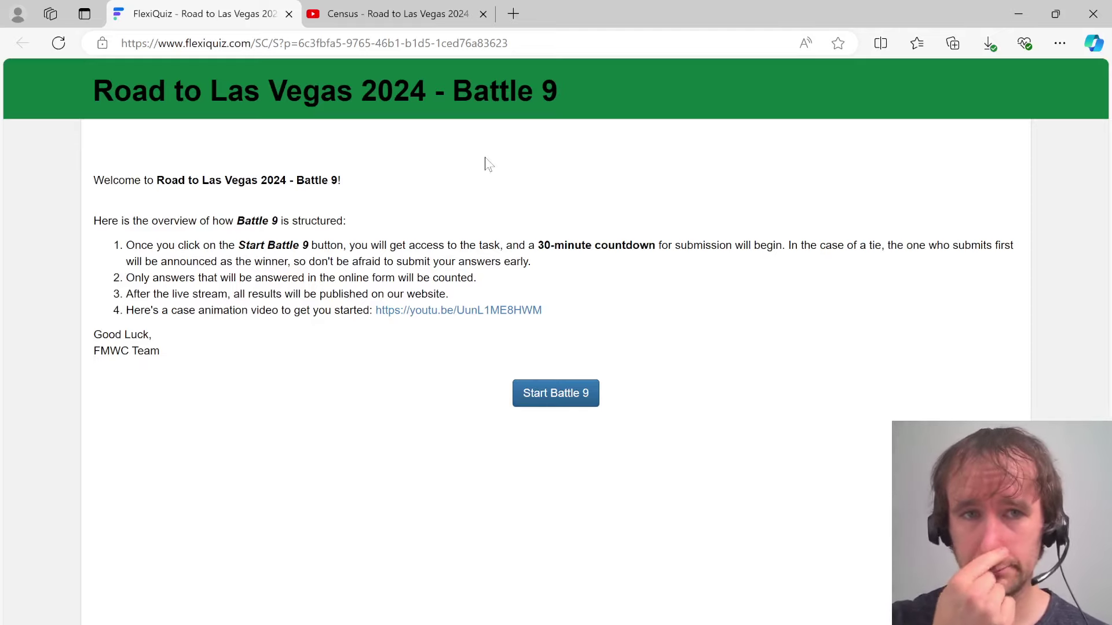
# Switch from the Battle 9 page to the Esports LAMBDAs workbook in Excel and view the sample map and distance matrix
pyautogui.hotkey('ctrl', 'Tab')
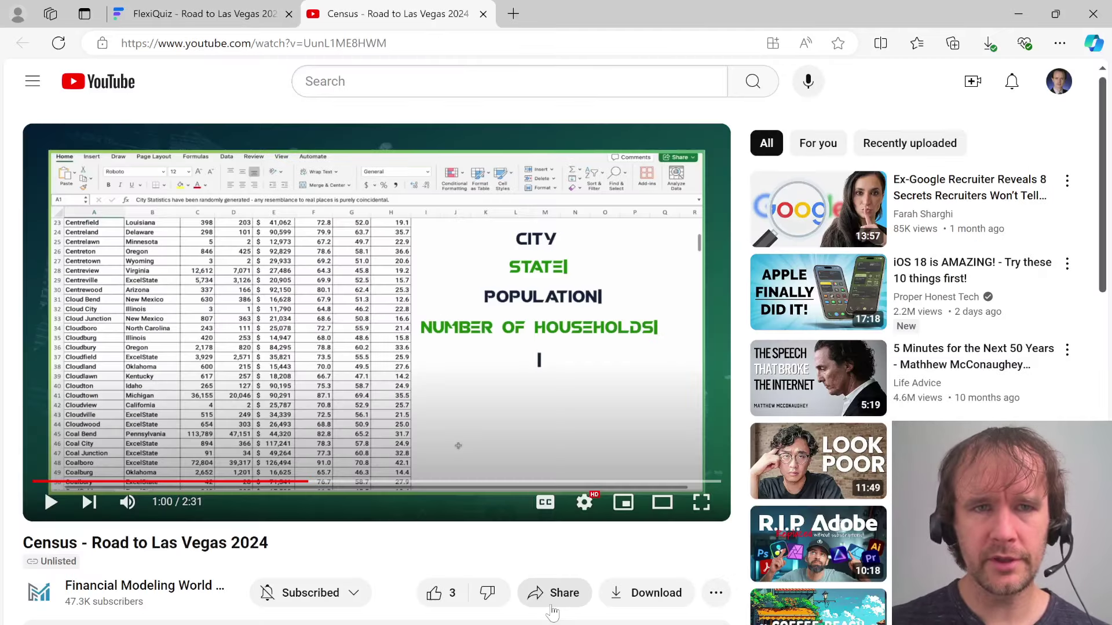
pyautogui.hotkey('ctrl', 'Tab')
pyautogui.hotkey('alt', 'Tab')
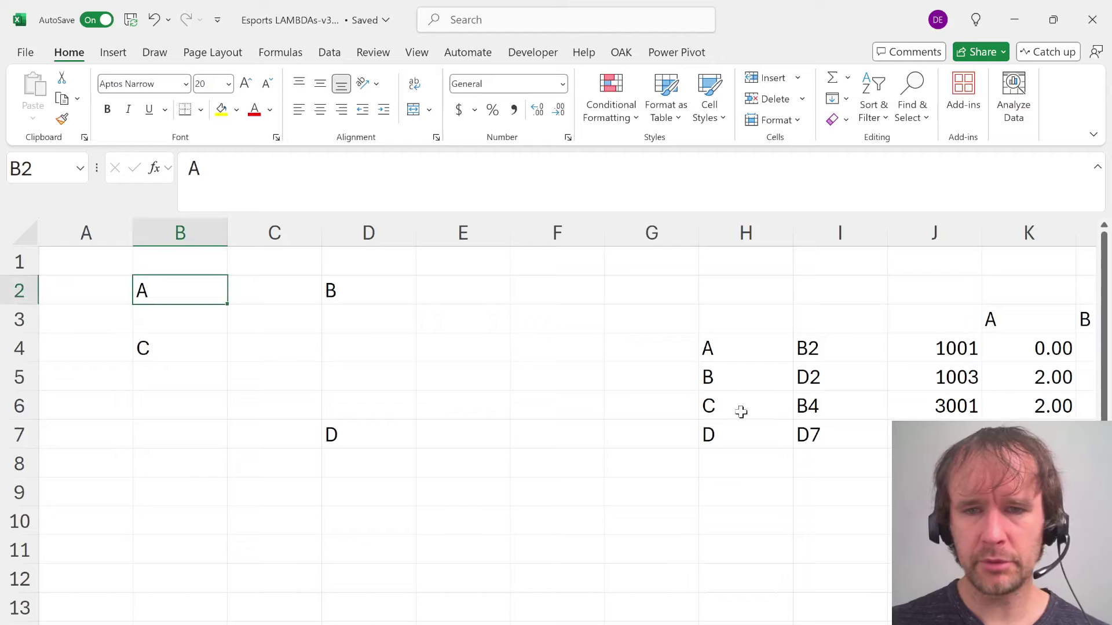
pyautogui.click(798, 359)
pyautogui.press('Right')
pyautogui.press('Right')
pyautogui.press('Right')
pyautogui.press('Right')
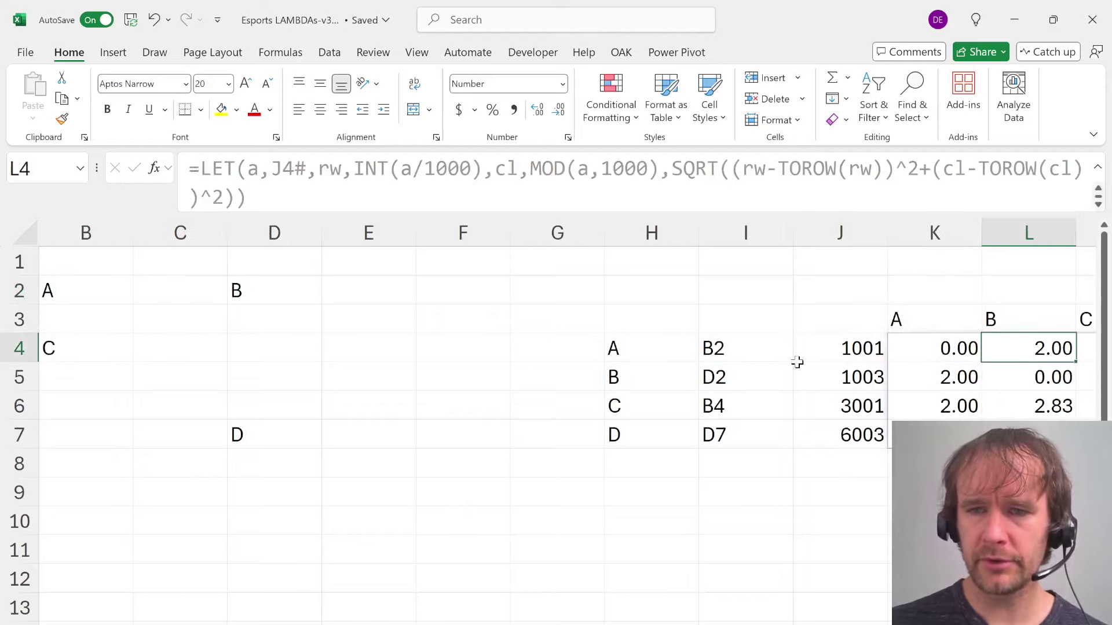
pyautogui.hotkey('ctrl', 'Left')
pyautogui.press('Home')
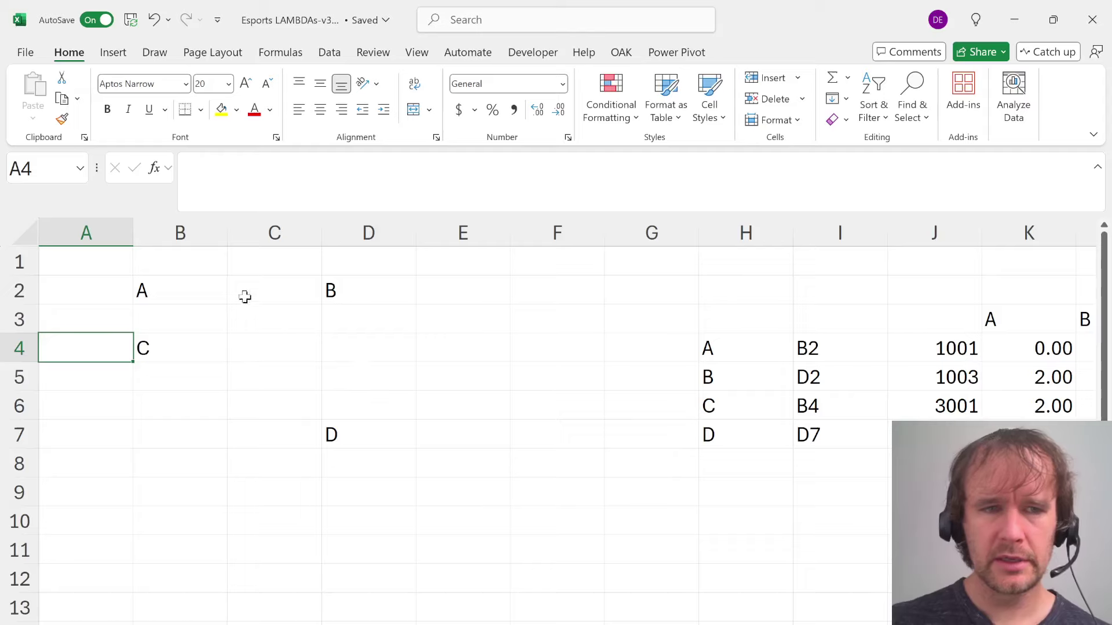
# Select the range named mp to see which cells of the sample map it covers
pyautogui.click(179, 290)
pyautogui.click(38, 168)
pyautogui.write('mp')
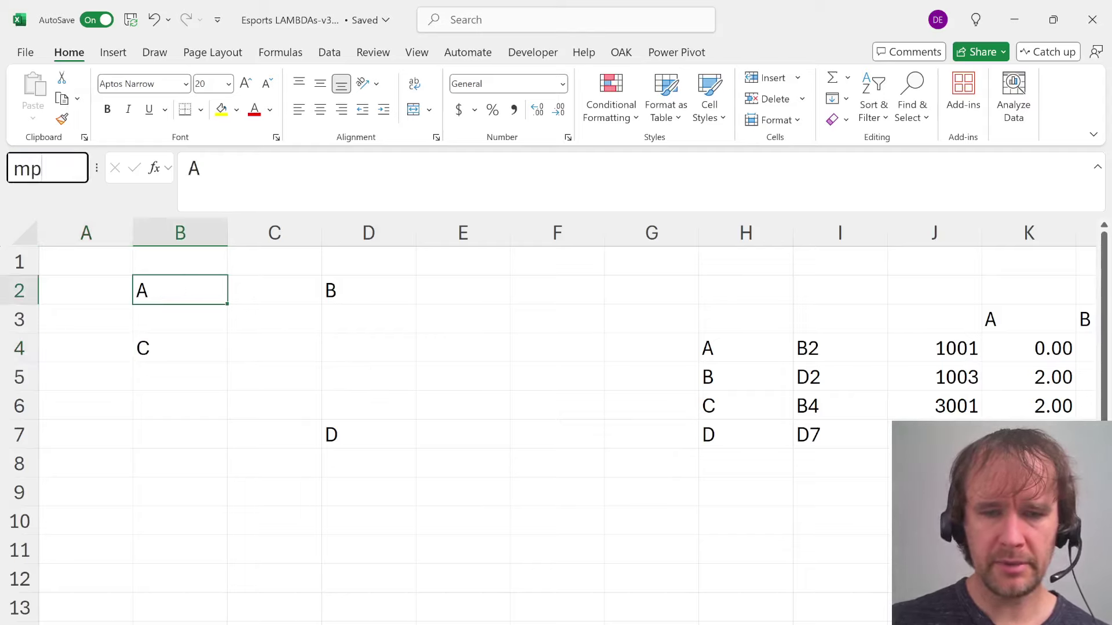
pyautogui.press('Return')
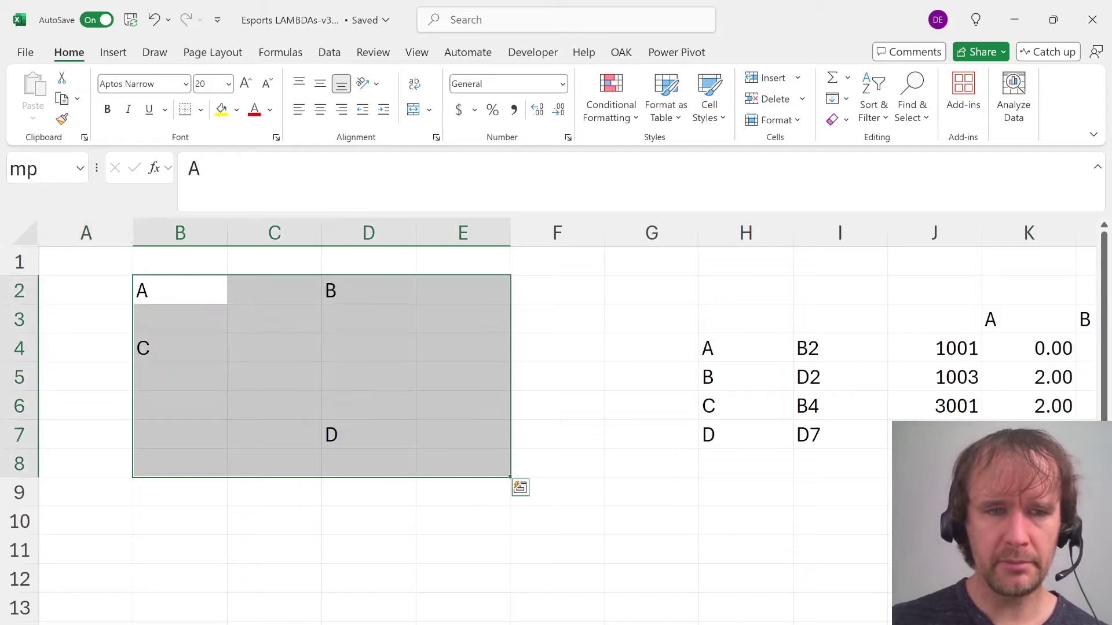
# Examine the formulas in H4, I4, J4 and K4 that list the map points and calculate their distance matrix
pyautogui.hscroll(2, 529, 351)
pyautogui.click(535, 350)
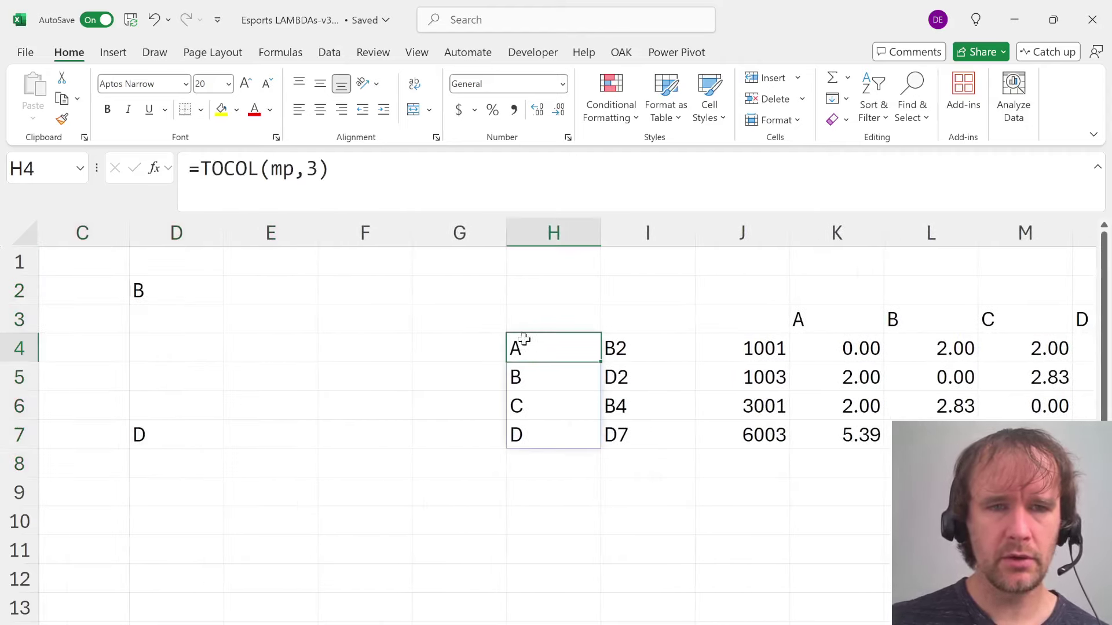
pyautogui.click(636, 350)
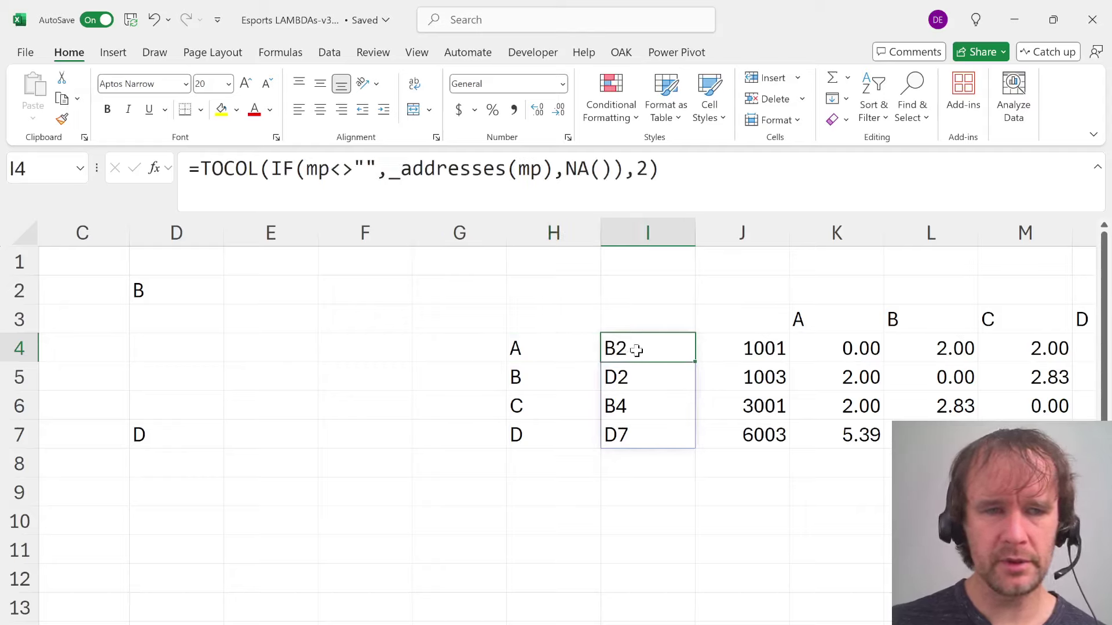
pyautogui.click(735, 351)
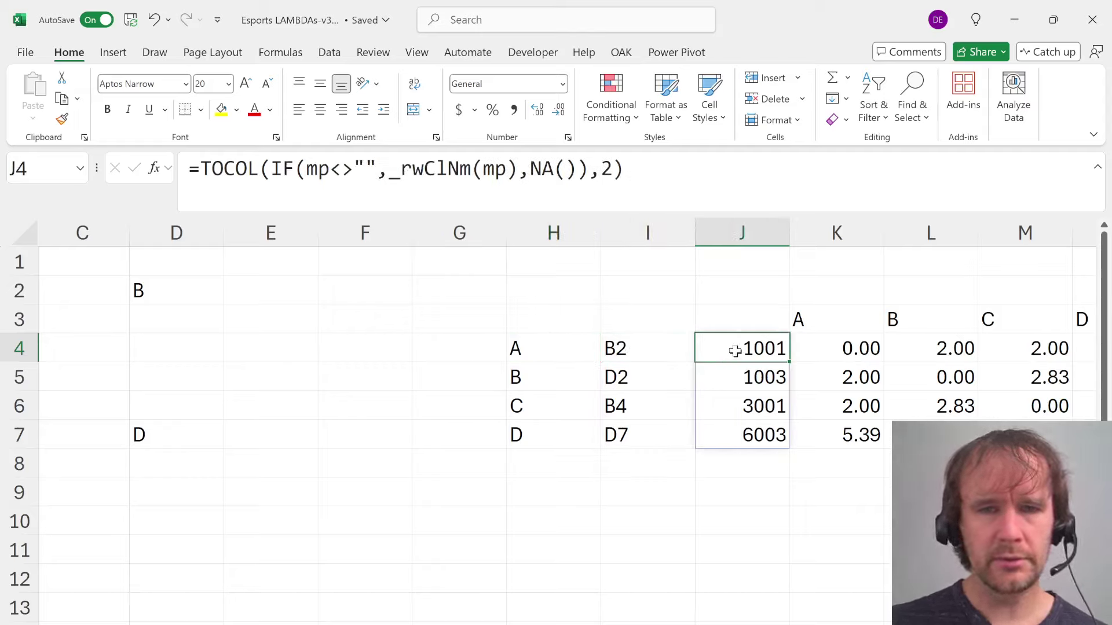
pyautogui.hscroll(-2, 251, 373)
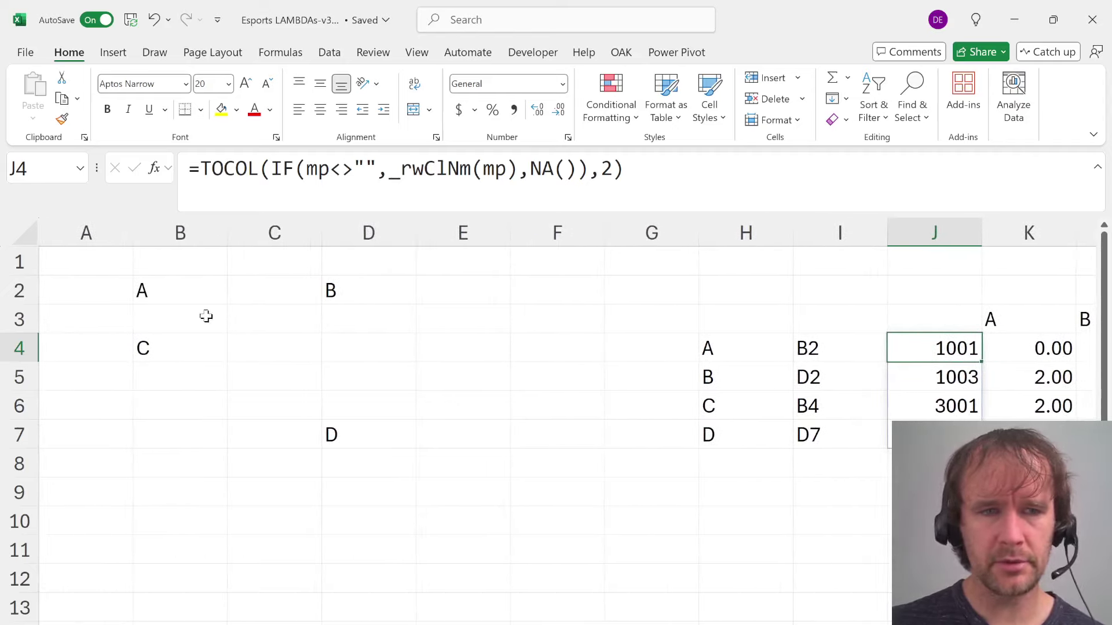
pyautogui.hscroll(4, 335, 341)
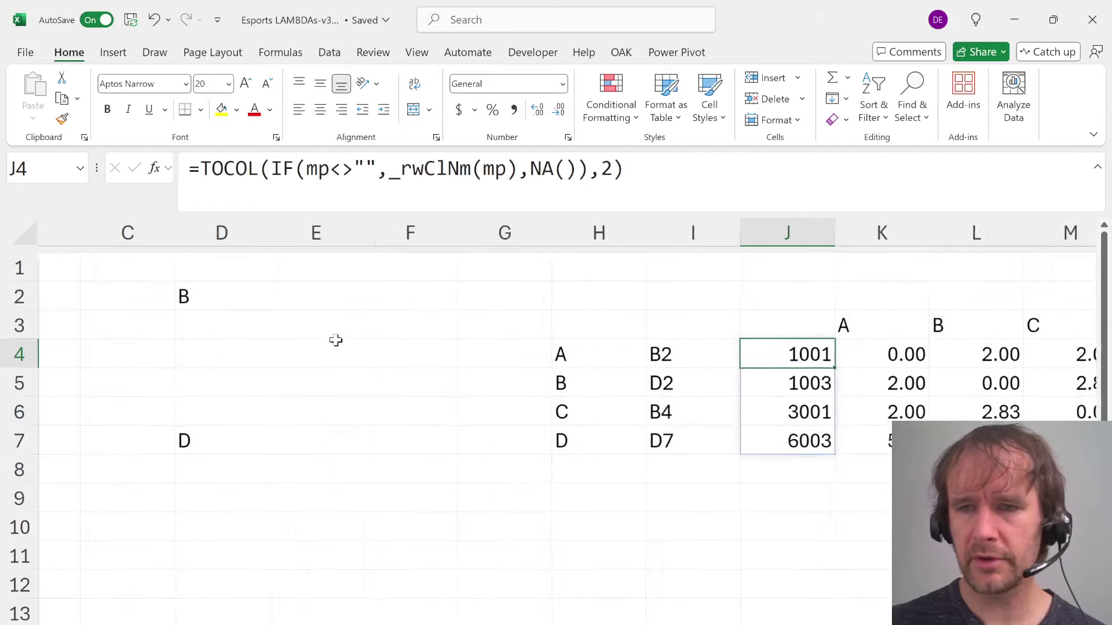
pyautogui.click(616, 359)
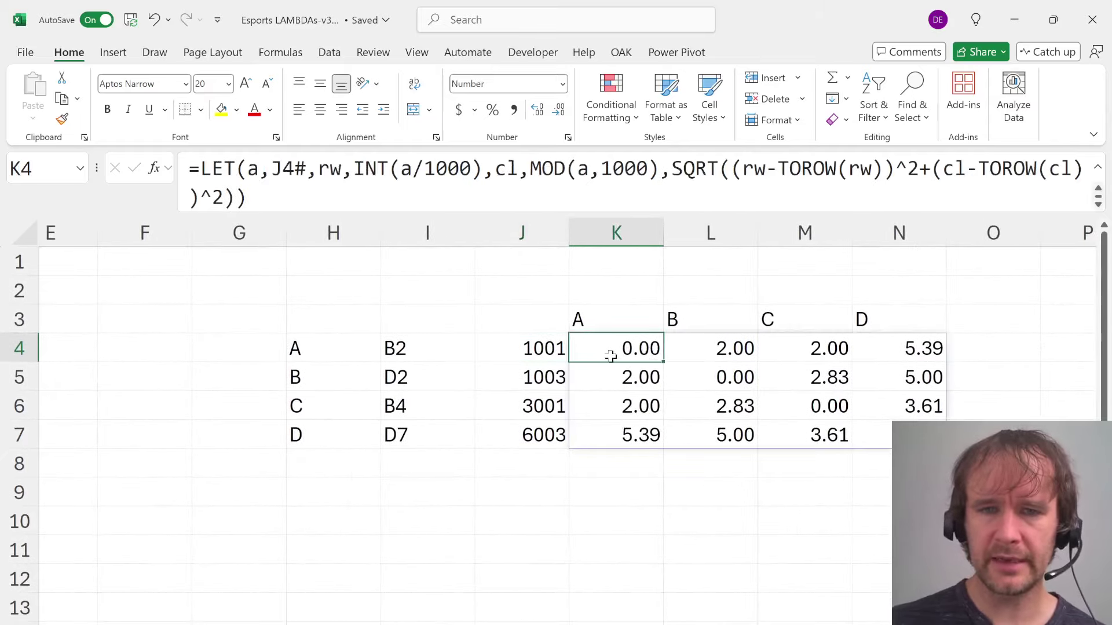
pyautogui.hotkey('ctrl', 'shift', 'Right')
pyautogui.press('Up')
pyautogui.hotkey('ctrl', 'shift', 'Right')
pyautogui.press('Down')
pyautogui.press('Left')
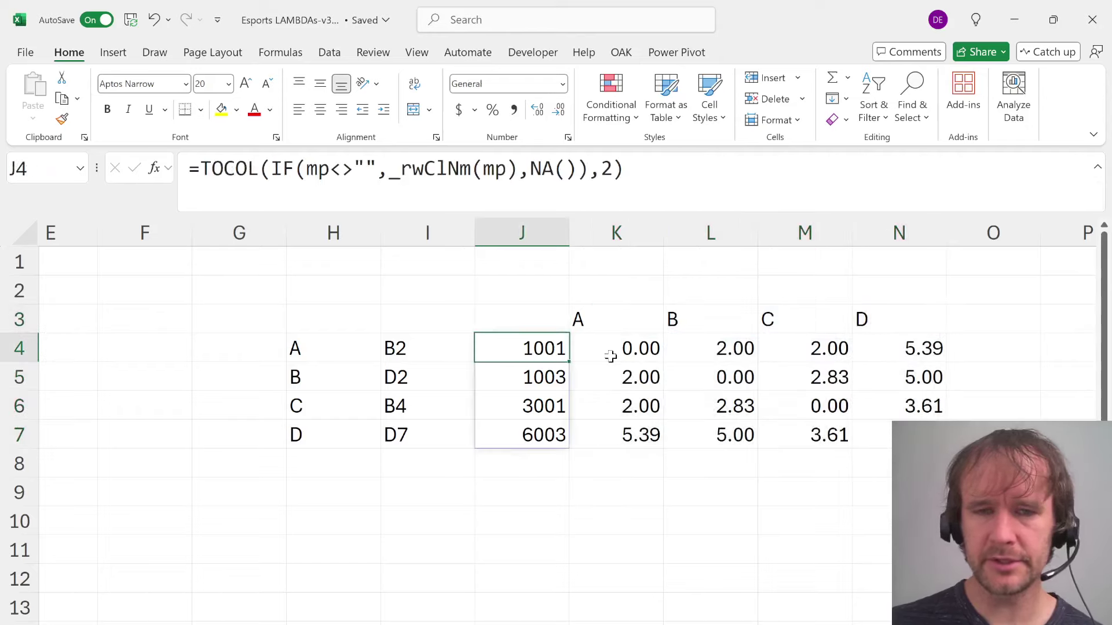
# Delete the defined name mp from the Esports LAMBDAs workbook
pyautogui.hotkey('ctrl', 'Left')
pyautogui.hotkey('ctrl', 'Left')
pyautogui.press('Left')
pyautogui.press('Up')
pyautogui.press('Right')
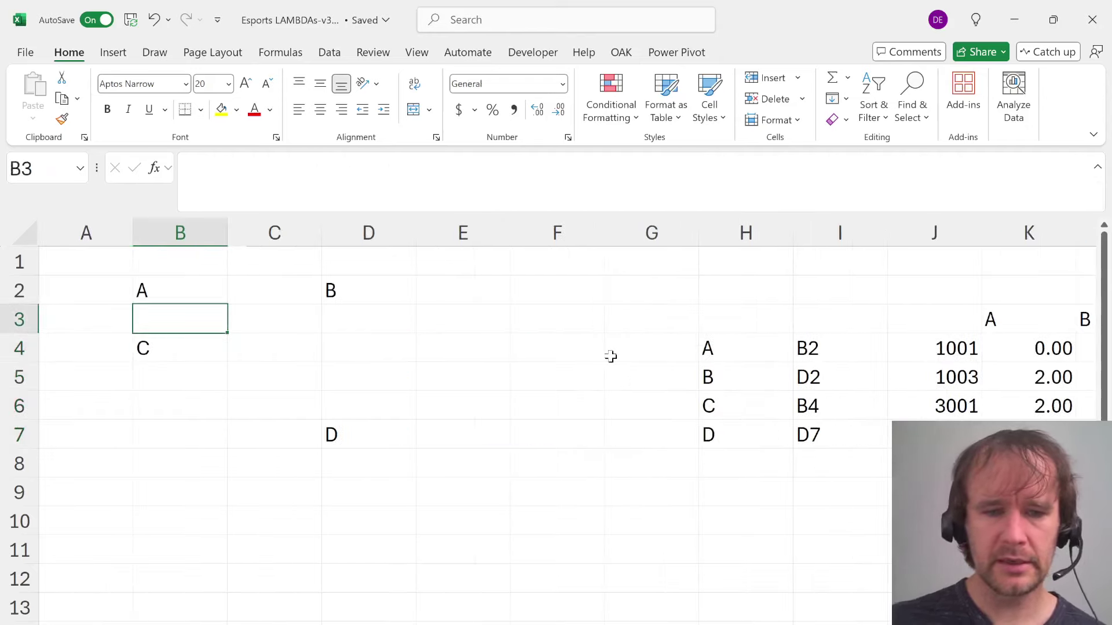
pyautogui.hotkey('ctrl', 'F3')
pyautogui.write('mp')
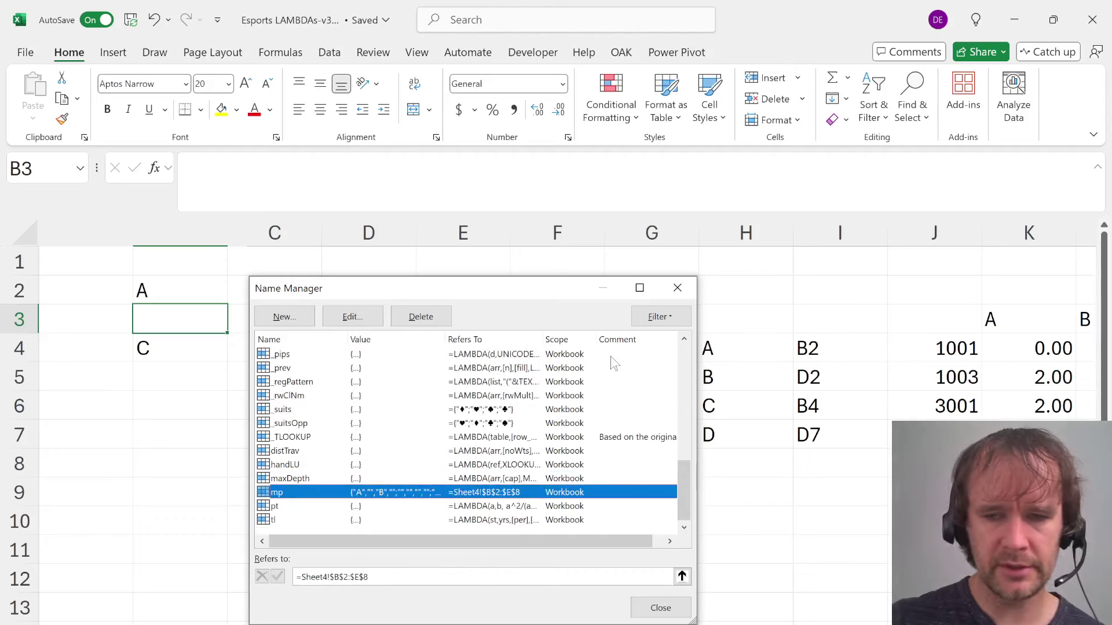
pyautogui.press('Delete')
pyautogui.press('Return')
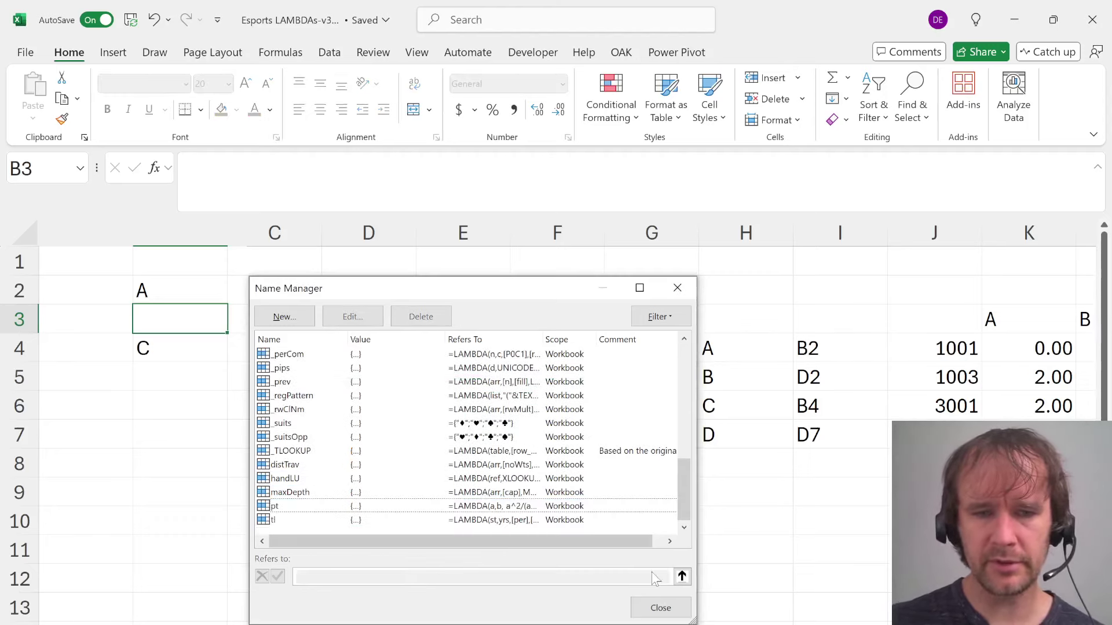
pyautogui.click(669, 606)
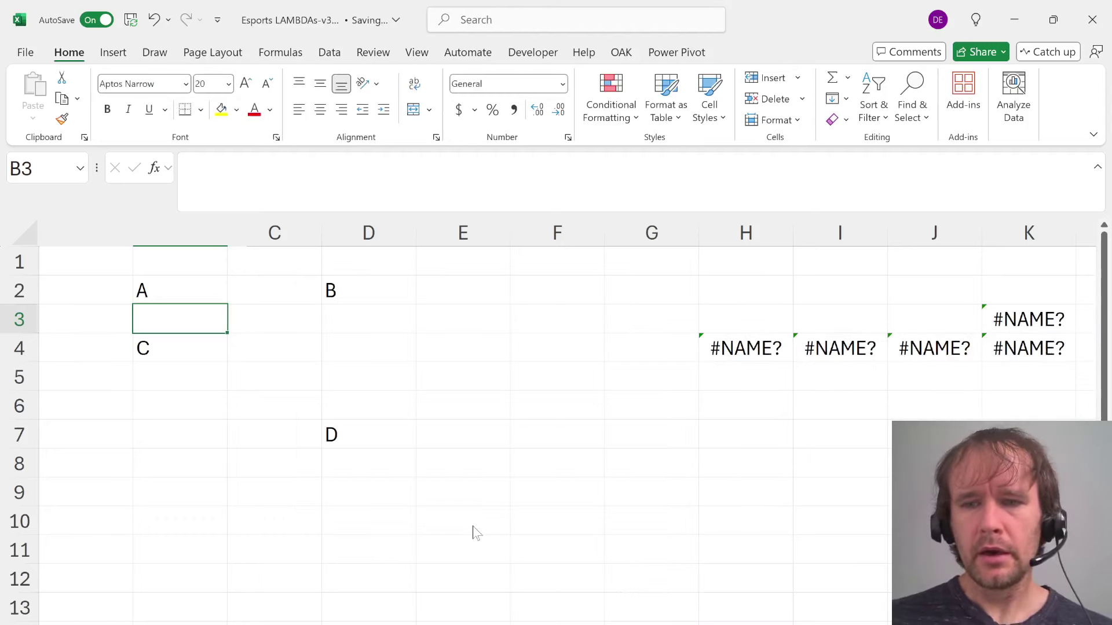
# Switch to the browser and close the YouTube tab with the Census video
pyautogui.hotkey('alt', 'Tab')
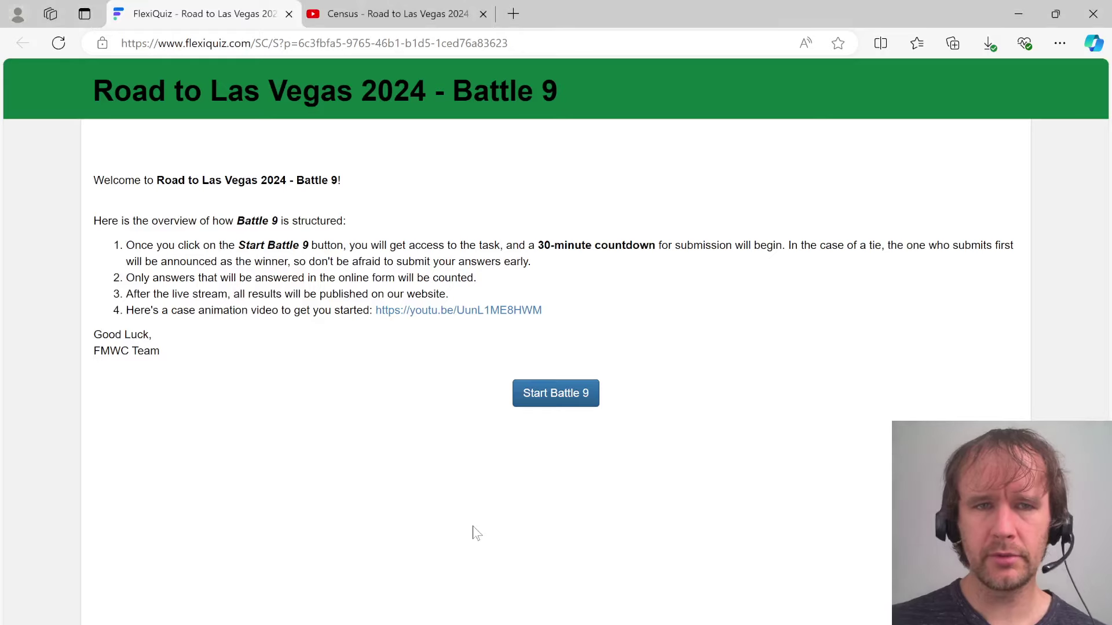
pyautogui.hotkey('ctrl', 'Tab')
pyautogui.hotkey('ctrl', 'w')
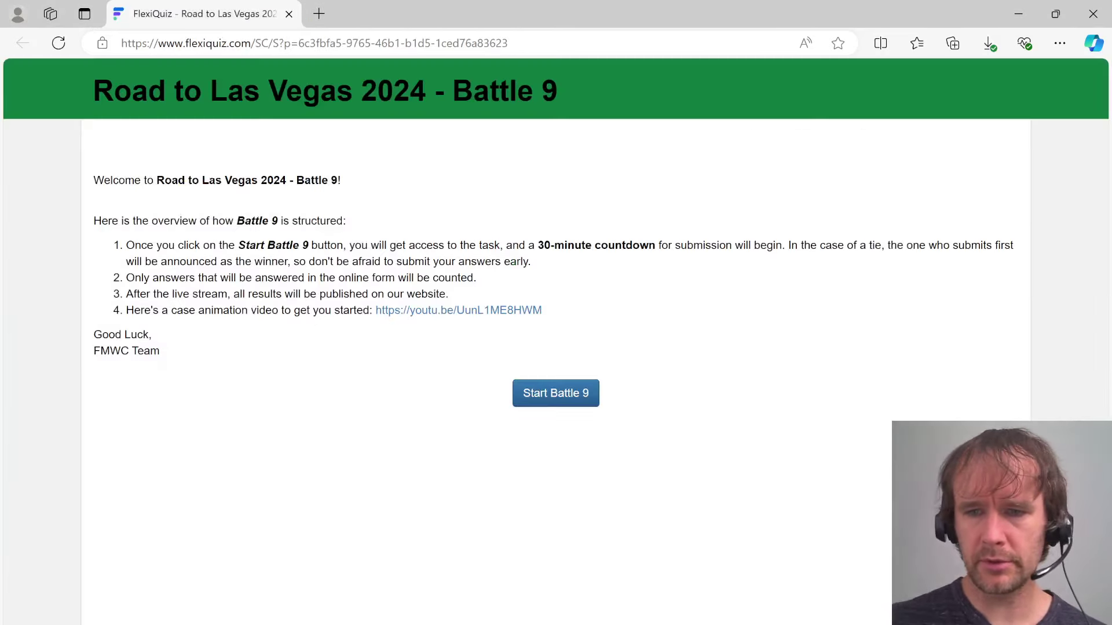
# Start Battle 9 and download the Census task workbook
pyautogui.click(560, 393)
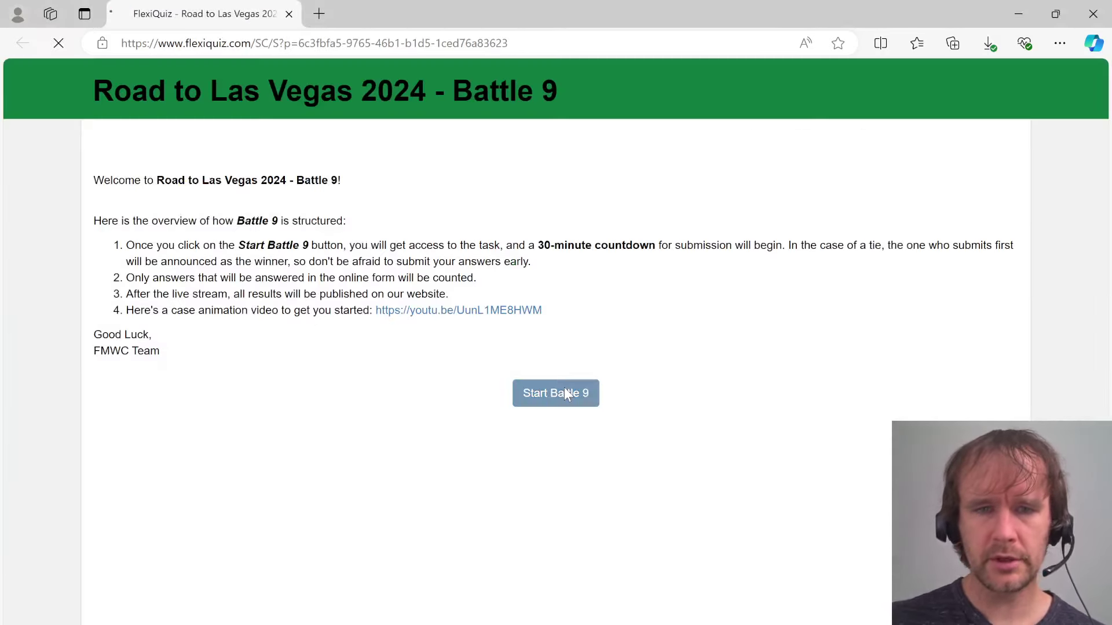
pyautogui.click(156, 212)
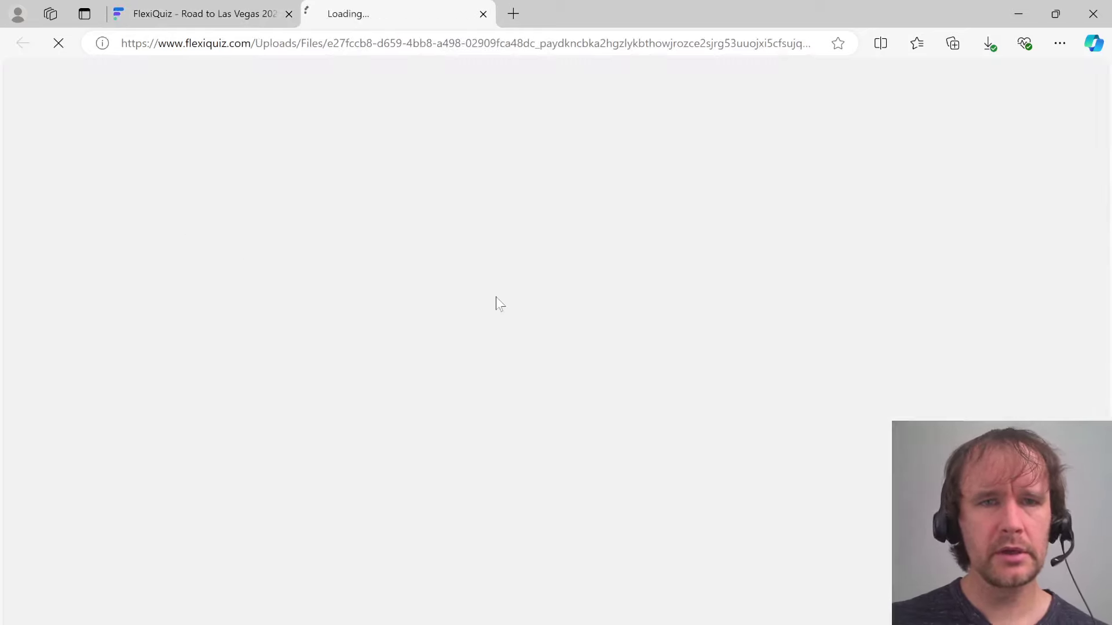
# Copy the downloaded Census workbook from Downloads into the Battle 9 folder, open it, and switch back to the Esports LAMBDAs workbook
pyautogui.hotkey('alt', 'Tab')
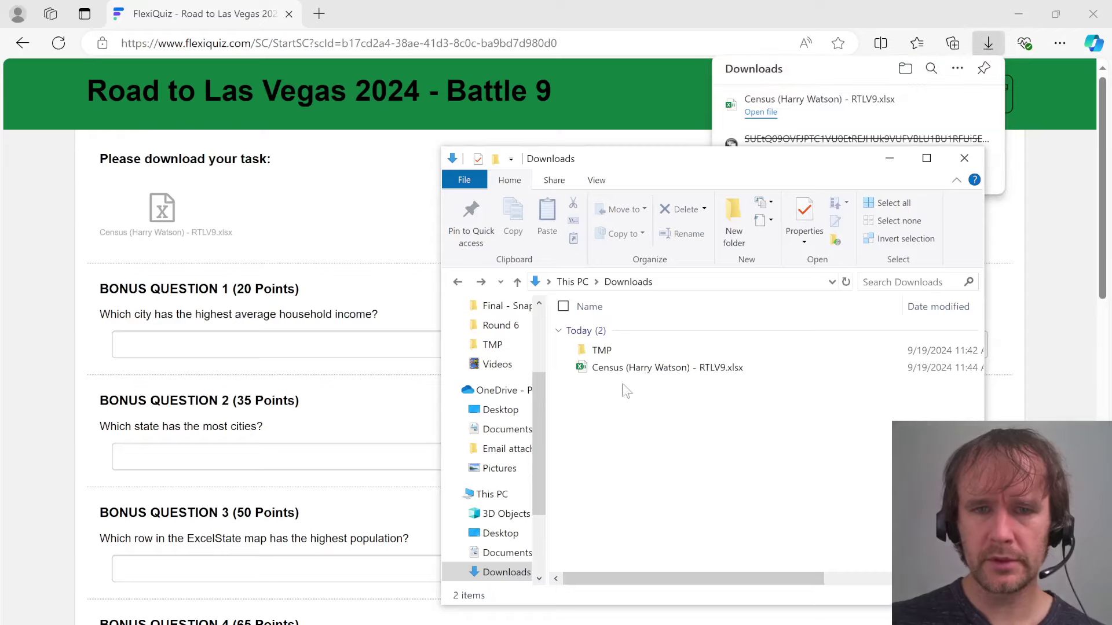
pyautogui.click(618, 372)
pyautogui.hotkey('ctrl', 'c')
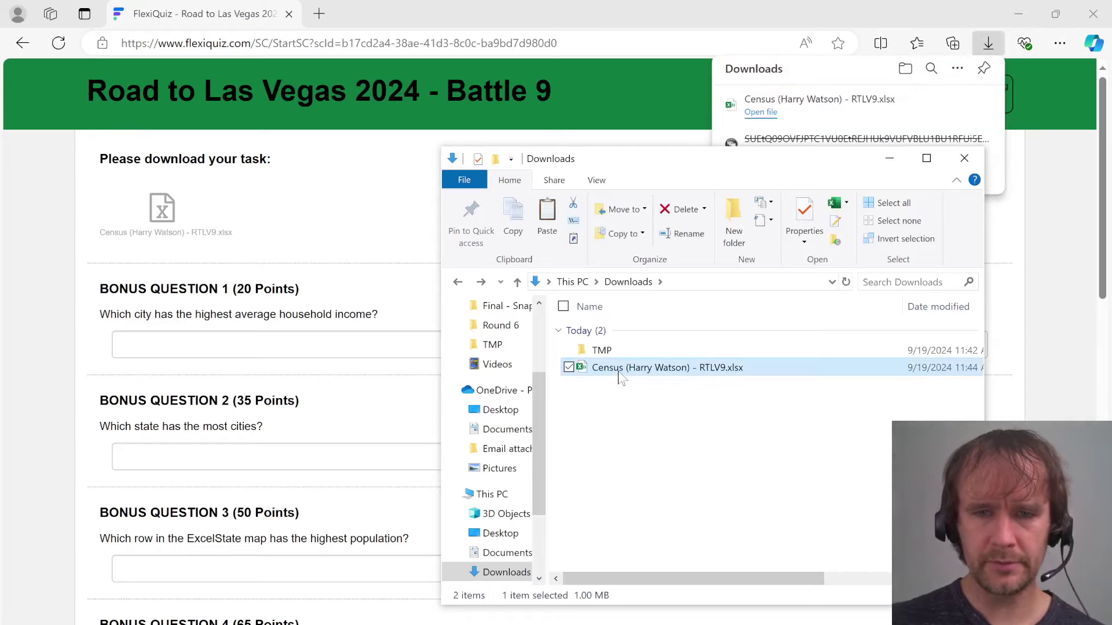
pyautogui.hotkey('alt', 'Left')
pyautogui.hotkey('ctrl', 'v')
pyautogui.hotkey('alt', 'Tab')
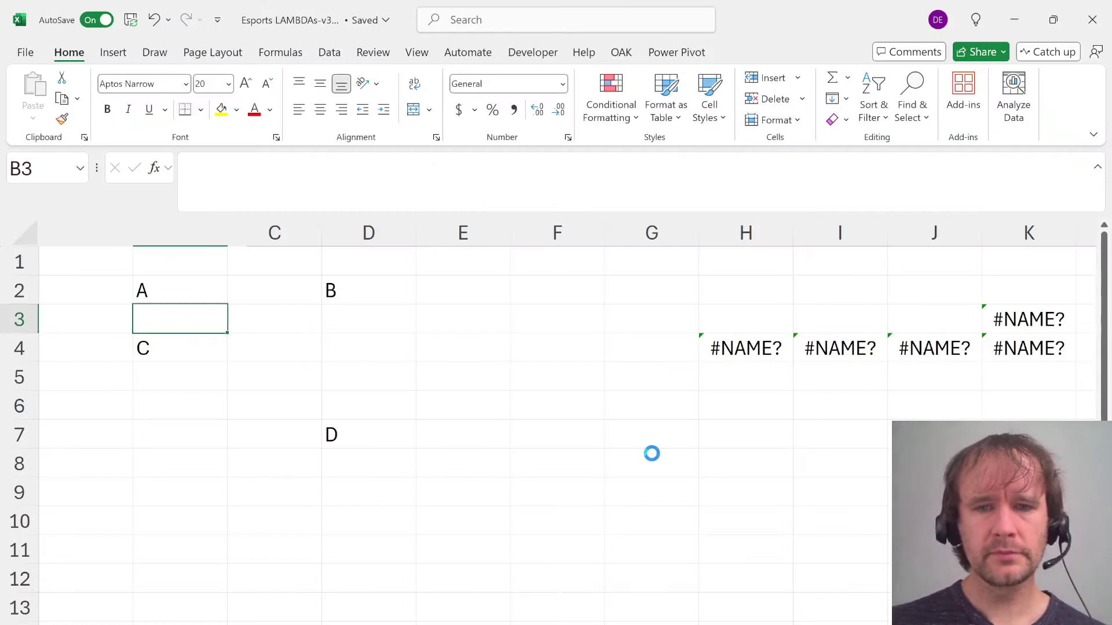
pyautogui.hotkey('alt', 'Tab')
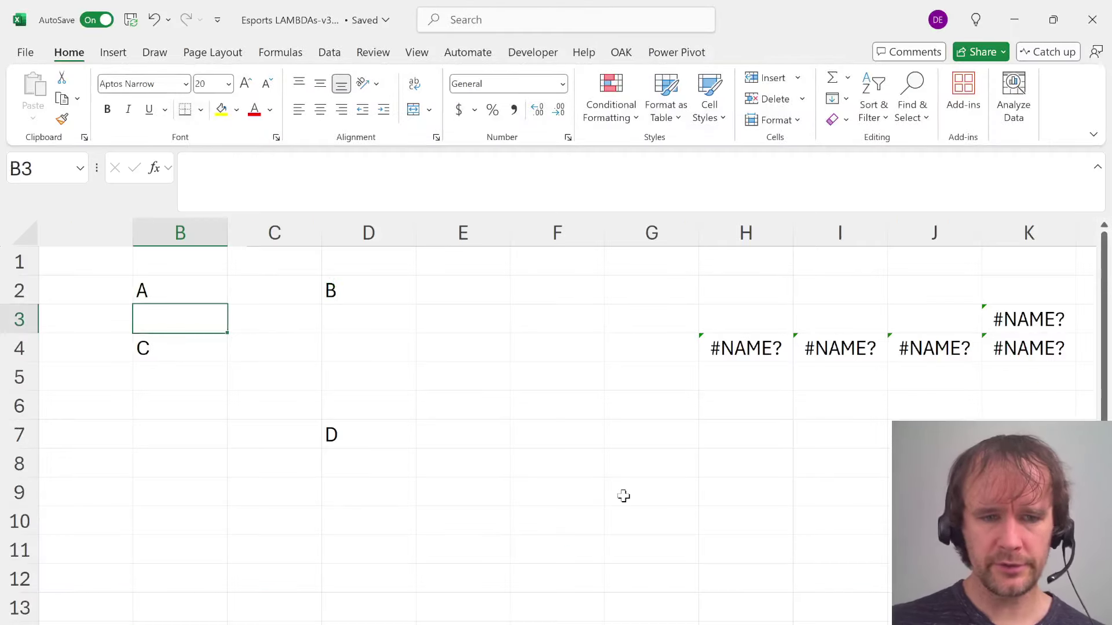
# Move the sheet with the sample map and distance formulas to the end of the Census workbook without creating a copy
pyautogui.hotkey('alt', 'e')
pyautogui.press('m')
pyautogui.hotkey('alt', 't')
pyautogui.hotkey('alt', 'Down')
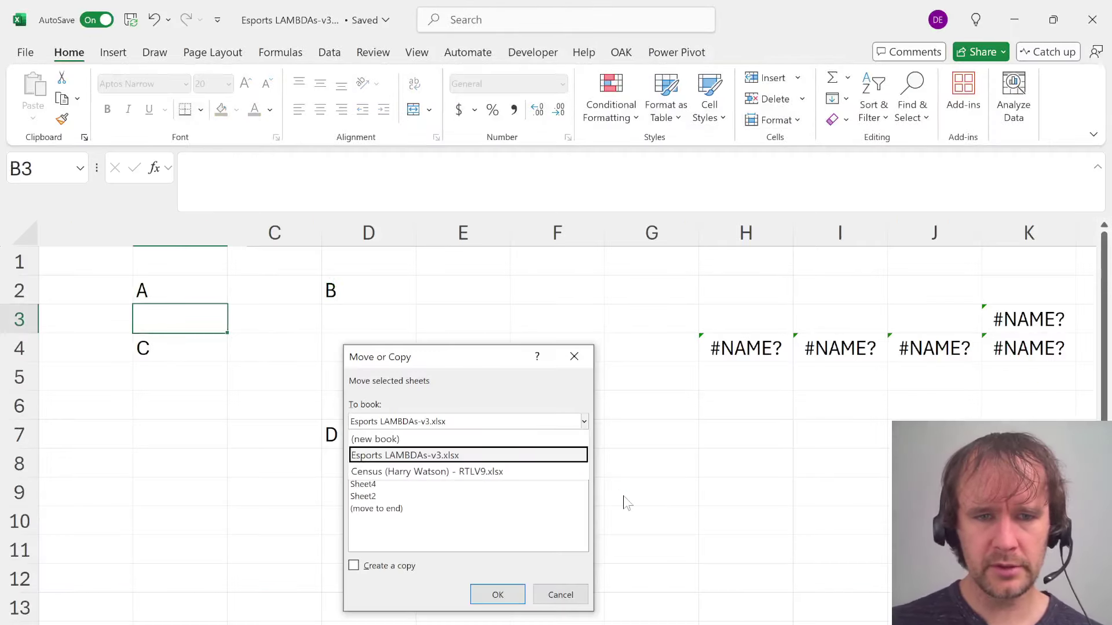
pyautogui.press('Down')
pyautogui.press('Return')
pyautogui.press('Tab')
pyautogui.press('Down')
pyautogui.press('Down')
pyautogui.press('Down')
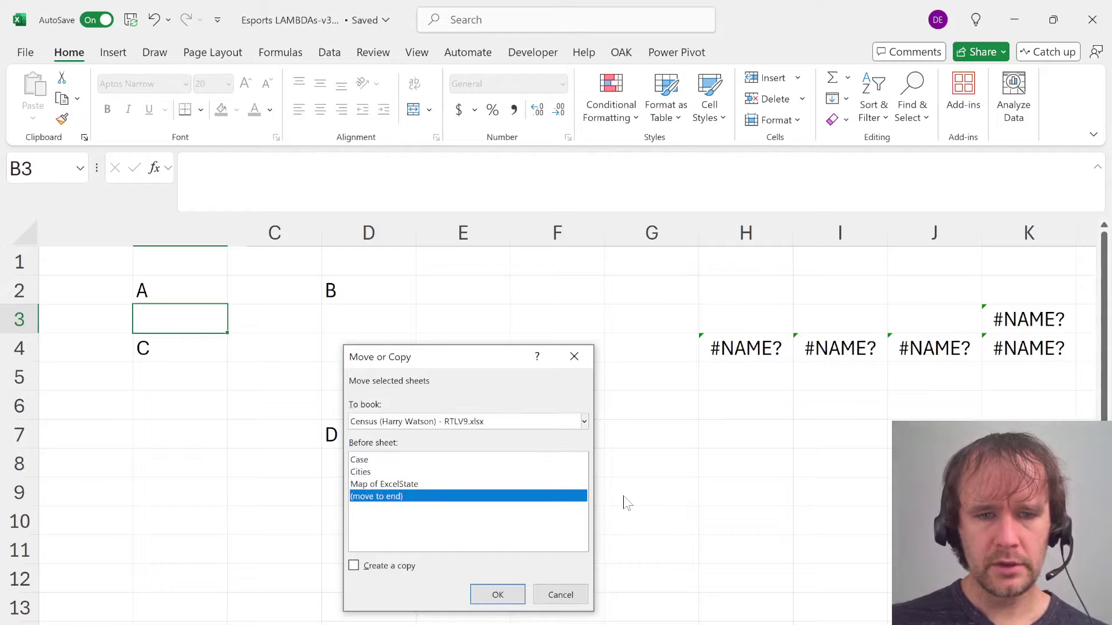
pyautogui.press('Tab')
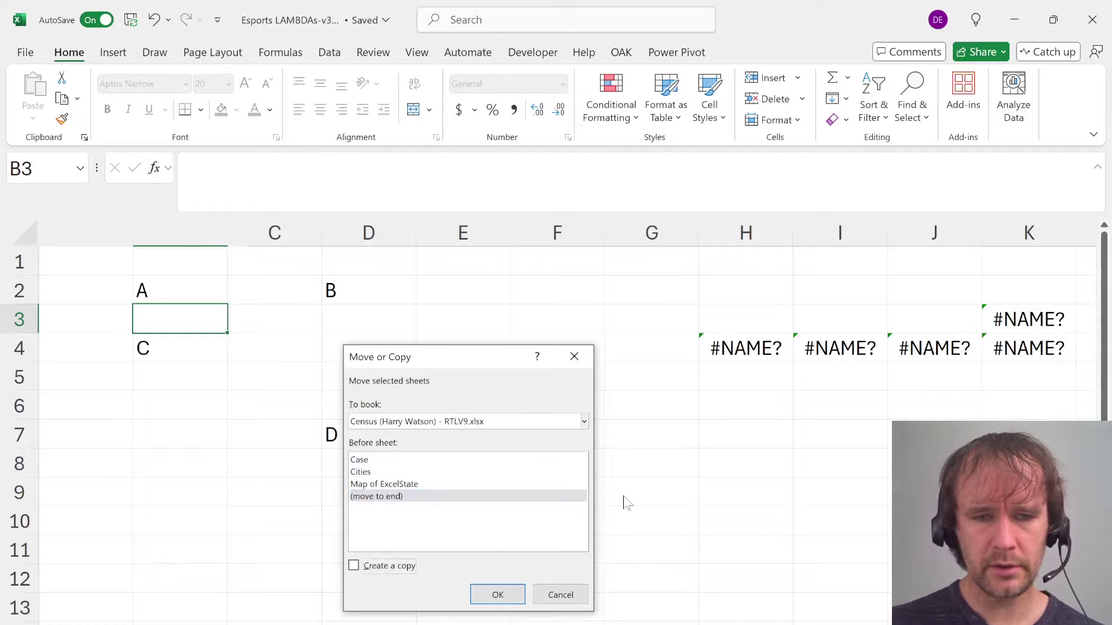
pyautogui.press('Return')
# Close the Esports LAMBDAs workbook
pyautogui.hotkey('alt', 'Tab')
pyautogui.hotkey('alt', 'f')
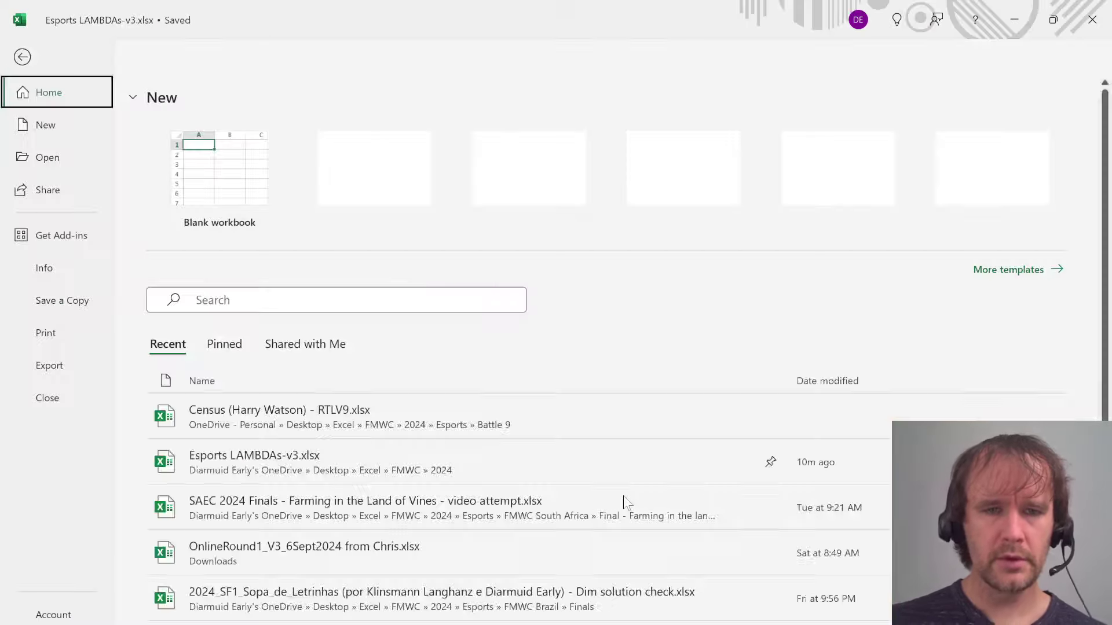
pyautogui.press('c')
# On the Map of ExcelState sheet, name the 50-by-50 map grid, excluding its row and column headers, mp
pyautogui.hotkey('ctrl', 'pageup')
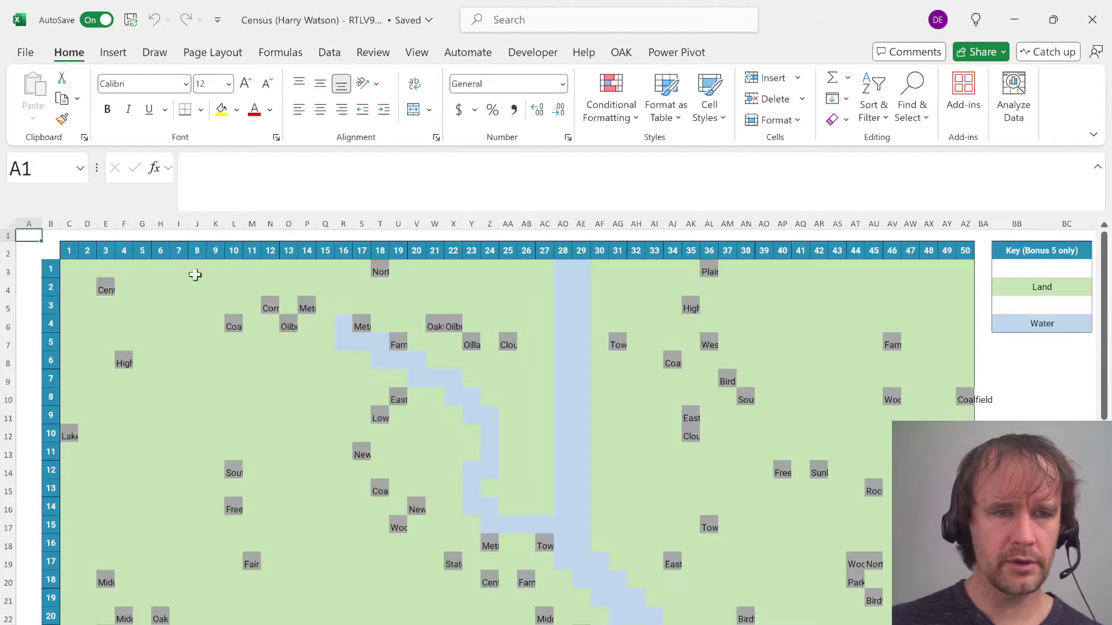
pyautogui.click(47, 253)
pyautogui.hotkey('ctrl', 'shift', 'Down')
pyautogui.hotkey('ctrl', 'shift', 'Down')
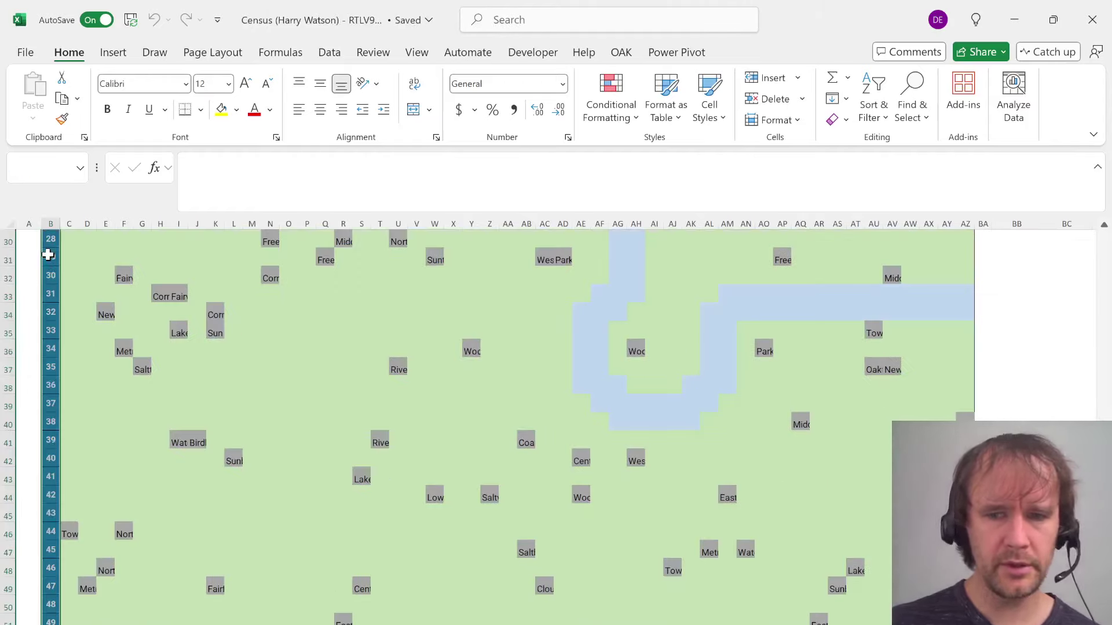
pyautogui.hotkey('ctrl', 'shift', 'Right')
pyautogui.hotkey('shift', 'Tab')
pyautogui.hotkey('shift', 'Down')
pyautogui.hotkey('shift', 'Right')
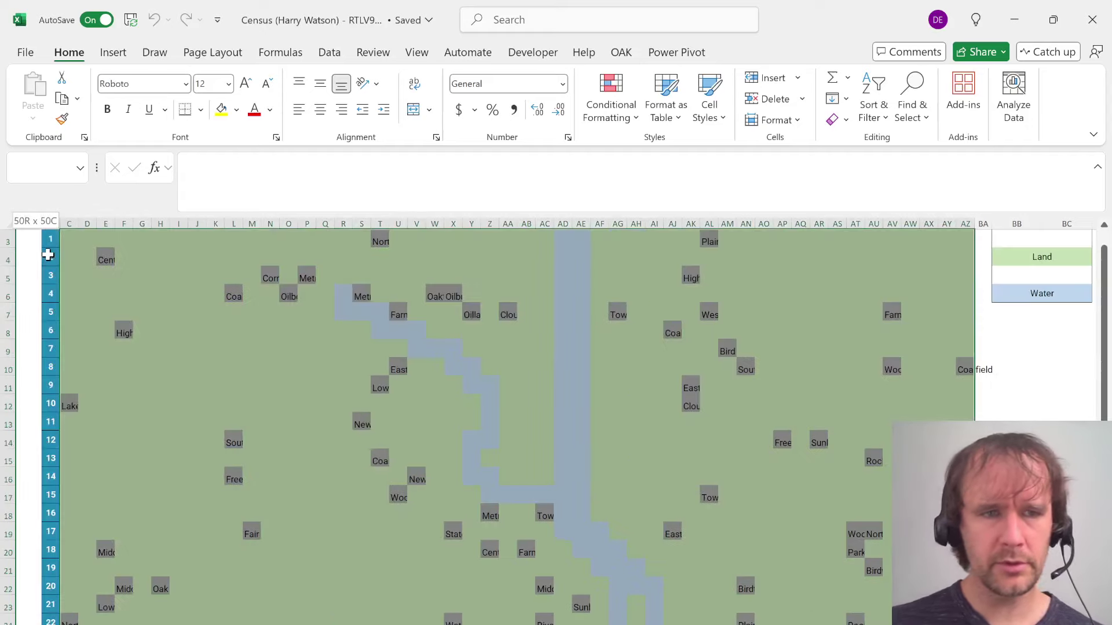
pyautogui.click(47, 168)
pyautogui.write('mp')
pyautogui.press('Return')
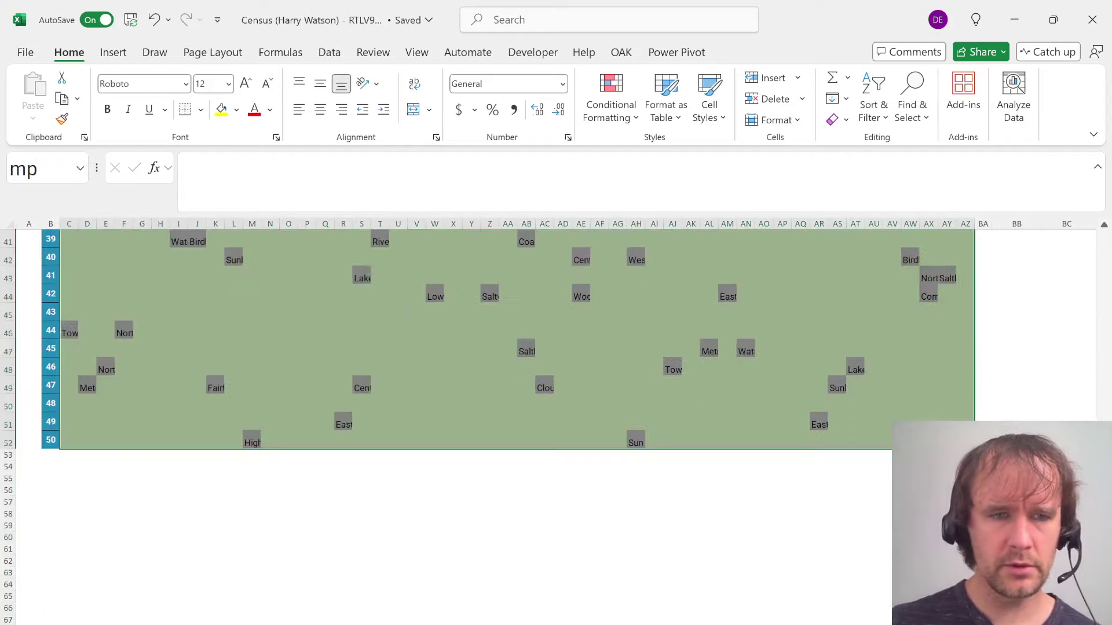
# Return to the moved sheet and check its distance table and the header formula in K3
pyautogui.hotkey('ctrl', 'pagedown')
pyautogui.press('Down')
pyautogui.press('Right')
pyautogui.press('Right')
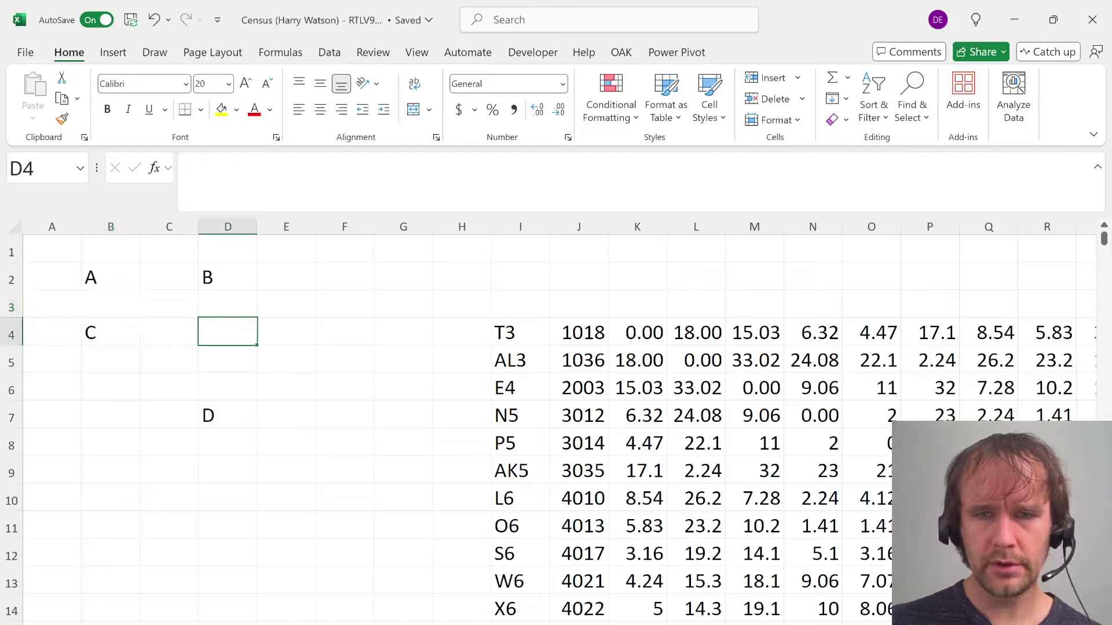
pyautogui.press('Down')
pyautogui.press('Right')
pyautogui.press('Right')
pyautogui.press('Right')
pyautogui.press('Right')
pyautogui.press('Right')
pyautogui.press('Up')
pyautogui.press('Up')
pyautogui.press('Right')
pyautogui.press('Right')
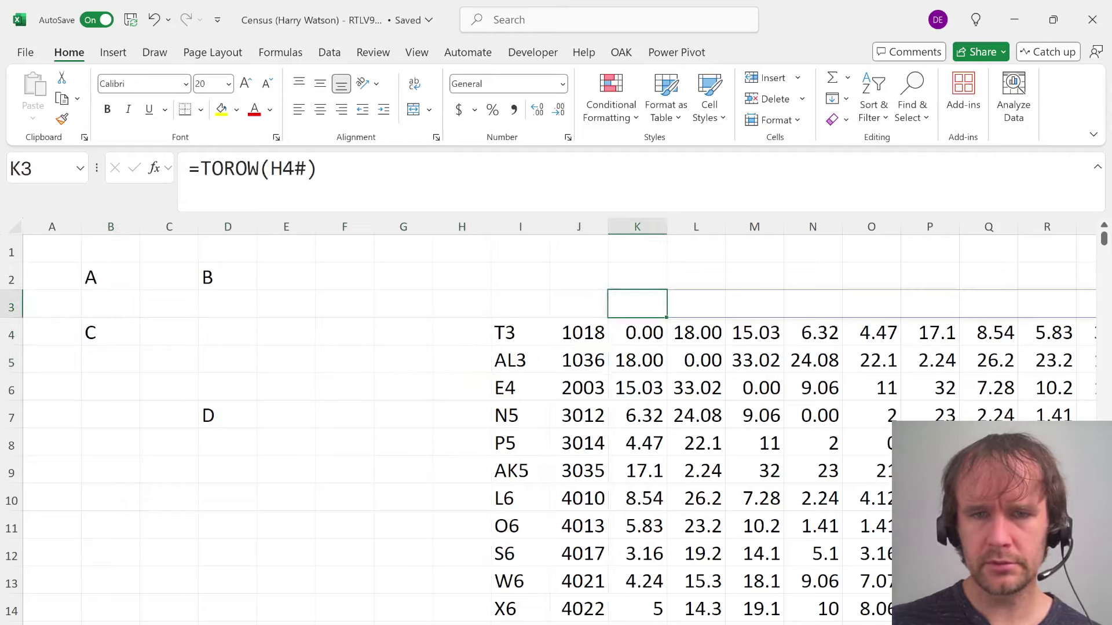
# Check the formula in H4 of the distance sheet and inspect the lower part of the ExcelState map, including cell S49
pyautogui.press('Down')
pyautogui.press('Left')
pyautogui.press('Left')
pyautogui.press('Left')
pyautogui.hotkey('ctrl', 'pageup')
pyautogui.press('Left')
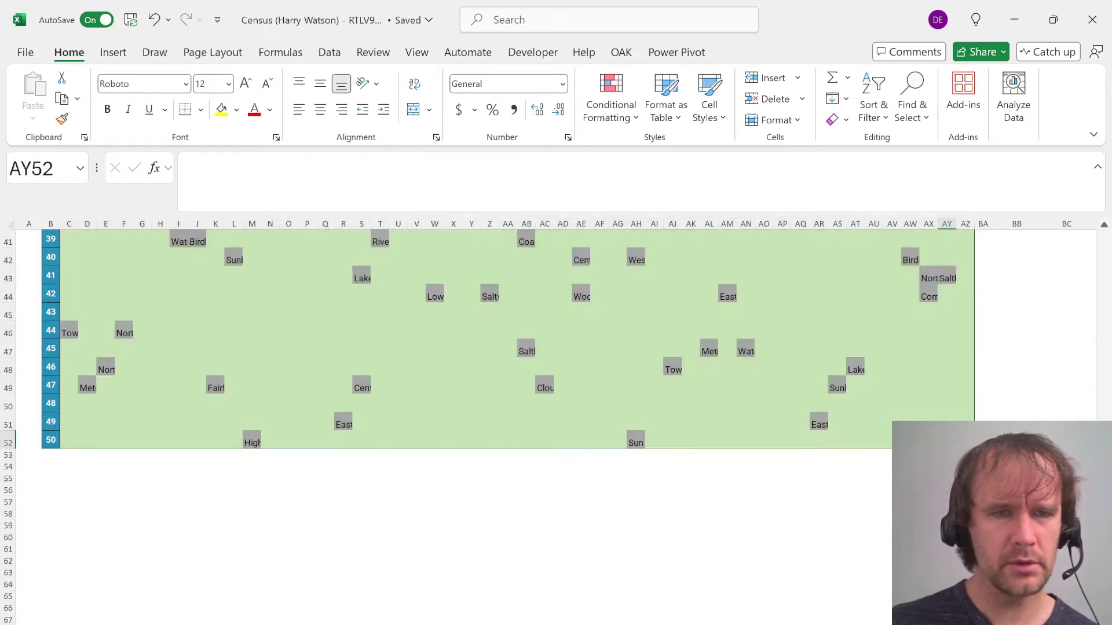
pyautogui.press('Right')
pyautogui.click(361, 388)
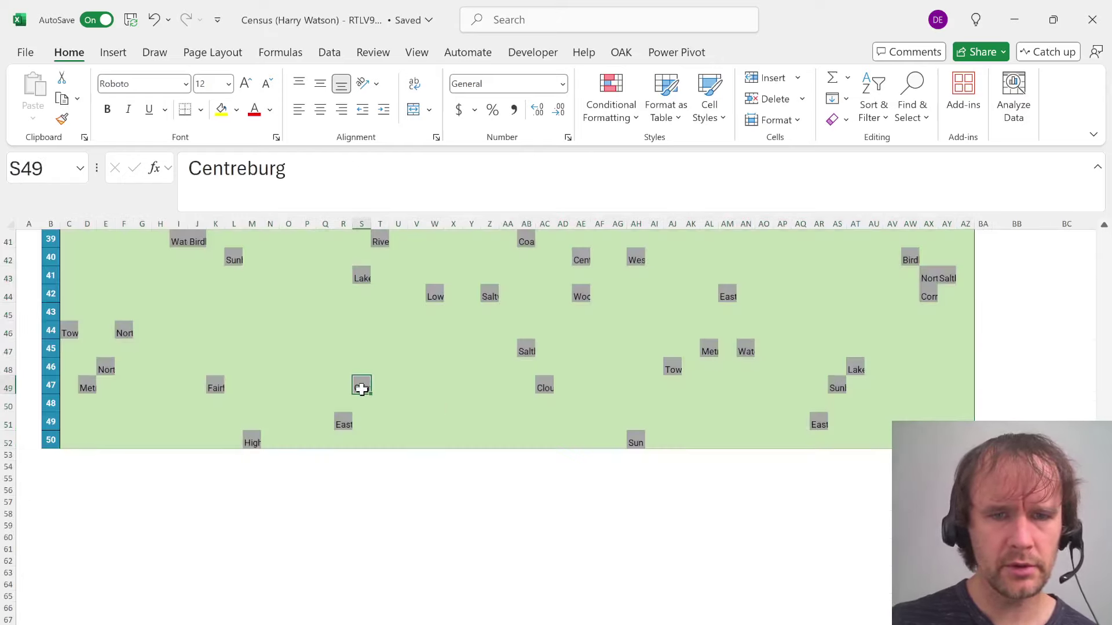
# Inspect the empty-looking cells around C3 on the map and compare them with the mp formula in H4 of the distance sheet
pyautogui.hotkey('ctrl', 'Home')
pyautogui.press('Down')
pyautogui.press('Right')
pyautogui.press('Right')
pyautogui.press('Down')
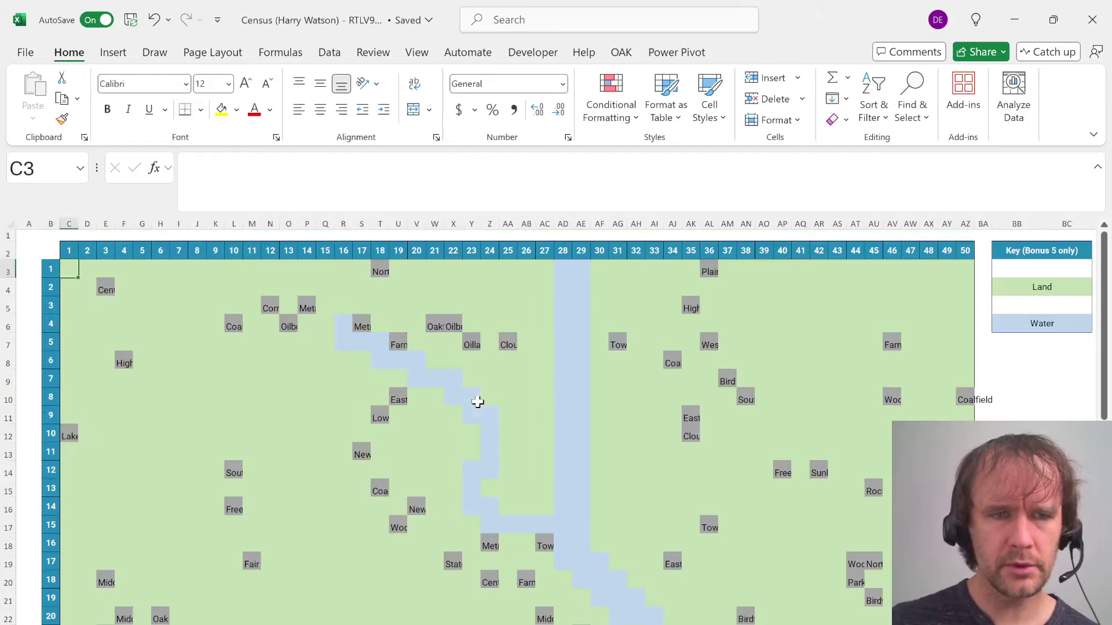
pyautogui.hotkey('ctrl', 'pagedown')
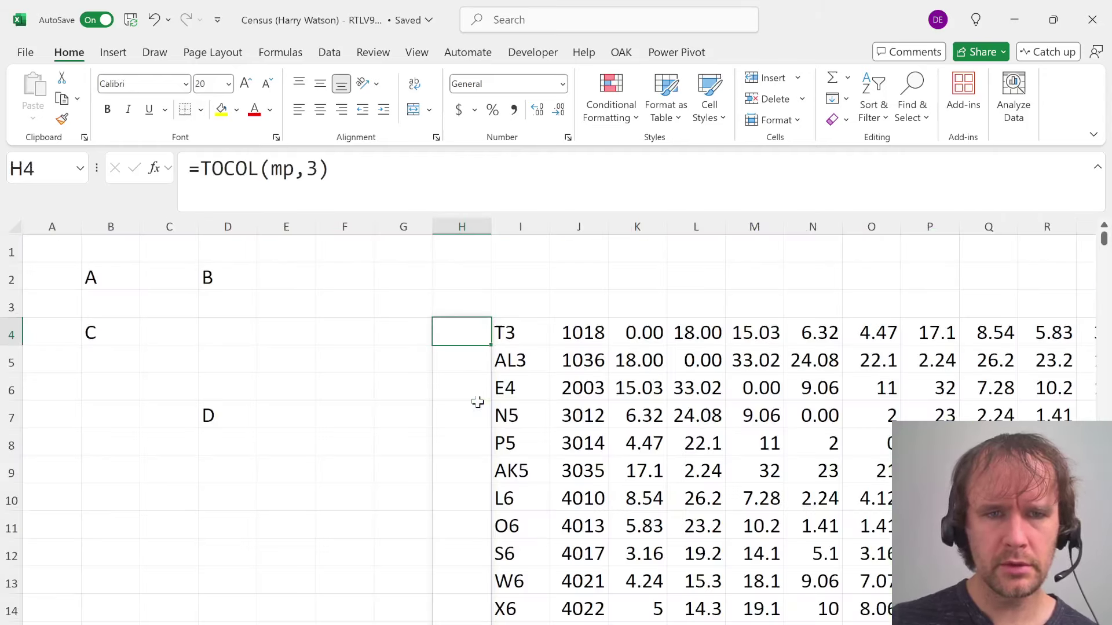
pyautogui.hotkey('ctrl', 'pageup')
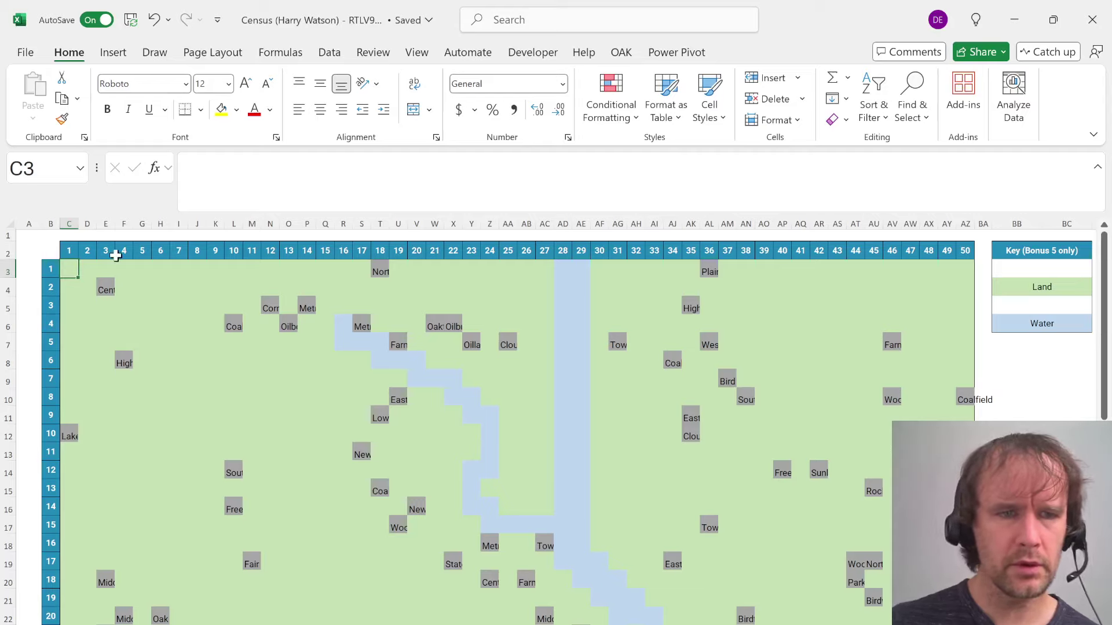
pyautogui.press('Right')
pyautogui.press('Right')
pyautogui.press('Left')
pyautogui.press('Left')
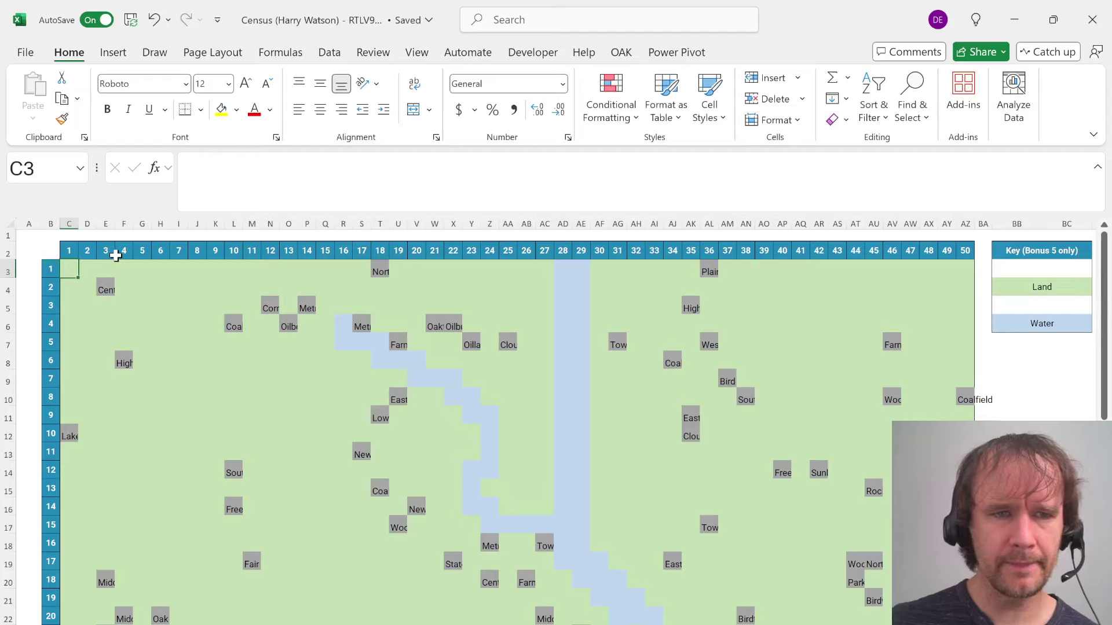
pyautogui.press('Left')
pyautogui.press('Up')
pyautogui.write('=')
pyautogui.press('Down')
pyautogui.press('Right')
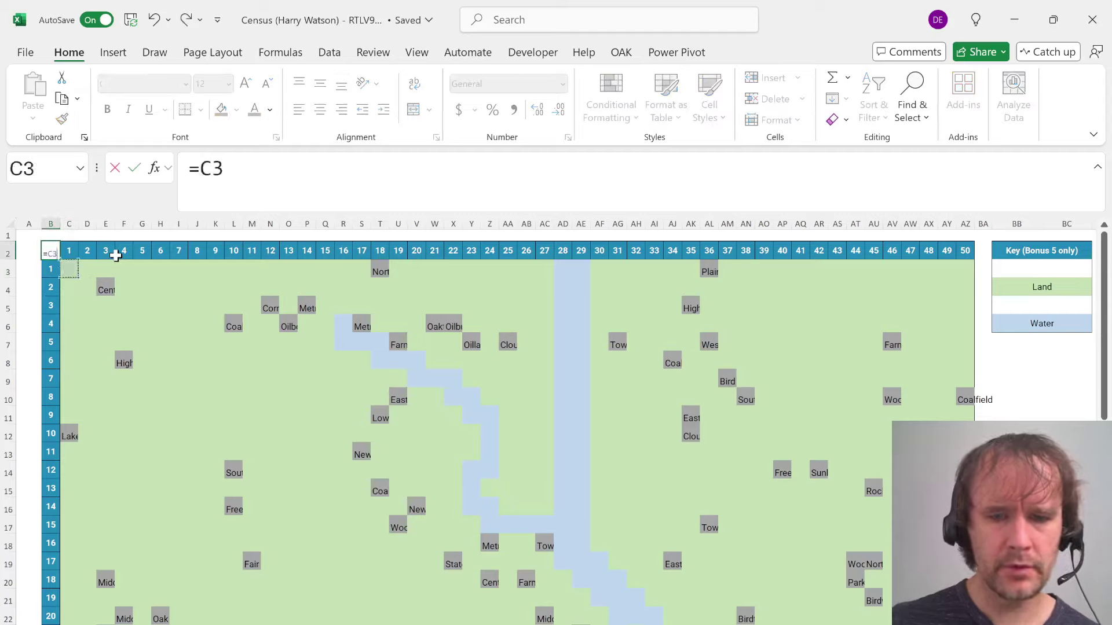
pyautogui.press('Escape')
pyautogui.press('Down')
pyautogui.press('Right')
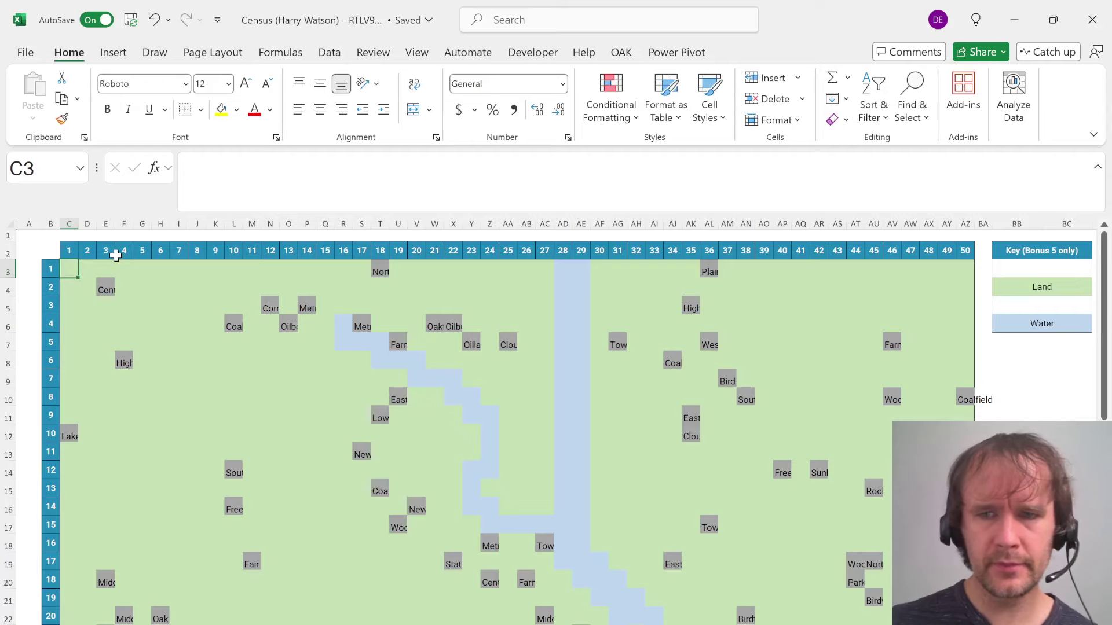
# Reselect the map grid from C3 to its far corner and assign it the name mp again
pyautogui.hotkey('ctrl', 'shift', 'Right')
pyautogui.hotkey('ctrl', 'shift', 'Down')
pyautogui.hotkey('alt', 'F3')
pyautogui.write('mp')
pyautogui.press('Left')
pyautogui.press('Up')
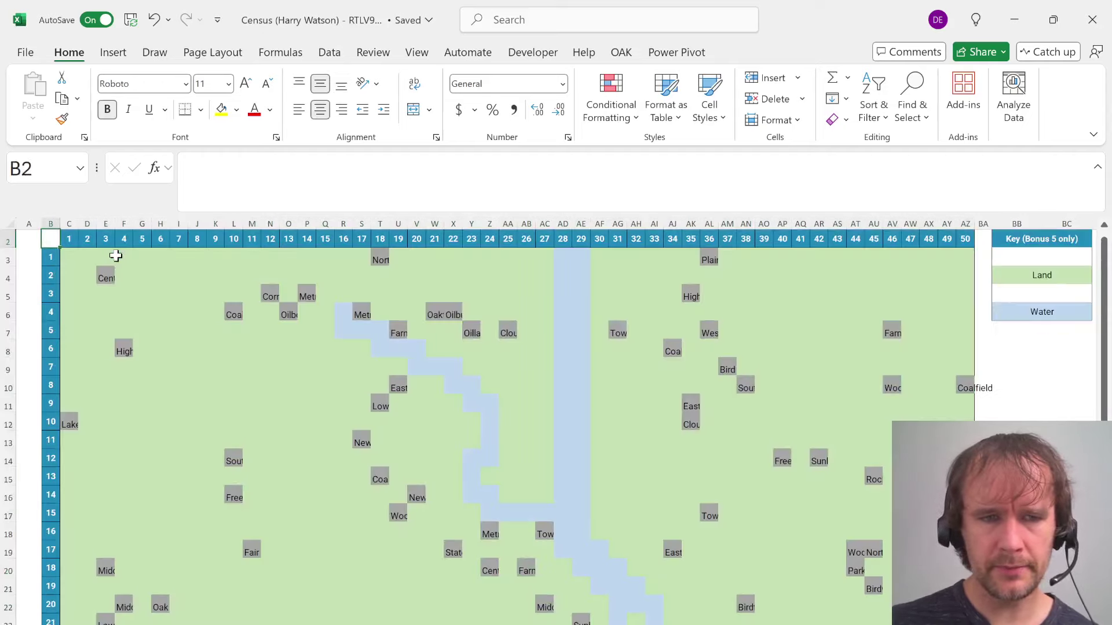
pyautogui.press('Down')
pyautogui.press('Right')
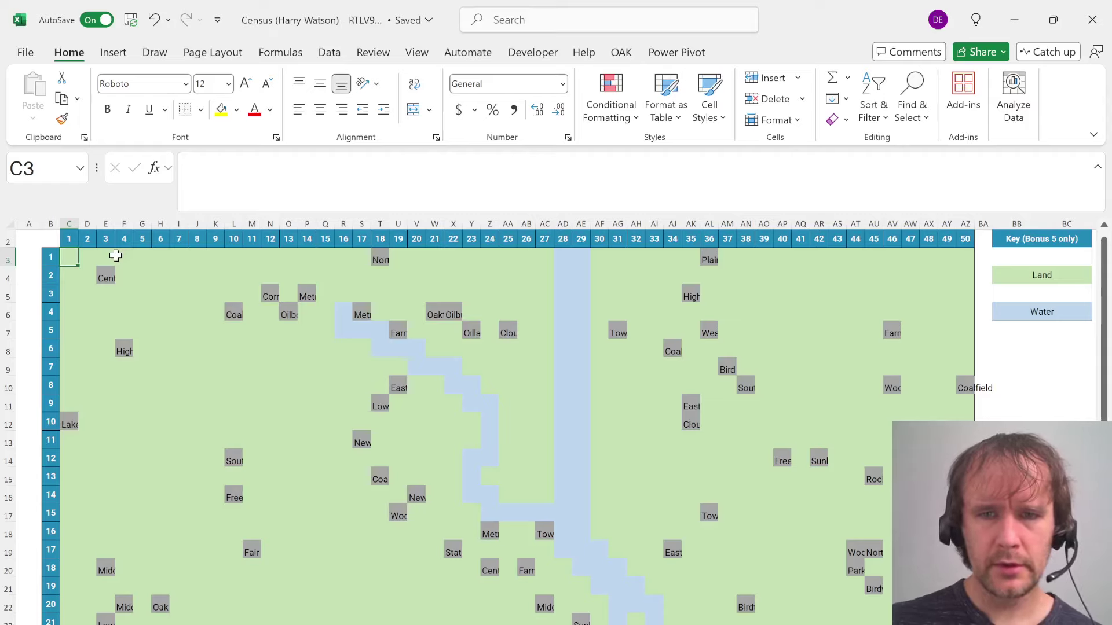
# Copy the 50-by-50 map grid and paste it below the original map, starting at C54
pyautogui.hotkey('ctrl', 'shift', 'Right')
pyautogui.hotkey('ctrl', 'shift', 'Down')
pyautogui.hotkey('ctrl', 'c')
pyautogui.hotkey('ctrl', 'Down')
pyautogui.press('Down')
pyautogui.press('Down')
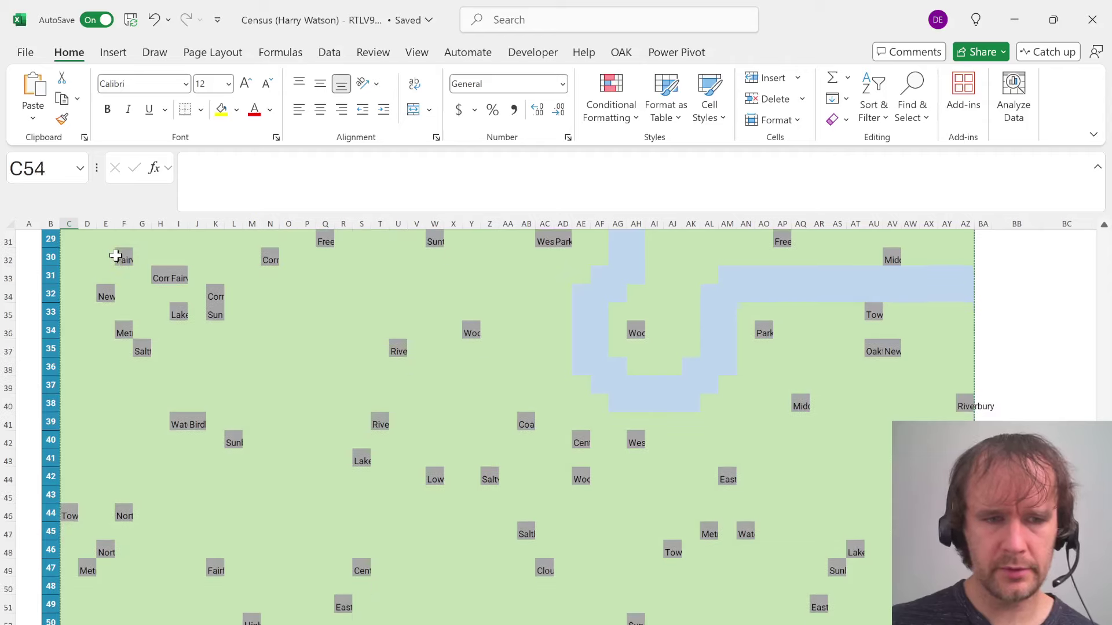
pyautogui.press('alt')
pyautogui.press('Up')
pyautogui.press('Up')
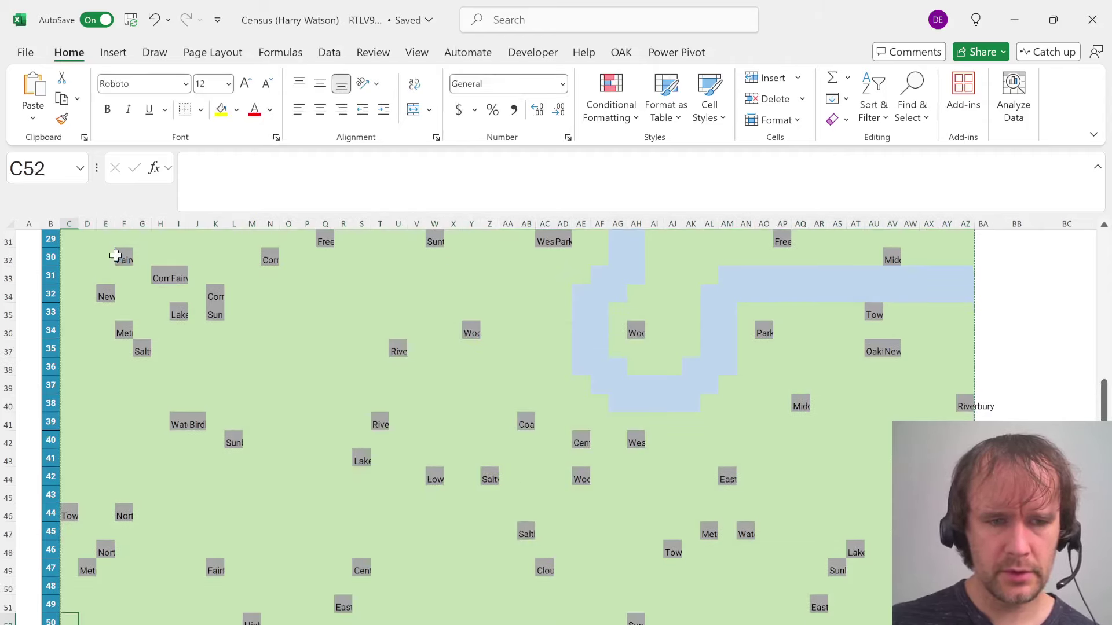
pyautogui.hotkey('ctrl', 'Home')
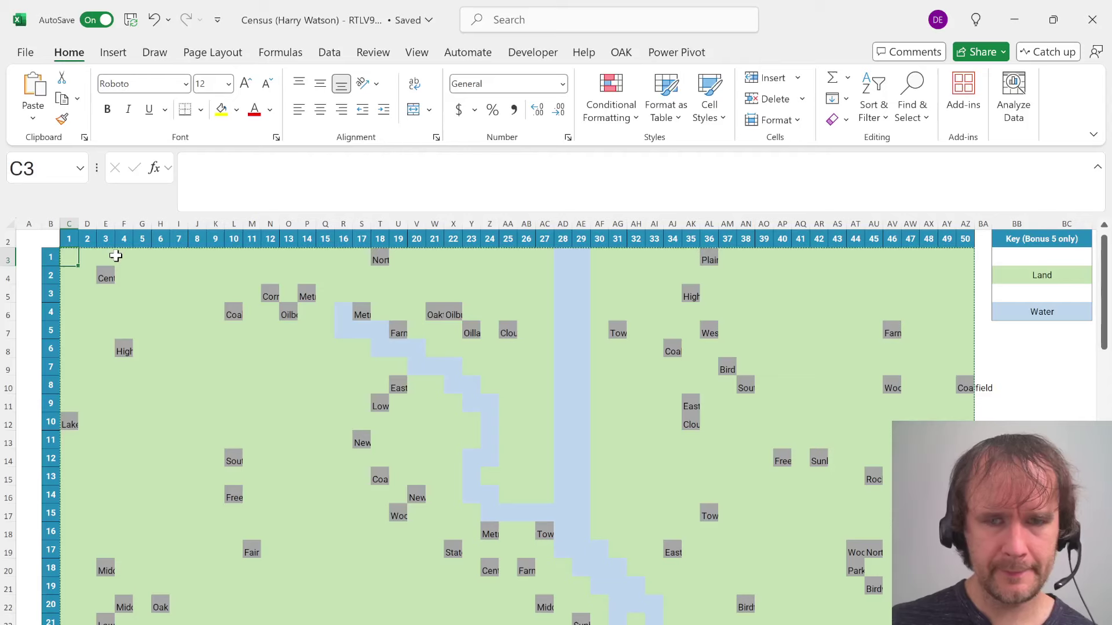
# Fill the whole original map grid with =IF(C54="",NA(),C54), turning blank cells into #N/A
pyautogui.hotkey('ctrl', 'shift', 'Down')
pyautogui.hotkey('ctrl', 'shift', 'Right')
pyautogui.write('=if')
pyautogui.press('Tab')
pyautogui.hotkey('ctrl', 'Down')
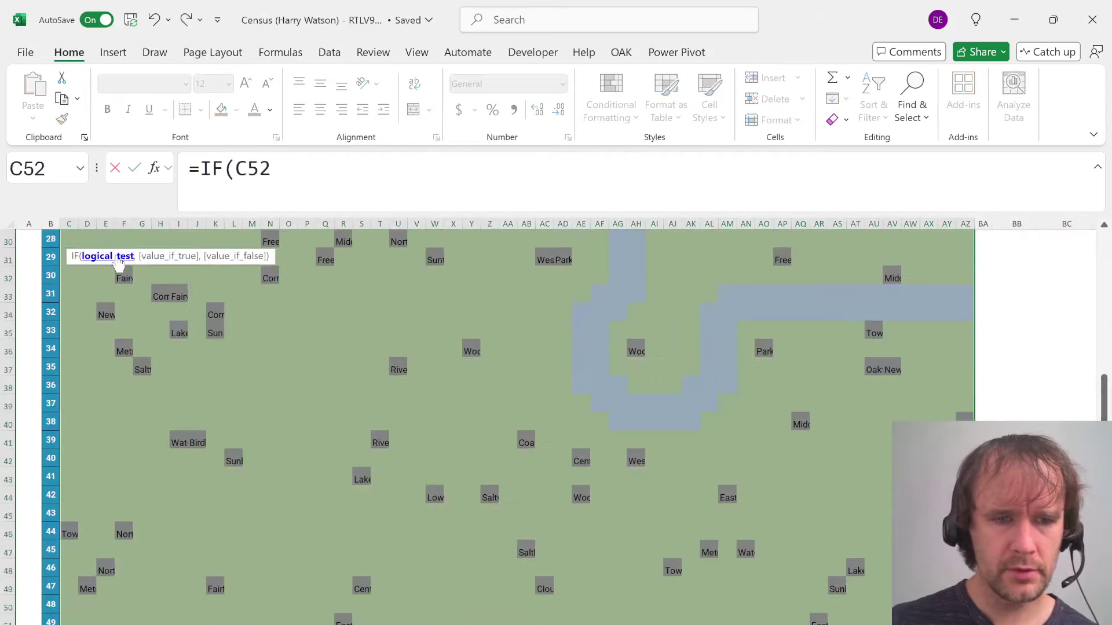
pyautogui.press('Down')
pyautogui.press('Down')
pyautogui.write('=""')
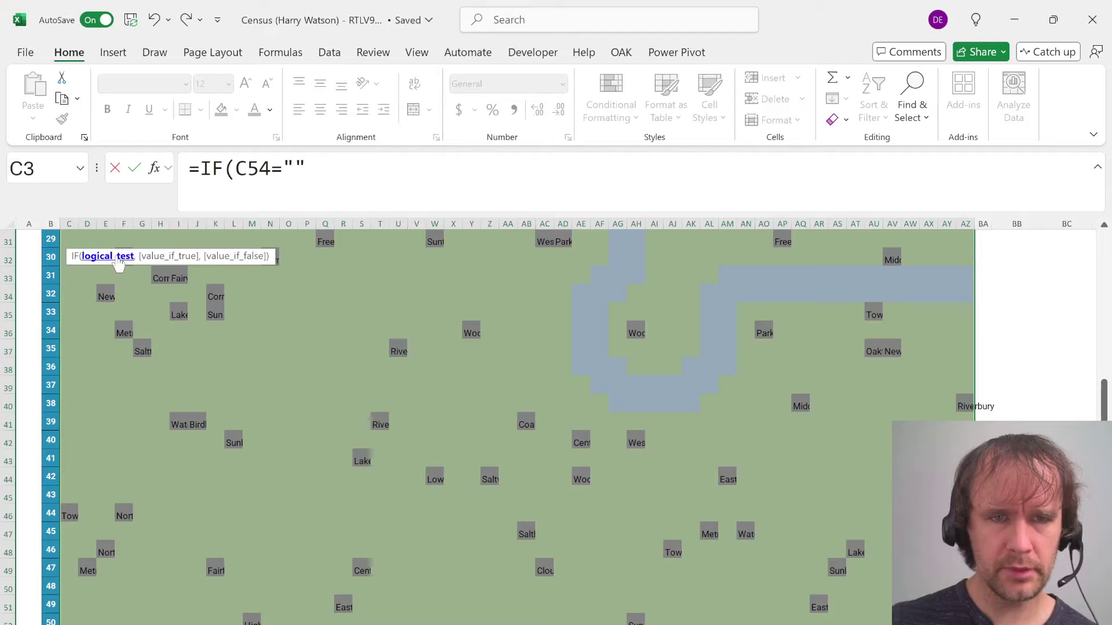
pyautogui.write(',na(),')
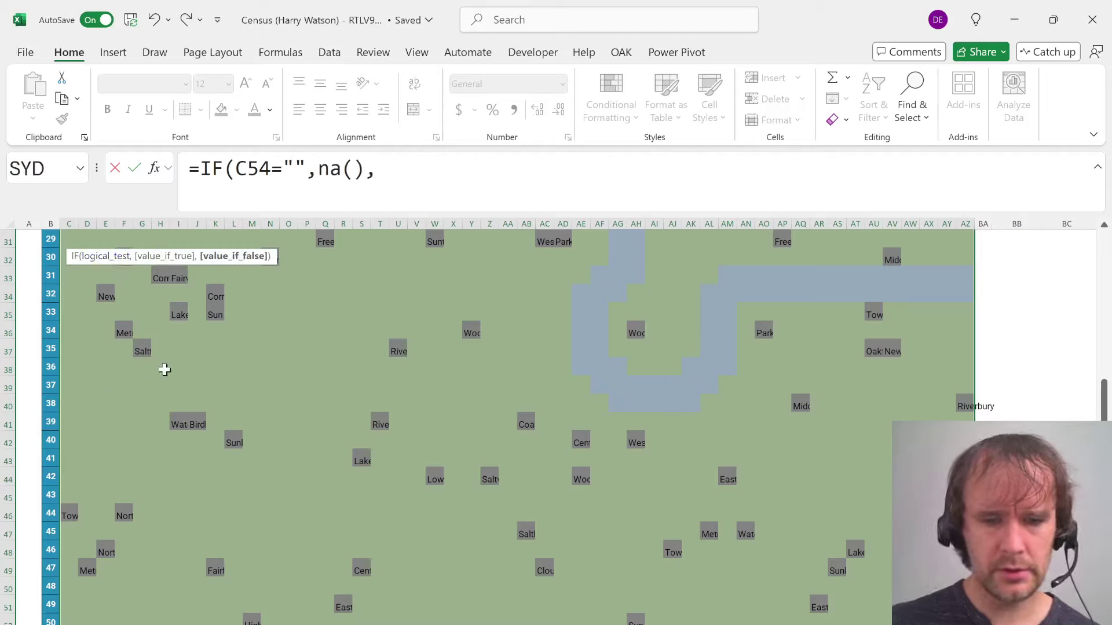
pyautogui.write('c54)')
pyautogui.hotkey('ctrl', 'Return')
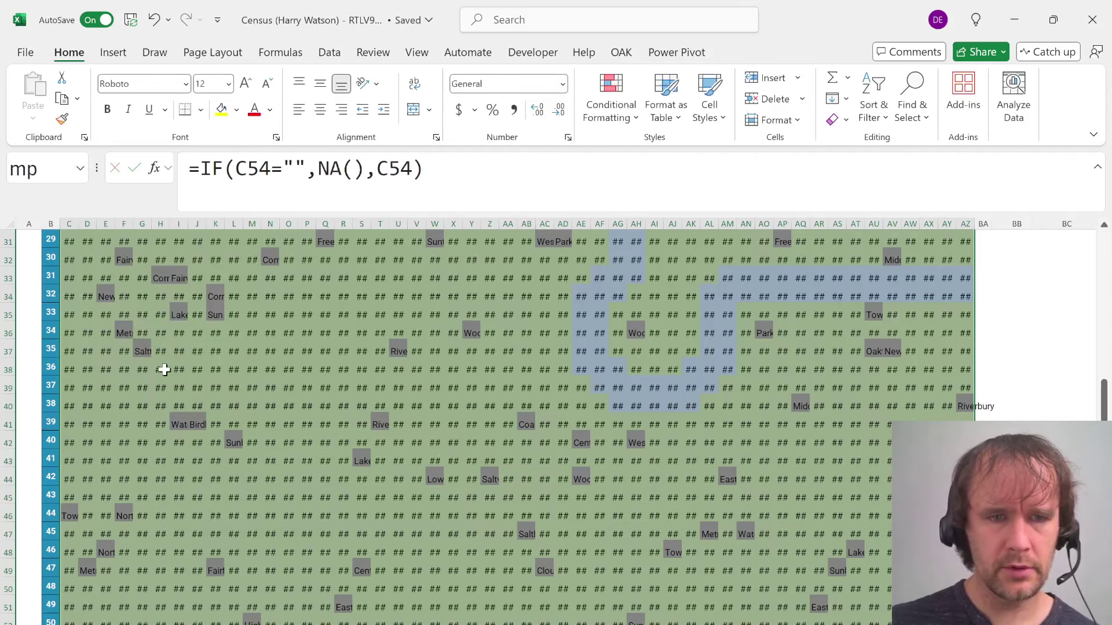
# Convert the formulas in the map grid to static values
pyautogui.hotkey('ctrl', 'c')
pyautogui.hotkey('ctrl', 'alt', 'v')
pyautogui.press('v')
pyautogui.press('Return')
# Use Go To Special to select only the error constants in the map grid and delete them
pyautogui.hotkey('ctrl', 'g')
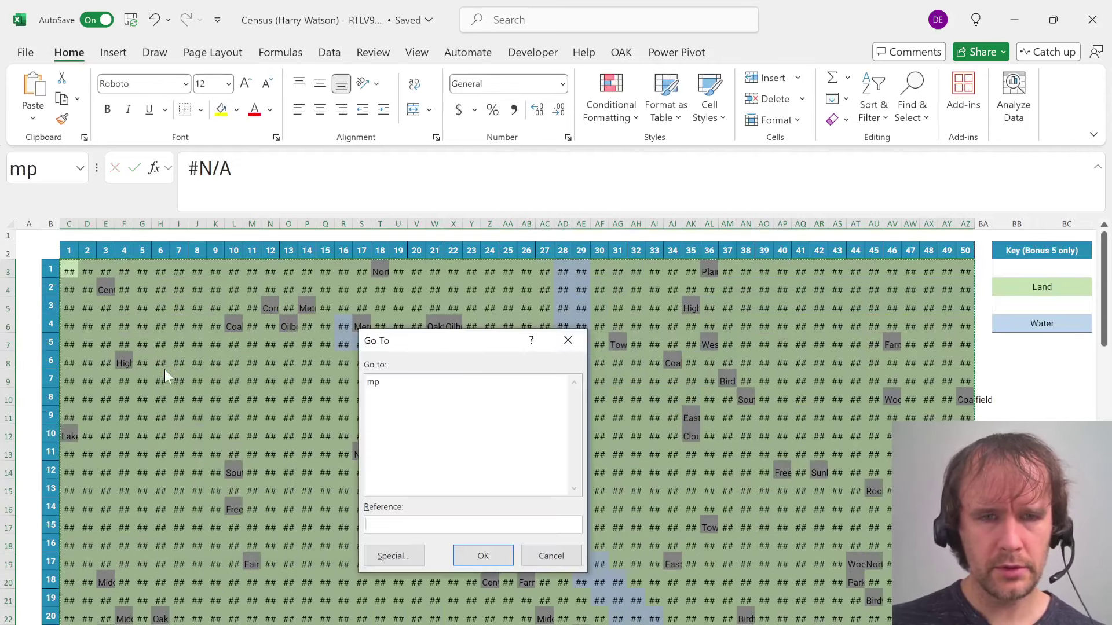
pyautogui.hotkey('alt', 's')
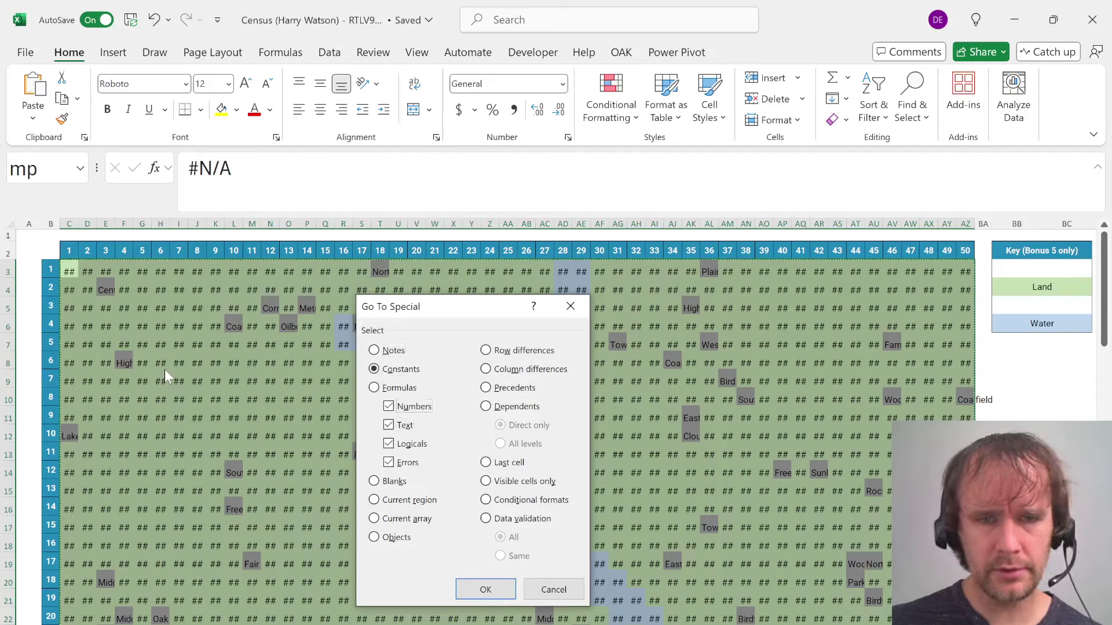
pyautogui.press('space')
pyautogui.press('Tab')
pyautogui.press('Return')
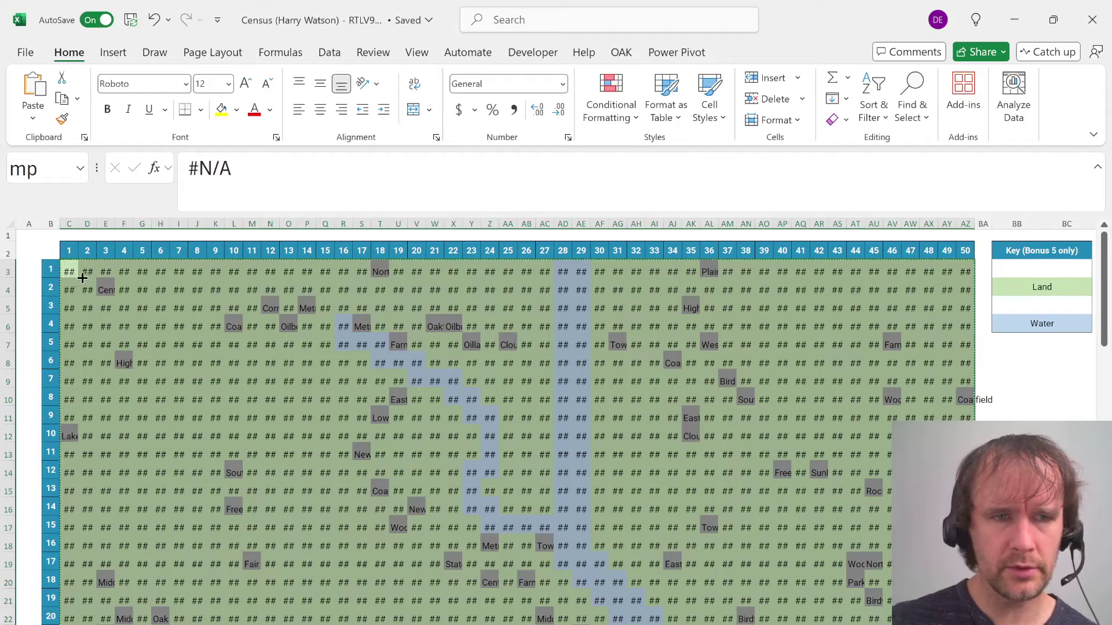
pyautogui.press('Delete')
pyautogui.click(145, 293)
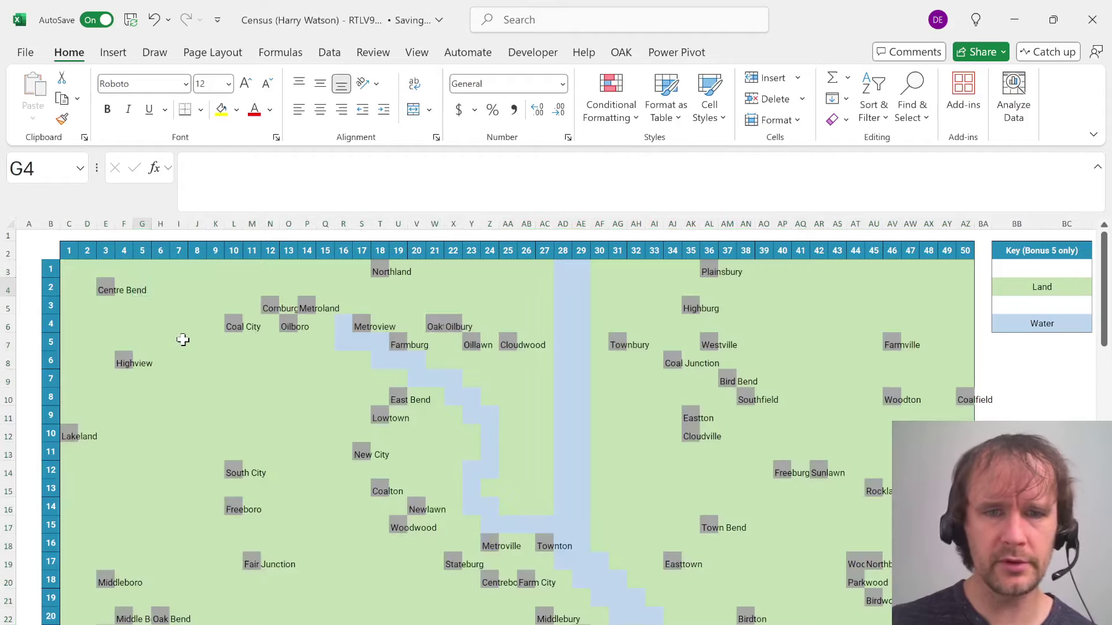
# Glance at the distance sheet, and read the case instructions and the bonus questions on the case sheet
pyautogui.hotkey('ctrl', 'pagedown')
pyautogui.hotkey('ctrl', 'pageup')
pyautogui.hotkey('ctrl', 'pageup')
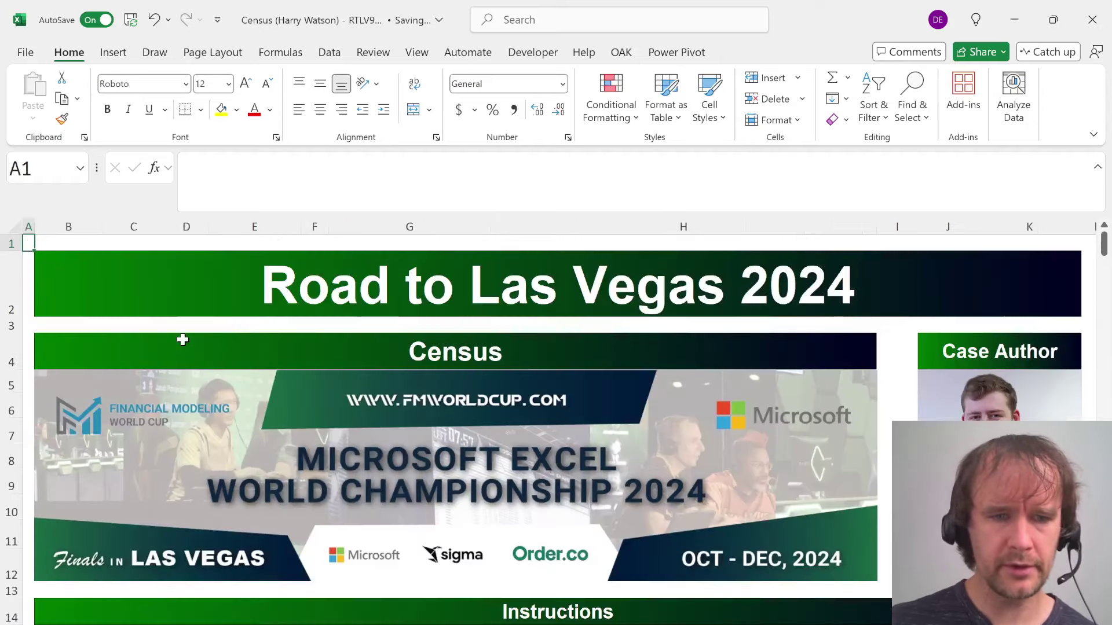
pyautogui.scroll(-2, 320, 450)
pyautogui.scroll(-2, 320, 450)
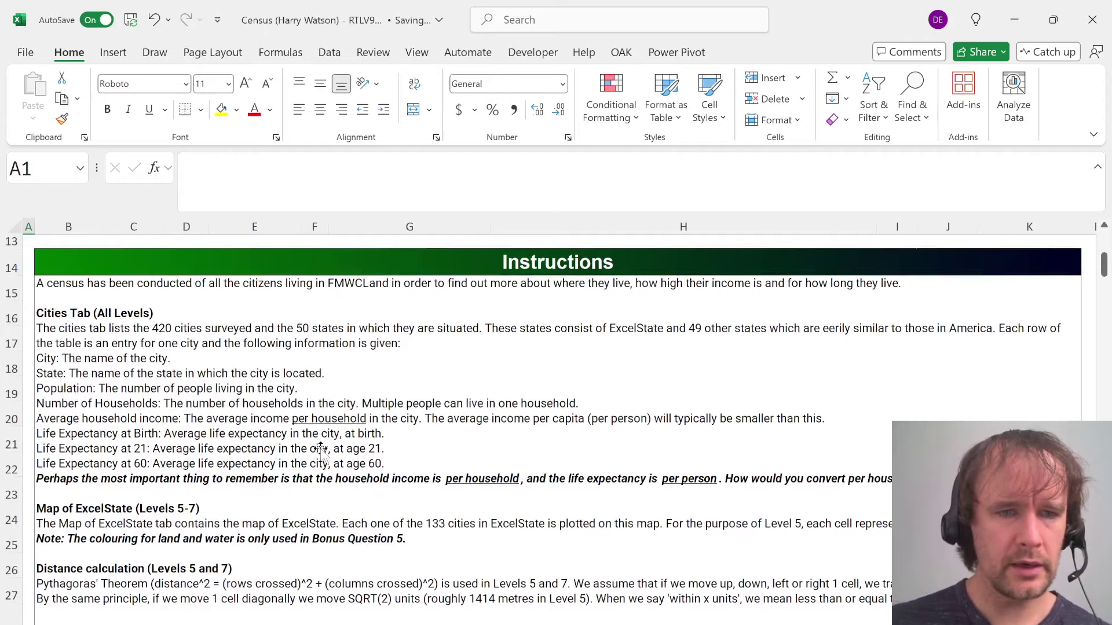
pyautogui.scroll(-7, 320, 450)
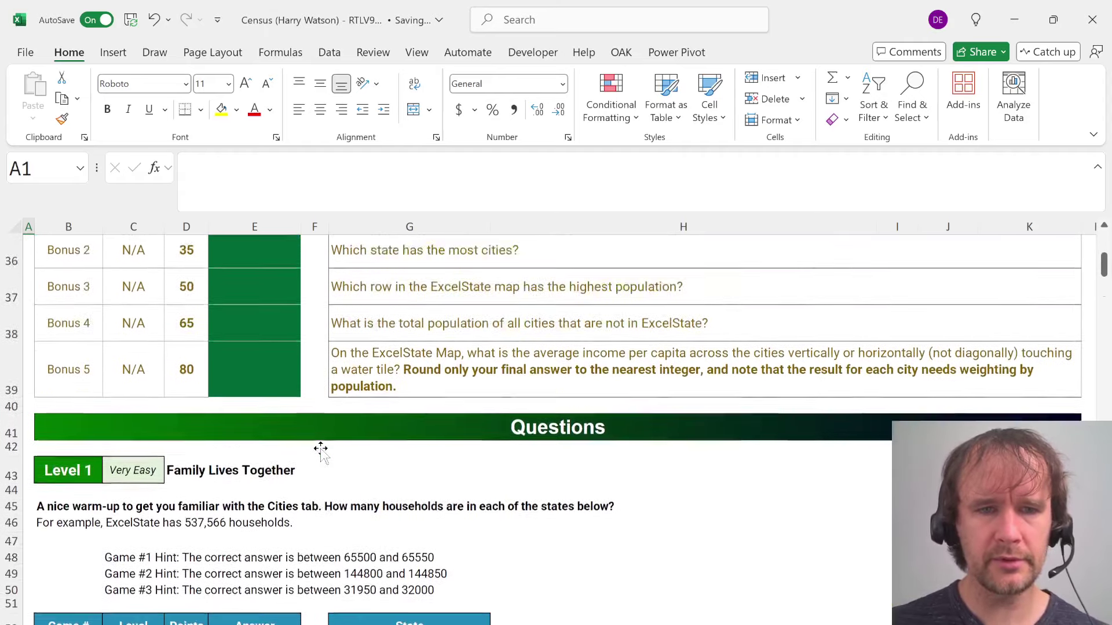
pyautogui.scroll(2, 321, 450)
pyautogui.click(258, 375)
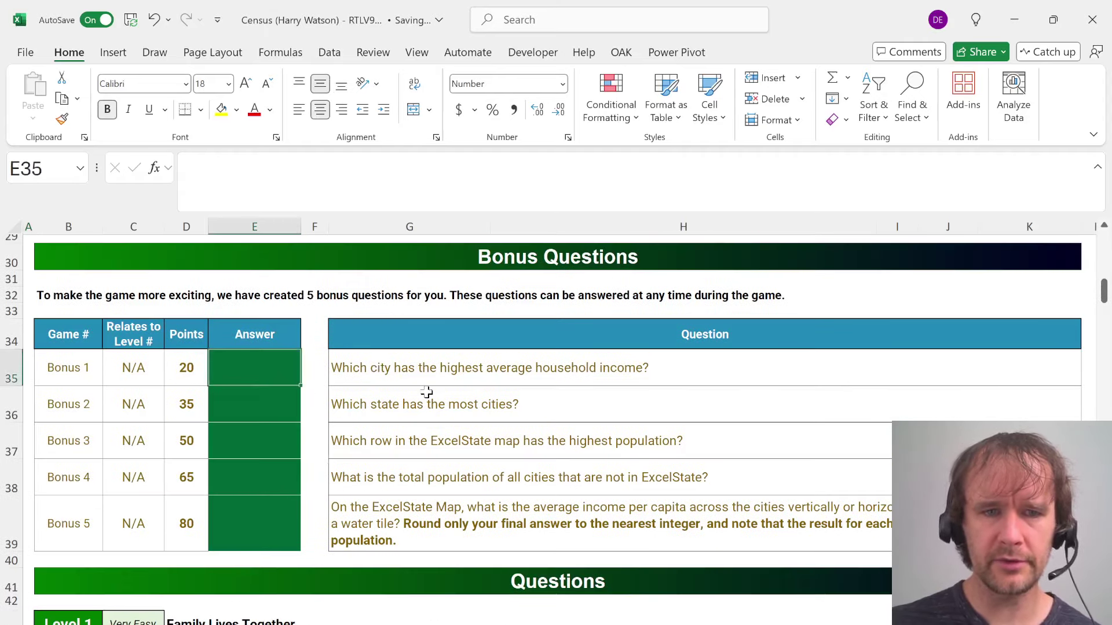
# Format the city data in A2:H422 as a table with headers
pyautogui.hotkey('ctrl', 'pagedown')
pyautogui.press('Down')
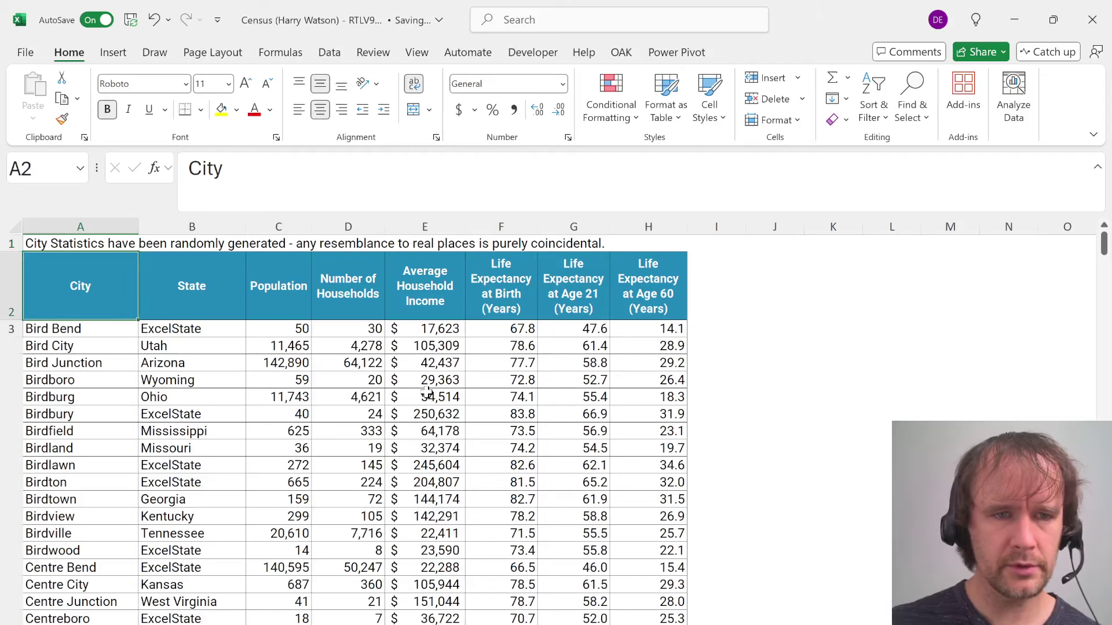
pyautogui.hotkey('ctrl', 'shift', 'Right')
pyautogui.hotkey('ctrl', 'shift', 'Down')
pyautogui.hotkey('alt', 'h')
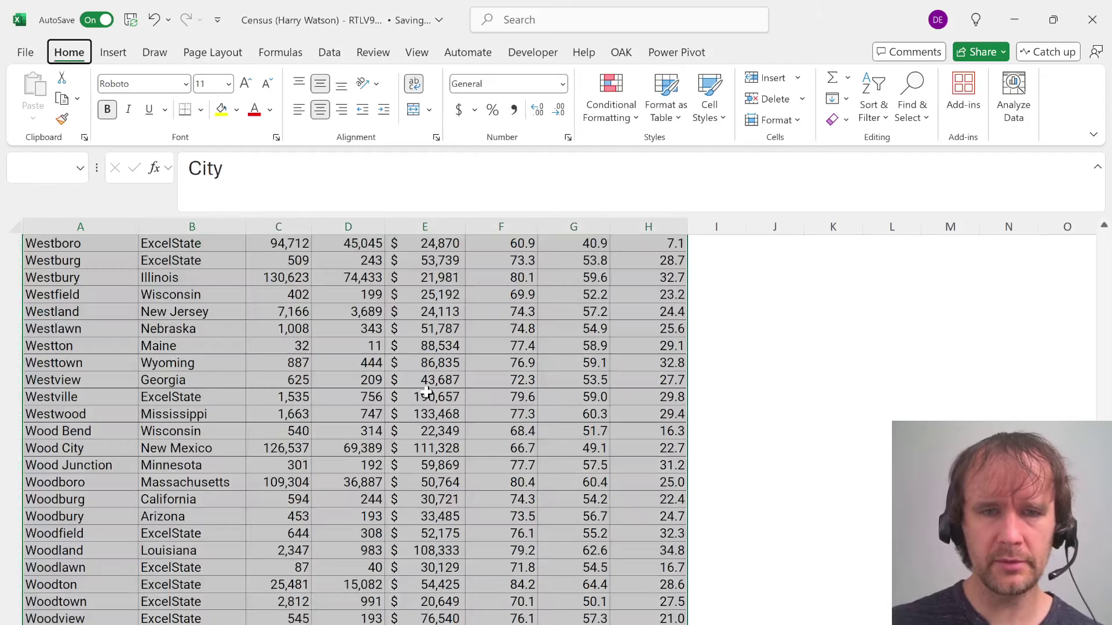
pyautogui.press('t')
pyautogui.click(721, 332)
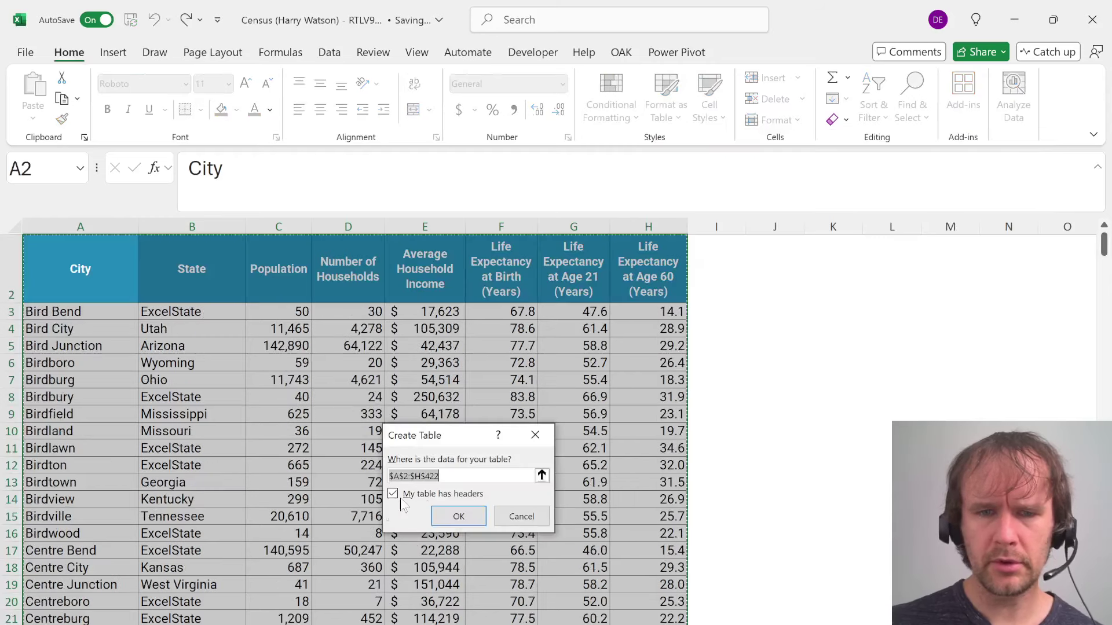
pyautogui.click(458, 517)
# Filter the Average Household Income column to the highest income, 274368
pyautogui.press('Right')
pyautogui.press('Right')
pyautogui.press('Right')
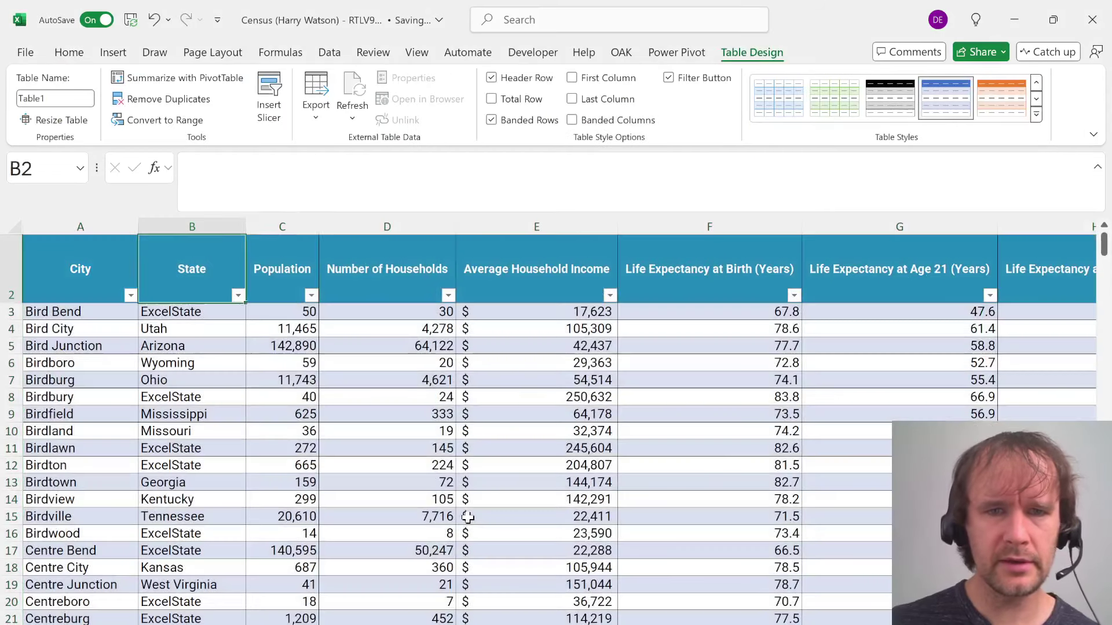
pyautogui.press('Right')
pyautogui.hotkey('alt', 'Down')
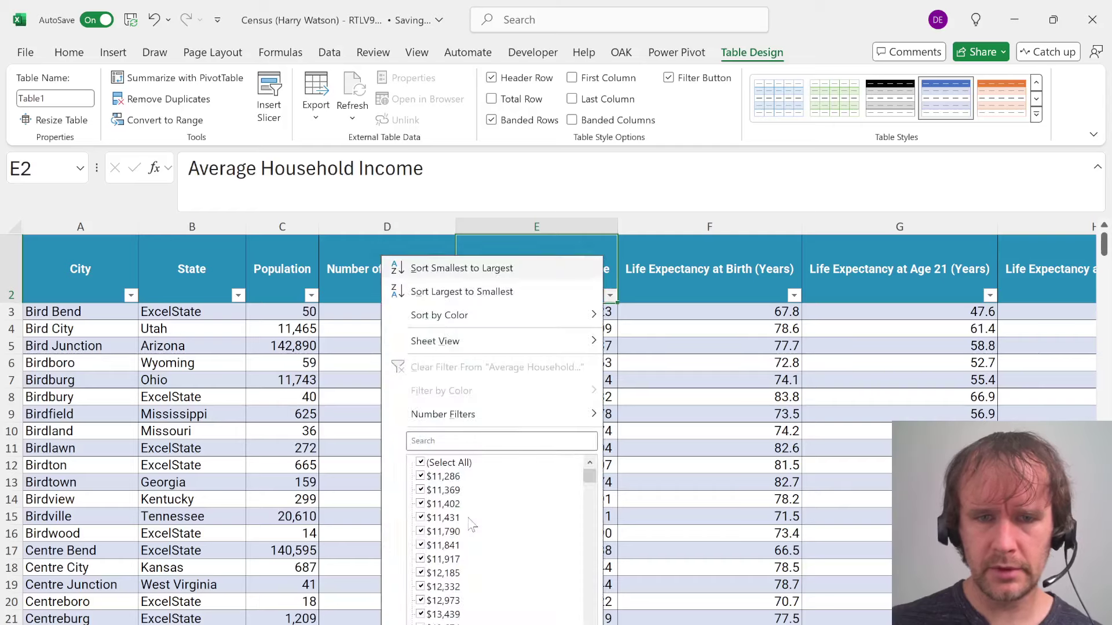
pyautogui.write('274368')
pyautogui.press('Return')
# Copy the filtered city name Oilboro and paste it as the answer to Bonus Question 1 in the FlexiQuiz browser page
pyautogui.press('Down')
pyautogui.press('Left')
pyautogui.press('Left')
pyautogui.press('Left')
pyautogui.press('Left')
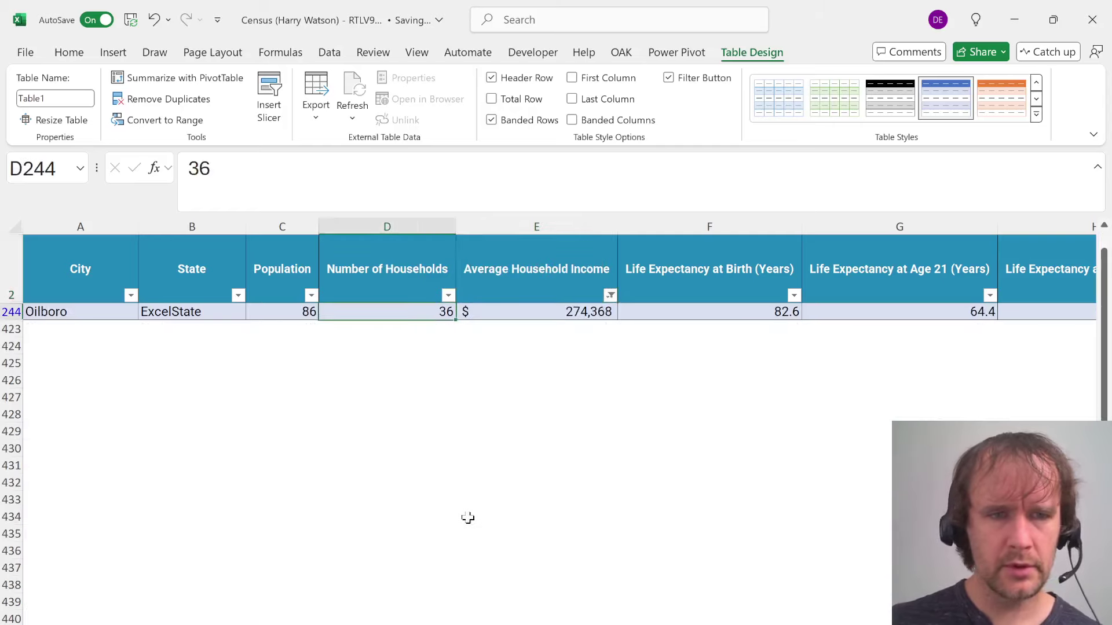
pyautogui.hotkey('ctrl', 'c')
pyautogui.hotkey('alt', 'Tab')
pyautogui.hotkey('alt', 'Tab')
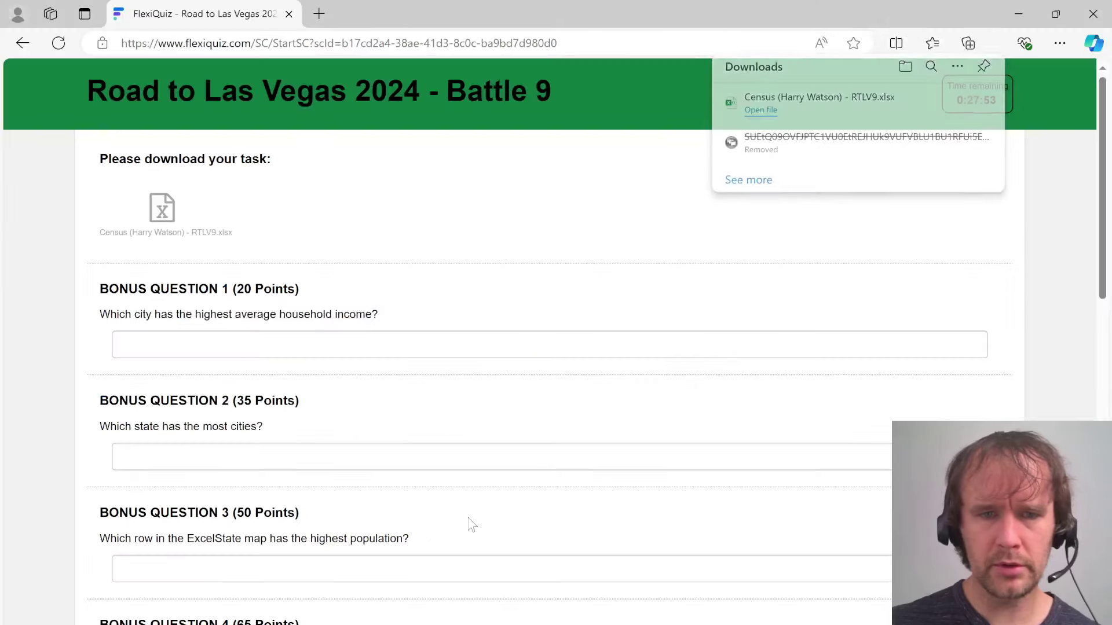
pyautogui.hotkey('ctrl', 'v')
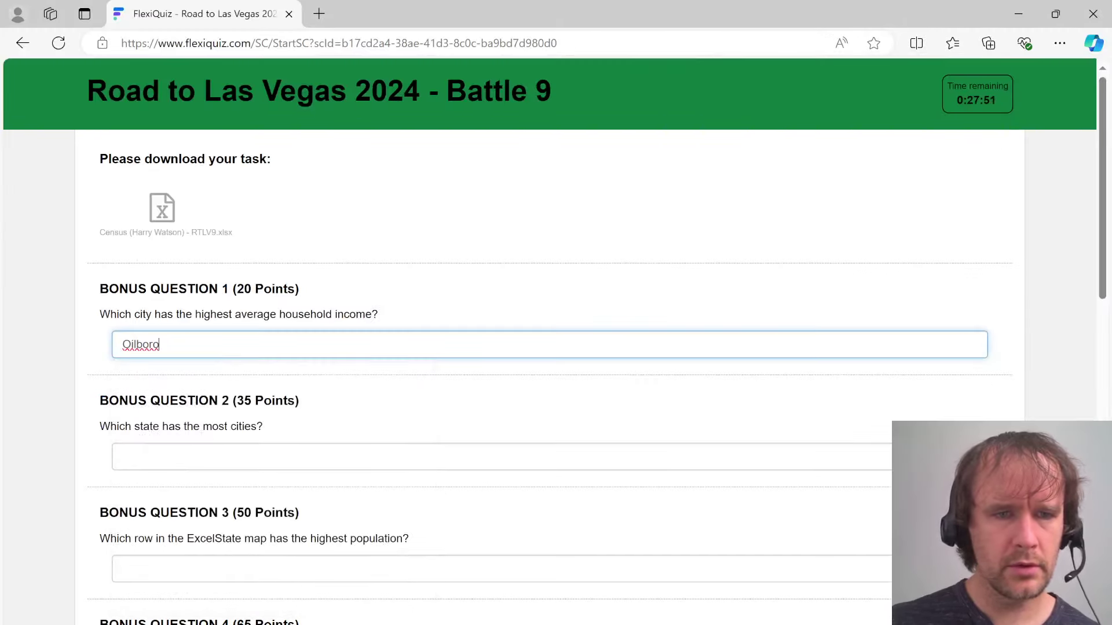
pyautogui.press('Tab')
# Switch back to Excel and clear the income filter so the city table shows all rows
pyautogui.hotkey('alt', 'Tab')
pyautogui.press('Up')
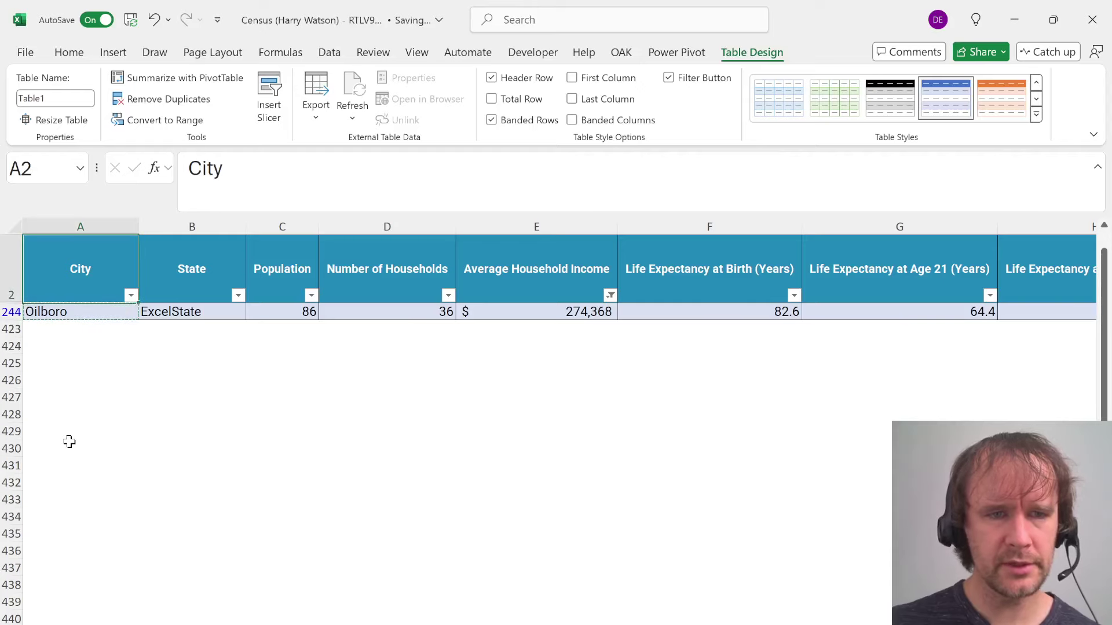
pyautogui.hotkey('alt', 'd')
pyautogui.press('f')
pyautogui.press('s')
# Enter =GROUPBY(Table1[State],Table1[State],ROWS,,,-2) in cell A425 below the city table
pyautogui.hotkey('ctrl', 'Down')
pyautogui.press('Down')
pyautogui.press('Down')
pyautogui.press('Down')
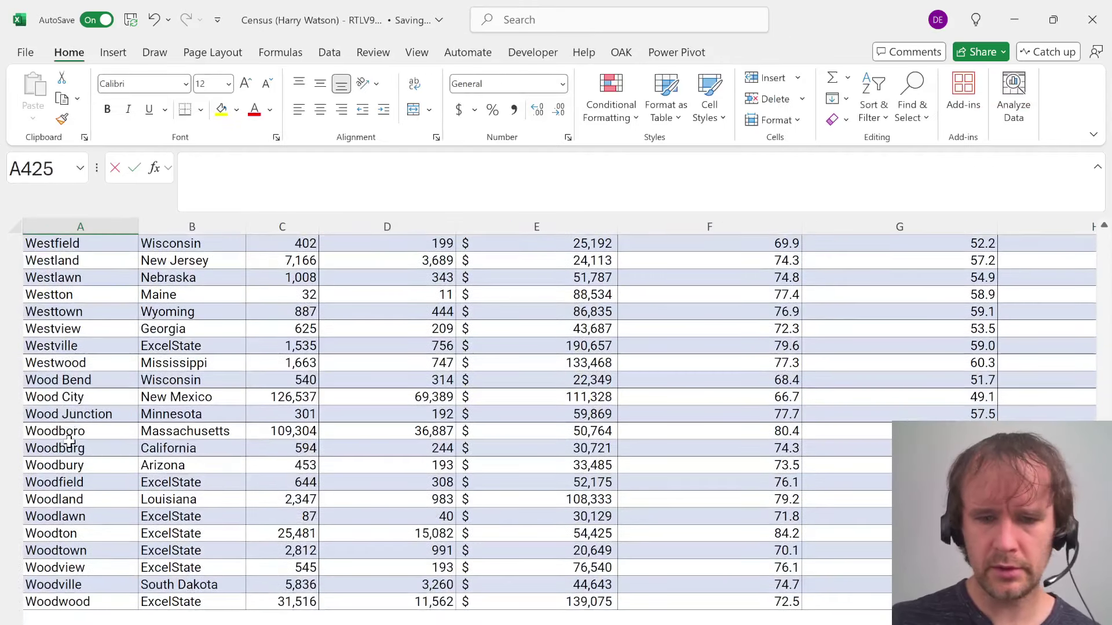
pyautogui.write('=group')
pyautogui.press('Tab')
pyautogui.press('Up')
pyautogui.press('Up')
pyautogui.press('Up')
pyautogui.press('Right')
pyautogui.hotkey('ctrl', 'shift', 'Up')
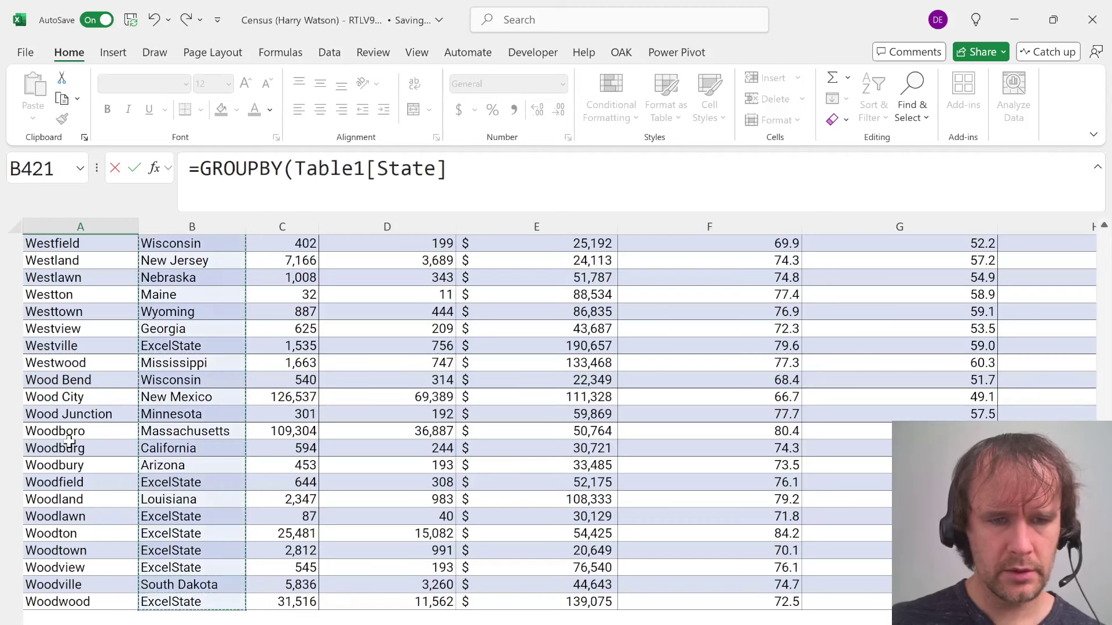
pyautogui.write(',')
pyautogui.press('Up')
pyautogui.press('Up')
pyautogui.press('Up')
pyautogui.press('Right')
pyautogui.hotkey('ctrl', 'shift', 'Up')
pyautogui.write(',')
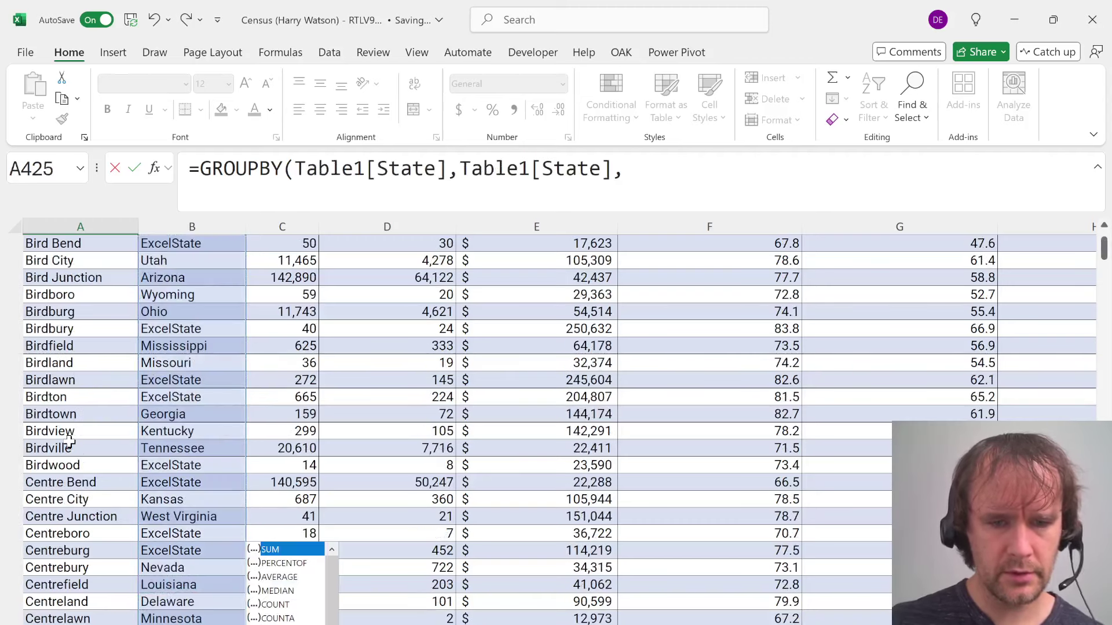
pyautogui.write('rows,,,')
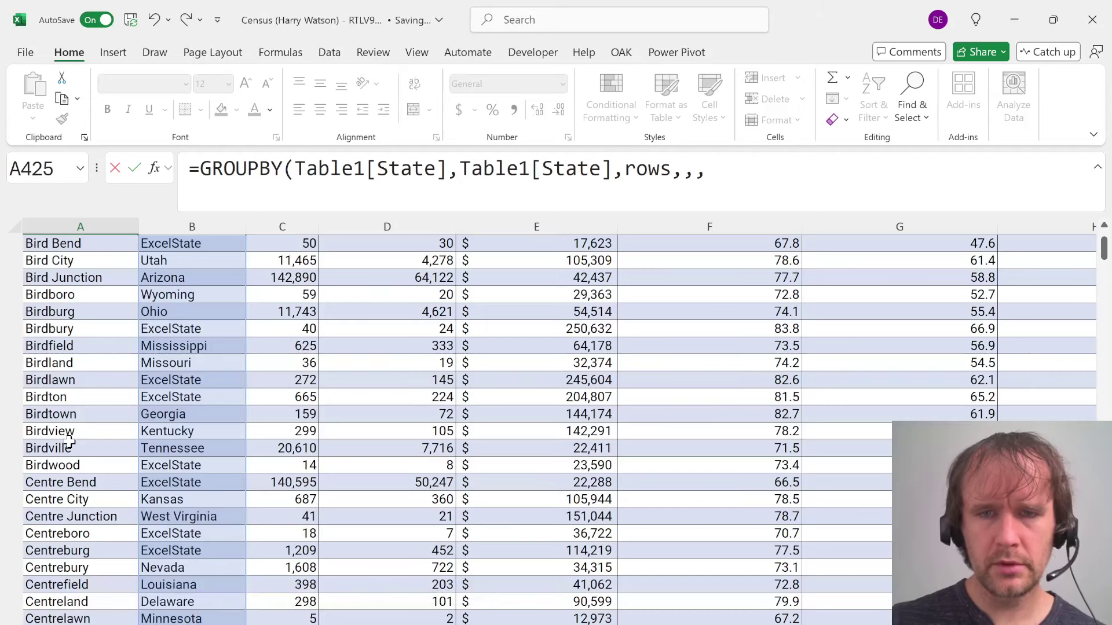
pyautogui.write('-2')
pyautogui.press('Return')
pyautogui.press('Up')
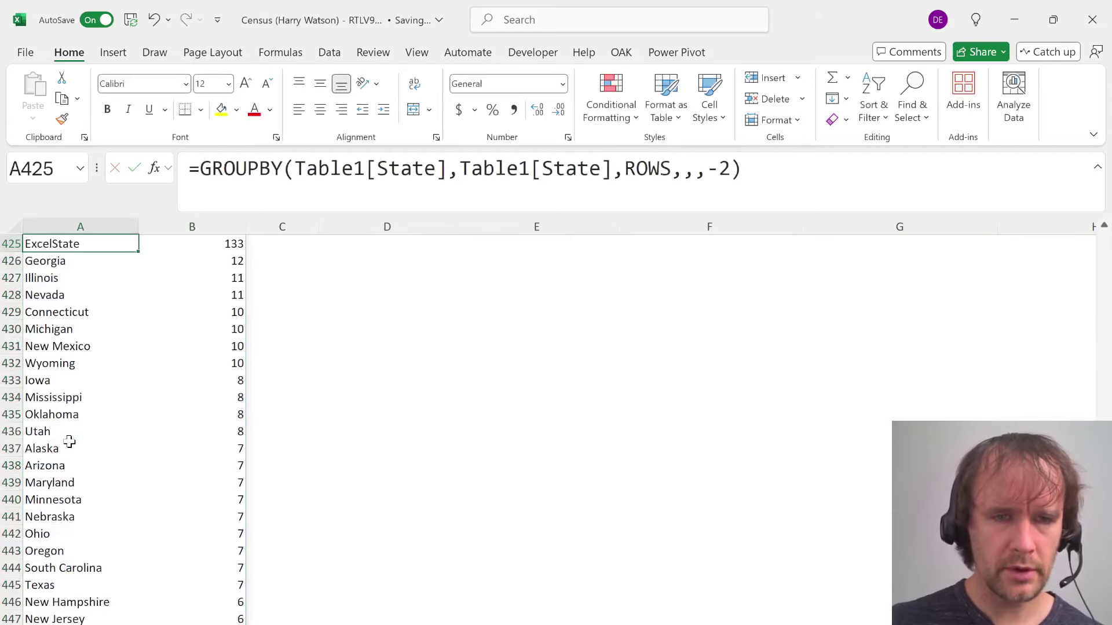
# Switch to the FlexiQuiz browser page and paste ExcelState as the answer to Bonus Question 2
pyautogui.hotkey('alt', 'Tab')
pyautogui.hotkey('ctrl', 'v')
pyautogui.scroll(-1, 196, 415)
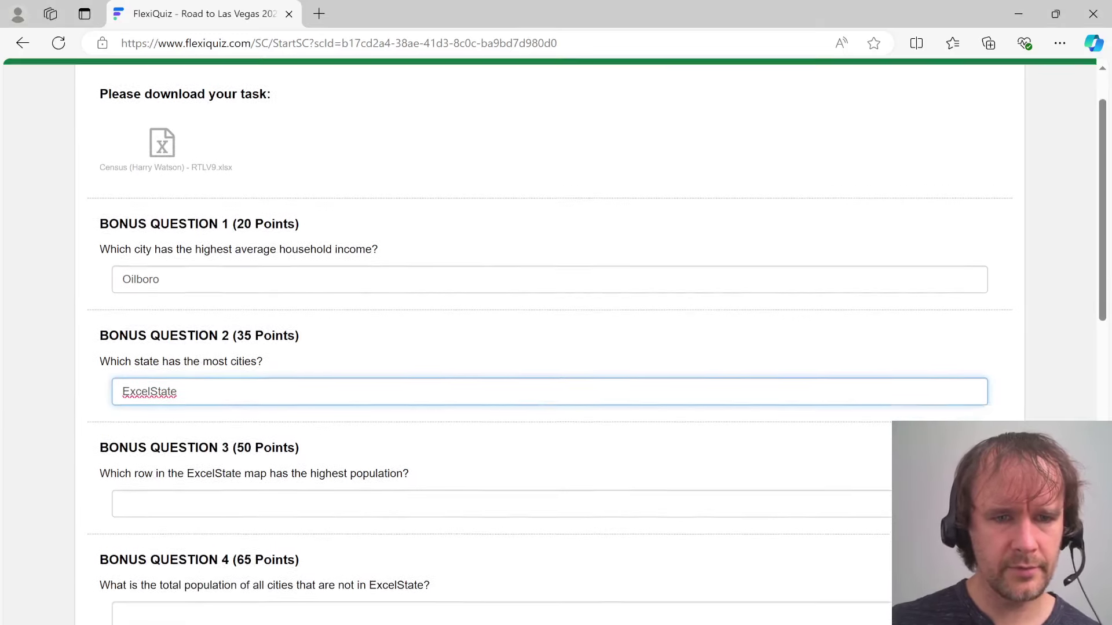
# Switch back to Excel and delete the GROUPBY formula in cell A425
pyautogui.hotkey('alt', 'Tab')
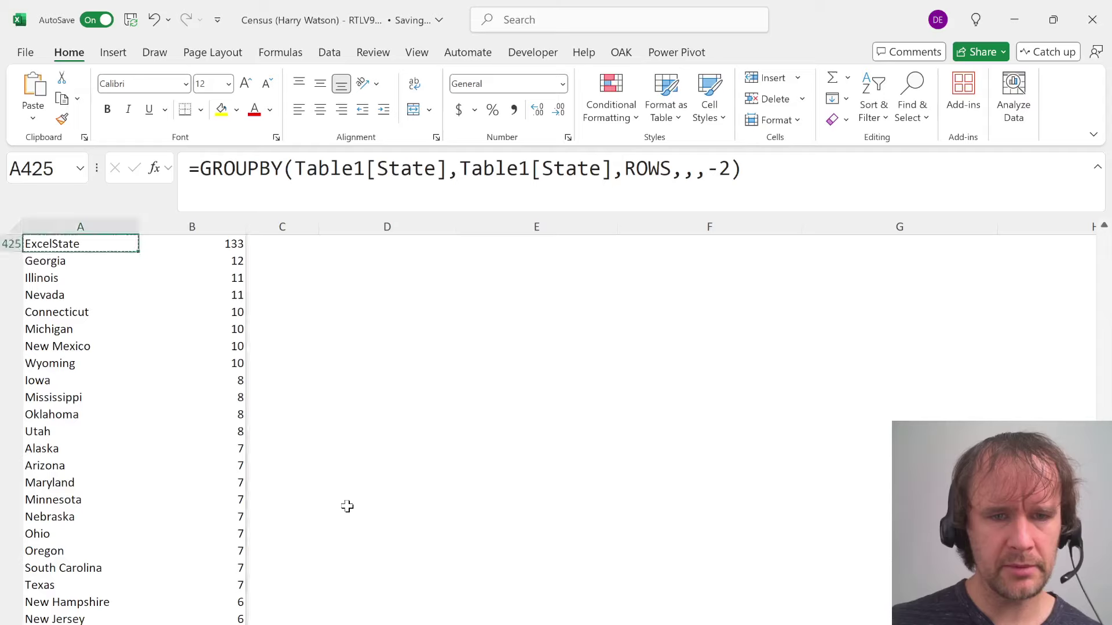
pyautogui.press('Up')
pyautogui.press('Down')
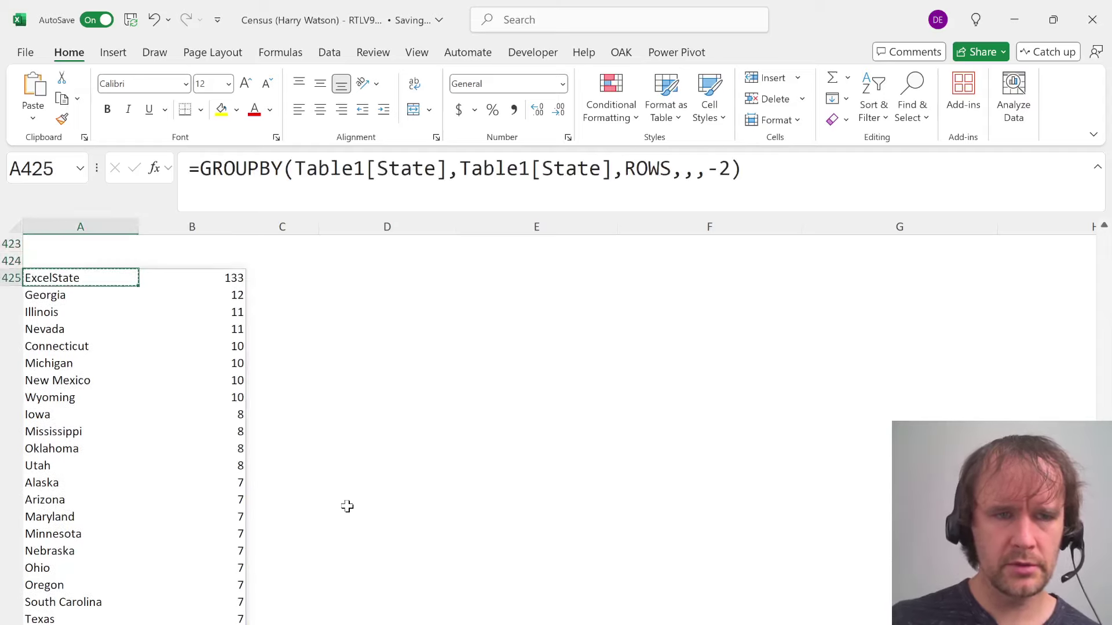
pyautogui.press('Delete')
# Reread Bonus Question 3 in the browser, and return to Excel to examine the ExcelState map sheet
pyautogui.hotkey('alt', 'Tab')
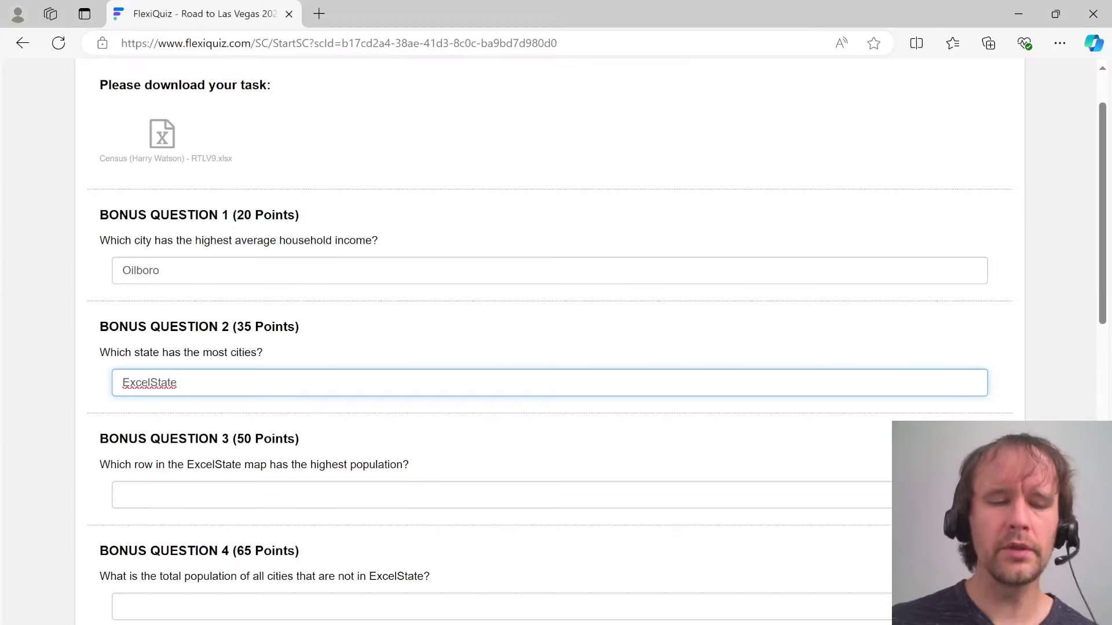
pyautogui.hotkey('alt', 'Tab')
pyautogui.hotkey('ctrl', 'pagedown')
pyautogui.press('Up')
pyautogui.press('Up')
pyautogui.press('Down')
pyautogui.press('Right')
pyautogui.press('Right')
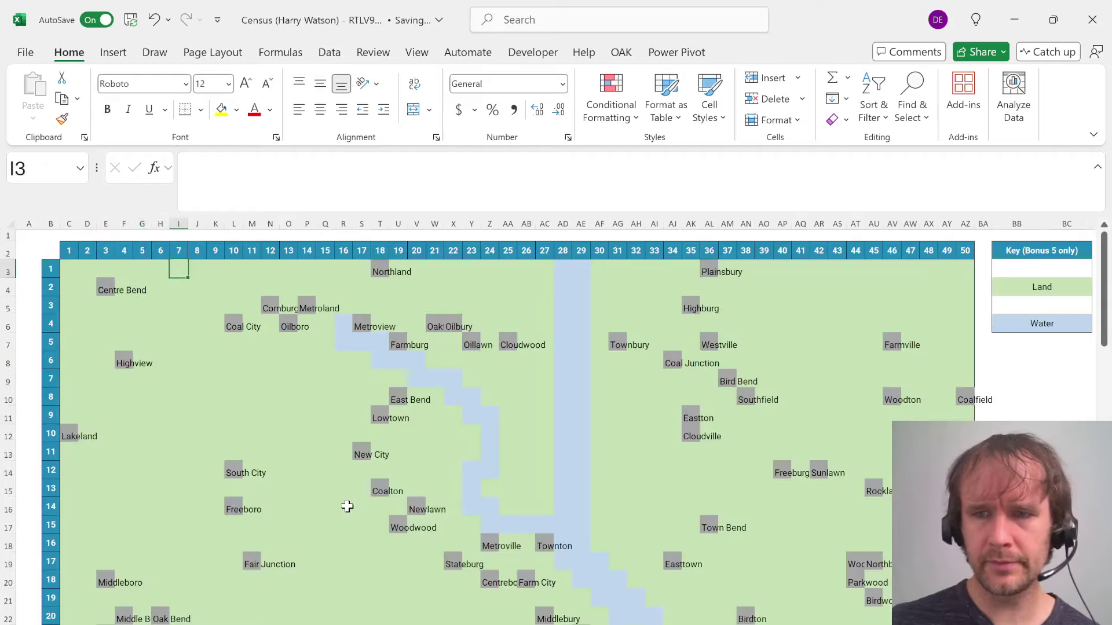
pyautogui.hscroll(6, 829, 452)
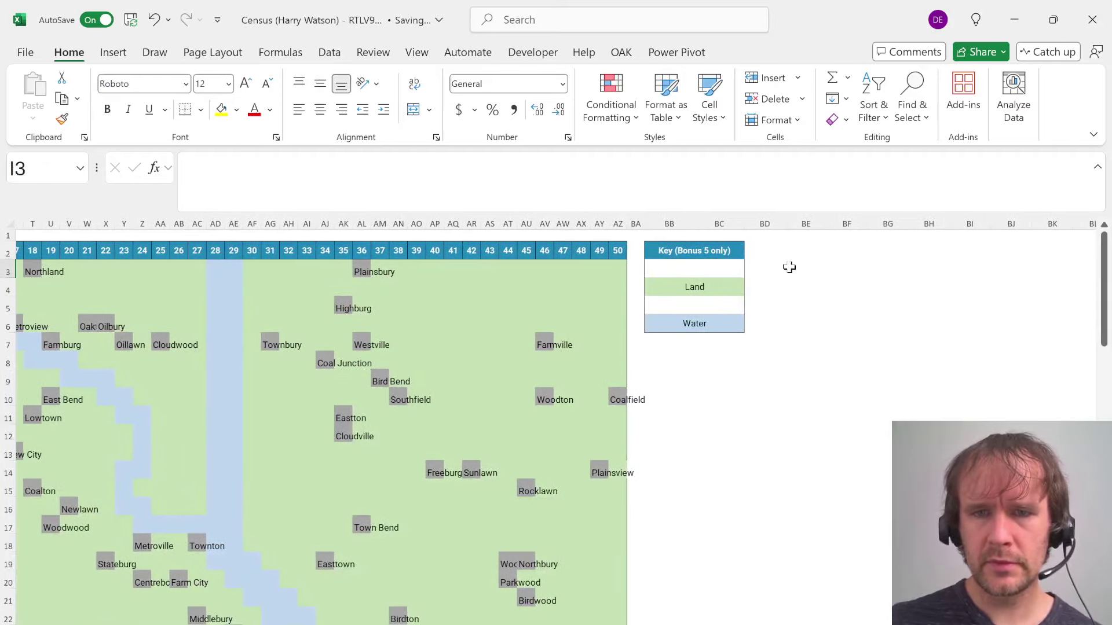
# In cell BE3 of the map sheet, enter =BYROW(XLOOKUP(mp,Table1[City],Table1[Population],0),SUM) to total each map row's population
pyautogui.click(789, 267)
pyautogui.write('=byr')
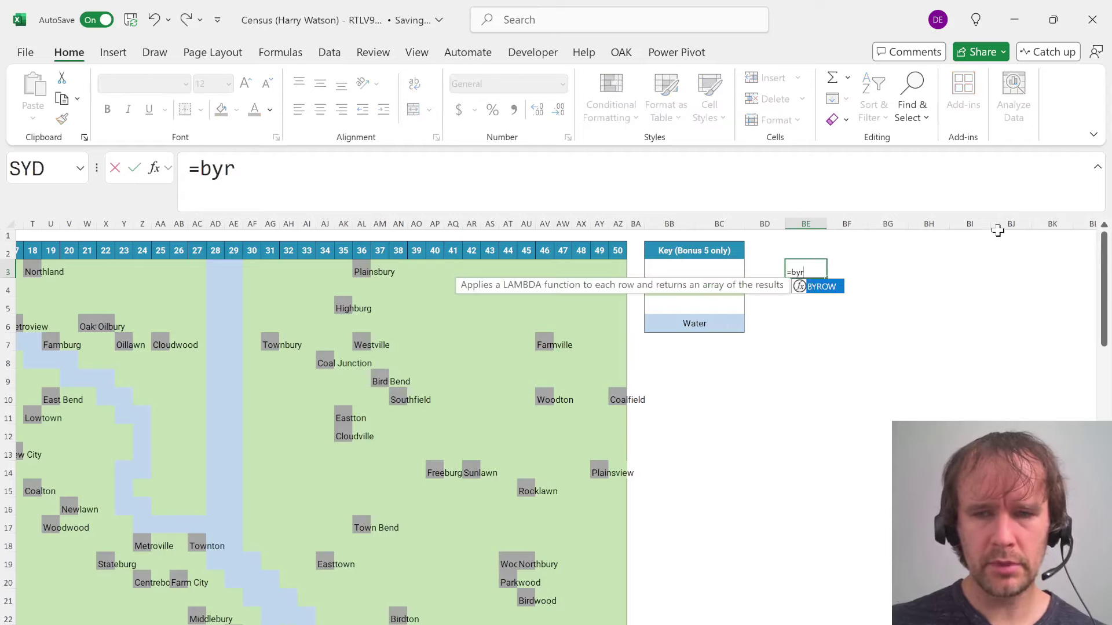
pyautogui.press('Tab')
pyautogui.write('xl')
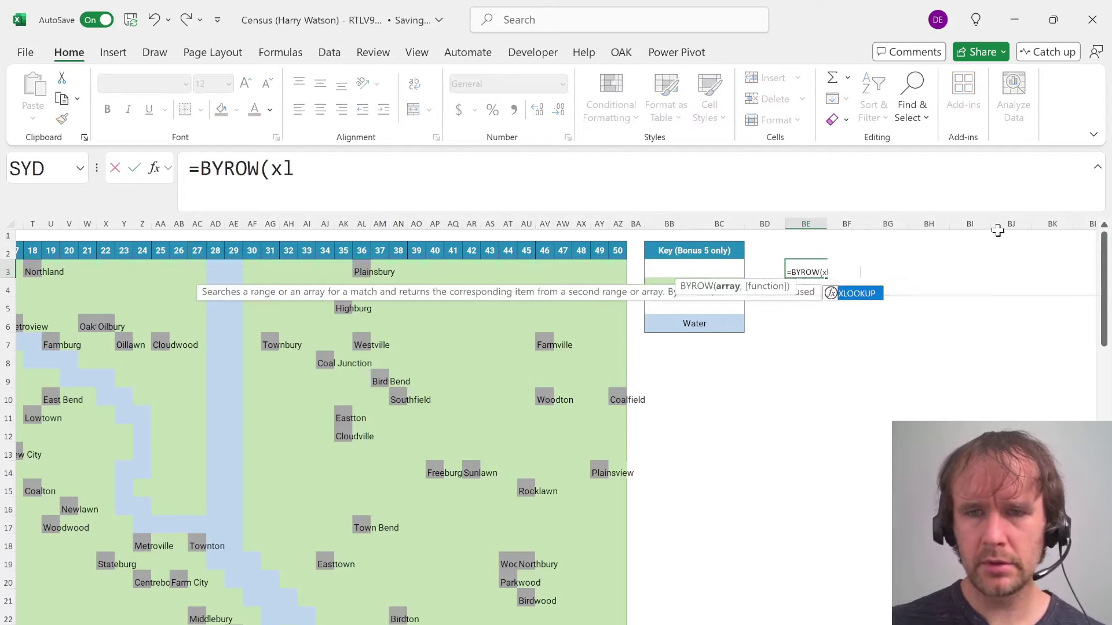
pyautogui.press('Tab')
pyautogui.write('mp,')
pyautogui.hotkey('ctrl', 'pageup')
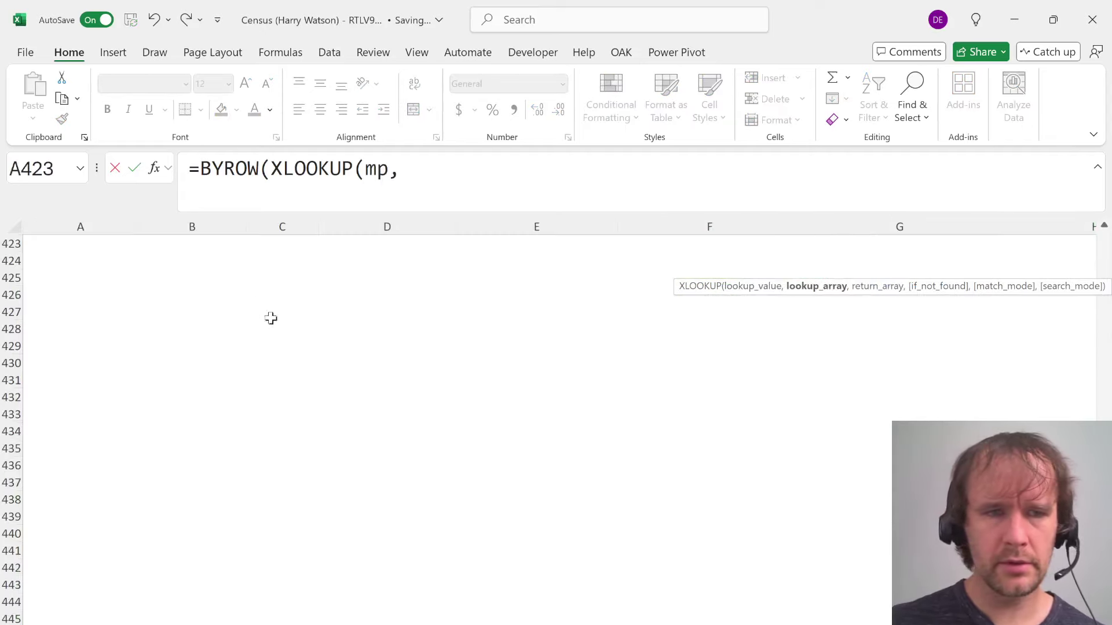
pyautogui.hotkey('ctrl', 'Home')
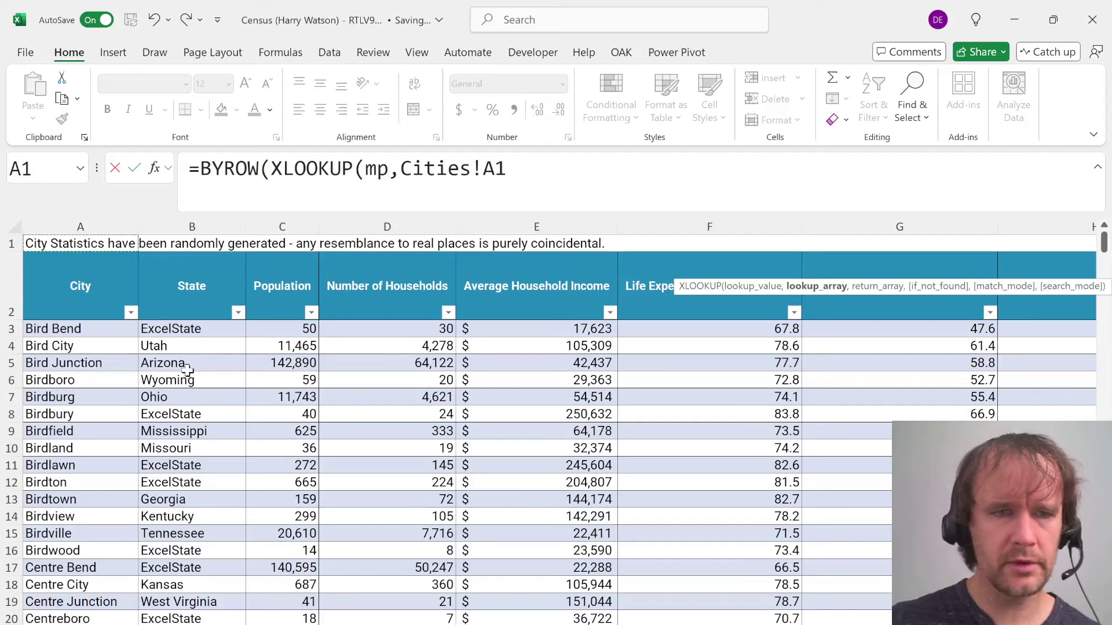
pyautogui.hotkey('ctrl', 'space')
pyautogui.write(',')
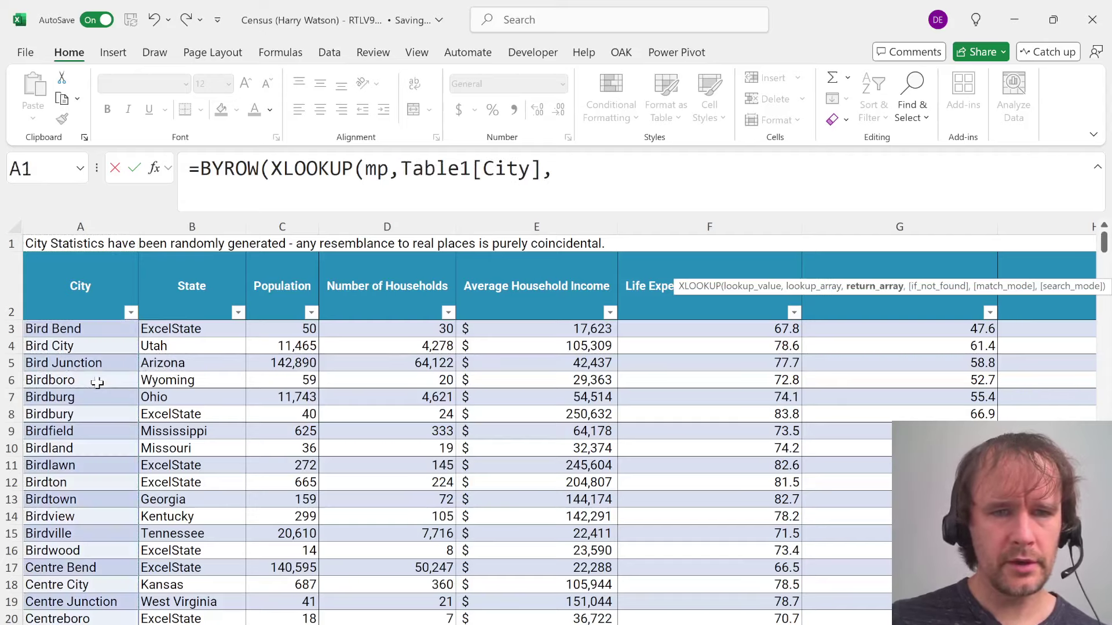
pyautogui.click(291, 396)
pyautogui.hotkey('ctrl', 'space')
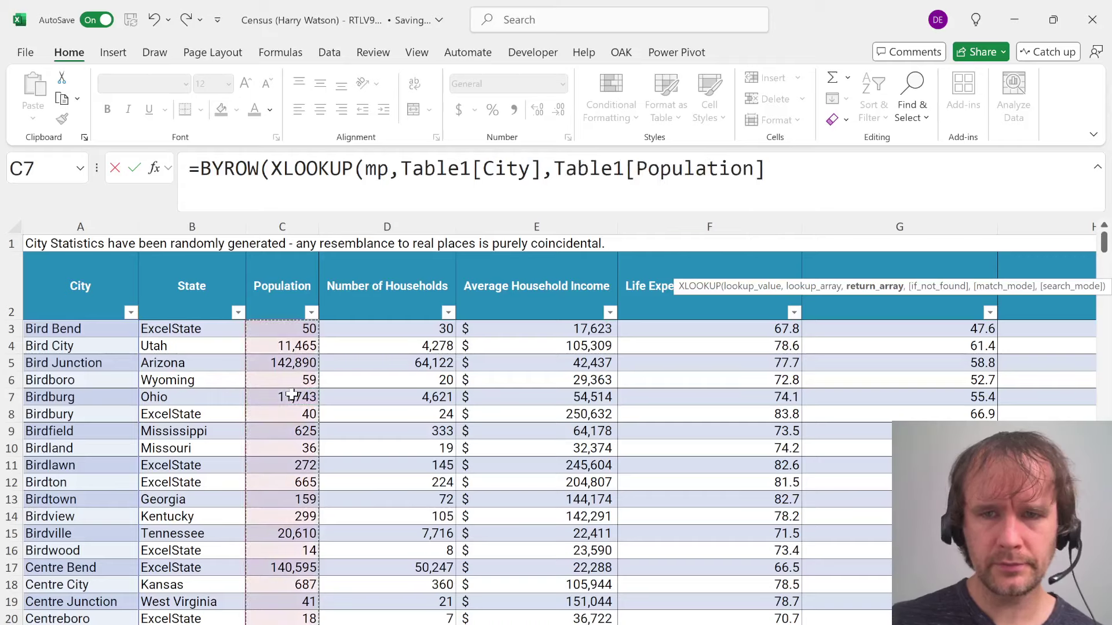
pyautogui.write(',')
pyautogui.write('0),sum)')
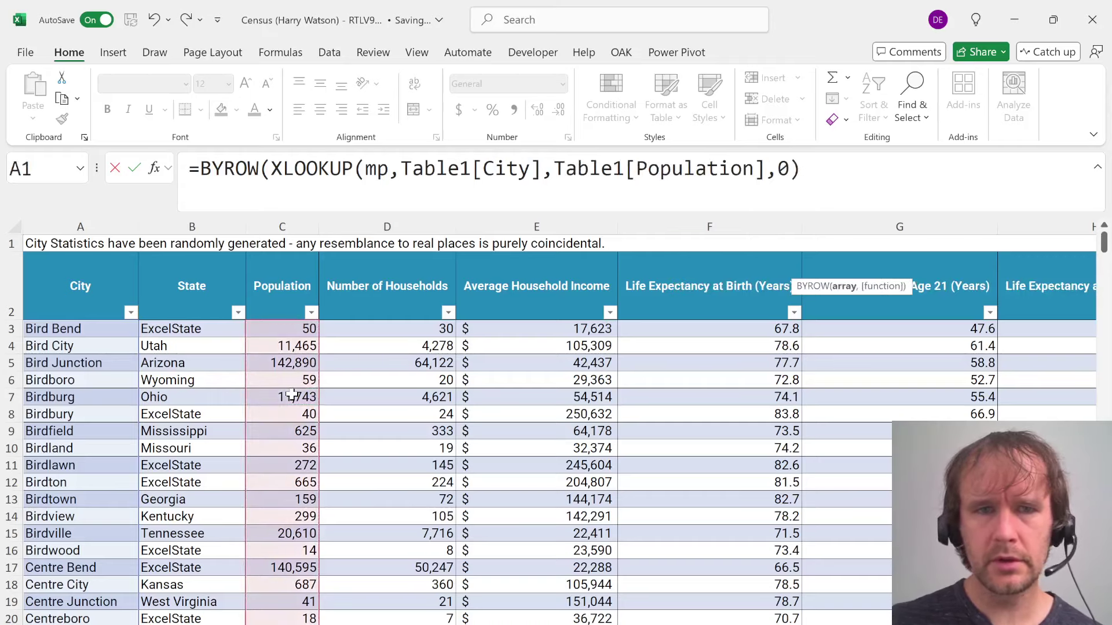
pyautogui.press('Return')
pyautogui.press('Up')
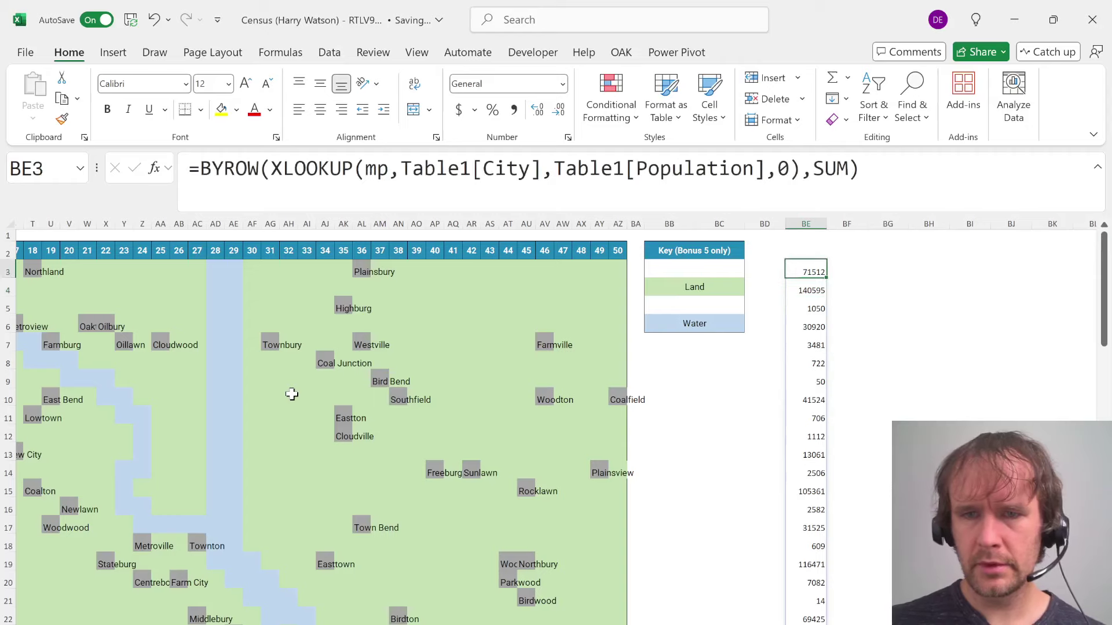
# Add a filter to the row totals from BE2 down and show only the largest value, 140595
pyautogui.press('Up')
pyautogui.hotkey('ctrl', 'shift', 'Down')
pyautogui.hotkey('ctrl', 'shift', 'Down')
pyautogui.hotkey('alt', 'd')
pyautogui.press('f')
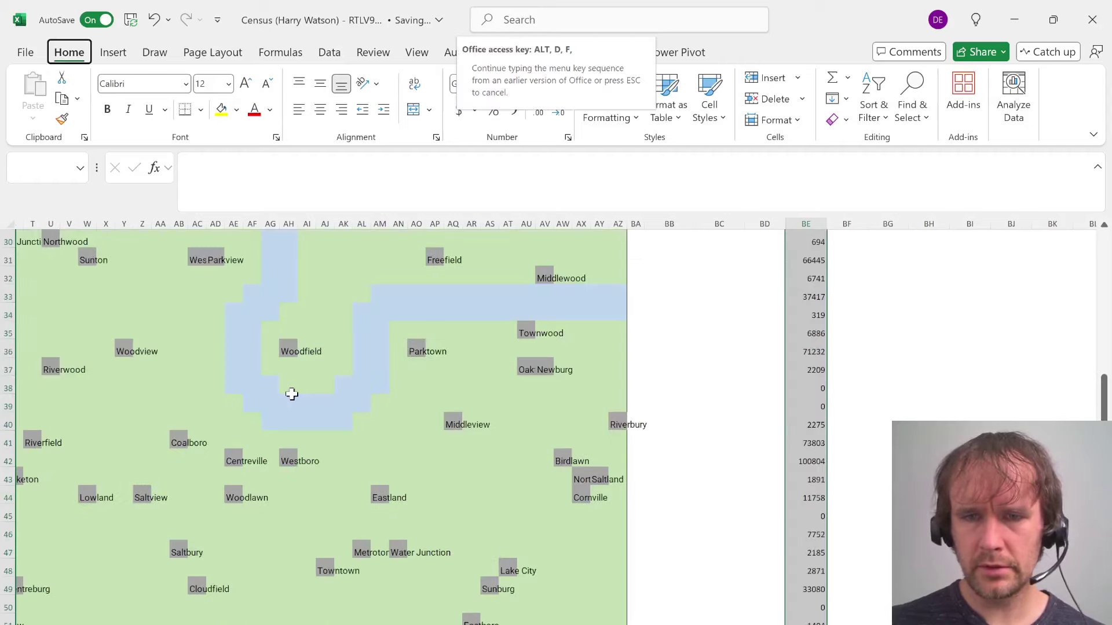
pyautogui.press('f')
pyautogui.hotkey('alt', 'Down')
pyautogui.press('Down')
pyautogui.press('Tab')
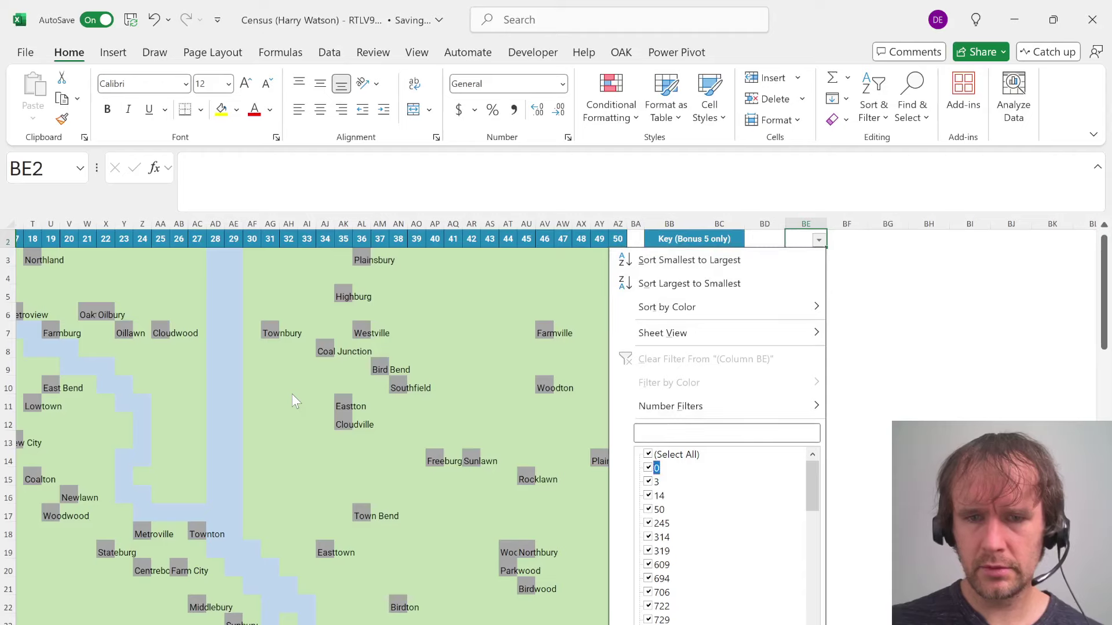
pyautogui.press('Tab')
pyautogui.press('space')
pyautogui.press('End')
pyautogui.press('space')
pyautogui.press('Return')
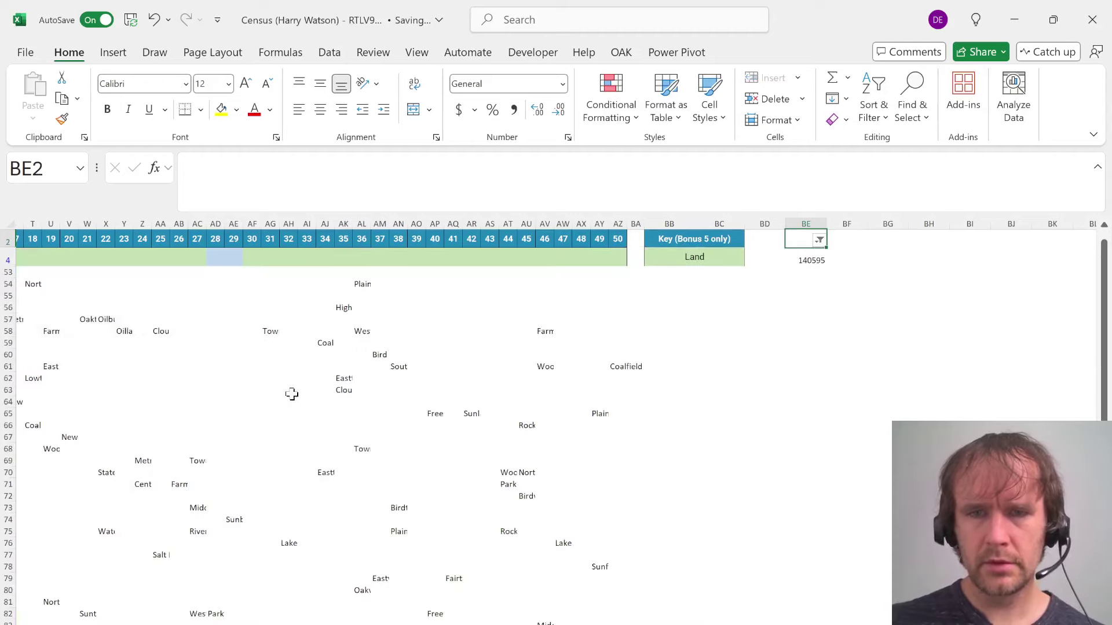
# Check the filtered map row's number in column B and enter 2 as the Bonus Question 3 answer in FlexiQuiz
pyautogui.press('Down')
pyautogui.hotkey('ctrl', 'Left')
pyautogui.hotkey('ctrl', 'Left')
pyautogui.press('Home')
pyautogui.press('Right')
pyautogui.press('Right')
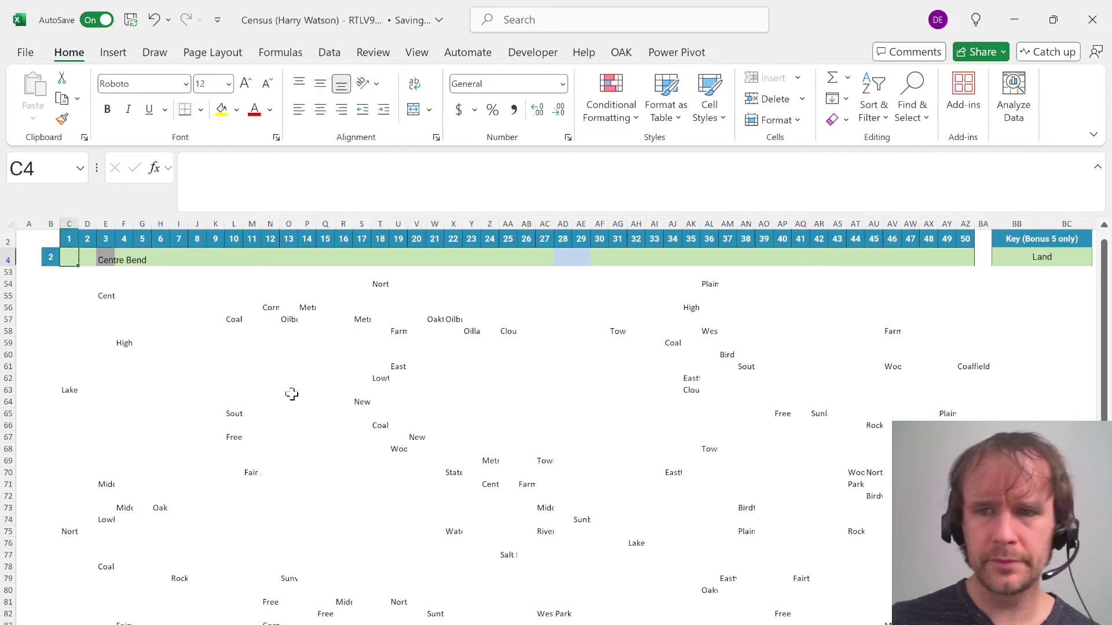
pyautogui.press('Left')
pyautogui.press('alt')
pyautogui.press('Escape')
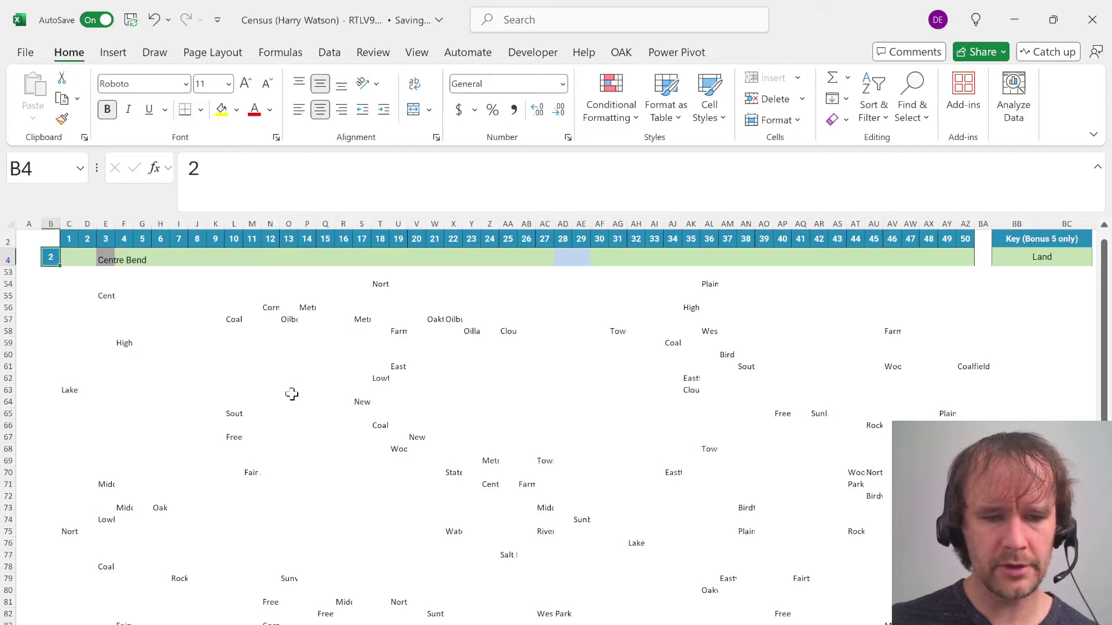
pyautogui.hotkey('ctrl', 'pageup')
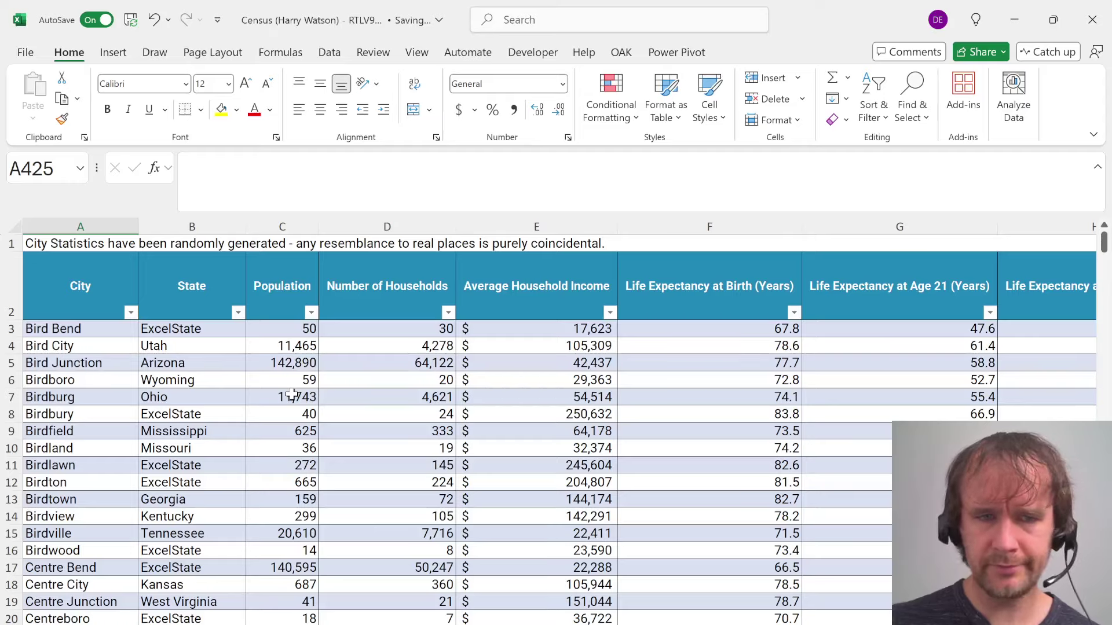
pyautogui.hotkey('ctrl', 'pagedown')
pyautogui.hotkey('alt', 'Tab')
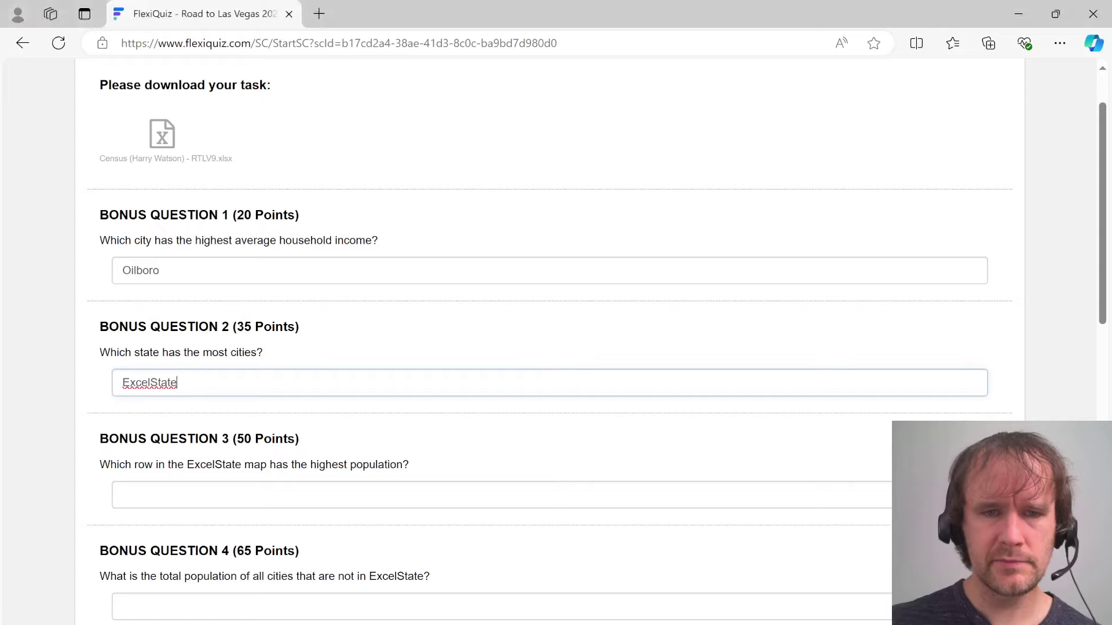
pyautogui.press('Tab')
pyautogui.write('2')
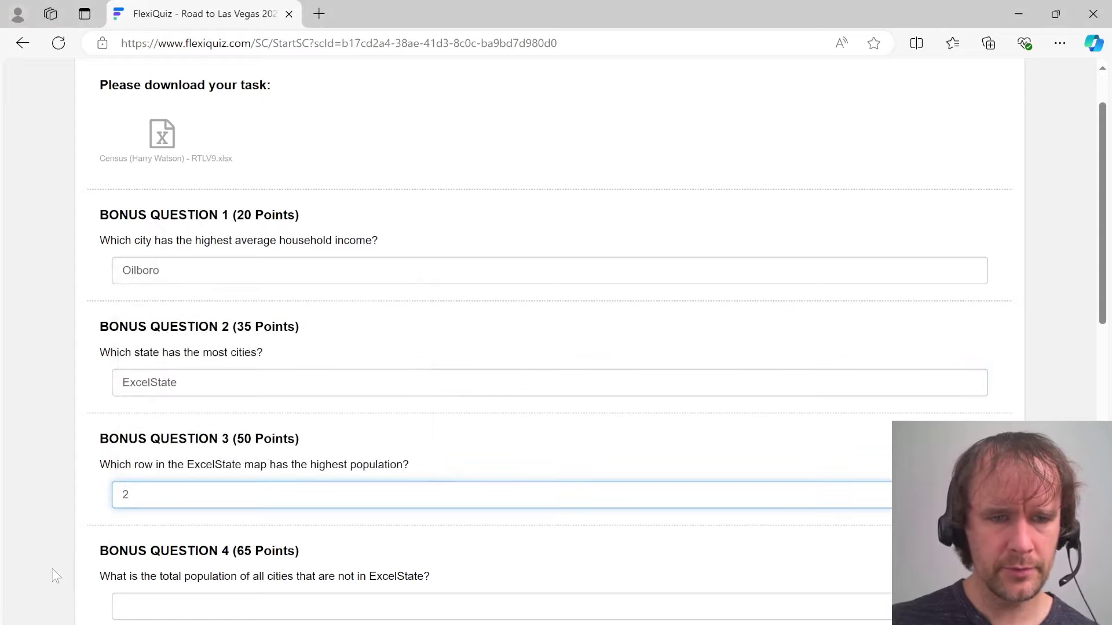
# Read Bonus Question 4, and in Excel's Cities sheet filter the State column to exclude ExcelState
pyautogui.click(53, 569)
pyautogui.scroll(-1, 53, 569)
pyautogui.hotkey('alt', 'Tab')
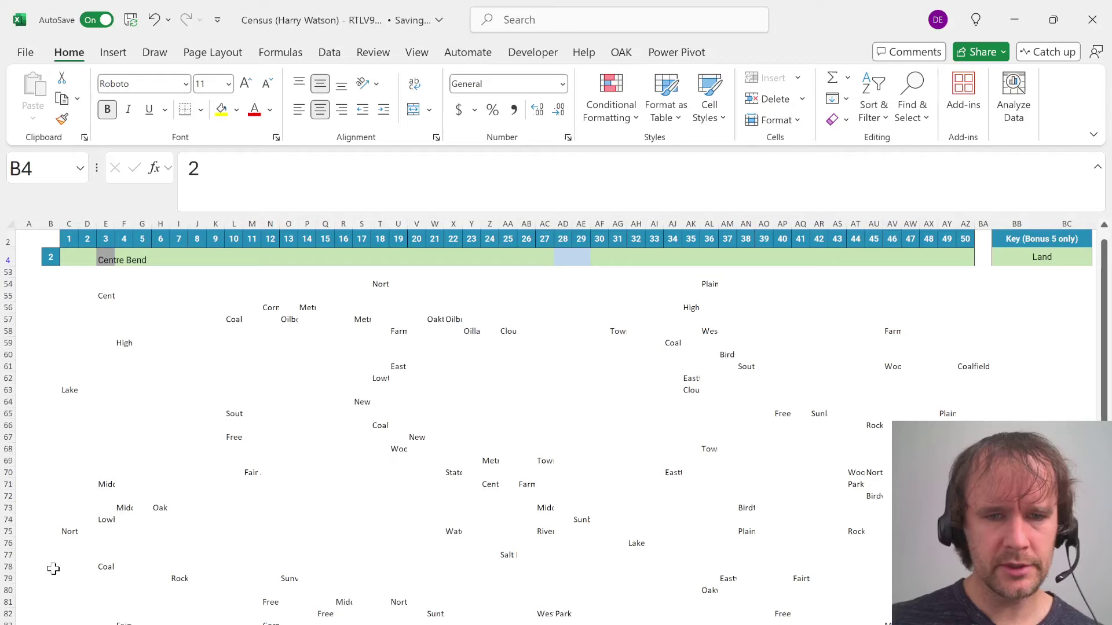
pyautogui.hotkey('ctrl', 'pageup')
pyautogui.press('Down')
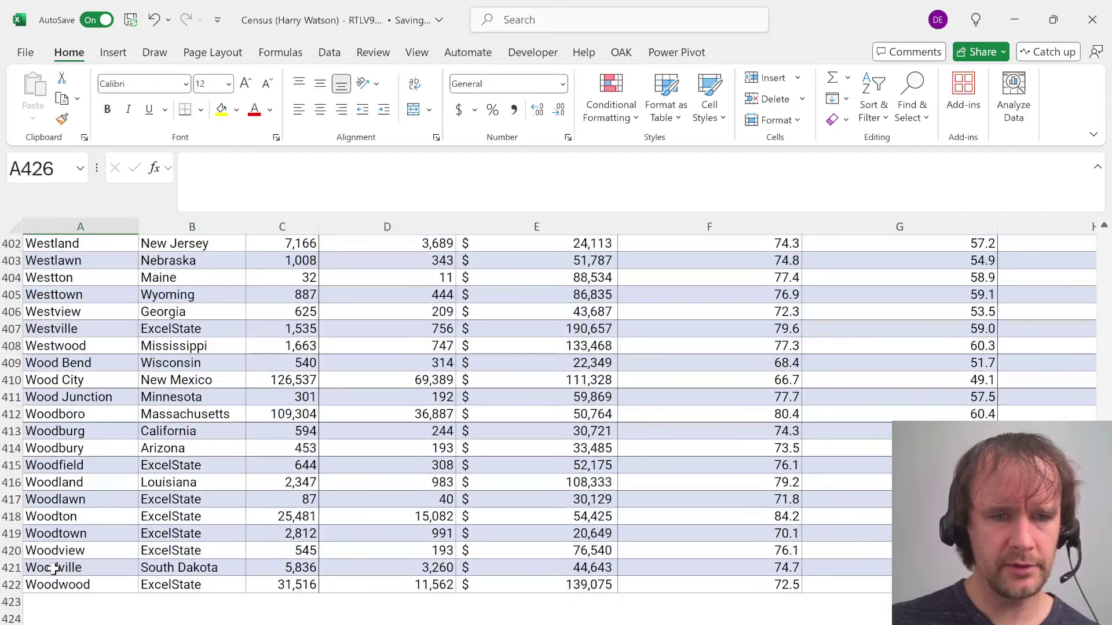
pyautogui.hotkey('ctrl', 'Up')
pyautogui.hotkey('ctrl', 'Up')
pyautogui.press('Down')
pyautogui.press('Right')
pyautogui.hotkey('alt', 'Down')
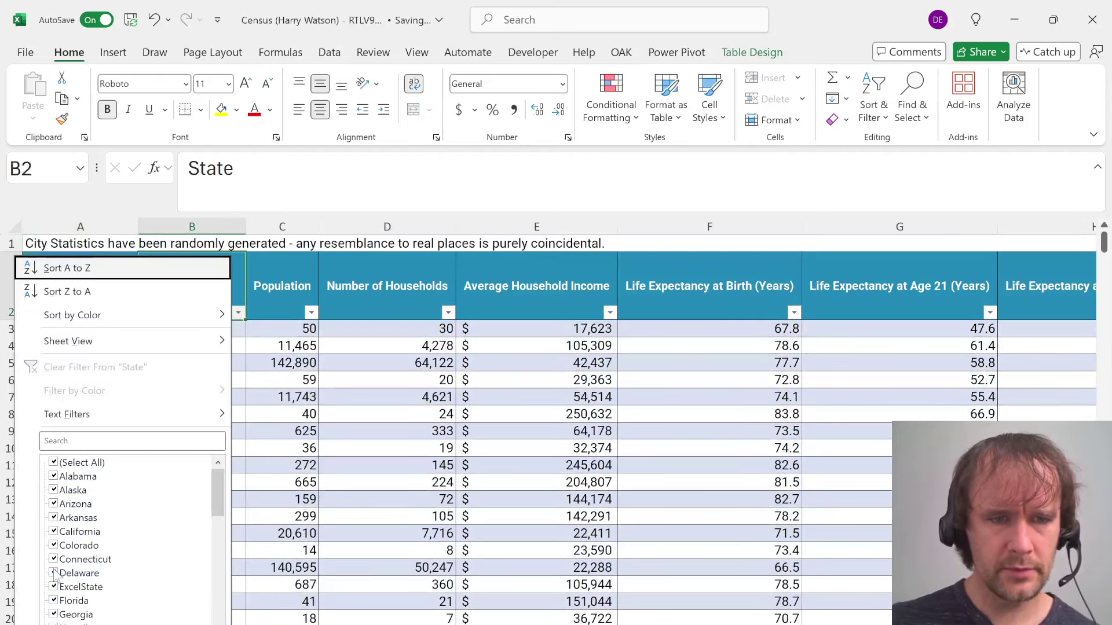
pyautogui.press('Down')
pyautogui.press('Down')
pyautogui.press('Down')
pyautogui.press('Down')
pyautogui.press('Down')
pyautogui.press('Down')
pyautogui.press('Down')
pyautogui.press('Down')
pyautogui.press('Down')
pyautogui.press('Down')
pyautogui.press('Down')
pyautogui.press('Down')
pyautogui.press('Down')
pyautogui.press('Down')
pyautogui.press('Down')
pyautogui.press('space')
pyautogui.press('Return')
# Add an AutoSum subtotal of the filtered Population column in cell C423
pyautogui.press('Right')
pyautogui.press('Down')
pyautogui.hotkey('ctrl', 'shift', 'Down')
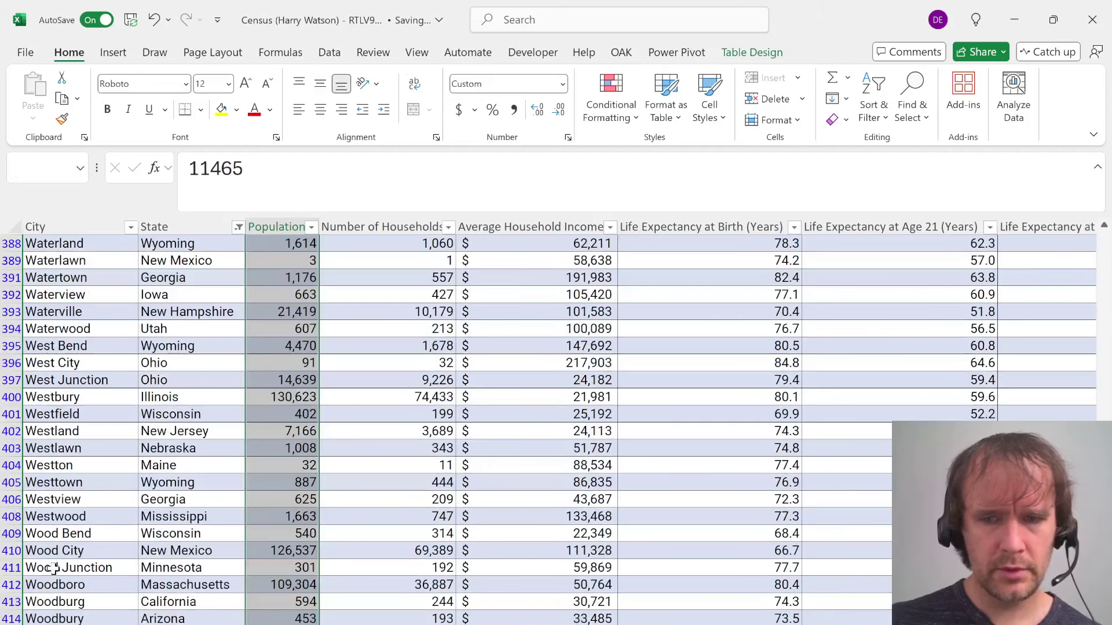
pyautogui.hotkey('alt', '=')
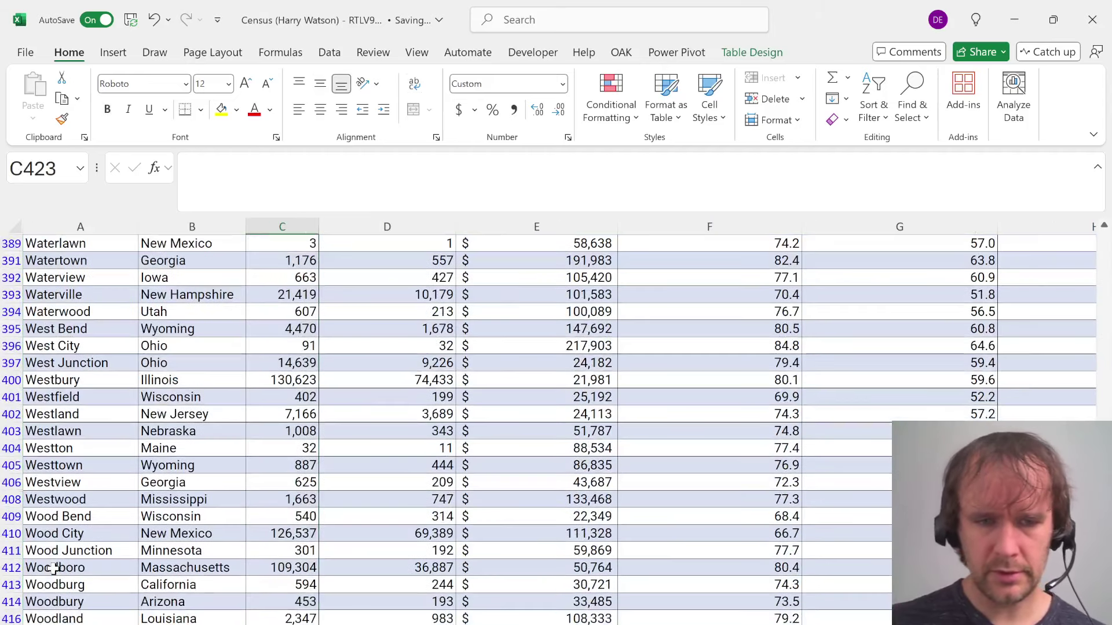
# Copy the population total into the Bonus Question 4 answer in FlexiQuiz and remove its commas so it reads 2716805
pyautogui.hotkey('ctrl', 'c')
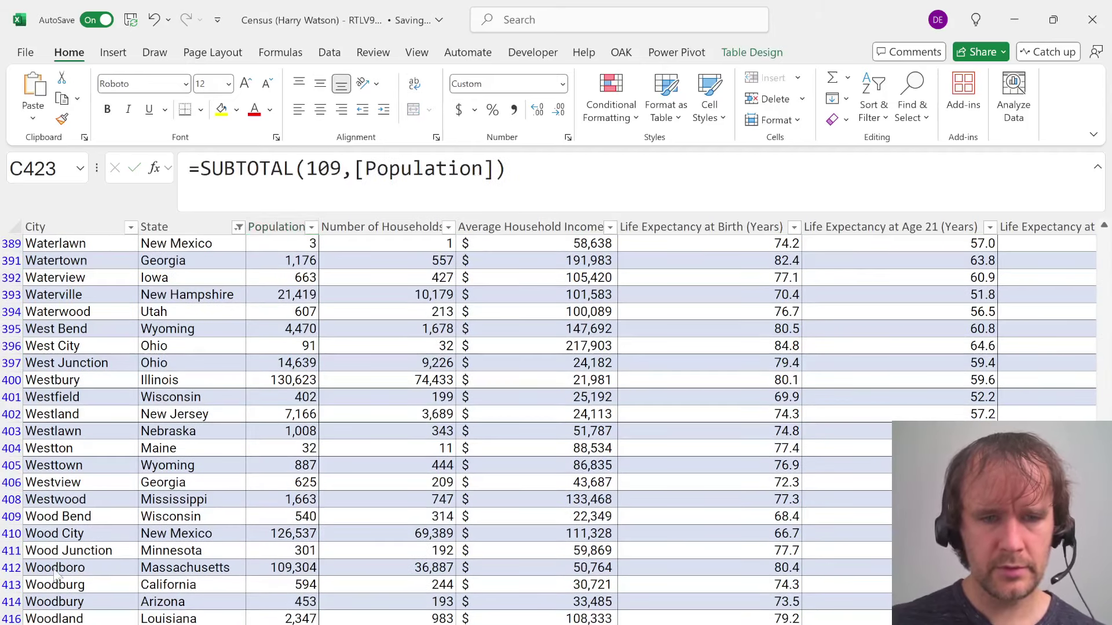
pyautogui.hotkey('alt', 'Tab')
pyautogui.click(160, 553)
pyautogui.hotkey('ctrl', 'v')
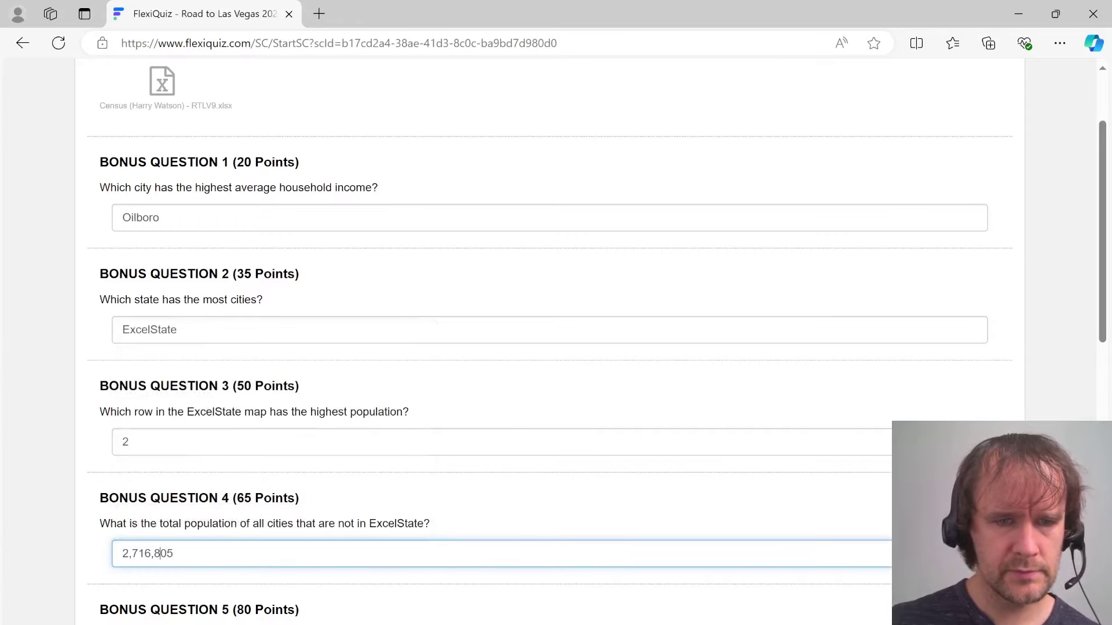
pyautogui.press('BackSpace')
pyautogui.scroll(-4, 556, 342)
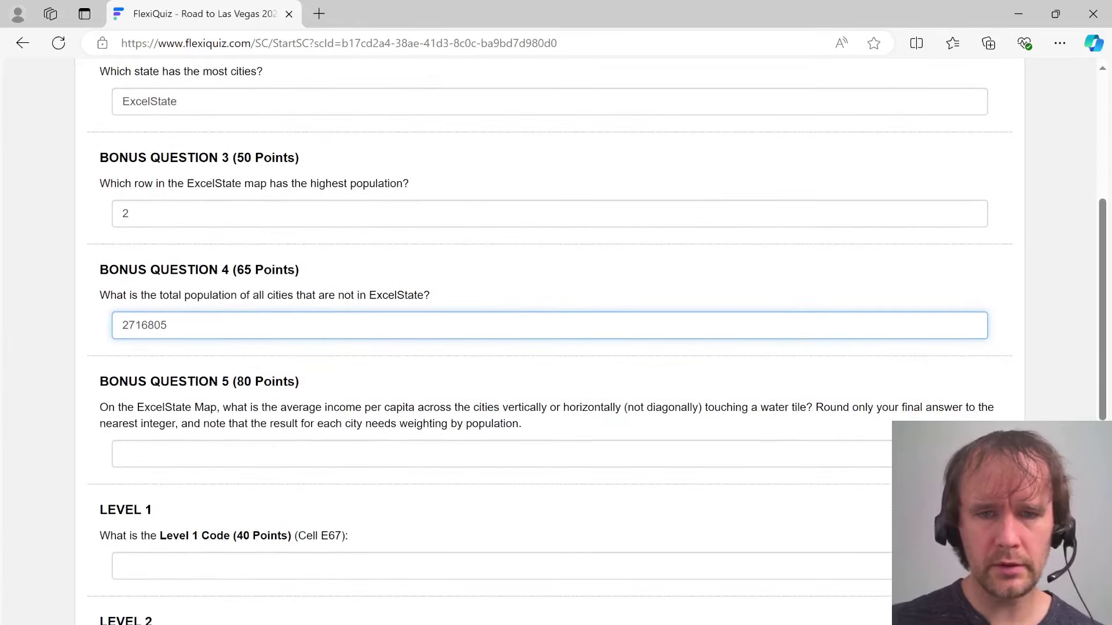
# Back in Excel, undo the Population subtotal and the State filter on the Cities sheet
pyautogui.hotkey('alt', 'Tab')
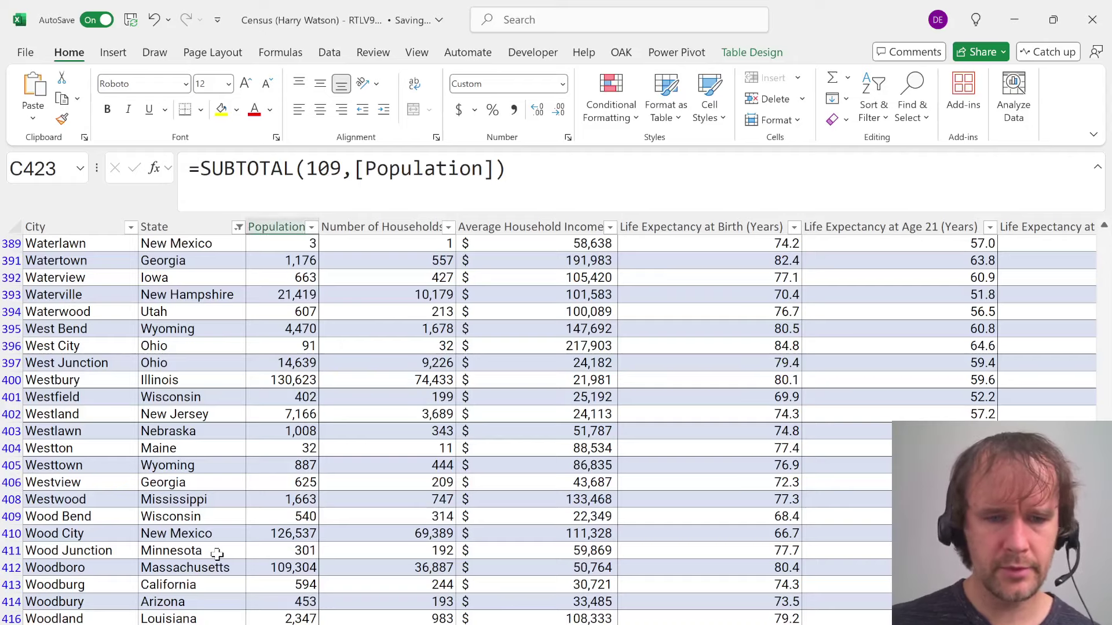
pyautogui.hotkey('ctrl', 'z')
pyautogui.hotkey('ctrl', 'z')
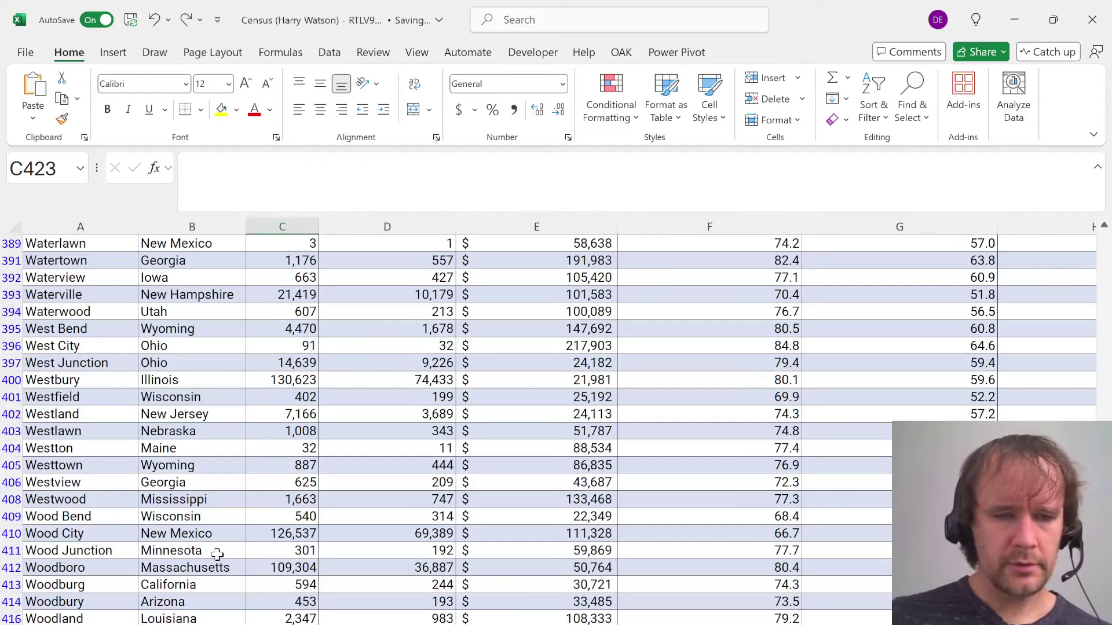
# Read Bonus Question 5 and the Level 1 task, and rename the Cities sheet's table as t
pyautogui.hotkey('ctrl', 'pageup')
pyautogui.scroll(-2, 263, 486)
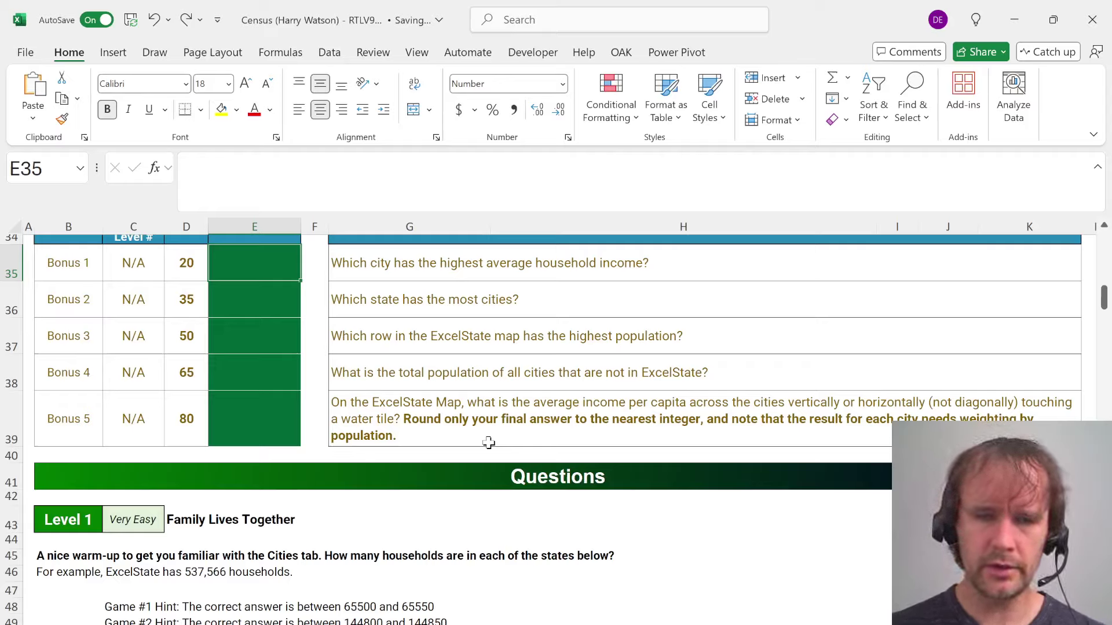
pyautogui.scroll(-3, 310, 550)
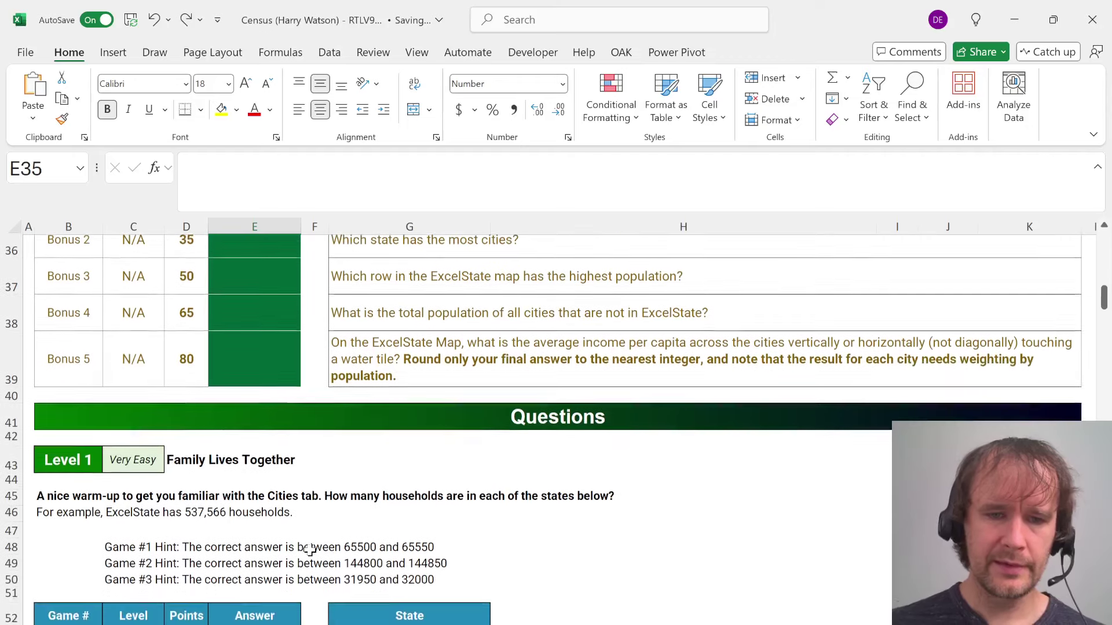
pyautogui.scroll(-2, 283, 606)
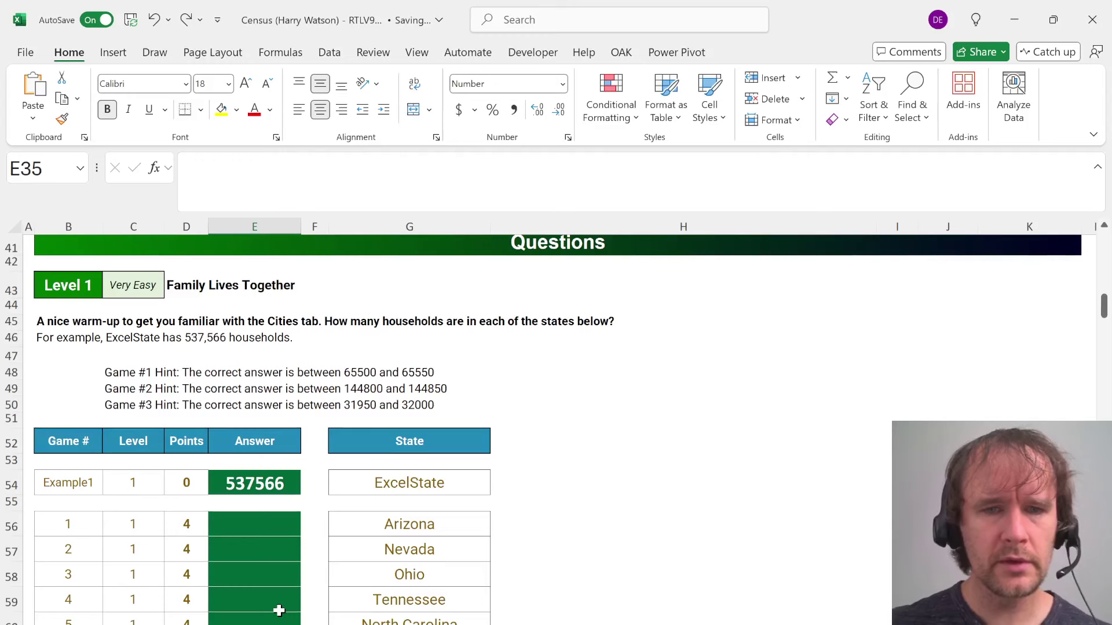
pyautogui.hotkey('ctrl', 'pagedown')
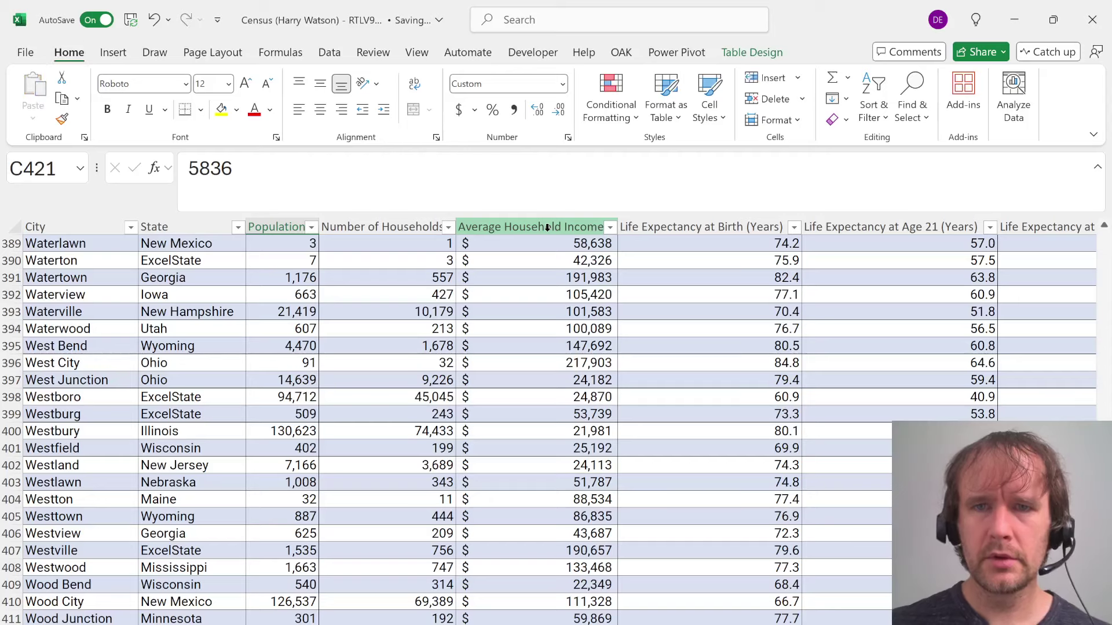
pyautogui.press('alt')
pyautogui.press('j')
pyautogui.write('tati')
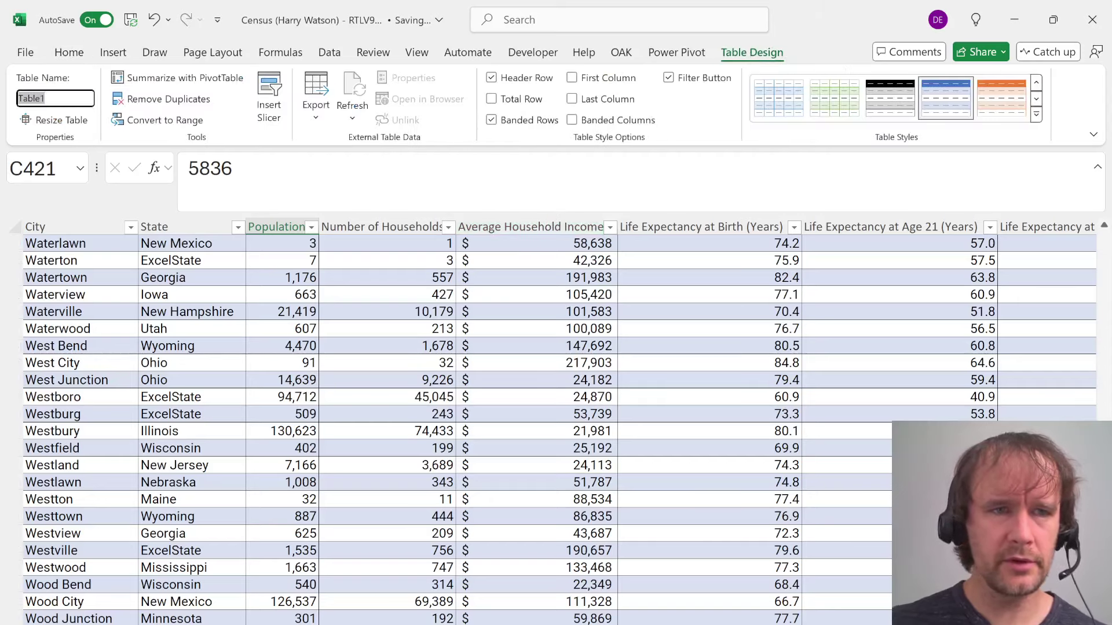
pyautogui.write('s')
pyautogui.press('Return')
# Rename the Number of Households header in cell D2 of the table as NumHous
pyautogui.hotkey('ctrl', 'Up')
pyautogui.hotkey('ctrl', 'Up')
pyautogui.press('Left')
pyautogui.press('Down')
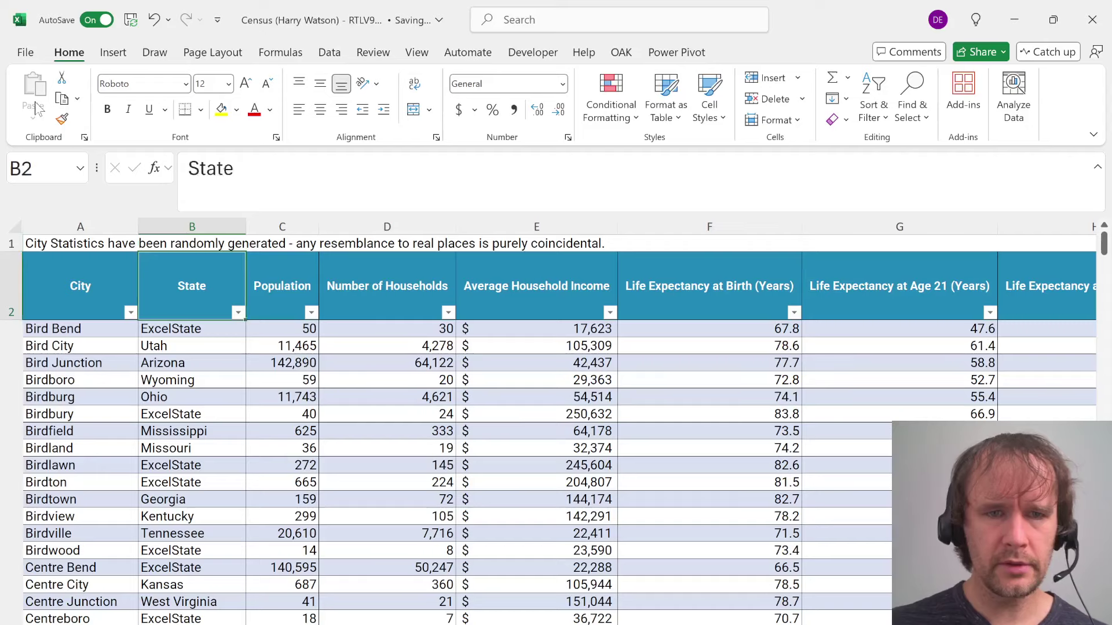
pyautogui.press('Right')
pyautogui.press('Right')
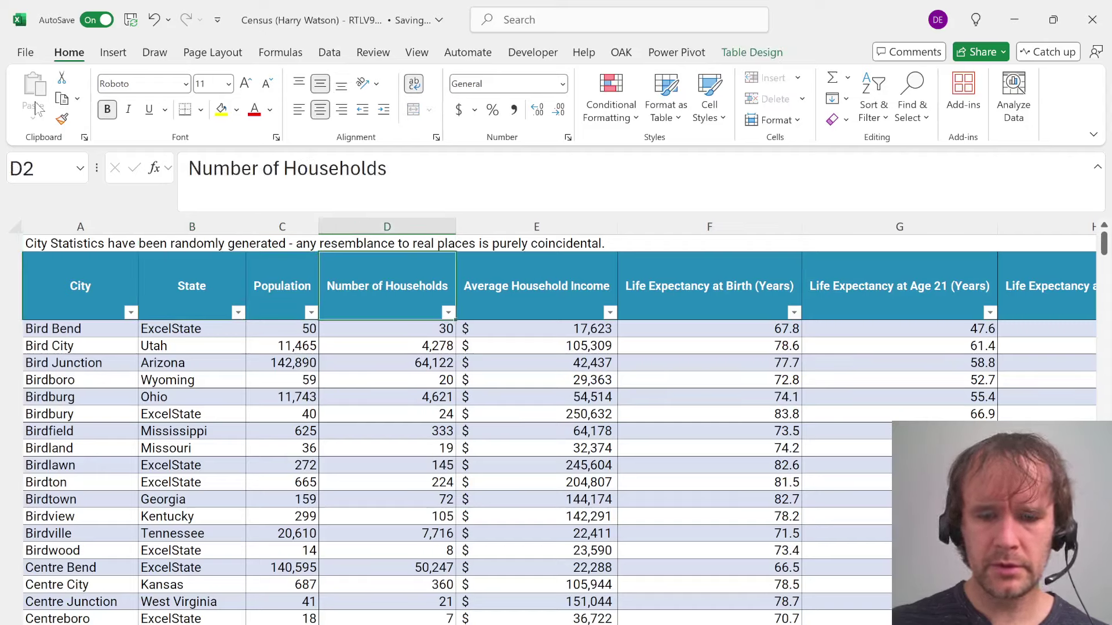
pyautogui.write('NumHous')
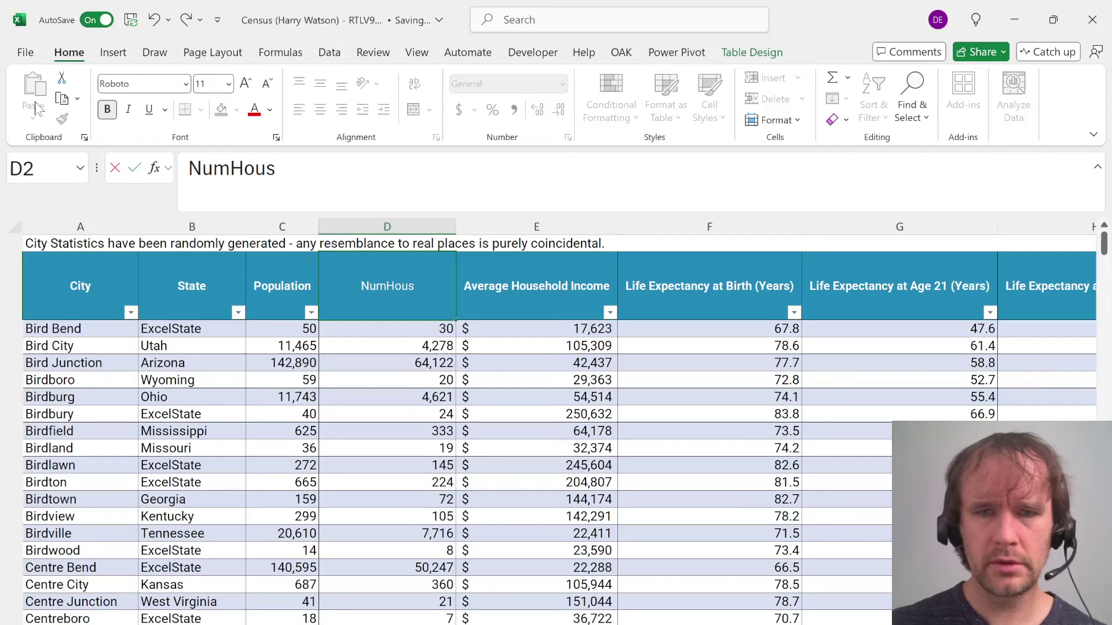
pyautogui.press('Tab')
# Rename the three life expectancy headers in F2:H2 as LEBirth, LE_21 and LE_60
pyautogui.press('Tab')
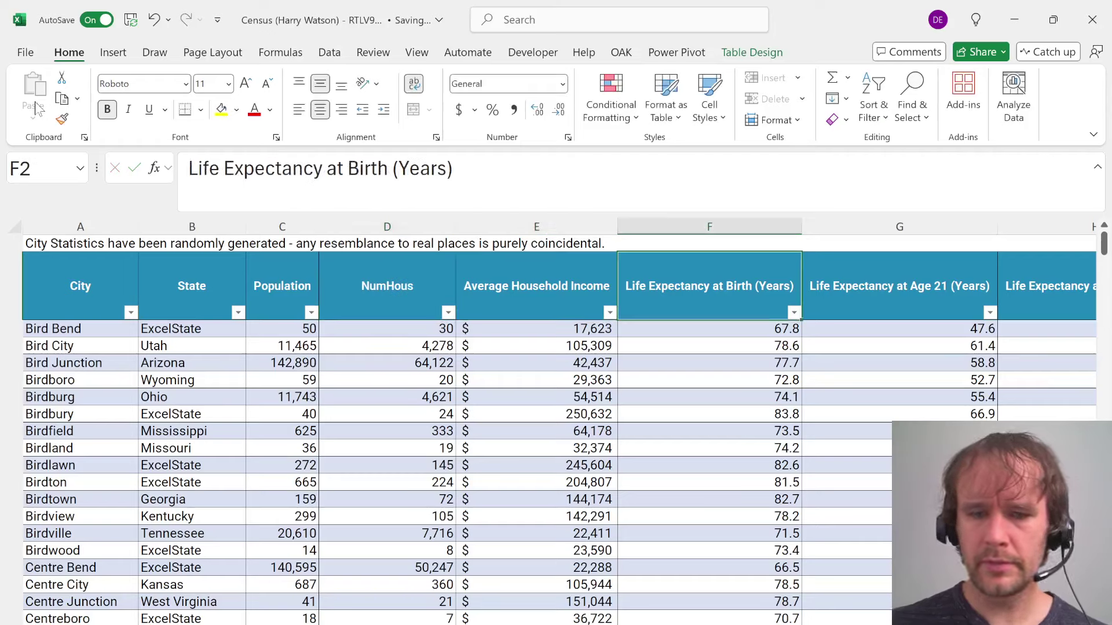
pyautogui.write('LEBirth')
pyautogui.press('Tab')
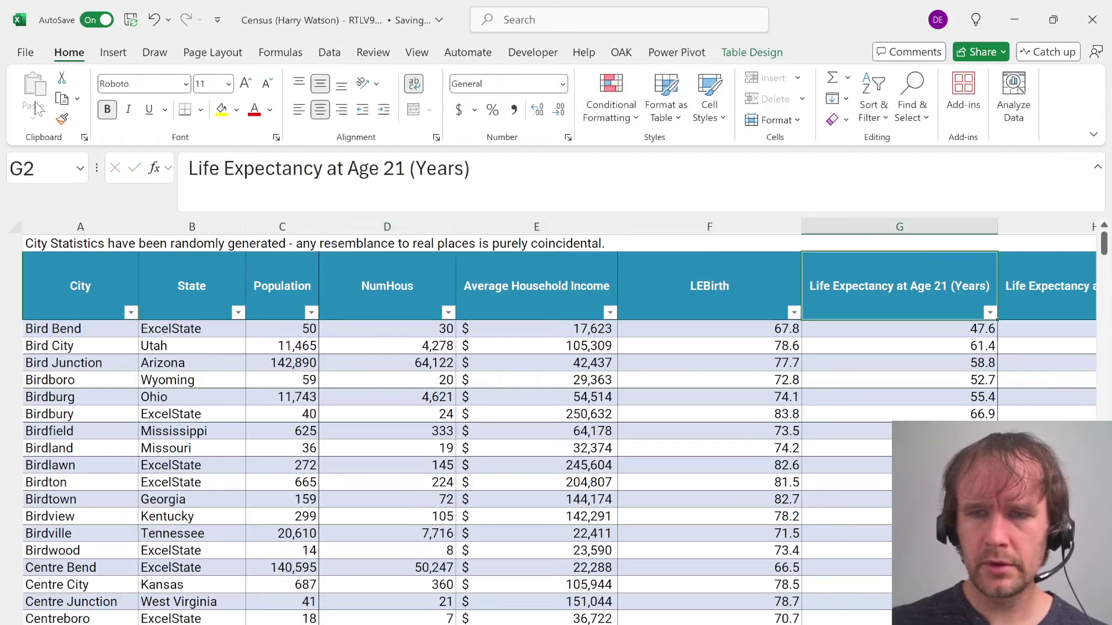
pyautogui.write('LE_')
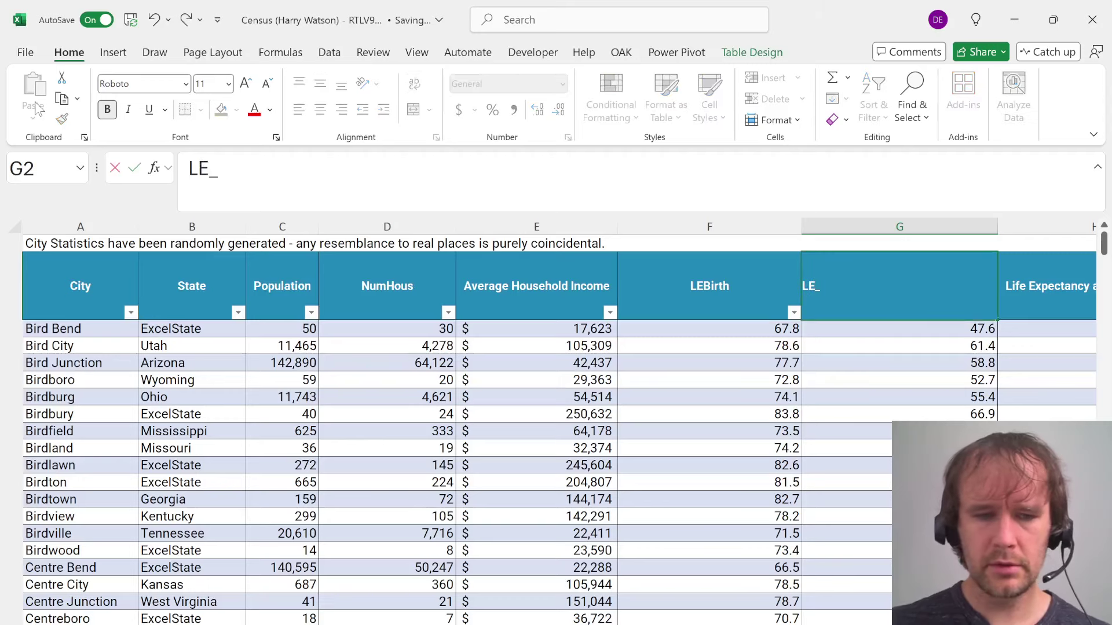
pyautogui.write('21')
pyautogui.press('Tab')
pyautogui.write('LE')
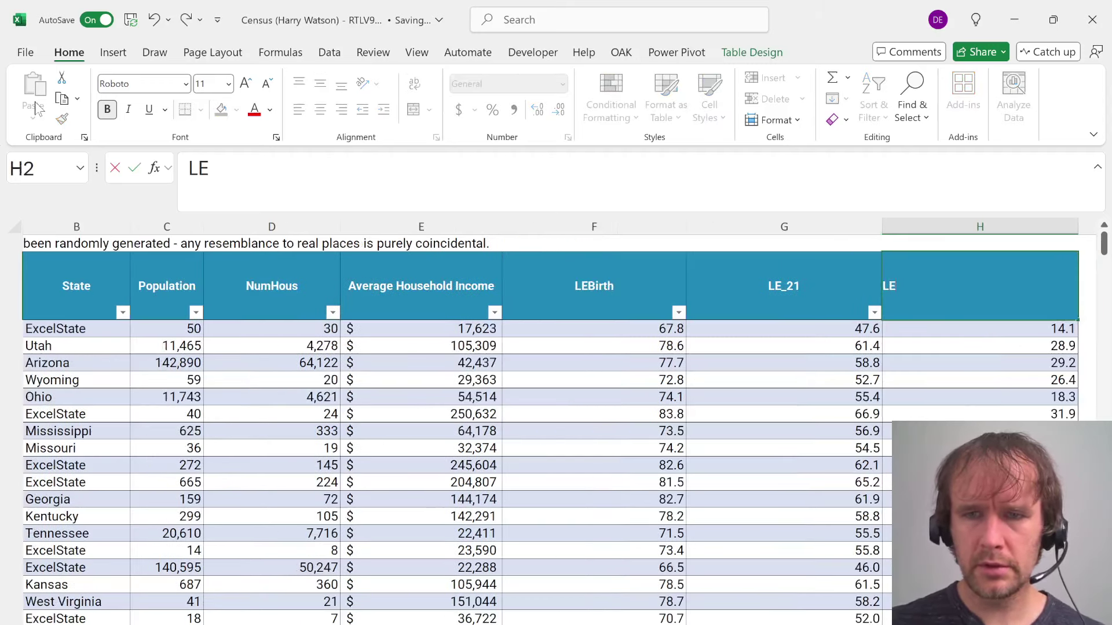
pyautogui.write('_60')
pyautogui.press('Return')
# In the case sheet's cell E56, enter =SUMIFS(t[NumHous],t[State],G56) to total the first state's households
pyautogui.hotkey('ctrl', 'pageup')
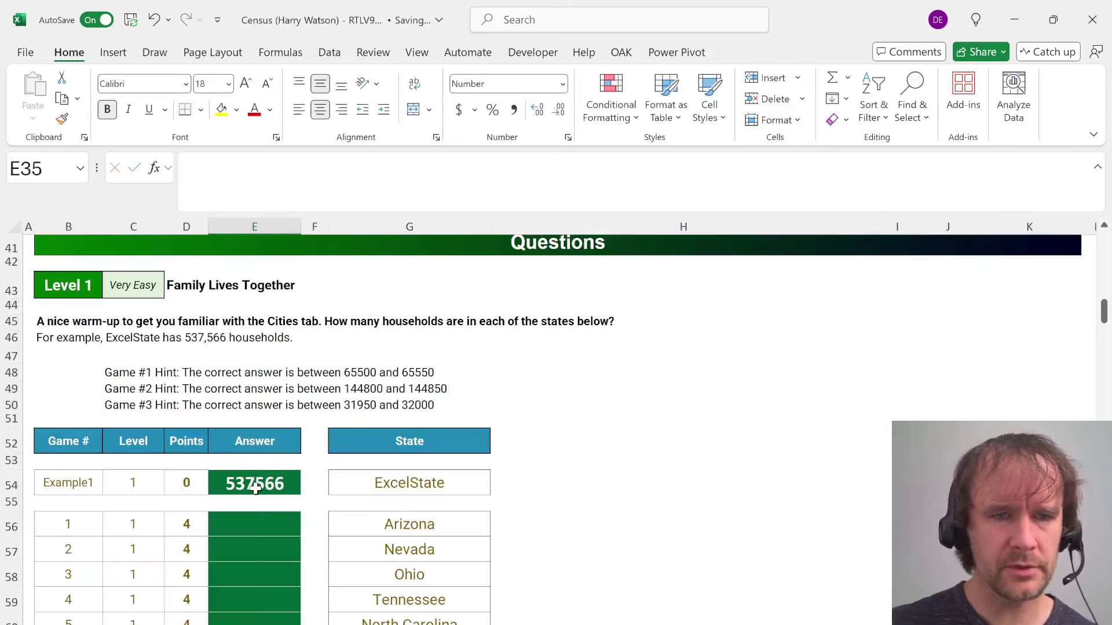
pyautogui.click(251, 515)
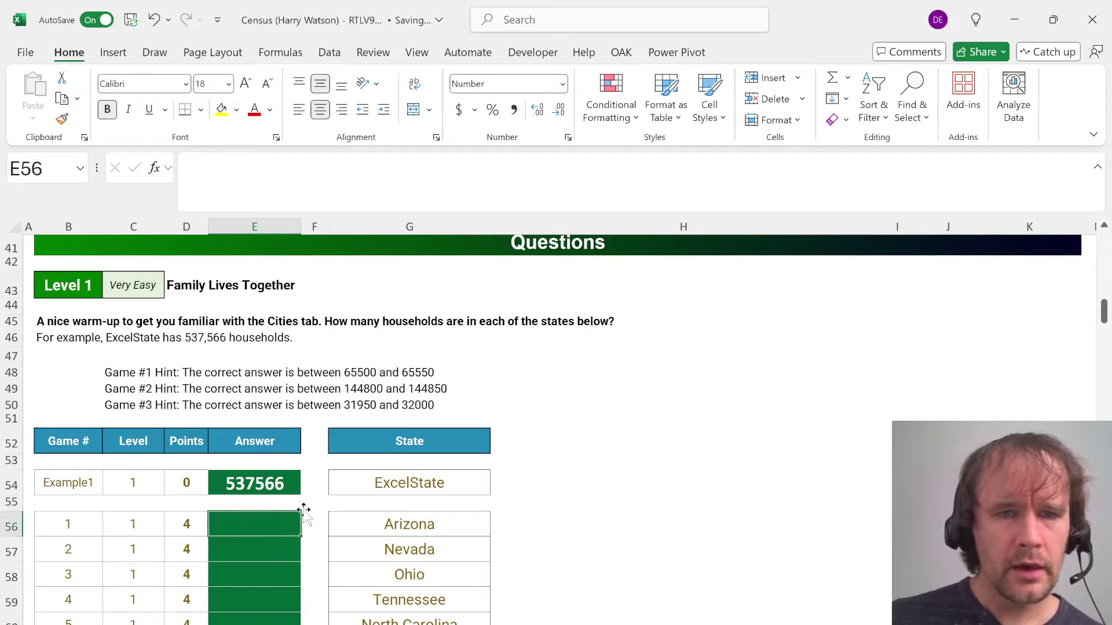
pyautogui.write('=sumifs')
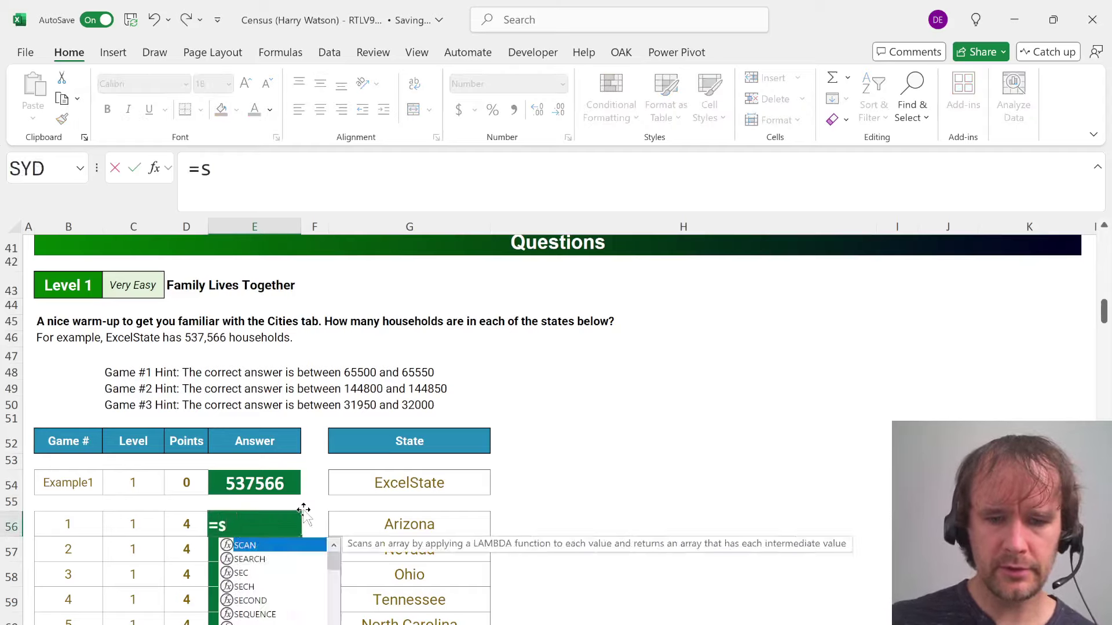
pyautogui.press('Tab')
pyautogui.write('t[')
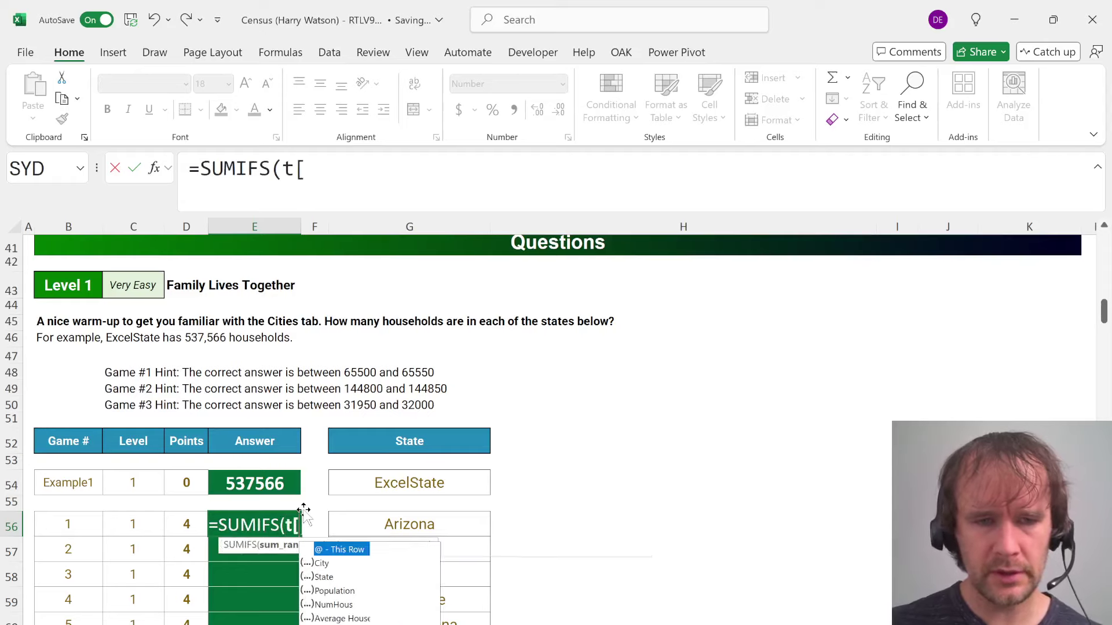
pyautogui.write('n')
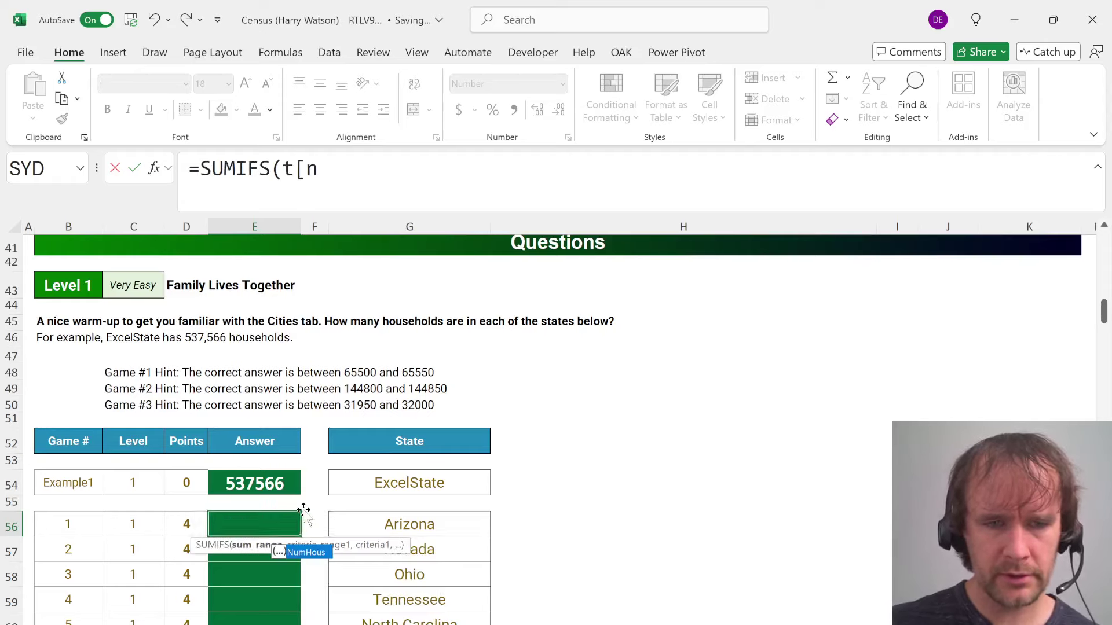
pyautogui.press('Tab')
pyautogui.write(',t[State],')
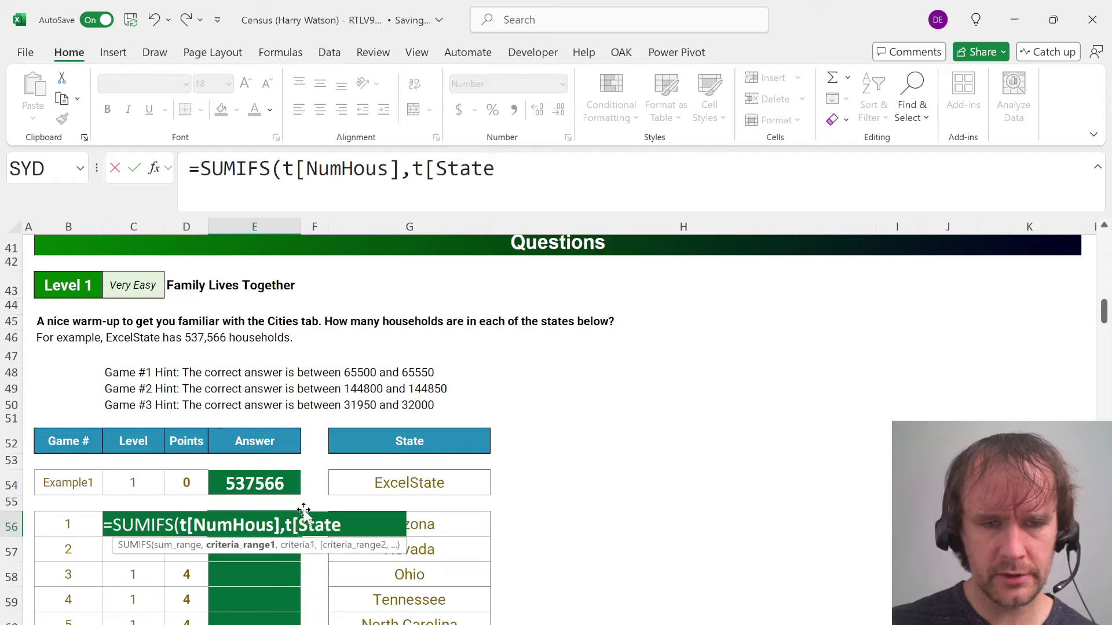
pyautogui.press('Right')
pyautogui.press('Right')
pyautogui.hotkey('ctrl', 'Return')
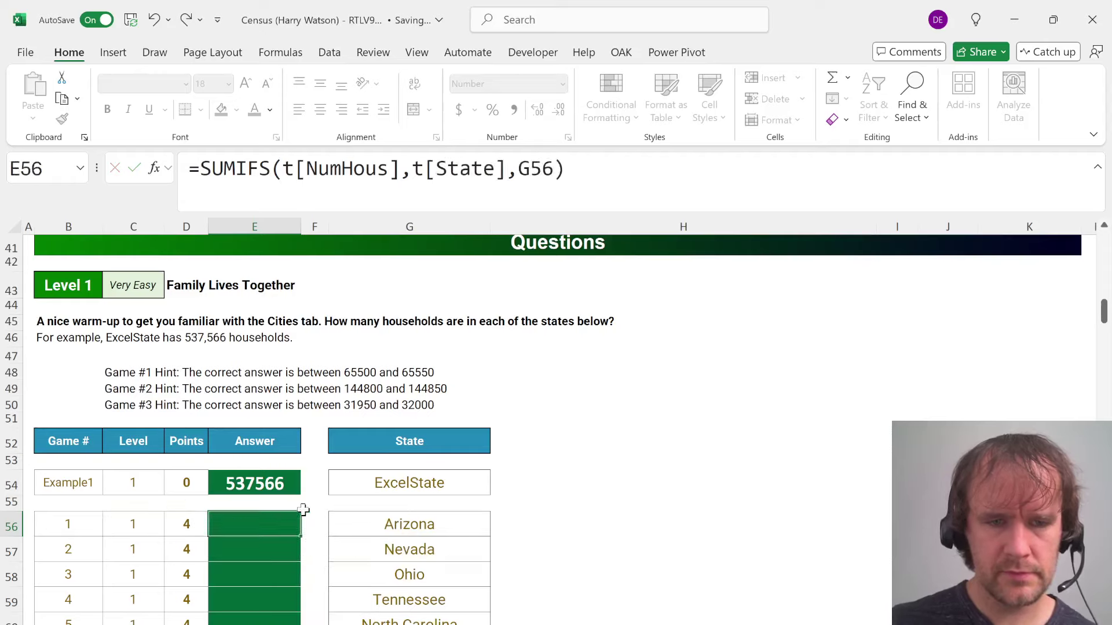
# Copy the E56 formula to the example cell E54 and to the remaining Level 1 answers down to E65
pyautogui.hotkey('ctrl', 'c')
pyautogui.press('Up')
pyautogui.press('Up')
pyautogui.hotkey('ctrl', 'v')
pyautogui.press('Left')
pyautogui.press('Down')
pyautogui.press('Down')
pyautogui.hotkey('ctrl', 'shift', 'Down')
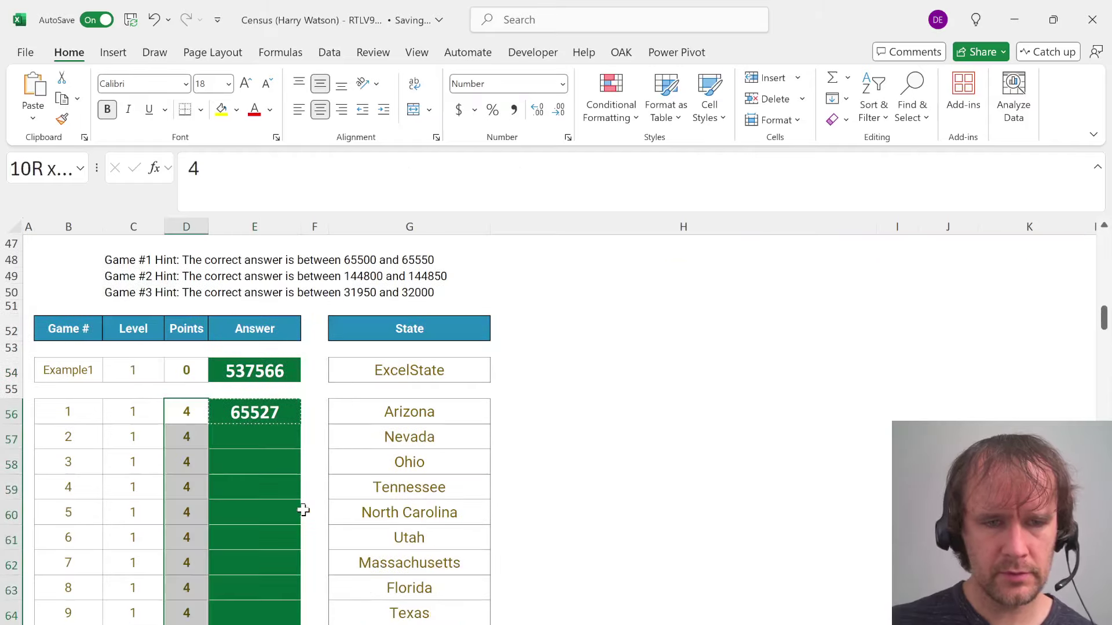
pyautogui.hotkey('shift', 'Right')
pyautogui.hotkey('shift', 'Tab')
pyautogui.hotkey('shift', 'Right')
pyautogui.press('Return')
# Copy the Level 1 code from cell E67 into the Level 1 answer in FlexiQuiz
pyautogui.hotkey('ctrl', 'Down')
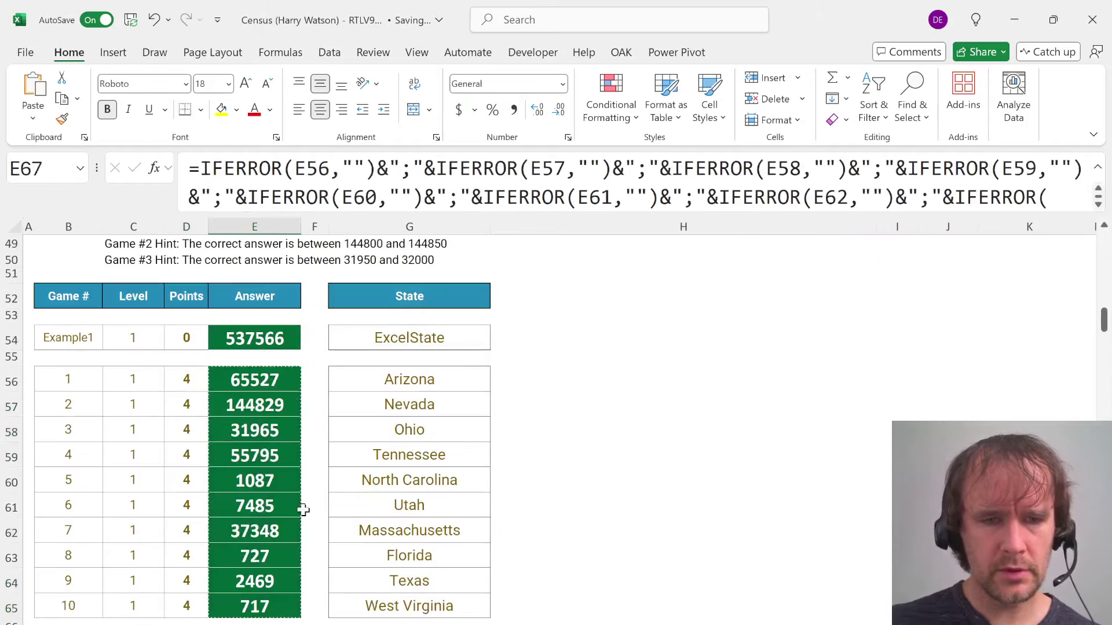
pyautogui.hotkey('ctrl', 'Down')
pyautogui.hotkey('ctrl', 'Up')
pyautogui.hotkey('alt', 'Tab')
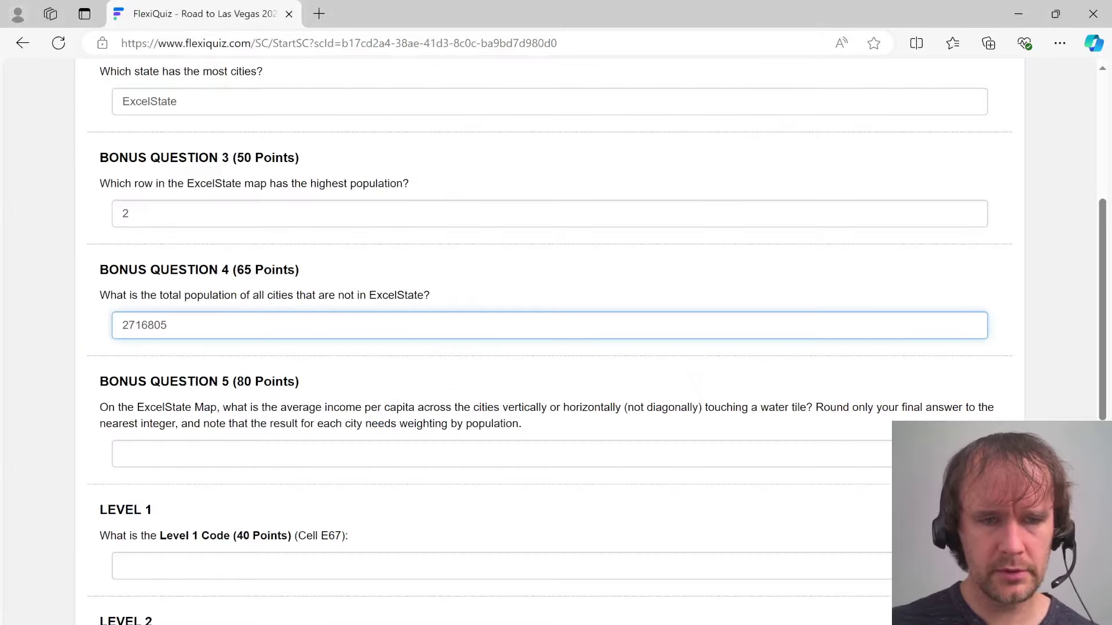
pyautogui.scroll(-1, 309, 545)
pyautogui.click(308, 545)
pyautogui.hotkey('ctrl', 'v')
# Read the Level 2 task in Excel and rename the LEBirth header on the Cities sheet as Birth
pyautogui.hotkey('alt', 'Tab')
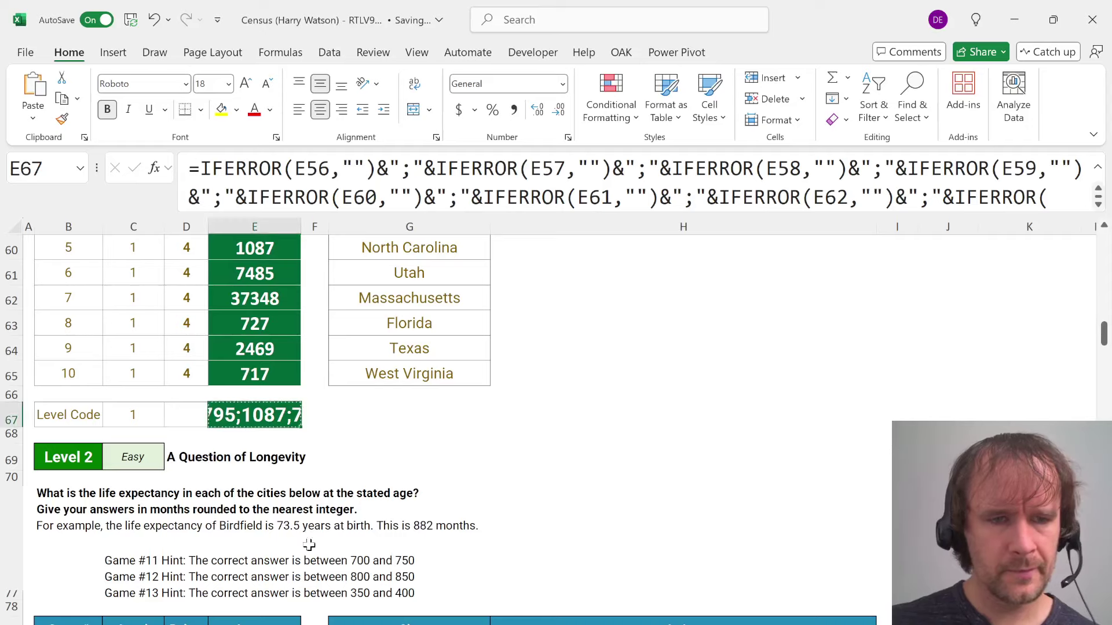
pyautogui.scroll(-2, 309, 545)
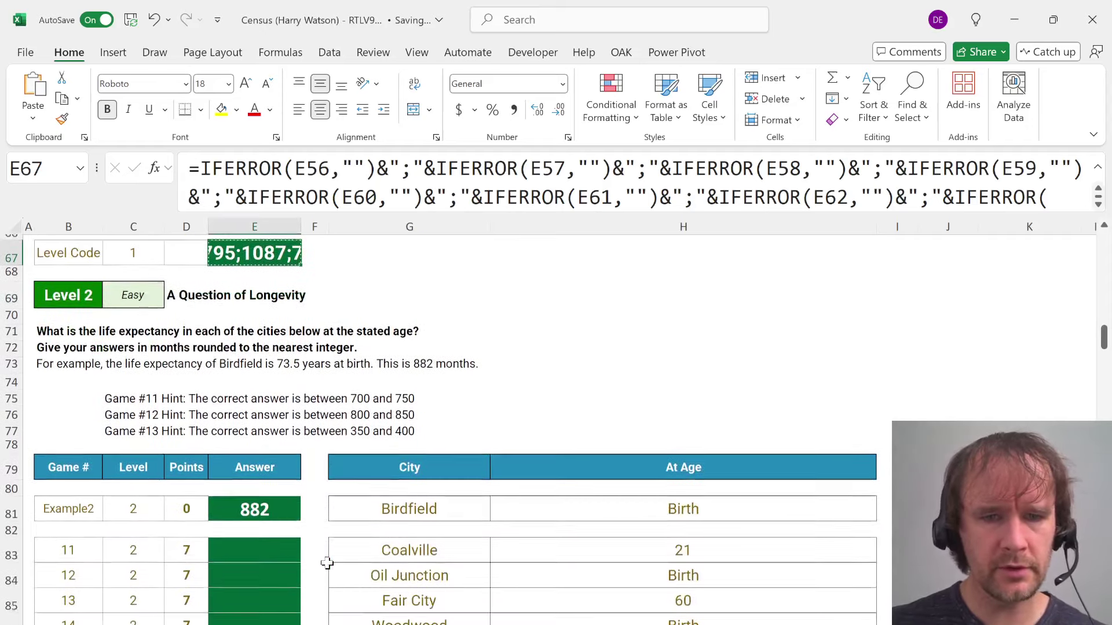
pyautogui.scroll(-2, 327, 563)
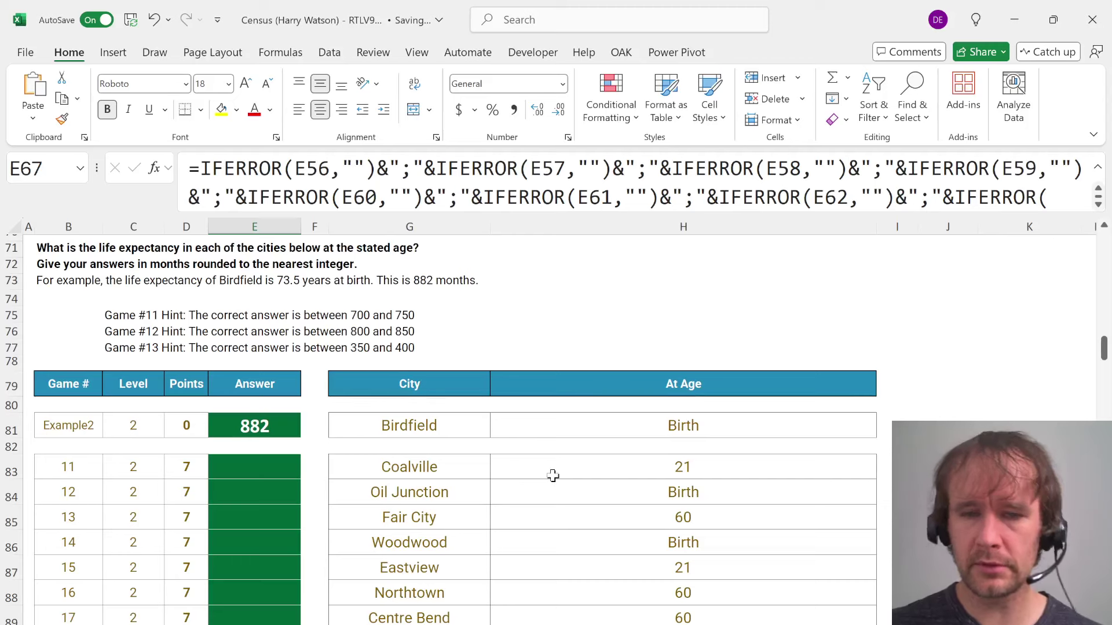
pyautogui.hotkey('ctrl', 'pageup')
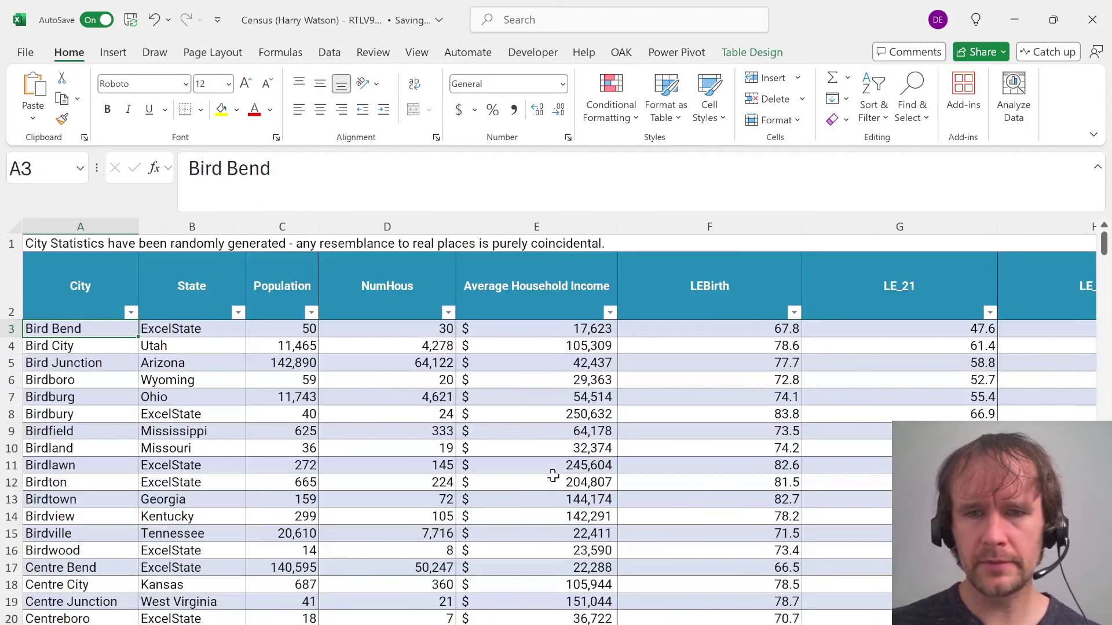
pyautogui.click(711, 303)
pyautogui.hotkey('ctrl', 'pagedown')
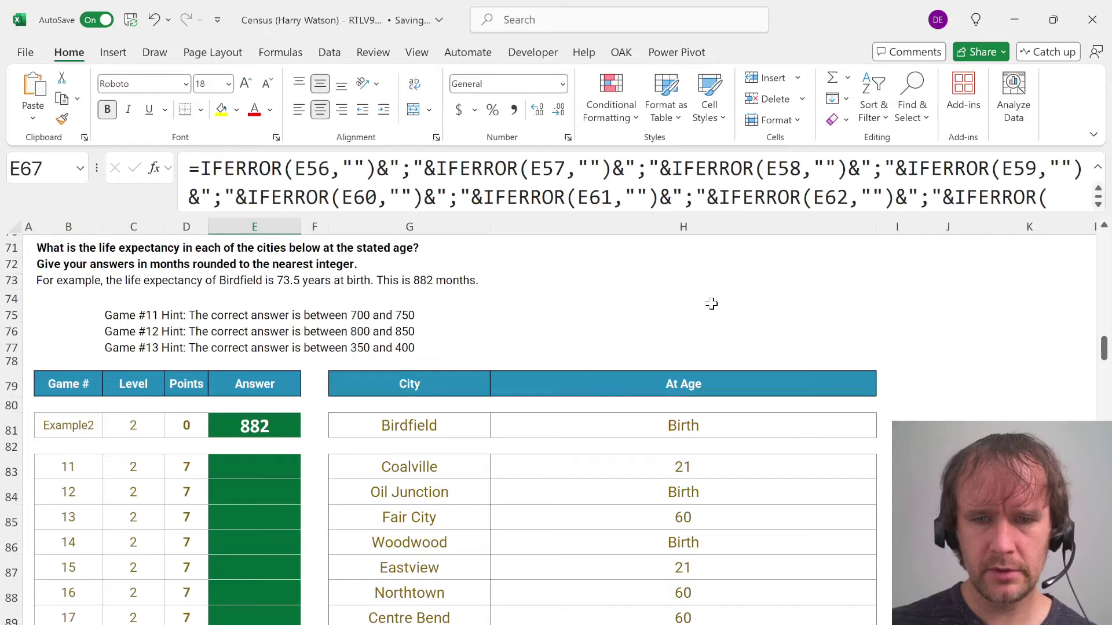
pyautogui.hotkey('ctrl', 'pageup')
pyautogui.write('Birth')
pyautogui.press('Tab')
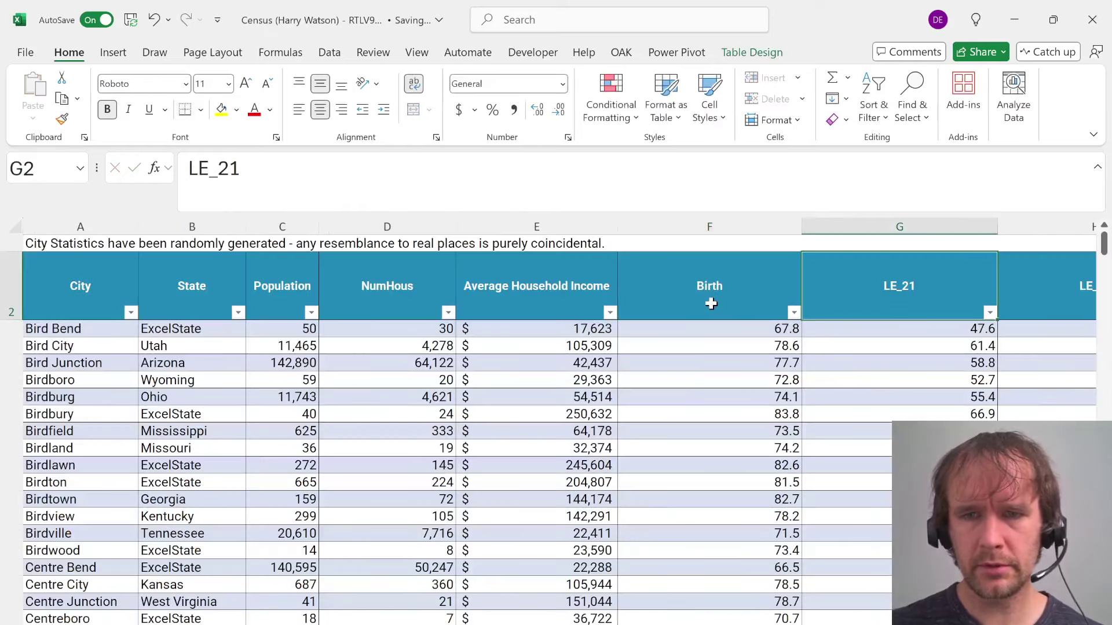
# Rename the LE_21 and LE_60 headers in G2 and H2 as 21 and 60
pyautogui.write('21')
pyautogui.press('Return')
pyautogui.press('Right')
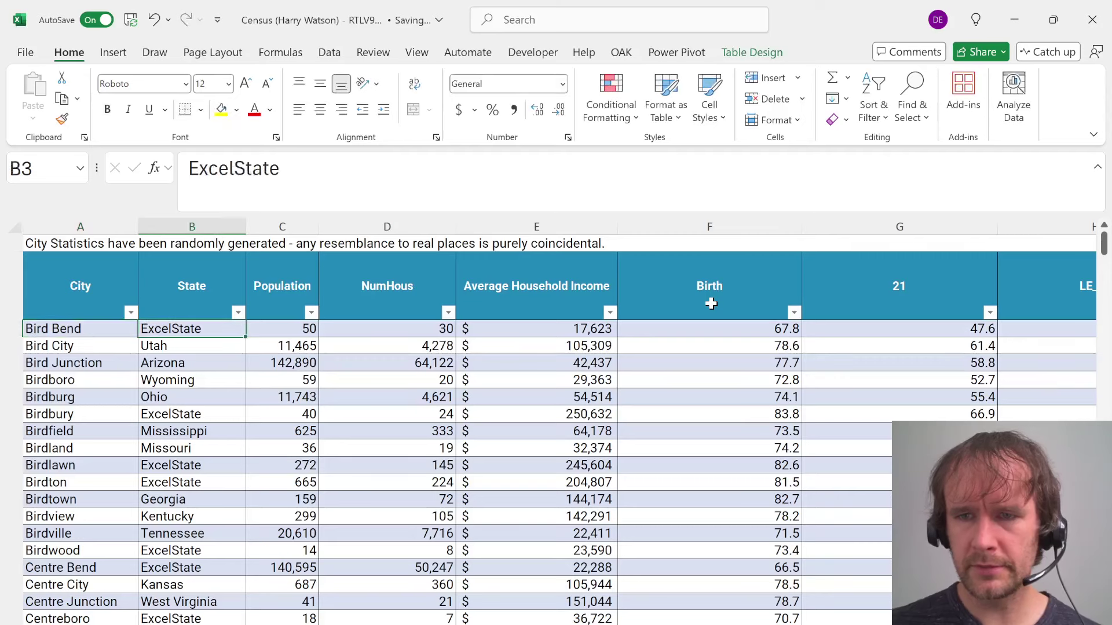
pyautogui.hotkey('ctrl', 'Right')
pyautogui.press('Up')
pyautogui.write('60')
pyautogui.press('Return')
# In E83 of the Level 2 answers, start an INDEX formula on table t with XMATCH of G83 in t[City] as the row
pyautogui.hotkey('ctrl', 'pagedown')
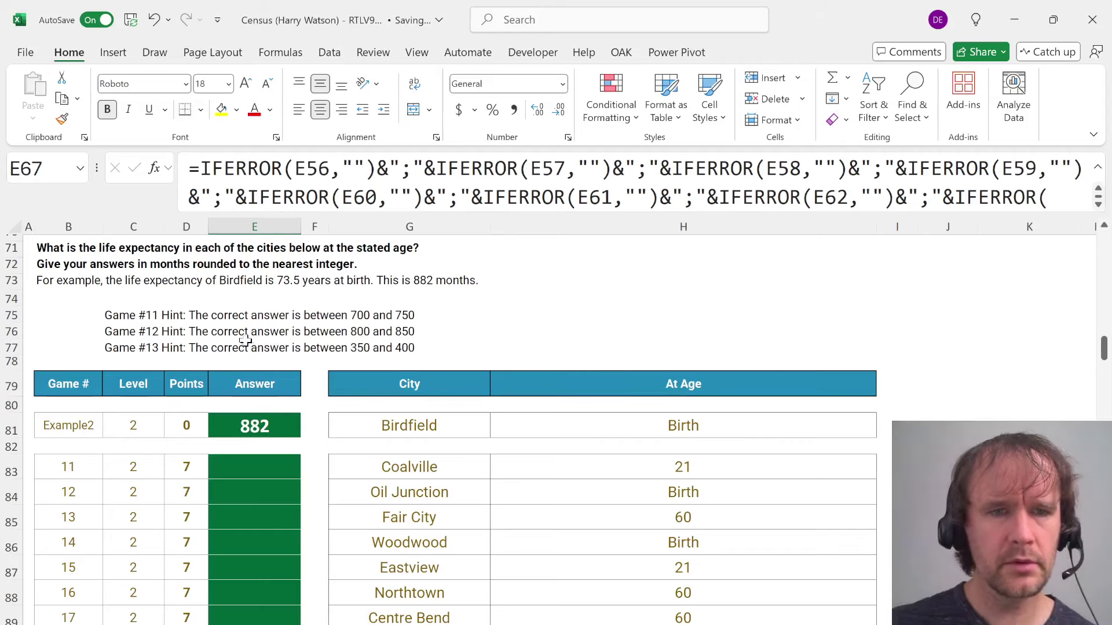
pyautogui.scroll(1, 246, 341)
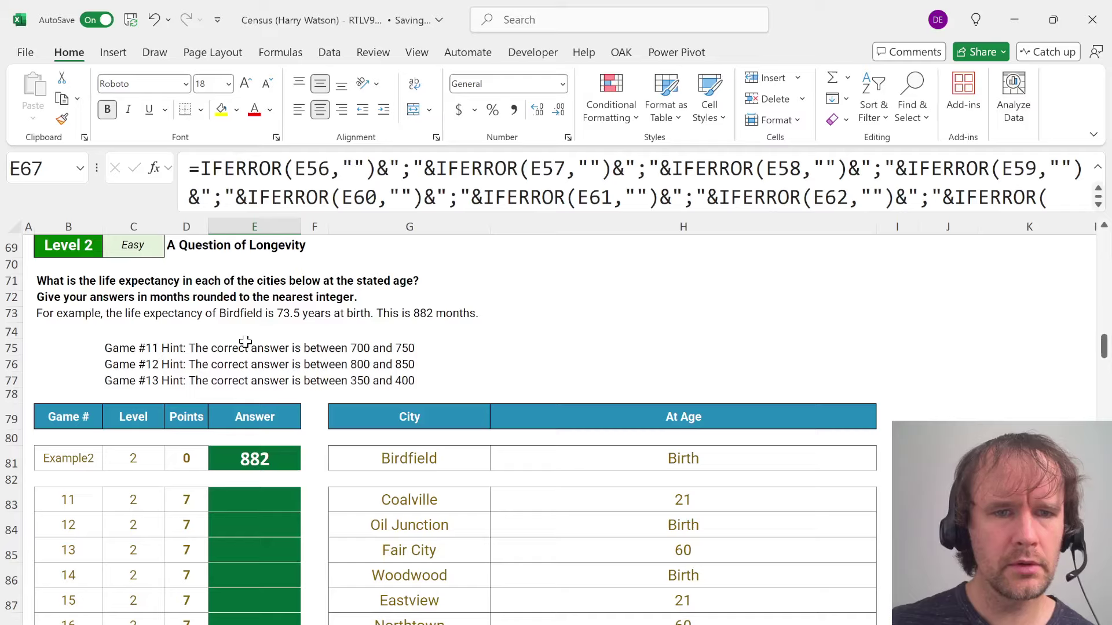
pyautogui.click(268, 498)
pyautogui.write('=in')
pyautogui.press('Tab')
pyautogui.write('t[')
pyautogui.press('BackSpace')
pyautogui.write(',')
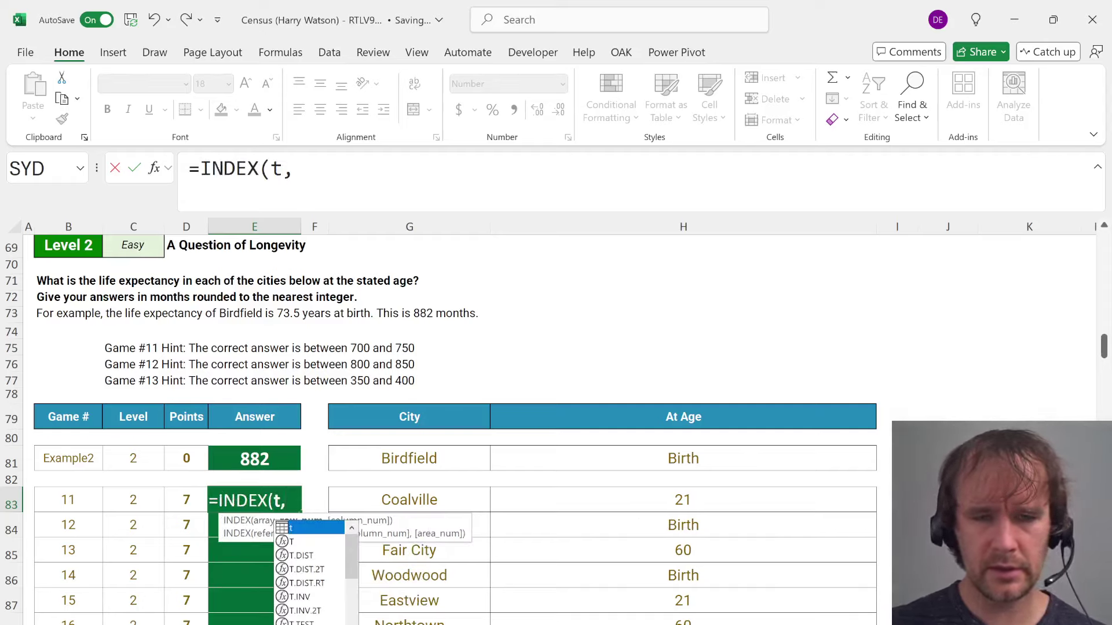
pyautogui.write('xm')
pyautogui.press('Tab')
pyautogui.press('Right')
pyautogui.press('Right')
pyautogui.write(',t[')
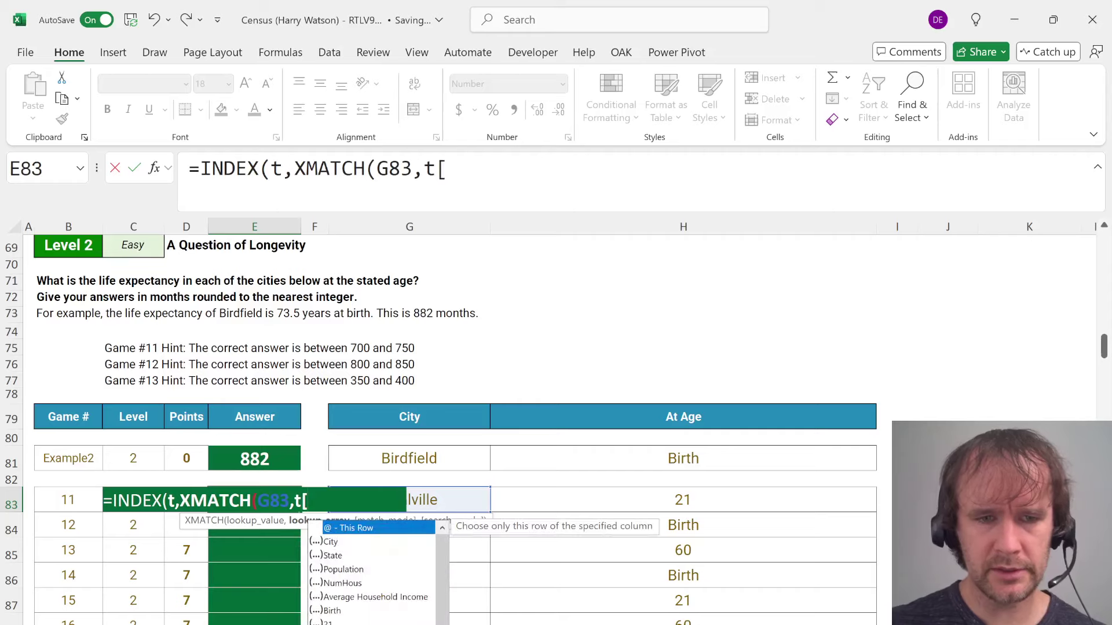
pyautogui.press('Down')
pyautogui.press('Tab')
pyautogui.write('],')
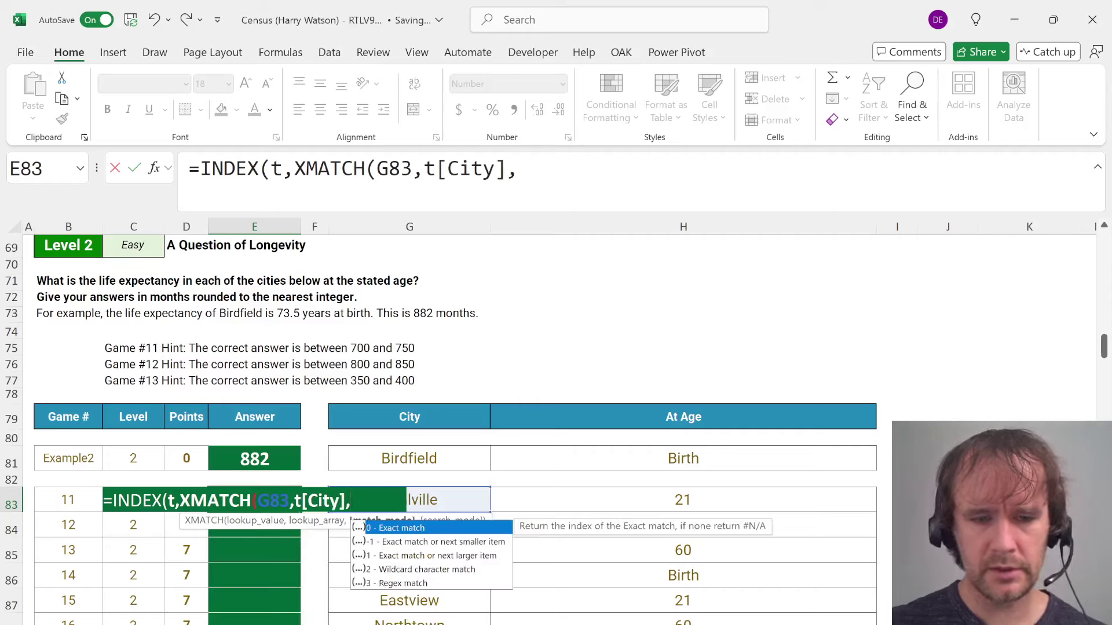
pyautogui.write('xm')
pyautogui.press('BackSpace')
pyautogui.press('BackSpace')
pyautogui.write('0')
pyautogui.press('Return')
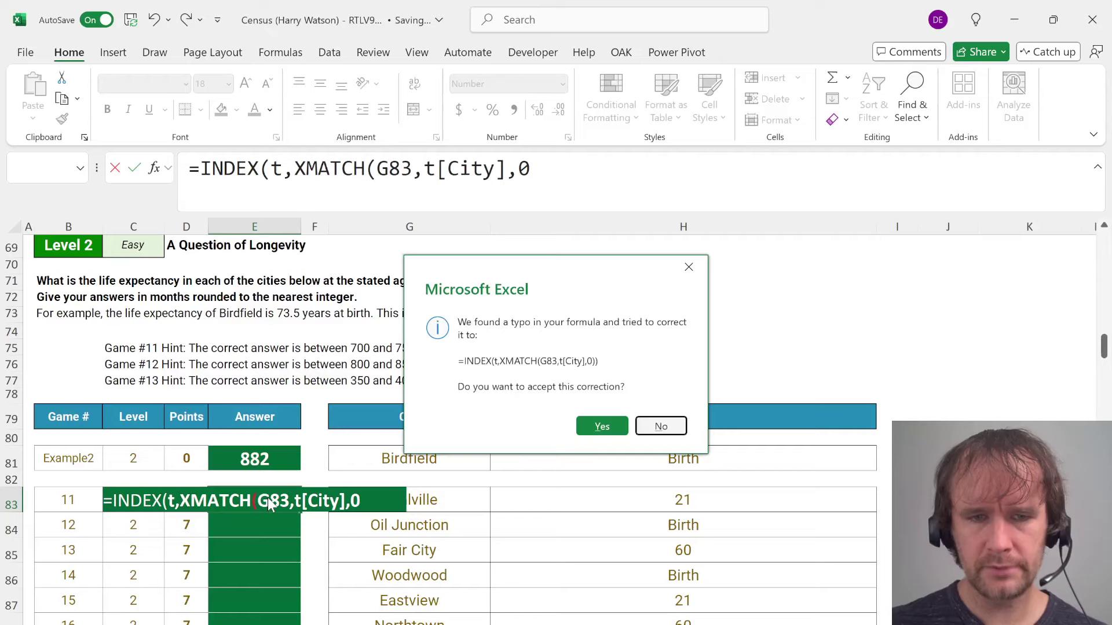
pyautogui.press('Return')
pyautogui.press('Return')
pyautogui.click(565, 177)
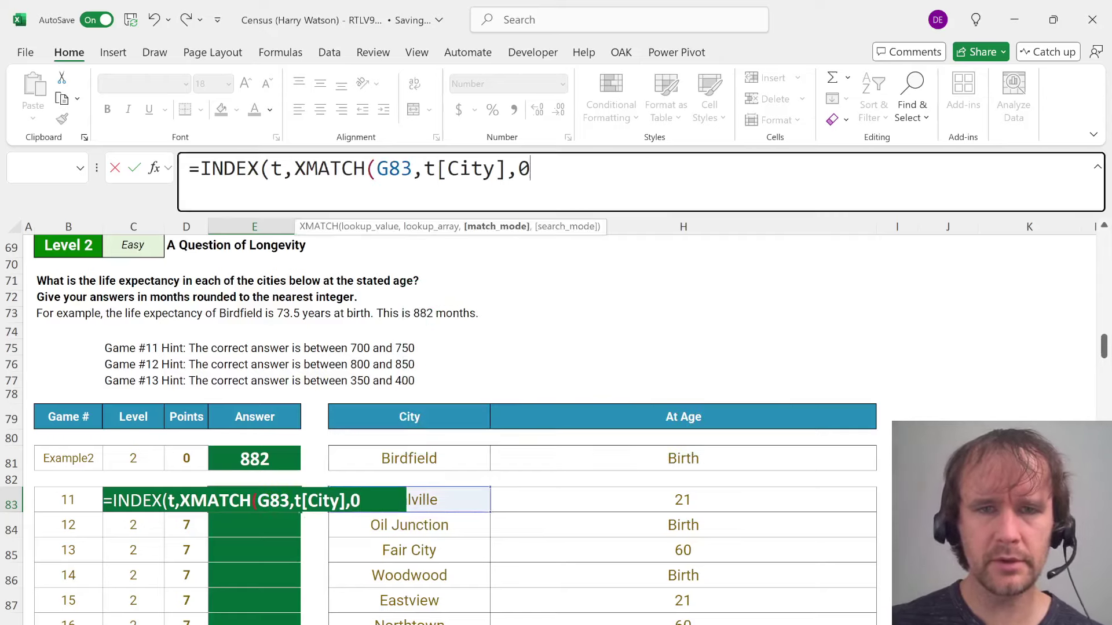
pyautogui.press('BackSpace')
pyautogui.press('BackSpace')
pyautogui.press('Return')
pyautogui.press('n')
pyautogui.press('Return')
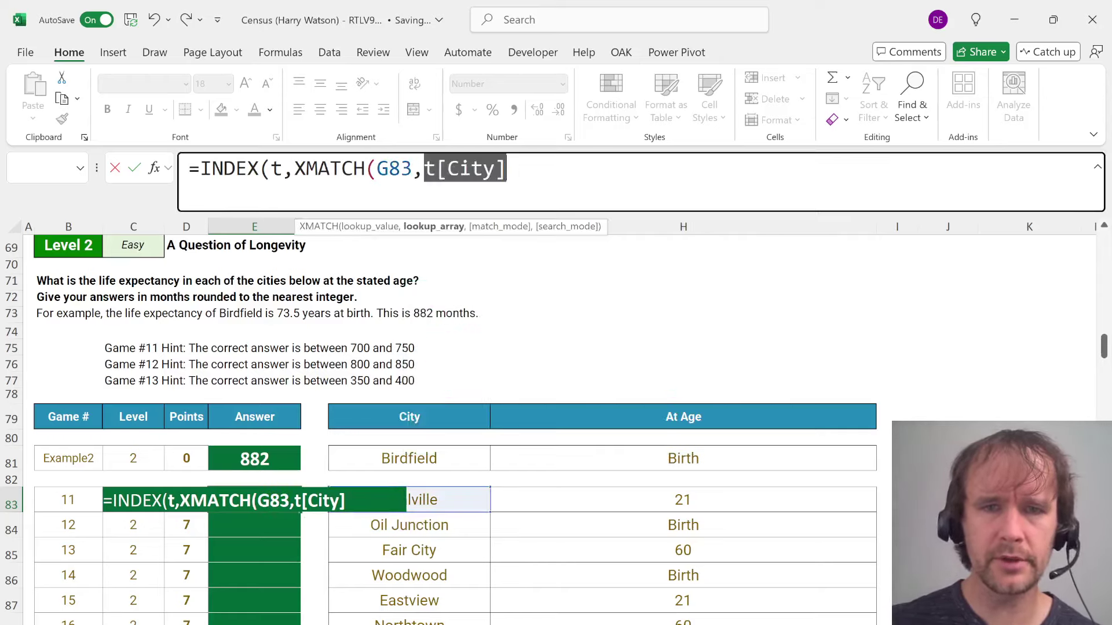
# Complete the E83 formula with XMATCH(H83,t[#Headers]) as the column and multiply the result by 12
pyautogui.press('End')
pyautogui.write('),')
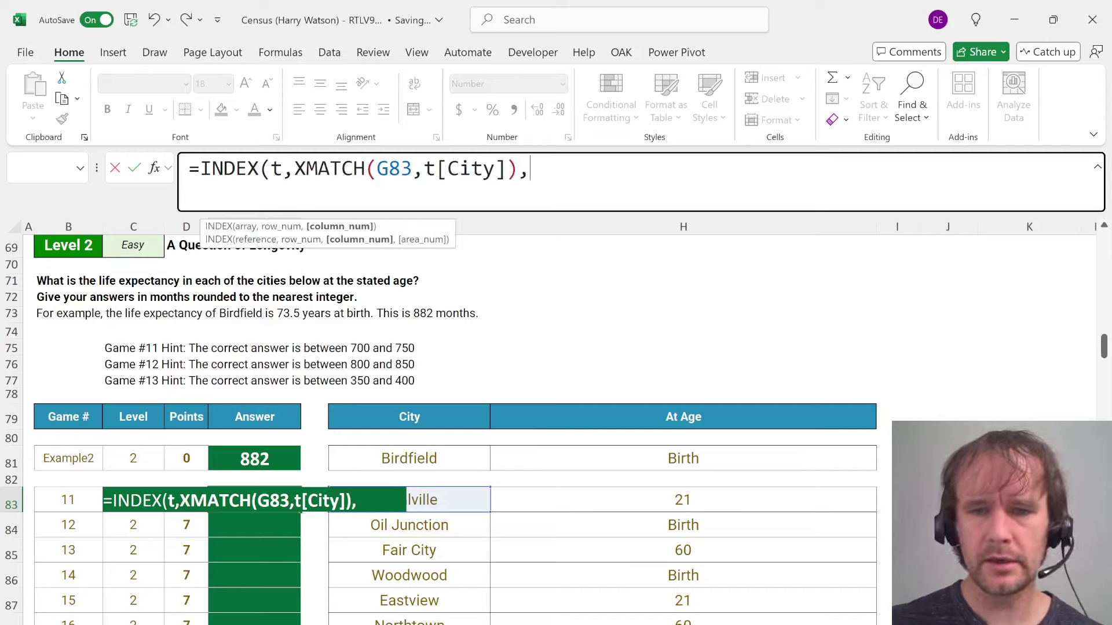
pyautogui.write('xm')
pyautogui.press('Tab')
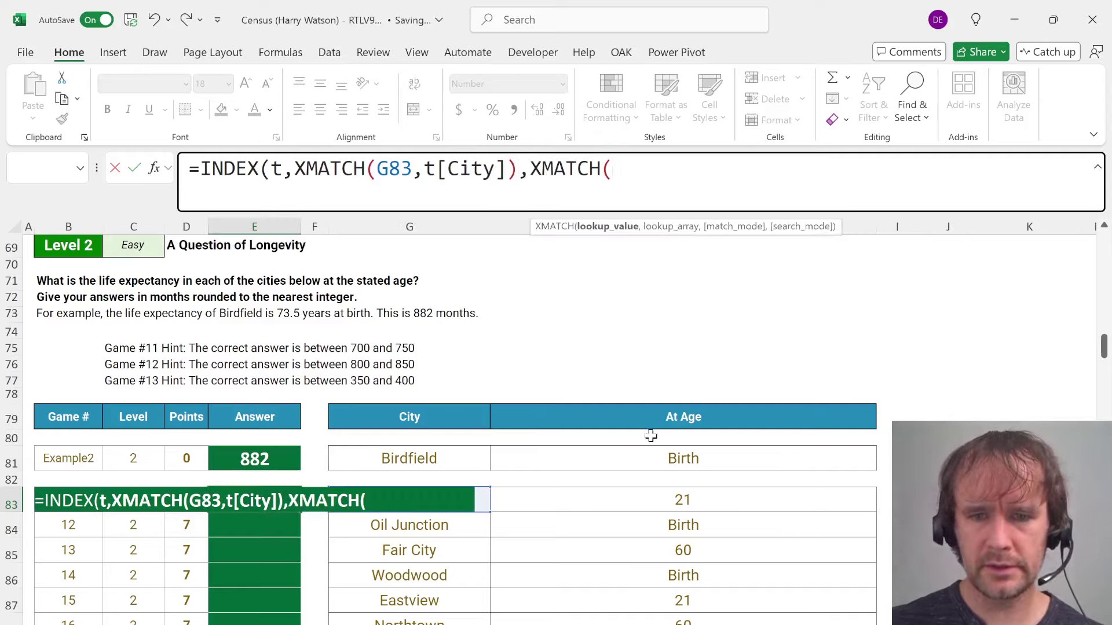
pyautogui.click(677, 501)
pyautogui.write(',t[')
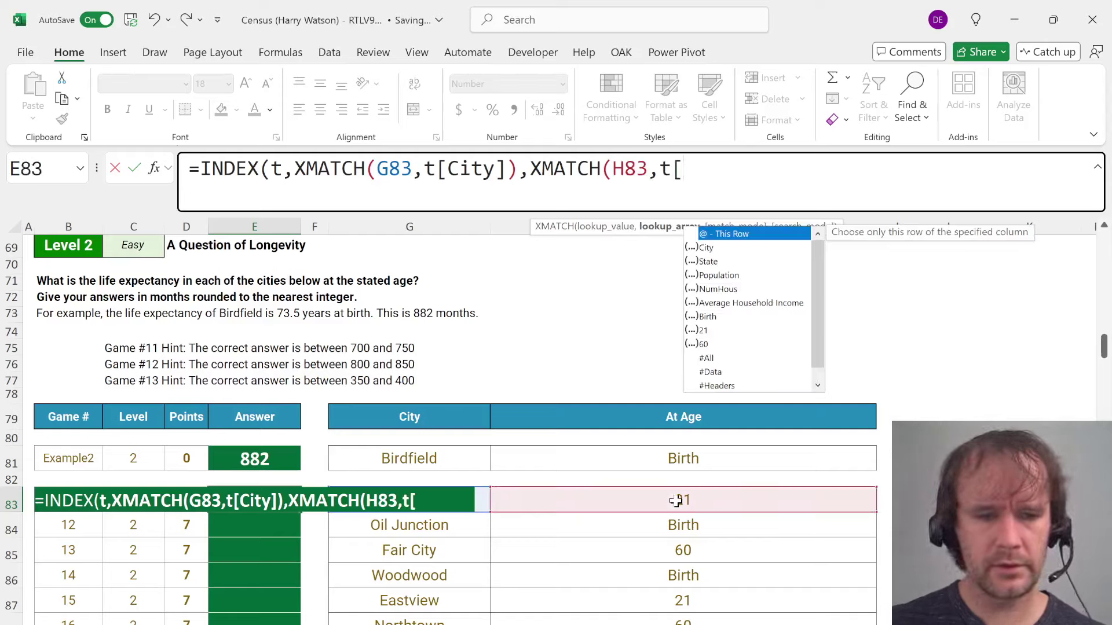
pyautogui.write('#h')
pyautogui.press('Tab')
pyautogui.write(']')
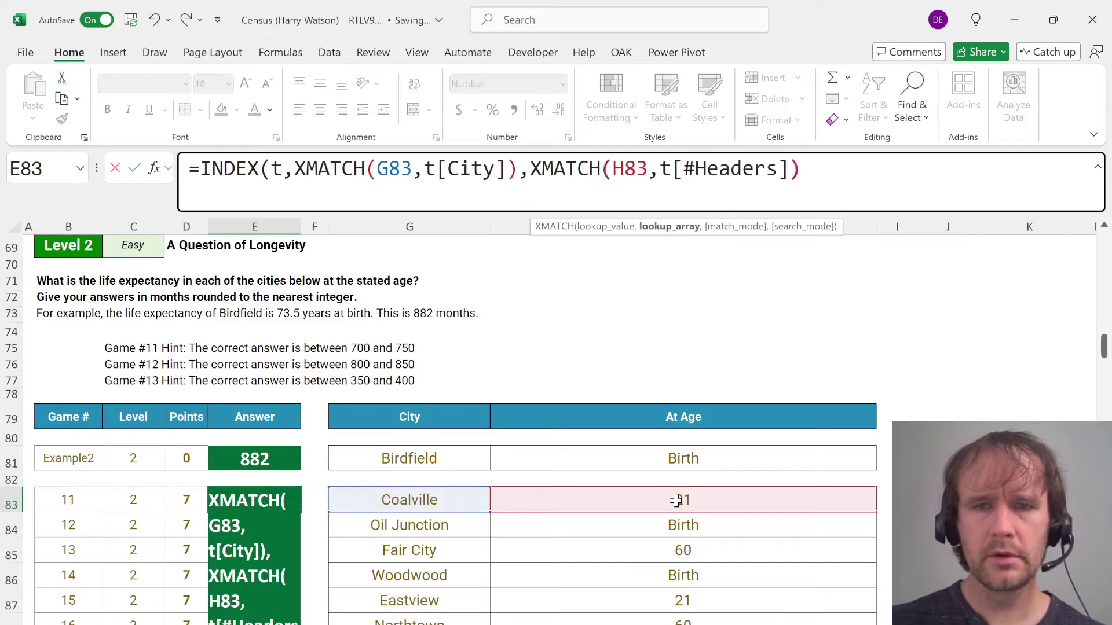
pyautogui.write('))*')
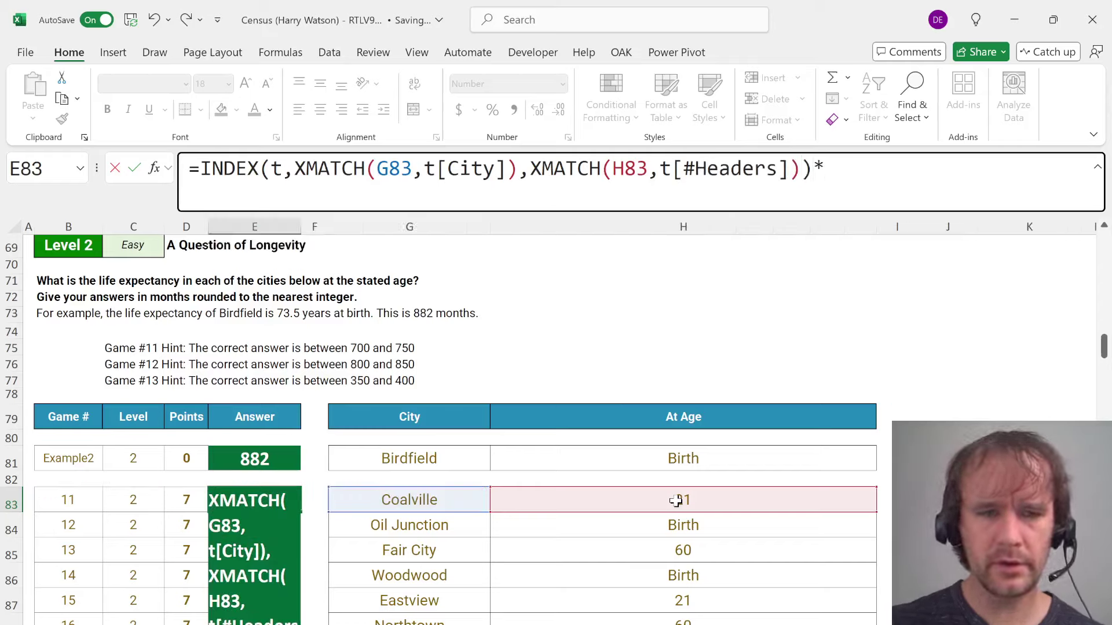
pyautogui.write('12')
pyautogui.press('Return')
pyautogui.press('Up')
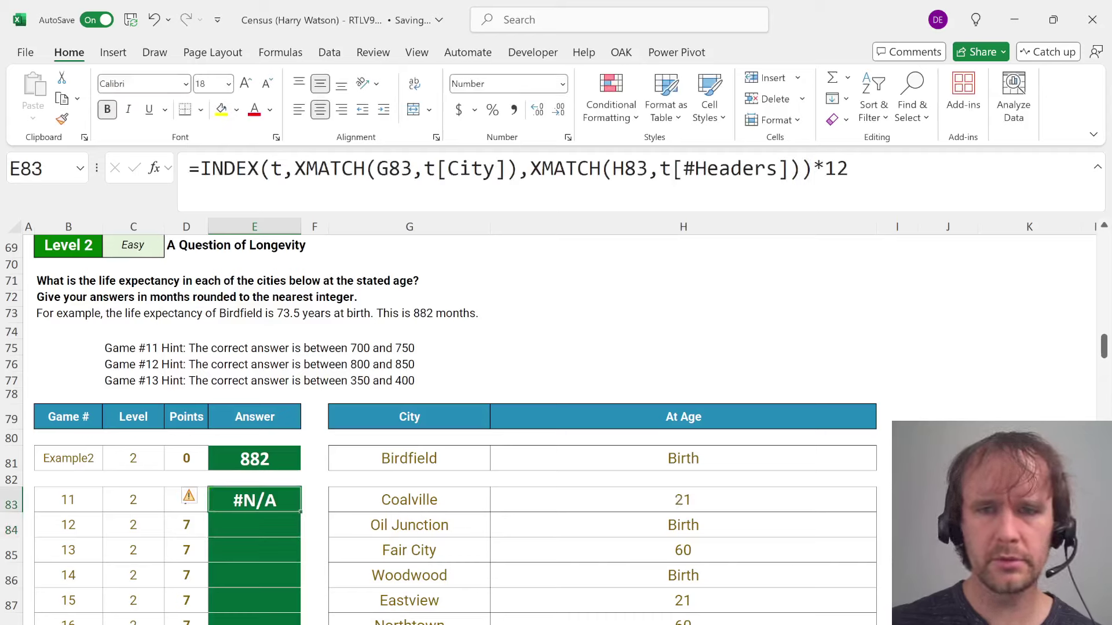
pyautogui.press('F2')
pyautogui.press('Left')
pyautogui.press('Left')
pyautogui.press('Left')
pyautogui.press('Left')
pyautogui.press('Left')
pyautogui.press('Left')
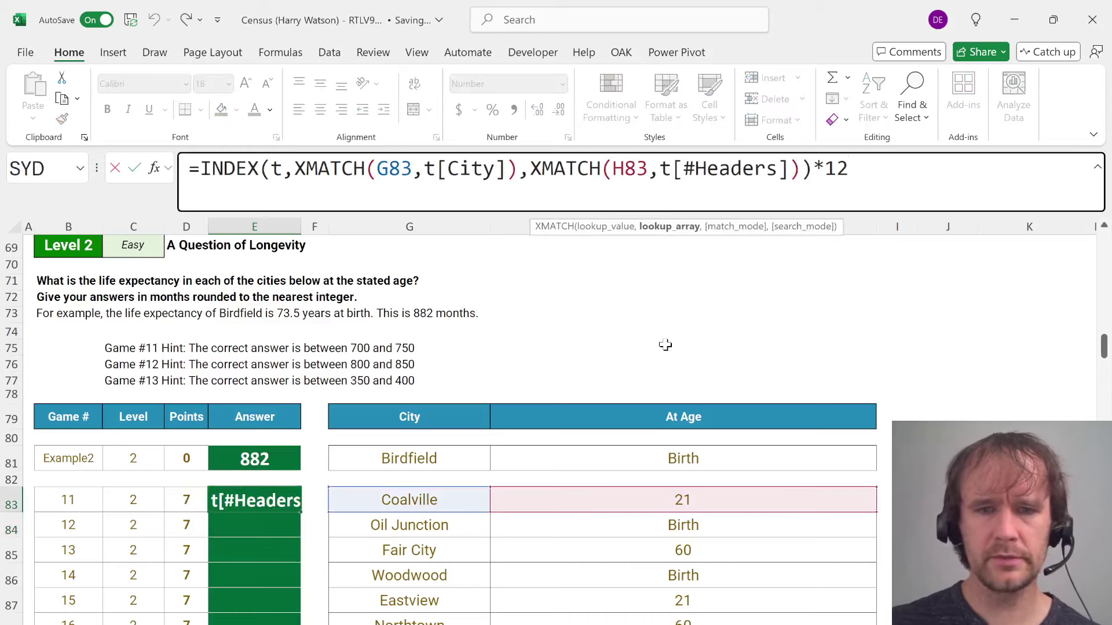
pyautogui.press('Escape')
# Convert the age lookup value in the E83 formula to text by changing H83 to H83&""
pyautogui.press('F2')
pyautogui.press('Left')
pyautogui.press('Left')
pyautogui.press('Left')
pyautogui.press('Left')
pyautogui.press('Left')
pyautogui.press('Left')
pyautogui.press('Left')
pyautogui.press('Left')
pyautogui.press('Left')
pyautogui.press('Left')
pyautogui.press('Left')
pyautogui.press('Left')
pyautogui.press('Left')
pyautogui.press('Left')
pyautogui.press('Left')
pyautogui.press('Left')
pyautogui.press('Left')
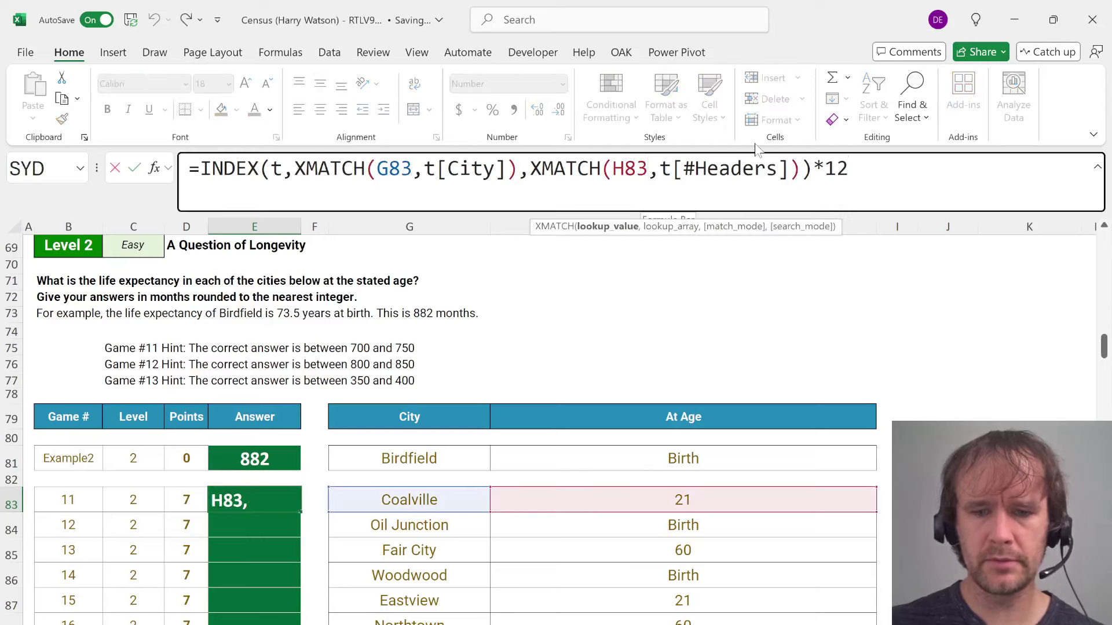
pyautogui.write('&""')
pyautogui.press('Return')
pyautogui.press('Up')
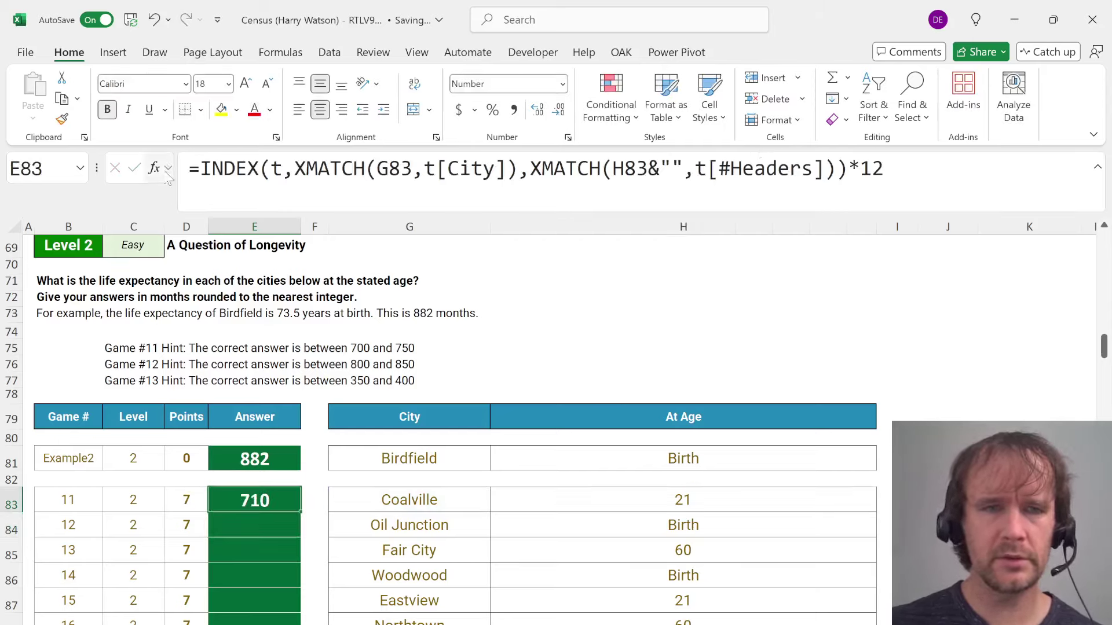
# Wrap the whole E83 formula in ROUND with 0 digits
pyautogui.press('F2')
pyautogui.press('Home')
pyautogui.press('Right')
pyautogui.write('round')
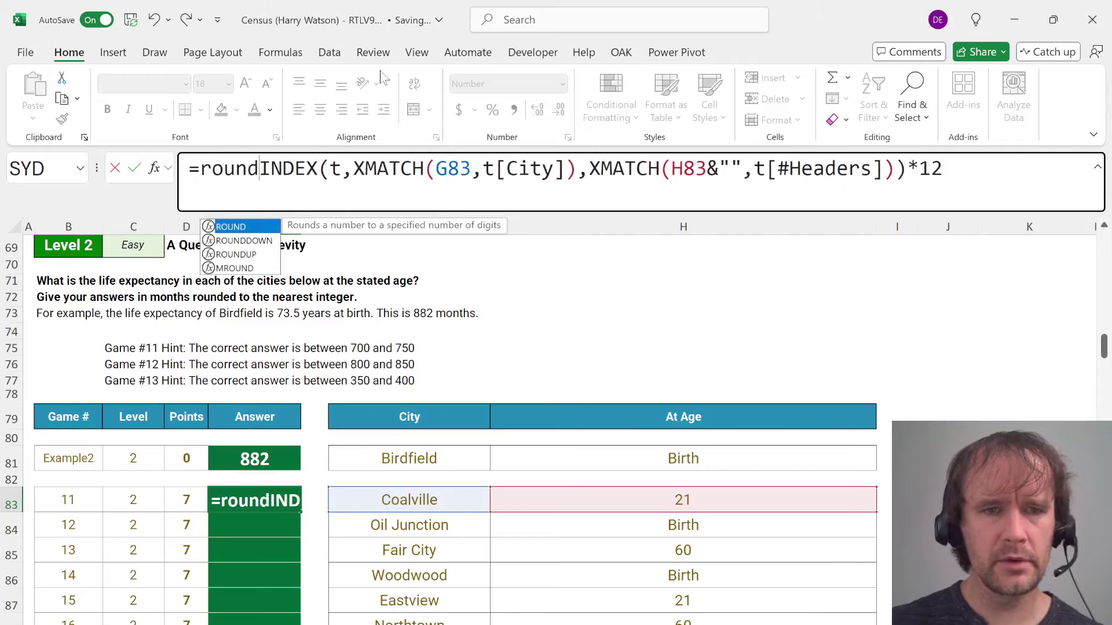
pyautogui.press('Tab')
pyautogui.press('End')
pyautogui.write(',0)')
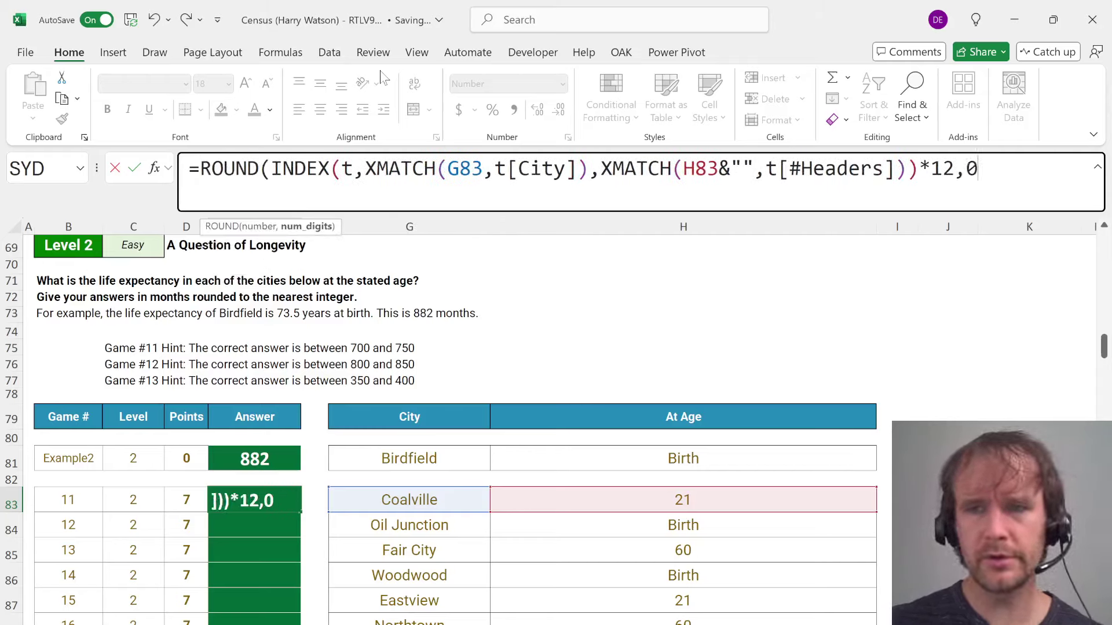
pyautogui.press('Return')
pyautogui.press('Up')
# Copy the E83 formula to the example cell E81 and to the remaining Level 2 answers down to E102
pyautogui.hotkey('ctrl', 'c')
pyautogui.hotkey('ctrl', 'Up')
pyautogui.hotkey('ctrl', 'v')
pyautogui.hotkey('ctrl', 'Down')
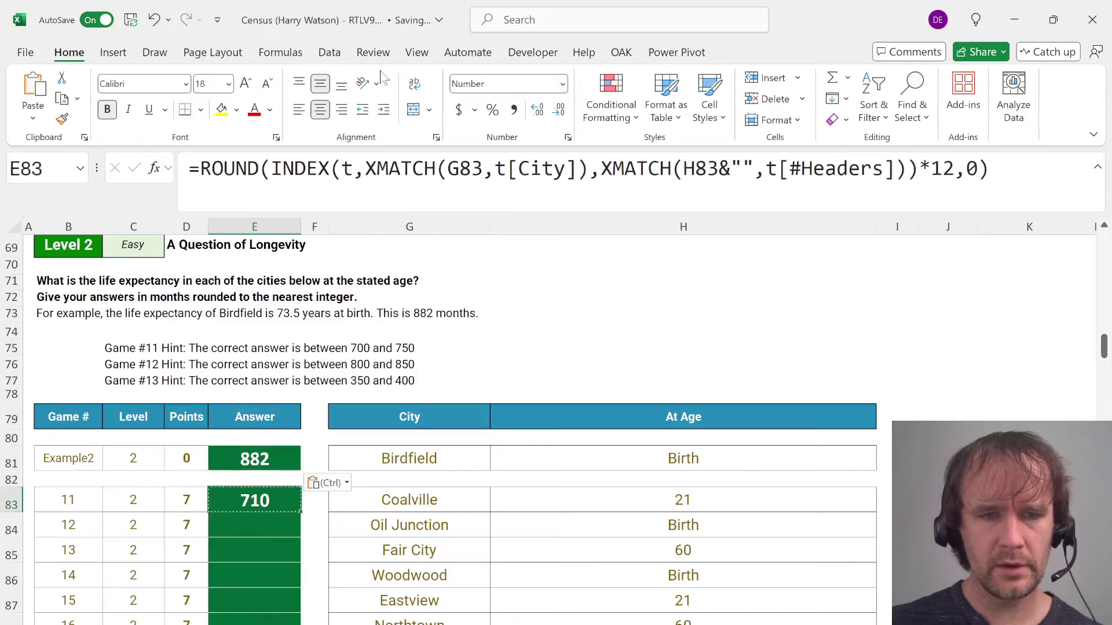
pyautogui.press('Left')
pyautogui.hotkey('ctrl', 'Down')
pyautogui.press('Right')
pyautogui.hotkey('ctrl', 'shift', 'Up')
pyautogui.hotkey('ctrl', 'v')
pyautogui.hotkey('ctrl', 'Down')
pyautogui.hotkey('ctrl', 'Down')
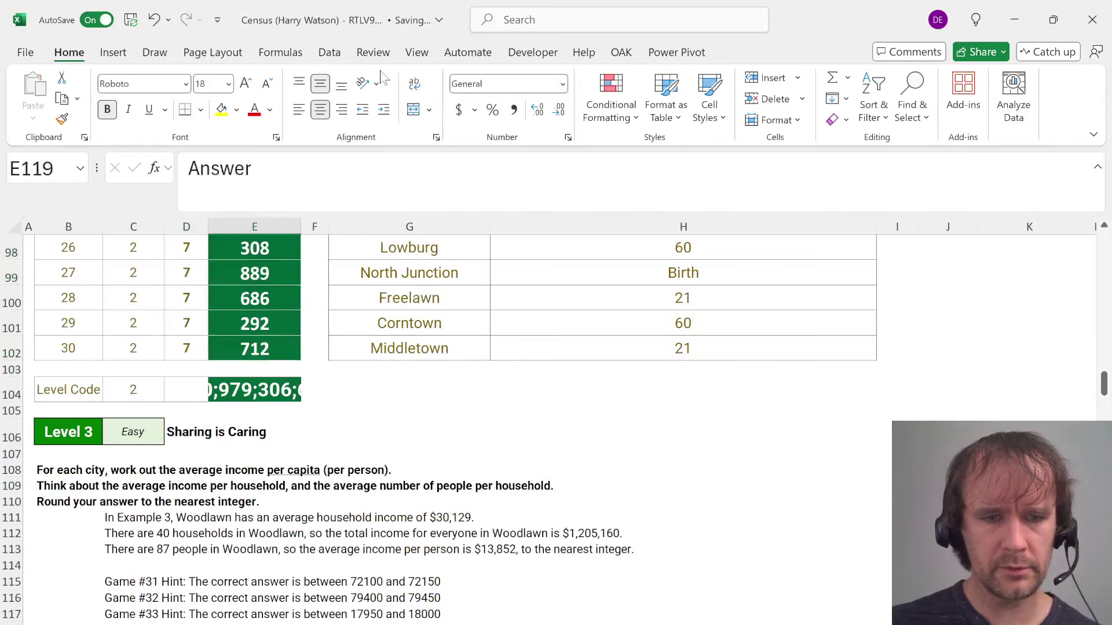
# Copy the Level 2 code from cell E104 into the Level 2 answer in FlexiQuiz
pyautogui.hotkey('ctrl', 'Up')
pyautogui.hotkey('ctrl', 'c')
pyautogui.hotkey('alt', 'Tab')
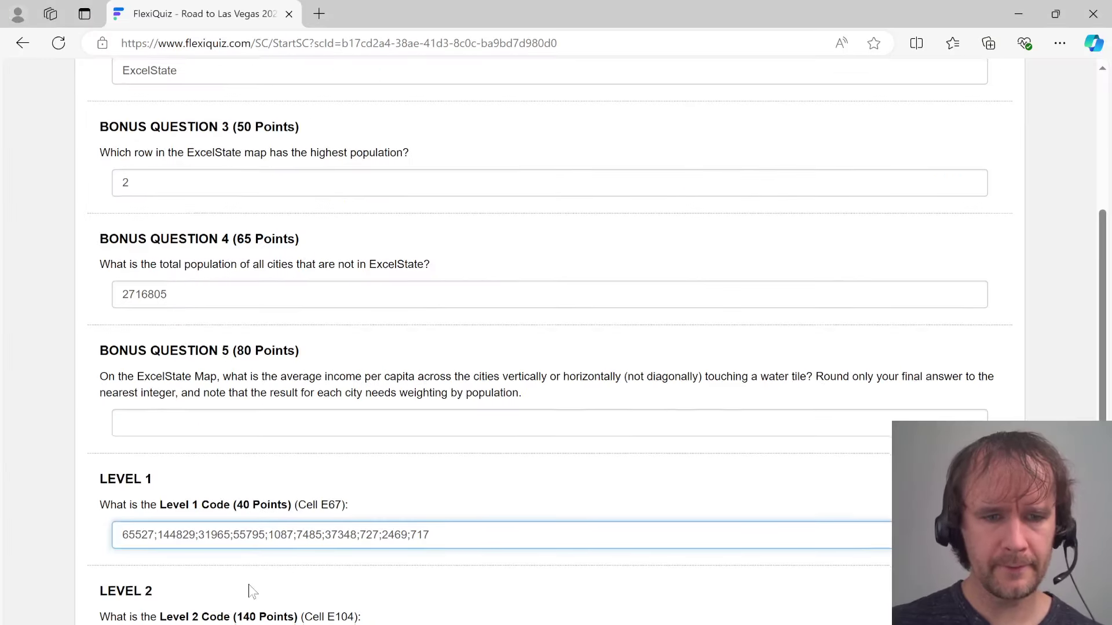
pyautogui.scroll(-1, 249, 591)
pyautogui.click(249, 584)
pyautogui.hotkey('ctrl', 'v')
# Back in Excel, read the Level 3 task and start an XLOOKUP in H121 that finds G121 in t[City]
pyautogui.hotkey('alt', 'Tab')
pyautogui.scroll(-3, 248, 585)
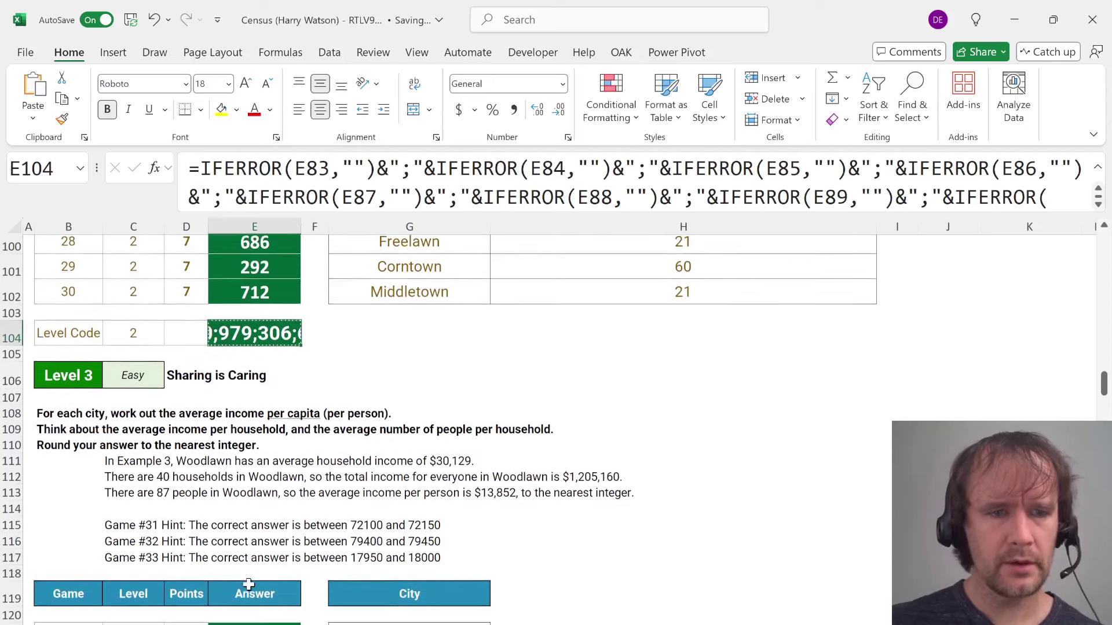
pyautogui.scroll(-1, 249, 585)
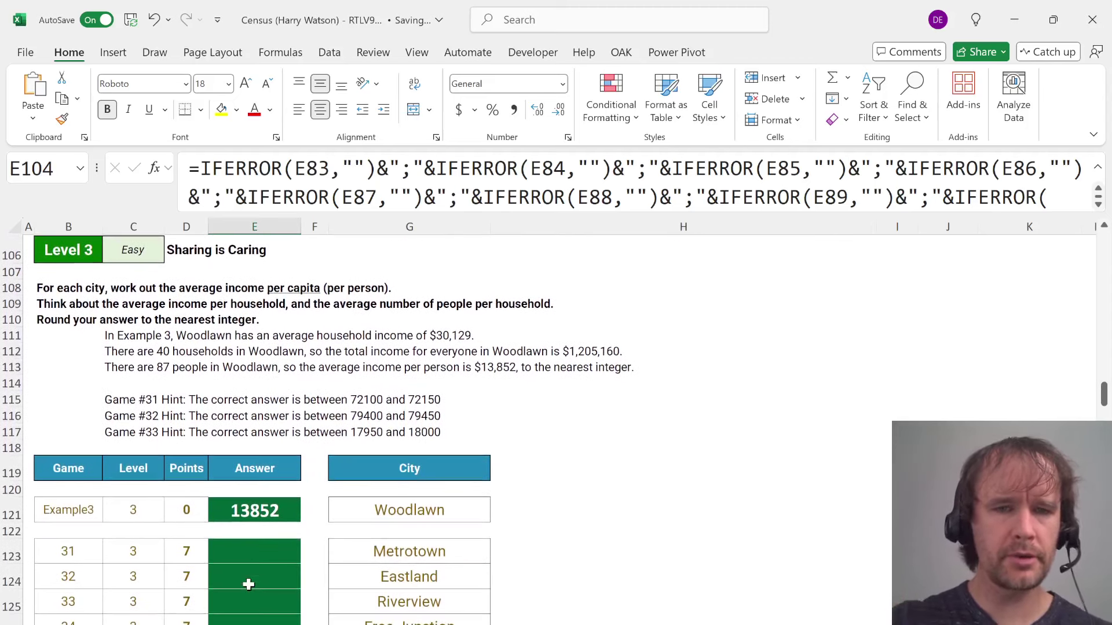
pyautogui.click(522, 510)
pyautogui.write('=xl')
pyautogui.press('Tab')
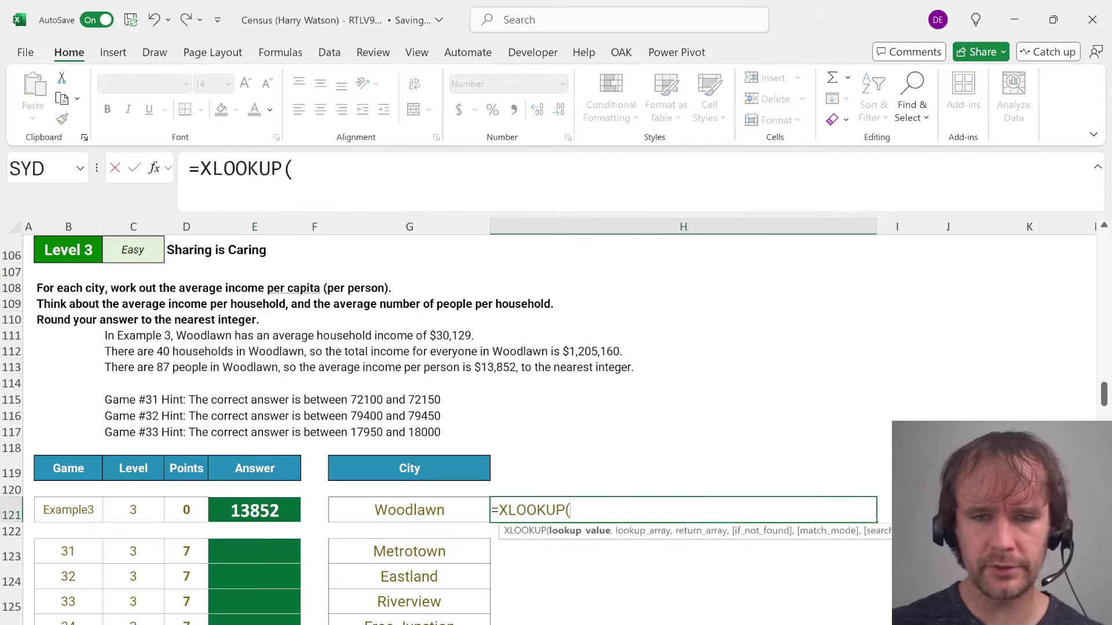
pyautogui.press('Left')
pyautogui.write(',t')
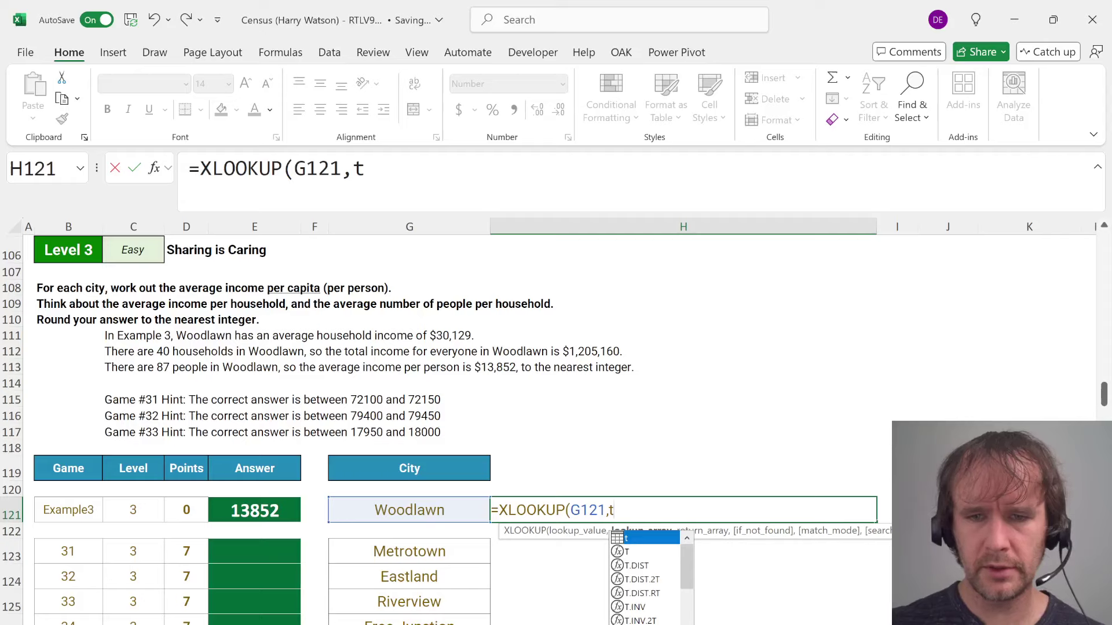
pyautogui.write('[')
pyautogui.press('Tab')
pyautogui.write('],')
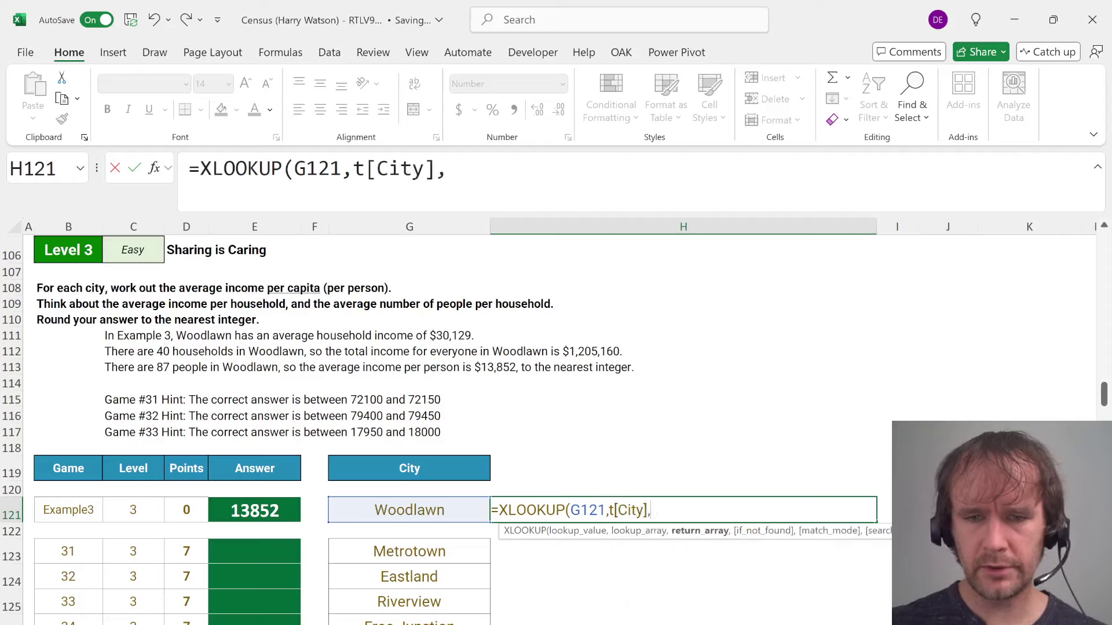
# Finish the H121 XLOOKUP by returning the columns t[[Population]:[Average Household Income]]
pyautogui.write('t[[')
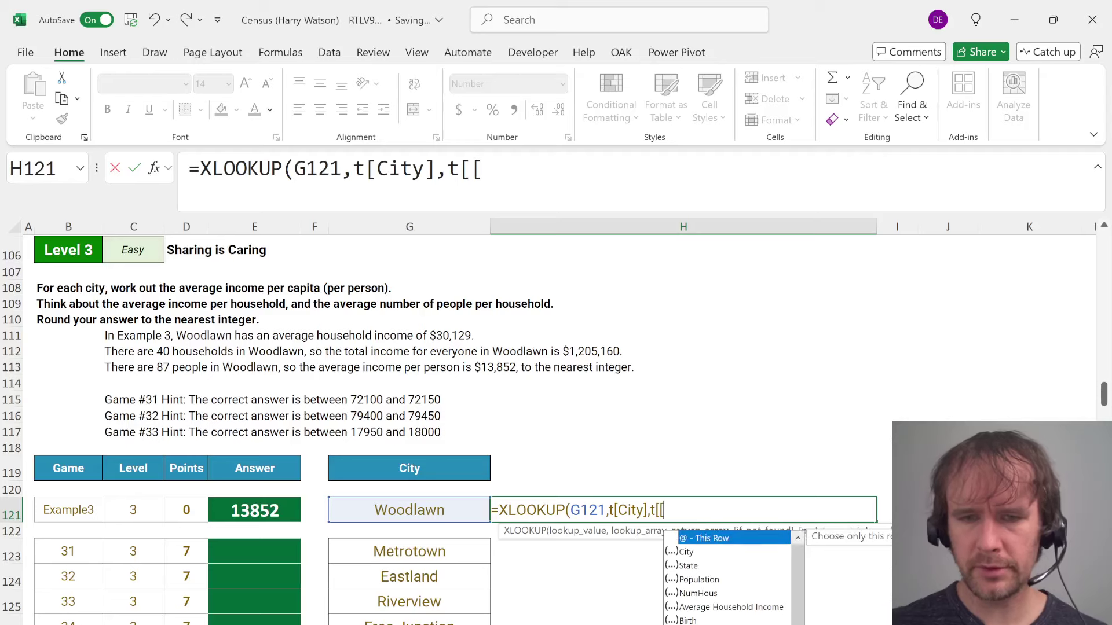
pyautogui.press('Down')
pyautogui.press('Down')
pyautogui.press('Down')
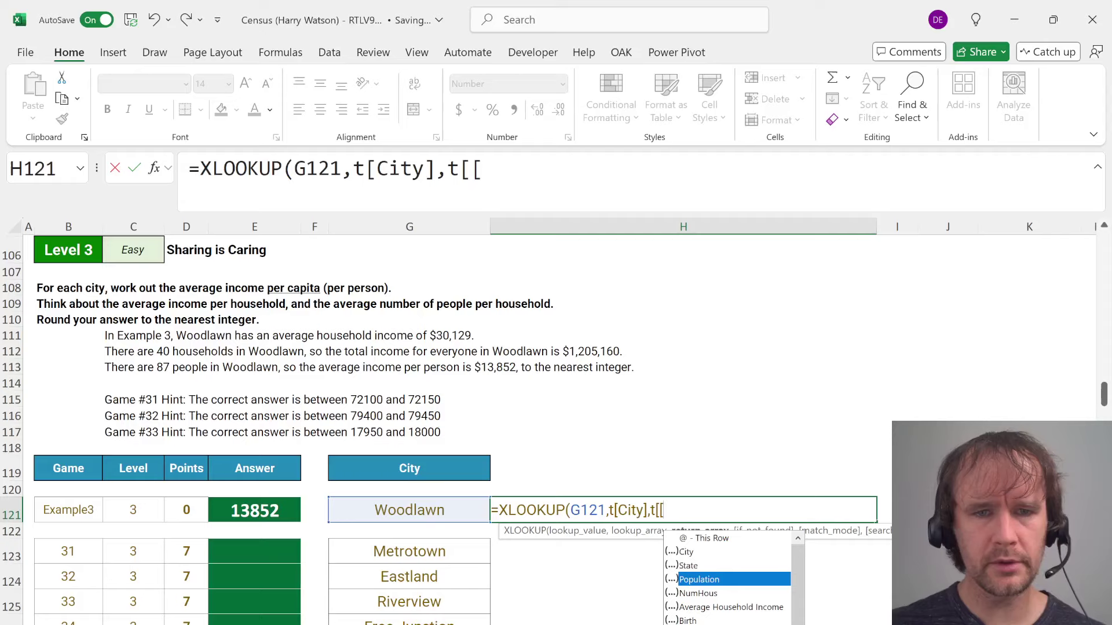
pyautogui.press('Tab')
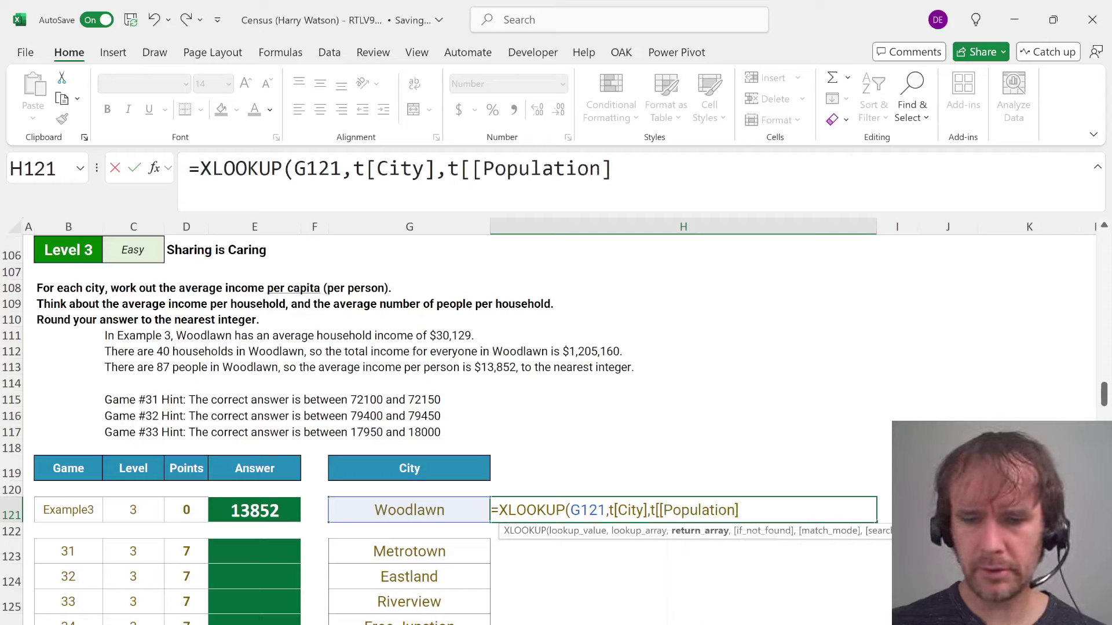
pyautogui.write(':[')
pyautogui.press('Down')
pyautogui.press('Down')
pyautogui.press('Down')
pyautogui.press('Down')
pyautogui.press('Down')
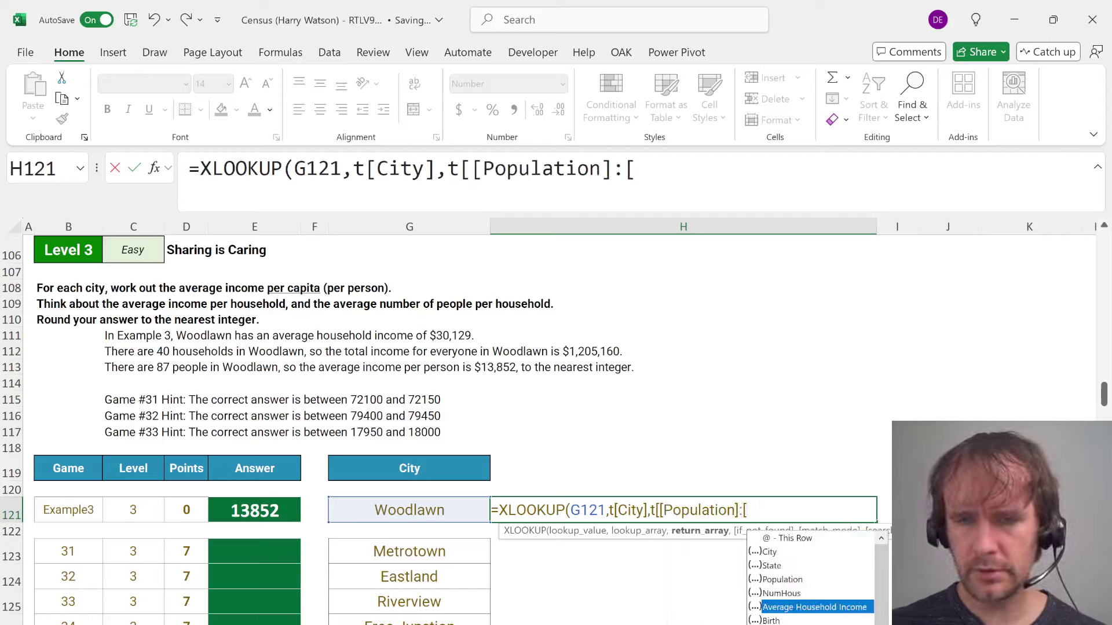
pyautogui.write('Average')
pyautogui.press('Tab')
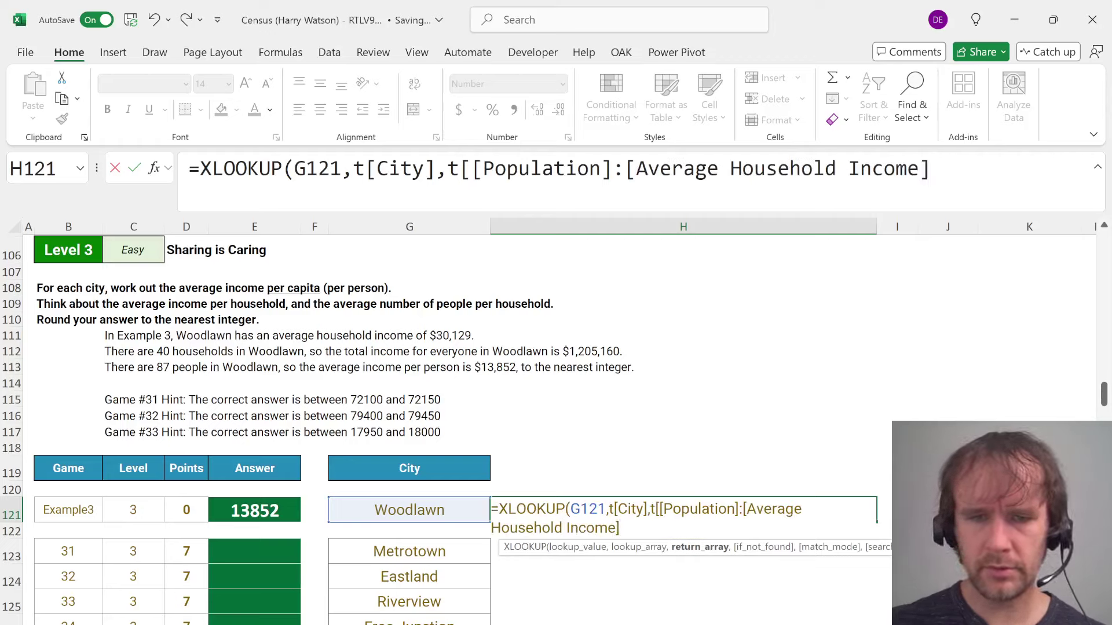
pyautogui.press('Return')
pyautogui.click(521, 510)
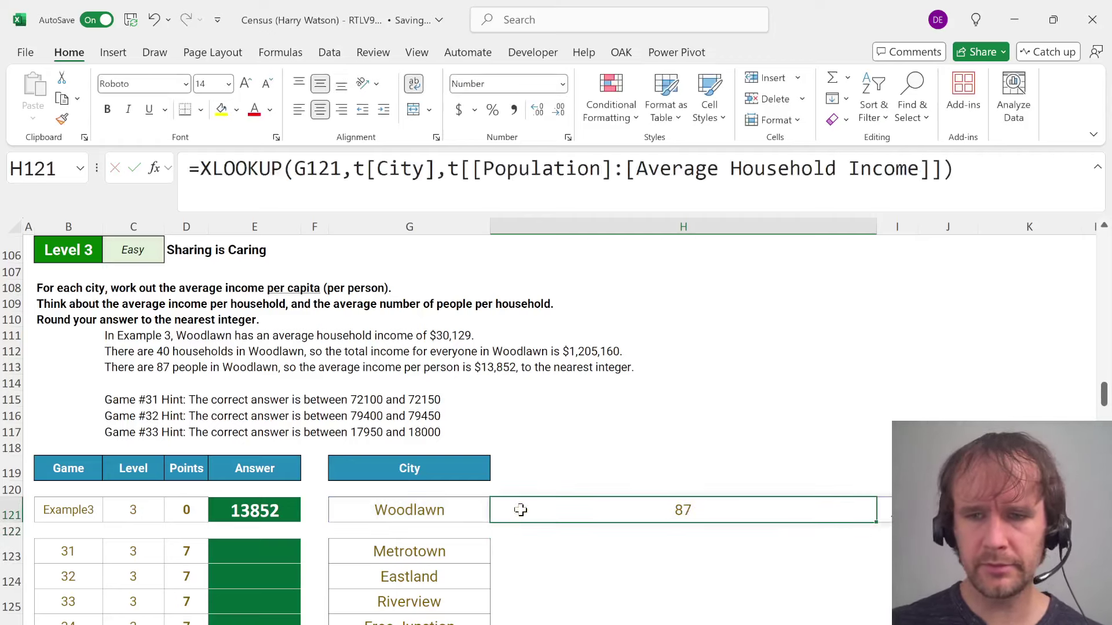
# Enter =J121/H121*I121 in K121 to calculate Woodlawn's average income per person
pyautogui.hotkey('ctrl', 'Right')
pyautogui.write('=')
pyautogui.press('Left')
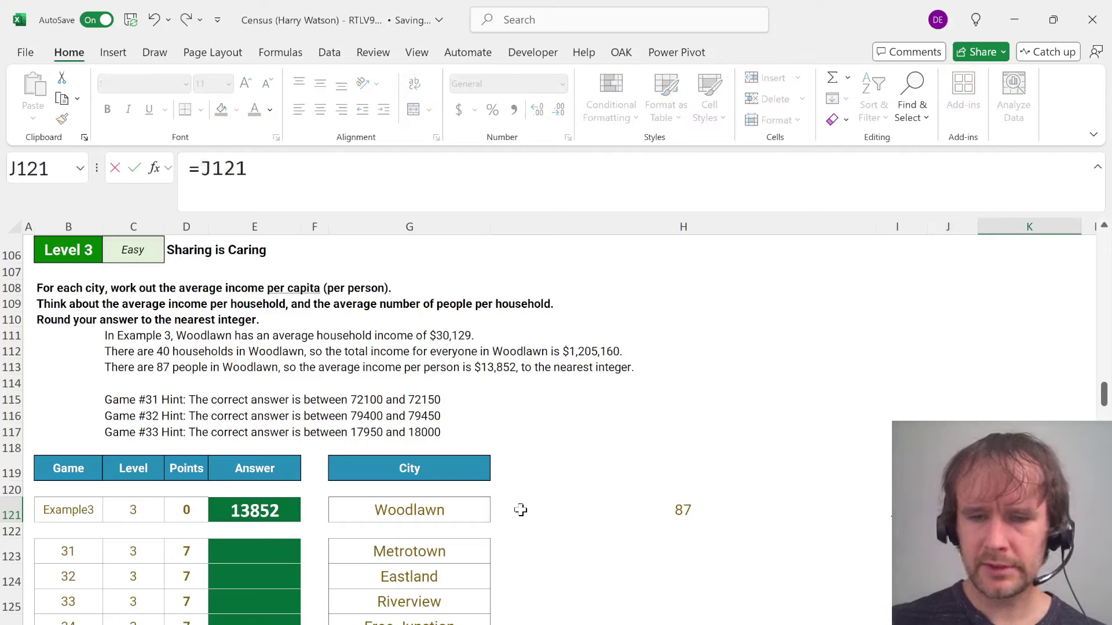
pyautogui.write('/')
pyautogui.click(520, 509)
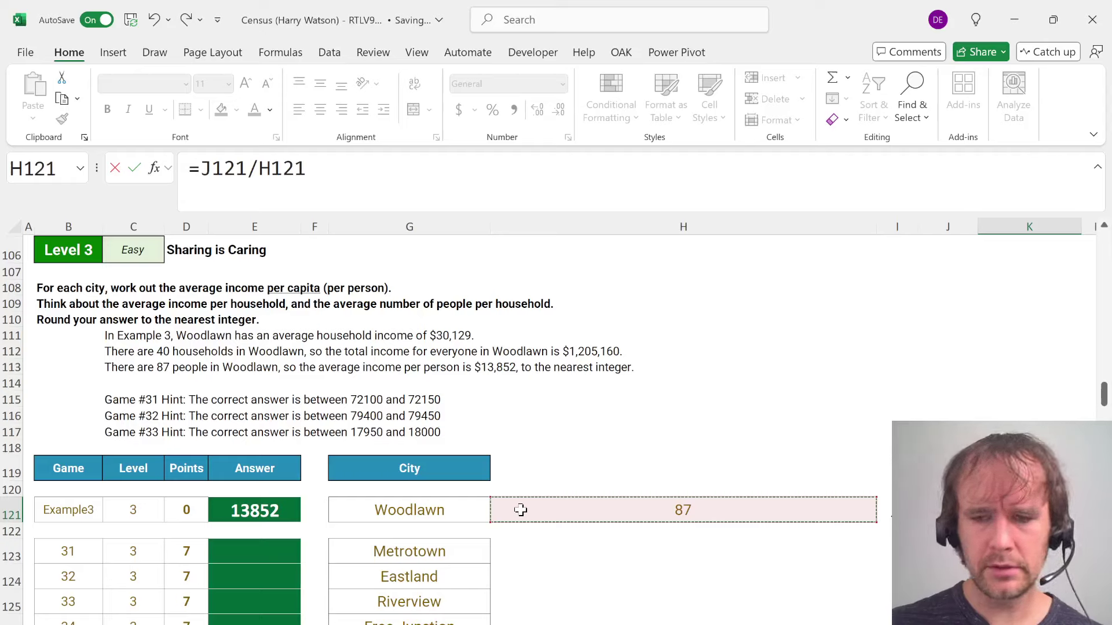
pyautogui.write('*I121')
pyautogui.press('Return')
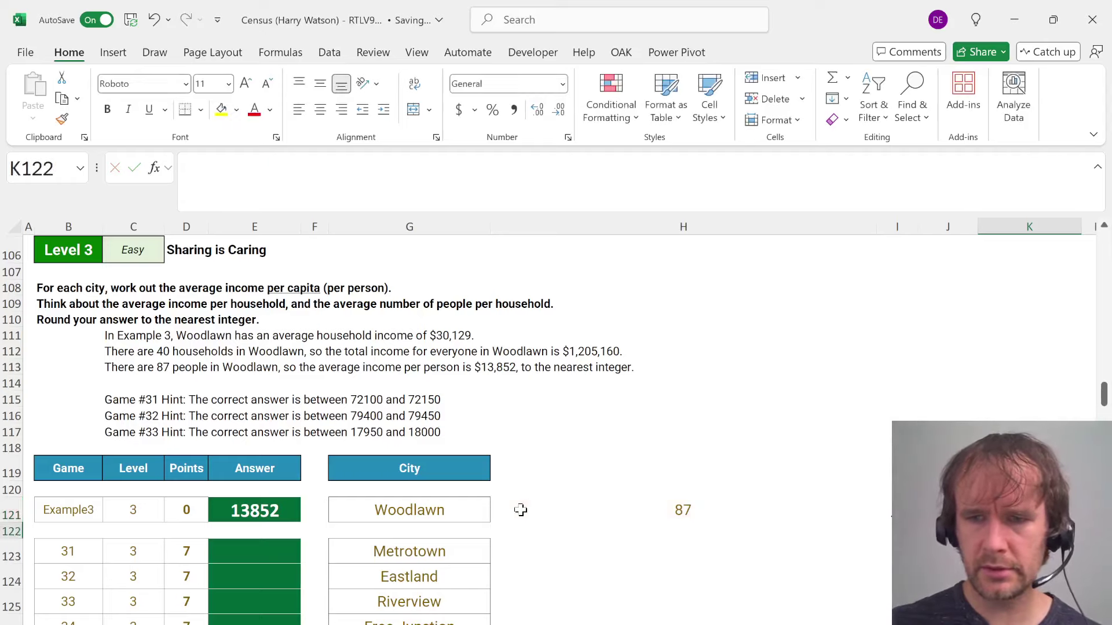
pyautogui.press('Up')
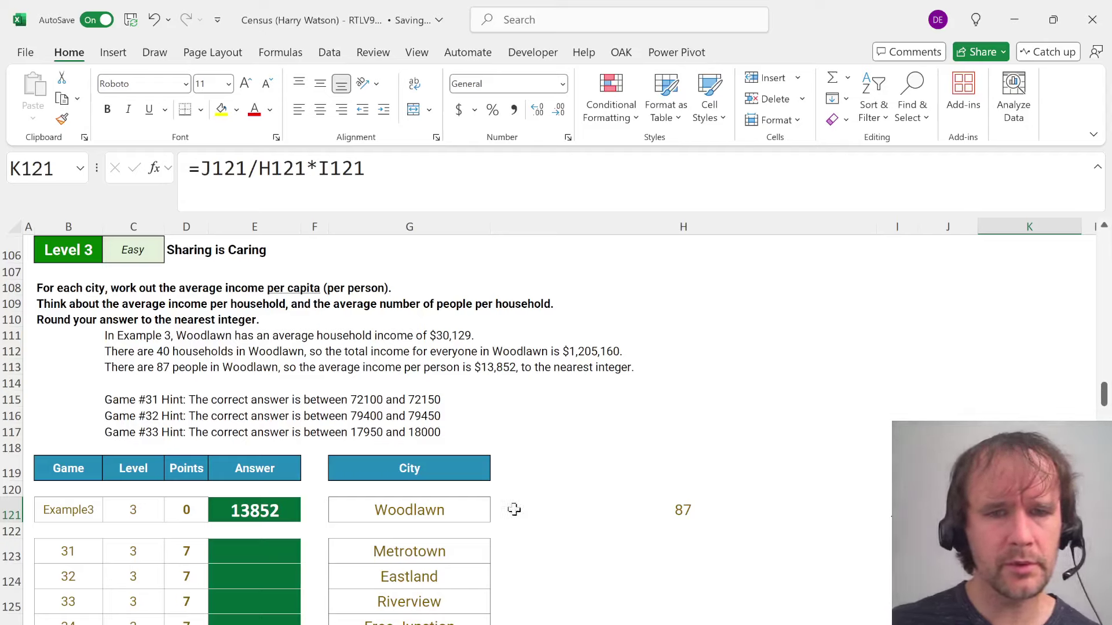
# Wrap the K121 formula in ROUND with 0 decimal places
pyautogui.click(365, 169)
pyautogui.press('Home')
pyautogui.press('Right')
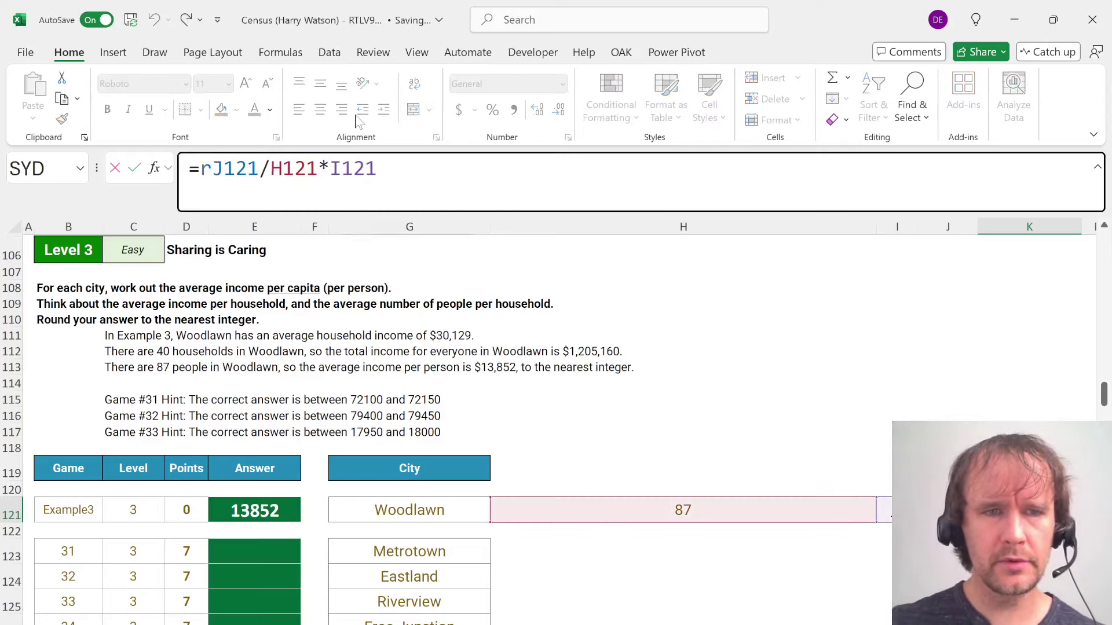
pyautogui.write('round')
pyautogui.press('Tab')
pyautogui.press('End')
pyautogui.write(',0)')
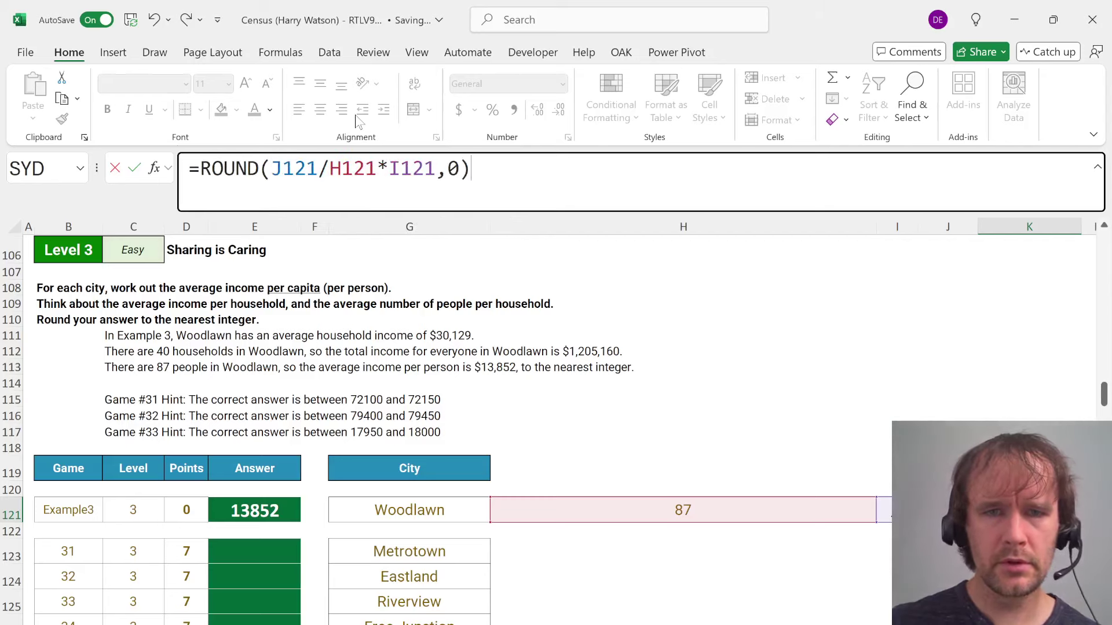
pyautogui.press('Return')
# Copy the lookup and income formulas from H121:K121 to row 123, starting at H123
pyautogui.press('Up')
pyautogui.press('Left')
pyautogui.press('Left')
pyautogui.press('Left')
pyautogui.hotkey('ctrl', 'shift', 'Right')
pyautogui.hotkey('ctrl', 'c')
pyautogui.press('Down')
pyautogui.press('Down')
pyautogui.hotkey('ctrl', 'v')
# Fill the row 123 formulas in columns H to K down through row 142
pyautogui.press('Left')
pyautogui.hotkey('ctrl', 'Down')
pyautogui.press('Right')
pyautogui.hotkey('ctrl', 'shift', 'Up')
pyautogui.hotkey('shift', 'Right')
pyautogui.hotkey('shift', 'Right')
pyautogui.hotkey('shift', 'Right')
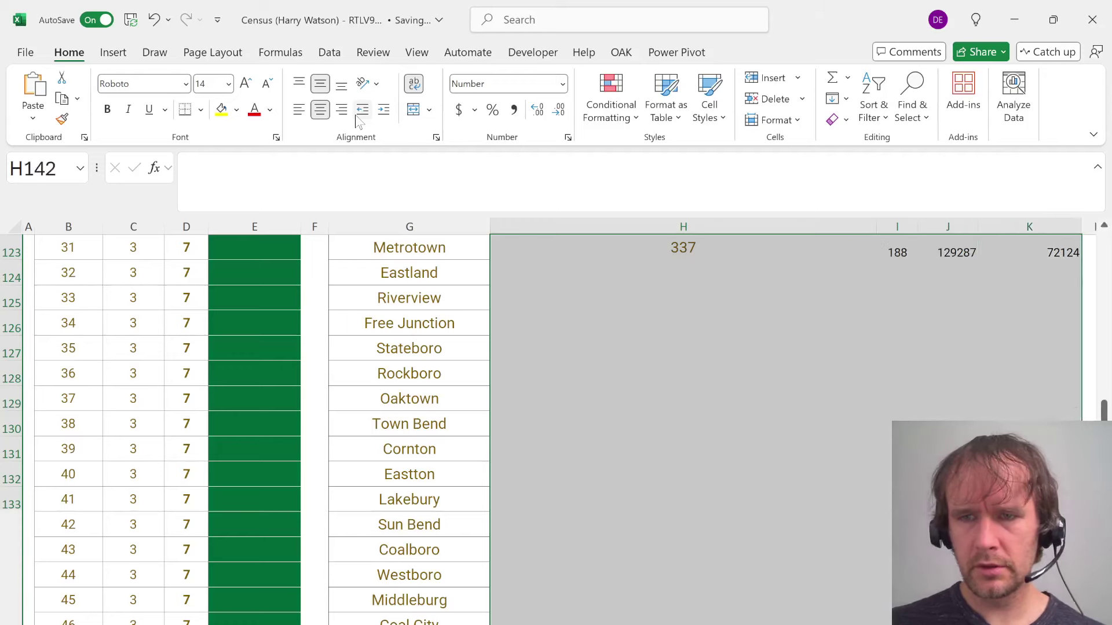
pyautogui.hotkey('ctrl', 'd')
# Paste K123:K142 as links into the Level 3 answers E123:E142 and compare the first three with the hints
pyautogui.press('Up')
pyautogui.press('Right')
pyautogui.press('Right')
pyautogui.press('Right')
pyautogui.hotkey('ctrl', 'Up')
pyautogui.hotkey('ctrl', 'shift', 'Down')
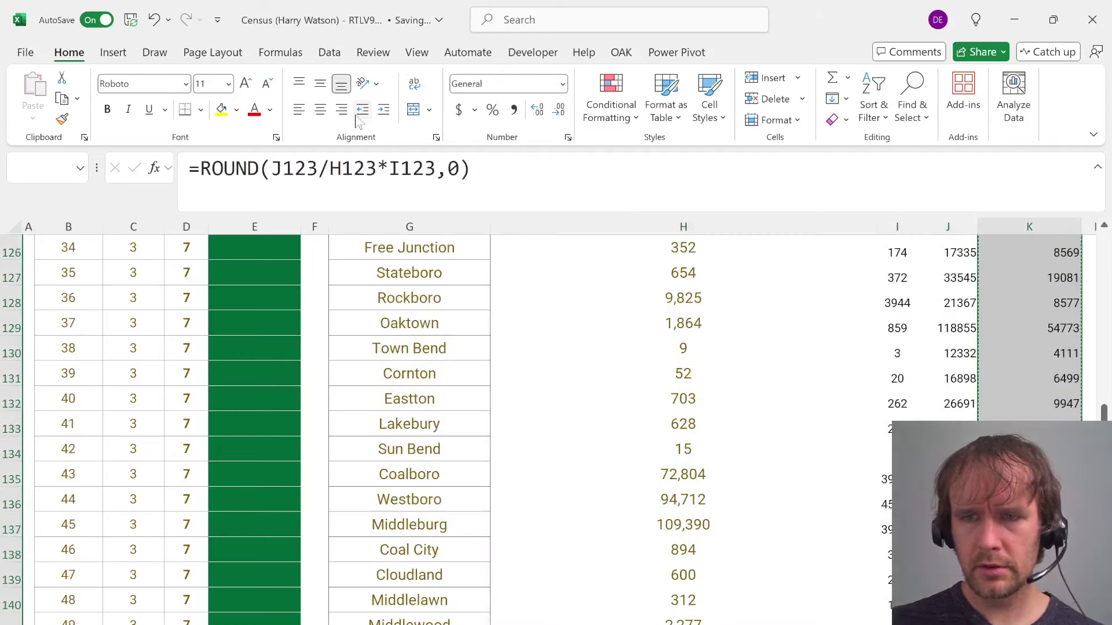
pyautogui.hotkey('ctrl', 'c')
pyautogui.hotkey('ctrl', 'Left')
pyautogui.hotkey('ctrl', 'Left')
pyautogui.press('Right')
pyautogui.hotkey('ctrl', 'alt', 'v')
pyautogui.hotkey('alt', 'l')
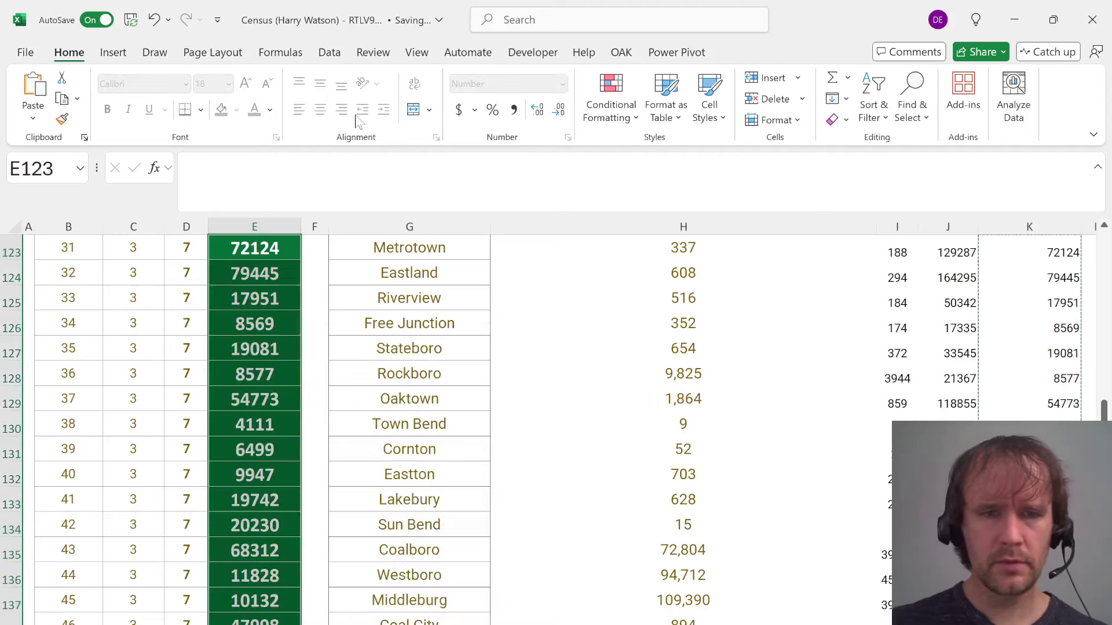
pyautogui.scroll(4, 186, 397)
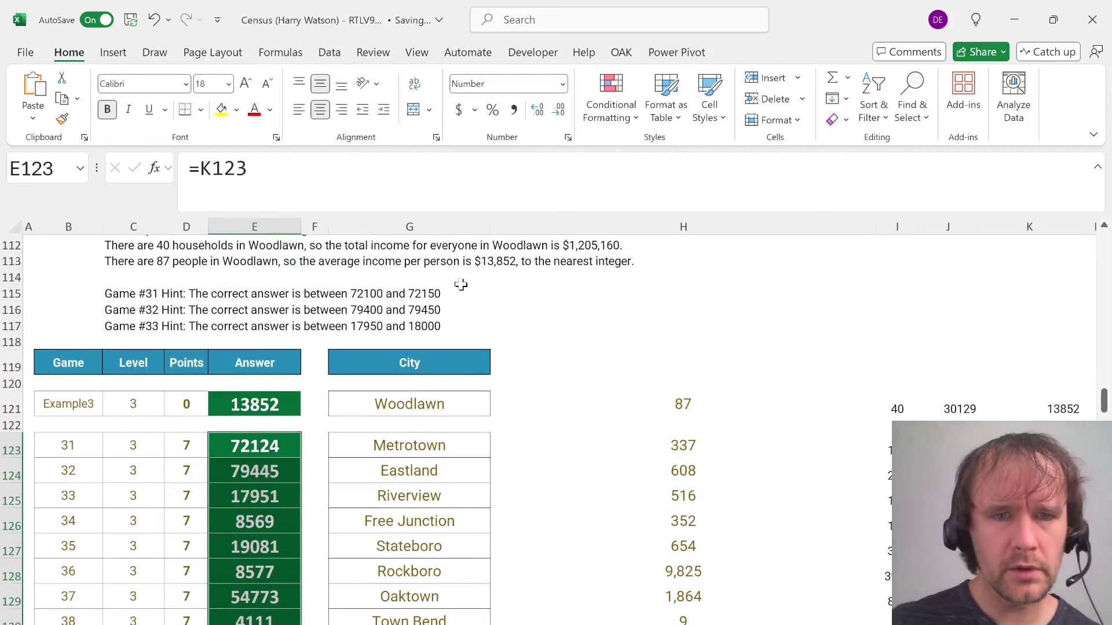
pyautogui.press('Down')
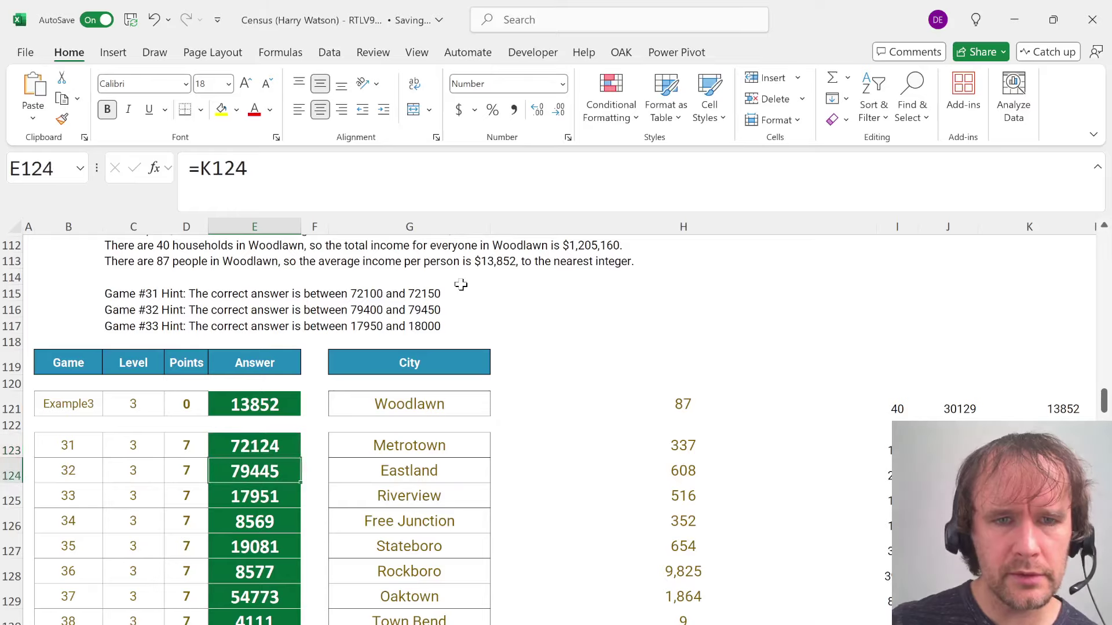
pyautogui.press('Down')
pyautogui.press('Up')
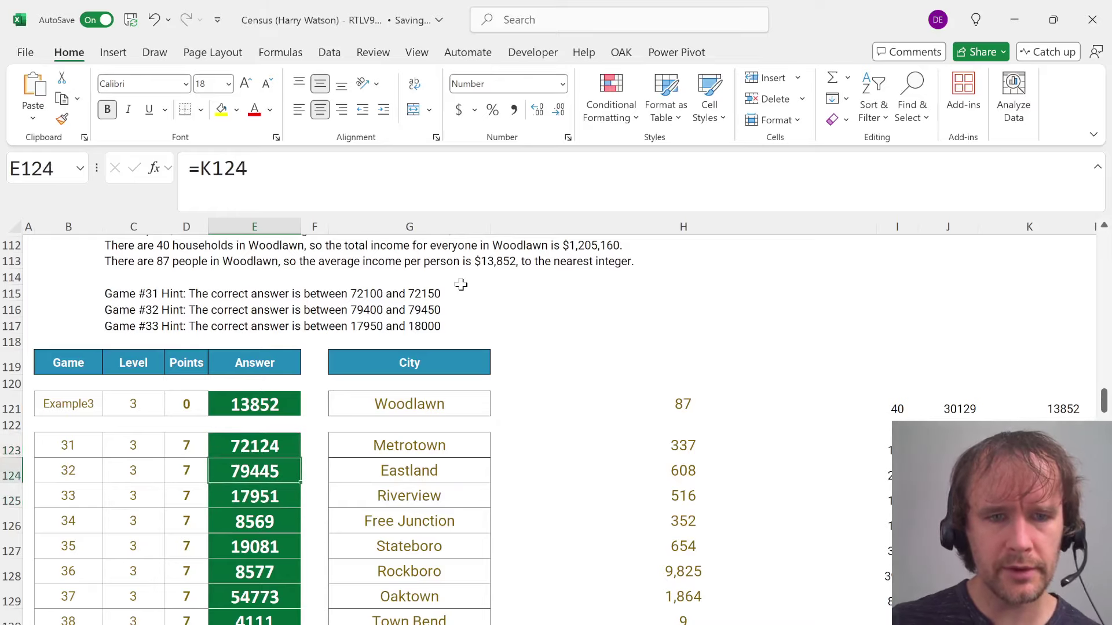
# Copy the Level 3 code from cell E144 into the Level 3 answer in FlexiQuiz
pyautogui.hotkey('ctrl', 'Down')
pyautogui.hotkey('ctrl', 'Down')
pyautogui.hotkey('alt', 'Tab')
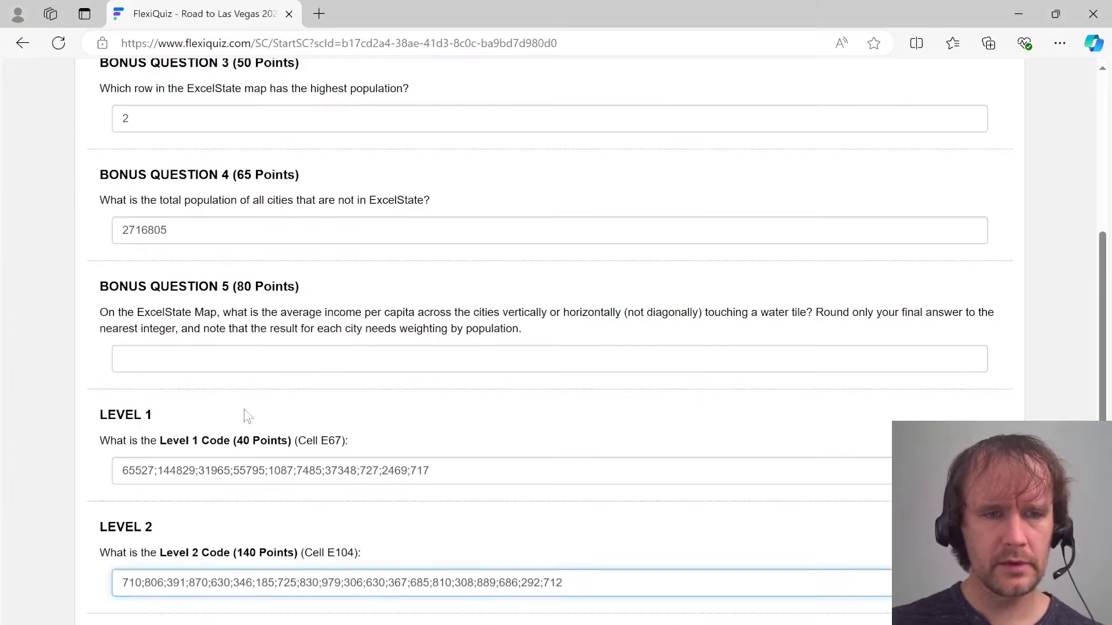
pyautogui.scroll(-3, 249, 417)
pyautogui.press('Tab')
pyautogui.hotkey('ctrl', 'v')
# Back in Excel, read the Level 4 task and add a PersInc column to the cities table in I2
pyautogui.hotkey('alt', 'Tab')
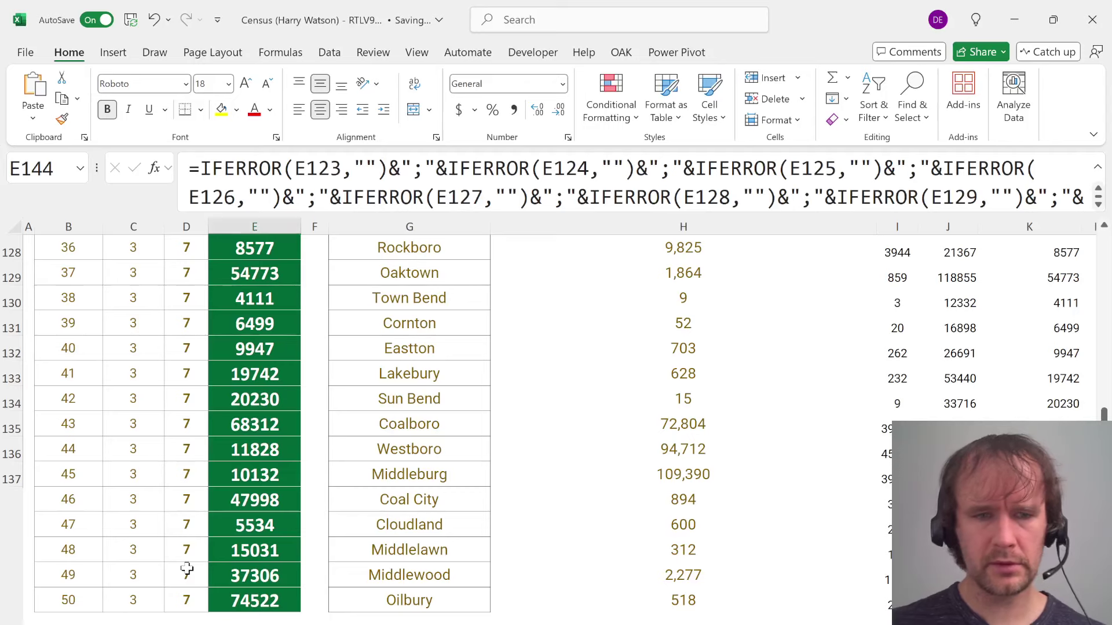
pyautogui.scroll(-4, 187, 569)
pyautogui.scroll(-2, 186, 569)
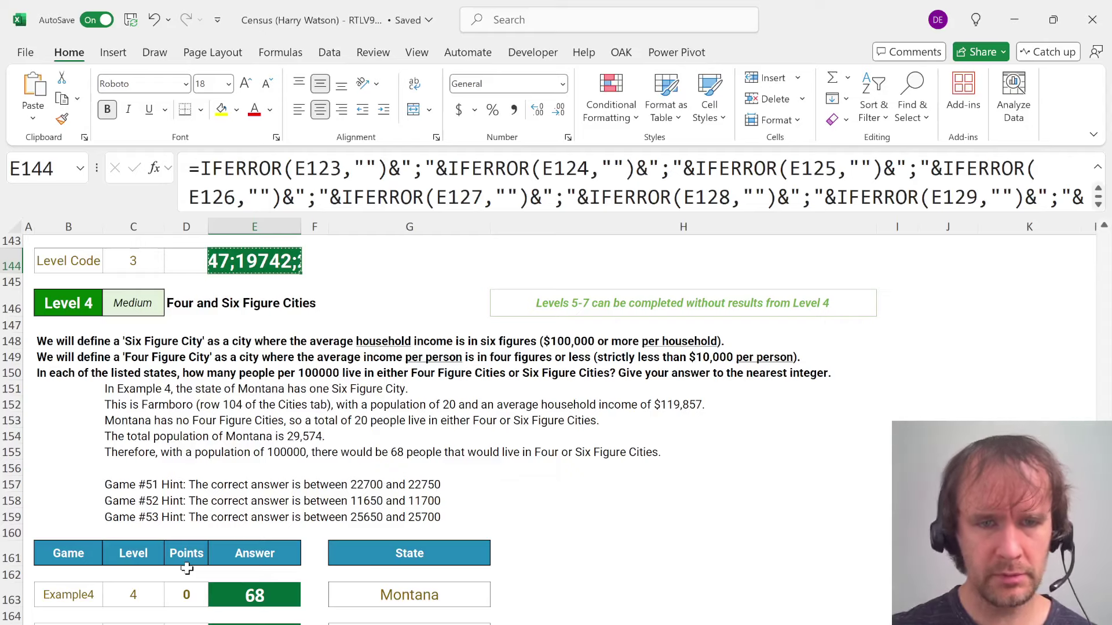
pyautogui.hotkey('ctrl', 'pagedown')
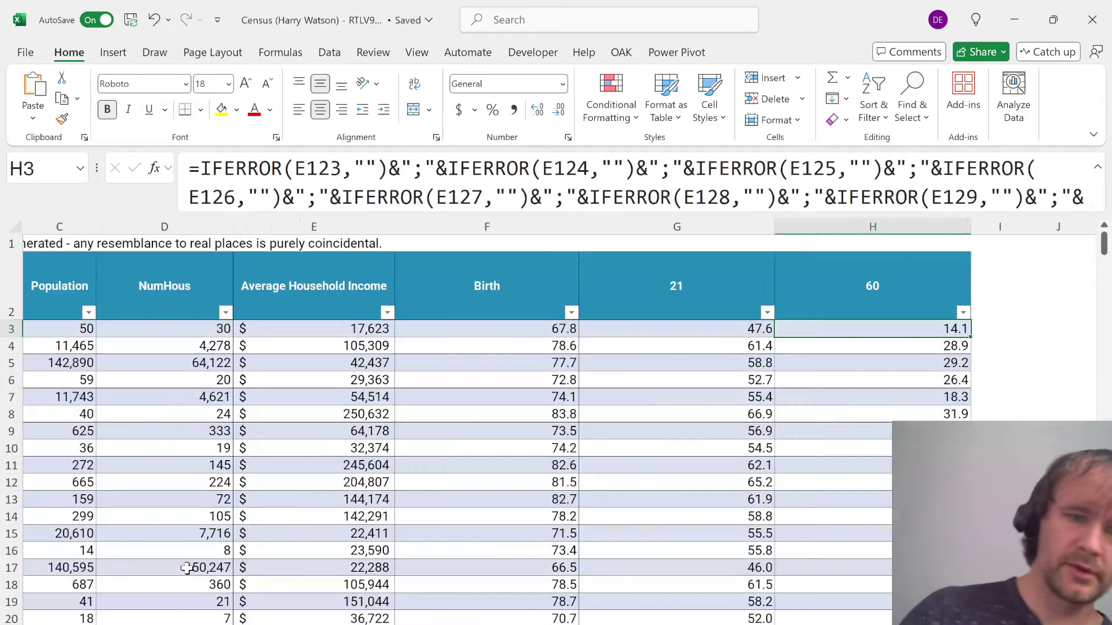
pyautogui.press('Up')
pyautogui.press('Right')
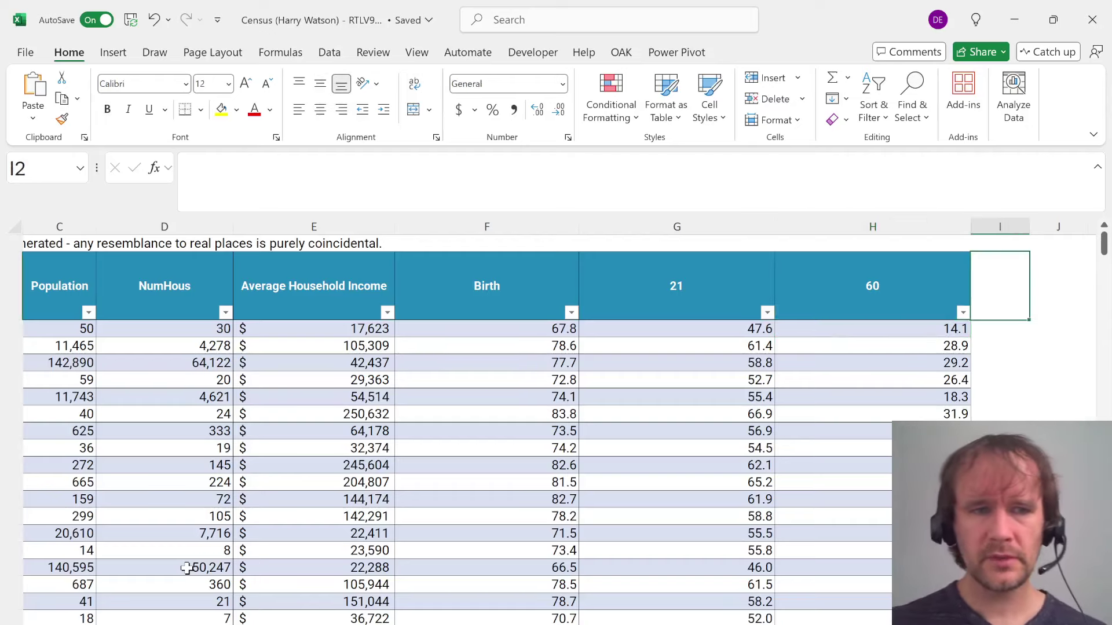
pyautogui.write('Avg')
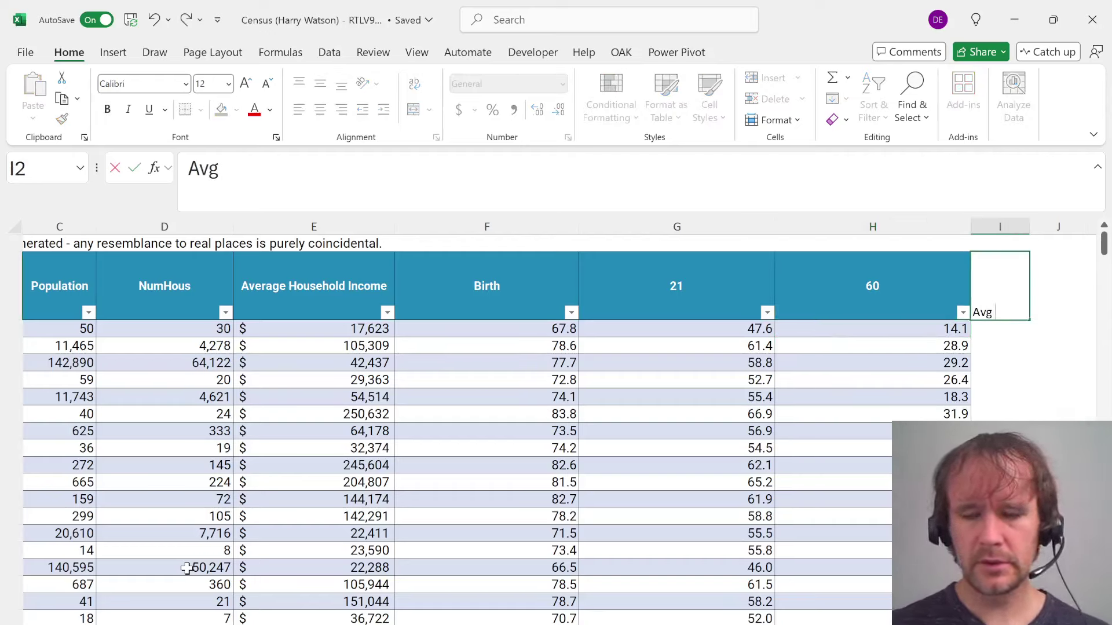
pyautogui.press('BackSpace')
pyautogui.press('BackSpace')
pyautogui.press('BackSpace')
pyautogui.write('PersInc')
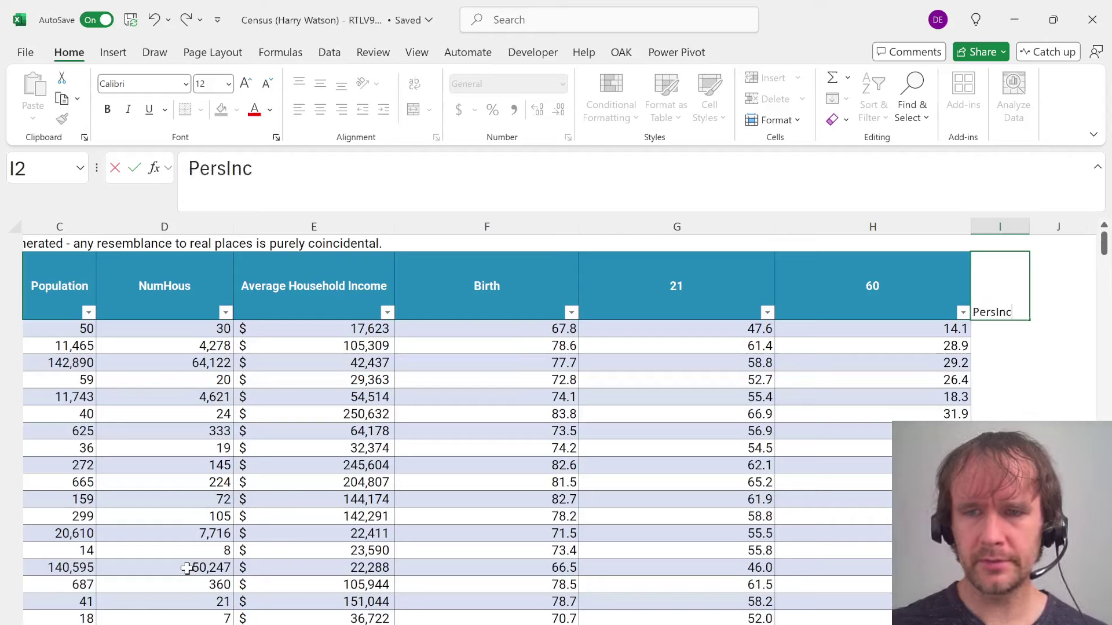
pyautogui.press('Return')
# Start the PersInc formula in I3 with a reference to the row's Average Household Income
pyautogui.write('=')
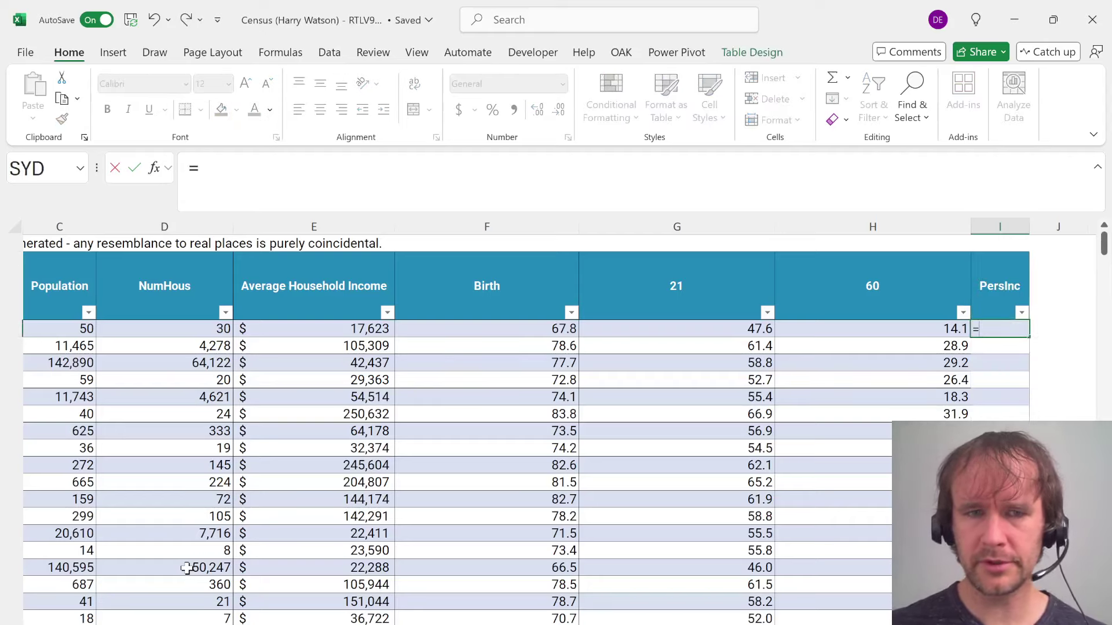
pyautogui.press('Left')
pyautogui.press('Left')
pyautogui.press('Left')
pyautogui.press('Left')
pyautogui.press('Left')
pyautogui.press('Right')
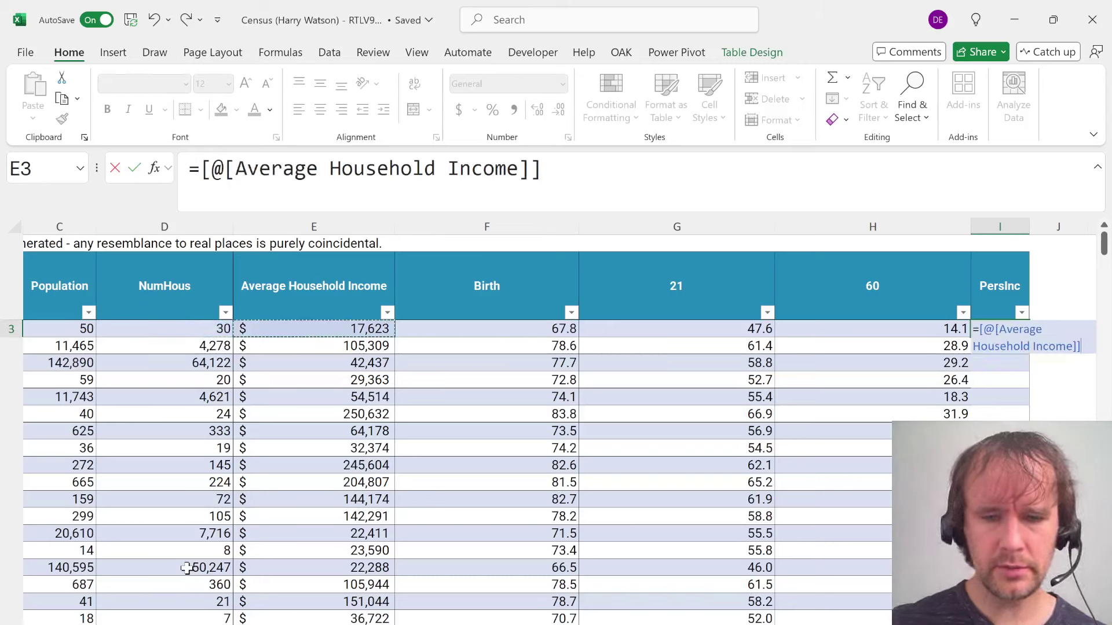
pyautogui.write('/')
pyautogui.press('Left')
pyautogui.press('Left')
pyautogui.press('Left')
pyautogui.press('Left')
pyautogui.press('Left')
pyautogui.press('Left')
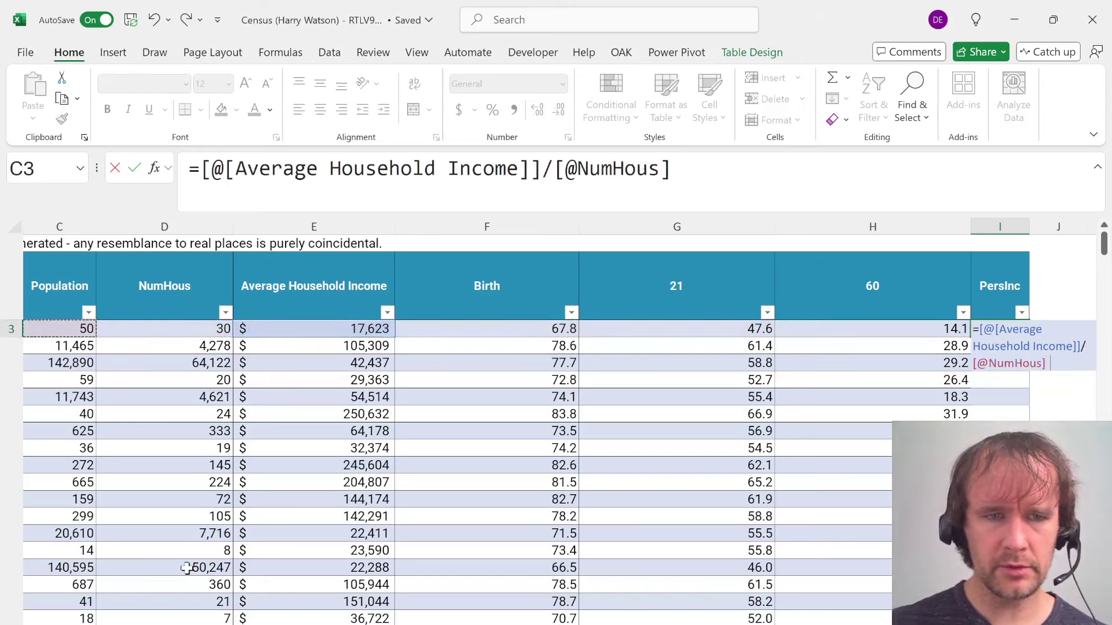
pyautogui.press('Right')
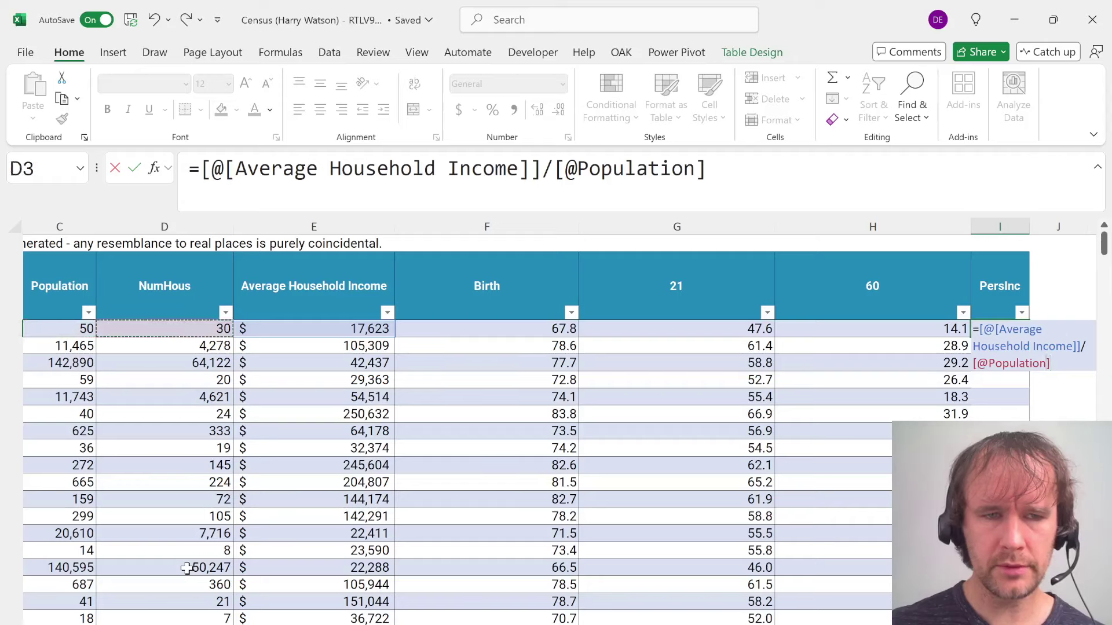
pyautogui.press('BackSpace')
pyautogui.press('BackSpace')
pyautogui.press('BackSpace')
pyautogui.press('BackSpace')
pyautogui.press('BackSpace')
pyautogui.press('BackSpace')
pyautogui.press('BackSpace')
pyautogui.press('BackSpace')
pyautogui.press('BackSpace')
pyautogui.press('BackSpace')
pyautogui.press('BackSpace')
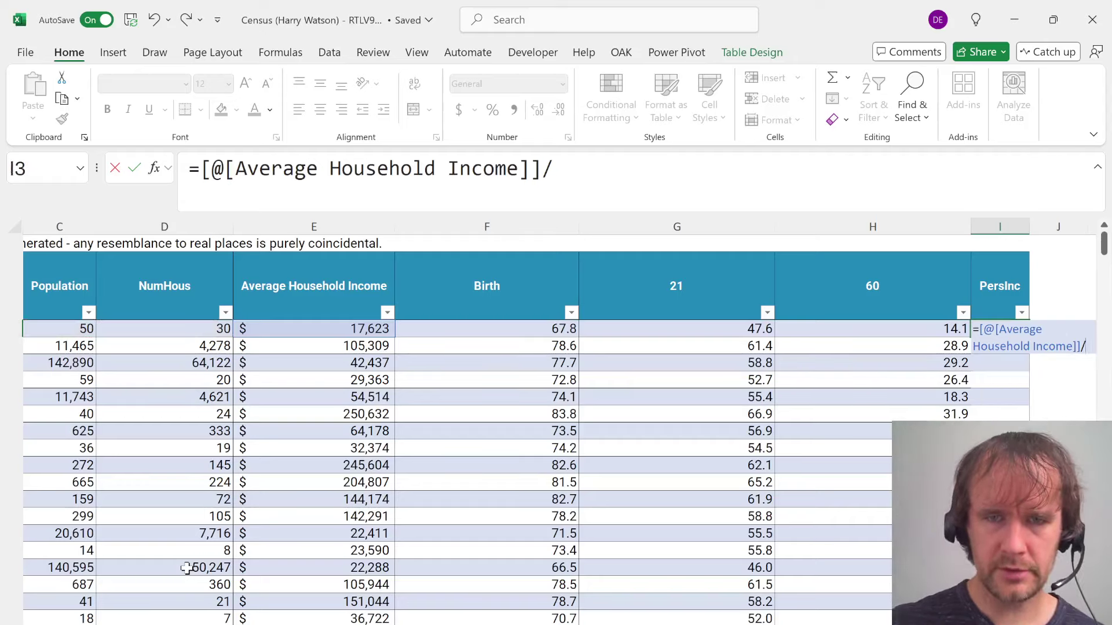
pyautogui.write('*')
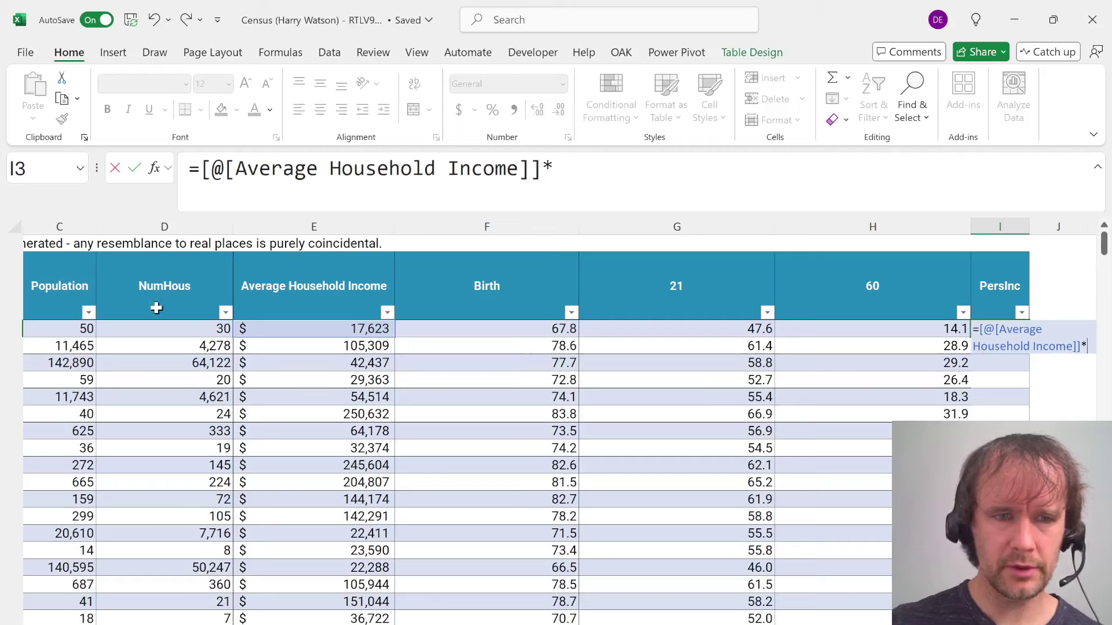
pyautogui.click(167, 334)
pyautogui.write('/')
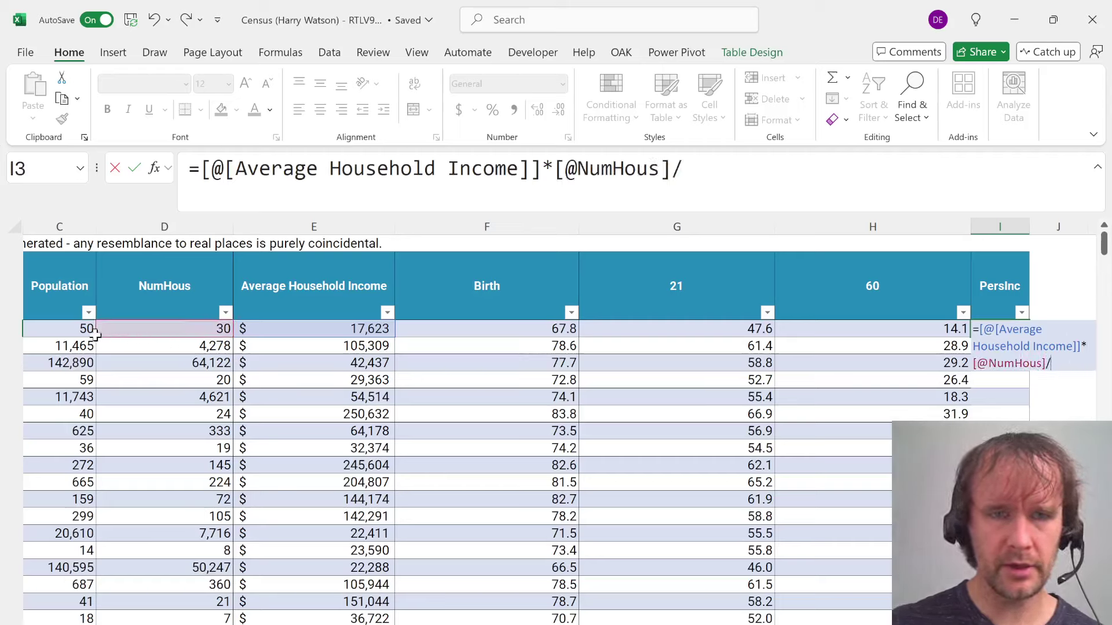
pyautogui.click(52, 329)
pyautogui.press('Return')
pyautogui.press('Up')
# Find the Level 3 city Oilbury in the cities table to compare its PersInc value with the Level 3 answer
pyautogui.hotkey('ctrl', 'pageup')
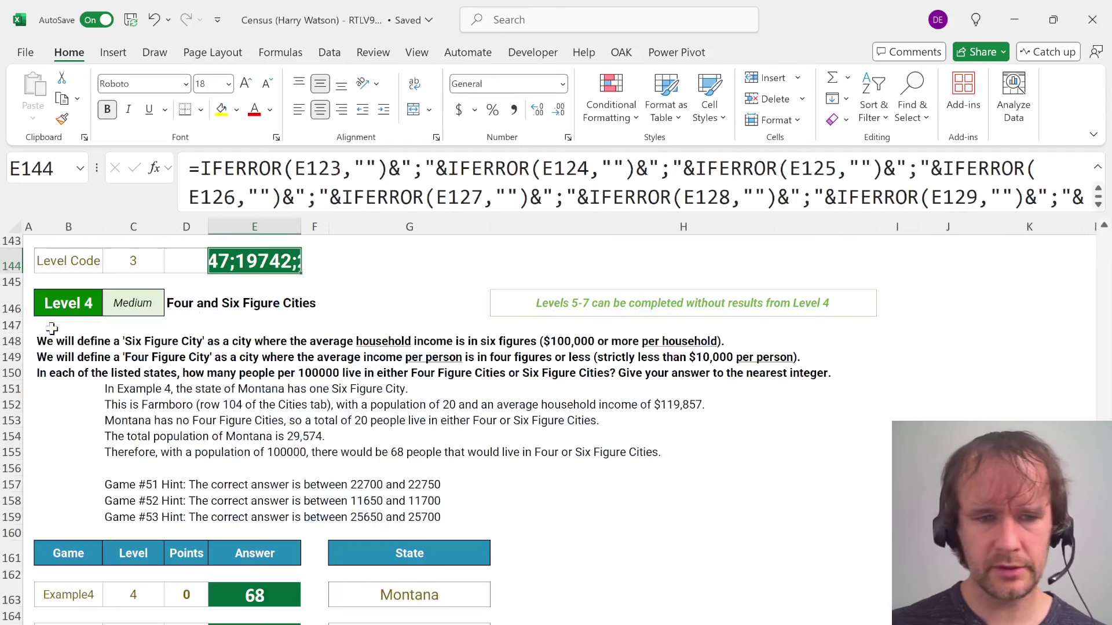
pyautogui.scroll(3, 228, 382)
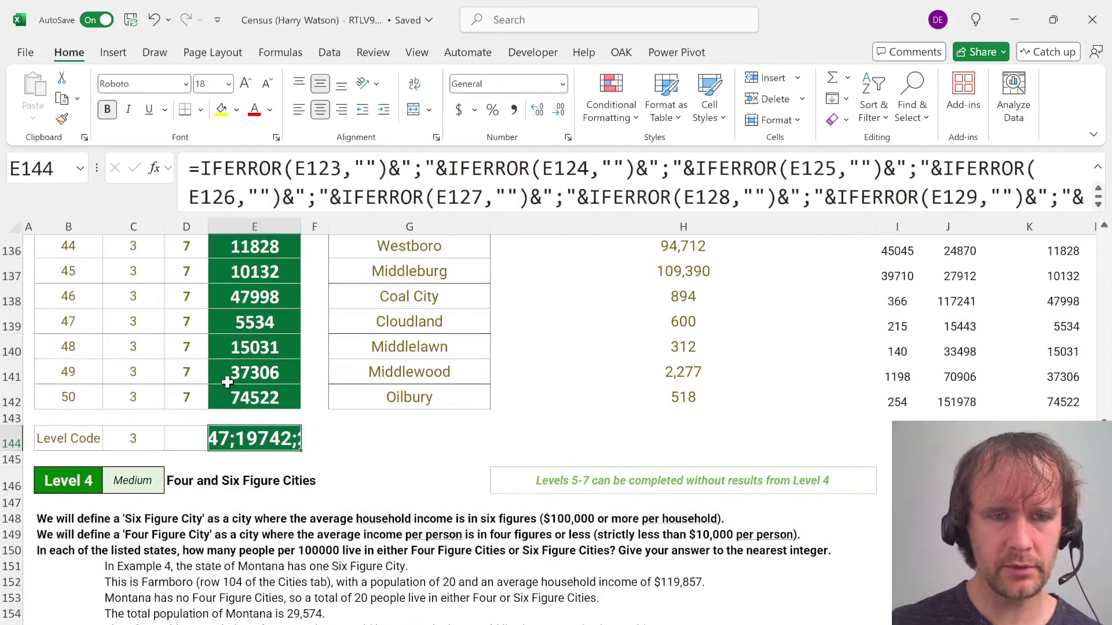
pyautogui.click(377, 393)
pyautogui.hotkey('ctrl', 'c')
pyautogui.hotkey('ctrl', 'pagedown')
pyautogui.hotkey('ctrl', 'f')
pyautogui.hotkey('ctrl', 'v')
pyautogui.press('Return')
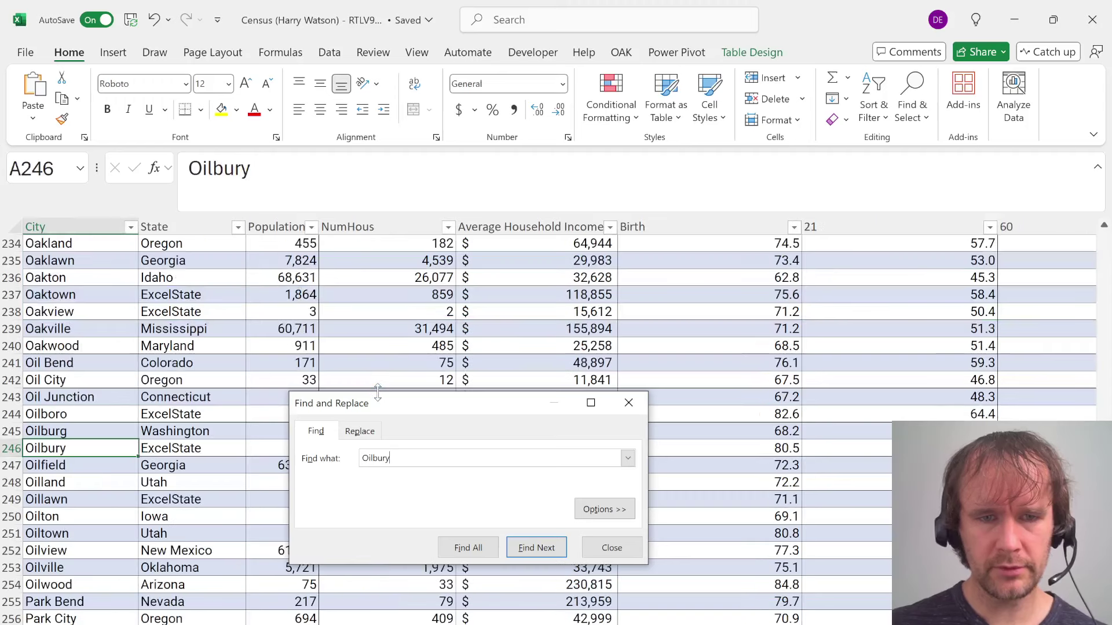
pyautogui.press('Escape')
pyautogui.hotkey('ctrl', 'Right')
# Recheck the Level 4 task and add a column headed "6 or 4 fig" to the cities table in J2
pyautogui.hotkey('ctrl', 'Up')
pyautogui.press('Right')
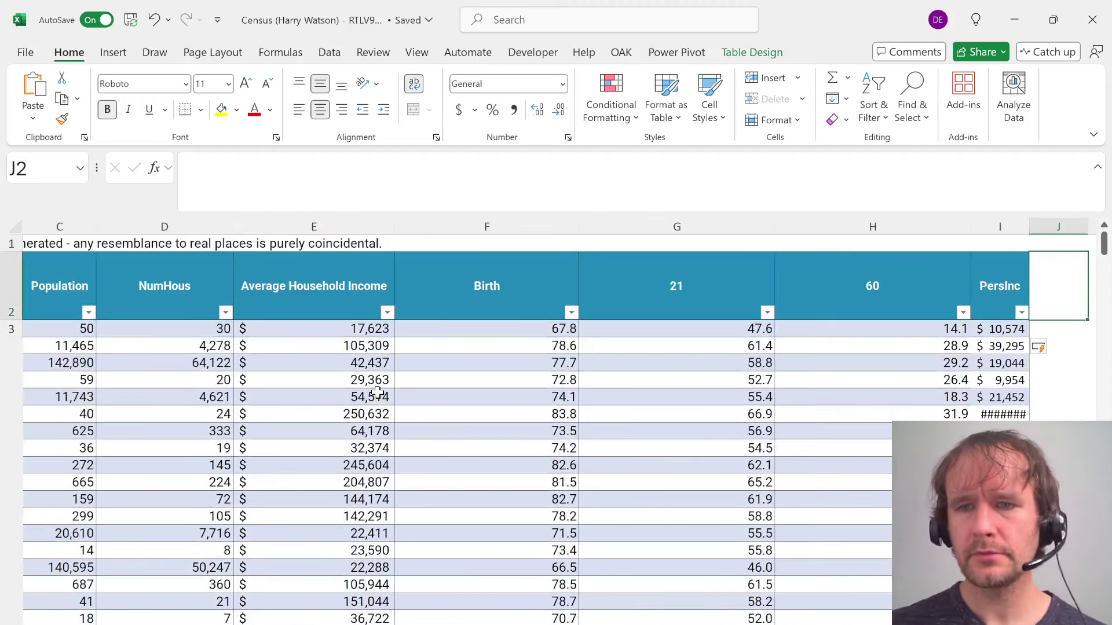
pyautogui.hotkey('ctrl', 'pageup')
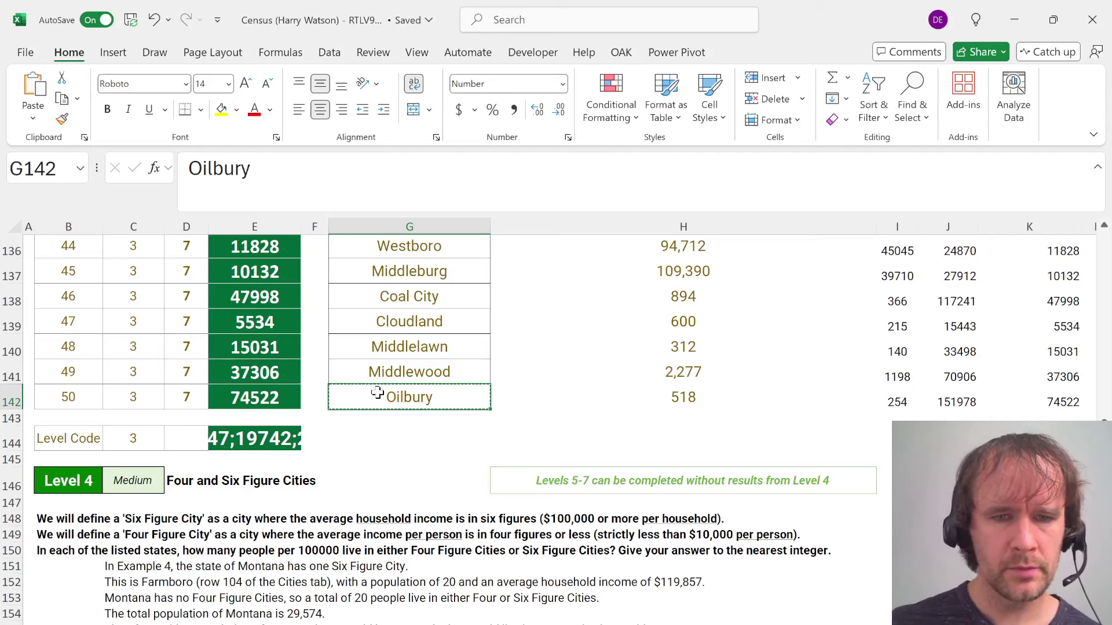
pyautogui.scroll(-1, 457, 489)
pyautogui.hotkey('ctrl', 'pagedown')
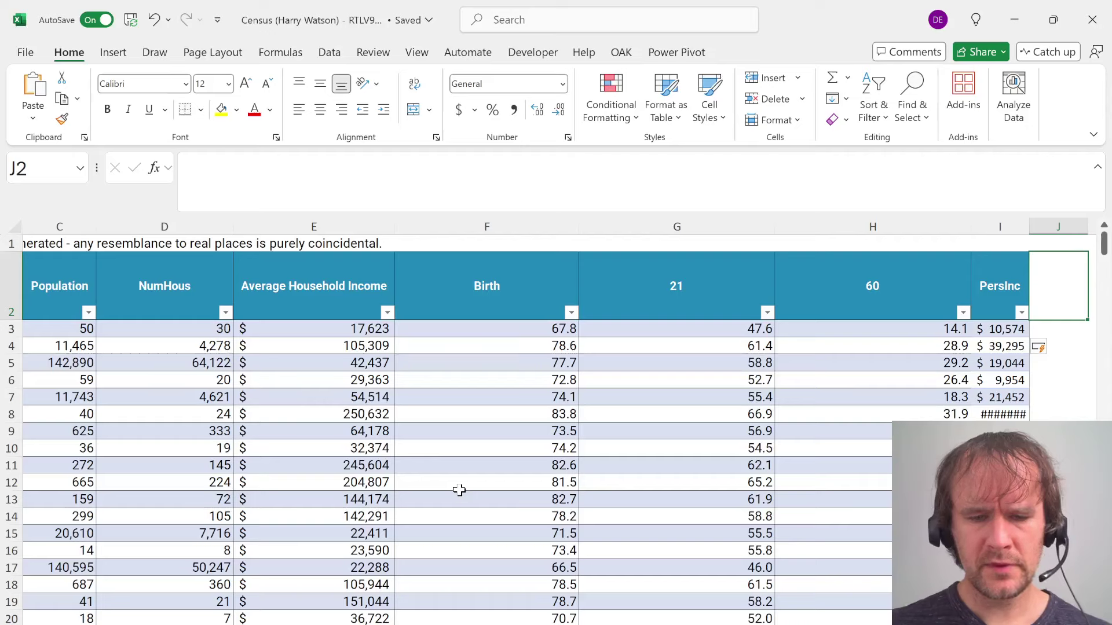
pyautogui.write('6 or 4 fig')
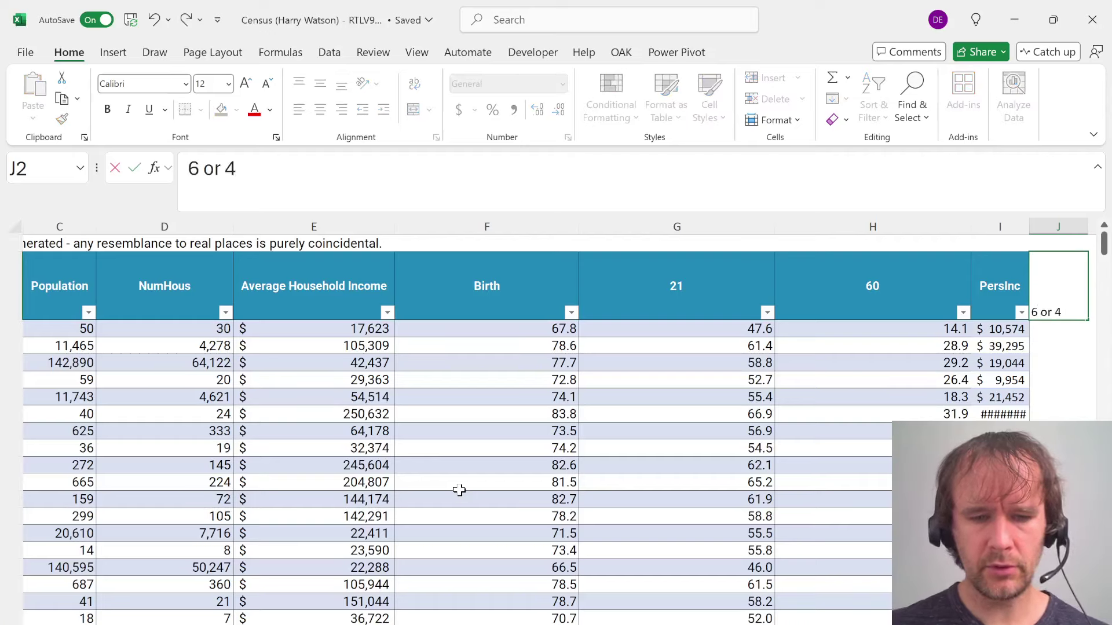
pyautogui.press('Return')
# Enter an OR formula in J3 testing whether Average Household Income is >100000 or PersInc is <10000
pyautogui.write('=or')
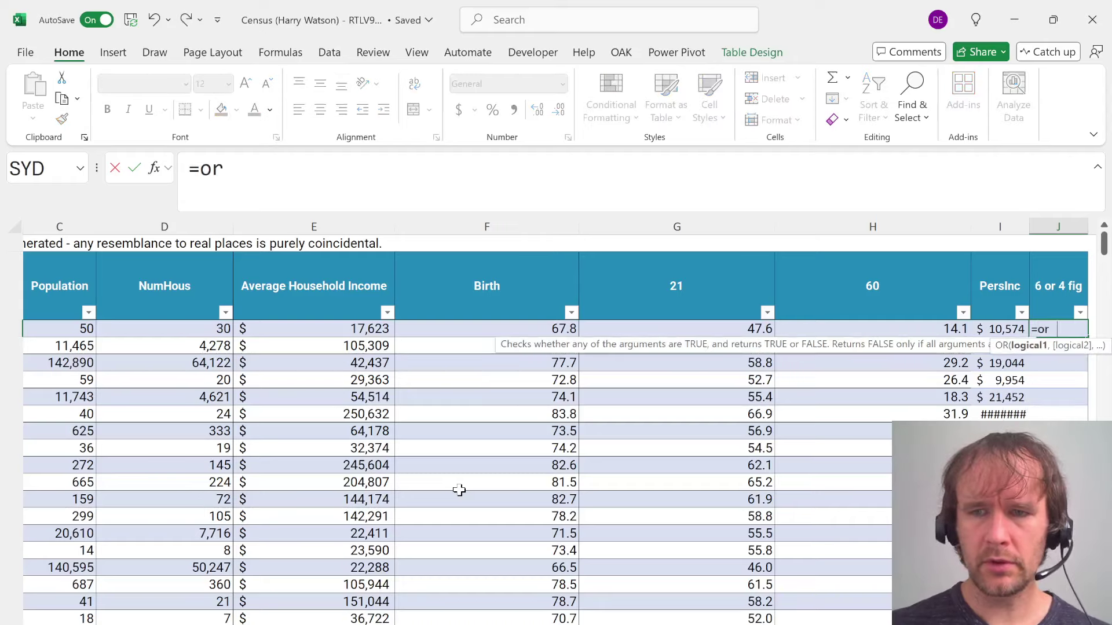
pyautogui.press('Tab')
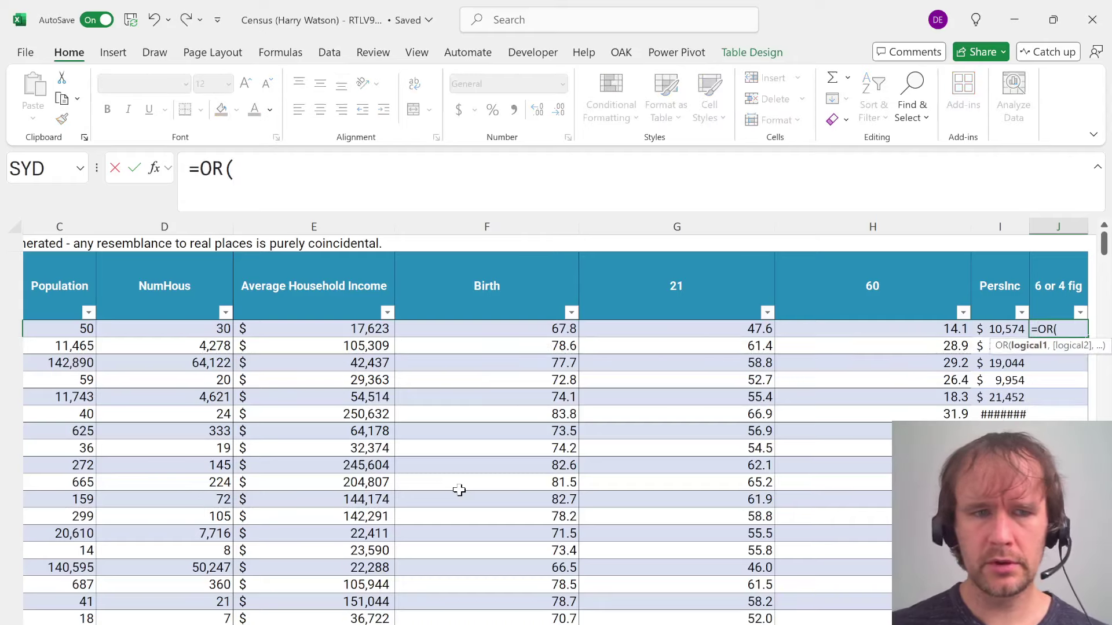
pyautogui.click(328, 335)
pyautogui.write('>1')
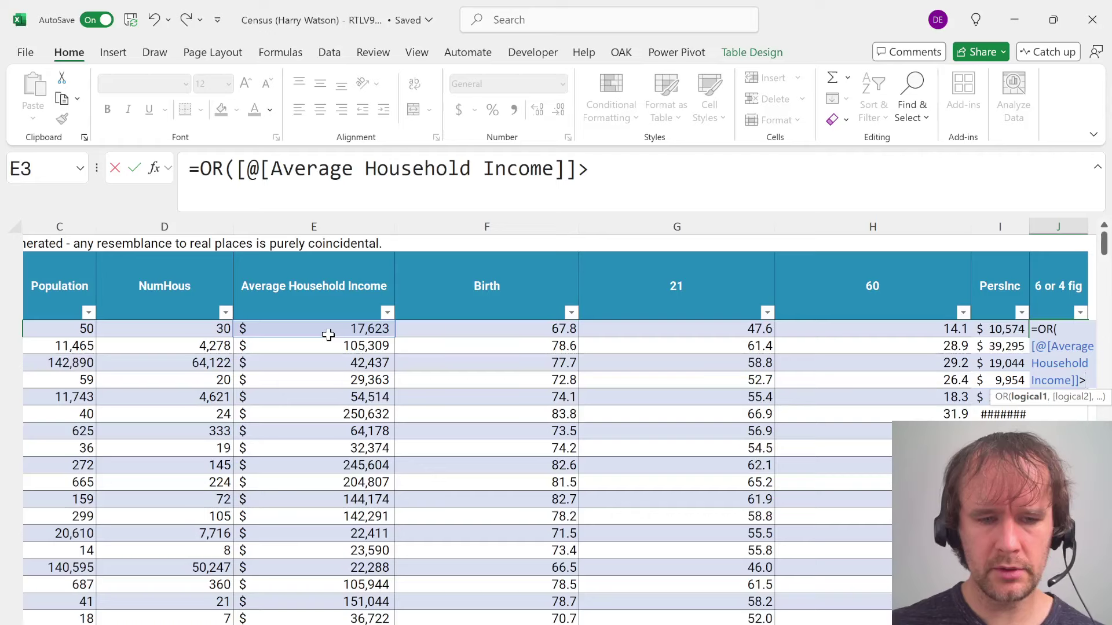
pyautogui.write('00')
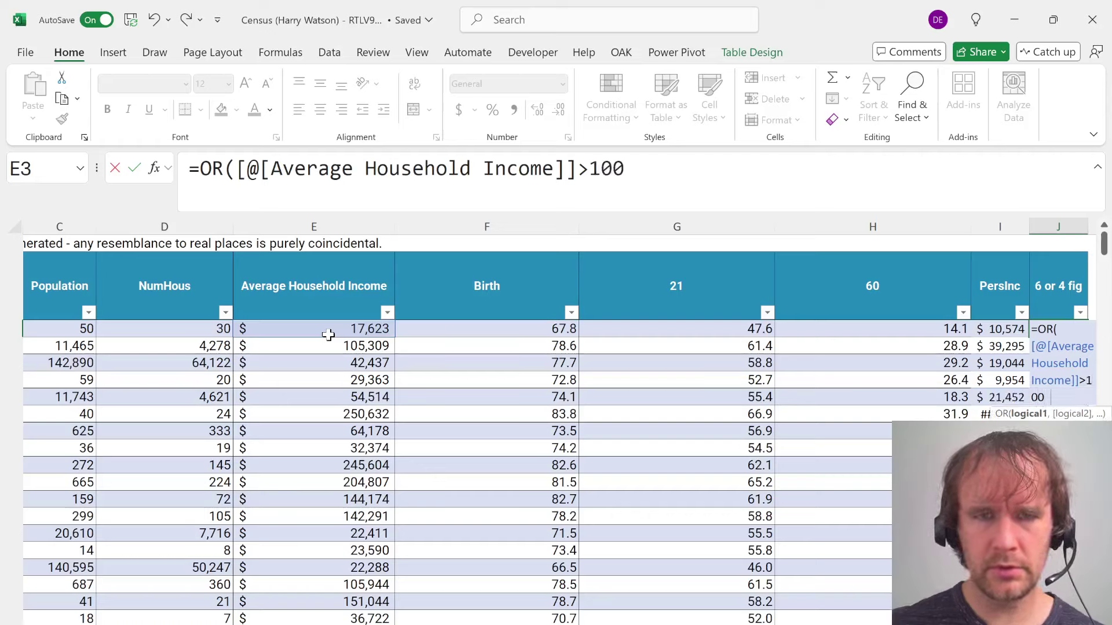
pyautogui.write('0000')
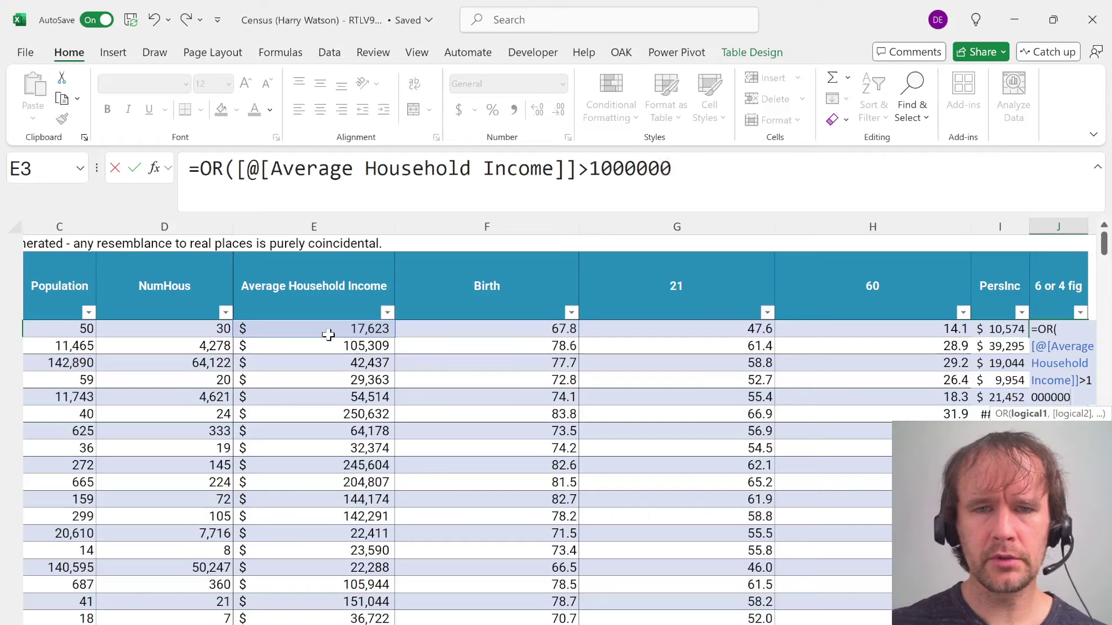
pyautogui.press('BackSpace')
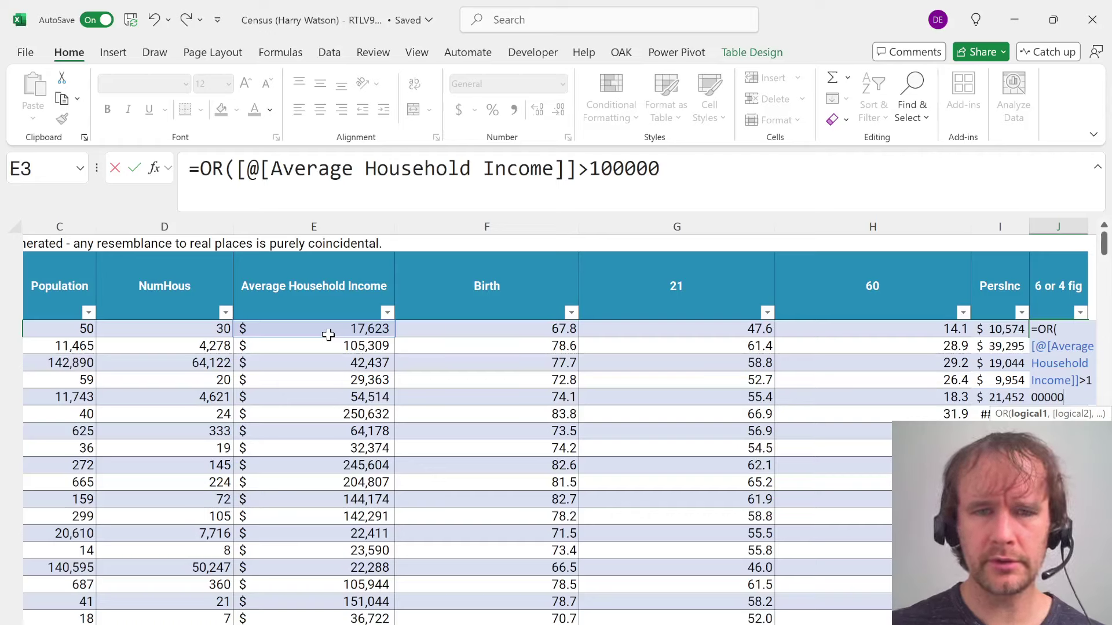
pyautogui.click(995, 328)
pyautogui.write('<10000)')
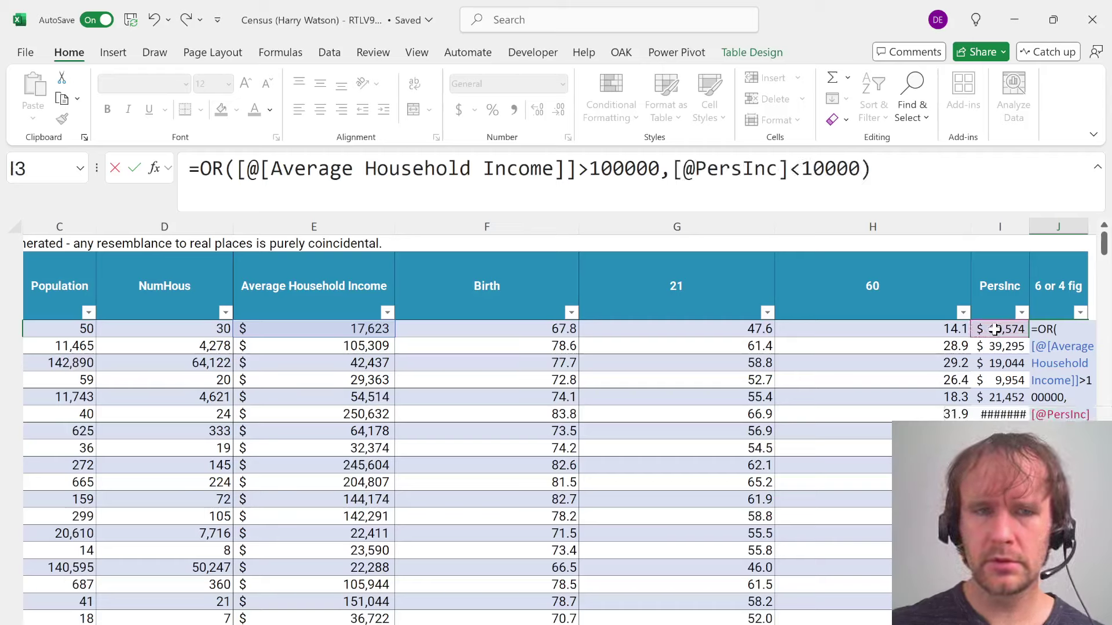
pyautogui.press('Return')
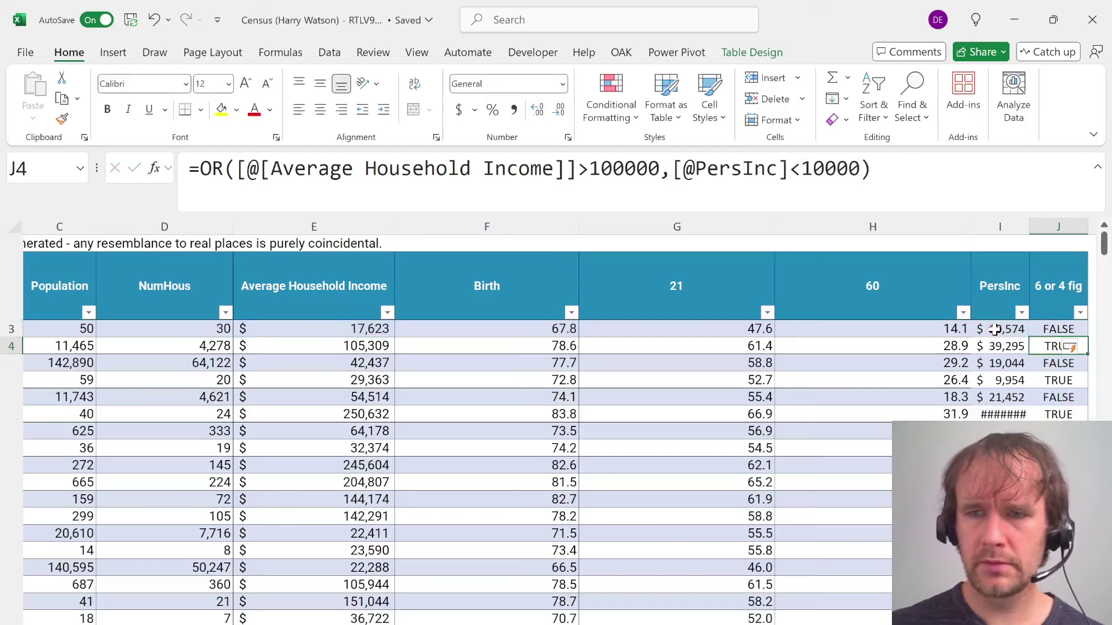
pyautogui.press('Up')
pyautogui.press('Right')
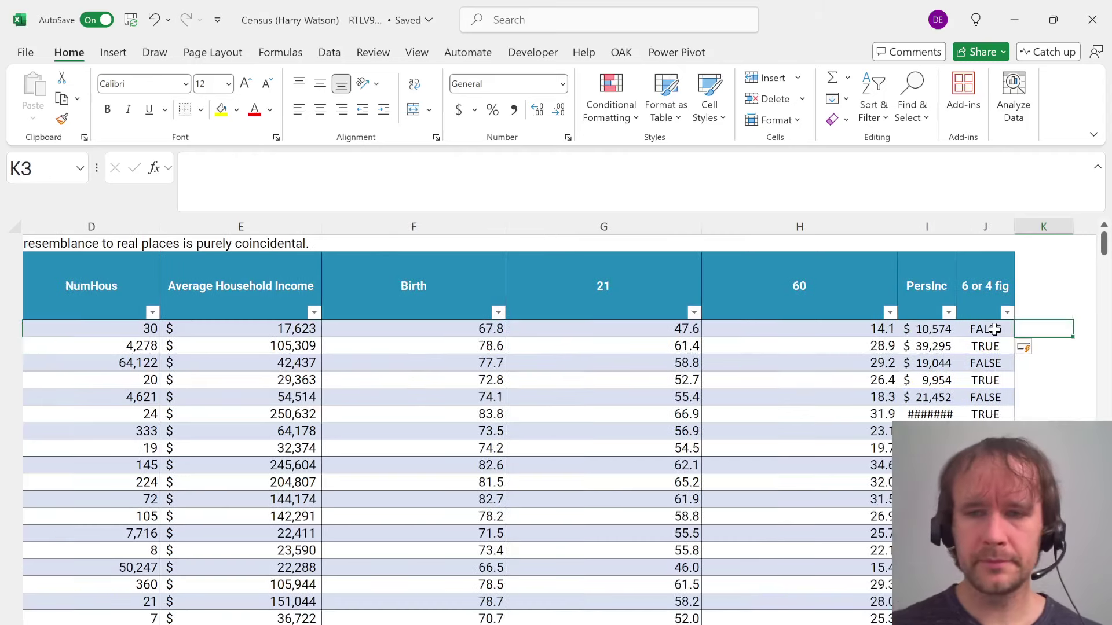
# Recheck the Level 4 Montana example and filter the cities table's State column to Montana only
pyautogui.hotkey('ctrl', 'pageup')
pyautogui.scroll(-1, 728, 568)
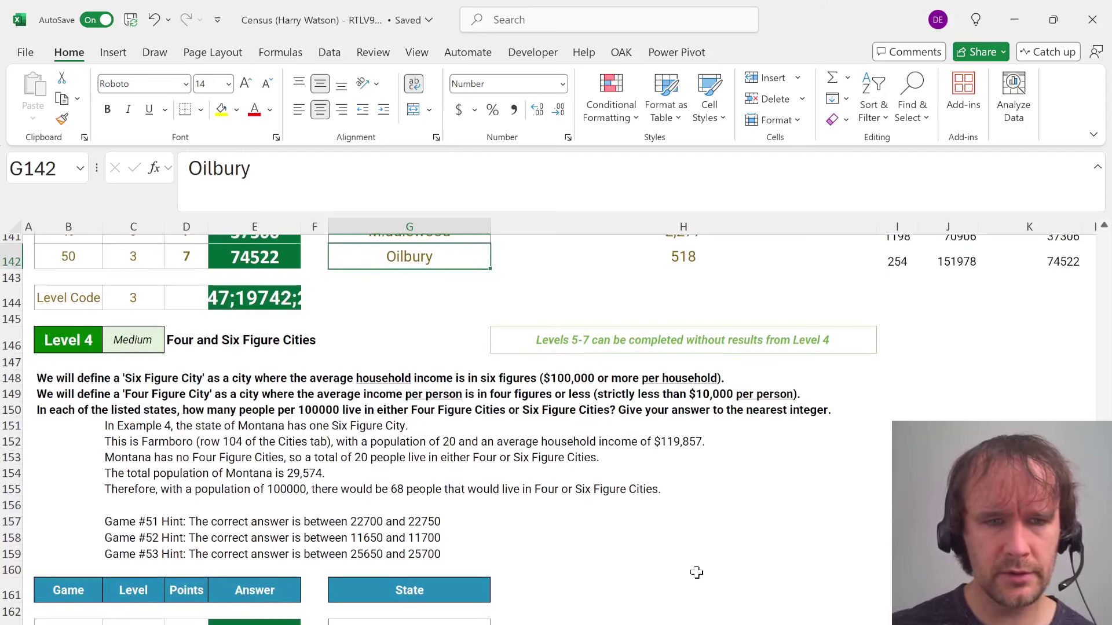
pyautogui.hotkey('ctrl', 'pagedown')
pyautogui.press('Left')
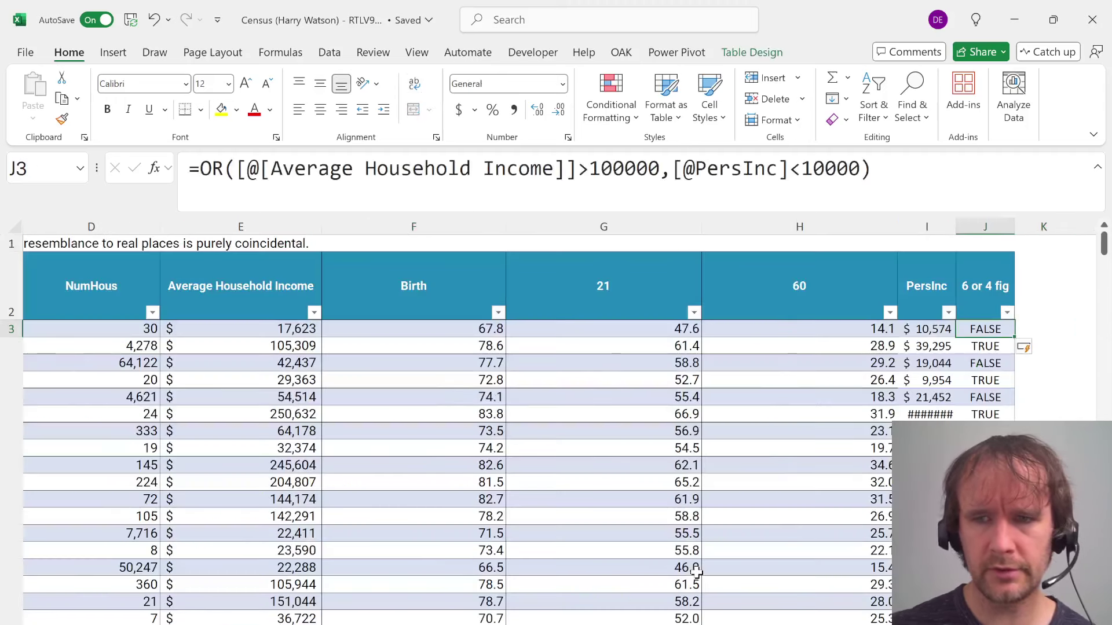
pyautogui.hotkey('ctrl', 'Left')
pyautogui.press('Up')
pyautogui.press('Right')
pyautogui.hotkey('alt', 'Down')
pyautogui.press('Down')
pyautogui.press('Down')
pyautogui.press('Down')
pyautogui.press('Down')
pyautogui.press('Down')
pyautogui.press('Down')
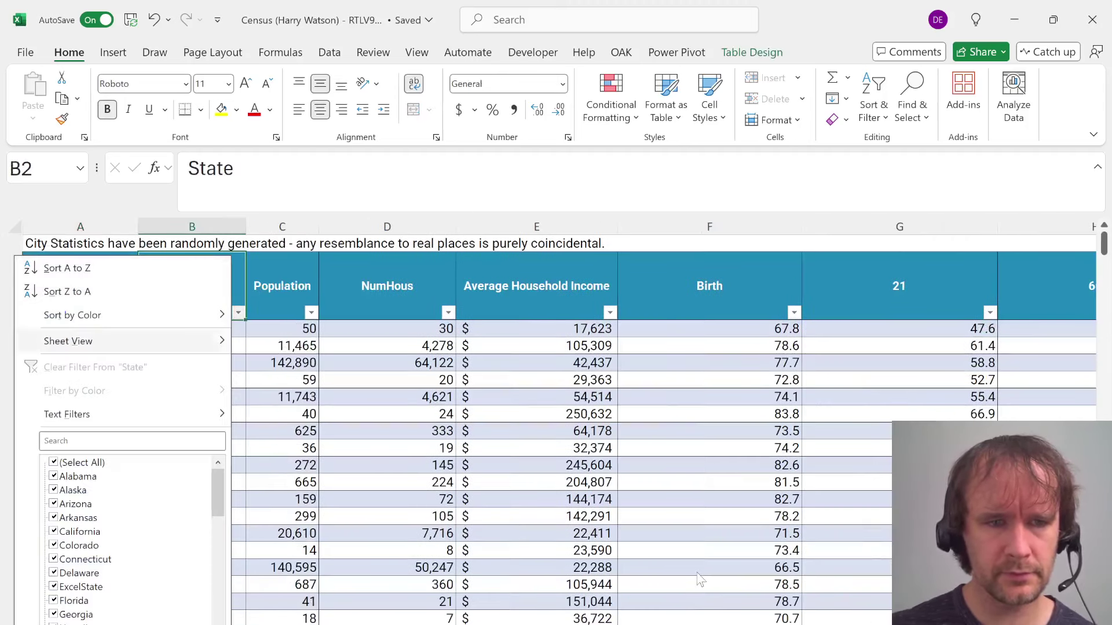
pyautogui.press('space')
pyautogui.press('pagedown')
pyautogui.press('pagedown')
pyautogui.press('space')
pyautogui.press('Return')
# Check the "6 or 4 fig" flags of the Montana cities, especially row 104, against the worked example
pyautogui.hotkey('ctrl', 'Right')
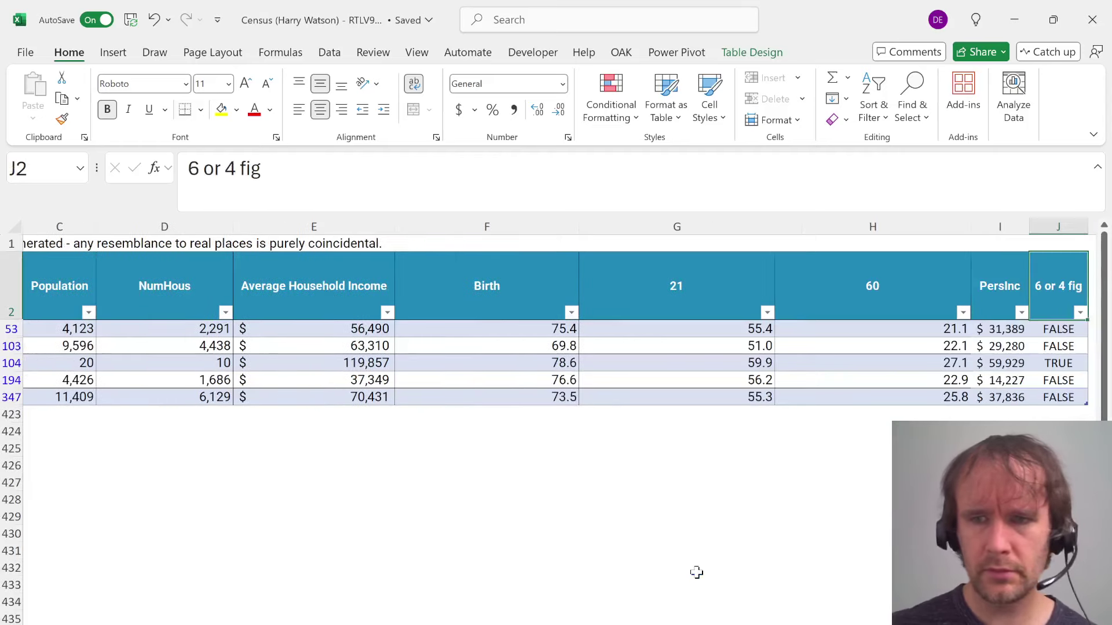
pyautogui.press('Down')
pyautogui.press('Down')
pyautogui.press('Down')
pyautogui.hotkey('ctrl', 'shift', 'Left')
pyautogui.press('Up')
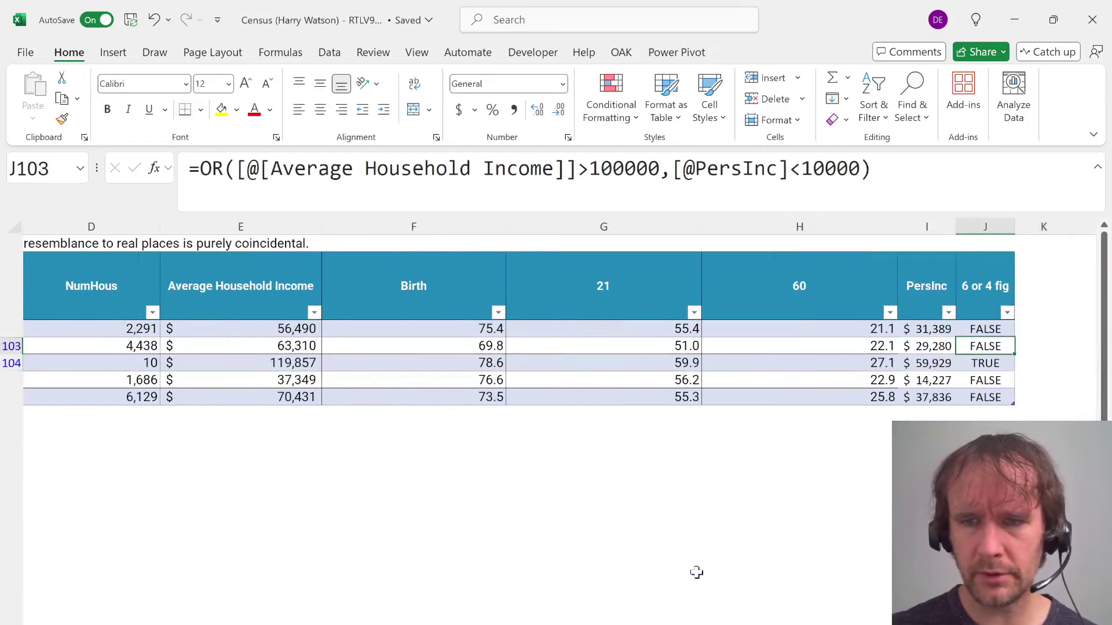
pyautogui.press('Down')
# Beside Montana in the Level 4 block (H163), start a SUMIFS of t[Population] where t[State] matches G163
pyautogui.hotkey('ctrl', 'pageup')
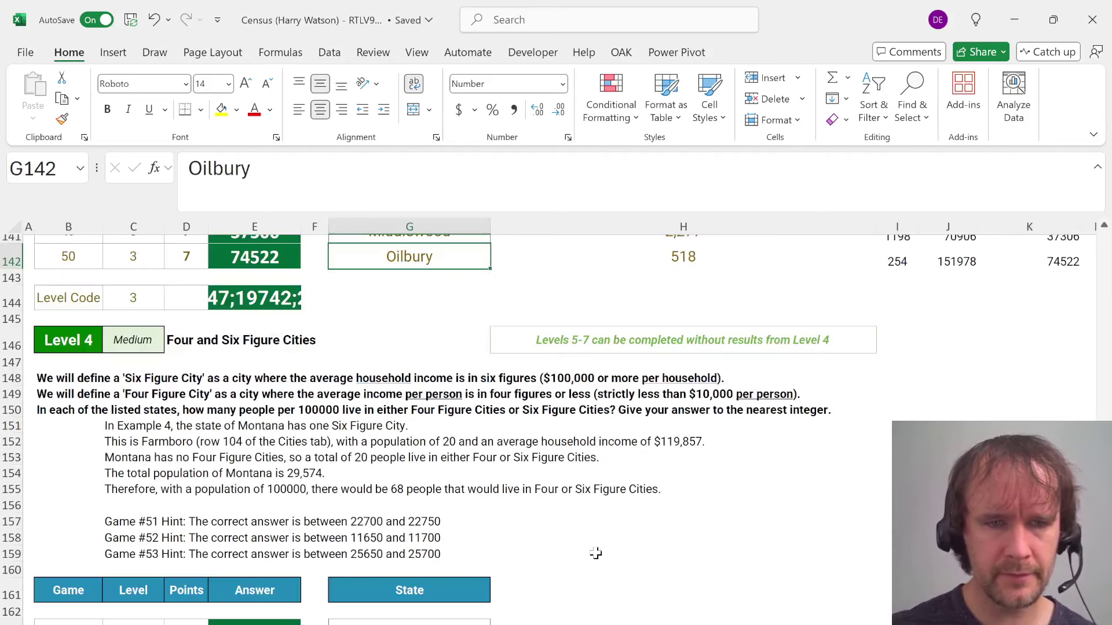
pyautogui.scroll(-1, 595, 553)
pyautogui.click(531, 542)
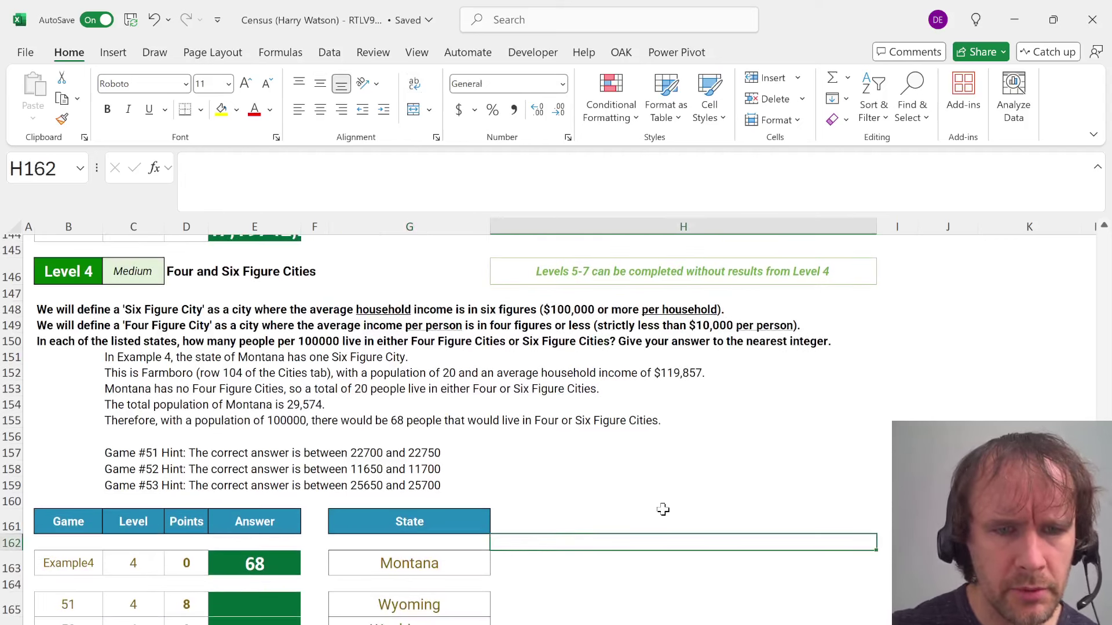
pyautogui.press('Down')
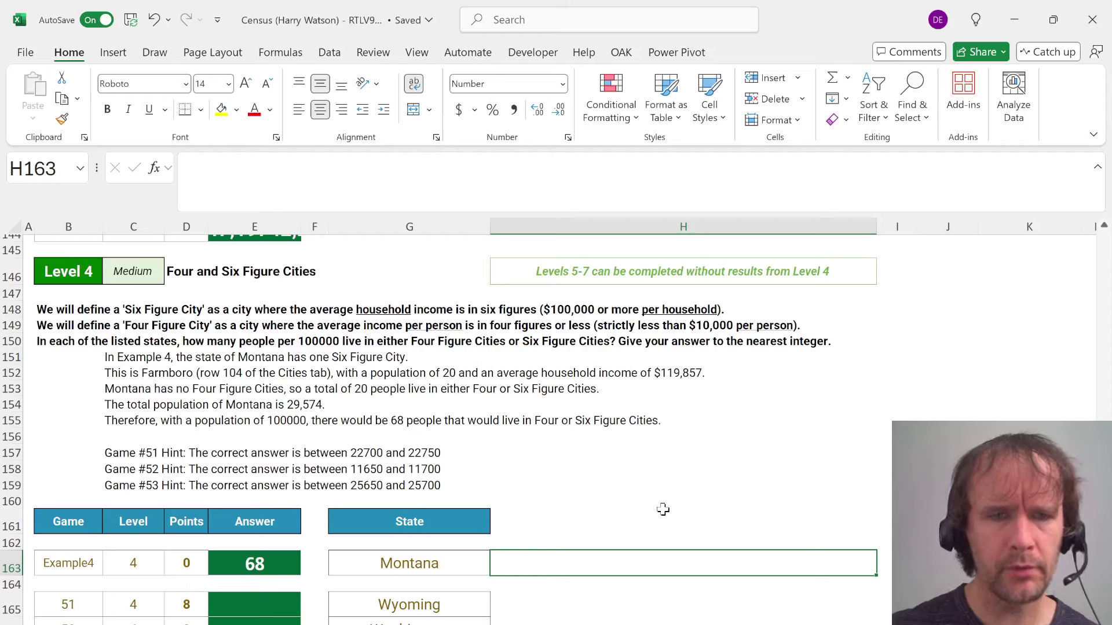
pyautogui.write('=sumifs')
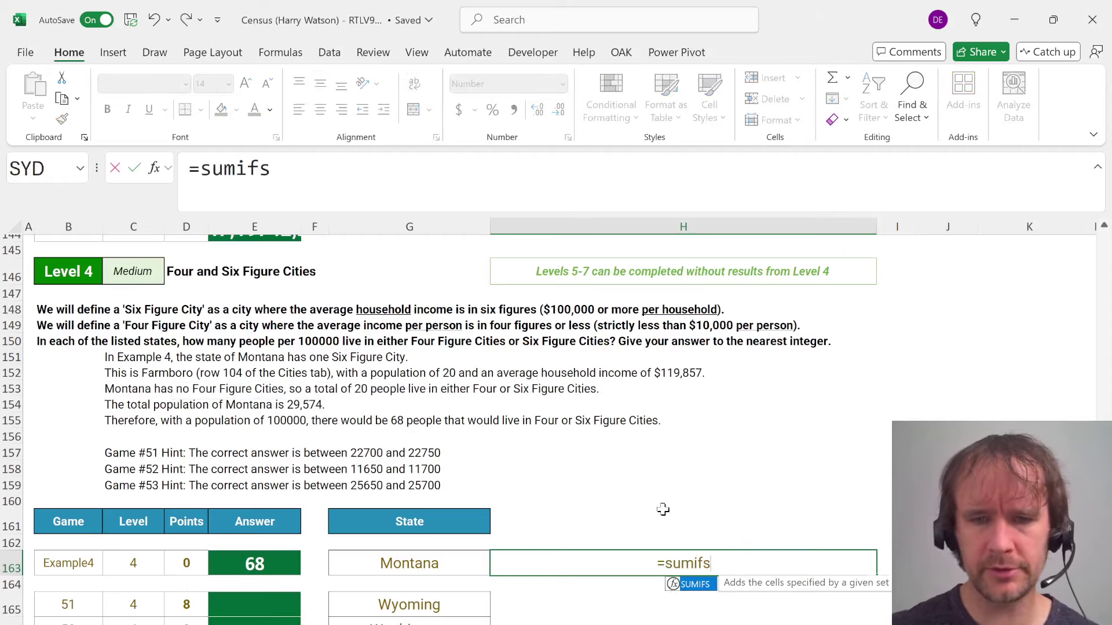
pyautogui.press('Tab')
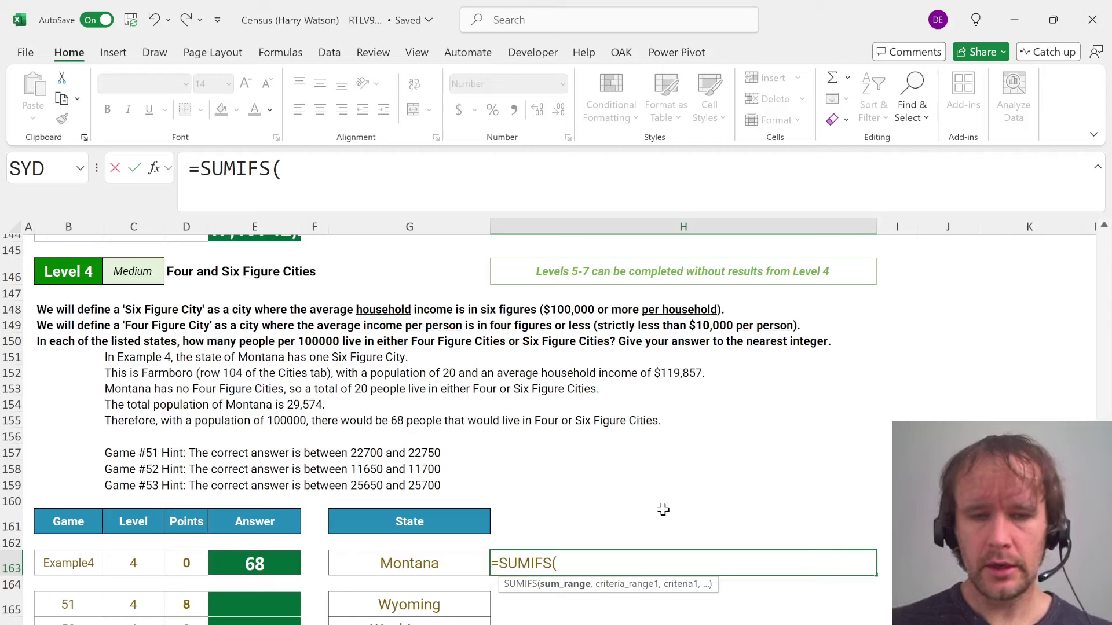
pyautogui.write('t[po')
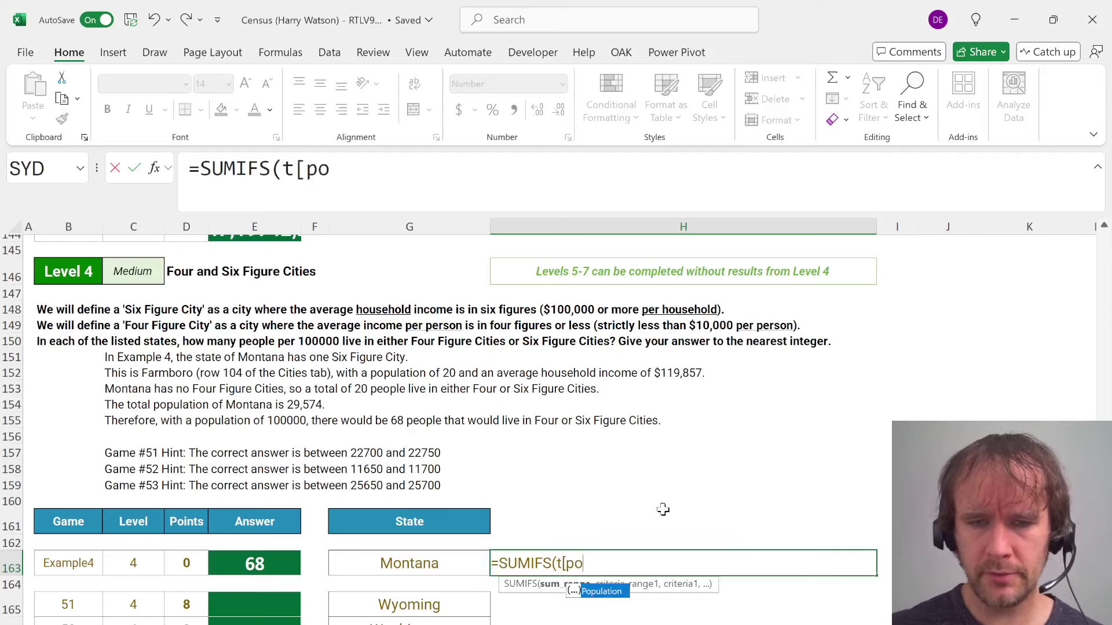
pyautogui.press('Tab')
pyautogui.write('],t[s')
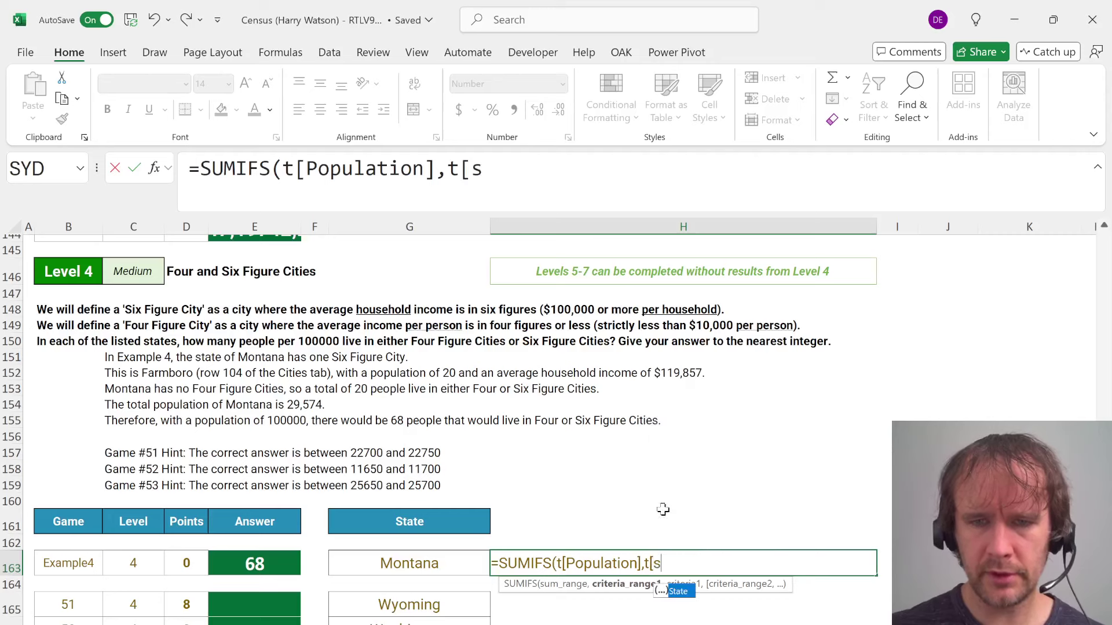
pyautogui.press('Tab')
pyautogui.write('],')
pyautogui.press('Left')
# Add the criterion t[6 or 4 fig] equal to true and close the SUMIFS
pyautogui.write(',t[')
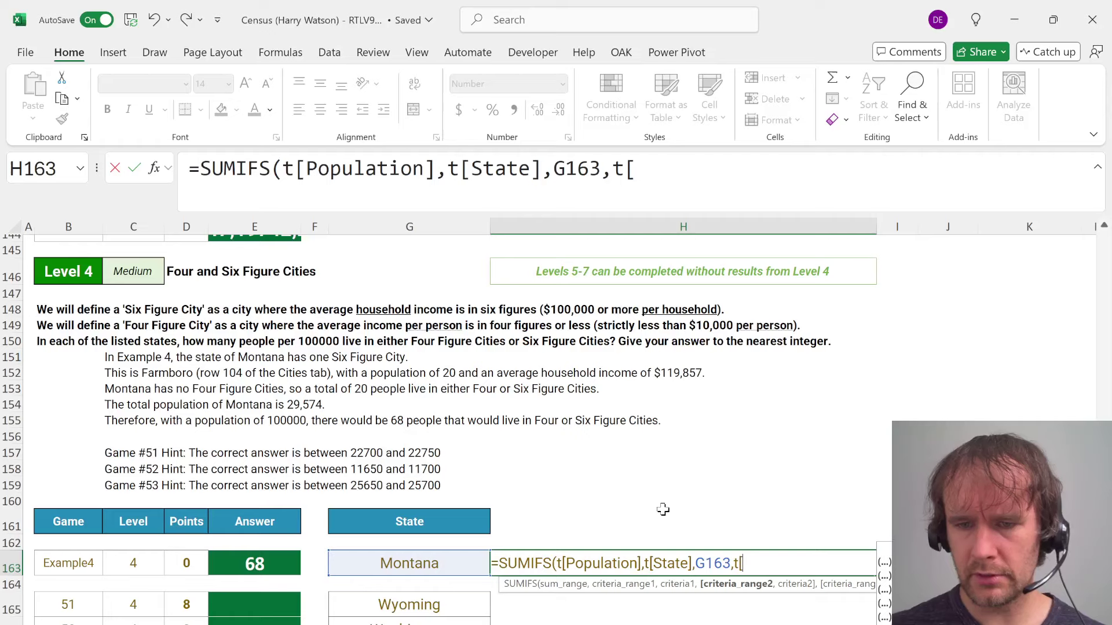
pyautogui.write('6')
pyautogui.press('Tab')
pyautogui.write('],true)')
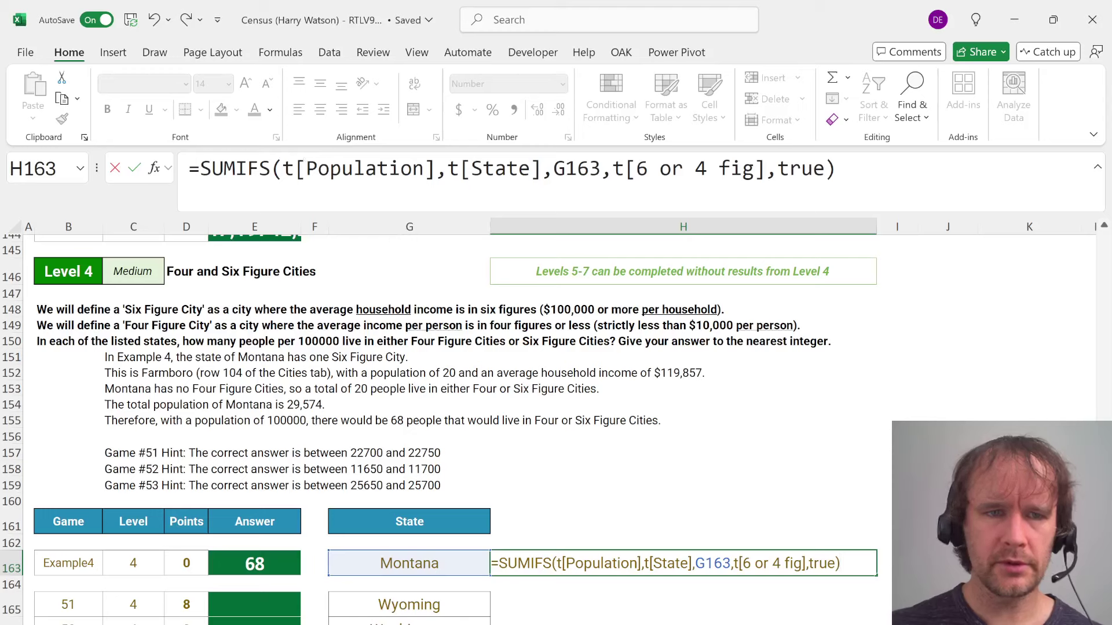
# Divide the SUMIFS by a copy of itself and remove the t[6 or 4 fig] criterion from the divisor
pyautogui.click(201, 168)
pyautogui.hotkey('shift', 'End')
pyautogui.hotkey('ctrl', 'c')
pyautogui.press('End')
pyautogui.write('/')
pyautogui.hotkey('ctrl', 'v')
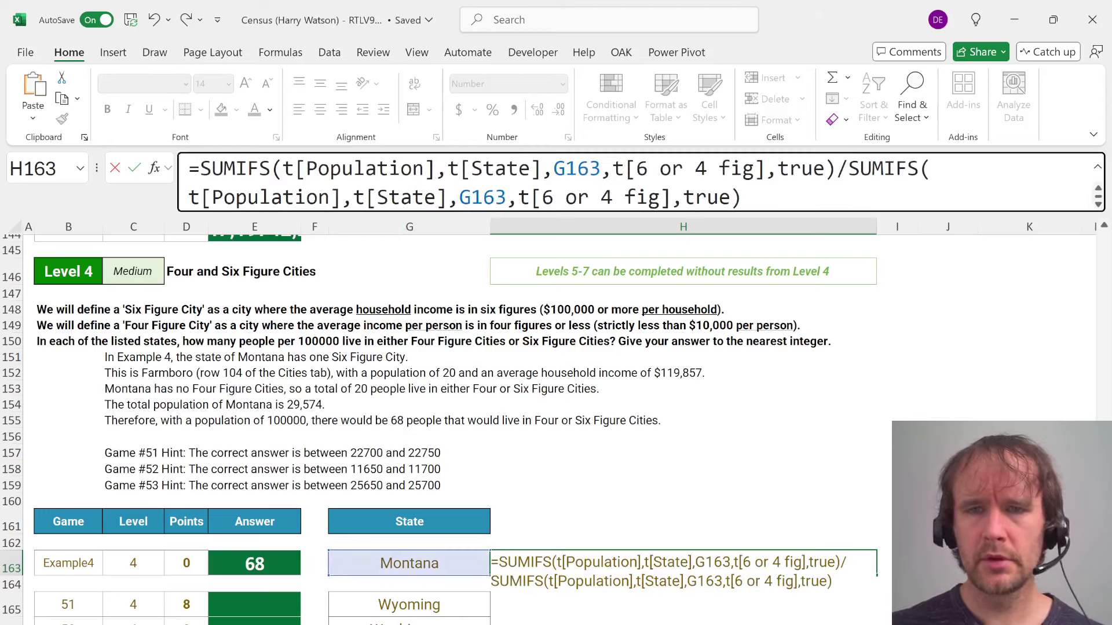
pyautogui.click(518, 197)
pyautogui.hotkey('shift', 'End')
pyautogui.press('BackSpace')
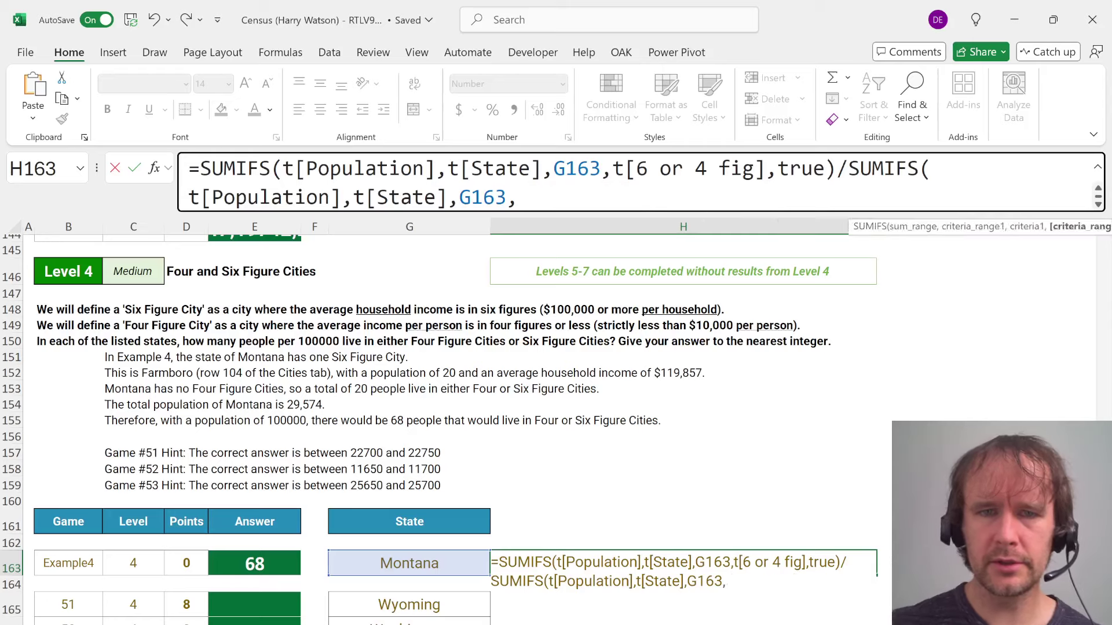
# Close the divisor after G163, multiply the ratio by 100000 and enter the formula in H163
pyautogui.press('BackSpace')
pyautogui.write('()')
pyautogui.press('BackSpace')
pyautogui.press('BackSpace')
pyautogui.write(')*')
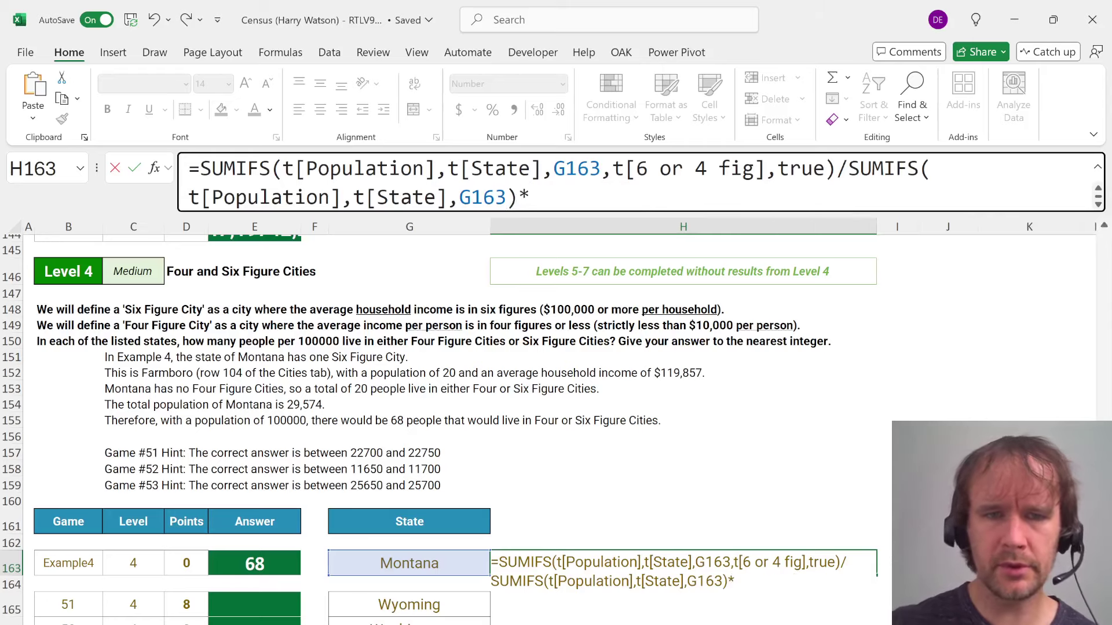
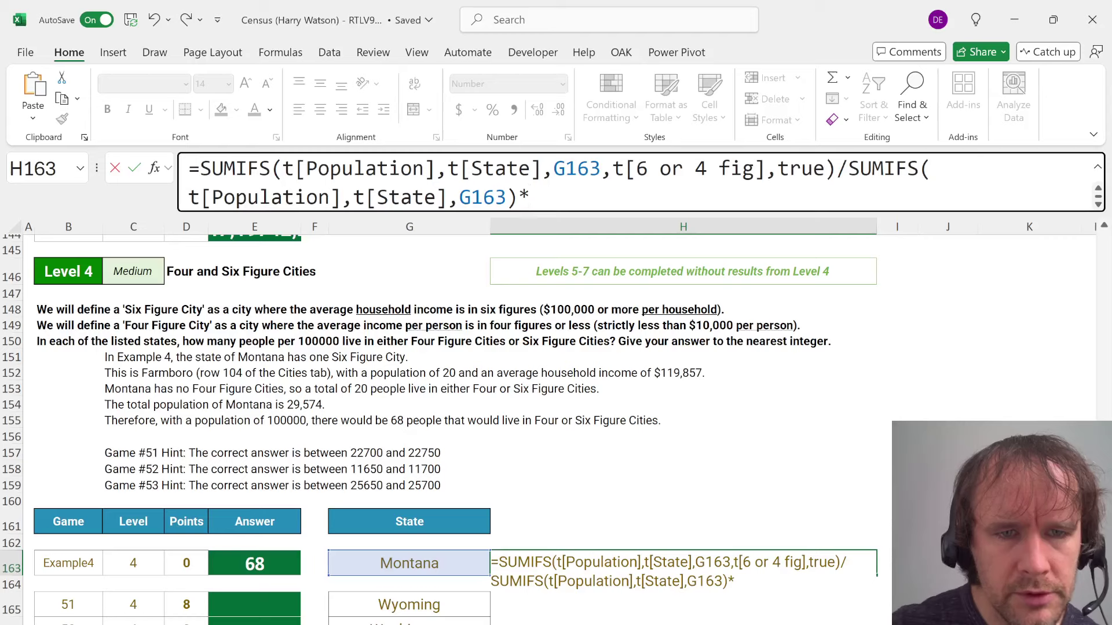
pyautogui.write('100000')
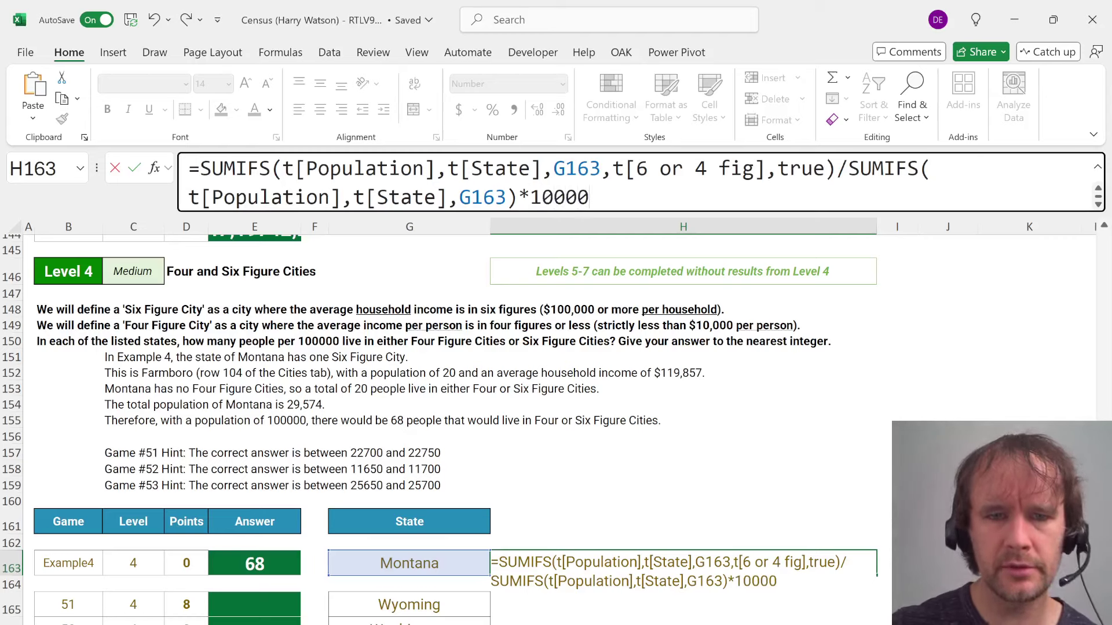
pyautogui.press('Return')
pyautogui.press('Up')
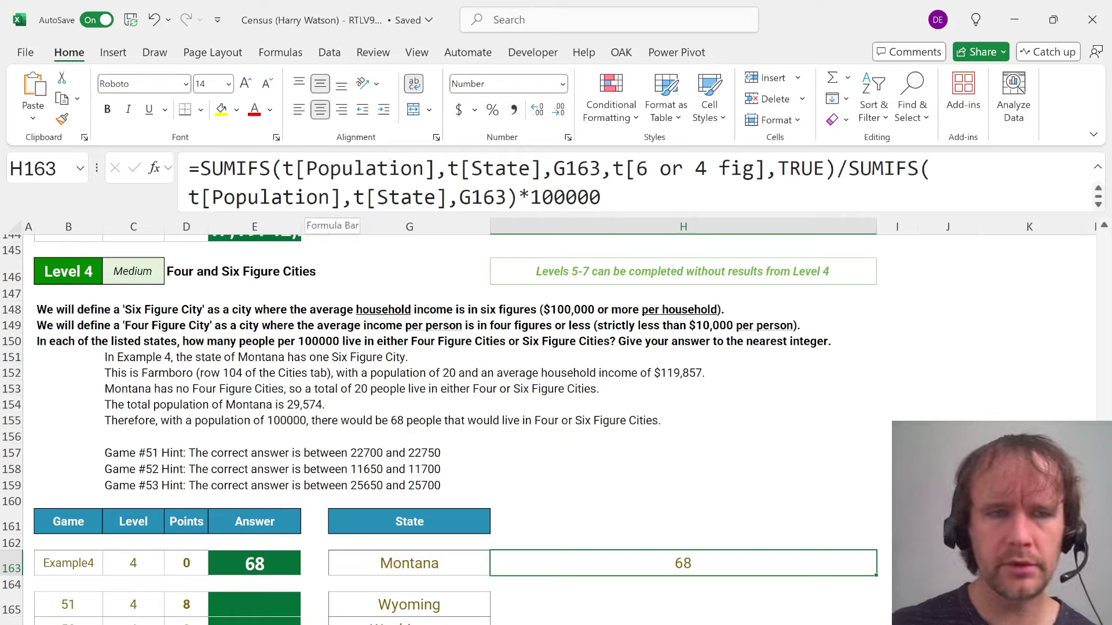
# Wrap the H163 formula in ROUND with 0 decimal digits
pyautogui.click(200, 169)
pyautogui.write('round')
pyautogui.press('Tab')
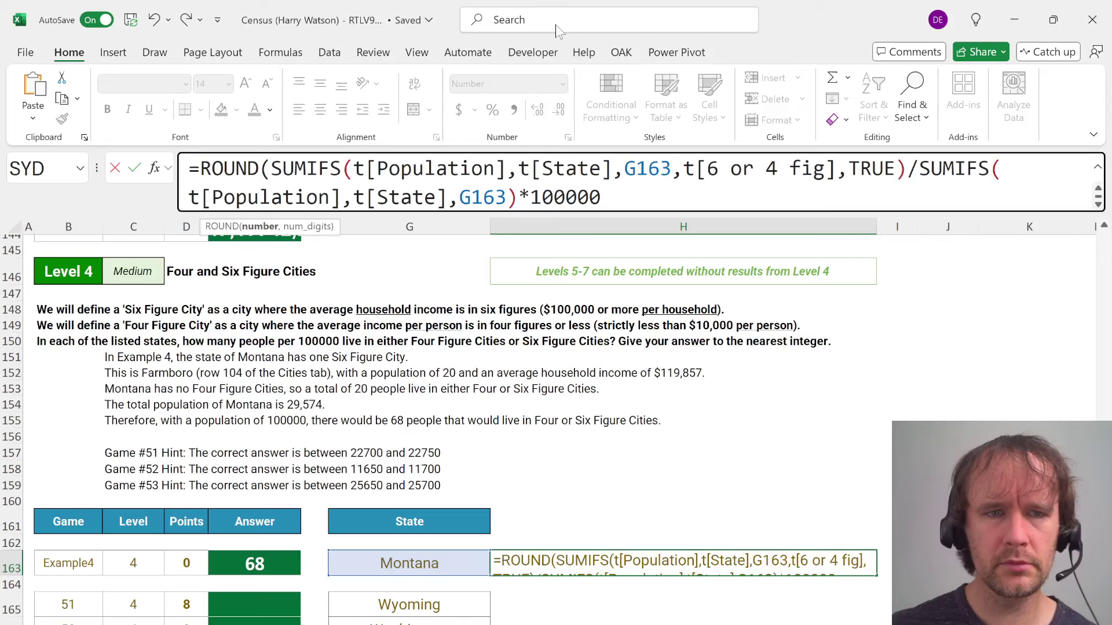
pyautogui.press('End')
pyautogui.write(',0)')
pyautogui.hotkey('ctrl', 'Return')
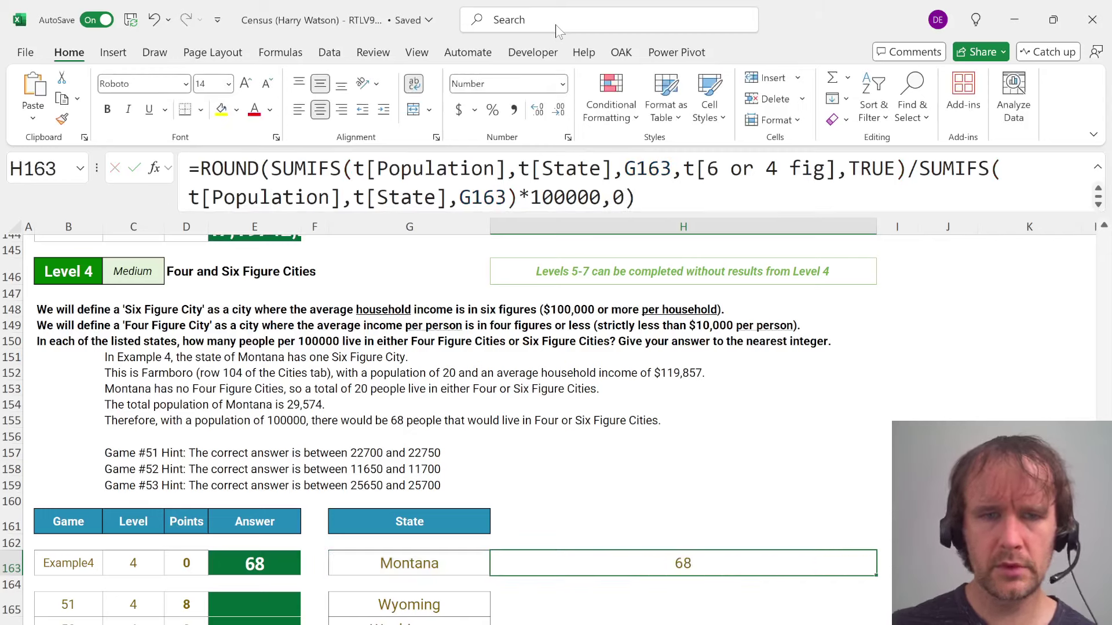
# Move the ROUND formula text from H163 to the Example4 answer cell E163, replacing its content
pyautogui.press('F2')
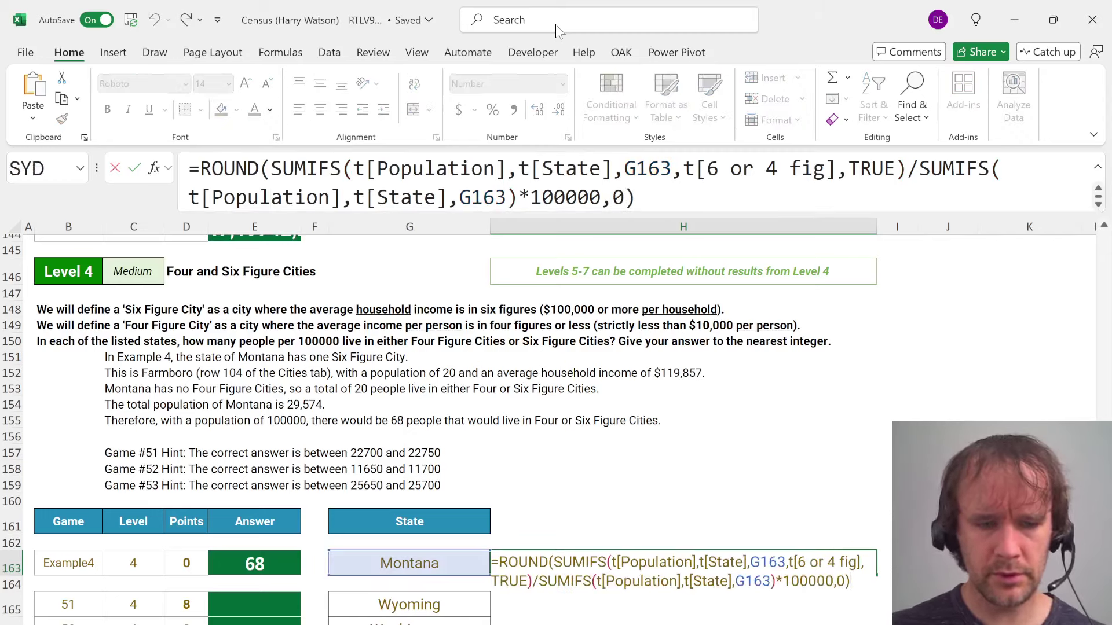
pyautogui.hotkey('ctrl', 'a')
pyautogui.hotkey('ctrl', 'x')
pyautogui.press('Return')
pyautogui.press('Left')
pyautogui.press('Left')
pyautogui.press('Up')
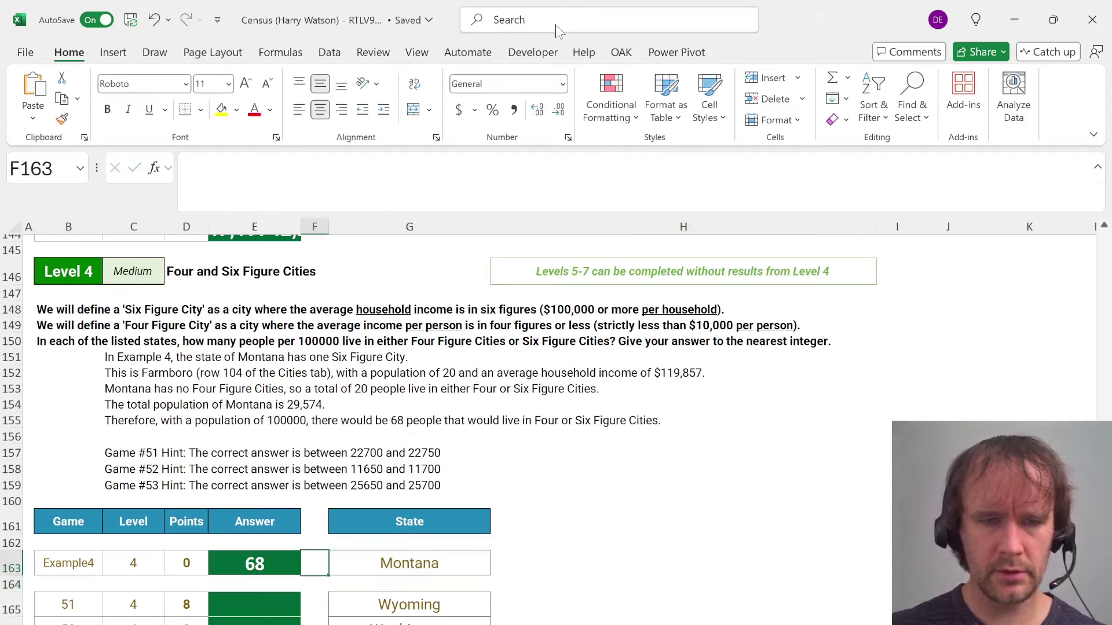
pyautogui.press('Left')
pyautogui.press('F2')
pyautogui.hotkey('ctrl', 'a')
pyautogui.hotkey('ctrl', 'v')
pyautogui.hotkey('ctrl', 'Return')
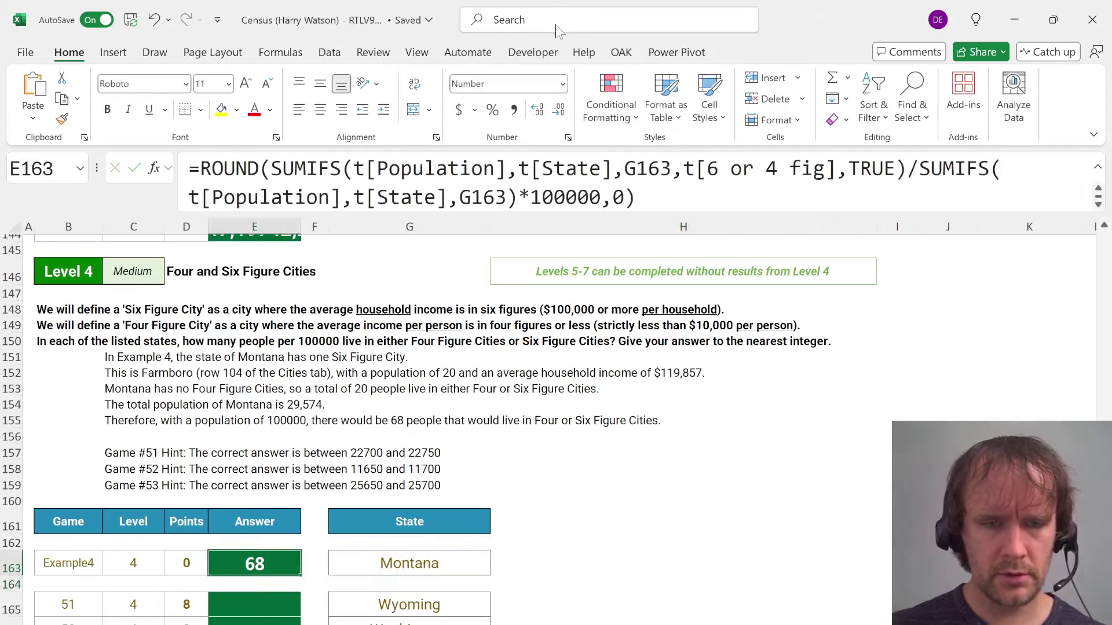
# Copy the Example4 answer formula to the Game 51 answer cell E165 for Wyoming
pyautogui.hotkey('ctrl', 'c')
pyautogui.press('Down')
pyautogui.press('Down')
pyautogui.hotkey('ctrl', 'v')
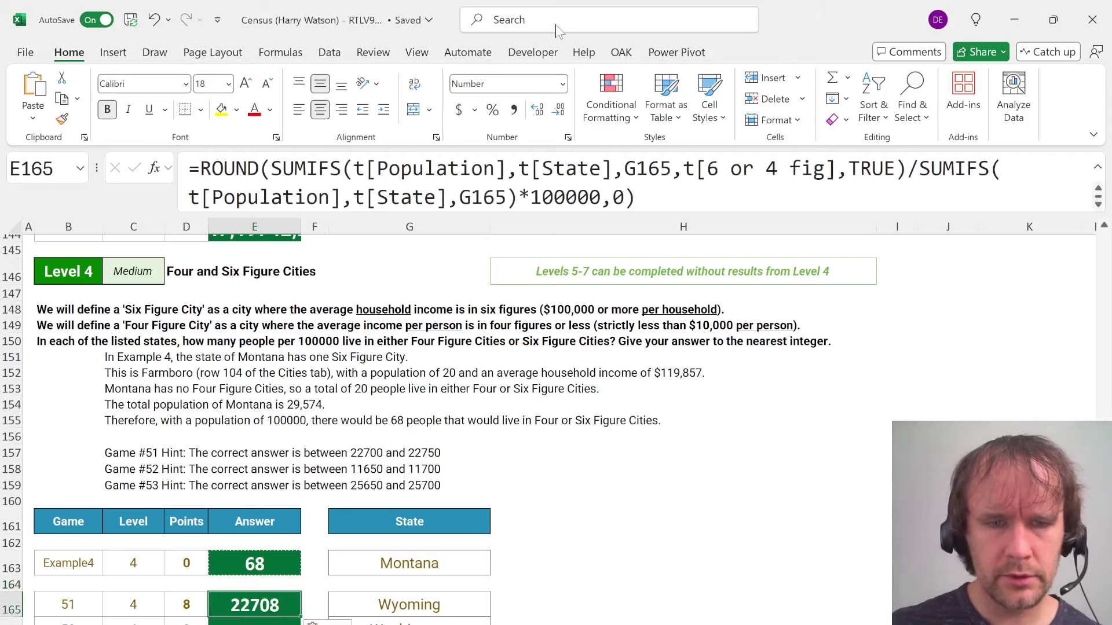
# Copy the Level 4 ROUND formula into the answer cells E166:E184 for Games 52 to 70
pyautogui.press('Down')
pyautogui.hotkey('ctrl', 'v')
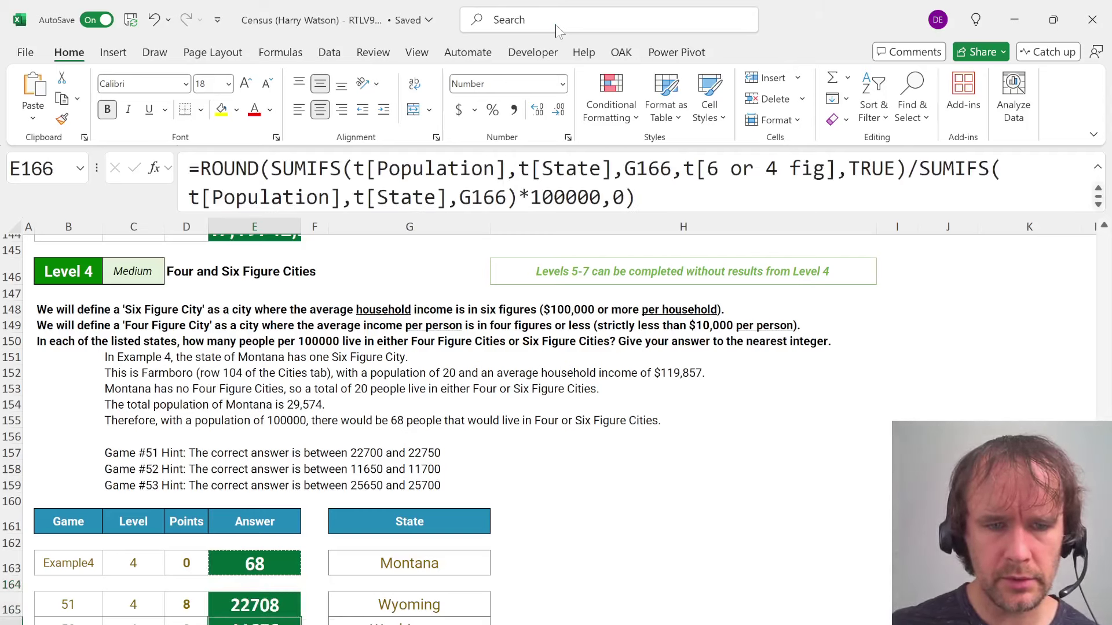
pyautogui.press('Down')
pyautogui.hotkey('ctrl', 'v')
pyautogui.press('pagedown')
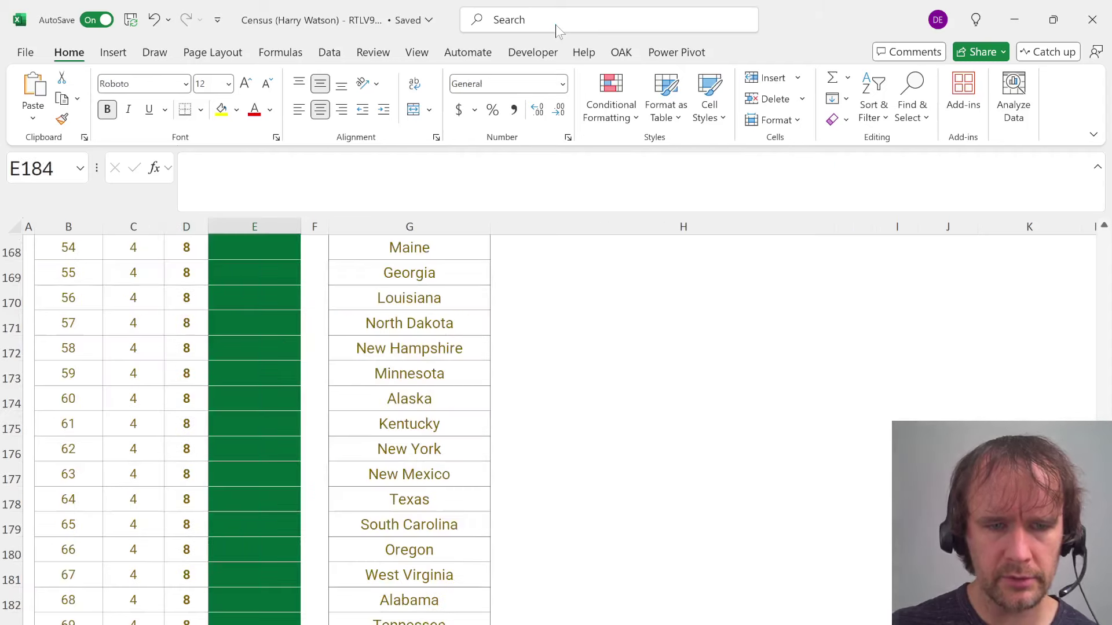
pyautogui.hotkey('ctrl', 'v')
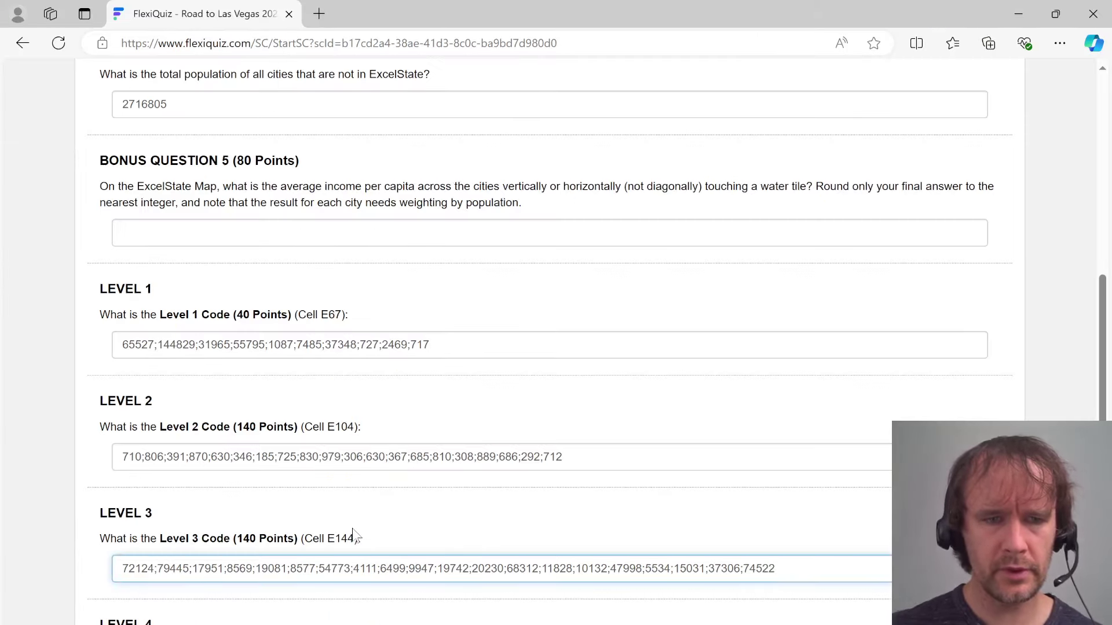
# Paste the Level 4 code from E186 into the Level 4 Code answer in FlexiQuiz and return to Excel
pyautogui.scroll(-3, 354, 536)
pyautogui.click(294, 531)
pyautogui.hotkey('ctrl', 'v')
pyautogui.hotkey('alt', 'Tab')
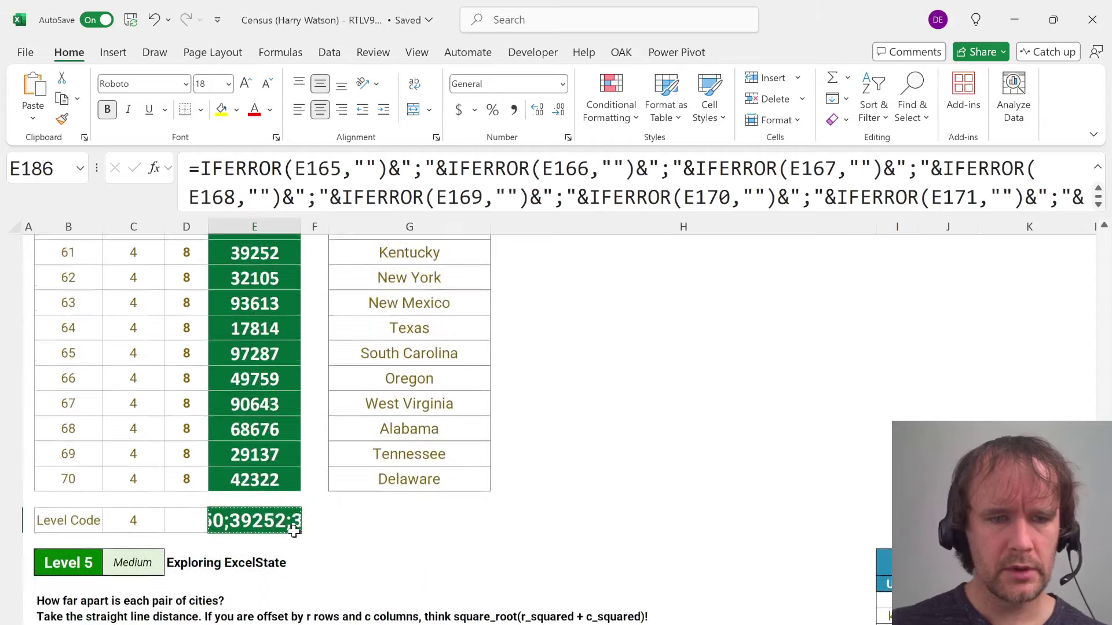
# Start an INDEX formula in J208, beside the Level 5 Example5 row
pyautogui.scroll(-3, 295, 532)
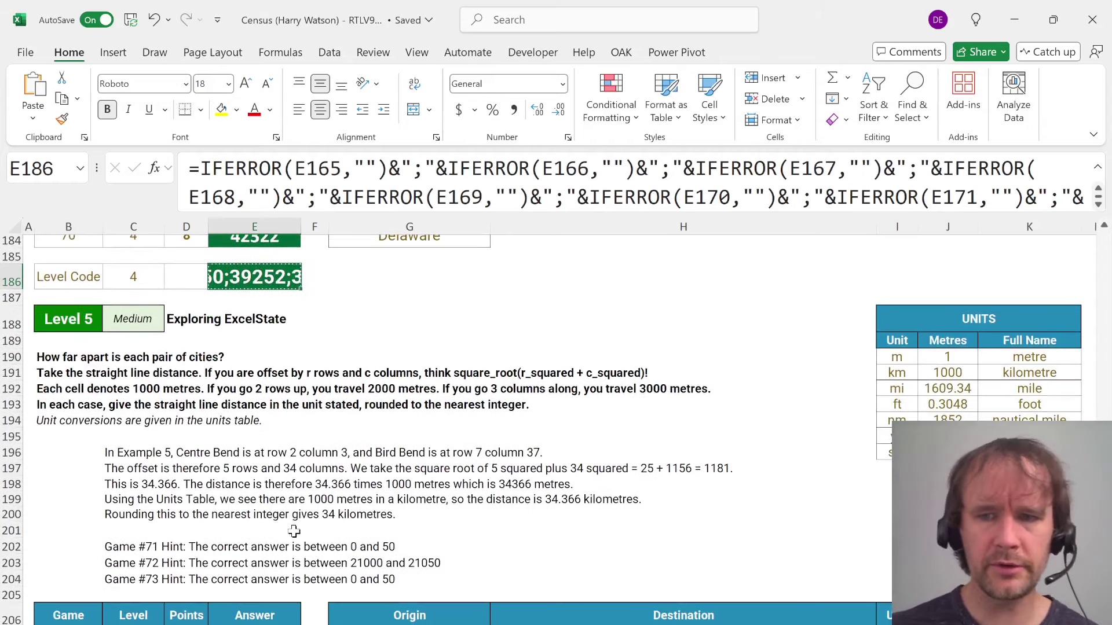
pyautogui.scroll(-2, 294, 531)
pyautogui.scroll(-1, 294, 532)
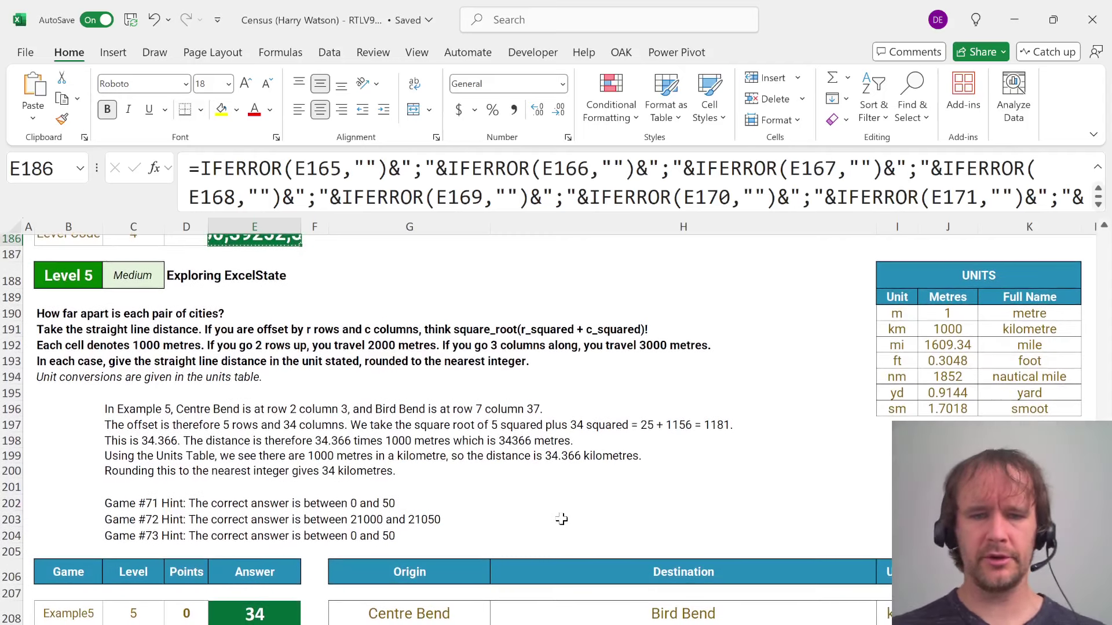
pyautogui.hscroll(3, 804, 542)
pyautogui.click(800, 620)
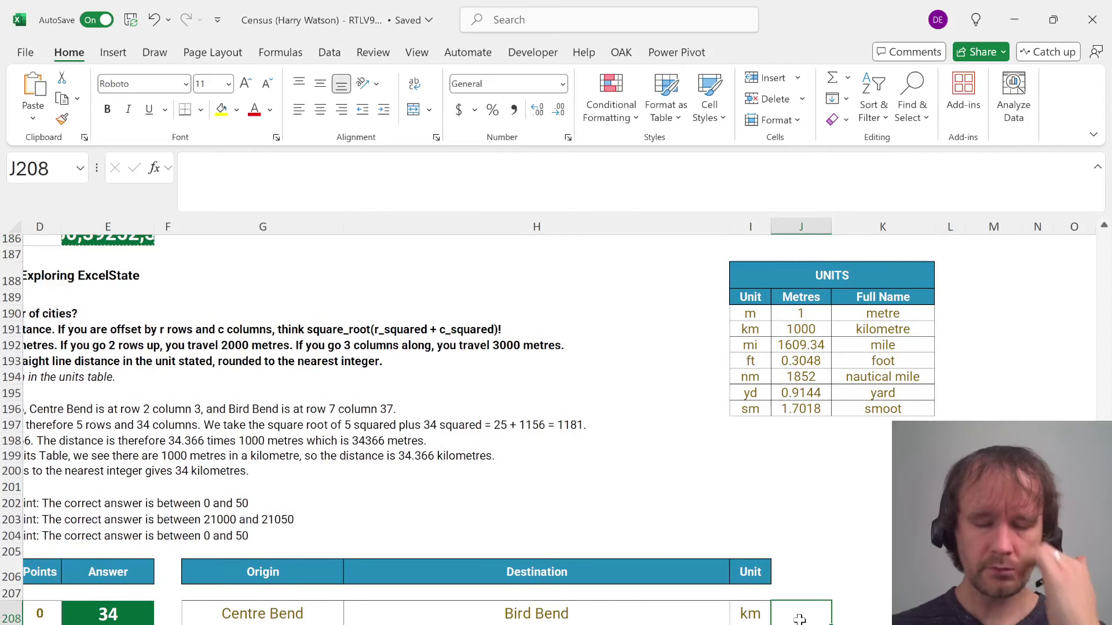
pyautogui.write('=ind')
pyautogui.press('Tab')
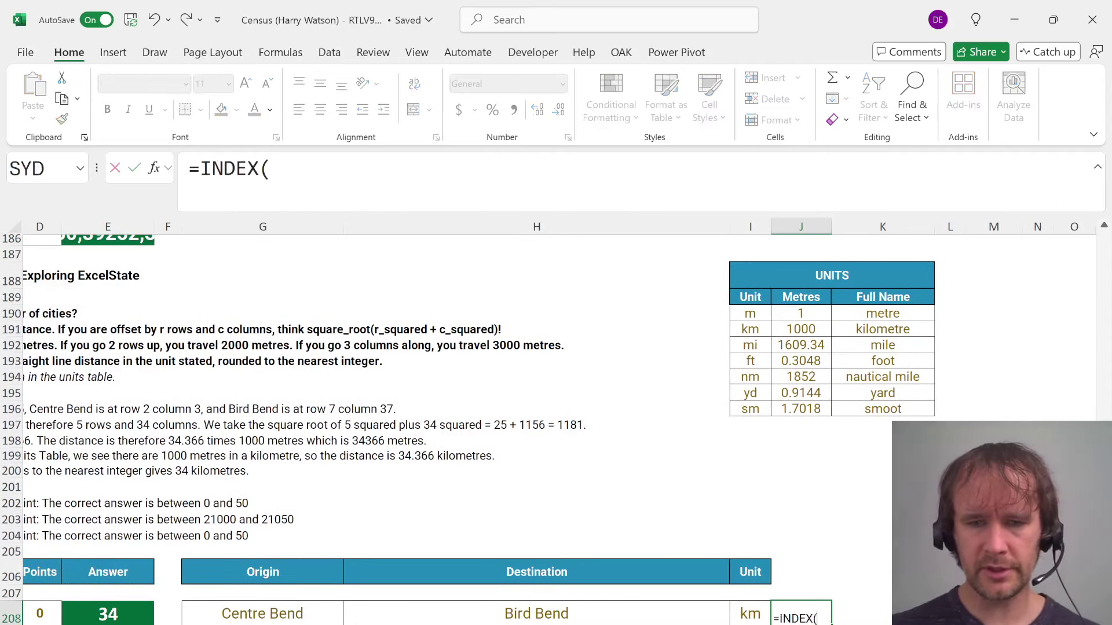
# Set the INDEX array to the distance matrix spill range on Sheet4 as the absolute reference Sheet4!$K$4#
pyautogui.hotkey('ctrl', 'pageup')
pyautogui.hotkey('ctrl', 'pageup')
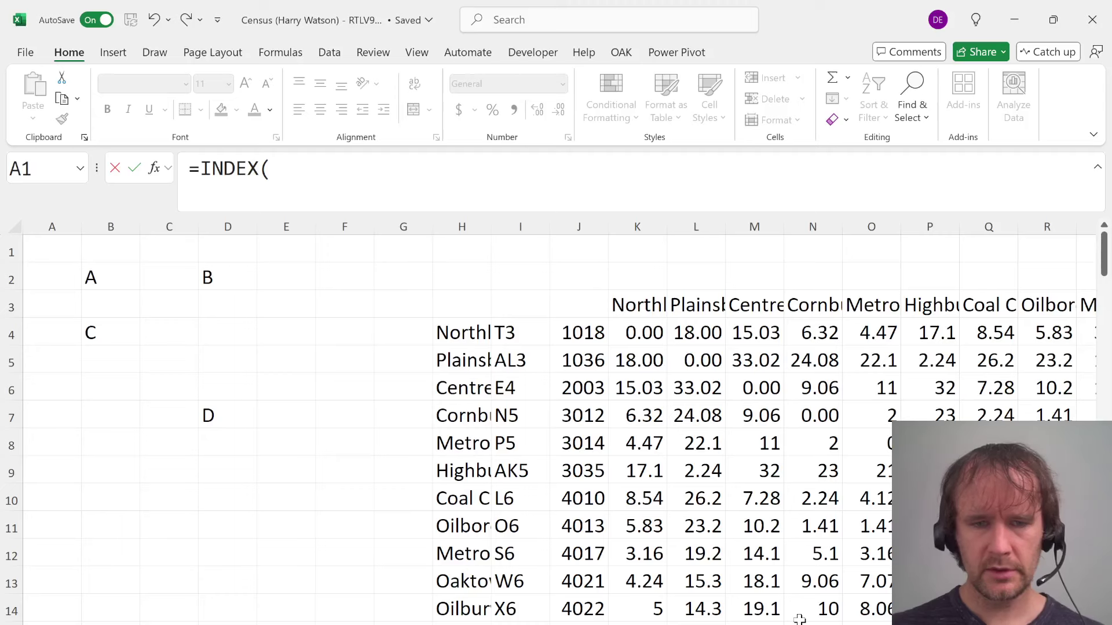
pyautogui.click(637, 333)
pyautogui.hotkey('ctrl', 'shift', 'End')
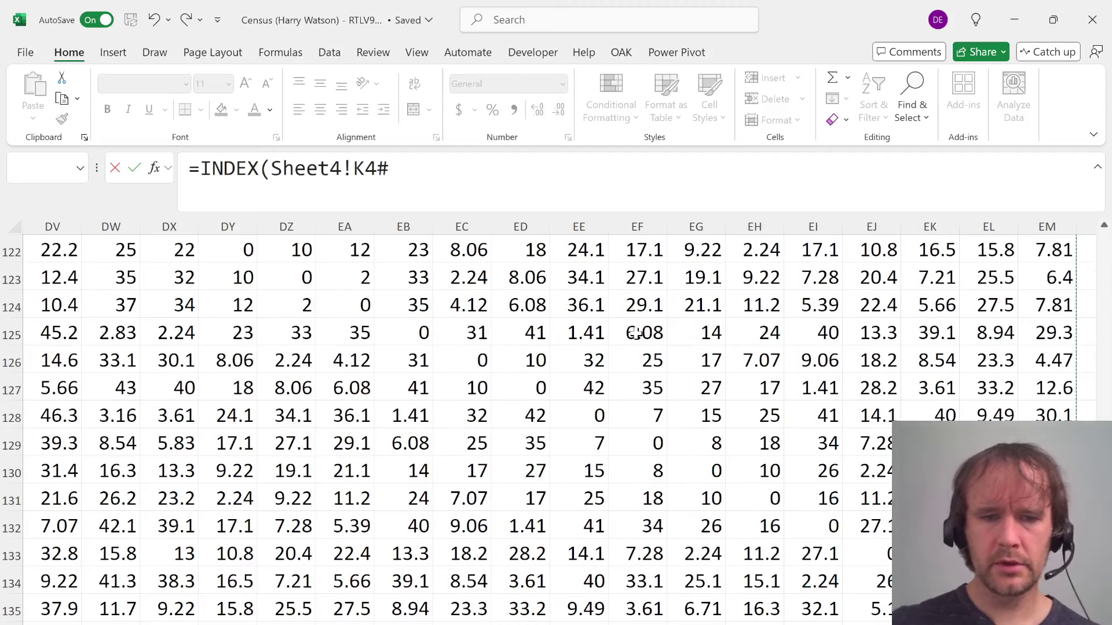
pyautogui.press('F4')
pyautogui.write(',')
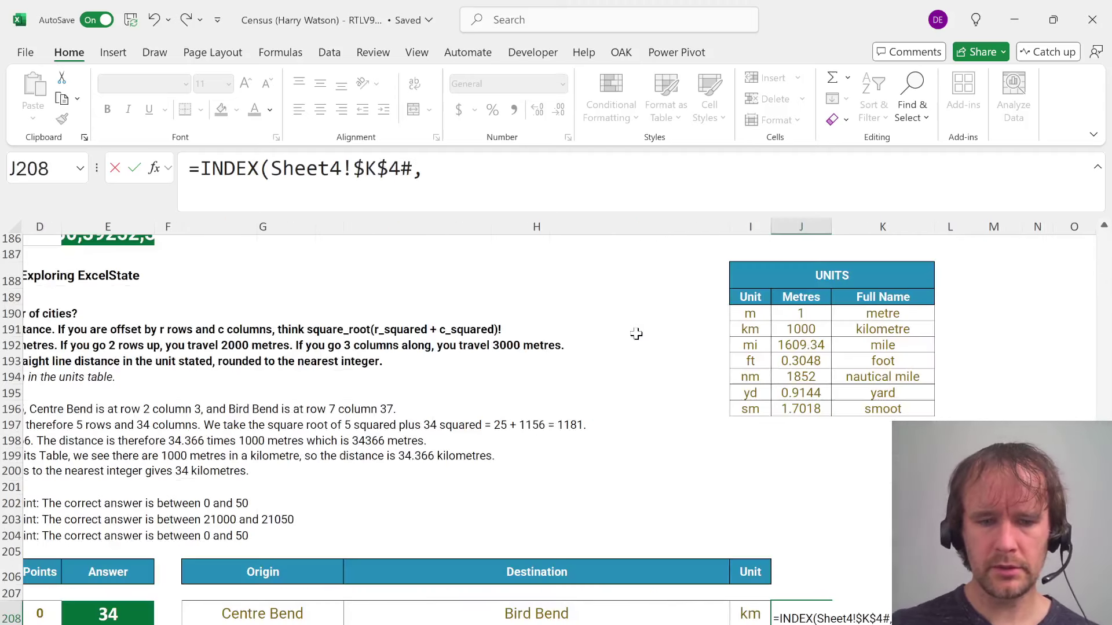
# Add an XMATCH as the INDEX row argument with the origin city G208 as lookup value
pyautogui.write('xm')
pyautogui.press('Tab')
pyautogui.press('Right')
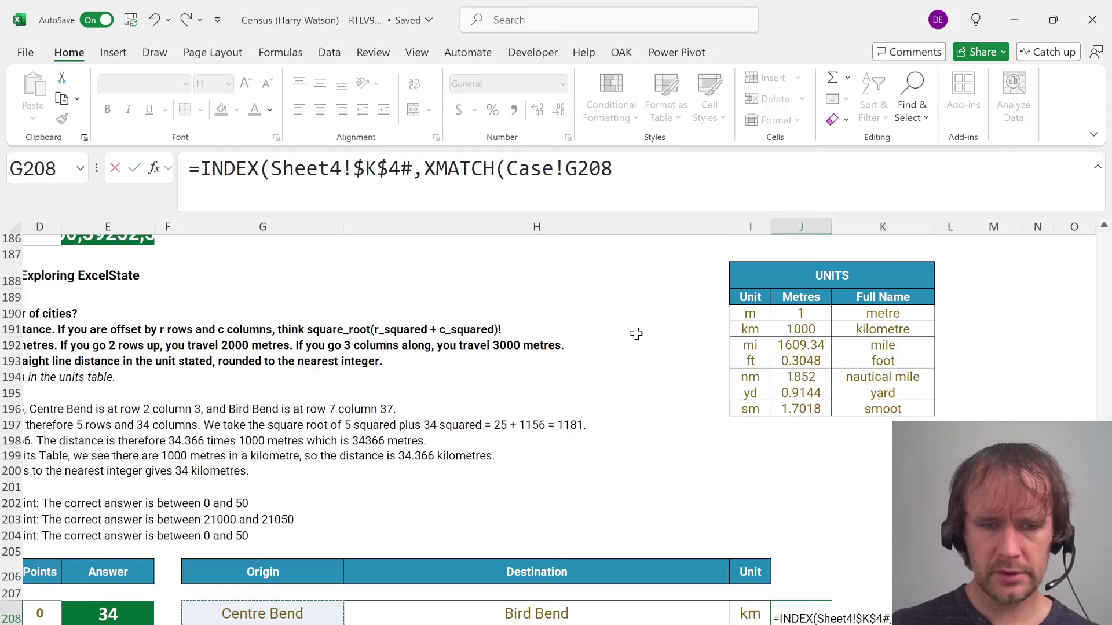
pyautogui.write(',')
# Use the absolute city name spill range Sheet4!$H$4# as the XMATCH lookup array and close the function
pyautogui.hotkey('ctrl', 'pagedown')
pyautogui.hotkey('ctrl', 'pagedown')
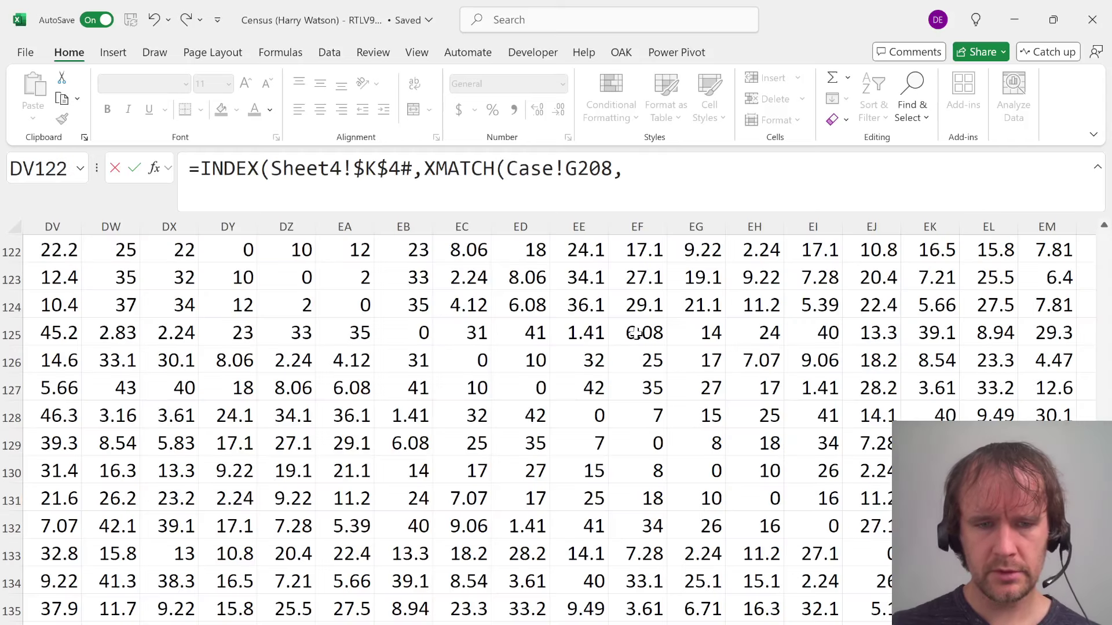
pyautogui.click(260, 330)
pyautogui.hotkey('ctrl', 'Left')
pyautogui.hotkey('ctrl', 'Up')
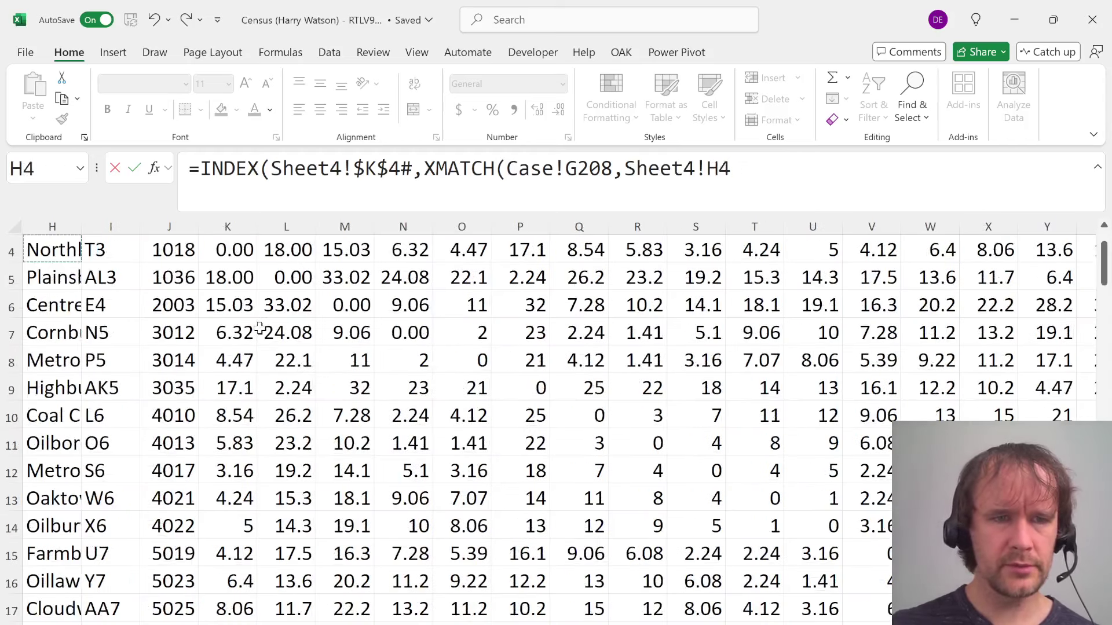
pyautogui.write('#')
pyautogui.hotkey('ctrl', 'pageup')
pyautogui.hotkey('ctrl', 'pageup')
pyautogui.press('F4')
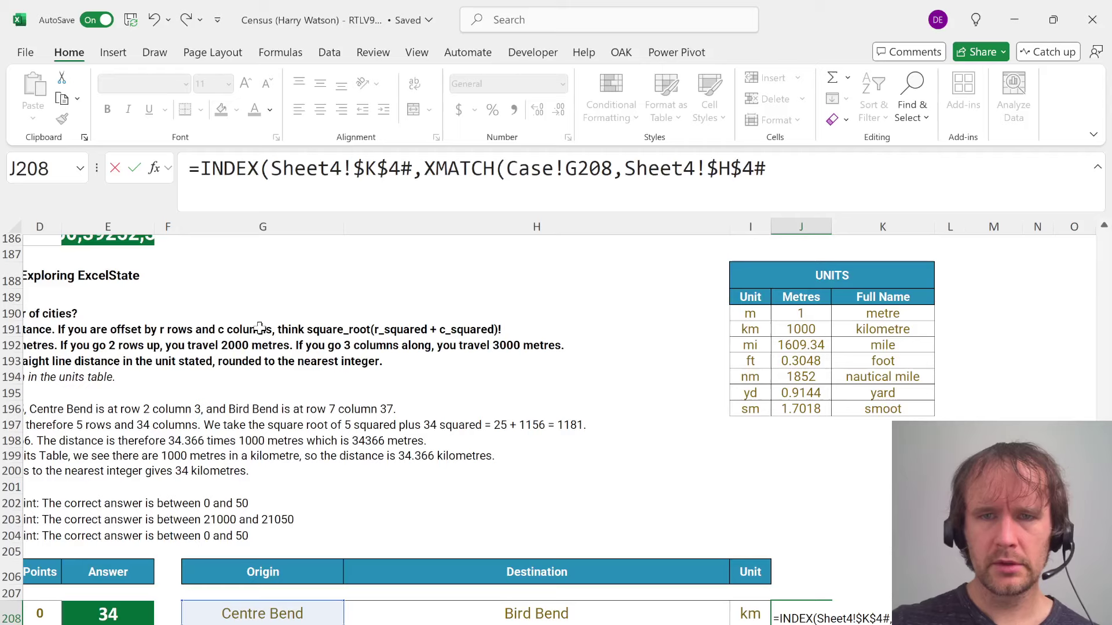
pyautogui.write(')')
# Duplicate the XMATCH part at the end of the J208 formula as the INDEX column argument
pyautogui.click(414, 168)
pyautogui.hotkey('shift', 'End')
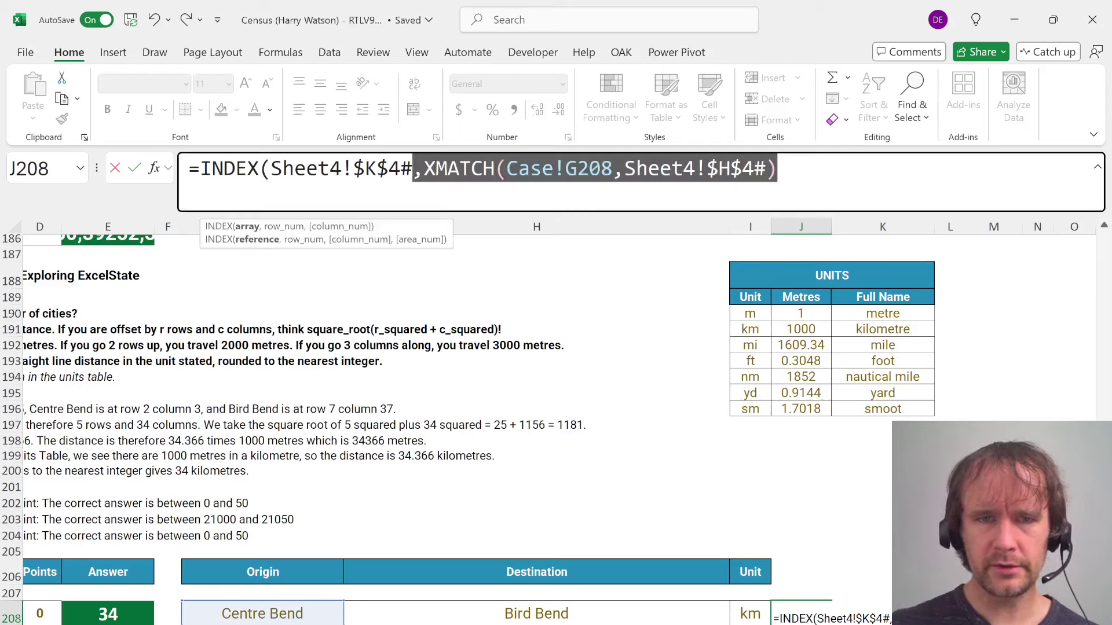
pyautogui.hotkey('ctrl', 'c')
pyautogui.press('End')
pyautogui.hotkey('ctrl', 'v')
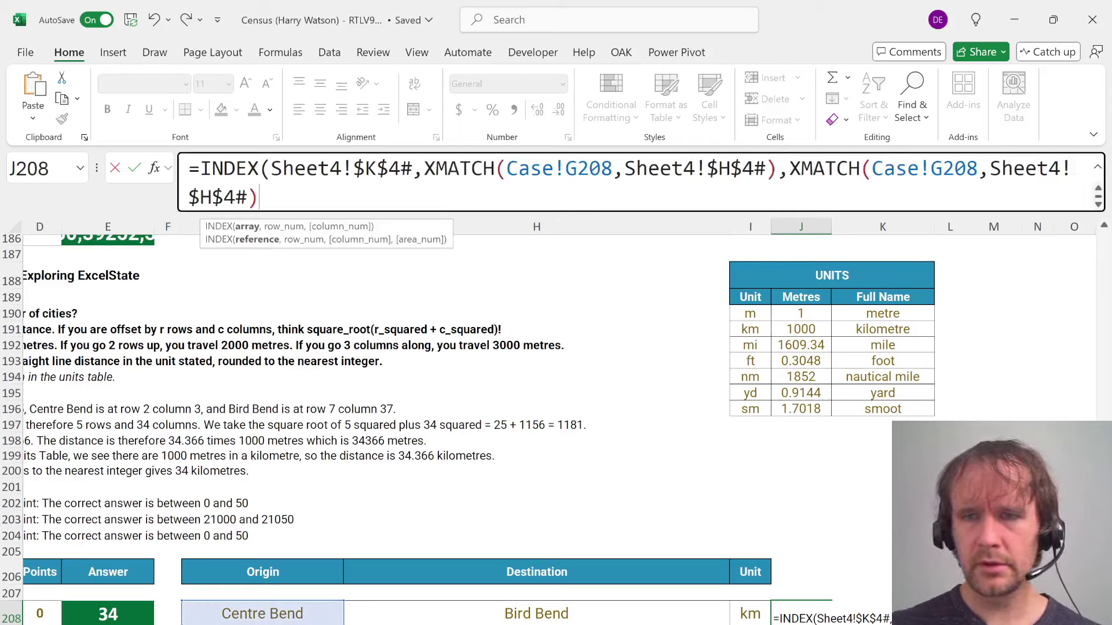
# Change the second XMATCH lookup value to the destination city H208 without the Case! sheet prefix
pyautogui.press('BackSpace')
pyautogui.press('BackSpace')
pyautogui.press('BackSpace')
pyautogui.press('BackSpace')
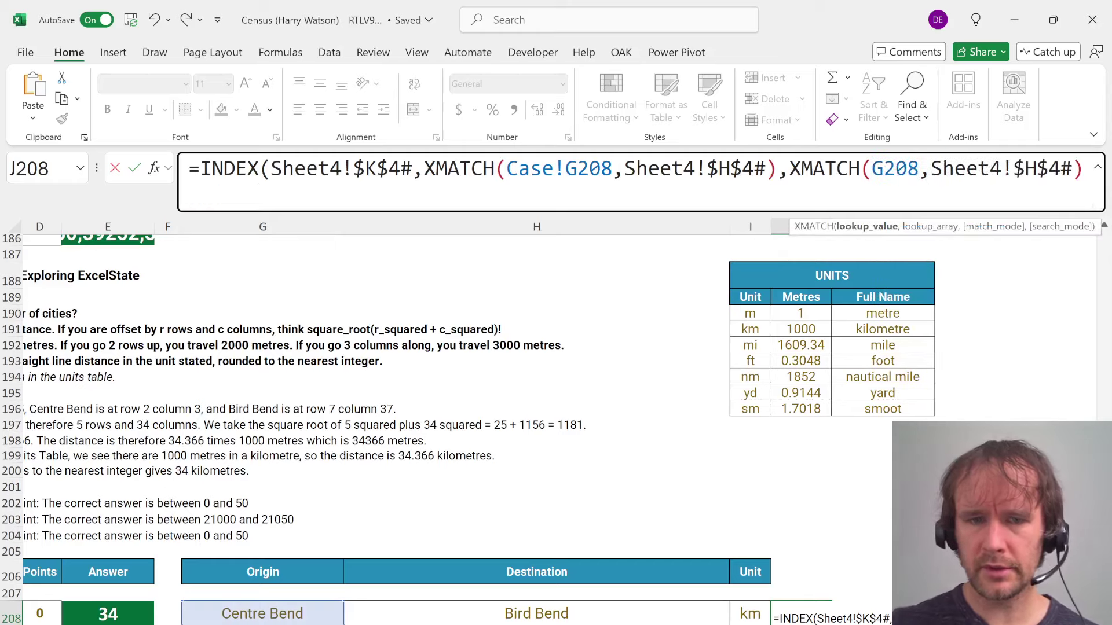
pyautogui.press('Delete')
pyautogui.write('h')
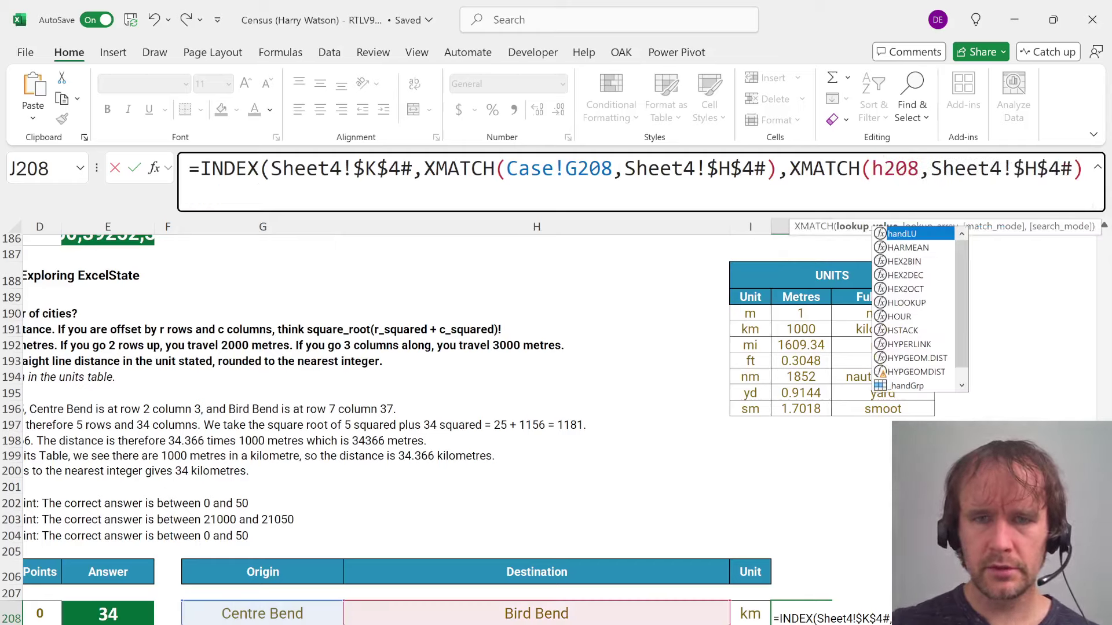
# Remove the Case! sheet prefix from the G208 reference in the first XMATCH
pyautogui.click(565, 171)
pyautogui.press('BackSpace')
pyautogui.press('BackSpace')
pyautogui.press('BackSpace')
pyautogui.press('BackSpace')
pyautogui.press('BackSpace')
# Decline the suggested formula correction, add the missing closing parenthesis of INDEX and enter the formula in J208
pyautogui.press('Return')
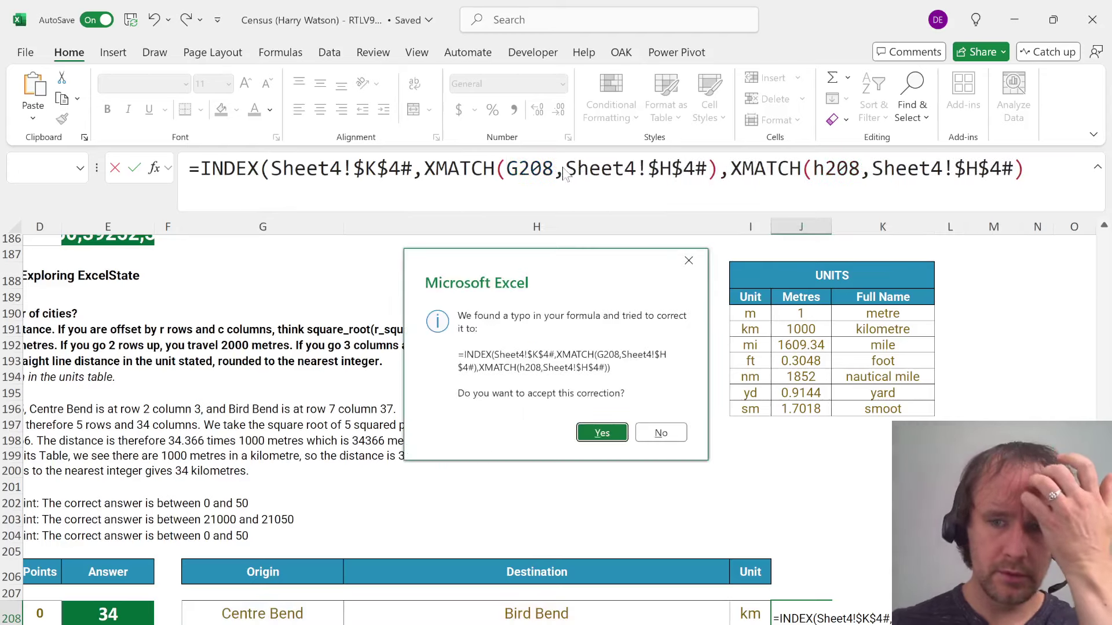
pyautogui.press('Tab')
pyautogui.press('Return')
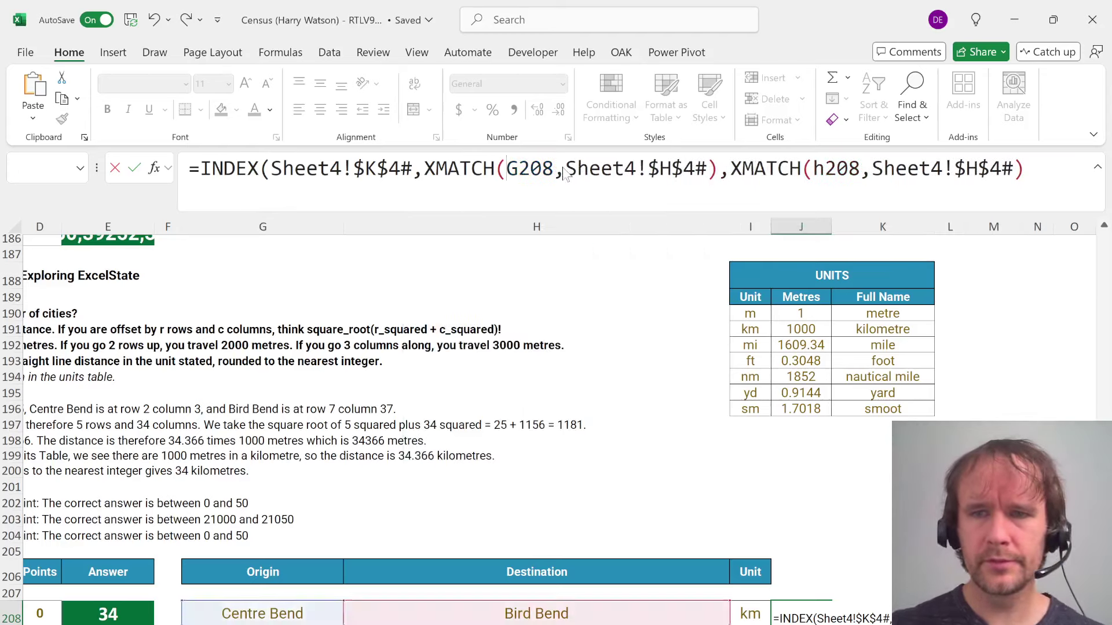
pyautogui.press('Return')
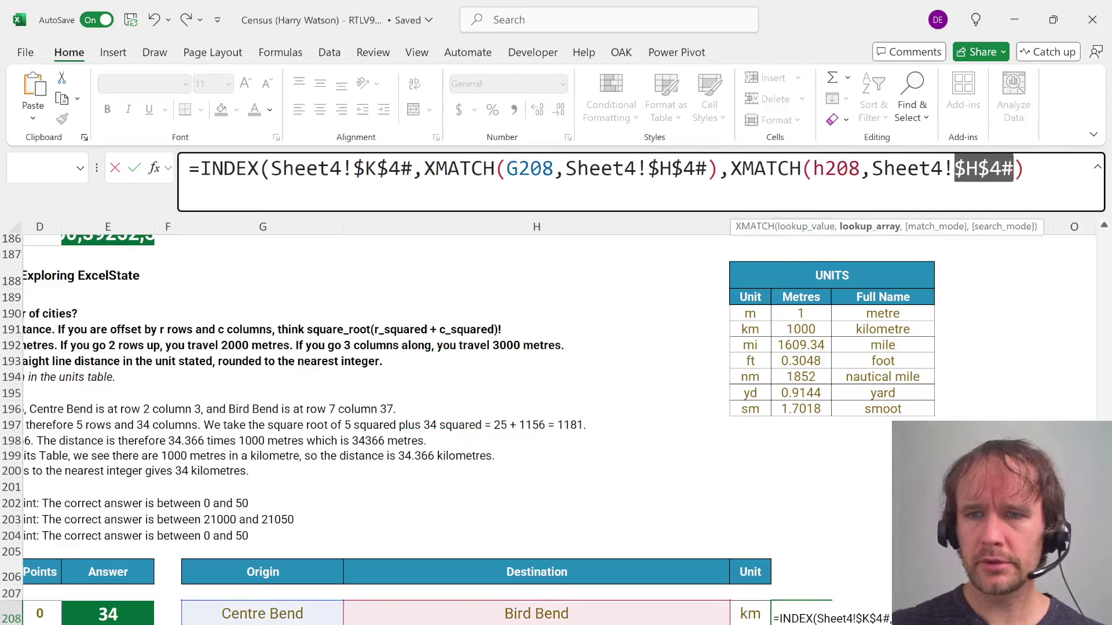
pyautogui.press('Right')
pyautogui.press('Right')
pyautogui.write(')')
pyautogui.press('Return')
pyautogui.press('Up')
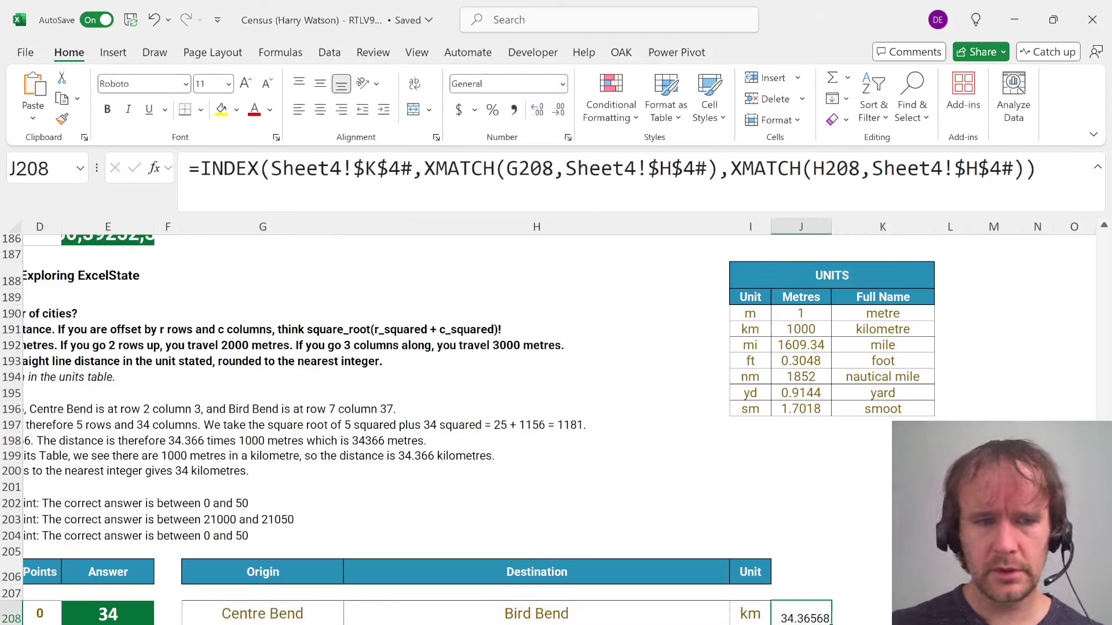
# Multiply the INDEX result in J208 by 1000 to convert the distance to metres
pyautogui.hscroll(-3, 458, 504)
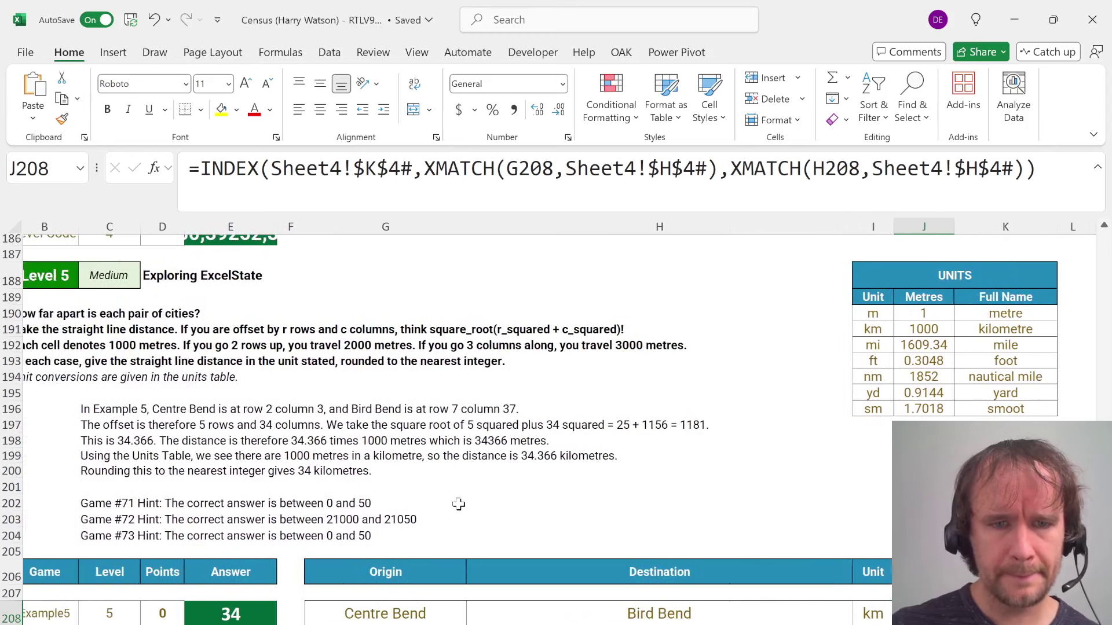
pyautogui.hscroll(3, 458, 504)
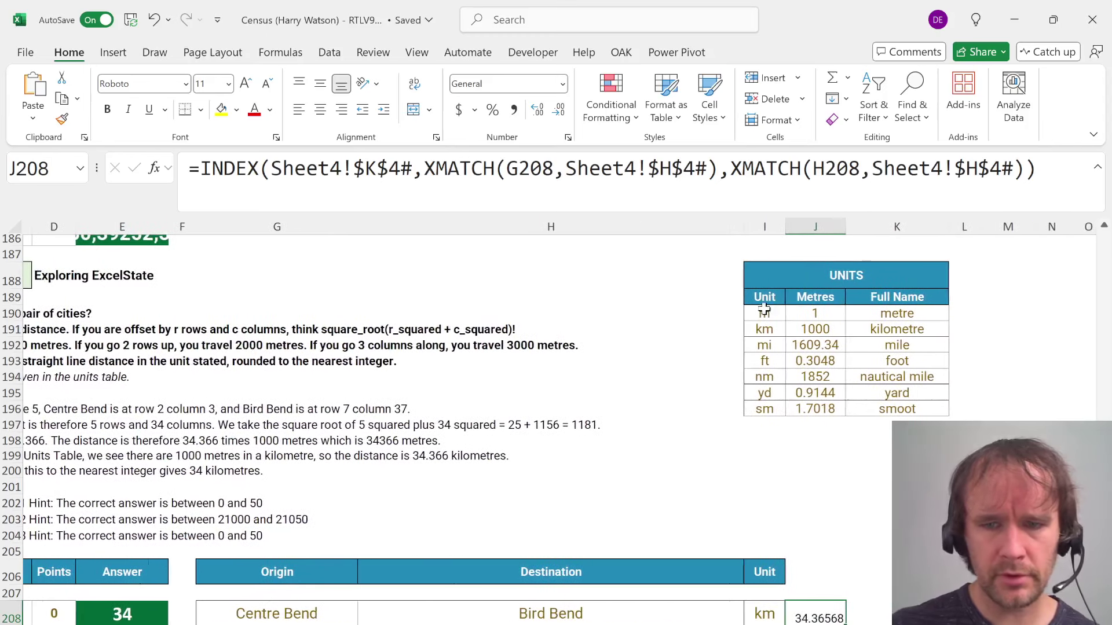
pyautogui.press('F2')
pyautogui.write('*1000')
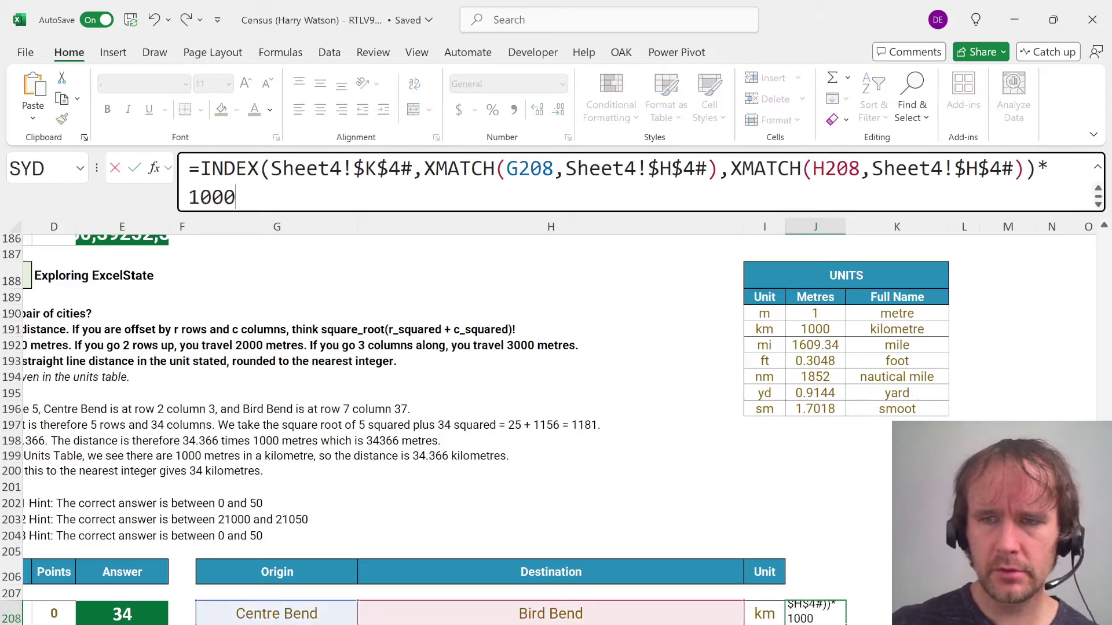
pyautogui.press('Return')
pyautogui.press('Up')
# Format J208 as a number with thousands separator and no decimal places
pyautogui.hotkey('ctrl', 'shift', '1')
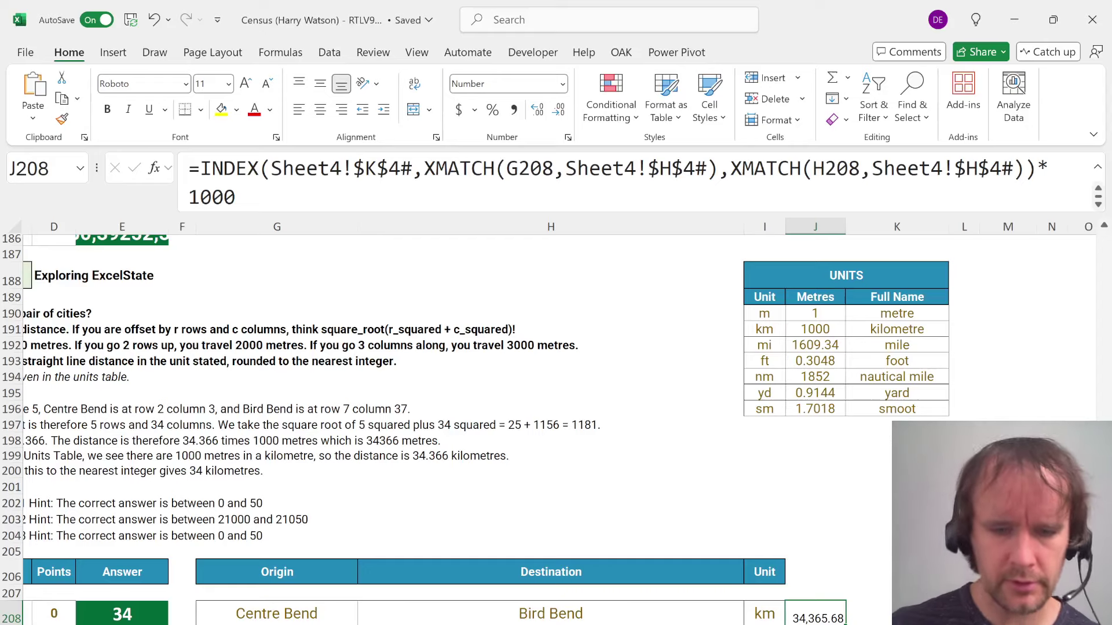
pyautogui.hotkey('alt', 'h')
pyautogui.press('9')
pyautogui.hotkey('alt', 'h')
pyautogui.press('9')
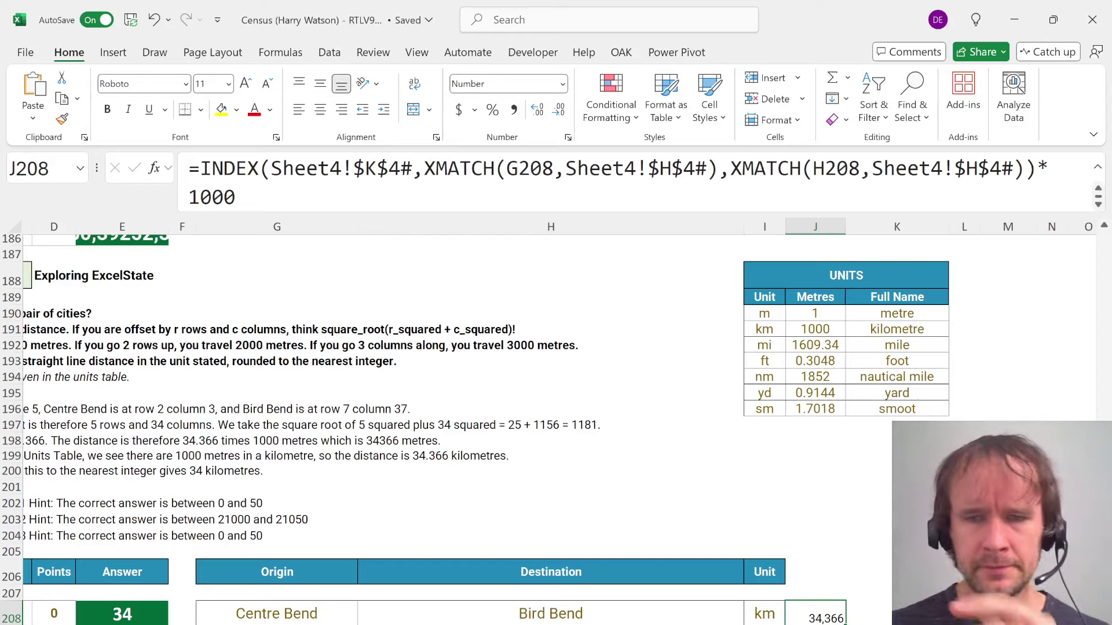
# Extend the J208 formula with a division by XLOOKUP, looking up the unit I208 in the absolute range $I$190:$I$196
pyautogui.hscroll(-3, 747, 428)
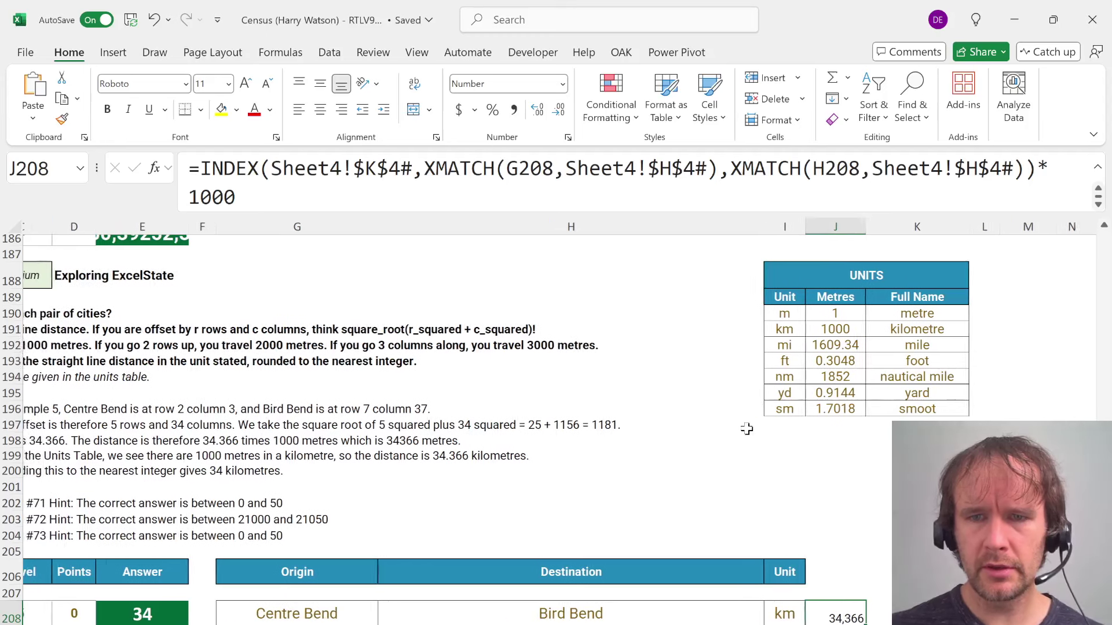
pyautogui.hscroll(1, 746, 429)
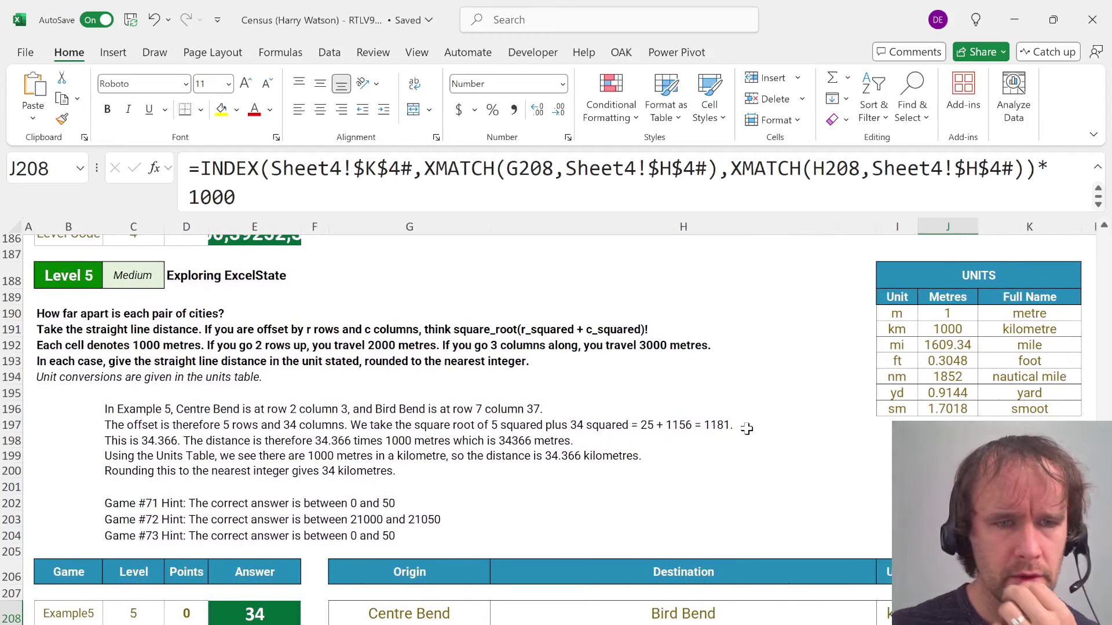
pyautogui.hscroll(2, 747, 428)
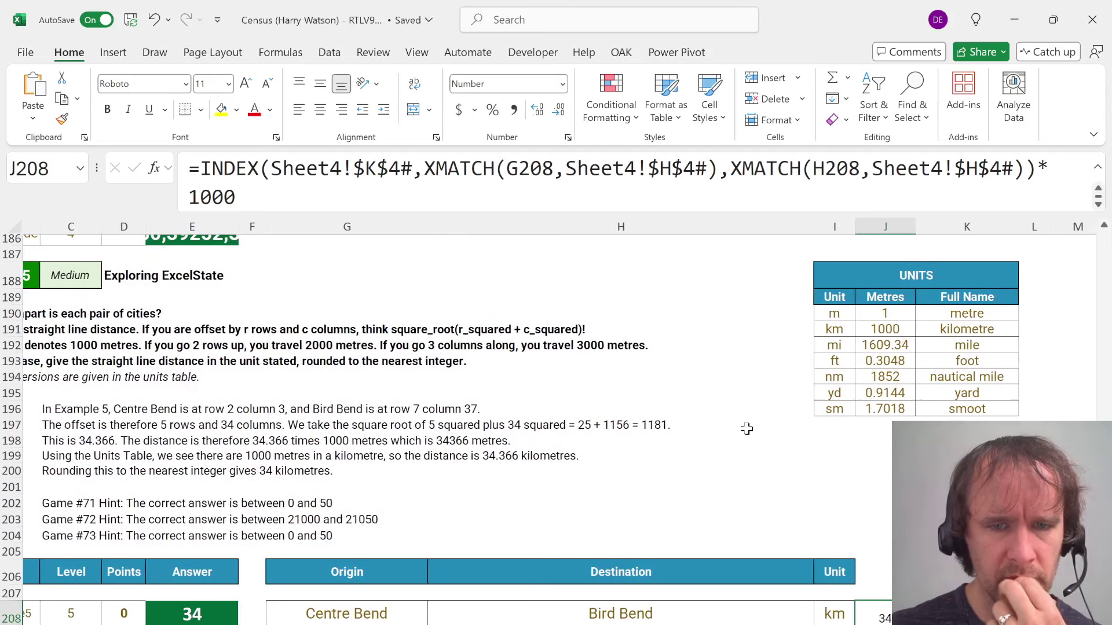
pyautogui.hscroll(3, 747, 429)
pyautogui.press('Right')
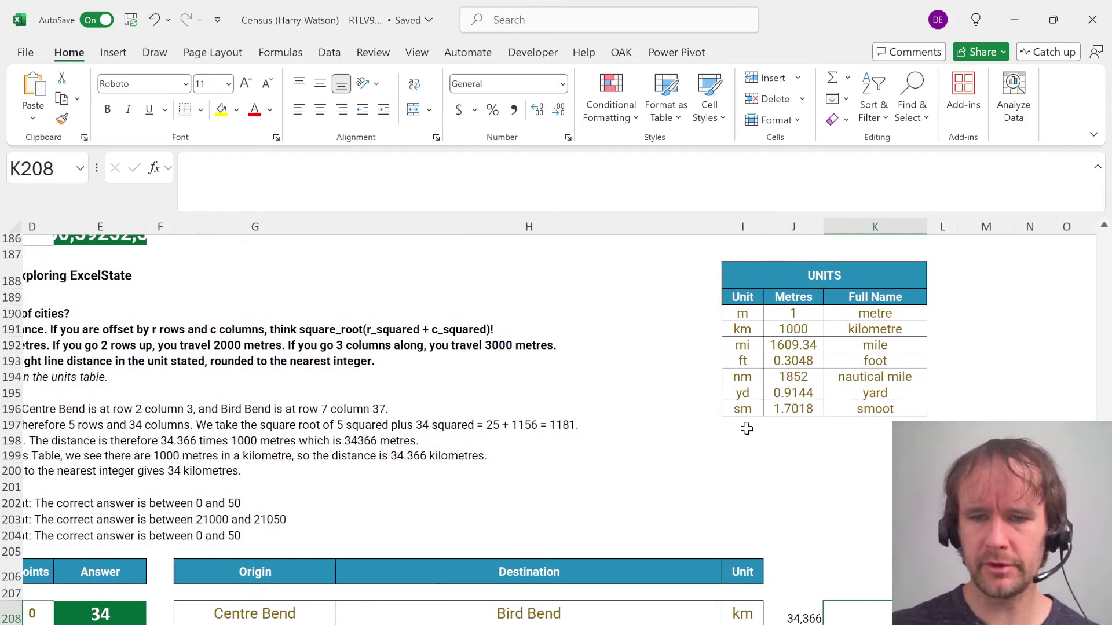
pyautogui.press('Left')
pyautogui.press('F2')
pyautogui.write('/')
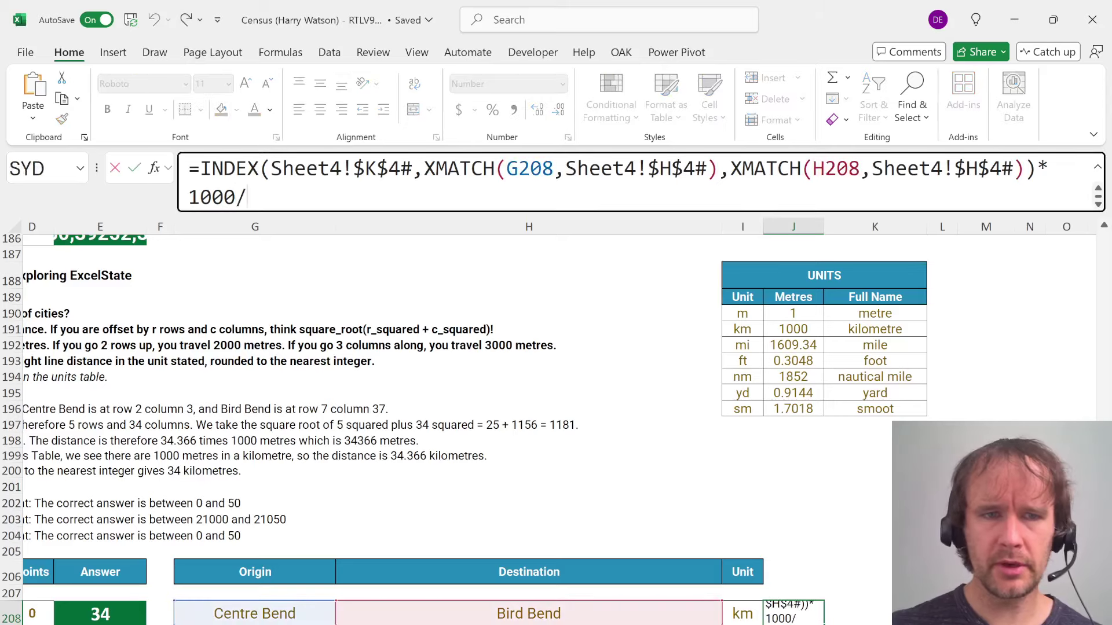
pyautogui.write('xl')
pyautogui.press('Tab')
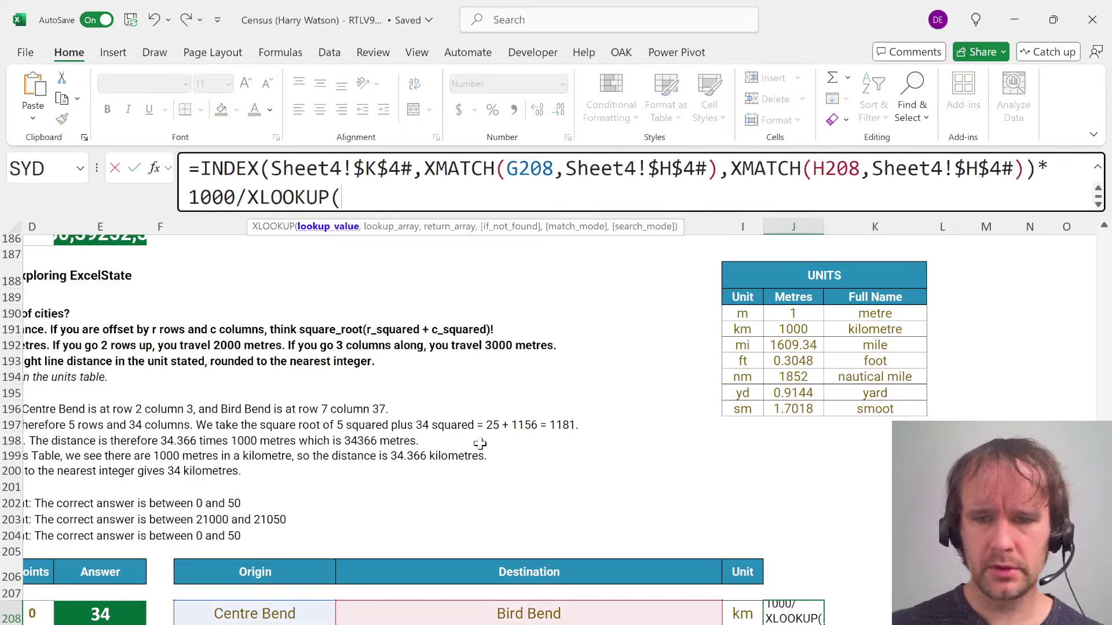
pyautogui.click(742, 615)
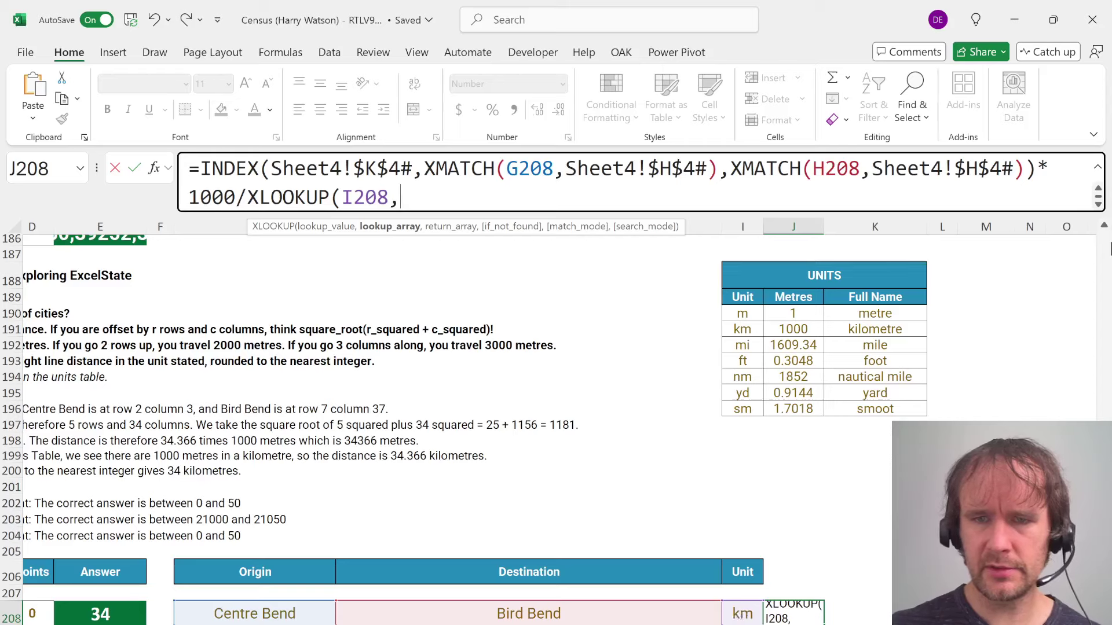
pyautogui.write(',')
pyautogui.moveTo(750, 313); pyautogui.dragTo(745, 409)
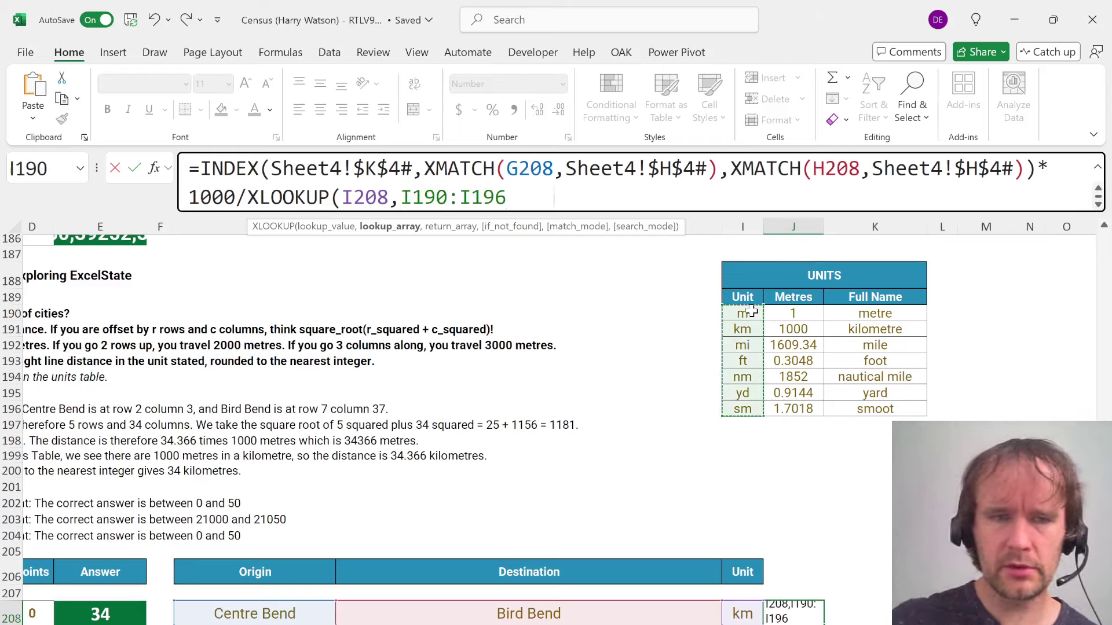
pyautogui.press('F4')
# Complete the XLOOKUP in J208 with the metres range $J$190:$J$196 as the return array and enter the formula
pyautogui.write(',')
pyautogui.click(795, 322)
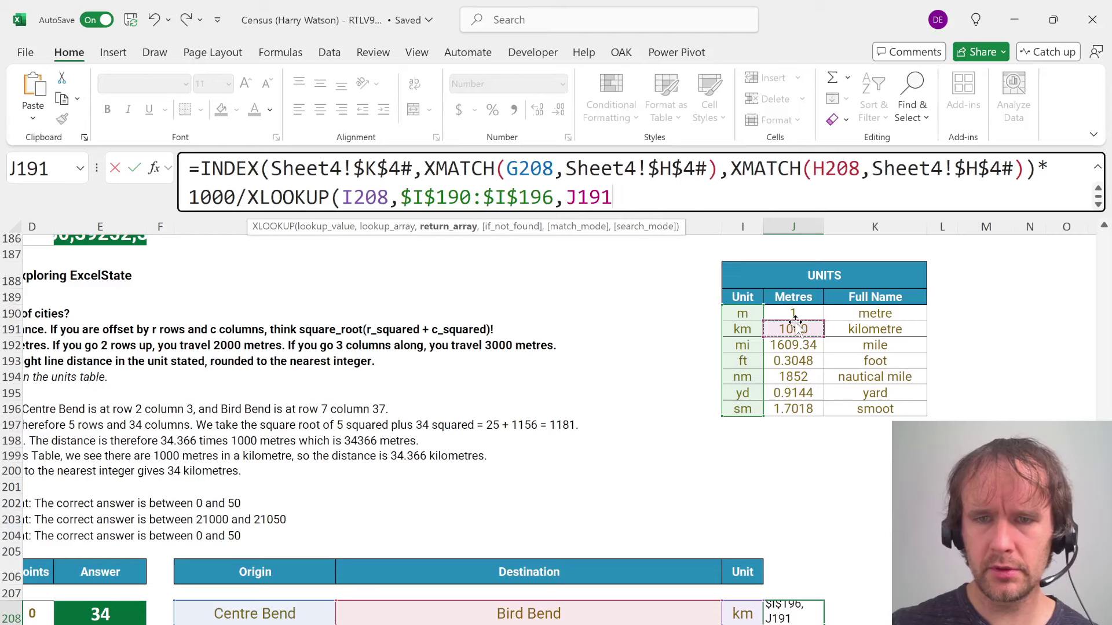
pyautogui.press('Up')
pyautogui.hotkey('ctrl', 'shift', 'Down')
pyautogui.press('F4')
pyautogui.write(')')
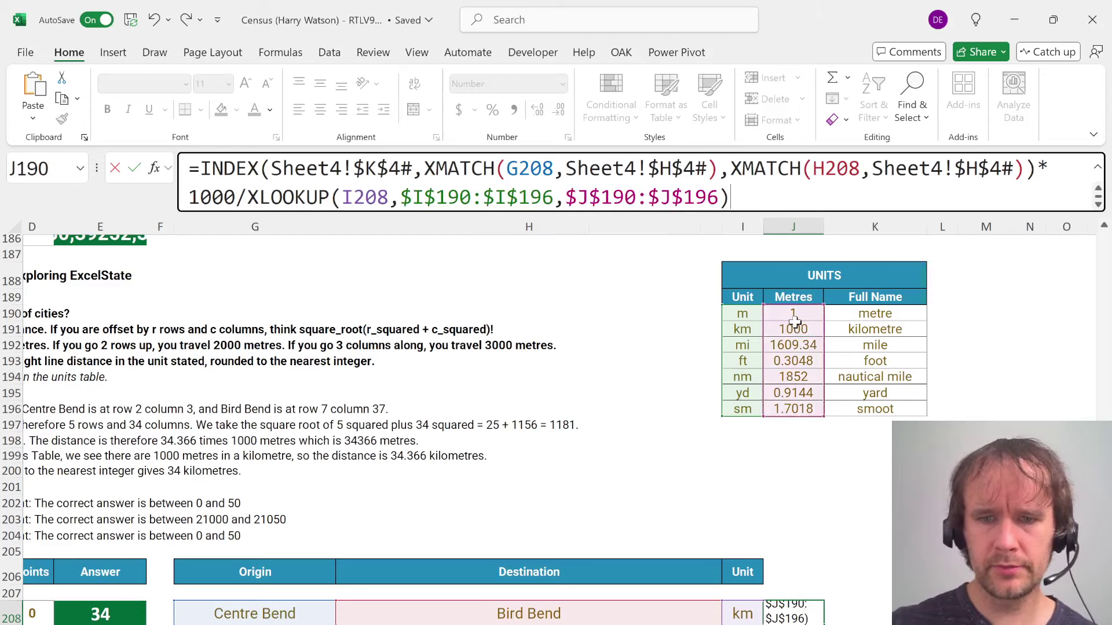
pyautogui.press('Return')
# Wrap the whole J208 formula in ROUND with 0 decimal places
pyautogui.press('Up')
pyautogui.press('F2')
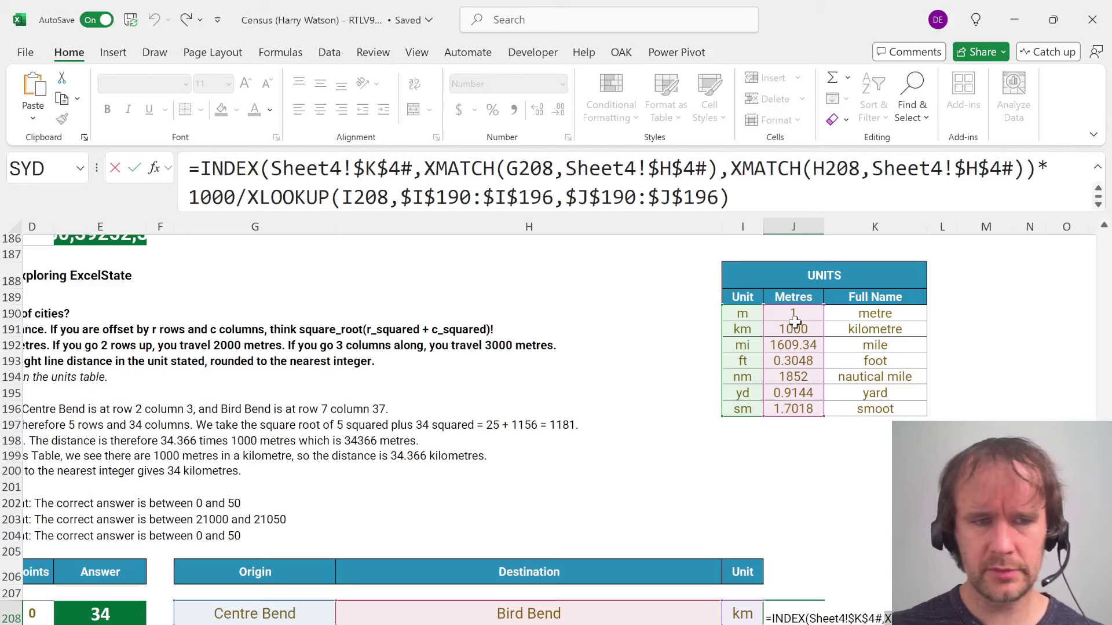
pyautogui.press('Escape')
pyautogui.hscroll(-2, 406, 405)
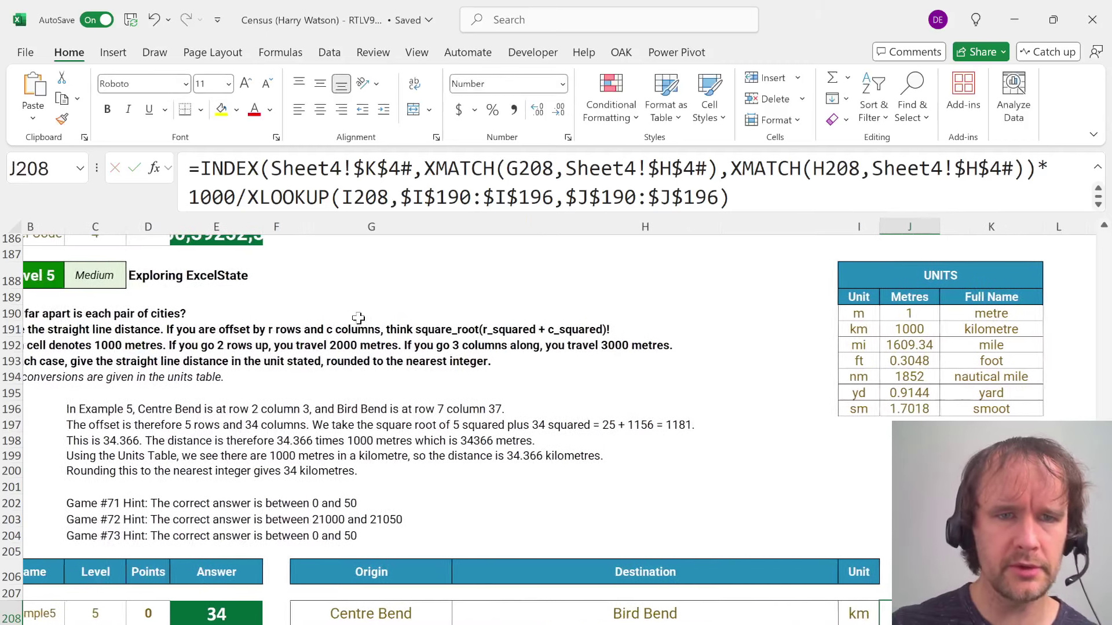
pyautogui.hscroll(1, 358, 318)
pyautogui.press('F2')
pyautogui.press('Home')
pyautogui.press('Right')
pyautogui.write('round')
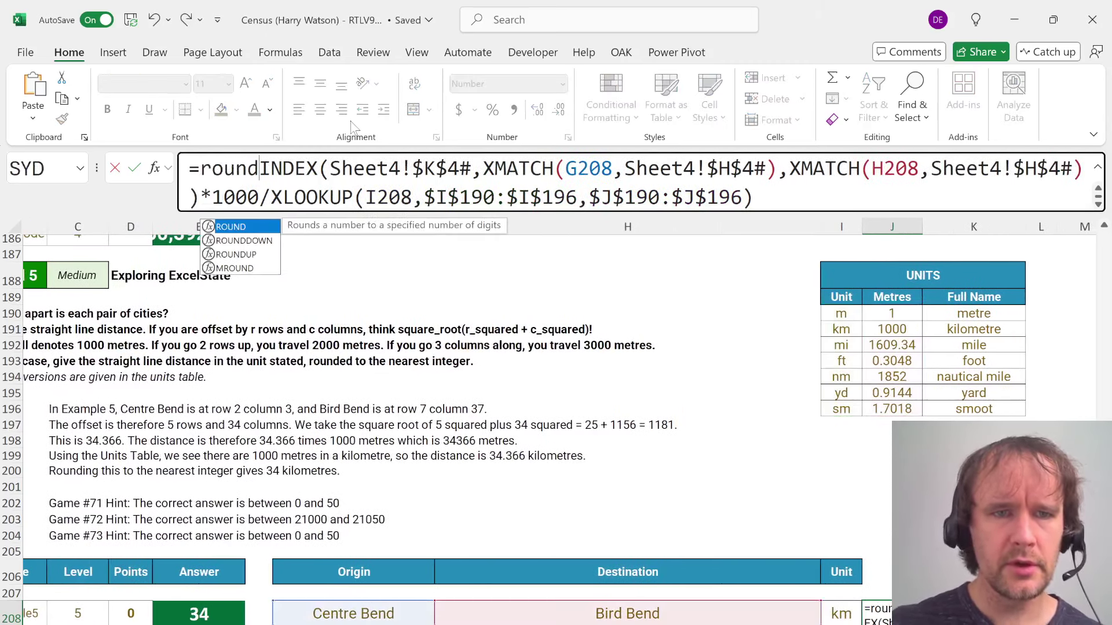
pyautogui.press('Tab')
pyautogui.press('End')
pyautogui.write(',0)')
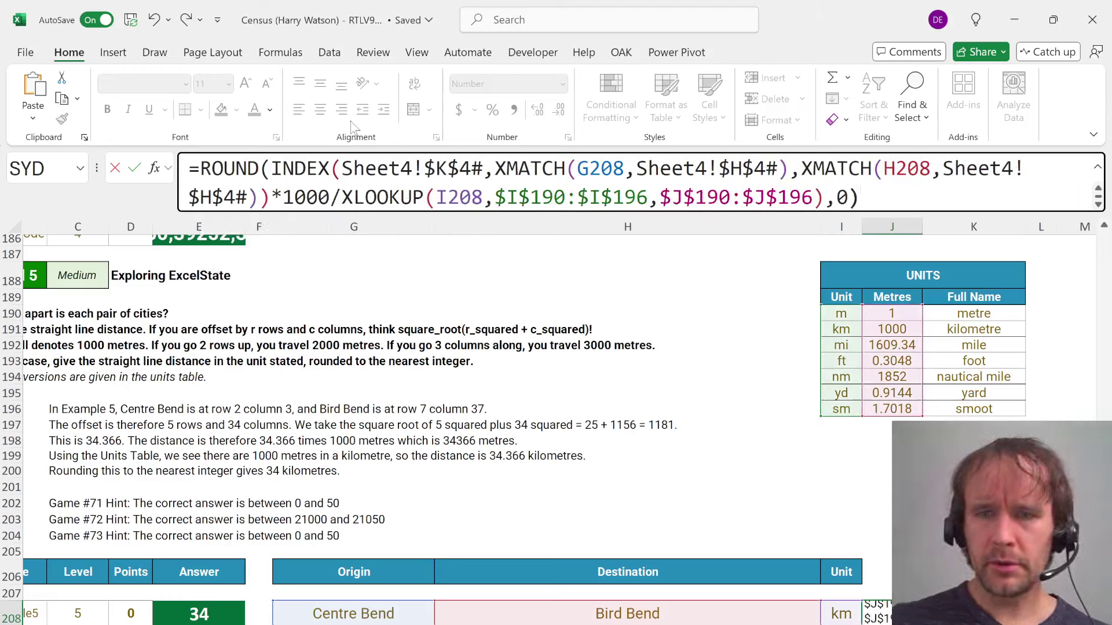
pyautogui.hotkey('ctrl', 'Return')
# Copy the rounded distance formula text from J208 and replace the Example5 answer in E208 with it
pyautogui.press('F2')
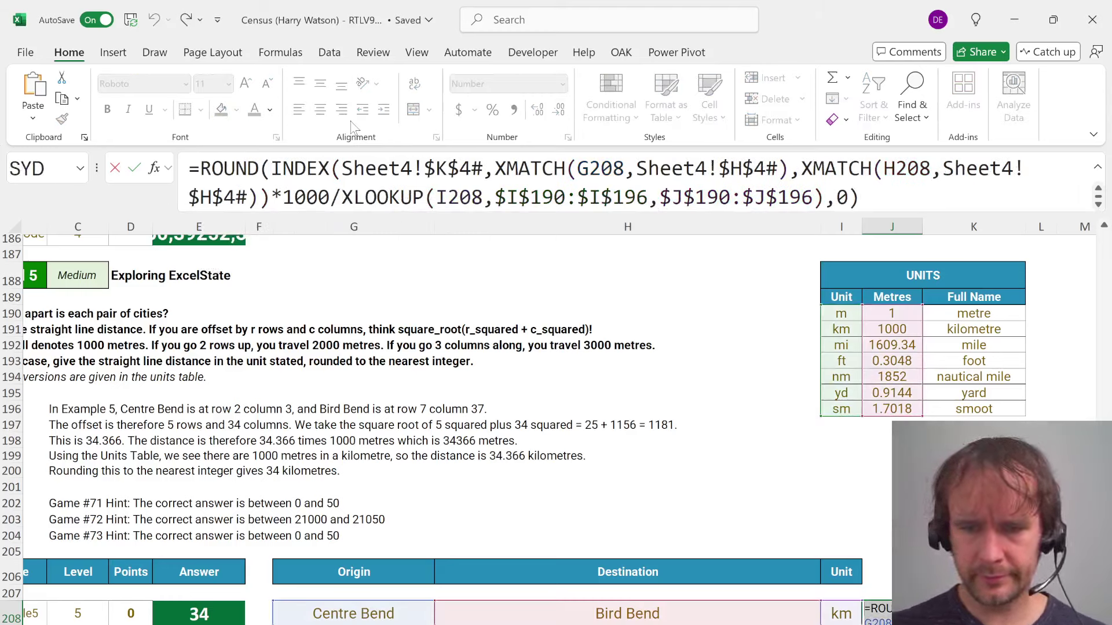
pyautogui.press('Escape')
pyautogui.press('Left')
pyautogui.press('Left')
pyautogui.press('Left')
pyautogui.press('Left')
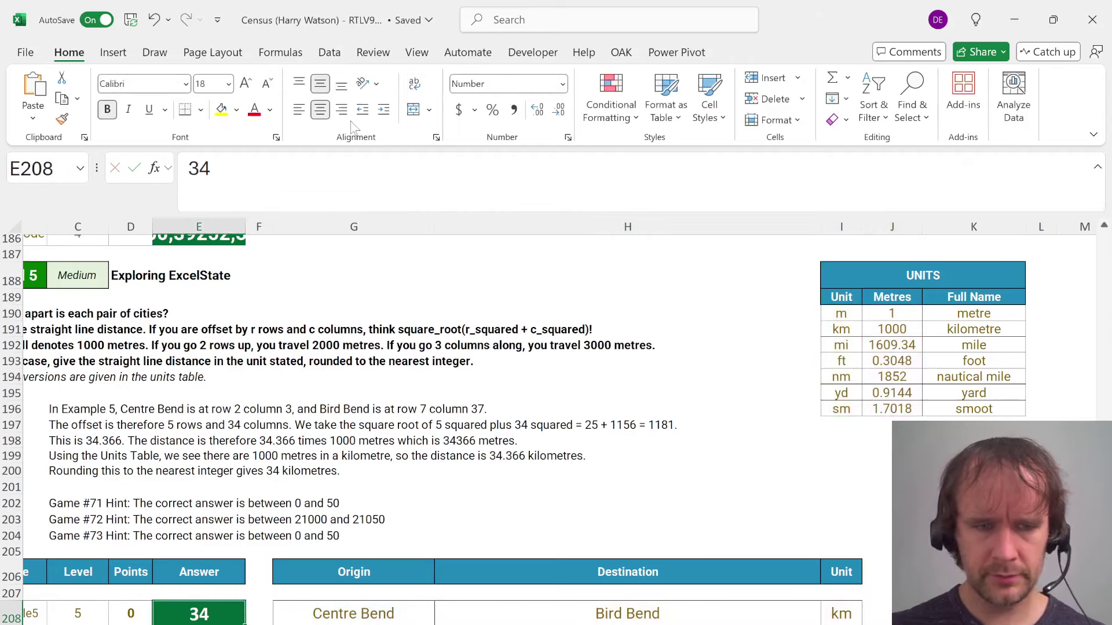
pyautogui.press('F2')
pyautogui.hotkey('ctrl', 'a')
pyautogui.write('=ROUND(INDEX(Sheet4!$K$4#,XMATCH(G208,Sheet4!$H$4#),XMATCH(H208,Sheet4!$H$4#))*1000/XLOOKUP(I208,$I$190:$I$196,$J$190:$J$196),0)')
pyautogui.hotkey('ctrl', 'Return')
# Copy the E208 formula to the Level 5 answer cells E210:E229 and check games 71 to 73 against the hints
pyautogui.hotkey('ctrl', 'c')
pyautogui.press('Down')
pyautogui.press('Down')
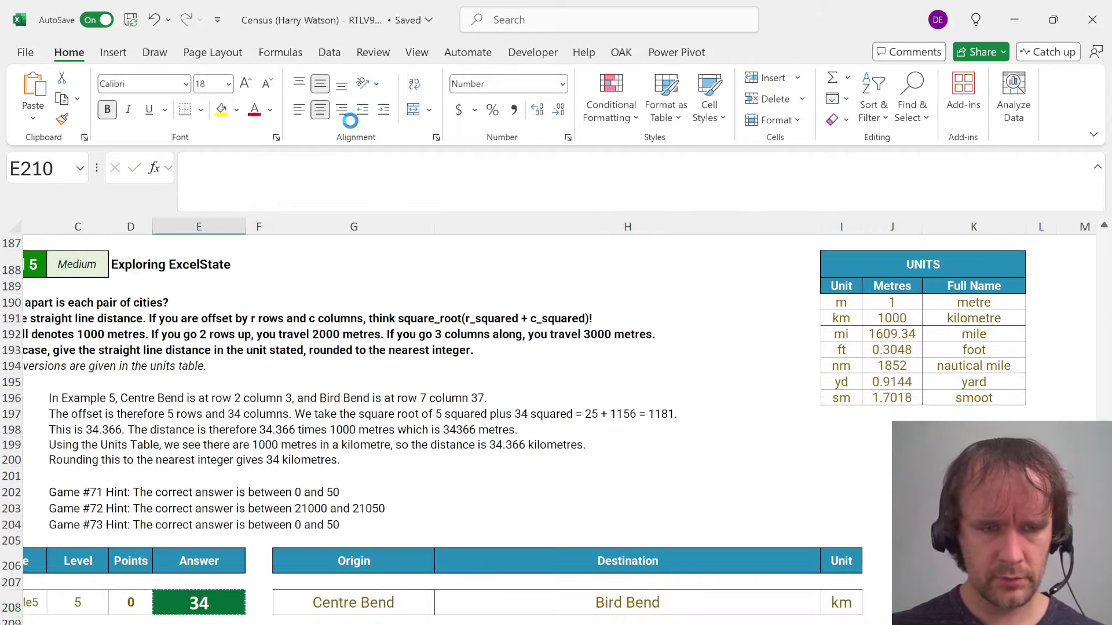
pyautogui.hotkey('ctrl', 'shift', 'Down')
pyautogui.hotkey('ctrl', 'v')
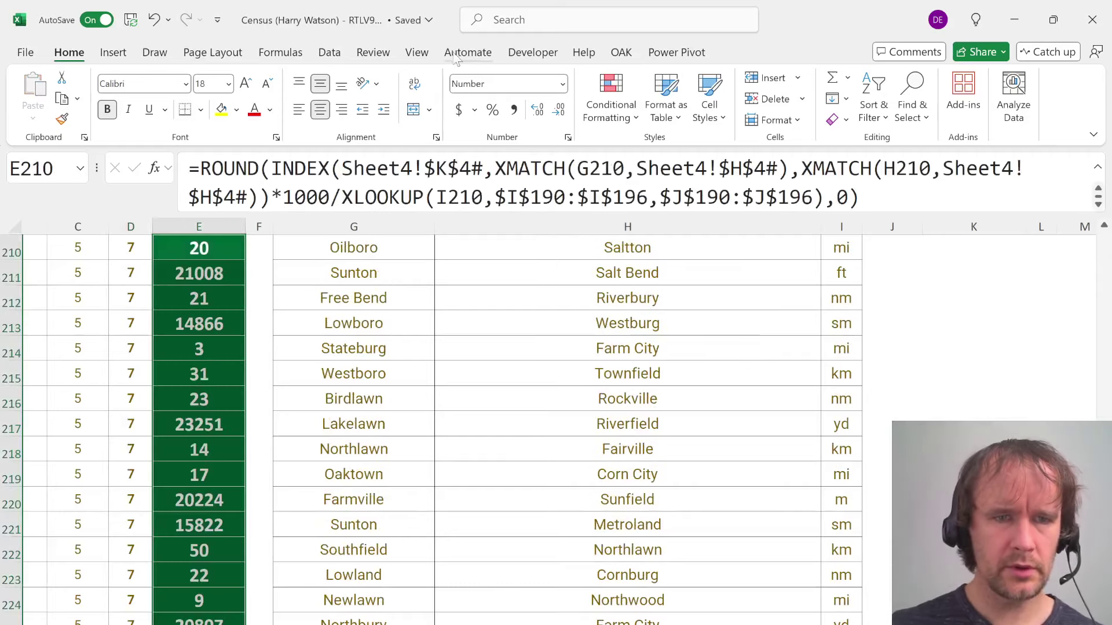
pyautogui.scroll(5, 192, 278)
pyautogui.hscroll(-1, 192, 278)
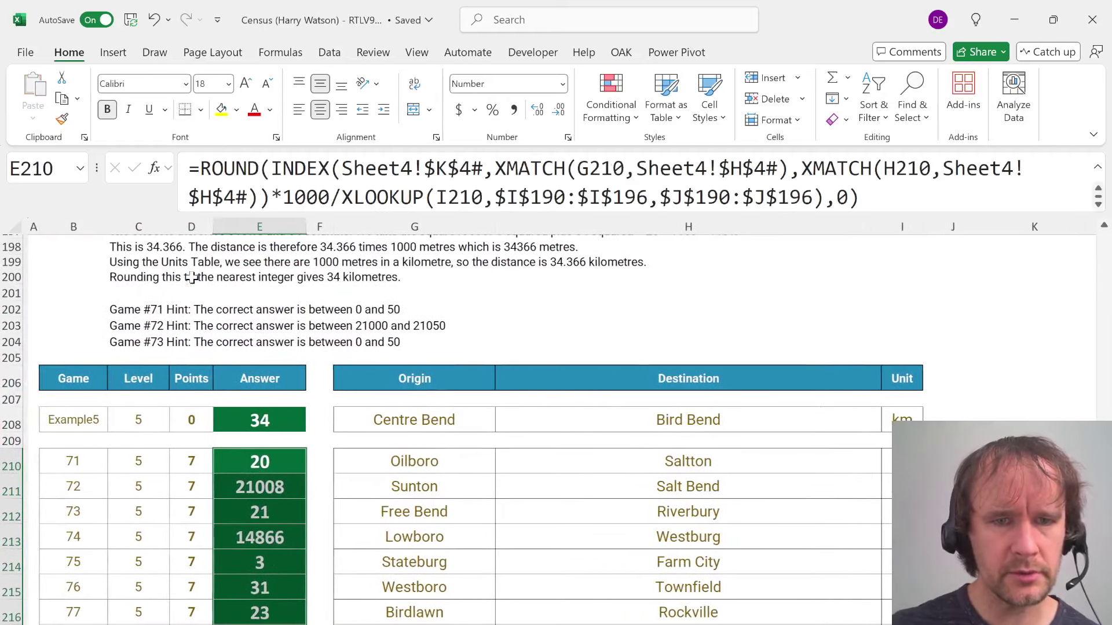
pyautogui.hscroll(1, 192, 278)
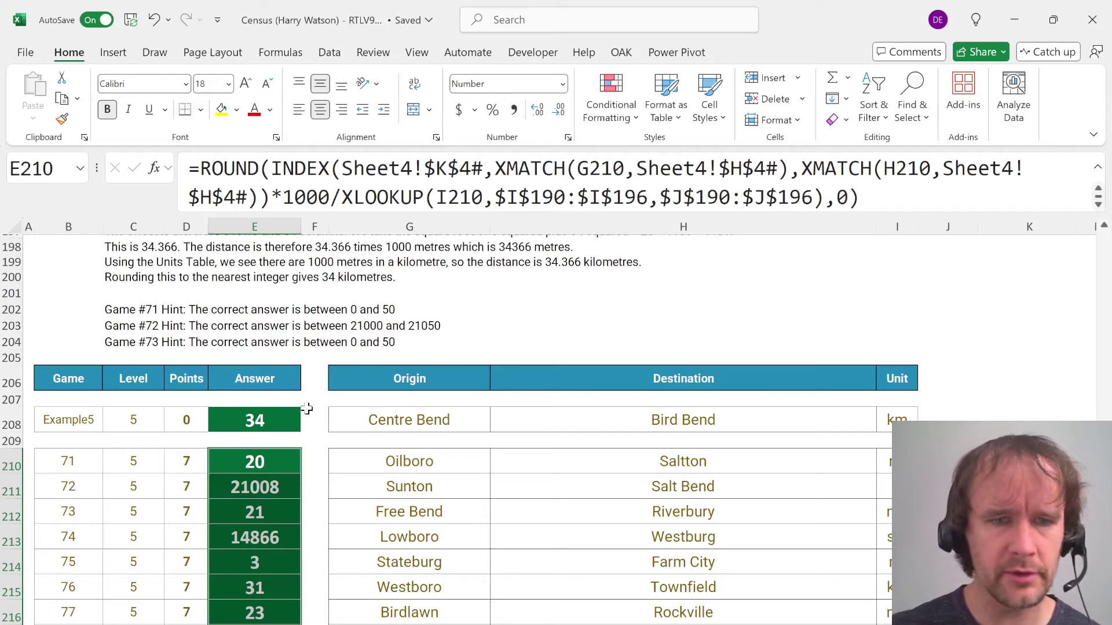
pyautogui.click(267, 479)
pyautogui.click(268, 513)
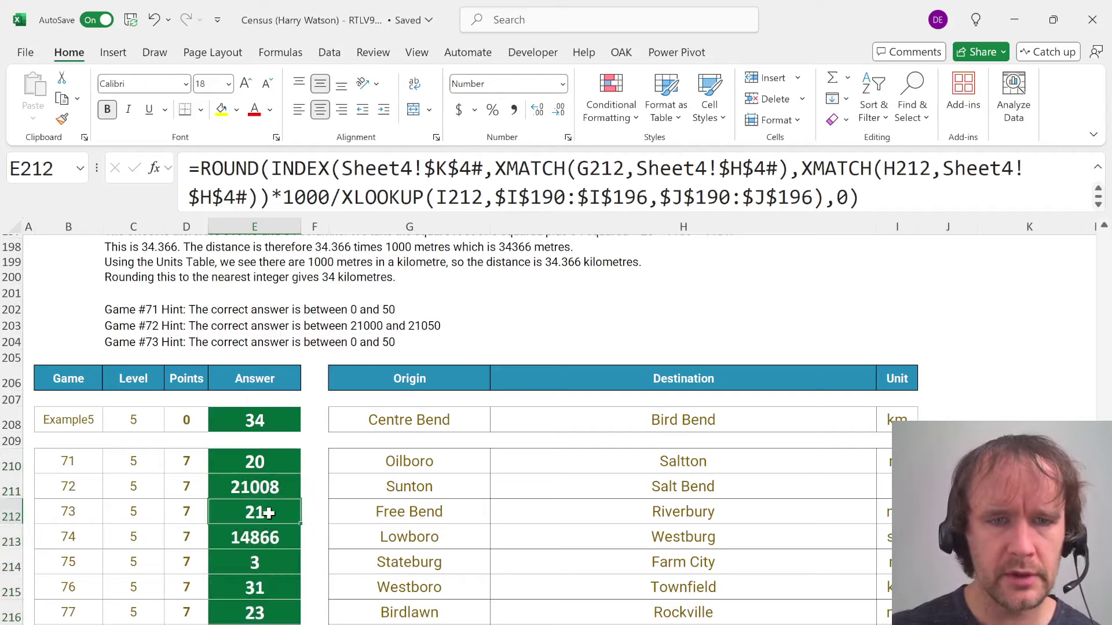
# Copy the Level 5 code from E231 and paste it into the Level 5 Code answer field in FlexiQuiz
pyautogui.scroll(-3, 330, 550)
pyautogui.hotkey('ctrl', 'Down')
pyautogui.hotkey('ctrl', 'Down')
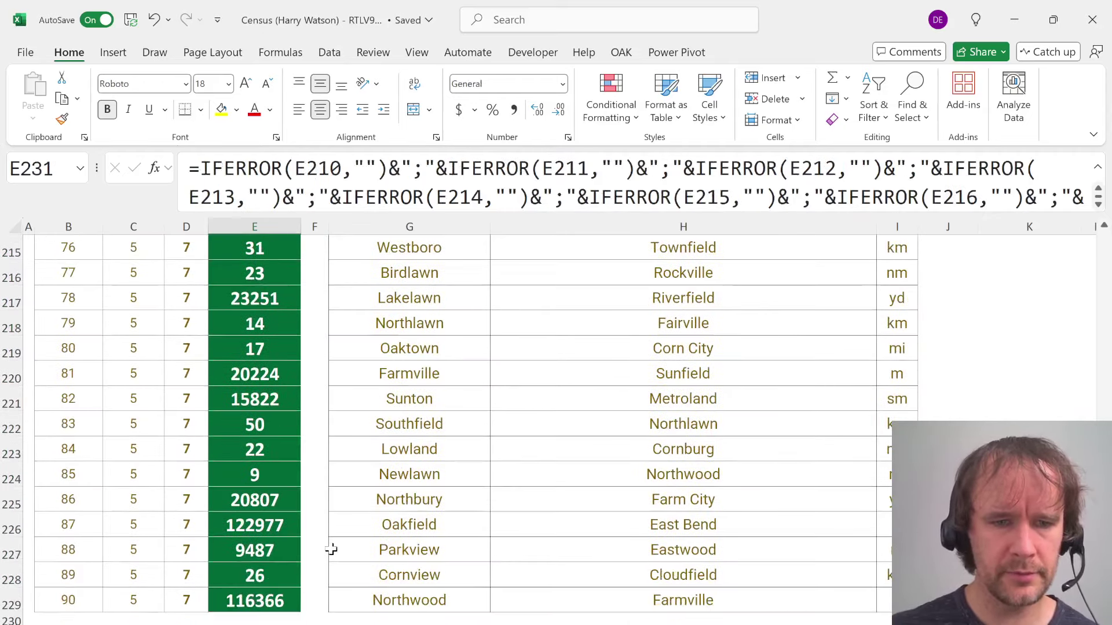
pyautogui.hotkey('ctrl', 'c')
pyautogui.hotkey('alt', 'Tab')
pyautogui.scroll(-2, 234, 556)
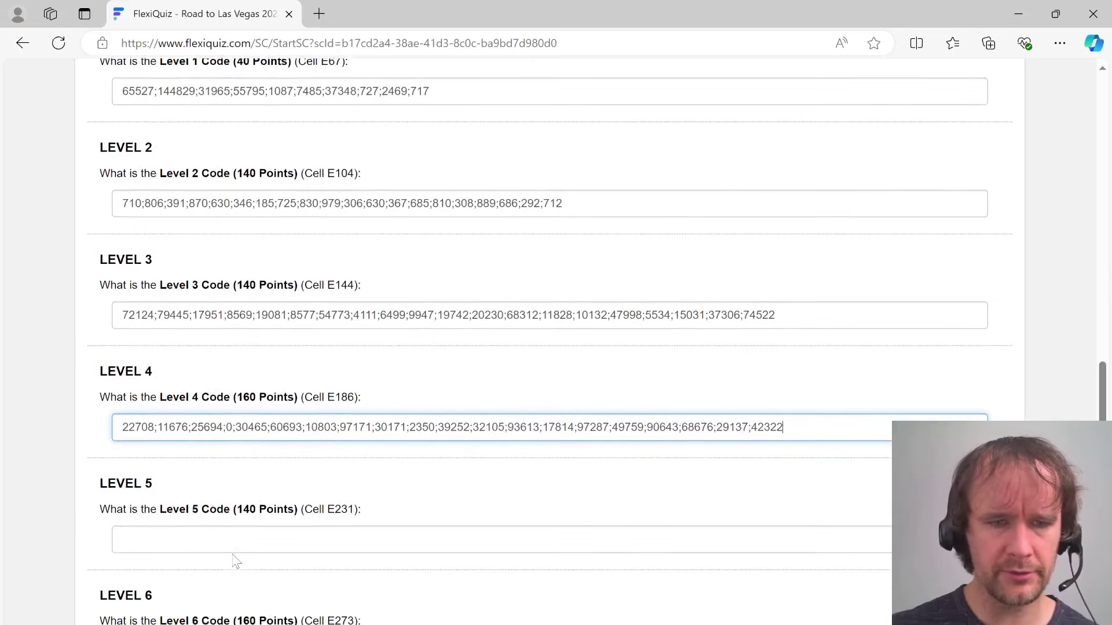
pyautogui.click(234, 550)
pyautogui.hotkey('ctrl', 'v')
pyautogui.scroll(-3, 256, 565)
# Switch back to Excel and split the Example6 box bounds G250 in H250 with TEXTSPLIT, using "," for columns and ";" for rows
pyautogui.hotkey('alt', 'Tab')
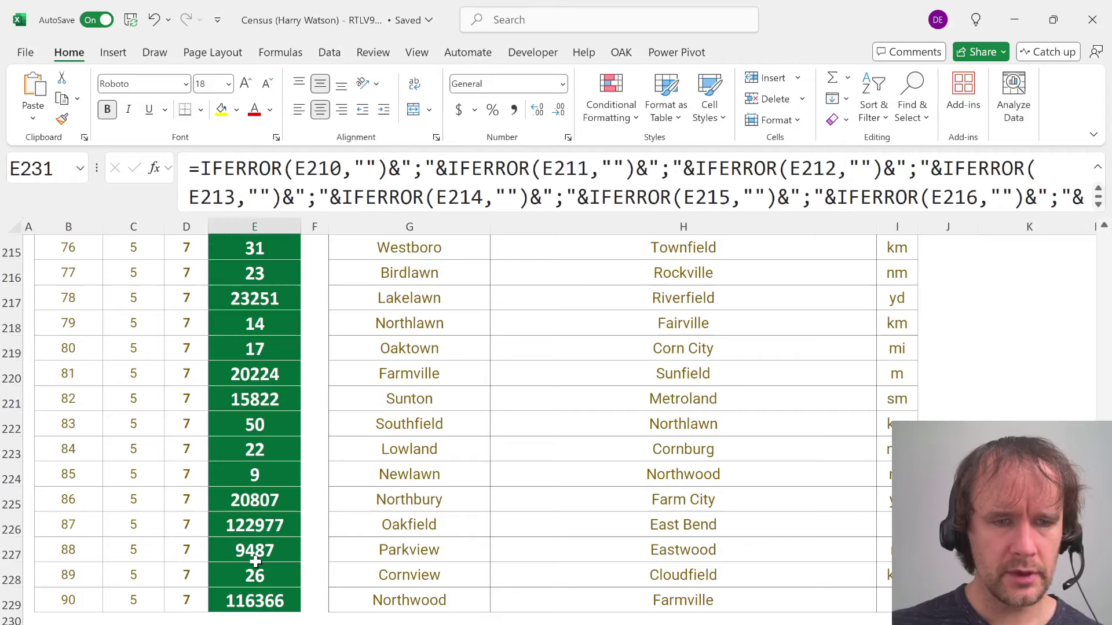
pyautogui.scroll(-6, 255, 562)
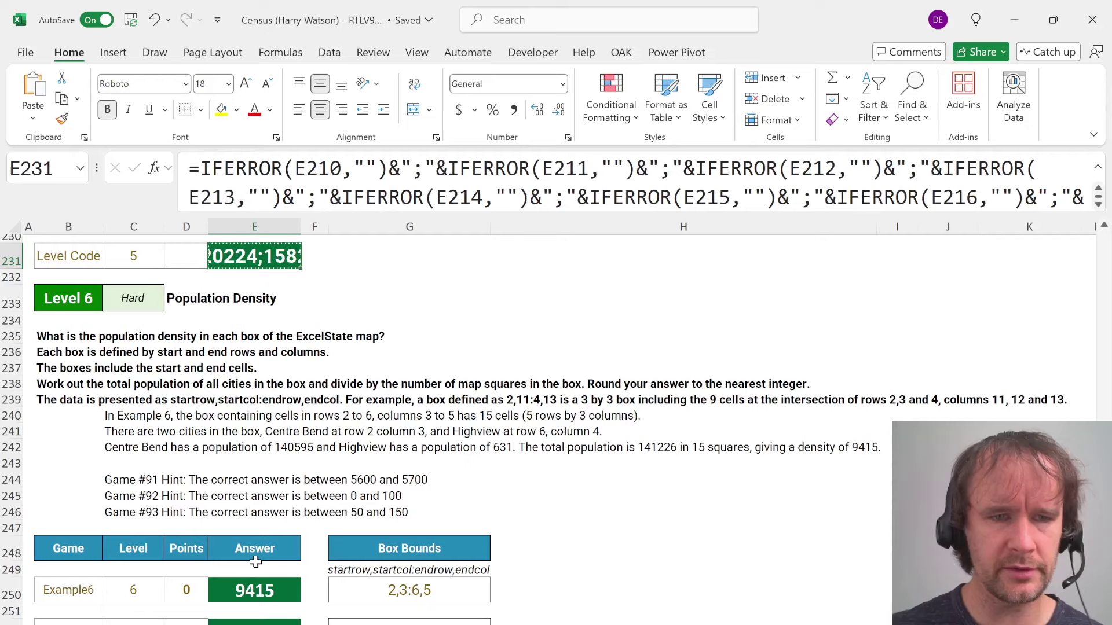
pyautogui.click(372, 570)
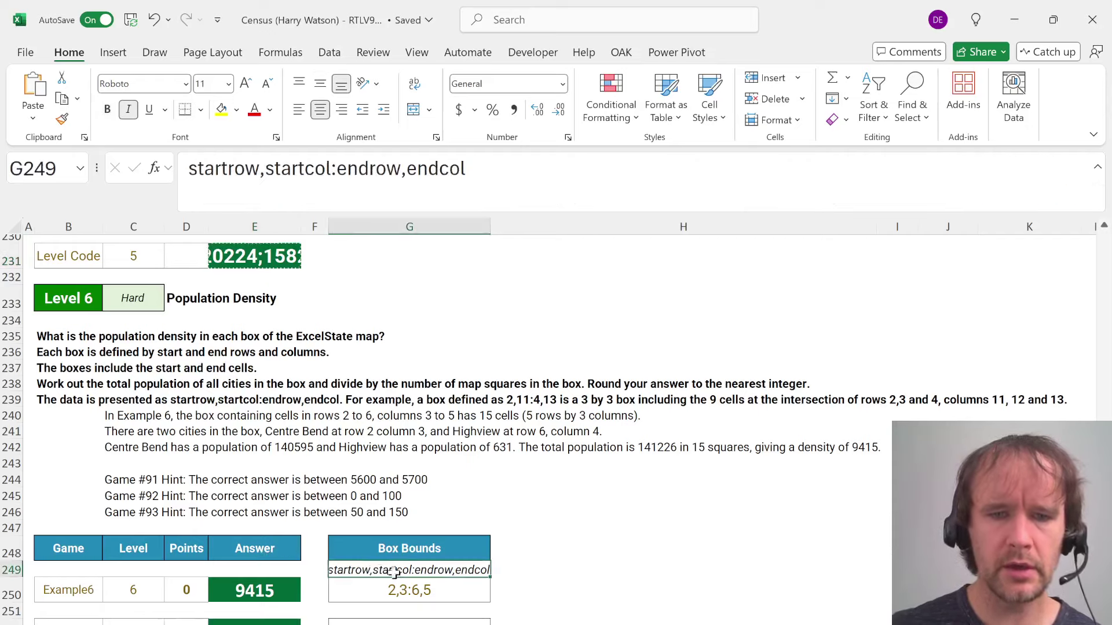
pyautogui.click(528, 581)
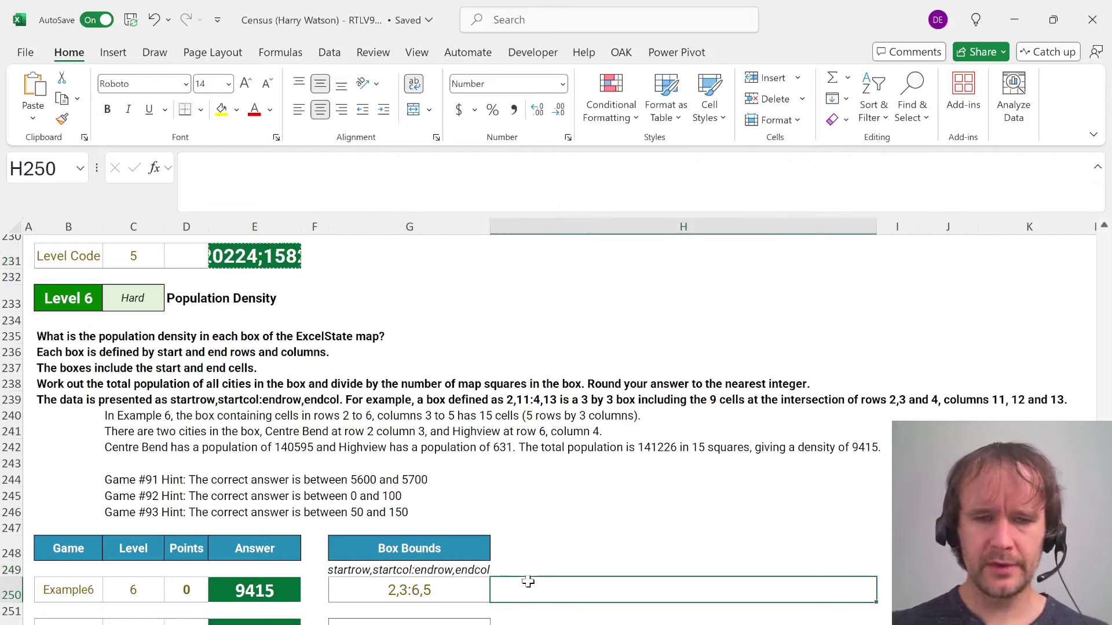
pyautogui.write('=')
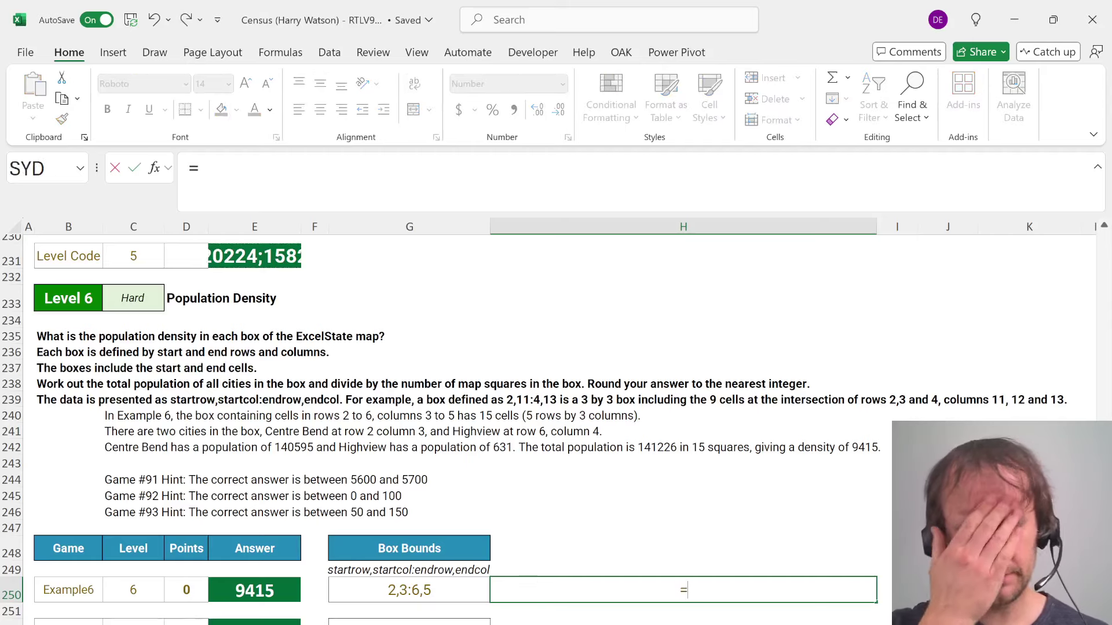
pyautogui.write('texts')
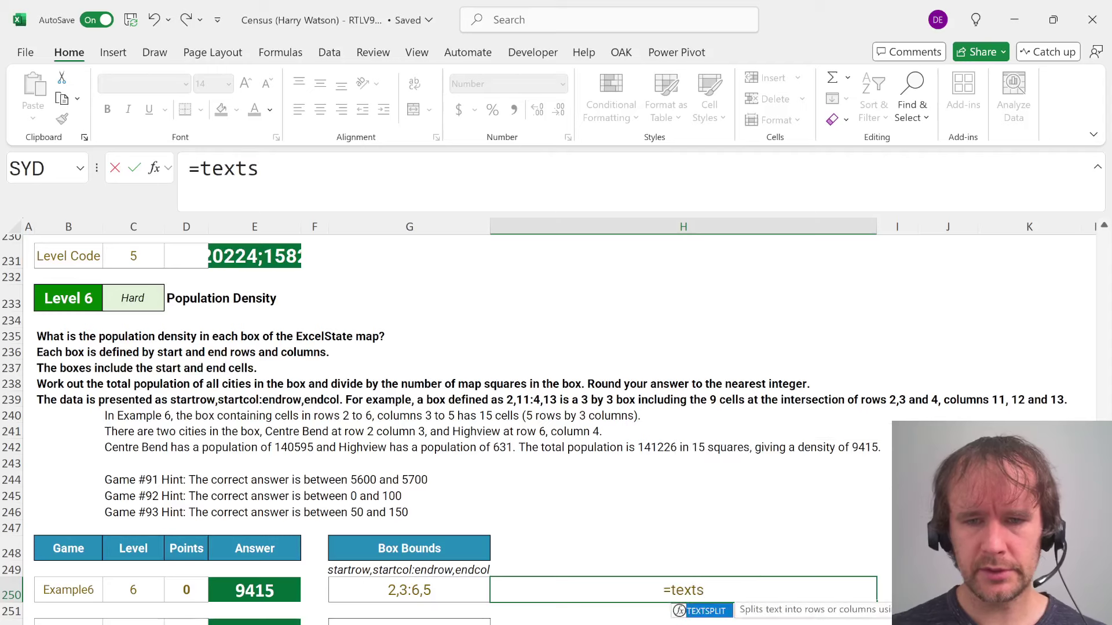
pyautogui.press('Tab')
pyautogui.press('Left')
pyautogui.write(',')
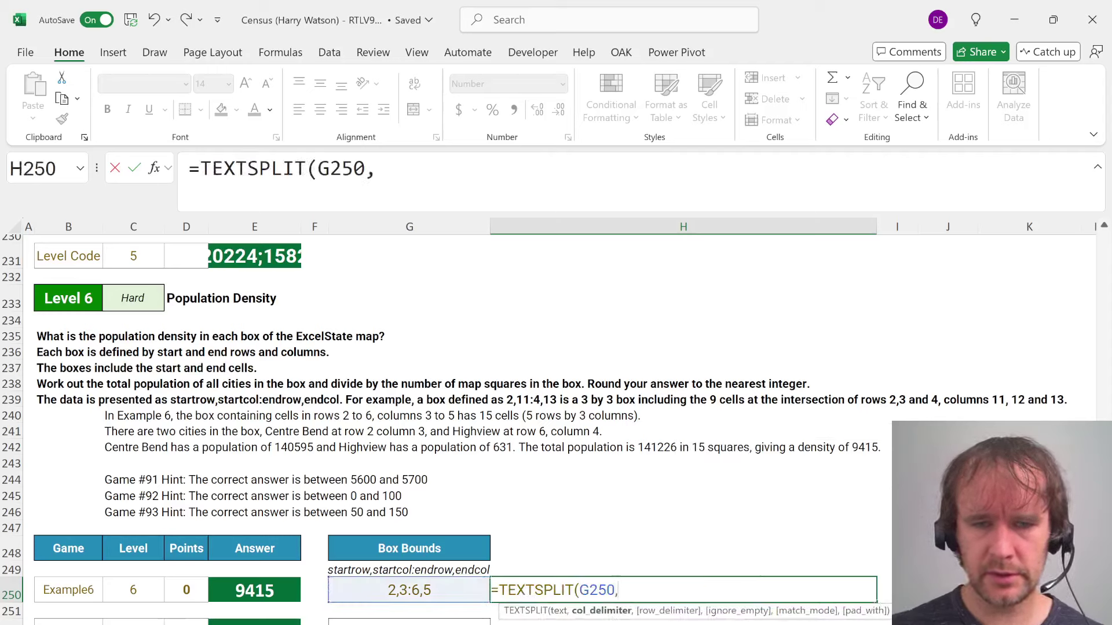
pyautogui.write('",",')
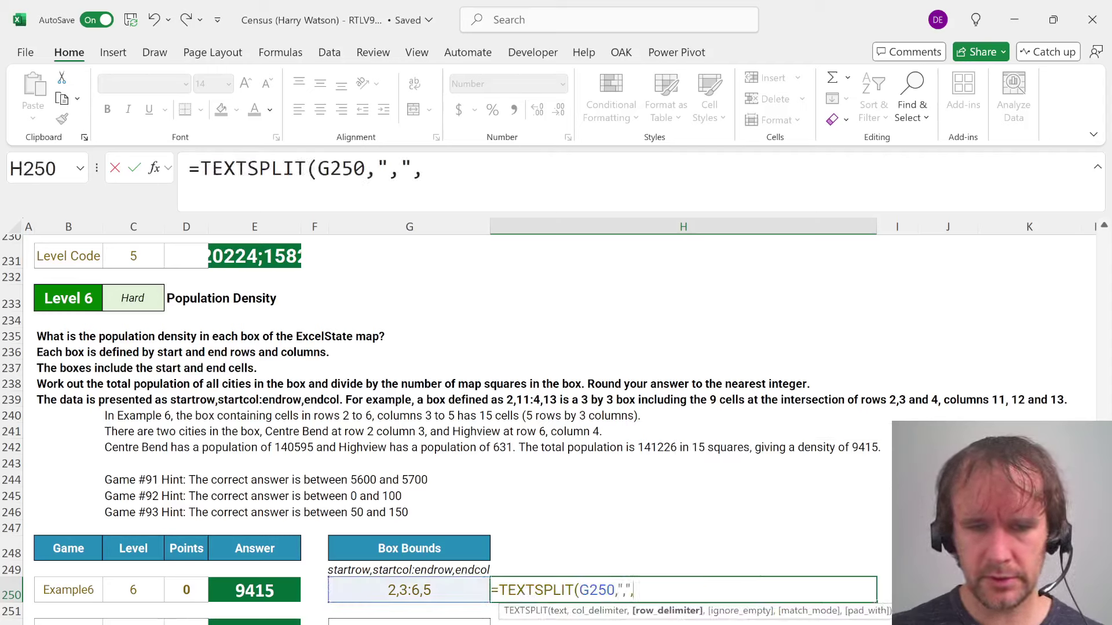
pyautogui.write('";")')
pyautogui.press('Return')
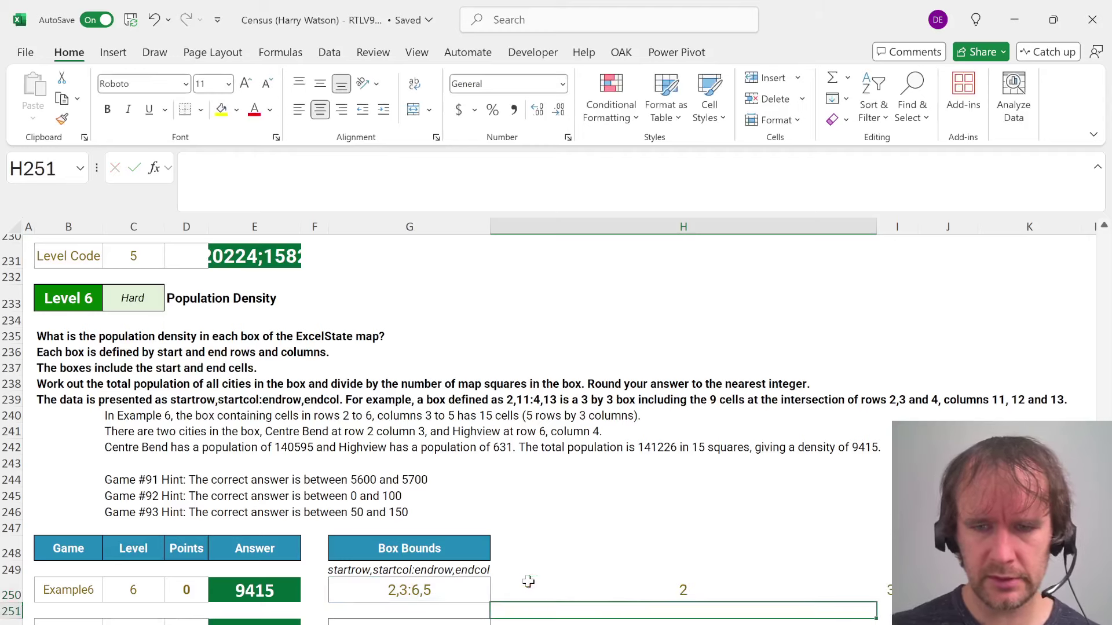
# Change the row delimiter in the H250 TEXTSPLIT formula to ":"
pyautogui.click(528, 581)
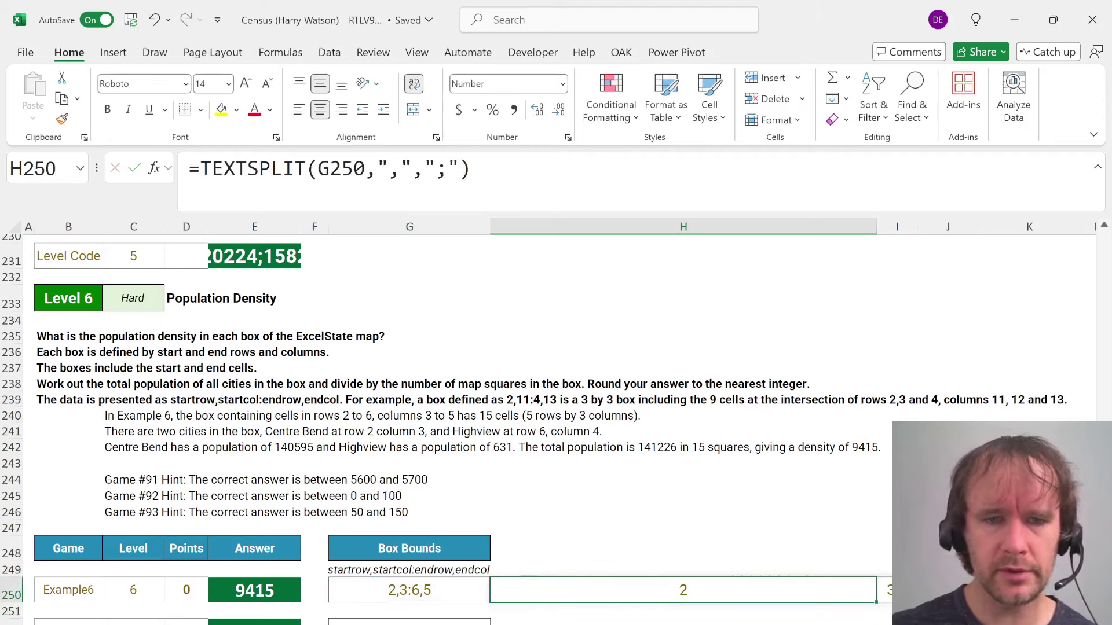
pyautogui.click(447, 169)
pyautogui.press('BackSpace')
pyautogui.write(':')
pyautogui.press('Return')
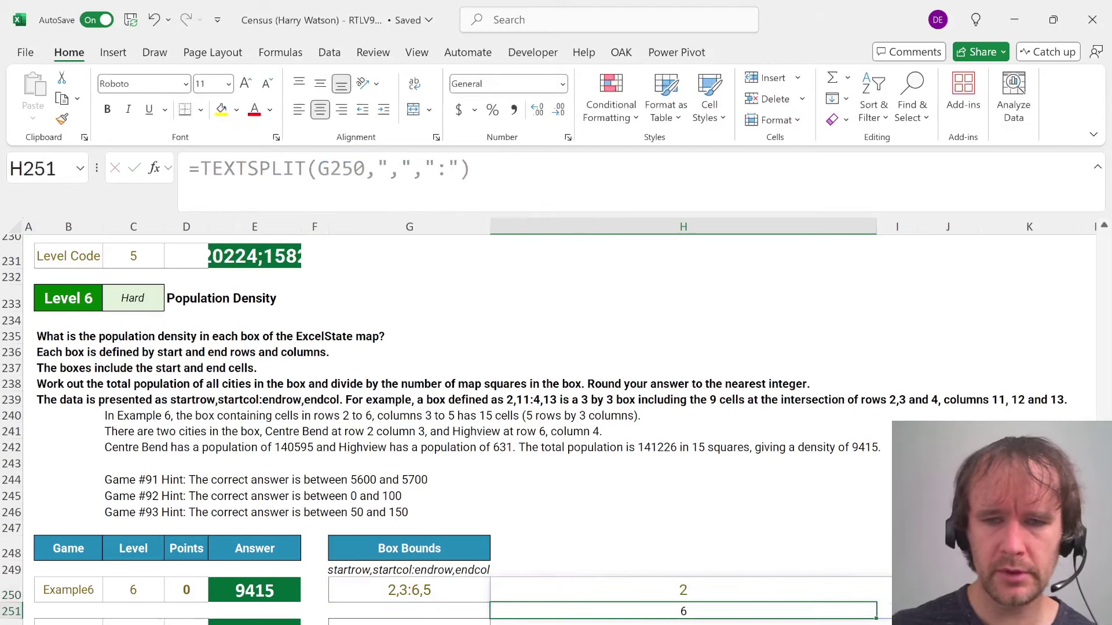
pyautogui.click(682, 589)
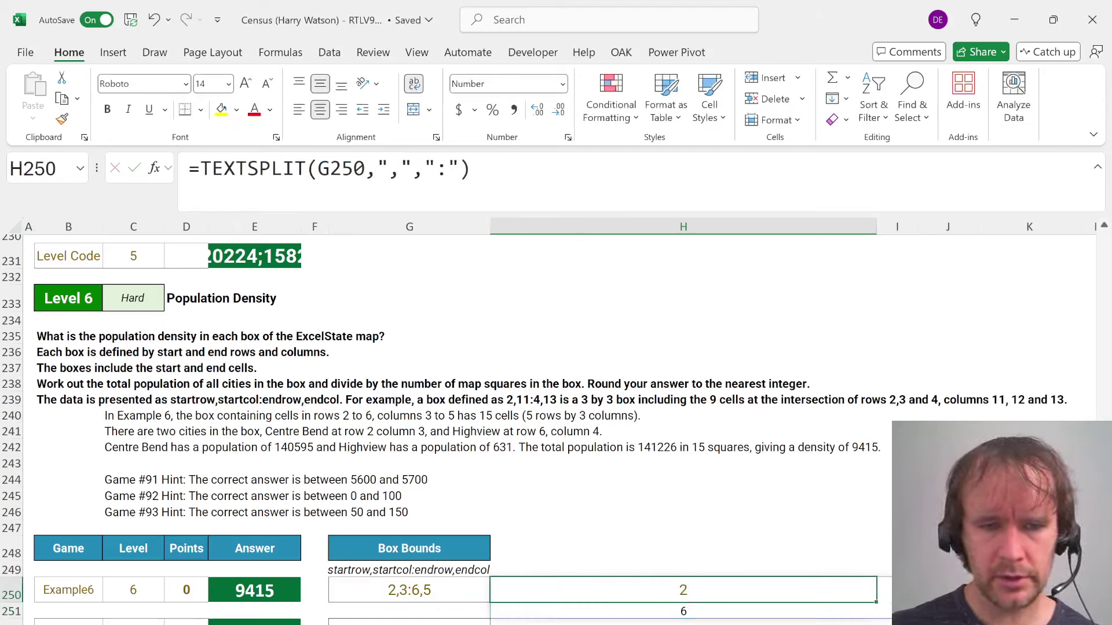
# Check the box bounds split across H250:I251 for Example6
pyautogui.click(886, 589)
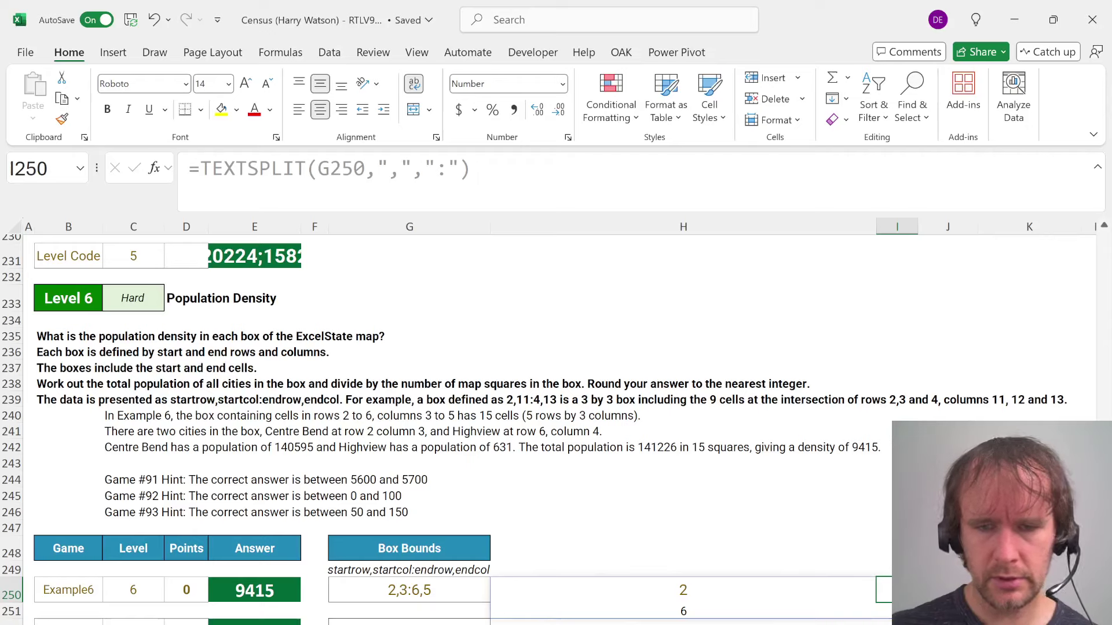
pyautogui.click(682, 611)
pyautogui.click(885, 611)
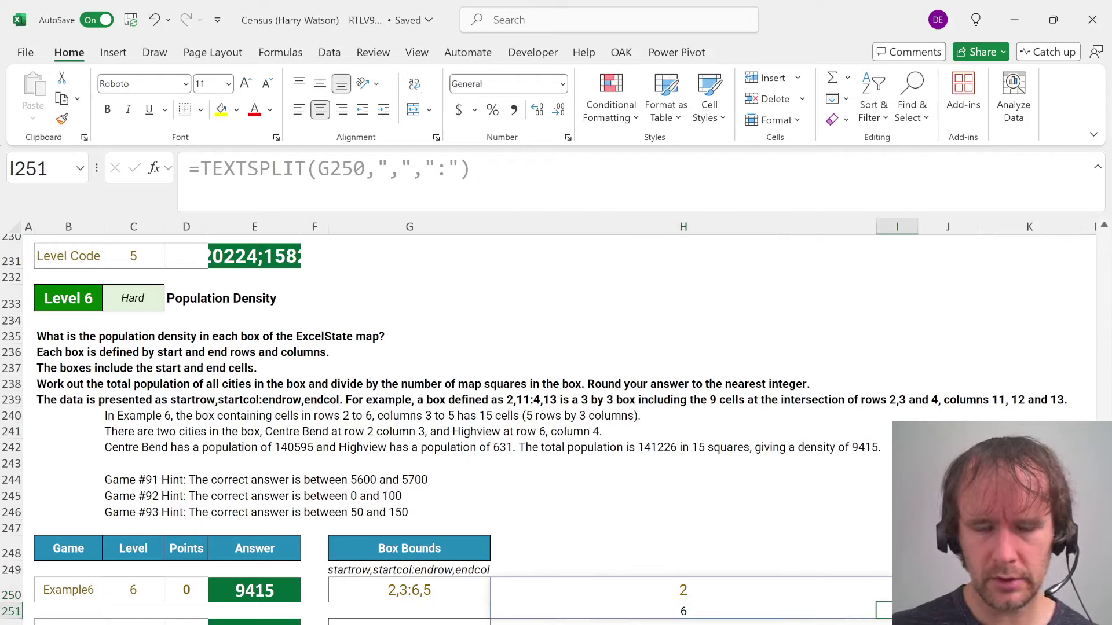
pyautogui.press('Up')
pyautogui.press('Right')
pyautogui.press('Right')
pyautogui.press('Right')
pyautogui.press('Right')
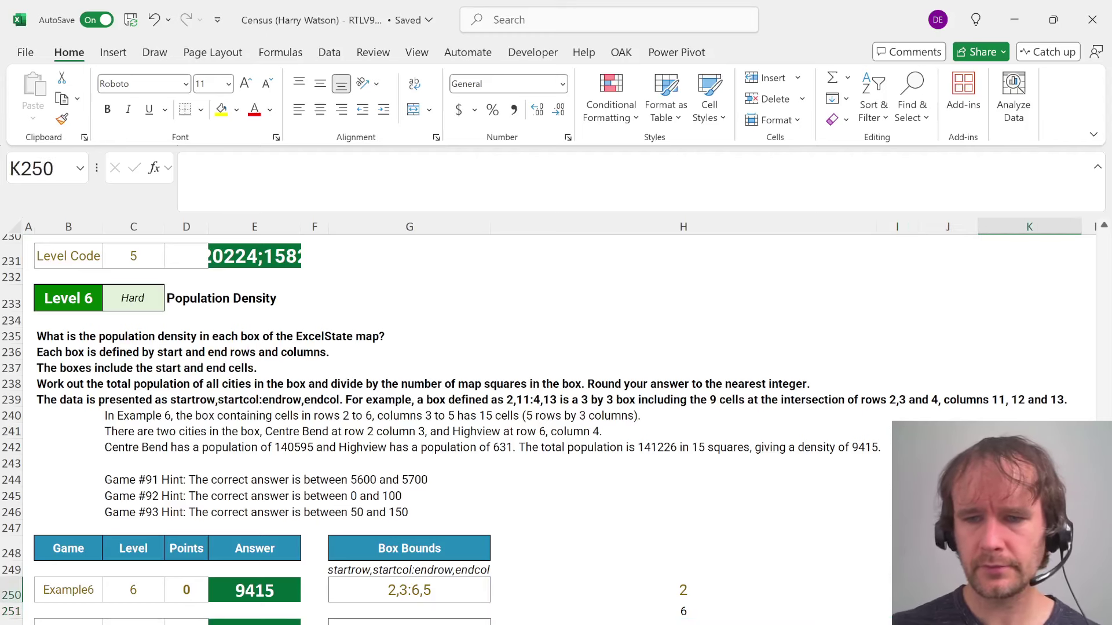
pyautogui.press('Left')
pyautogui.press('Left')
pyautogui.press('Left')
pyautogui.press('Left')
pyautogui.press('Left')
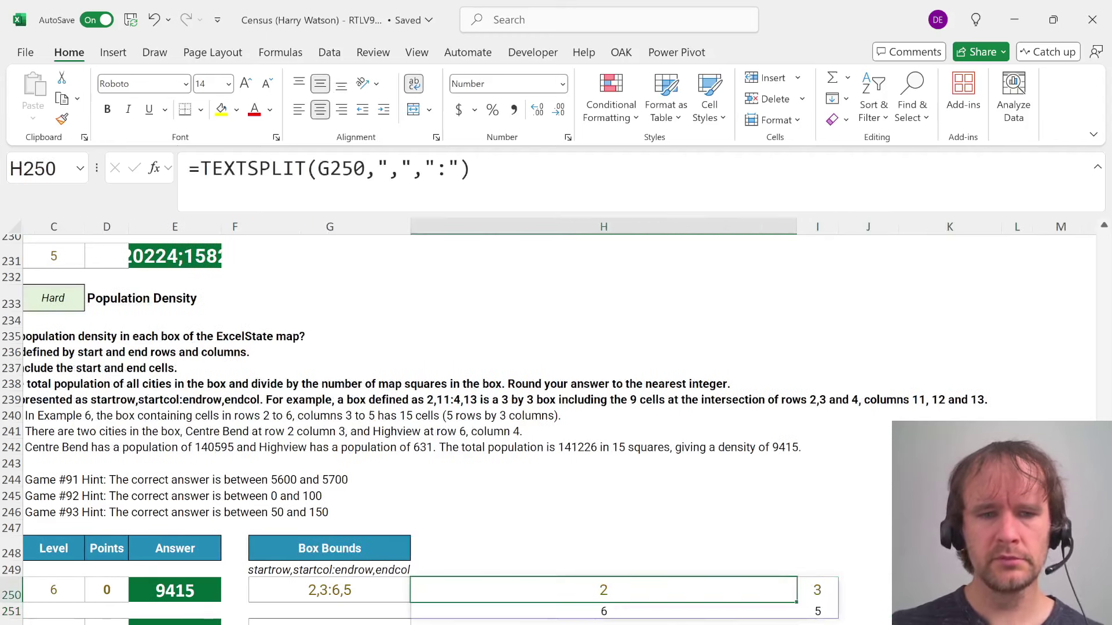
pyautogui.press('Right')
pyautogui.press('Right')
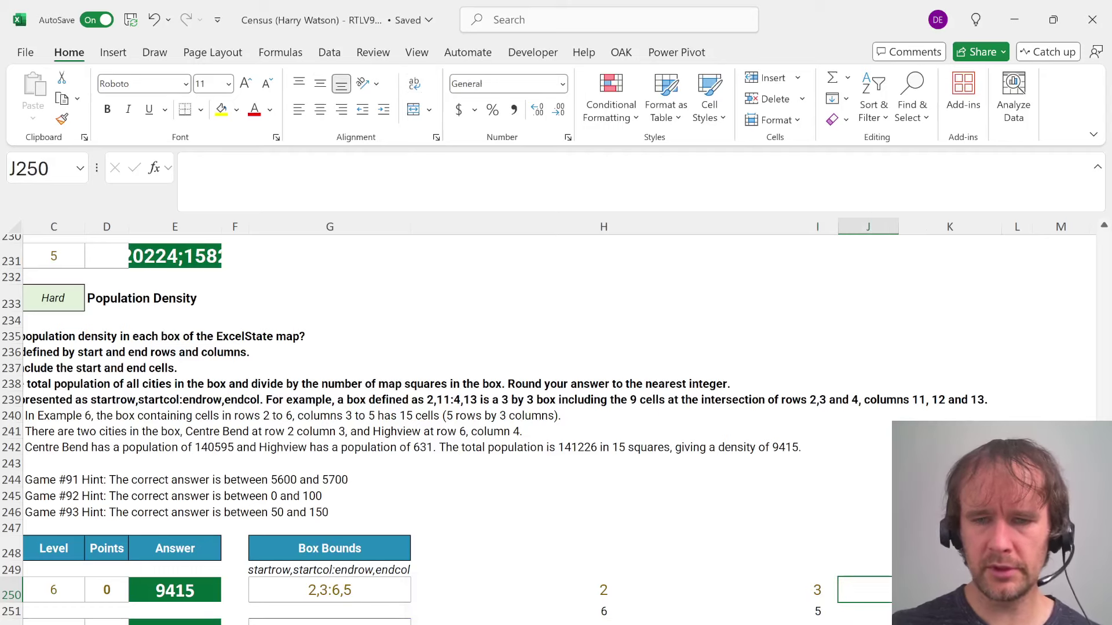
pyautogui.write('=')
pyautogui.press('Escape')
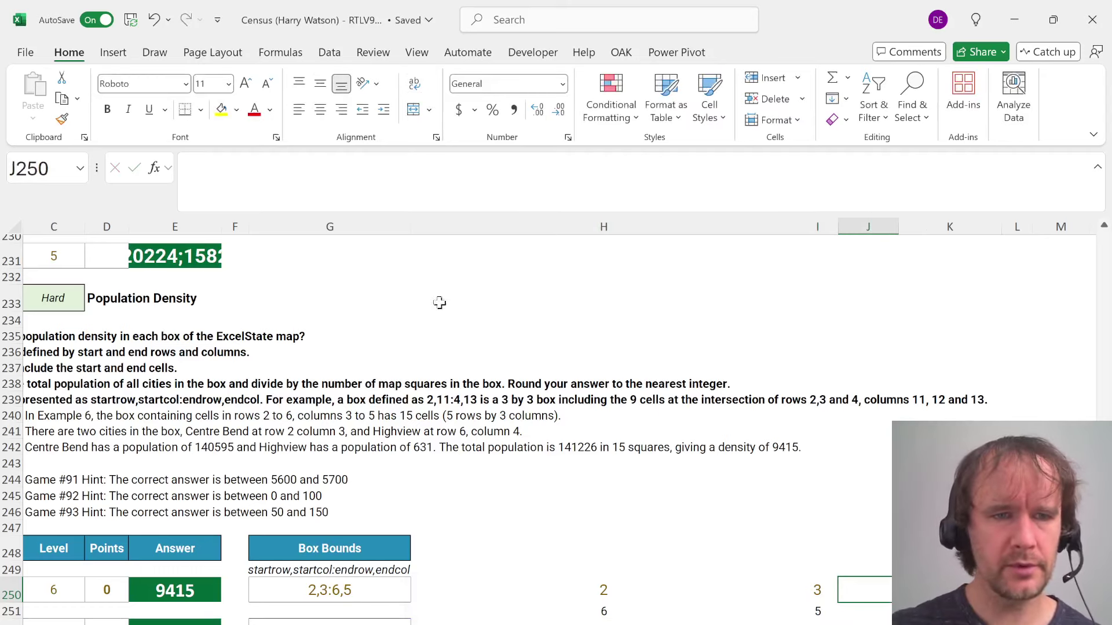
# Enter an INDEX formula in J250 over the entire Map of ExcelState sheet, with H250 as row and I250 as column
pyautogui.hscroll(-2, 440, 303)
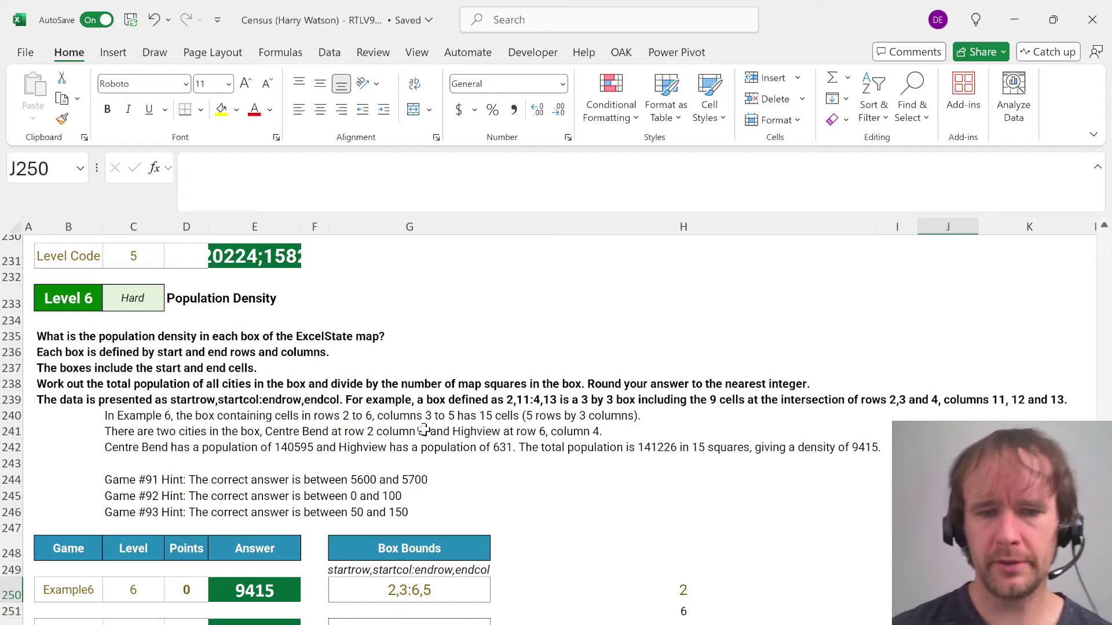
pyautogui.hscroll(3, 580, 511)
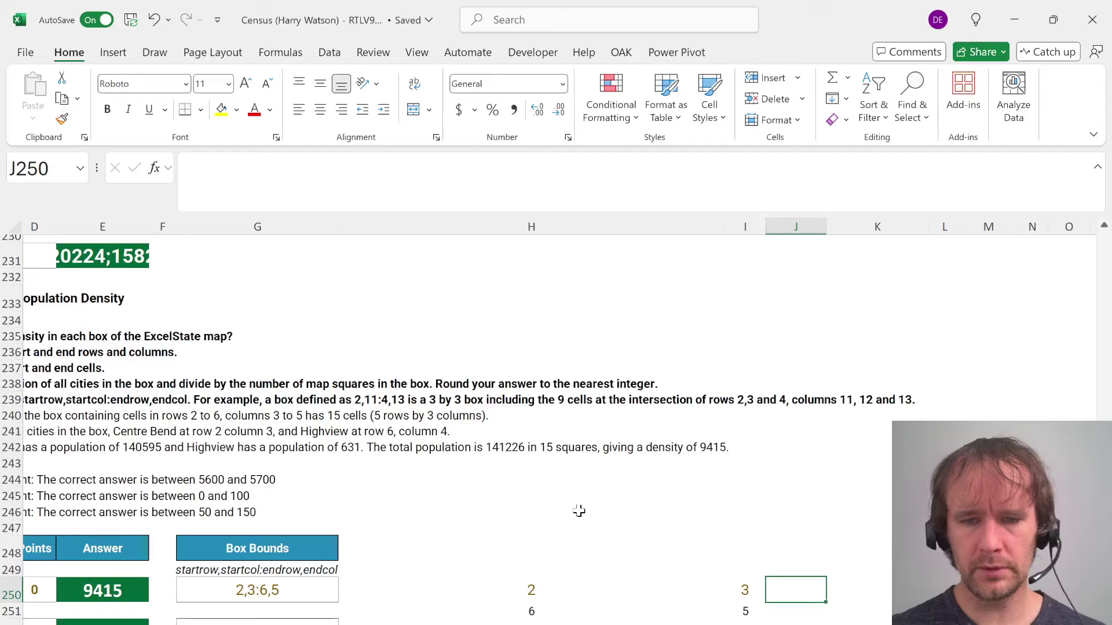
pyautogui.write('=ind')
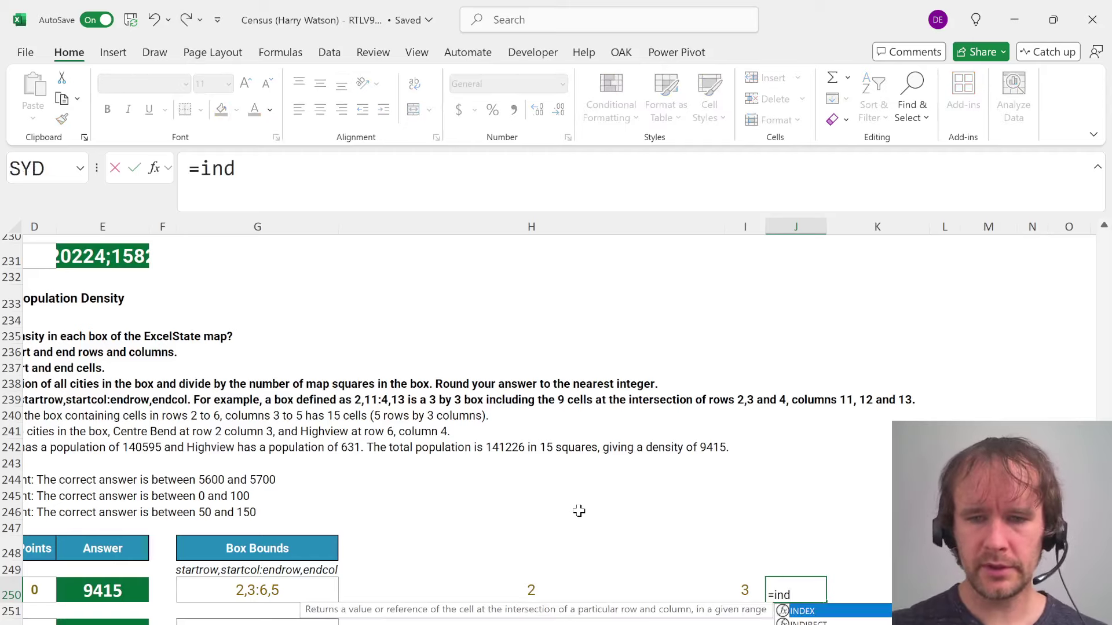
pyautogui.press('Tab')
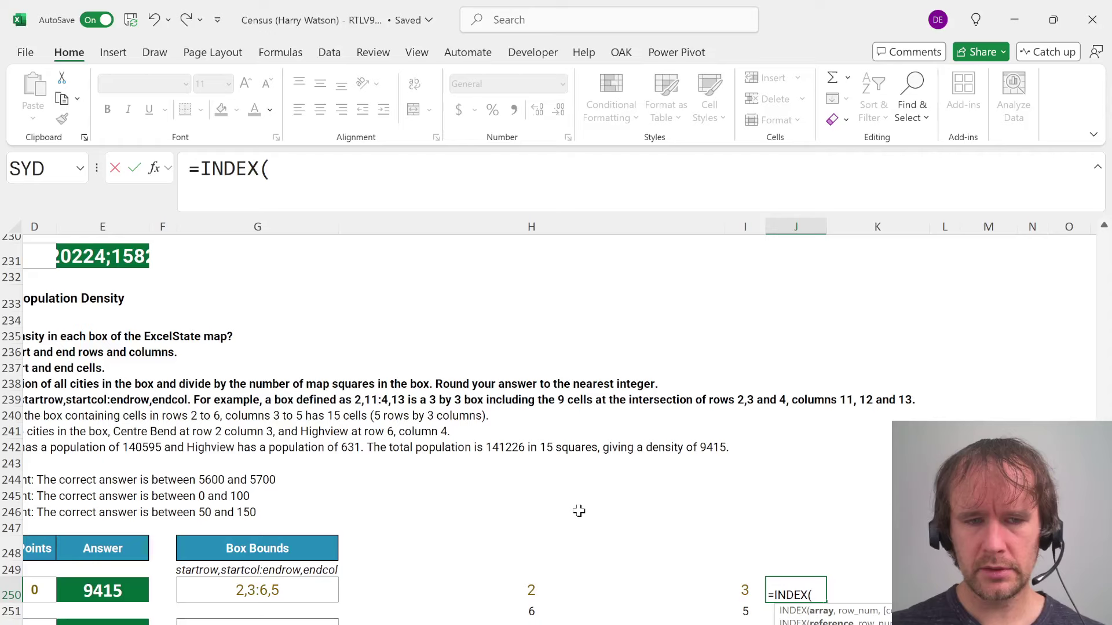
pyautogui.hotkey('ctrl', 'pagedown')
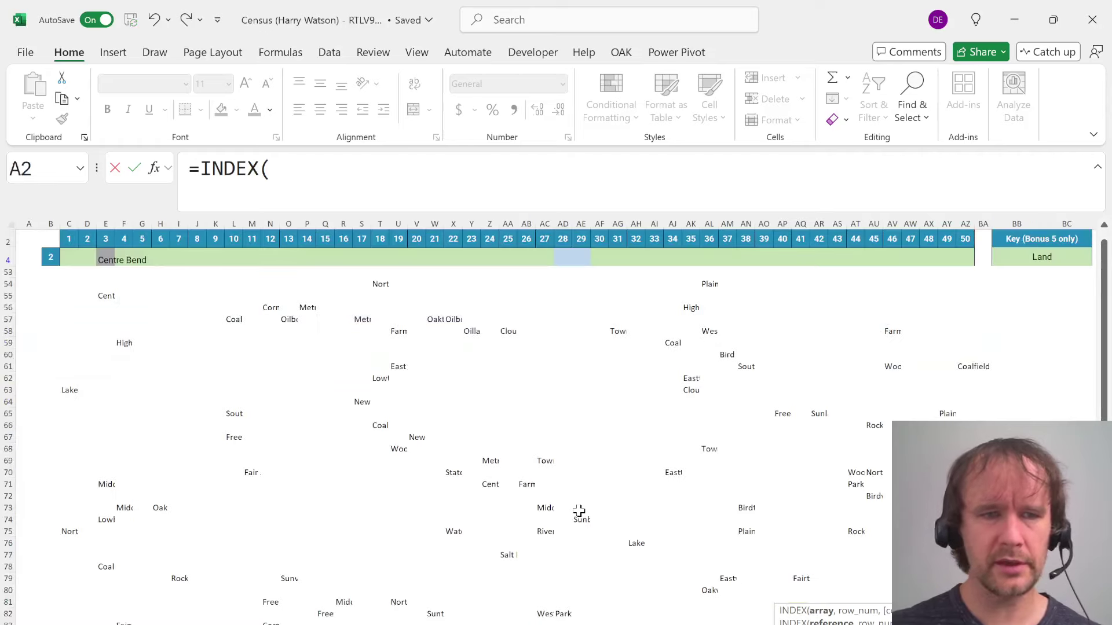
pyautogui.click(10, 223)
pyautogui.press('F4')
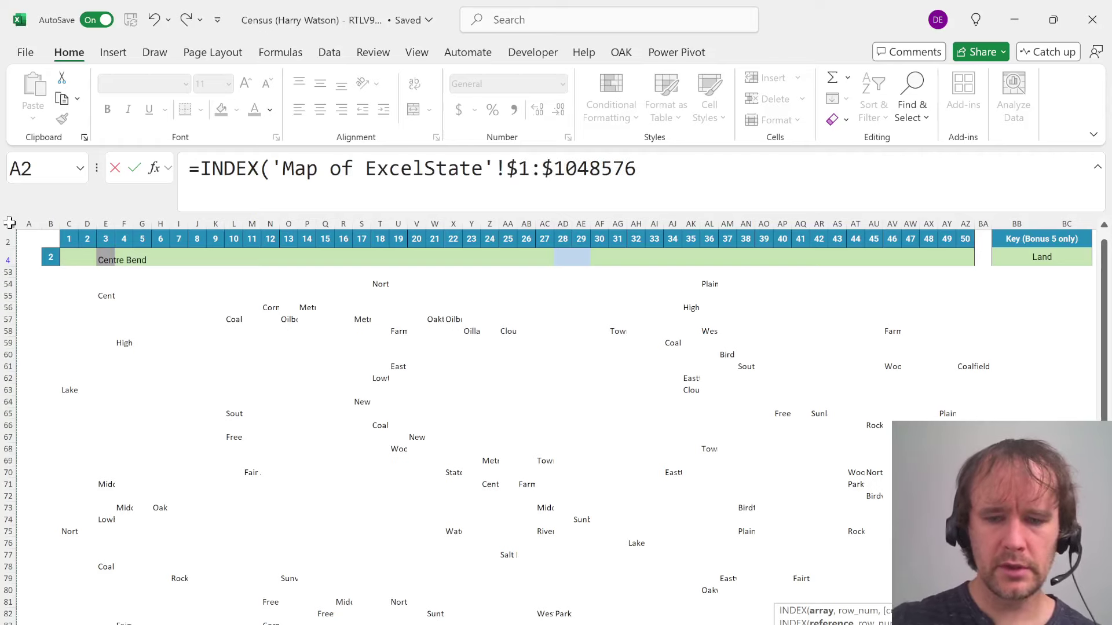
pyautogui.write(',')
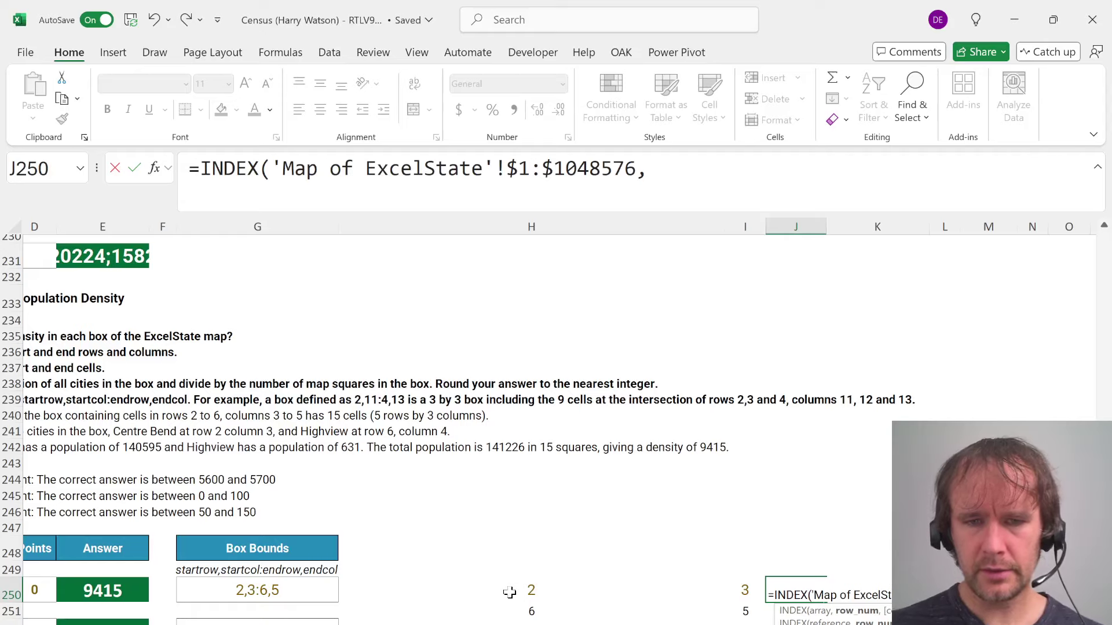
pyautogui.click(509, 592)
pyautogui.write(',')
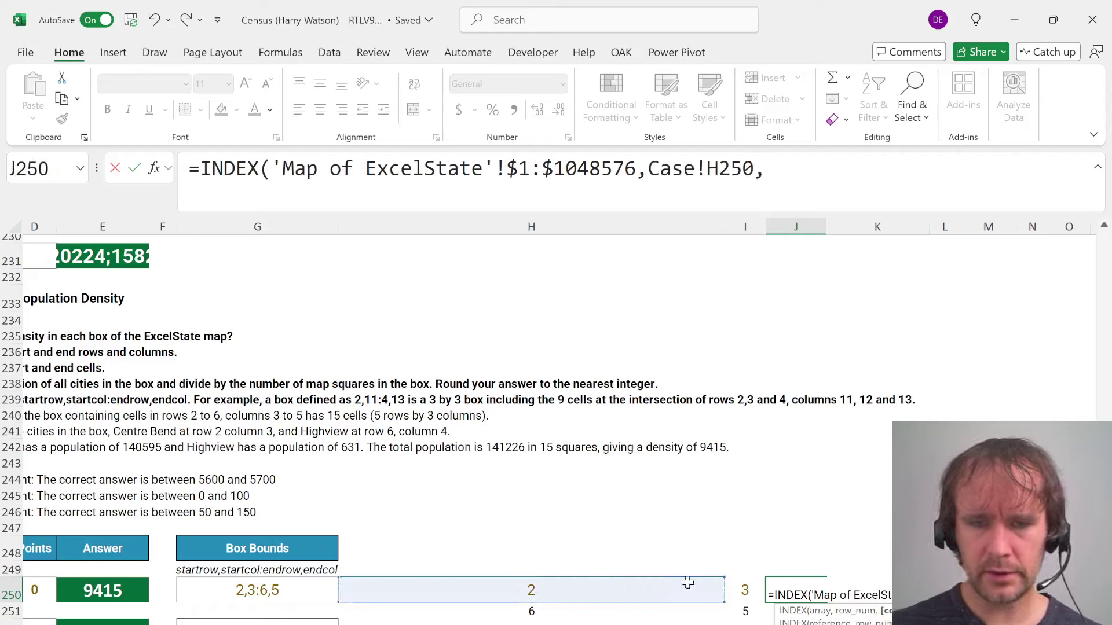
pyautogui.click(751, 592)
pyautogui.press('Return')
# Replace every "case!" with nothing in the formulas of J250:J251
pyautogui.press('Up')
pyautogui.hotkey('shift', 'Down')
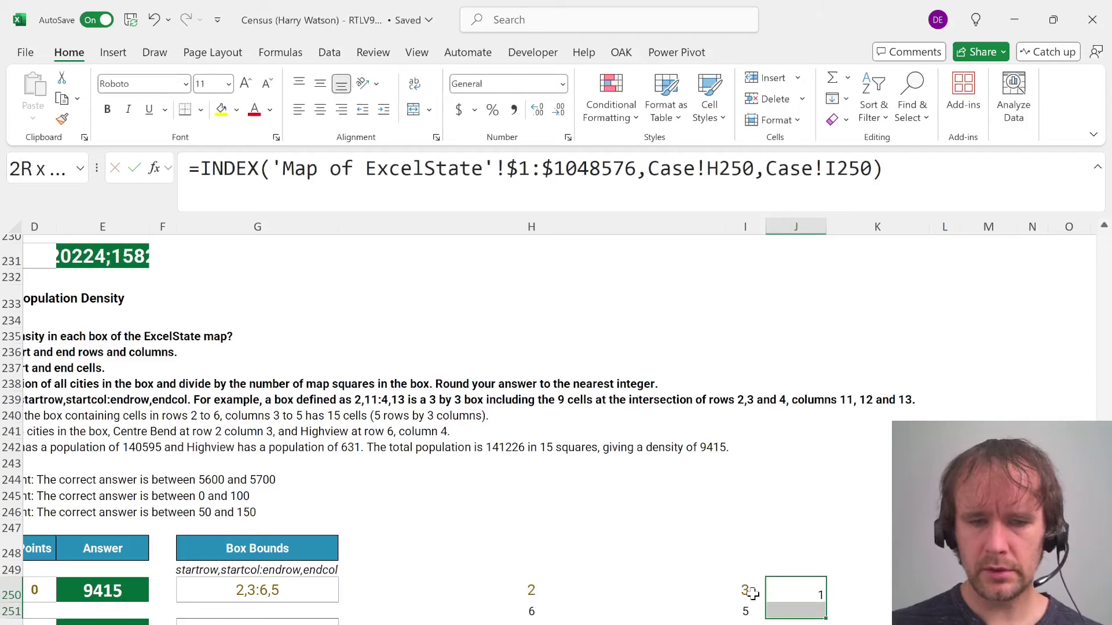
pyautogui.hotkey('ctrl', 'f')
pyautogui.write('case!')
pyautogui.hotkey('ctrl', 'h')
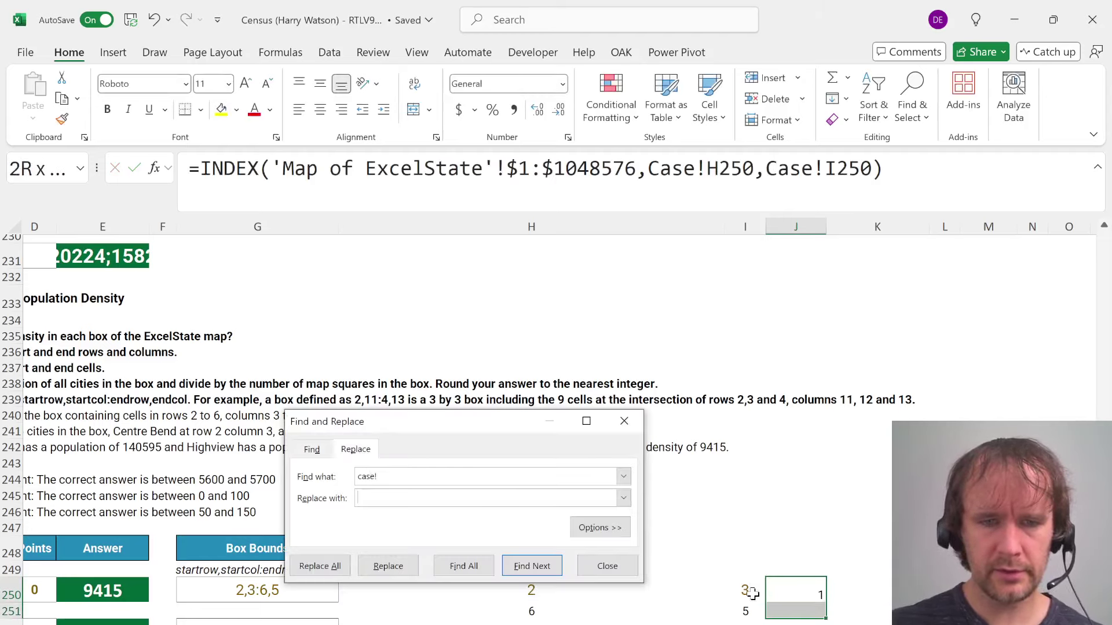
pyautogui.hotkey('alt', 'a')
pyautogui.press('Return')
pyautogui.press('Escape')
pyautogui.press('Left')
pyautogui.press('Left')
pyautogui.press('Right')
pyautogui.press('Right')
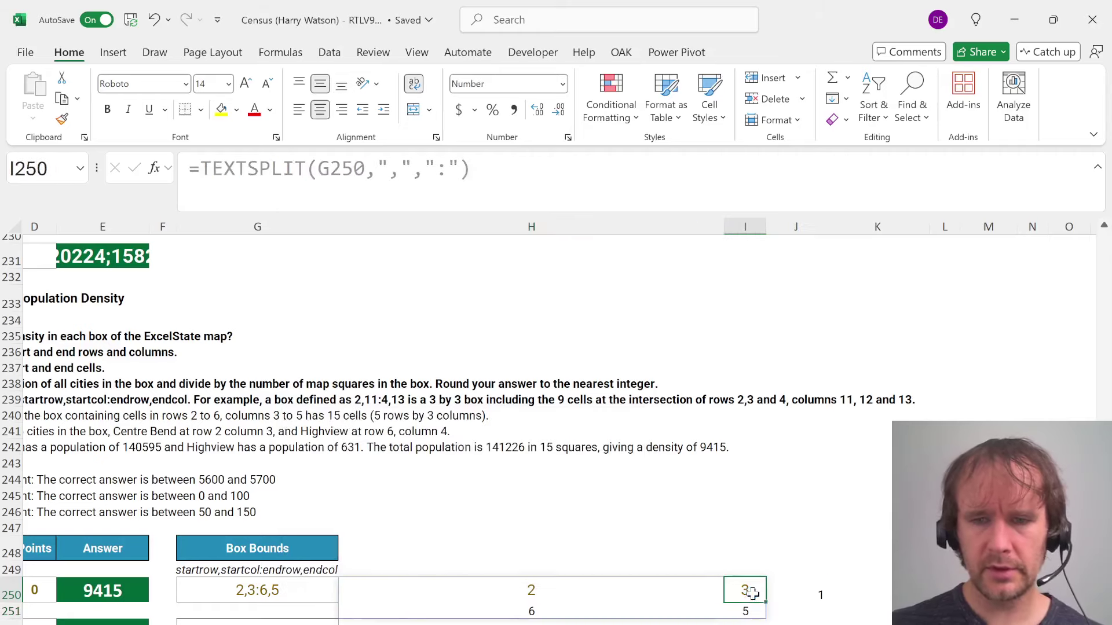
# Extend the J250 formula into a range reference by appending a colon and a copy of its INDEX expression
pyautogui.click(770, 168)
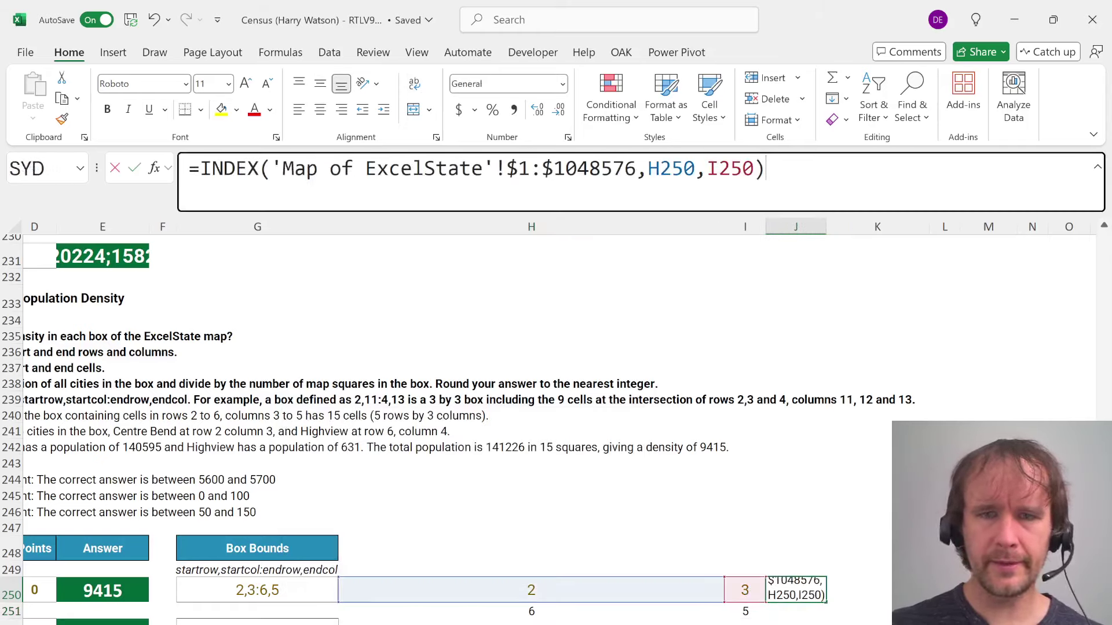
pyautogui.moveTo(768, 169); pyautogui.dragTo(235, 168)
pyautogui.hotkey('shift', 'Left')
pyautogui.hotkey('shift', 'Left')
pyautogui.hotkey('shift', 'Left')
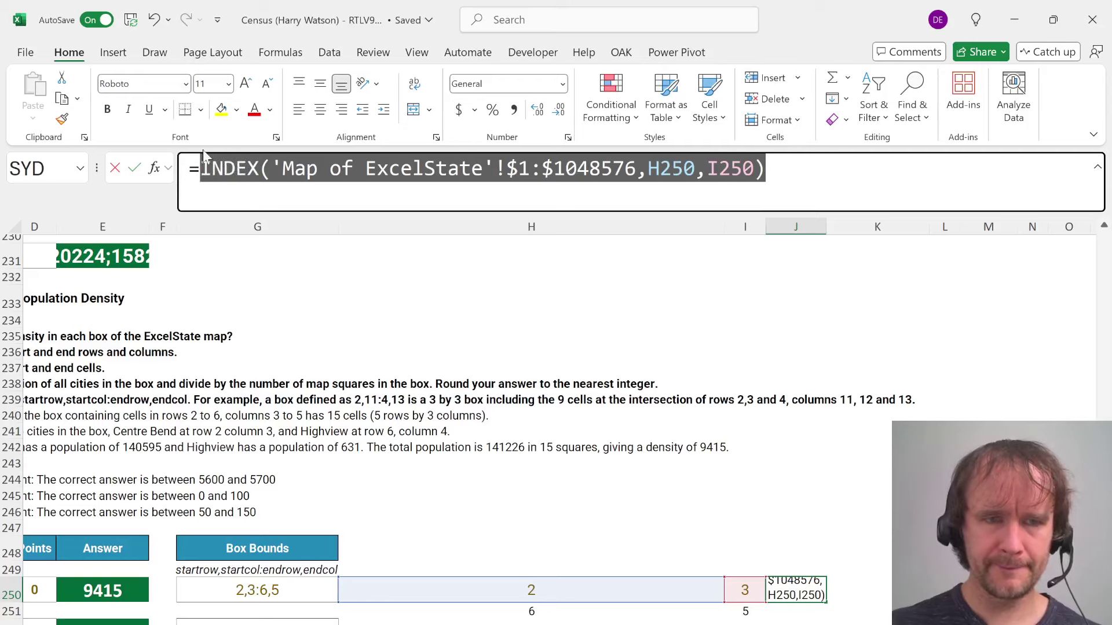
pyautogui.press('Right')
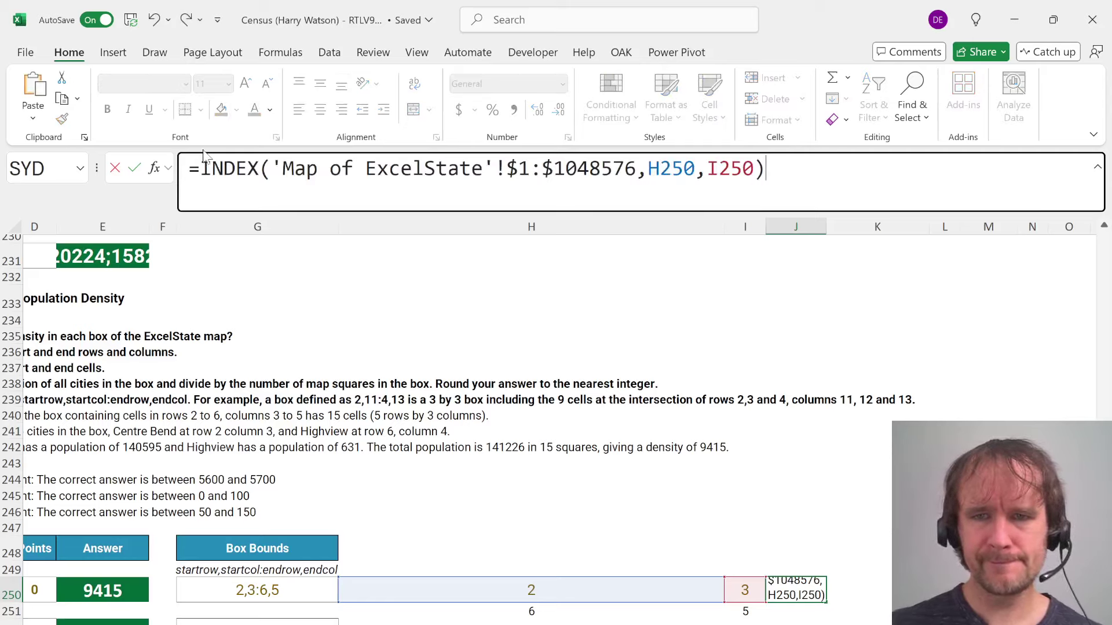
pyautogui.write(':')
pyautogui.hotkey('ctrl', 'v')
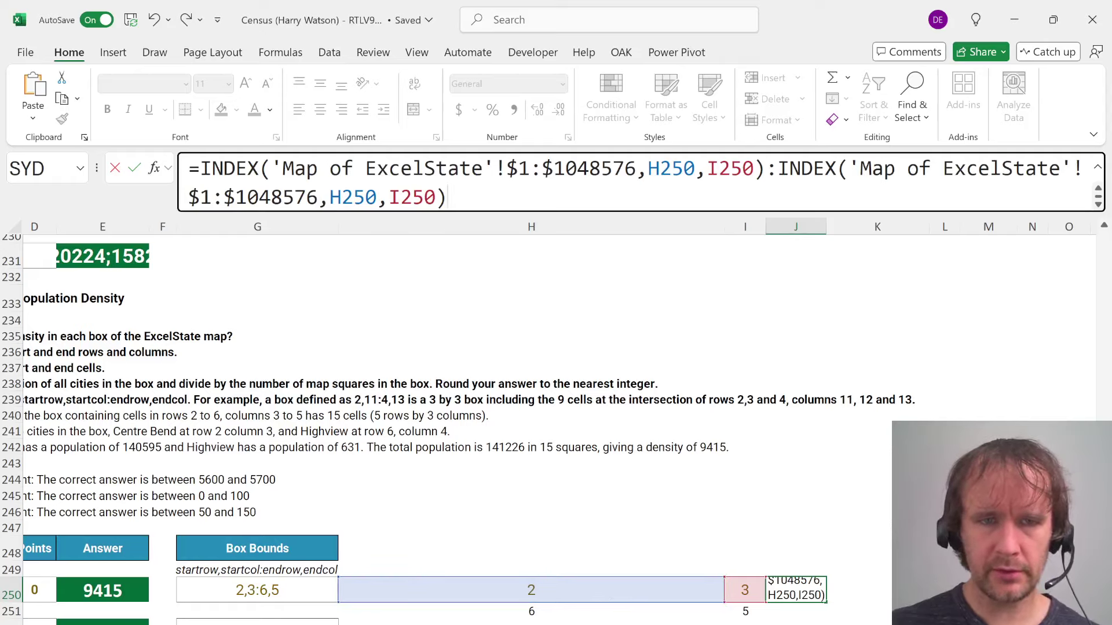
# Change the second INDEX in the J250 formula to use H251 for the row and I251 for the column
pyautogui.click(376, 197)
pyautogui.press('BackSpace')
pyautogui.write('1')
pyautogui.click(435, 197)
pyautogui.press('BackSpace')
pyautogui.write('1')
pyautogui.press('Return')
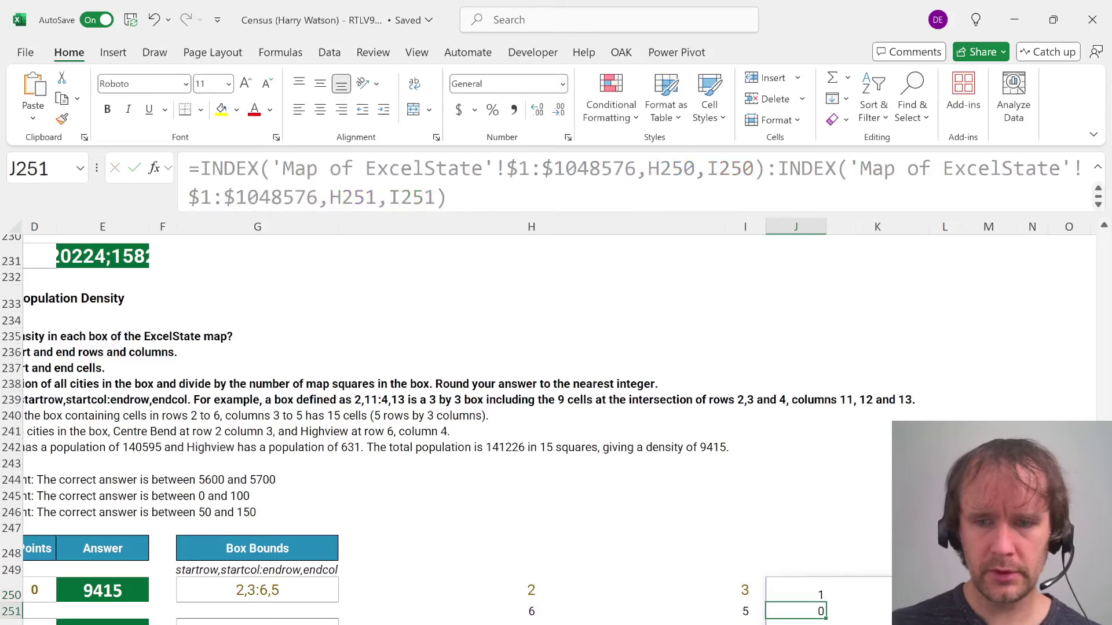
# Enclose the INDEX:INDEX range in J250 in parentheses and intersect it with the name mp using a space
pyautogui.press('Up')
pyautogui.hotkey('ctrl', 'shift', 'Right')
pyautogui.hotkey('ctrl', 'shift', 'Down')
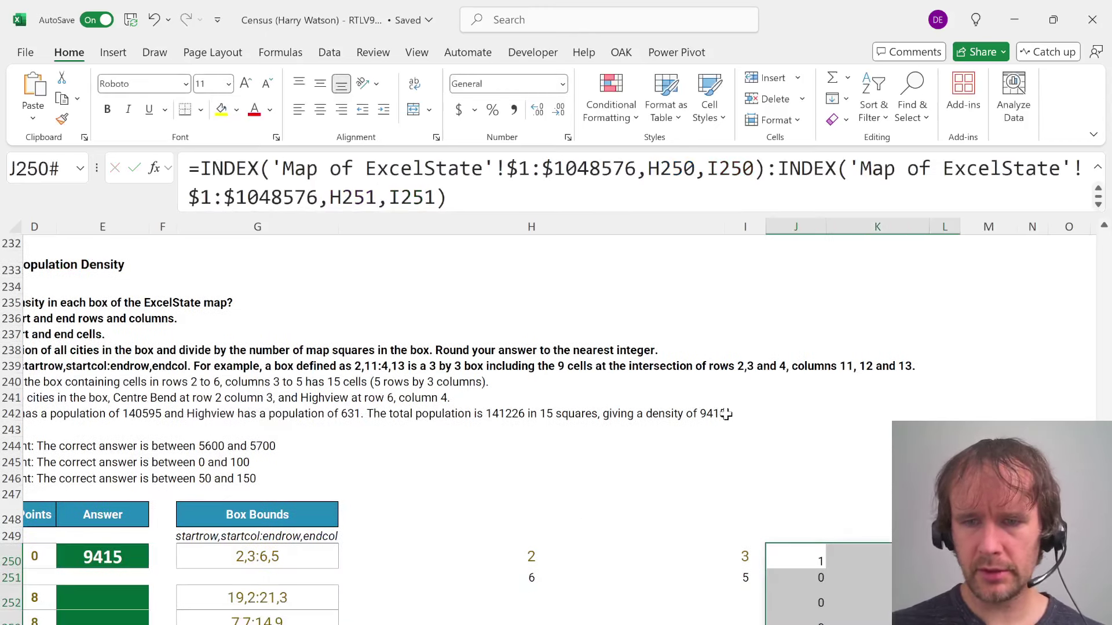
pyautogui.hscroll(3, 726, 414)
pyautogui.hscroll(-2, 614, 442)
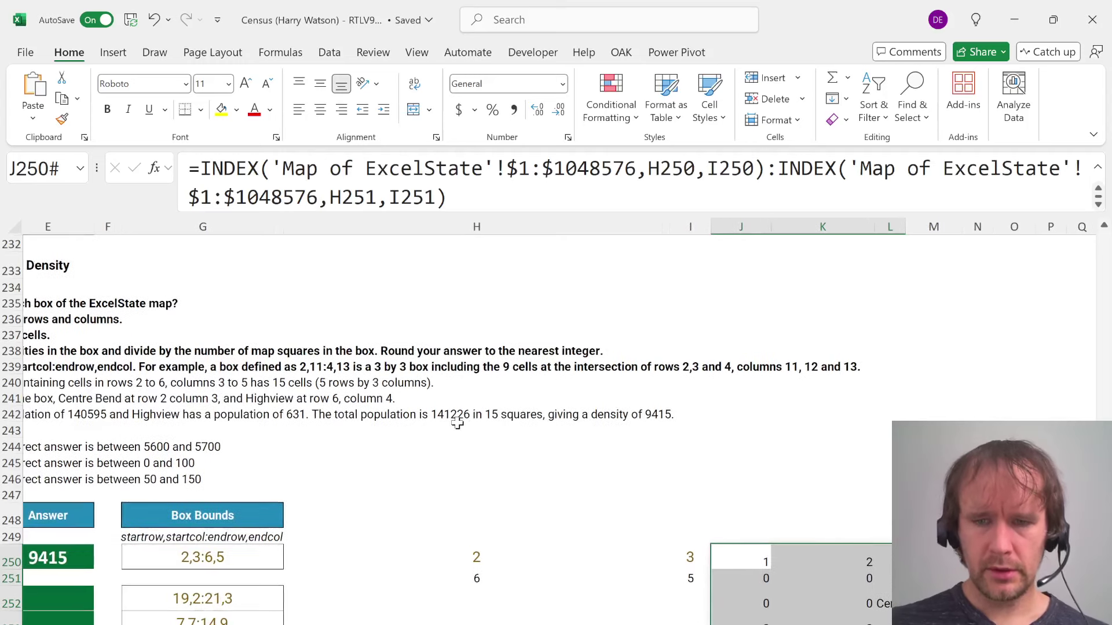
pyautogui.hscroll(-3, 457, 425)
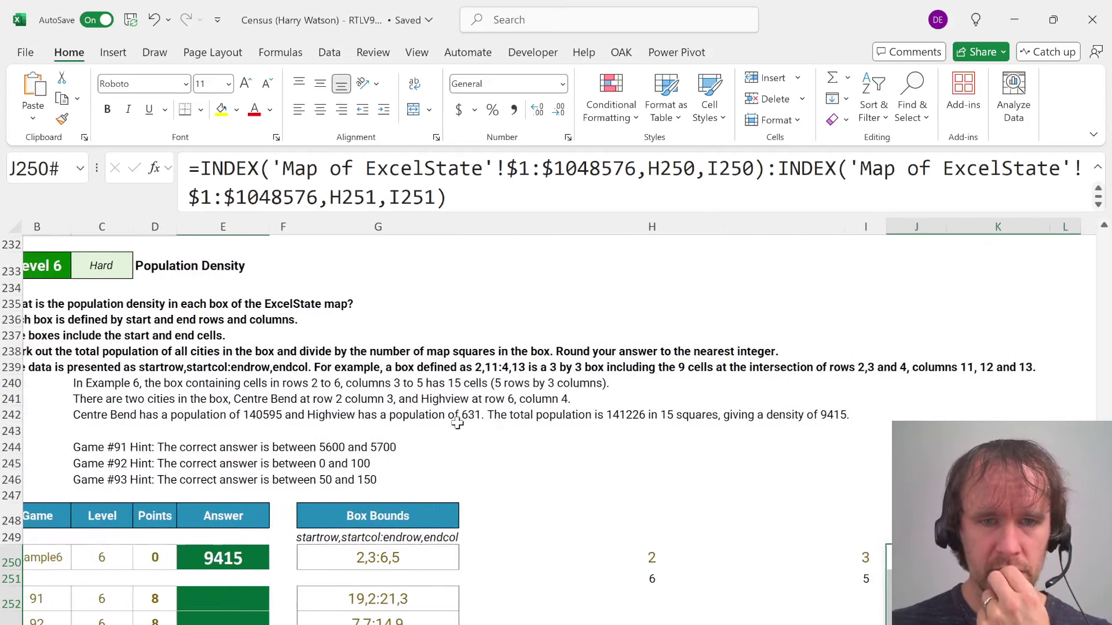
pyautogui.hscroll(-1, 372, 426)
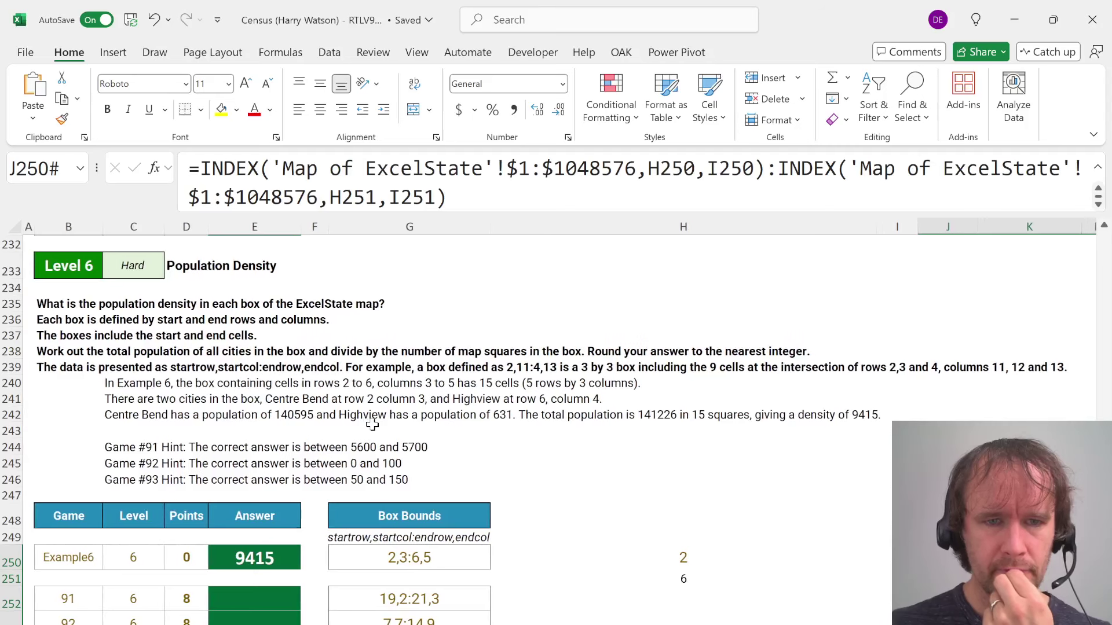
pyautogui.click(199, 168)
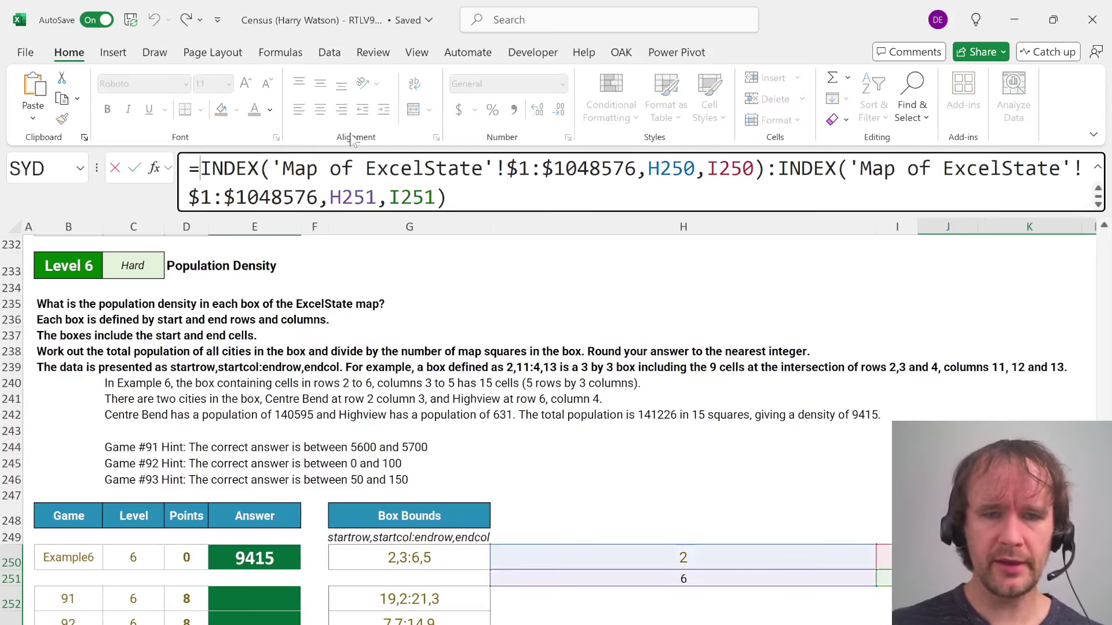
pyautogui.write('(')
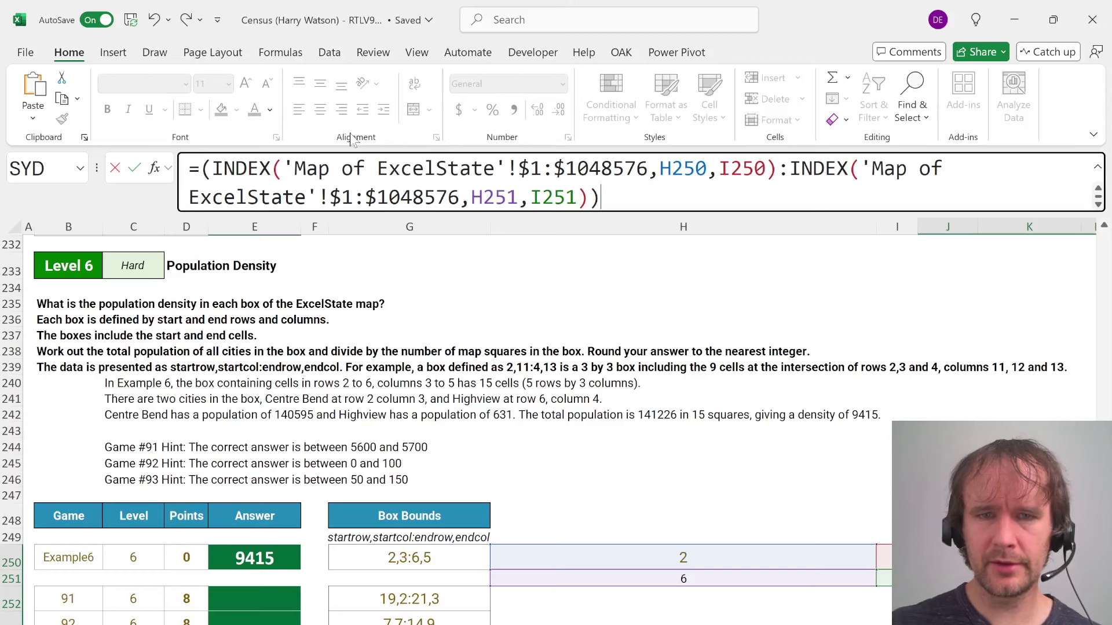
pyautogui.write(' mp')
pyautogui.press('Return')
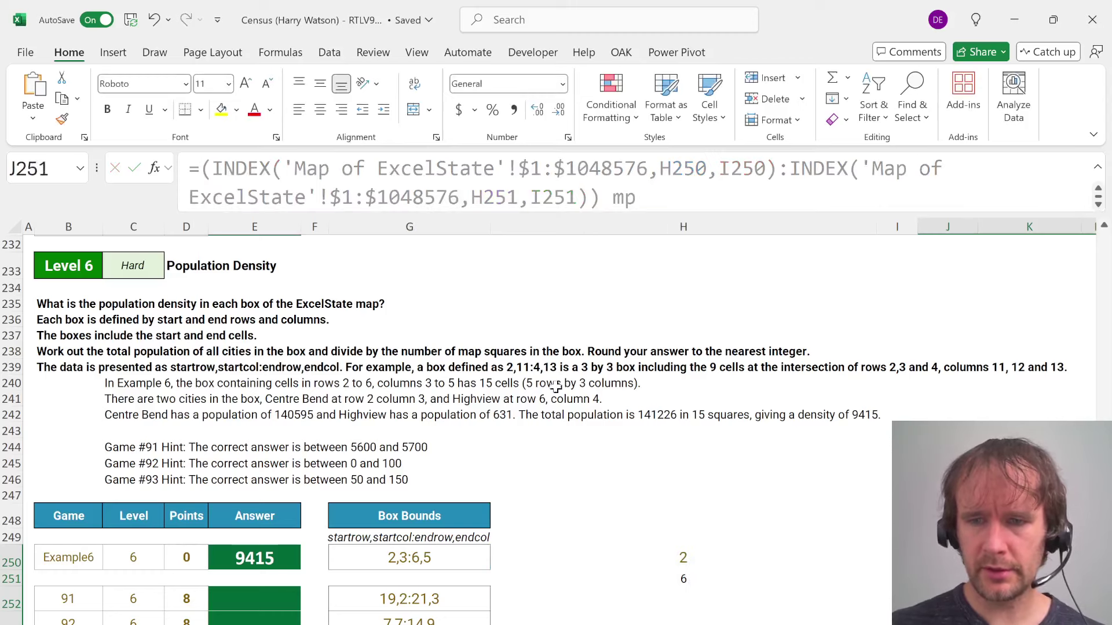
# Wrap the J250 formula in LET, naming the mp intersection a and returning a
pyautogui.hscroll(3, 555, 387)
pyautogui.click(761, 578)
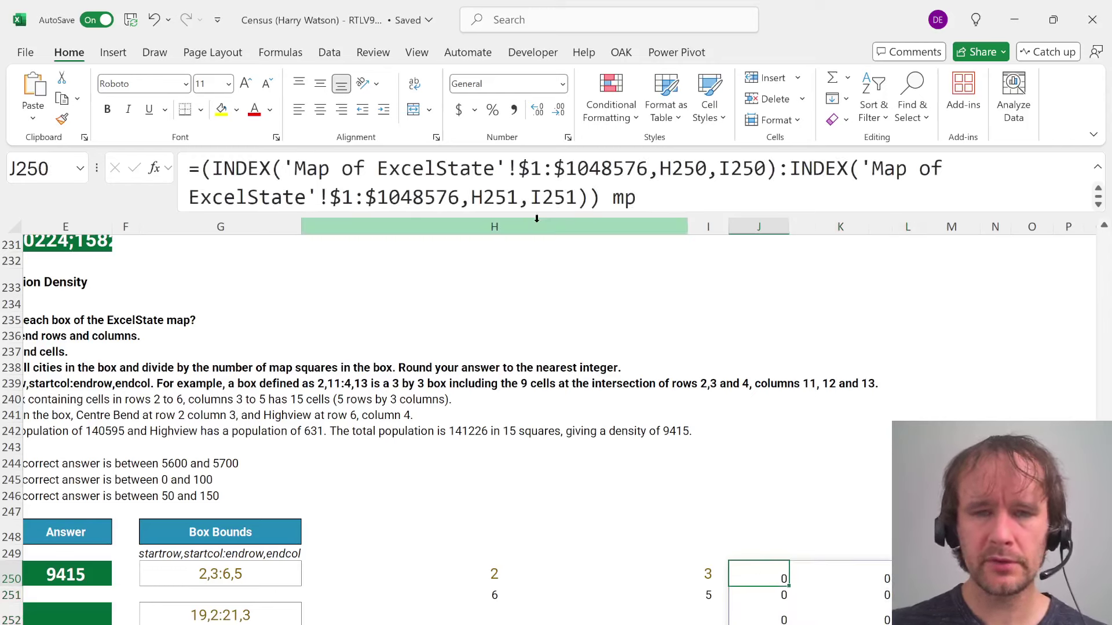
pyautogui.click(200, 168)
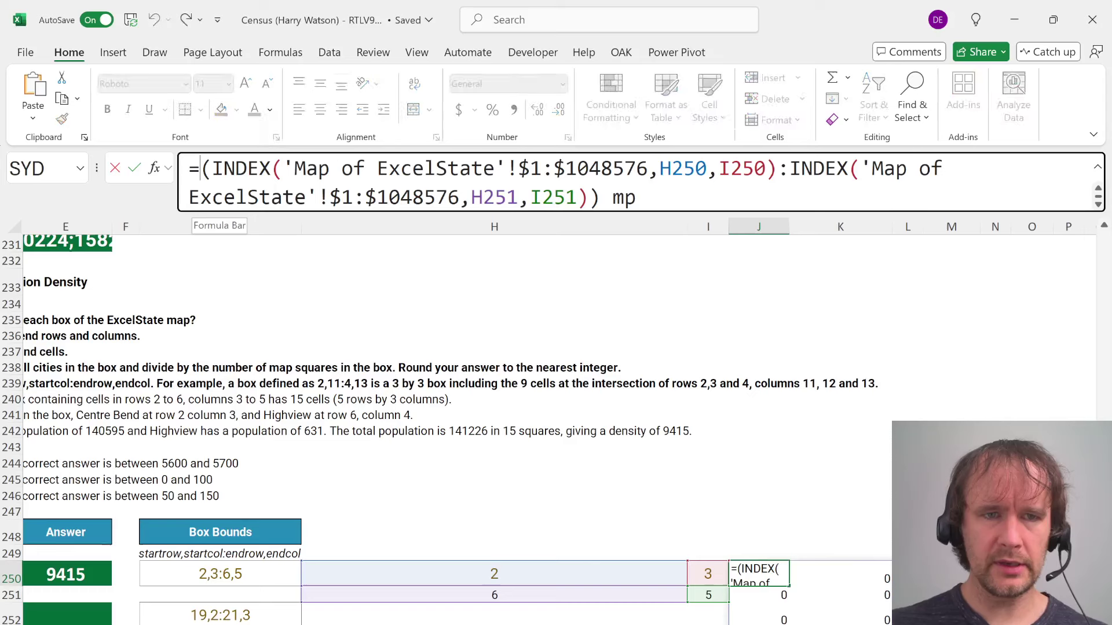
pyautogui.write('let')
pyautogui.press('Tab')
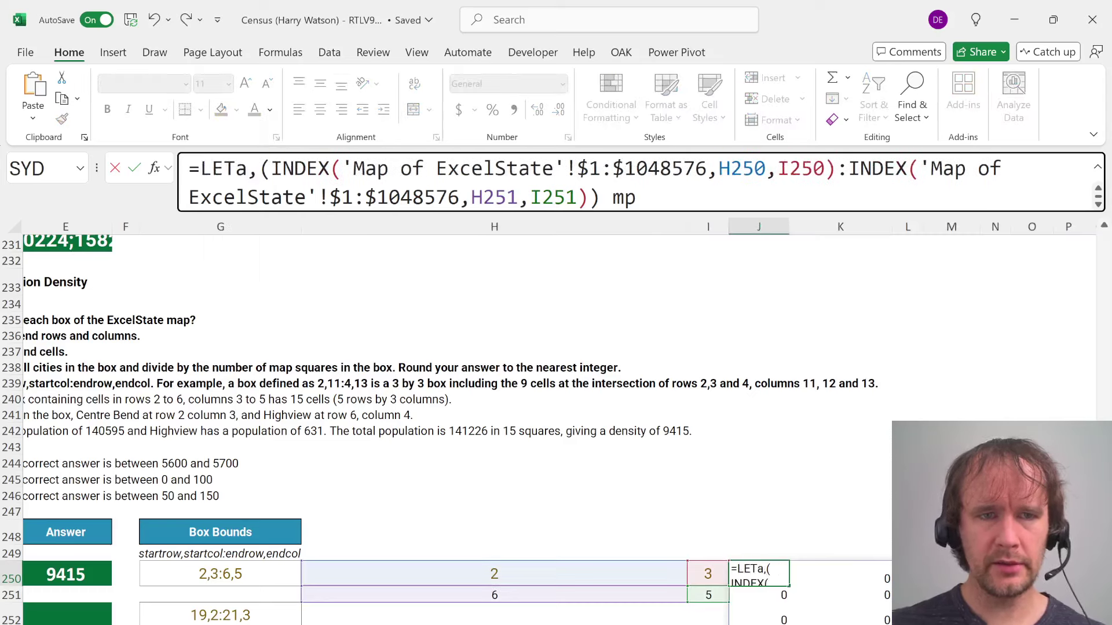
pyautogui.write('a,')
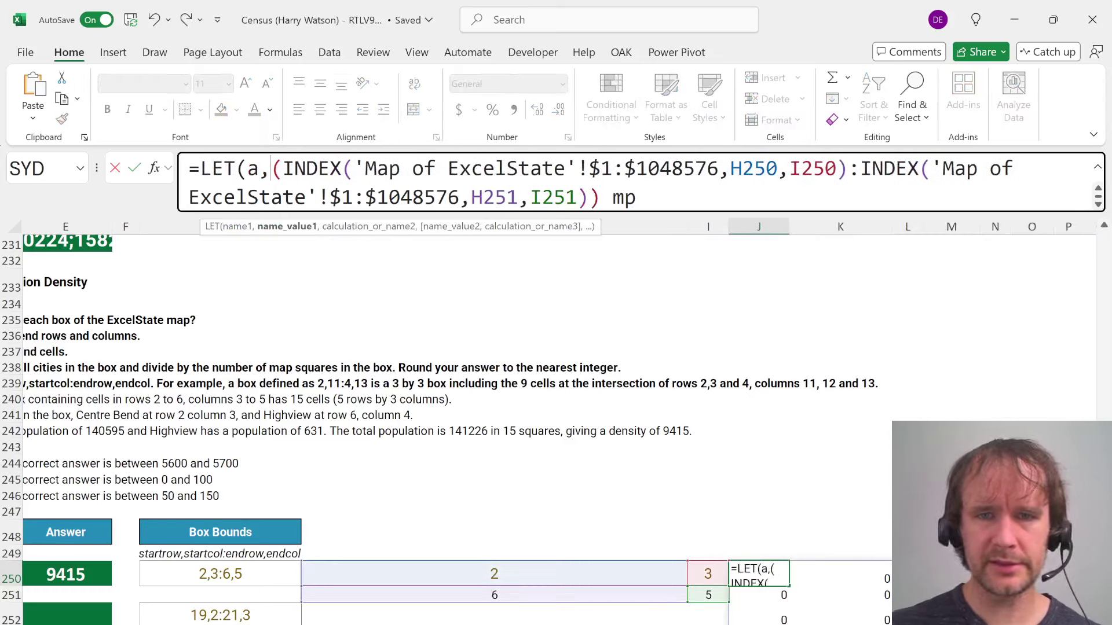
pyautogui.click(683, 168)
pyautogui.write(',a)')
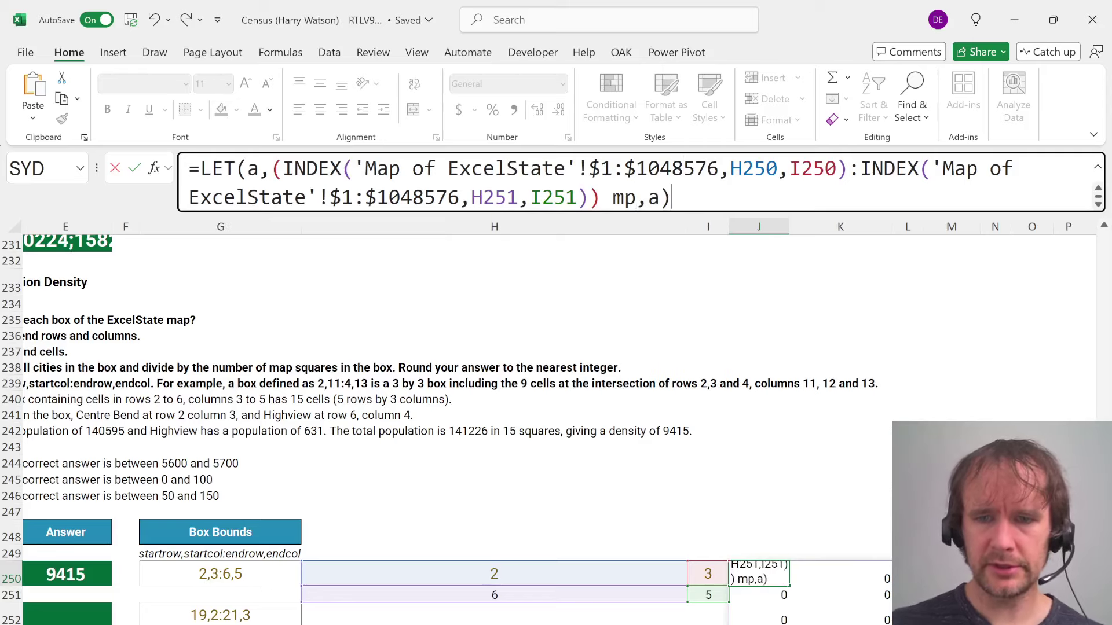
# In J250, replace the LET formula's final a with SUM(XLOOKUP(a,t[City],t[Population],0))
pyautogui.press('Return')
pyautogui.click(660, 196)
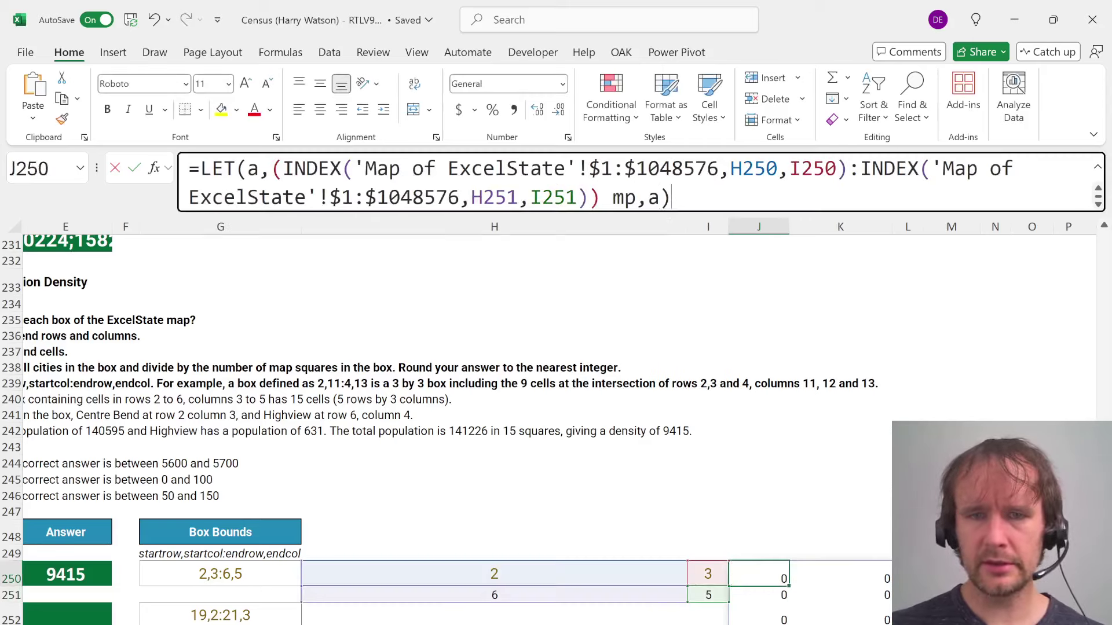
pyautogui.press('BackSpace')
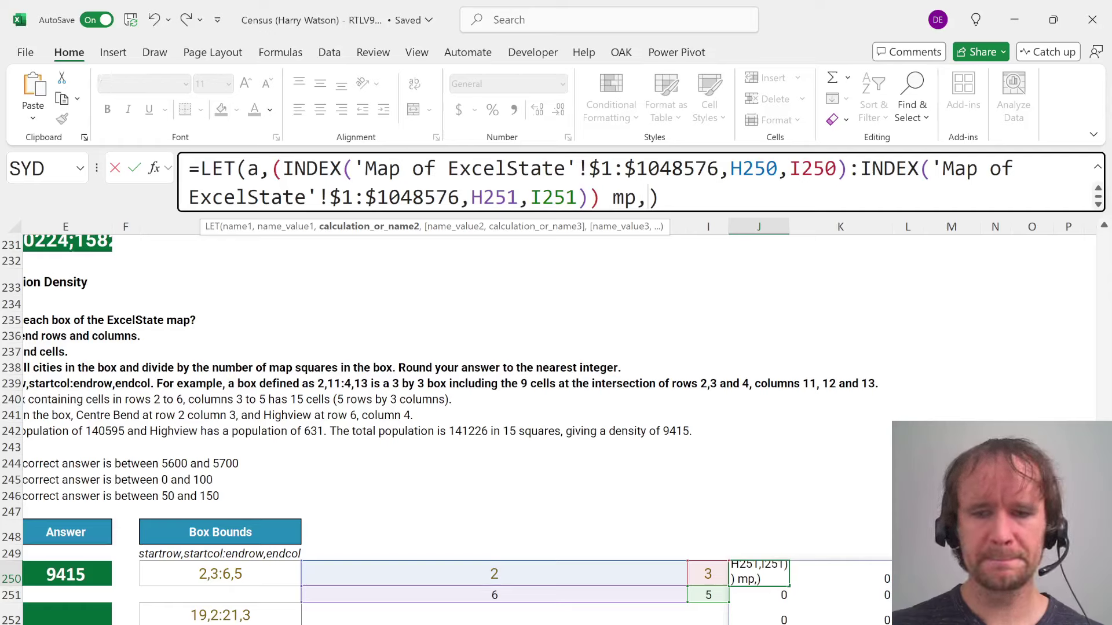
pyautogui.write('sum')
pyautogui.press('Tab')
pyautogui.write('xl')
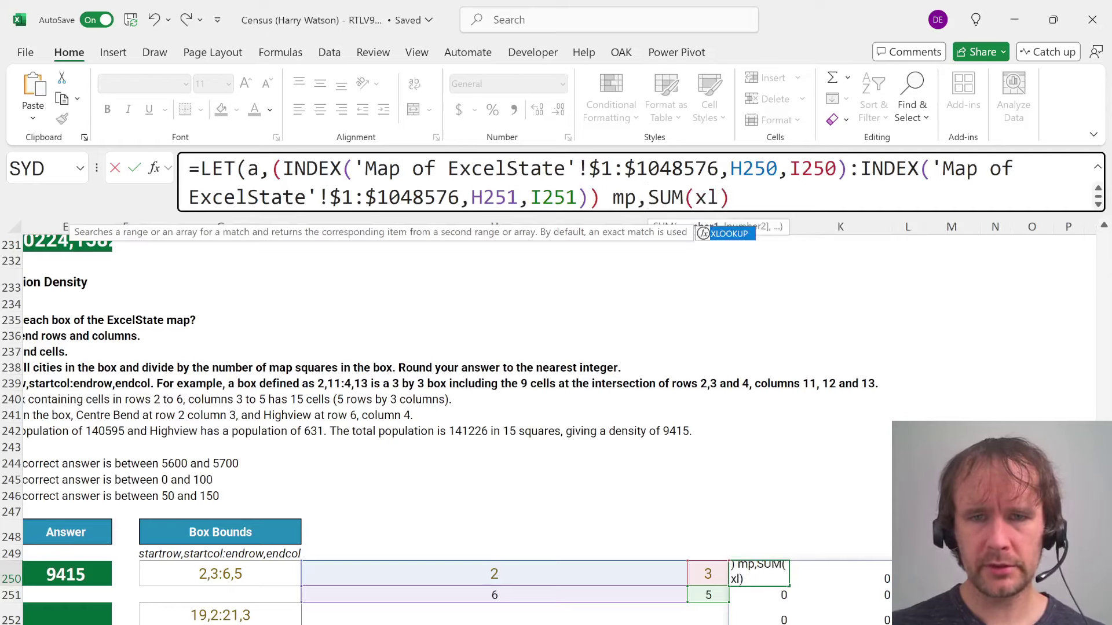
pyautogui.press('Tab')
pyautogui.write('a')
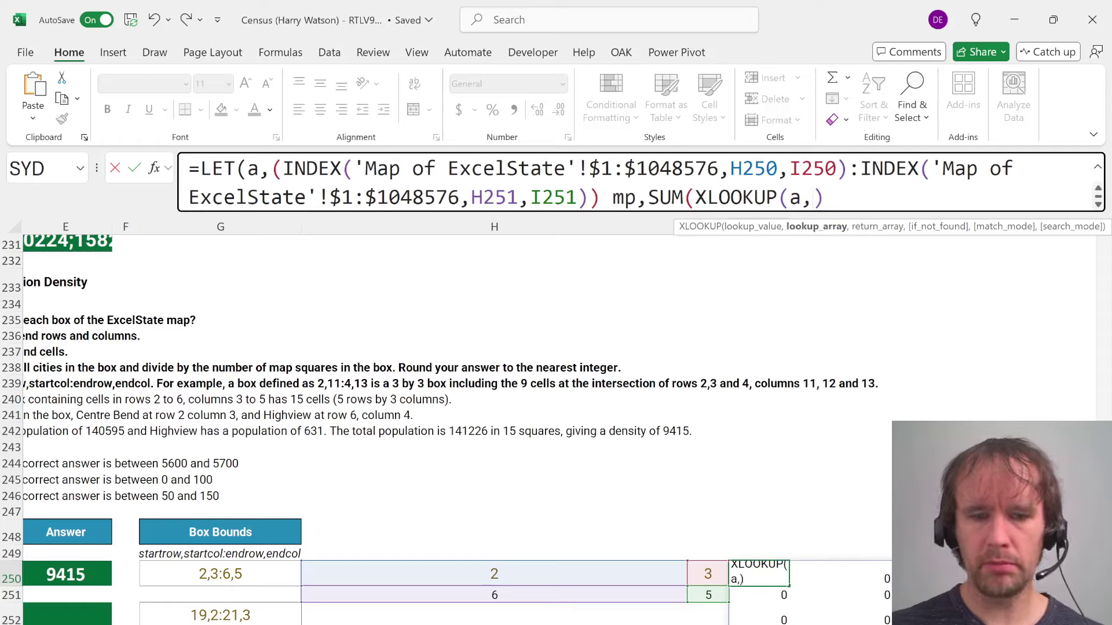
pyautogui.write('t[')
pyautogui.write('City],t[')
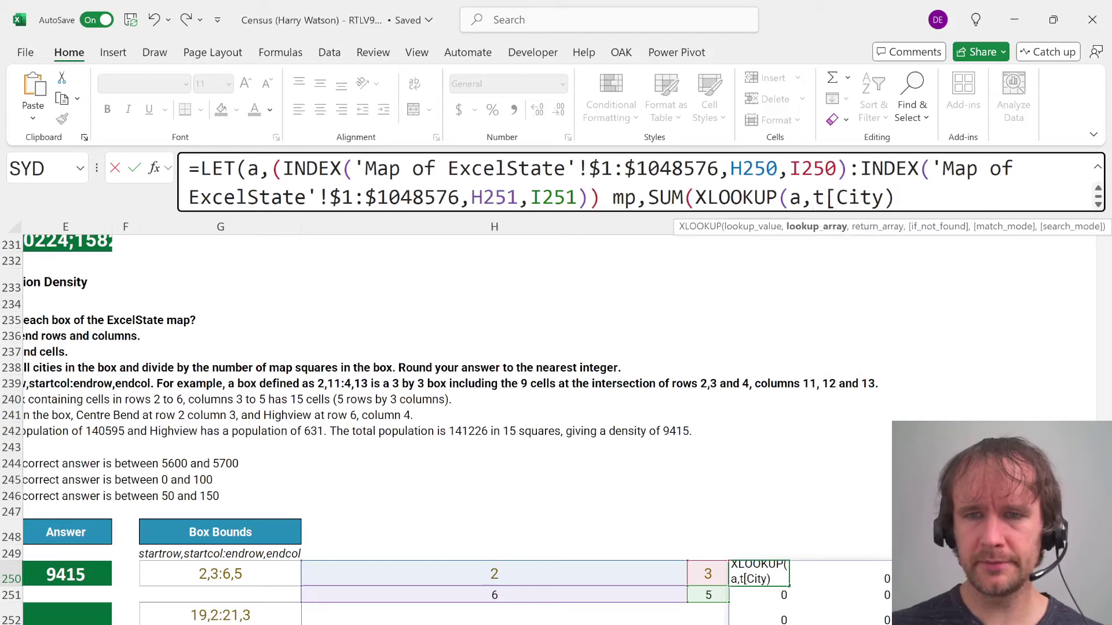
pyautogui.write('Population]')
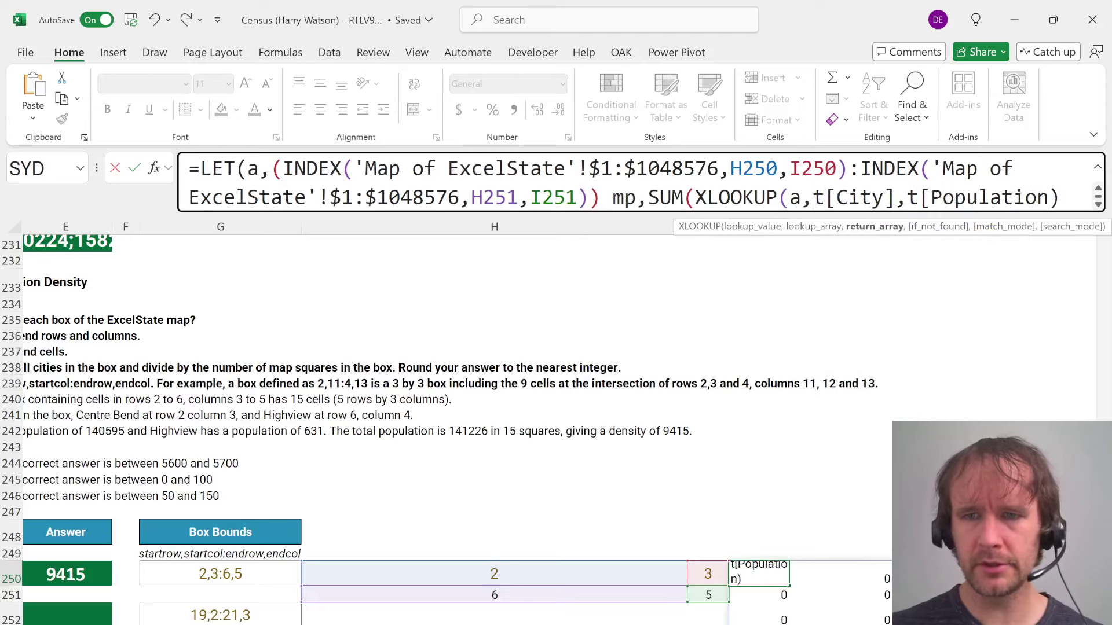
pyautogui.write(',0)')
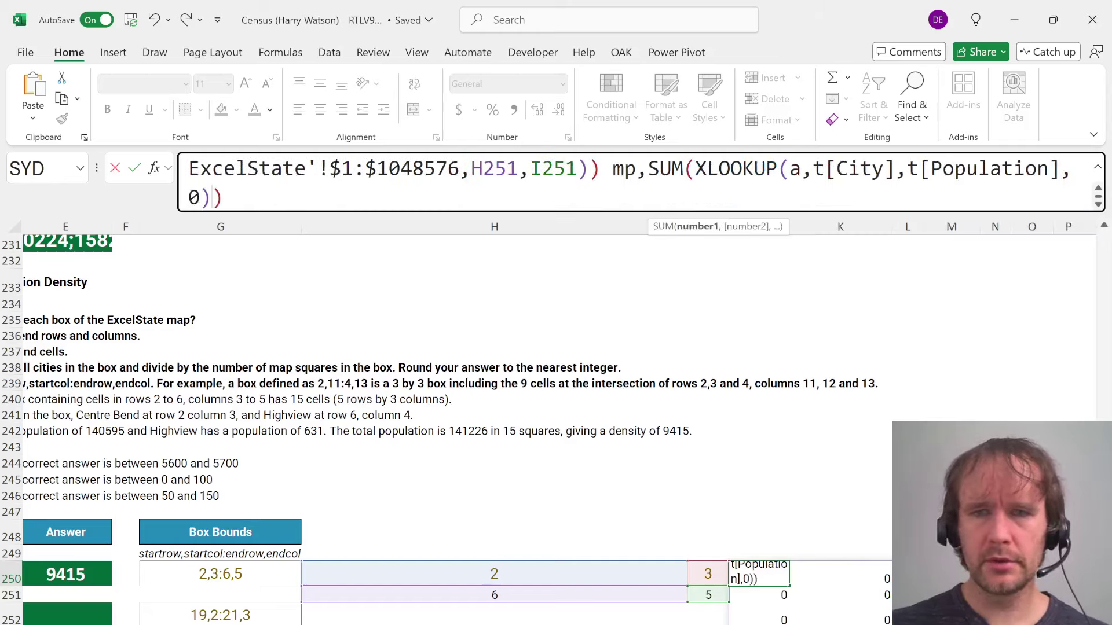
# Divide the population sum in J250's formula by COUNTA(a) and commit the formula
pyautogui.write(')/')
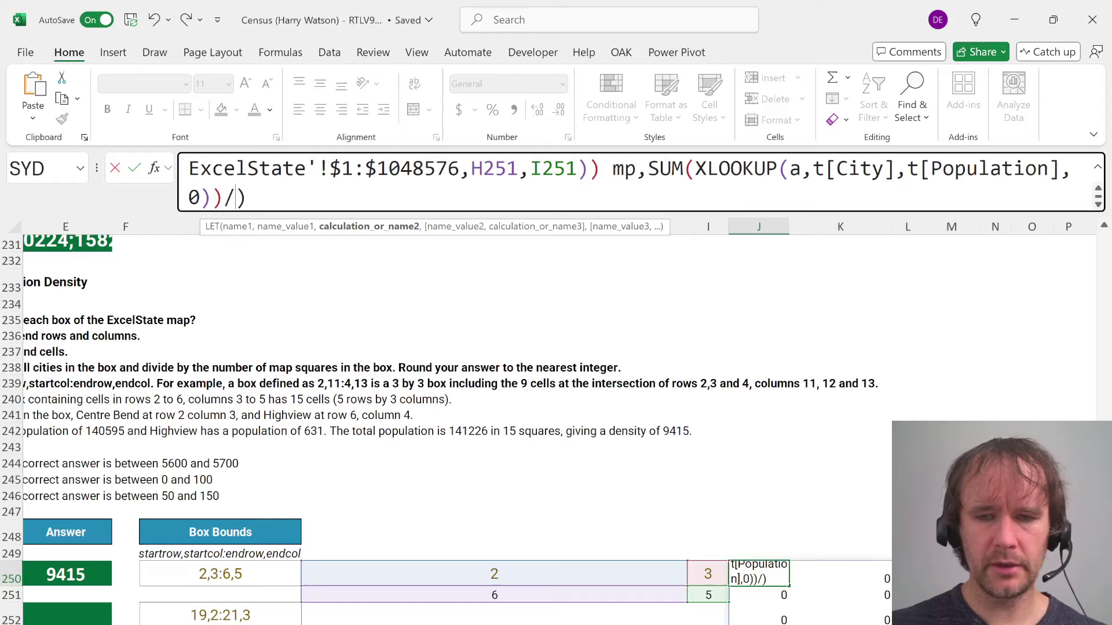
pyautogui.write('counta')
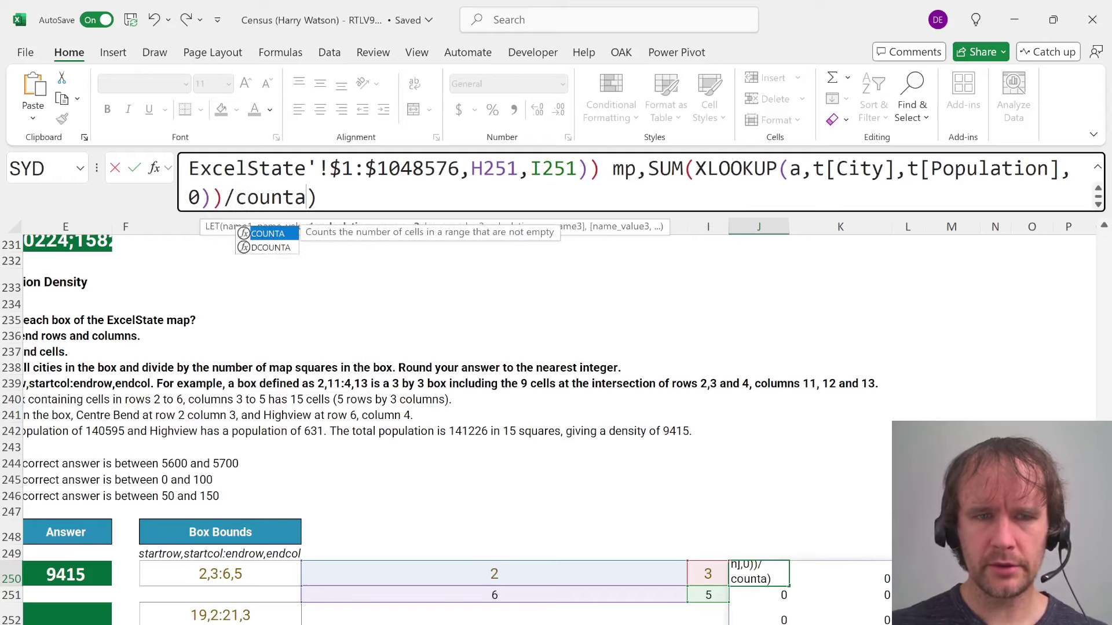
pyautogui.write('(a)')
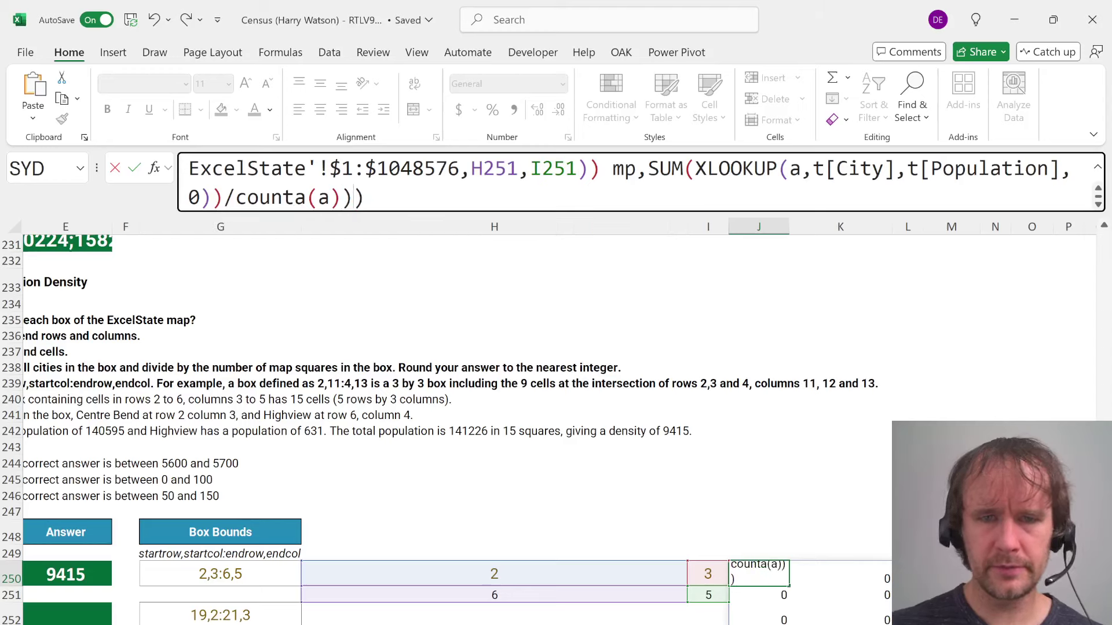
pyautogui.press('Return')
pyautogui.press('Up')
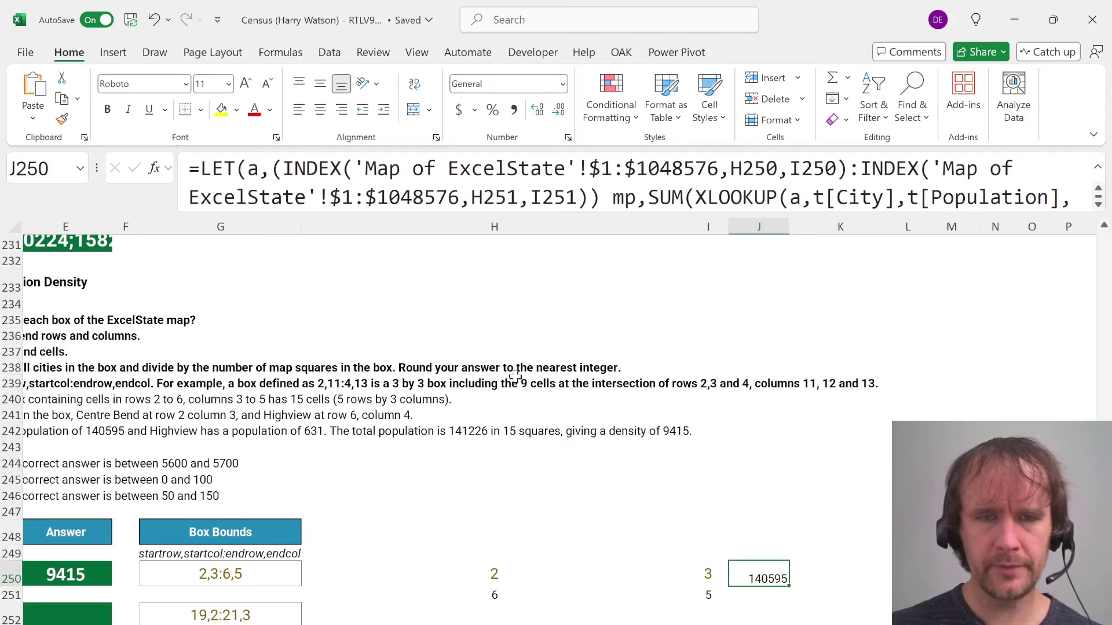
# Enlarge the formula bar and remove the /COUNTA(a) division from J250's formula
pyautogui.moveTo(724, 212); pyautogui.dragTo(724, 270)
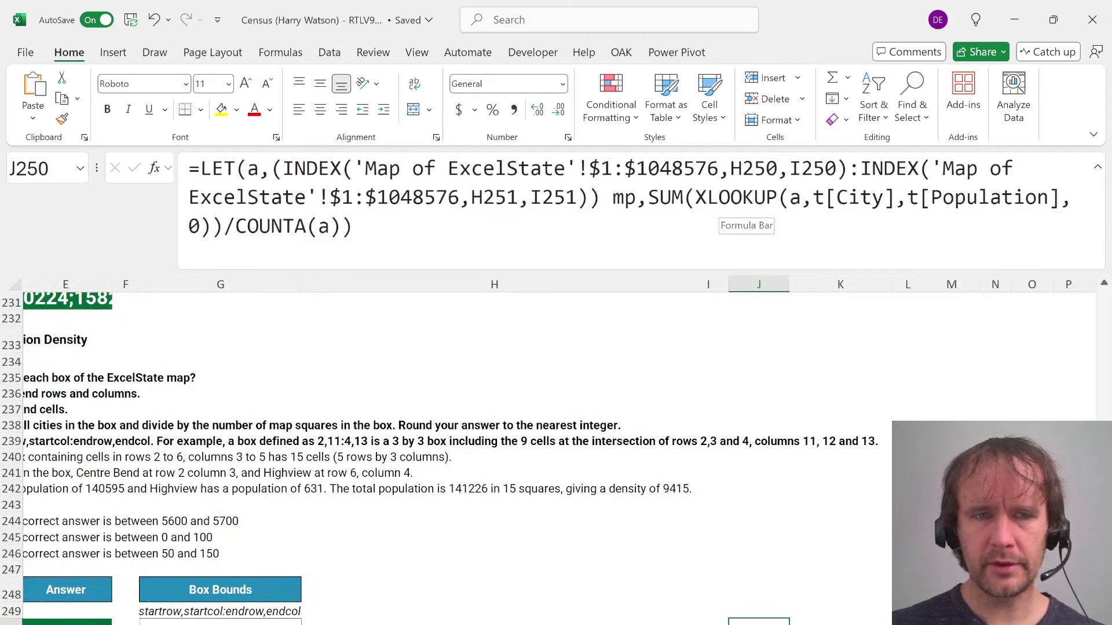
pyautogui.moveTo(224, 226); pyautogui.dragTo(342, 226)
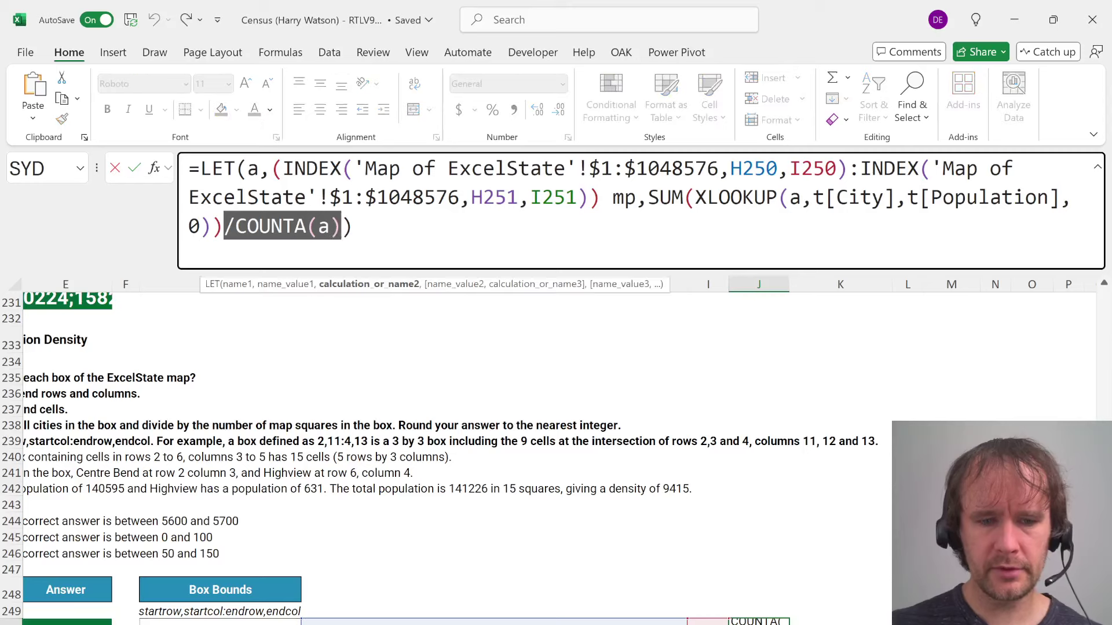
pyautogui.press('BackSpace')
pyautogui.press('Return')
pyautogui.click(758, 622)
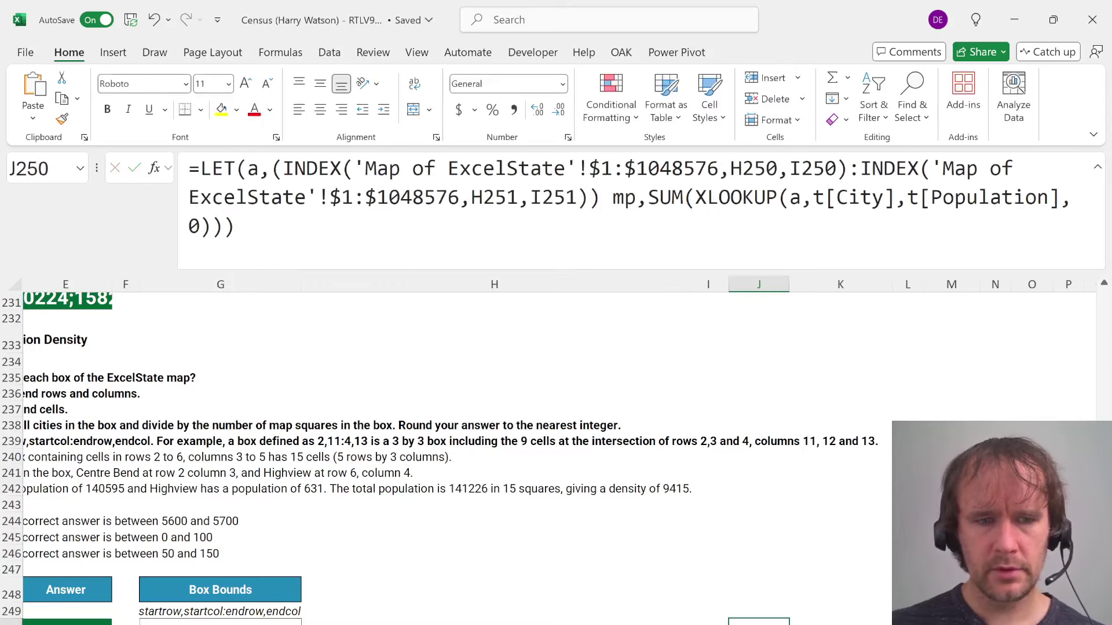
# Compare J250's population total with the worked example, and undo the formula edits back to the version that returns a
pyautogui.hscroll(-3, 358, 503)
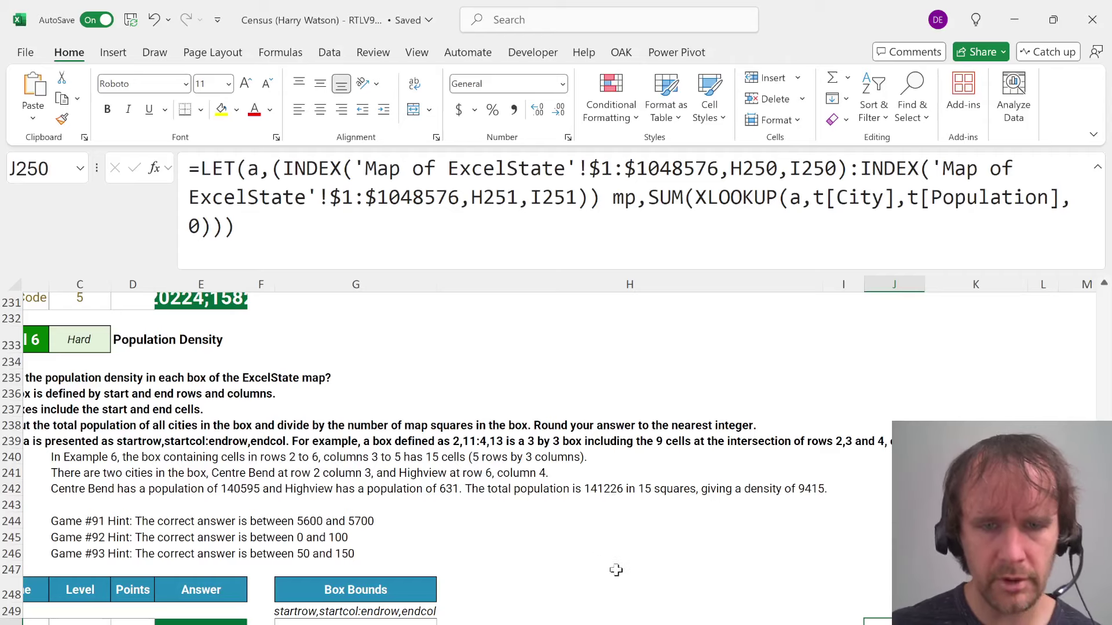
pyautogui.hscroll(3, 645, 575)
pyautogui.scroll(-1, 644, 575)
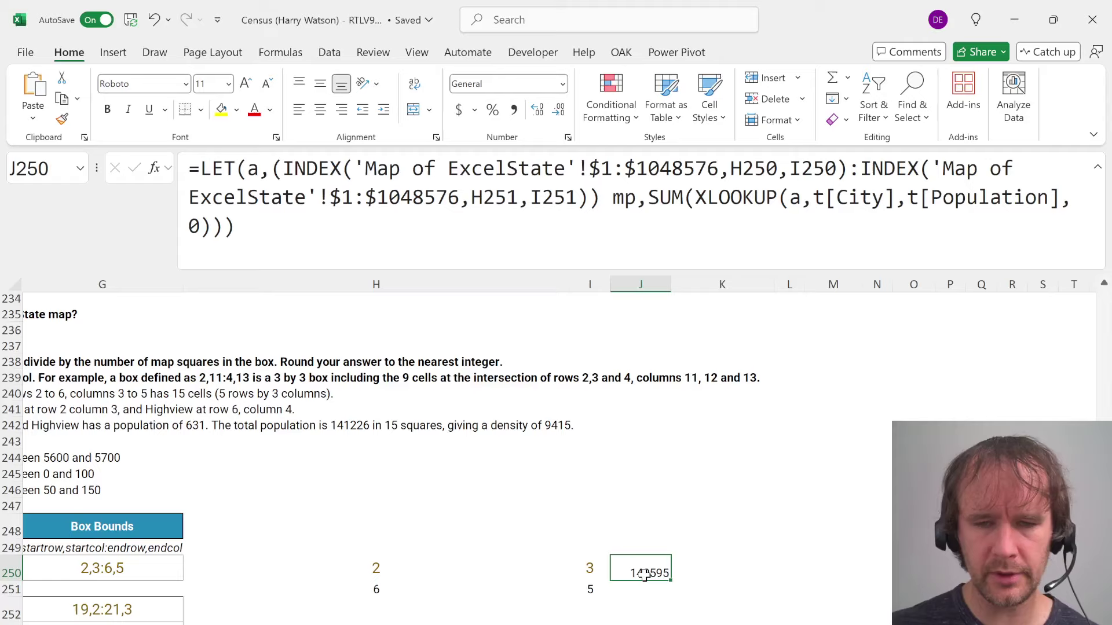
pyautogui.hotkey('ctrl', 'z')
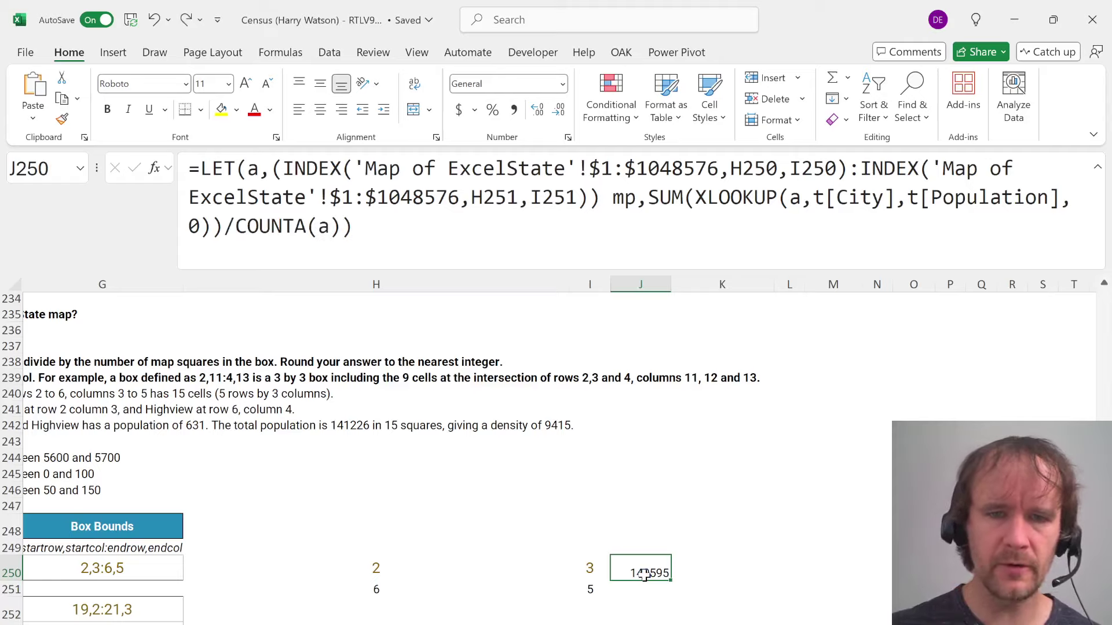
pyautogui.hotkey('ctrl', 'z')
# Go to the Map of ExcelState sheet and clear its filter so all map rows are shown
pyautogui.hotkey('ctrl', 'pagedown')
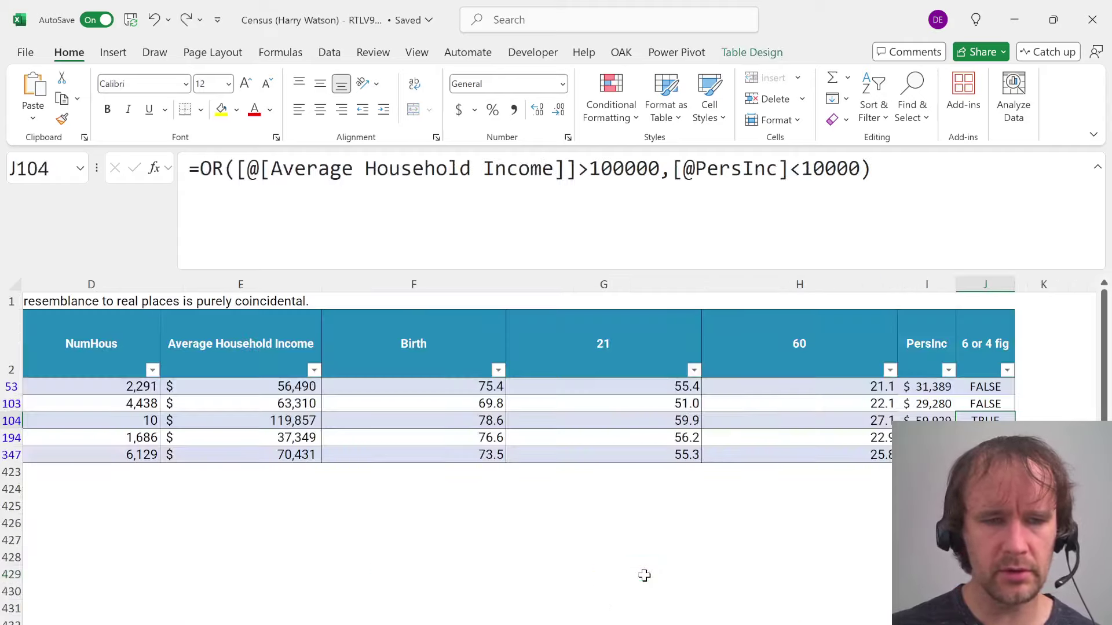
pyautogui.hotkey('ctrl', 'z')
pyautogui.hotkey('ctrl', 'z')
pyautogui.hotkey('ctrl', 'z')
pyautogui.hotkey('ctrl', 'z')
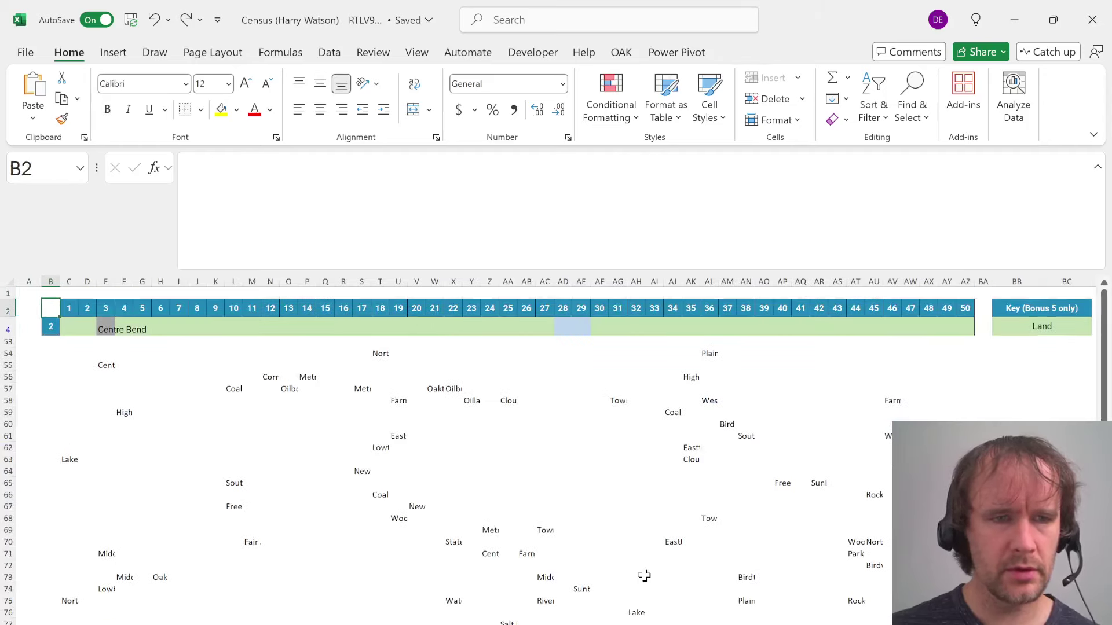
pyautogui.hotkey('ctrl', 'z')
pyautogui.hotkey('ctrl', 'z')
pyautogui.hotkey('ctrl', 'z')
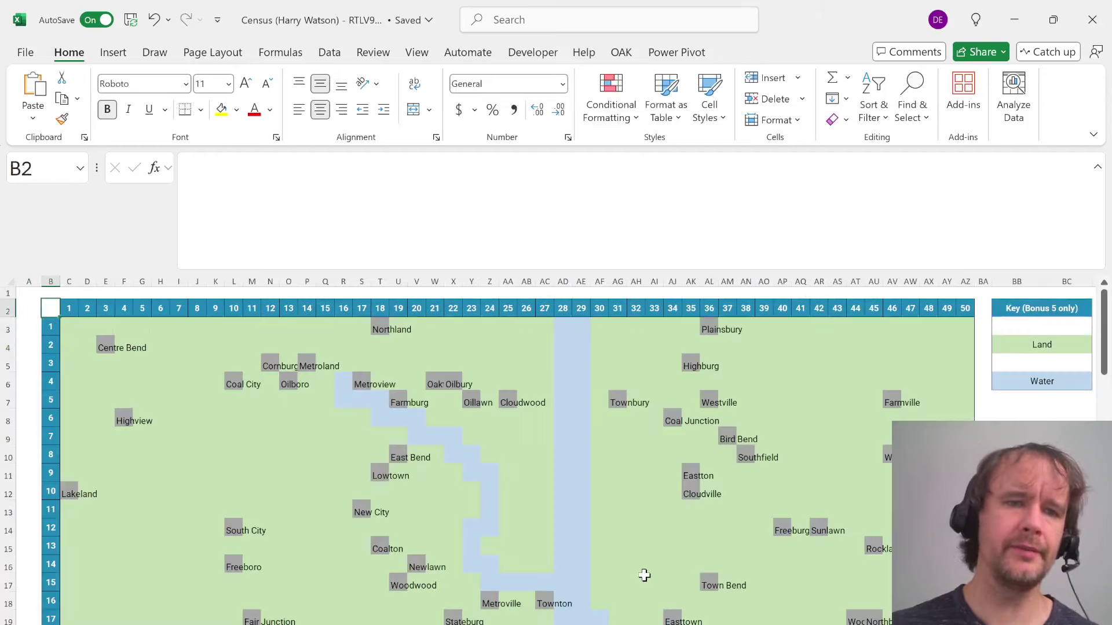
# Check the map's header row of columns 1 to 50, and return to J250 on the Population Density question sheet
pyautogui.hotkey('ctrl', 'z')
pyautogui.hotkey('ctrl', 'z')
pyautogui.hotkey('ctrl', 'z')
pyautogui.hotkey('ctrl', 'z')
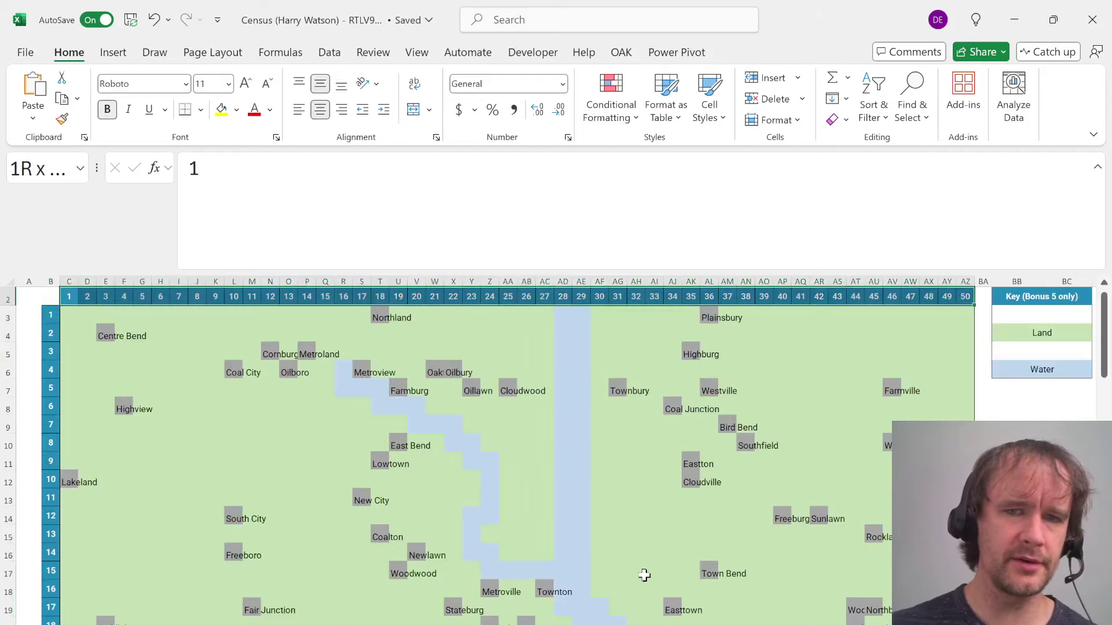
pyautogui.hotkey('ctrl', 'z')
pyautogui.hotkey('ctrl', 'z')
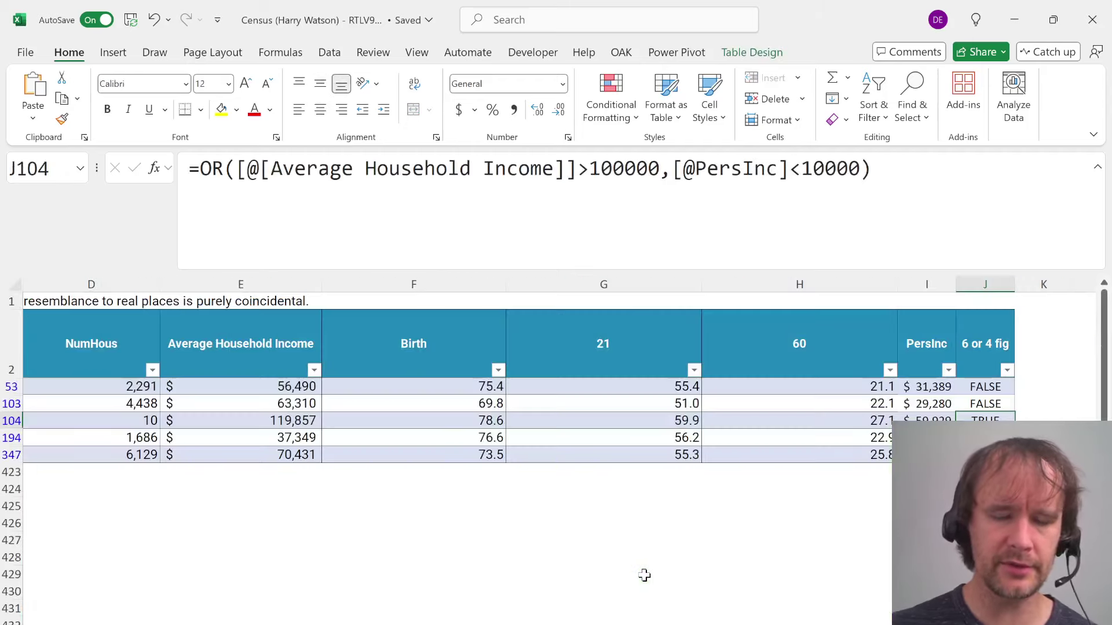
pyautogui.hotkey('ctrl', 'z')
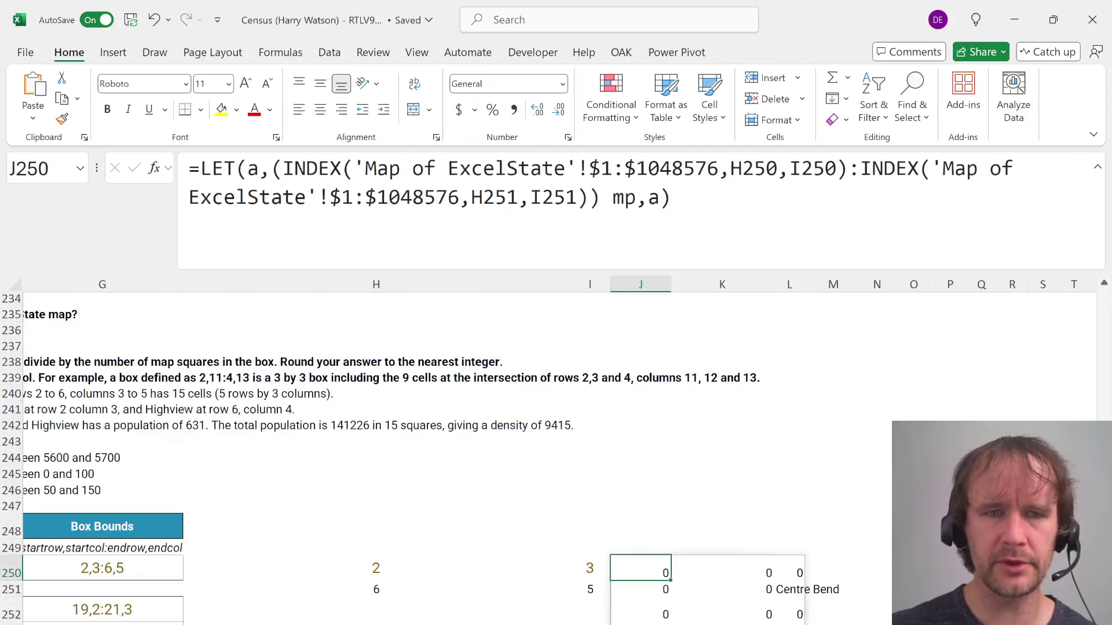
# Replace the whole-sheet 'Map of ExcelState' reference in both INDEX functions of J250 with the named range mp
pyautogui.click(283, 169)
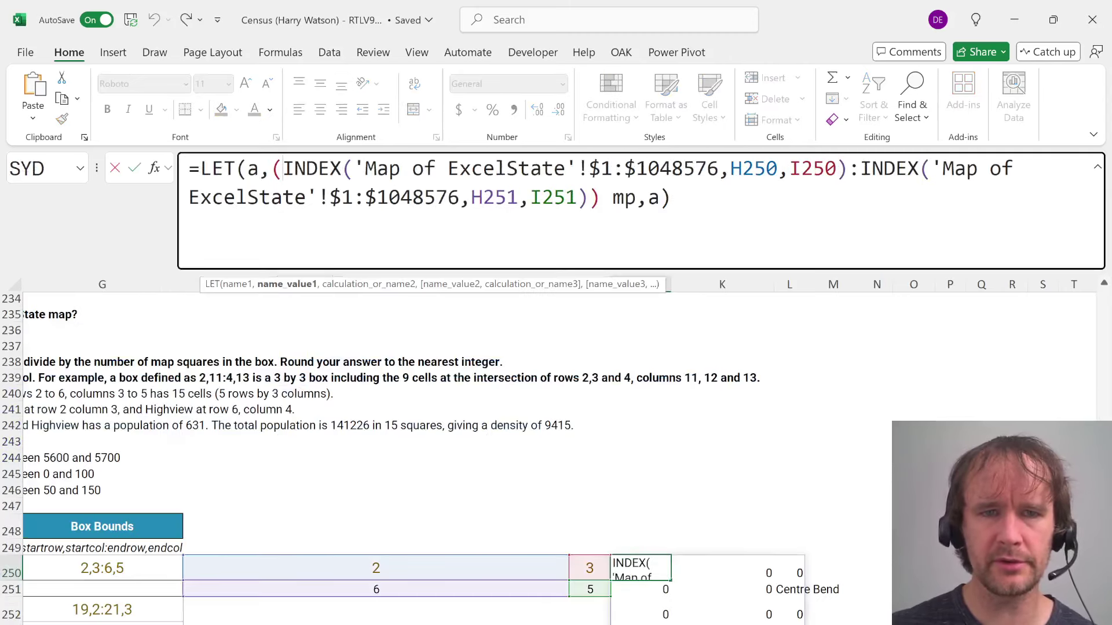
pyautogui.moveTo(354, 168); pyautogui.dragTo(719, 169)
pyautogui.write('mp')
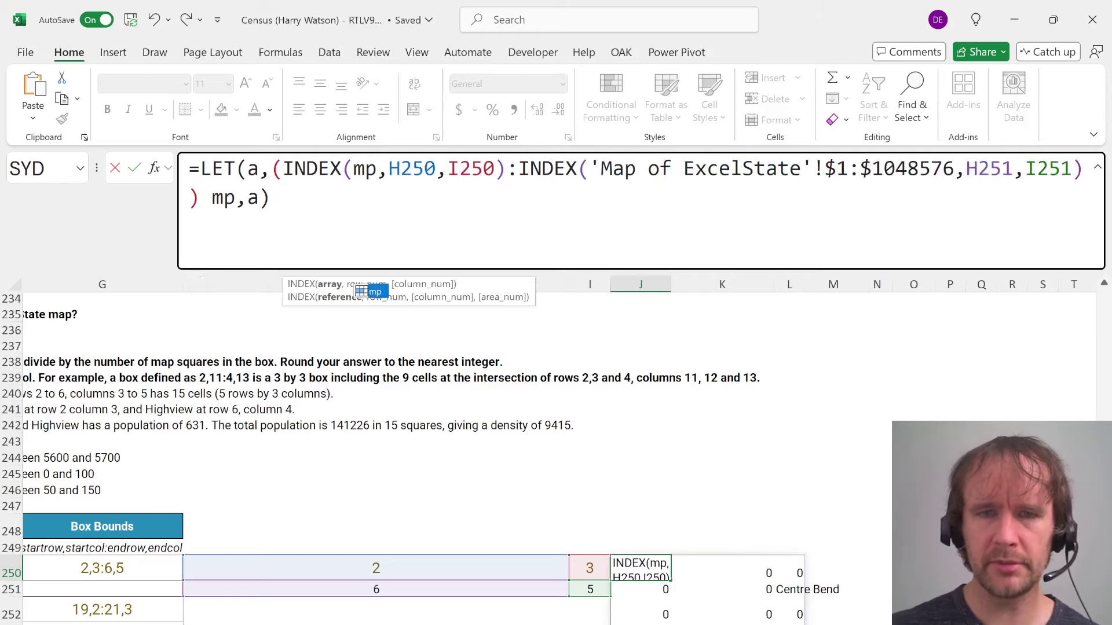
pyautogui.moveTo(591, 168); pyautogui.dragTo(955, 169)
pyautogui.write('mp')
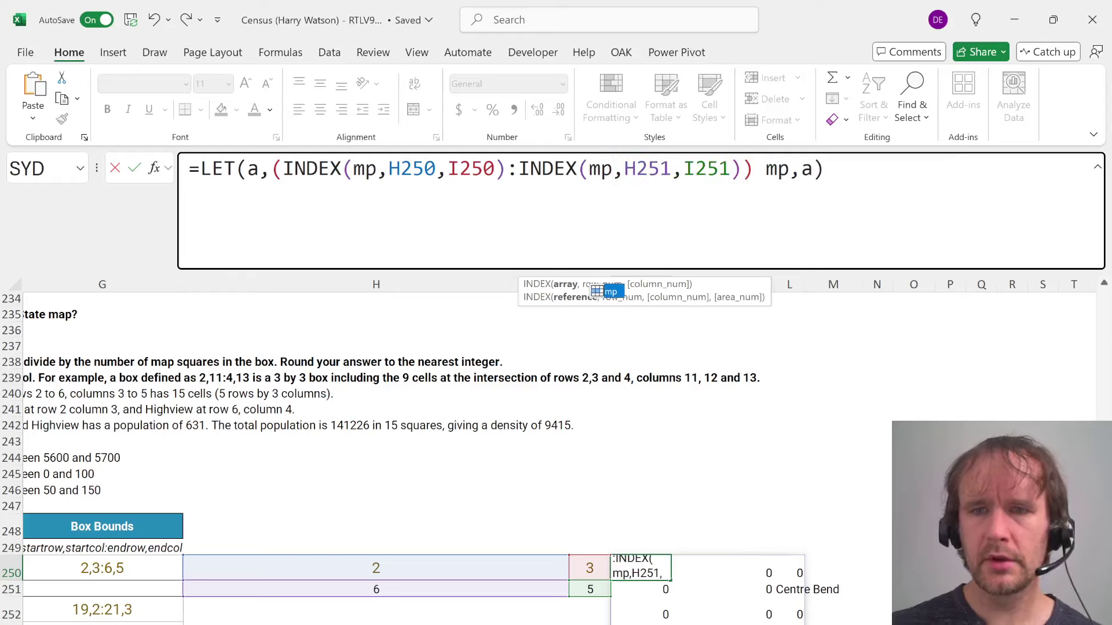
# Remove the mp intersection after the INDEX range in J250's formula and commit it to check the spilled box
pyautogui.click(789, 169)
pyautogui.press('BackSpace')
pyautogui.press('BackSpace')
pyautogui.press('BackSpace')
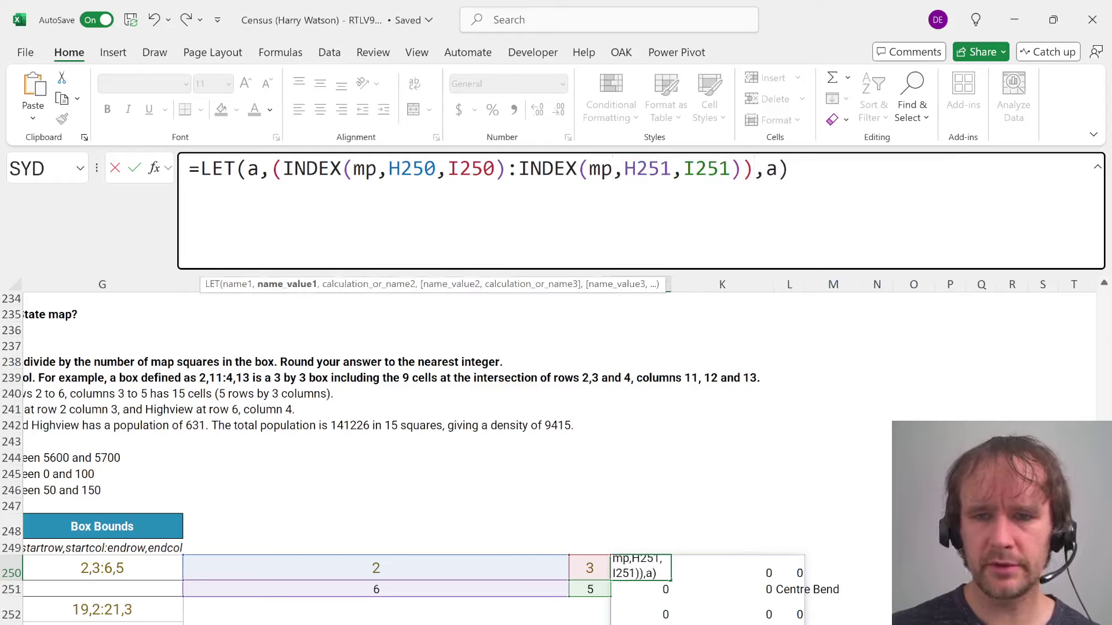
pyautogui.press('Return')
pyautogui.press('Up')
pyautogui.scroll(-2, 728, 554)
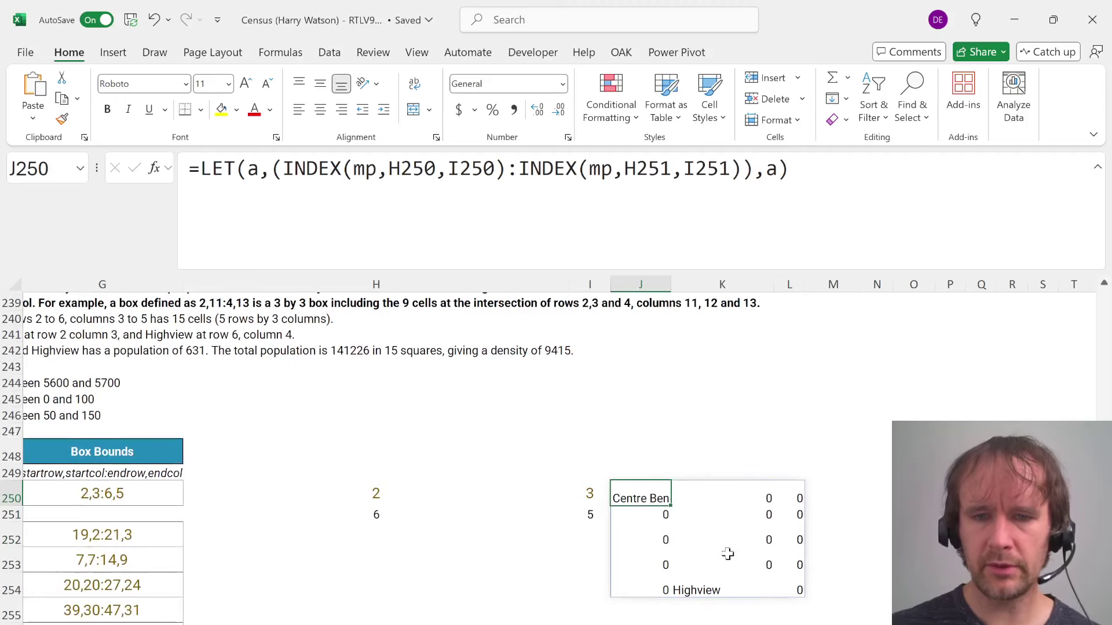
# Wrap the LET formula's final a in SUM and XLOOKUP, with t[City] as the lookup array
pyautogui.scroll(1, 727, 555)
pyautogui.click(765, 169)
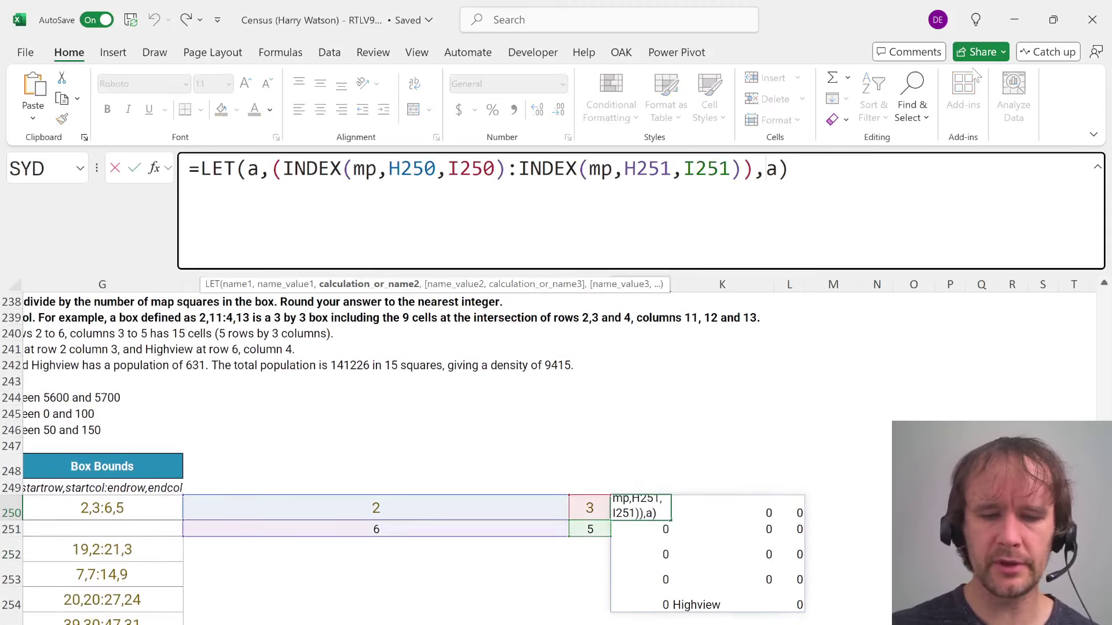
pyautogui.write('sum')
pyautogui.press('Tab')
pyautogui.write('xl')
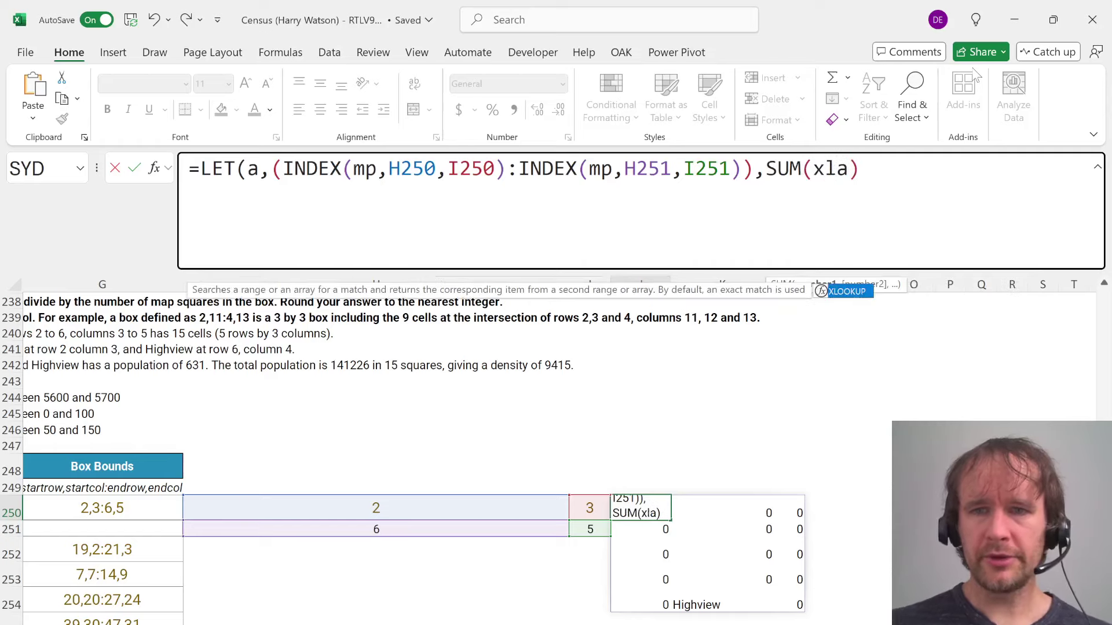
pyautogui.press('Tab')
pyautogui.press('Right')
pyautogui.write(',t[')
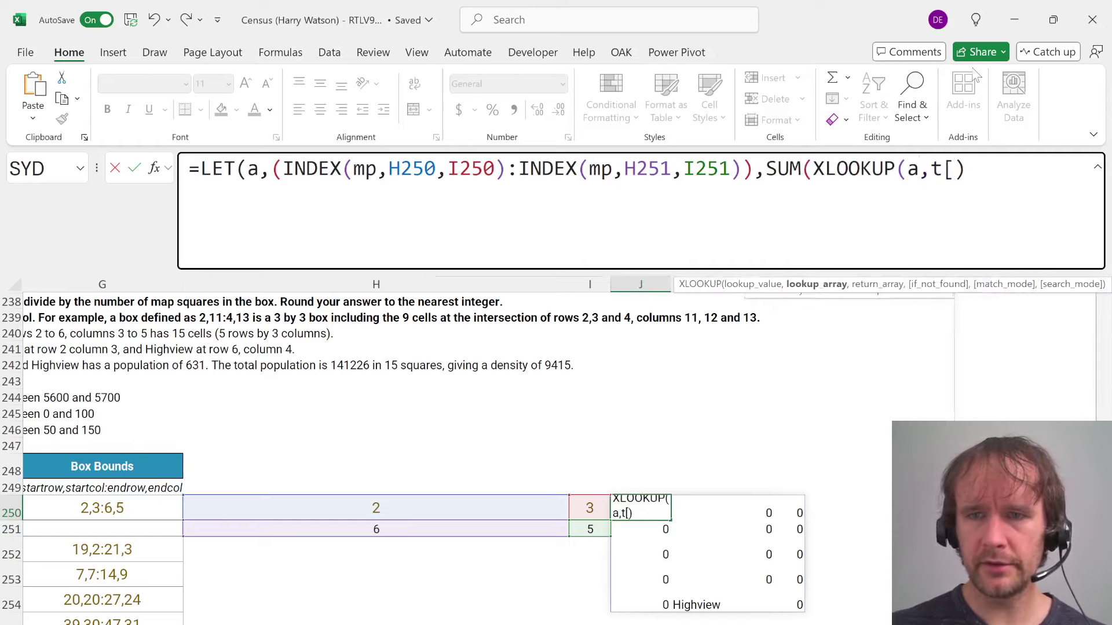
pyautogui.write('City],c')
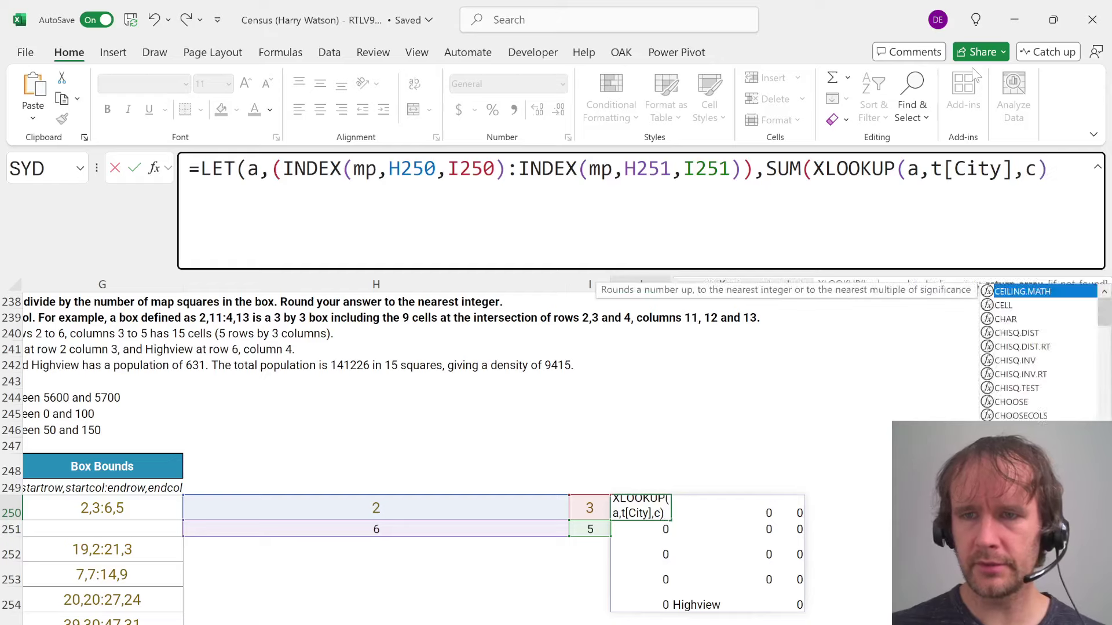
# Set t[Population] as the XLOOKUP return array in J250 and commit the formula with the suggested parenthesis correction
pyautogui.press('BackSpace')
pyautogui.write('t[')
pyautogui.press('Down')
pyautogui.press('Down')
pyautogui.press('Down')
pyautogui.press('Tab')
pyautogui.write(']')
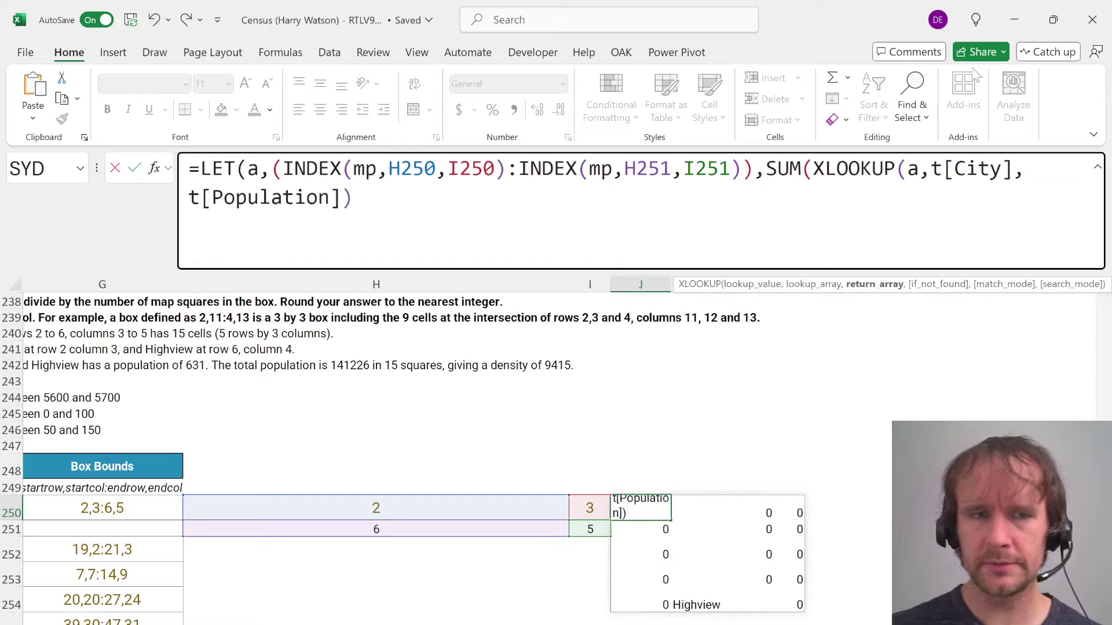
pyautogui.write(')')
pyautogui.press('Return')
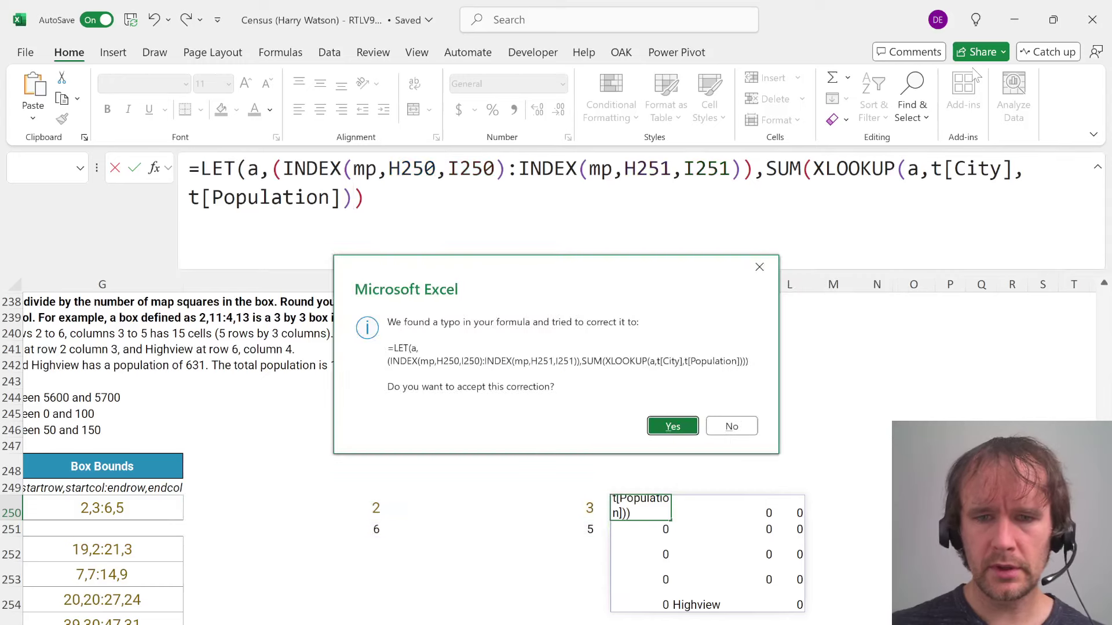
pyautogui.press('Return')
pyautogui.press('Up')
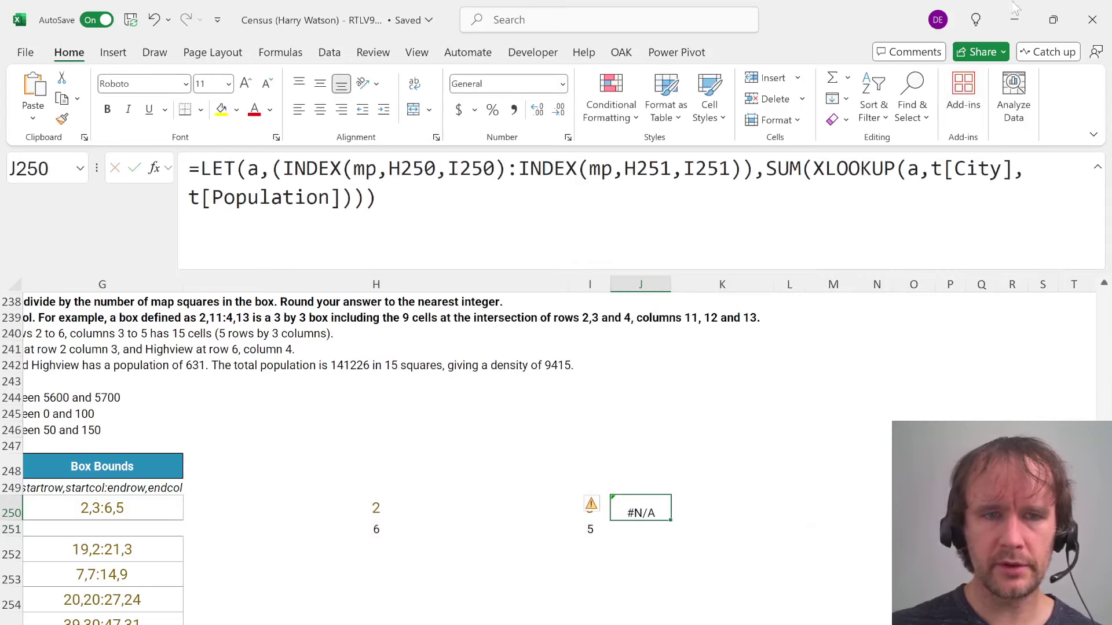
# Add 0 as the XLOOKUP if-not-found argument in J250's formula and commit it
pyautogui.press('F2')
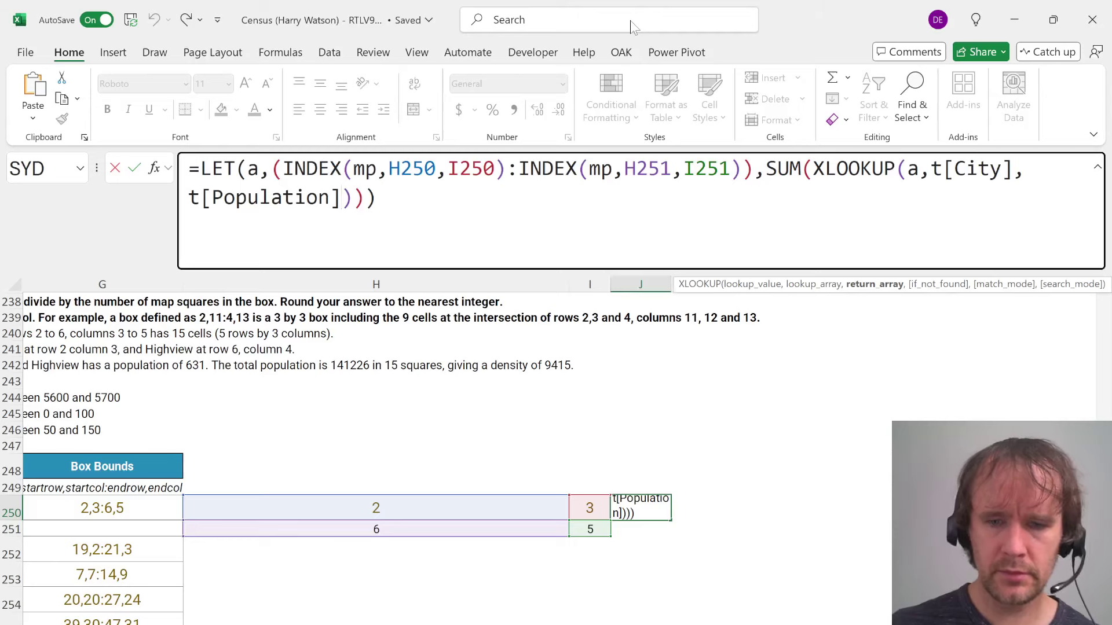
pyautogui.press('Return')
pyautogui.press('Up')
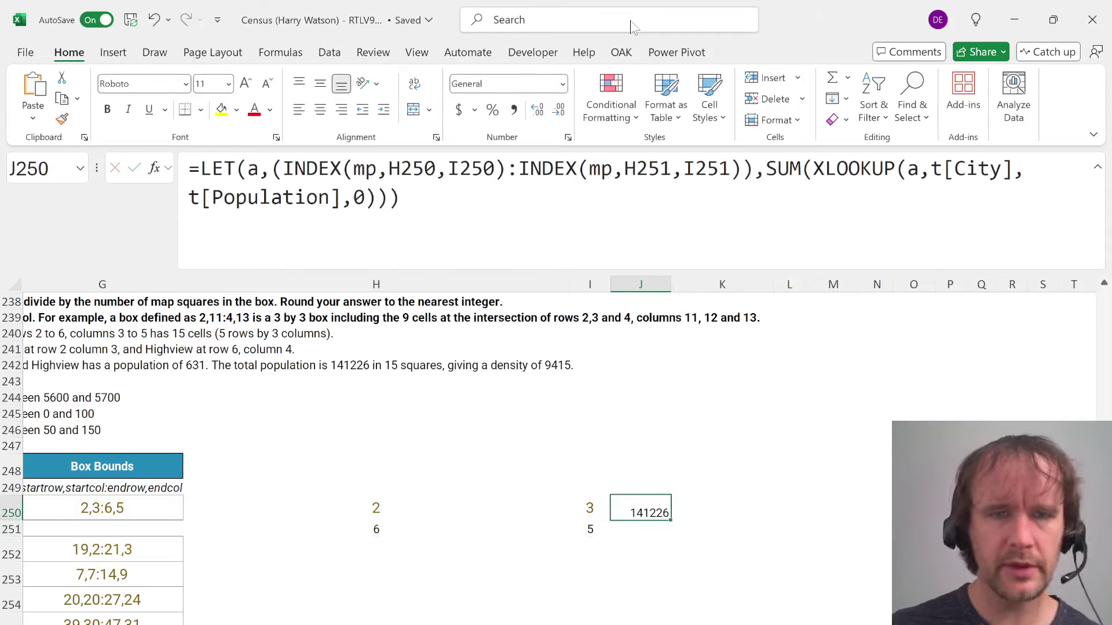
# Divide the XLOOKUP result inside SUM by COUNTA(a) in J250's formula and commit it
pyautogui.press('F2')
pyautogui.press('Left')
pyautogui.press('Left')
pyautogui.write('/counta')
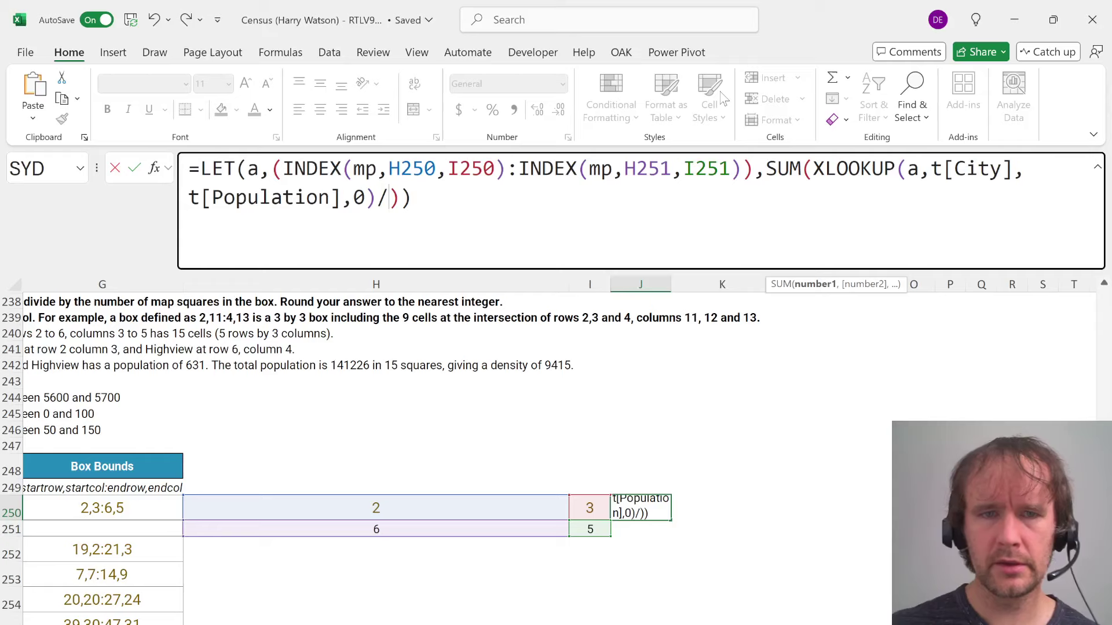
pyautogui.write('(a)')
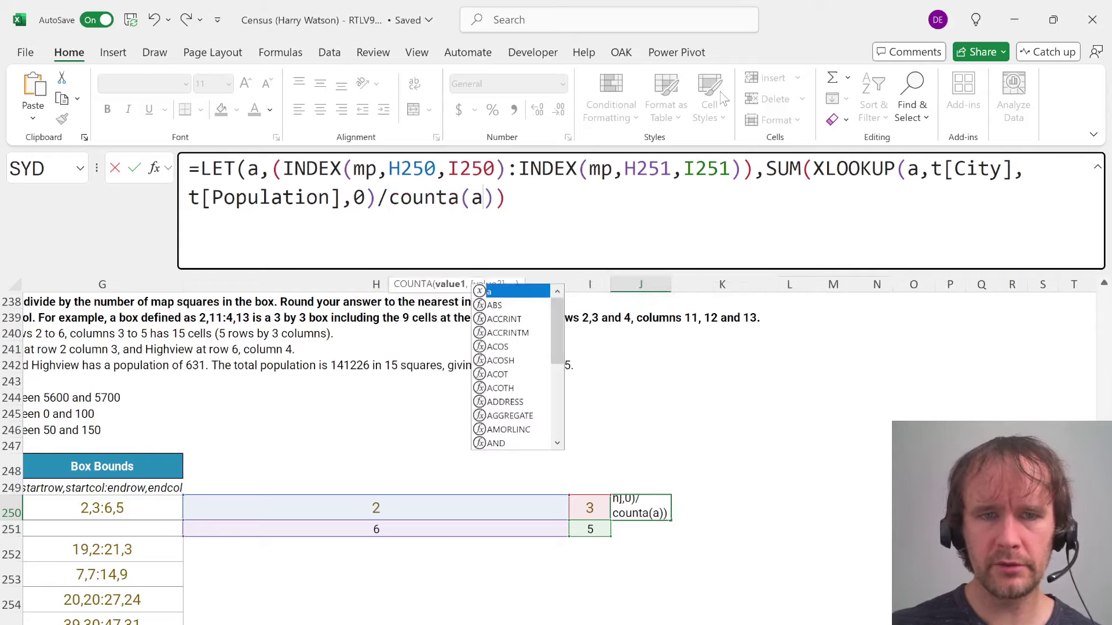
pyautogui.press('Return')
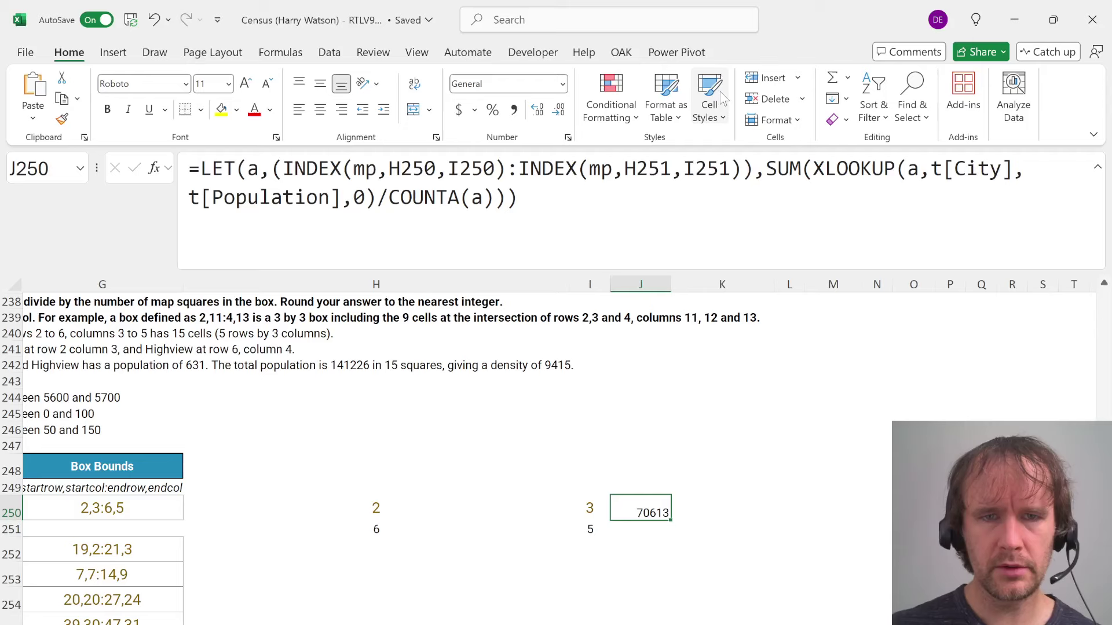
# Try reducing the LET result in J250 to COUNTA(a) alone by removing the SUM and XLOOKUP part, and undo it
pyautogui.press('F2')
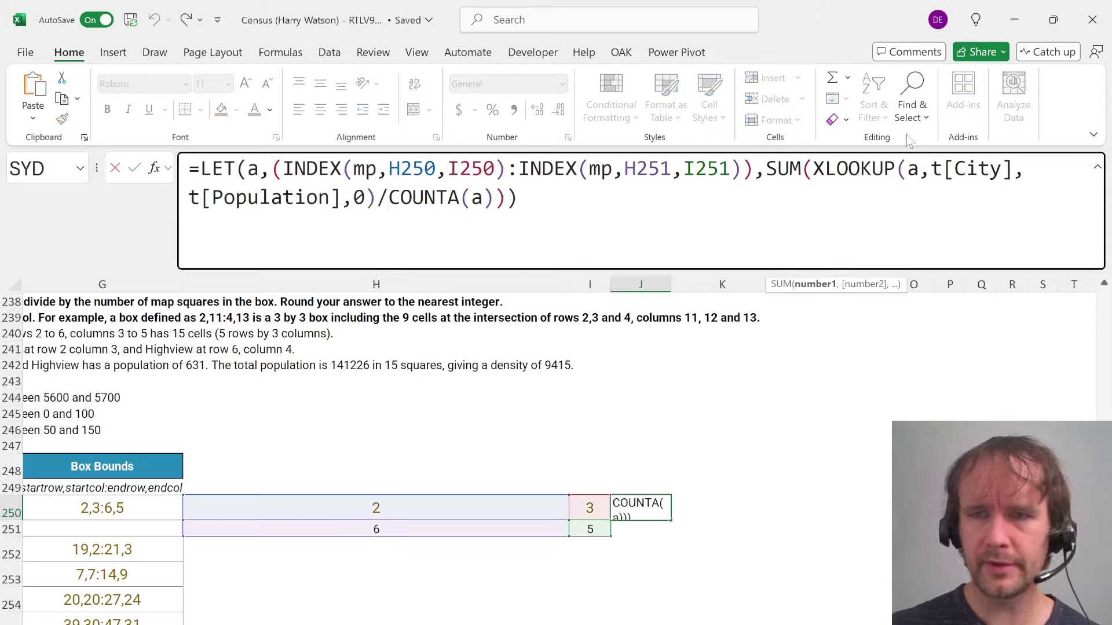
pyautogui.moveTo(388, 196); pyautogui.dragTo(766, 168)
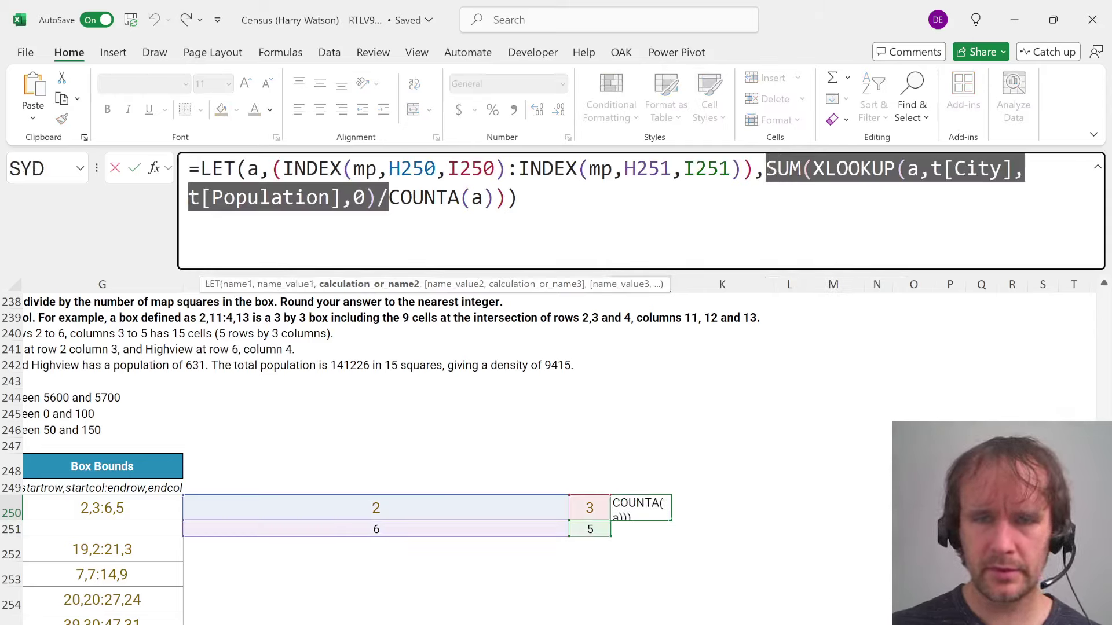
pyautogui.press('Delete')
pyautogui.press('Return')
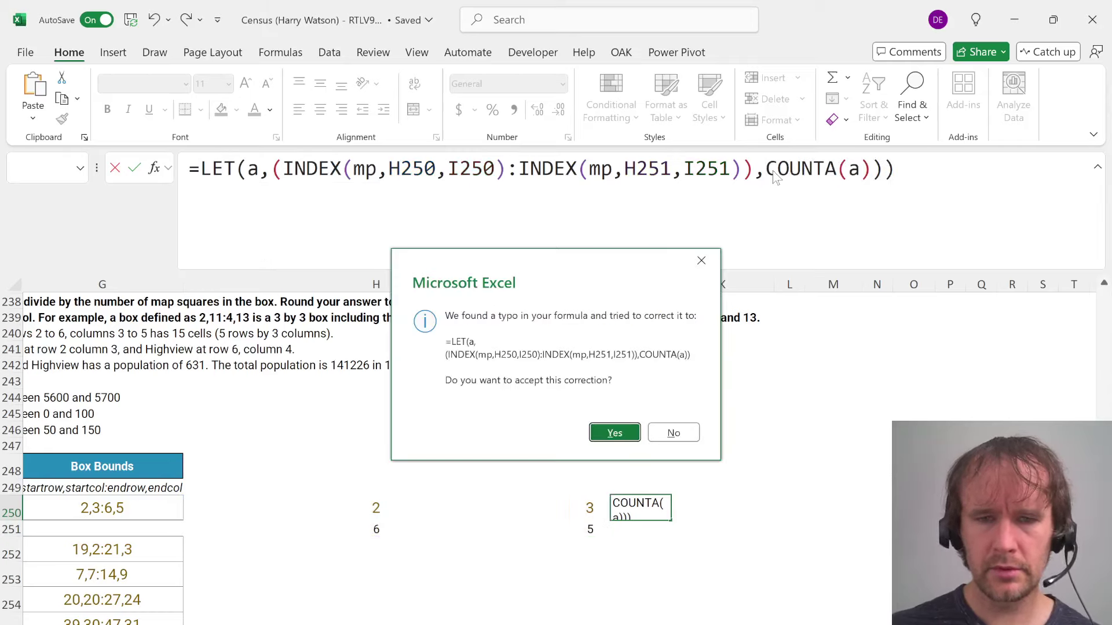
pyautogui.press('Return')
pyautogui.hotkey('ctrl', 'z')
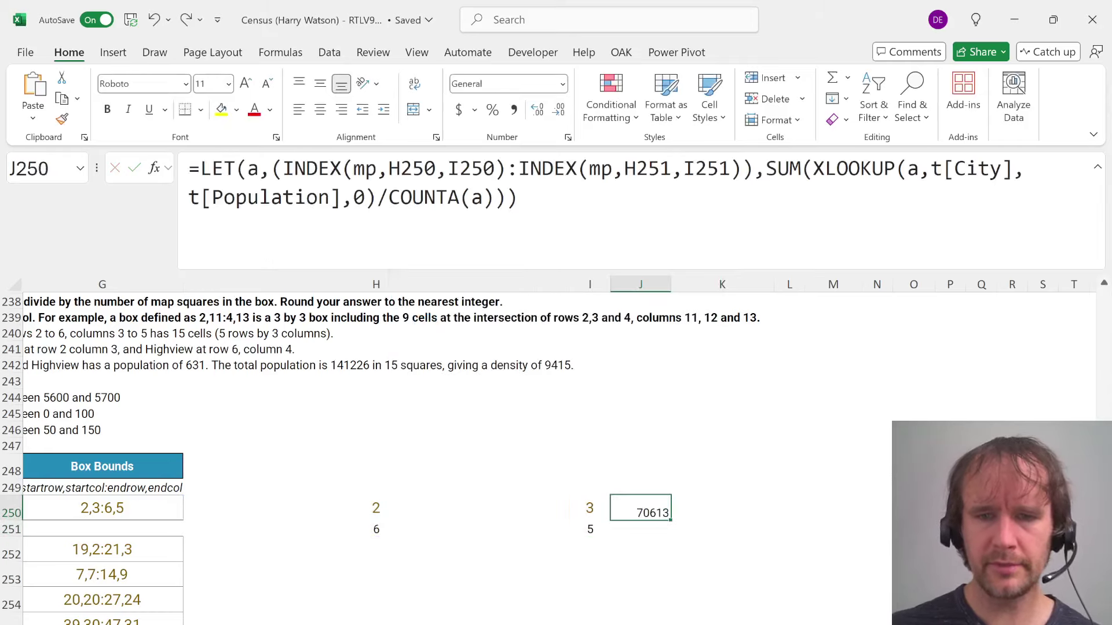
# Replace COUNTA with ROWS in the divisor of J250's formula
pyautogui.doubleClick(423, 197)
pyautogui.write('rw')
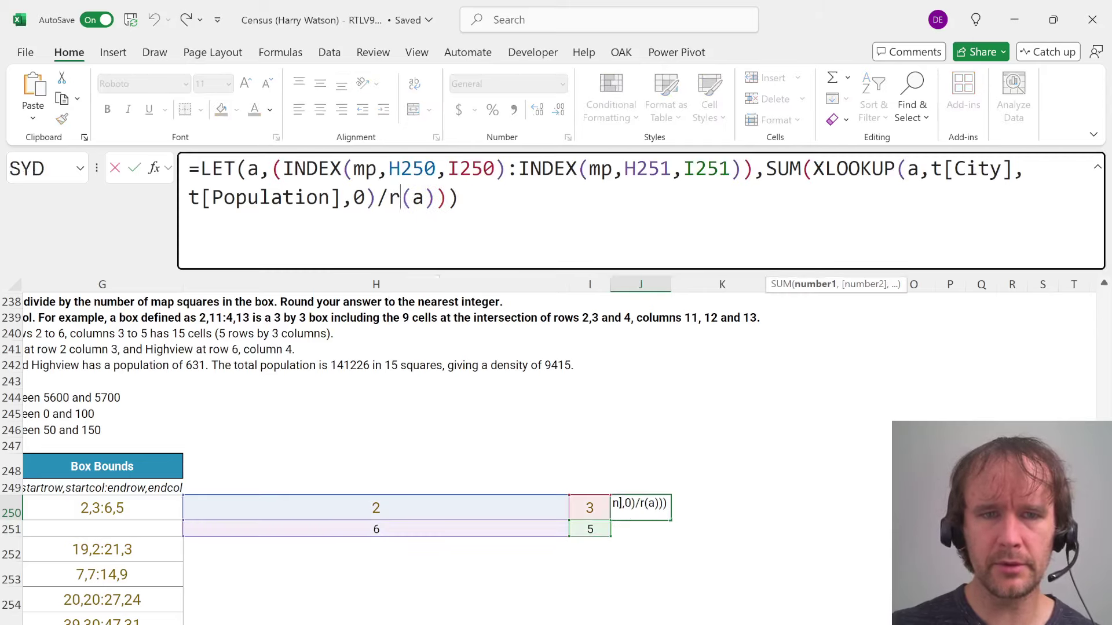
pyautogui.press('BackSpace')
pyautogui.write('w')
pyautogui.press('BackSpace')
pyautogui.write('ows')
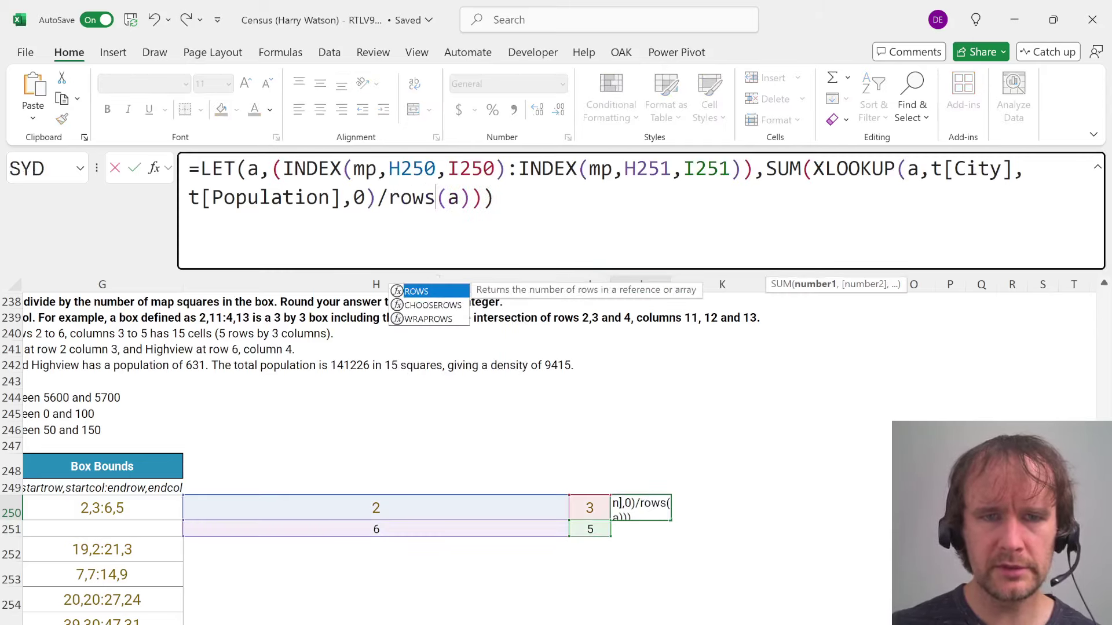
# Divide by COLUMNS(a) as well, after ROWS(a), and commit J250's formula
pyautogui.press('Right')
pyautogui.press('Right')
pyautogui.press('Right')
pyautogui.write('/col')
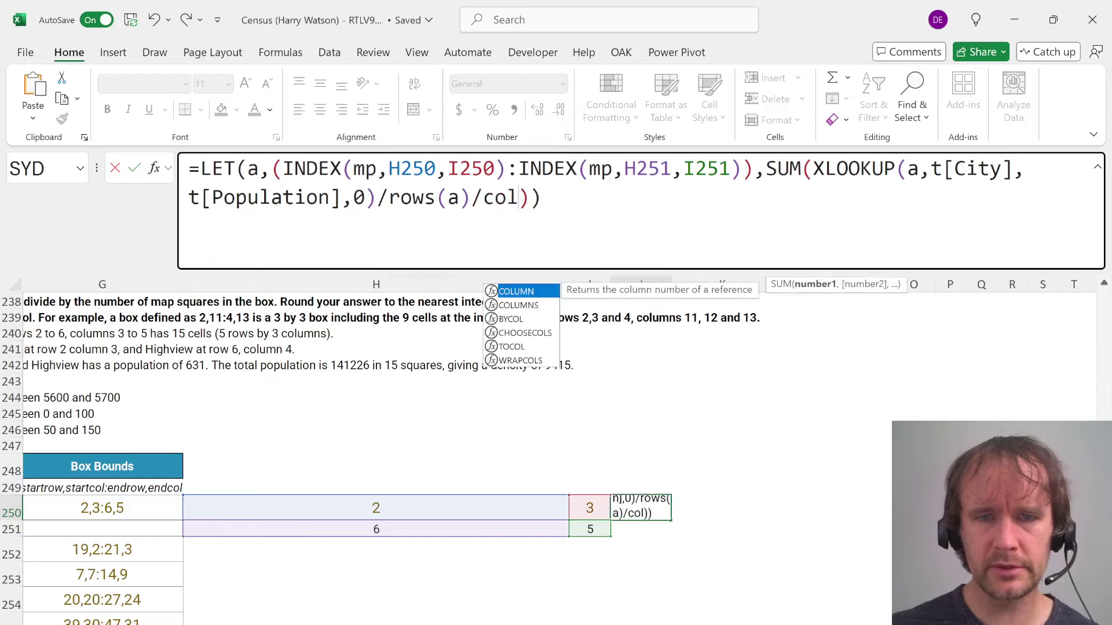
pyautogui.press('Down')
pyautogui.press('Tab')
pyautogui.write('a)')
pyautogui.press('Return')
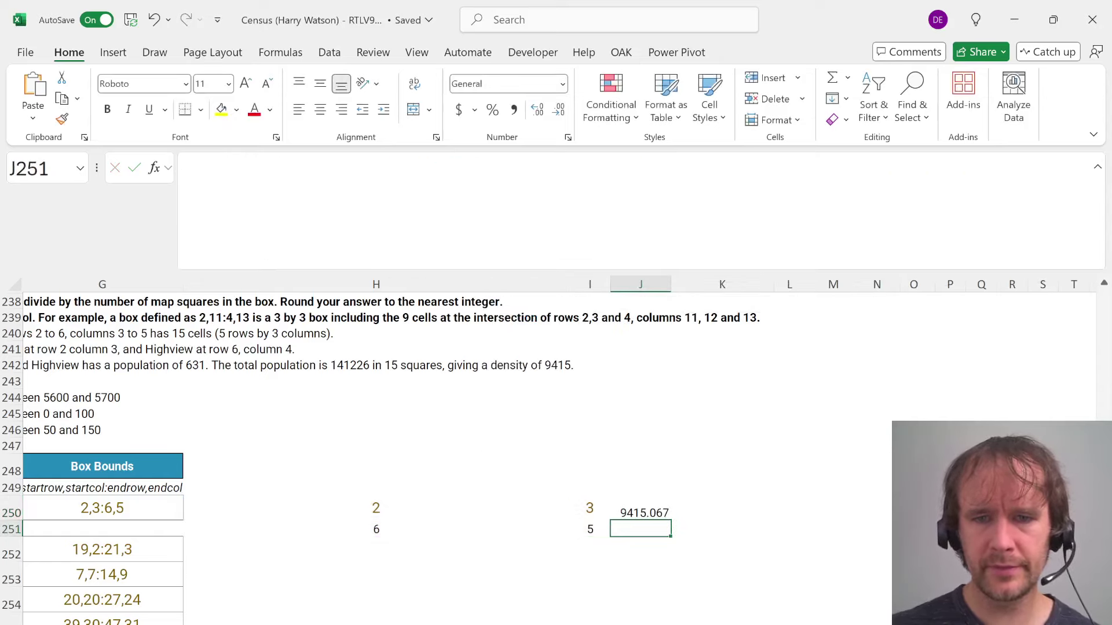
# Wrap the whole LET formula in J250 in ROUND with 0 digits and commit it
pyautogui.press('Up')
pyautogui.hotkey('ctrl', 'shift', 'Left')
pyautogui.hotkey('ctrl', 'shift', 'Left')
pyautogui.hotkey('ctrl', 'shift', 'Left')
pyautogui.hotkey('ctrl', 'shift', 'Left')
pyautogui.press('Right')
pyautogui.press('Left')
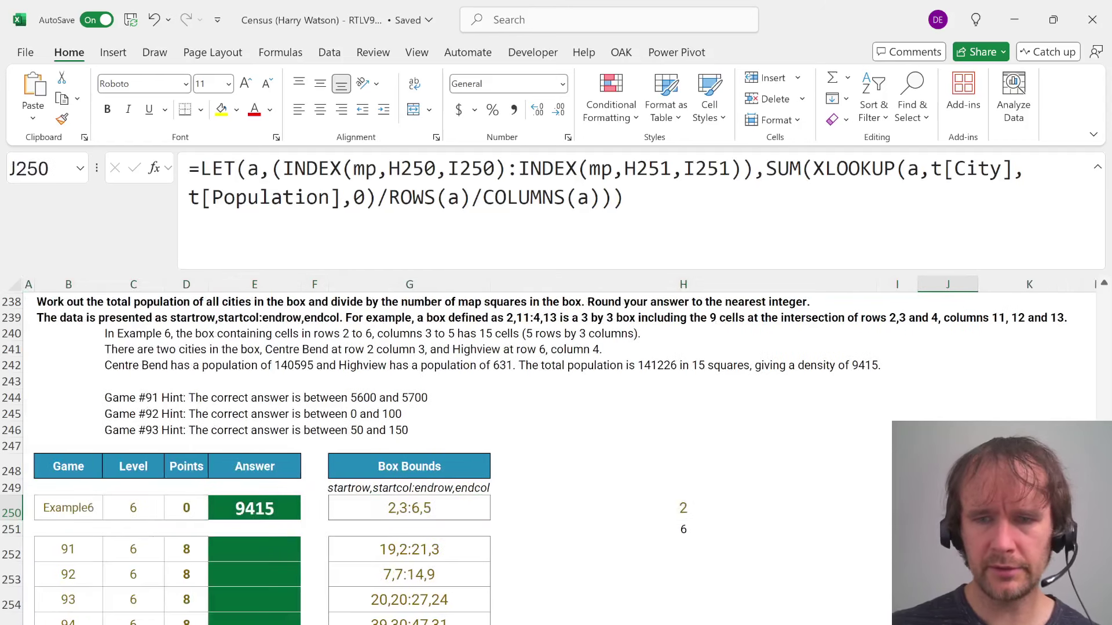
pyautogui.click(196, 169)
pyautogui.write('round')
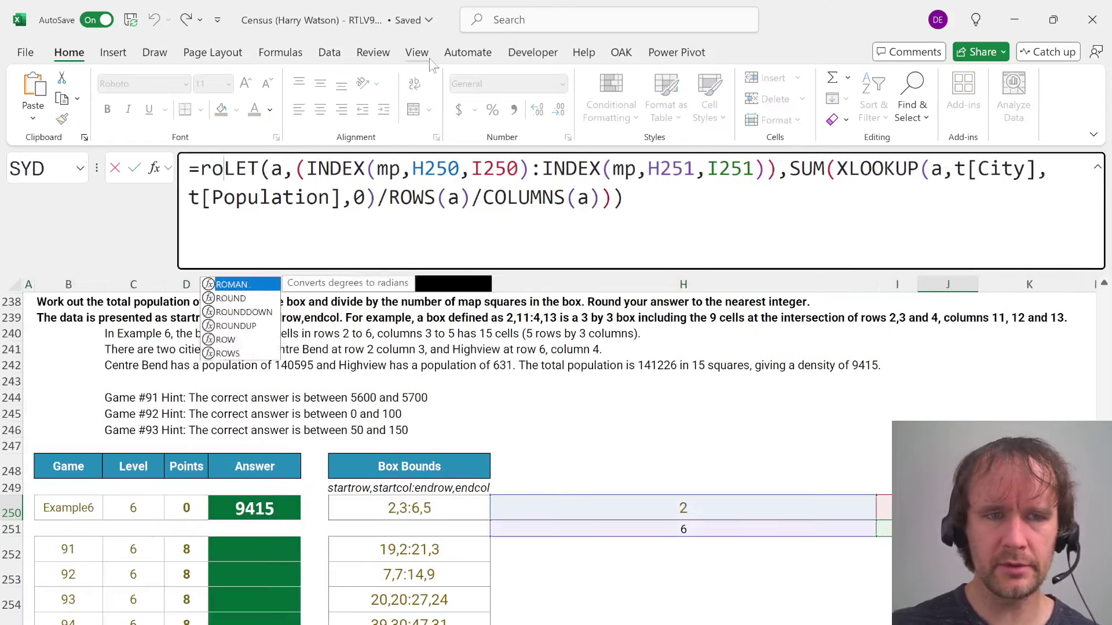
pyautogui.press('Tab')
pyautogui.write(',0')
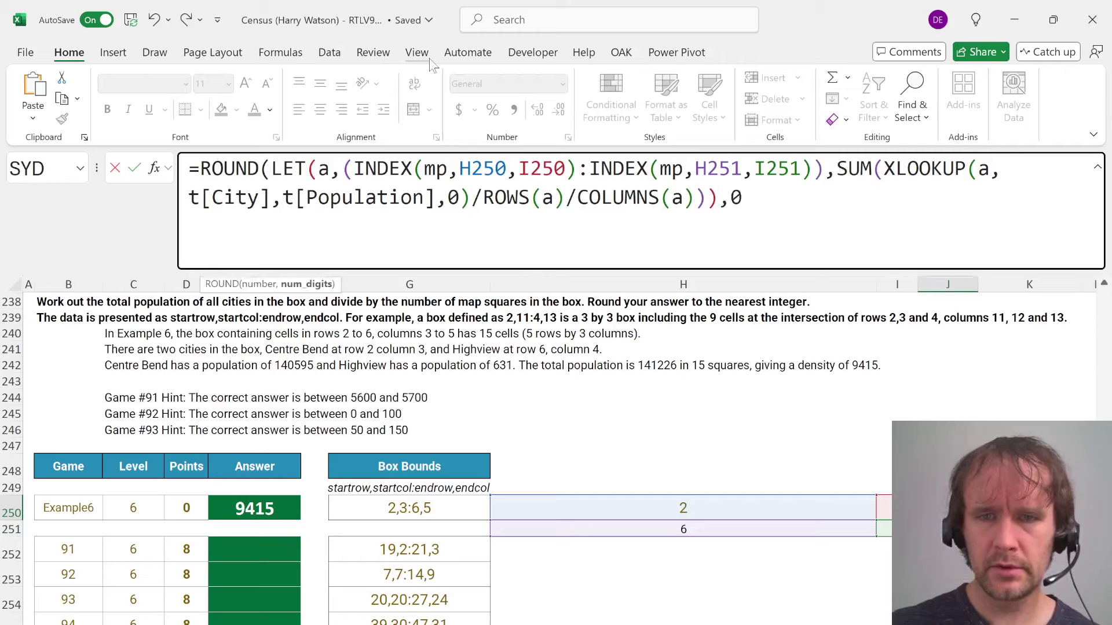
pyautogui.press('Return')
# Move the rounded density formula from J250 to L250
pyautogui.press('Up')
pyautogui.press('Left')
pyautogui.press('Left')
pyautogui.press('Left')
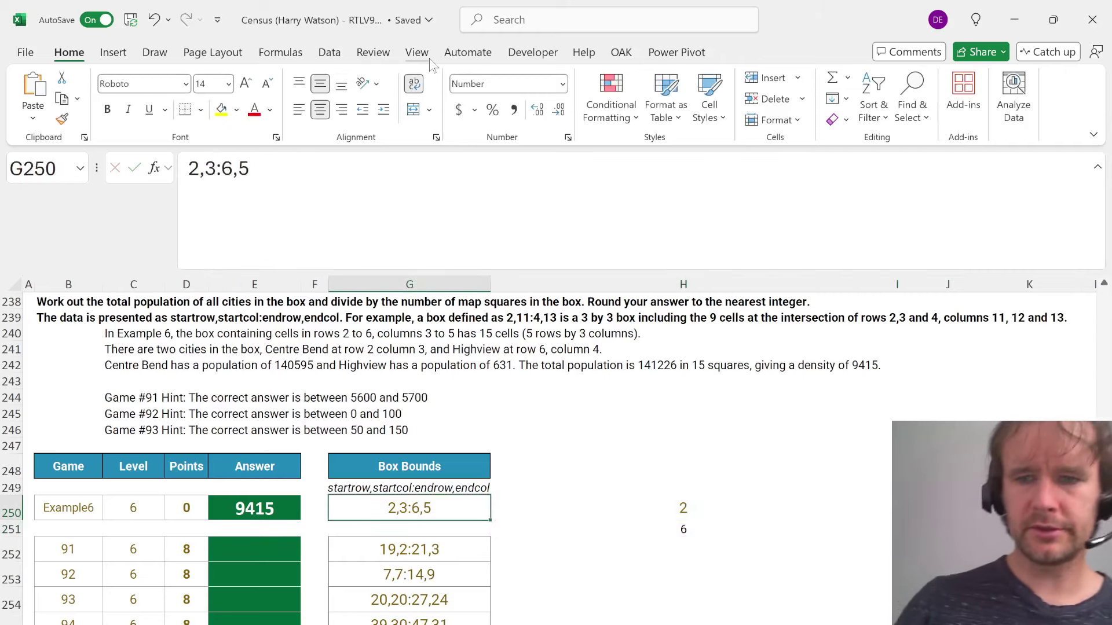
pyautogui.press('Right')
pyautogui.press('Right')
pyautogui.press('Right')
pyautogui.press('Right')
pyautogui.press('Right')
pyautogui.press('Right')
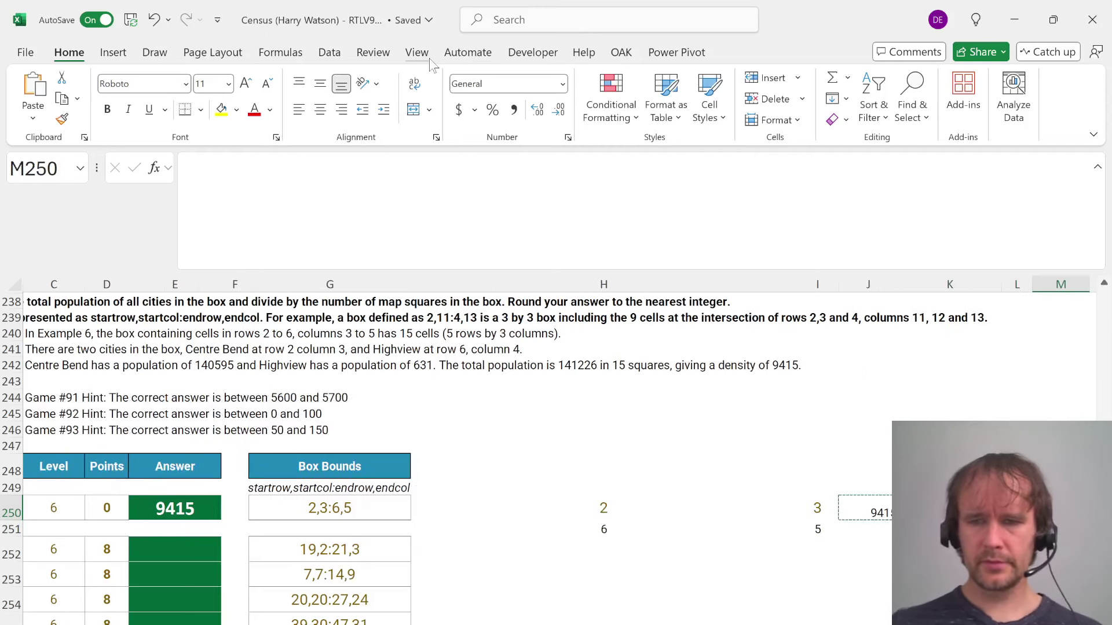
pyautogui.press('Left')
# Wrap the TEXTSPLIT formula in H250 in TOROW so the four box bounds spill across one row
pyautogui.press('Left')
pyautogui.press('Left')
pyautogui.press('Left')
pyautogui.press('Left')
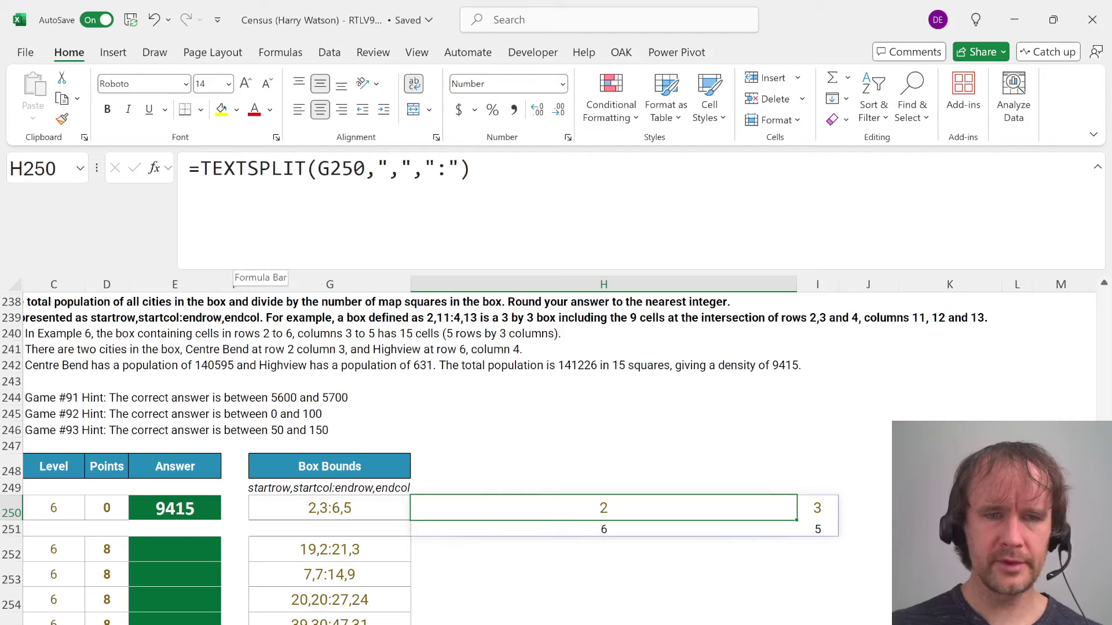
pyautogui.click(201, 168)
pyautogui.write('tor')
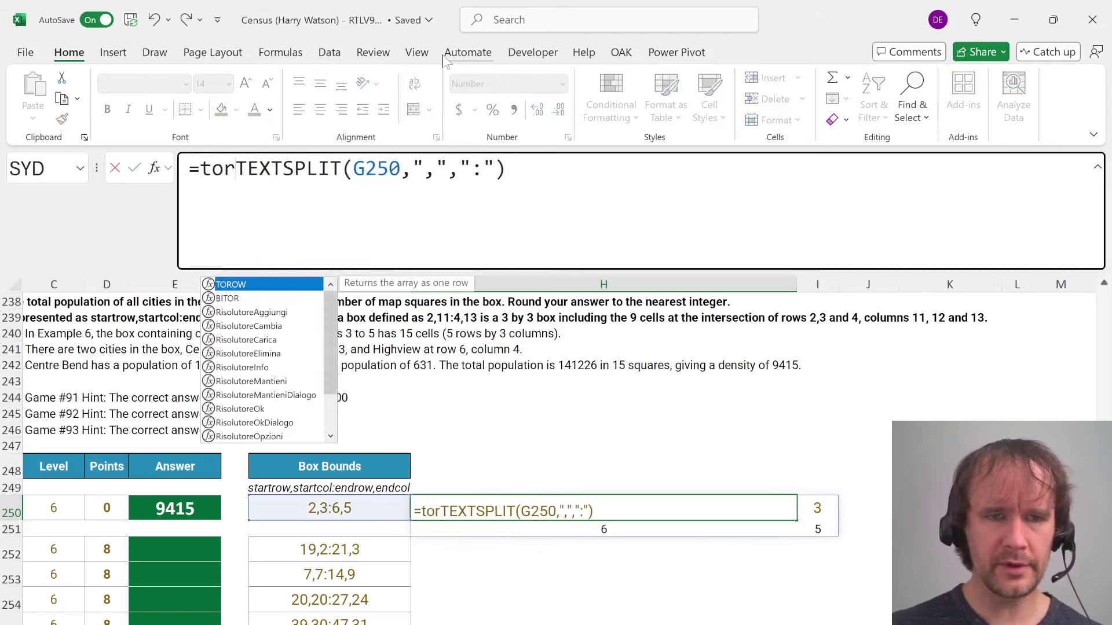
pyautogui.press('Tab')
pyautogui.write(')')
pyautogui.hotkey('ctrl', 'Return')
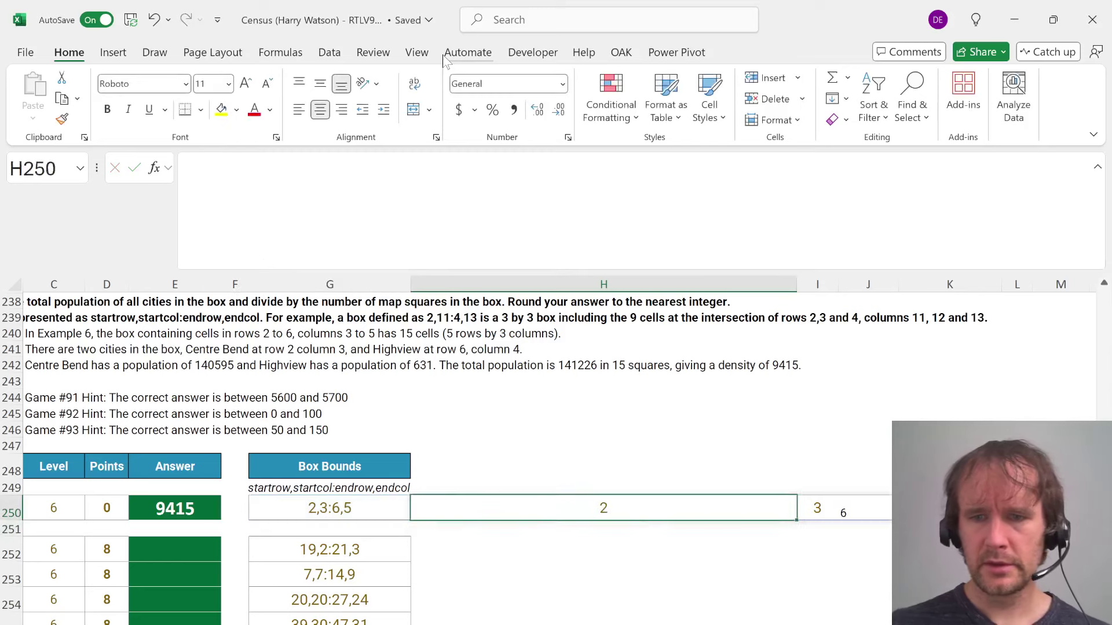
# Change the second INDEX in L250's formula to use J250 as its row and K250 as its column
pyautogui.press('Right')
pyautogui.press('Right')
pyautogui.press('Right')
pyautogui.press('Right')
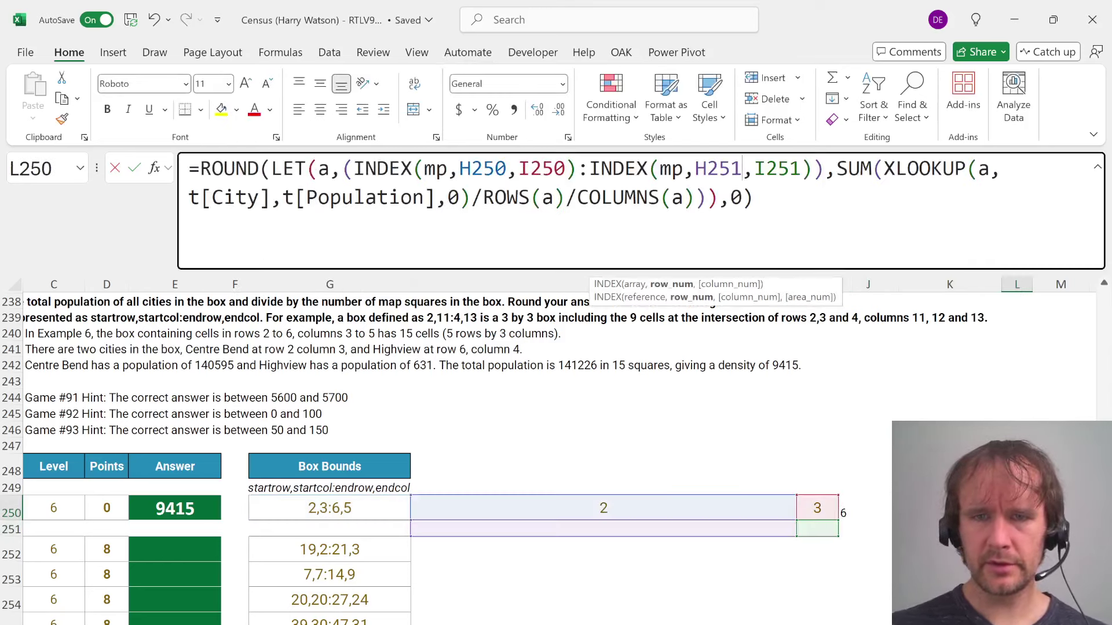
pyautogui.click(742, 168)
pyautogui.moveTo(775, 536); pyautogui.dragTo(841, 510)
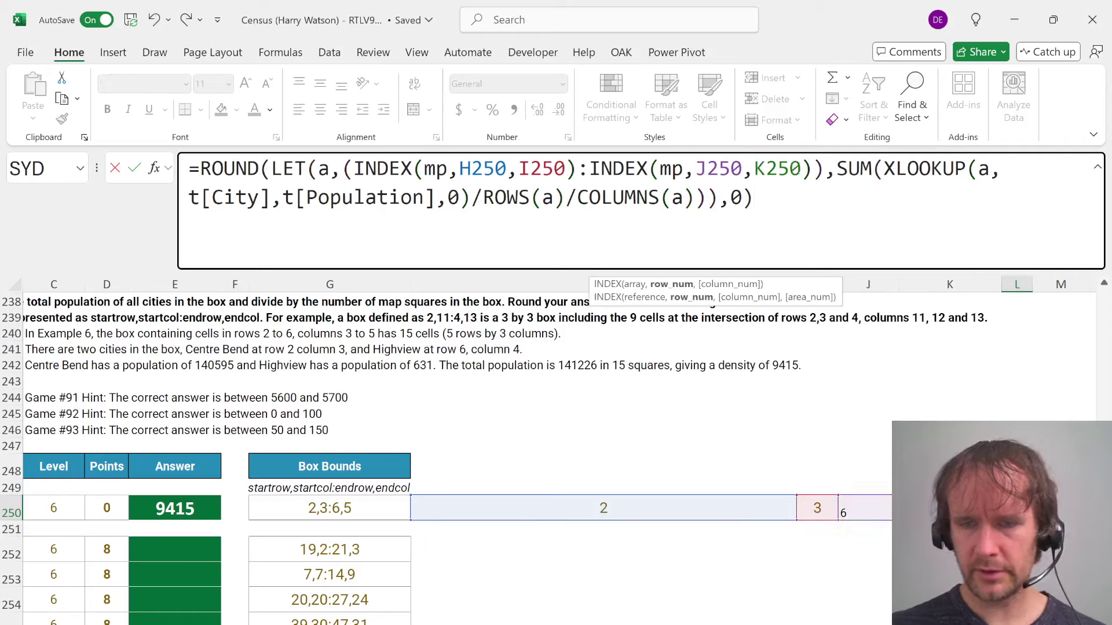
pyautogui.press('Return')
# Copy the Example6 formulas in H250:L250 and paste them at H252 for game 91
pyautogui.press('Up')
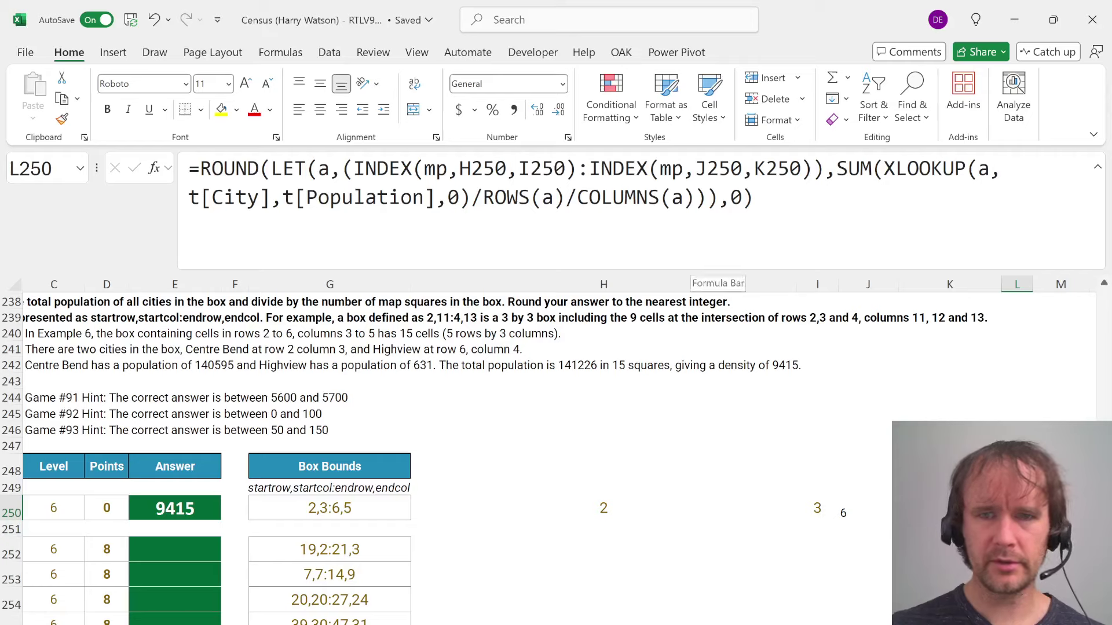
pyautogui.hotkey('shift', 'Left')
pyautogui.hotkey('shift', 'Left')
pyautogui.hotkey('shift', 'Left')
pyautogui.hotkey('shift', 'Left')
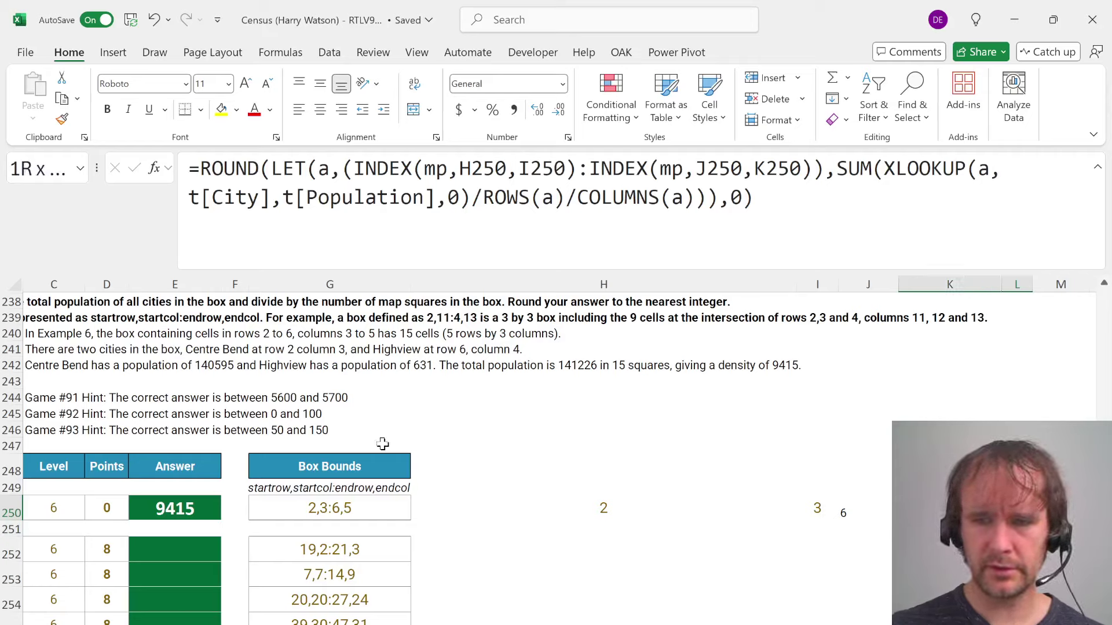
pyautogui.hotkey('ctrl', 'c')
pyautogui.press('Tab')
pyautogui.press('Down')
pyautogui.press('Down')
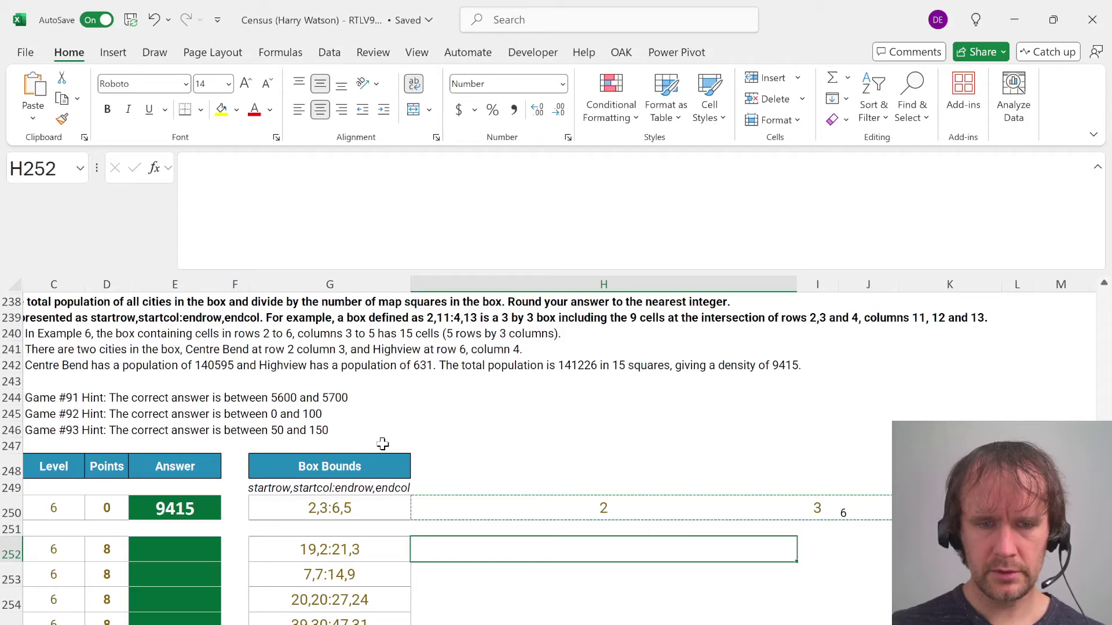
pyautogui.hotkey('ctrl', 'v')
# Fill the row 252 formulas in columns H to L down to row 271 for all Level 6 games
pyautogui.press('Left')
pyautogui.hotkey('ctrl', 'Down')
pyautogui.press('Right')
pyautogui.hotkey('ctrl', 'shift', 'Up')
pyautogui.hotkey('shift', 'Right')
pyautogui.hotkey('shift', 'Right')
pyautogui.hotkey('shift', 'Right')
pyautogui.hotkey('shift', 'Right')
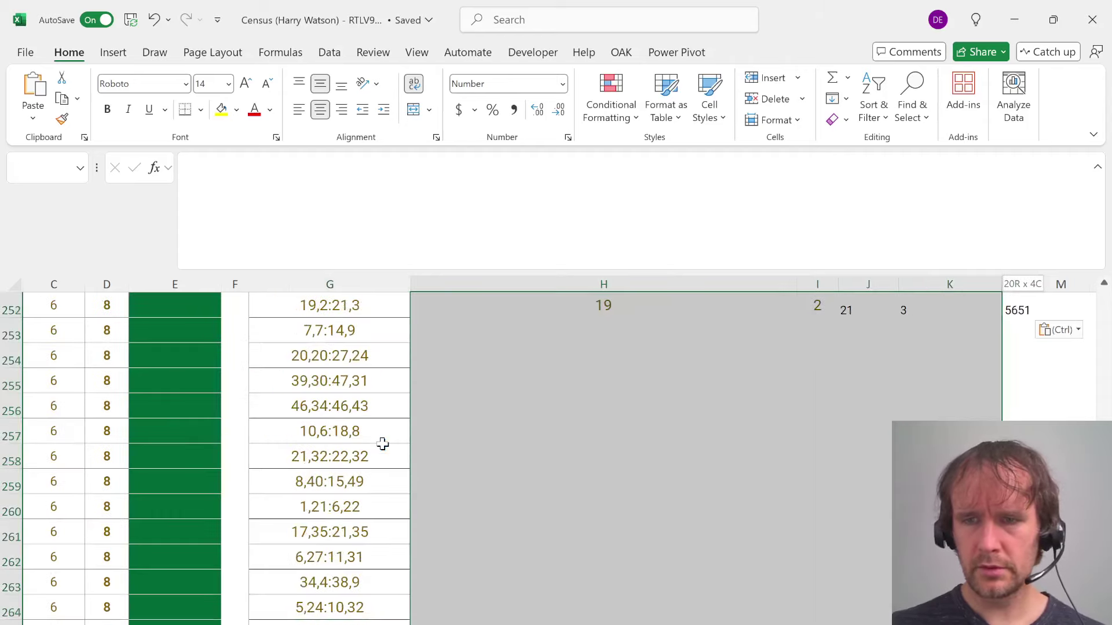
pyautogui.hotkey('ctrl', 'd')
# Copy the density results in column L from L252 down and paste them as values into the Answer column from E252
pyautogui.hotkey('shift', 'BackSpace')
pyautogui.press('Left')
pyautogui.press('Left')
pyautogui.press('Left')
pyautogui.press('Left')
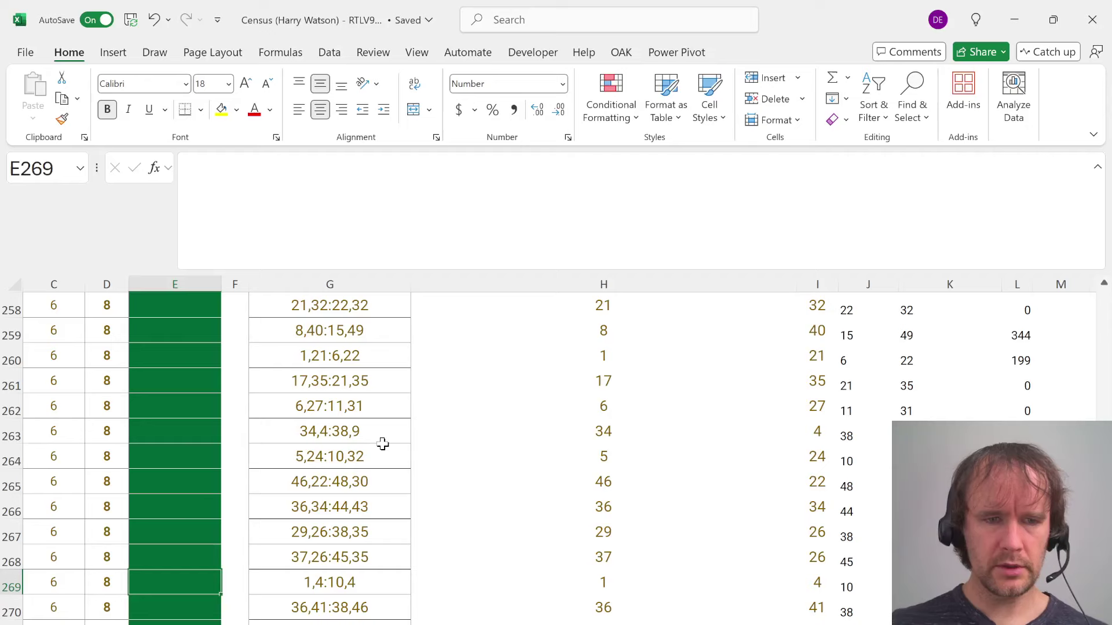
pyautogui.hotkey('ctrl', 'Up')
pyautogui.press('Right')
pyautogui.hotkey('ctrl', 'Right')
pyautogui.hotkey('ctrl', 'Right')
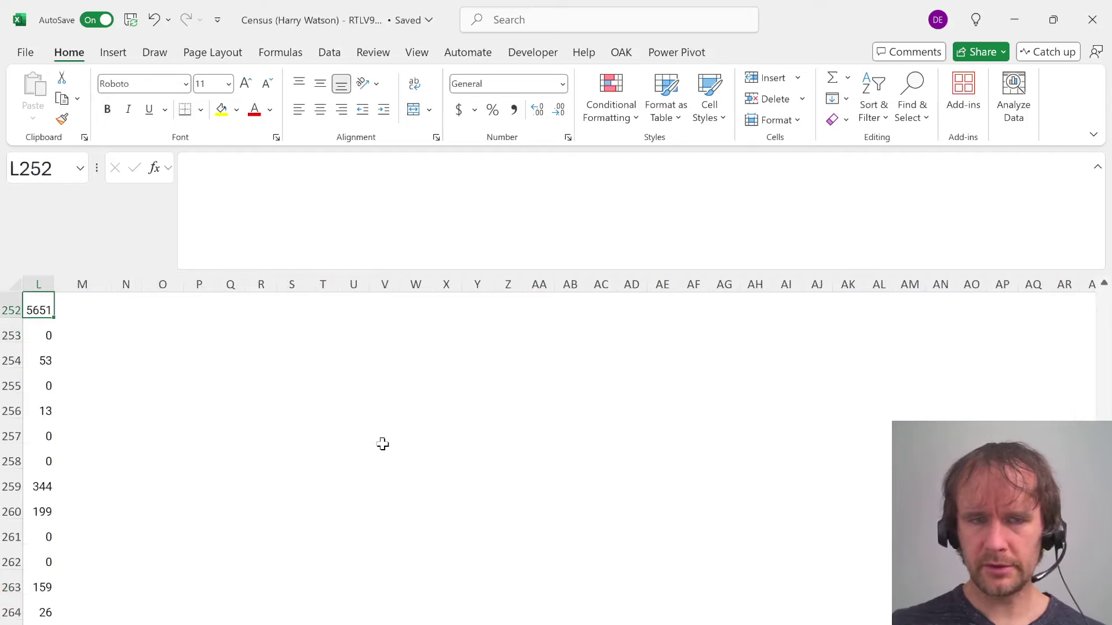
pyautogui.hotkey('ctrl', 'Left')
pyautogui.hotkey('ctrl', 'Left')
pyautogui.hotkey('ctrl', 'Left')
pyautogui.press('Right')
pyautogui.press('Right')
pyautogui.press('Right')
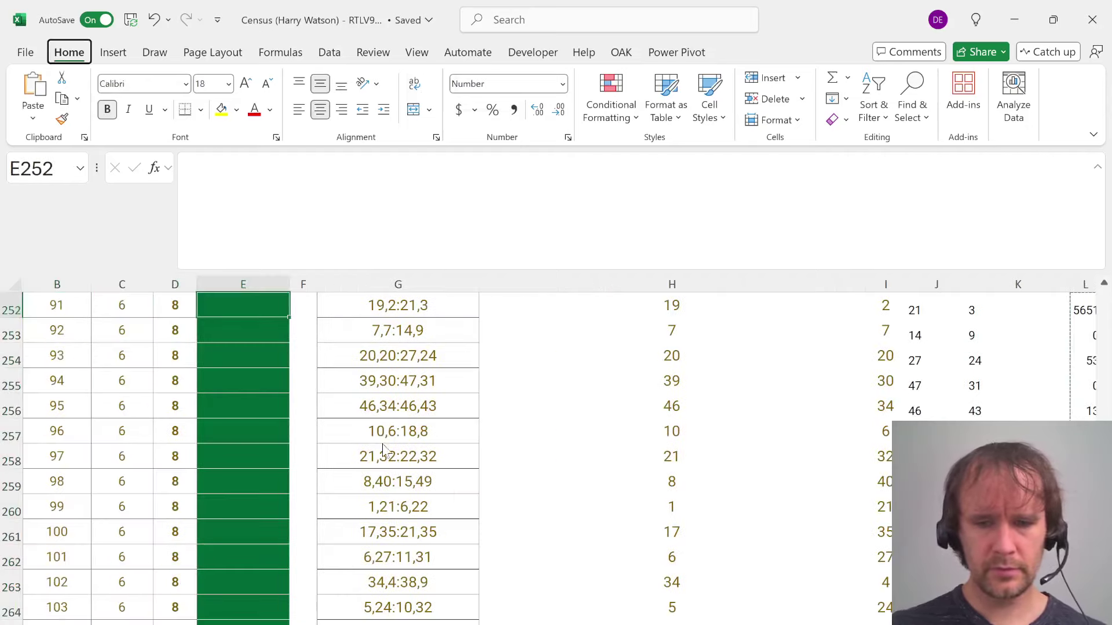
pyautogui.hotkey('ctrl', 'alt', 'v')
pyautogui.press('v')
pyautogui.press('Return')
# Compare the pasted Level 6 answers for games 91 to 93 with the hints above the table
pyautogui.press('Left')
pyautogui.press('Up')
pyautogui.press('Up')
pyautogui.press('Up')
pyautogui.press('Up')
pyautogui.press('Up')
pyautogui.press('Up')
pyautogui.press('Up')
pyautogui.press('Up')
pyautogui.press('Up')
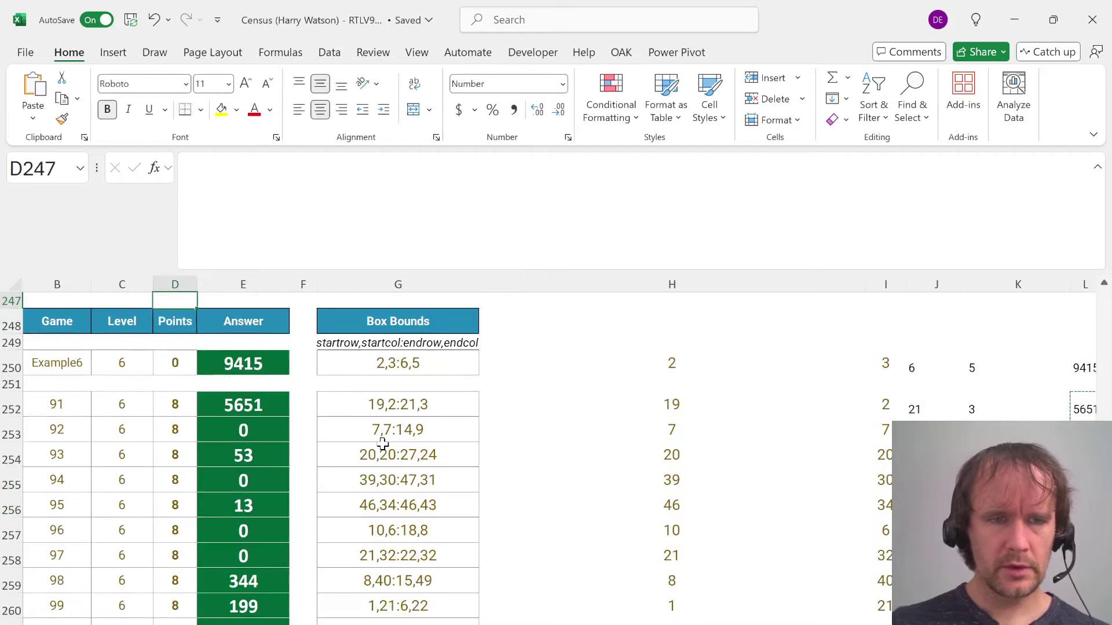
pyautogui.press('Right')
pyautogui.press('Down')
pyautogui.press('Down')
pyautogui.press('Down')
pyautogui.press('Down')
pyautogui.press('Down')
pyautogui.press('Down')
pyautogui.press('Down')
pyautogui.press('Down')
pyautogui.press('Down')
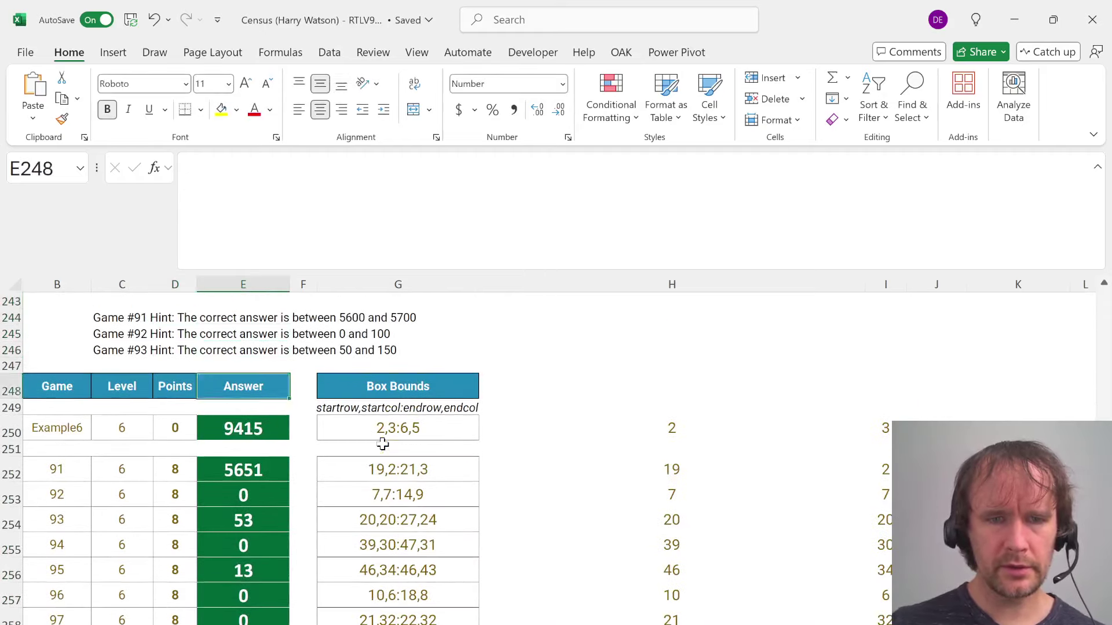
# Copy the Level 6 code from E273, switch to the FlexiQuiz page and paste it as the Level 6 Code
pyautogui.hotkey('ctrl', 'Down')
pyautogui.hotkey('ctrl', 'Down')
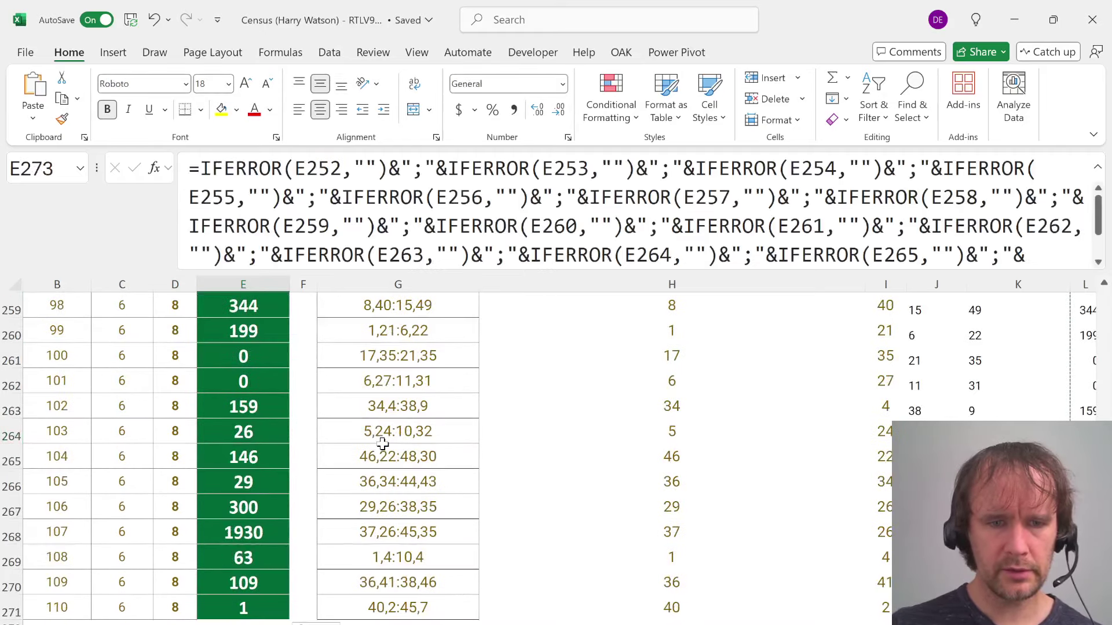
pyautogui.hotkey('ctrl', 'c')
pyautogui.hotkey('alt', 'Tab')
pyautogui.scroll(-1, 306, 537)
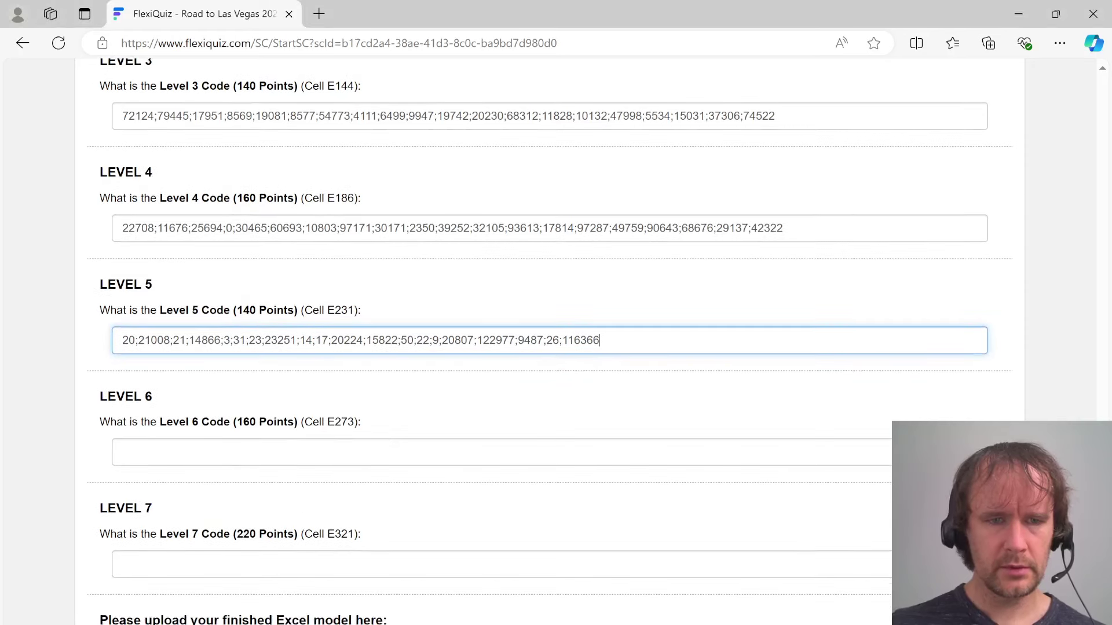
pyautogui.press('Tab')
pyautogui.hotkey('ctrl', 'v')
# Switch back to the Excel workbook and bring up the Level 7 Circles of Friendship instructions
pyautogui.hotkey('alt', 'Tab')
pyautogui.scroll(-5, 223, 458)
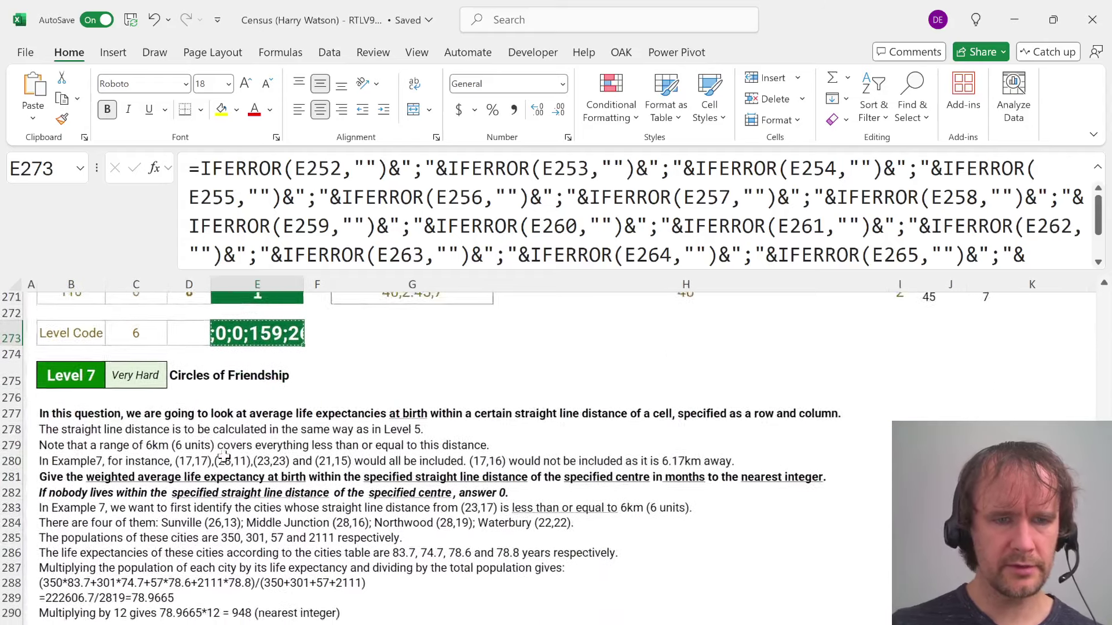
# Read the Level 7 Circles of Friendship rules, worked example, hints and game table
pyautogui.scroll(-2, 223, 457)
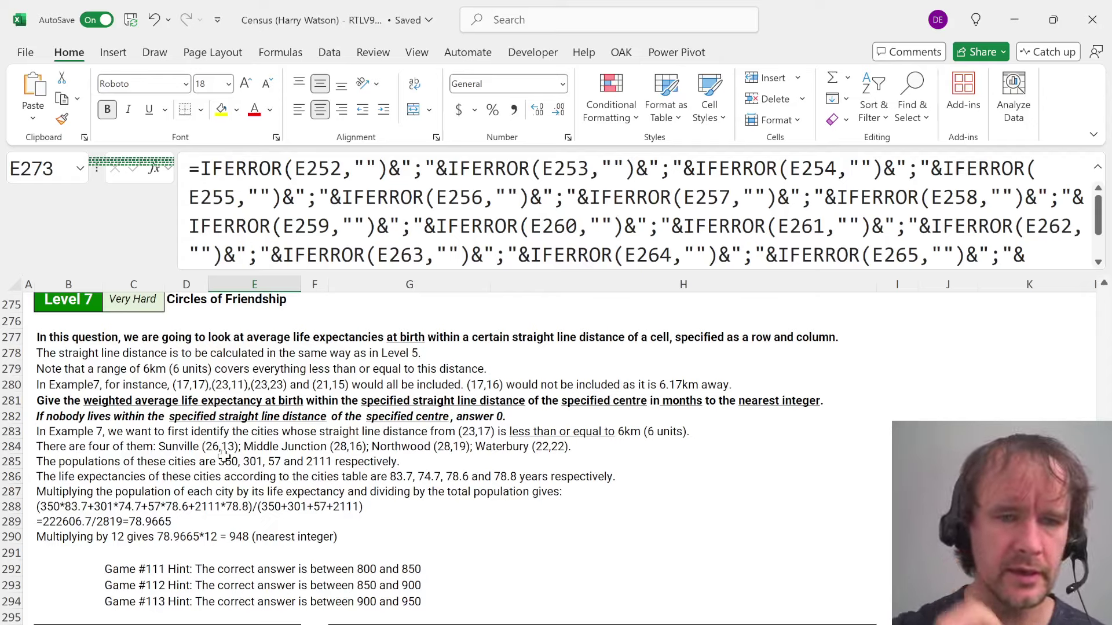
pyautogui.click(195, 385)
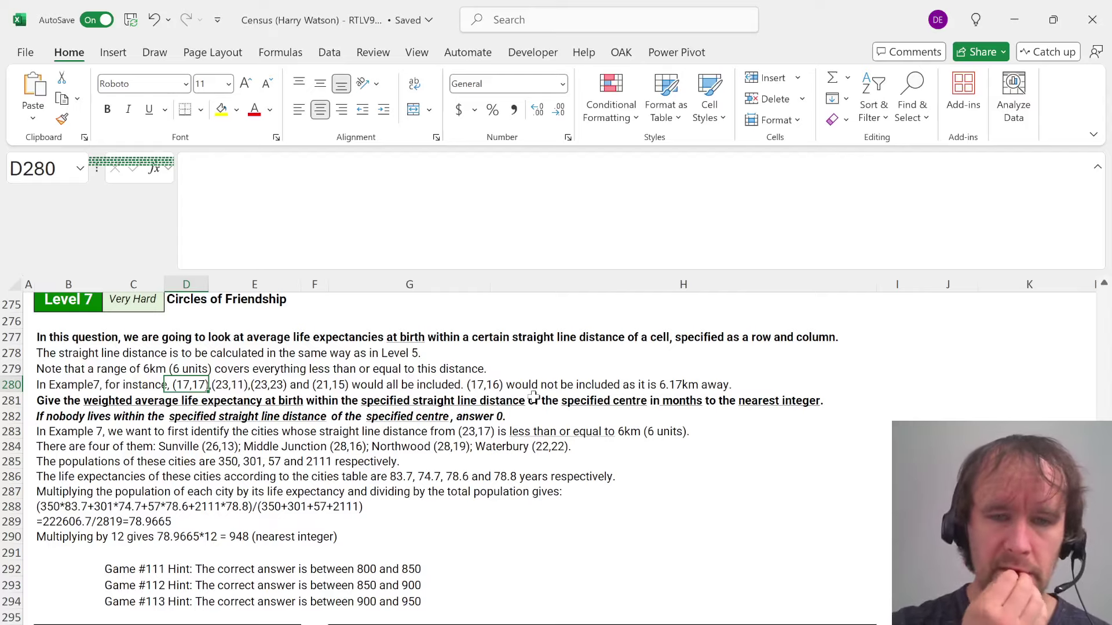
pyautogui.scroll(-7, 533, 398)
pyautogui.scroll(3, 533, 393)
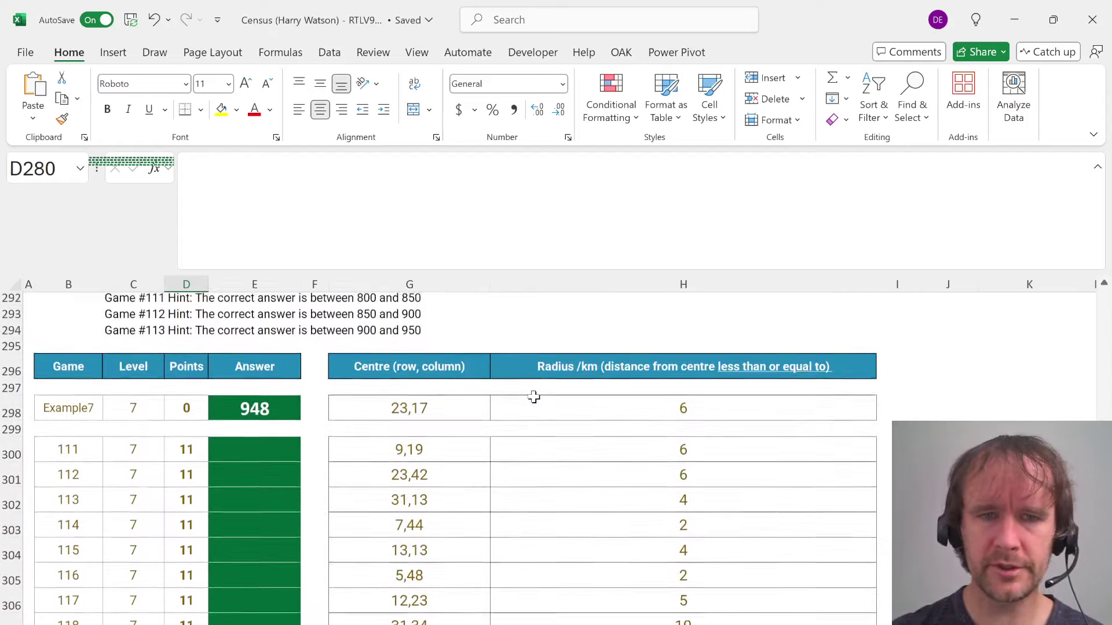
# Examine the Level 7 game centres in column G and the radii in column H down the table
pyautogui.click(448, 443)
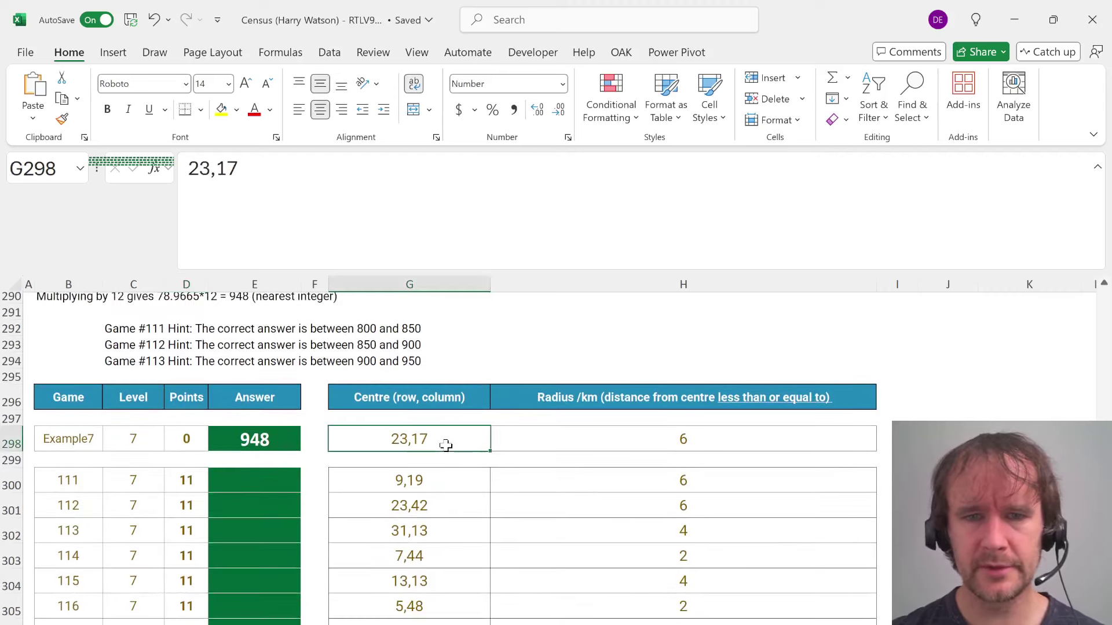
pyautogui.click(596, 444)
pyautogui.click(947, 439)
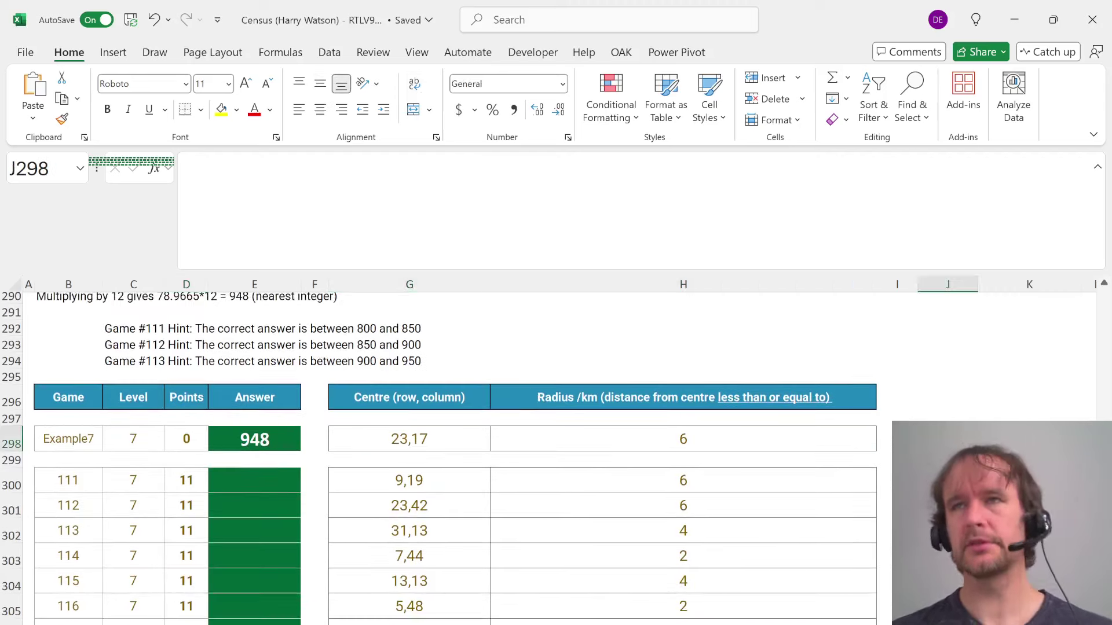
pyautogui.press('Down')
pyautogui.press('Left')
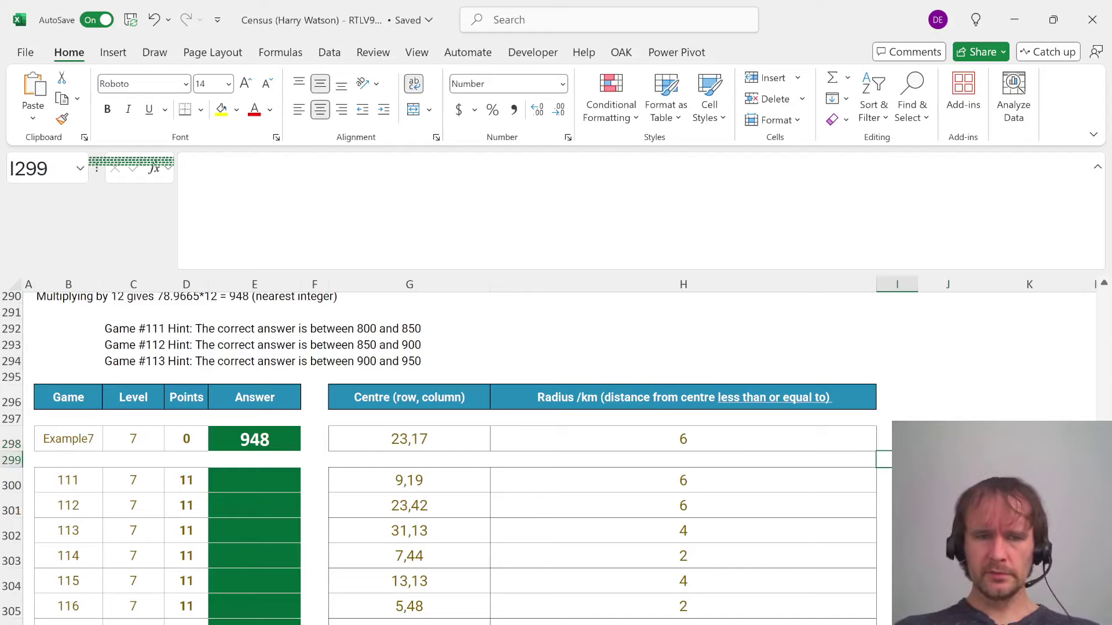
pyautogui.press('Down')
pyautogui.press('Left')
pyautogui.hotkey('ctrl', 'shift', 'Down')
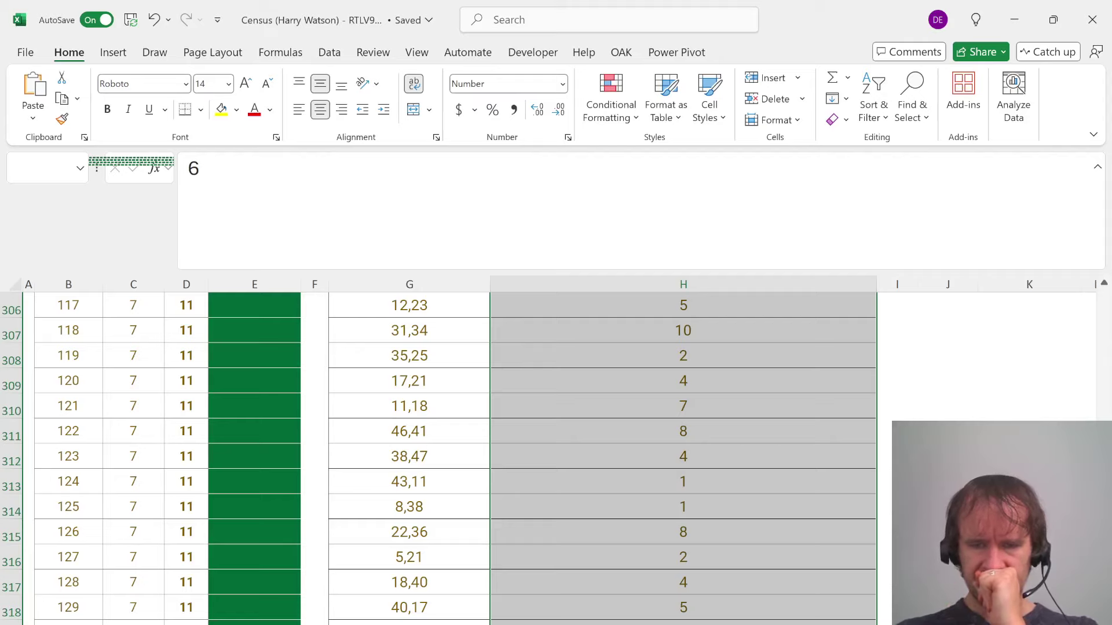
# Enter =ABS(SEQUENCE(21)-11) in K298 to spill the offsets from the centre down the column
pyautogui.press('Up')
pyautogui.press('Up')
pyautogui.press('Up')
pyautogui.press('Right')
pyautogui.press('Right')
pyautogui.press('Right')
pyautogui.press('Right')
pyautogui.press('Down')
pyautogui.press('Down')
pyautogui.press('Left')
pyautogui.press('Left')
pyautogui.press('Up')
pyautogui.press('Right')
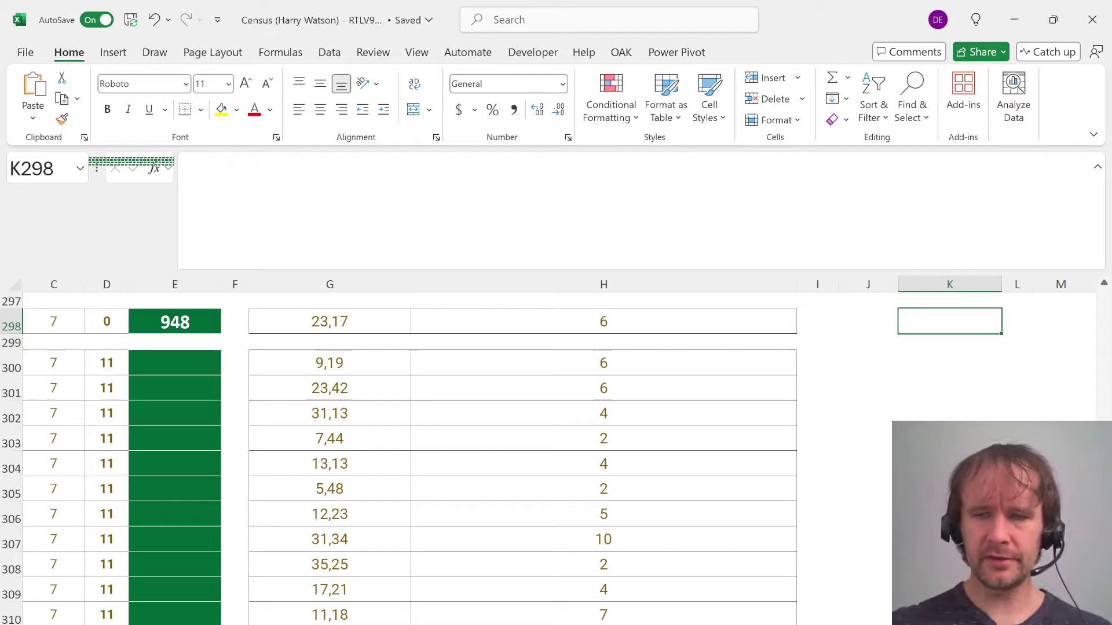
pyautogui.write('=')
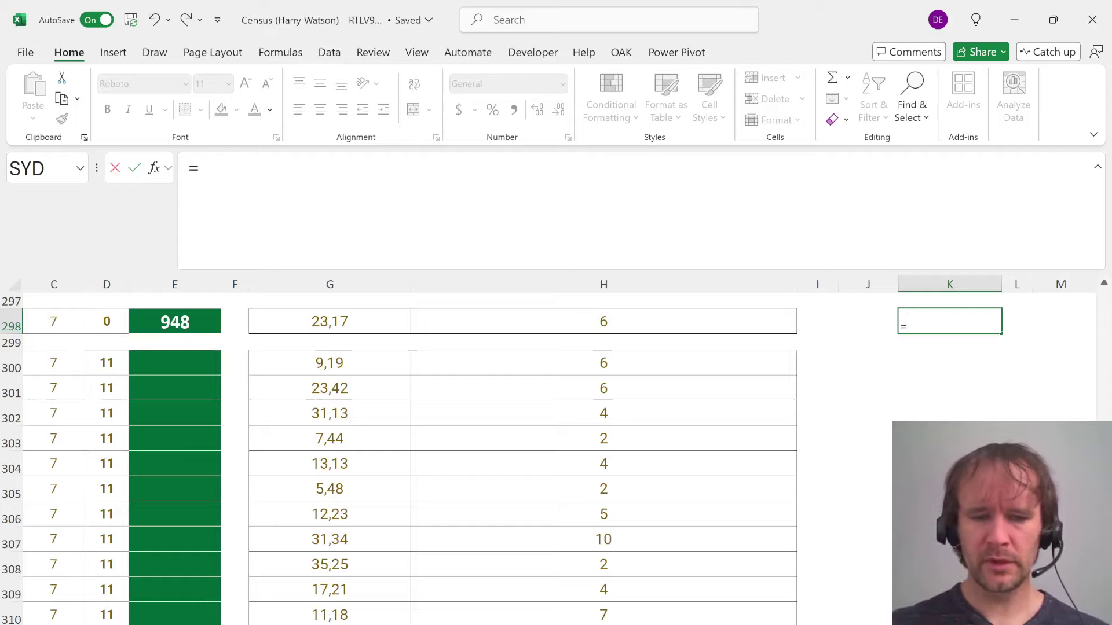
pyautogui.write('abs')
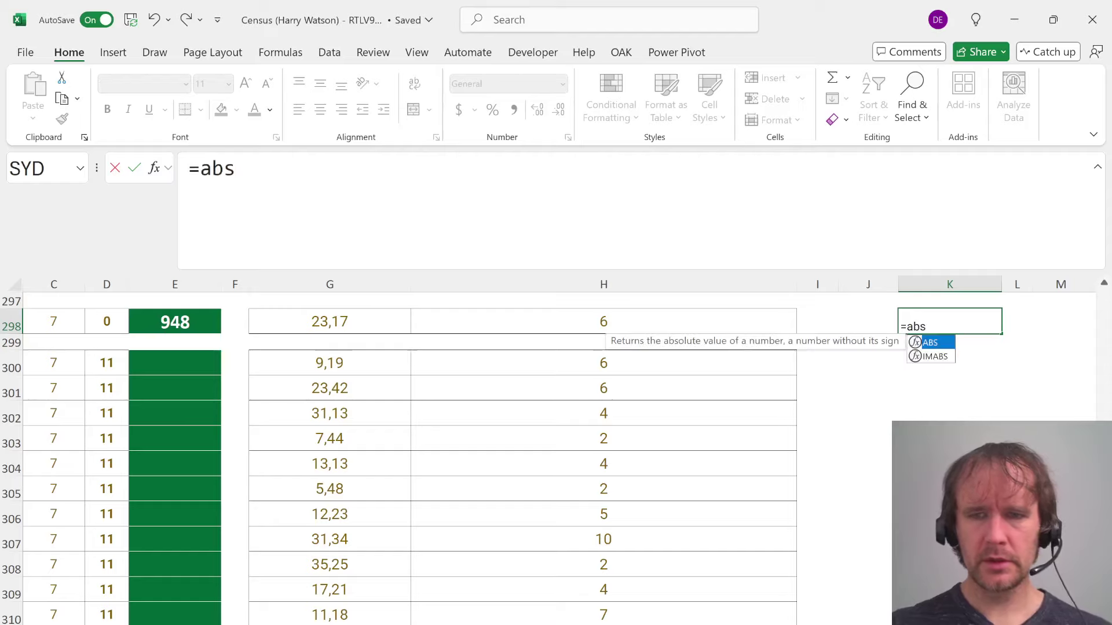
pyautogui.press('Tab')
pyautogui.write('se')
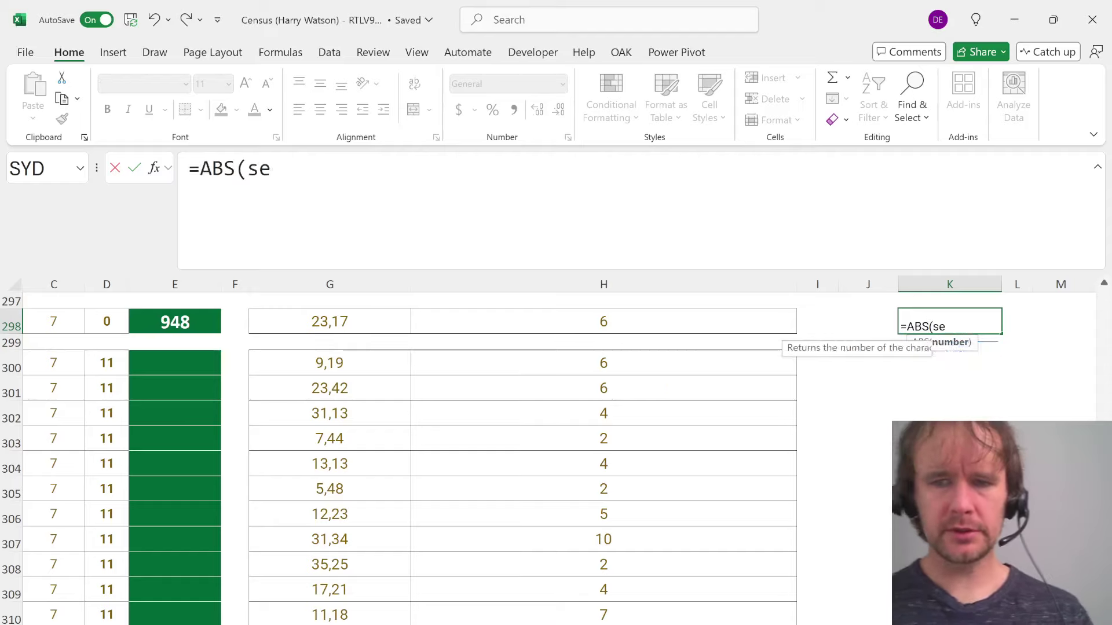
pyautogui.press('Tab')
pyautogui.write('21')
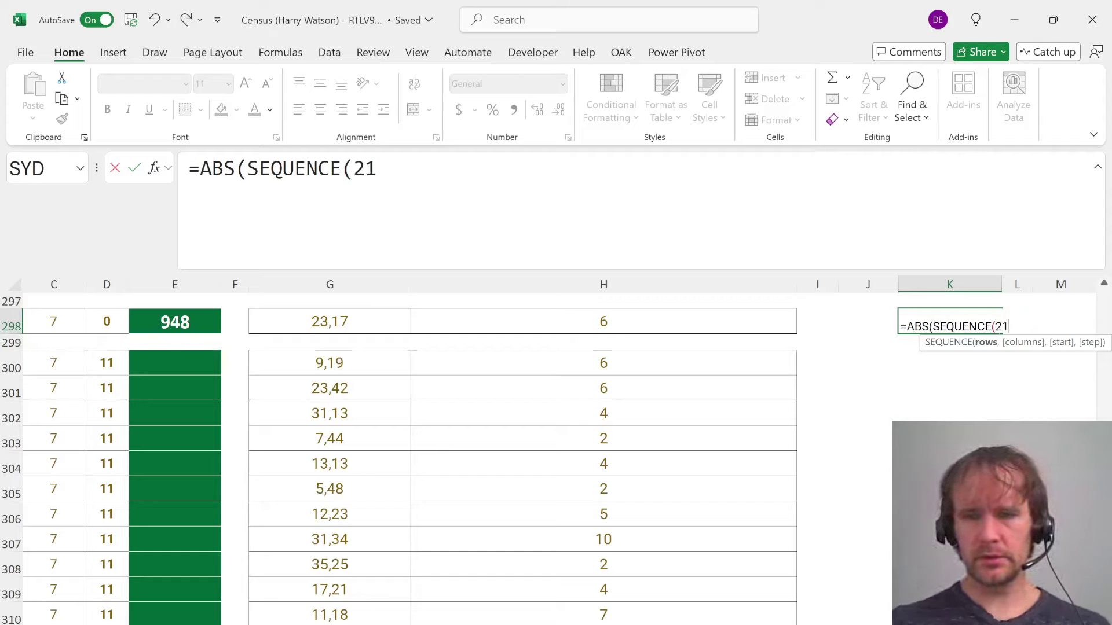
pyautogui.write(')-11)')
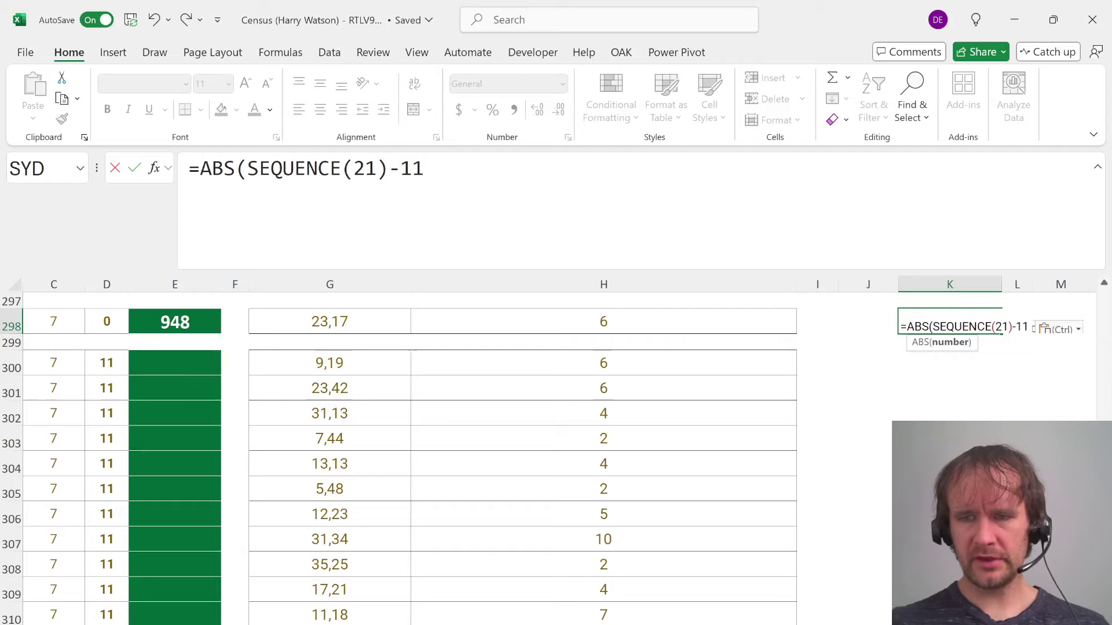
pyautogui.press('Return')
pyautogui.press('Up')
pyautogui.scroll(-3, 406, 458)
pyautogui.scroll(3, 405, 458)
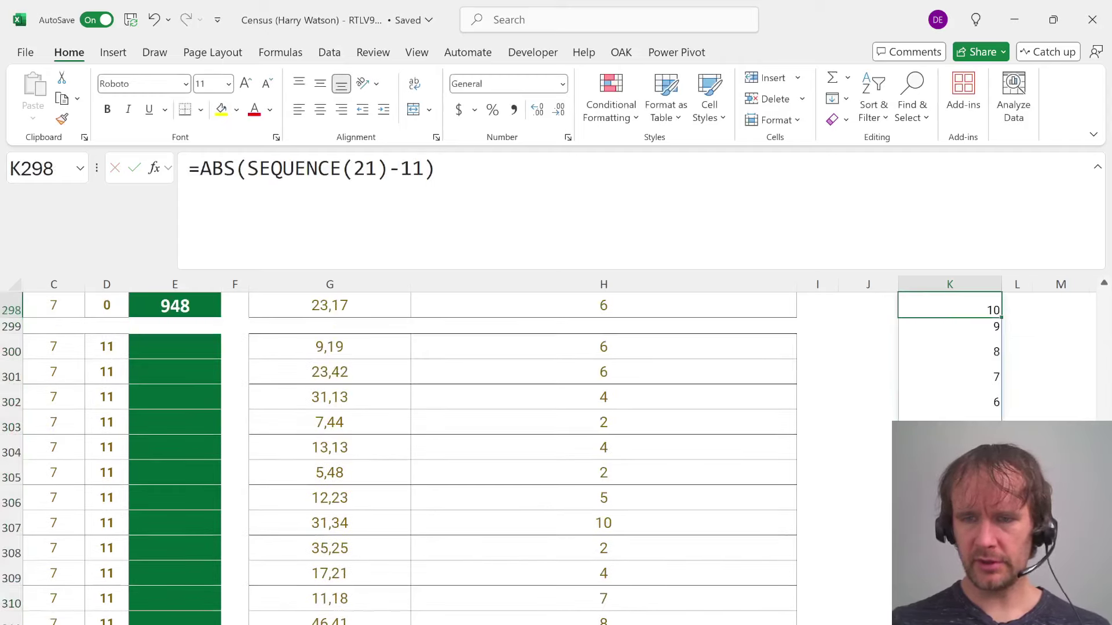
# Expand the K298 formula into a two-dimensional distance grid: =LET(a,ABS(SEQUENCE(21)-11),b,TOROW(a),SQRT(a^2+b^2))
pyautogui.click(200, 169)
pyautogui.write('LET(a,')
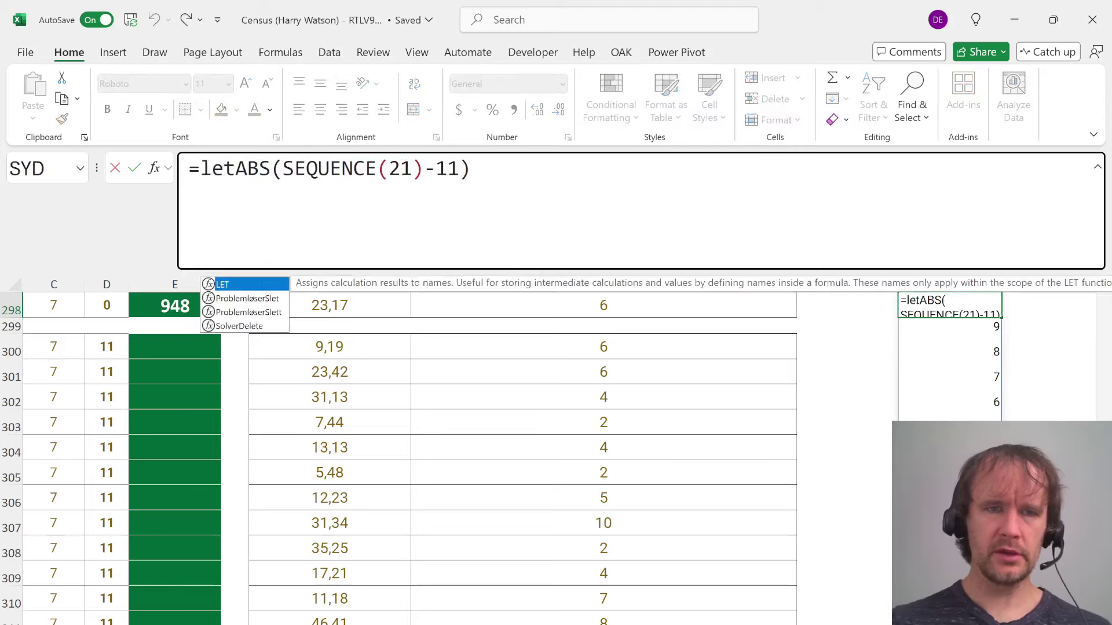
pyautogui.press('End')
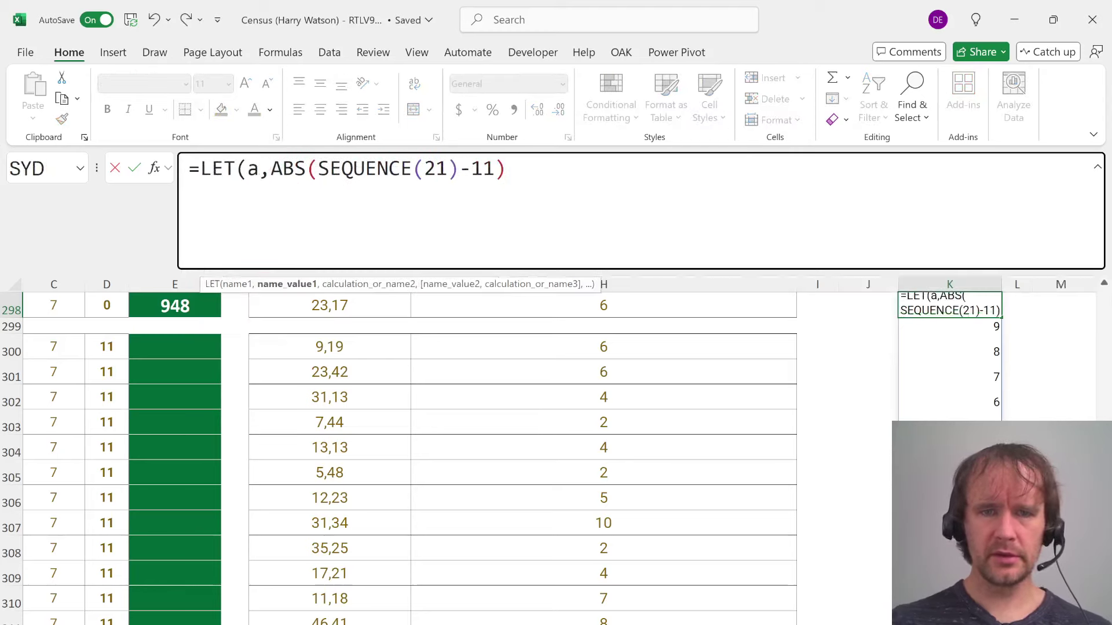
pyautogui.write(',')
pyautogui.write('b,tor')
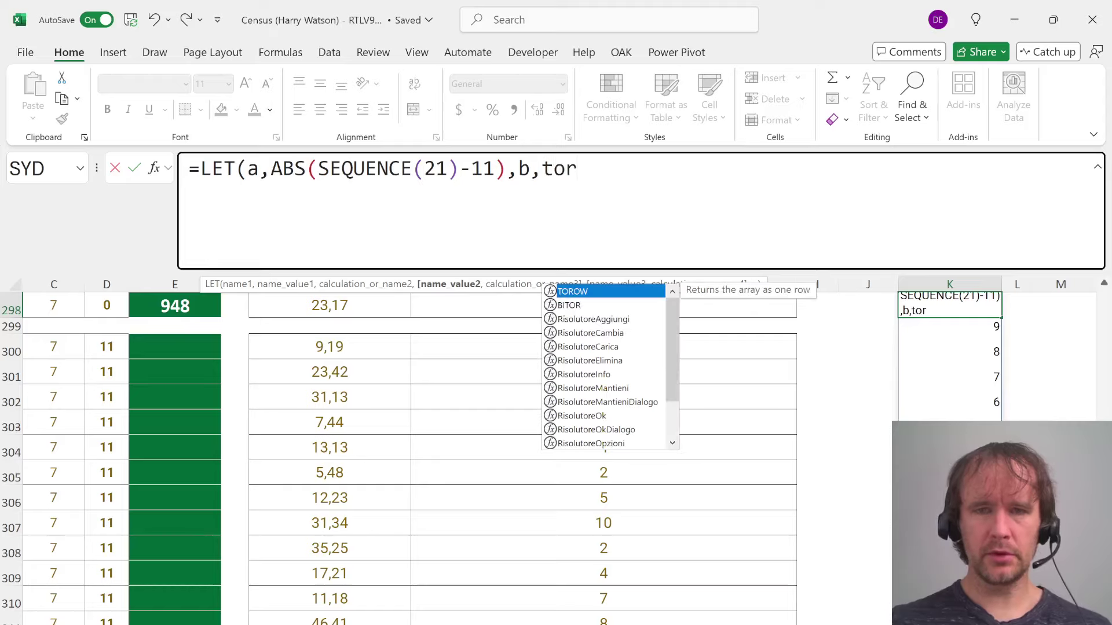
pyautogui.press('Tab')
pyautogui.write('a),')
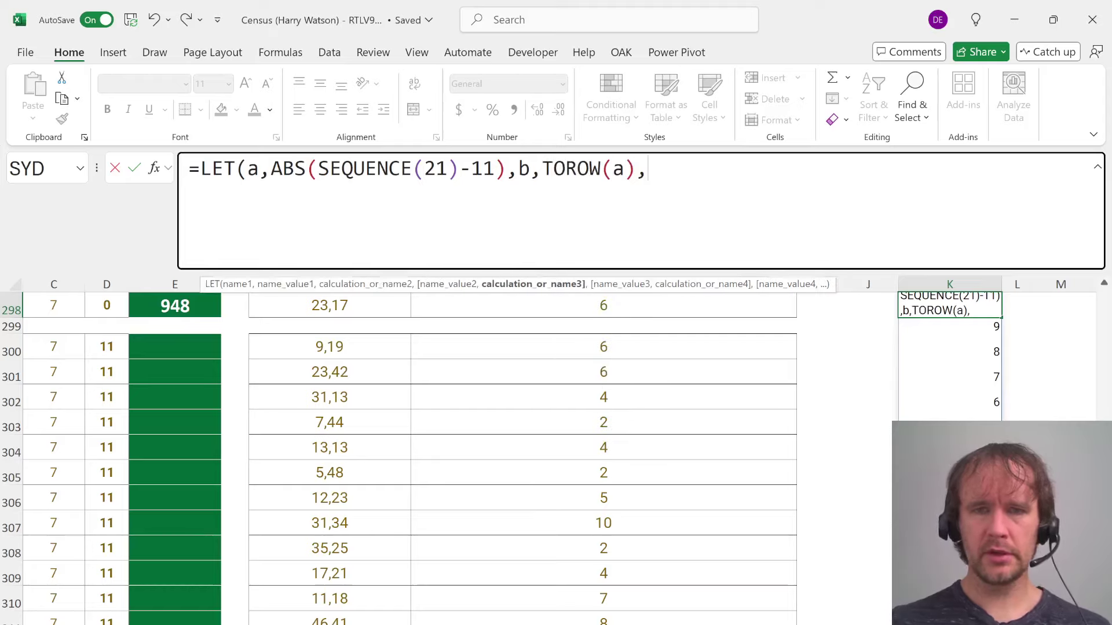
pyautogui.write('sq')
pyautogui.press('Tab')
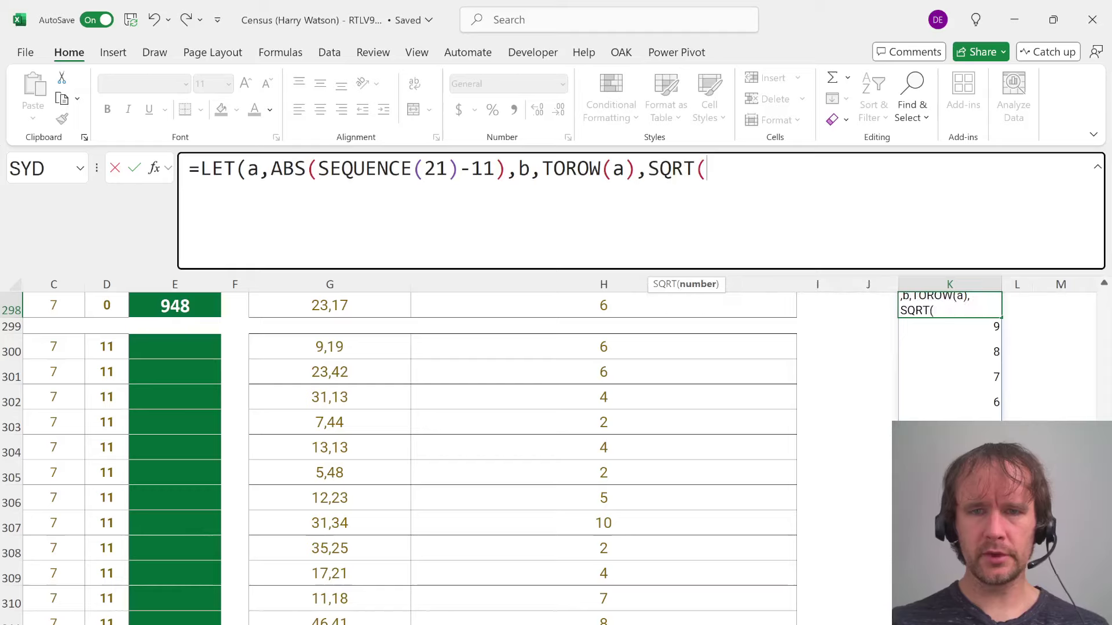
pyautogui.write('a^2+b')
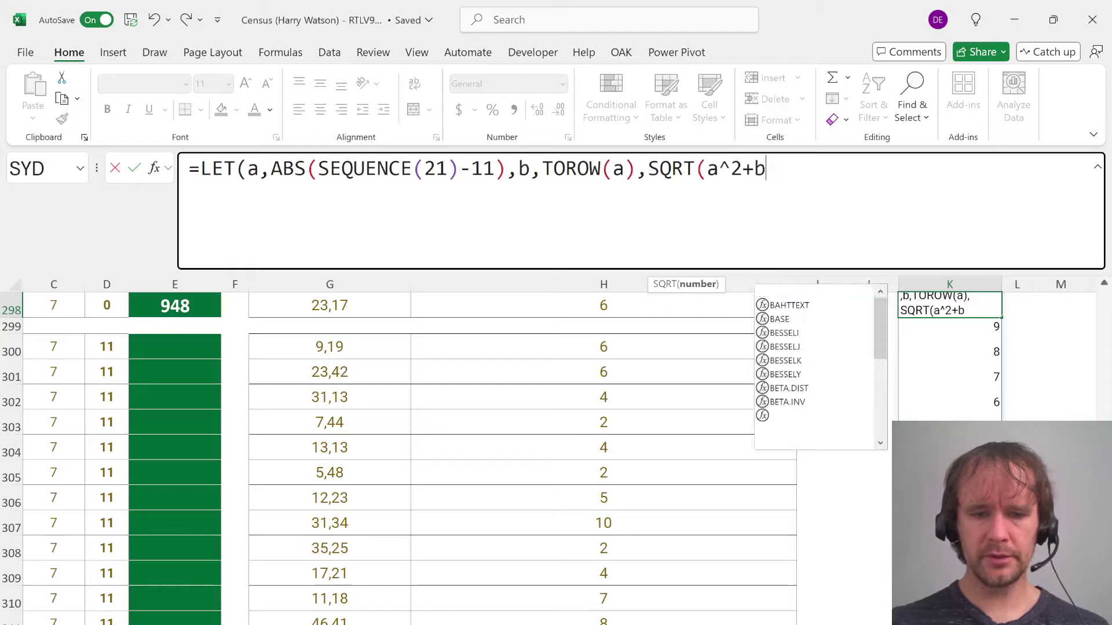
pyautogui.write('^2))')
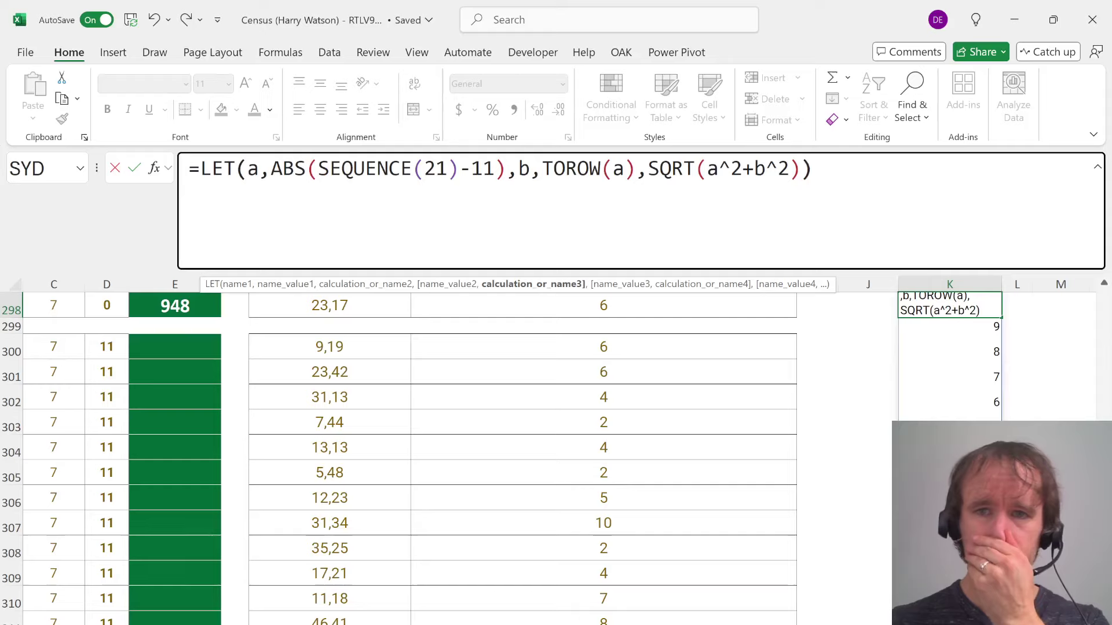
pyautogui.press('Return')
pyautogui.press('Up')
# Examine the full extent of the distance grid spilled from K298 and return to its first cell
pyautogui.hotkey('ctrl', 'shift', 'Right')
pyautogui.hotkey('ctrl', 'shift', 'Down')
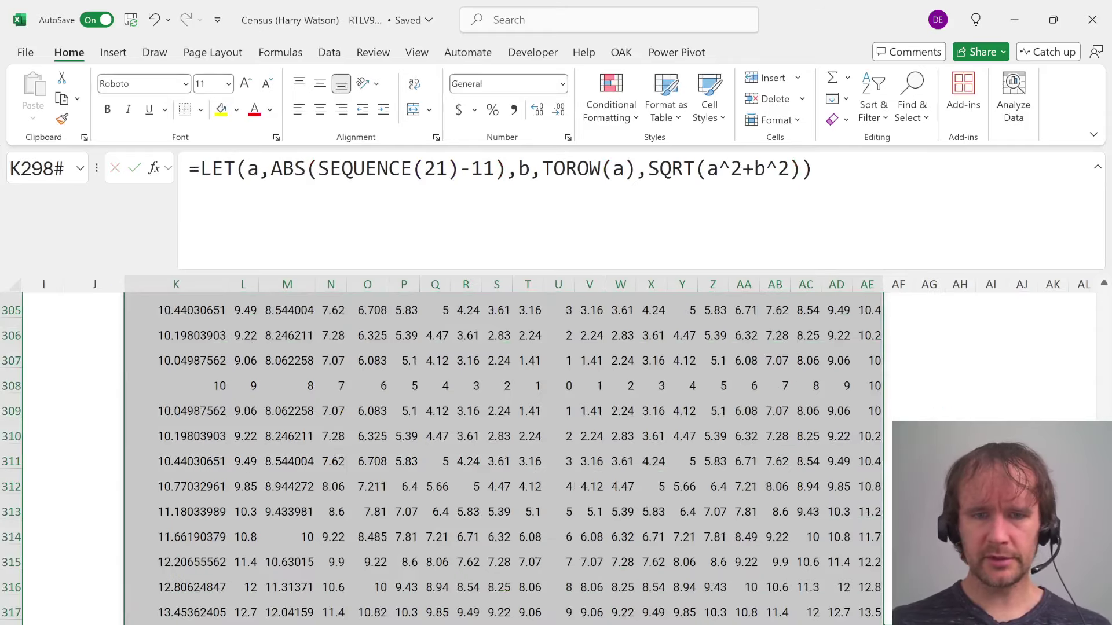
pyautogui.press('Up')
pyautogui.press('Left')
pyautogui.press('Up')
pyautogui.press('Left')
pyautogui.press('Left')
pyautogui.press('Left')
pyautogui.press('Down')
pyautogui.press('Down')
pyautogui.press('Right')
pyautogui.press('Right')
pyautogui.press('Right')
pyautogui.press('Right')
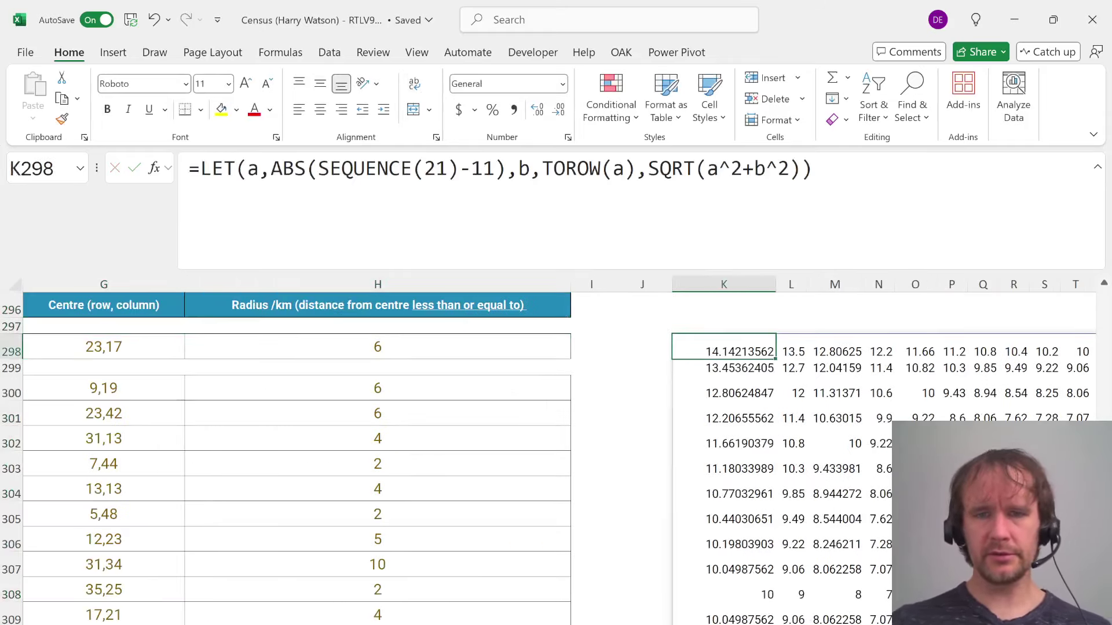
# Extend the K298 formula to test whether each distance is within the example radius by adding <=H298 after SQRT(a^2+b^2)
pyautogui.click(803, 168)
pyautogui.write('<')
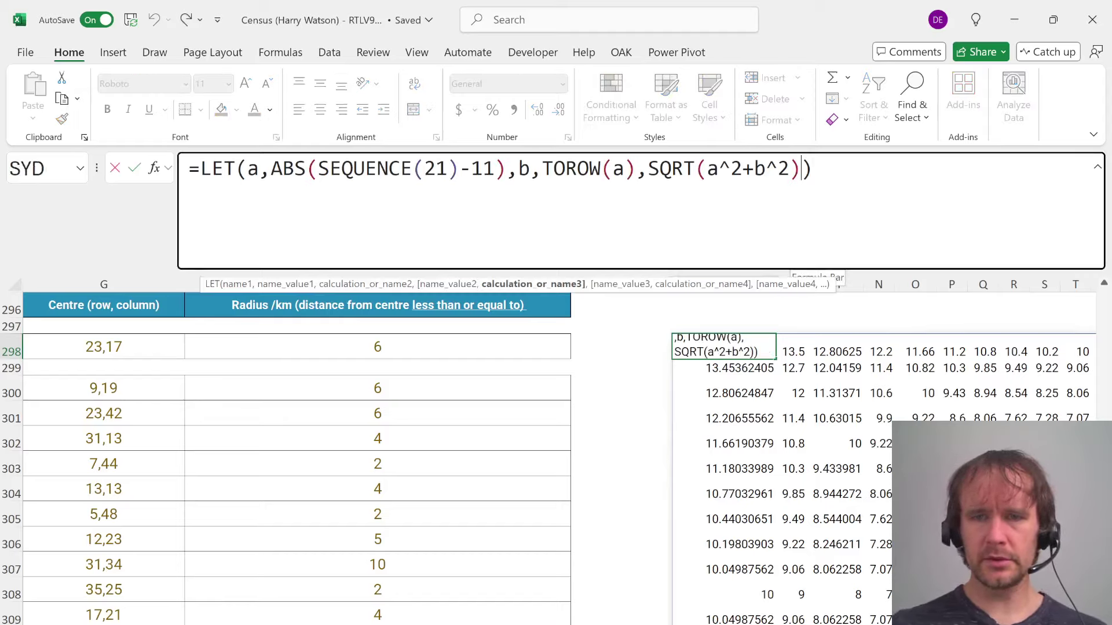
pyautogui.write('=')
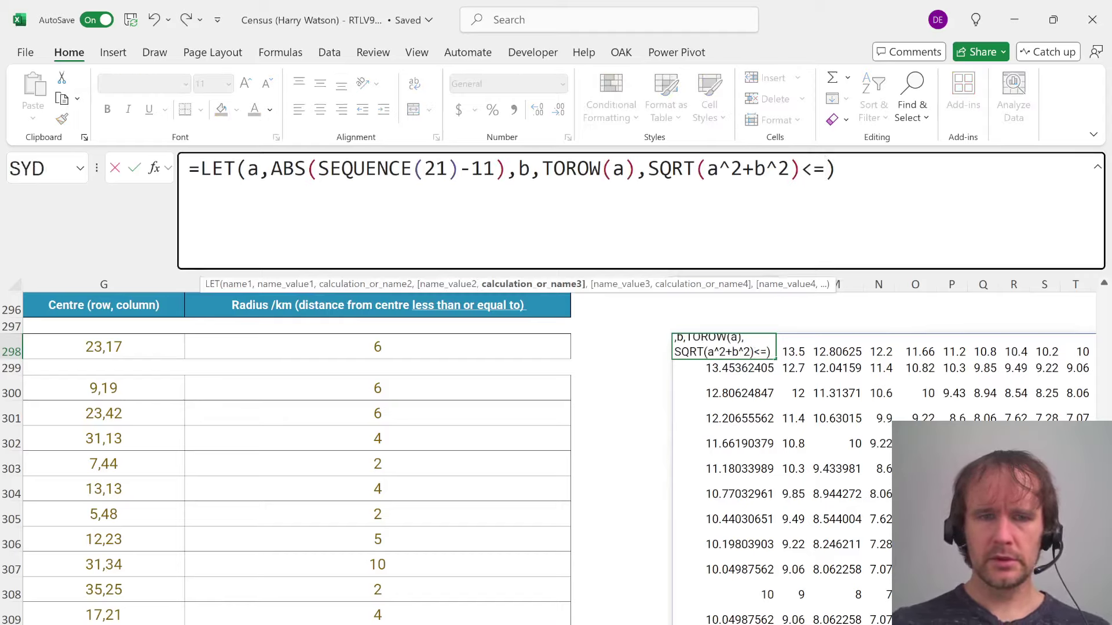
pyautogui.click(438, 349)
pyautogui.press('Return')
pyautogui.press('Up')
pyautogui.press('Right')
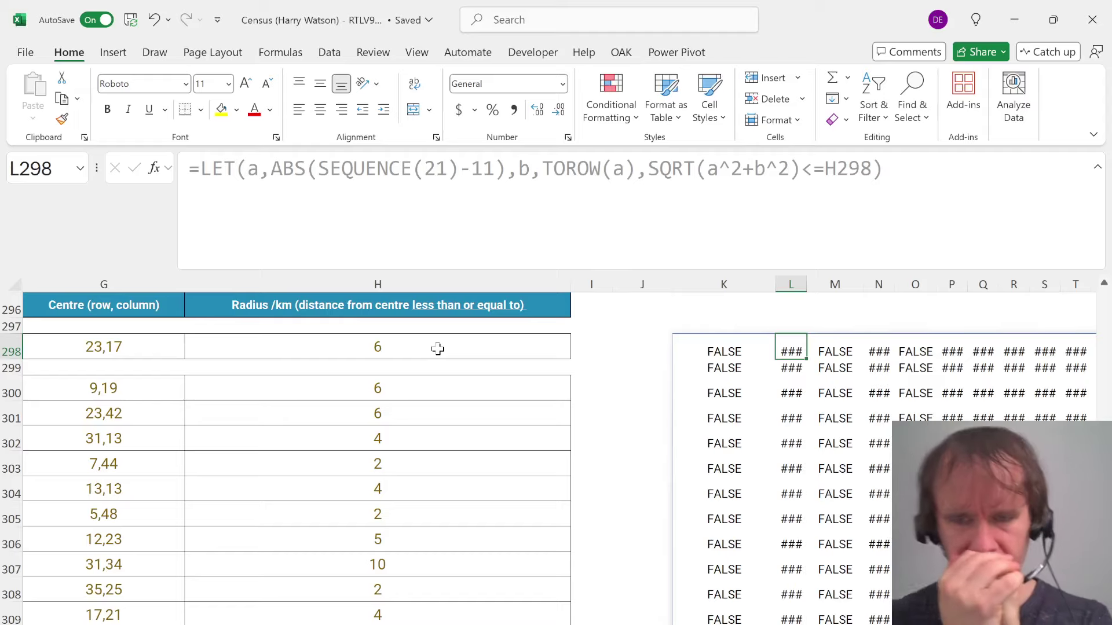
pyautogui.press('Left')
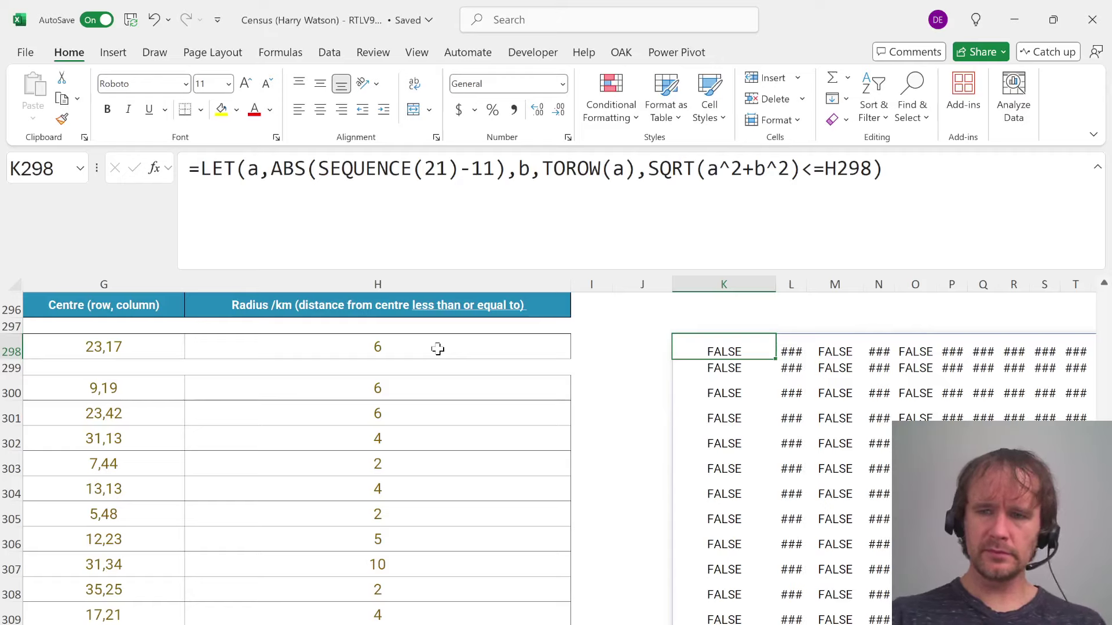
# Wrap the distance test in K298 as IF(SQRT(a^2+b^2)<=H298,a*1000+b), accepting the correction of the missing closing parenthesis
pyautogui.click(270, 168)
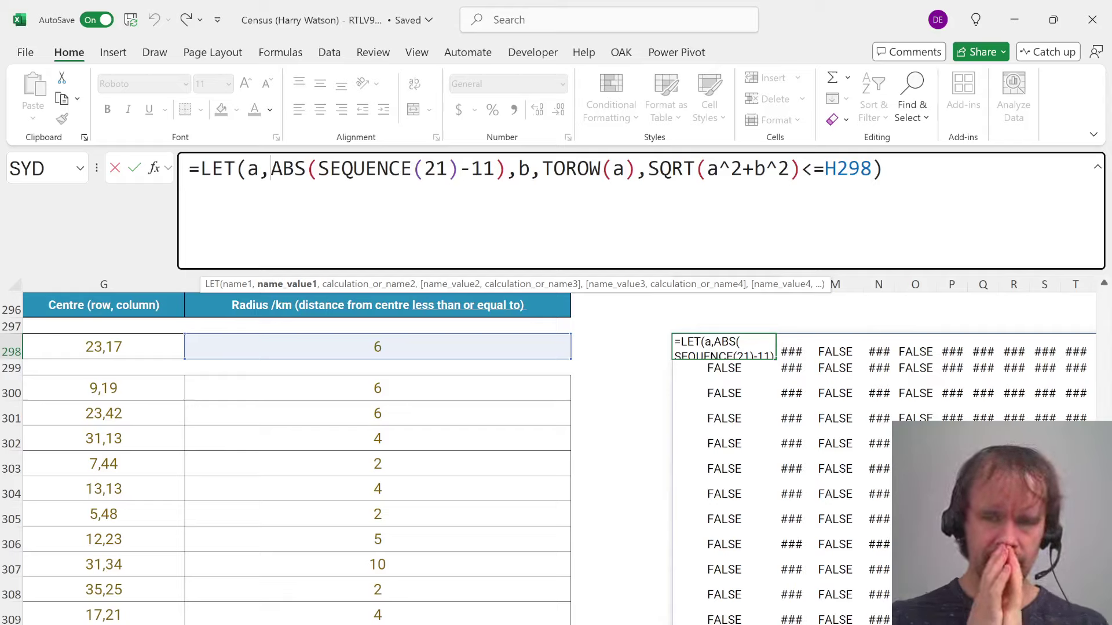
pyautogui.click(648, 169)
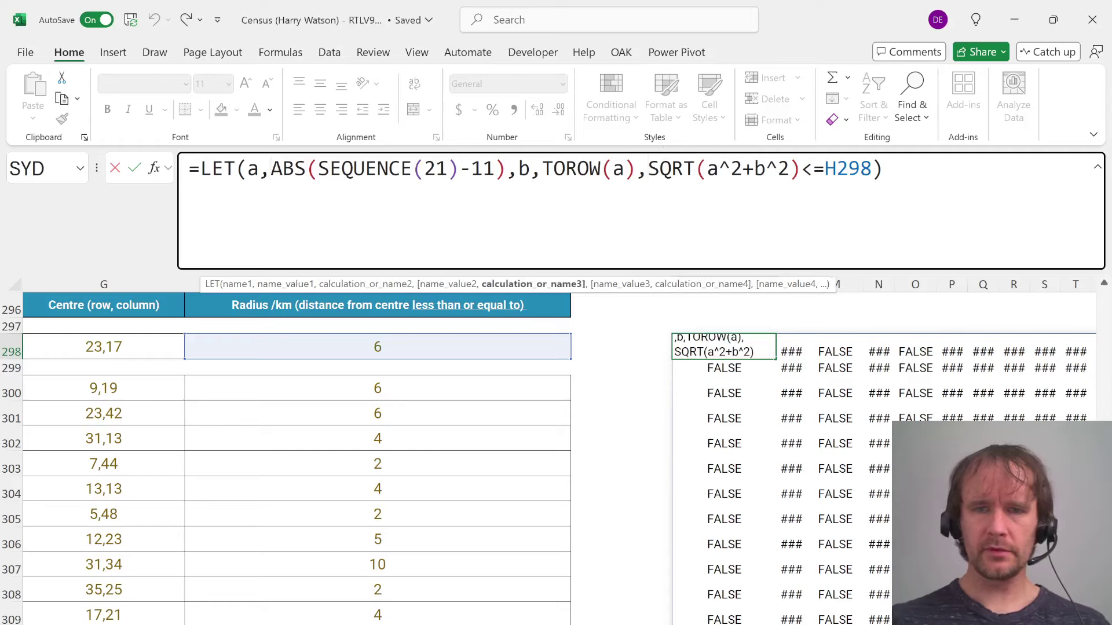
pyautogui.write('if')
pyautogui.press('Tab')
pyautogui.press('End')
pyautogui.press('Left')
pyautogui.write(',')
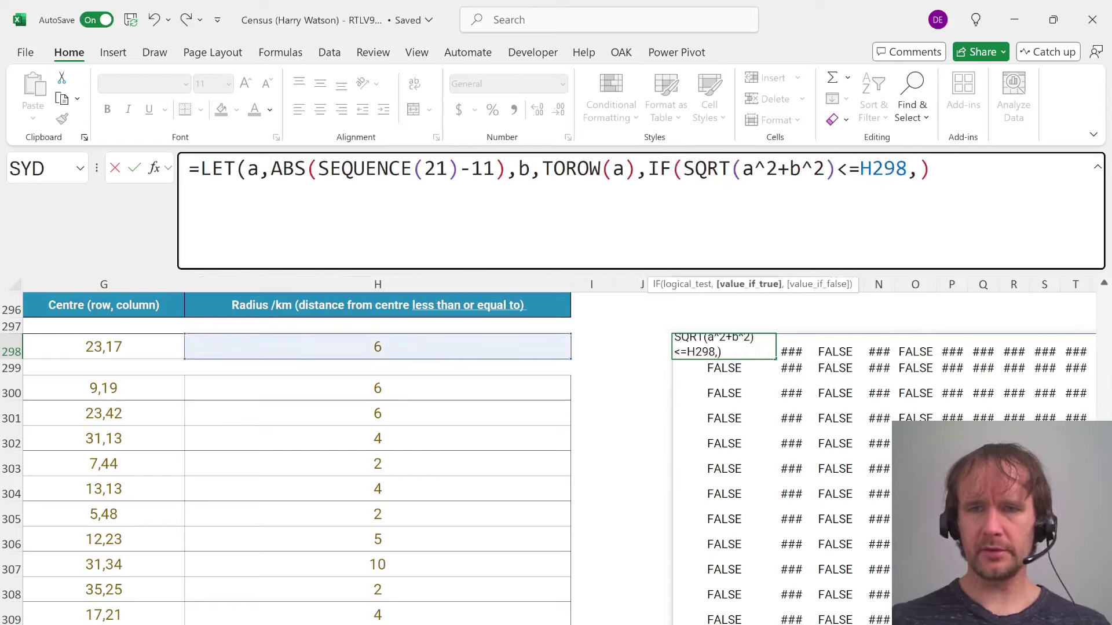
pyautogui.write('a*1000')
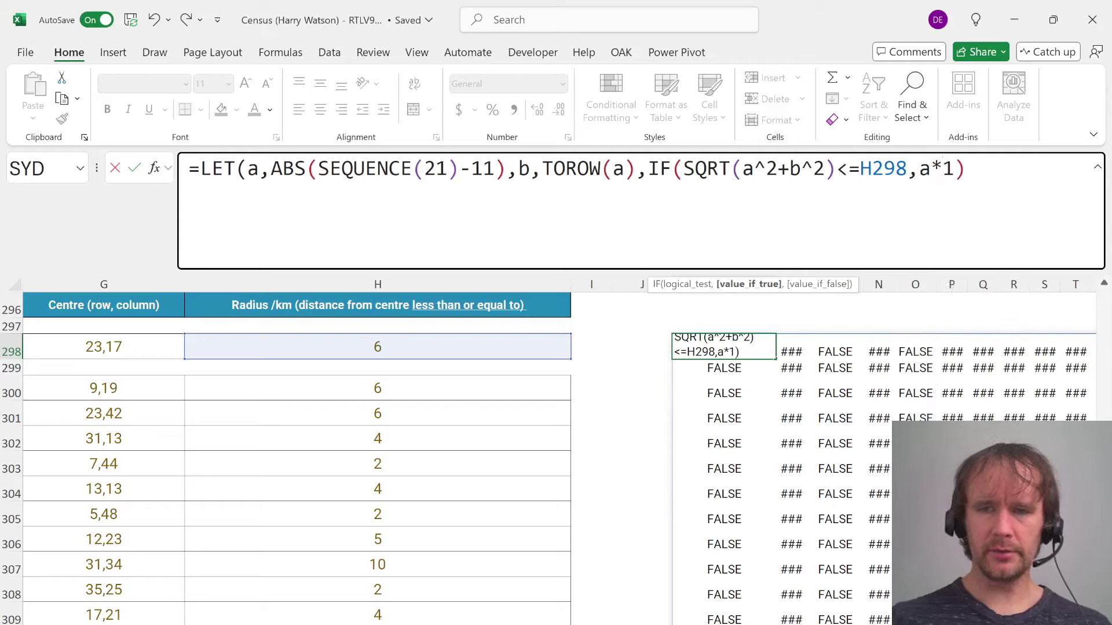
pyautogui.write('+b')
pyautogui.press('Return')
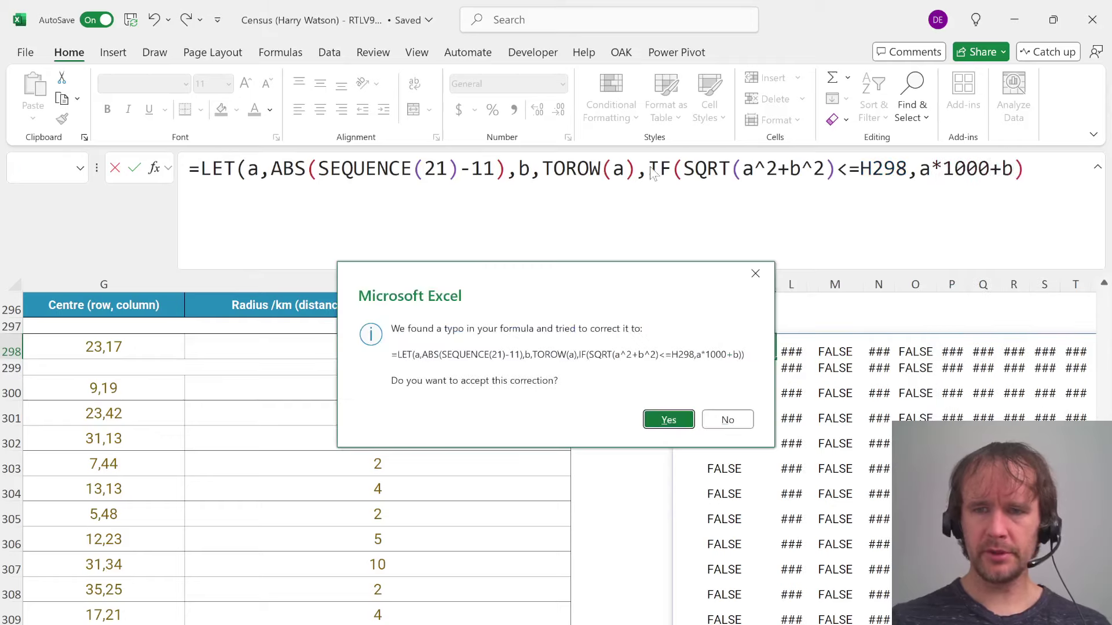
pyautogui.press('Return')
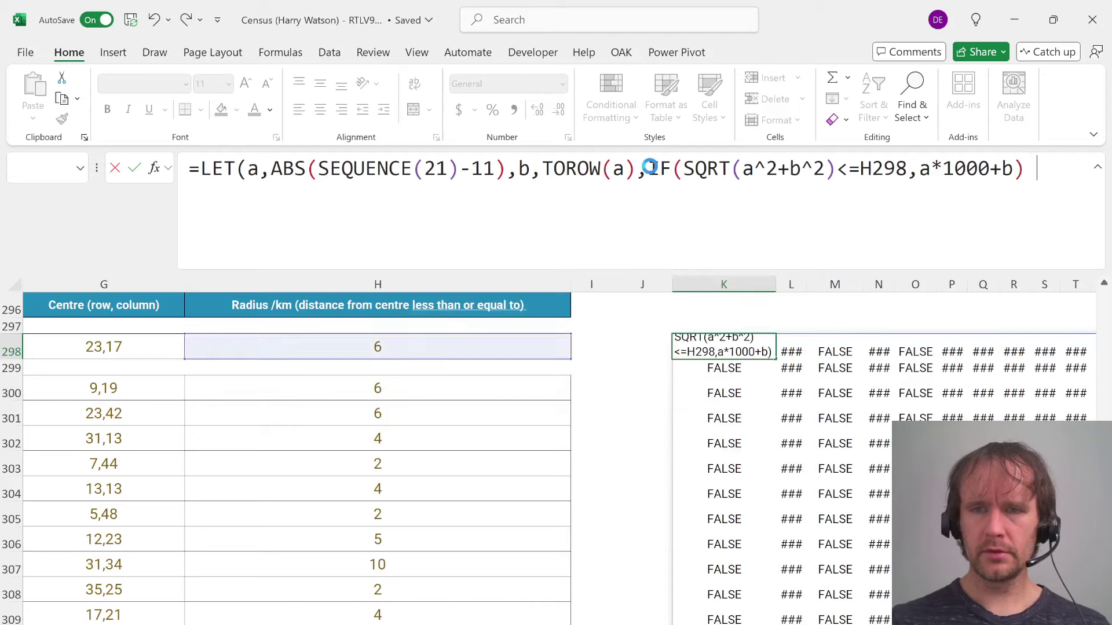
pyautogui.press('Up')
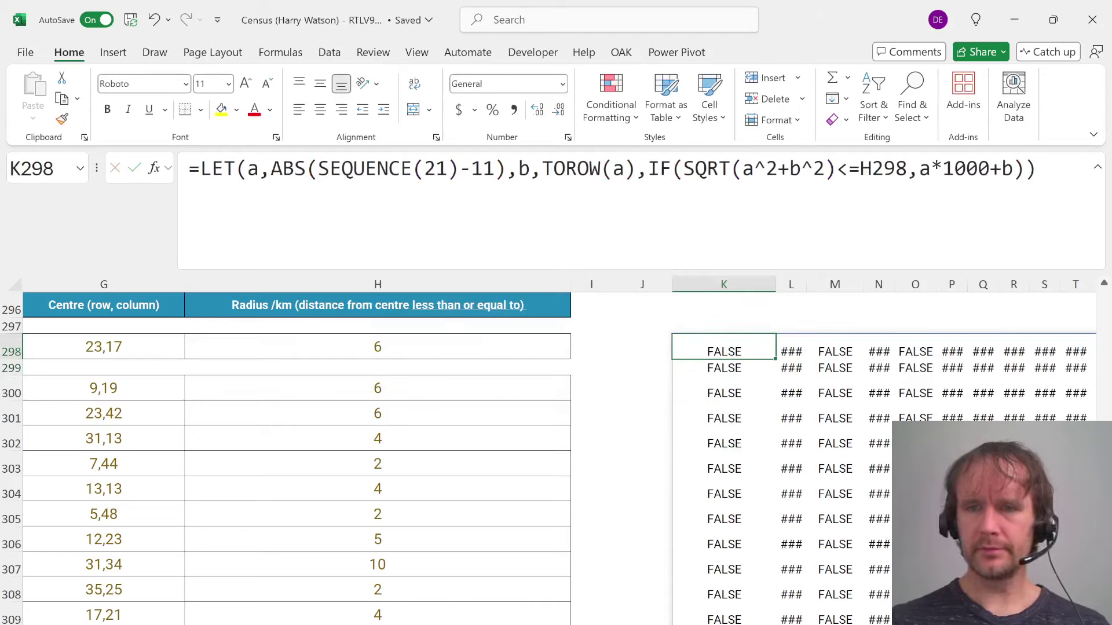
# Complete the IF in the K298 formula with NA() as the value for distances beyond the radius, placed inside the IF's closing parenthesis
pyautogui.click(1032, 169)
pyautogui.write(',')
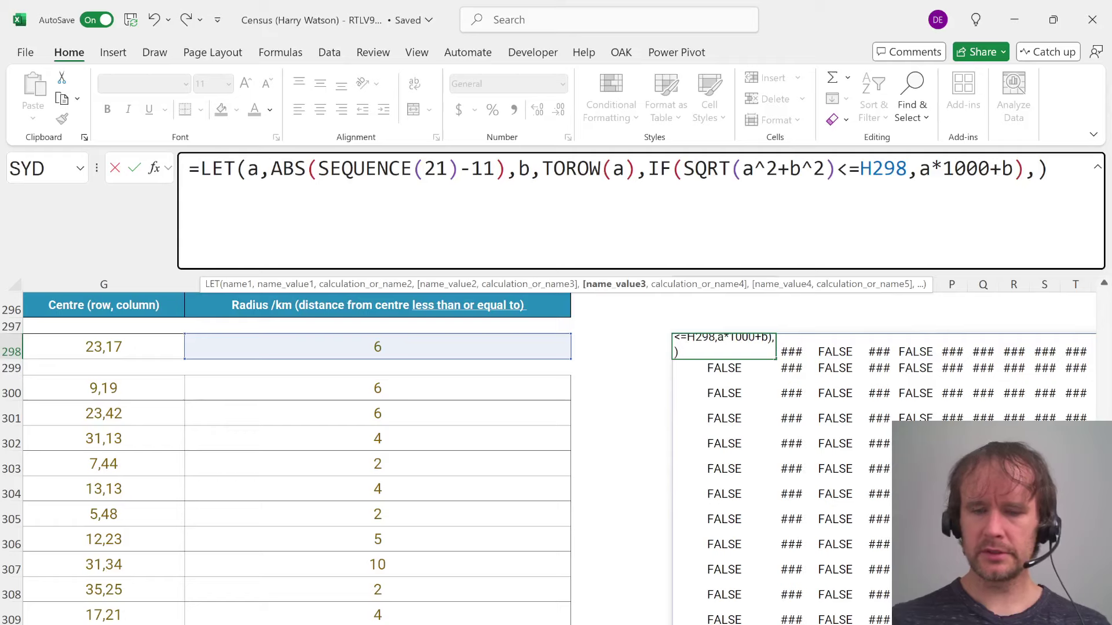
pyautogui.write('na()')
pyautogui.press('Return')
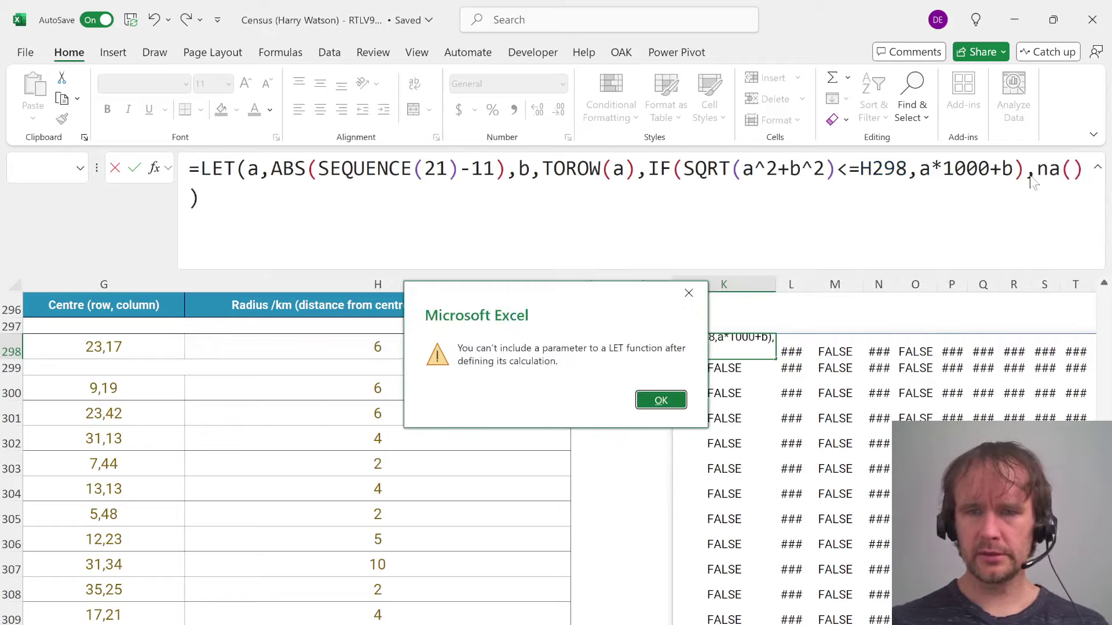
pyautogui.press('Return')
pyautogui.press('BackSpace')
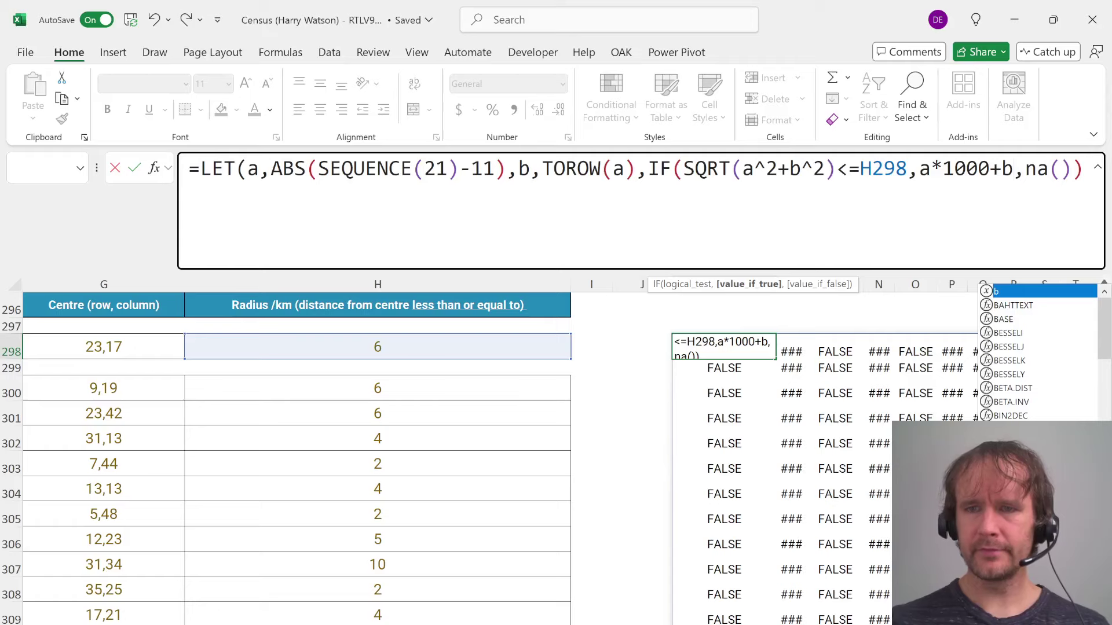
pyautogui.press('Right')
pyautogui.press('Right')
pyautogui.press('Right')
pyautogui.press('Right')
pyautogui.press('Right')
pyautogui.press('Right')
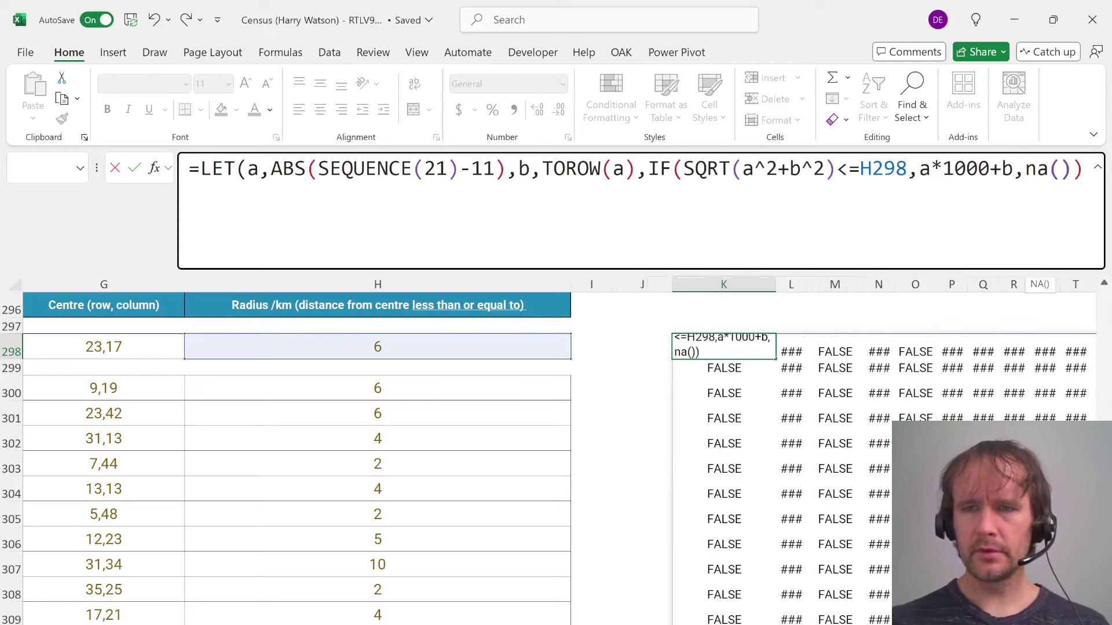
pyautogui.write(')')
pyautogui.press('Return')
# Examine the grid of encoded offsets spilled from K298 and return to its first cell
pyautogui.press('Right')
pyautogui.press('Down')
pyautogui.press('Right')
pyautogui.press('Down')
pyautogui.press('Right')
pyautogui.press('Down')
pyautogui.press('Right')
pyautogui.press('Down')
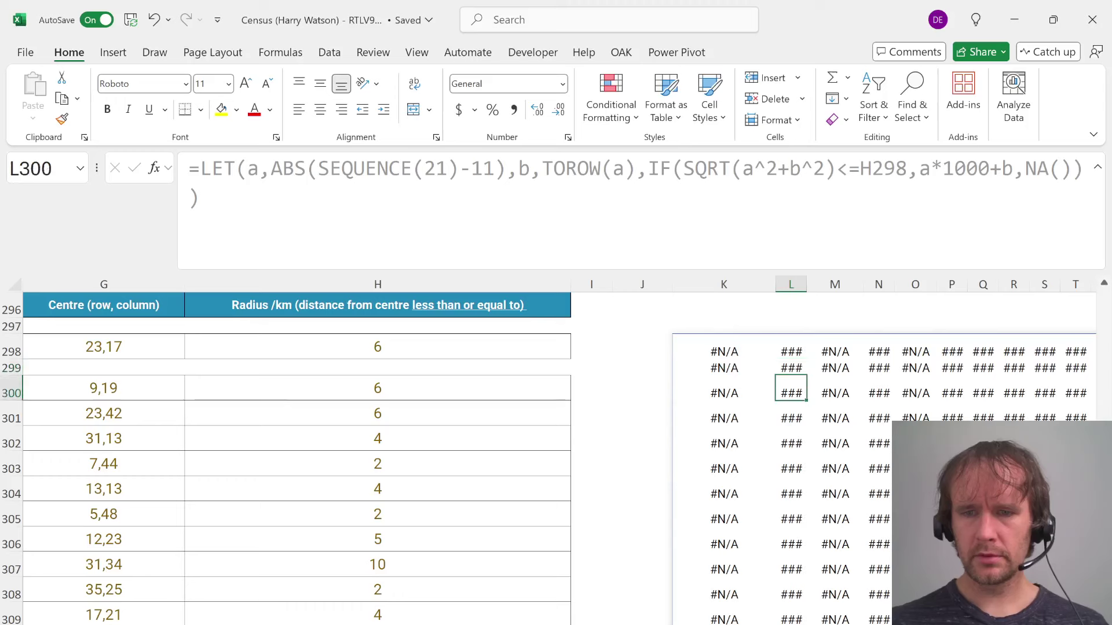
pyautogui.press('Right')
pyautogui.press('Down')
pyautogui.press('Right')
pyautogui.press('Down')
pyautogui.press('Right')
pyautogui.press('Down')
pyautogui.press('Right')
pyautogui.press('Right')
pyautogui.press('Right')
pyautogui.press('Right')
pyautogui.press('Right')
pyautogui.press('Right')
pyautogui.press('Right')
pyautogui.press('Right')
pyautogui.press('Right')
pyautogui.press('Right')
pyautogui.press('Right')
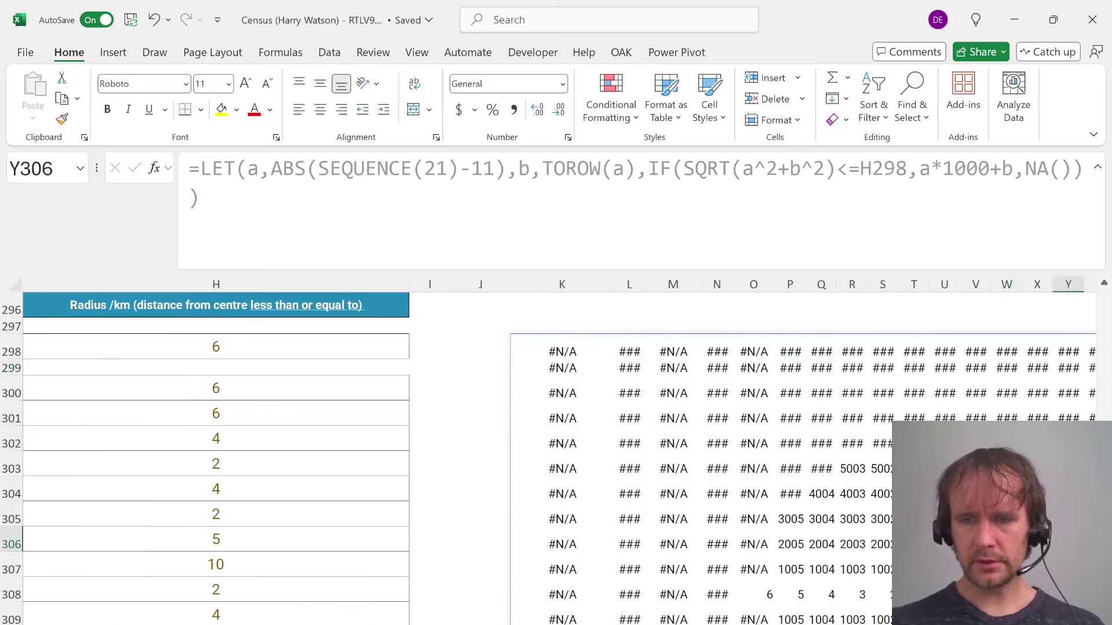
pyautogui.press('Left')
pyautogui.hotkey('ctrl', 'Left')
pyautogui.hotkey('ctrl', 'Up')
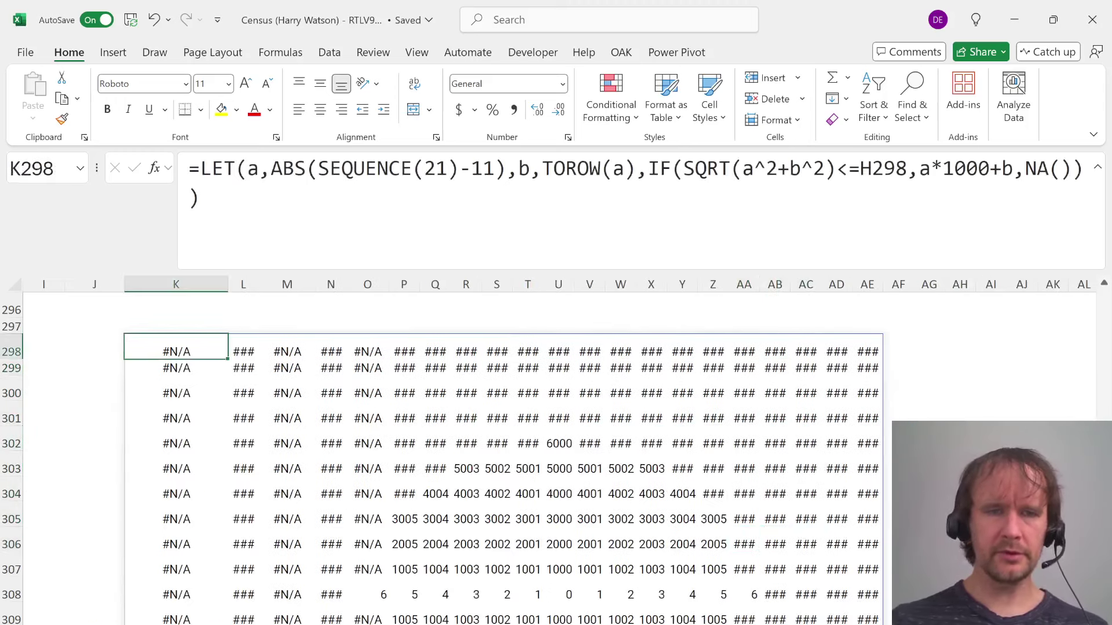
# Remove the ABS function from the K298 formula so that a is defined as SEQUENCE(21)-11
pyautogui.moveTo(318, 168); pyautogui.dragTo(271, 168)
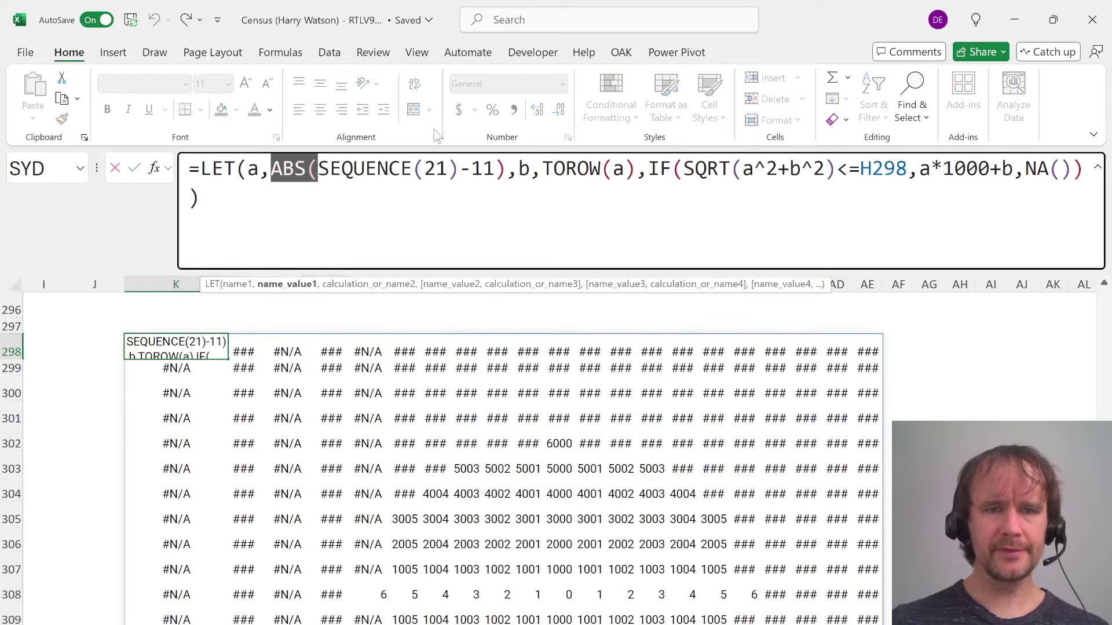
pyautogui.press('Delete')
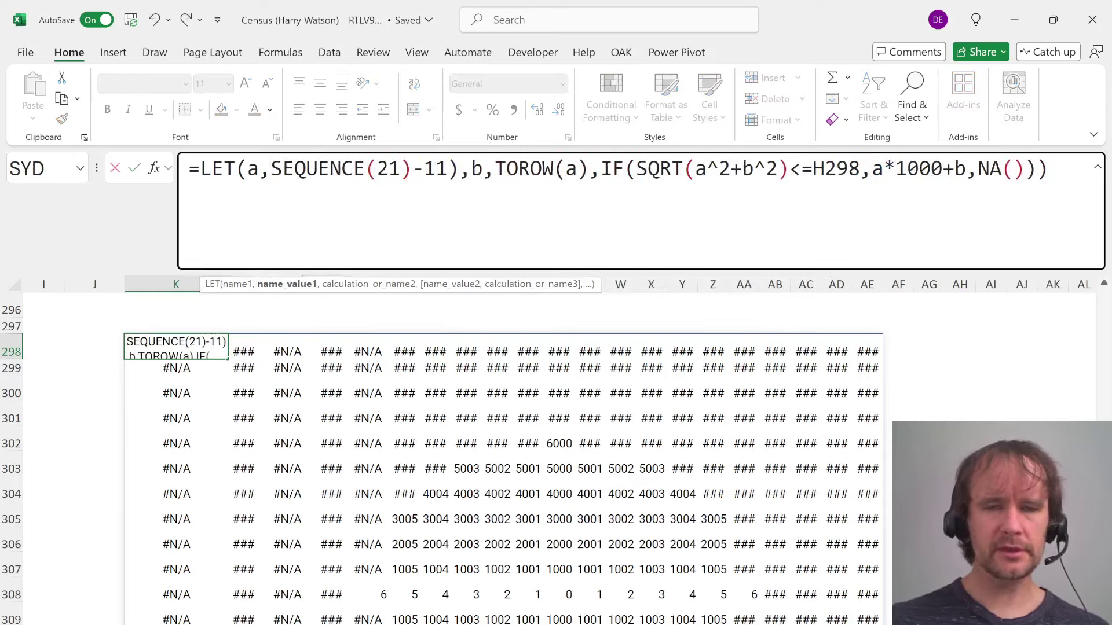
pyautogui.click(459, 169)
pyautogui.press('BackSpace')
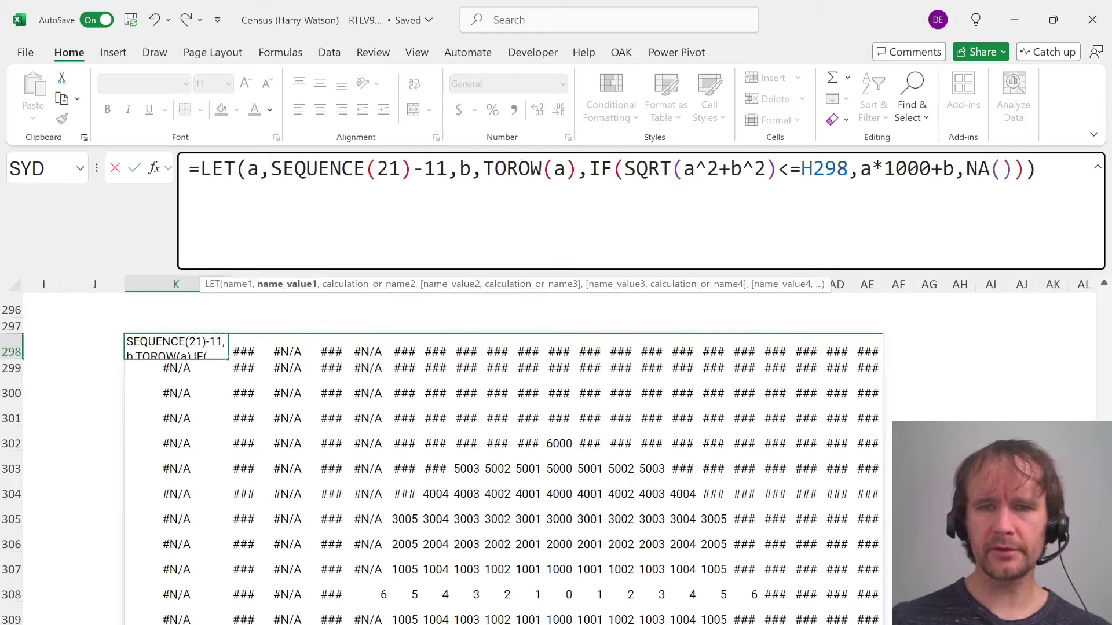
pyautogui.press('Return')
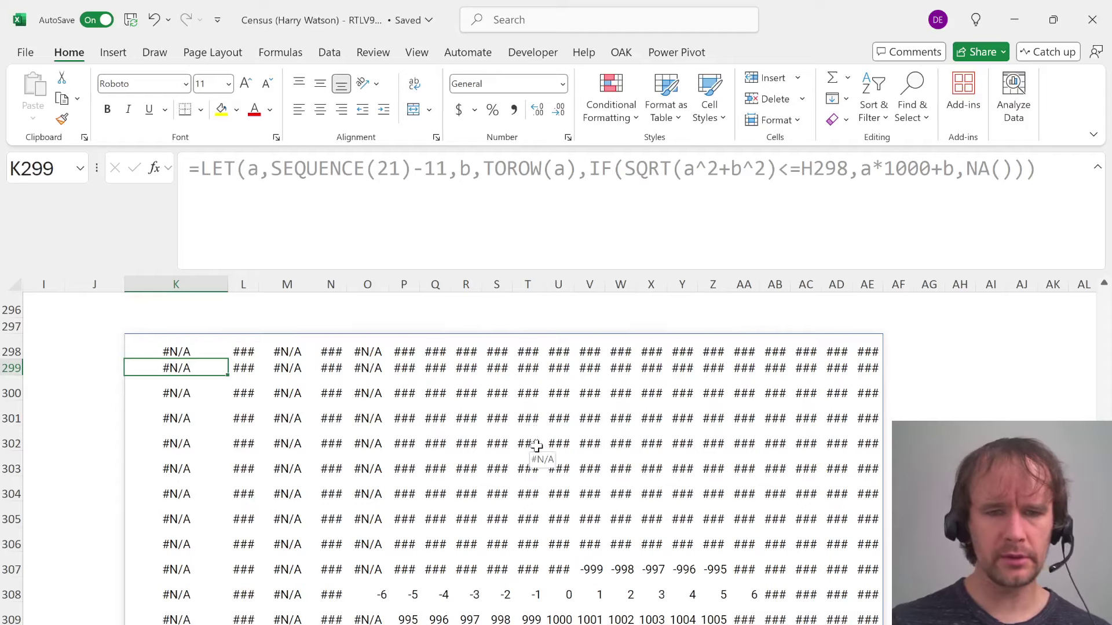
# Autofit column P's width to the signed offset in P307 and look over the spilled grid
pyautogui.click(406, 569)
pyautogui.hotkey('alt', 'h')
pyautogui.press('o')
pyautogui.press('i')
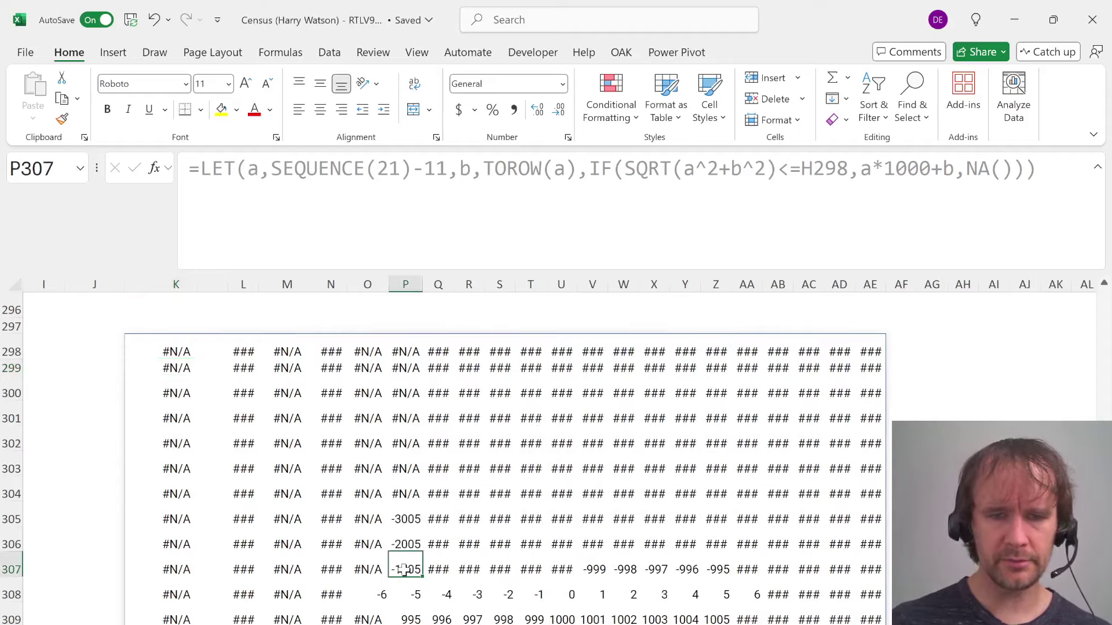
pyautogui.scroll(-2, 504, 569)
pyautogui.scroll(13, 504, 570)
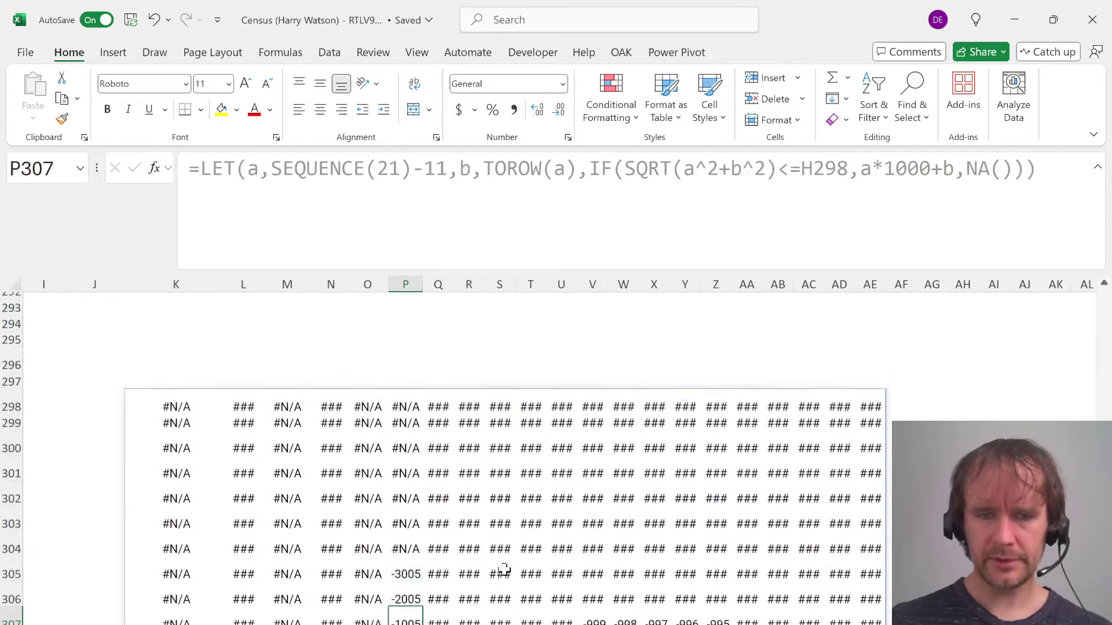
pyautogui.scroll(-8, 356, 617)
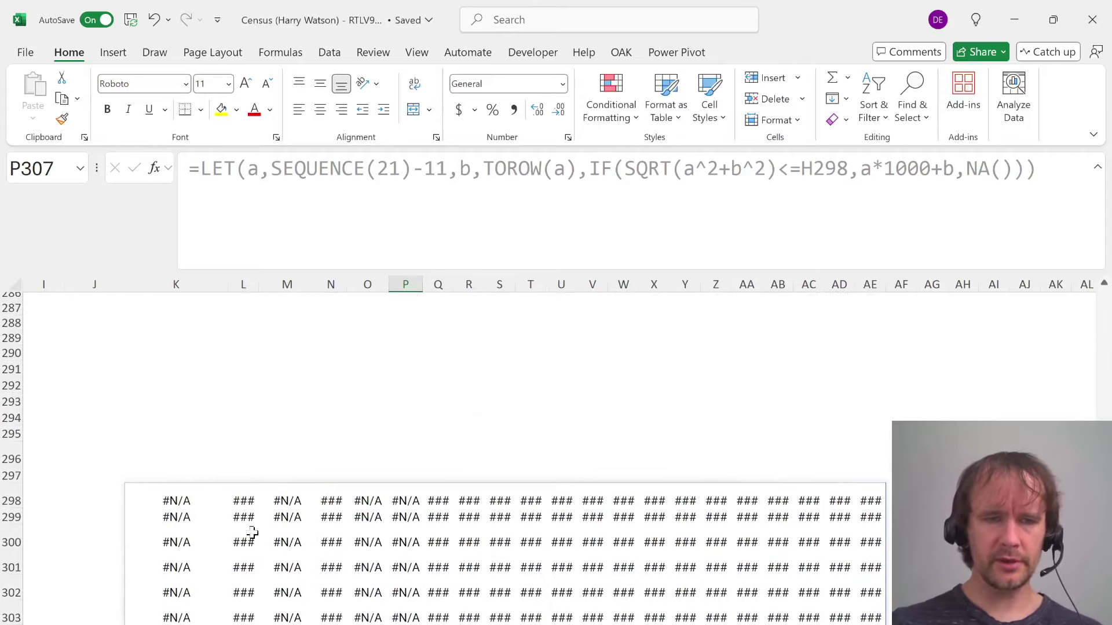
# Flatten the grid in K298 into one column by wrapping the IF in TOCOL with ignore option 3
pyautogui.click(156, 491)
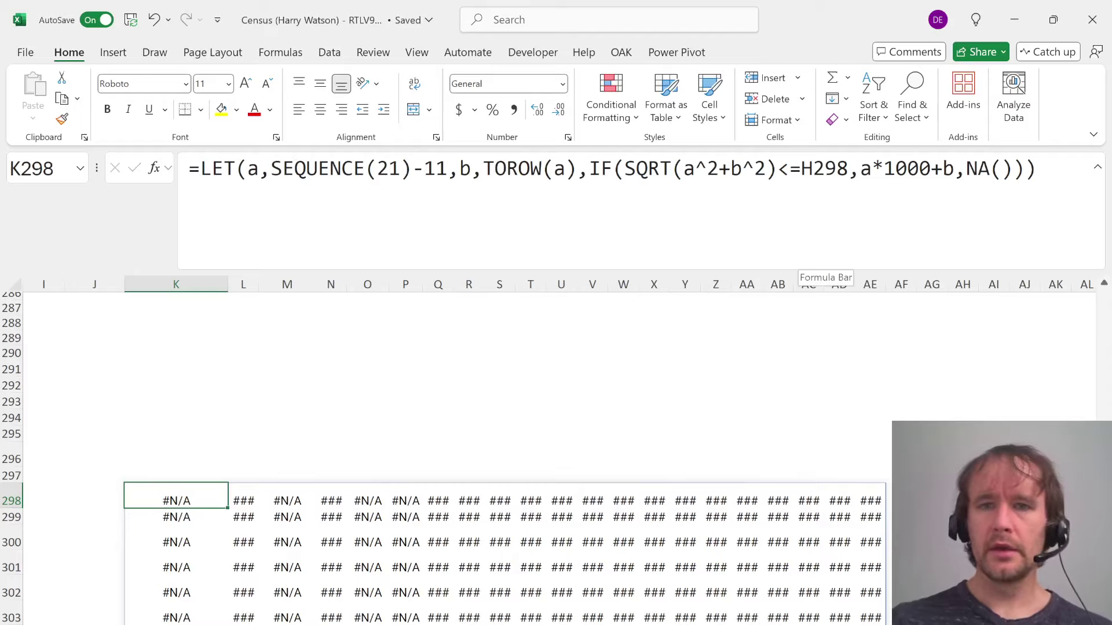
pyautogui.click(589, 169)
pyautogui.write('toc')
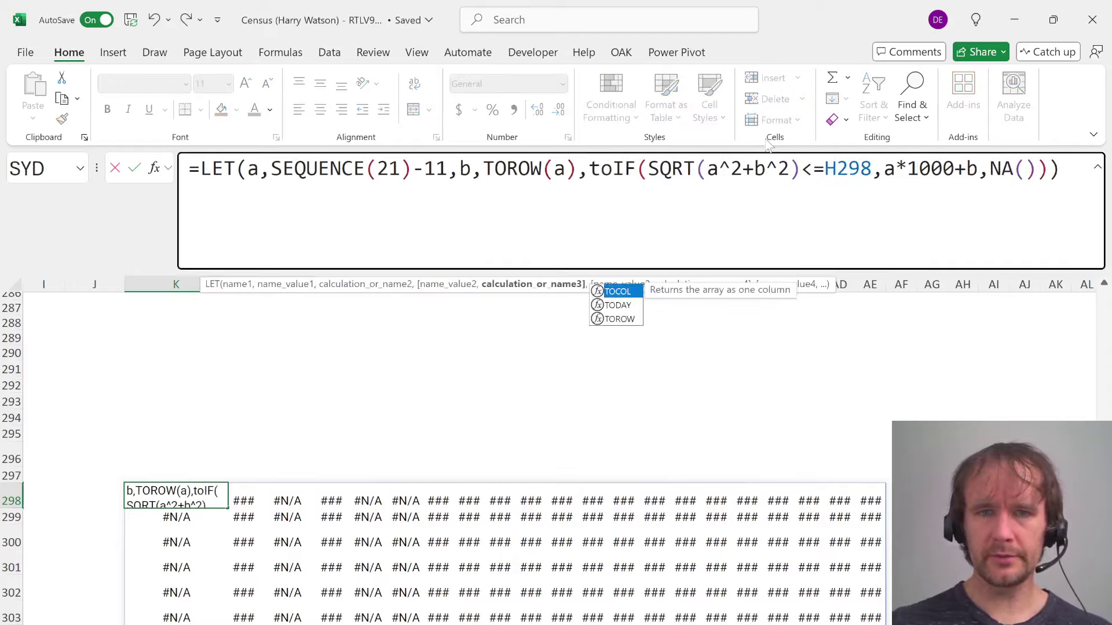
pyautogui.press('Tab')
pyautogui.press('End')
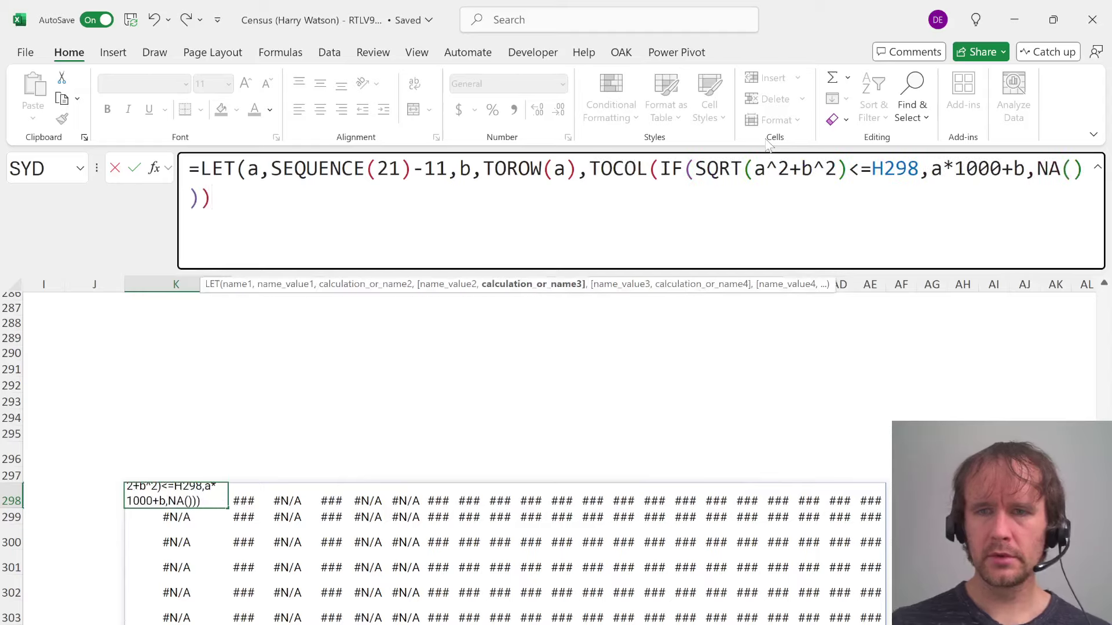
pyautogui.press('Left')
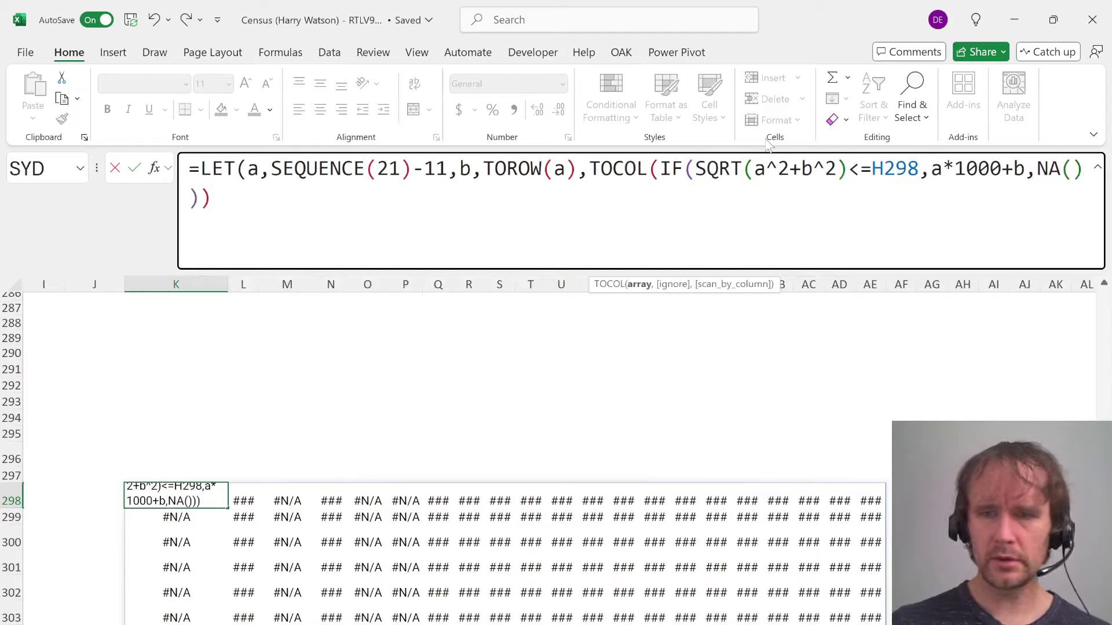
pyautogui.write(',3')
pyautogui.press('Return')
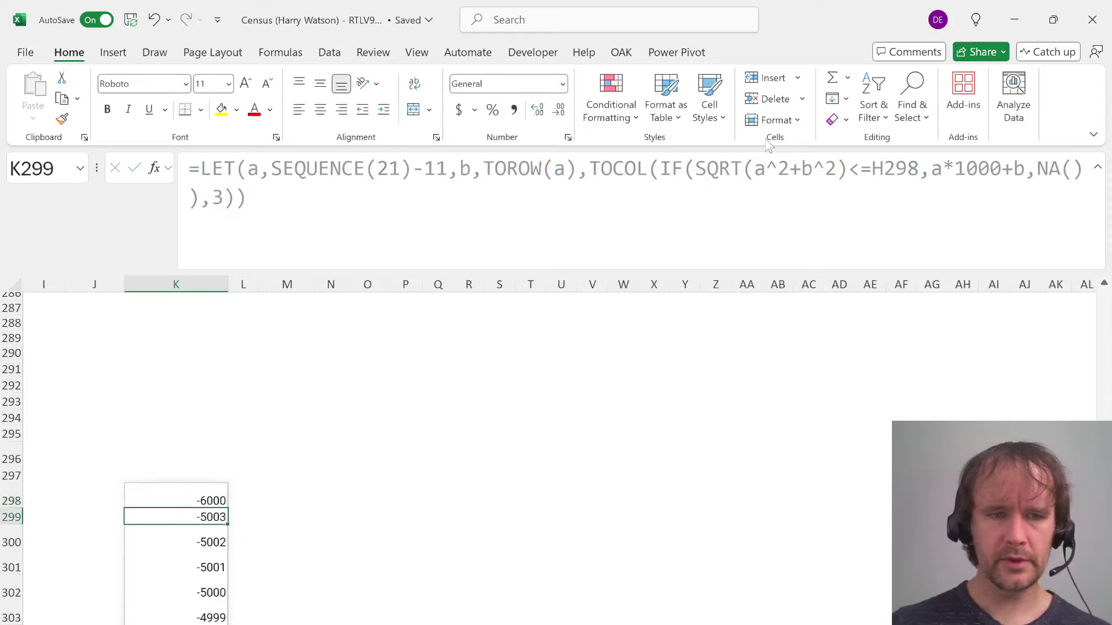
# Split the example centre into numeric row and column values in L298 with =TEXTSPLIT(G298,",")*1
pyautogui.hotkey('ctrl', 'shift', 'Down')
pyautogui.hotkey('ctrl', 'Left')
pyautogui.hotkey('ctrl', 'Left')
pyautogui.press('Up')
pyautogui.press('Up')
pyautogui.press('Left')
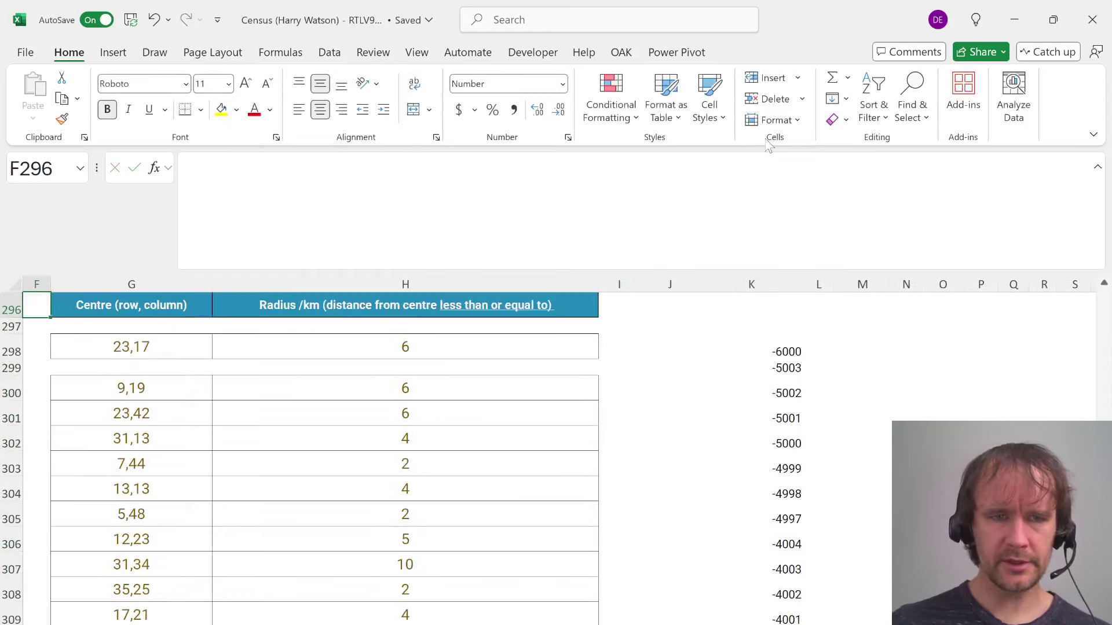
pyautogui.press('Left')
pyautogui.press('Down')
pyautogui.press('Right')
pyautogui.press('Down')
pyautogui.press('Right')
pyautogui.press('Right')
pyautogui.hotkey('ctrl', 'Right')
pyautogui.press('Right')
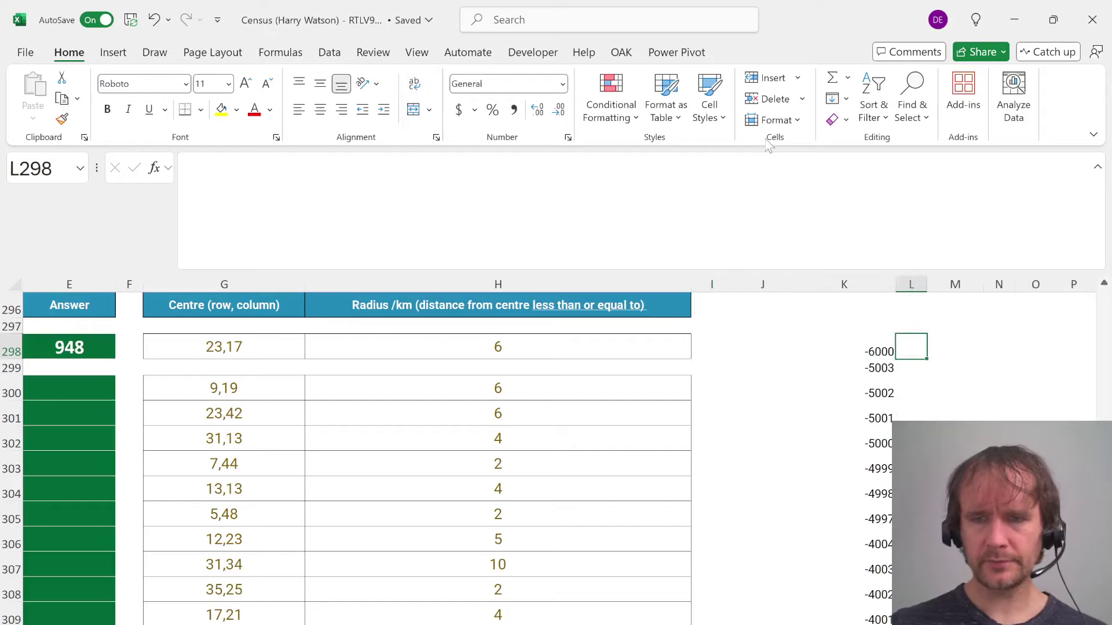
pyautogui.write('=texts')
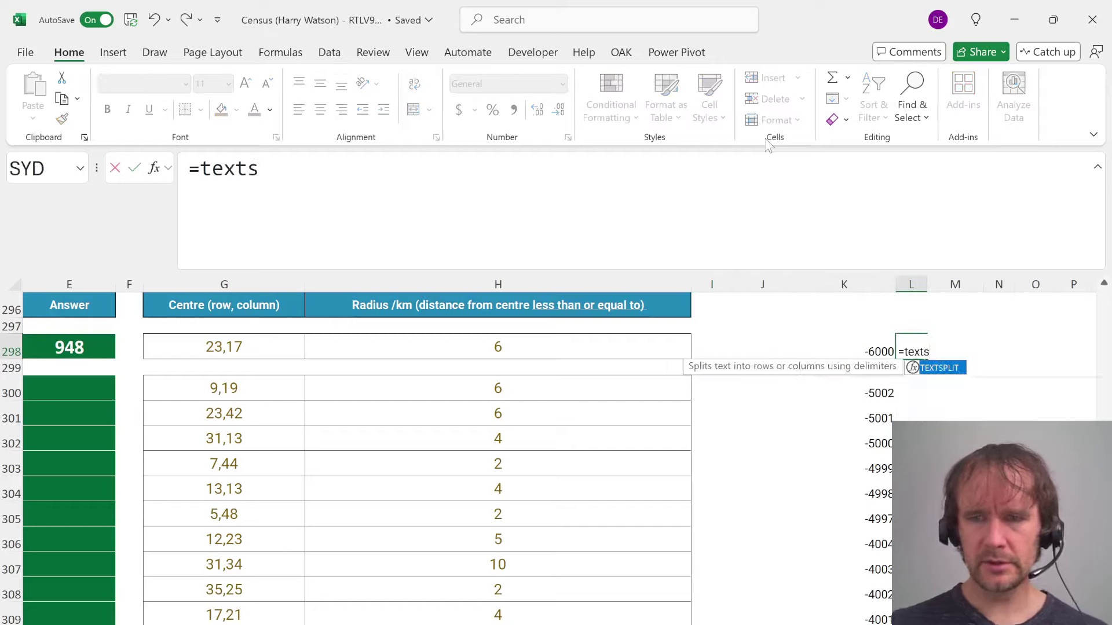
pyautogui.press('Tab')
pyautogui.press('Left')
pyautogui.press('Left')
pyautogui.press('Left')
pyautogui.press('Left')
pyautogui.press('Left')
pyautogui.write(',","')
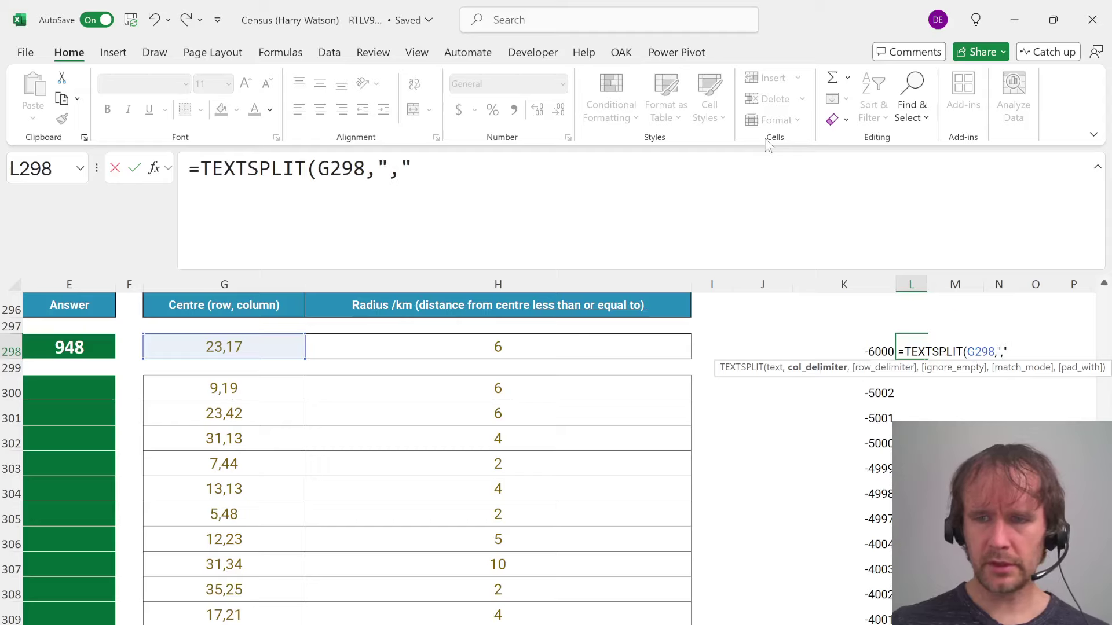
pyautogui.write(')*1')
pyautogui.press('Return')
pyautogui.press('Up')
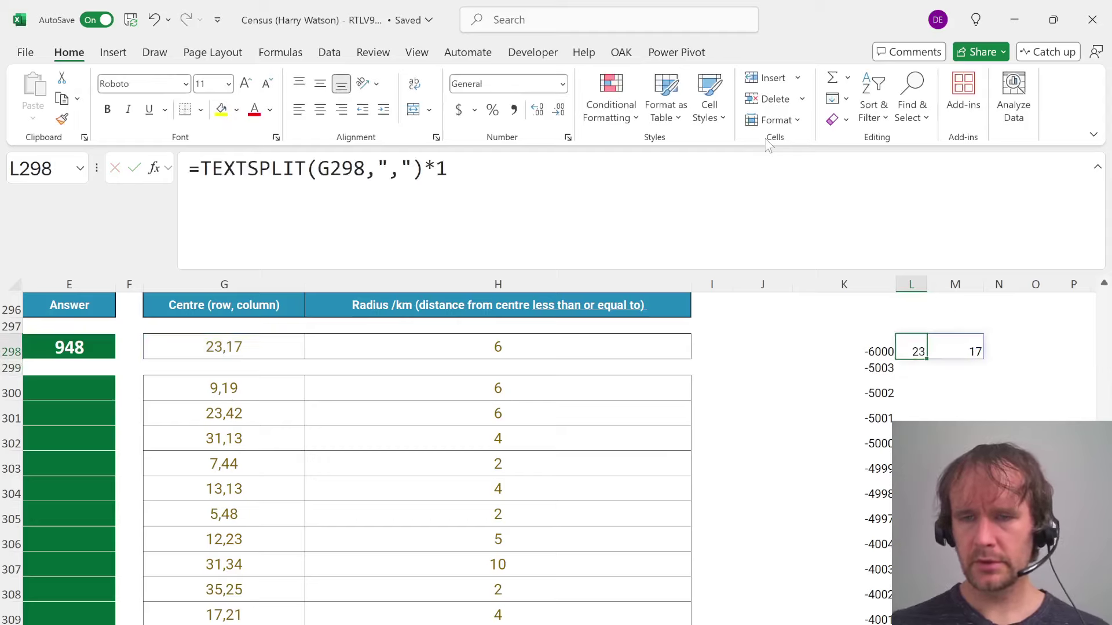
# Encode the example centre as a single number in N298 with =L298*1000+M298
pyautogui.press('Right')
pyautogui.press('Right')
pyautogui.write('=')
pyautogui.press('Left')
pyautogui.press('Left')
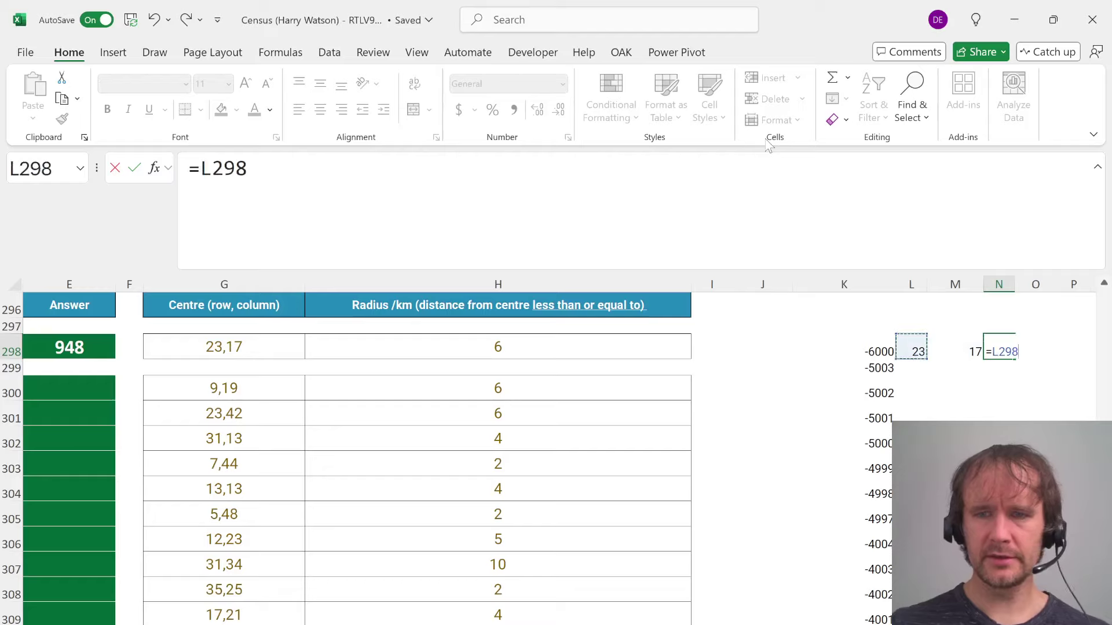
pyautogui.write('*1000')
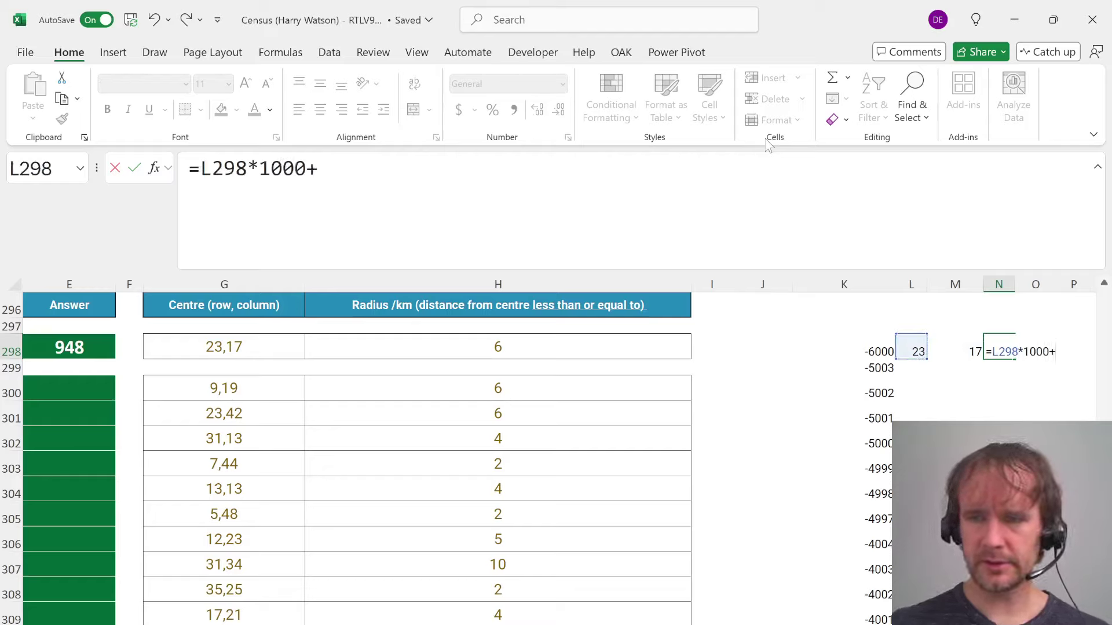
pyautogui.write('+')
pyautogui.press('Left')
pyautogui.press('Return')
pyautogui.press('Up')
# Start an XLOOKUP formula in O298 with the encoded centre plus all spilled offsets, N298+K298#, as the lookup value
pyautogui.press('Right')
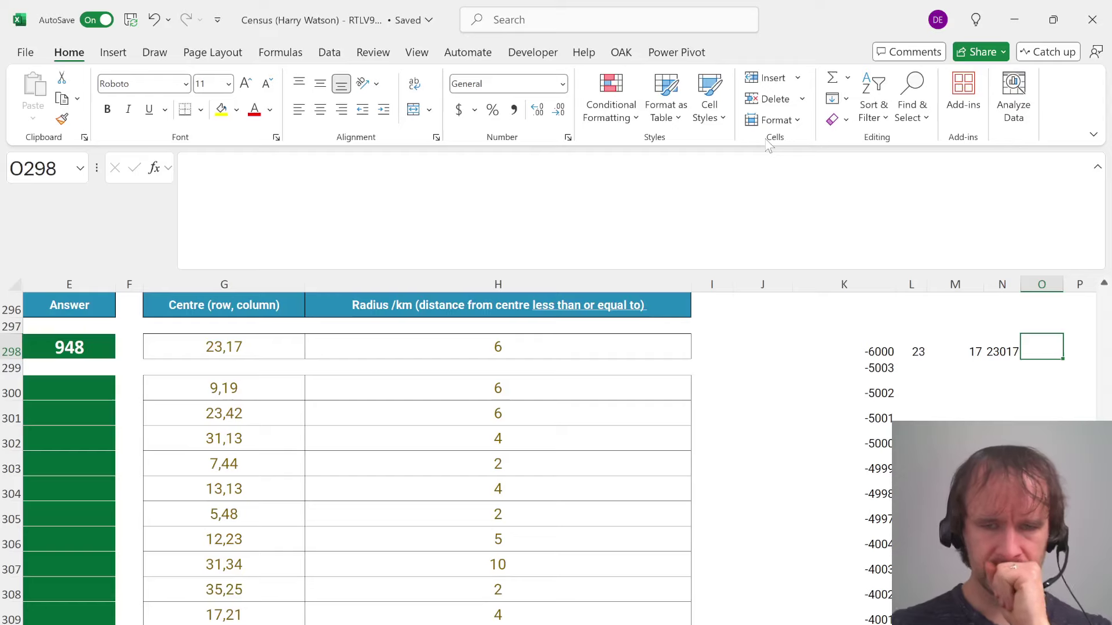
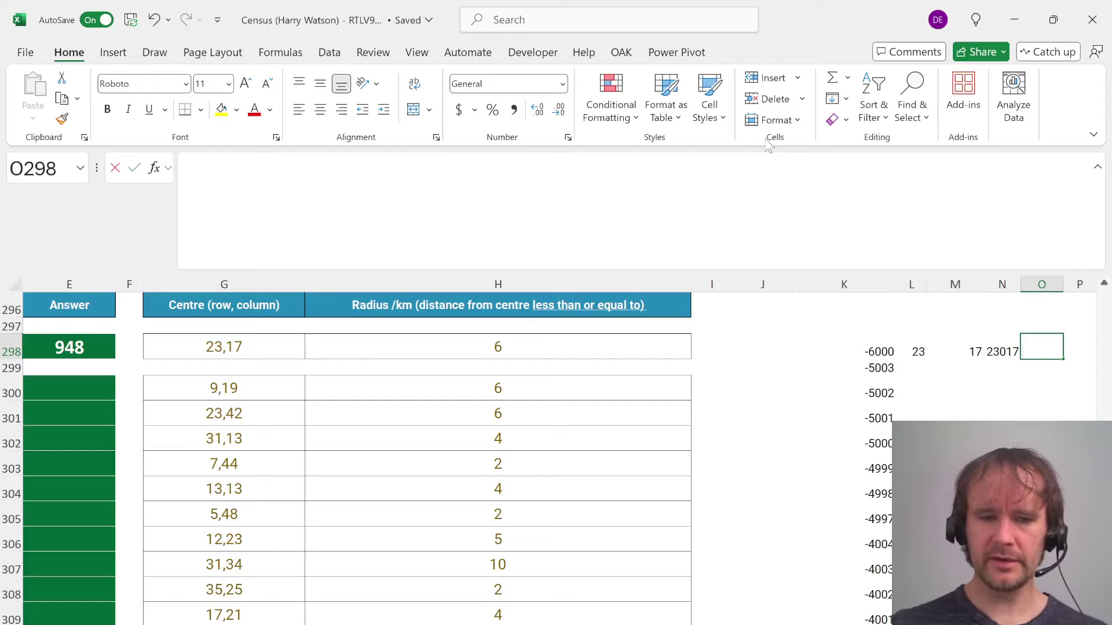
pyautogui.write('=xl')
pyautogui.press('Tab')
pyautogui.press('Left')
pyautogui.write('+')
pyautogui.press('Left')
pyautogui.press('Left')
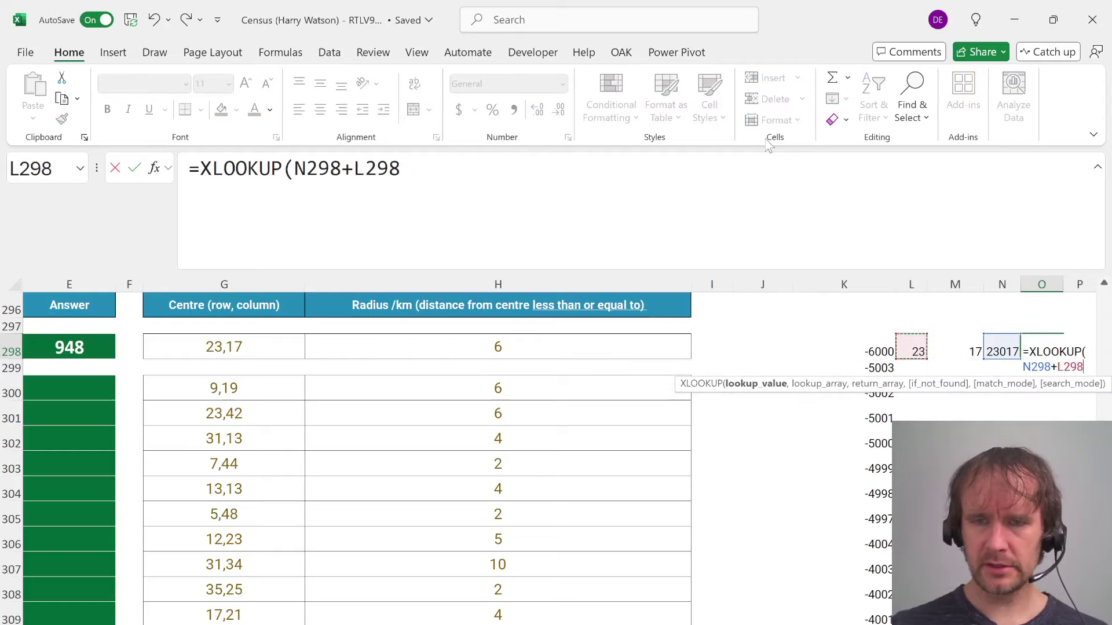
pyautogui.press('Left')
pyautogui.hotkey('ctrl', 'shift', 'Down')
pyautogui.write(',')
# Set the XLOOKUP's lookup array to the absolute spilled range Sheet4!$J$4#
pyautogui.hotkey('ctrl', 'pageup')
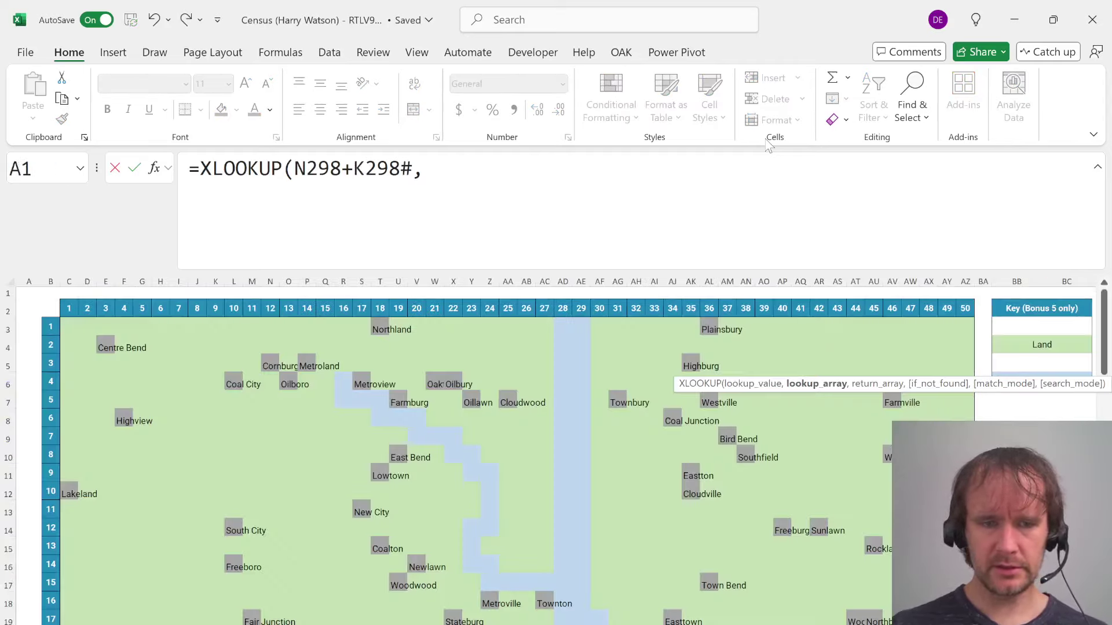
pyautogui.hotkey('ctrl', 'pageup')
pyautogui.click(161, 368)
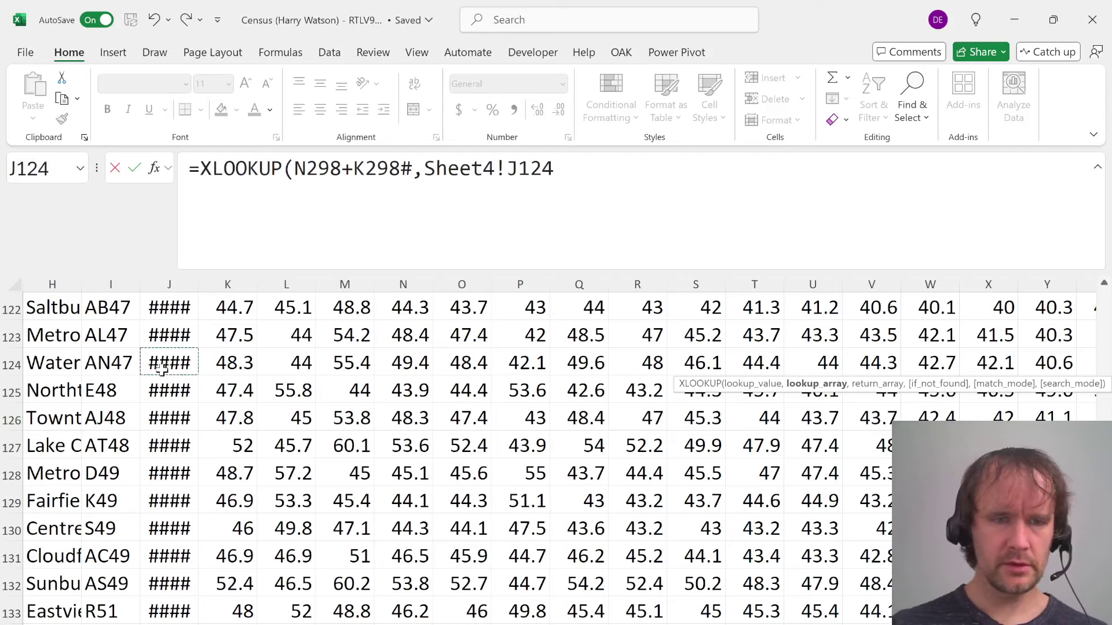
pyautogui.hotkey('ctrl', 'Up')
pyautogui.hotkey('ctrl', 'shift', 'Down')
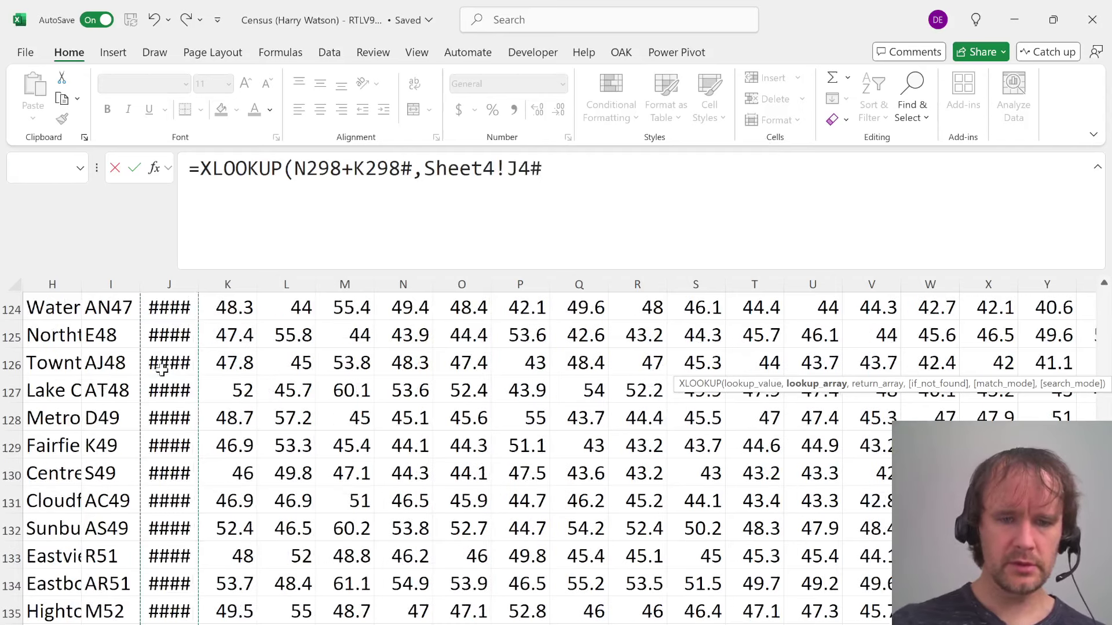
pyautogui.press('F4')
pyautogui.hotkey('ctrl', 'pagedown')
pyautogui.hotkey('ctrl', 'pagedown')
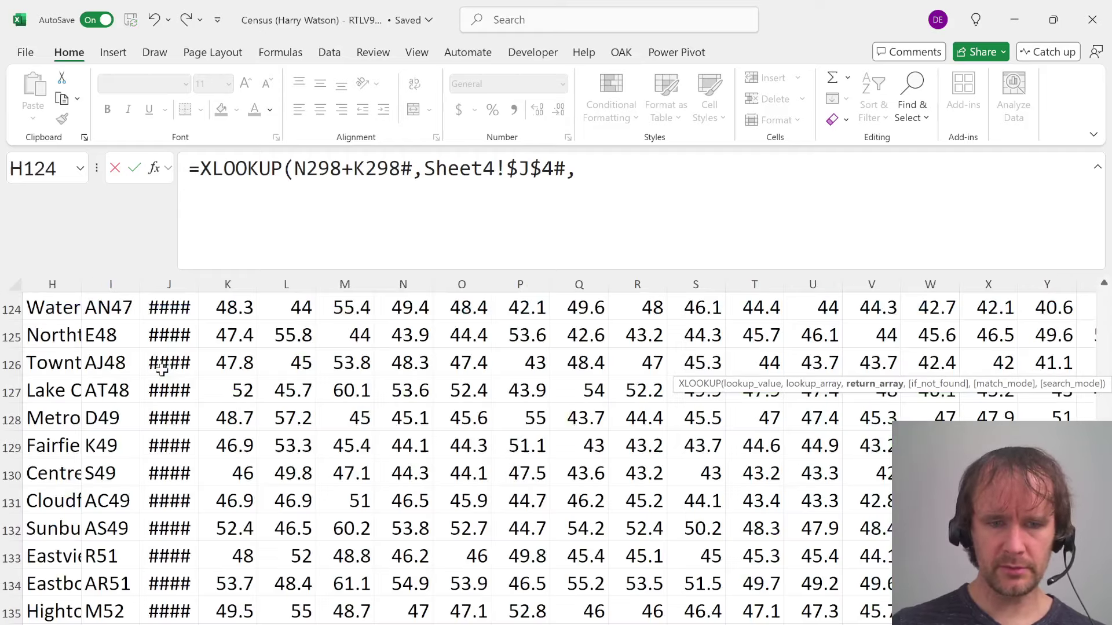
# Set the XLOOKUP's return array to the absolute spilled range Sheet4!$H$4# and enter the formula
pyautogui.click(93, 406)
pyautogui.press('Left')
pyautogui.hotkey('ctrl', 'Up')
pyautogui.hotkey('ctrl', 'shift', 'Down')
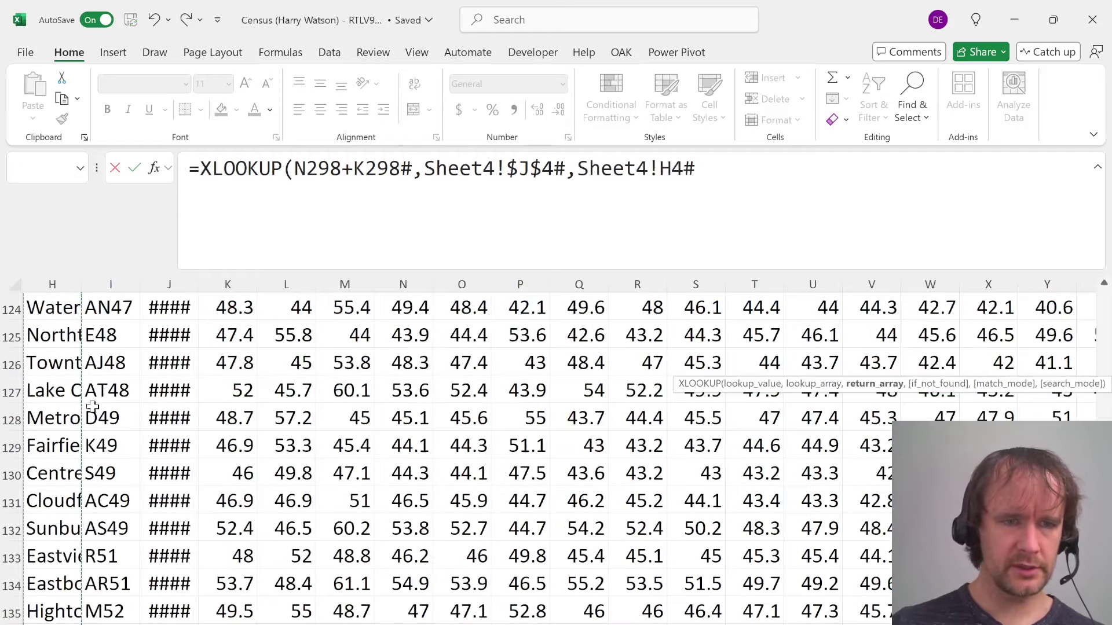
pyautogui.press('F4')
pyautogui.write(')')
pyautogui.press('Return')
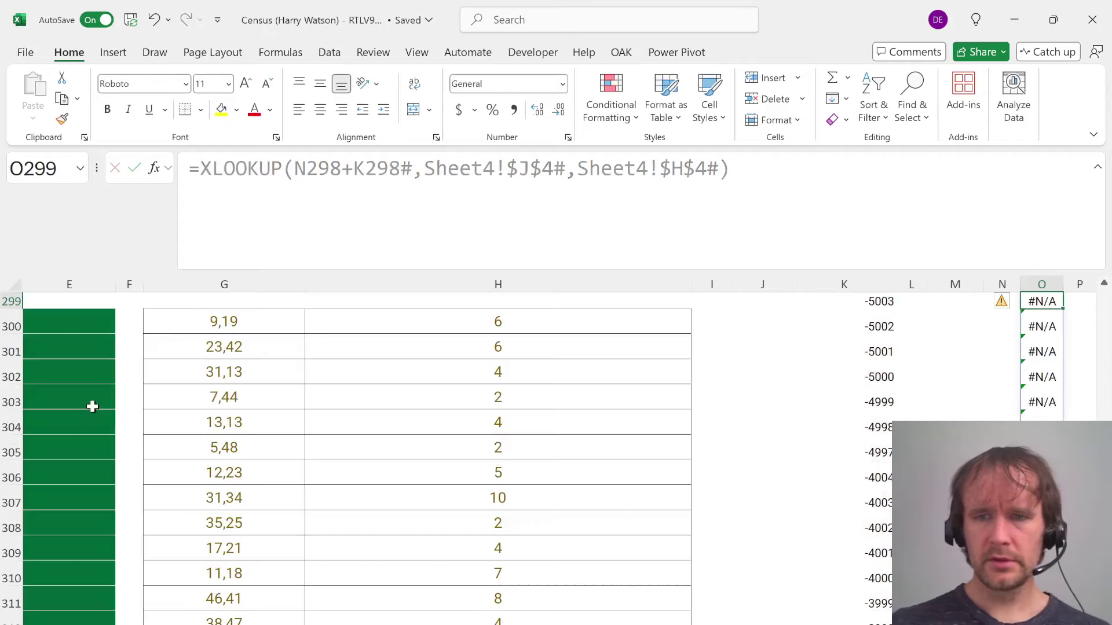
# Wrap O298's XLOOKUP in TOCOL with ignore option 3 to drop blanks and errors
pyautogui.press('Up')
pyautogui.press('Up')
pyautogui.press('Down')
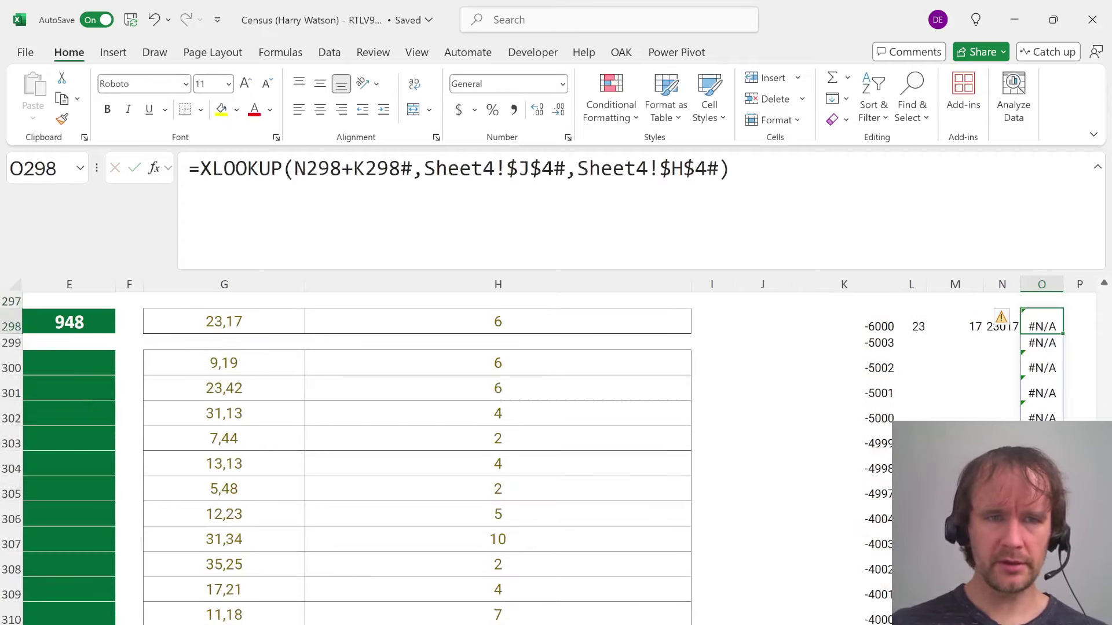
pyautogui.press('F2')
pyautogui.write('toc')
pyautogui.press('Tab')
pyautogui.press('End')
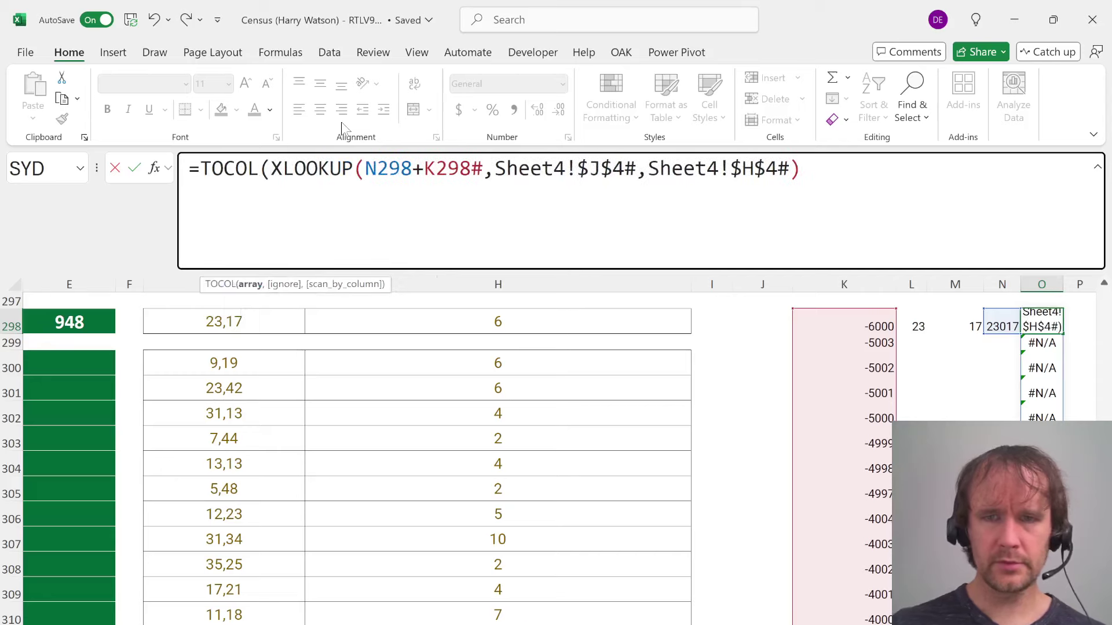
pyautogui.write(',3)')
pyautogui.press('Return')
# Compare the towns listed from O298 with the worked Level 7 example and reread the life expectancy instructions
pyautogui.press('Up')
pyautogui.press('Up')
pyautogui.press('Up')
pyautogui.press('Up')
pyautogui.press('Up')
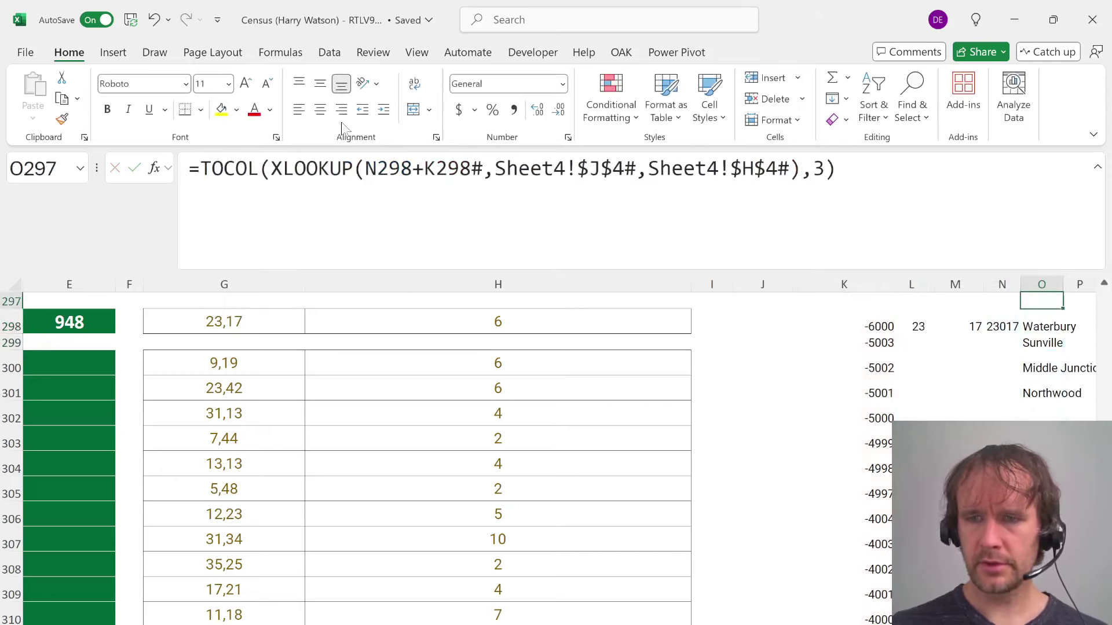
pyautogui.press('Up')
pyautogui.press('Up')
pyautogui.press('Up')
pyautogui.press('Up')
pyautogui.press('Up')
pyautogui.press('Up')
pyautogui.press('Up')
pyautogui.press('Up')
pyautogui.press('Up')
pyautogui.press('Up')
pyautogui.press('Up')
pyautogui.press('Up')
pyautogui.press('Up')
pyautogui.press('Up')
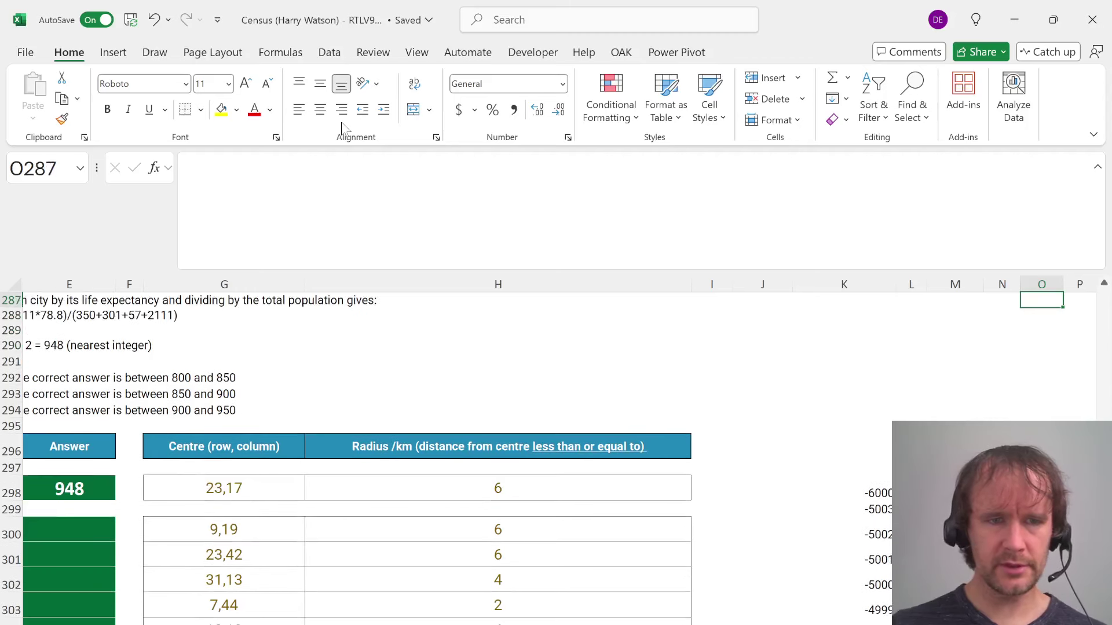
pyautogui.press('Home')
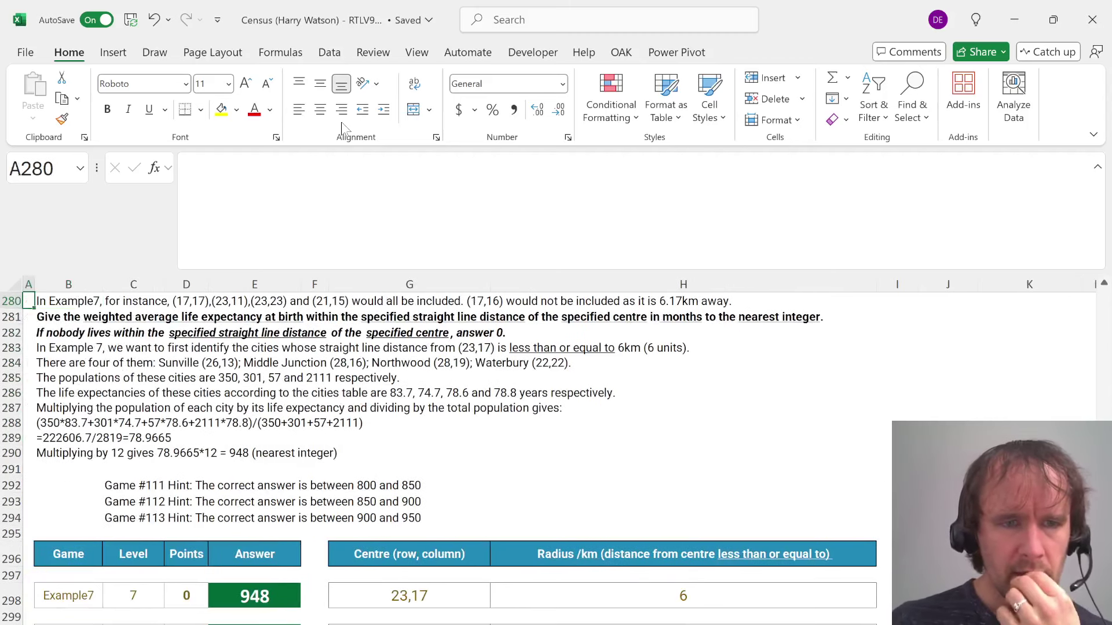
pyautogui.hscroll(2, 734, 464)
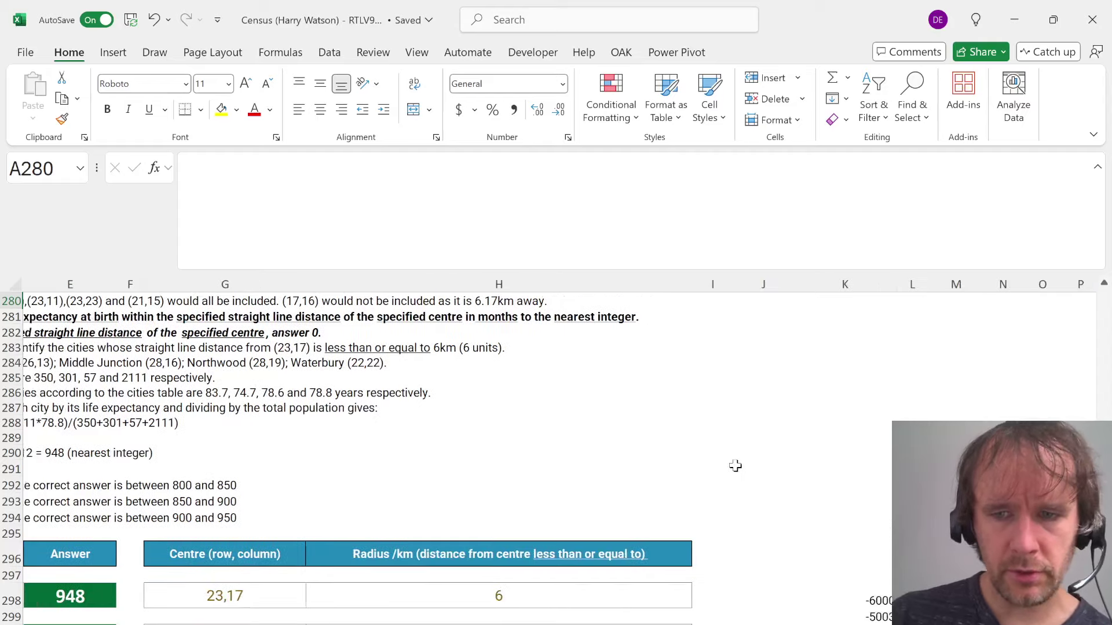
pyautogui.scroll(-5, 735, 466)
pyautogui.hscroll(2, 735, 465)
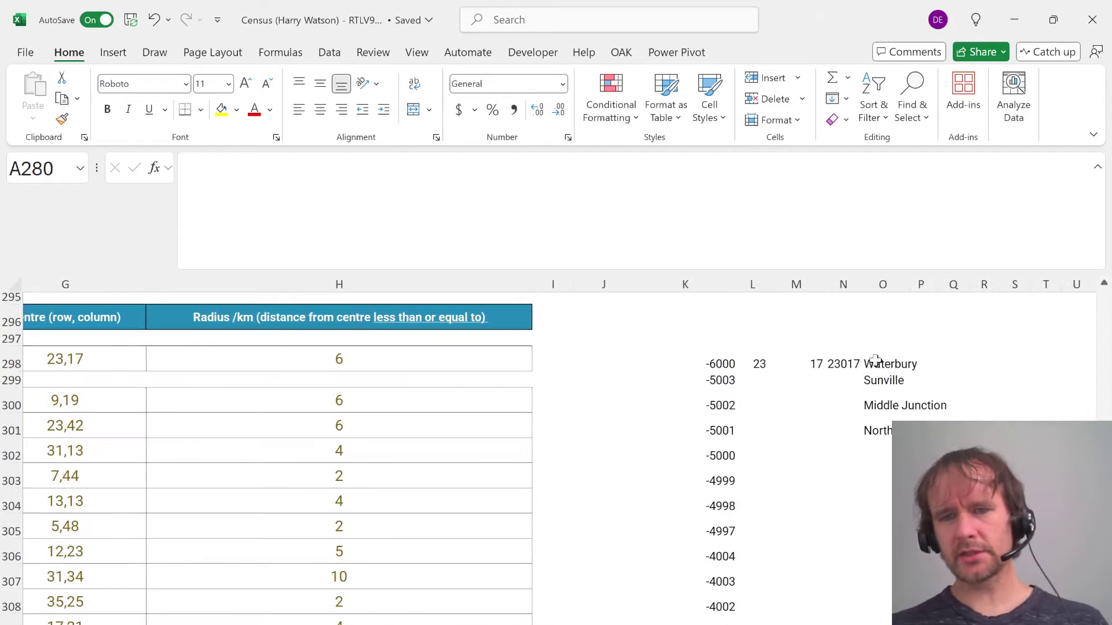
pyautogui.click(873, 365)
pyautogui.scroll(1, 638, 384)
pyautogui.hscroll(-2, 638, 384)
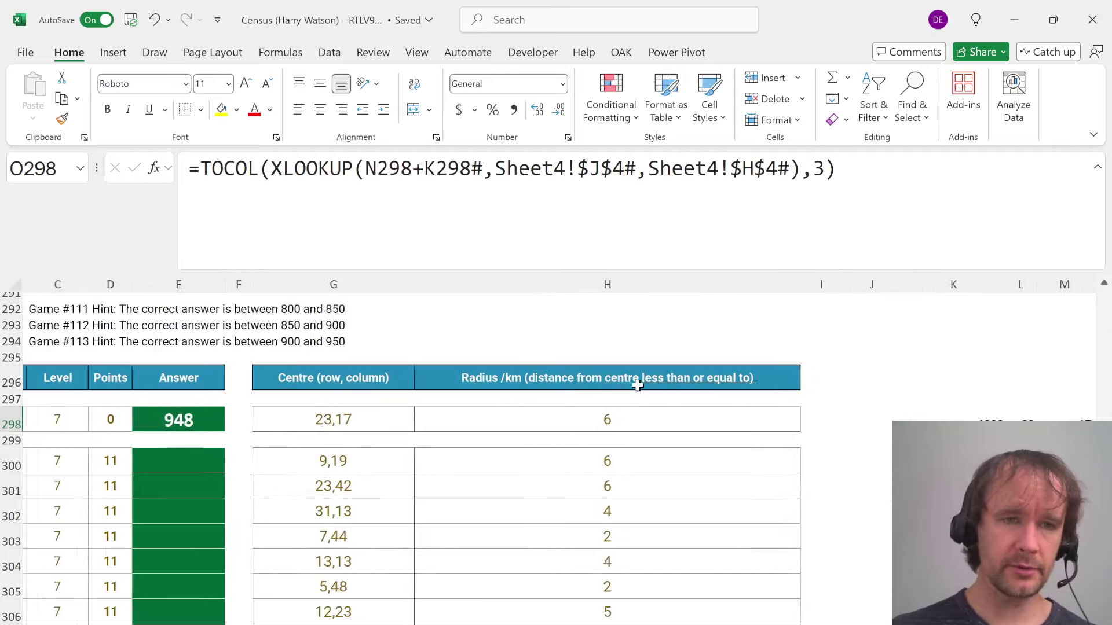
pyautogui.scroll(2, 638, 385)
pyautogui.scroll(2, 638, 385)
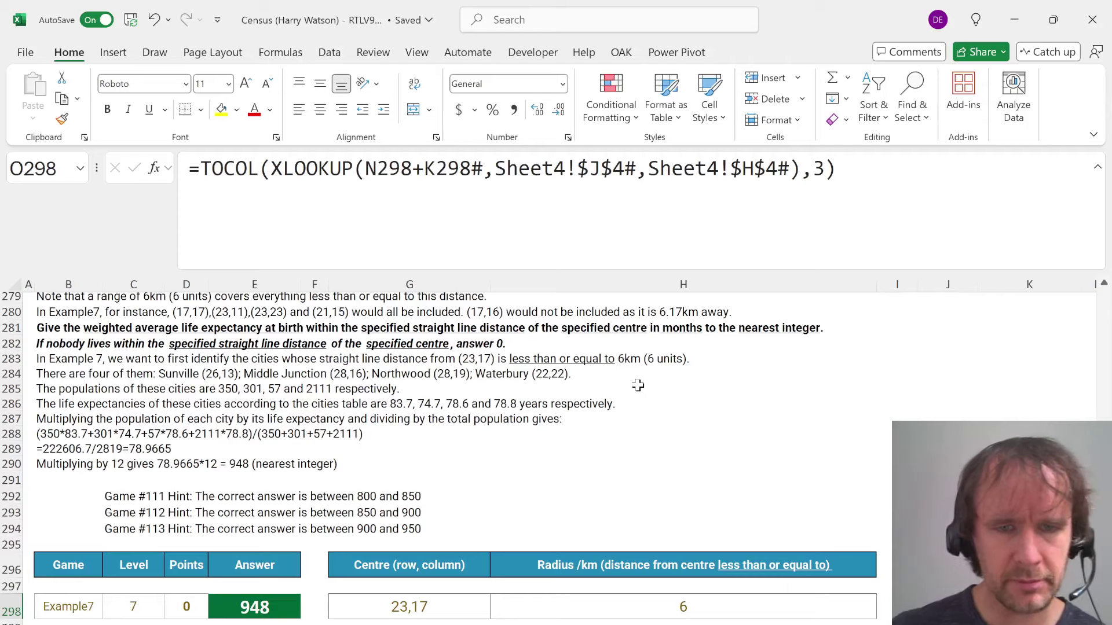
pyautogui.hscroll(3, 638, 385)
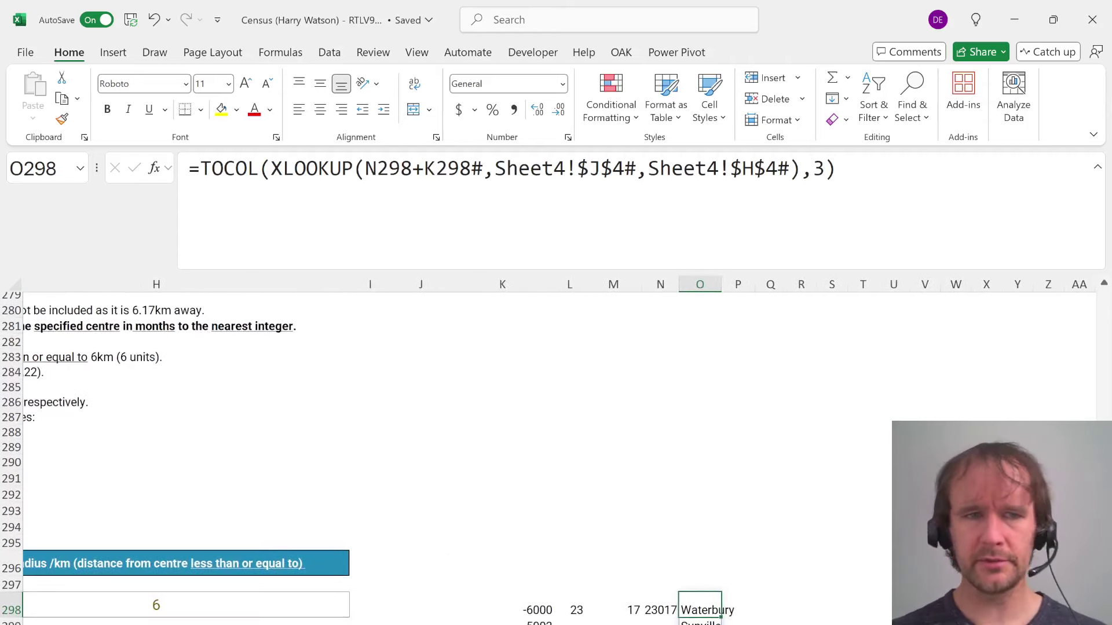
# Assign the TOCOL offset calculation in K298's LET formula to the variable name dirs
pyautogui.press('Left')
pyautogui.press('Left')
pyautogui.press('Left')
pyautogui.press('Left')
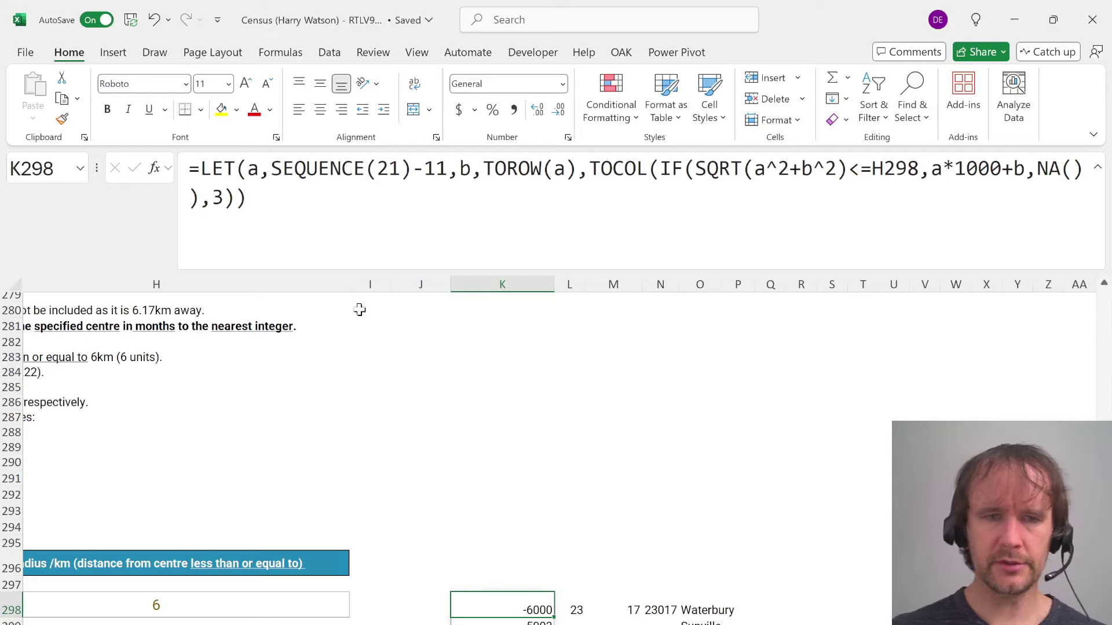
pyautogui.click(248, 169)
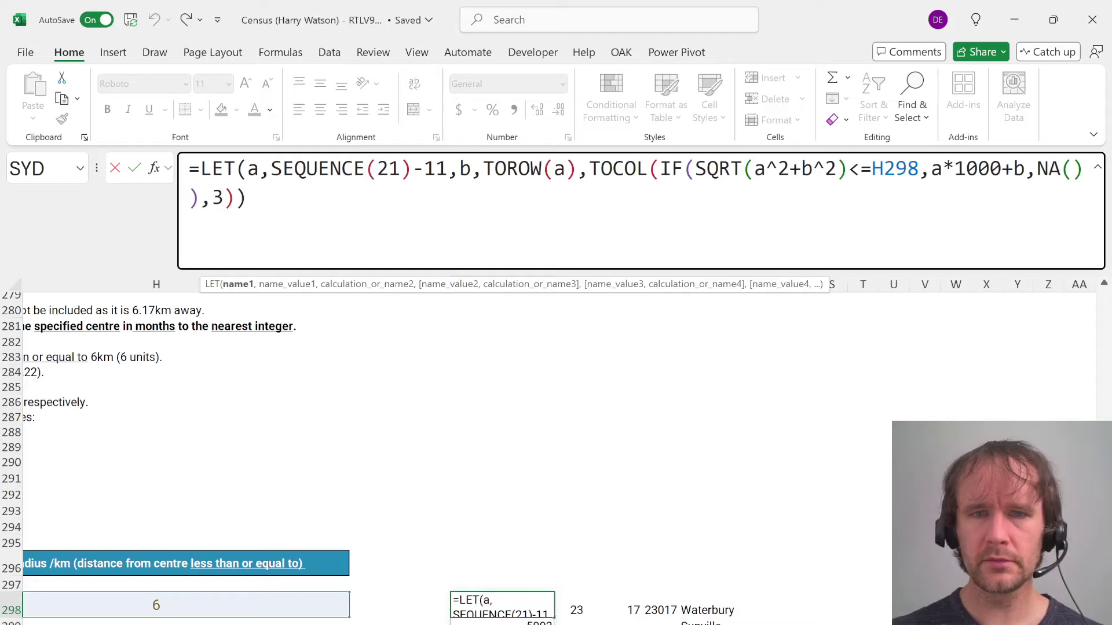
pyautogui.click(586, 168)
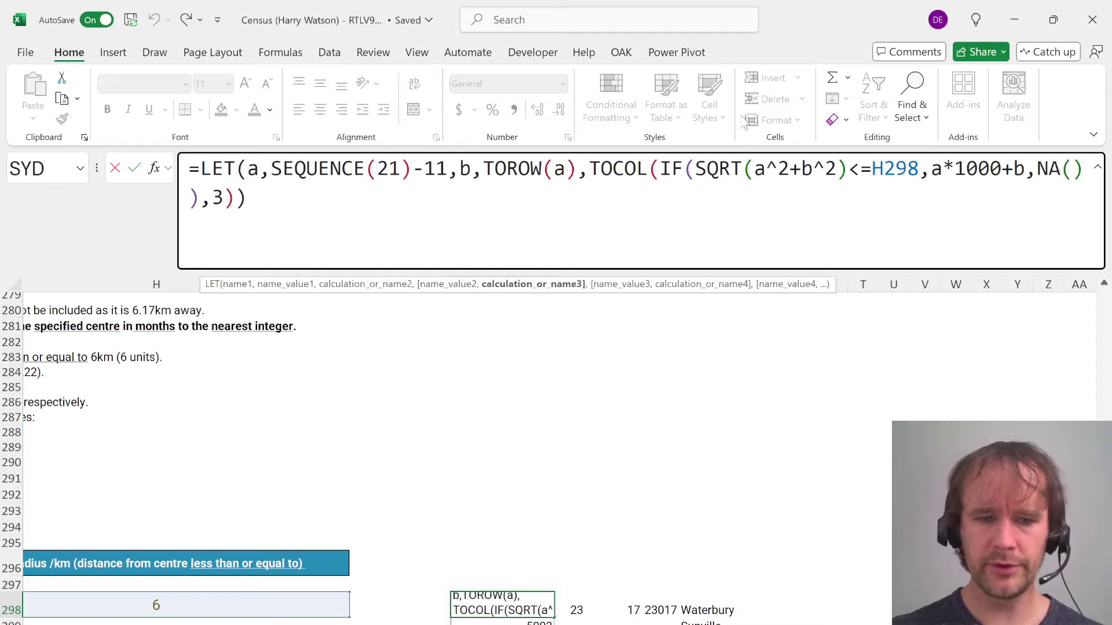
pyautogui.write('dirs,')
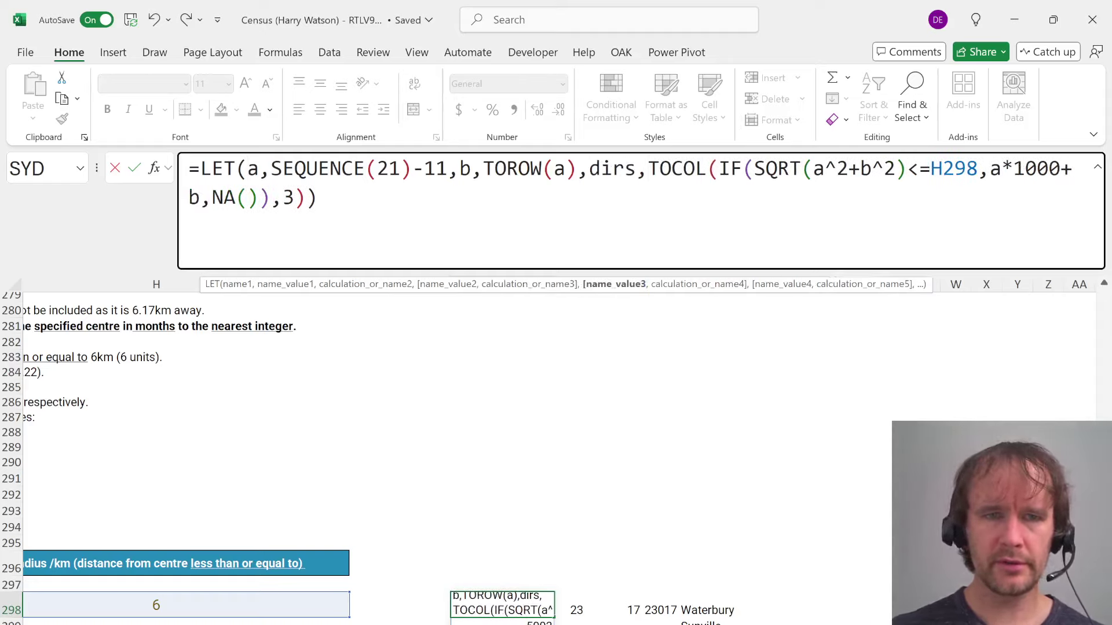
# Cut the entire LET formula out of K298, leaving the cell empty
pyautogui.hotkey('ctrl', 'a')
pyautogui.hotkey('ctrl', 'x')
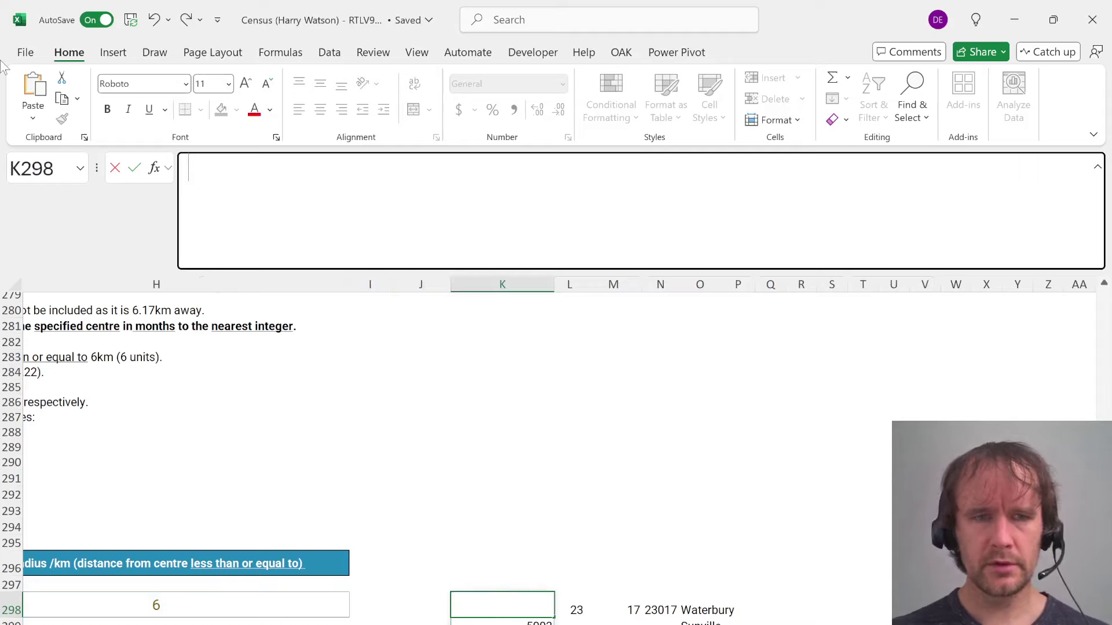
pyautogui.press('Return')
# Change the multiplier of L298's TEXTSPLIT formula to the array {1000,1}
pyautogui.press('Up')
pyautogui.press('Right')
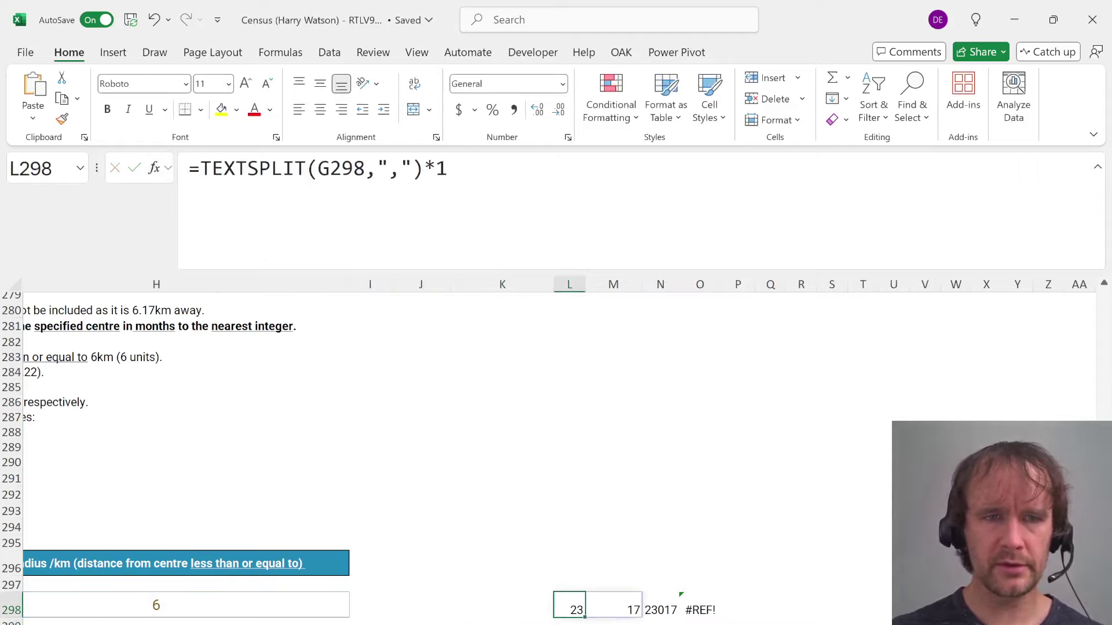
pyautogui.press('Right')
pyautogui.press('Right')
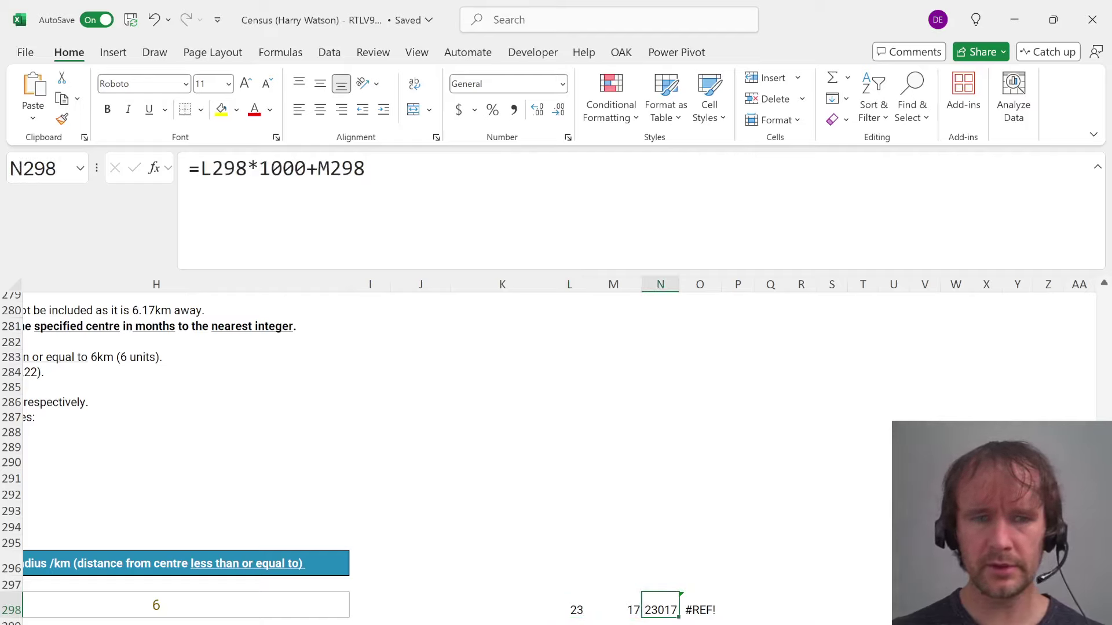
pyautogui.press('Left')
pyautogui.press('Left')
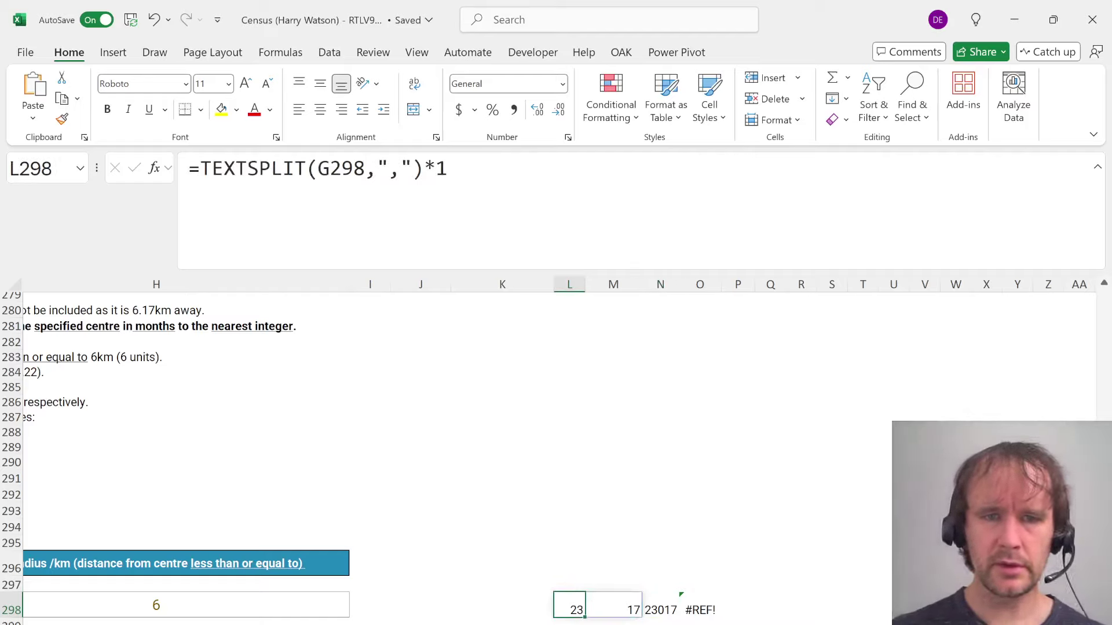
pyautogui.press('F2')
pyautogui.press('BackSpace')
pyautogui.write('{1000')
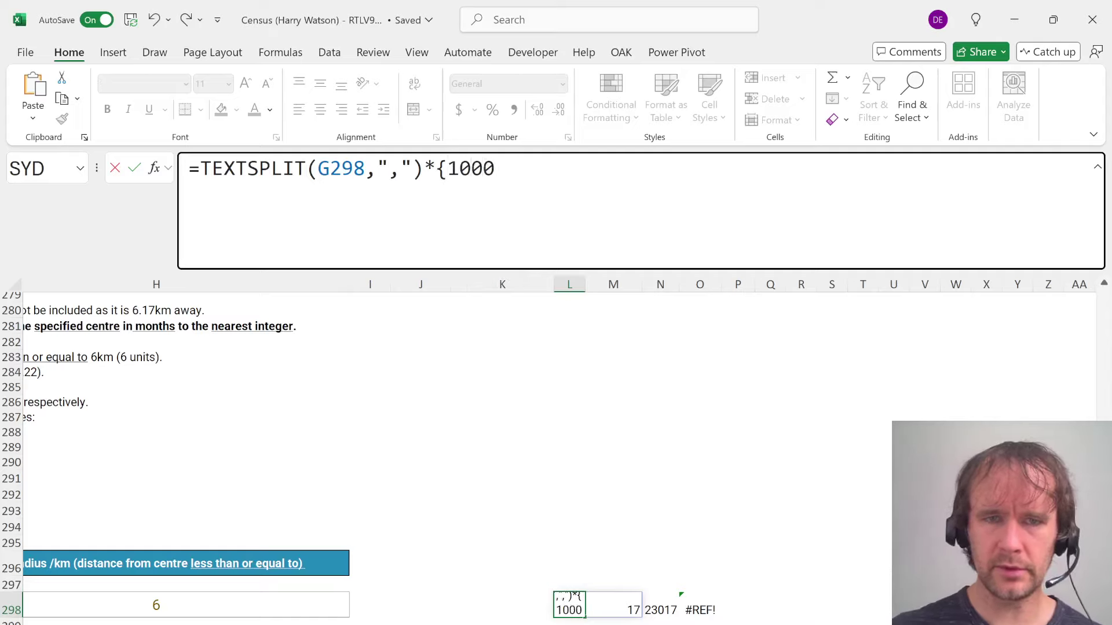
pyautogui.write(',1}')
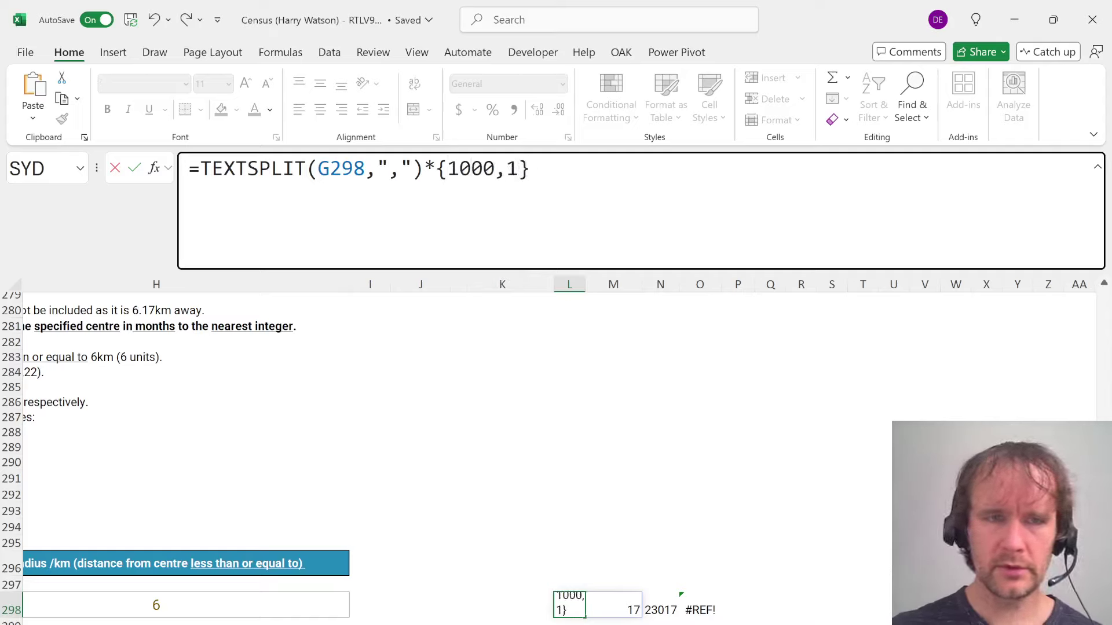
# Wrap L298's formula in SUM so it reads =SUM(TEXTSPLIT(G298,",")*{1000,1})
pyautogui.press('Home')
pyautogui.press('Right')
pyautogui.write('sum')
pyautogui.press('Tab')
pyautogui.press('End')
pyautogui.write(')')
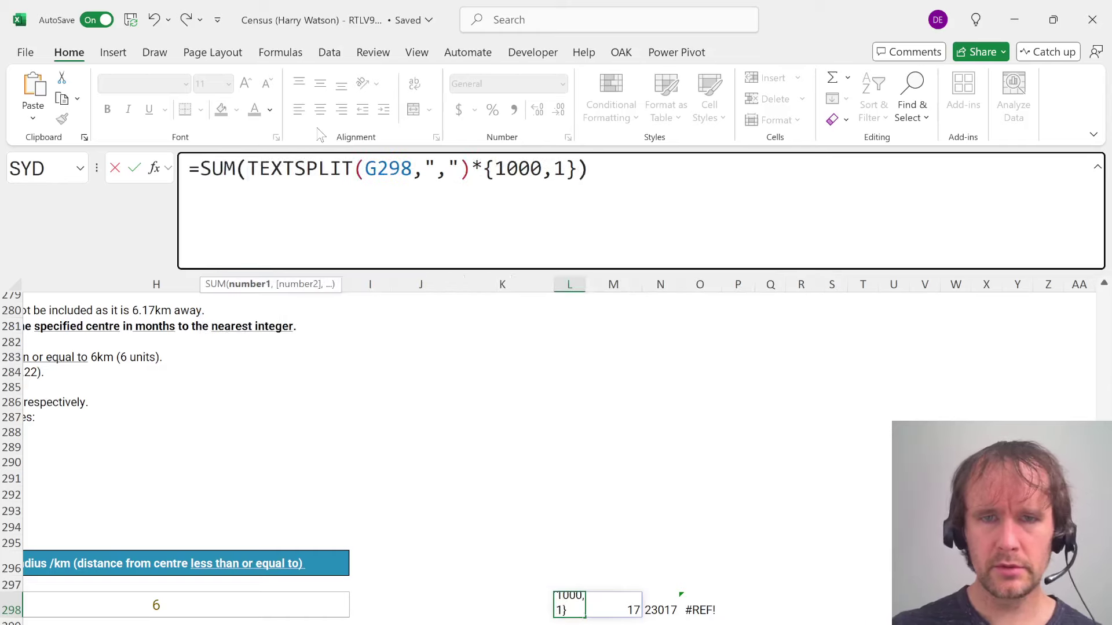
pyautogui.press('Return')
pyautogui.press('Up')
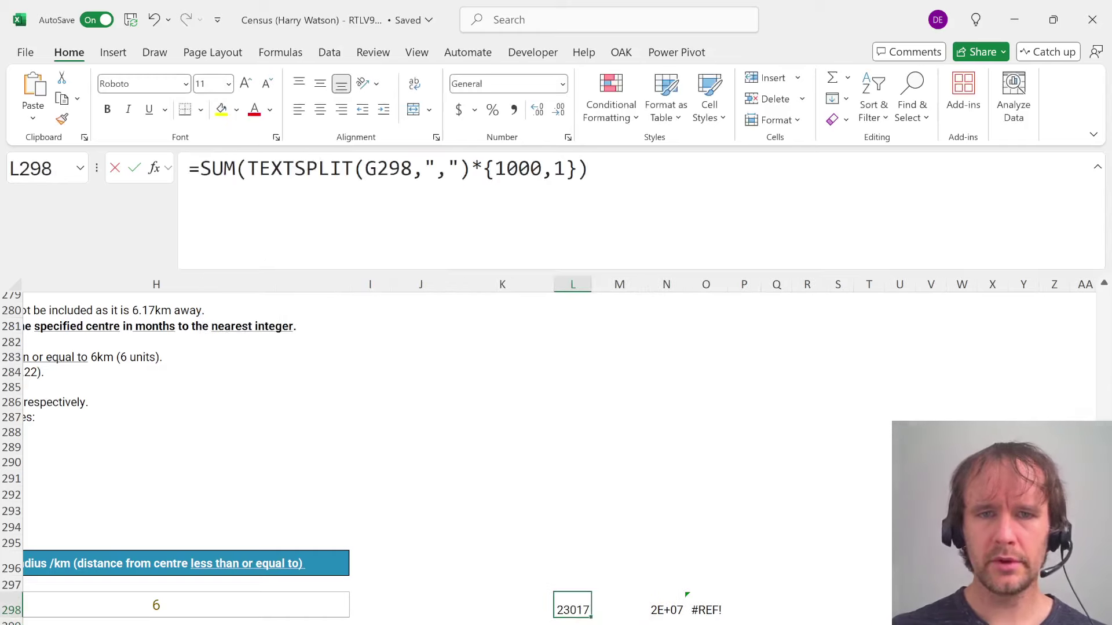
# Paste the cut LET formula ahead of the SUM expression in L298 and remove the duplicate equals sign
pyautogui.press('F2')
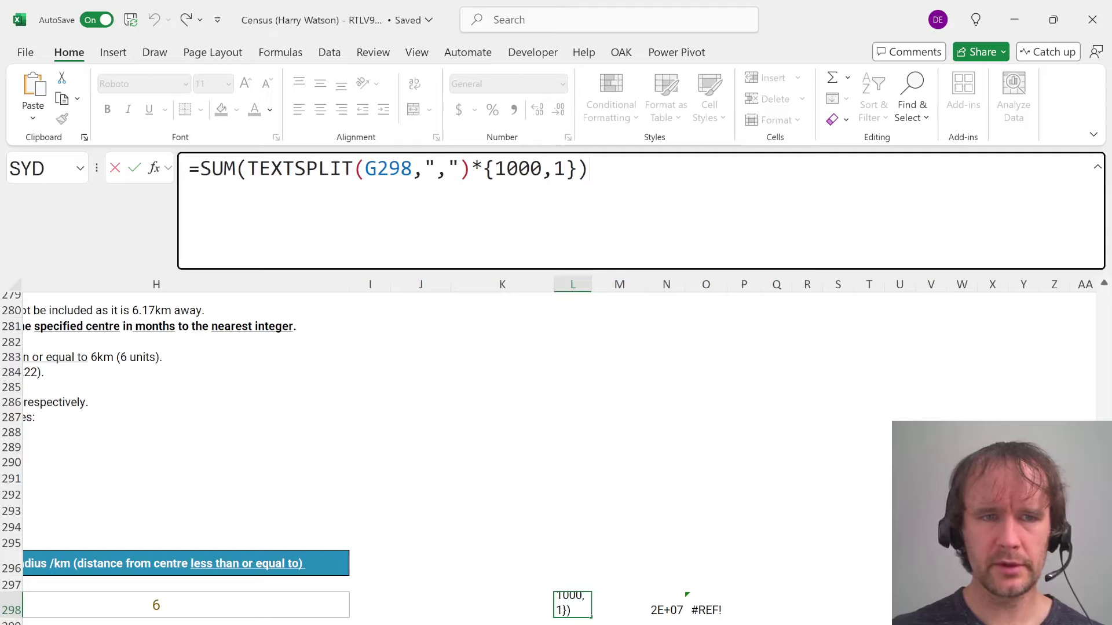
pyautogui.press('Home')
pyautogui.press('Right')
pyautogui.hotkey('ctrl', 'v')
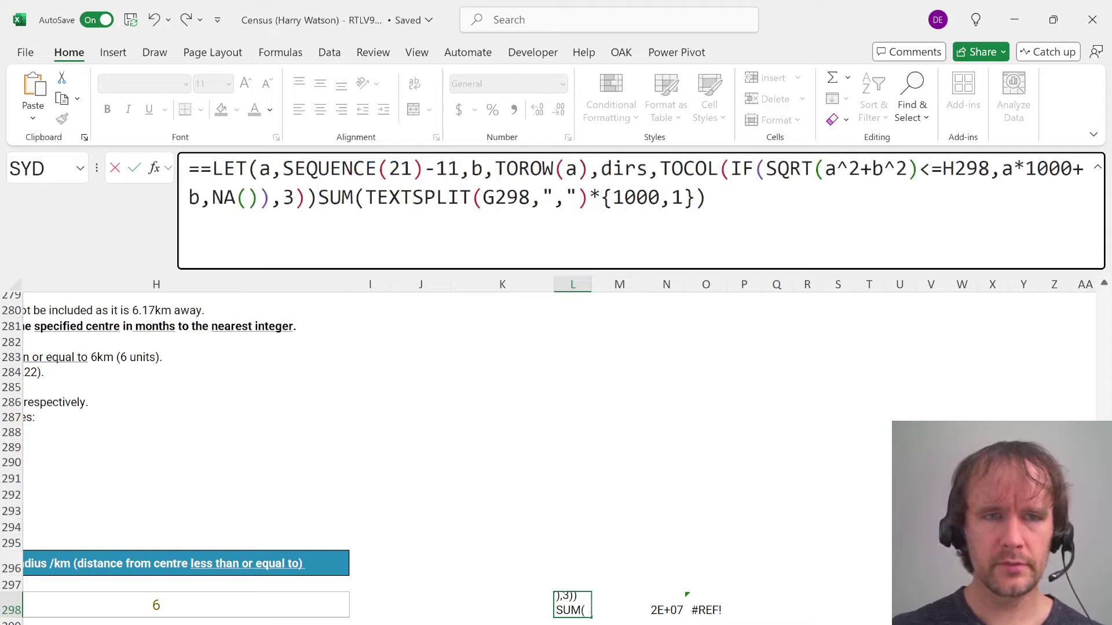
pyautogui.press('Home')
pyautogui.press('Delete')
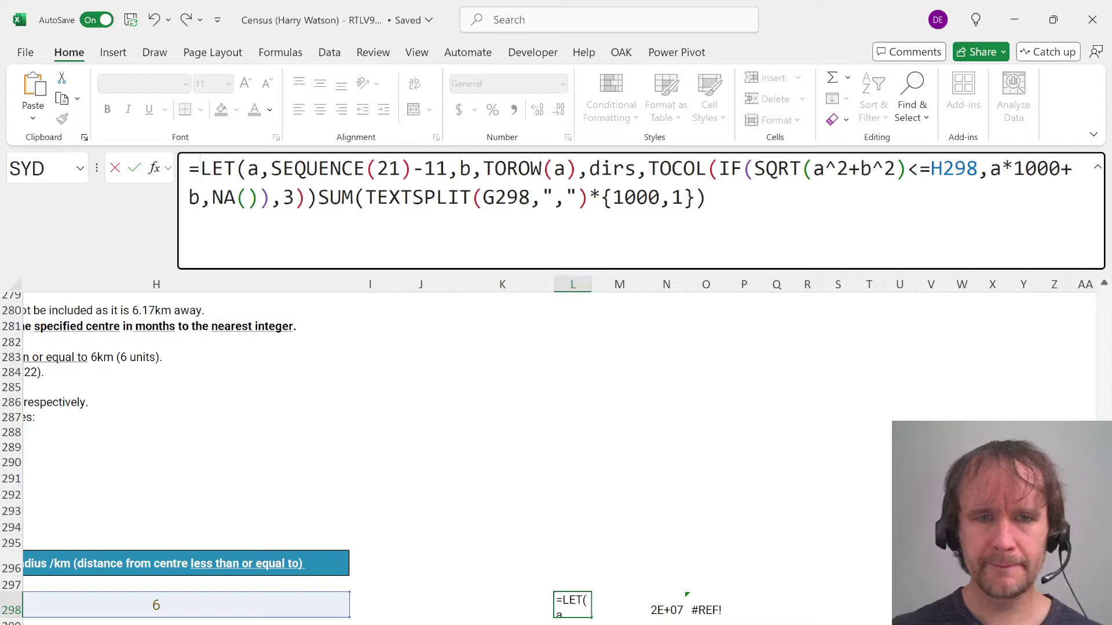
# Move the SUM expression inside the LET as a variable named ads and add dirs to it
pyautogui.moveTo(318, 197); pyautogui.dragTo(950, 336)
pyautogui.hotkey('ctrl', 'x')
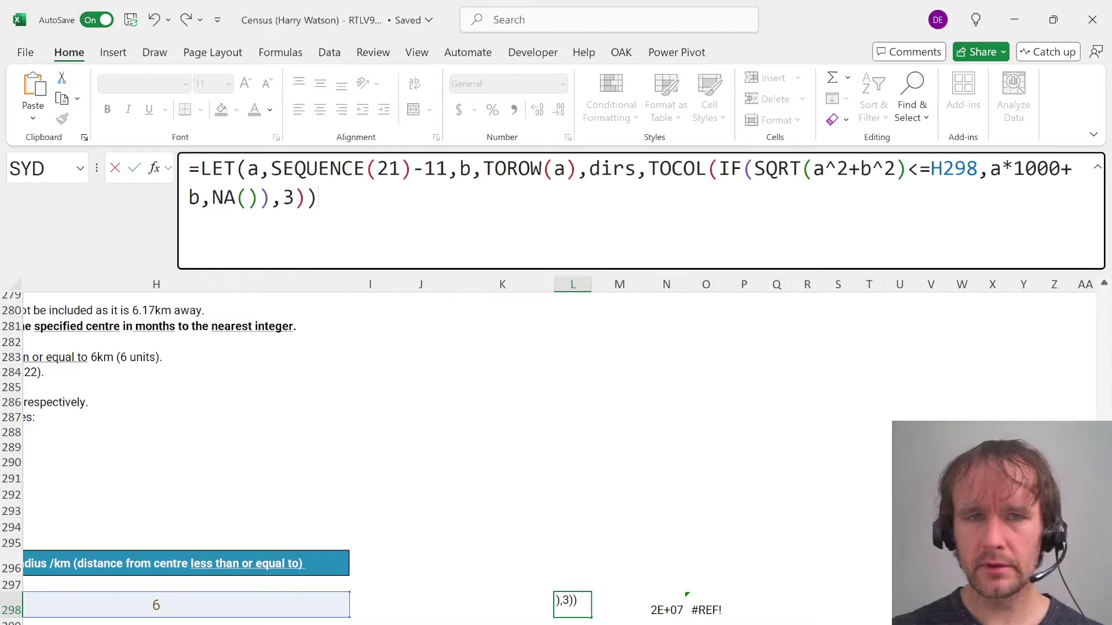
pyautogui.press('Left')
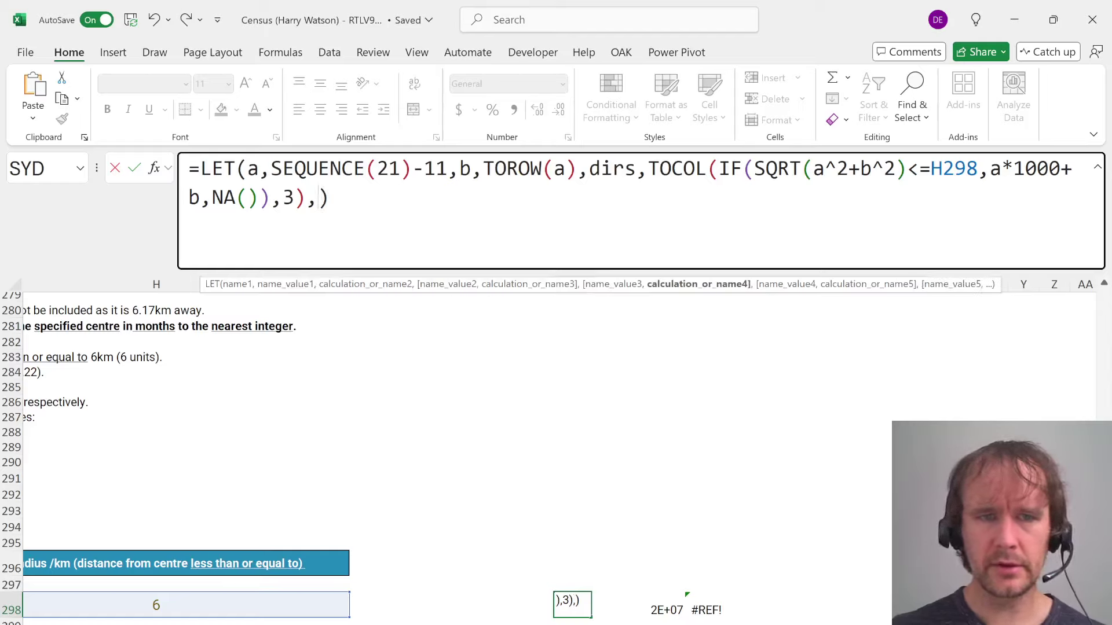
pyautogui.write('ads,')
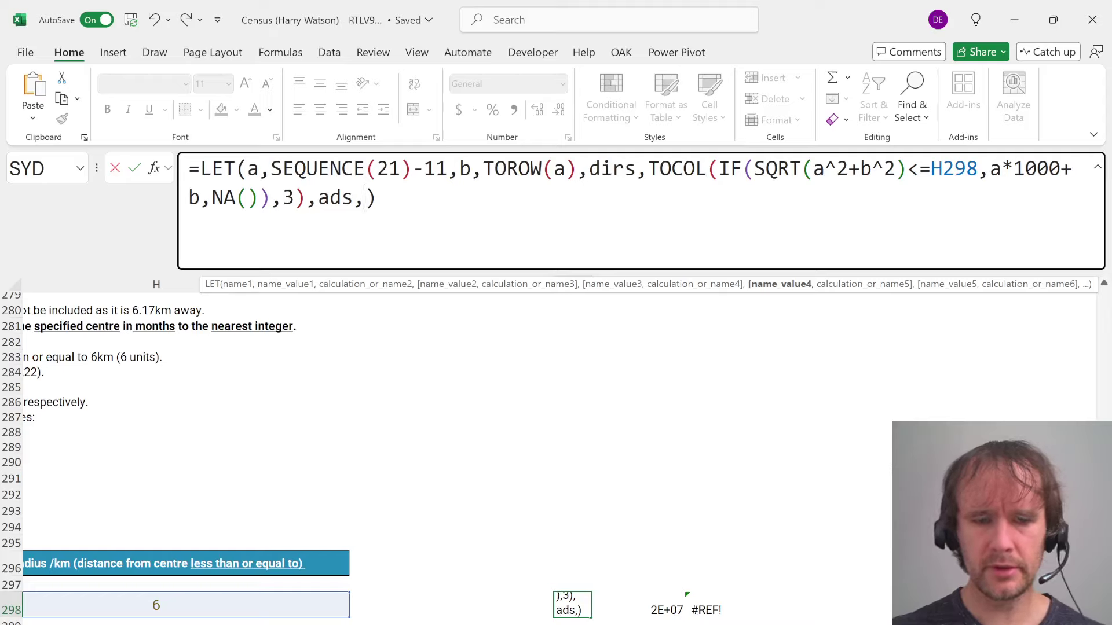
pyautogui.hotkey('ctrl', 'v')
pyautogui.write('+dirs')
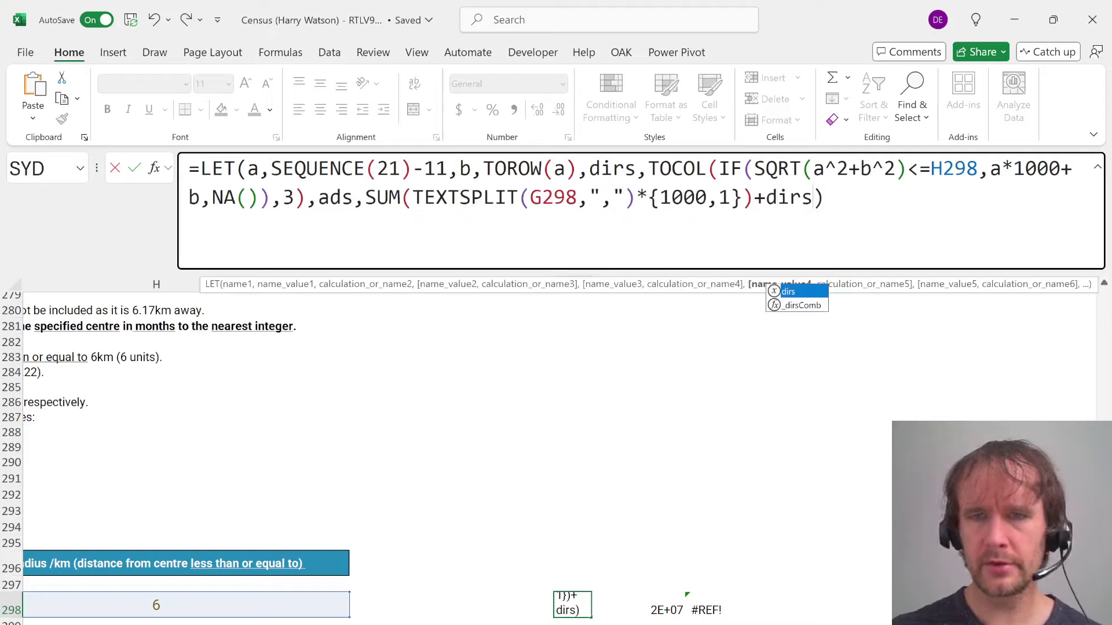
# Add an XLOOKUP as the LET's final calculation in L298, with ads as its lookup value
pyautogui.write(',xl')
pyautogui.press('Tab')
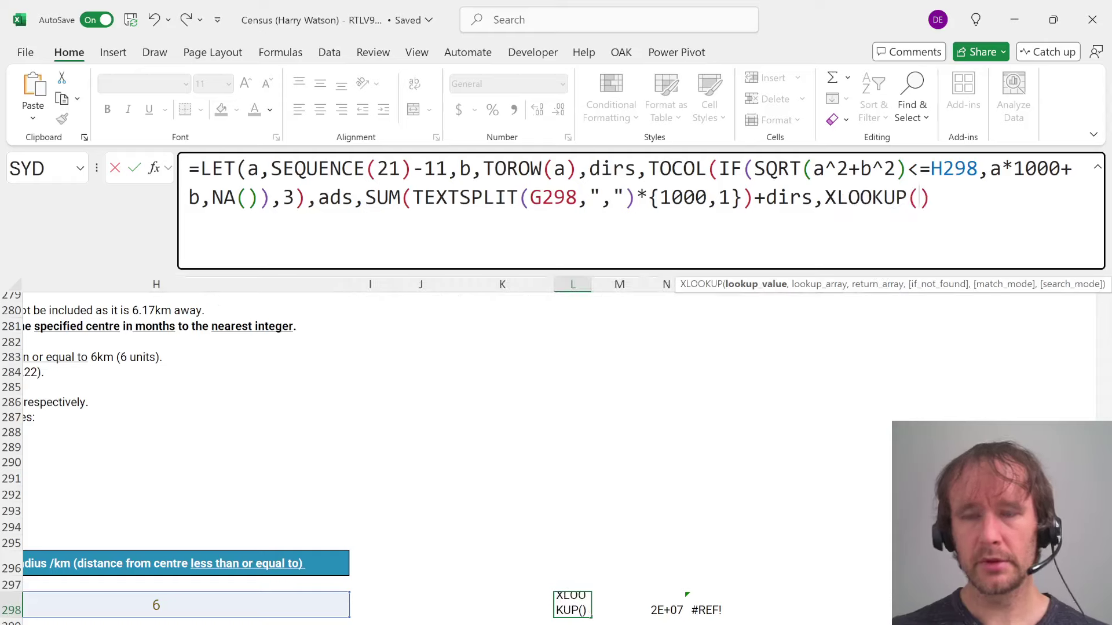
pyautogui.write('ads,')
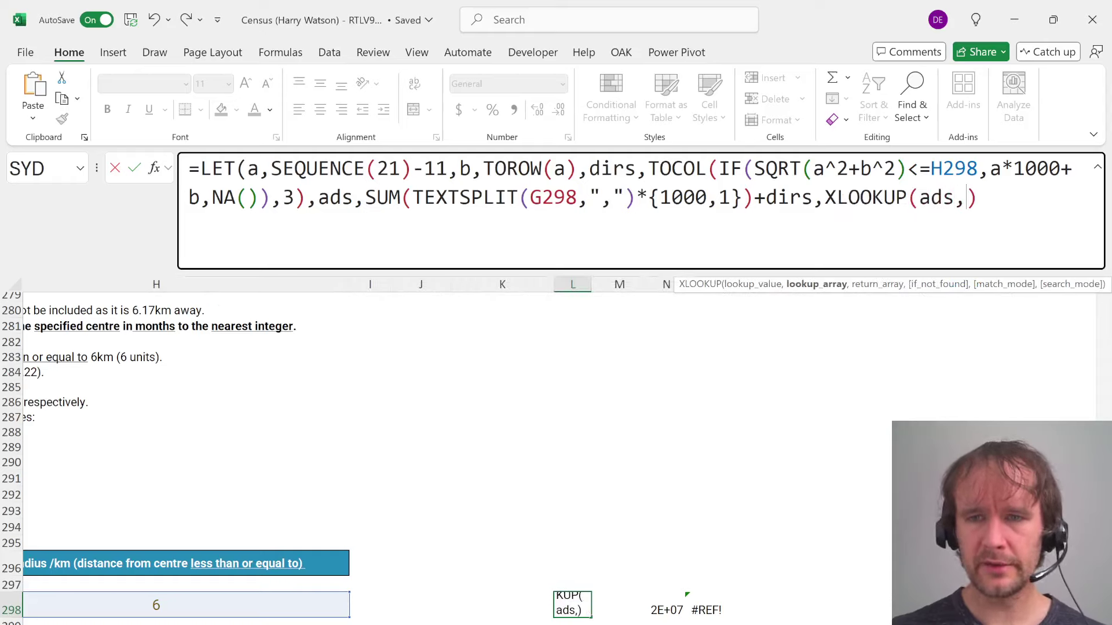
# Store L298's incomplete LET formula as text by prefixing it with an apostrophe
pyautogui.hotkey('ctrl', 'Home')
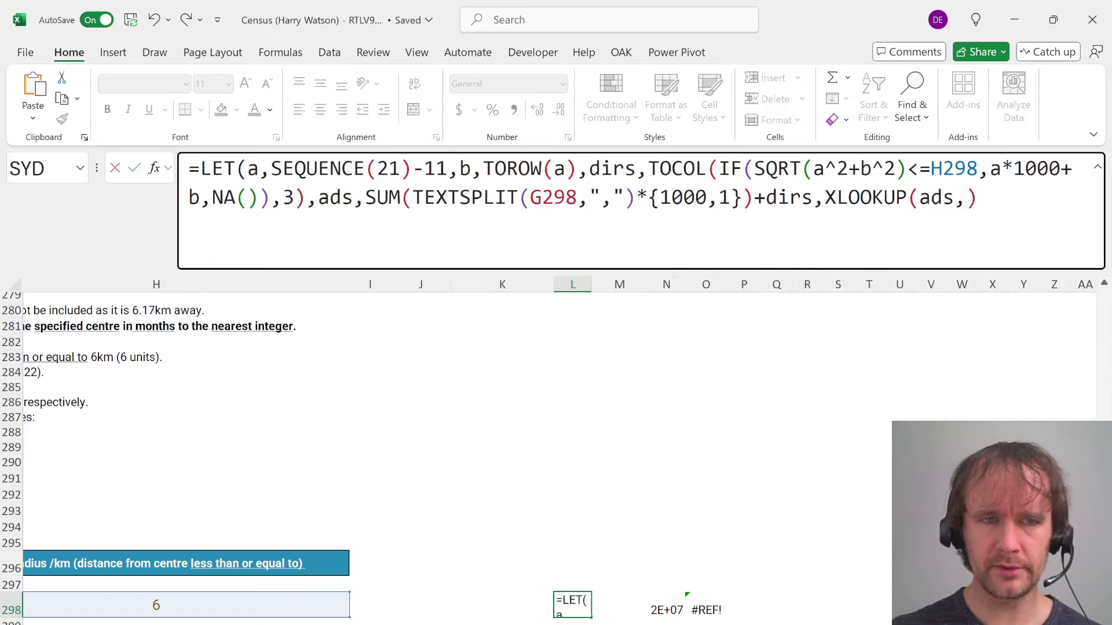
pyautogui.write("'")
pyautogui.press('Return')
# Copy the lookup and return array arguments, Sheet4!$J$4# and Sheet4!$H$4#, from the XLOOKUP in O298
pyautogui.press('Up')
pyautogui.press('Right')
pyautogui.press('Right')
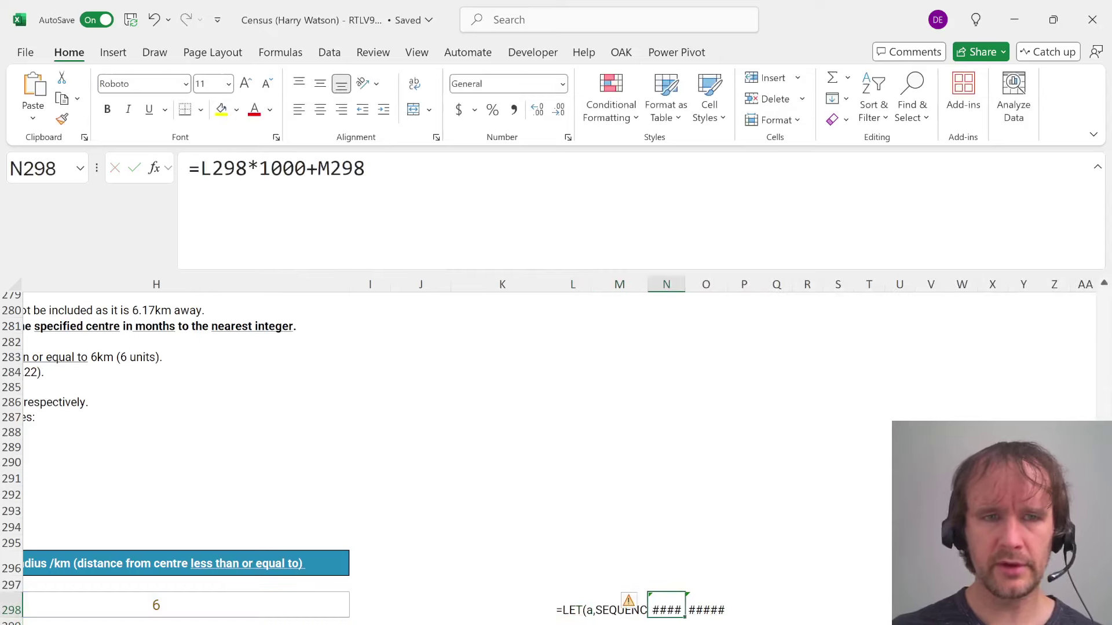
pyautogui.press('Right')
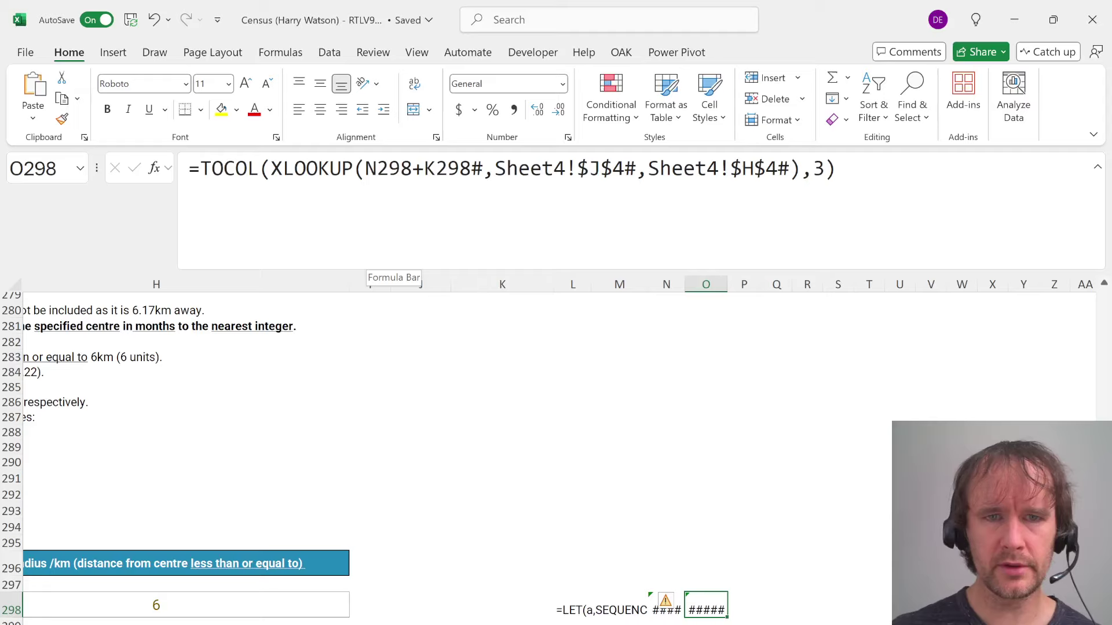
pyautogui.moveTo(484, 169); pyautogui.dragTo(789, 169)
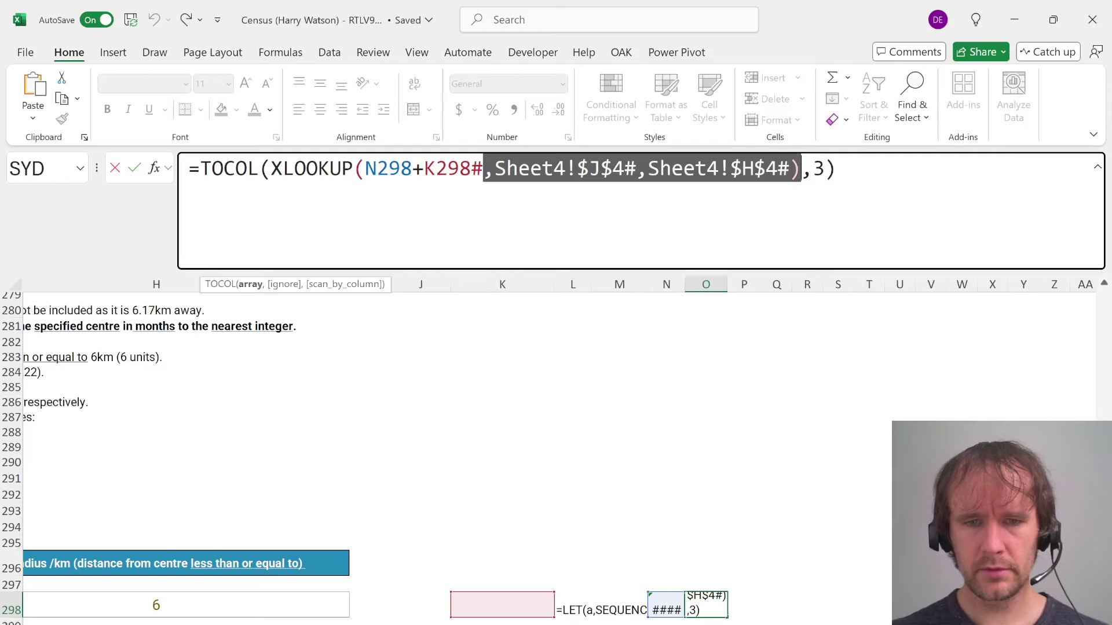
pyautogui.press('Escape')
pyautogui.press('Left')
pyautogui.press('Left')
pyautogui.press('Left')
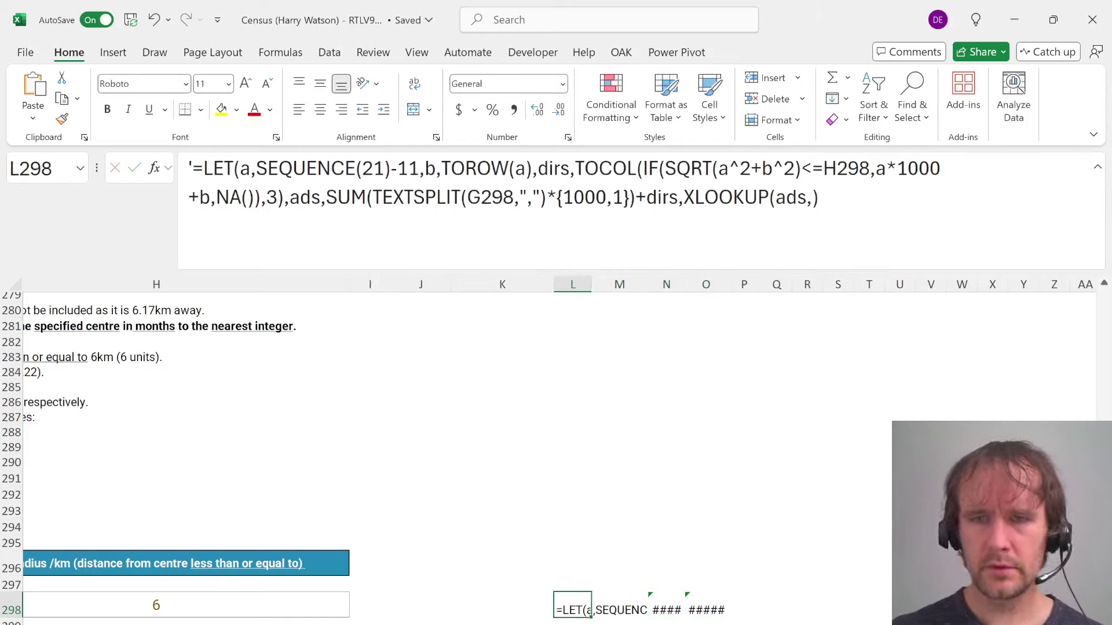
# Paste the copied array arguments after ads in L298's XLOOKUP and remove the duplicate comma
pyautogui.click(812, 198)
pyautogui.hotkey('ctrl', 'v')
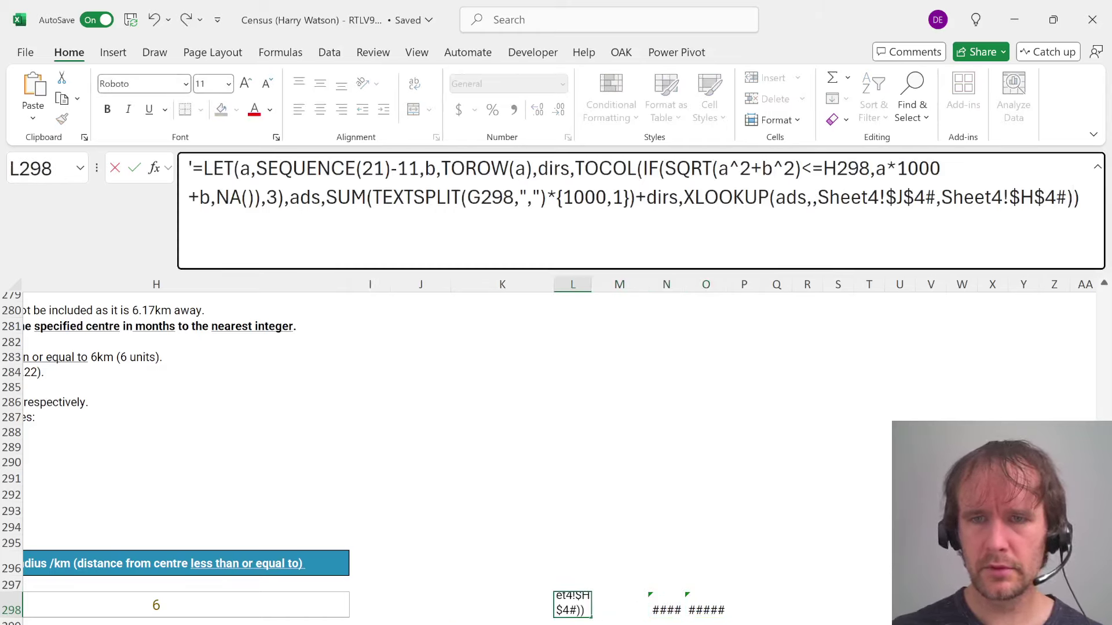
pyautogui.press('BackSpace')
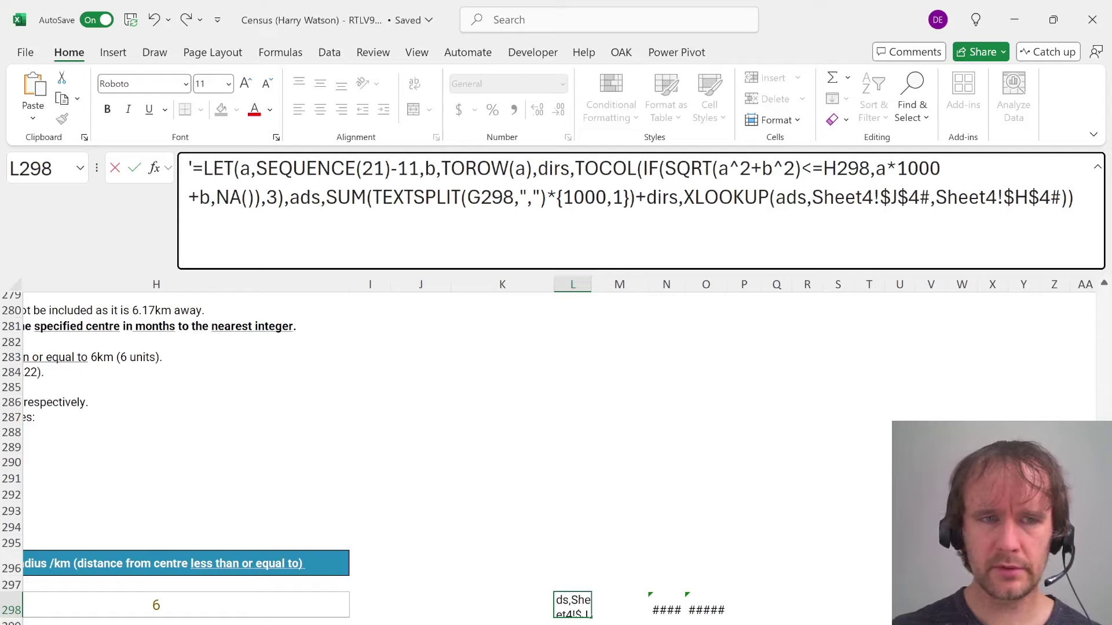
# Remove the leading apostrophe from L298 to make the LET formula live, and examine its spilled range
pyautogui.click(193, 168)
pyautogui.press('BackSpace')
pyautogui.press('Return')
pyautogui.press('Up')
pyautogui.hotkey('ctrl', 'shift', 'Down')
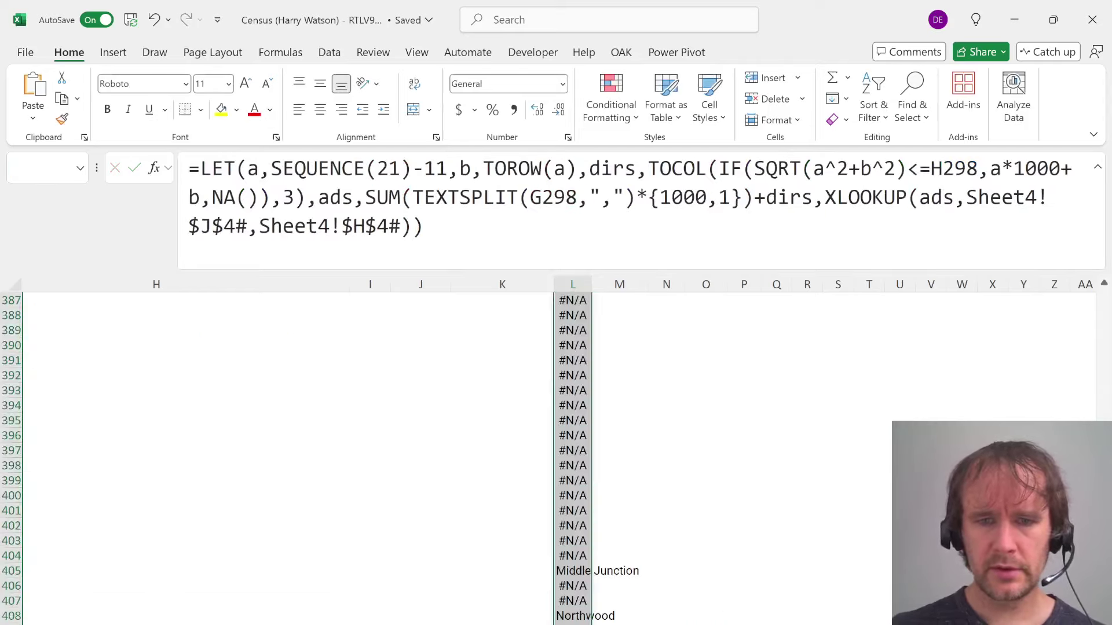
pyautogui.hotkey('ctrl', 'shift', 'Up')
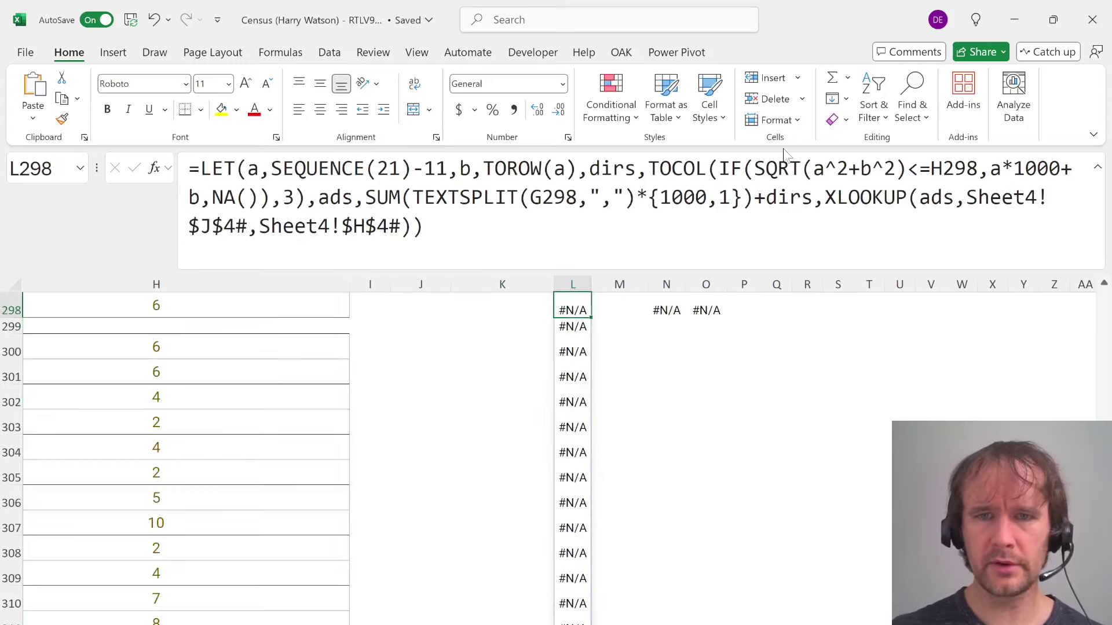
# Name L298's XLOOKUP result cits within the LET and wrap it in TOCOL with ignore option 3
pyautogui.click(823, 197)
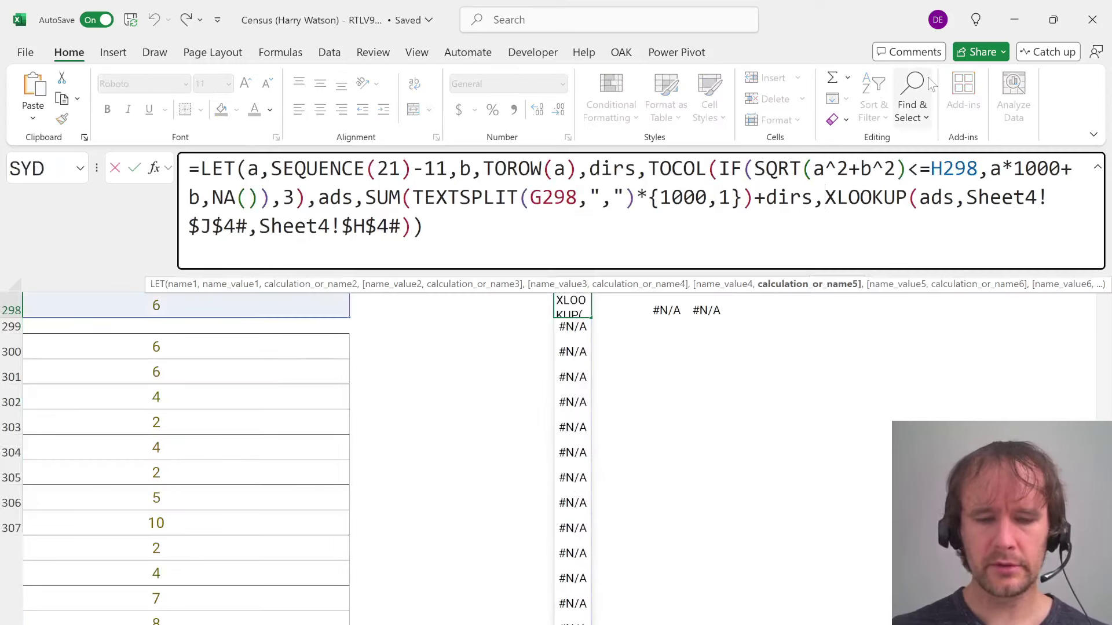
pyautogui.write('cits,')
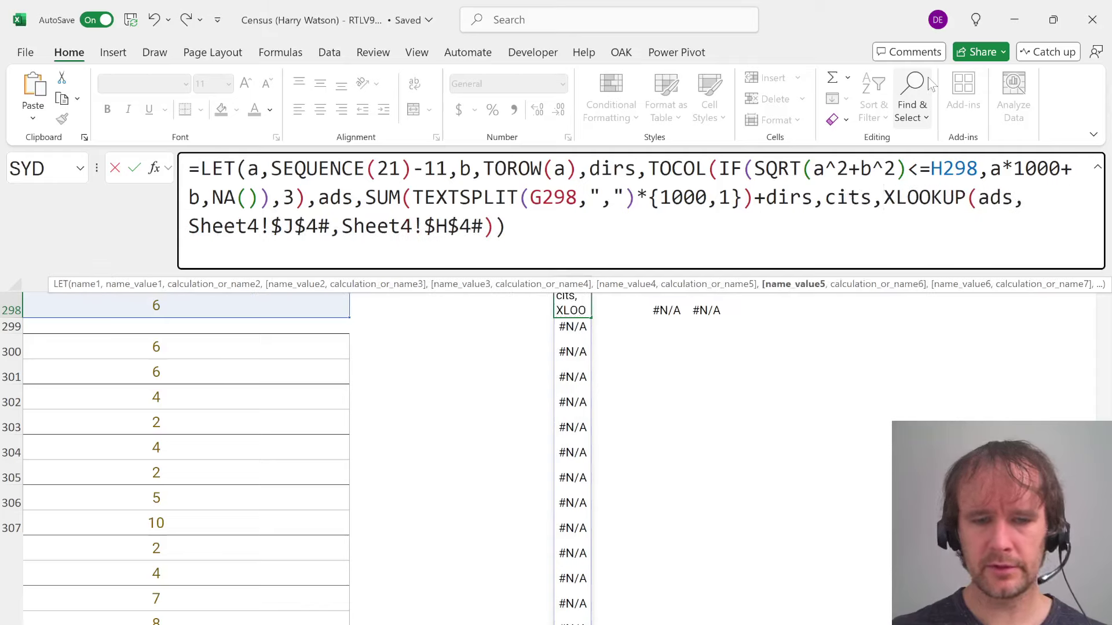
pyautogui.write('toc')
pyautogui.press('Tab')
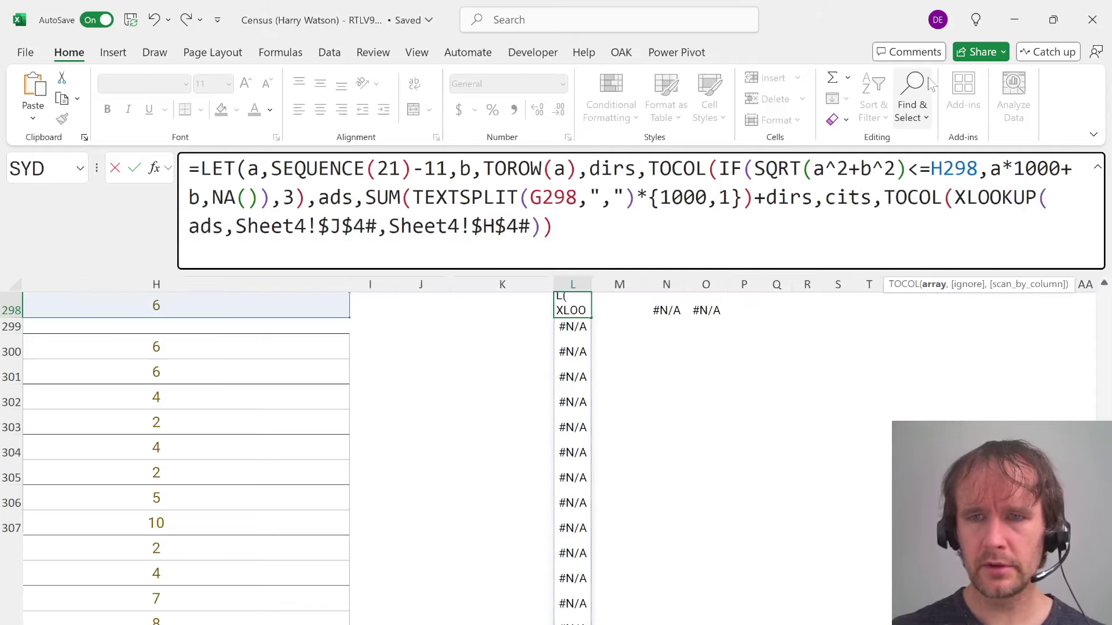
pyautogui.click(937, 289)
pyautogui.press('Right')
pyautogui.write(',a*10')
pyautogui.press('BackSpace')
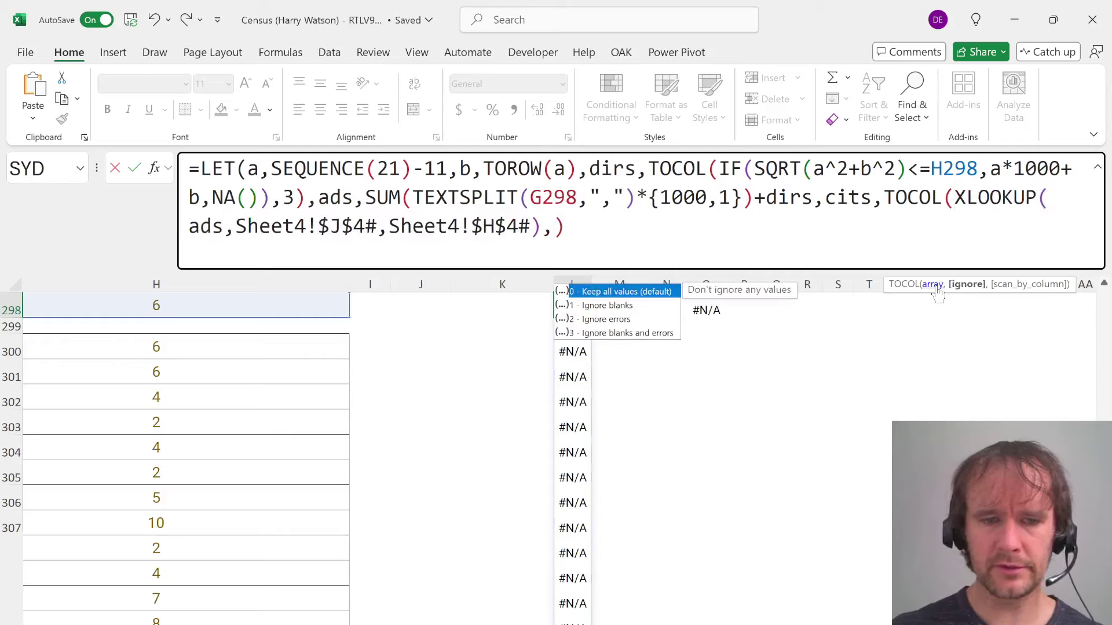
pyautogui.write('3)')
pyautogui.press('Return')
pyautogui.press('Return')
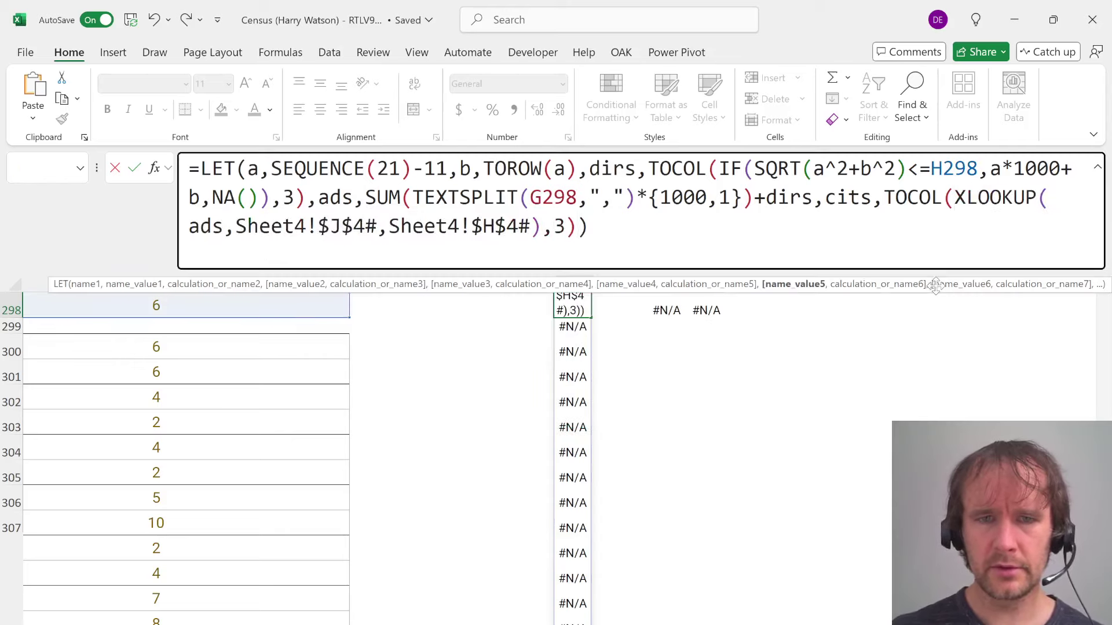
# Delete the ignore argument from the cits TOCOL in L298 and re-enter it as 3
pyautogui.press('Left')
pyautogui.press('Left')
pyautogui.hotkey('shift', 'Left')
pyautogui.hotkey('shift', 'Left')
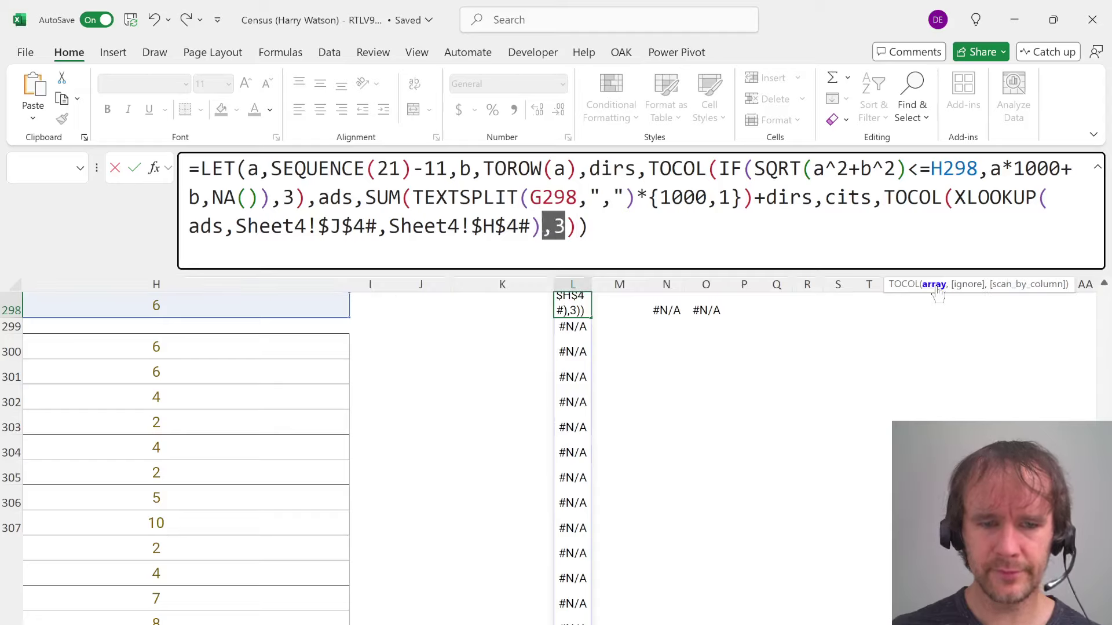
pyautogui.press('BackSpace')
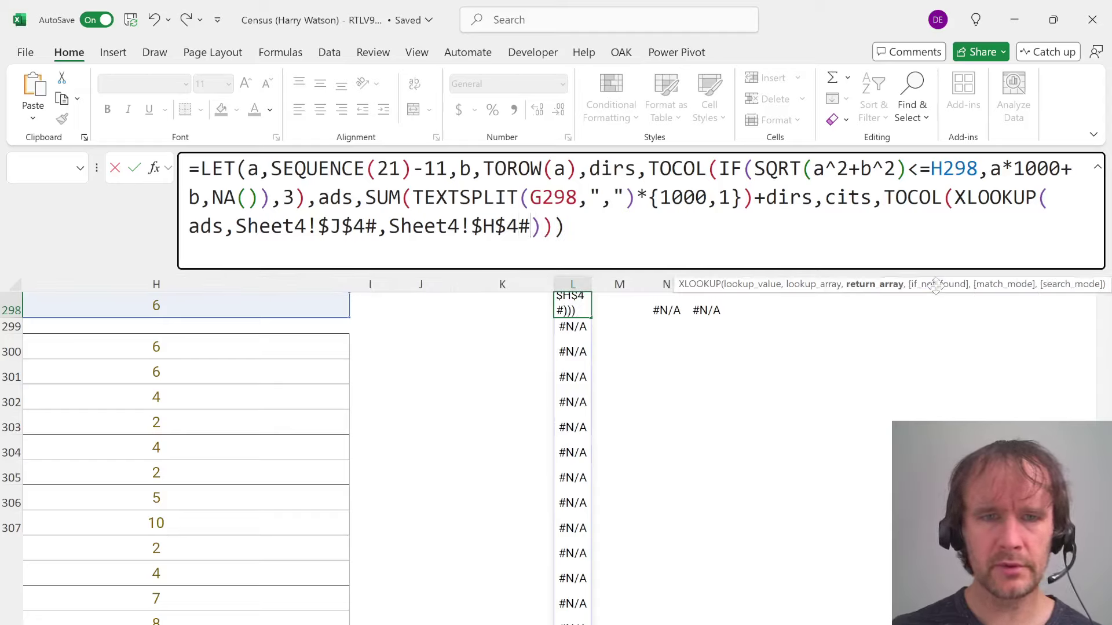
pyautogui.press('Right')
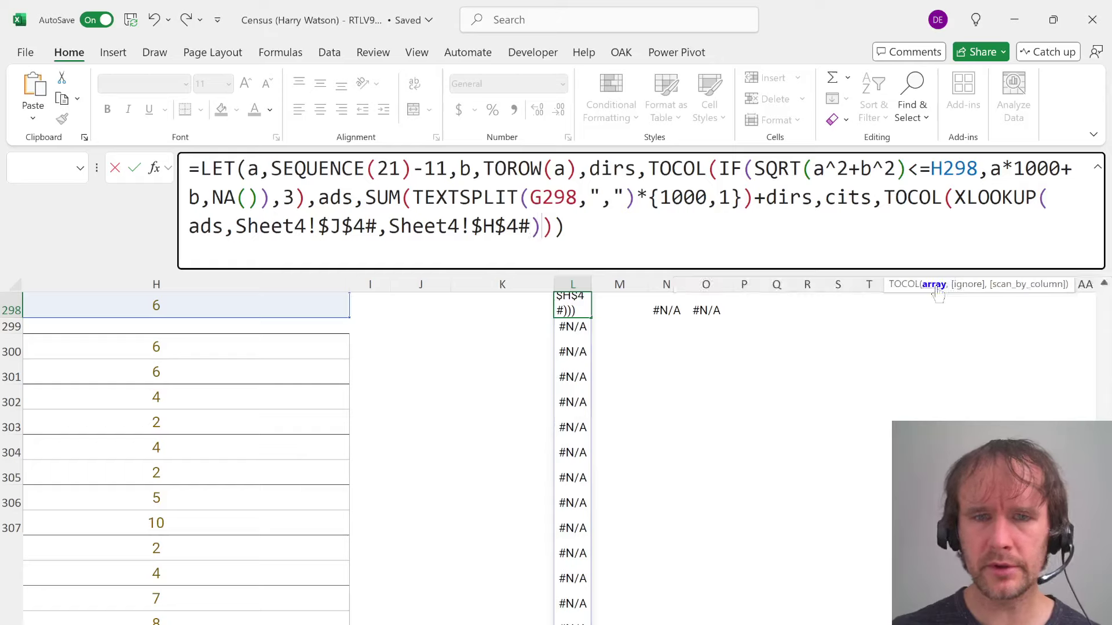
pyautogui.write(',3')
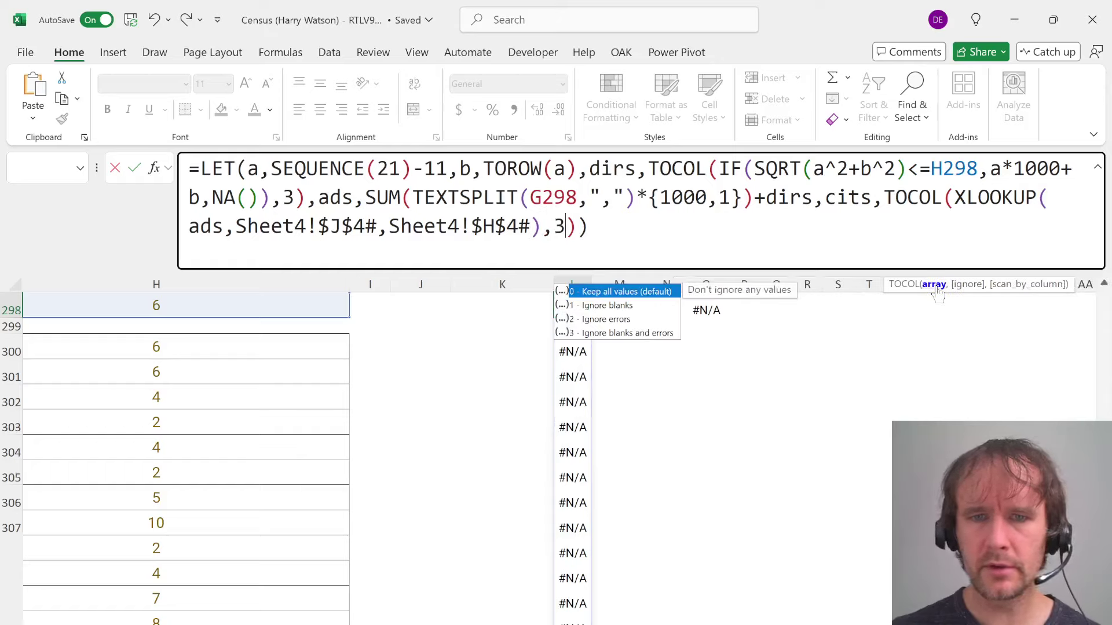
# Add cits as the LET's final result in L298 and commit the formula
pyautogui.press('Return')
pyautogui.press('Return')
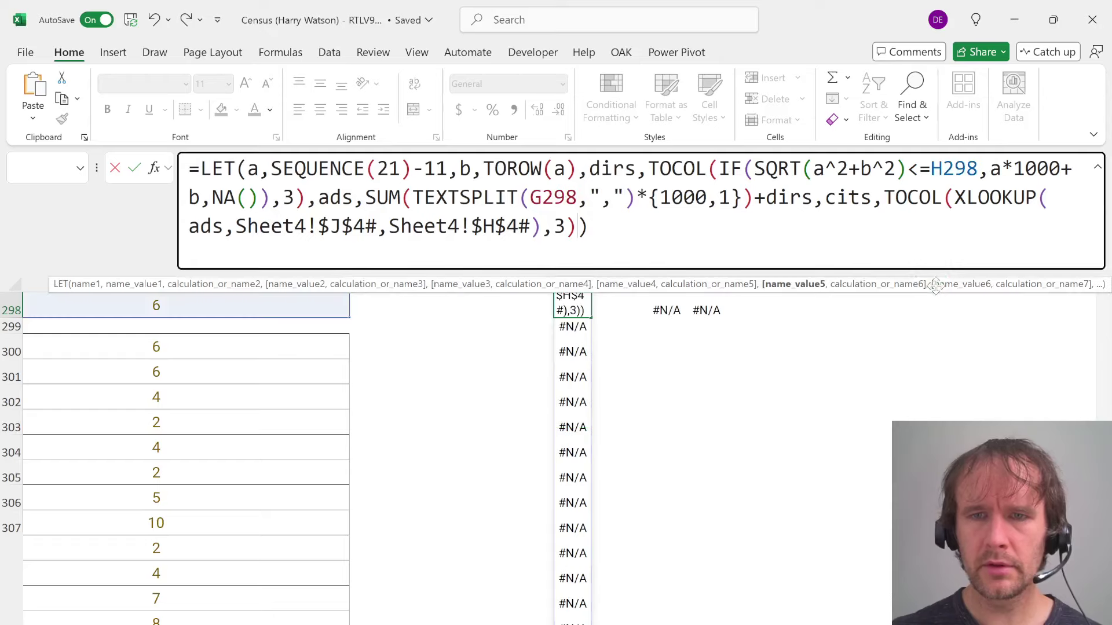
pyautogui.write(',cits')
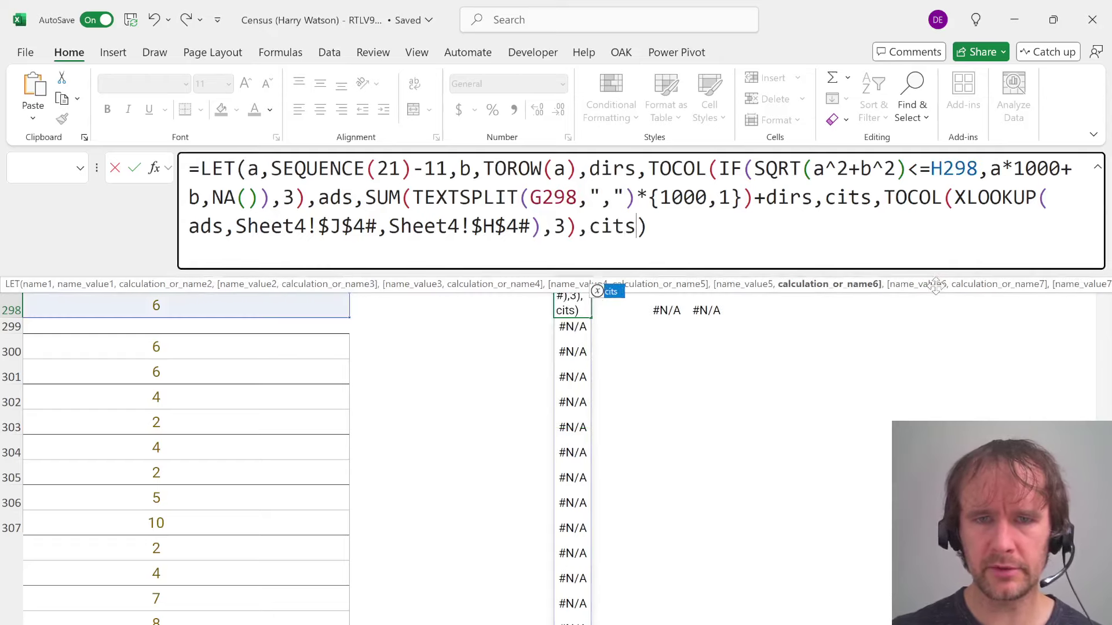
pyautogui.press('Return')
# Clear the old helper formulas in N298 and O298
pyautogui.press('Up')
pyautogui.press('Up')
pyautogui.press('Down')
pyautogui.press('Right')
pyautogui.press('Right')
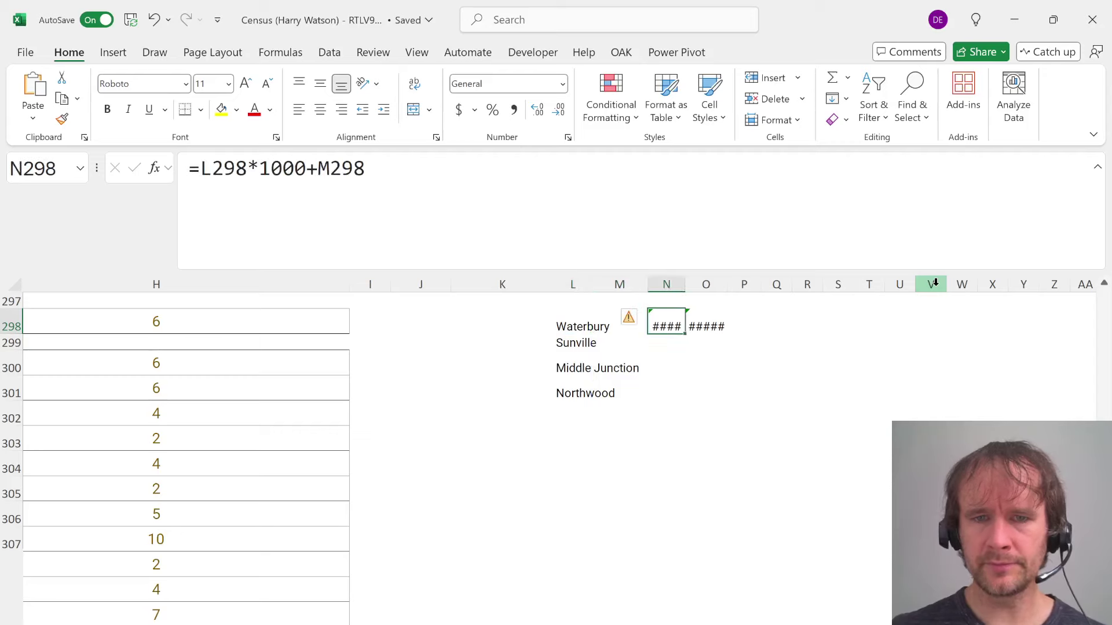
pyautogui.press('Delete')
pyautogui.press('Right')
pyautogui.press('Delete')
# Replace the final cits in L298's LET with a variable pops, defined as XLOOKUP(cits,t[City],t[Population])
pyautogui.press('Left')
pyautogui.press('Left')
pyautogui.press('Left')
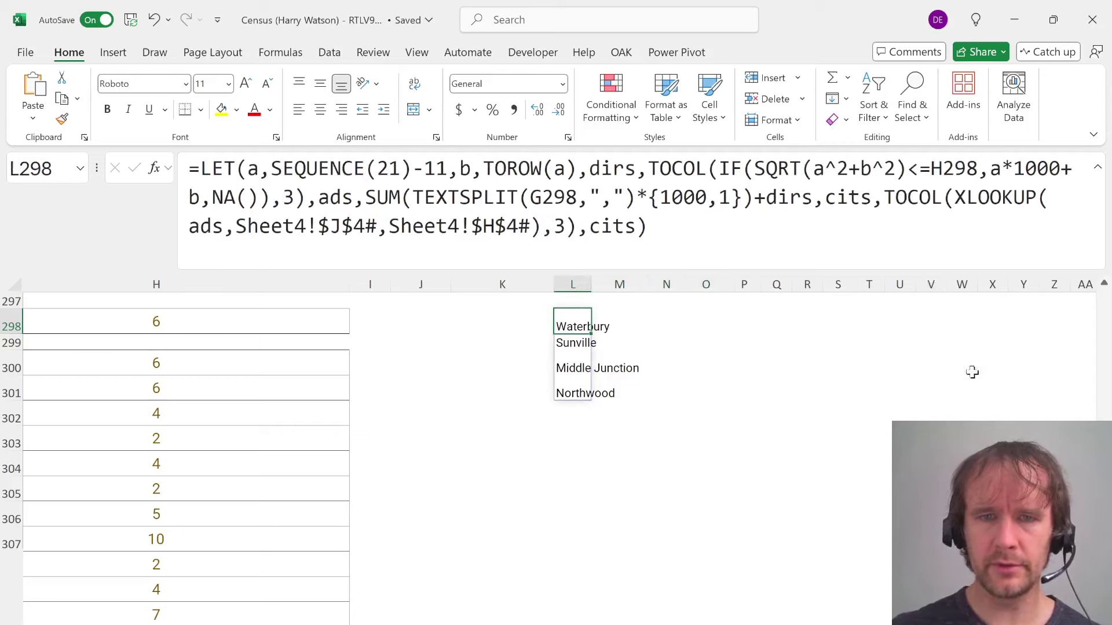
pyautogui.press('F2')
pyautogui.press('Left')
pyautogui.hotkey('ctrl', 'shift', 'Left')
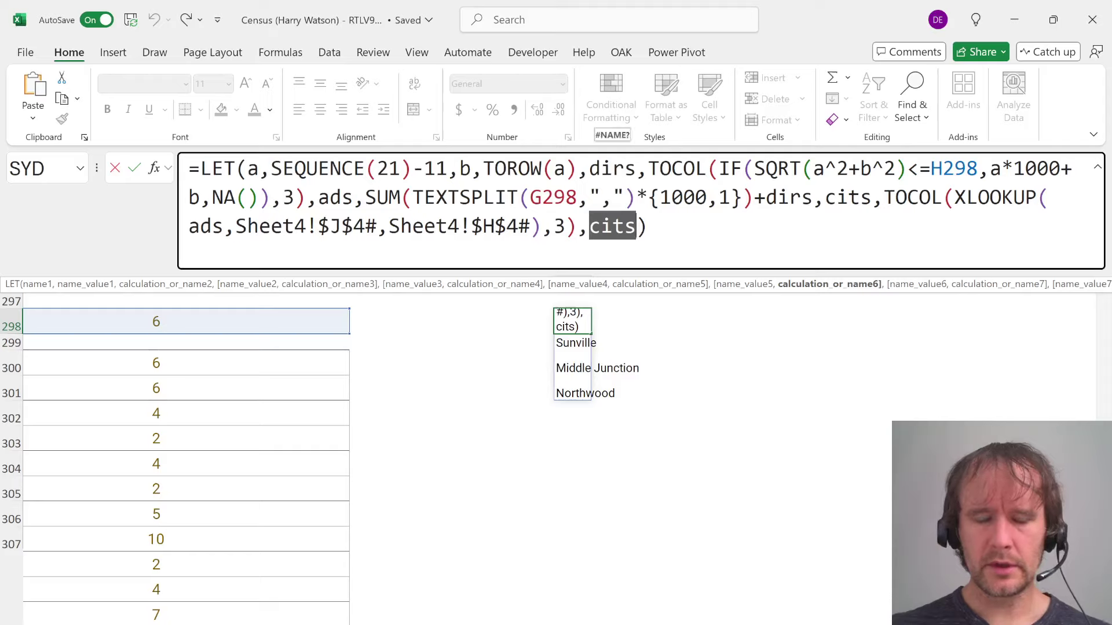
pyautogui.write('pops,')
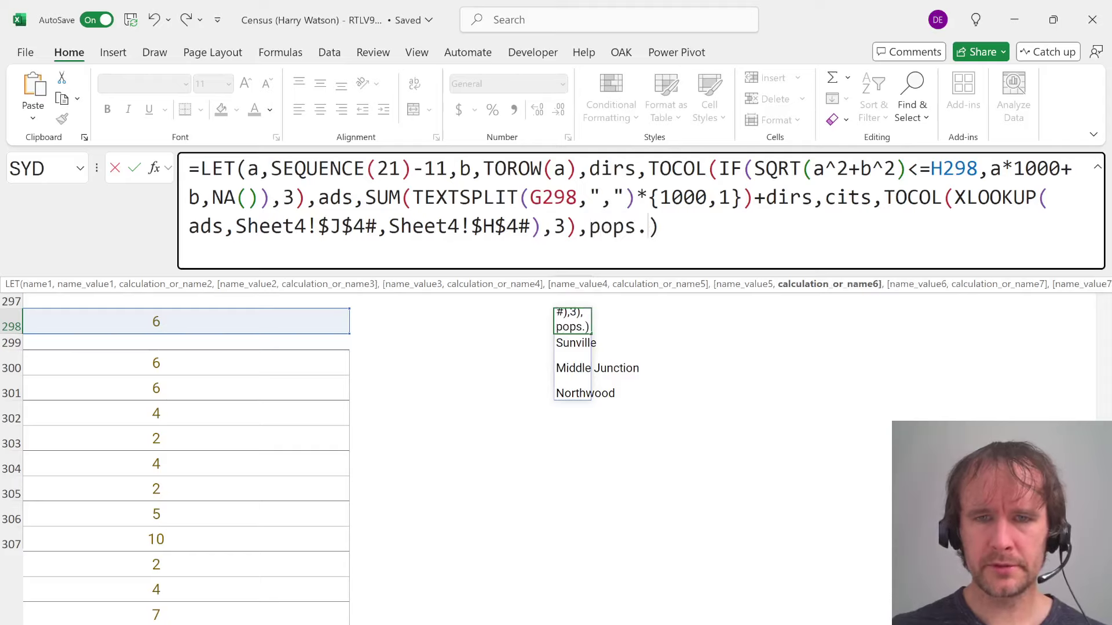
pyautogui.write('xl')
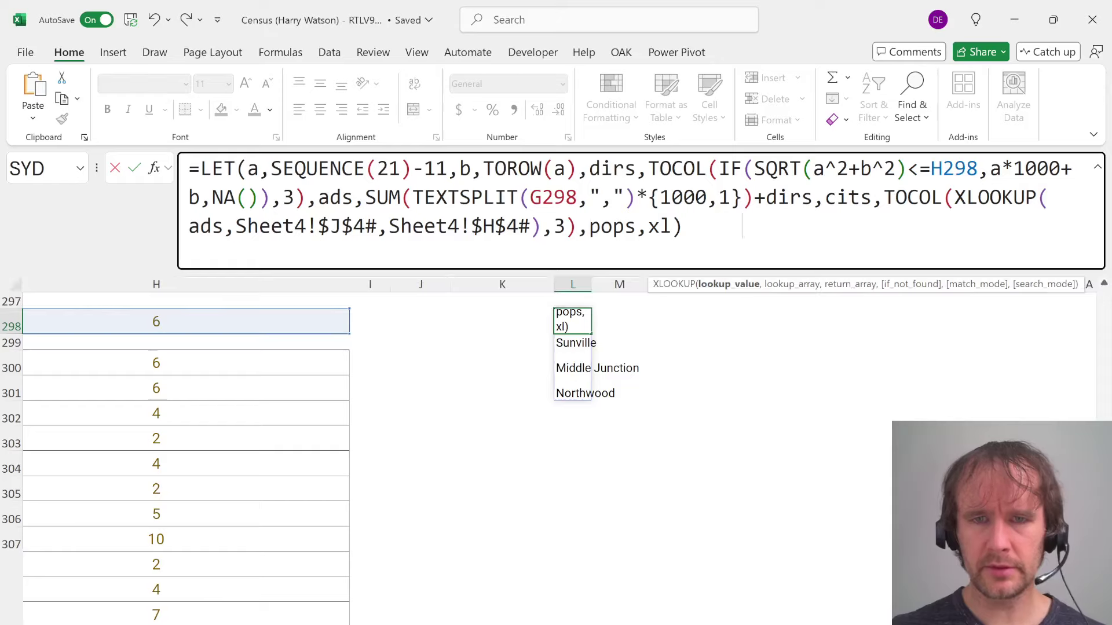
pyautogui.press('Tab')
pyautogui.write('cits,')
pyautogui.write('t[City],t')
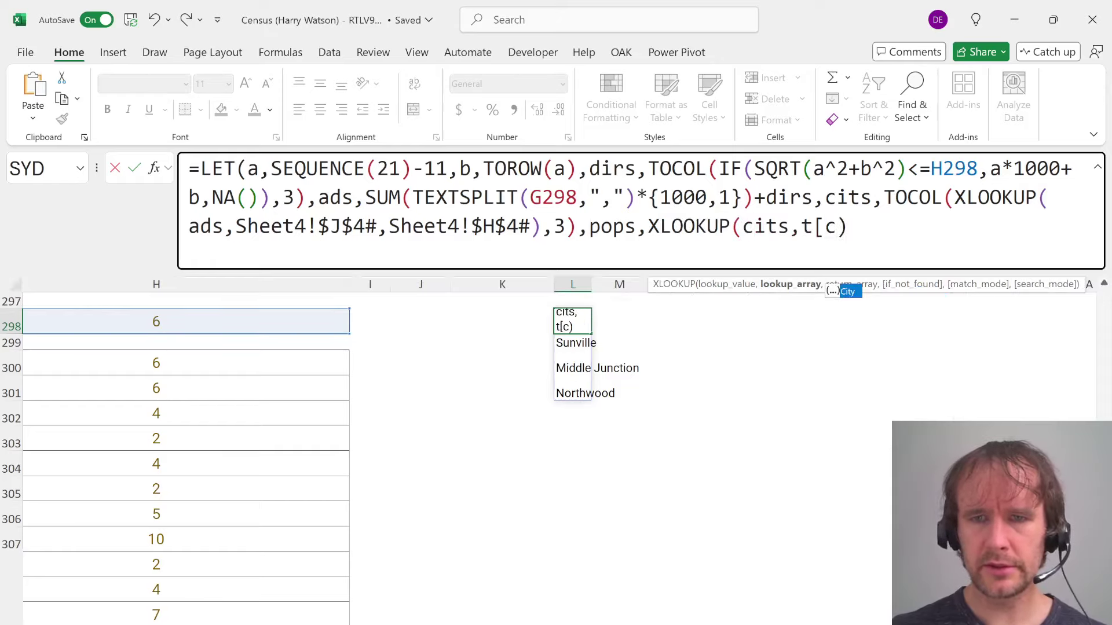
pyautogui.write('[Populatio')
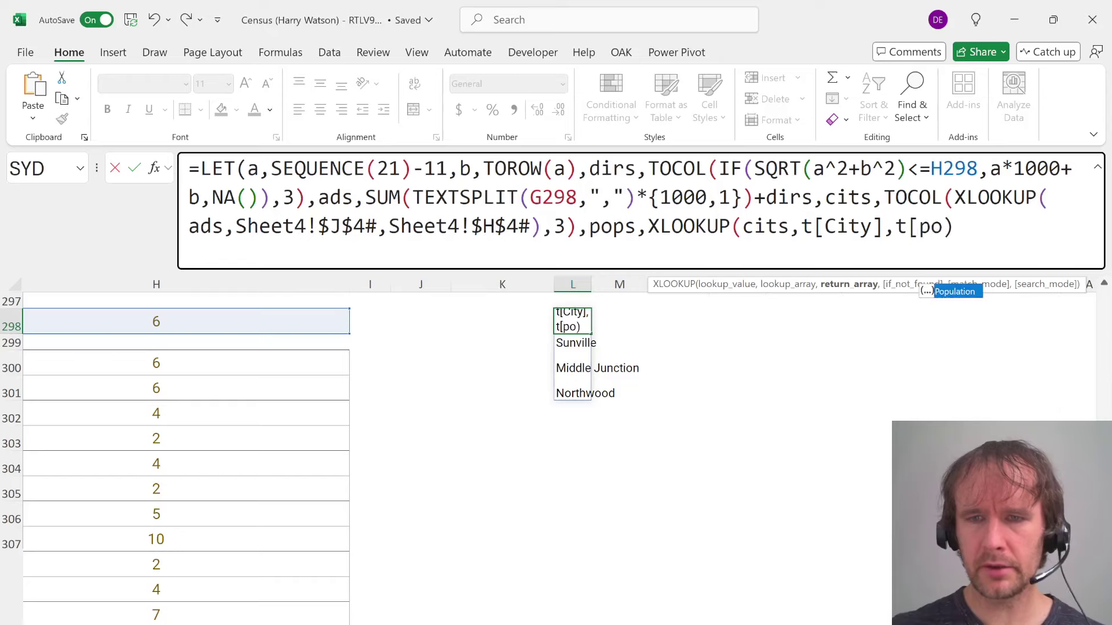
pyautogui.press('Tab')
pyautogui.write('],')
pyautogui.press('BackSpace')
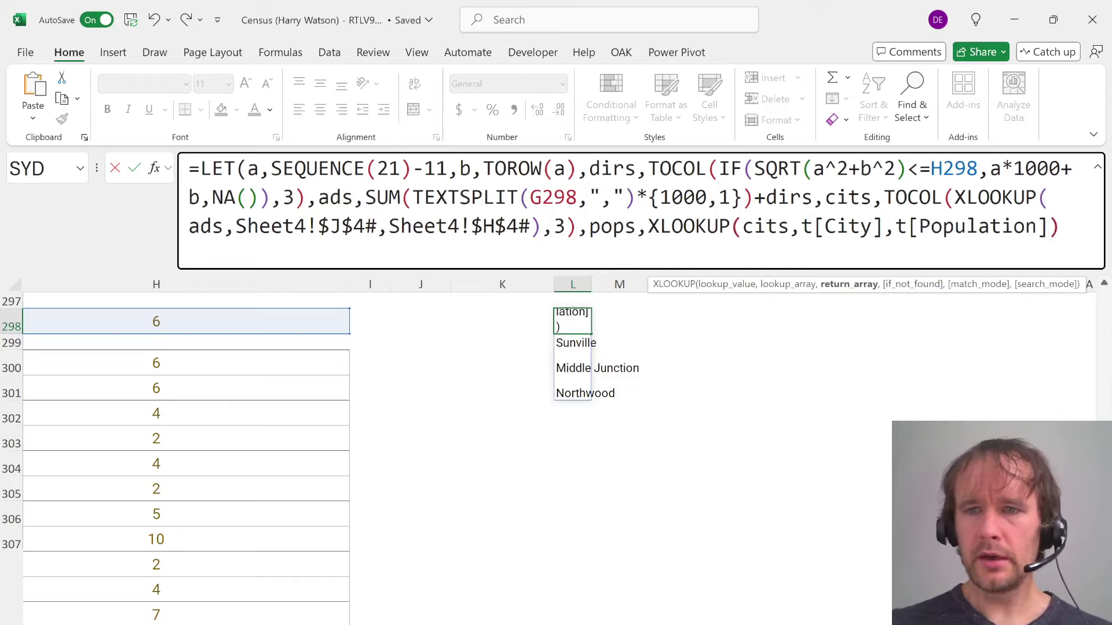
pyautogui.write('),')
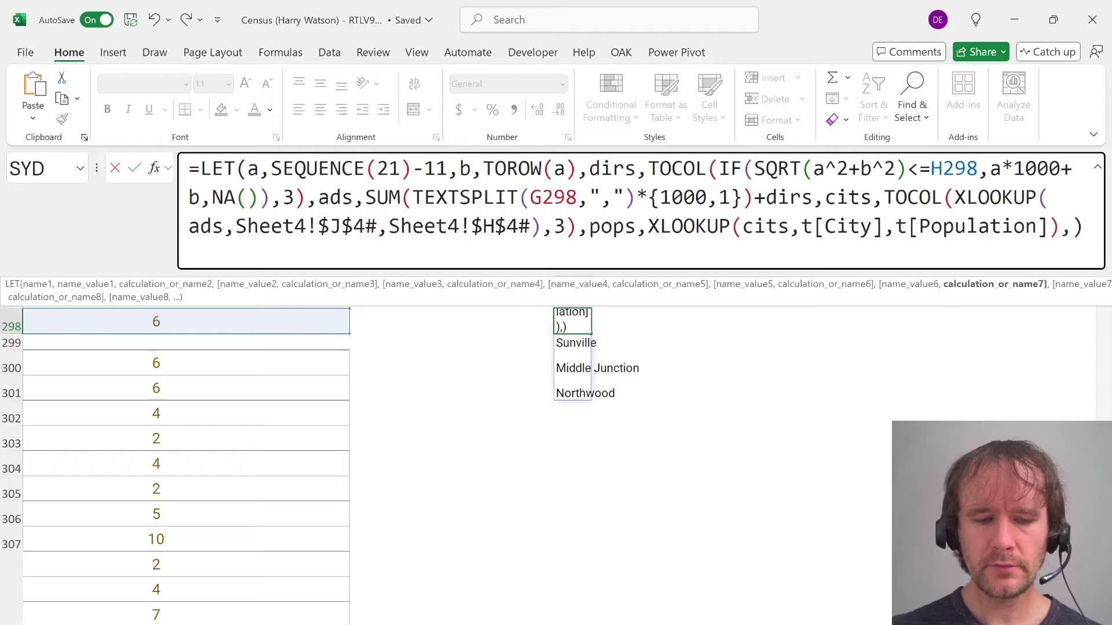
# Add a LET variable leab in L298 that looks up cits in t[City] and returns t[Birth]
pyautogui.write('leab,')
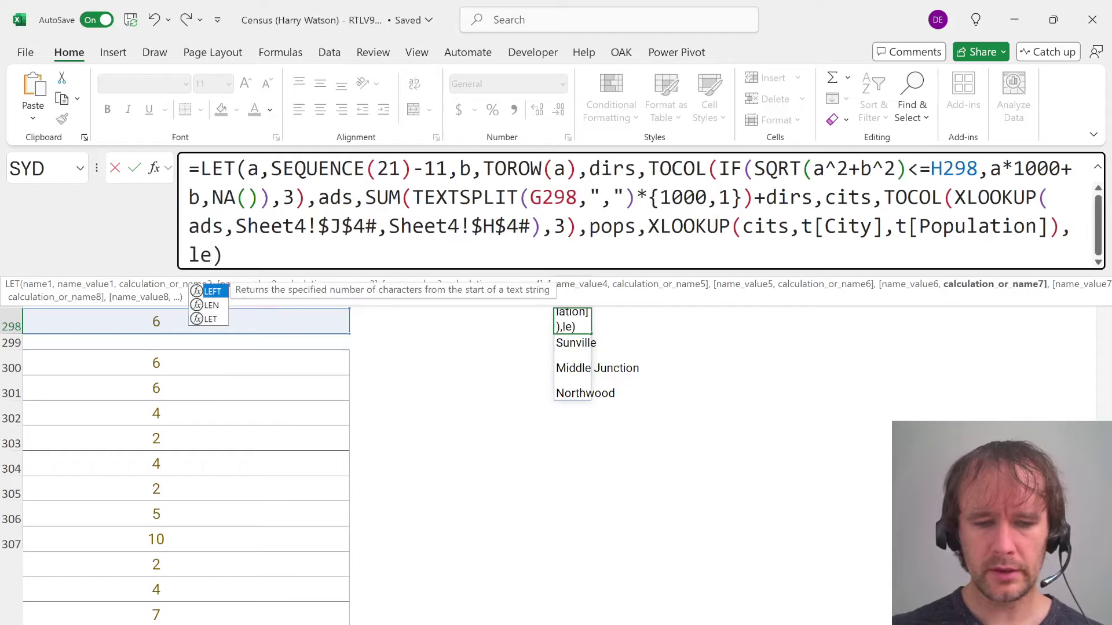
pyautogui.write('xl')
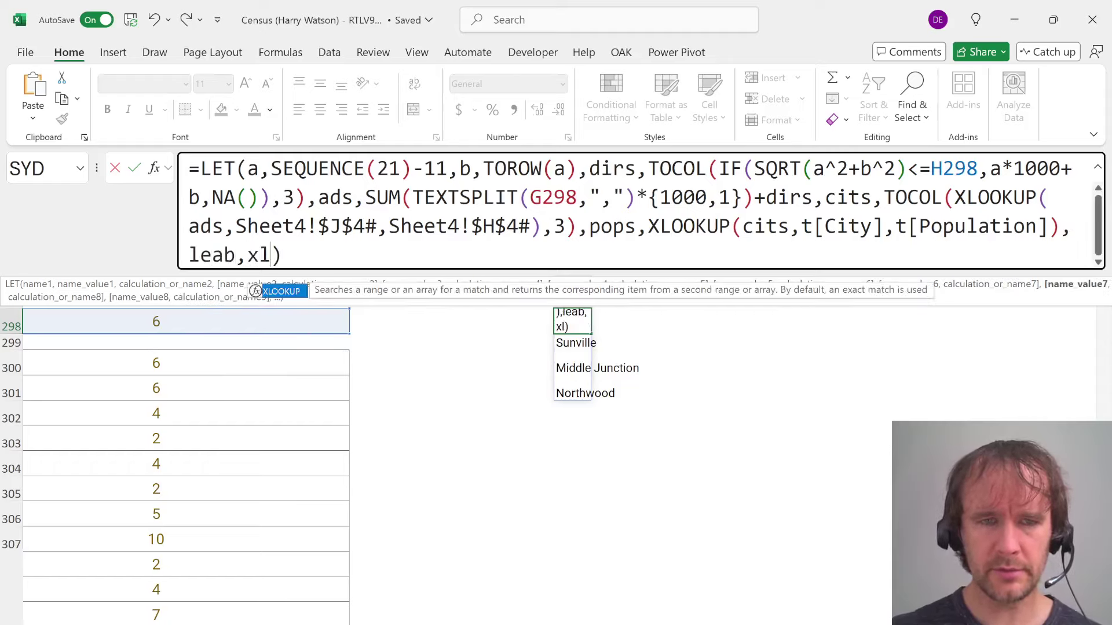
pyautogui.press('Tab')
pyautogui.write('cits,')
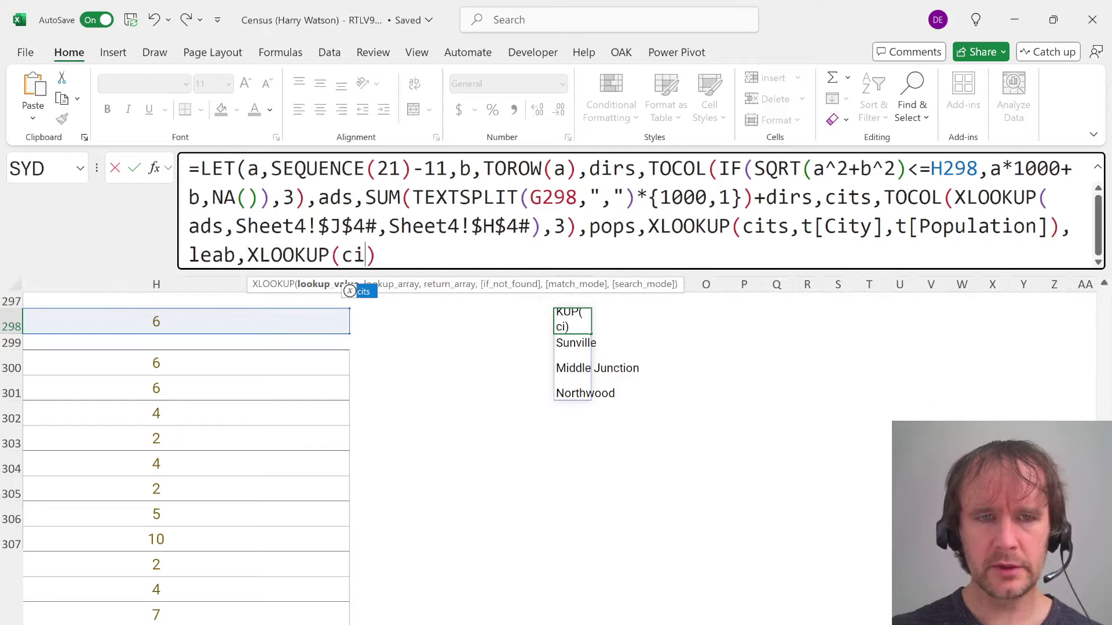
pyautogui.write('t[City],t[Population]),lea')
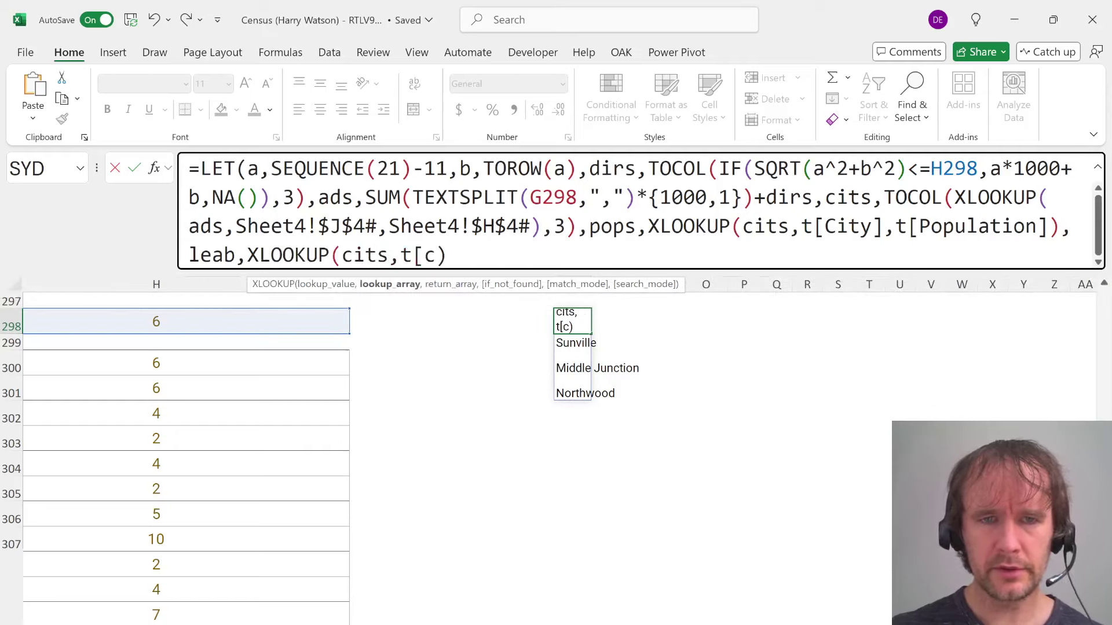
pyautogui.write('b')
pyautogui.press('Tab')
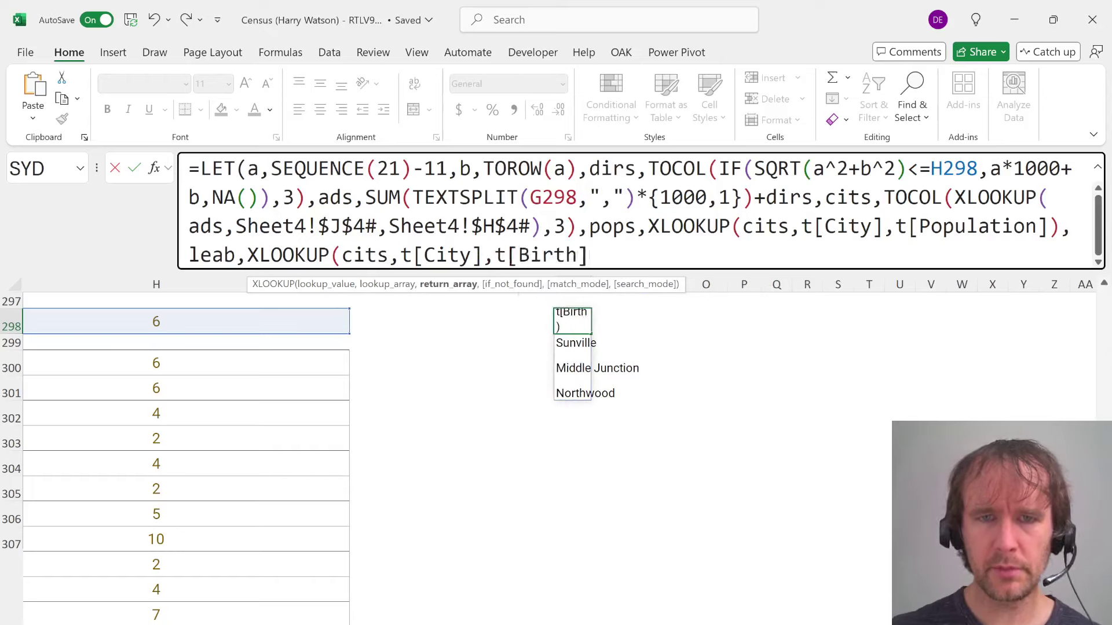
# Finish L298's LET formula with the population-weighted average SUM(pops*leab)/SUM(pops) and commit it
pyautogui.write('),sum')
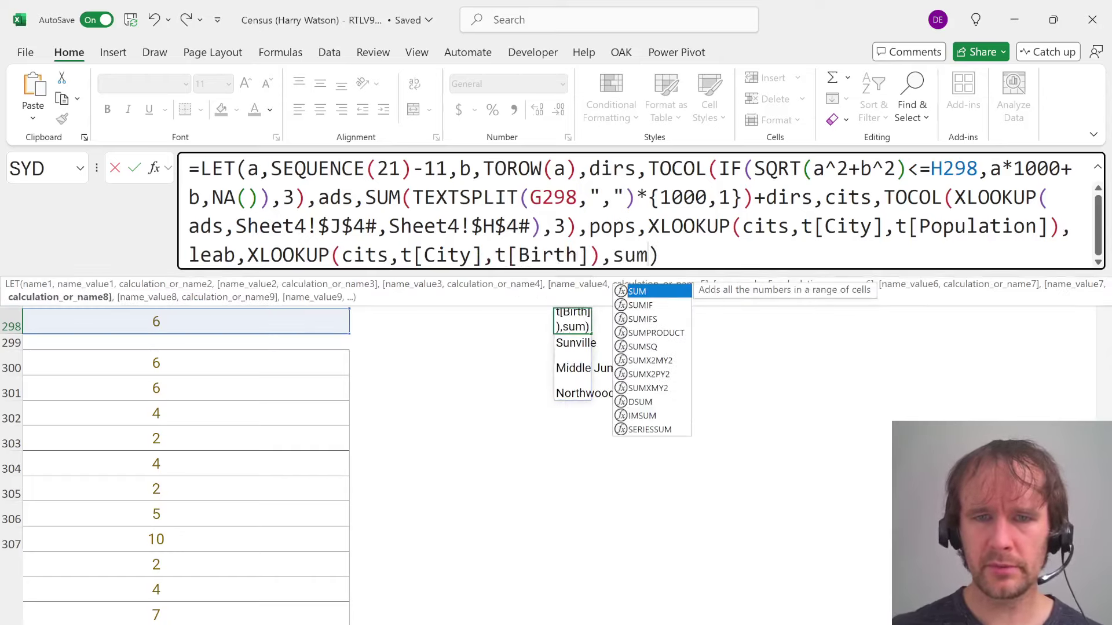
pyautogui.press('Tab')
pyautogui.write('po')
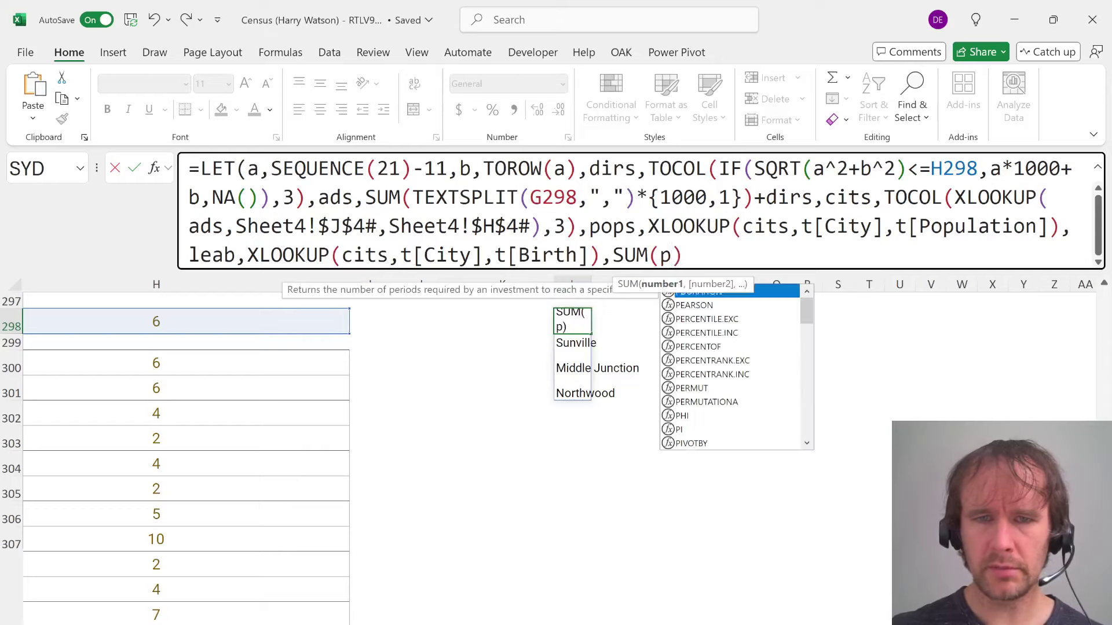
pyautogui.write('ps*l')
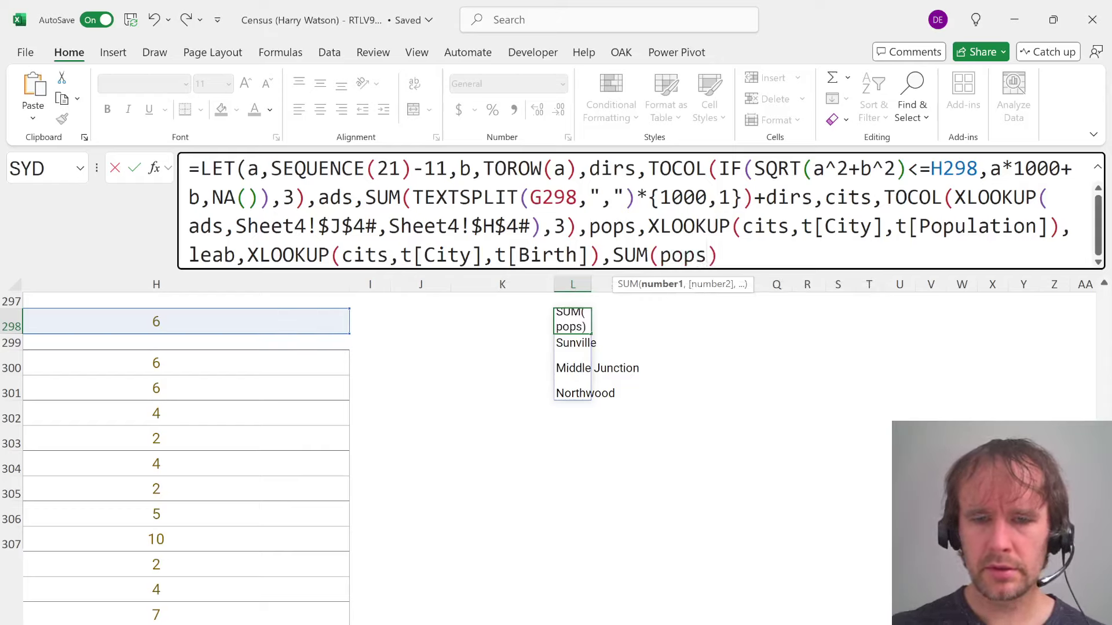
pyautogui.write('eab)/s')
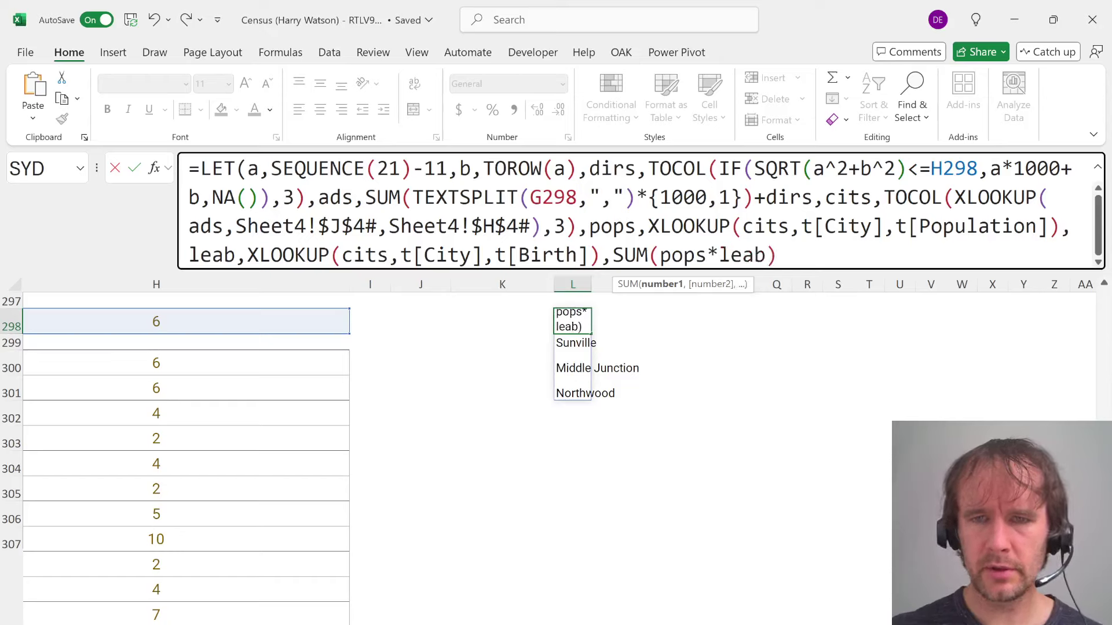
pyautogui.write('um(po')
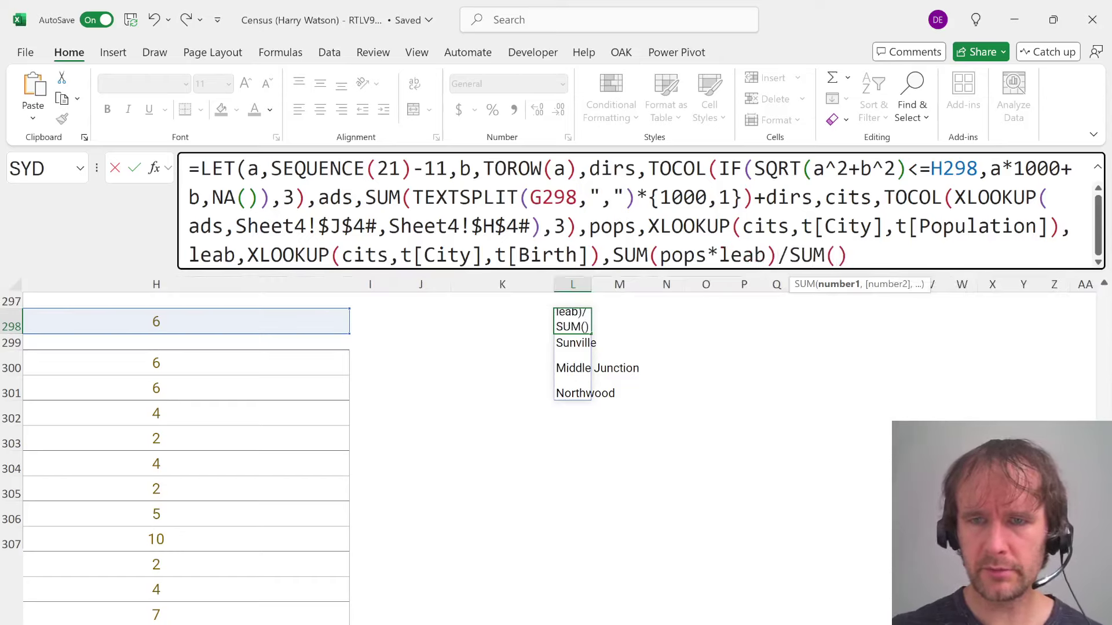
pyautogui.press('Down')
pyautogui.press('Tab')
pyautogui.write(')')
pyautogui.press('Return')
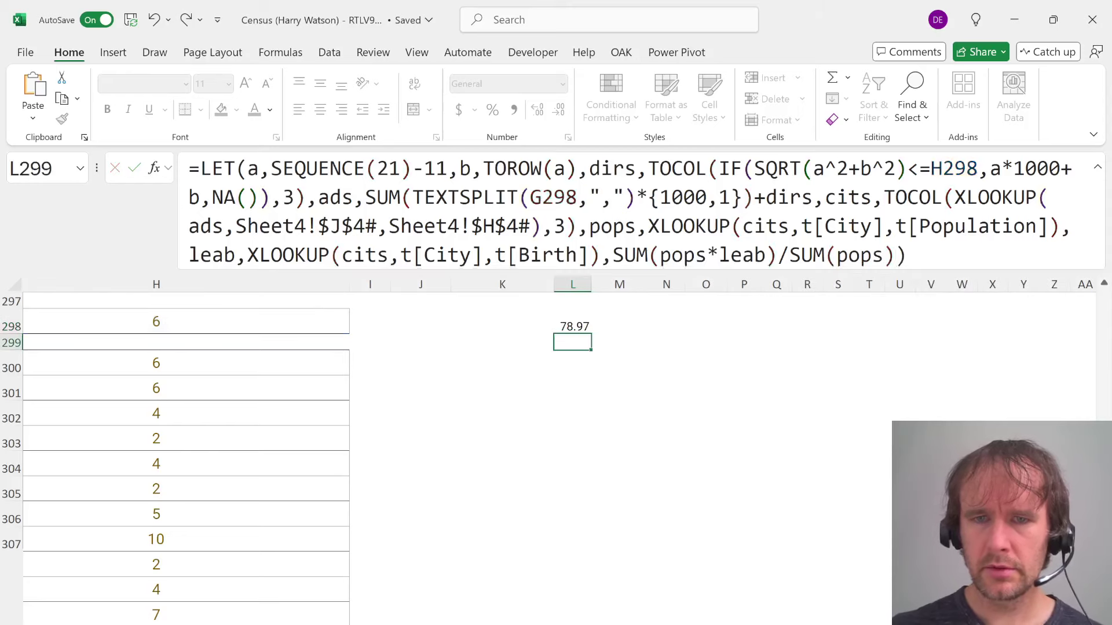
# Check the Level 7 worked example above row 298 for how the weighted average is converted into the answer
pyautogui.press('Up')
pyautogui.press('Down')
pyautogui.press('Up')
pyautogui.hotkey('shift', 'Home')
pyautogui.hotkey('shift', 'Up')
pyautogui.hotkey('shift', 'Up')
pyautogui.hotkey('shift', 'Up')
pyautogui.hotkey('shift', 'Up')
pyautogui.hotkey('shift', 'Up')
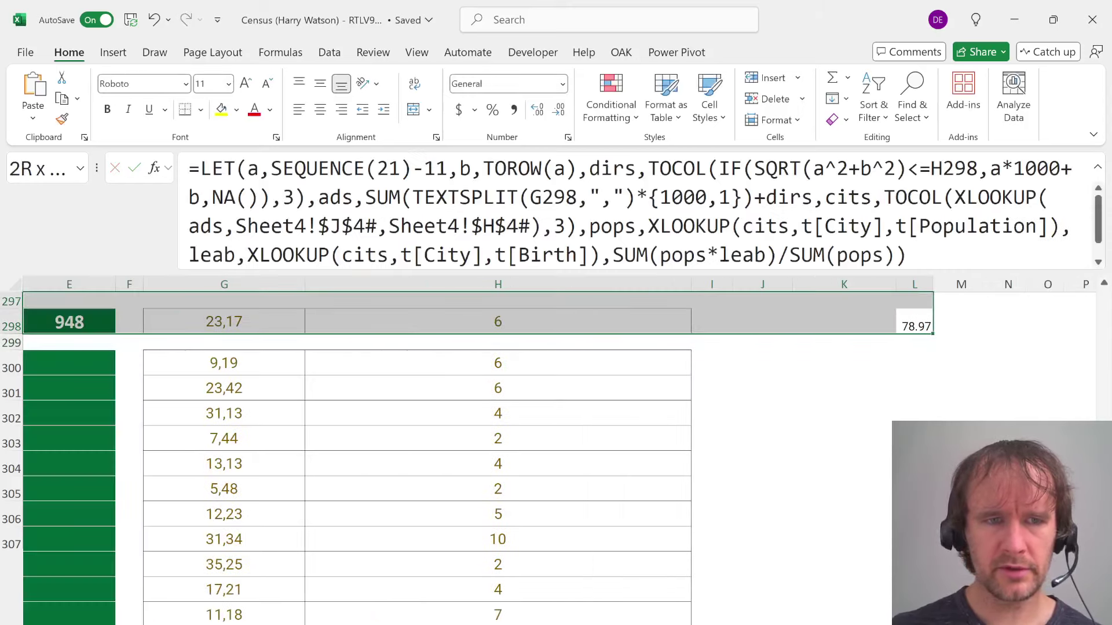
pyautogui.hotkey('shift', 'Up')
pyautogui.hotkey('shift', 'Up')
pyautogui.hotkey('shift', 'Up')
pyautogui.hotkey('shift', 'Up')
pyautogui.hotkey('shift', 'Up')
pyautogui.hotkey('shift', 'Up')
pyautogui.hotkey('shift', 'Up')
pyautogui.hotkey('shift', 'Up')
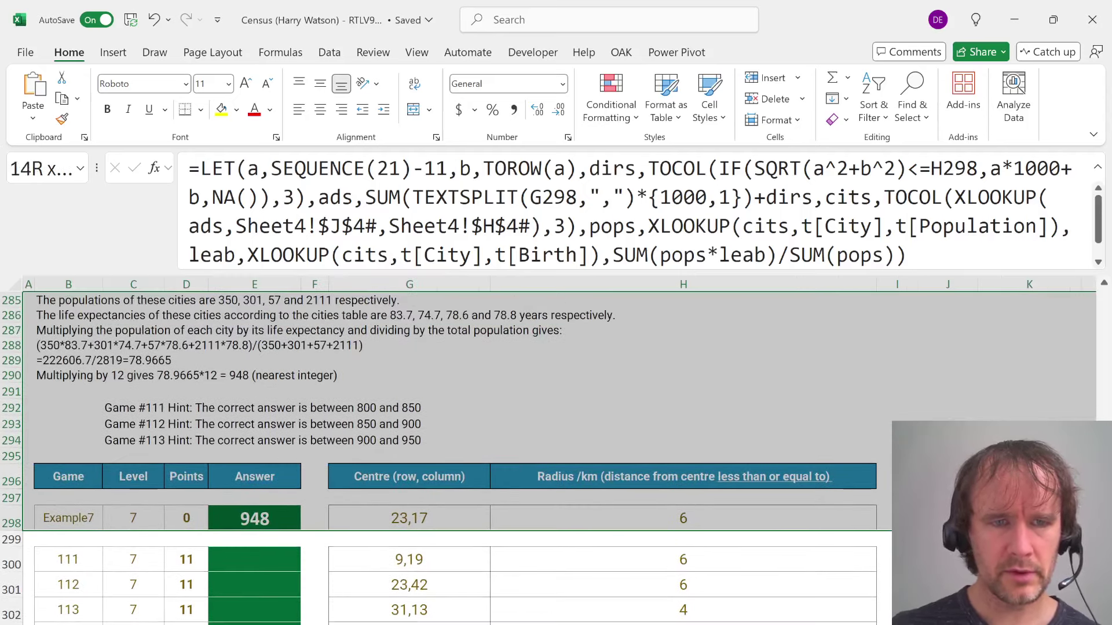
pyautogui.hotkey('shift', 'BackSpace')
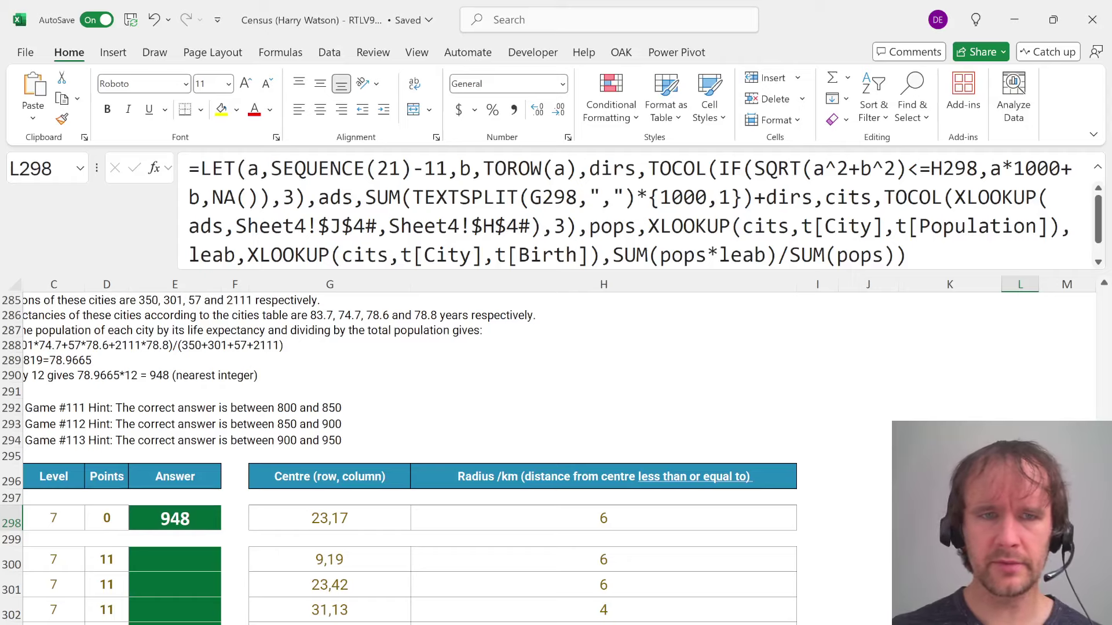
# Multiply L298's weighted average by 12 and wrap the result in ROUND with 0 decimals
pyautogui.click(896, 255)
pyautogui.write('*12')
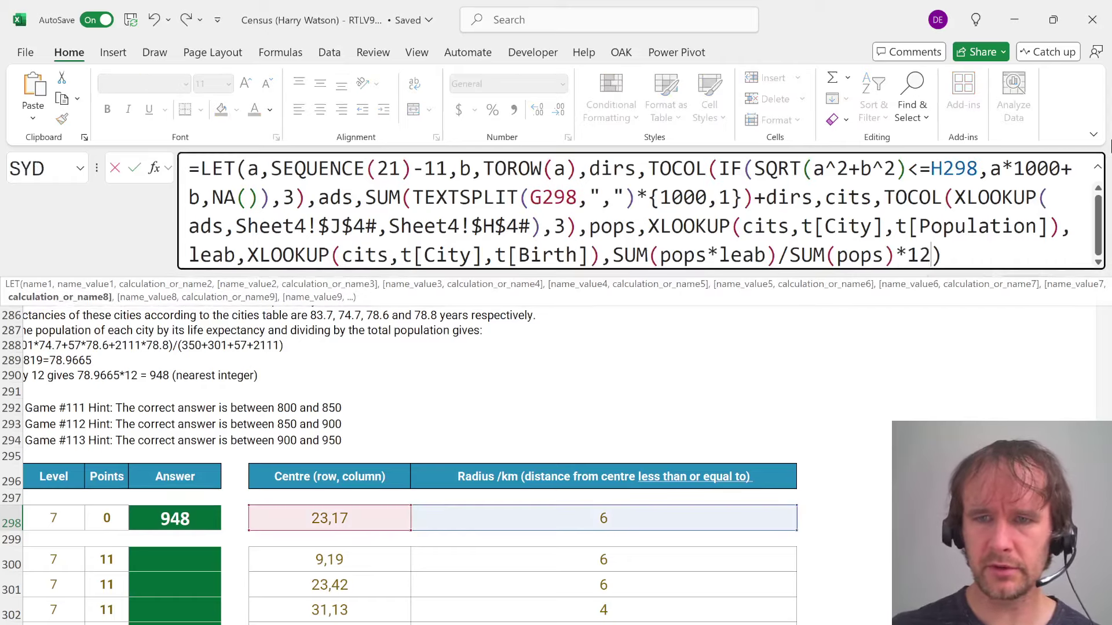
pyautogui.hotkey('ctrl', 'Return')
pyautogui.click(613, 255)
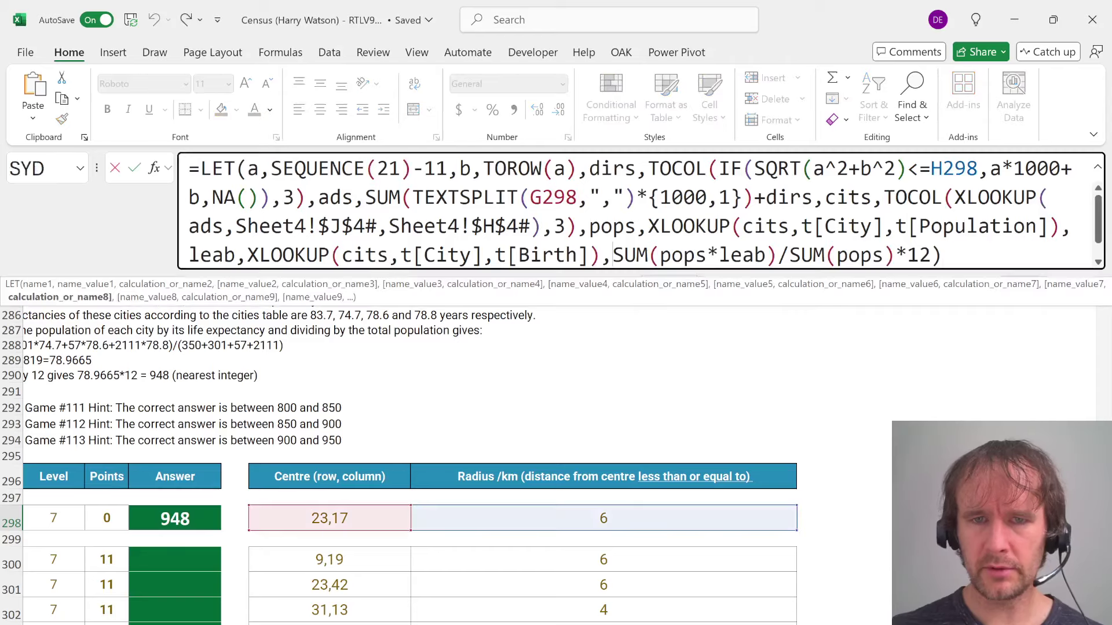
pyautogui.write('round')
pyautogui.press('Tab')
pyautogui.press('End')
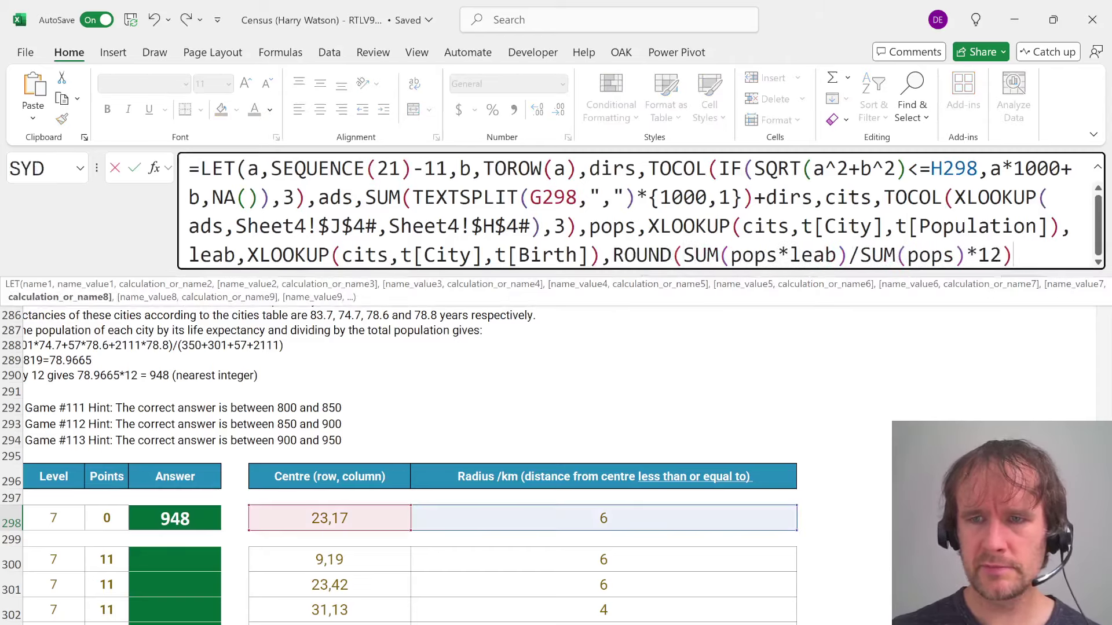
pyautogui.press('Left')
pyautogui.write(',0)')
pyautogui.hotkey('ctrl', 'Return')
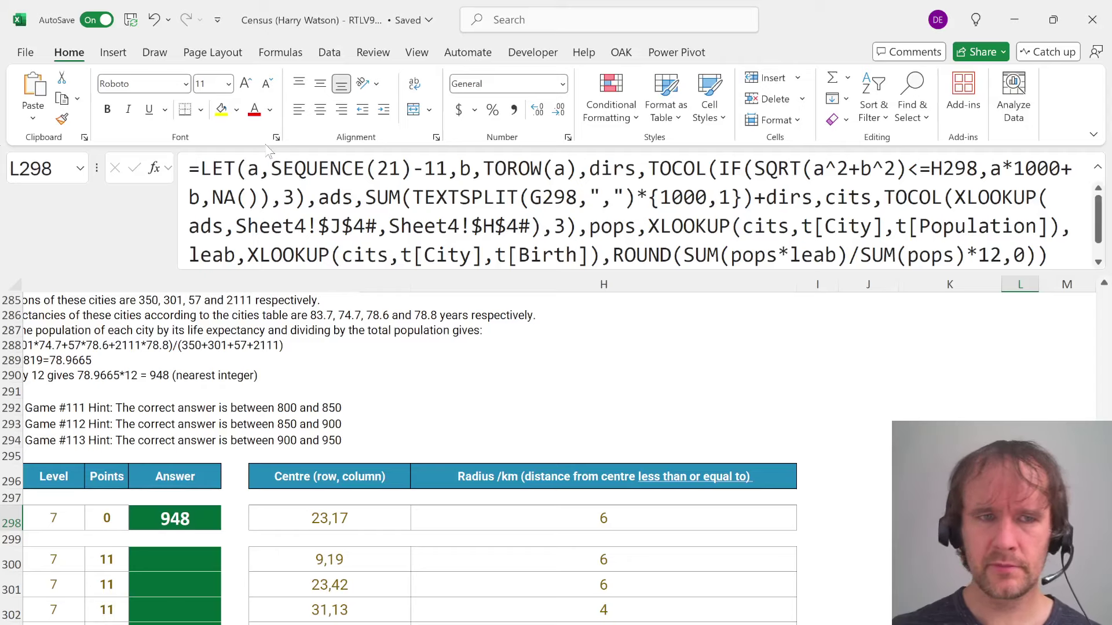
# Copy the full formula text from L298 and paste it into the Example7 answer cell E298
pyautogui.press('F2')
pyautogui.hotkey('ctrl', 'a')
pyautogui.hotkey('ctrl', 'c')
pyautogui.press('Escape')
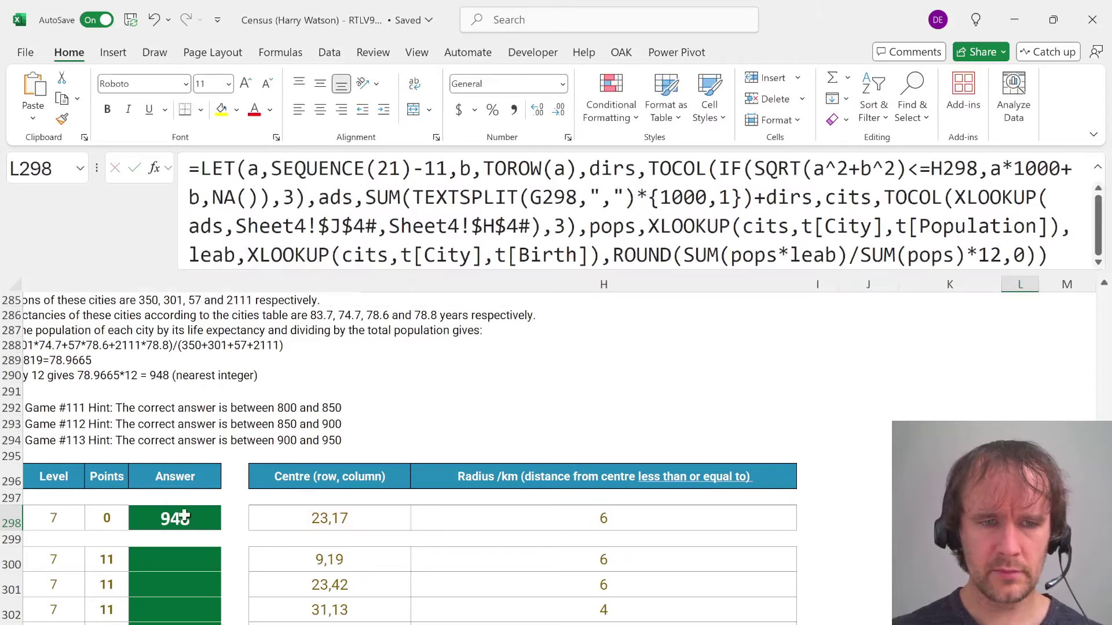
pyautogui.click(184, 516)
pyautogui.moveTo(243, 173); pyautogui.dragTo(98, 187)
pyautogui.hotkey('ctrl', 'v')
pyautogui.hotkey('ctrl', 'Return')
# Copy the E298 formula to all Level 7 answer cells, E300:E319
pyautogui.hotkey('ctrl', 'c')
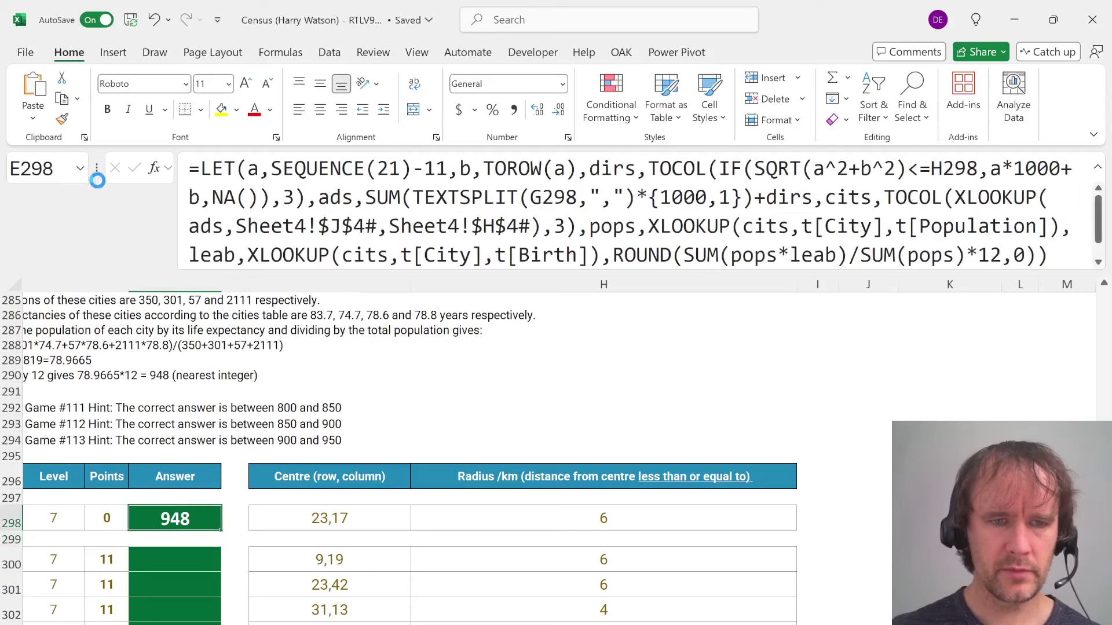
pyautogui.press('Down')
pyautogui.press('Down')
pyautogui.hotkey('ctrl', 'v')
pyautogui.press('Left')
pyautogui.hotkey('ctrl', 'Down')
pyautogui.press('Right')
pyautogui.hotkey('ctrl', 'shift', 'Up')
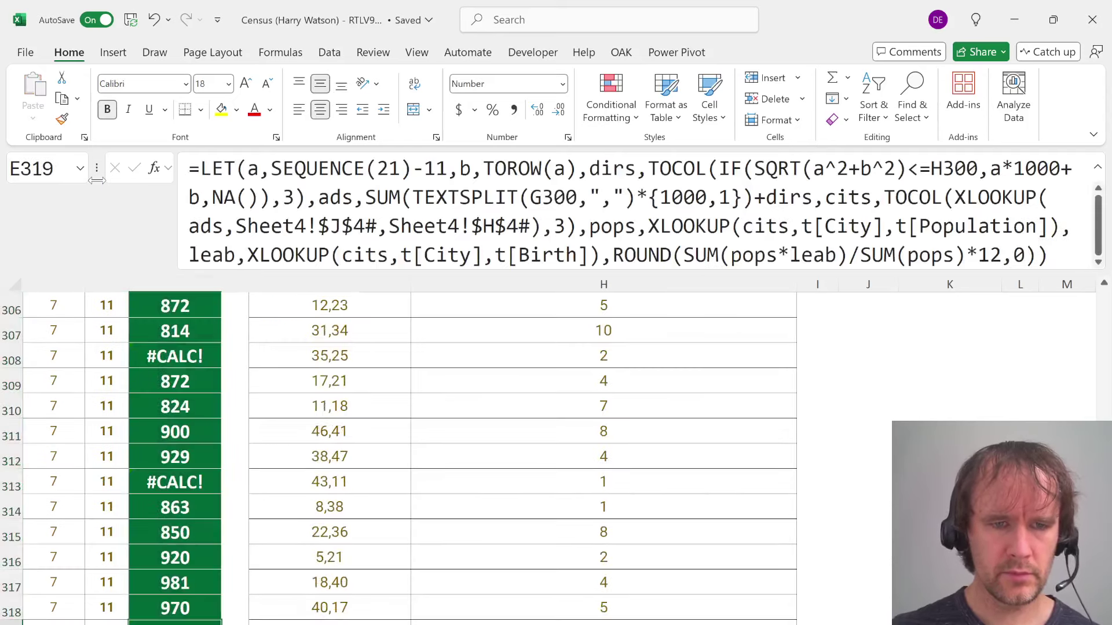
# Review the first Level 7 answers and examine the centre coordinates of the game in row 303
pyautogui.hotkey('ctrl', 'Up')
pyautogui.press('Up')
pyautogui.press('Up')
pyautogui.press('Down')
pyautogui.press('Right')
pyautogui.press('Down')
pyautogui.press('Down')
pyautogui.press('Left')
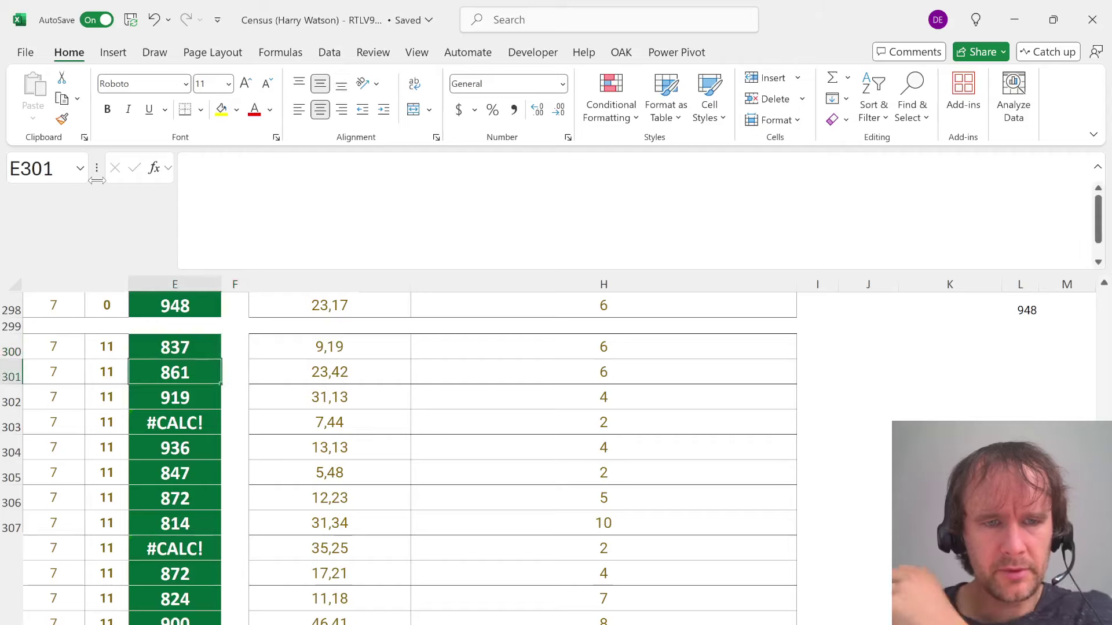
pyautogui.press('Down')
pyautogui.press('Down')
pyautogui.press('Right')
pyautogui.press('Right')
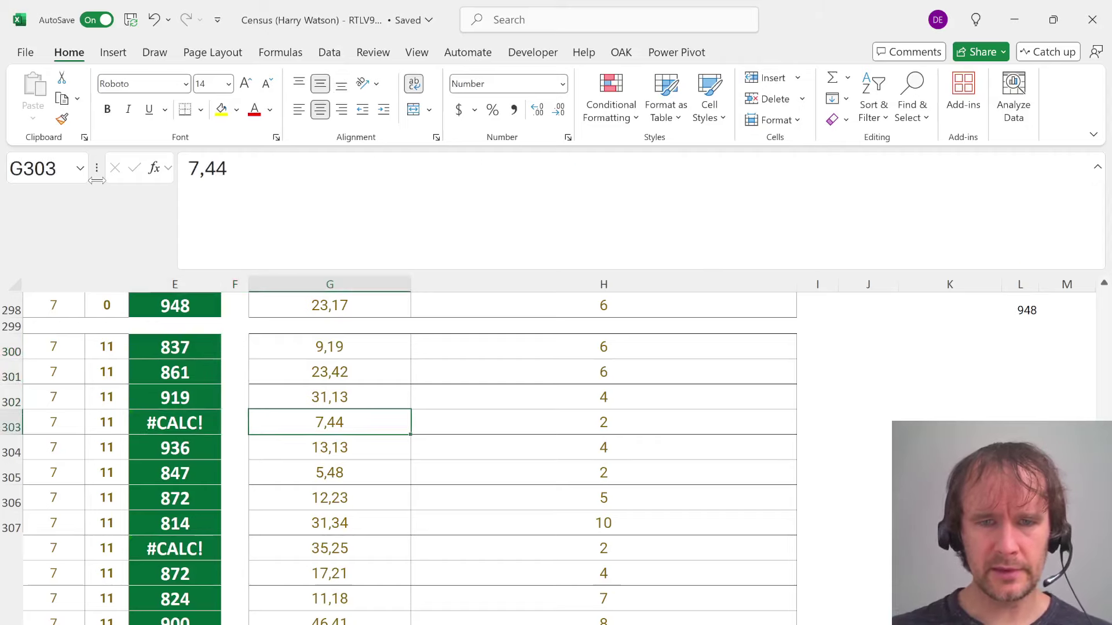
# Examine the ExcelState map around row 7, column 44 for cities within 2 units, and return to the game sheet
pyautogui.hotkey('ctrl', 'pagedown')
pyautogui.hotkey('ctrl', 'pagedown')
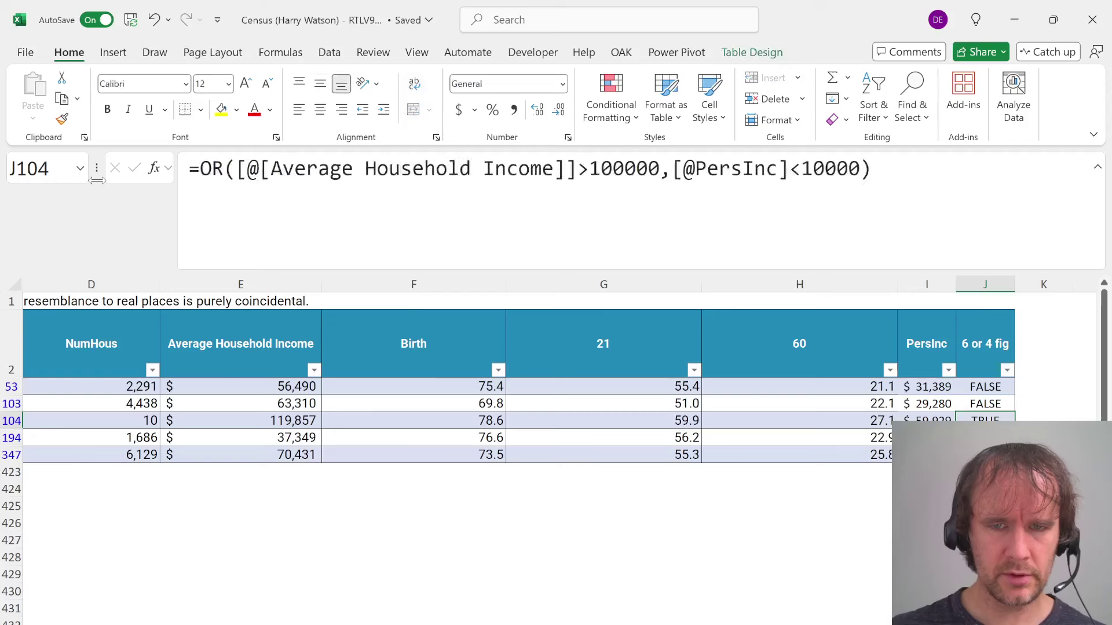
pyautogui.press('Down')
pyautogui.press('Right')
pyautogui.press('Down')
pyautogui.press('Down')
pyautogui.press('Down')
pyautogui.press('Down')
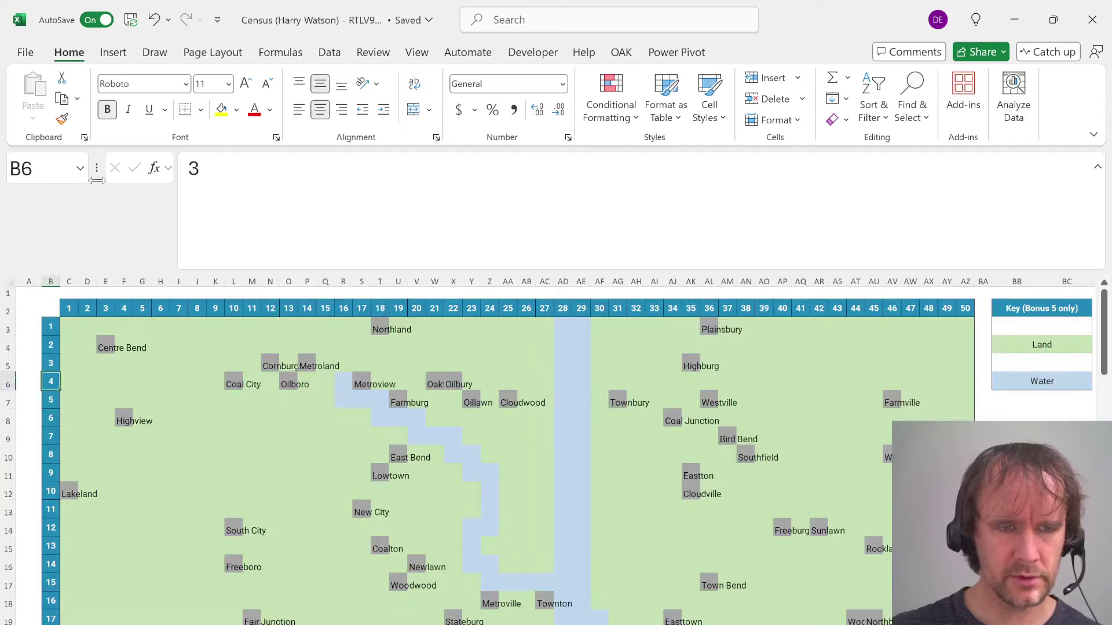
pyautogui.press('Down')
pyautogui.press('Down')
pyautogui.press('Down')
pyautogui.press('Down')
pyautogui.press('Up')
pyautogui.press('Right')
pyautogui.press('Right')
pyautogui.press('Right')
pyautogui.press('Right')
pyautogui.press('Right')
pyautogui.press('Right')
pyautogui.press('Up')
pyautogui.press('Right')
pyautogui.press('Right')
pyautogui.press('Right')
pyautogui.press('Right')
pyautogui.press('Right')
pyautogui.press('Right')
pyautogui.press('Right')
pyautogui.press('Right')
pyautogui.press('Right')
pyautogui.press('Right')
pyautogui.press('Right')
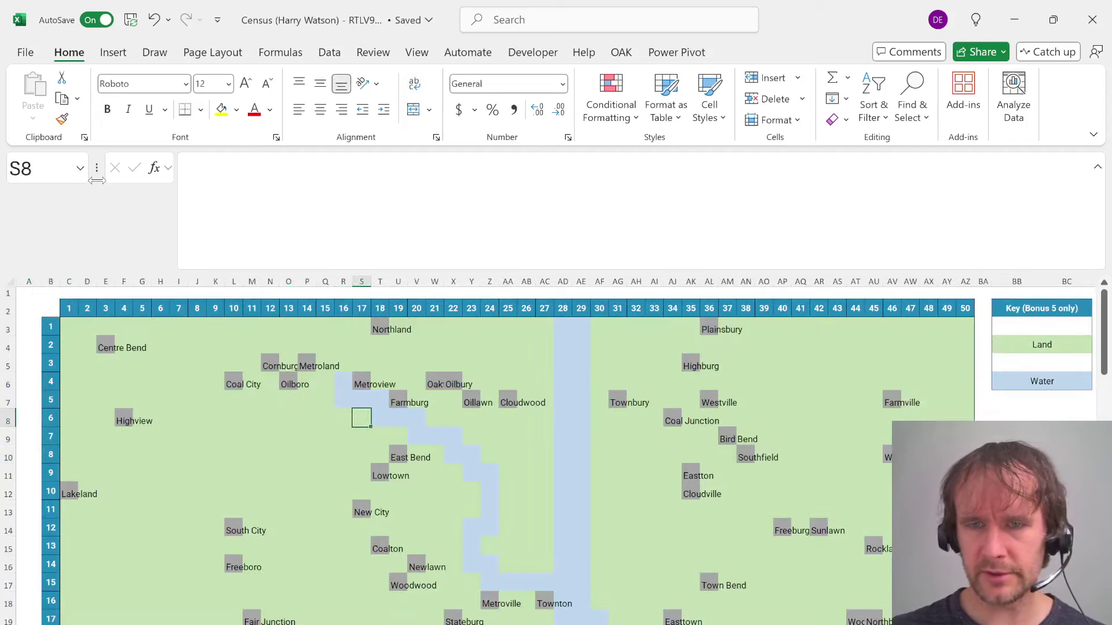
pyautogui.press('Right')
pyautogui.press('Down')
pyautogui.press('Right')
pyautogui.press('Right')
pyautogui.press('Right')
pyautogui.press('Right')
pyautogui.press('Right')
pyautogui.press('Right')
pyautogui.press('Right')
pyautogui.press('Right')
pyautogui.press('Right')
pyautogui.press('Right')
pyautogui.press('Right')
pyautogui.press('Right')
pyautogui.press('Right')
pyautogui.press('Right')
pyautogui.press('Right')
pyautogui.press('Right')
pyautogui.press('Right')
pyautogui.press('Right')
pyautogui.press('Right')
pyautogui.press('Right')
pyautogui.press('Right')
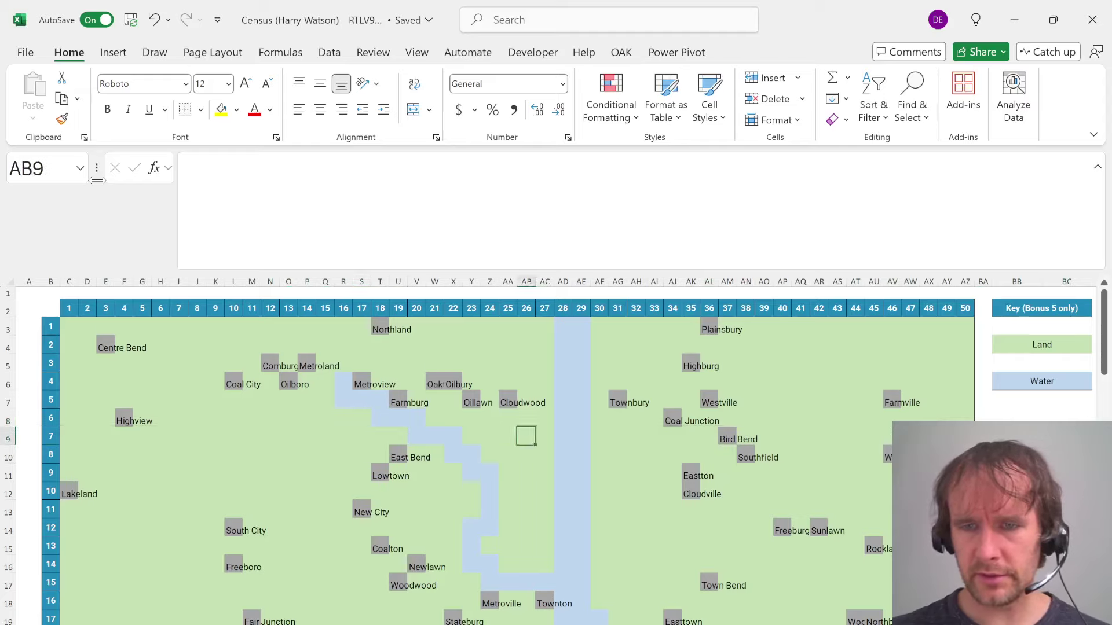
pyautogui.hotkey('shift', 'Right')
pyautogui.hotkey('shift', 'Right')
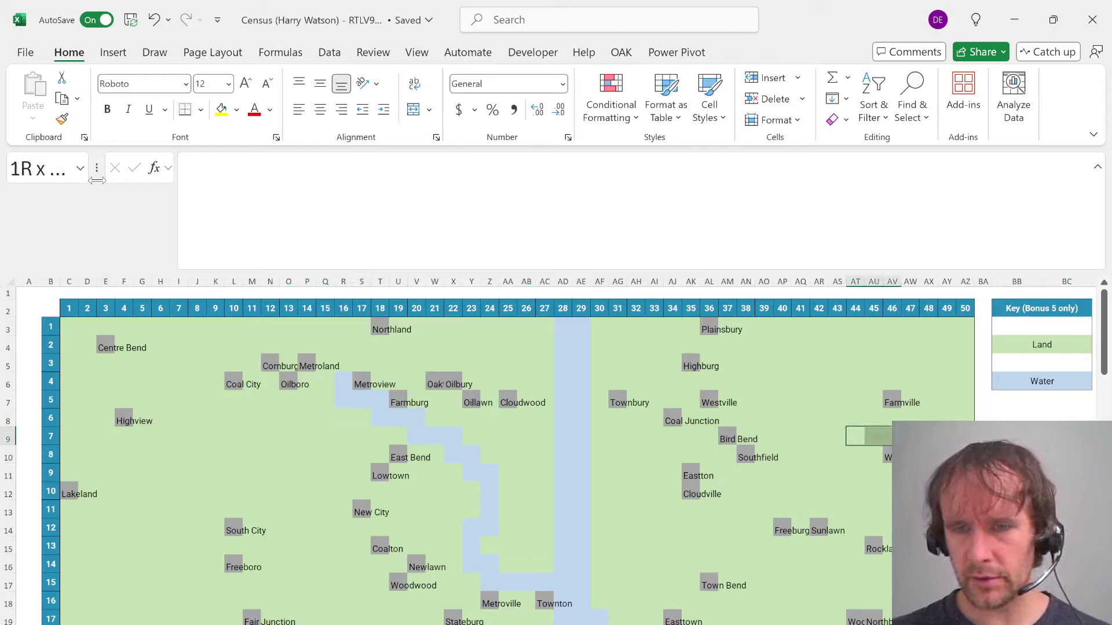
pyautogui.hotkey('shift', 'Down')
pyautogui.hotkey('ctrl', 'pageup')
# Check the Level 7 rule for areas where nobody lives, and wrap E300's formula in IFERROR with 0 as the fallback
pyautogui.press('Left')
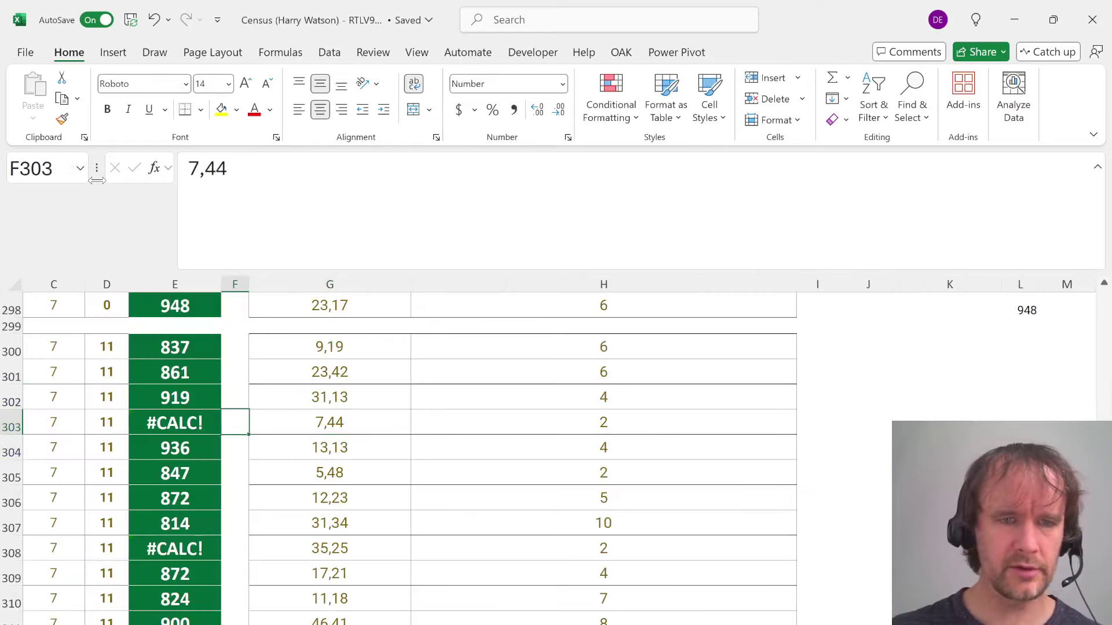
pyautogui.press('Left')
pyautogui.scroll(5, 172, 454)
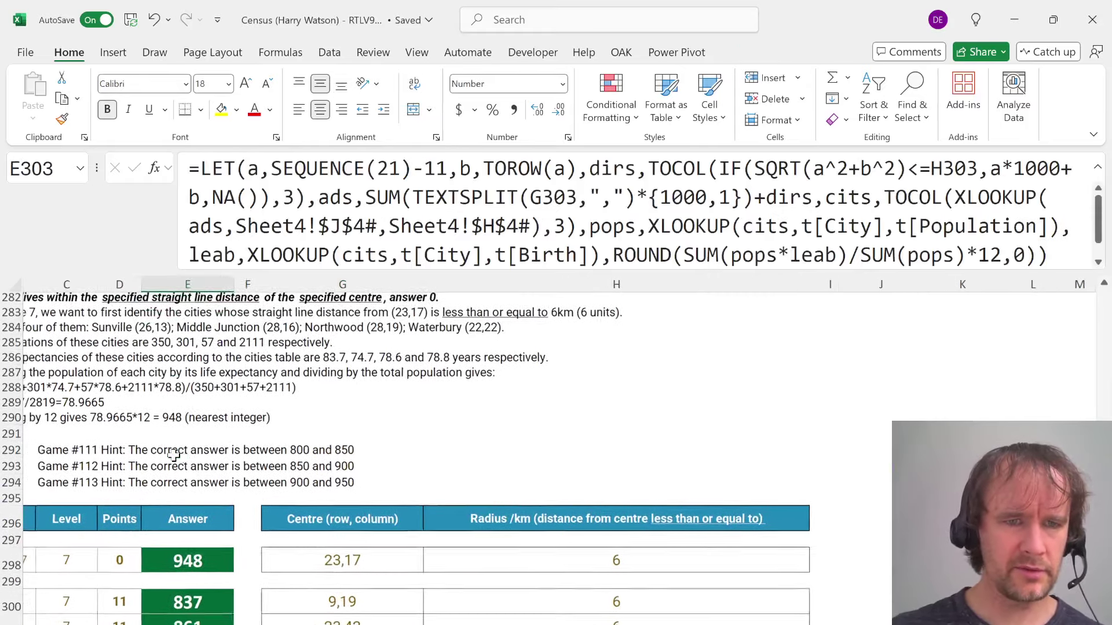
pyautogui.hscroll(-2, 172, 455)
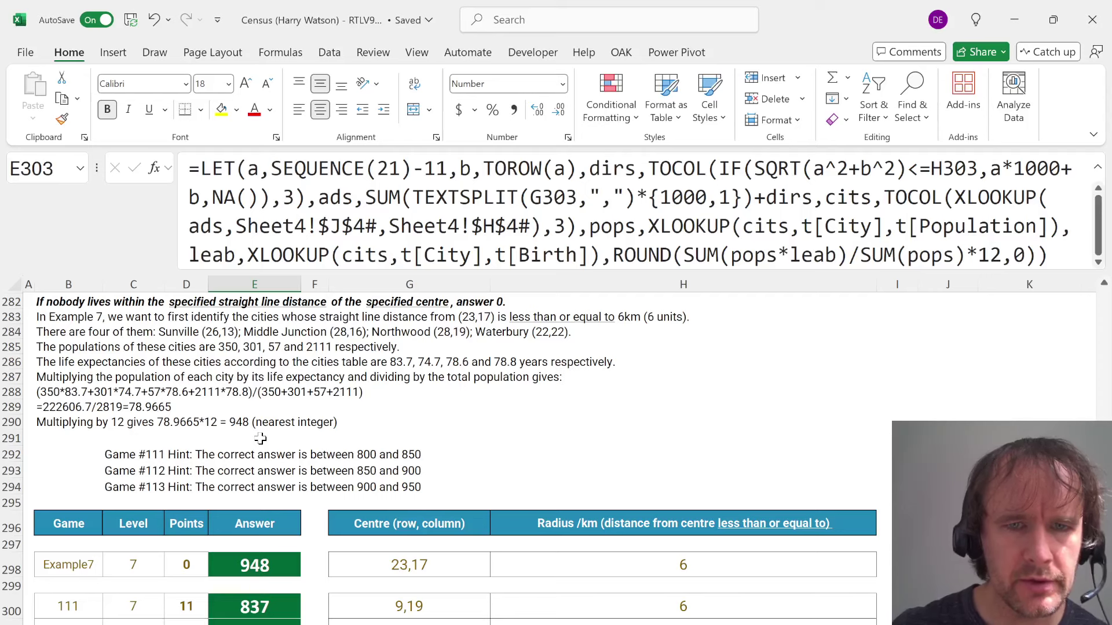
pyautogui.scroll(1, 260, 439)
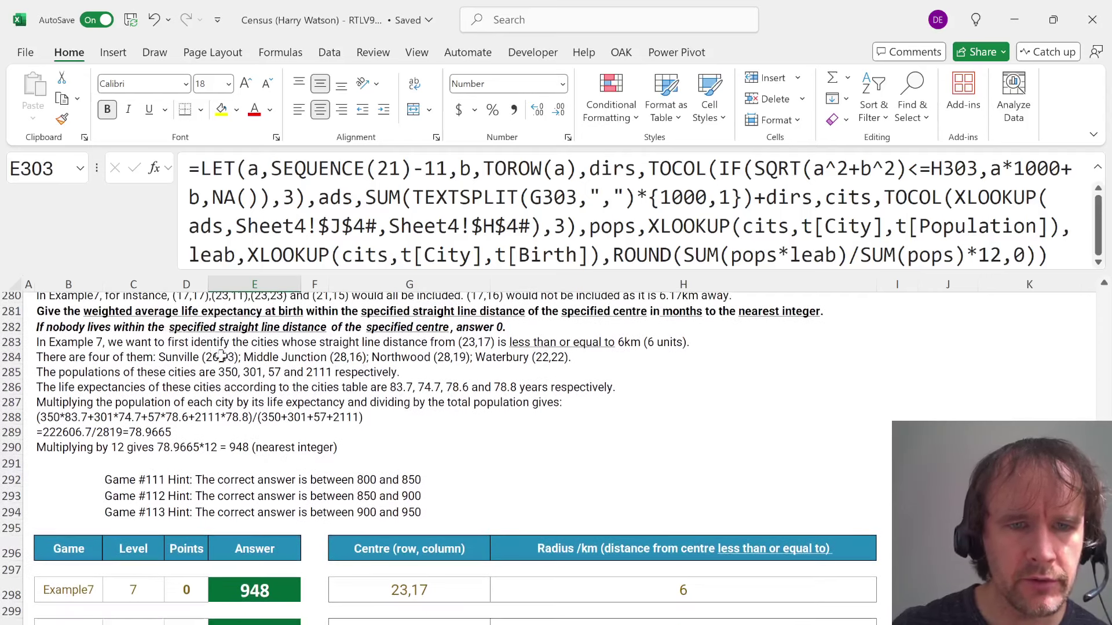
pyautogui.scroll(-2, 221, 356)
pyautogui.click(246, 574)
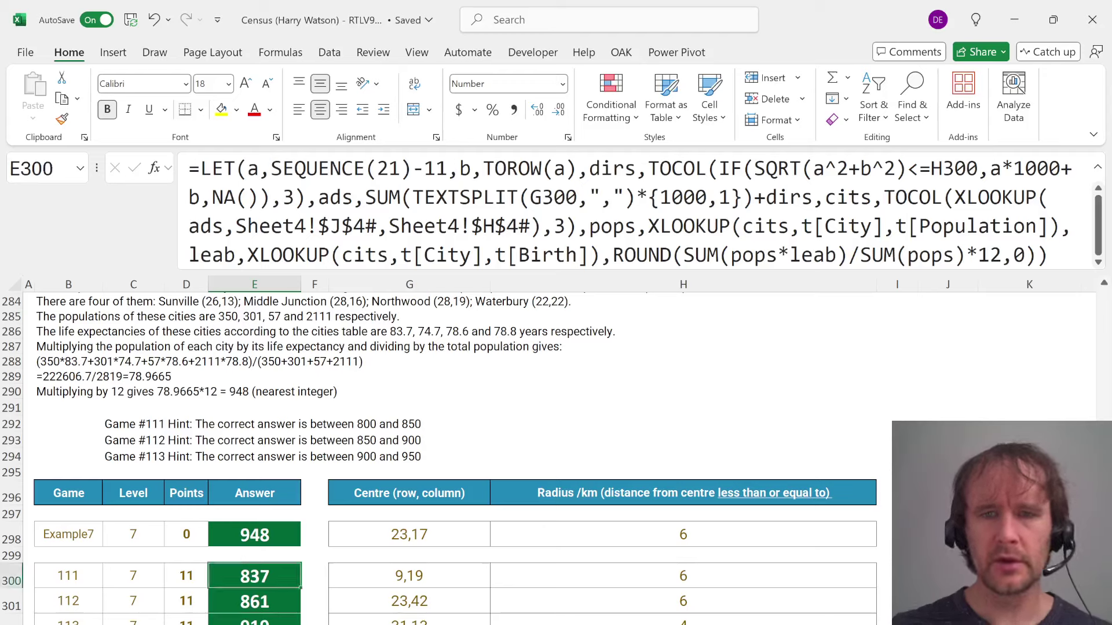
pyautogui.press('F2')
pyautogui.press('Home')
pyautogui.press('Right')
pyautogui.write('ifer')
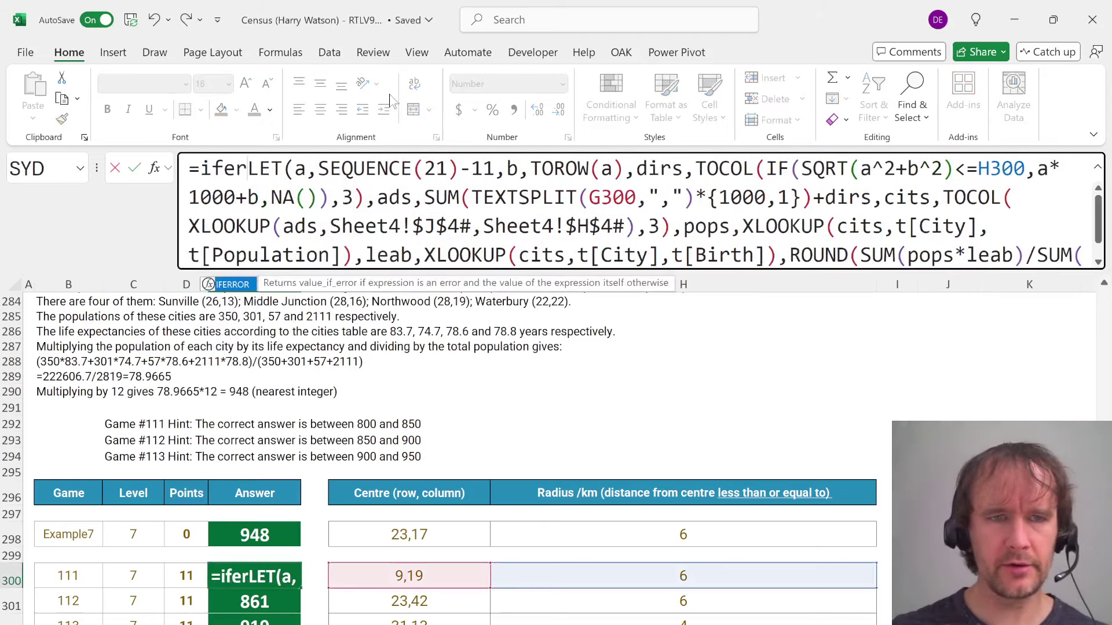
pyautogui.press('Tab')
pyautogui.press('Down')
pyautogui.press('Down')
pyautogui.press('Down')
pyautogui.press('Down')
pyautogui.press('End')
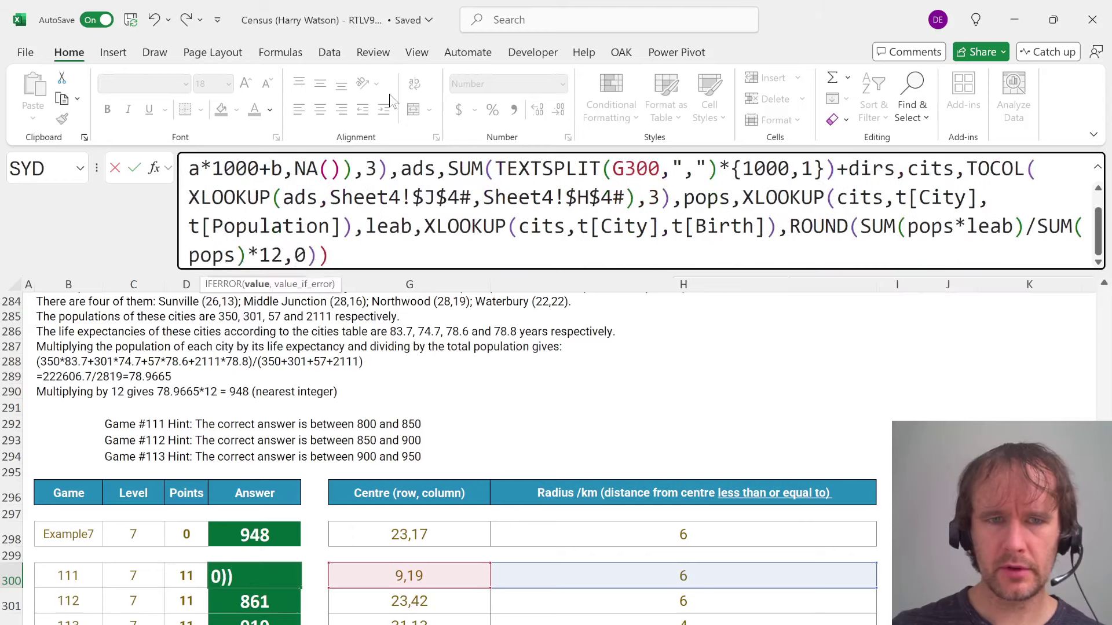
pyautogui.write(',0')
pyautogui.press('Return')
# Fill the IFERROR formula from E300 down through E319
pyautogui.press('Up')
pyautogui.hotkey('ctrl', 'shift', 'Down')
pyautogui.hotkey('ctrl', 'd')
# Copy the Level 7 code from E321, switch to the FlexiQuiz page and paste it as the Level 7 answer
pyautogui.hotkey('ctrl', 'Down')
pyautogui.hotkey('ctrl', 'Down')
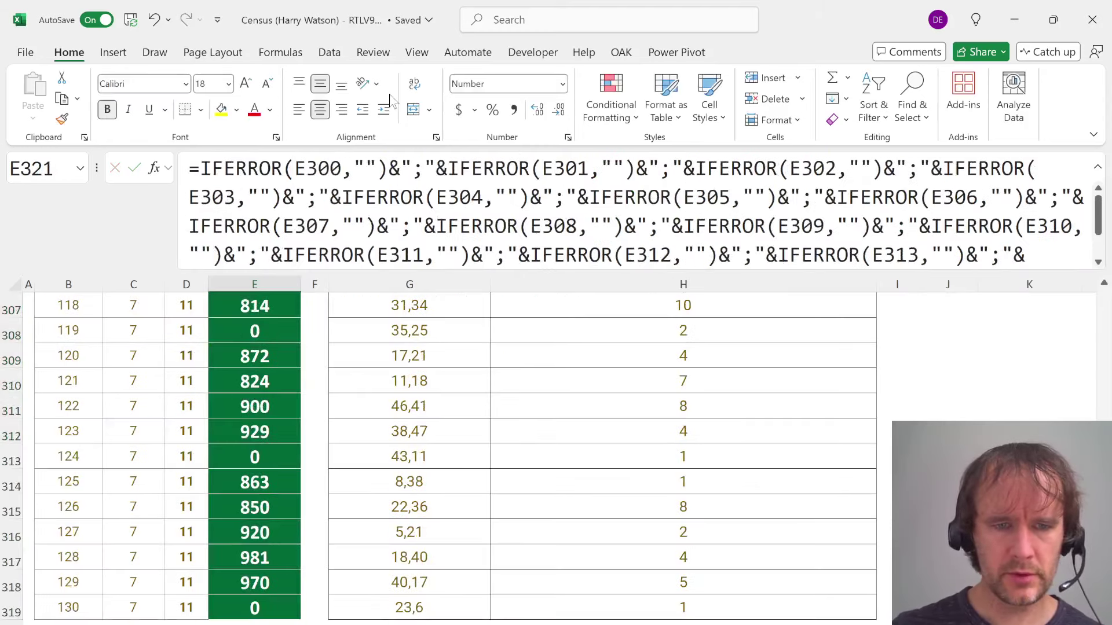
pyautogui.hotkey('alt', 'Tab')
pyautogui.click(197, 556)
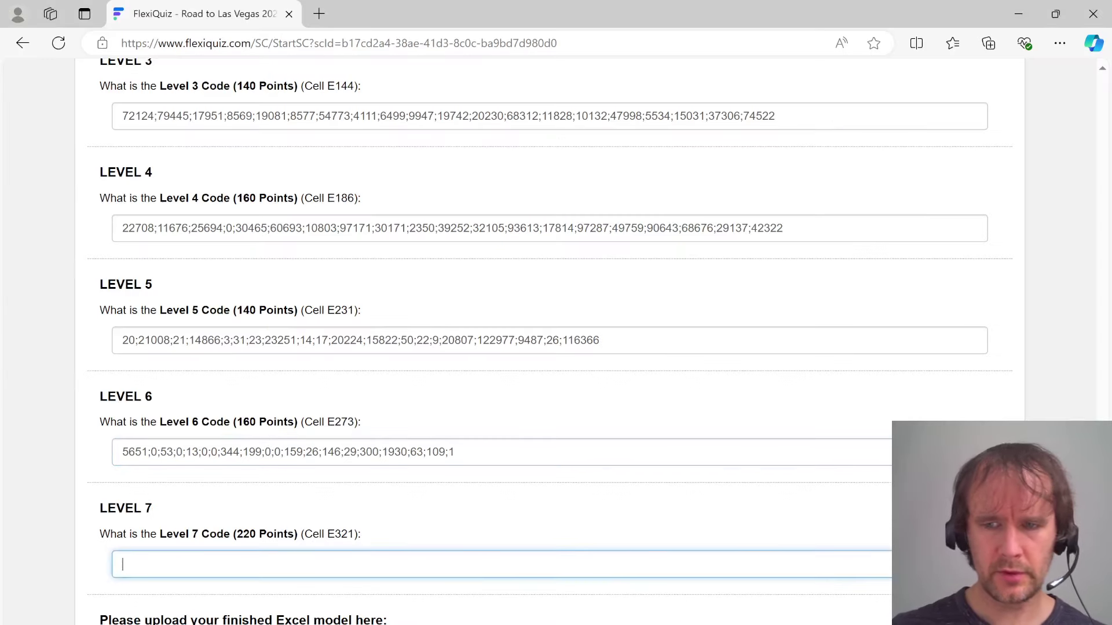
pyautogui.hotkey('ctrl', 'v')
# Return to the Excel workbook, go to the Bonus Questions section and select the Bonus 2 question in G36
pyautogui.hotkey('alt', 'Tab')
pyautogui.scroll(-15, 313, 521)
pyautogui.scroll(20, 314, 521)
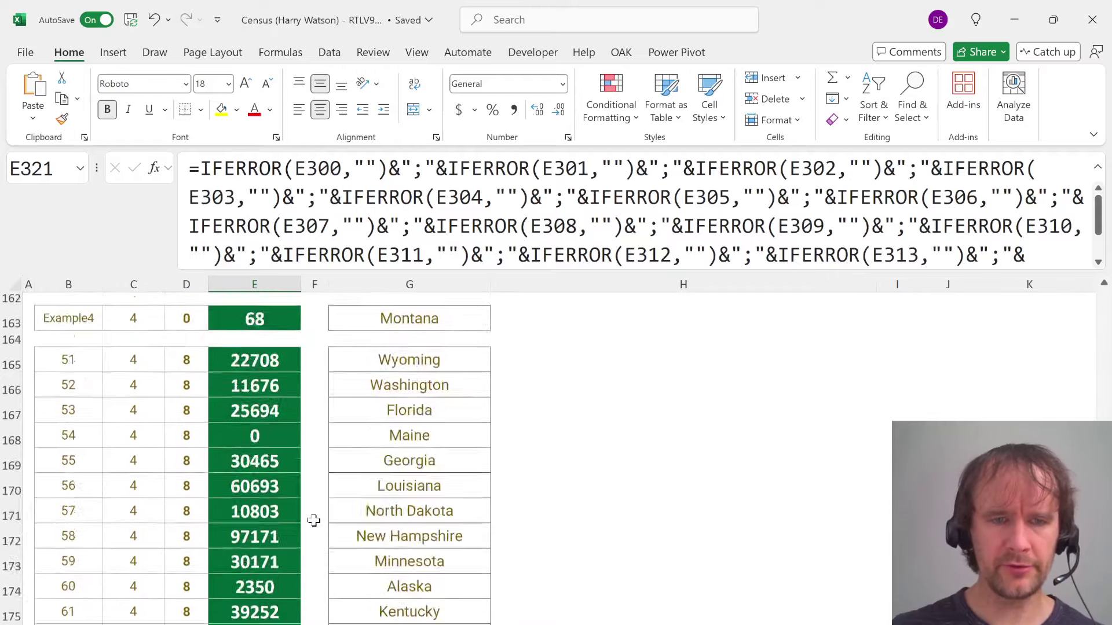
pyautogui.scroll(-8, 313, 520)
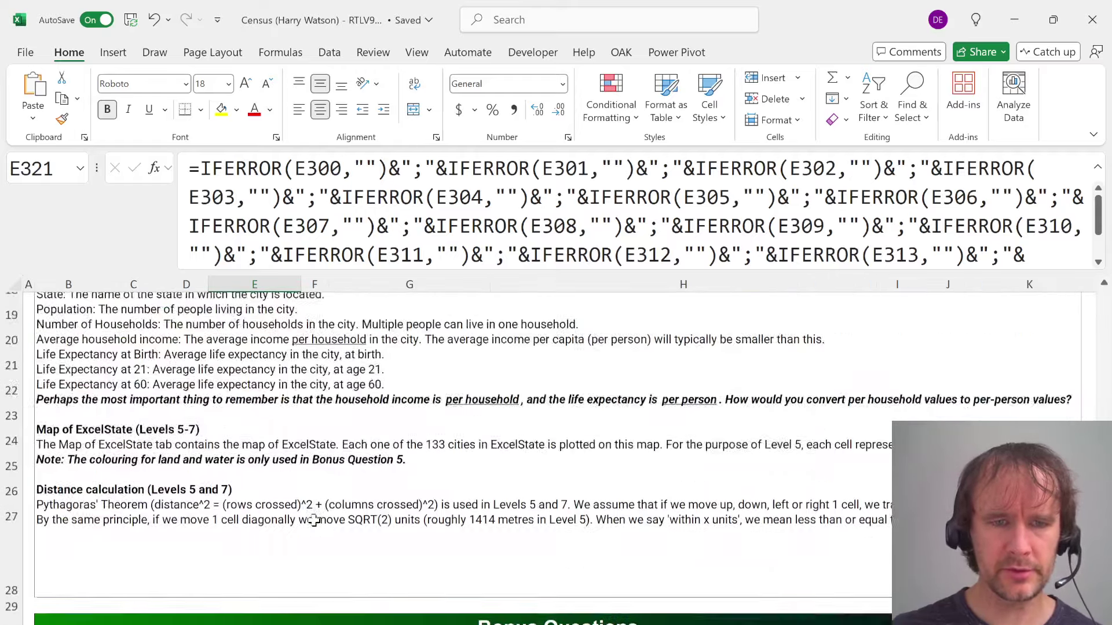
pyautogui.click(377, 500)
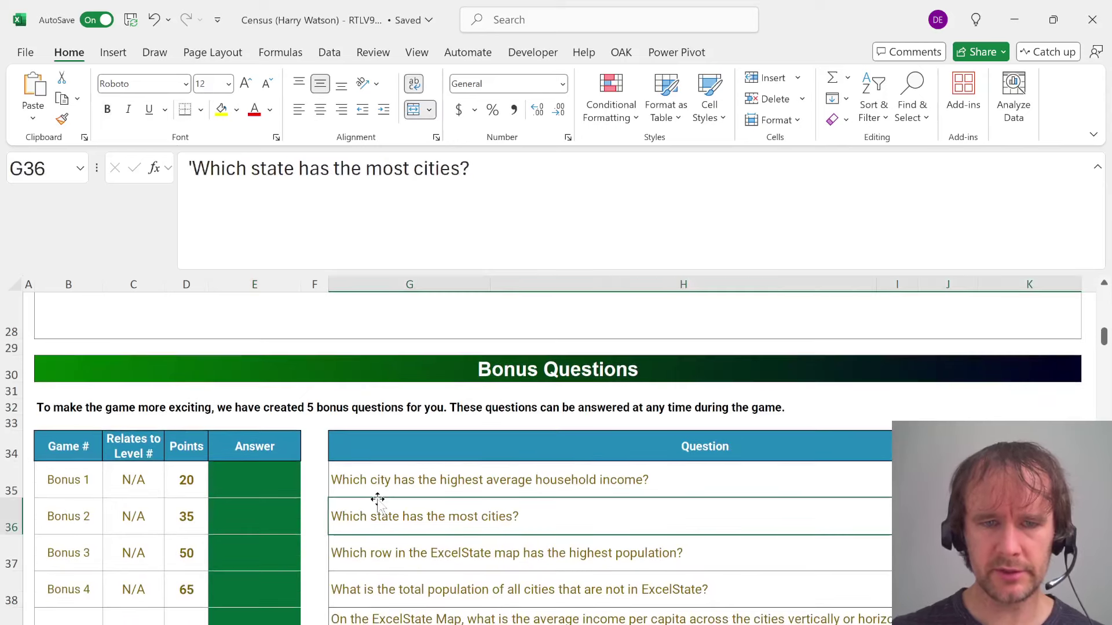
# Read the Bonus 3 question in G37, go to the ExcelState map sheet and select cell BE2 above the row population totals
pyautogui.hotkey('ctrl', 'pagedown')
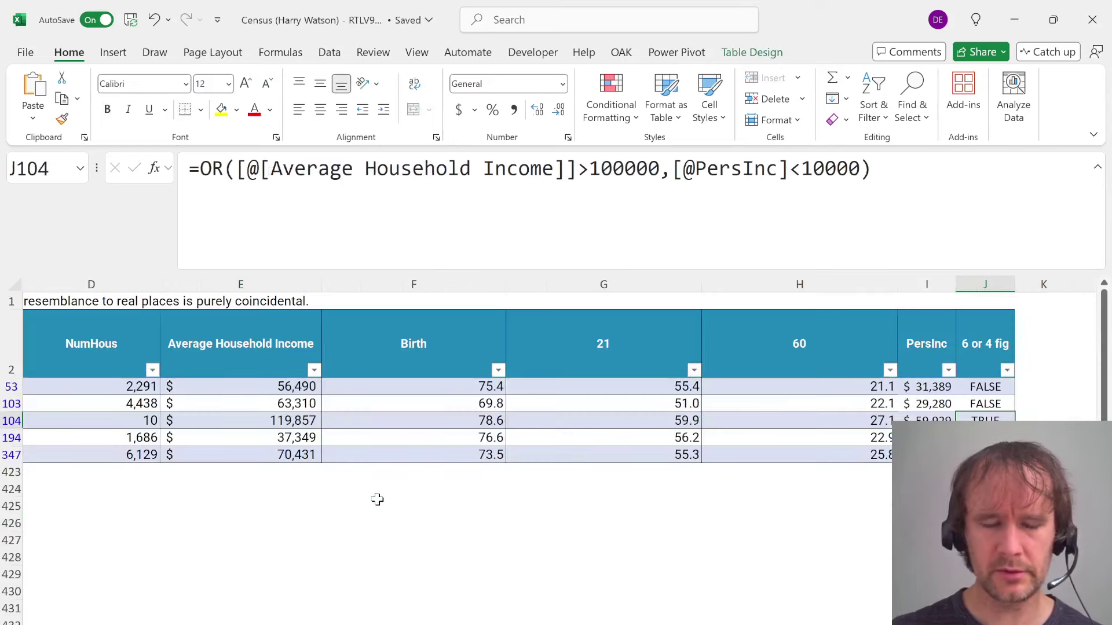
pyautogui.hotkey('ctrl', 'pageup')
pyautogui.press('Down')
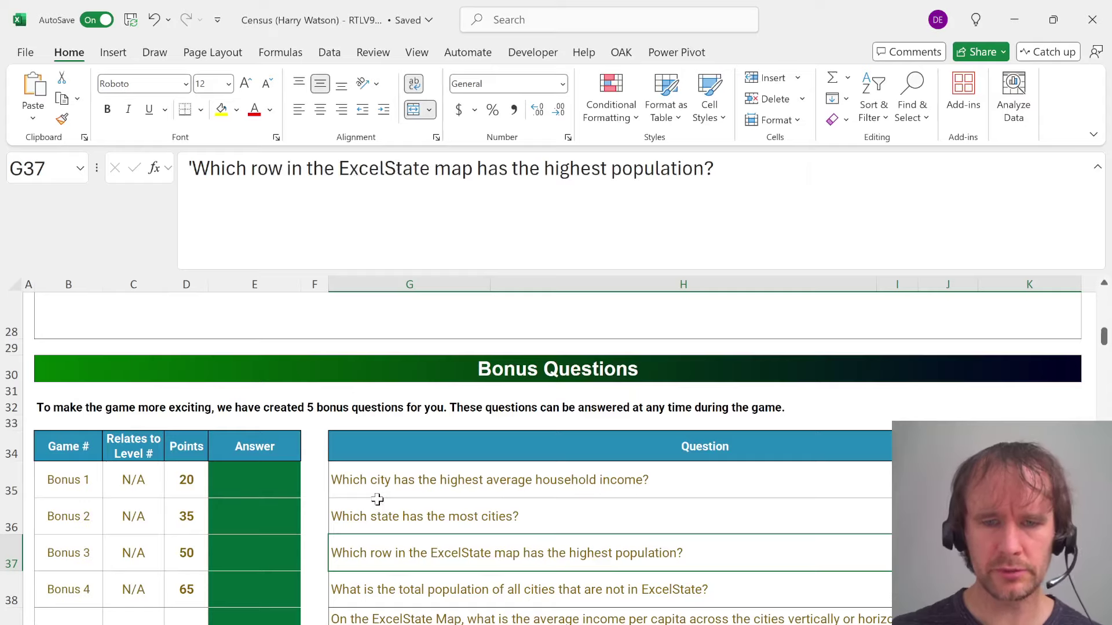
pyautogui.hotkey('ctrl', 'pagedown')
pyautogui.hotkey('ctrl', 'pagedown')
pyautogui.press('Right')
pyautogui.press('Right')
pyautogui.press('Right')
pyautogui.press('Right')
pyautogui.press('Right')
pyautogui.press('Right')
pyautogui.press('Right')
pyautogui.press('Right')
pyautogui.press('Right')
pyautogui.press('Right')
pyautogui.press('Right')
pyautogui.press('Right')
pyautogui.press('Right')
pyautogui.press('Right')
pyautogui.press('Right')
pyautogui.press('Right')
pyautogui.press('Right')
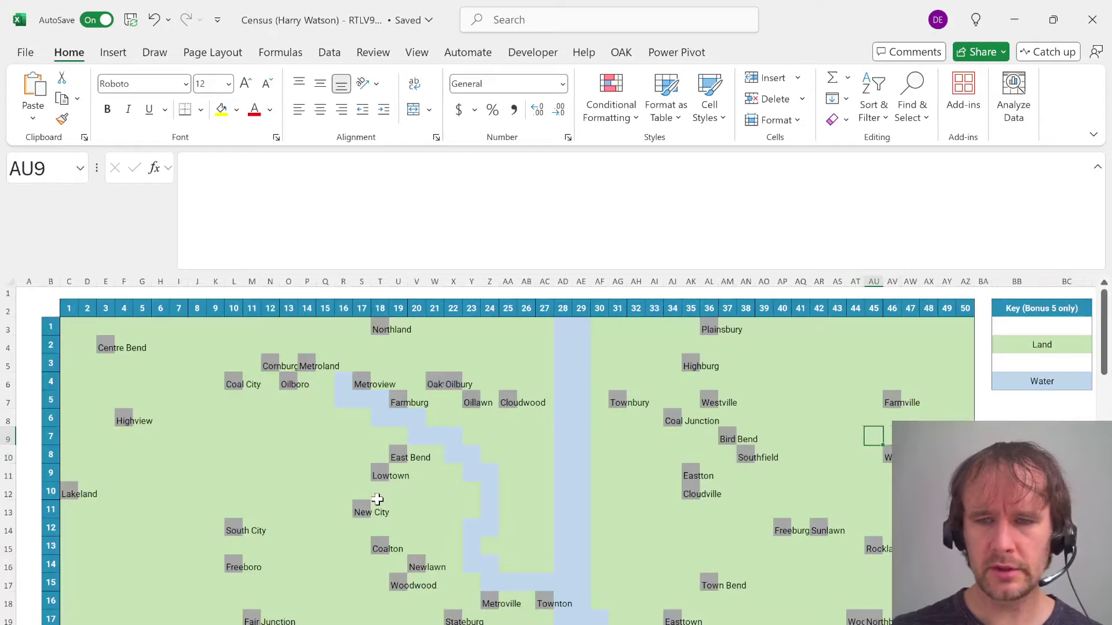
pyautogui.press('Left')
pyautogui.press('Left')
pyautogui.press('Left')
pyautogui.press('Left')
pyautogui.press('Left')
pyautogui.press('Left')
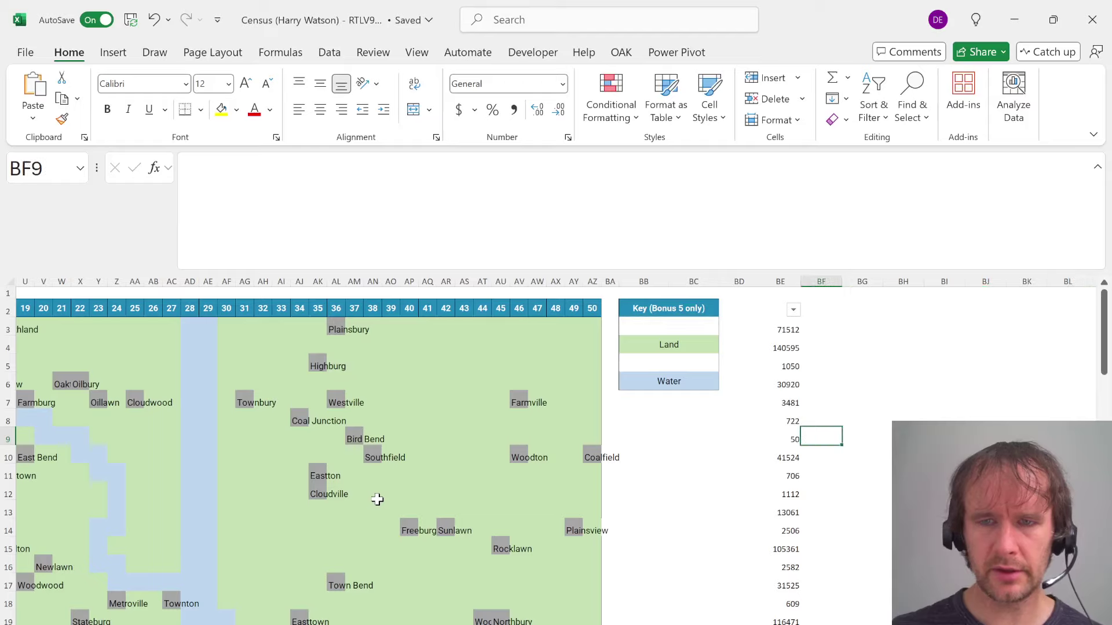
pyautogui.press('Up')
pyautogui.press('Up')
pyautogui.press('Up')
pyautogui.press('Up')
pyautogui.press('Up')
pyautogui.press('Up')
pyautogui.press('Up')
pyautogui.press('Up')
pyautogui.press('Down')
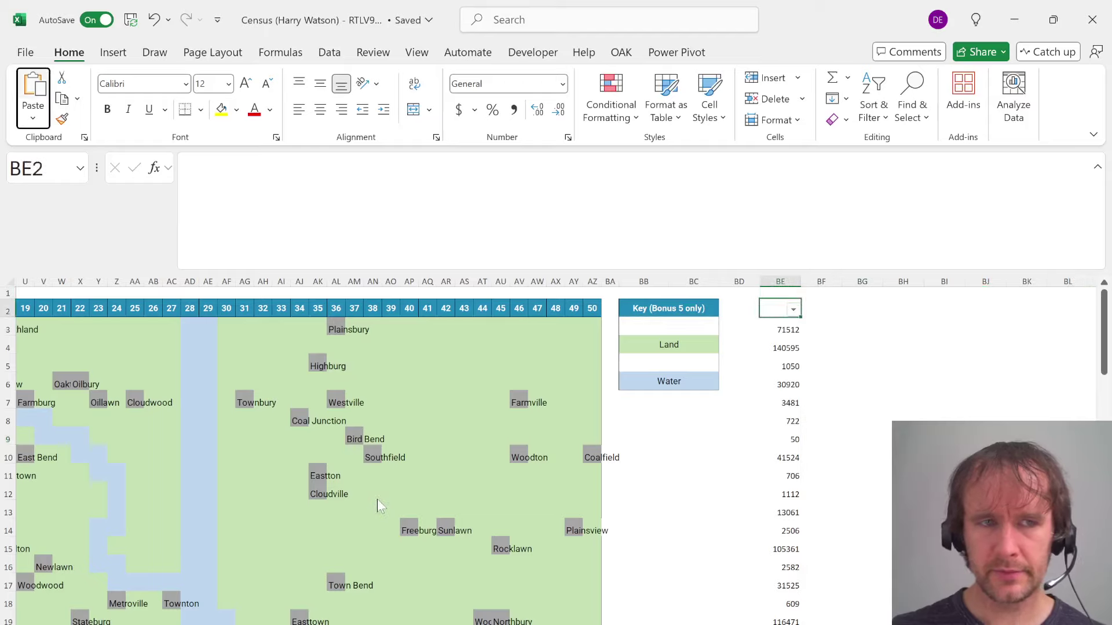
# Filter the population totals in column BE to the largest value only and look along to its map row number
pyautogui.hotkey('alt', 'Down')
pyautogui.press('Down')
pyautogui.press('Down')
pyautogui.press('Down')
pyautogui.press('Down')
pyautogui.press('Down')
pyautogui.press('Down')
pyautogui.press('Down')
pyautogui.press('Up')
pyautogui.press('space')
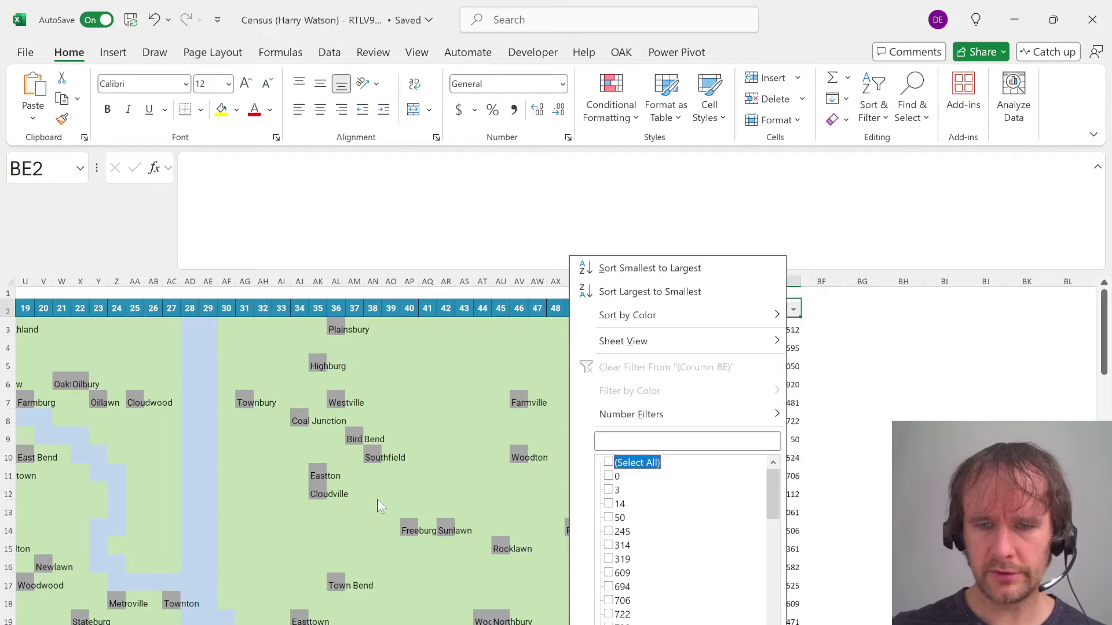
pyautogui.press('End')
pyautogui.press('space')
pyautogui.press('Return')
pyautogui.hotkey('ctrl', 'shift', 'Left')
pyautogui.hotkey('ctrl', 'shift', 'Left')
pyautogui.hotkey('ctrl', 'shift', 'Left')
pyautogui.hotkey('ctrl', 'shift', 'Left')
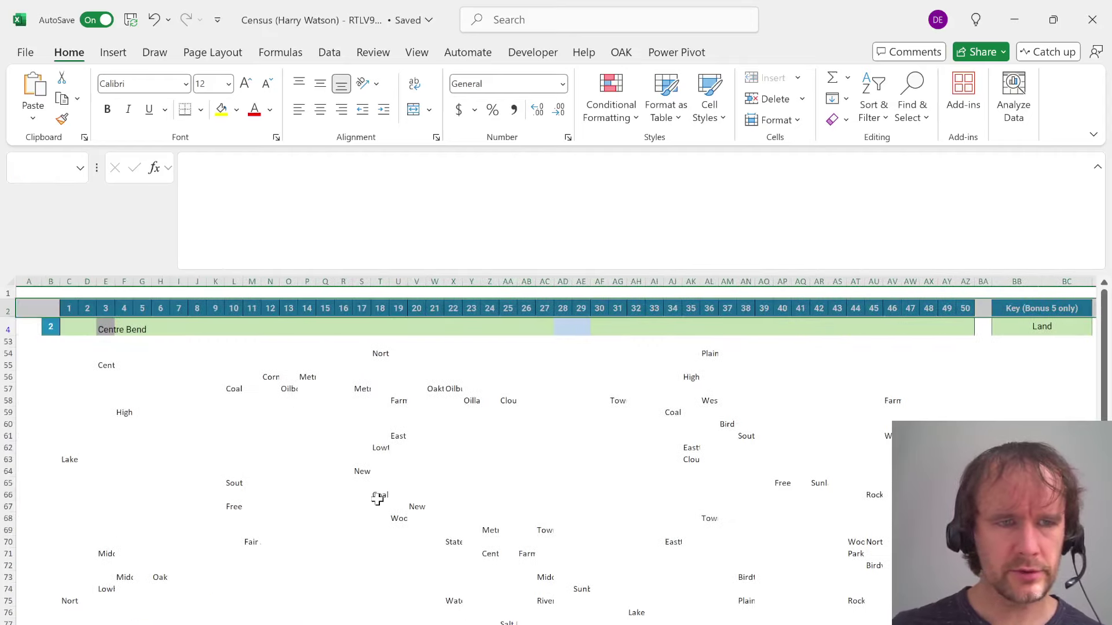
# Clear the filter on the population totals so all map rows show again, and select BE2
pyautogui.press('Right')
pyautogui.hotkey('alt', 'd')
pyautogui.press('f')
pyautogui.press('s')
pyautogui.press('Left')
# Switch to the FlexiQuiz page and check the answers entered for the bonus questions
pyautogui.hotkey('alt', 'Tab')
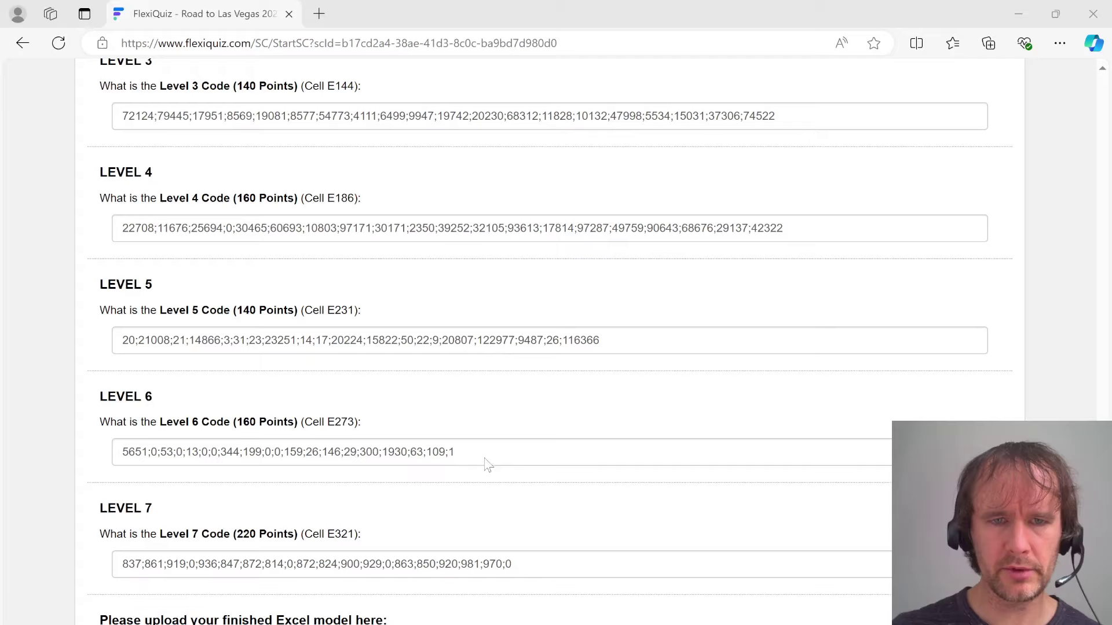
pyautogui.scroll(20, 486, 464)
pyautogui.scroll(-4, 461, 574)
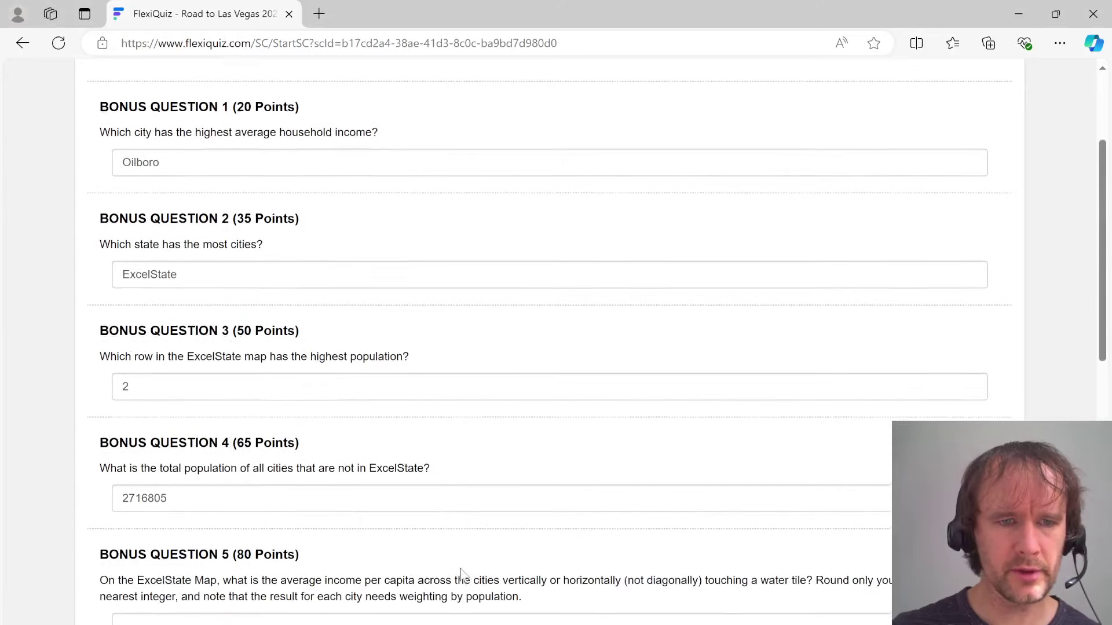
pyautogui.scroll(-1, 462, 574)
# Return to the Excel workbook and read the Bonus 5 question in G39
pyautogui.hotkey('alt', 'Tab')
pyautogui.hotkey('ctrl', 'pageup')
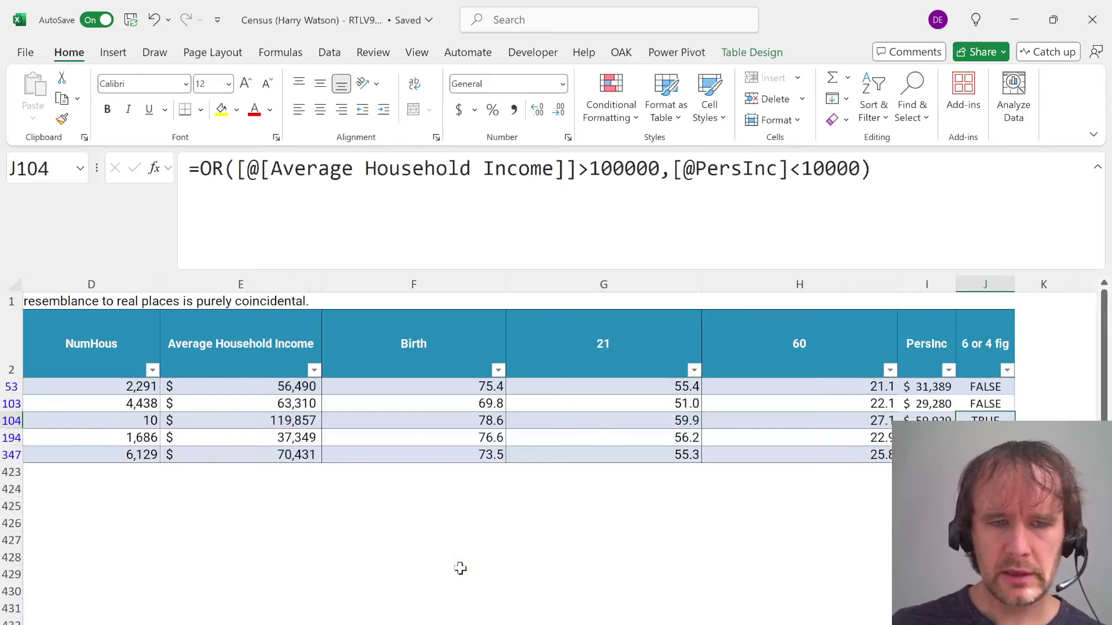
pyautogui.hotkey('ctrl', 'pageup')
pyautogui.press('Down')
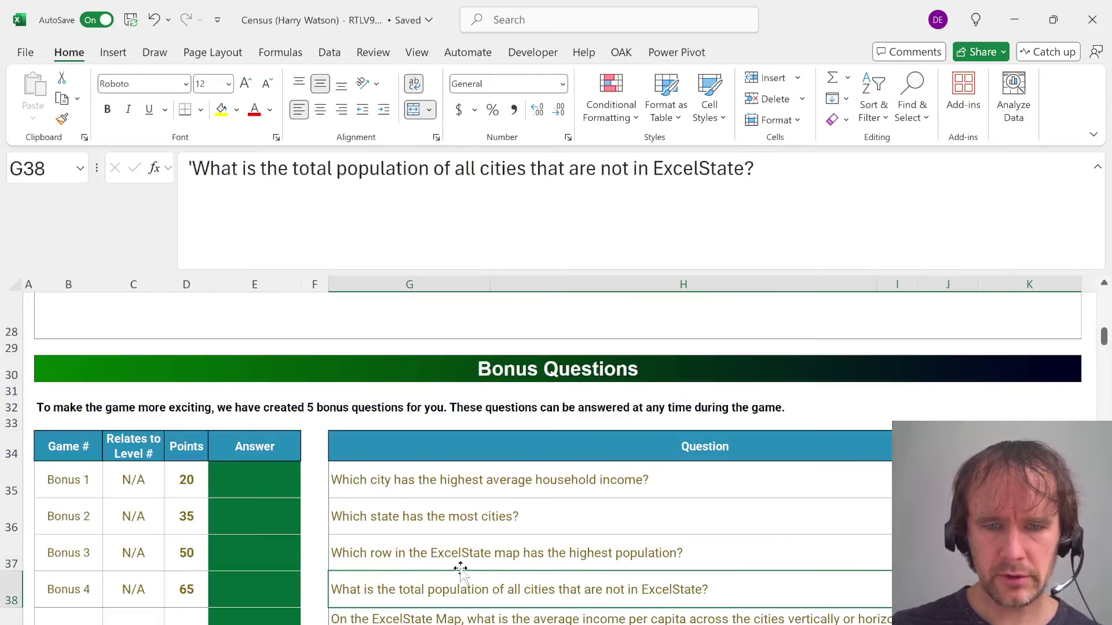
pyautogui.press('Down')
pyautogui.scroll(-1, 460, 569)
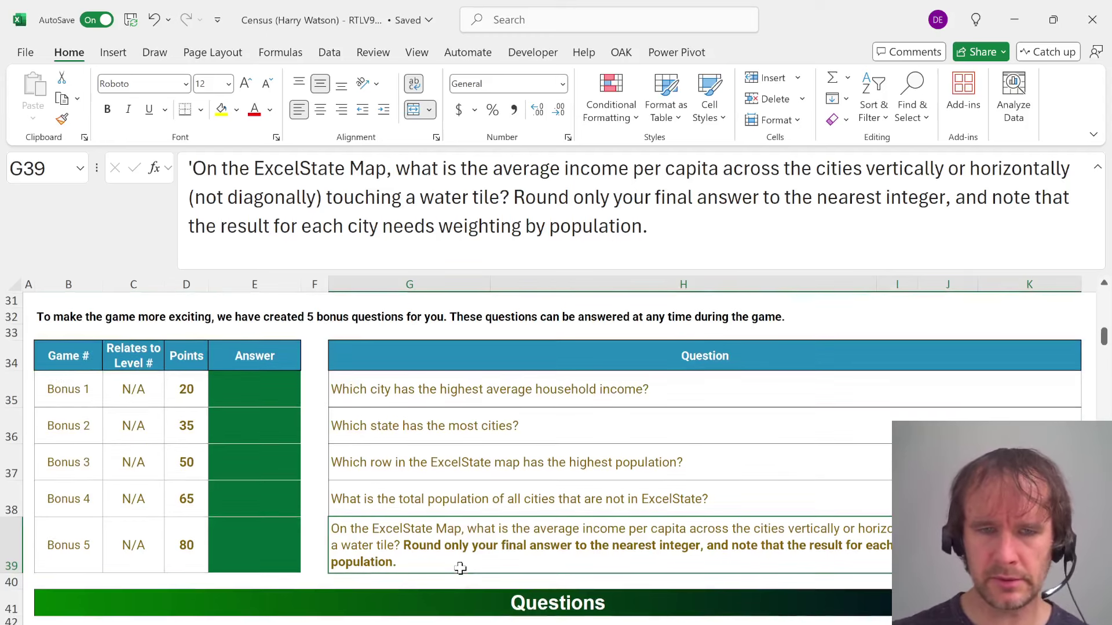
# Look over the city statistics table and the ExcelState map, and select the water tile AD4
pyautogui.hotkey('ctrl', 'pagedown')
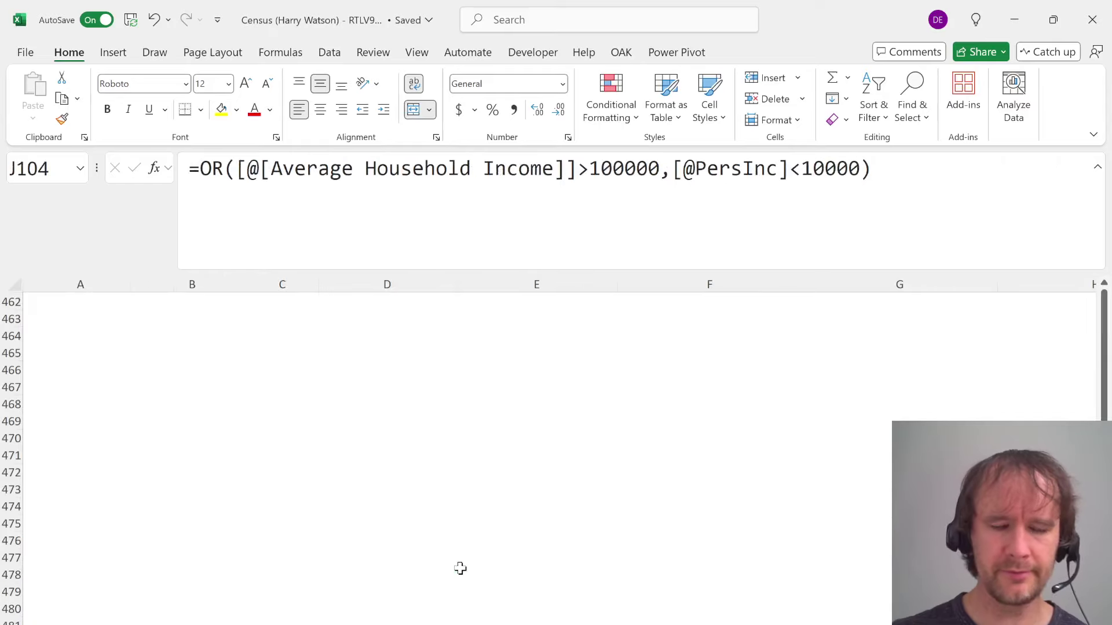
pyautogui.hotkey('ctrl', 'pageup')
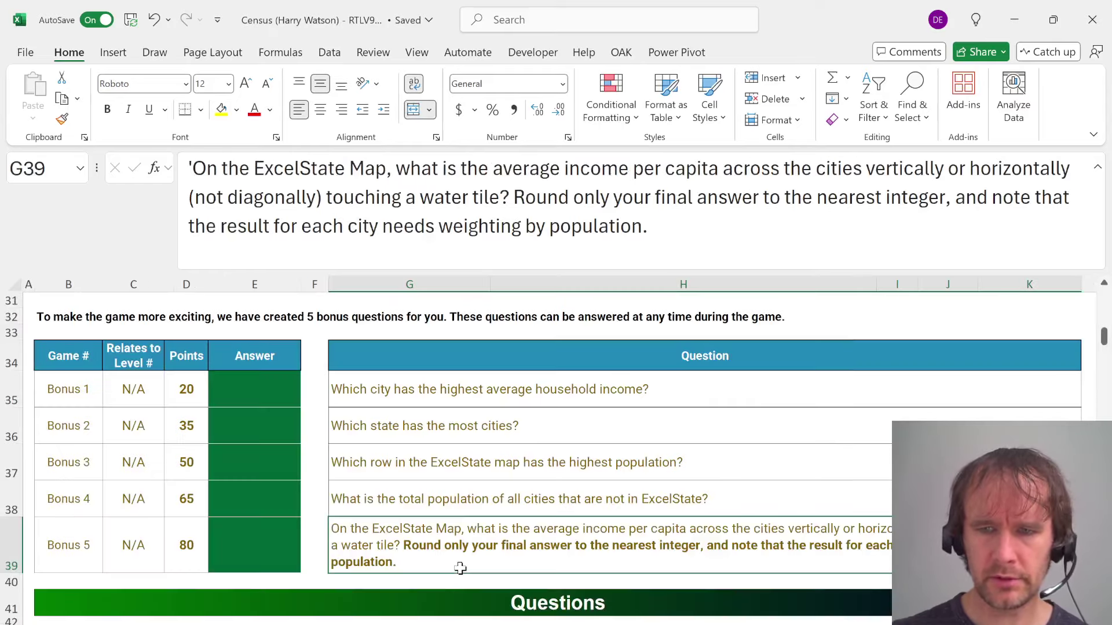
pyautogui.hotkey('ctrl', 'pagedown')
pyautogui.hotkey('ctrl', 'Home')
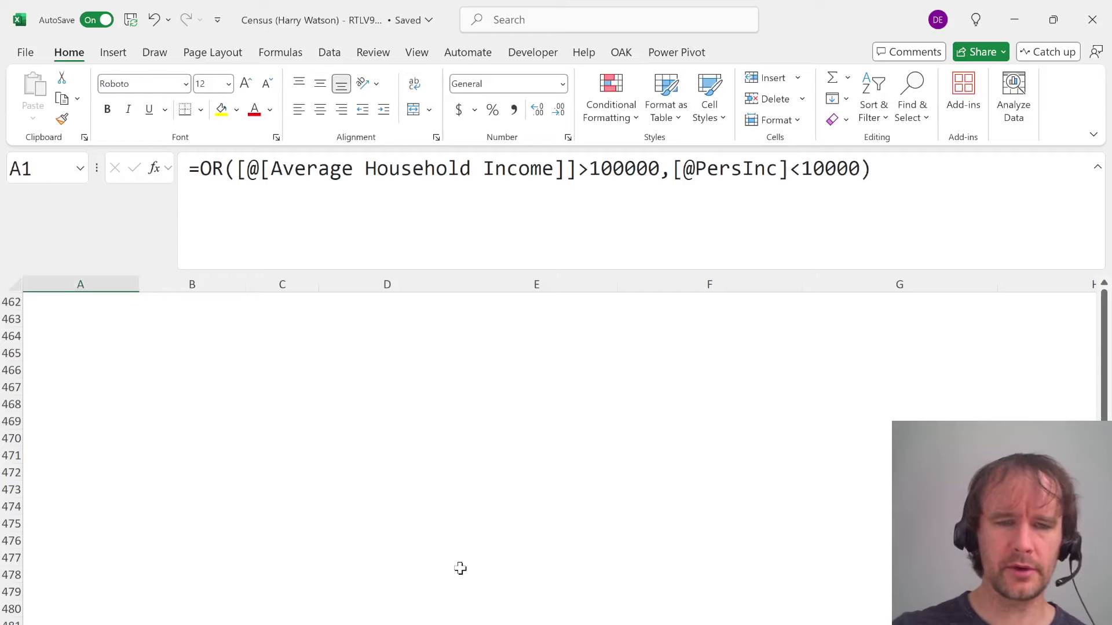
pyautogui.scroll(15, 307, 516)
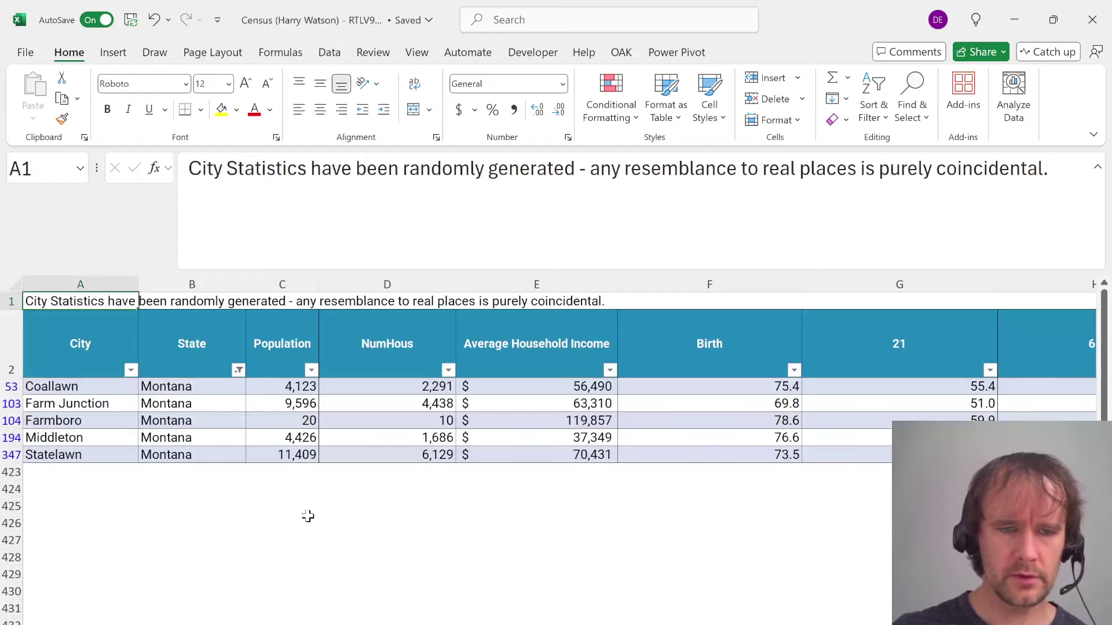
pyautogui.hotkey('ctrl', 'pagedown')
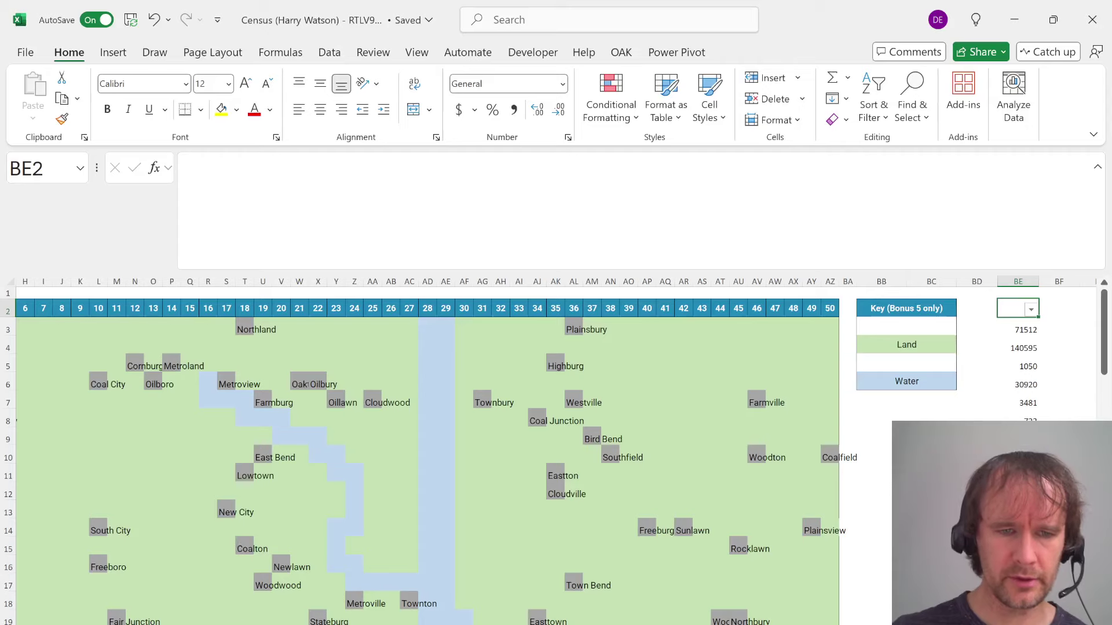
pyautogui.hscroll(-3, 245, 416)
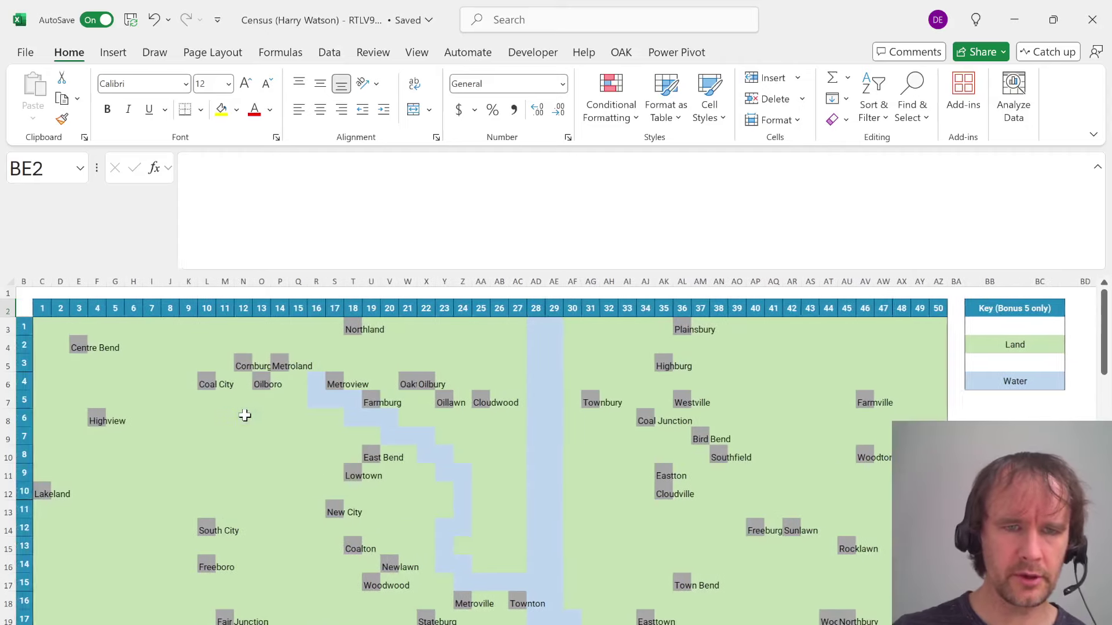
pyautogui.click(544, 345)
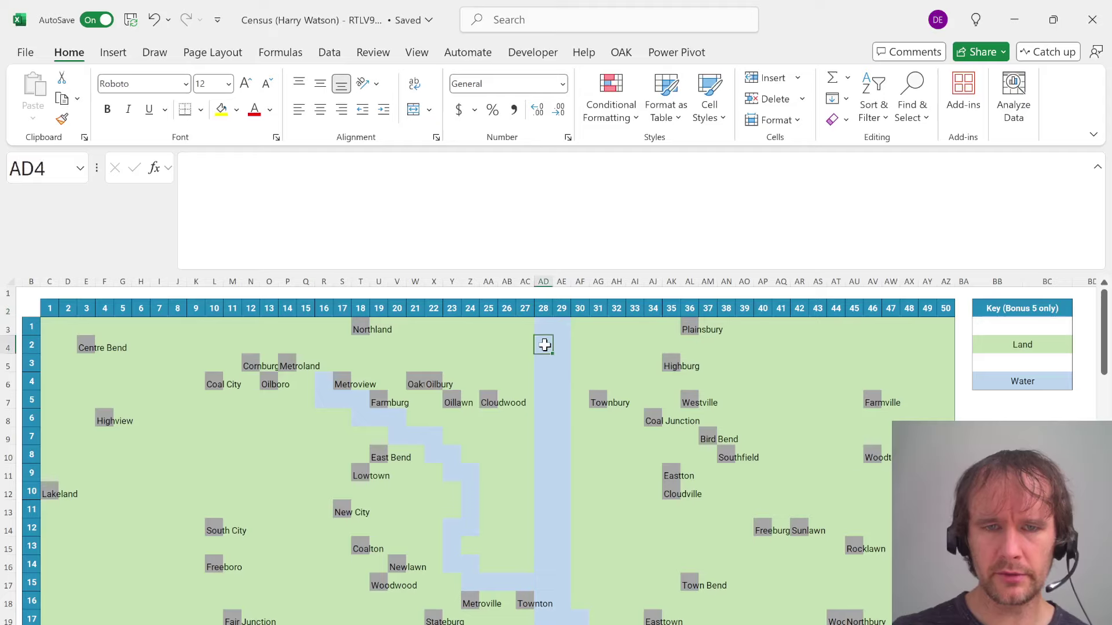
pyautogui.hotkey('ctrl', 'f')
pyautogui.press('BackSpace')
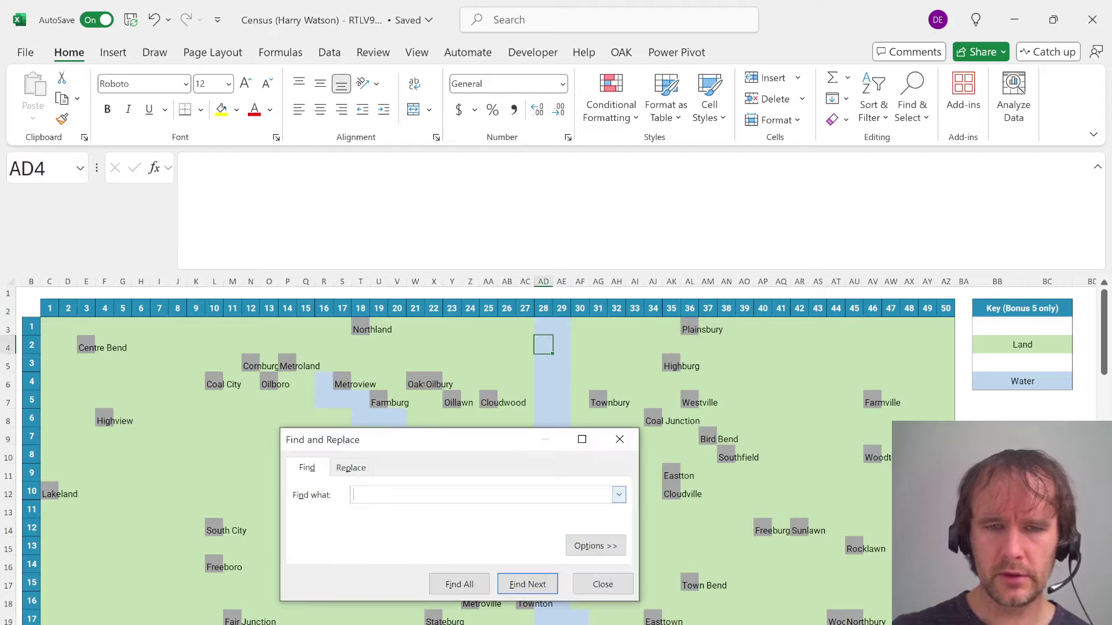
pyautogui.press('Escape')
# Copy the hex code #BDD7EE from the fill colour of water tile AD4, leaving its format as it is
pyautogui.hotkey('ctrl', '1')
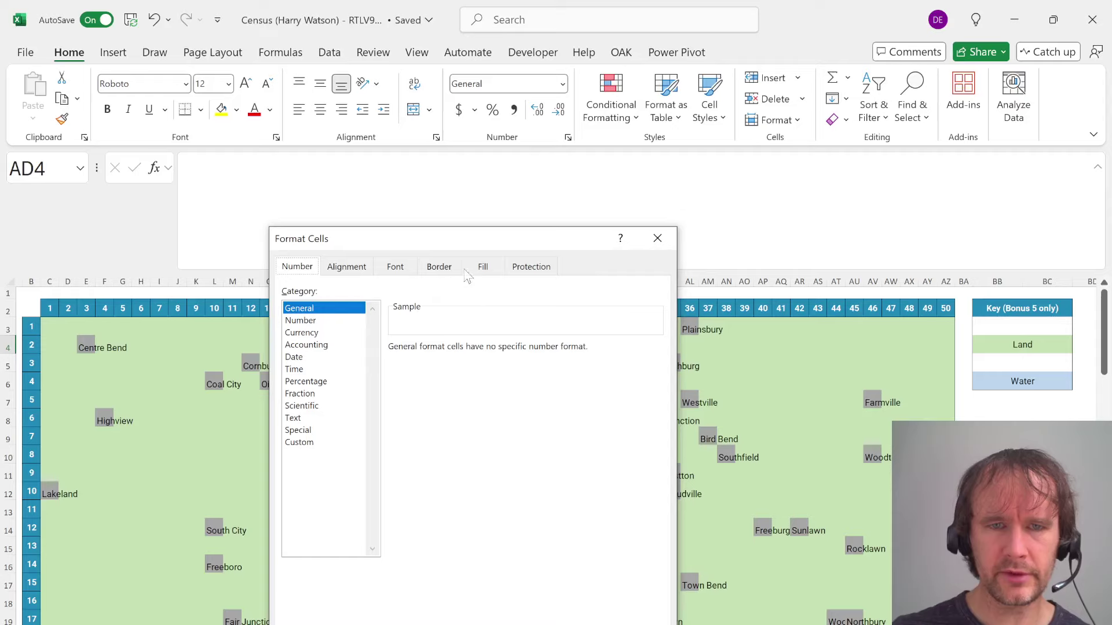
pyautogui.click(482, 267)
pyautogui.click(390, 445)
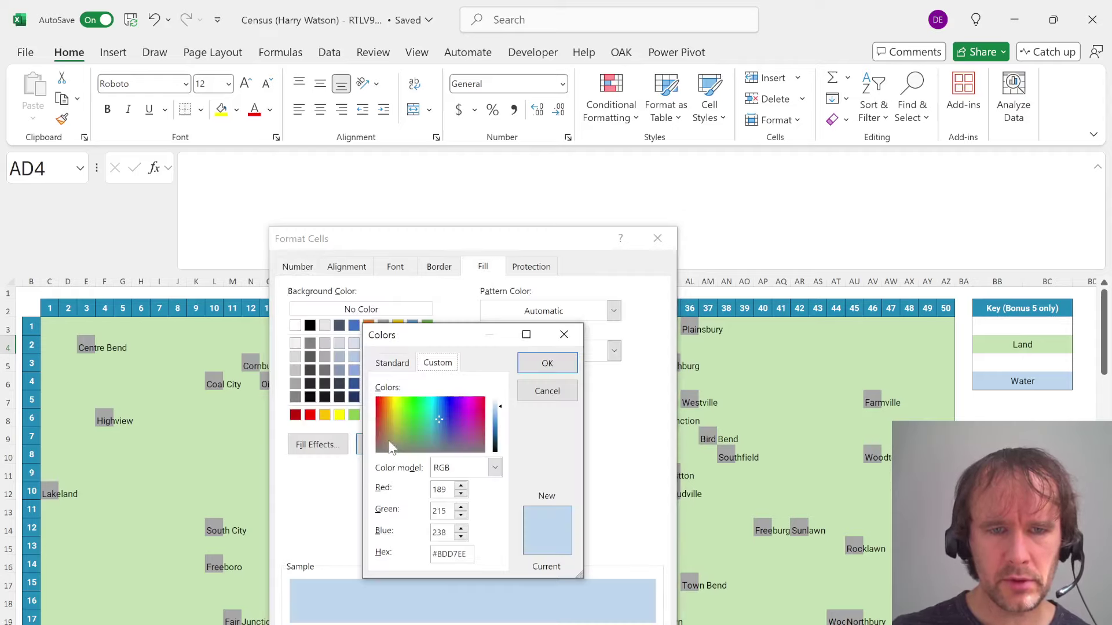
pyautogui.doubleClick(452, 554)
pyautogui.press('Return')
pyautogui.press('Return')
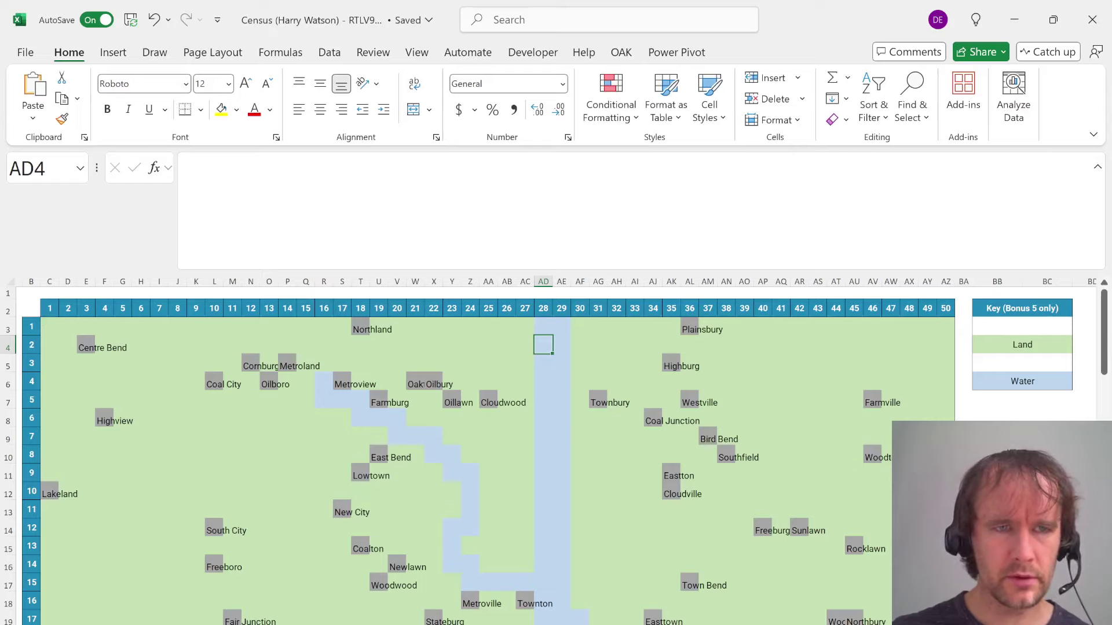
# Select the named range mp and set Replace to find cells with the fill colour #BDD7EE
pyautogui.click(35, 167)
pyautogui.write('mp')
pyautogui.press('Return')
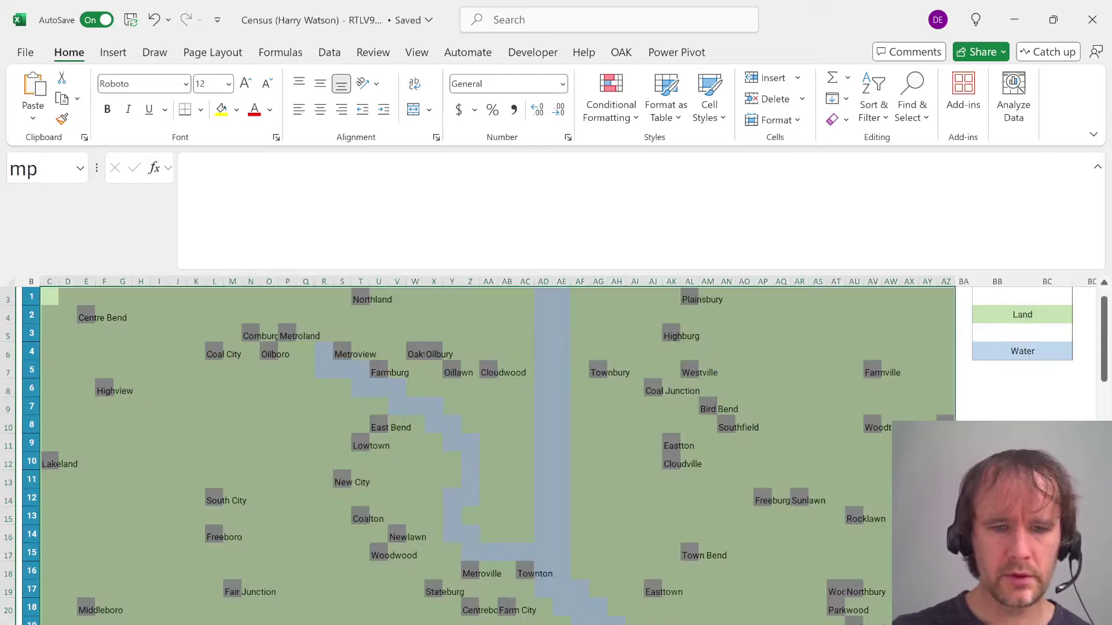
pyautogui.hotkey('ctrl', 'h')
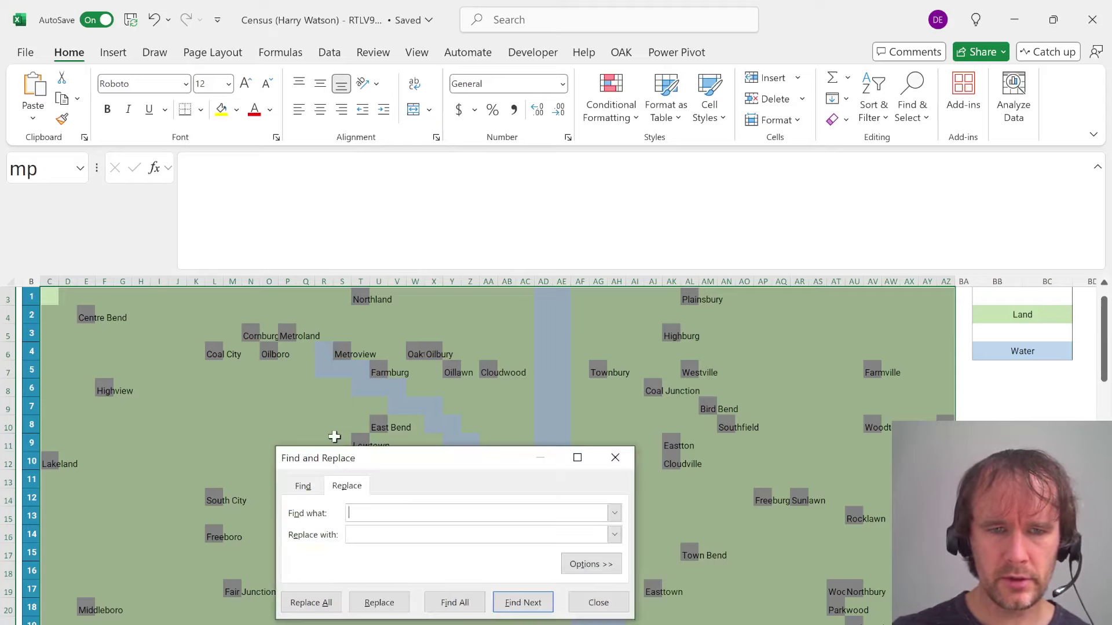
pyautogui.hotkey('alt', 't')
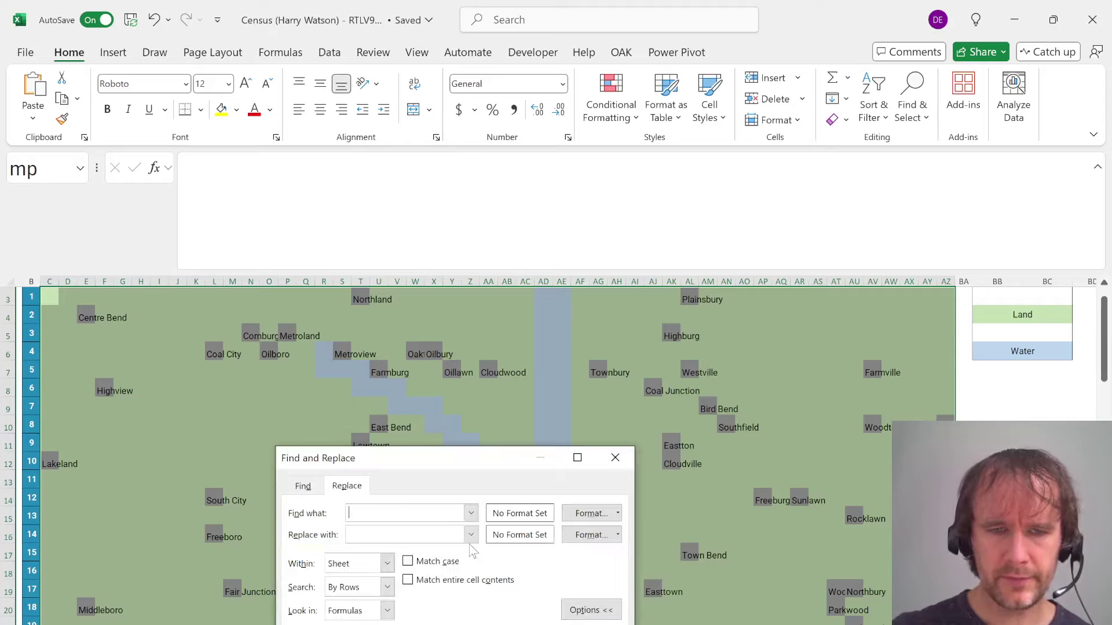
pyautogui.click(592, 514)
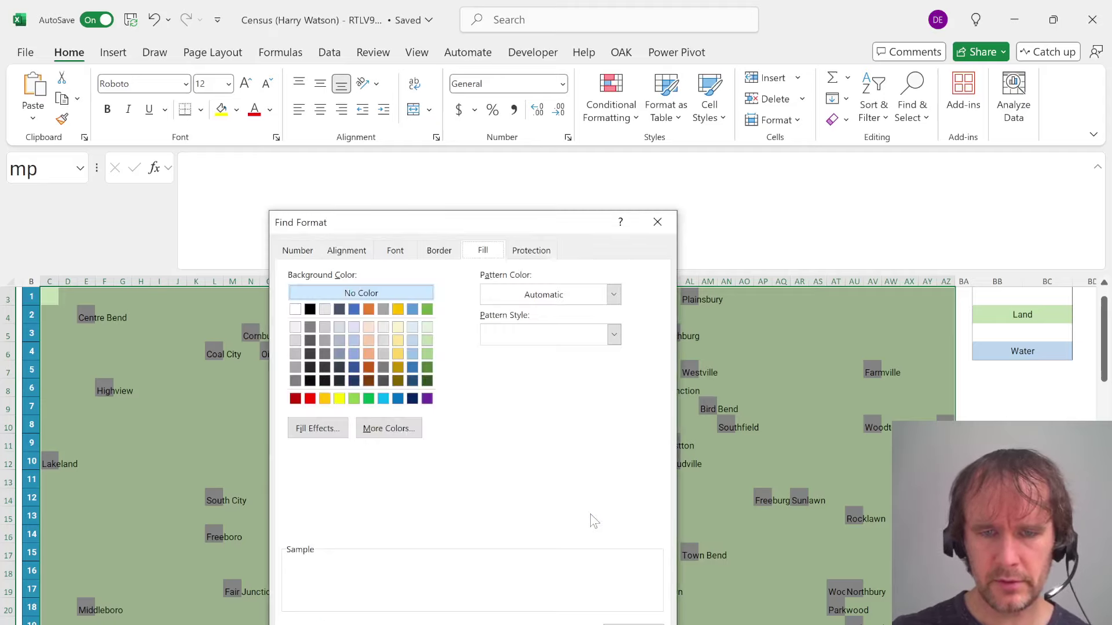
pyautogui.click(377, 440)
pyautogui.click(428, 368)
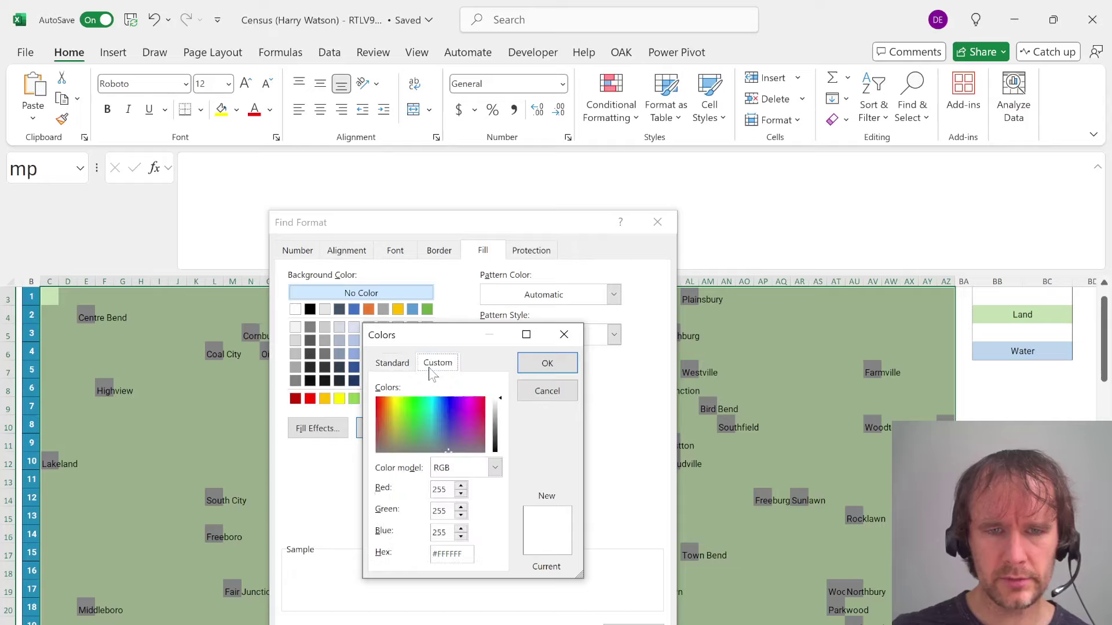
pyautogui.doubleClick(454, 553)
pyautogui.hotkey('ctrl', 'v')
pyautogui.press('Return')
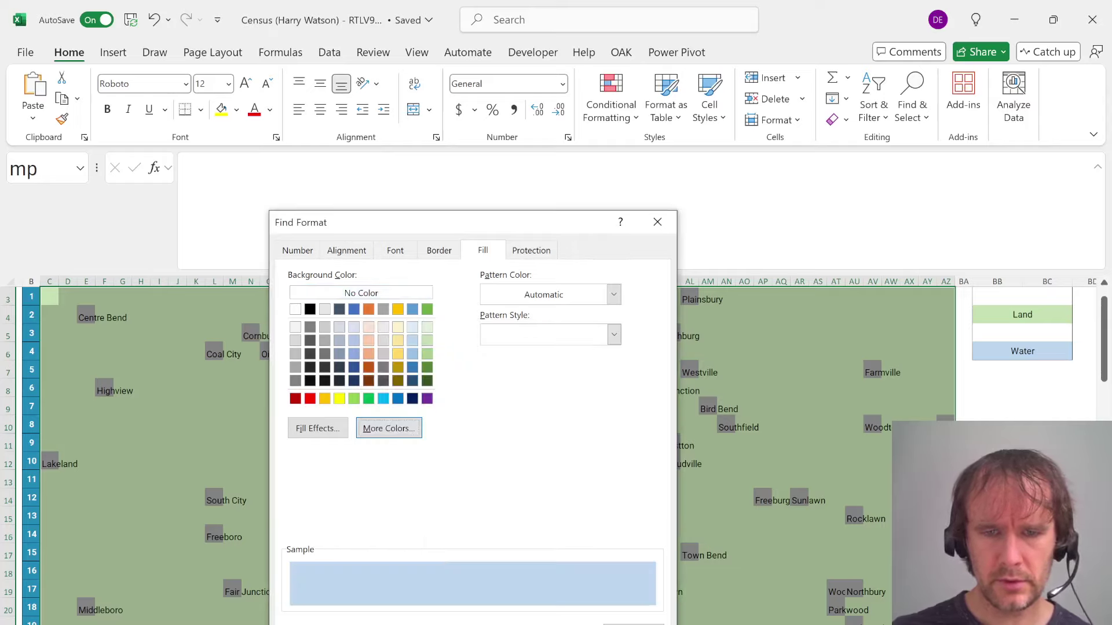
pyautogui.press('Return')
# Replace all the matching water tiles in the map with the text W and close Find and Replace
pyautogui.click(405, 535)
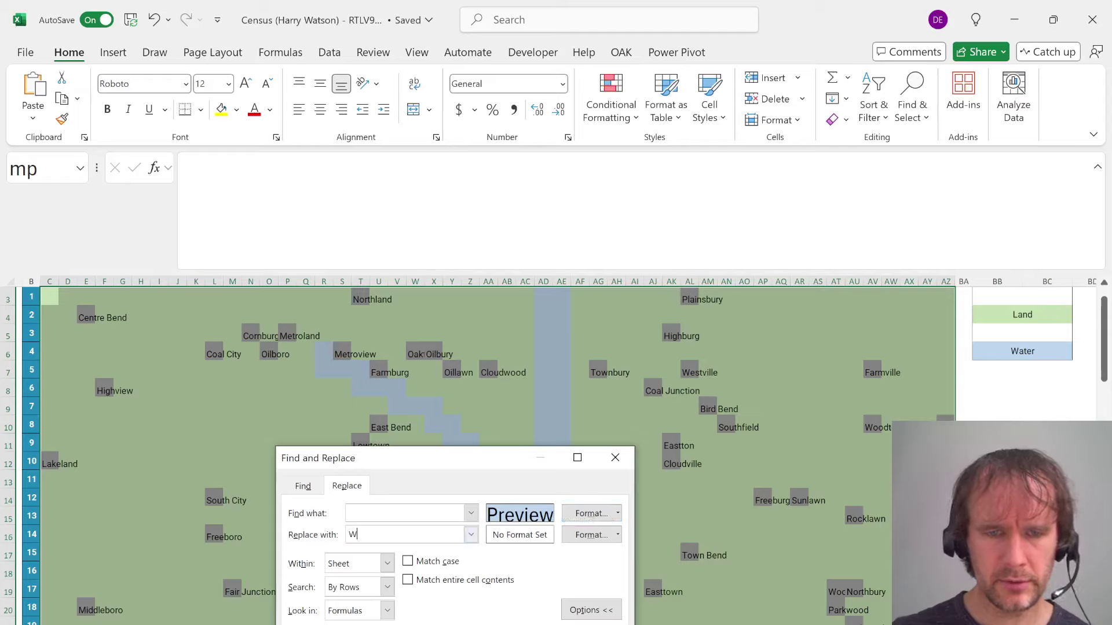
pyautogui.write('W')
pyautogui.hotkey('alt', 'a')
pyautogui.press('Return')
pyautogui.press('Escape')
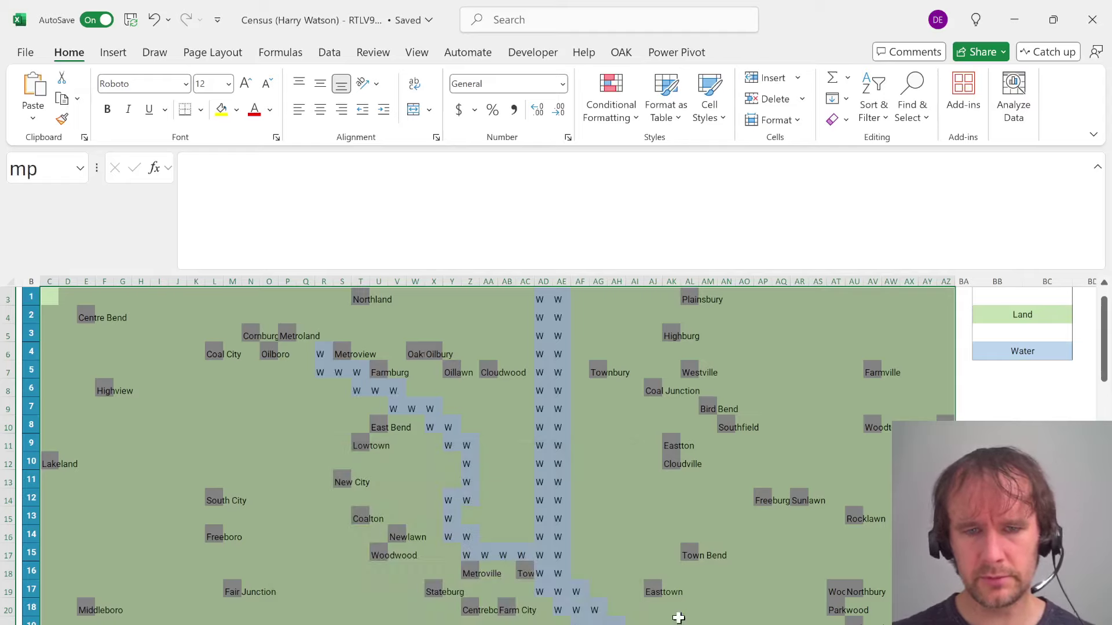
# Go to the distance matrix sheet and examine the TOCOL list of map entries in column H and the distance formula in K4
pyautogui.hotkey('ctrl', 'pagedown')
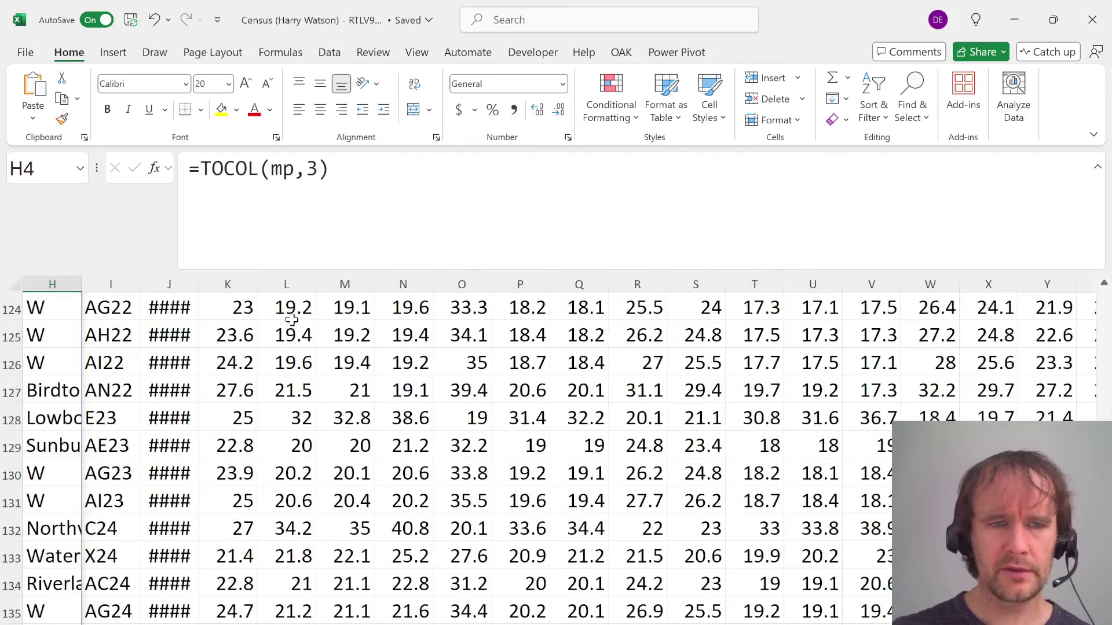
pyautogui.click(127, 398)
pyautogui.hotkey('ctrl', 'Up')
pyautogui.hotkey('ctrl', 'Up')
pyautogui.press('Left')
pyautogui.press('Left')
pyautogui.press('Down')
pyautogui.press('Down')
pyautogui.press('Down')
pyautogui.press('Down')
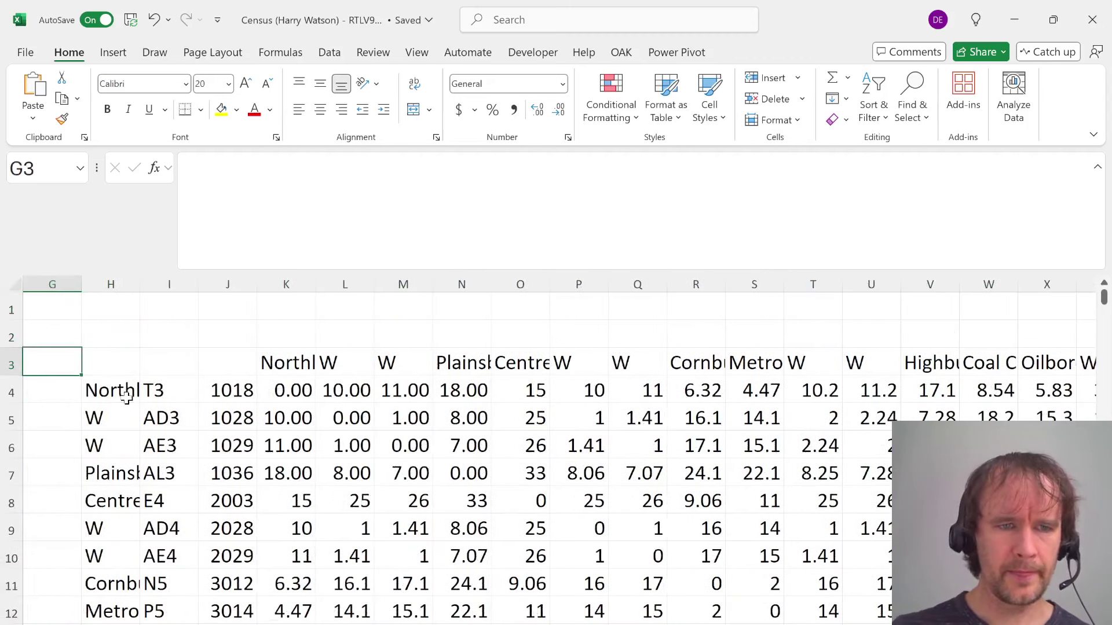
pyautogui.press('Right')
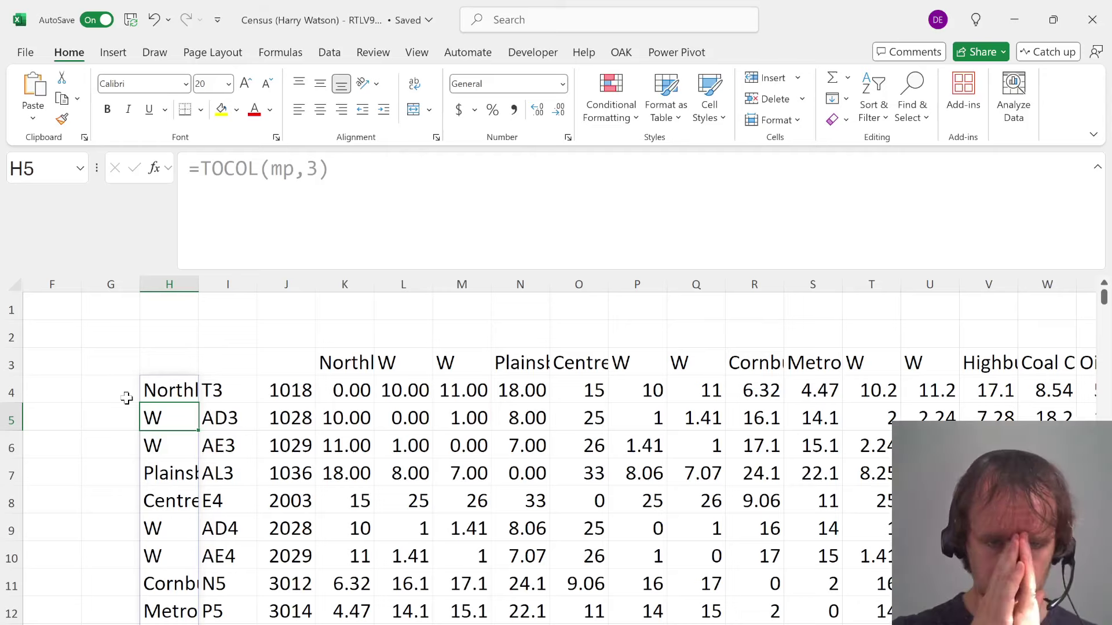
pyautogui.press('Right')
pyautogui.press('Right')
pyautogui.press('Up')
pyautogui.press('Right')
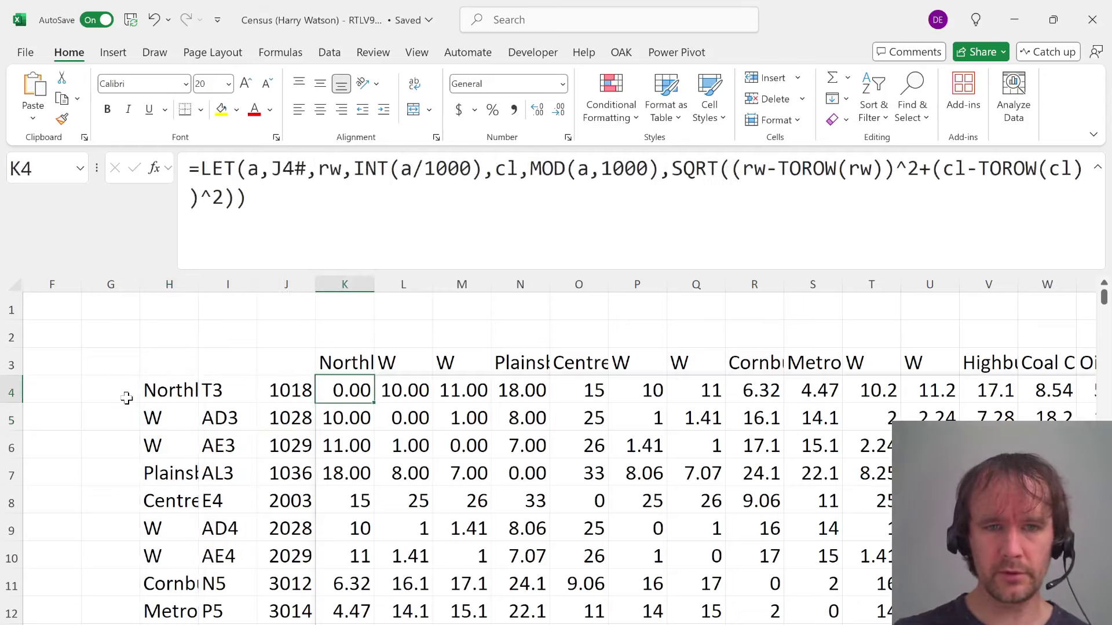
# In KM4, begin a SUM formula whose first condition tests whether the distances K4:KL4 equal 1
pyautogui.hotkey('ctrl', 'Right')
pyautogui.press('Right')
pyautogui.press('Right')
pyautogui.press('Left')
pyautogui.write('=')
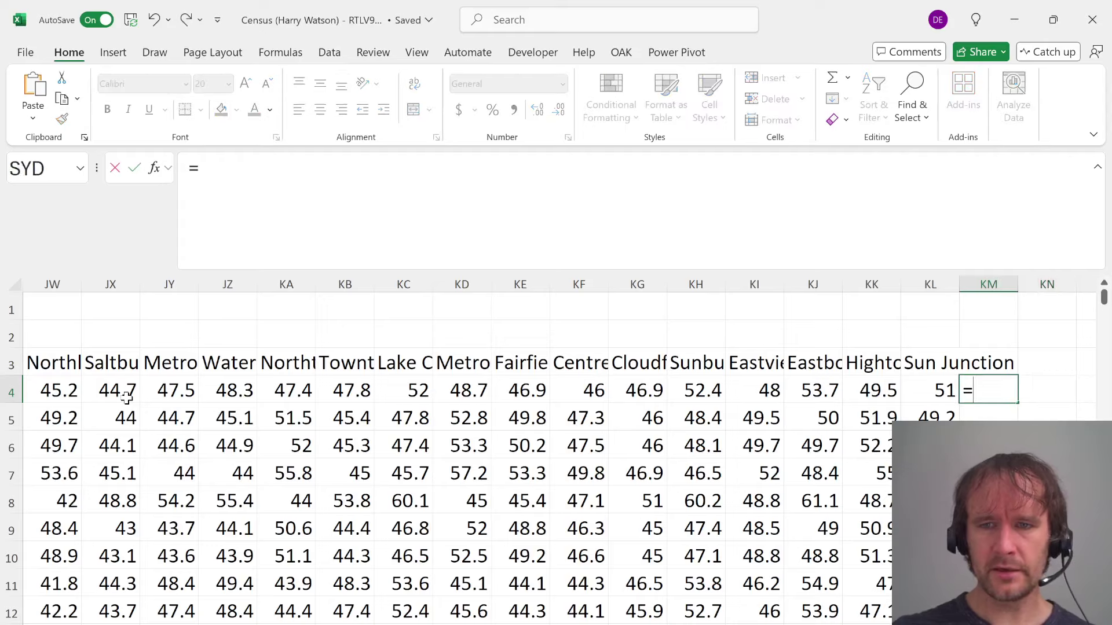
pyautogui.write('f')
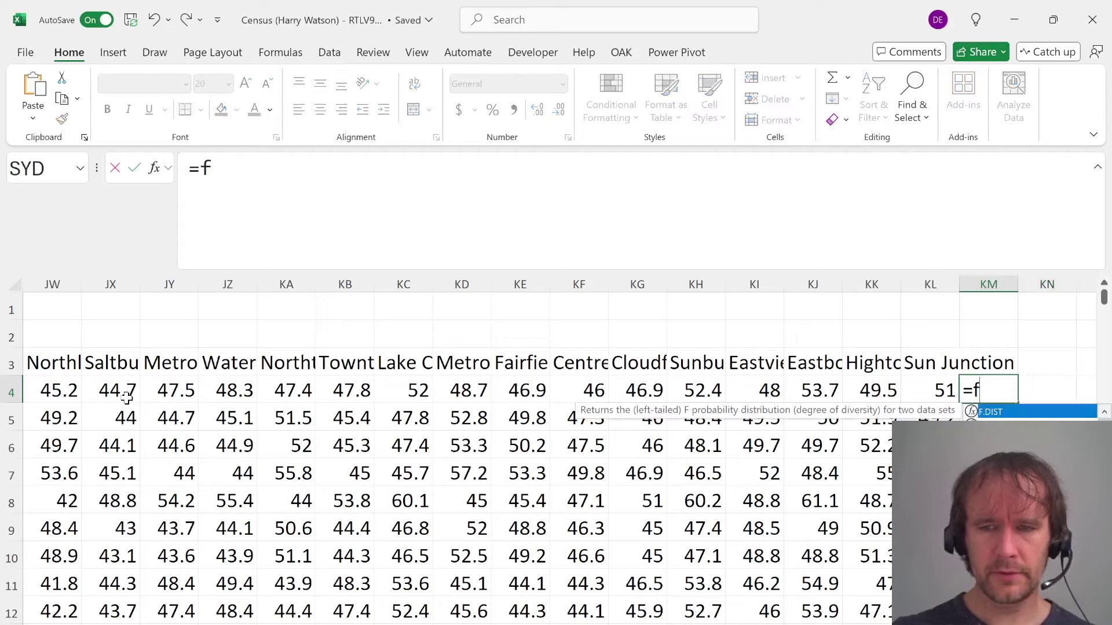
pyautogui.press('BackSpace')
pyautogui.write('sum')
pyautogui.press('Tab')
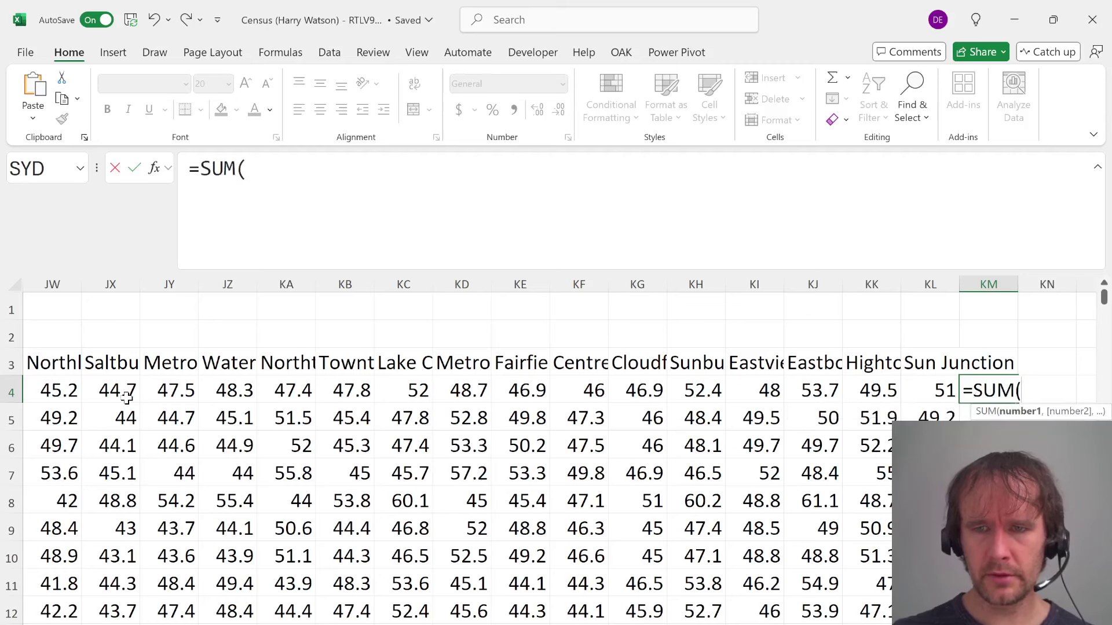
pyautogui.press('Left')
pyautogui.hotkey('ctrl', 'shift', 'Left')
pyautogui.hotkey('shift', 'Right')
pyautogui.hotkey('shift', 'Right')
pyautogui.write('=')
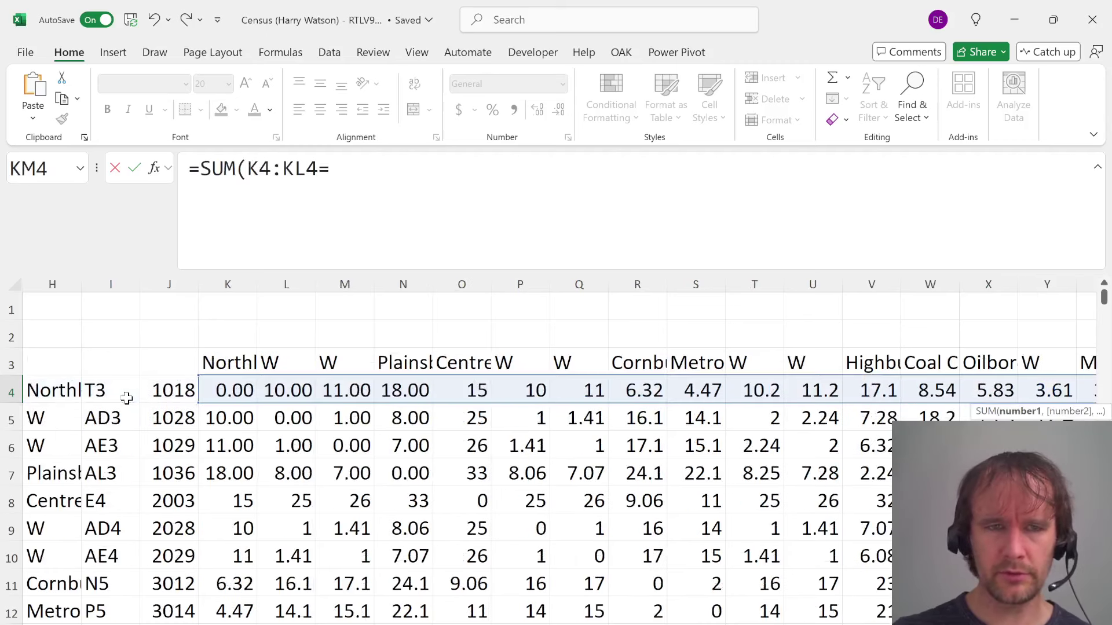
pyautogui.click(248, 168)
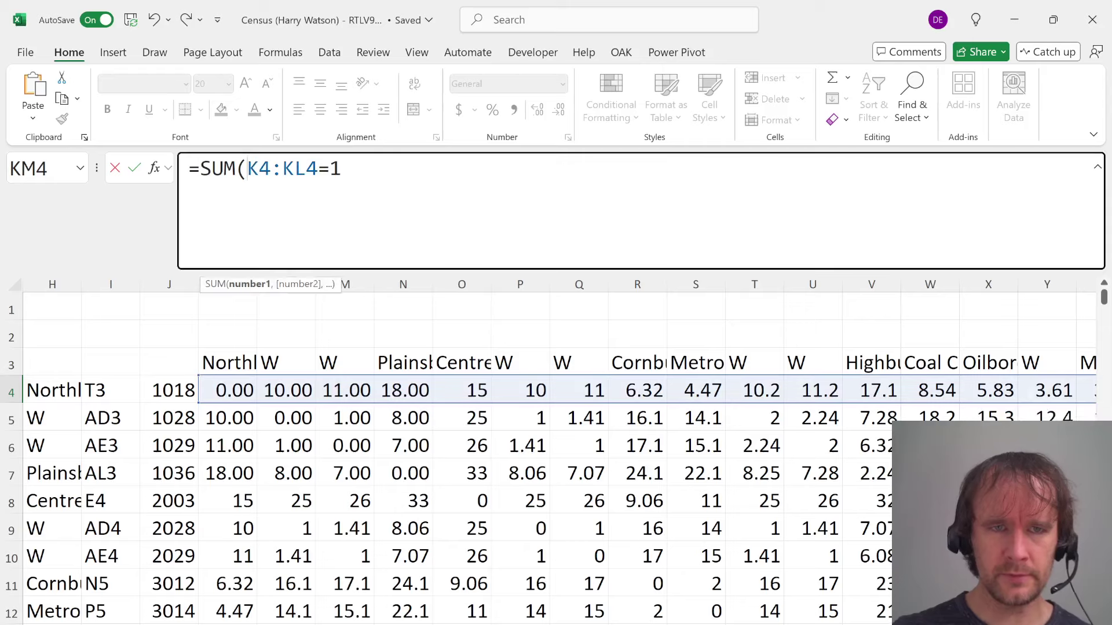
pyautogui.write('(')
pyautogui.press('End')
pyautogui.write(')*')
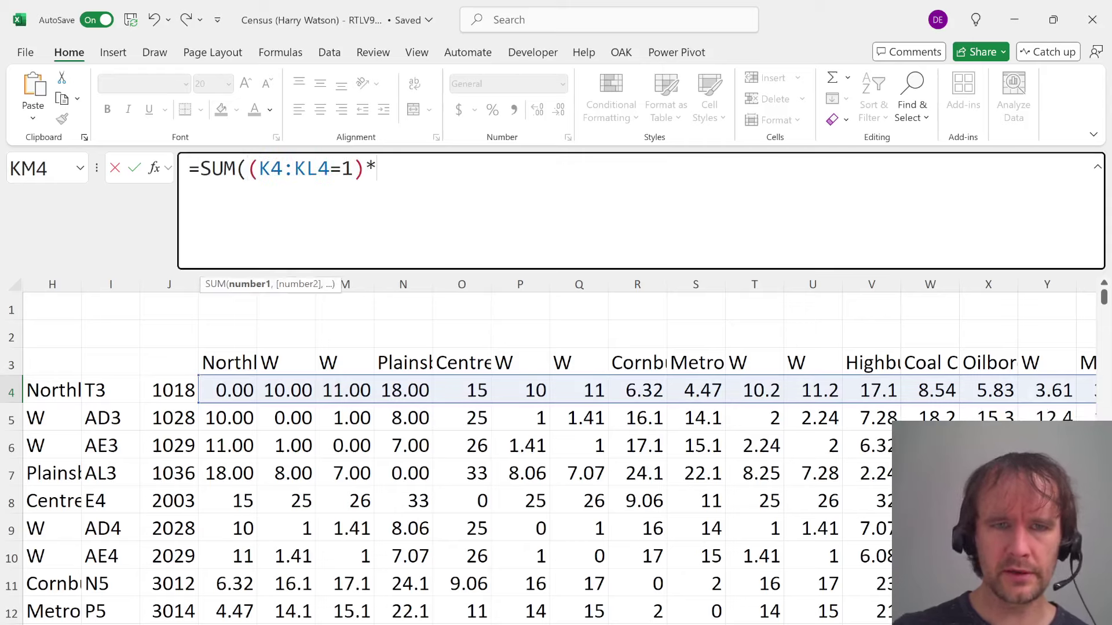
# Finish the KM4 formula by multiplying by the condition $K$3#="W"
pyautogui.write('(')
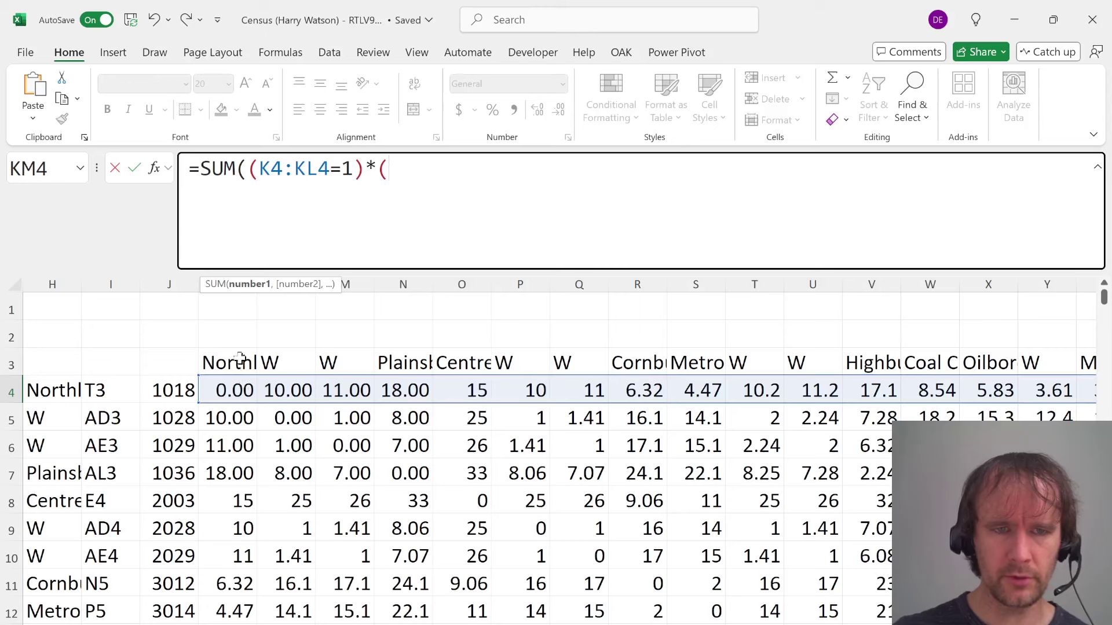
pyautogui.click(241, 357)
pyautogui.write('#')
pyautogui.press('F4')
pyautogui.write('=')
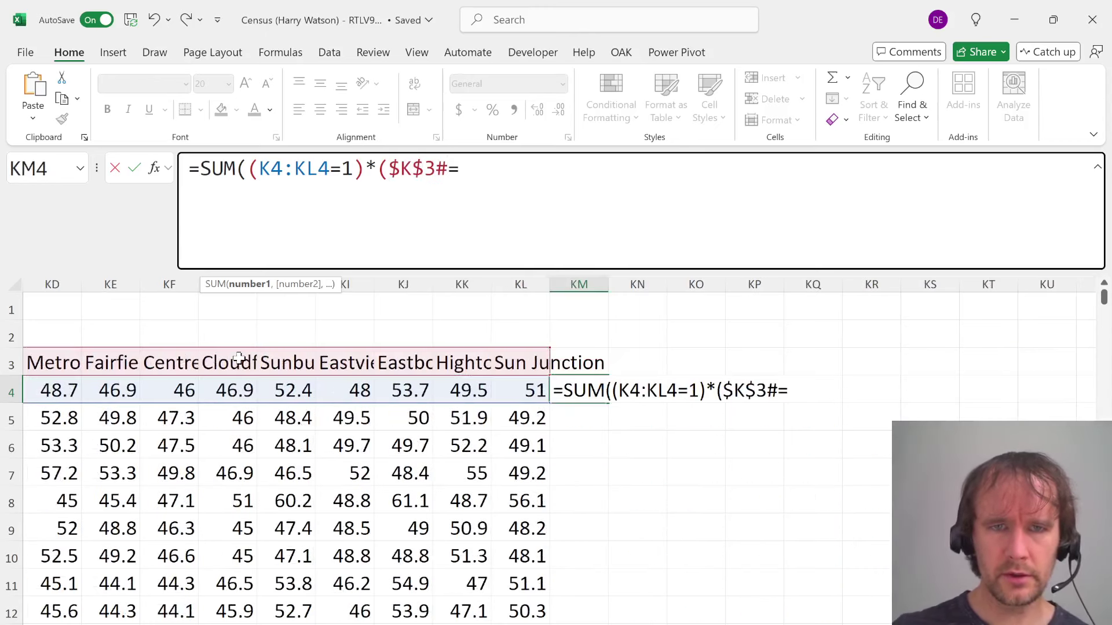
pyautogui.write('"W"))')
pyautogui.press('Return')
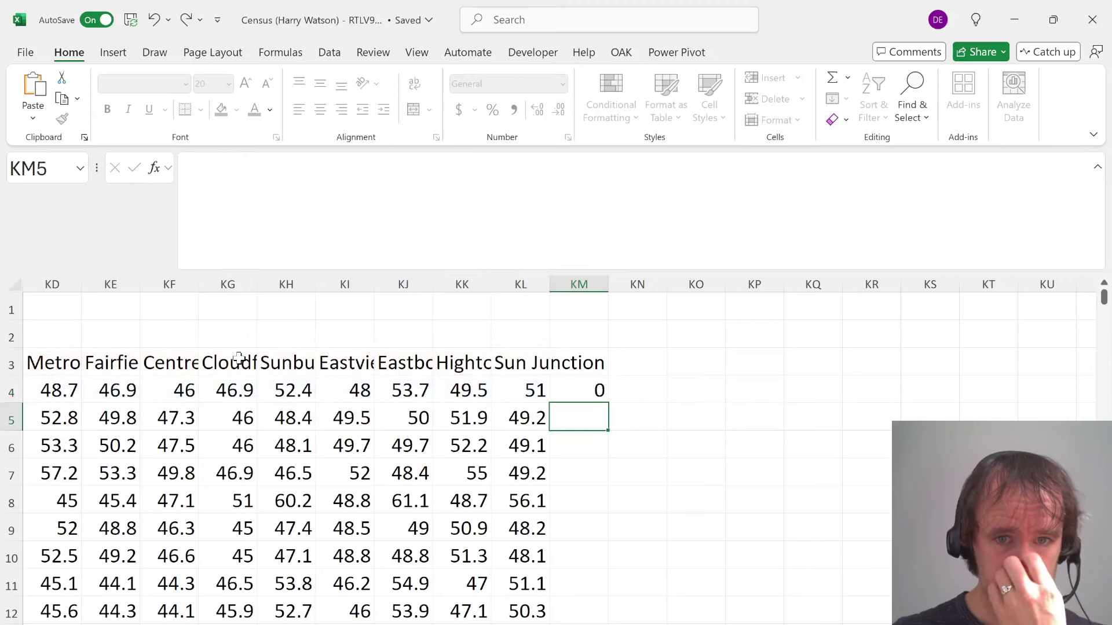
# Fill the water-neighbour formula from KM4 down to the last row of the distance matrix
pyautogui.press('Left')
pyautogui.hotkey('ctrl', 'Down')
pyautogui.press('Right')
pyautogui.hotkey('ctrl', 'shift', 'Up')
pyautogui.hotkey('ctrl', 'd')
pyautogui.hotkey('ctrl', 'Up')
pyautogui.press('Up')
pyautogui.press('Up')
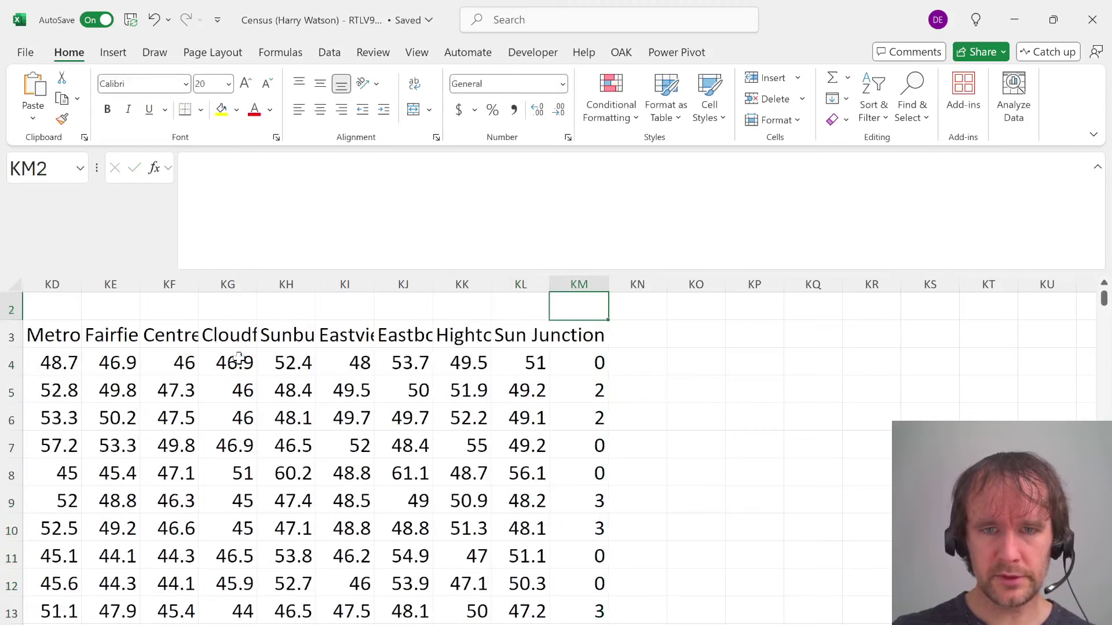
# Apply a filter to the matrix from header row 3, columns H to KM, and exclude the rows with 0 in column KM
pyautogui.press('Down')
pyautogui.hotkey('ctrl', 'shift', 'Down')
pyautogui.hotkey('ctrl', 'shift', 'Left')
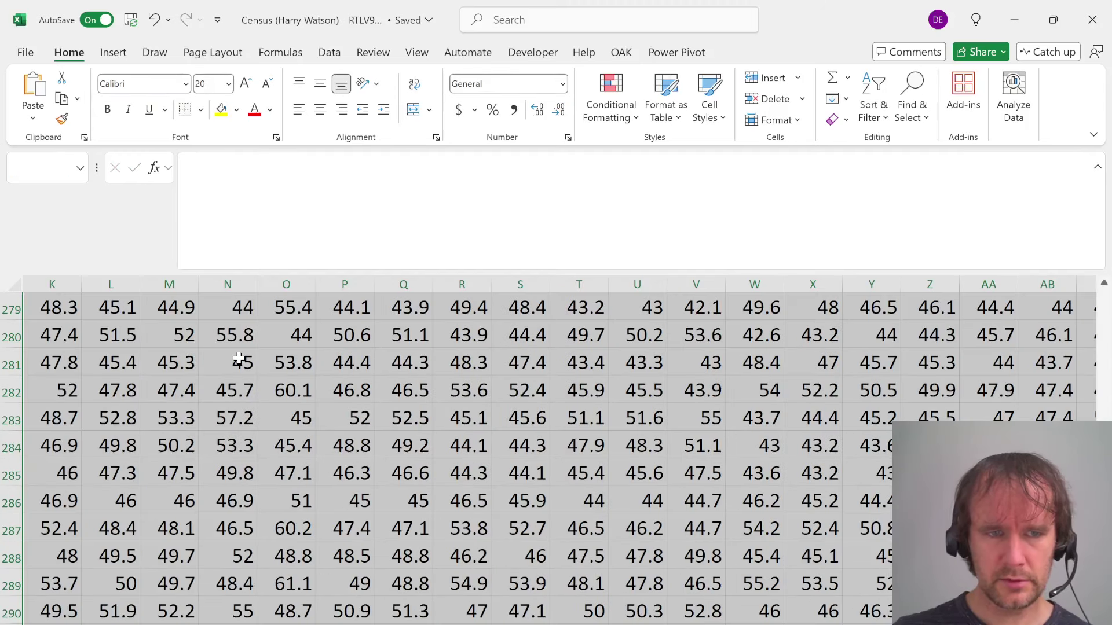
pyautogui.hotkey('shift', 'Left')
pyautogui.hotkey('shift', 'Left')
pyautogui.hotkey('shift', 'Left')
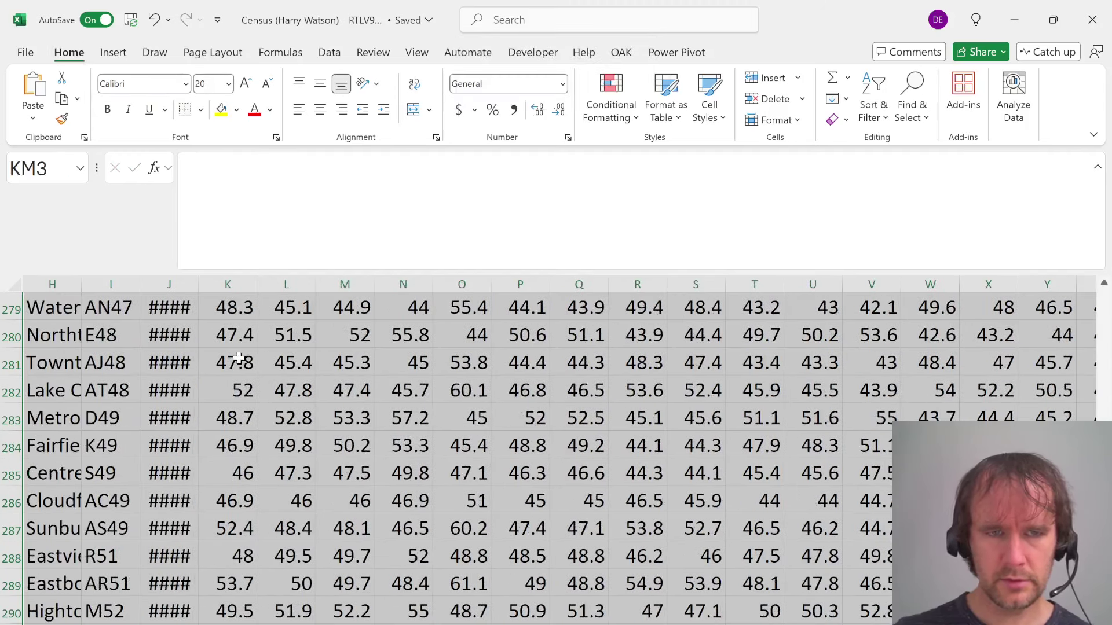
pyautogui.hotkey('ctrl', 'shift', 'l')
pyautogui.hotkey('alt', 'Down')
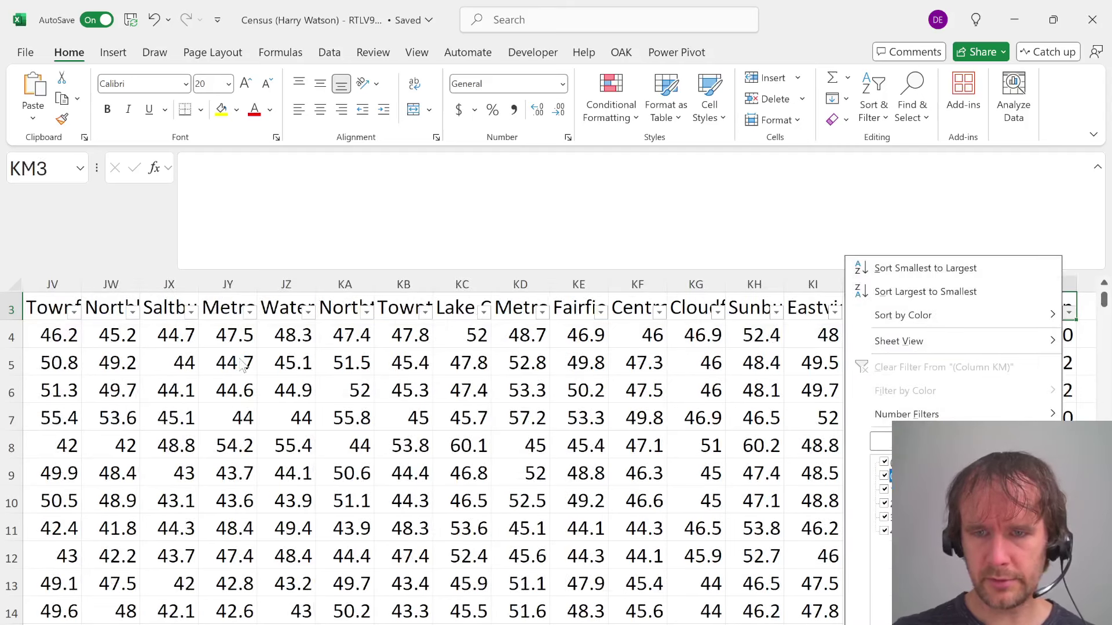
pyautogui.press('space')
pyautogui.press('Return')
pyautogui.press('Down')
# Filter column H to exclude the W entries so only city rows remain
pyautogui.press('Home')
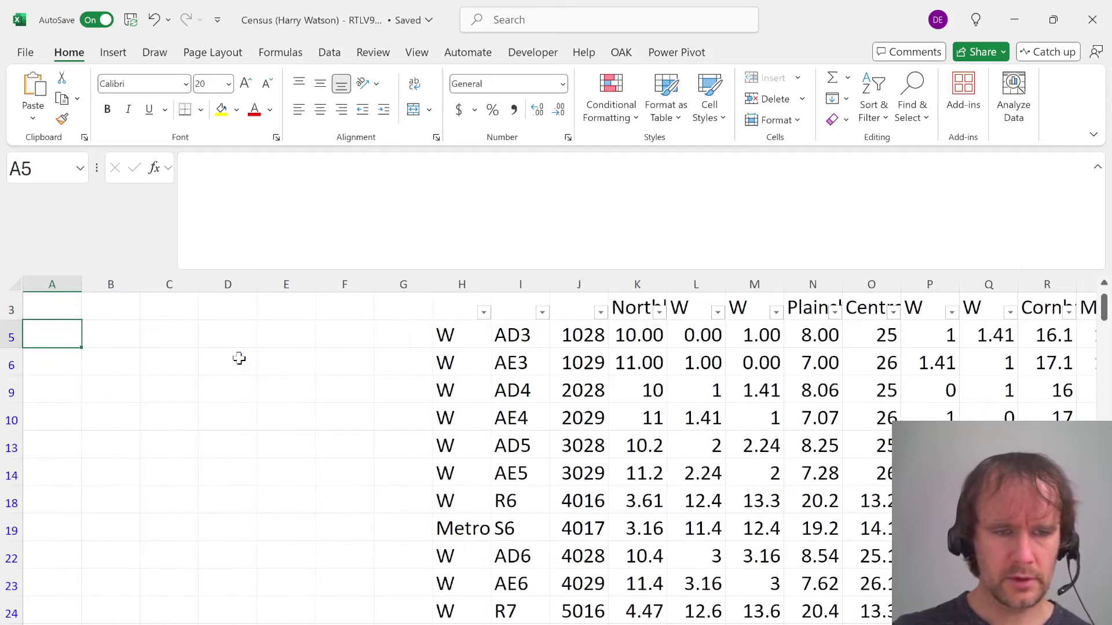
pyautogui.hotkey('ctrl', 'Right')
pyautogui.hotkey('ctrl', 'shift', 'Down')
pyautogui.hotkey('ctrl', 'Up')
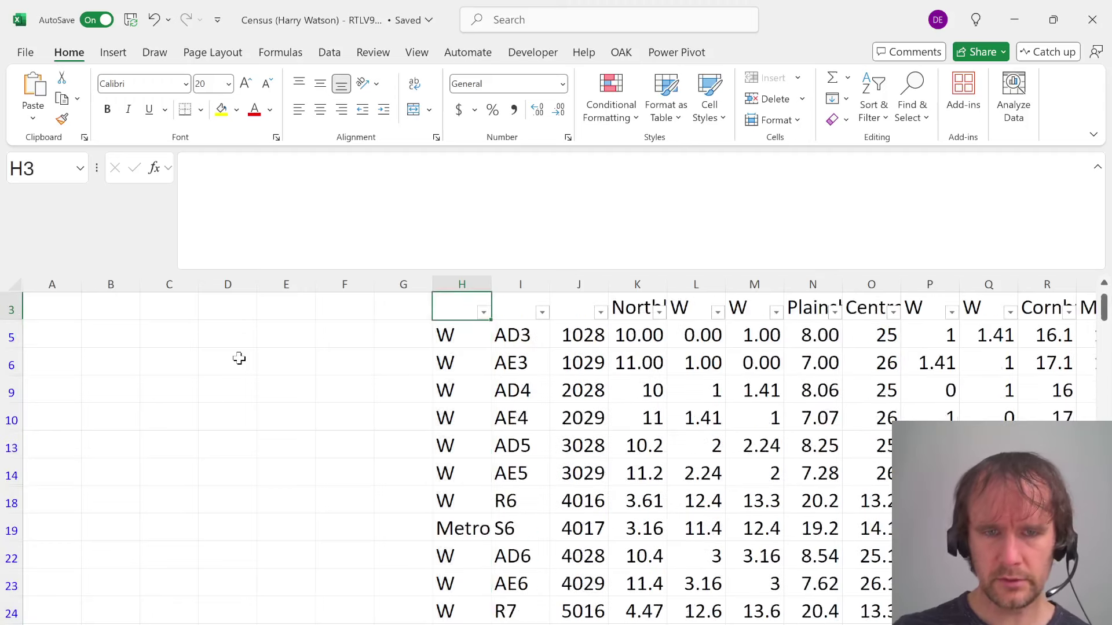
pyautogui.hotkey('alt', 'Down')
pyautogui.press('Down')
pyautogui.press('Down')
pyautogui.press('Down')
pyautogui.press('Down')
pyautogui.press('Down')
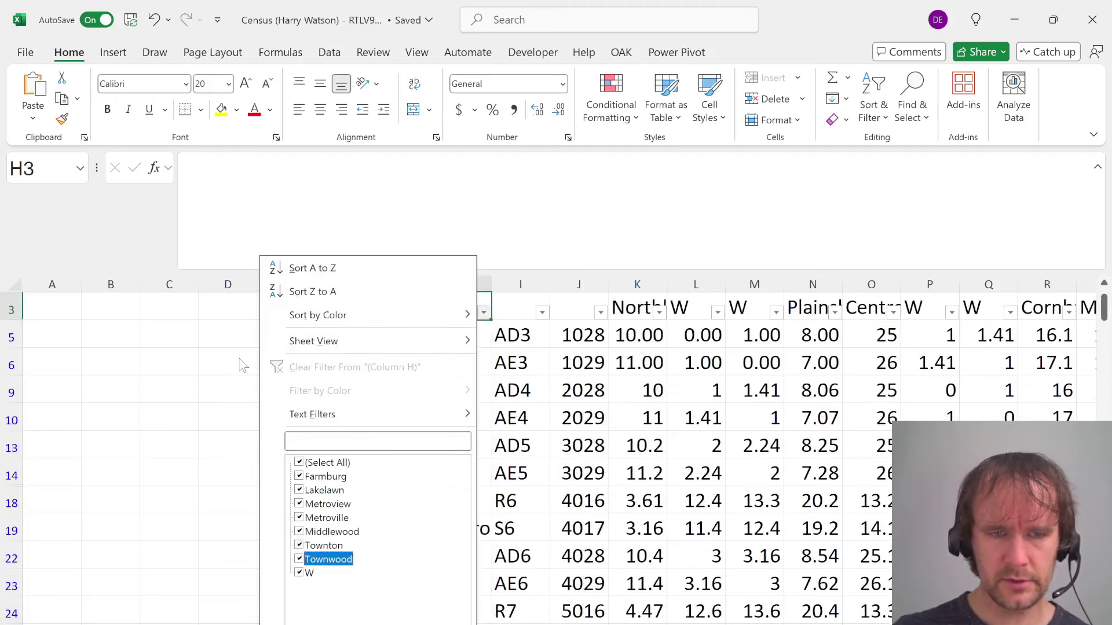
pyautogui.press('Down')
pyautogui.press('space')
pyautogui.press('Return')
# Reread the Bonus 5 question and copy the filtered city names in column H as values to a list starting at H294
pyautogui.press('Down')
pyautogui.press('Right')
pyautogui.press('Left')
pyautogui.hotkey('ctrl', 'shift', 'Down')
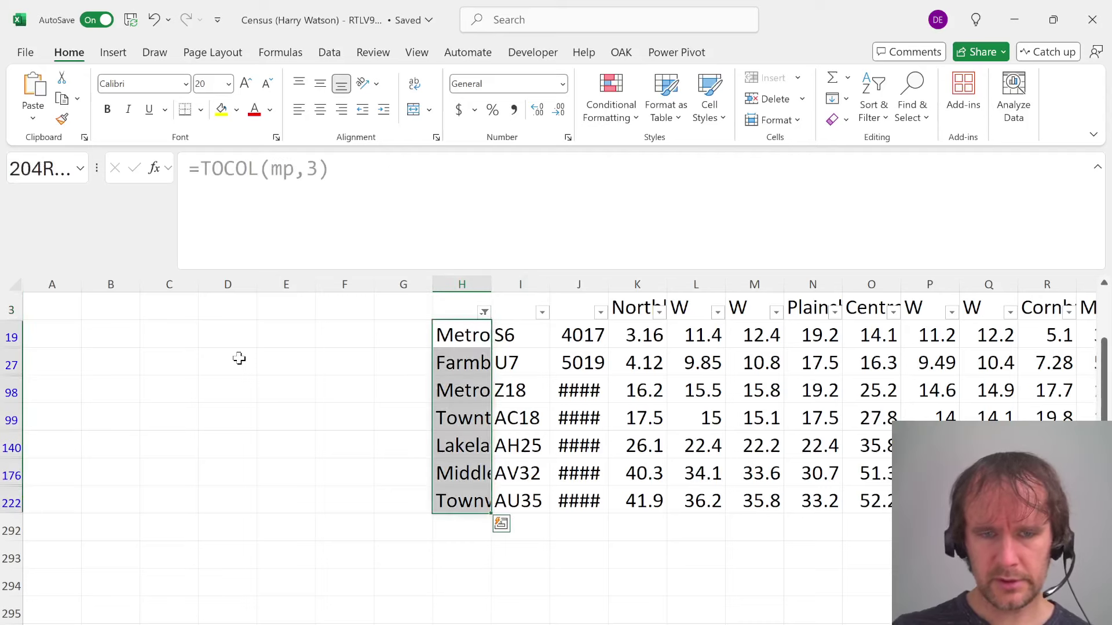
pyautogui.hotkey('ctrl', 'pageup')
pyautogui.hotkey('ctrl', 'pageup')
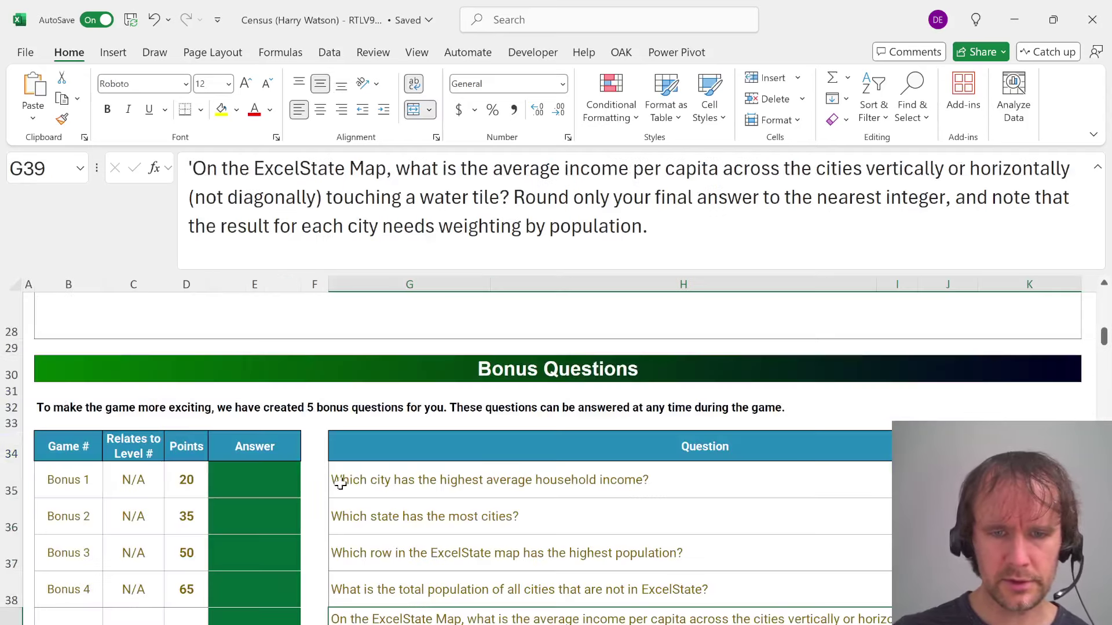
pyautogui.scroll(-3, 456, 539)
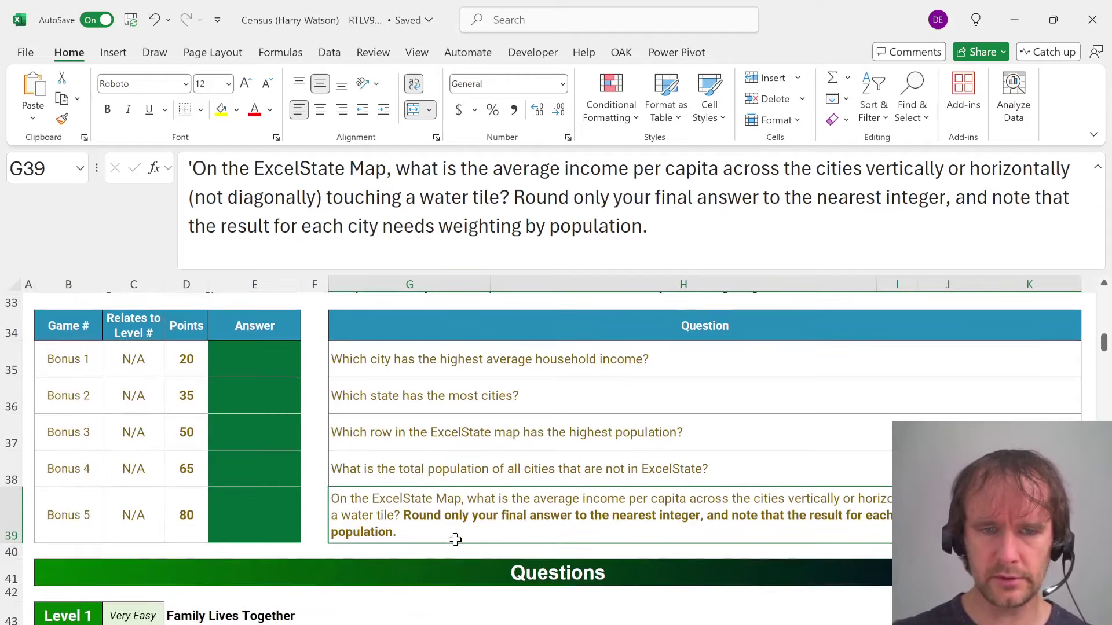
pyautogui.hotkey('ctrl', 'pagedown')
pyautogui.hotkey('ctrl', 'pagedown')
pyautogui.hotkey('ctrl', 'pagedown')
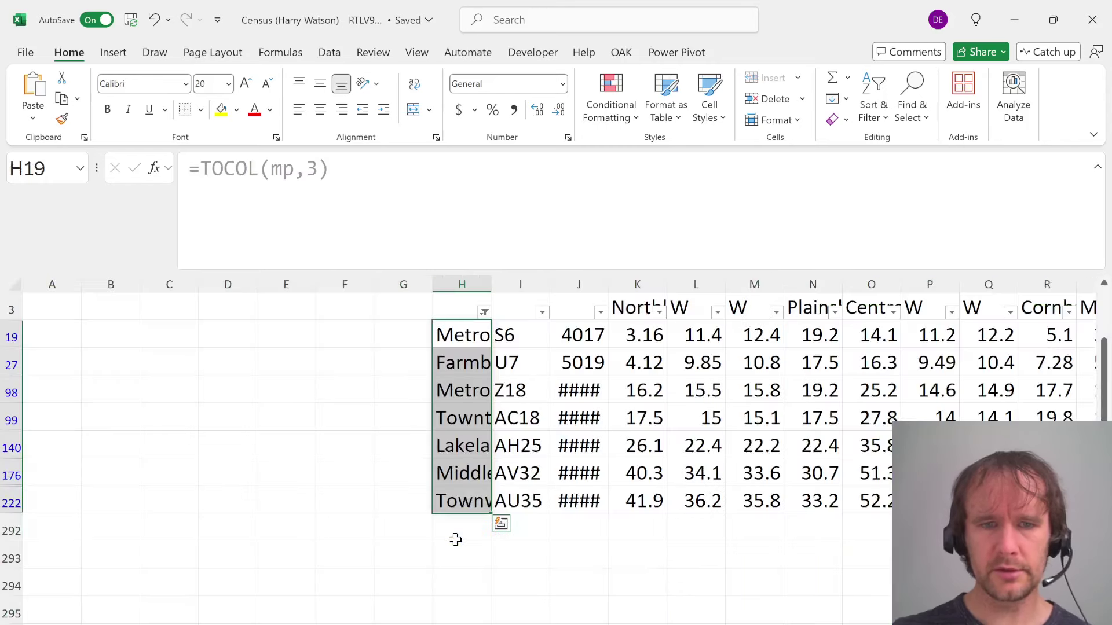
pyautogui.hotkey('ctrl', 'c')
pyautogui.hotkey('ctrl', 'Down')
pyautogui.press('Down')
pyautogui.press('Down')
pyautogui.press('Down')
pyautogui.hotkey('ctrl', 'alt', 'v')
pyautogui.press('v')
pyautogui.press('Return')
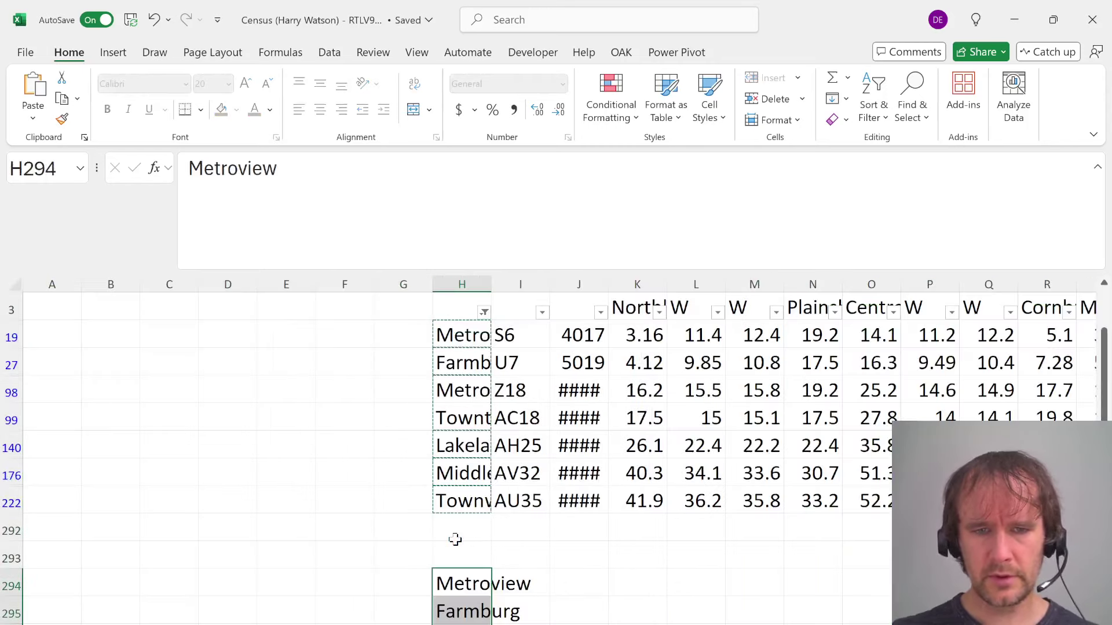
# In I294, look up each listed city's personal income with =XLOOKUP(H294:H300,t[City],t[PersInc])
pyautogui.press('Right')
pyautogui.write('=xl')
pyautogui.press('Tab')
pyautogui.press('Left')
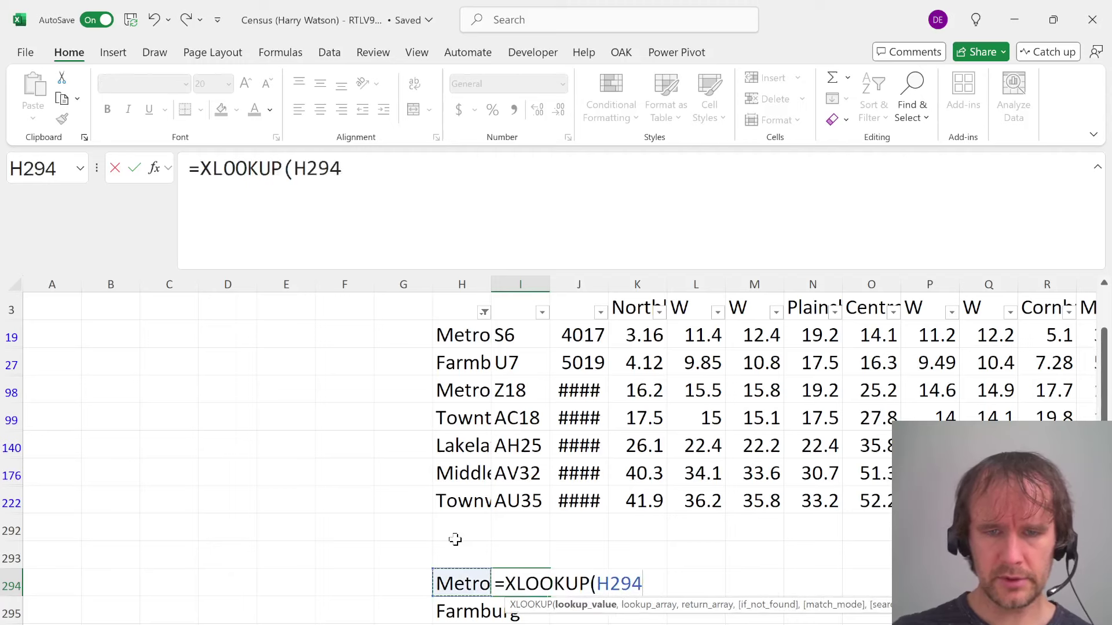
pyautogui.hotkey('ctrl', 'shift', 'Down')
pyautogui.write(',')
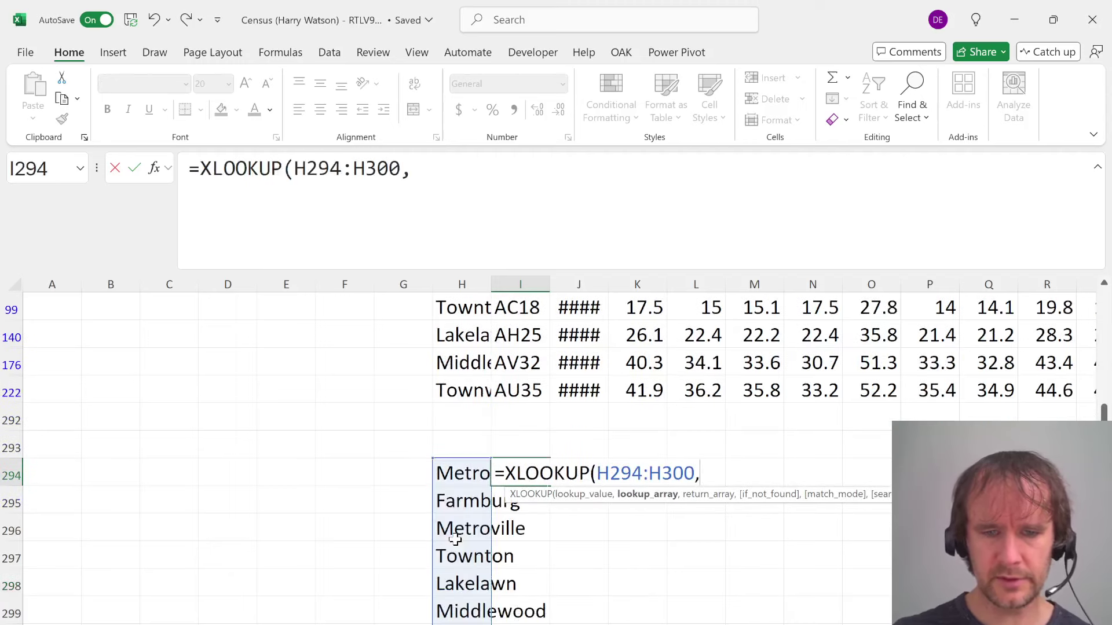
pyautogui.write('t[City],t[')
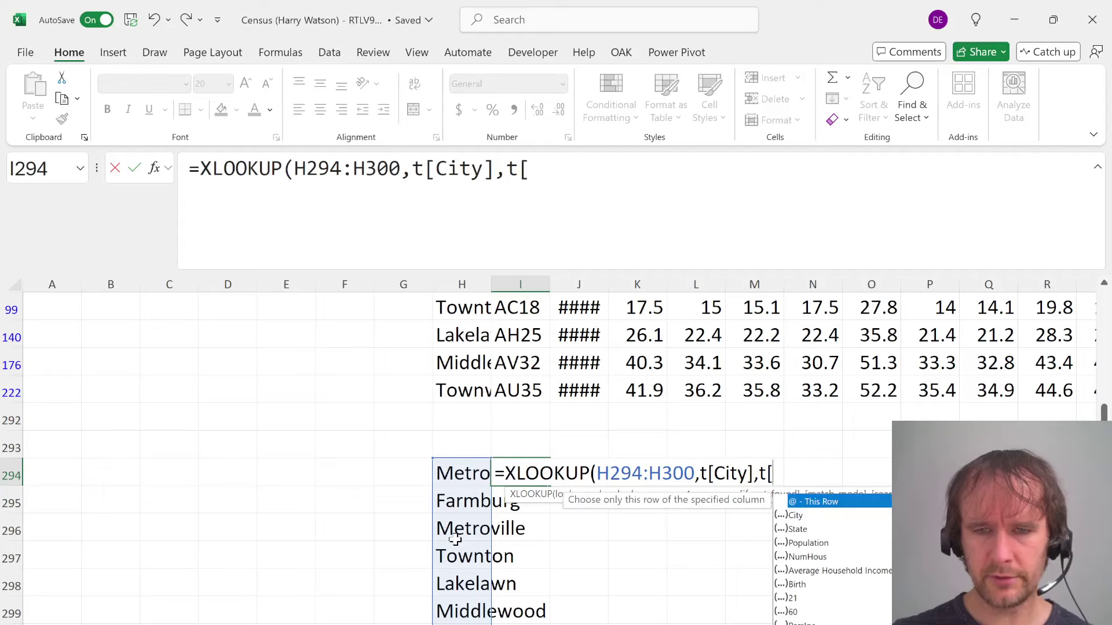
pyautogui.press('Down')
pyautogui.press('Down')
pyautogui.press('Down')
pyautogui.press('Down')
pyautogui.press('Down')
pyautogui.press('Down')
pyautogui.press('Down')
pyautogui.press('Down')
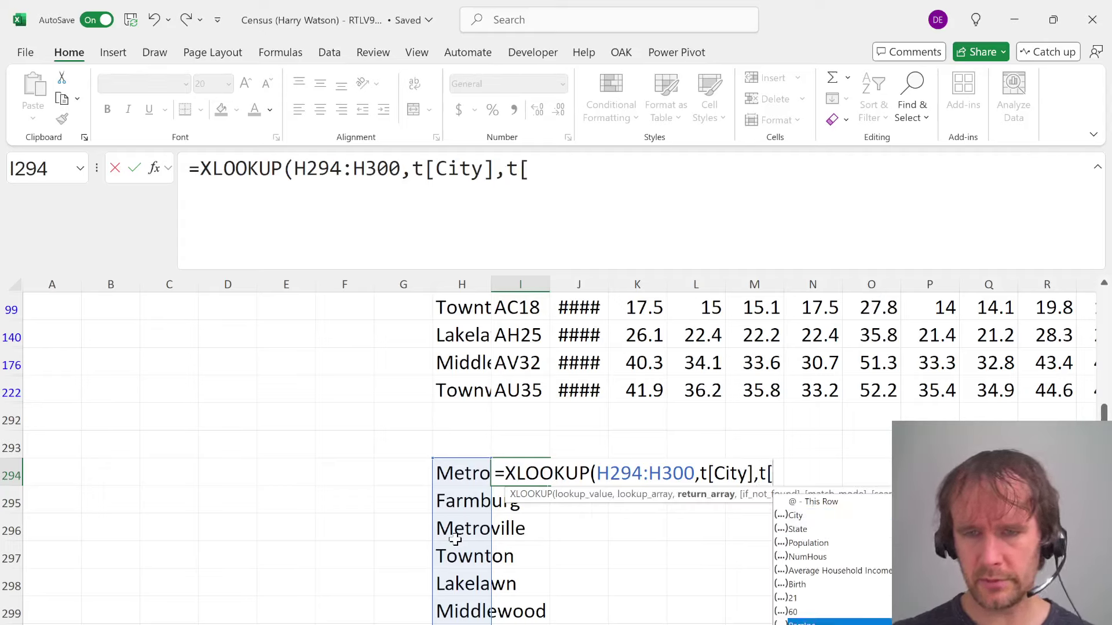
pyautogui.press('Tab')
pyautogui.write(']')
pyautogui.write(')')
pyautogui.press('Return')
# Copy the text of the lookup formula in I294 into J294 with its references unchanged
pyautogui.press('Up')
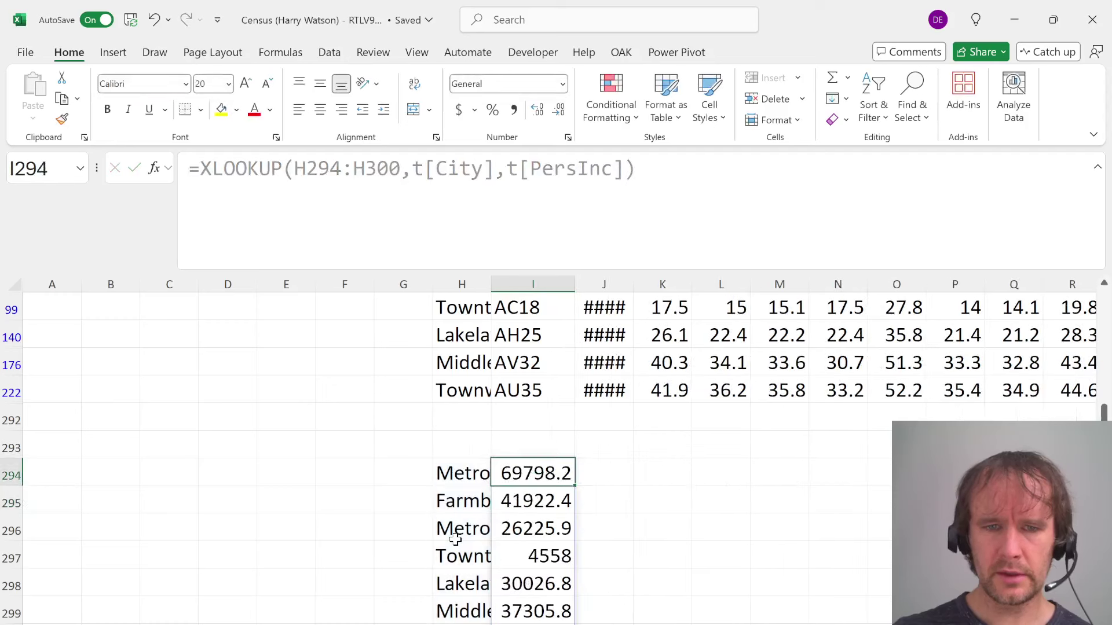
pyautogui.press('F2')
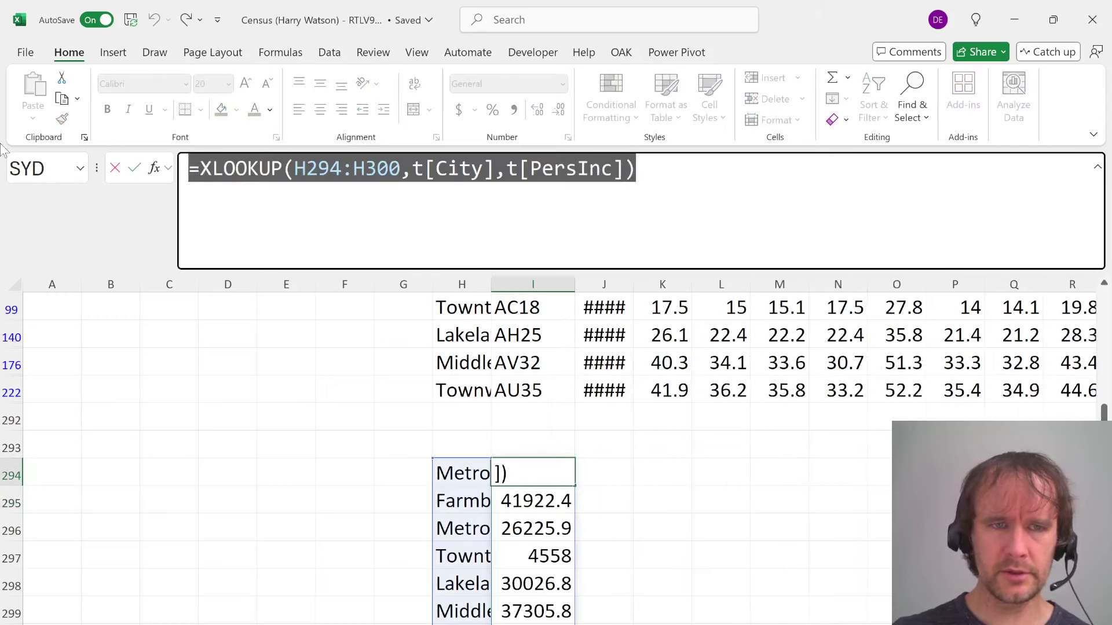
pyautogui.press('Escape')
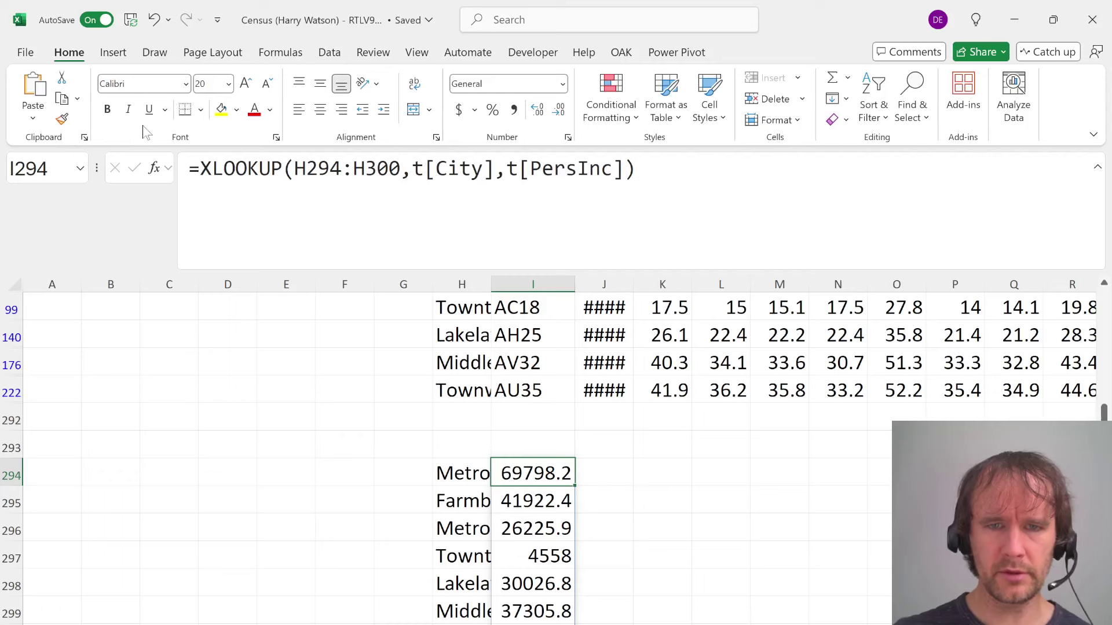
pyautogui.press('Right')
pyautogui.press('F2')
pyautogui.hotkey('ctrl', 'v')
pyautogui.press('Return')
# Reread the Bonus 5 question and change the return column of the J294 lookup to t[Population]
pyautogui.hotkey('ctrl', 'pageup')
pyautogui.hotkey('ctrl', 'pageup')
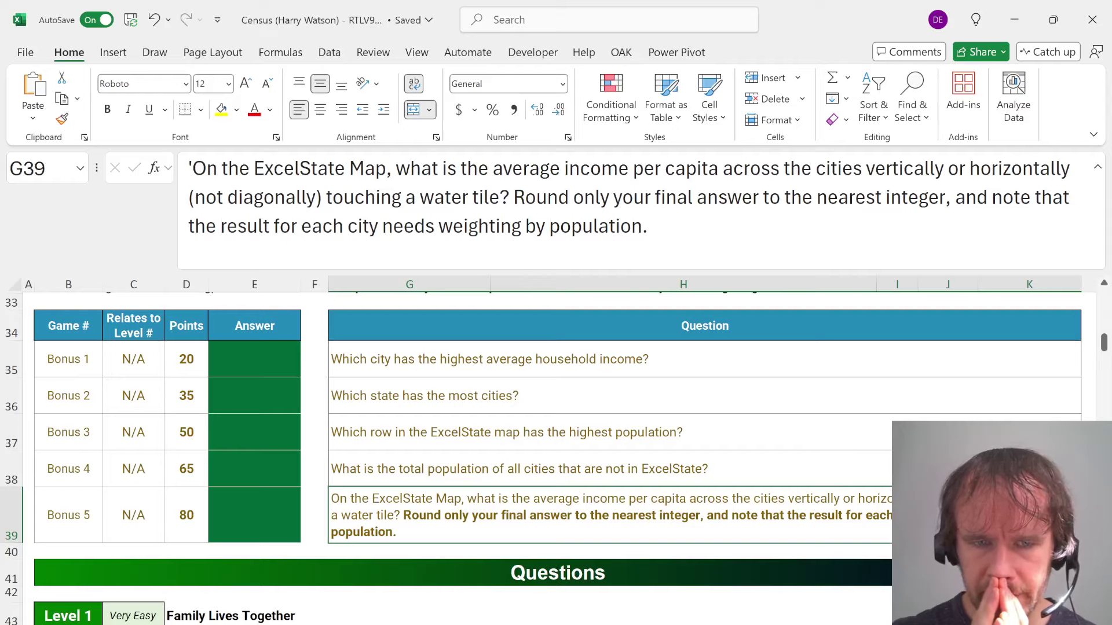
pyautogui.hotkey('ctrl', 'pagedown')
pyautogui.hotkey('ctrl', 'pagedown')
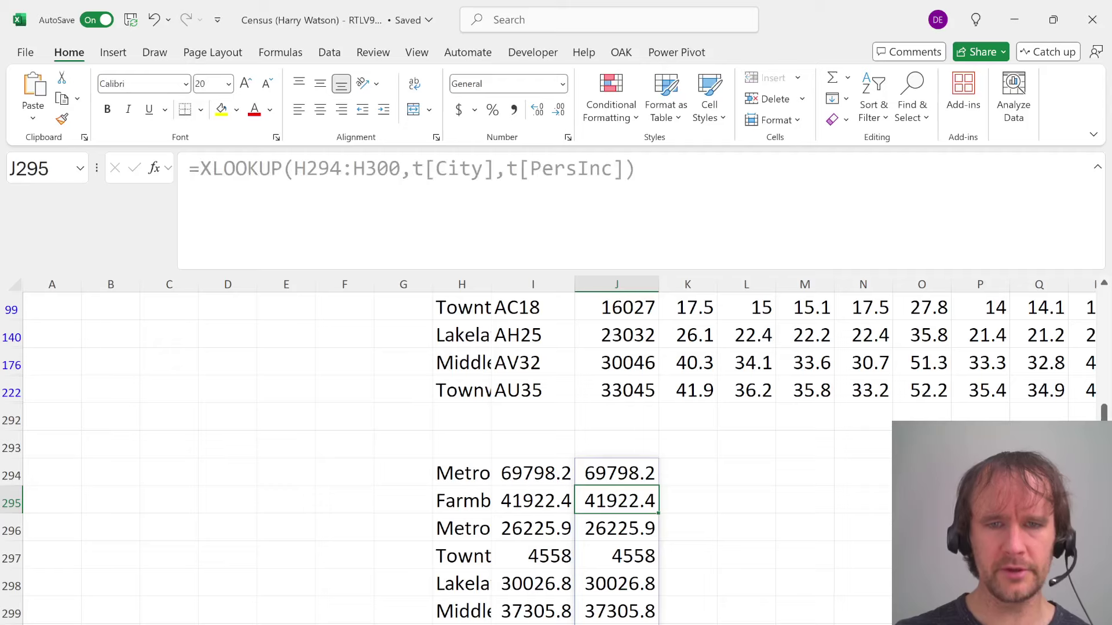
pyautogui.press('Up')
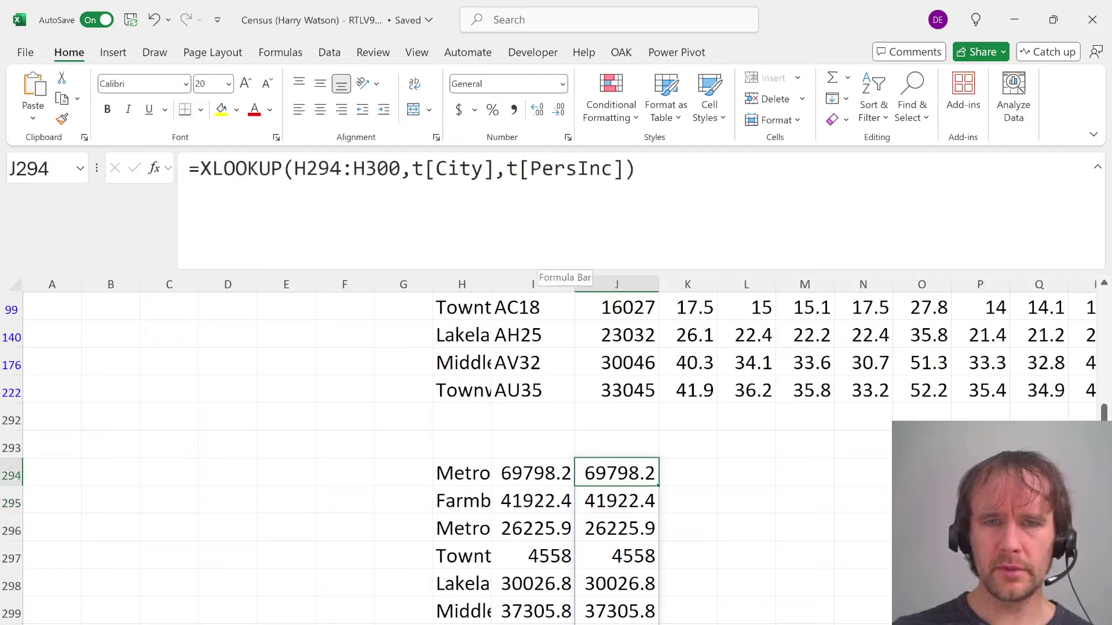
pyautogui.click(541, 261)
pyautogui.write('po')
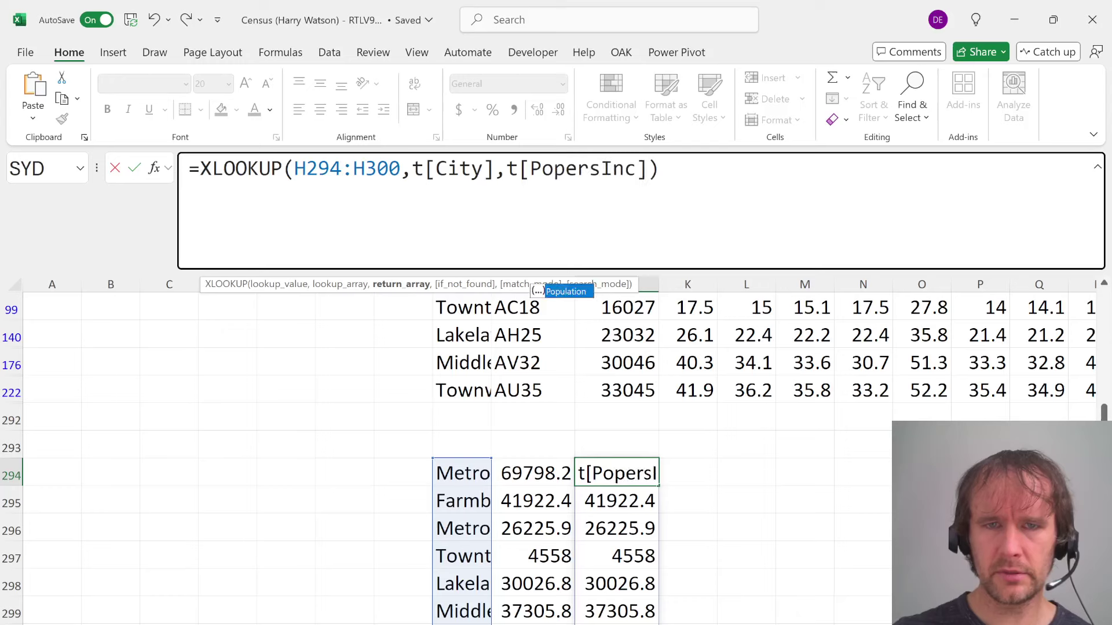
pyautogui.press('Tab')
pyautogui.press('Return')
# Begin a formula in J301 that sums the listed populations multiplied by their personal incomes, SUM(J294#*I294#)
pyautogui.press('Down')
pyautogui.press('Down')
pyautogui.press('Down')
pyautogui.press('Down')
pyautogui.press('Down')
pyautogui.press('Down')
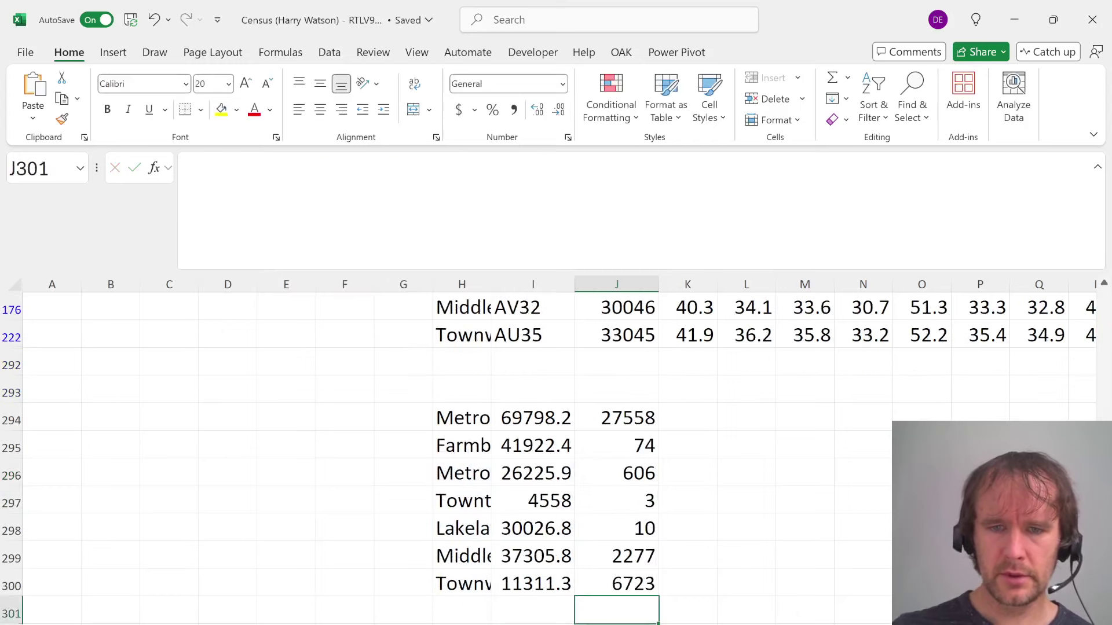
pyautogui.write('=sum')
pyautogui.press('Tab')
pyautogui.press('Up')
pyautogui.hotkey('ctrl', 'shift', 'Up')
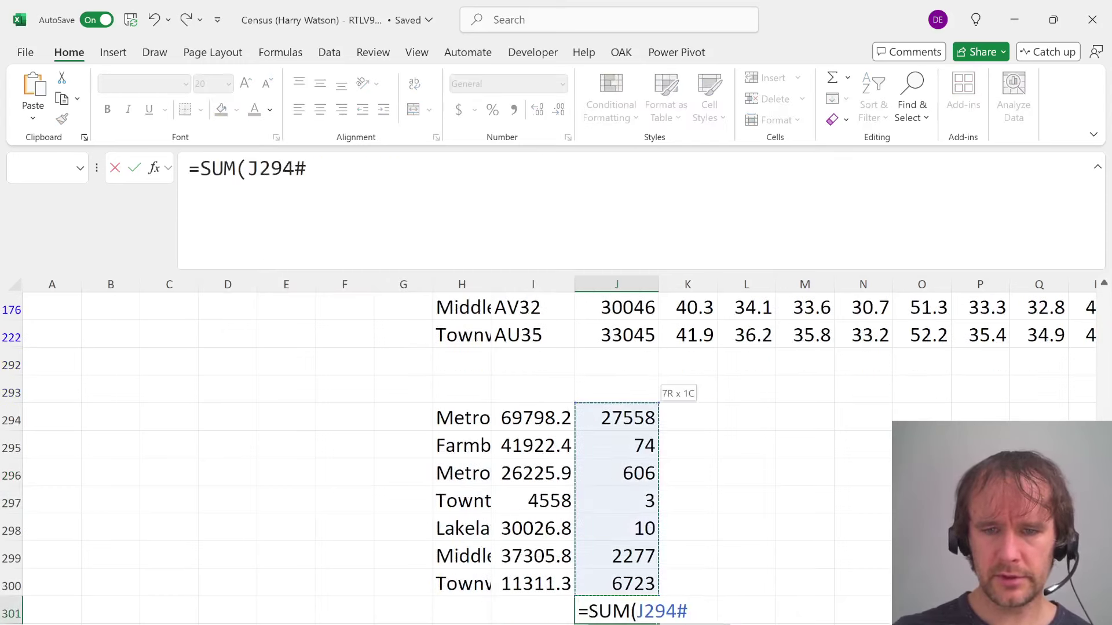
pyautogui.write('*')
pyautogui.press('Up')
pyautogui.press('Left')
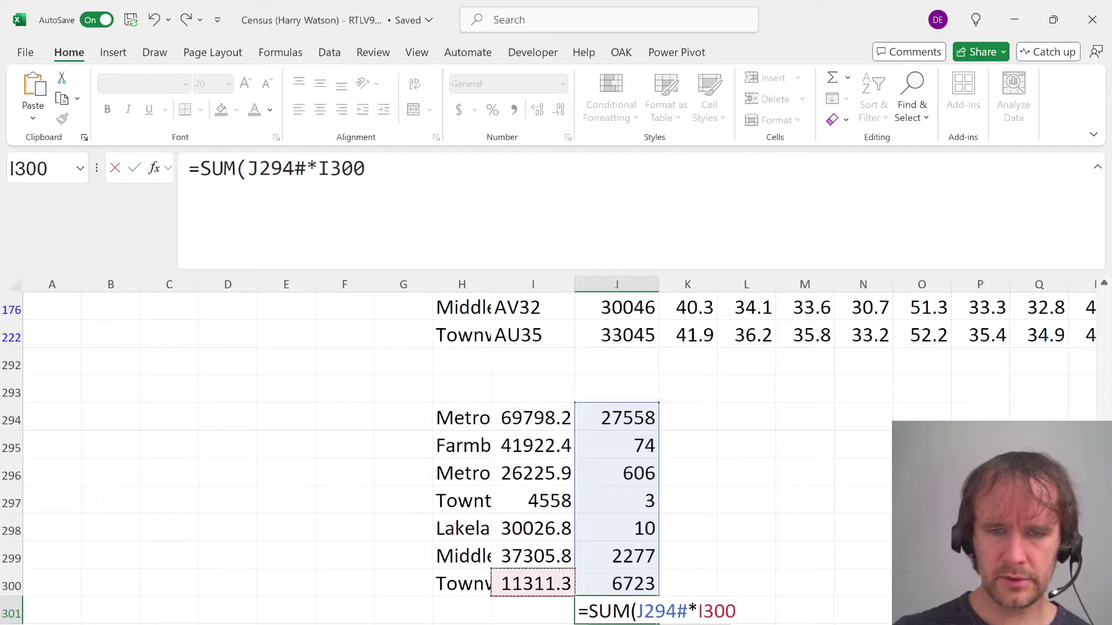
pyautogui.hotkey('ctrl', 'shift', 'Up')
# Complete the J301 weighted average by dividing by the total population, SUM(J294#)
pyautogui.write(')/sum')
pyautogui.press('Tab')
pyautogui.press('Up')
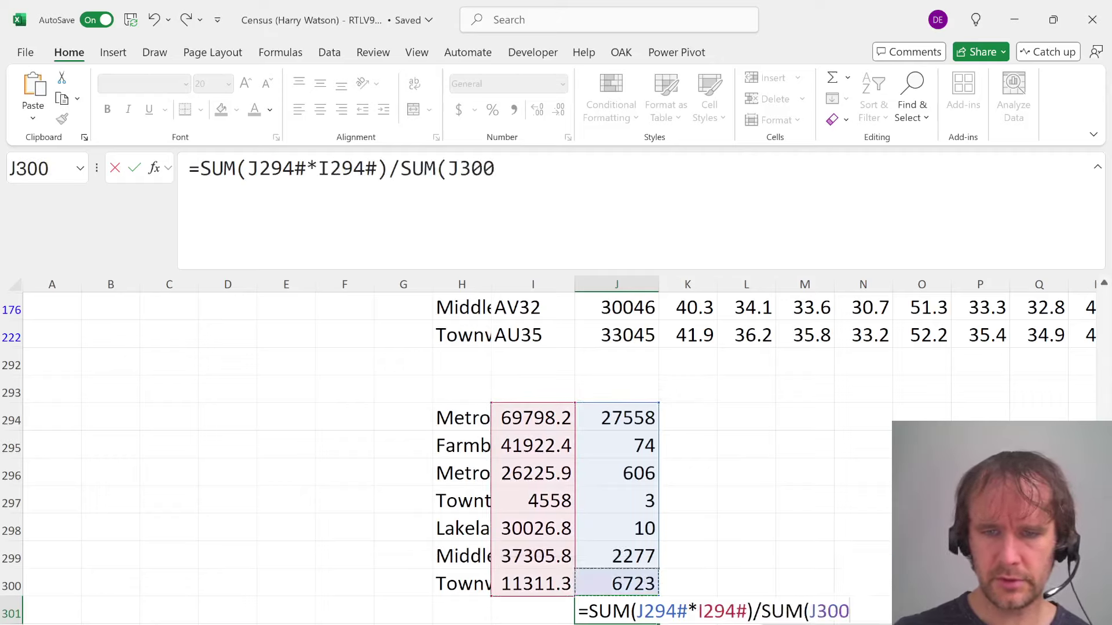
pyautogui.hotkey('ctrl', 'shift', 'Up')
pyautogui.write(')')
pyautogui.press('Return')
# Format J301 as a number with thousands separators and no decimals
pyautogui.press('Up')
pyautogui.hotkey('ctrl', 'shift', '1')
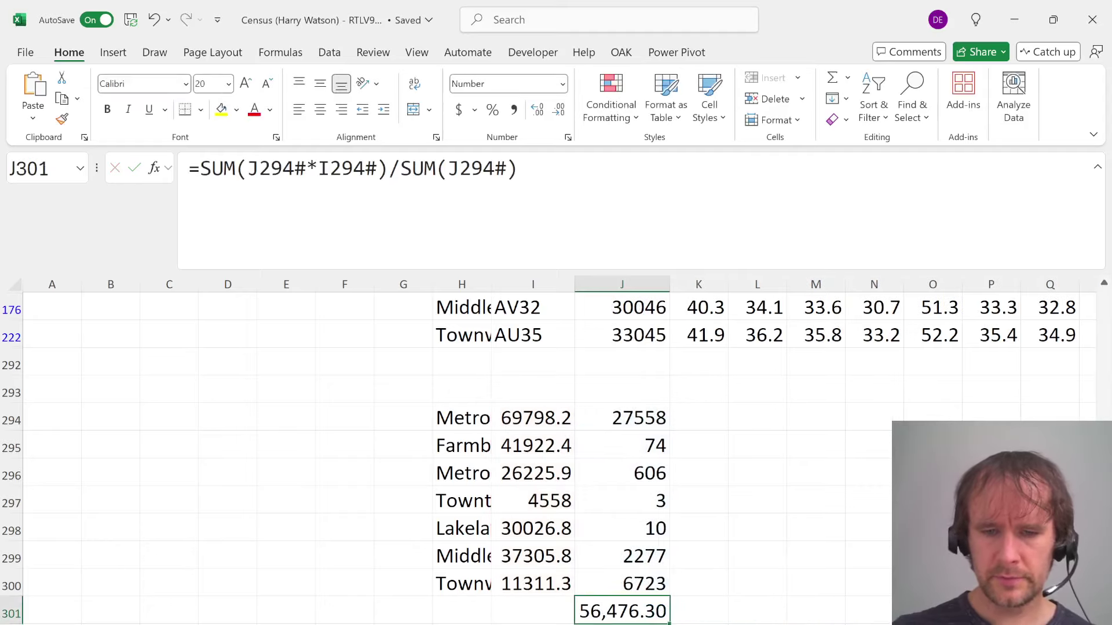
pyautogui.hotkey('alt', 'h')
pyautogui.press('9')
pyautogui.hotkey('alt', 'h')
pyautogui.press('9')
# Switch to FlexiQuiz and enter 56476, without the comma, as the answer to Bonus Question 5
pyautogui.hotkey('alt', 'Tab')
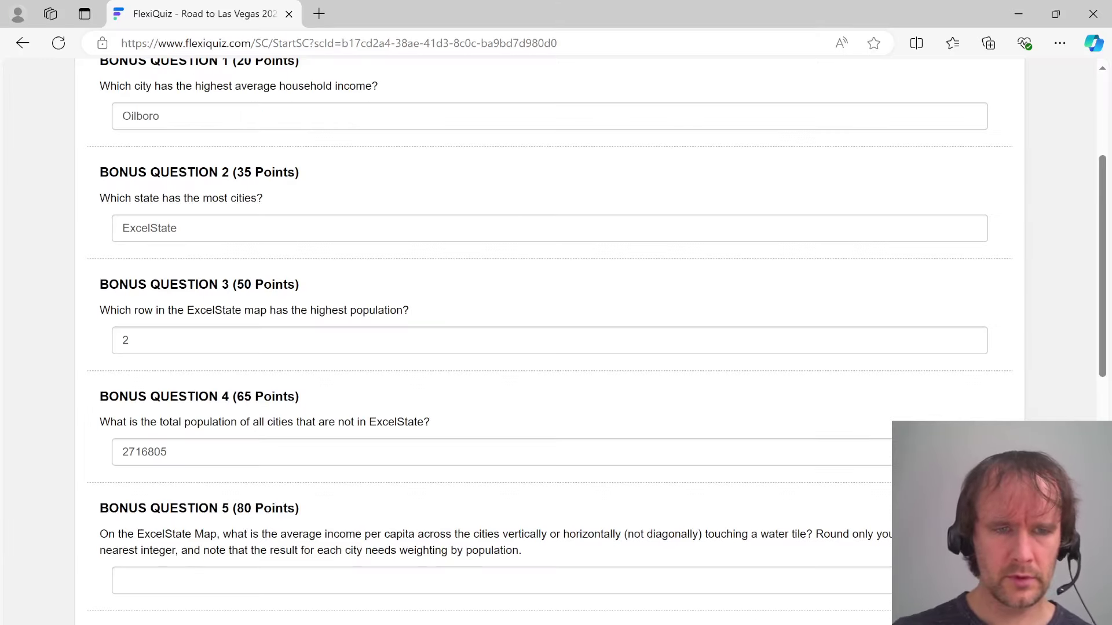
pyautogui.click(123, 581)
pyautogui.hotkey('ctrl', 'v')
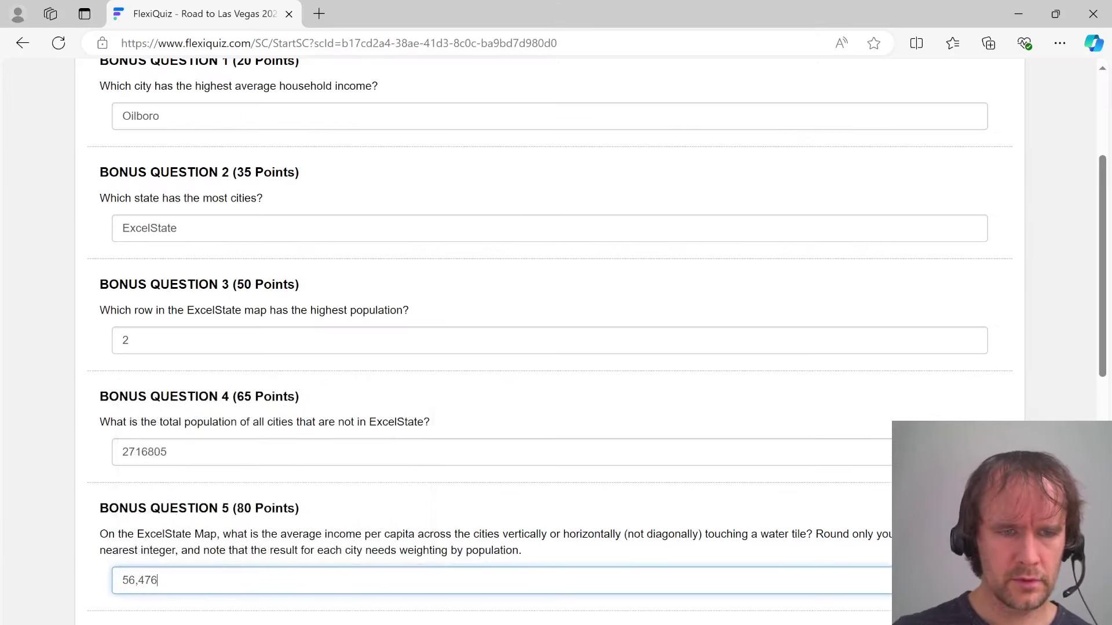
pyautogui.click(135, 581)
pyautogui.press('Delete')
pyautogui.scroll(-15, 556, 342)
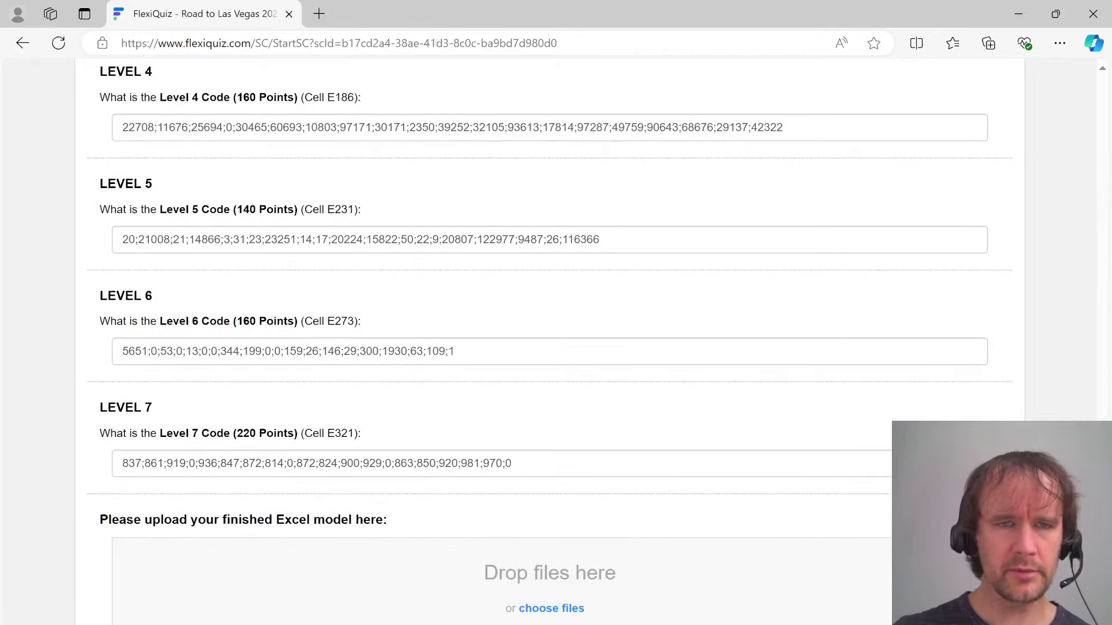
pyautogui.press('Return')
pyautogui.click(689, 160)
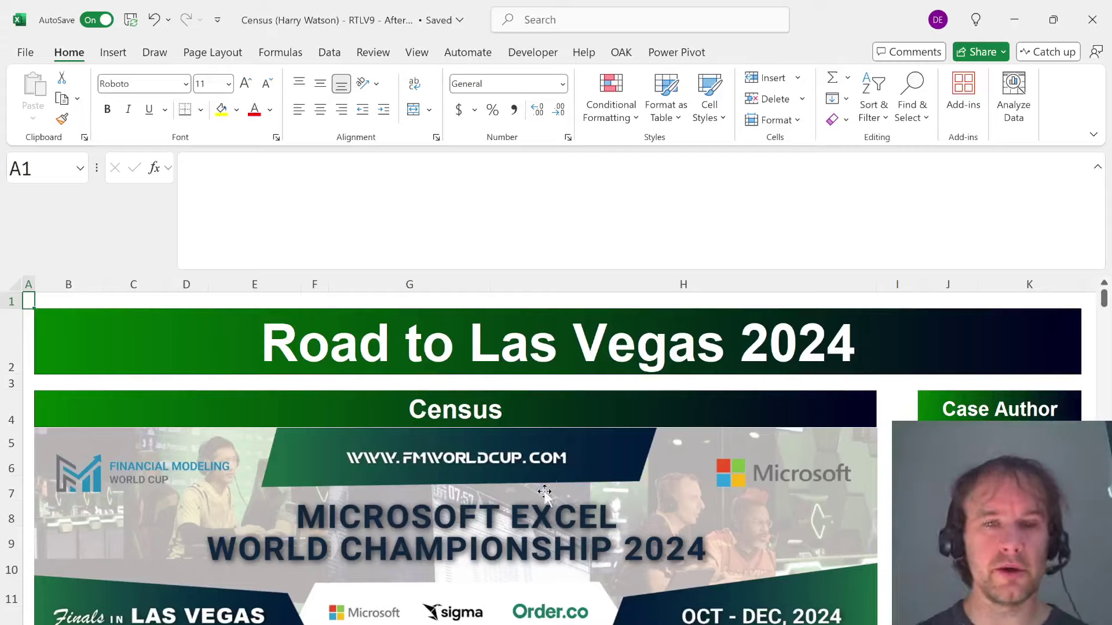
# Review the Census case instructions, the Level 1 answers and the Level 2 answer formula in E83
pyautogui.scroll(-3, 556, 504)
pyautogui.scroll(3, 574, 517)
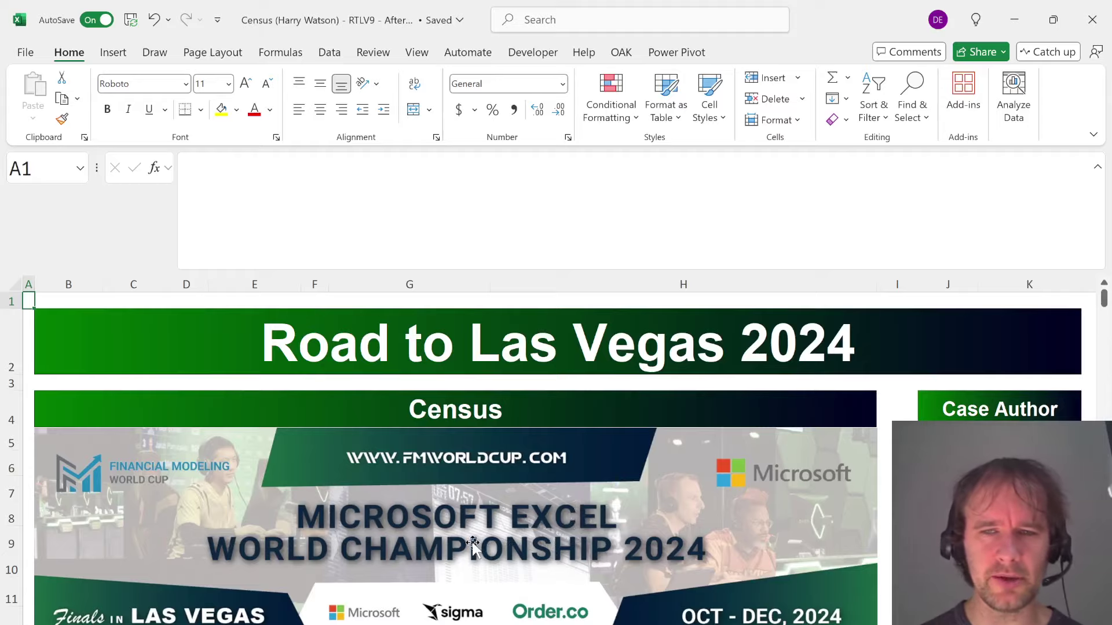
pyautogui.scroll(-1, 473, 544)
pyautogui.scroll(-15, 473, 544)
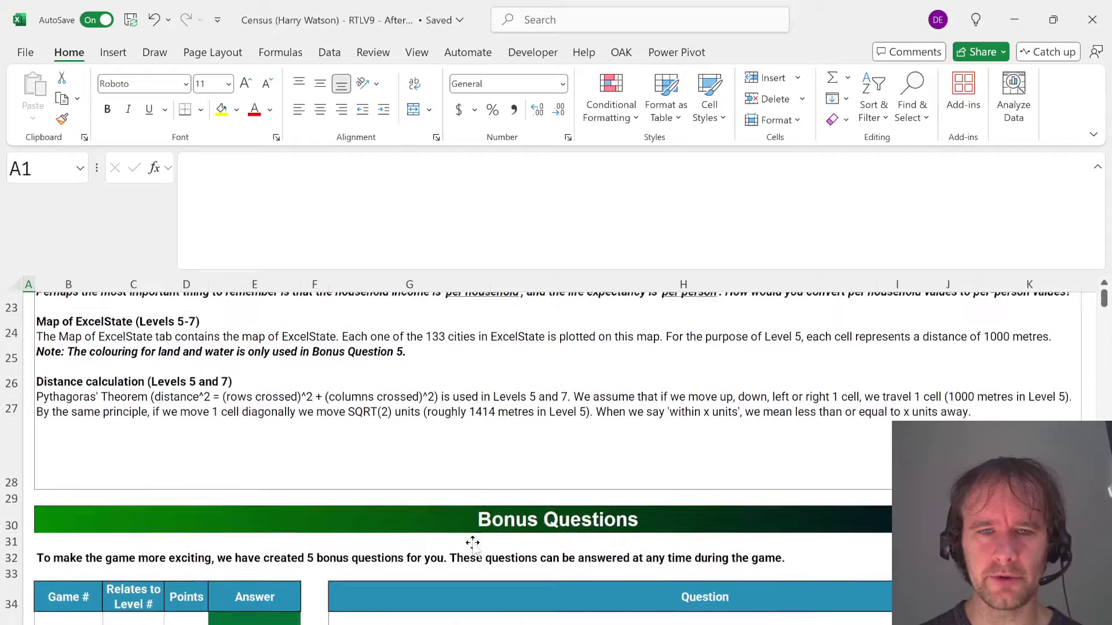
pyautogui.scroll(-3, 473, 544)
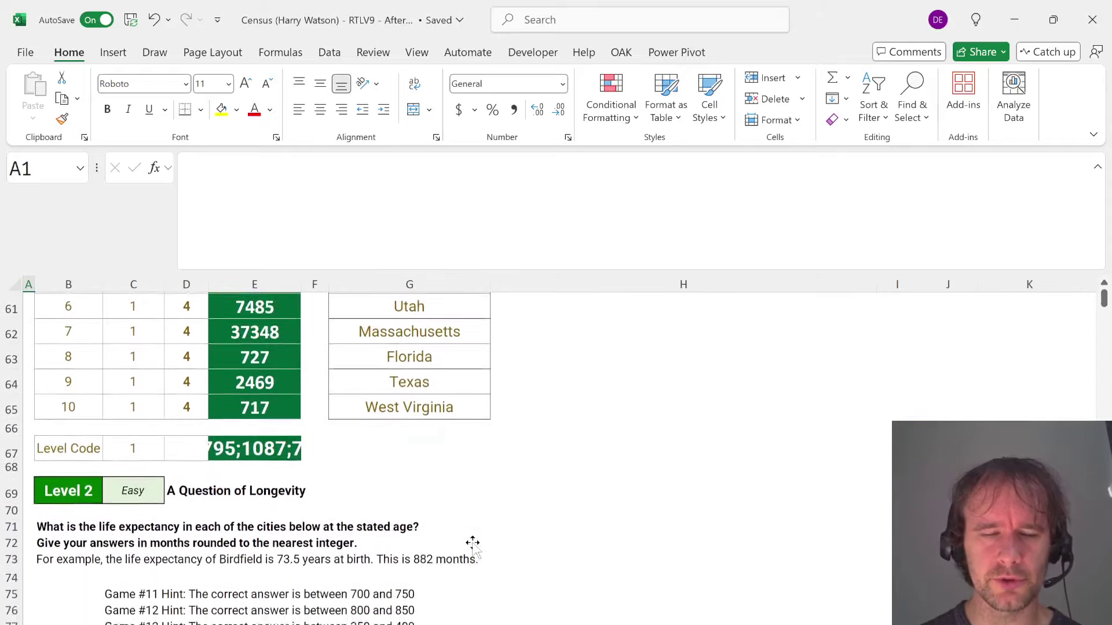
pyautogui.scroll(2, 473, 544)
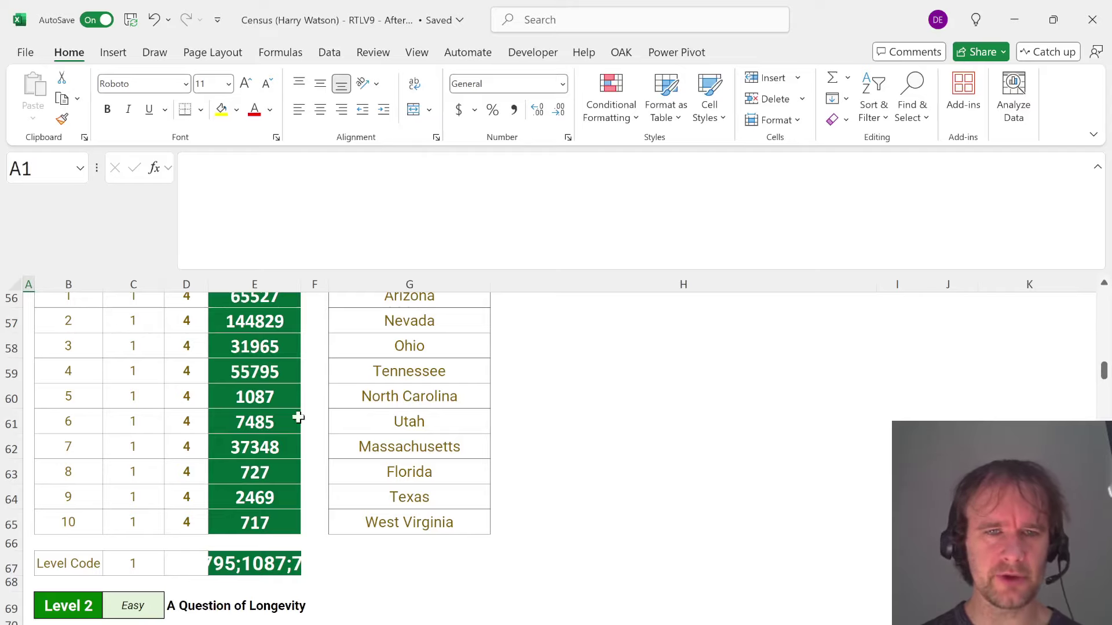
pyautogui.click(280, 418)
pyautogui.hotkey('ctrl', 'Down')
pyautogui.hotkey('ctrl', 'Down')
pyautogui.hotkey('ctrl', 'Down')
pyautogui.hotkey('ctrl', 'Down')
pyautogui.hotkey('ctrl', 'Down')
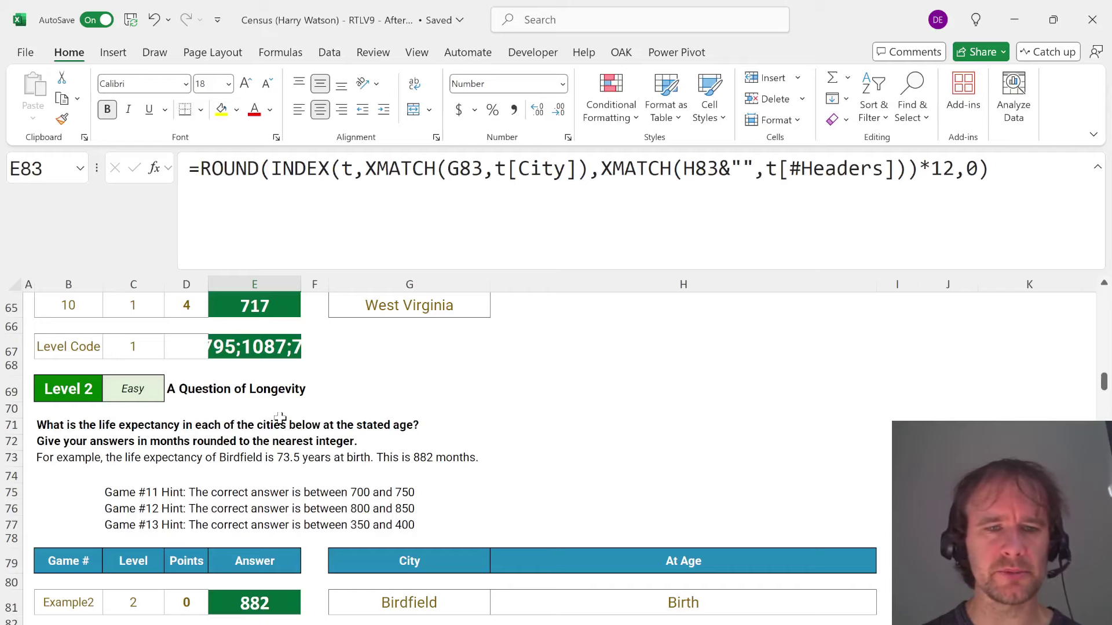
# Examine the Level 3 answer in E123 and the population and household income lookup in H123
pyautogui.hotkey('ctrl', 'Down')
pyautogui.hotkey('ctrl', 'Down')
pyautogui.hotkey('ctrl', 'Down')
pyautogui.hotkey('ctrl', 'Down')
pyautogui.hotkey('ctrl', 'Down')
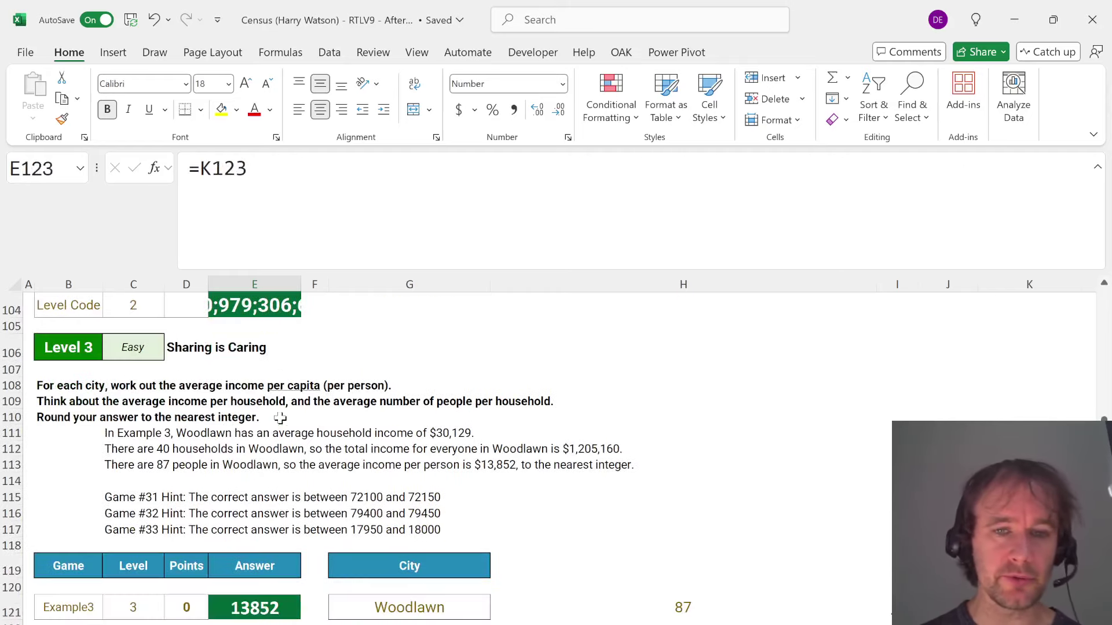
pyautogui.press('Right')
pyautogui.press('Right')
pyautogui.press('Right')
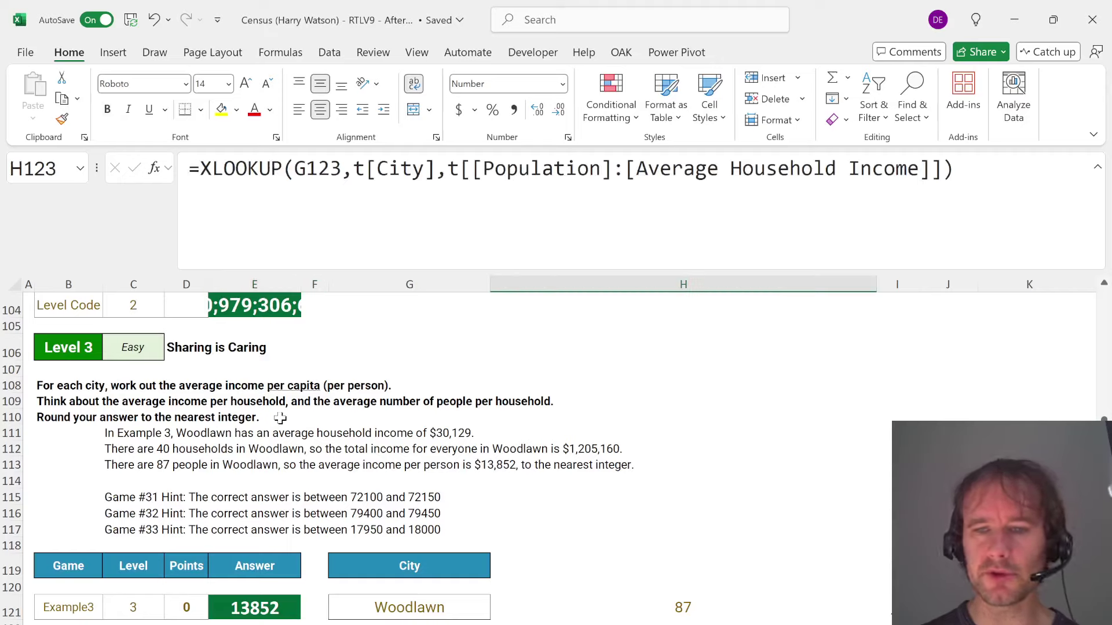
pyautogui.hotkey('ctrl', 'shift', 'Right')
pyautogui.hotkey('ctrl', 'Right')
pyautogui.hotkey('ctrl', 'Left')
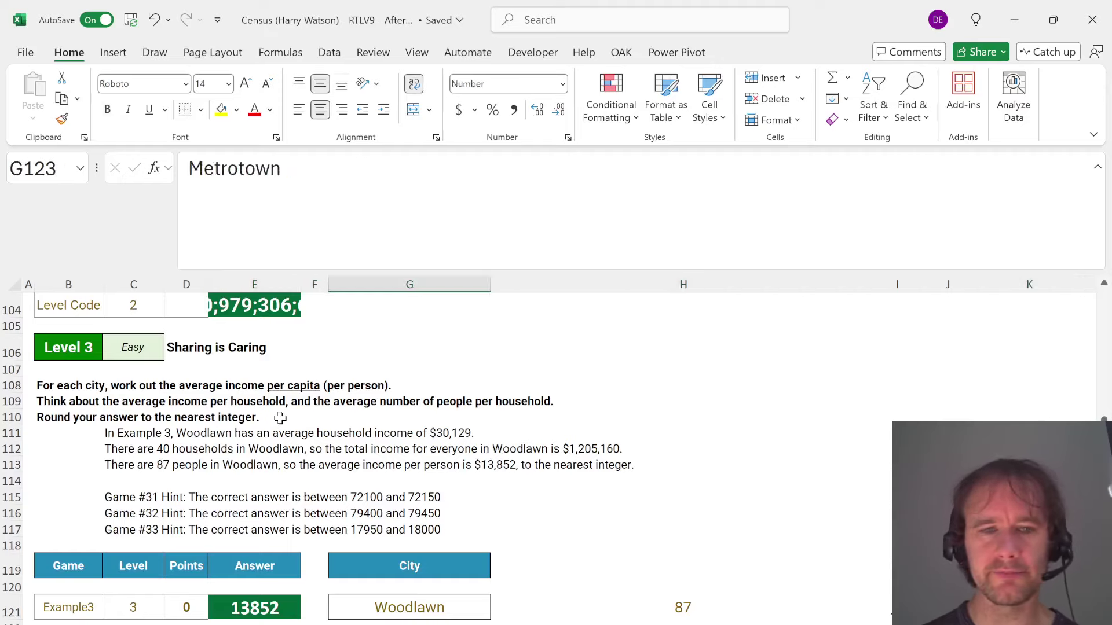
pyautogui.hotkey('ctrl', 'Left')
# Examine the Level 4 question and its SUMIFS answer formulas in E163 and E165
pyautogui.hotkey('ctrl', 'Down')
pyautogui.hotkey('ctrl', 'Down')
pyautogui.hotkey('ctrl', 'Down')
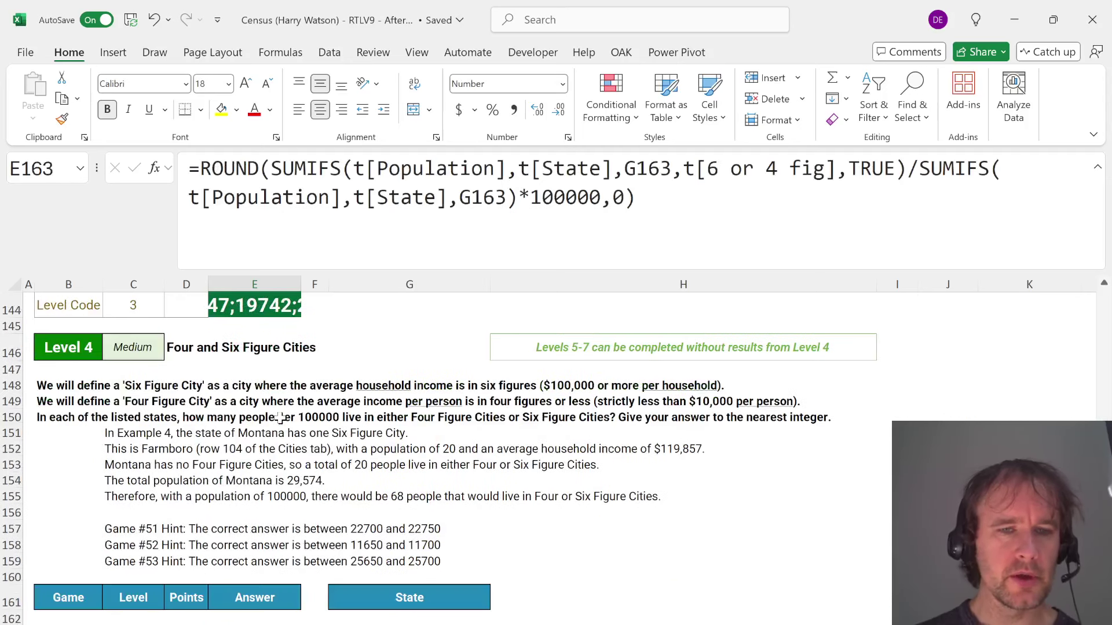
pyautogui.hotkey('ctrl', 'Down')
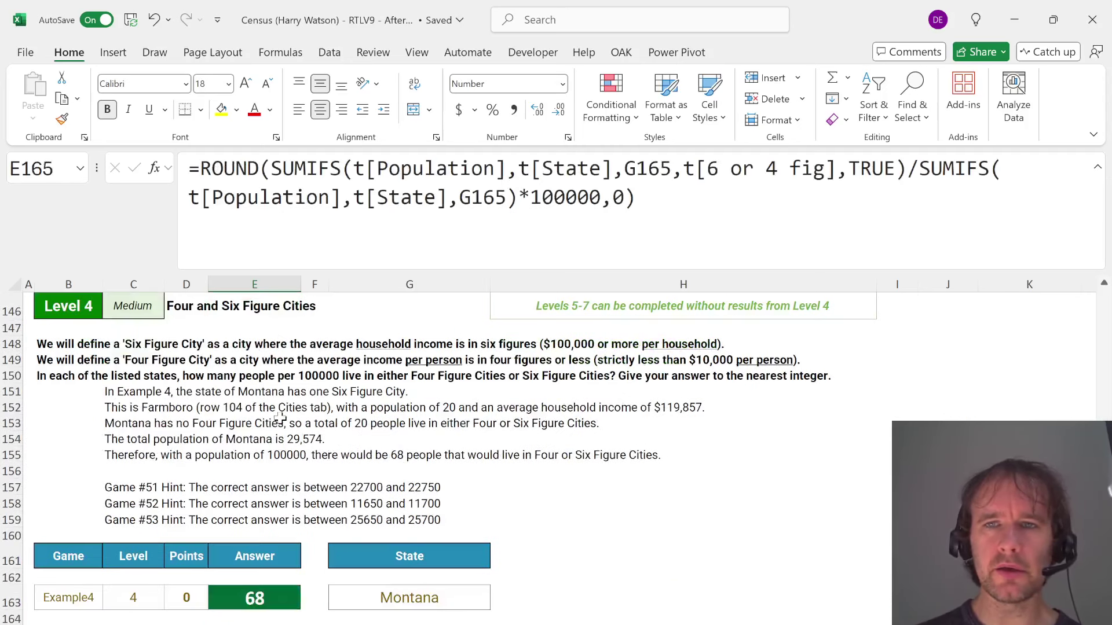
# Clear the State filter on the city statistics table and select the empty cell M3 beside it
pyautogui.hotkey('ctrl', 'pagedown')
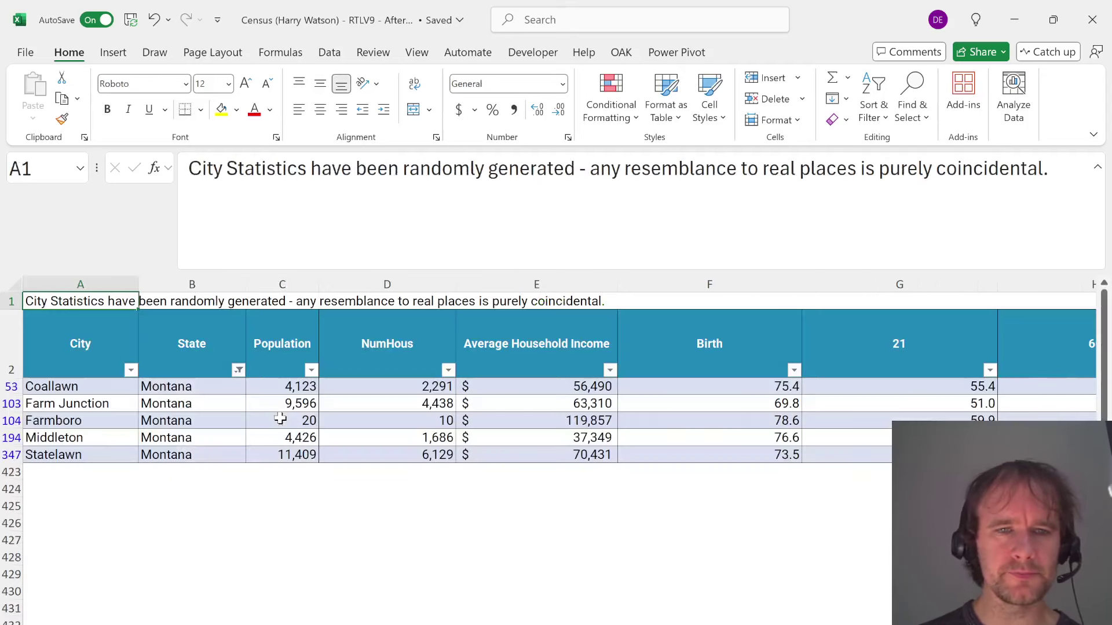
pyautogui.press('Down')
pyautogui.hotkey('alt', 'd')
pyautogui.press('f')
pyautogui.press('s')
pyautogui.hotkey('ctrl', 'Right')
pyautogui.press('Right')
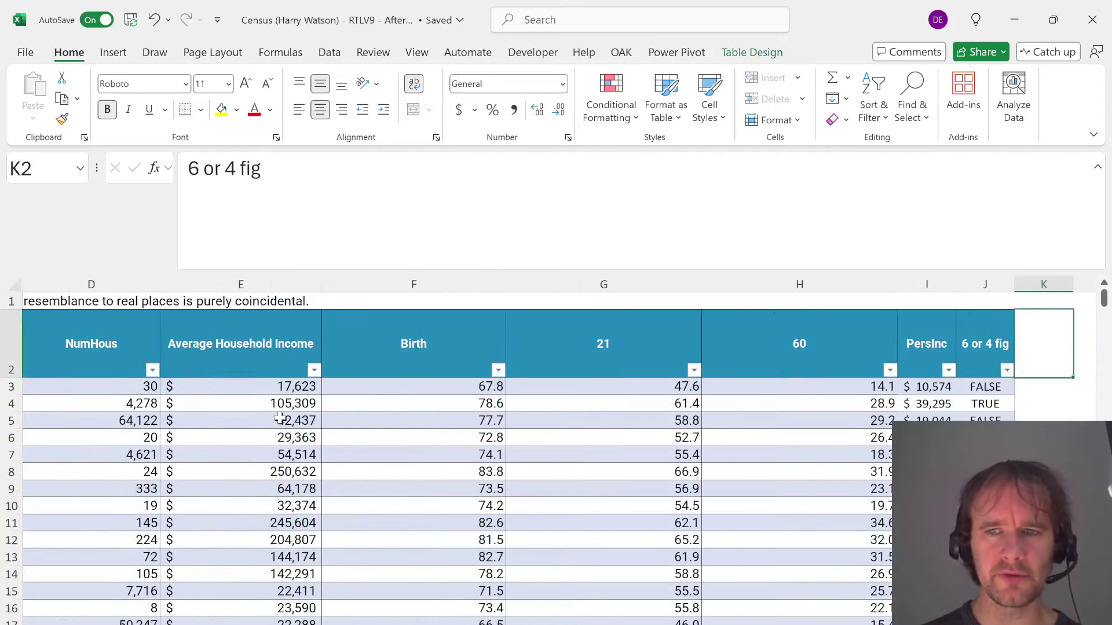
pyautogui.press('Right')
pyautogui.press('Right')
pyautogui.press('Down')
pyautogui.write('=')
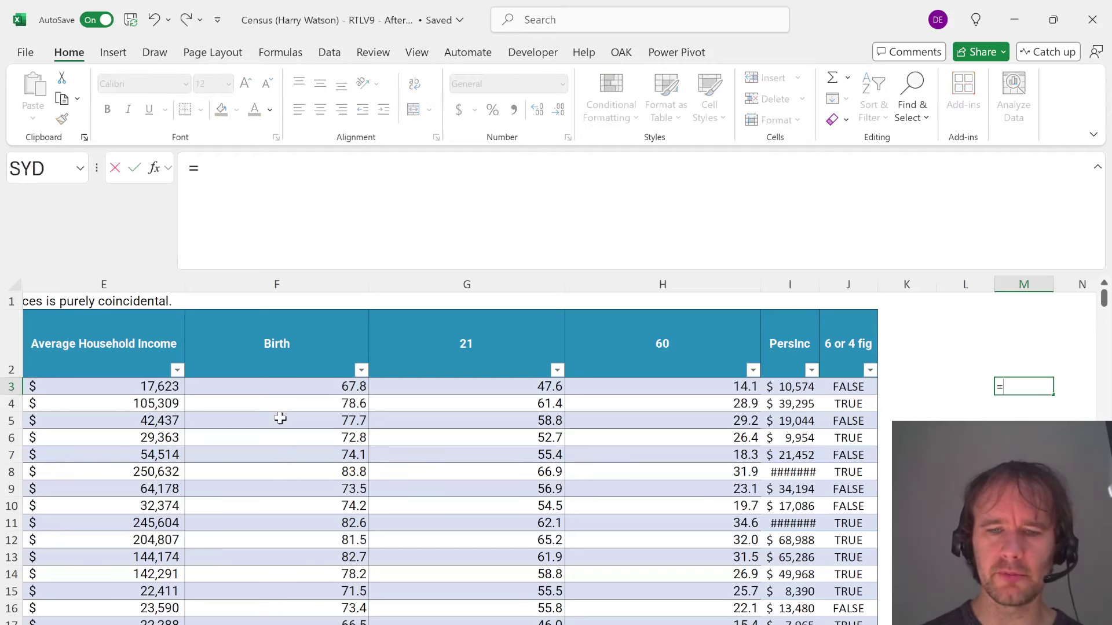
pyautogui.write('p')
pyautogui.press('Escape')
pyautogui.hotkey('ctrl', 'pageup')
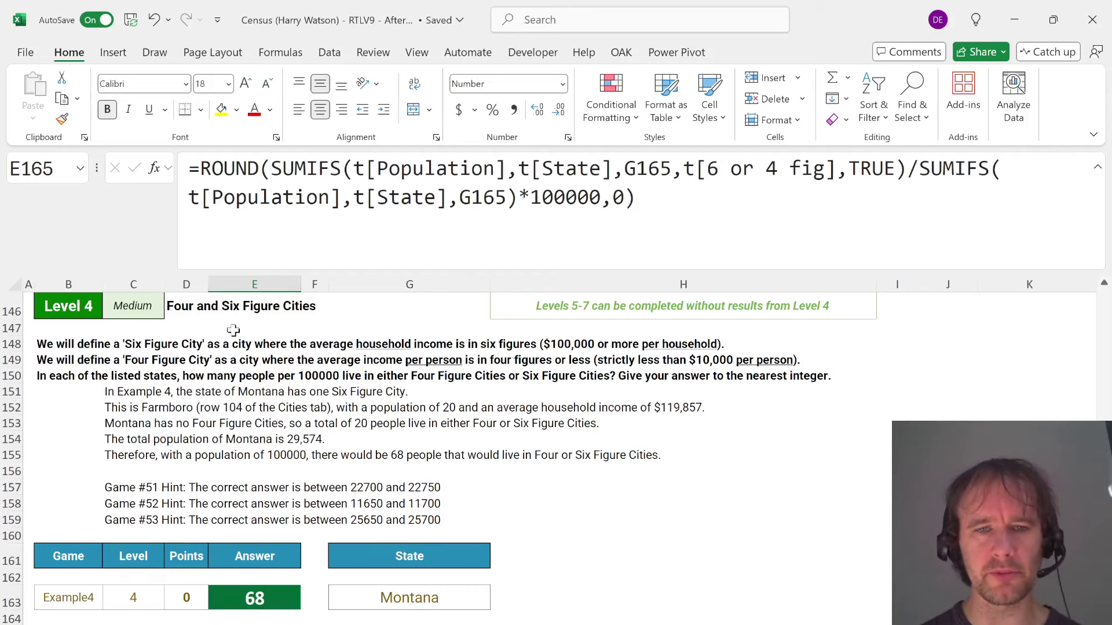
pyautogui.hotkey('ctrl', 'pagedown')
# Start a PIVOTBY formula in M3 and point its row fields argument at the first columns of the city table
pyautogui.write('=pivo')
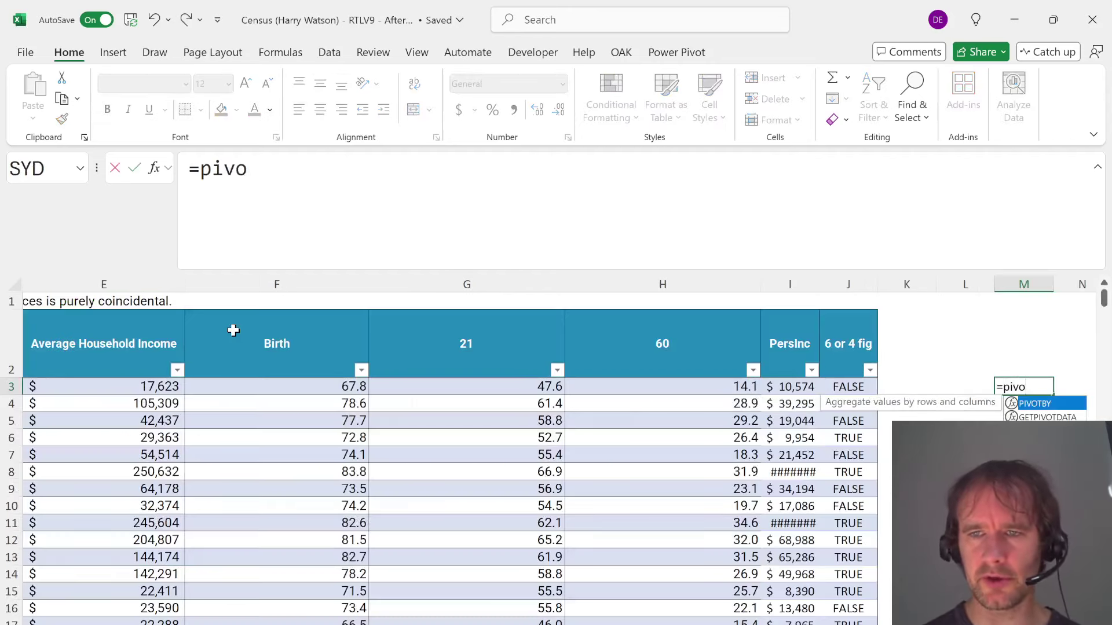
pyautogui.press('Tab')
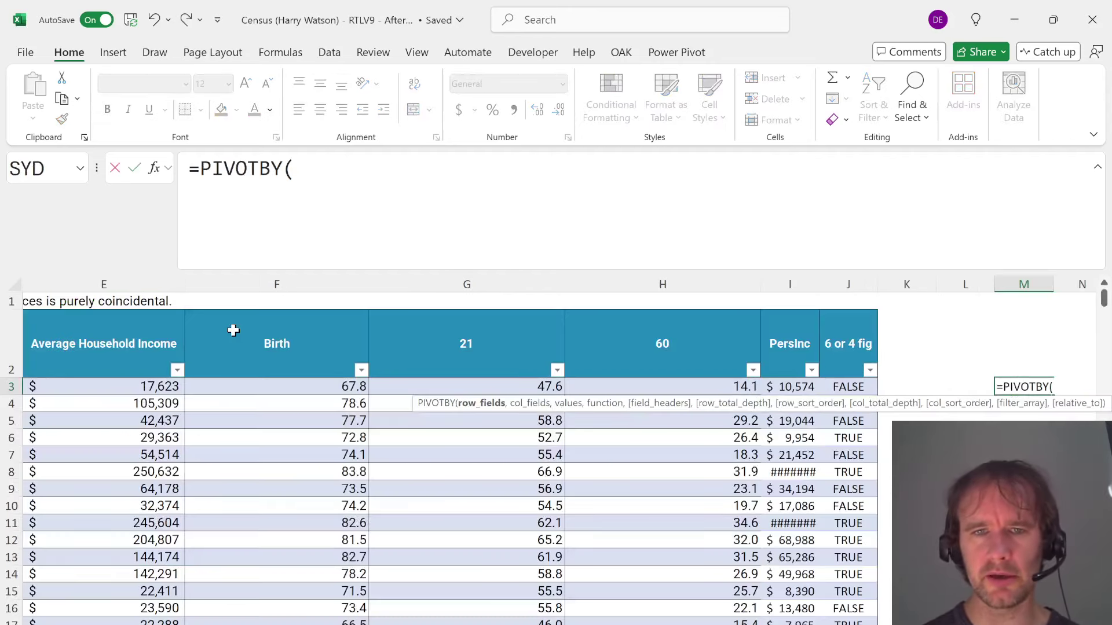
pyautogui.hotkey('ctrl', 'Left')
pyautogui.hotkey('ctrl', 'Left')
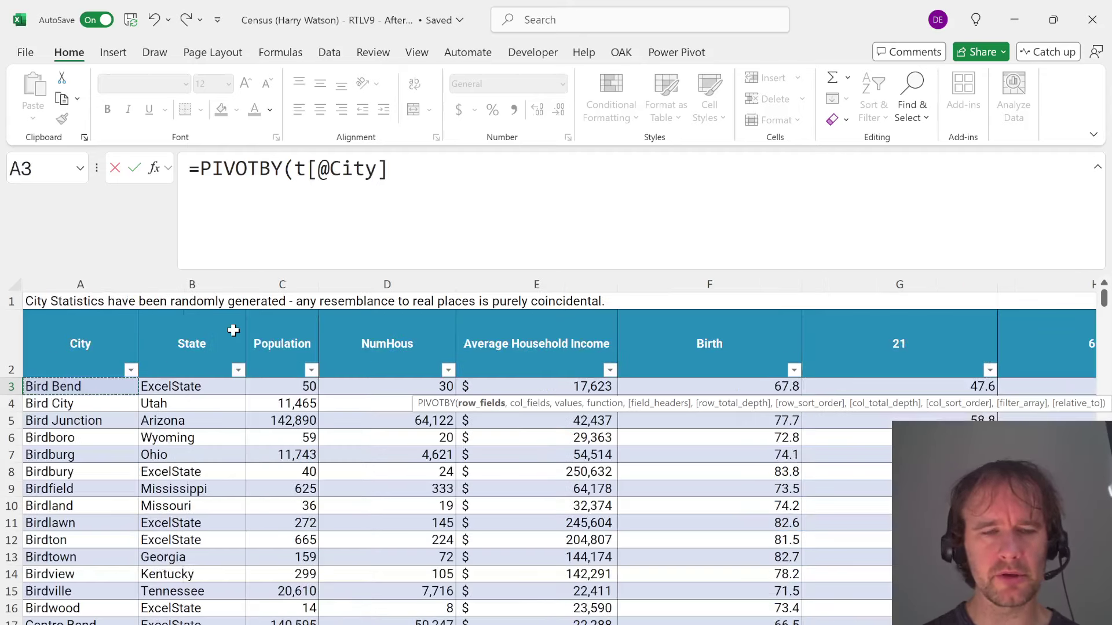
pyautogui.hotkey('ctrl', 'pagedown')
pyautogui.hotkey('ctrl', 'pageup')
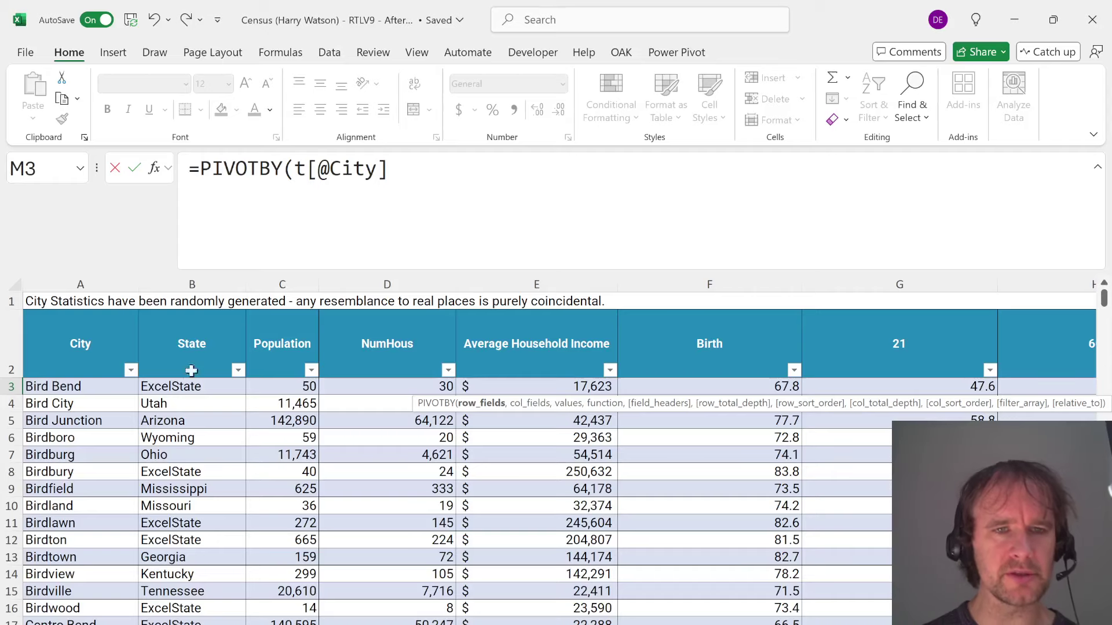
# In the PIVOTBY formula in M3, use the table's State column as row fields and the 6 or 4 fig column as column fields
pyautogui.click(186, 435)
pyautogui.hotkey('ctrl', 'space')
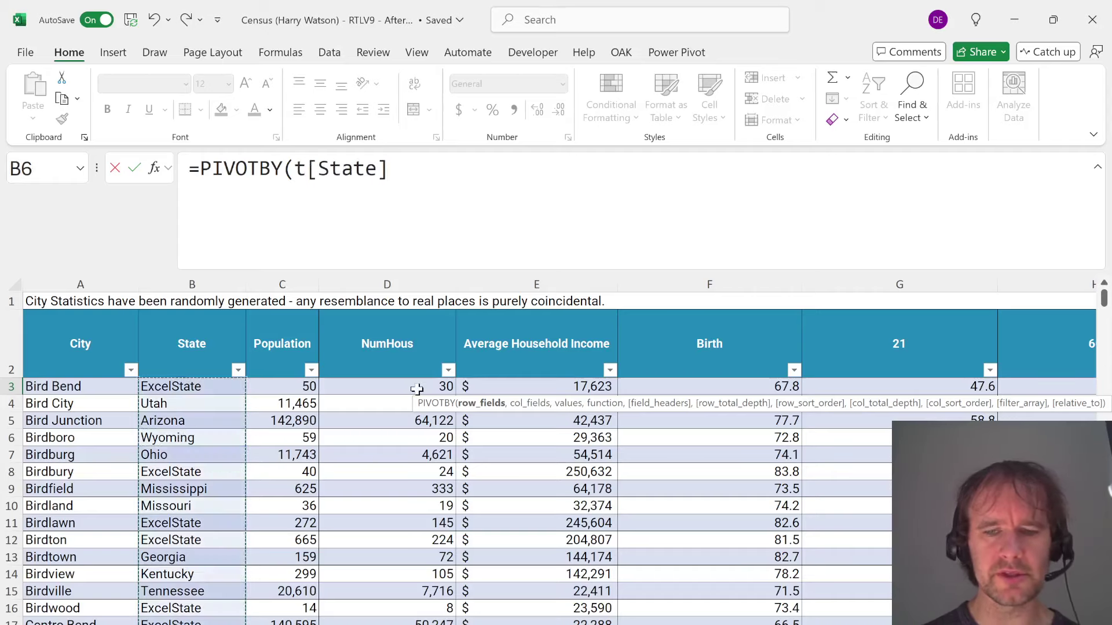
pyautogui.write(',')
pyautogui.hscroll(5, 775, 560)
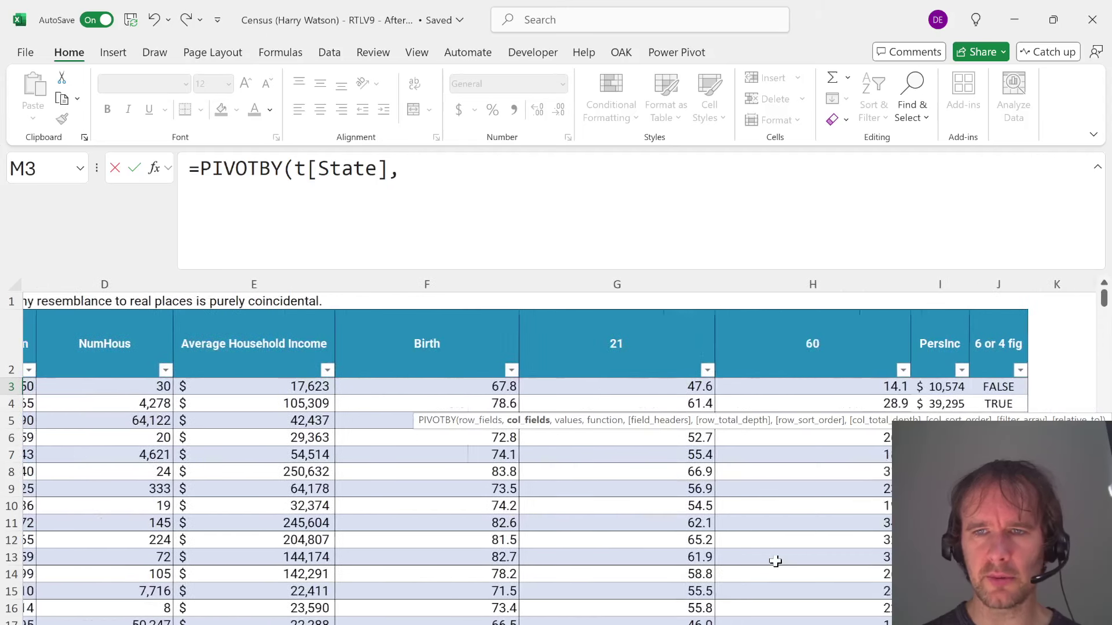
pyautogui.click(898, 489)
pyautogui.hotkey('ctrl', 'space')
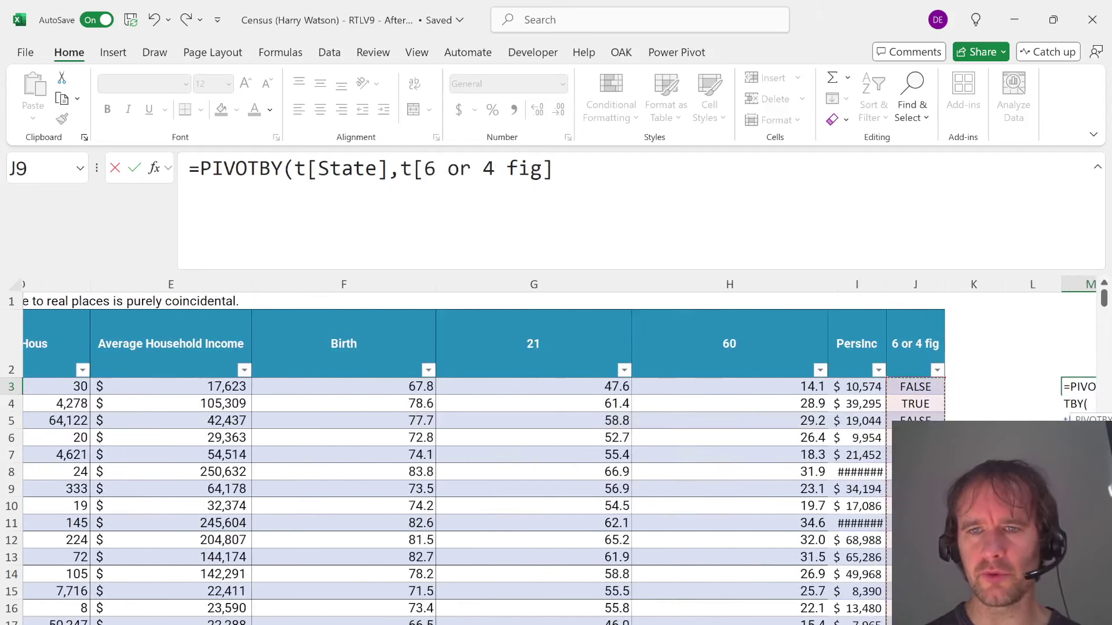
pyautogui.write(',')
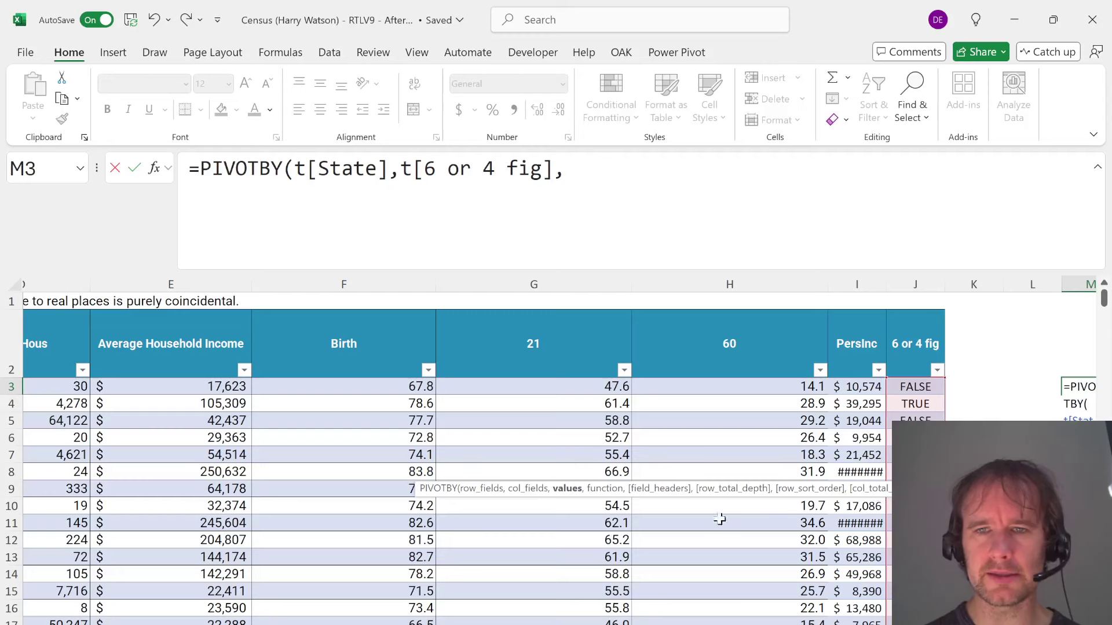
# Complete the PIVOTBY formula with the Population column as values and SUM as the function
pyautogui.hscroll(-3, 445, 440)
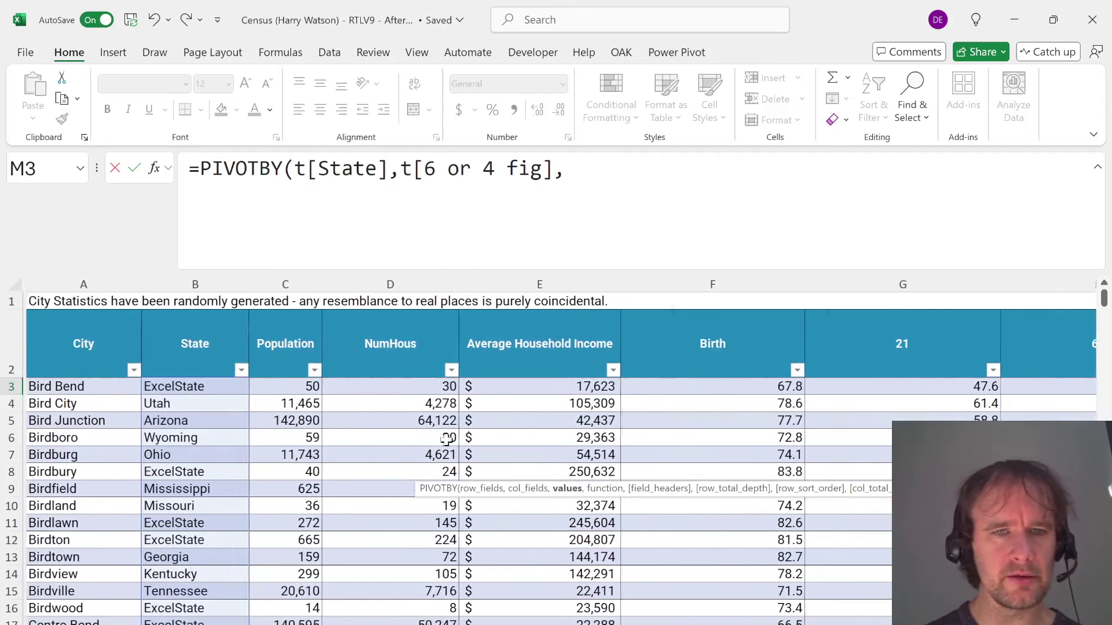
pyautogui.hotkey('ctrl', 'pageup')
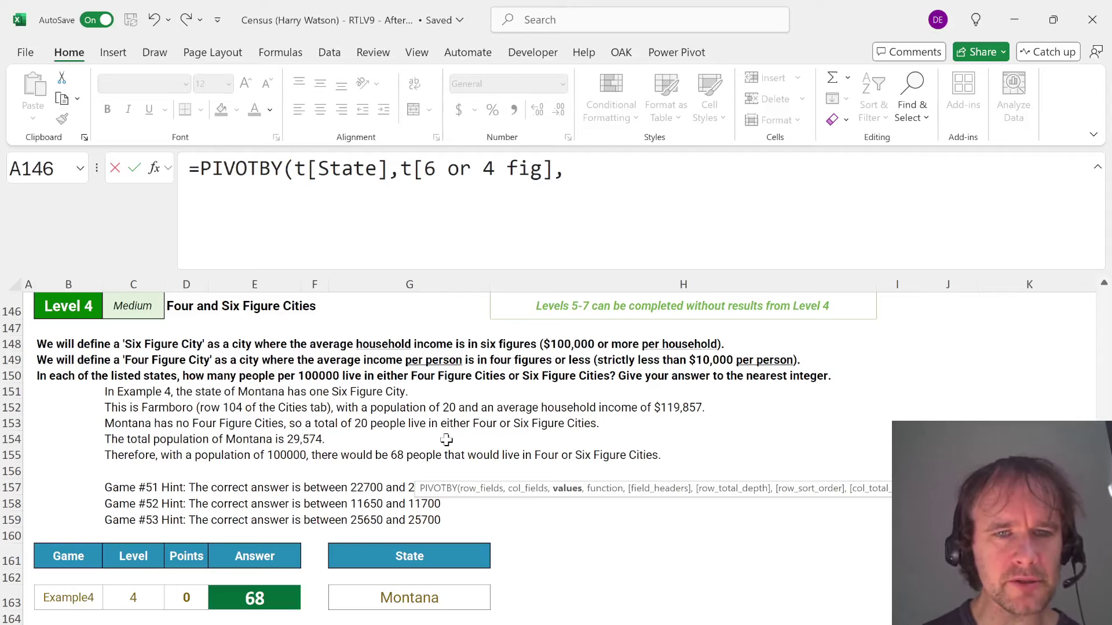
pyautogui.hotkey('ctrl', 'pagedown')
pyautogui.hscroll(-4, 218, 441)
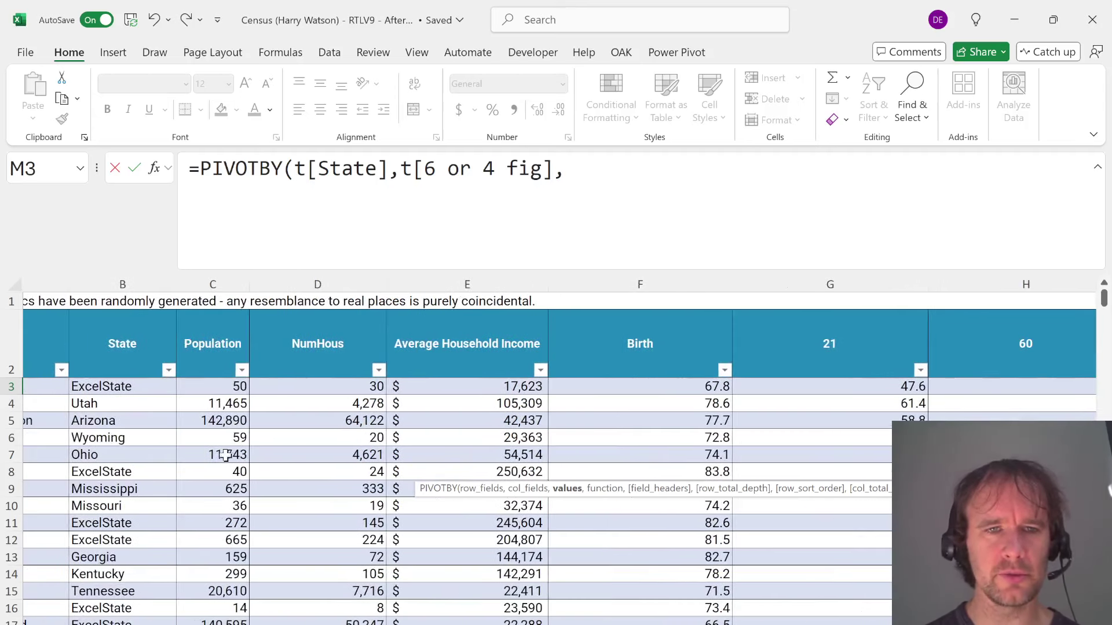
pyautogui.click(226, 455)
pyautogui.hotkey('ctrl', 'space')
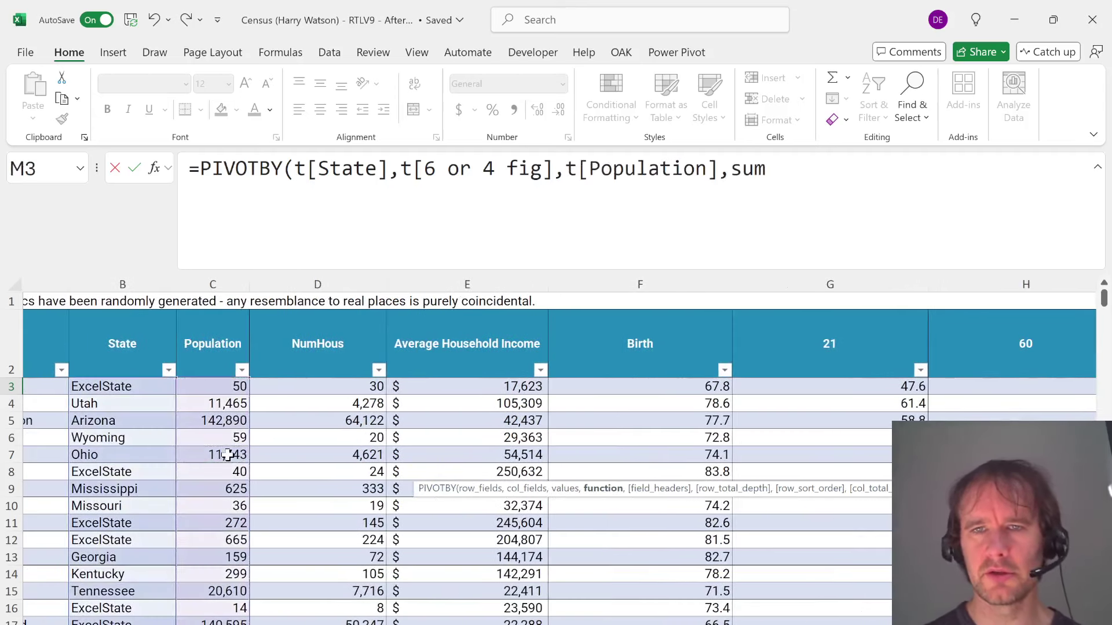
pyautogui.write(')')
pyautogui.press('Return')
# Examine the state, FALSE, TRUE and Total columns of the PIVOTBY summary down to its end
pyautogui.press('Right')
pyautogui.press('Right')
pyautogui.press('Right')
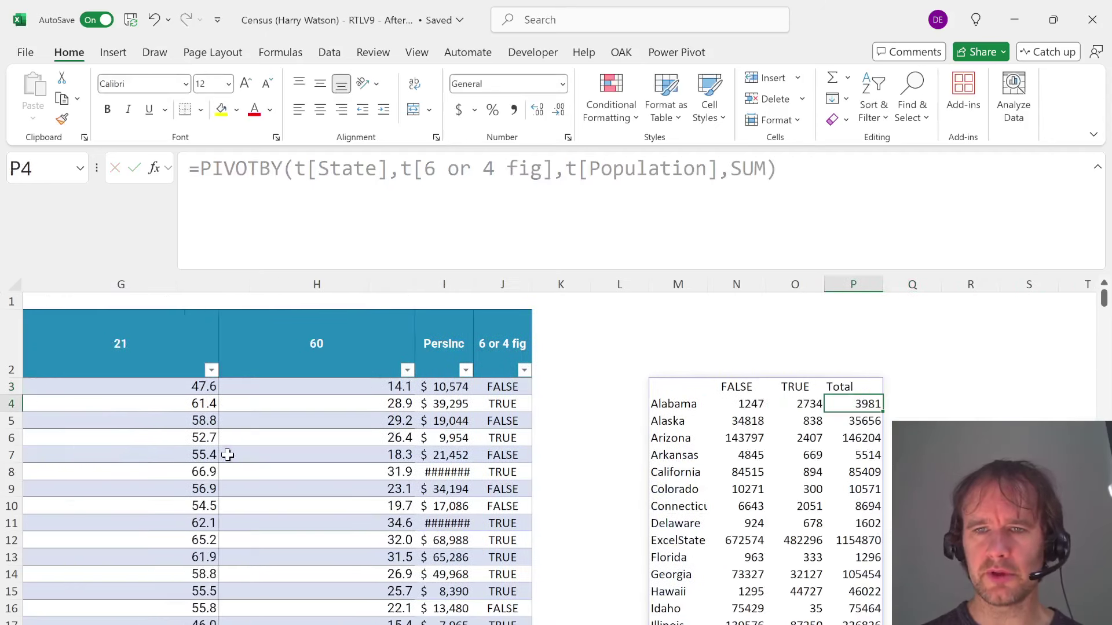
pyautogui.press('Left')
pyautogui.press('Left')
pyautogui.press('Left')
pyautogui.hotkey('ctrl', 'shift', 'Down')
pyautogui.press('Right')
pyautogui.press('Up')
pyautogui.press('Down')
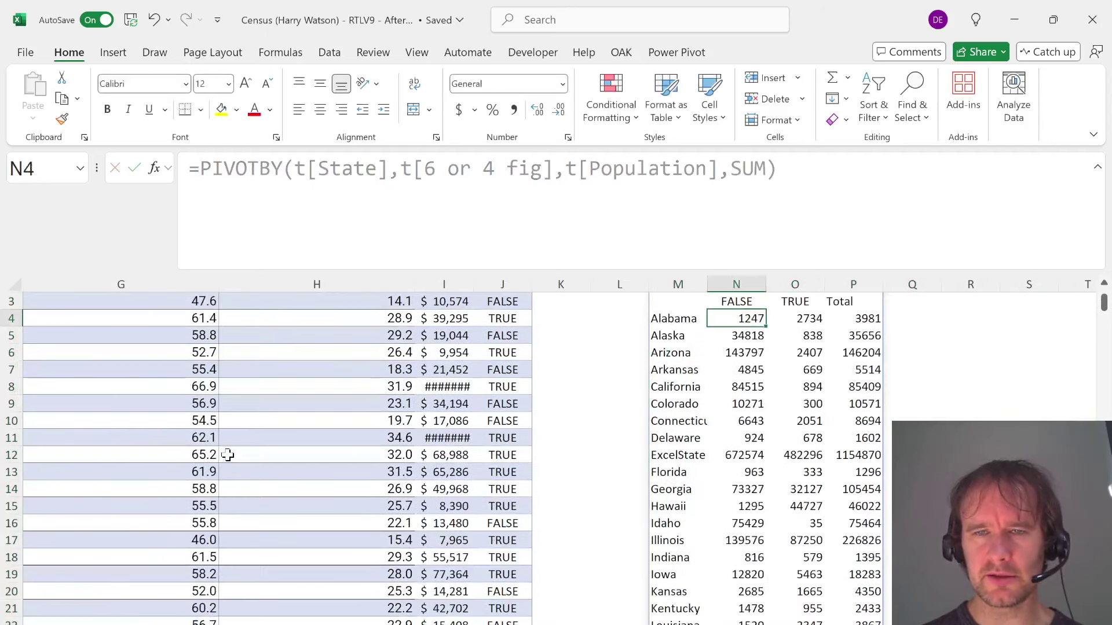
pyautogui.hotkey('ctrl', 'shift', 'Down')
pyautogui.hotkey('ctrl', 'Up')
pyautogui.press('Right')
pyautogui.press('Down')
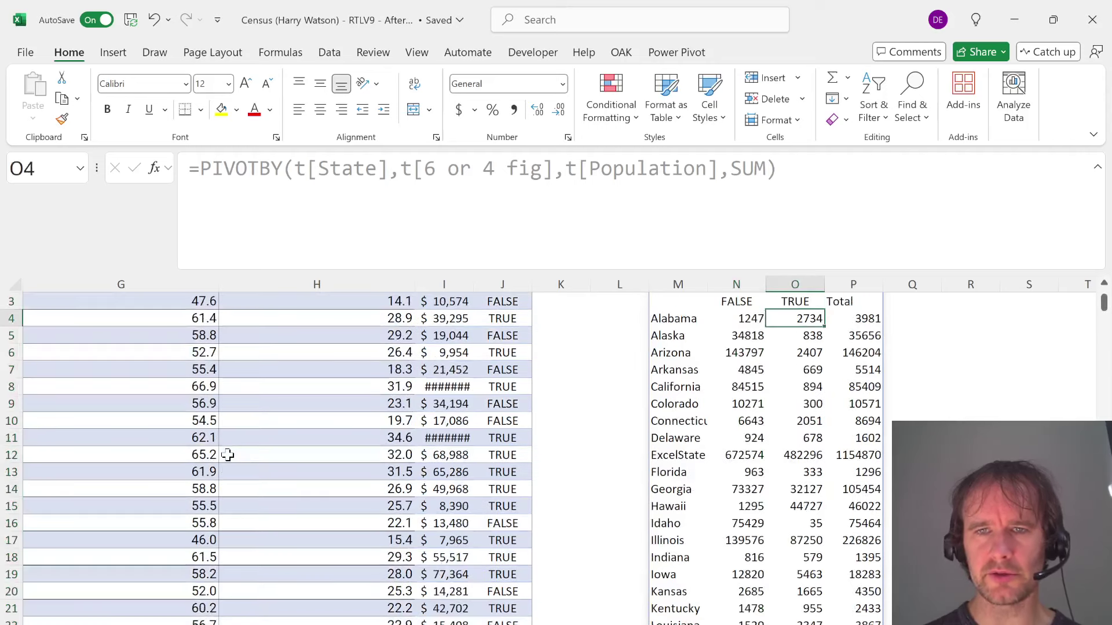
pyautogui.hotkey('ctrl', 'shift', 'Down')
pyautogui.hotkey('ctrl', 'Up')
pyautogui.press('Up')
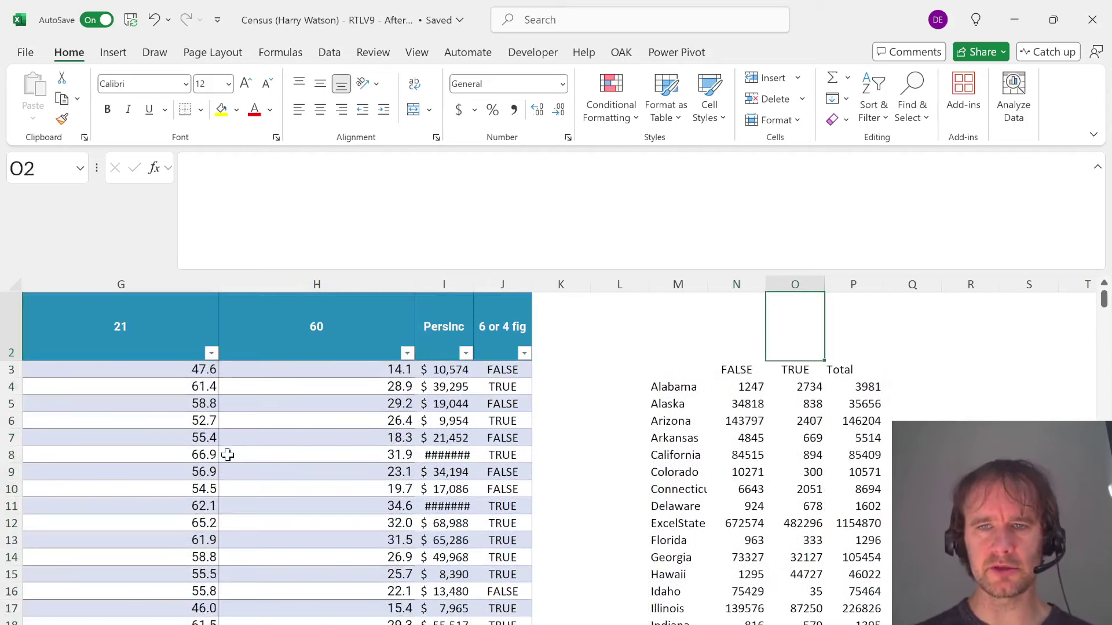
# In Q4, beside Alabama's total, calculate the rate per 100,000 people with =O4/P4*10^5
pyautogui.press('Down')
pyautogui.press('Down')
pyautogui.press('Right')
pyautogui.press('Right')
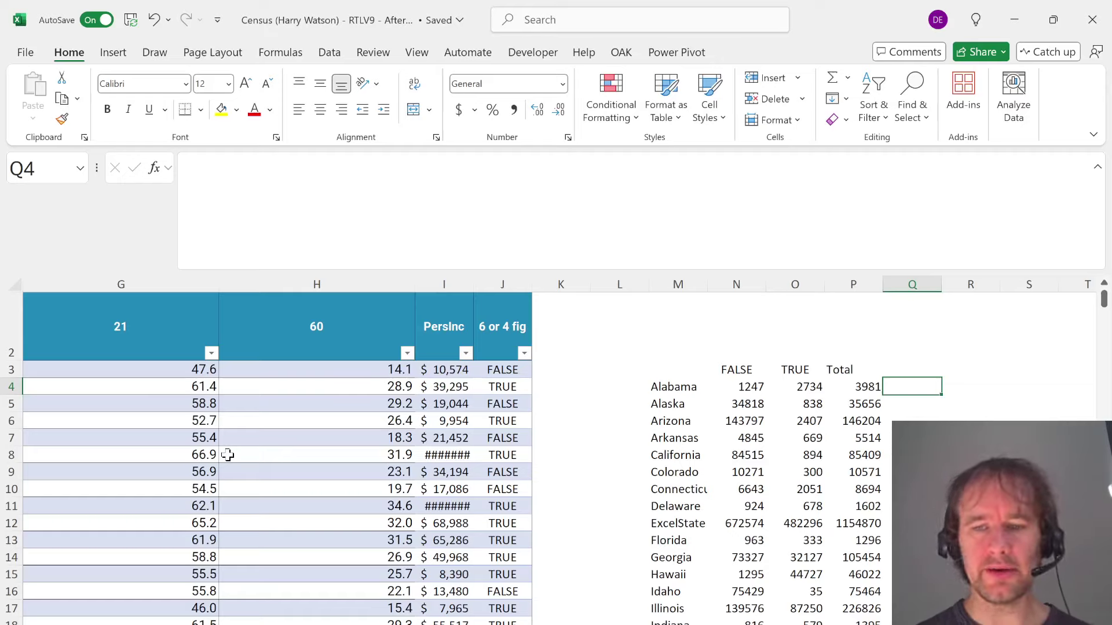
pyautogui.write('=')
pyautogui.press('Left')
pyautogui.press('Left')
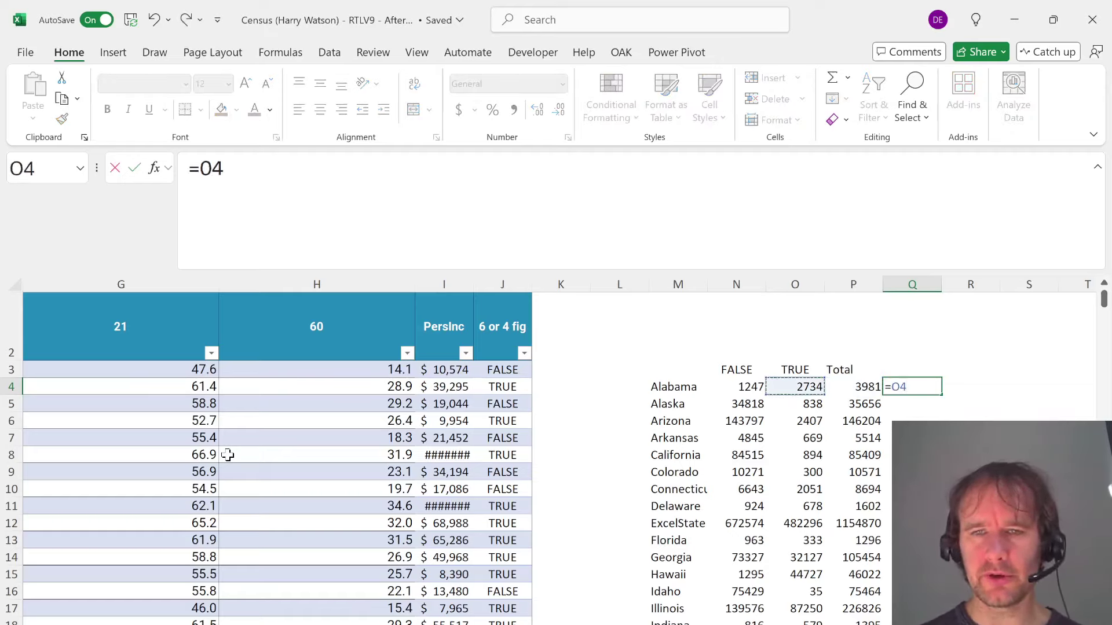
pyautogui.write('/')
pyautogui.press('Left')
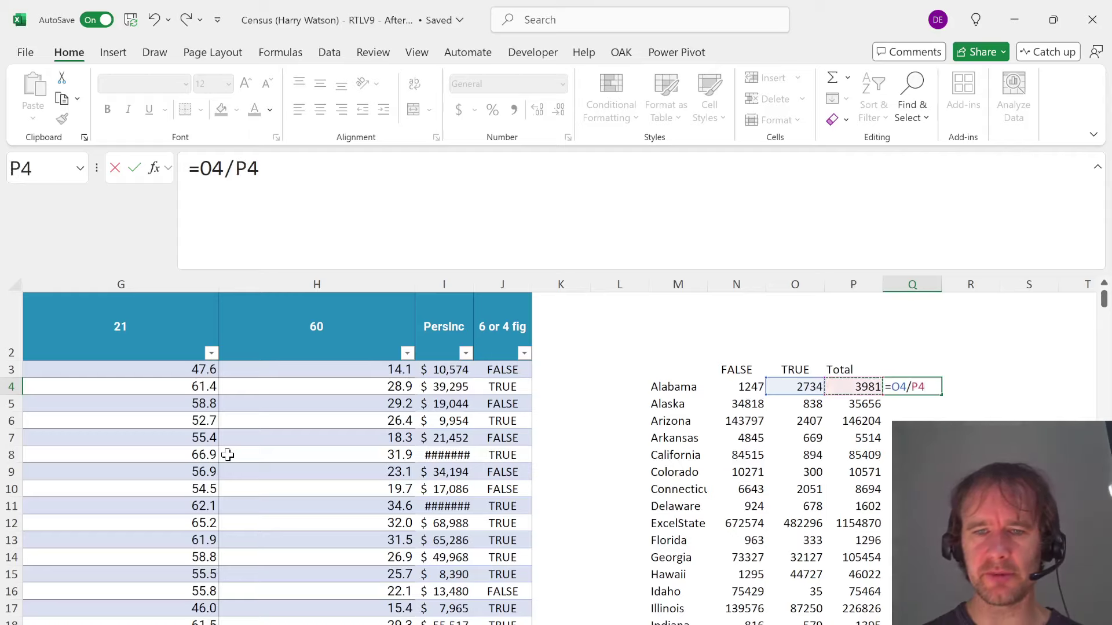
pyautogui.write('*10')
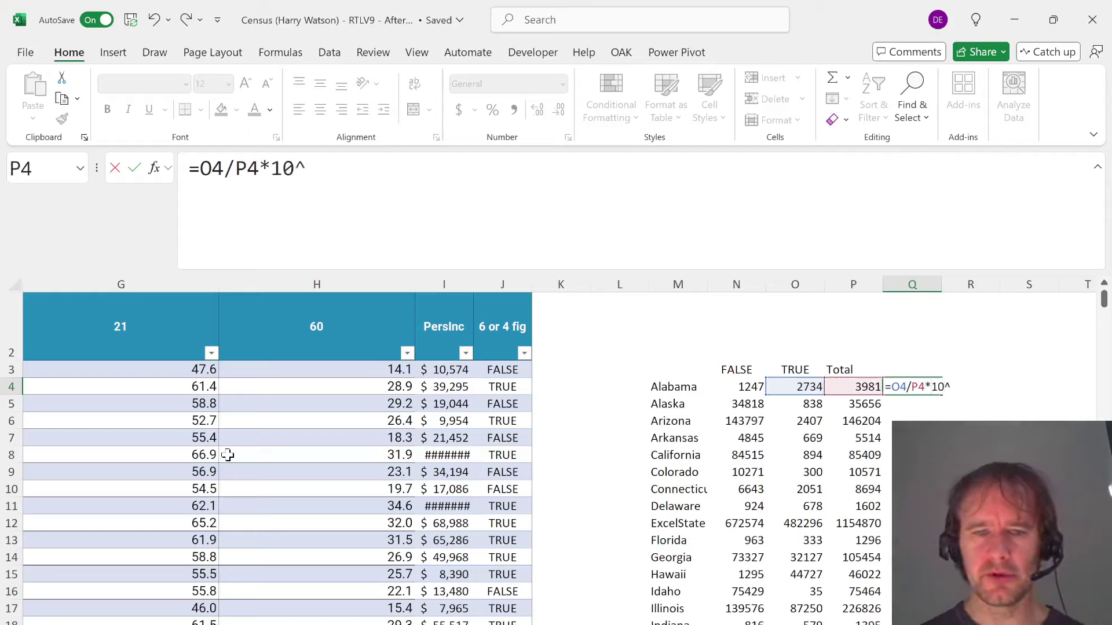
pyautogui.write('^5')
pyautogui.hotkey('ctrl', 'Return')
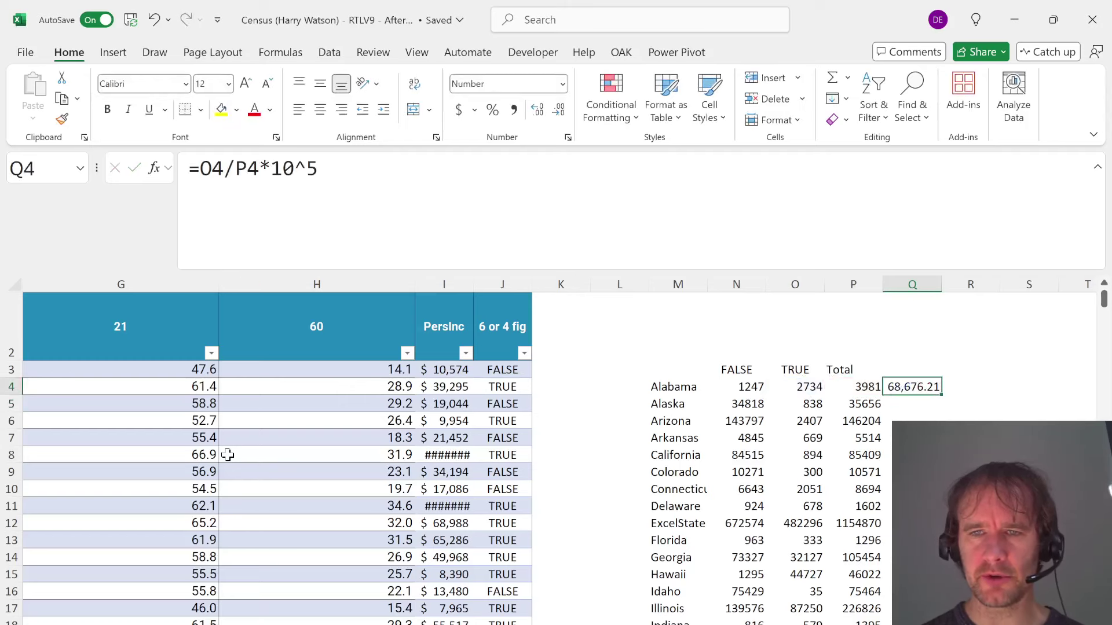
# Fill the rate formula from Q4 down to the last row of the PIVOTBY summary
pyautogui.press('Left')
pyautogui.hotkey('ctrl', 'Down')
pyautogui.press('Right')
pyautogui.hotkey('ctrl', 'shift', 'Up')
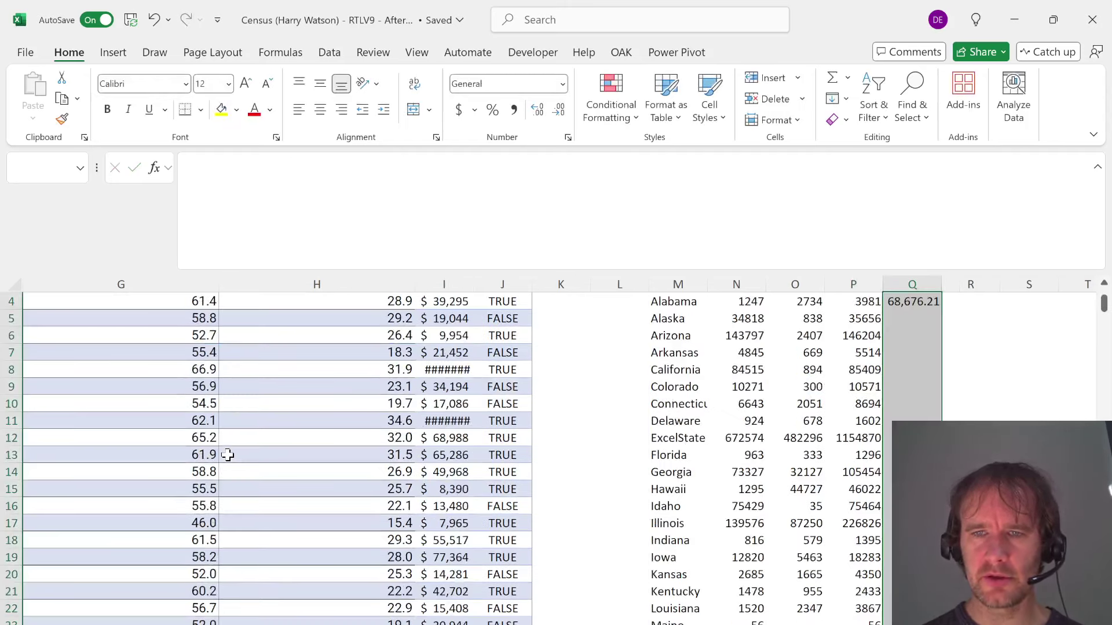
pyautogui.hotkey('ctrl', 'd')
# Check the filled rates in column Q and inspect the source cells behind New Jersey's rate
pyautogui.hotkey('ctrl', 'shift', 'Down')
pyautogui.press('Up')
pyautogui.press('Up')
pyautogui.press('Up')
pyautogui.press('Up')
pyautogui.press('Up')
pyautogui.press('Up')
pyautogui.press('Up')
pyautogui.press('Up')
pyautogui.press('Up')
pyautogui.press('Up')
pyautogui.press('Up')
pyautogui.press('Up')
pyautogui.press('Up')
pyautogui.press('Up')
pyautogui.press('Up')
pyautogui.press('Up')
pyautogui.press('Up')
pyautogui.press('Up')
pyautogui.press('Up')
pyautogui.press('Up')
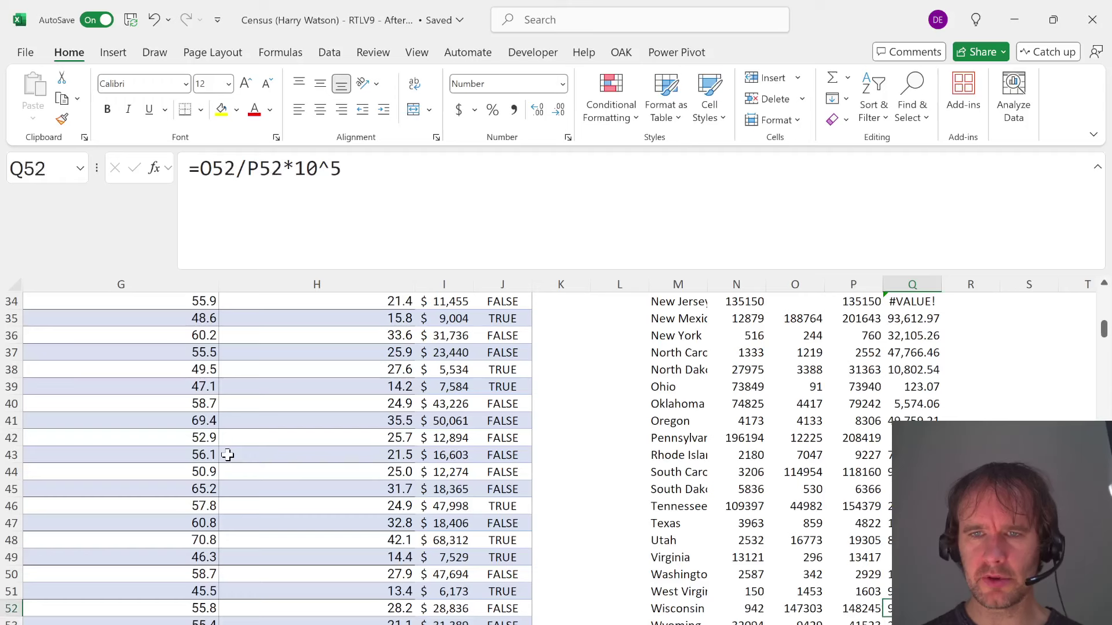
pyautogui.press('Down')
pyautogui.press('Left')
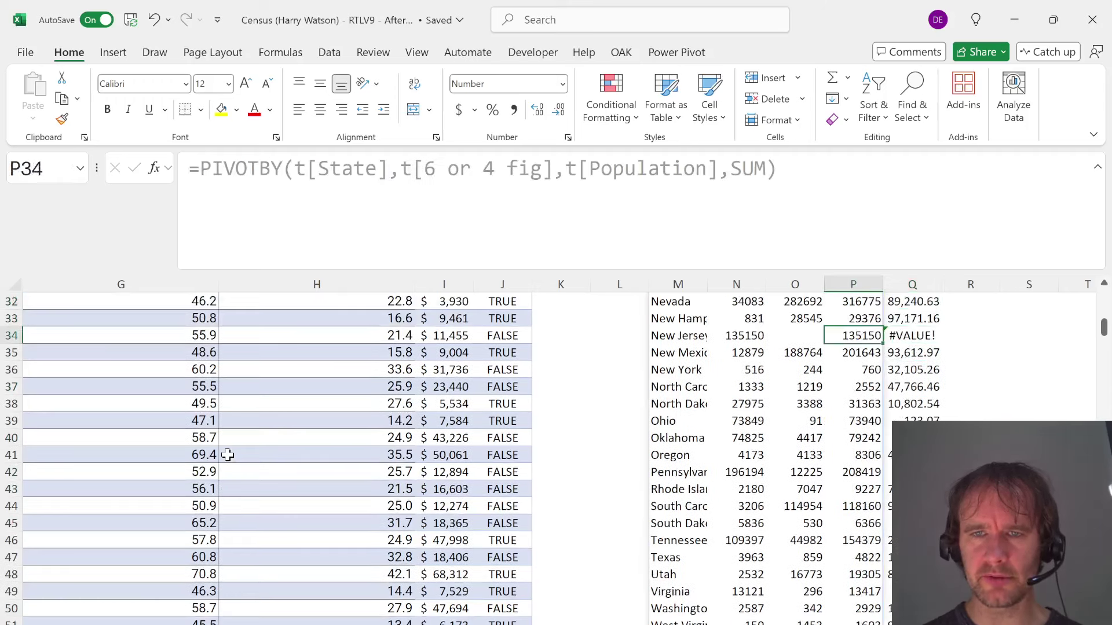
pyautogui.press('Left')
pyautogui.press('Up')
pyautogui.press('Down')
pyautogui.press('Right')
pyautogui.press('Right')
pyautogui.hotkey('ctrl', 'Up')
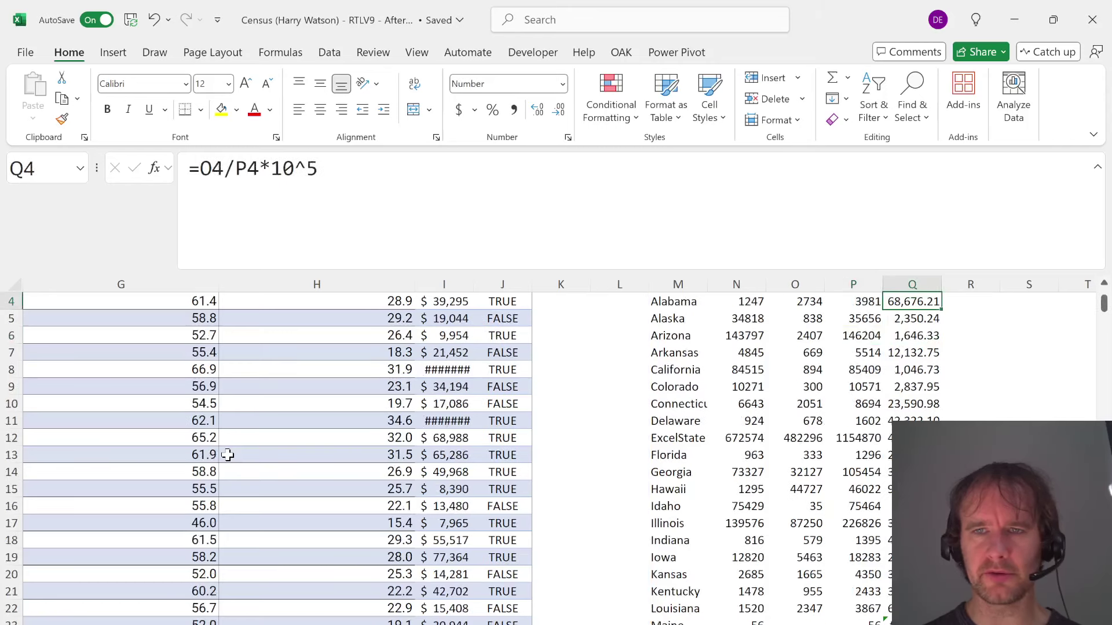
# Wrap the rate formula in Q4 in IFERROR with 0 as the fallback value
pyautogui.click(194, 169)
pyautogui.write('ifer')
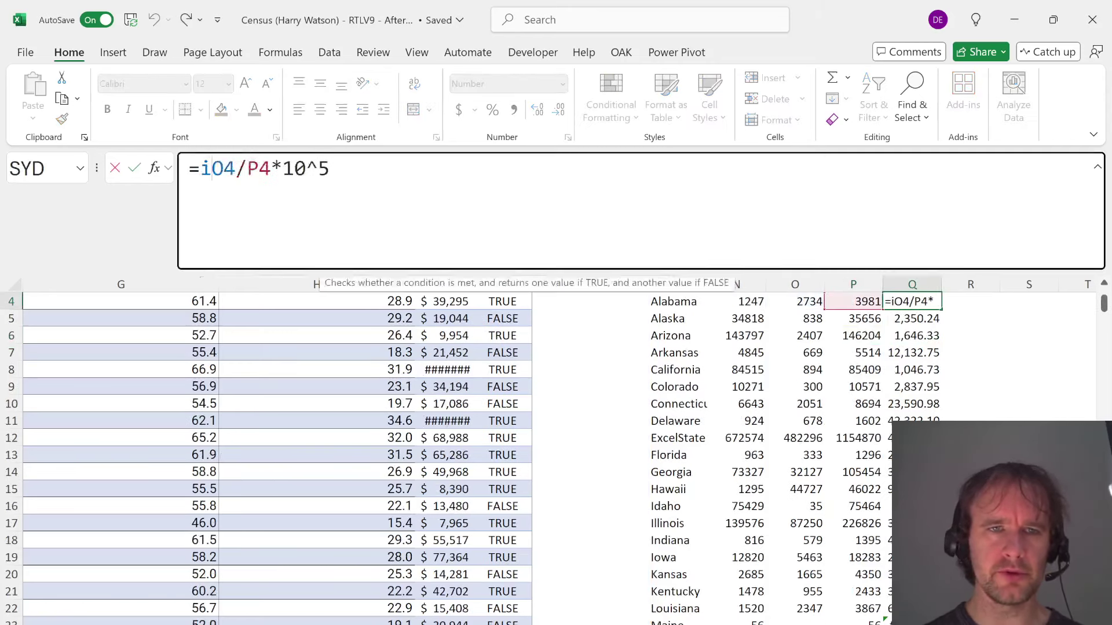
pyautogui.press('Tab')
pyautogui.press('End')
pyautogui.write(',0')
pyautogui.press('Return')
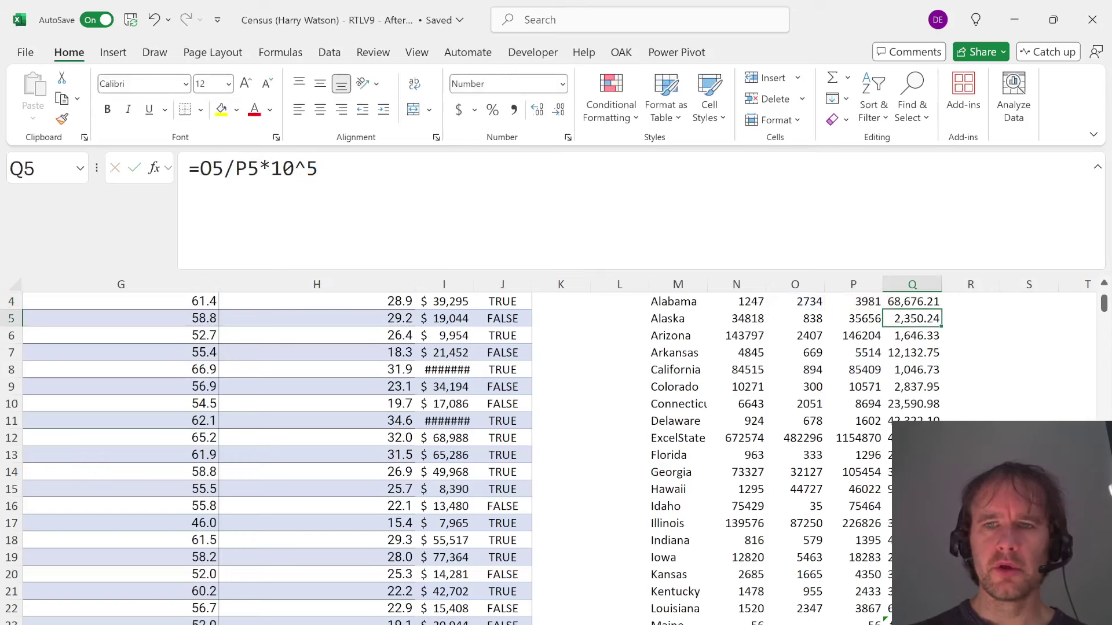
# Fill the IFERROR version of the rate formula from Q4 down the rest of column Q
pyautogui.press('Up')
pyautogui.hotkey('ctrl', 'shift', 'Down')
pyautogui.hotkey('ctrl', 'd')
pyautogui.press('Up')
pyautogui.press('Down')
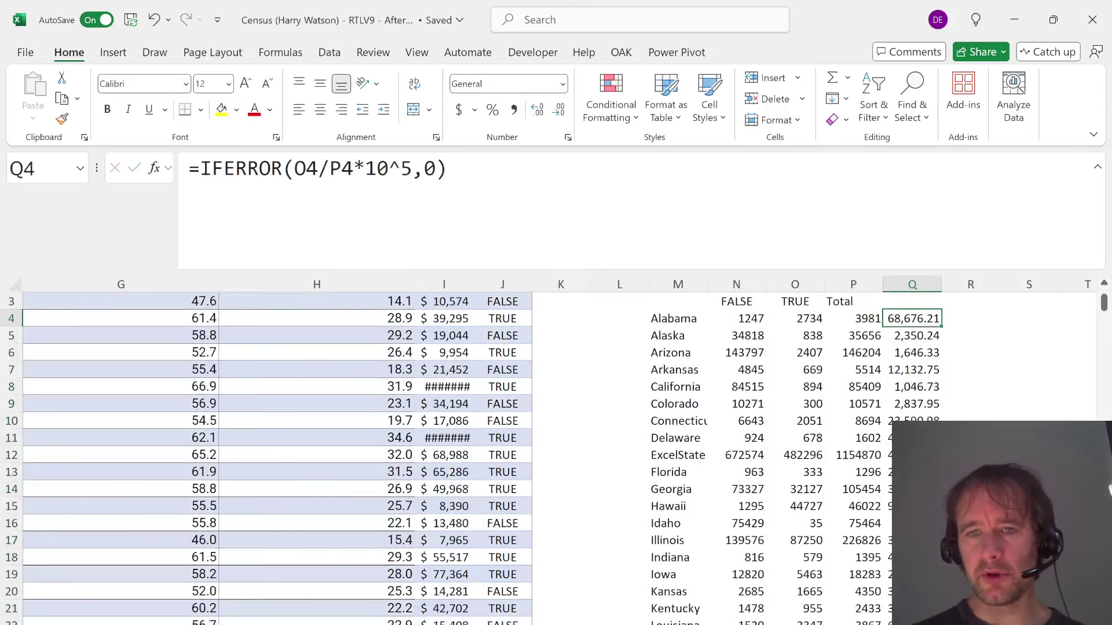
# Compare the Level 4 ROUND and SUMIFS answer formula in E165 with the state and TRUE columns of the PIVOTBY summary
pyautogui.hotkey('ctrl', 'pageup')
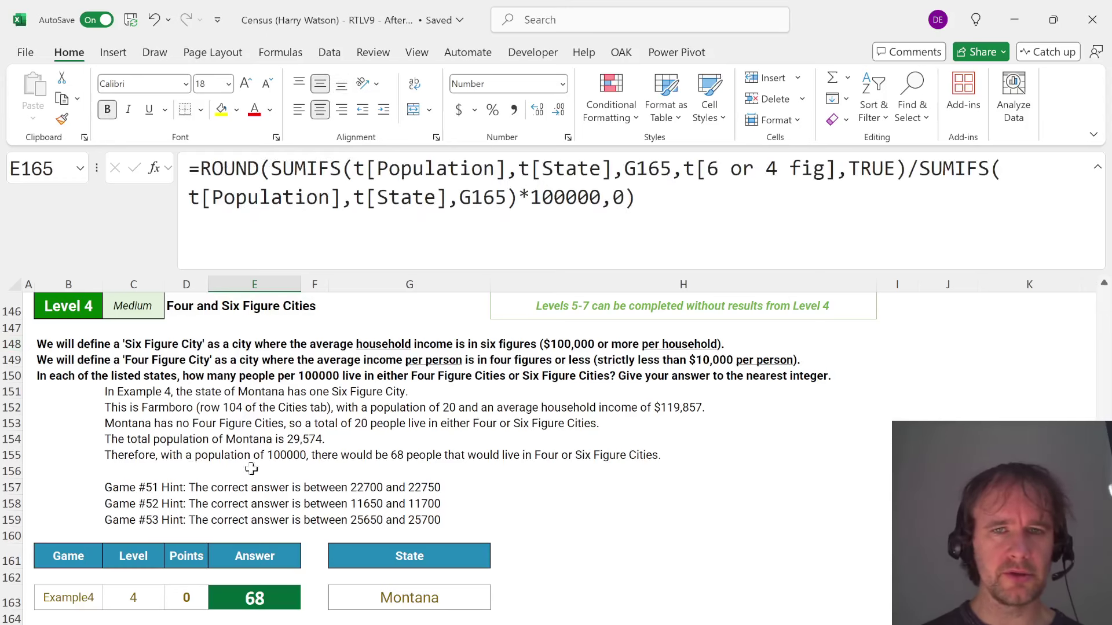
pyautogui.scroll(-2, 298, 482)
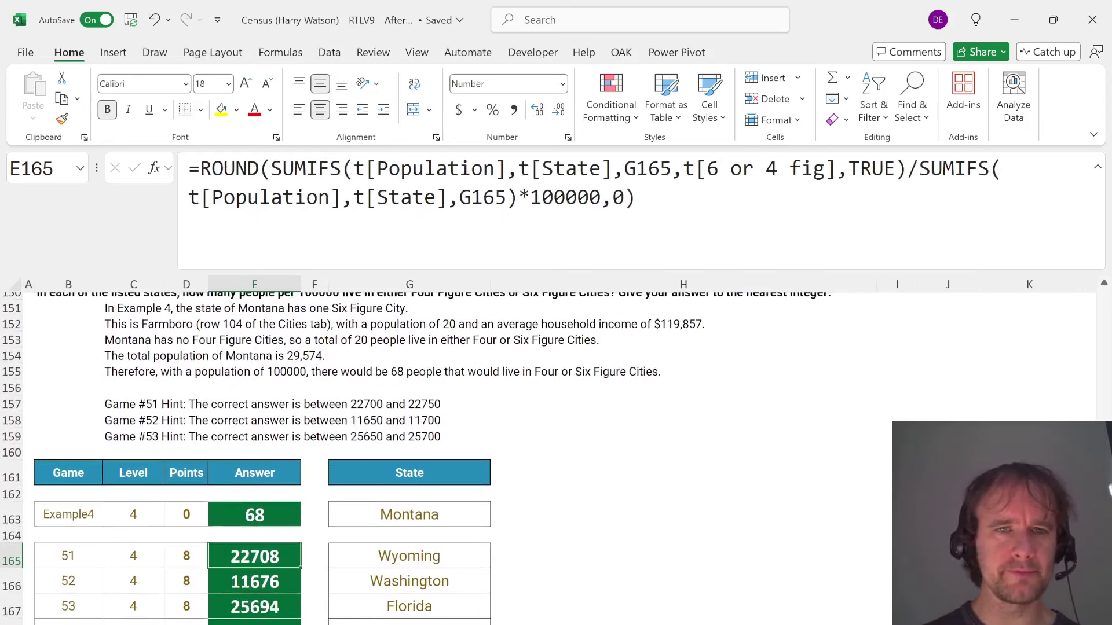
pyautogui.press('F2')
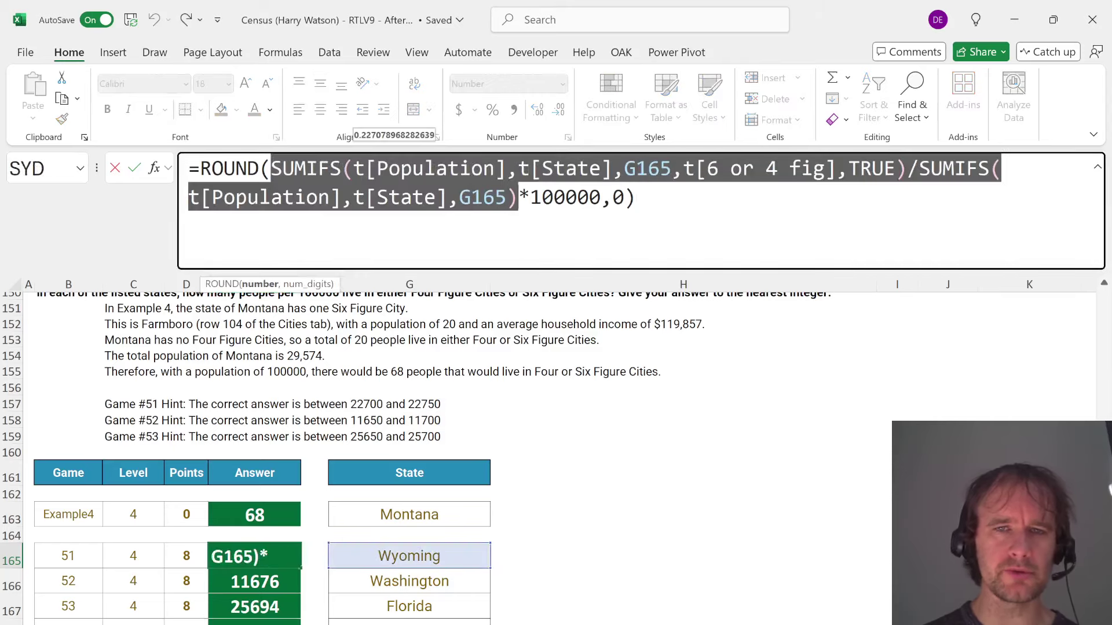
pyautogui.press('Escape')
pyautogui.hotkey('ctrl', 'pagedown')
pyautogui.press('Left')
pyautogui.press('Left')
pyautogui.press('Left')
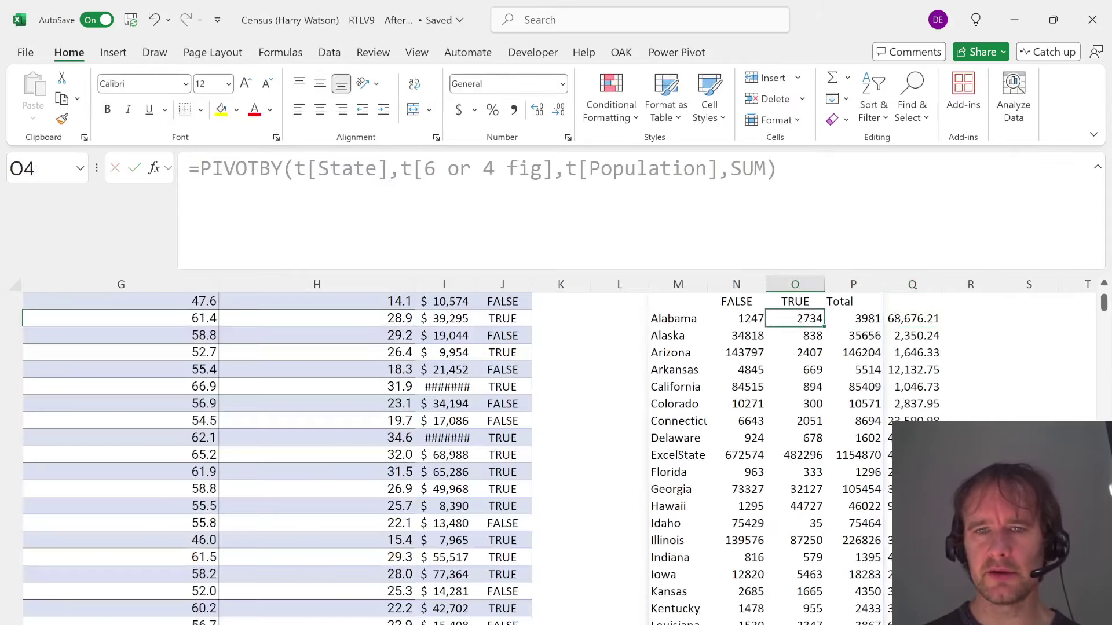
pyautogui.hotkey('ctrl', 'pageup')
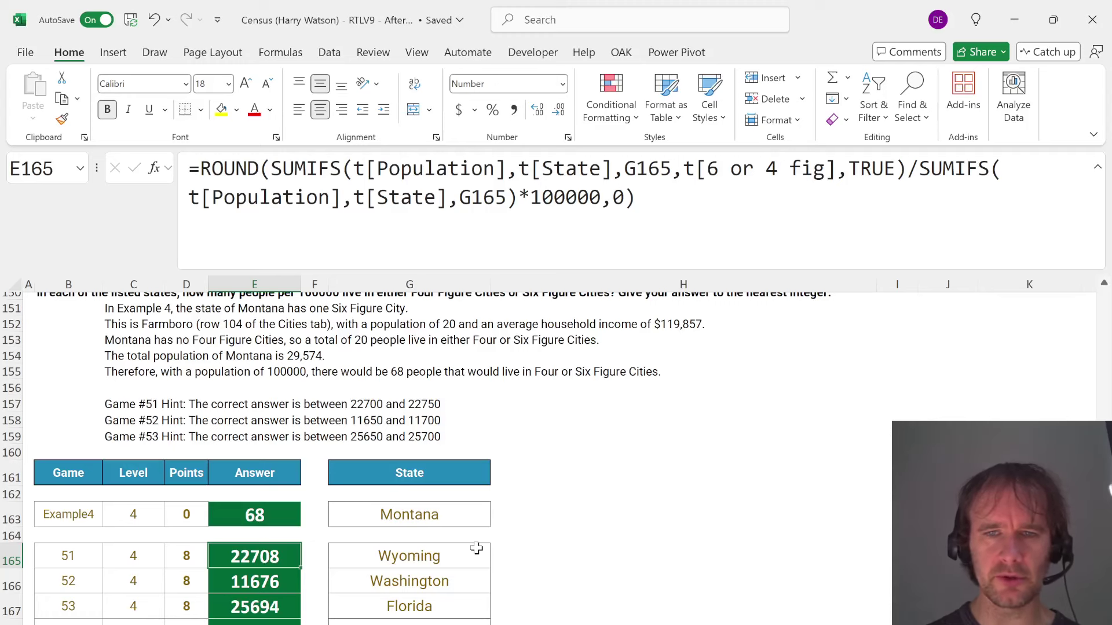
pyautogui.hotkey('ctrl', 'pagedown')
pyautogui.click(691, 323)
pyautogui.hotkey('ctrl', 'shift', 'Down')
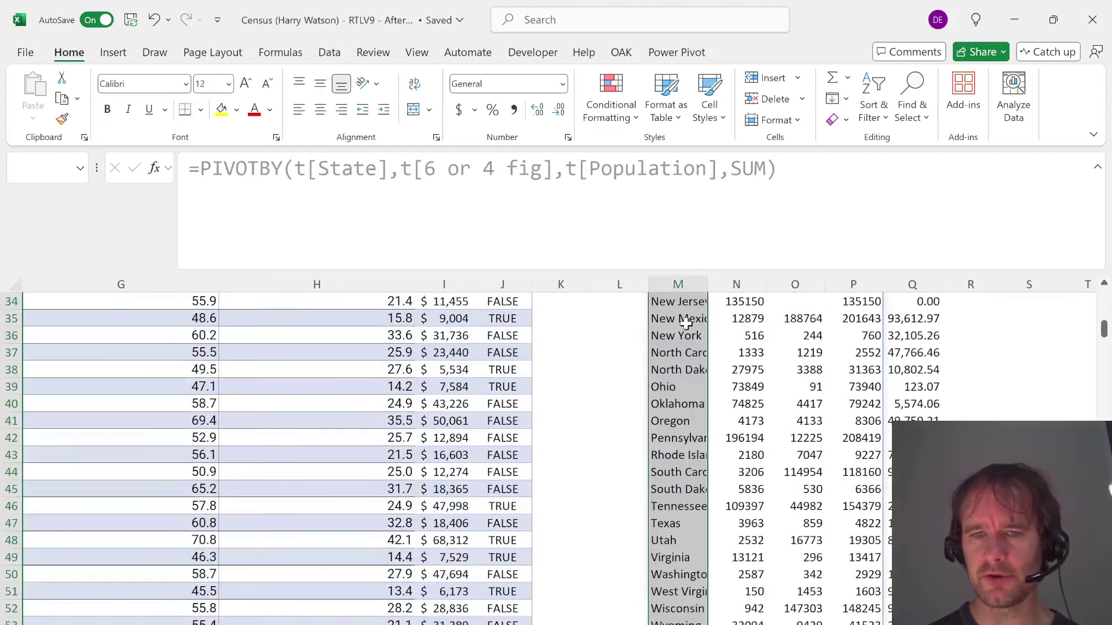
pyautogui.press('Up')
pyautogui.press('Up')
pyautogui.hotkey('ctrl', 'pageup')
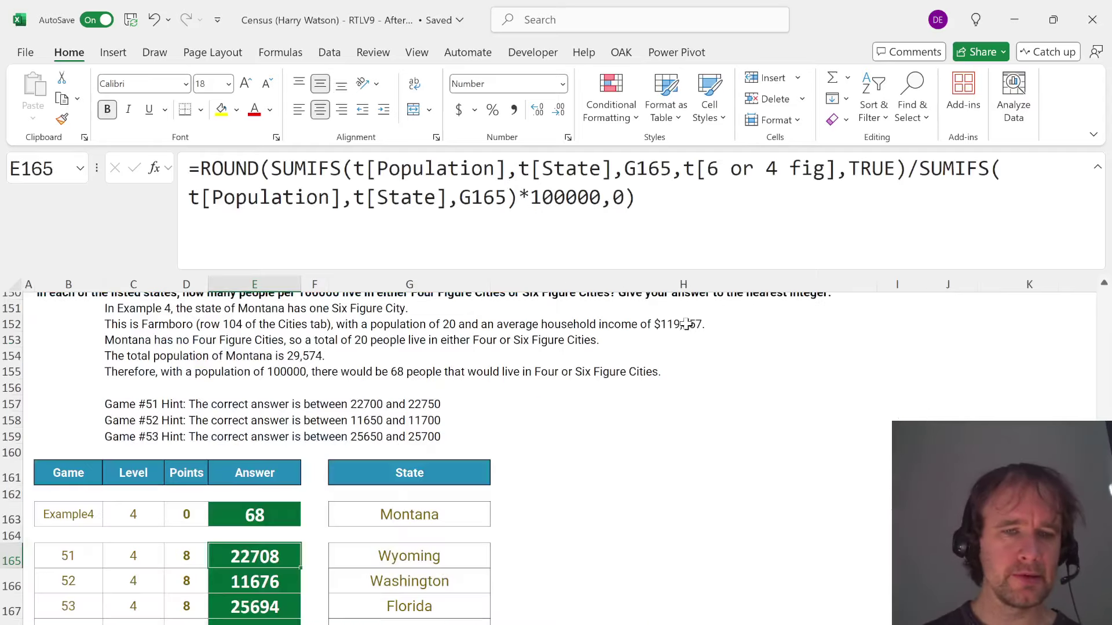
# Read the Level 5 Exploring ExcelState instructions and view the sheet holding the distance matrix between cities
pyautogui.scroll(-12, 360, 563)
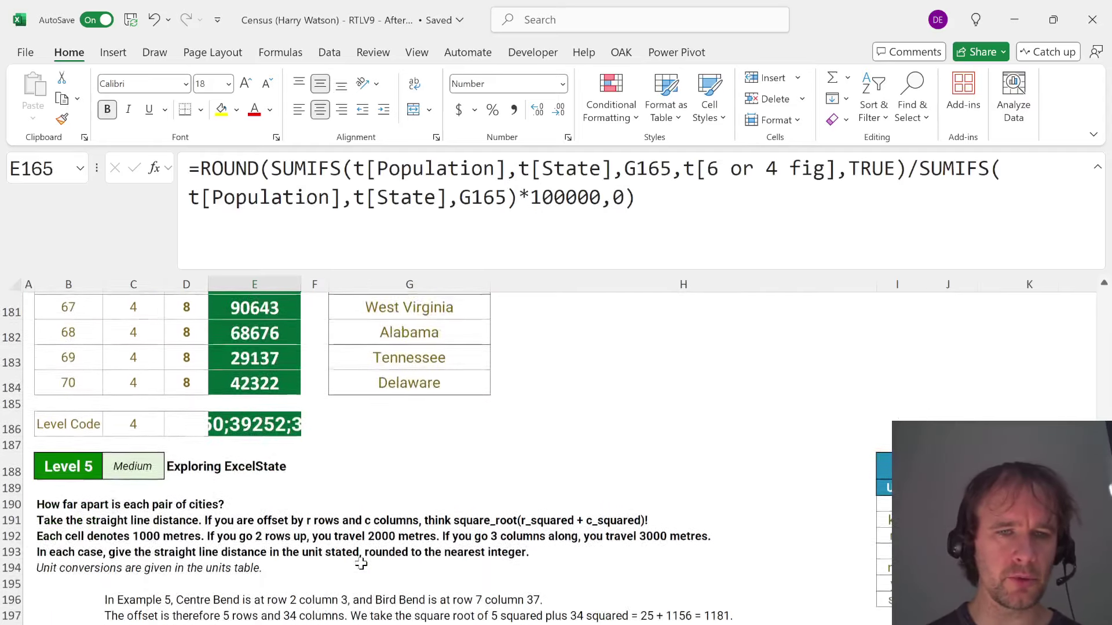
pyautogui.scroll(-2, 361, 563)
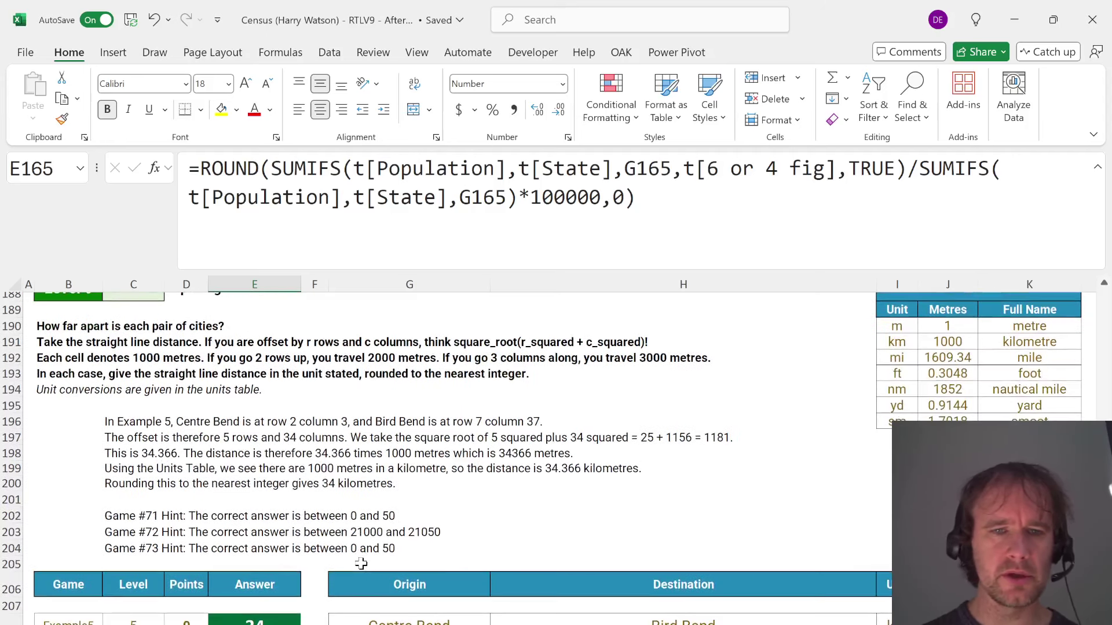
pyautogui.hotkey('ctrl', 'pagedown')
pyautogui.hotkey('ctrl', 'pagedown')
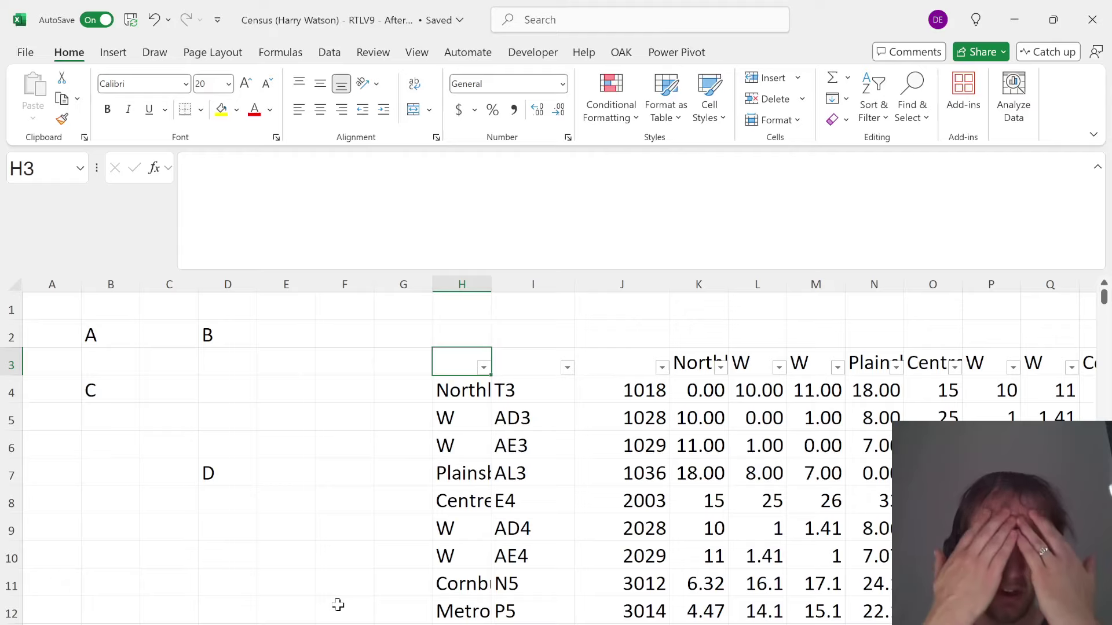
pyautogui.click(91, 331)
pyautogui.hotkey('ctrl', 'pageup')
pyautogui.hotkey('ctrl', 'pageup')
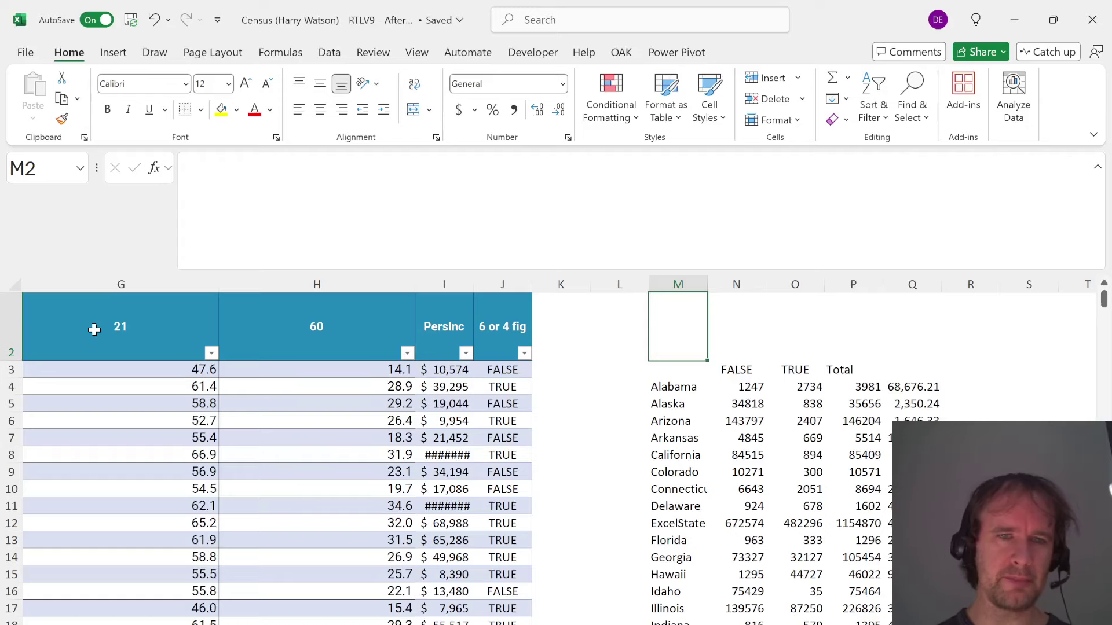
# Examine the ExcelState map of cities and water cells alongside the city list on the distance matrix sheet
pyautogui.hotkey('ctrl', 'pagedown')
pyautogui.hotkey('ctrl', 'pagedown')
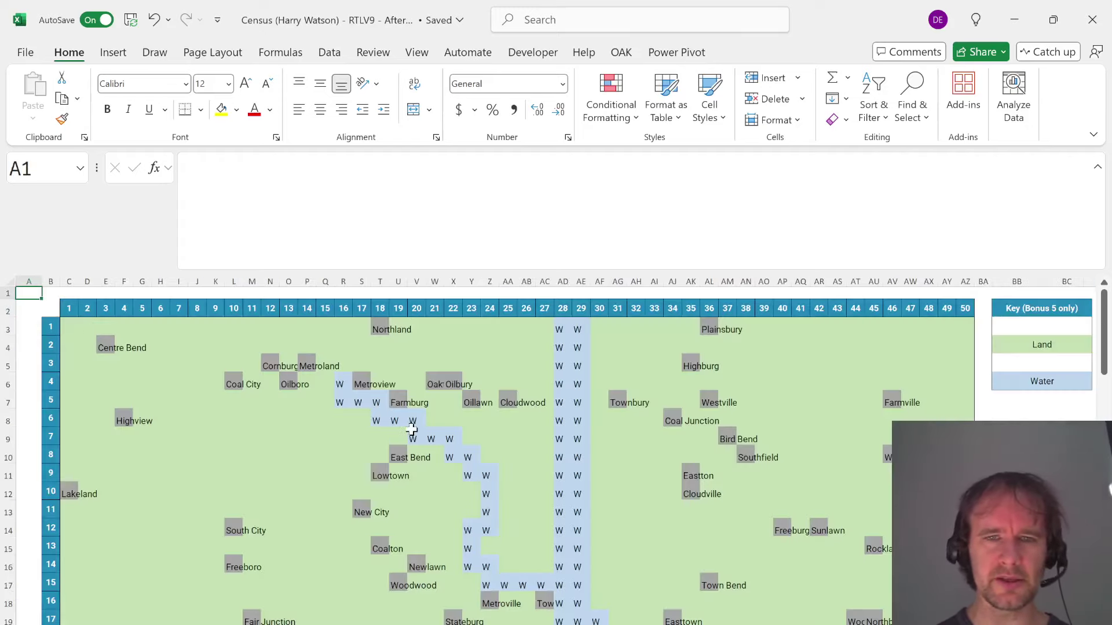
pyautogui.click(104, 346)
pyautogui.click(288, 362)
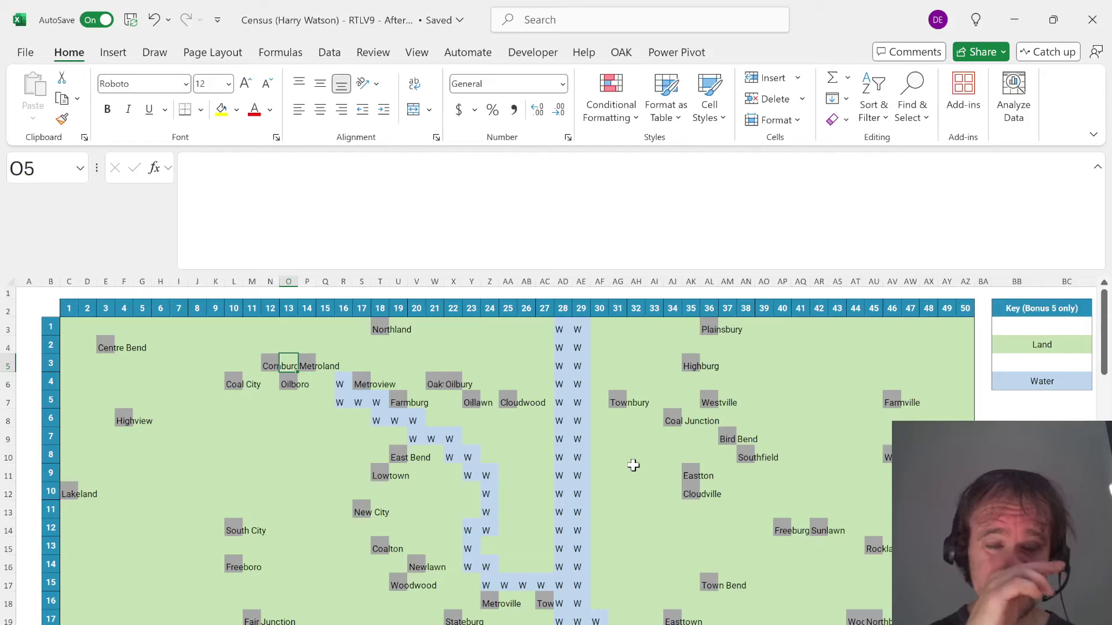
pyautogui.hotkey('ctrl', 'pagedown')
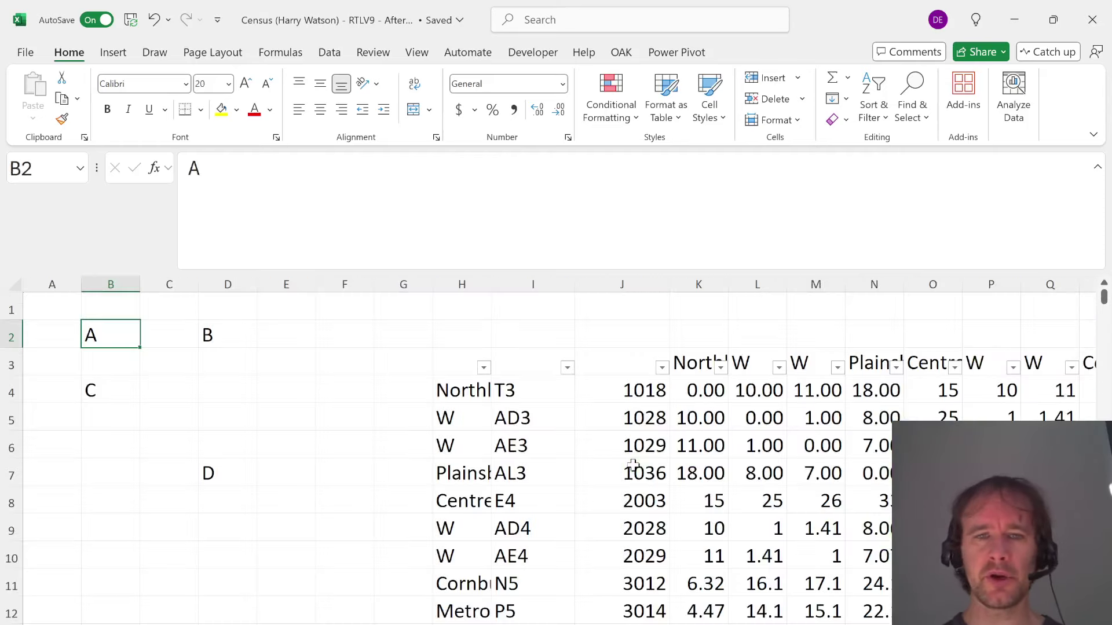
pyautogui.click(462, 388)
pyautogui.hotkey('ctrl', 'pageup')
pyautogui.hotkey('ctrl', 'pageup')
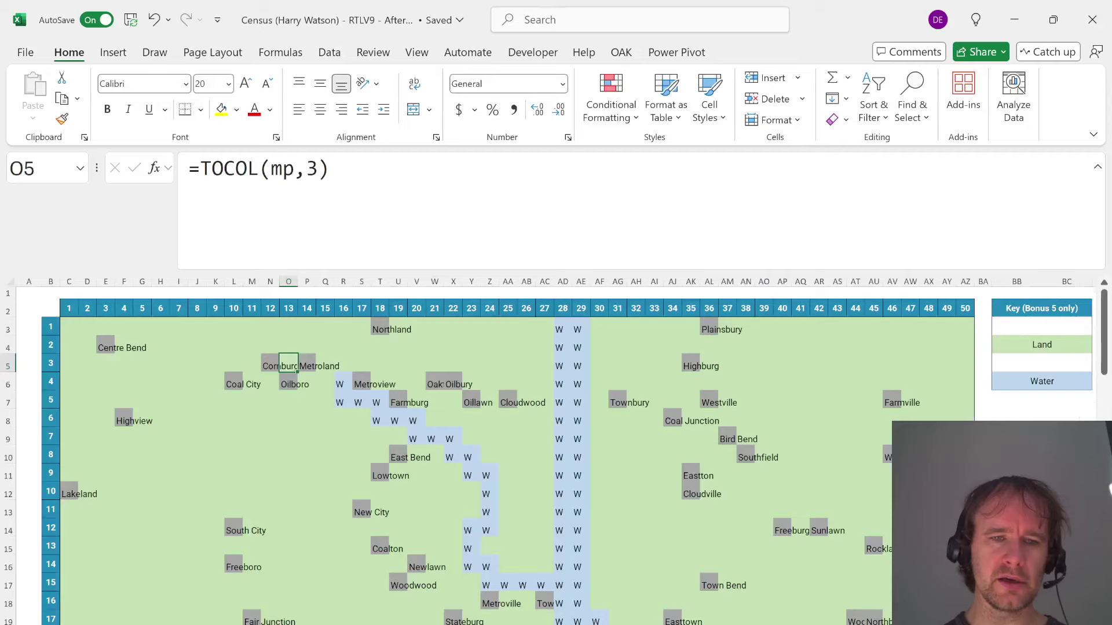
pyautogui.hotkey('ctrl', 'pagedown')
pyautogui.hotkey('ctrl', 'pagedown')
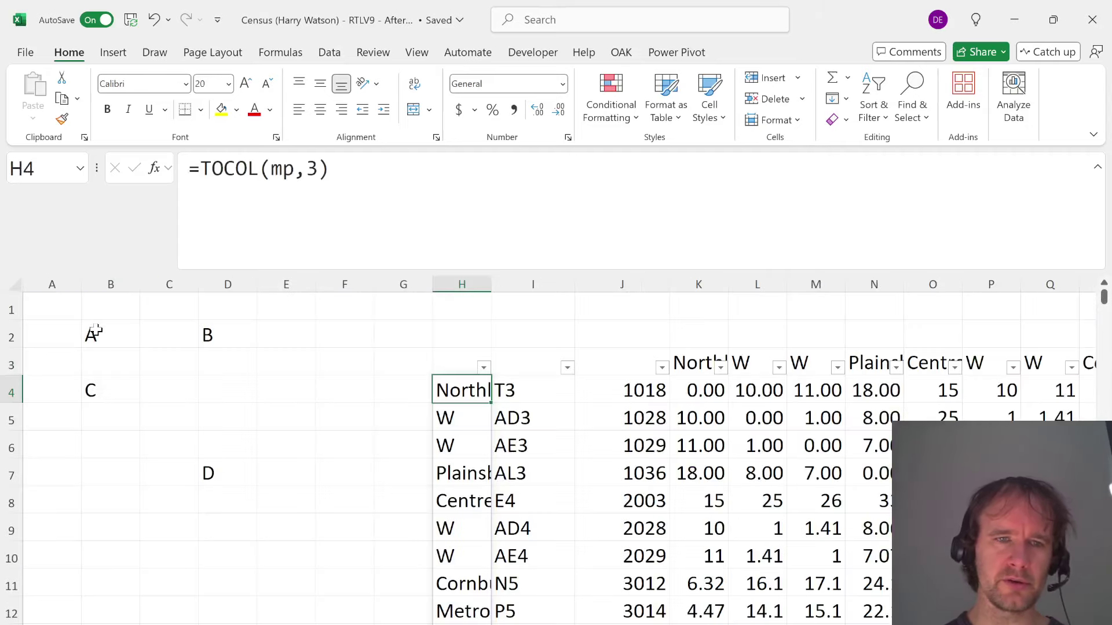
# Examine the lettered sample block in B2:F9 and the TOCOL(mp,3) list spilling down from H4 on the matrix sheet
pyautogui.moveTo(92, 333); pyautogui.dragTo(318, 517)
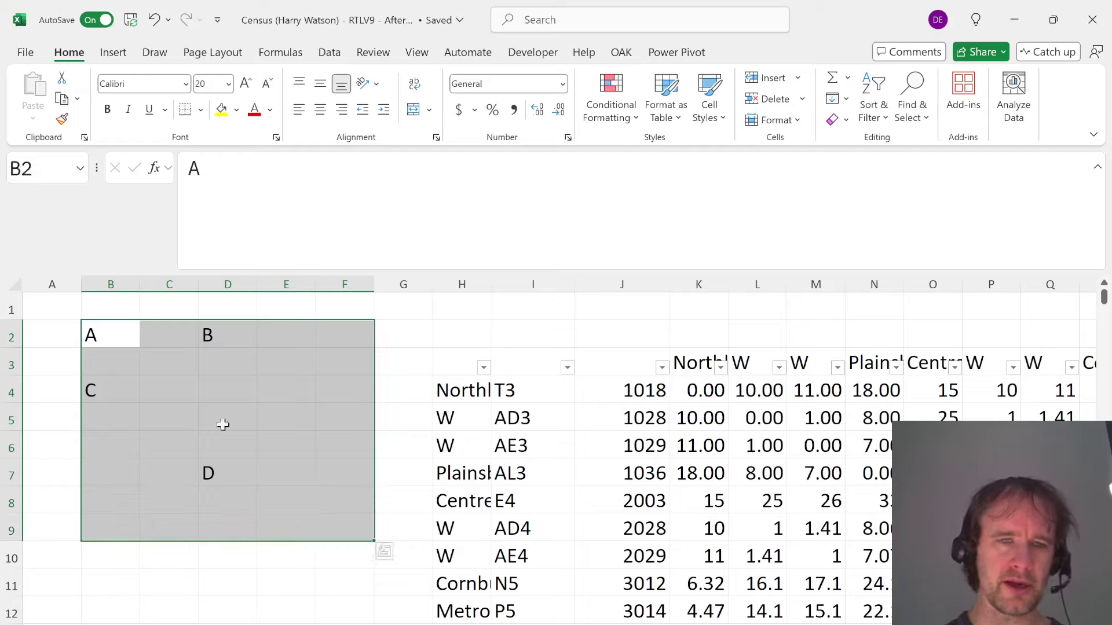
pyautogui.click(457, 396)
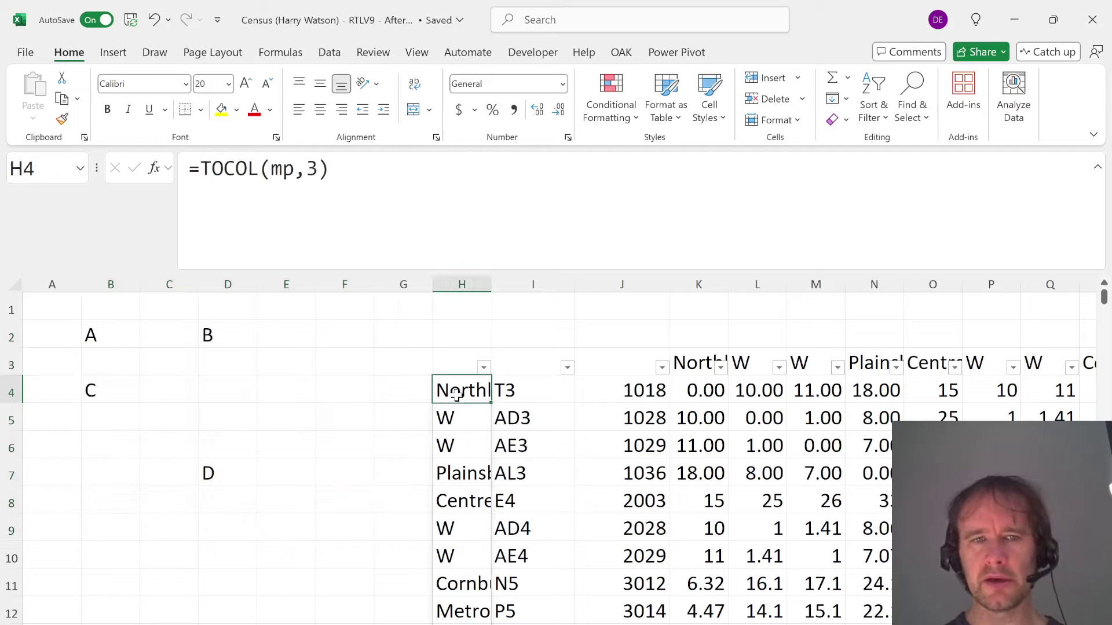
pyautogui.click(294, 168)
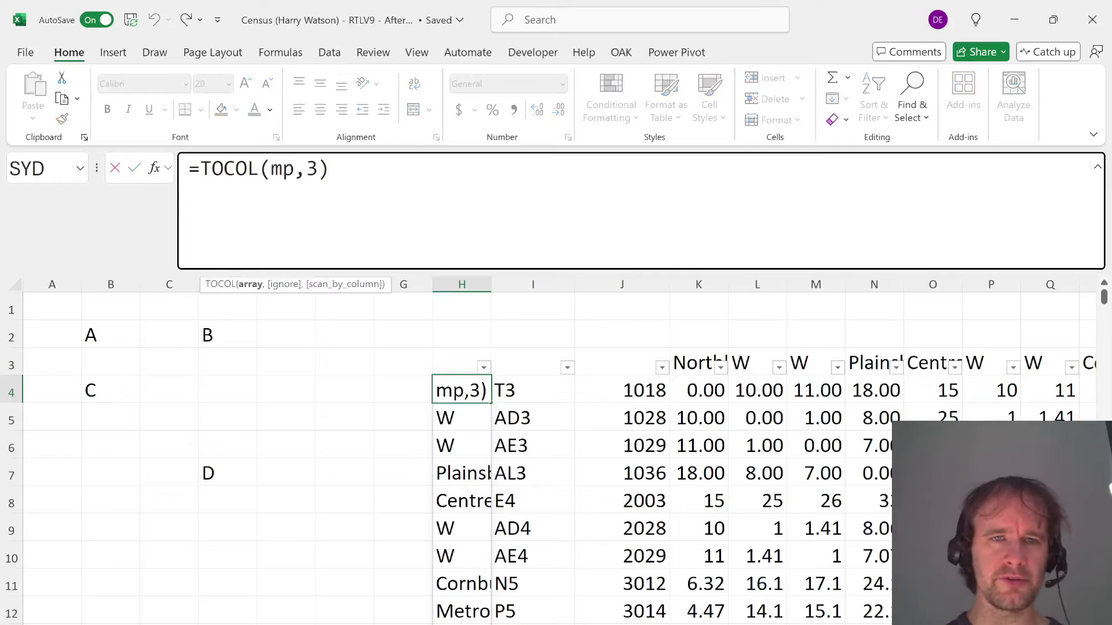
pyautogui.press('Escape')
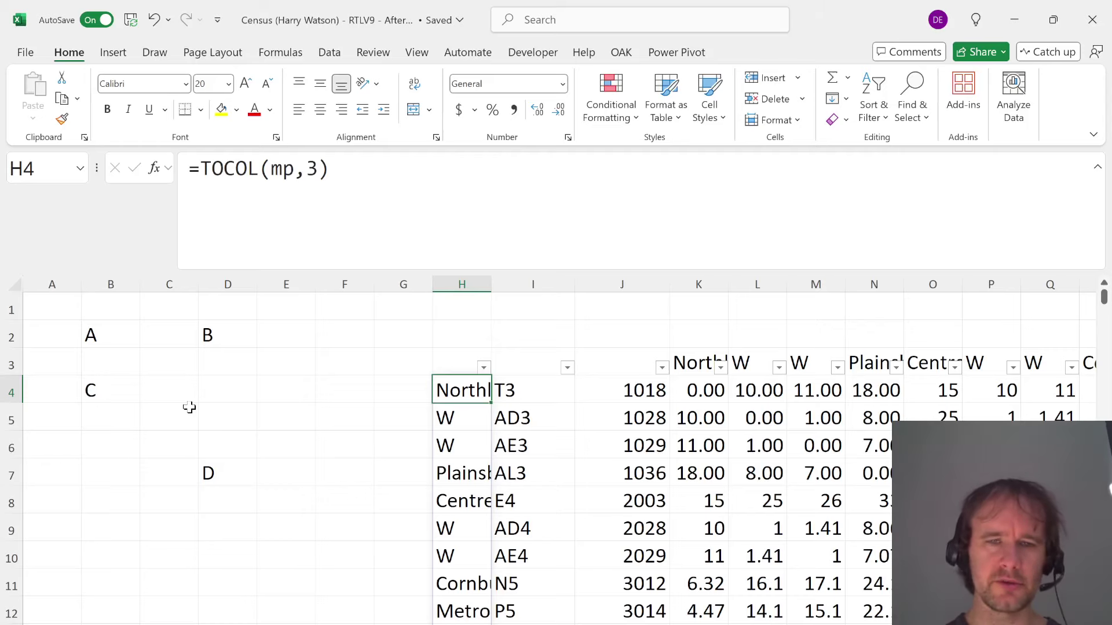
pyautogui.hotkey('ctrl', 'shift', 'Down')
pyautogui.press('Up')
pyautogui.press('Up')
pyautogui.press('Up')
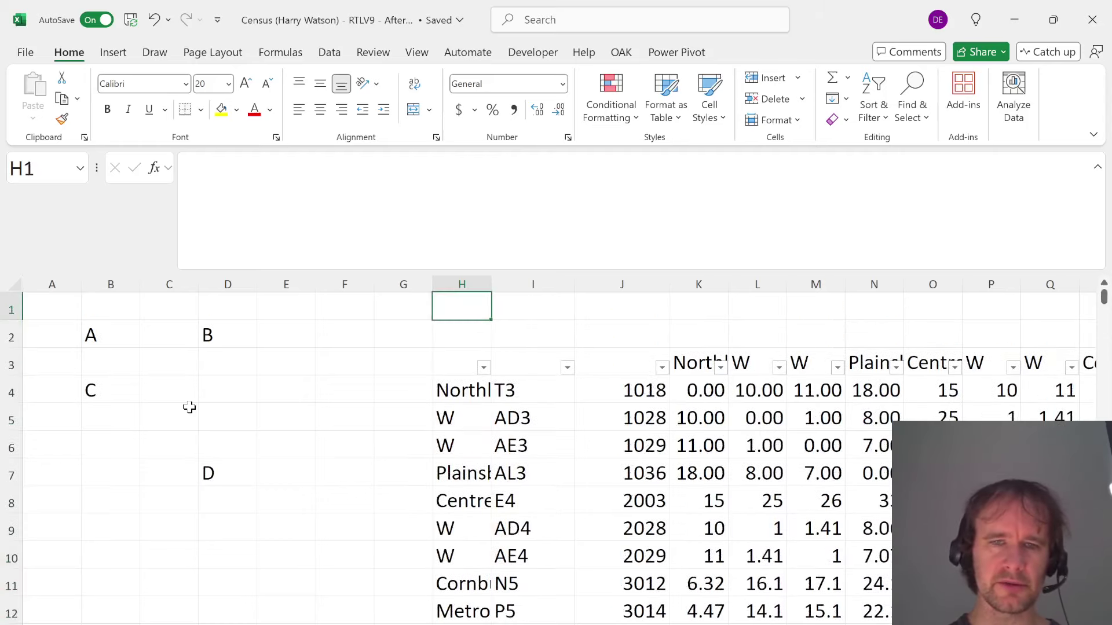
pyautogui.press('Down')
pyautogui.press('Down')
pyautogui.press('Down')
pyautogui.hotkey('ctrl', 'shift', 'Down')
pyautogui.press('Up')
pyautogui.press('Up')
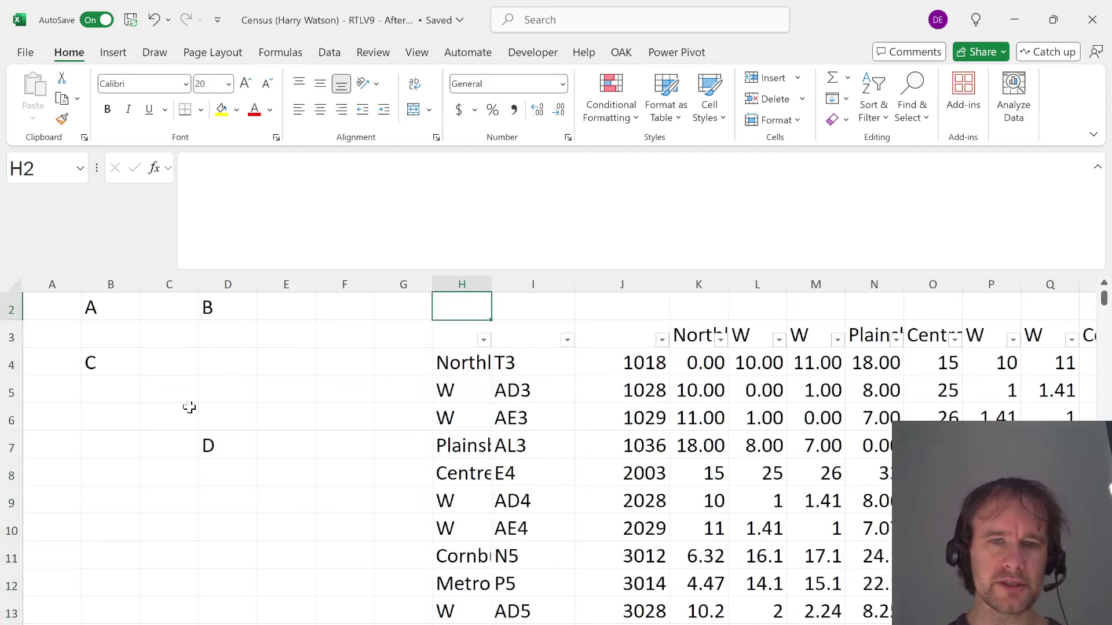
# Try the formula ="" in F4 beside Centre Bend on the map and undo the entry
pyautogui.hotkey('ctrl', 'pagedown')
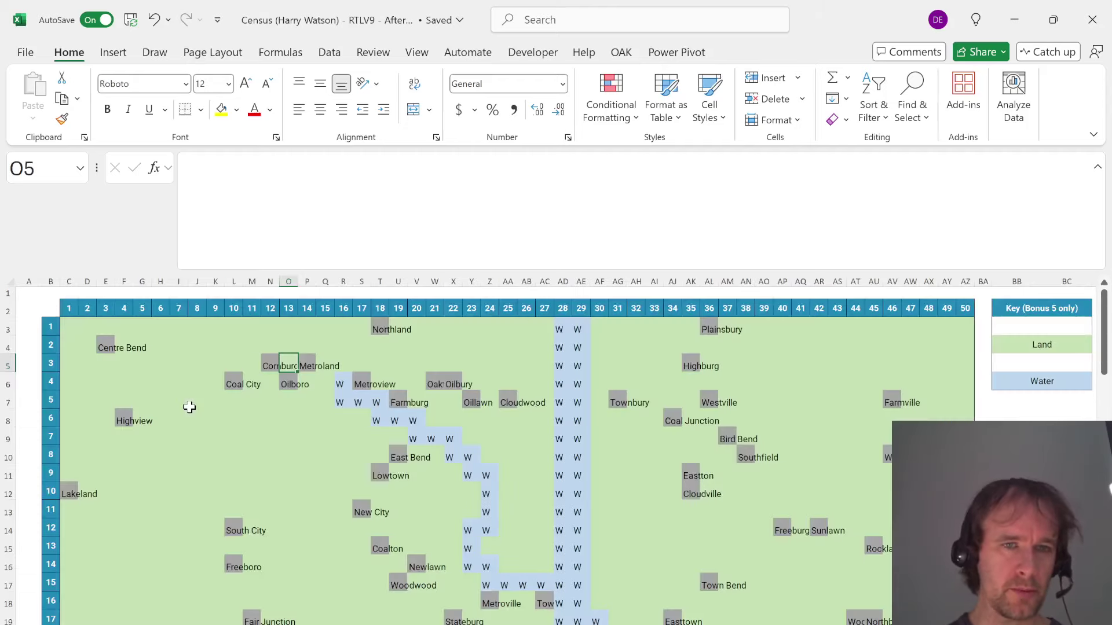
pyautogui.click(128, 346)
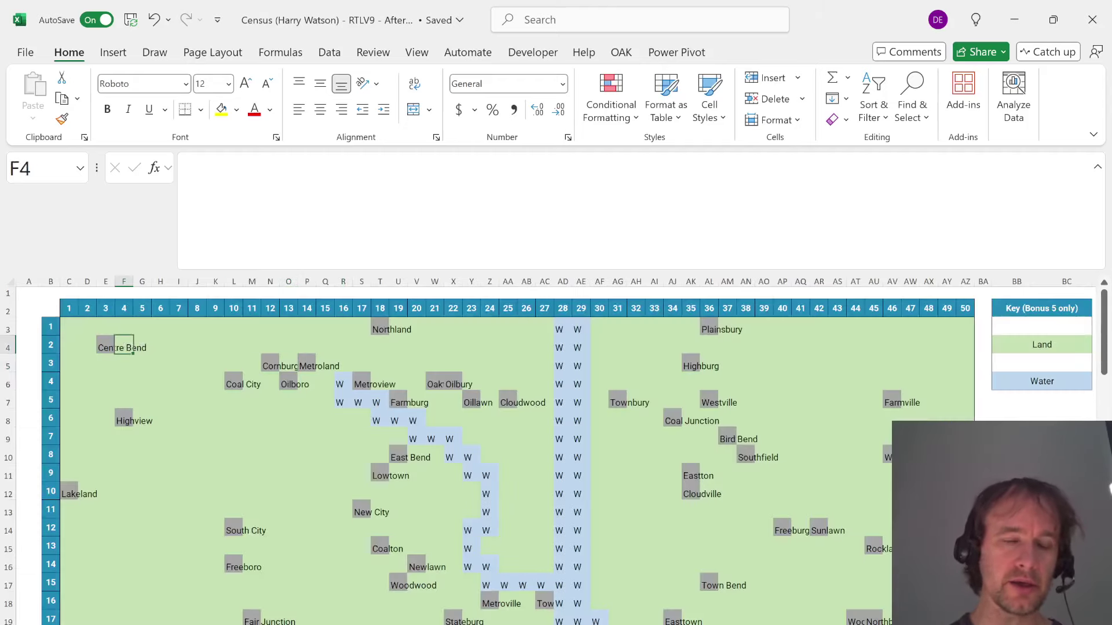
pyautogui.press('Up')
pyautogui.press('Left')
pyautogui.press('Up')
pyautogui.press('Down')
pyautogui.press('Right')
pyautogui.press('Down')
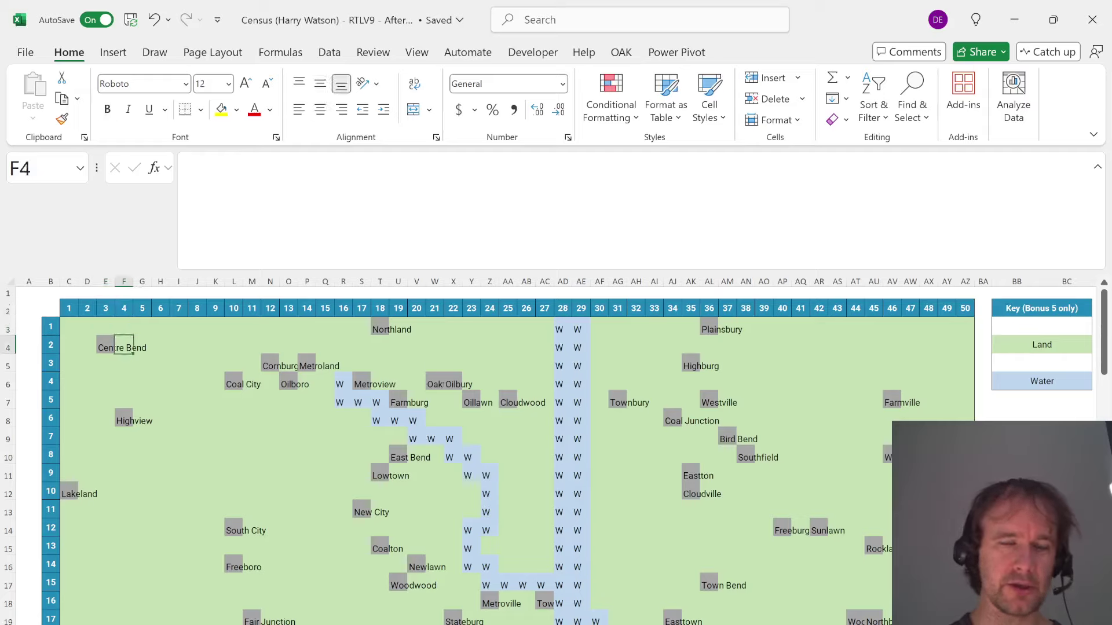
pyautogui.write('="')
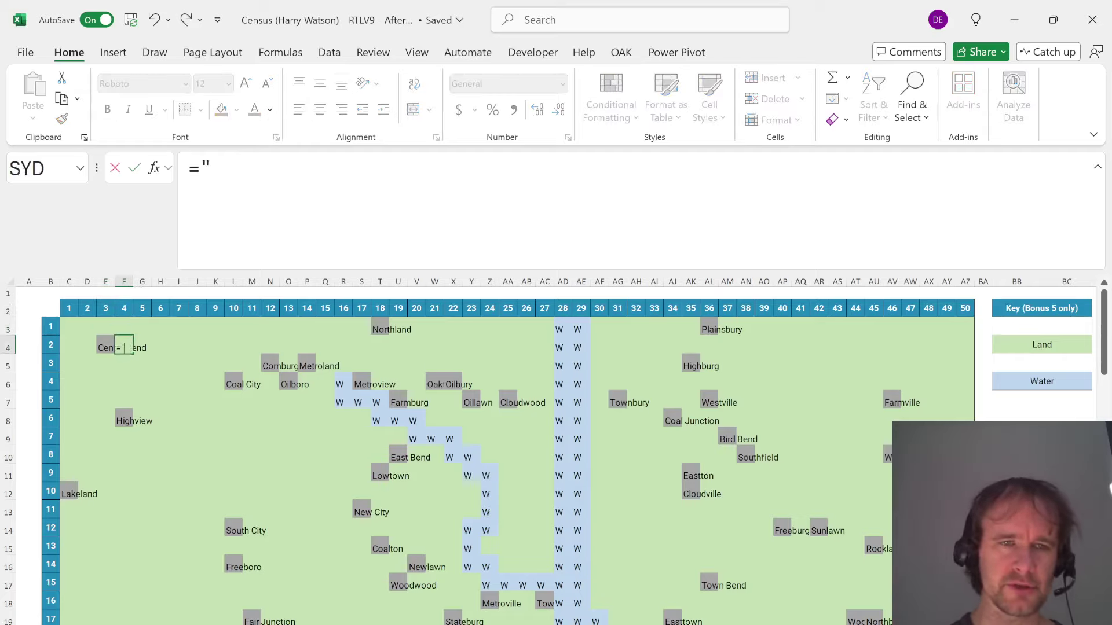
pyautogui.write('"')
pyautogui.hotkey('ctrl', 'Return')
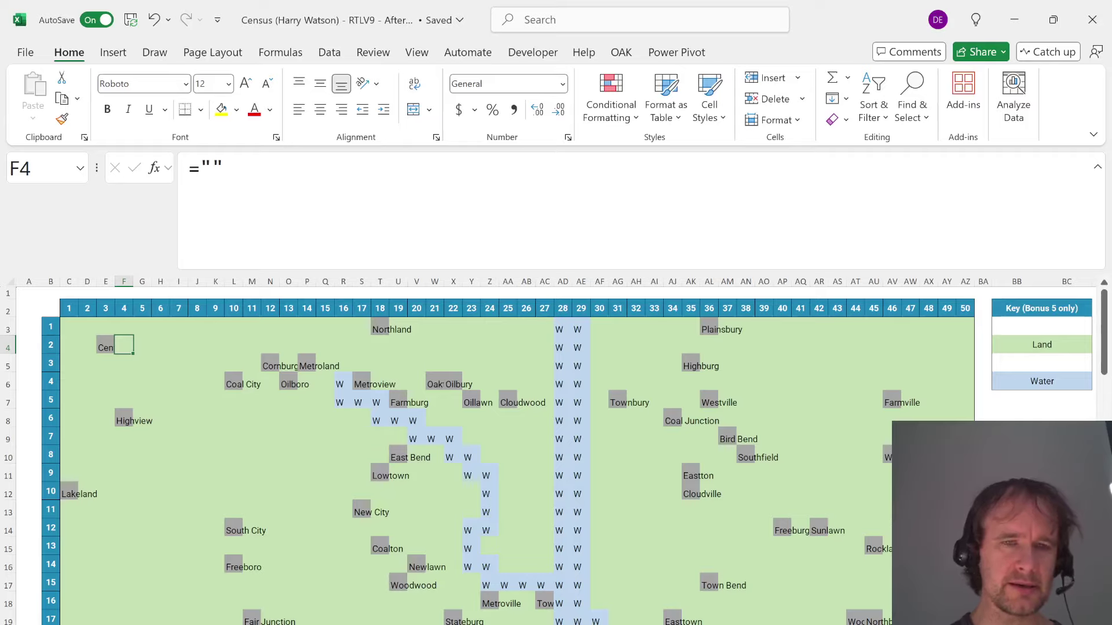
pyautogui.press('Up')
pyautogui.press('Left')
pyautogui.press('Left')
pyautogui.press('Left')
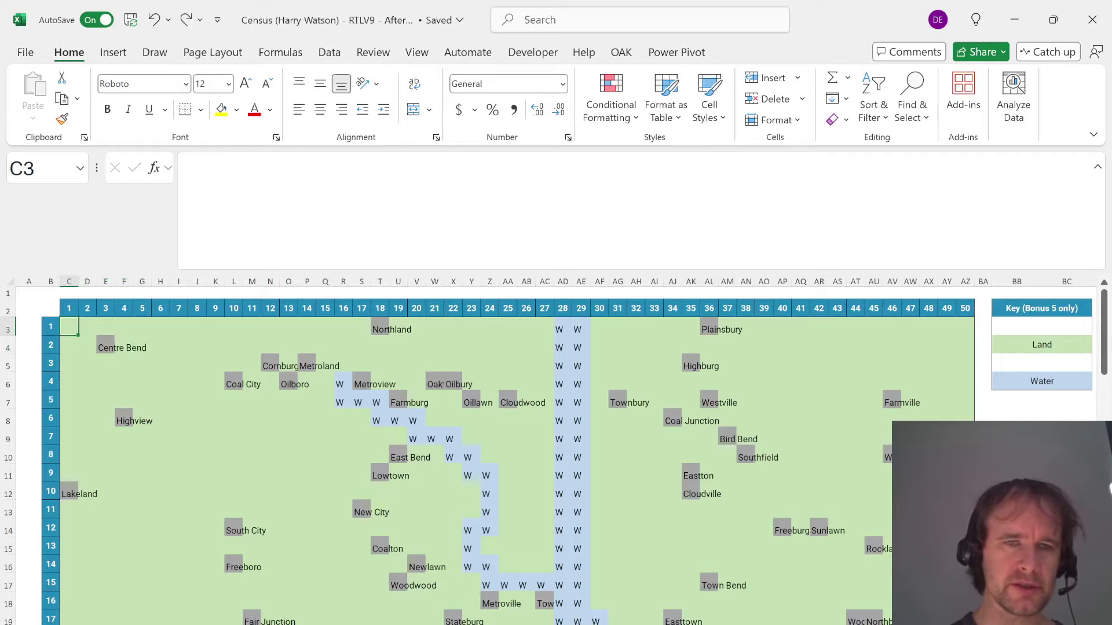
# Compare the ExcelState map with the plain copy of its city names laid out below it
pyautogui.scroll(-11, 774, 557)
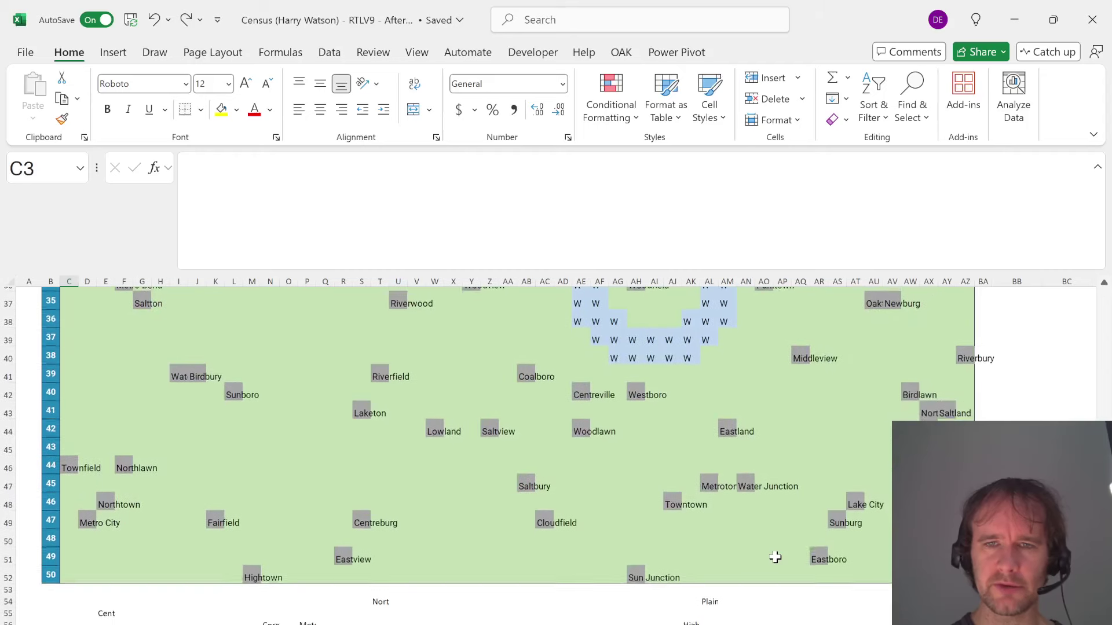
pyautogui.click(120, 606)
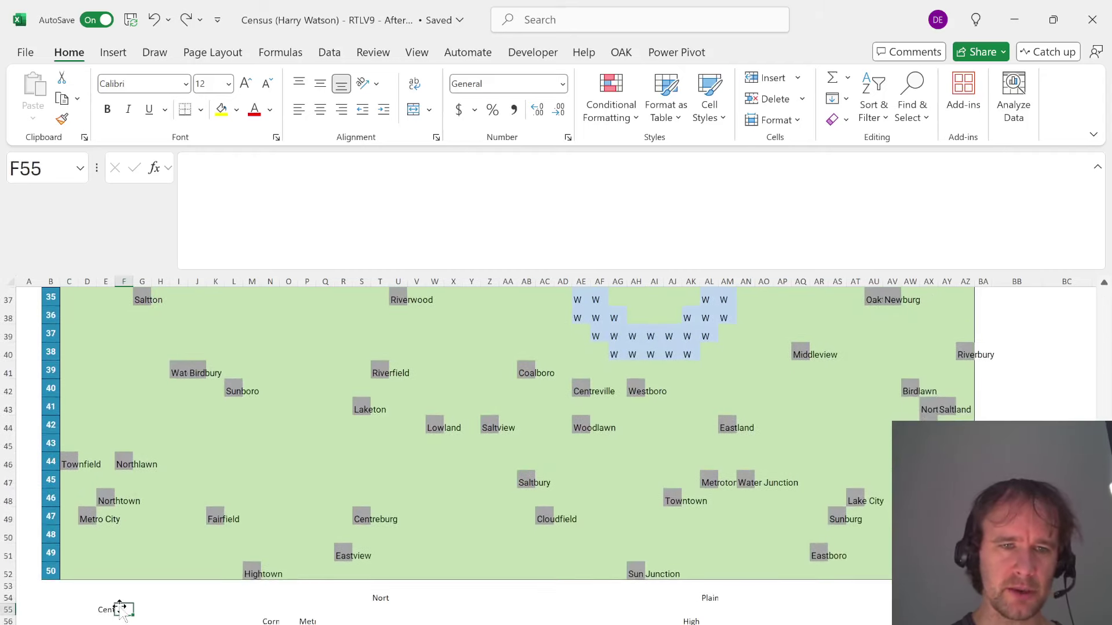
pyautogui.click(110, 608)
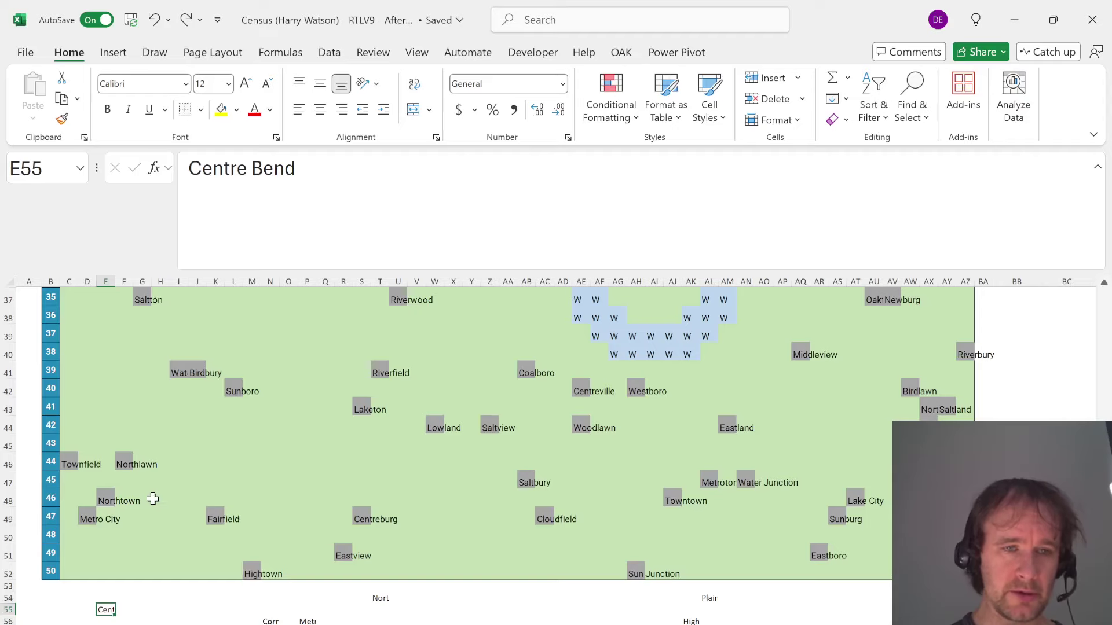
pyautogui.scroll(12, 152, 499)
pyautogui.click(69, 326)
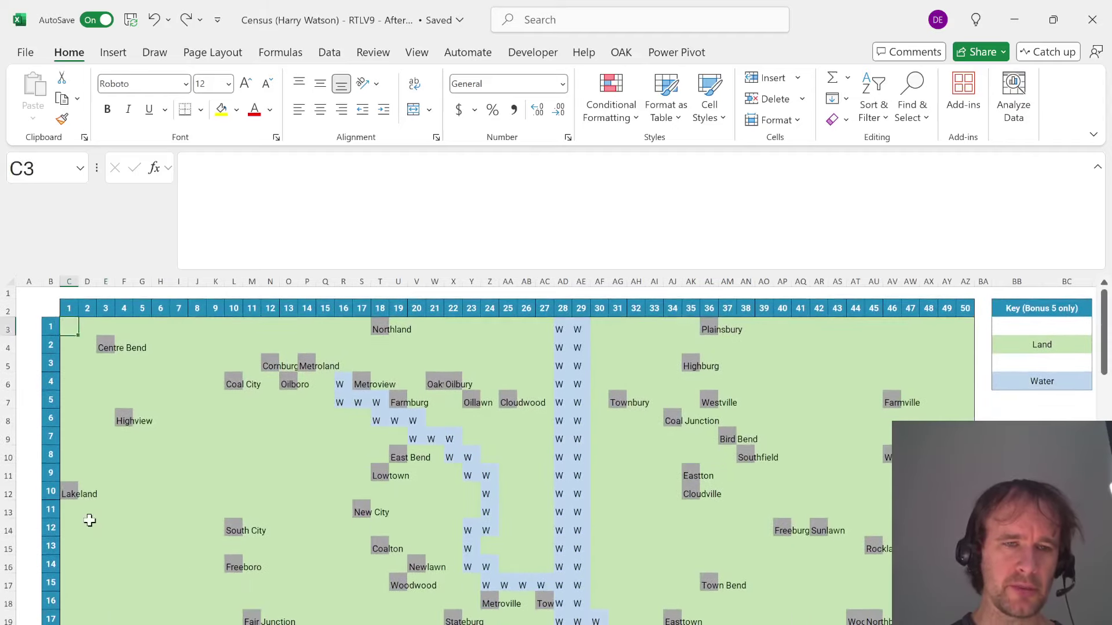
pyautogui.scroll(-13, 90, 520)
pyautogui.scroll(6, 88, 573)
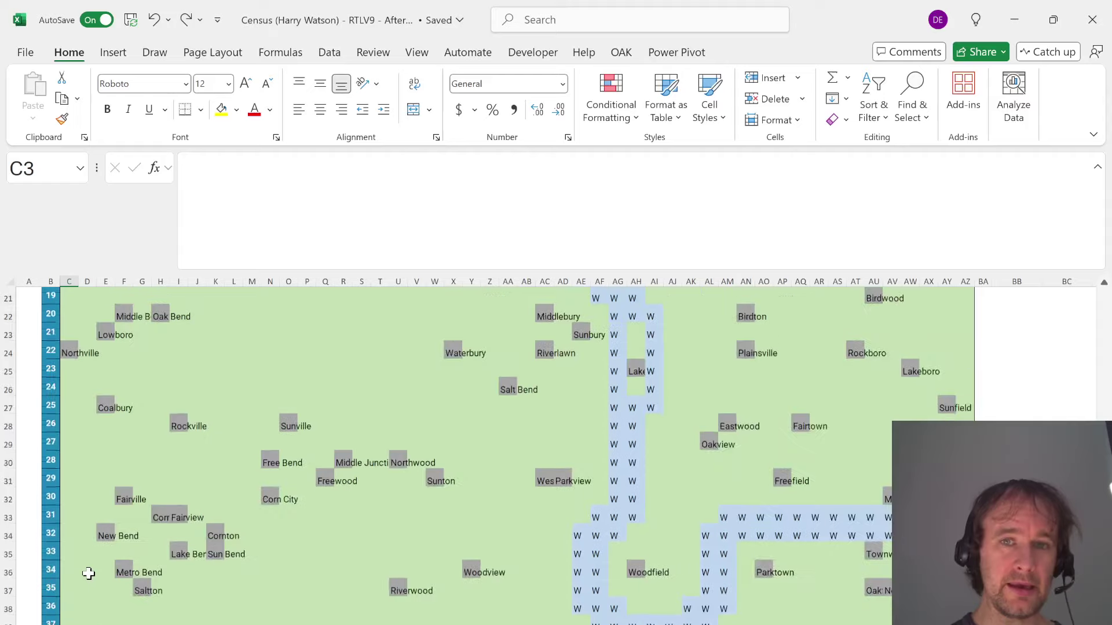
pyautogui.scroll(1, 227, 412)
pyautogui.scroll(2, 223, 419)
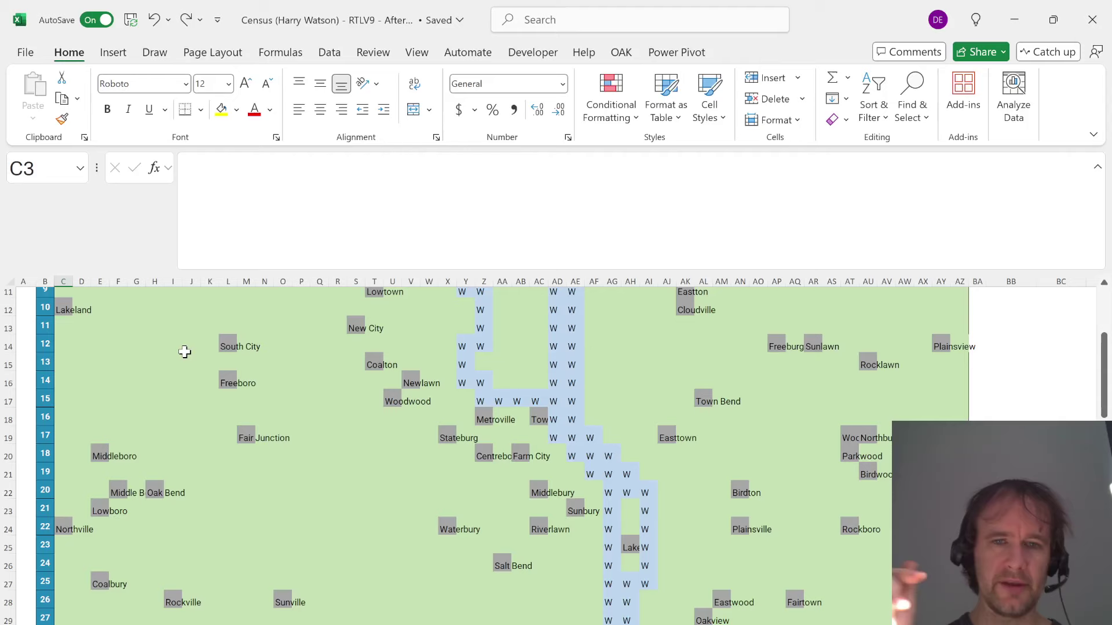
pyautogui.hotkey('ctrl', 'Home')
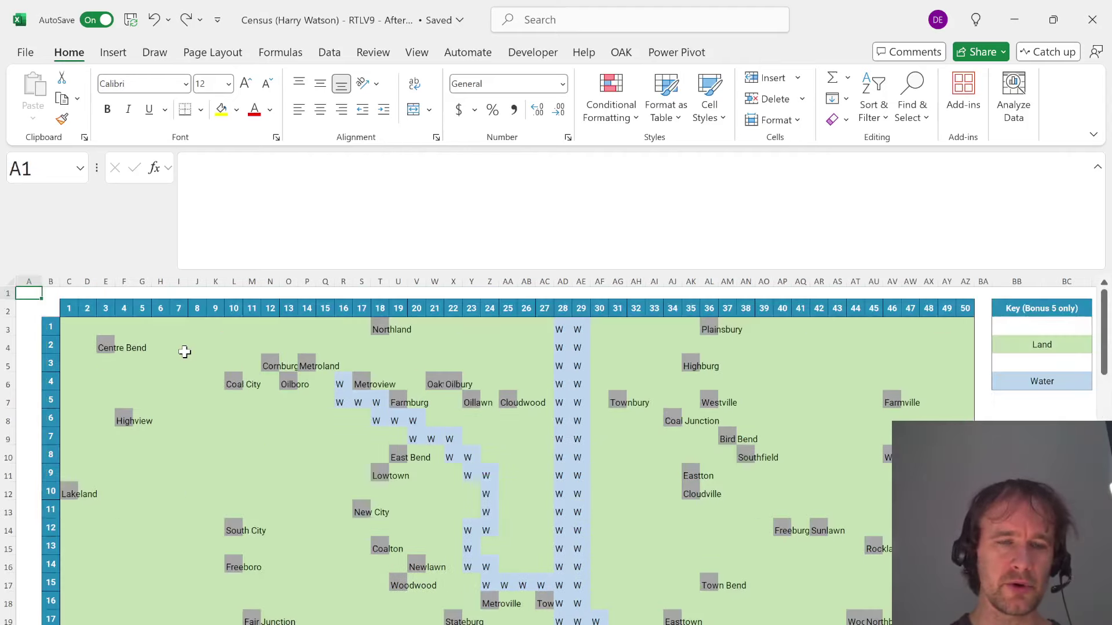
# Examine the TOCOL formulas in H4 and I4 of the matrix sheet, including the _addresses(mp) part
pyautogui.hotkey('ctrl', 'pagedown')
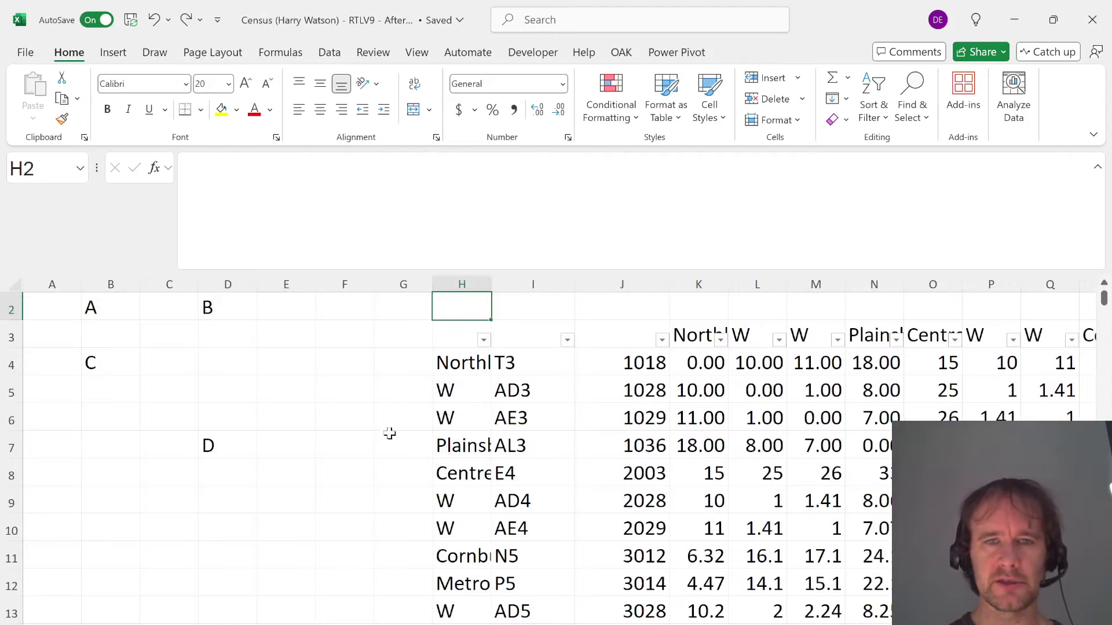
pyautogui.click(457, 385)
pyautogui.hotkey('ctrl', 'shift', 'Down')
pyautogui.hotkey('ctrl', 'Up')
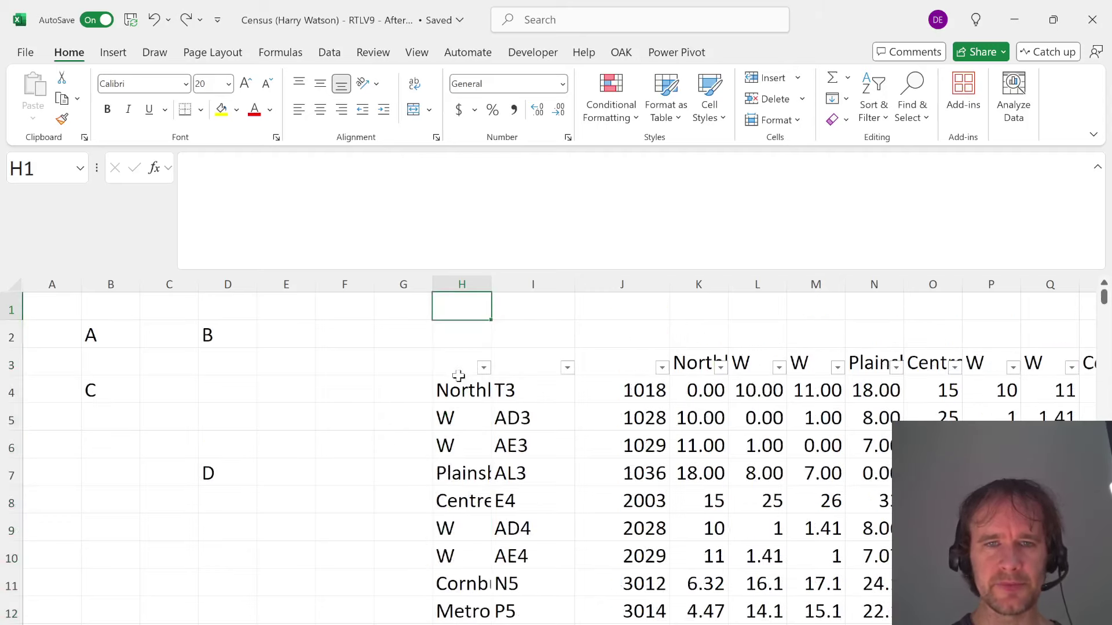
pyautogui.hotkey('ctrl', 'Down')
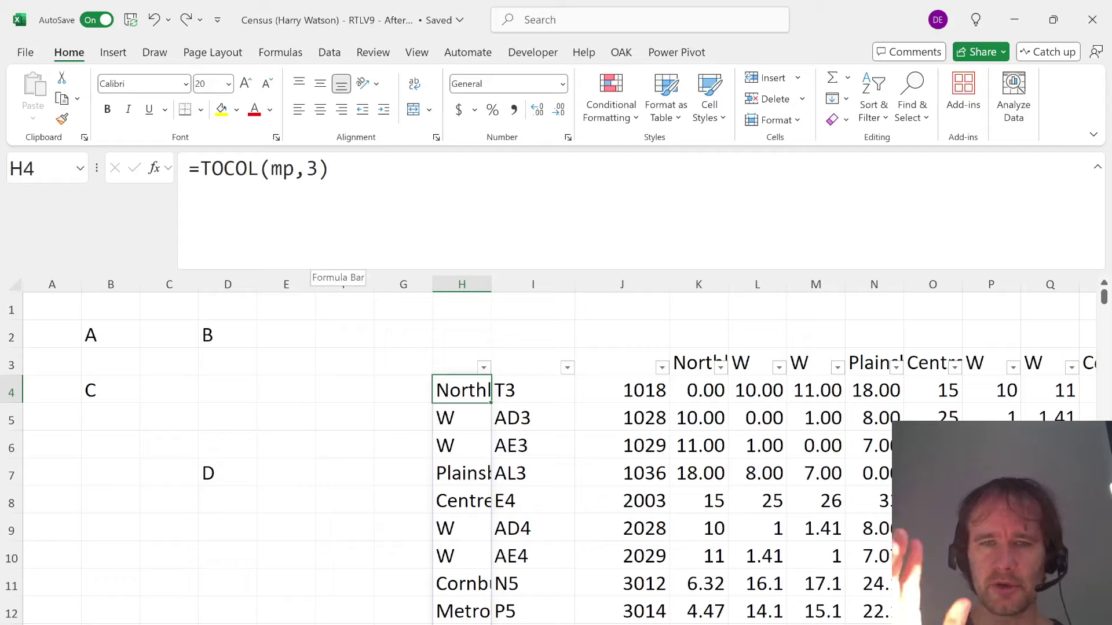
pyautogui.press('Right')
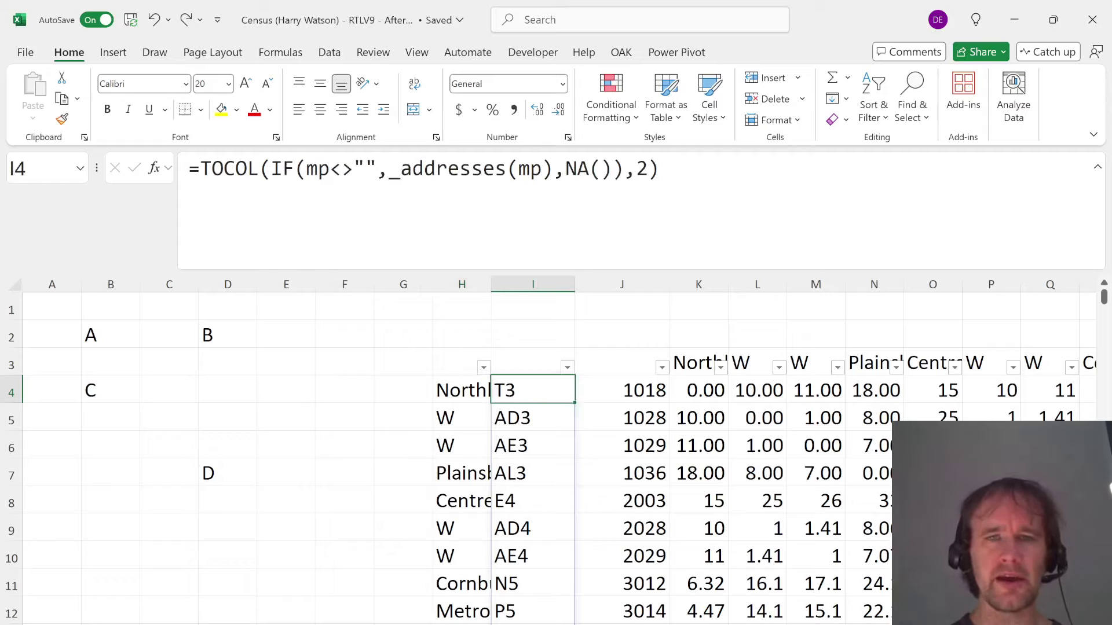
pyautogui.moveTo(386, 169); pyautogui.dragTo(460, 169)
pyautogui.press('Escape')
# Test the _addresses function on B6:D8 in E10 and delete the test formula
pyautogui.click(266, 553)
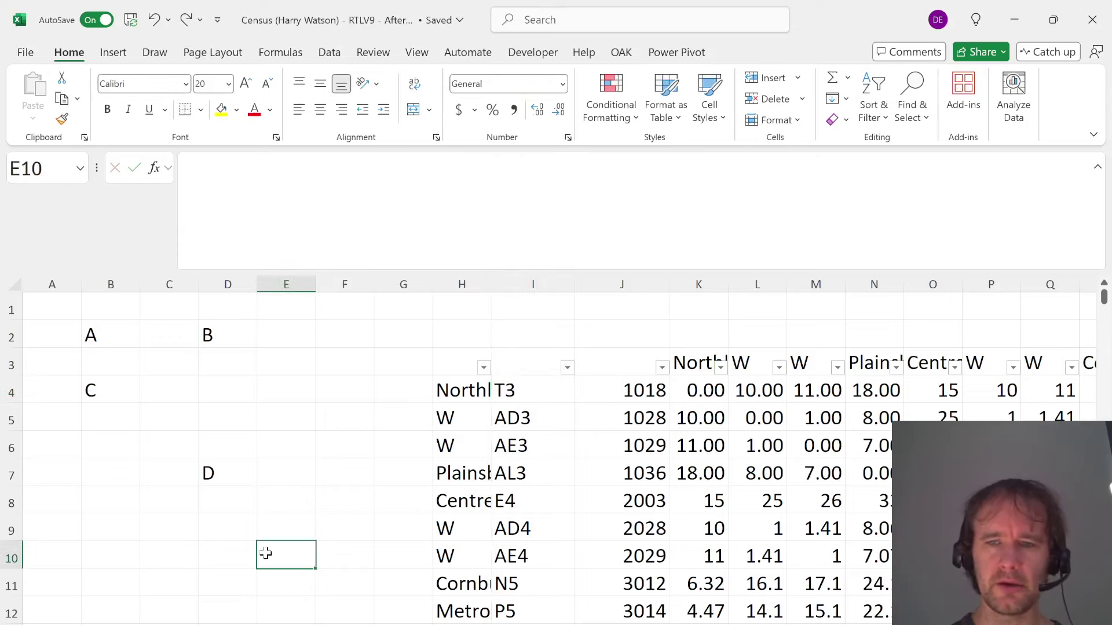
pyautogui.write('=_addresses(')
pyautogui.press('Left')
pyautogui.press('Up')
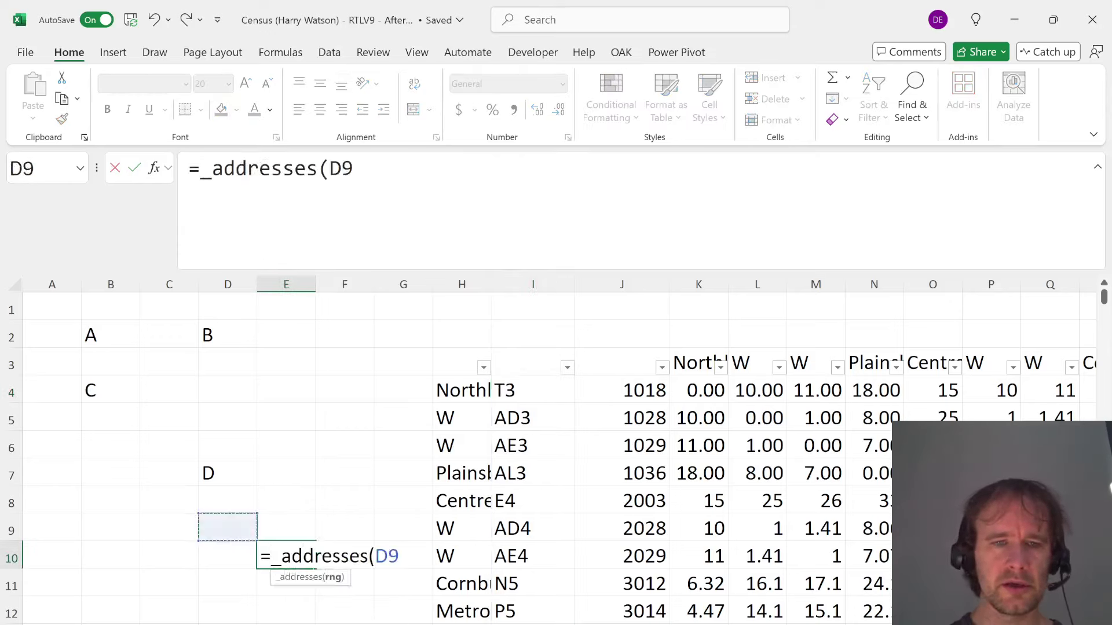
pyautogui.press('Left')
pyautogui.press('Up')
pyautogui.press('Right')
pyautogui.hotkey('shift', 'Left')
pyautogui.hotkey('shift', 'Left')
pyautogui.moveTo(92, 505); pyautogui.dragTo(93, 446)
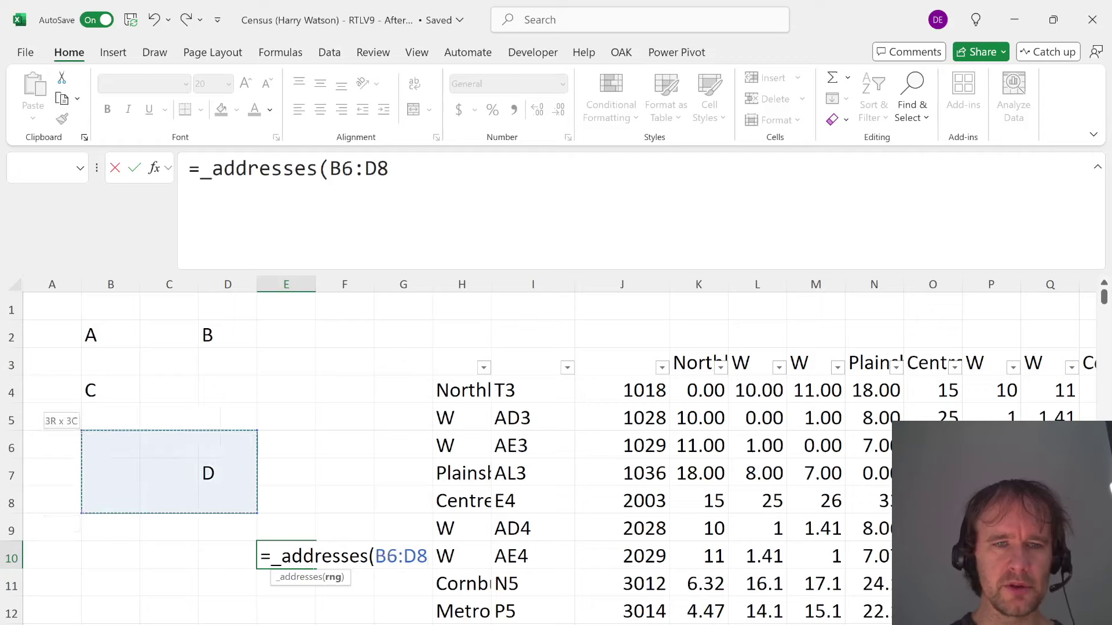
pyautogui.press('Return')
pyautogui.click(265, 553)
pyautogui.hotkey('ctrl', 'c')
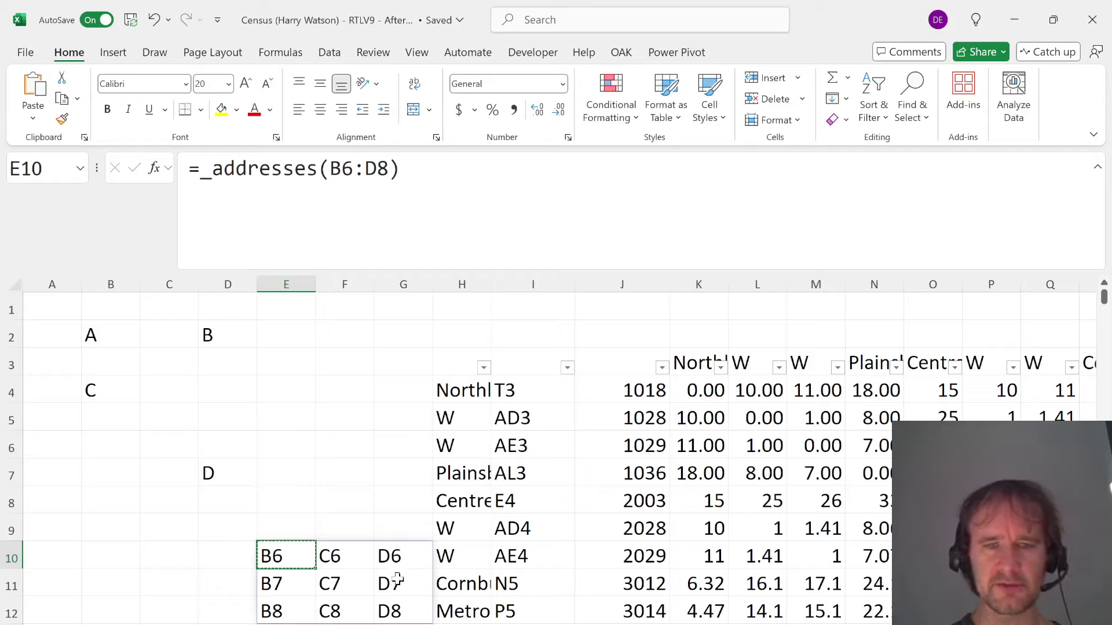
pyautogui.press('Delete')
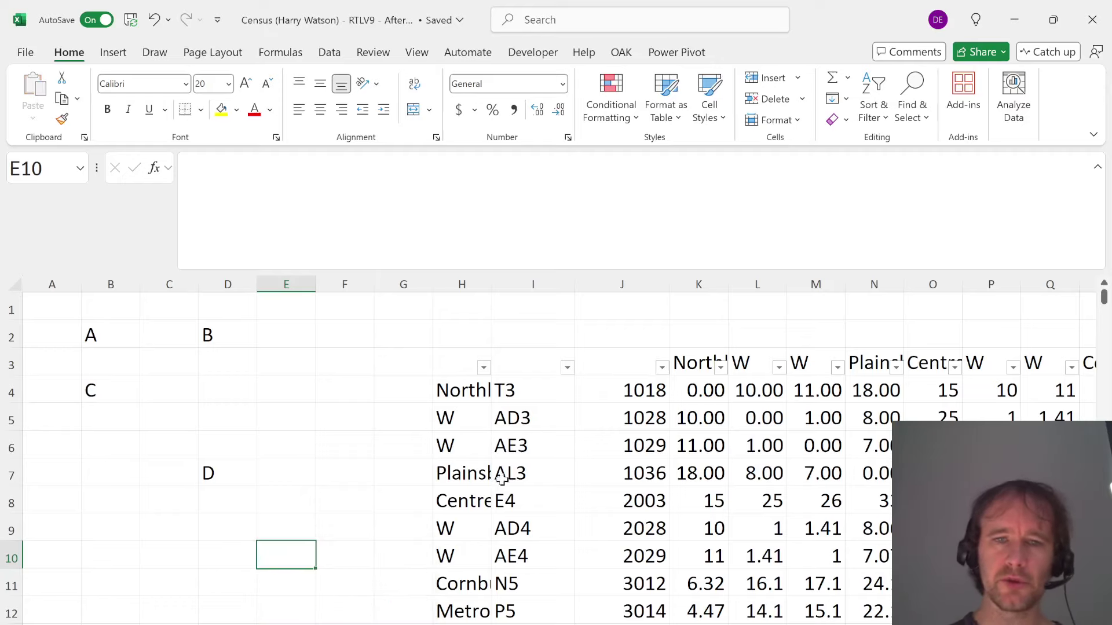
# Examine the IF arguments in the I4 formula: the mp<>"" test, the _addresses(mp) result and the NA() alternative
pyautogui.click(516, 394)
pyautogui.click(342, 169)
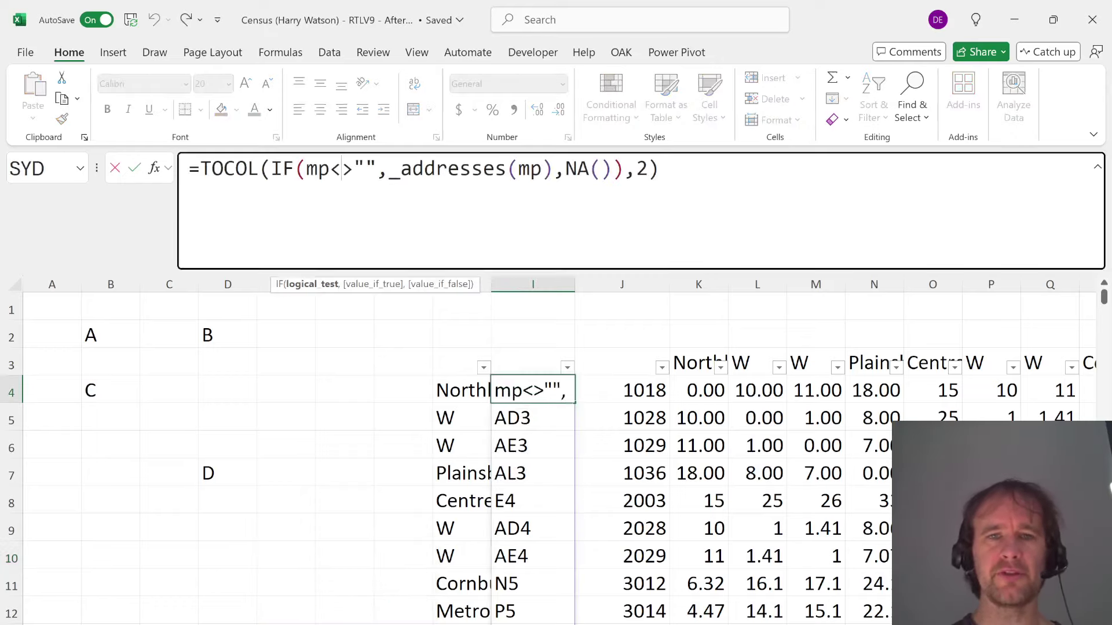
pyautogui.click(529, 168)
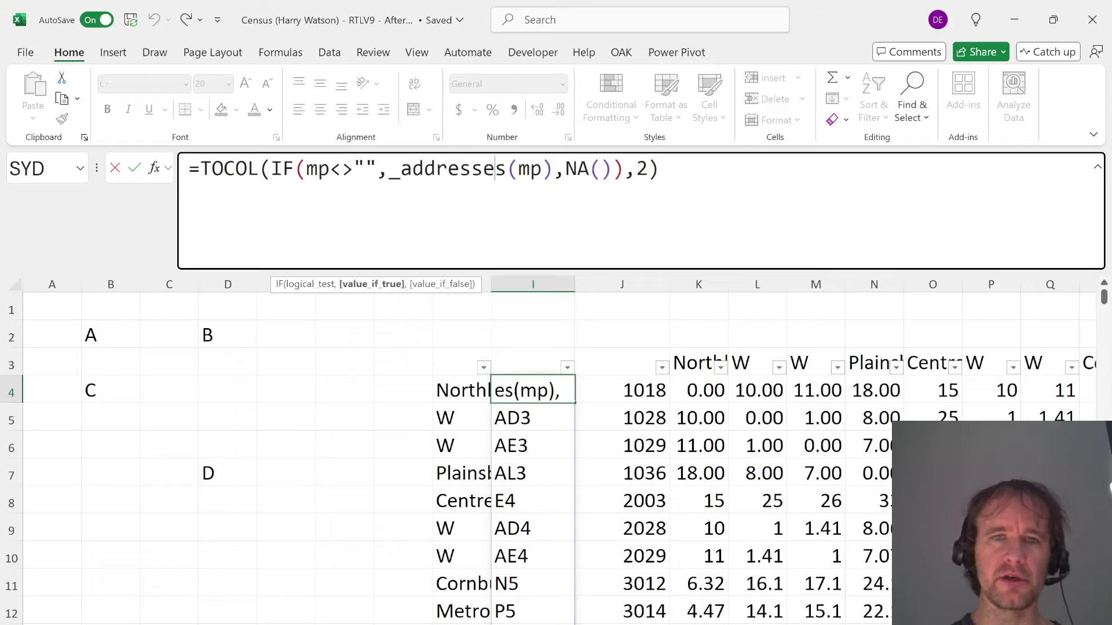
pyautogui.moveTo(566, 168); pyautogui.dragTo(648, 169)
pyautogui.click(614, 169)
pyautogui.press('Escape')
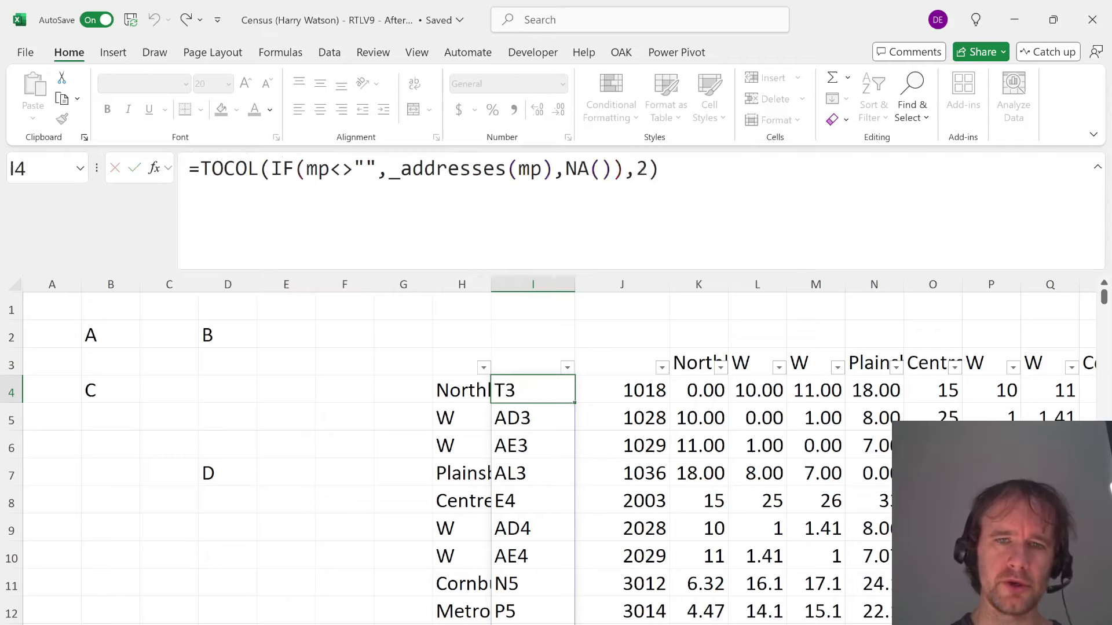
pyautogui.click(462, 390)
pyautogui.click(532, 391)
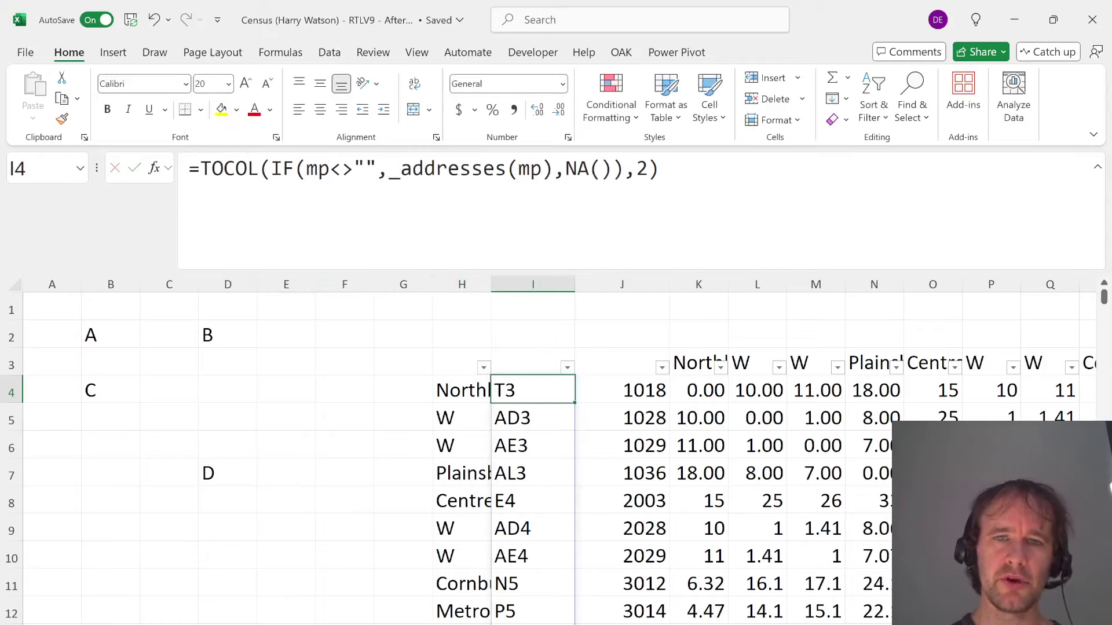
# Examine how NA() for blank map cells works with the TOCOL ignore argument 2 in I4
pyautogui.doubleClick(577, 168)
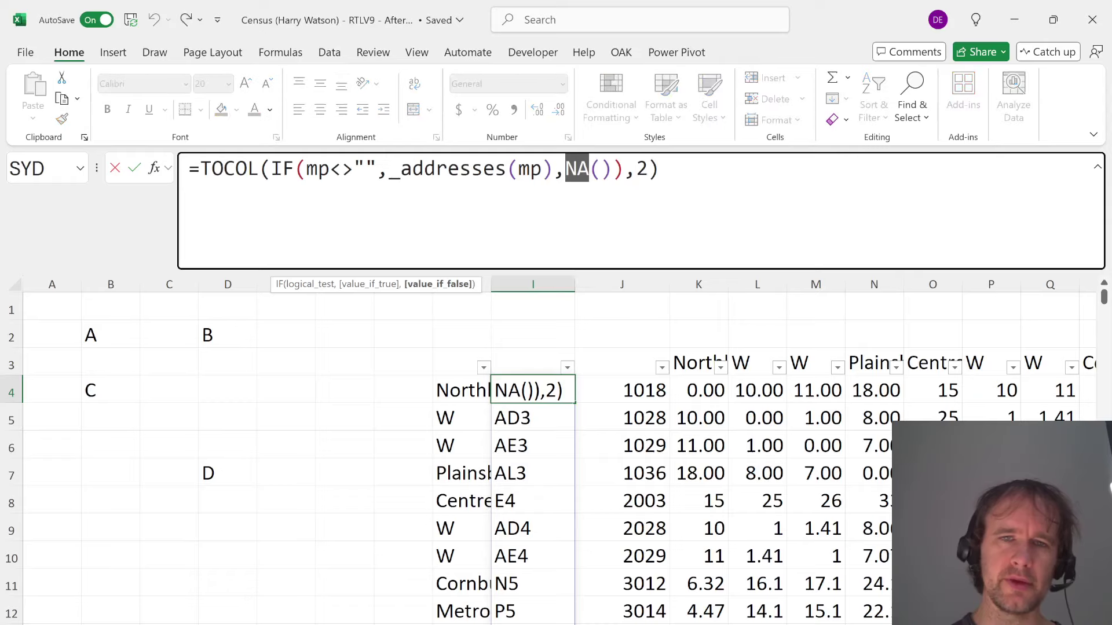
pyautogui.moveTo(566, 169); pyautogui.dragTo(612, 169)
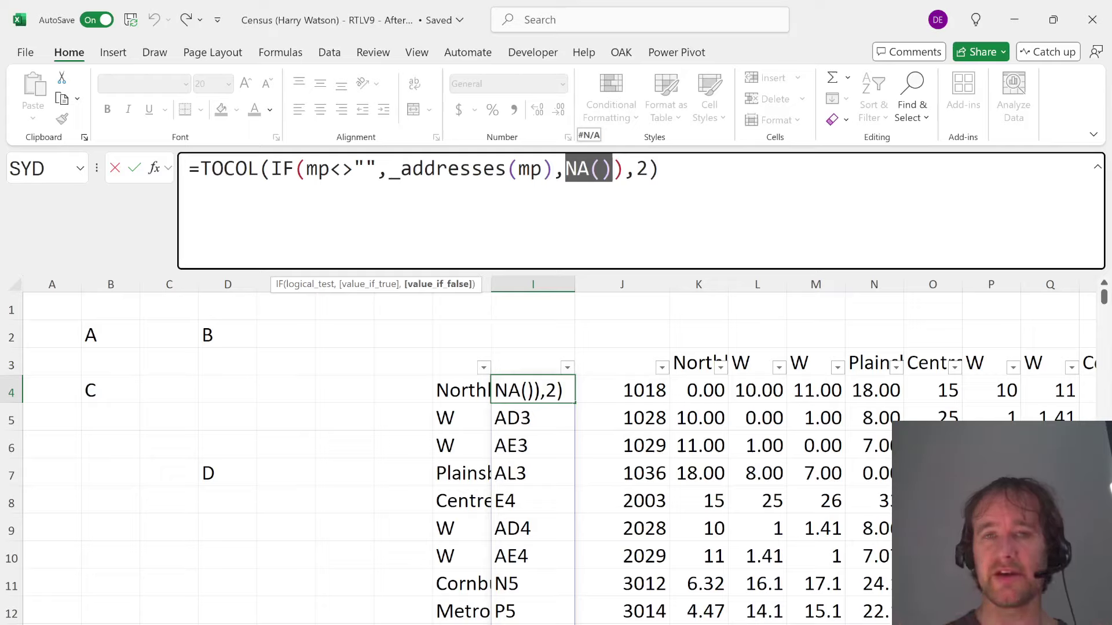
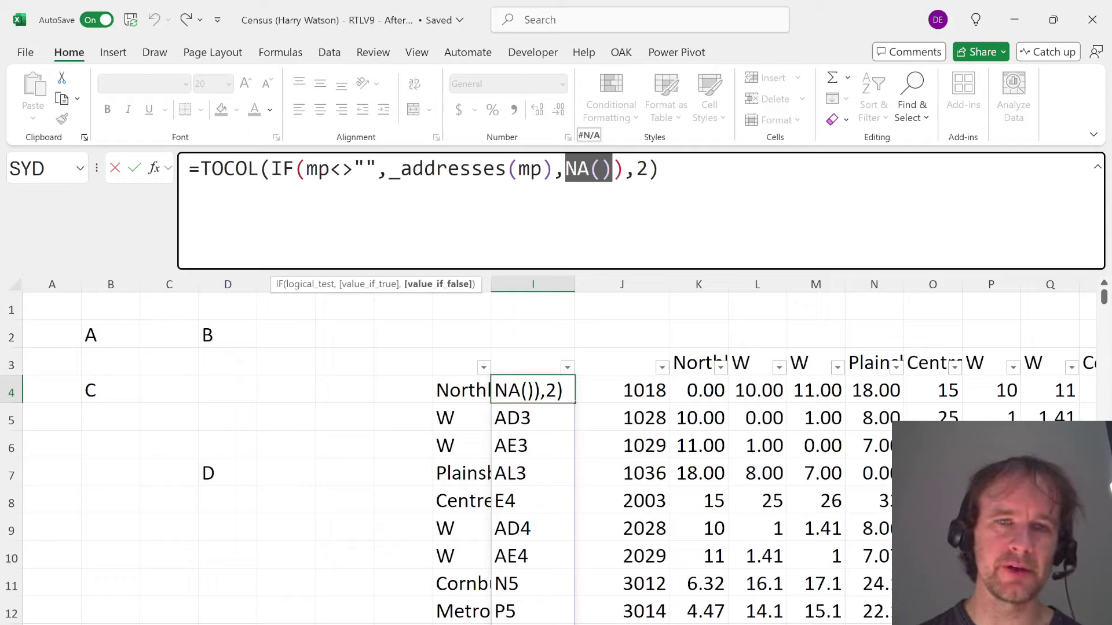
pyautogui.click(342, 169)
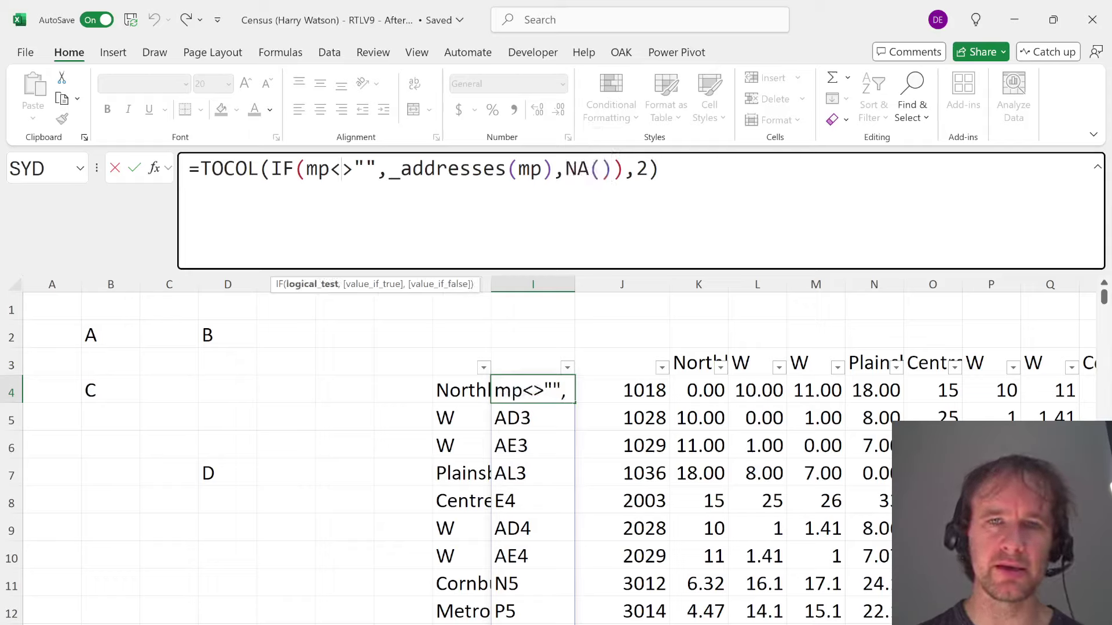
pyautogui.doubleClick(577, 169)
pyautogui.doubleClick(447, 168)
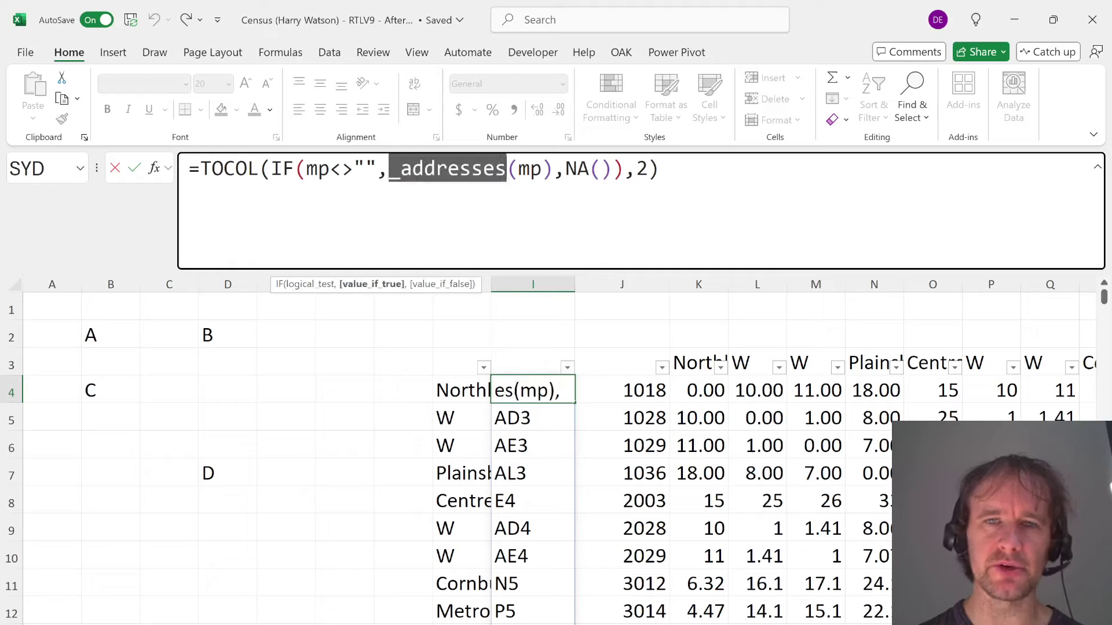
pyautogui.doubleClick(643, 169)
pyautogui.press('Escape')
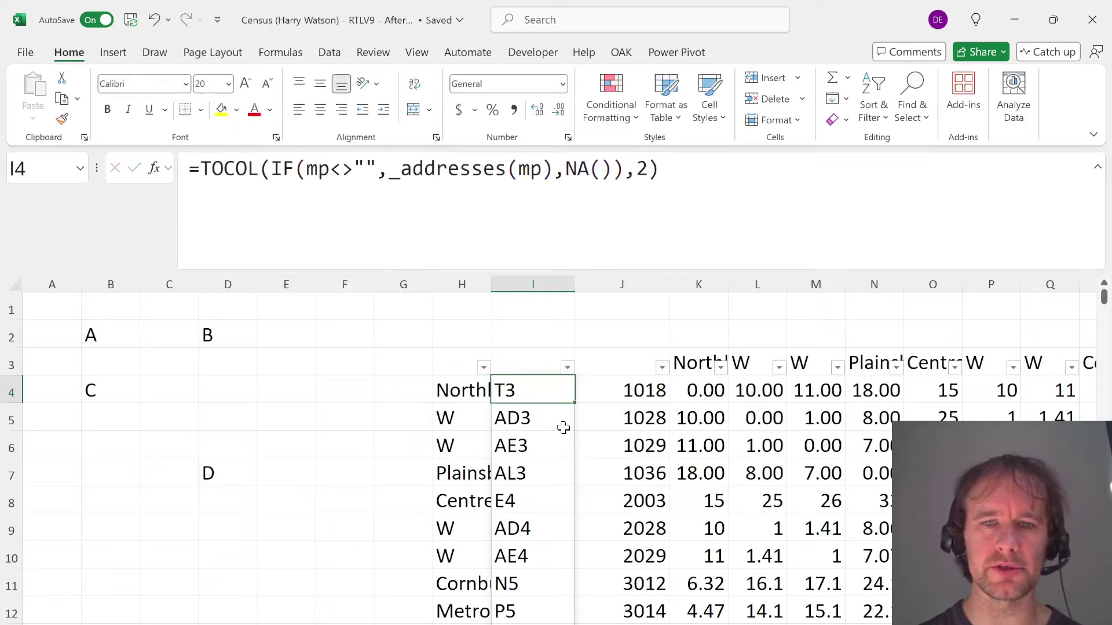
# Check the address X6 listed for Oilbury in I21 against that cell on the map sheet, and return to the matrix sheet
pyautogui.scroll(-9, 564, 428)
pyautogui.scroll(4, 563, 429)
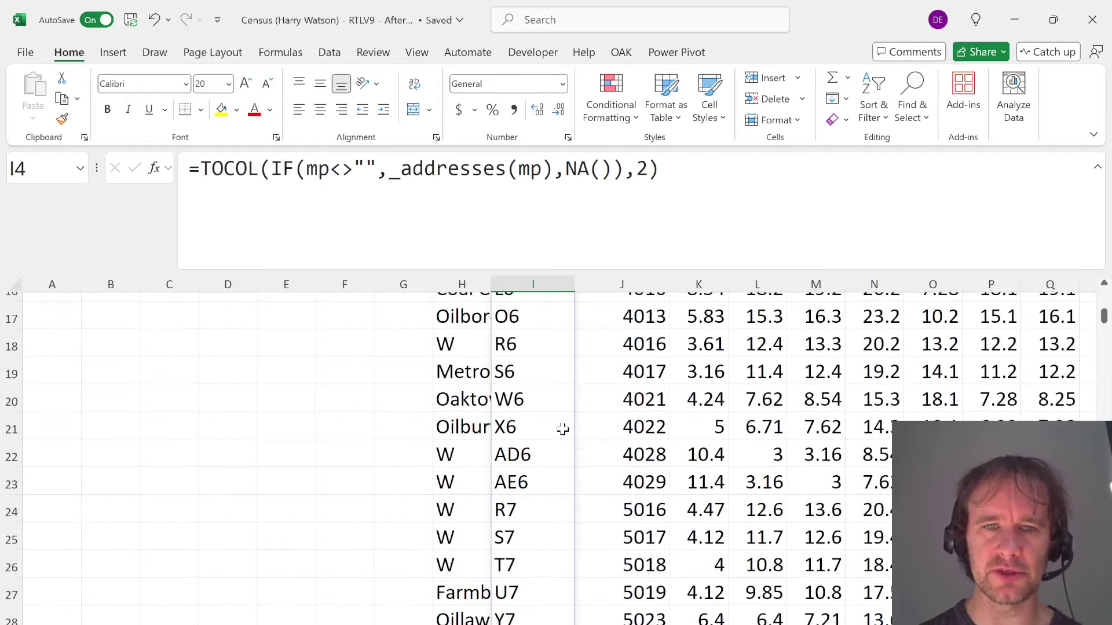
pyautogui.click(524, 428)
pyautogui.hotkey('ctrl', 'pageup')
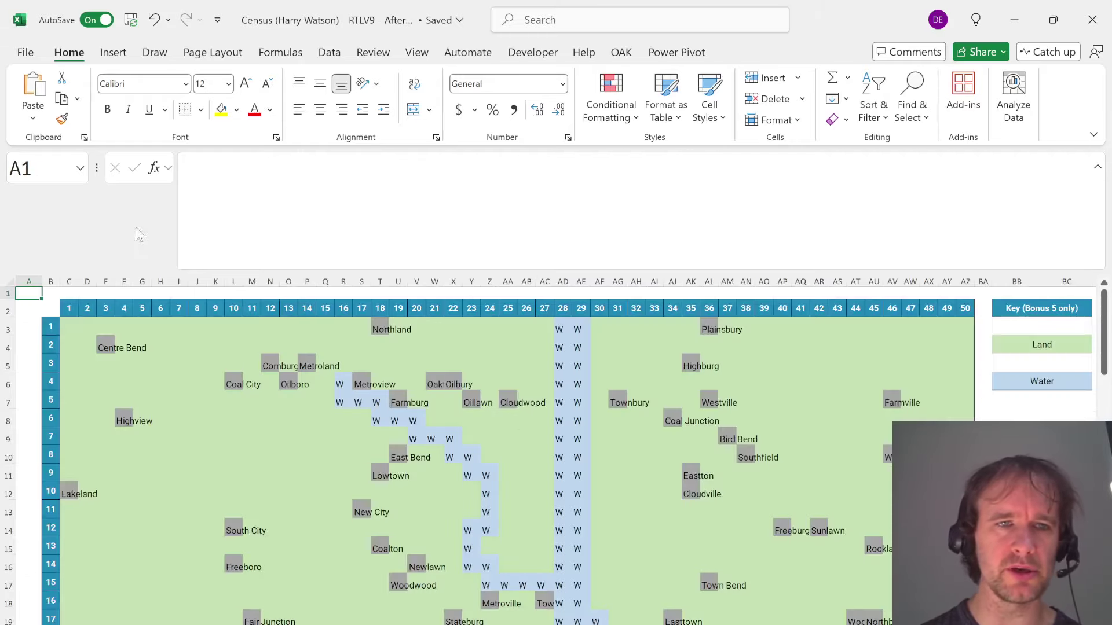
pyautogui.click(43, 169)
pyautogui.write('X6')
pyautogui.press('Return')
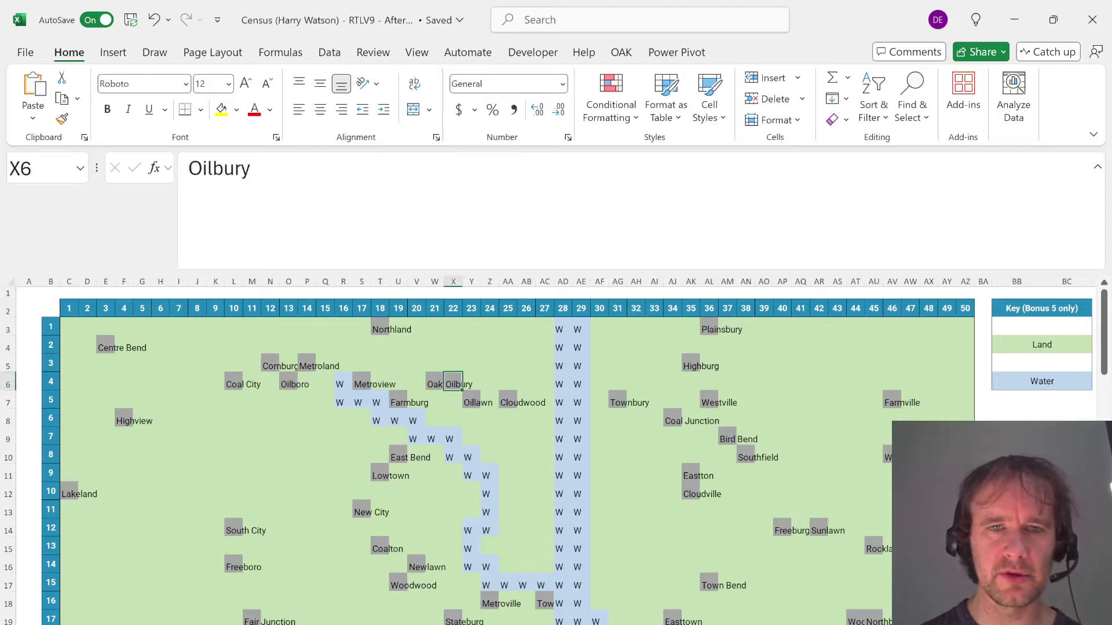
pyautogui.hotkey('shift', 'Left')
pyautogui.hotkey('shift', 'Up')
pyautogui.hotkey('shift', 'Right')
pyautogui.hotkey('shift', 'Down')
pyautogui.hotkey('ctrl', 'pagedown')
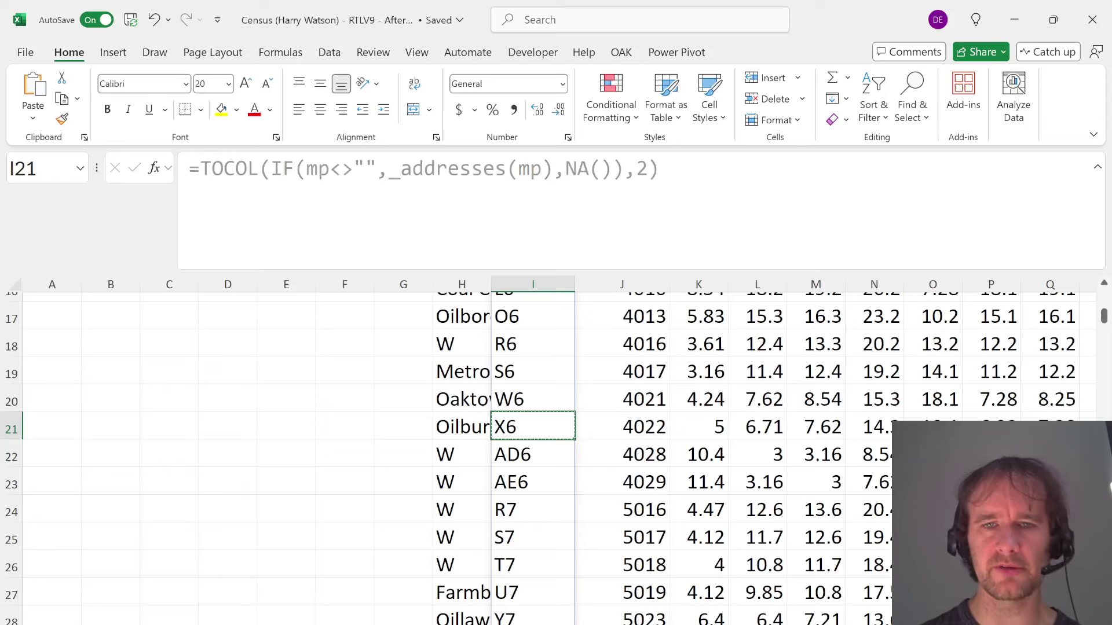
# Inspect the TOCOL formula in J4, including its _rwClNm(mp) part
pyautogui.hotkey('ctrl', 'Up')
pyautogui.press('Up')
pyautogui.press('Up')
pyautogui.press('Down')
pyautogui.press('Down')
pyautogui.press('Right')
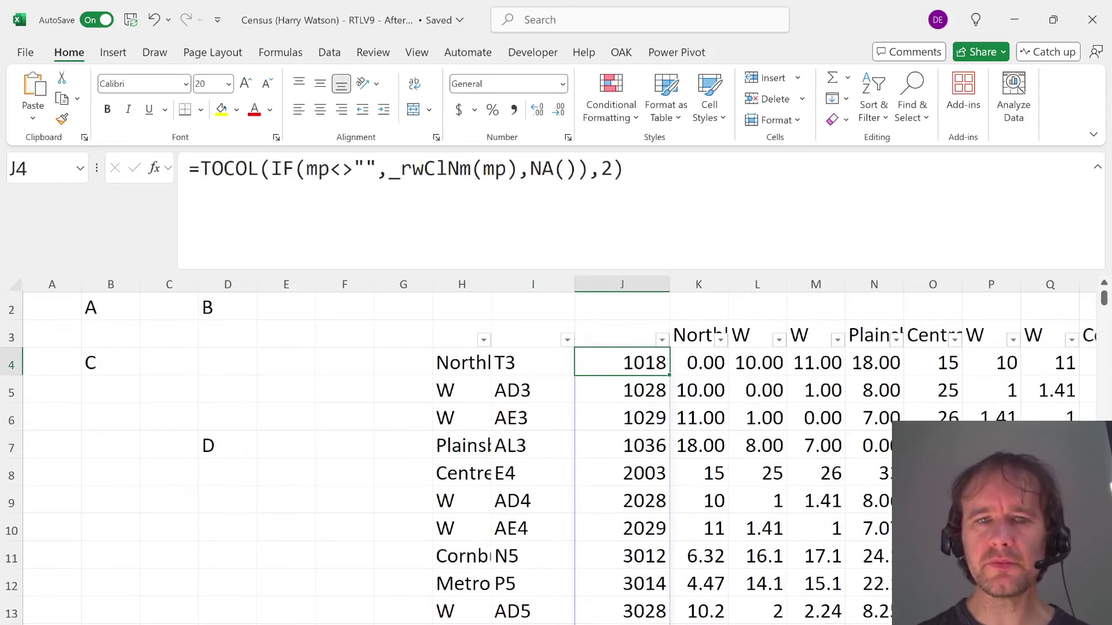
# Test the row-column number function in C10 with =_rwClNm(B2:D4)
pyautogui.click(181, 530)
pyautogui.write('=')
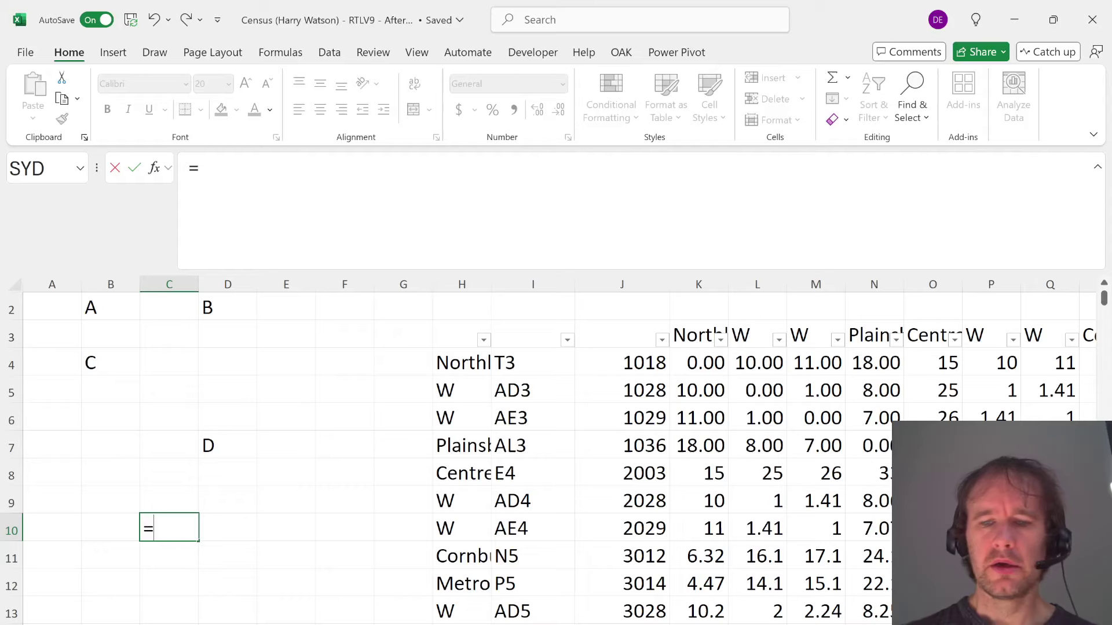
pyautogui.write('_rw')
pyautogui.press('Tab')
pyautogui.press('Left')
pyautogui.press('Up')
pyautogui.press('Up')
pyautogui.press('Up')
pyautogui.press('Up')
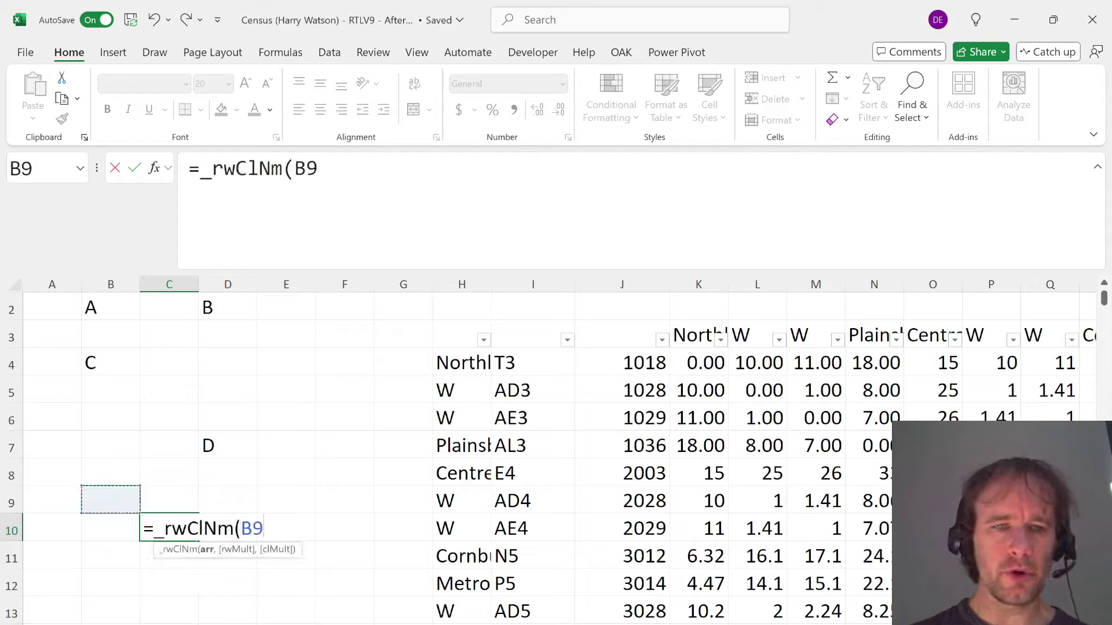
pyautogui.press('Up')
pyautogui.press('Up')
pyautogui.press('Up')
pyautogui.press('Up')
pyautogui.hotkey('shift', 'Right')
pyautogui.hotkey('shift', 'Right')
pyautogui.hotkey('shift', 'Down')
pyautogui.hotkey('shift', 'Down')
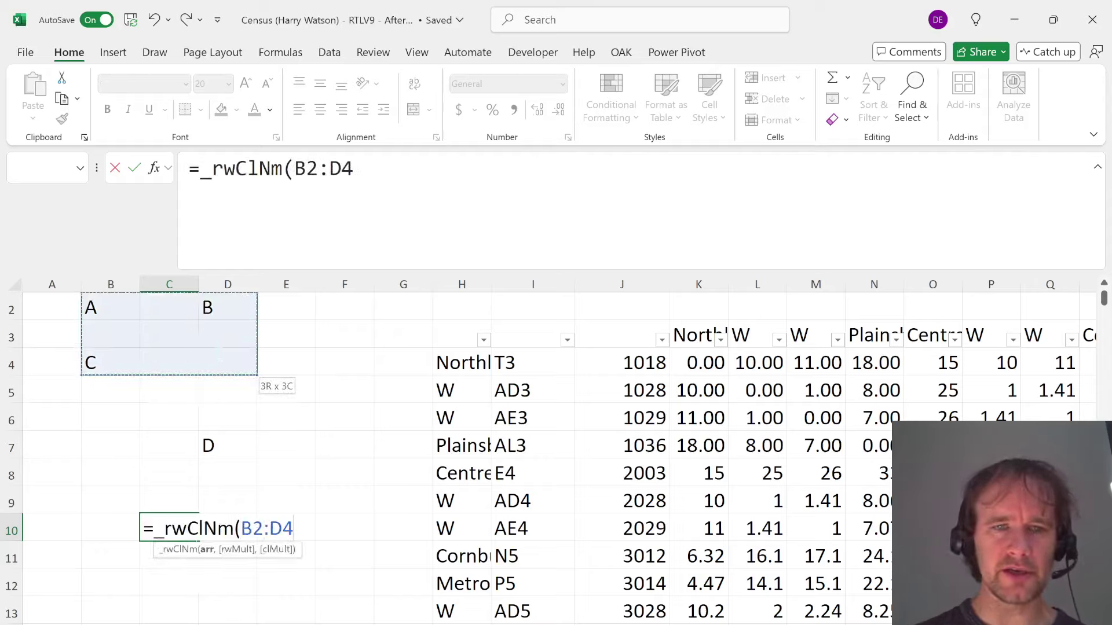
pyautogui.press('Return')
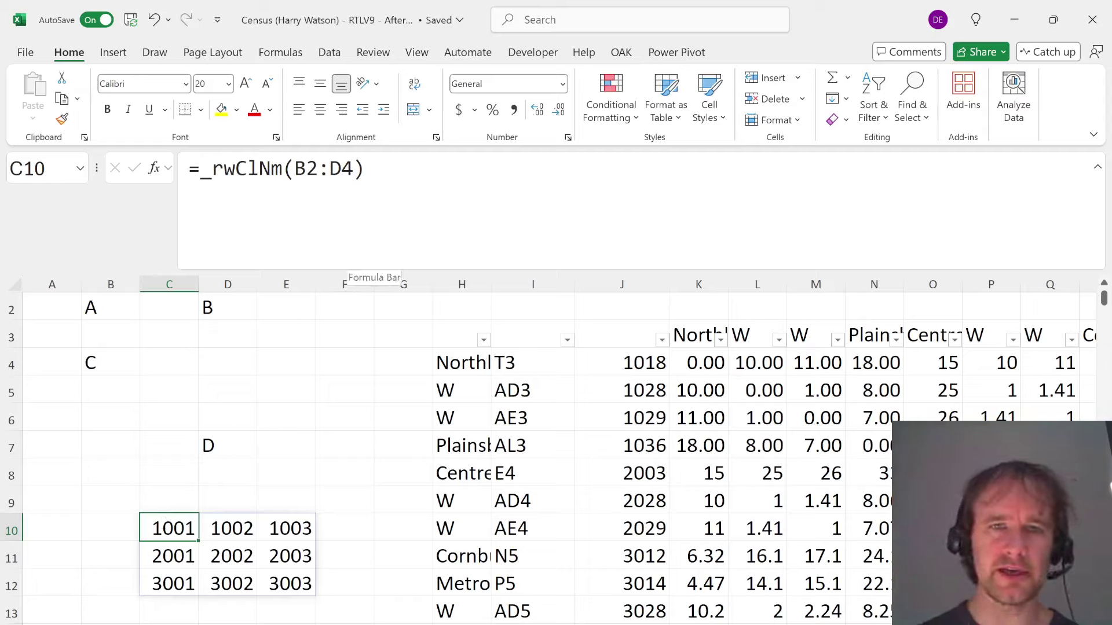
# Try a row multiplier of 10 in the C10 _rwClNm formula and undo the change
pyautogui.click(354, 168)
pyautogui.write(',')
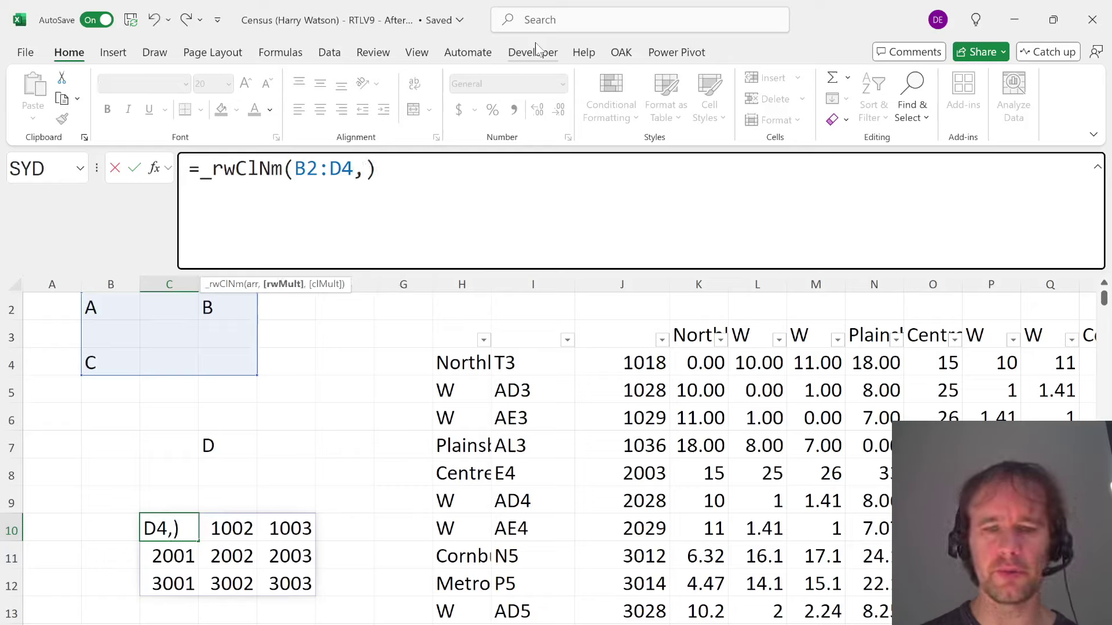
pyautogui.write('10')
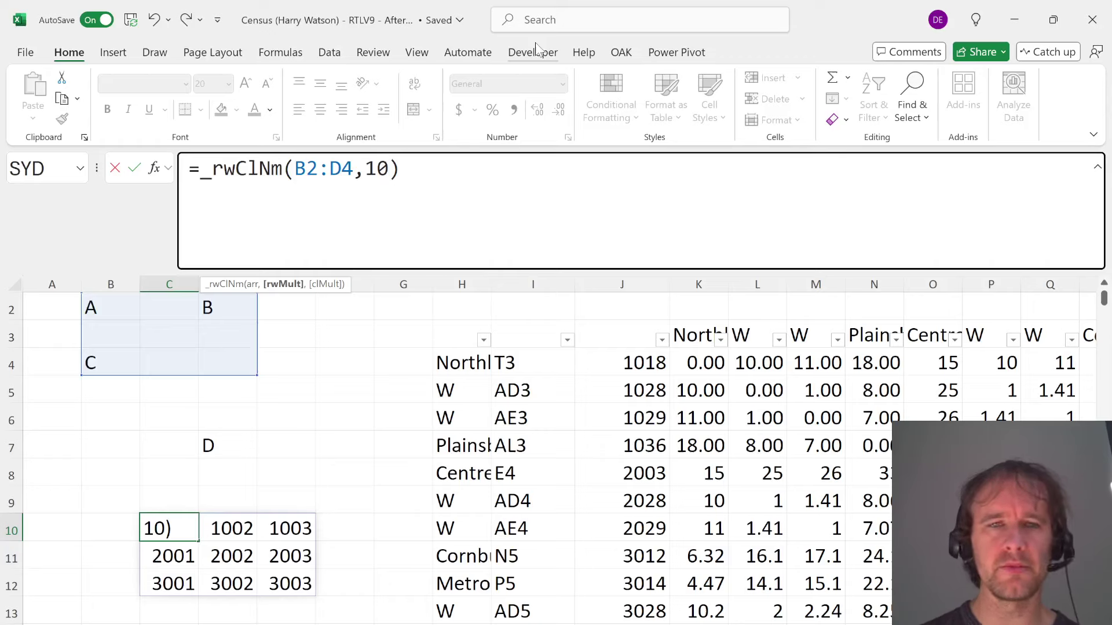
pyautogui.press('Return')
pyautogui.press('Up')
pyautogui.hotkey('ctrl', 'z')
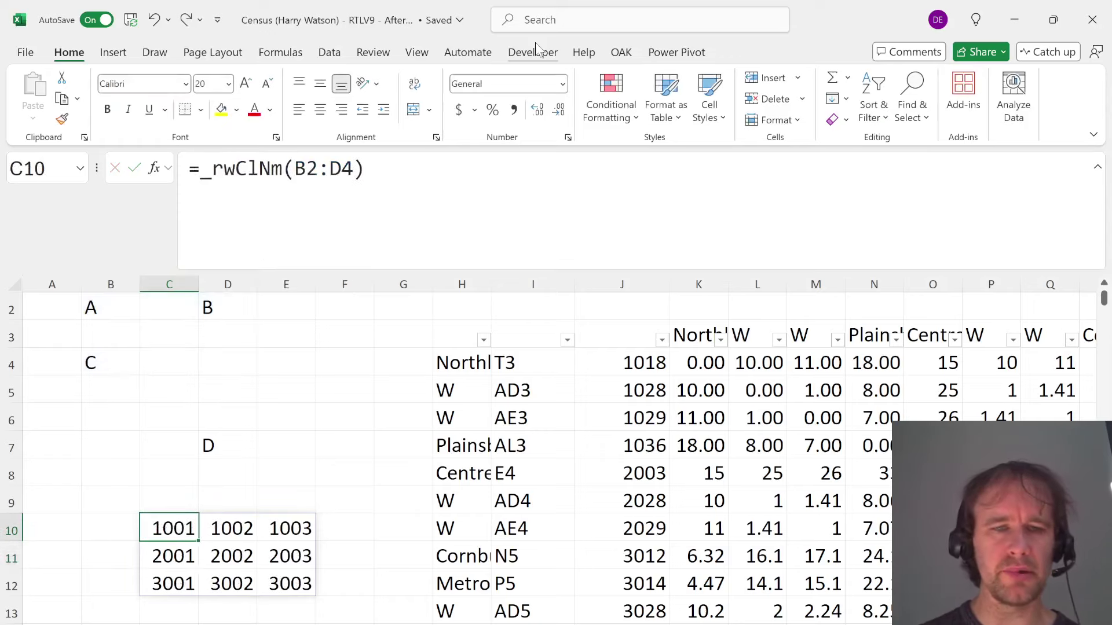
# Compare the map's row and column grid, starting at C3, with the _rwClNm numbering in C10 and J4 on the matrix sheet
pyautogui.hotkey('ctrl', 'pageup')
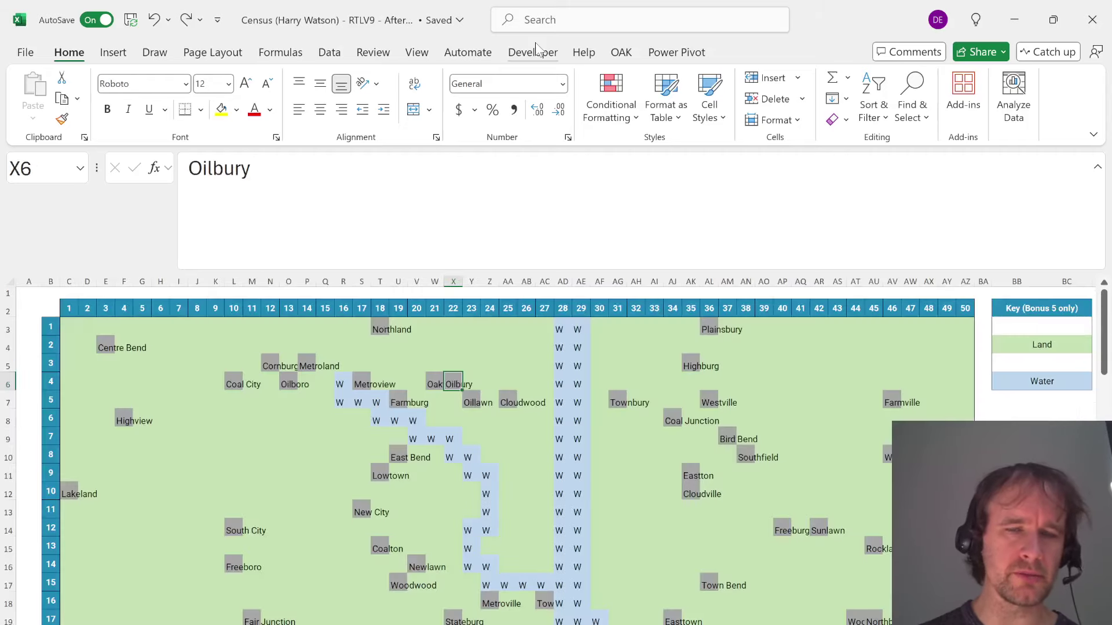
pyautogui.hotkey('ctrl', 'pageup')
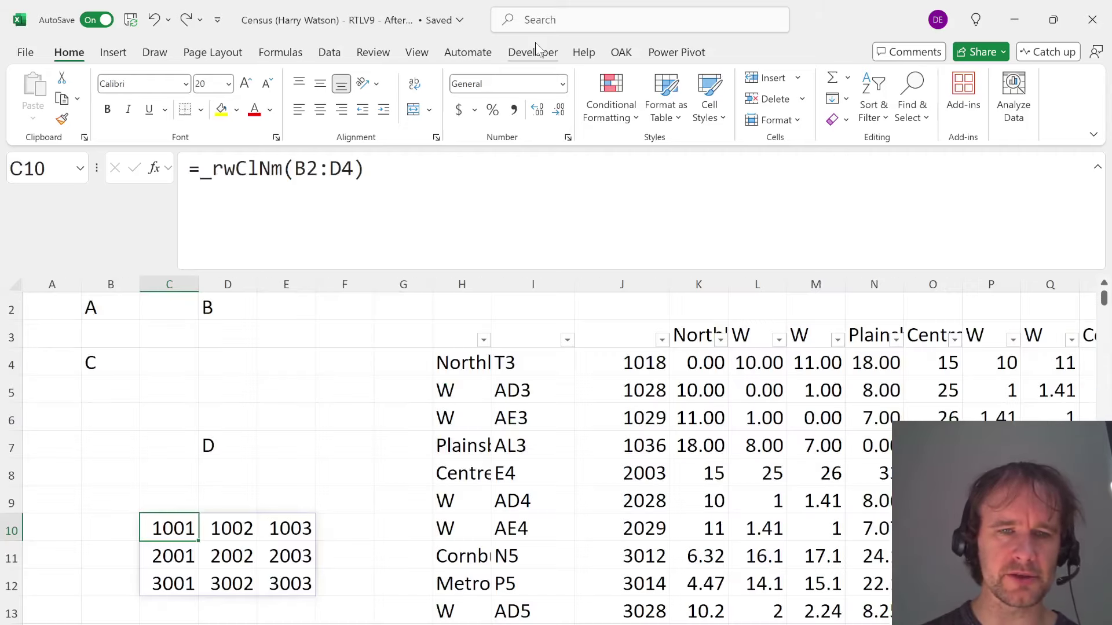
pyautogui.hotkey('ctrl', 'pagedown')
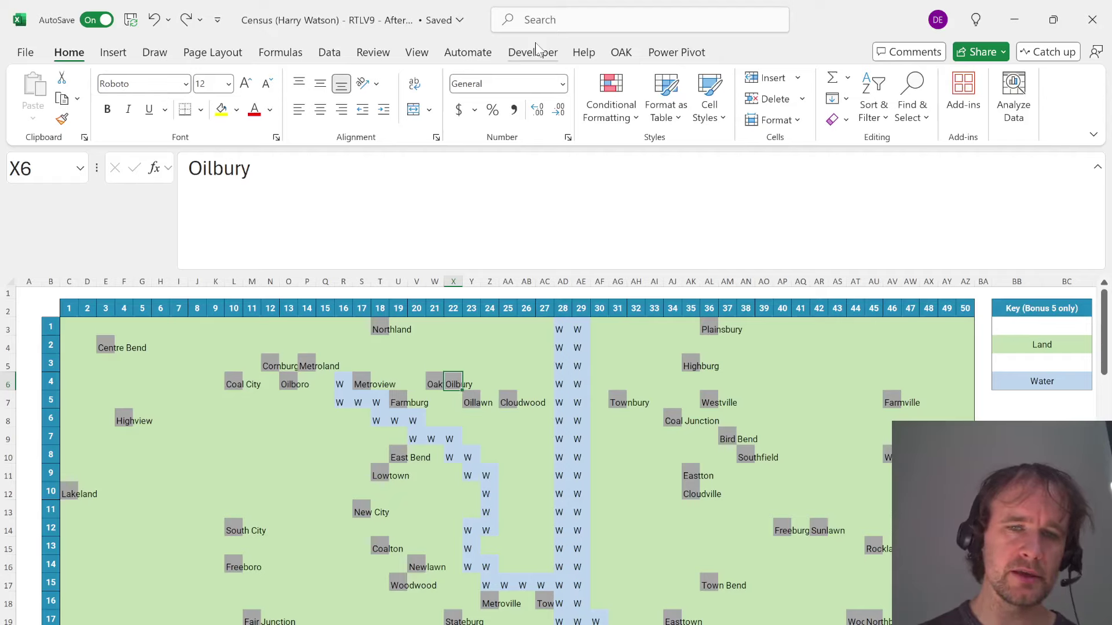
pyautogui.hotkey('ctrl', 'pageup')
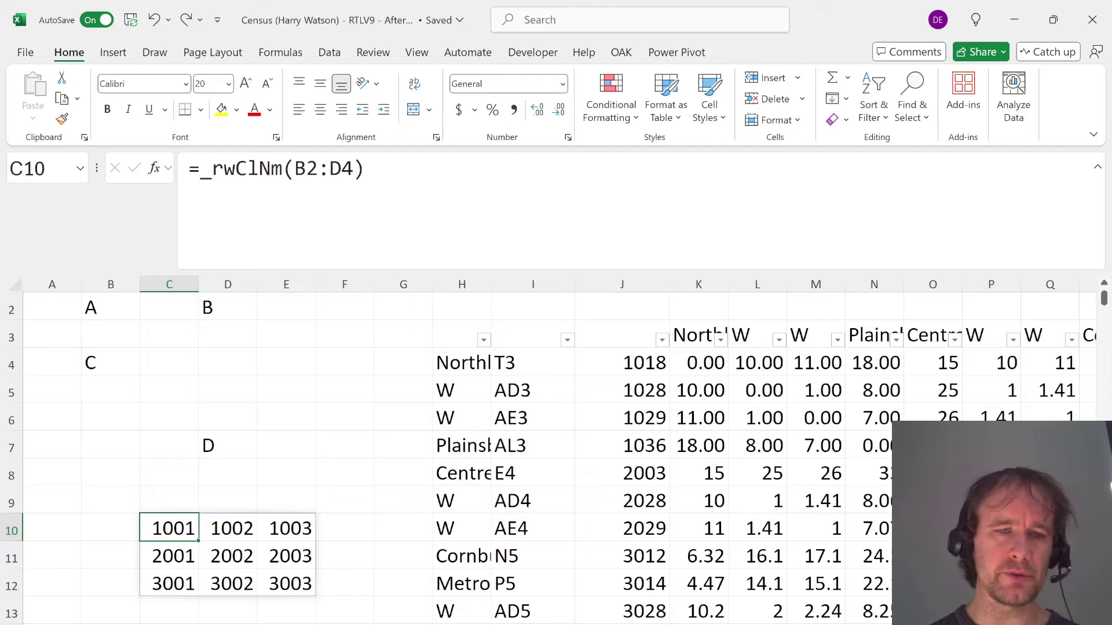
pyautogui.hotkey('ctrl', 'pagedown')
pyautogui.click(76, 323)
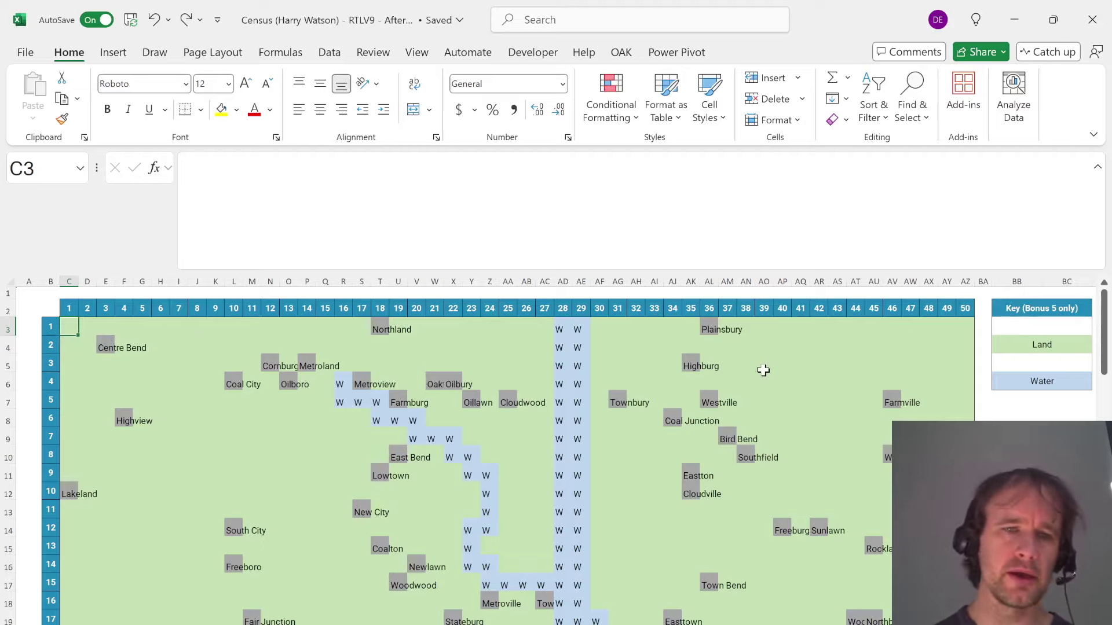
pyautogui.hotkey('ctrl', 'pagedown')
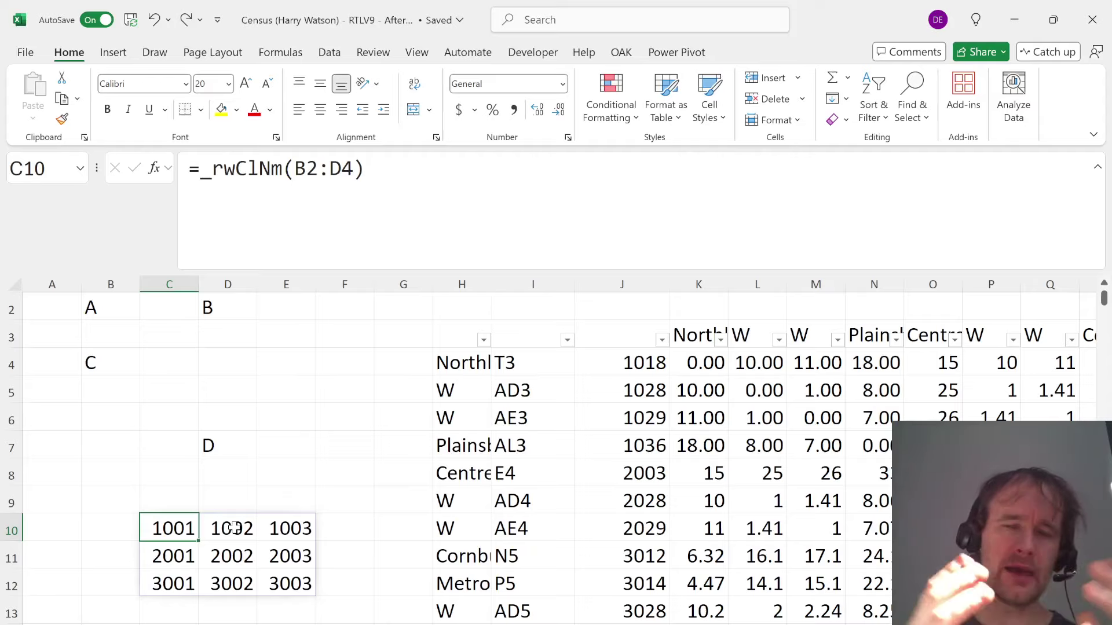
pyautogui.click(619, 358)
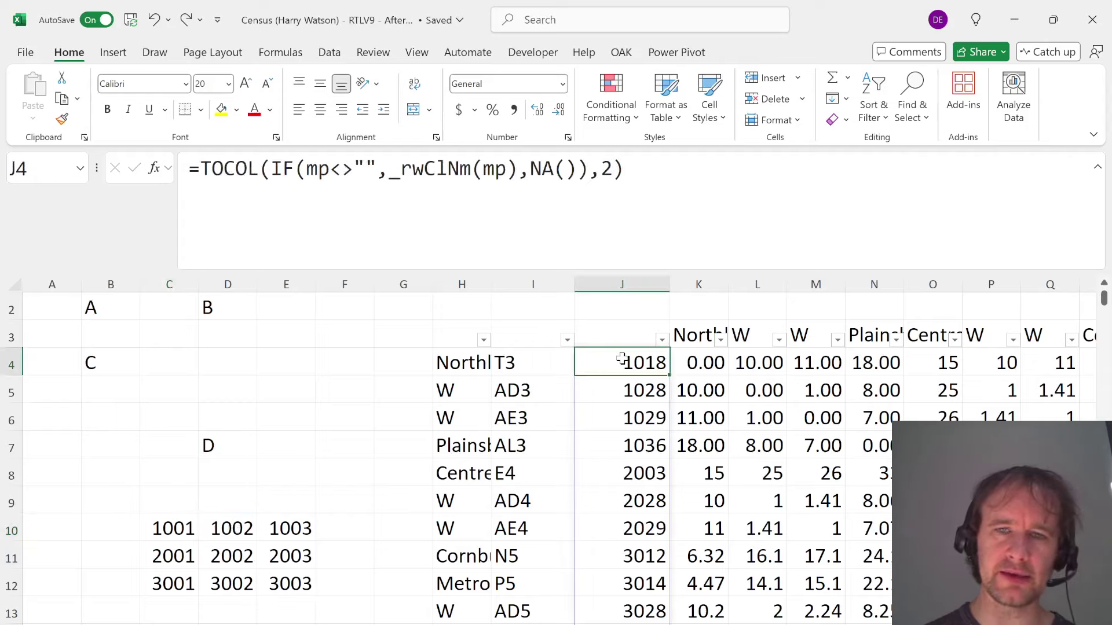
# Replace the test formula in C10 with -1000 and enter 1000 in C11
pyautogui.click(167, 528)
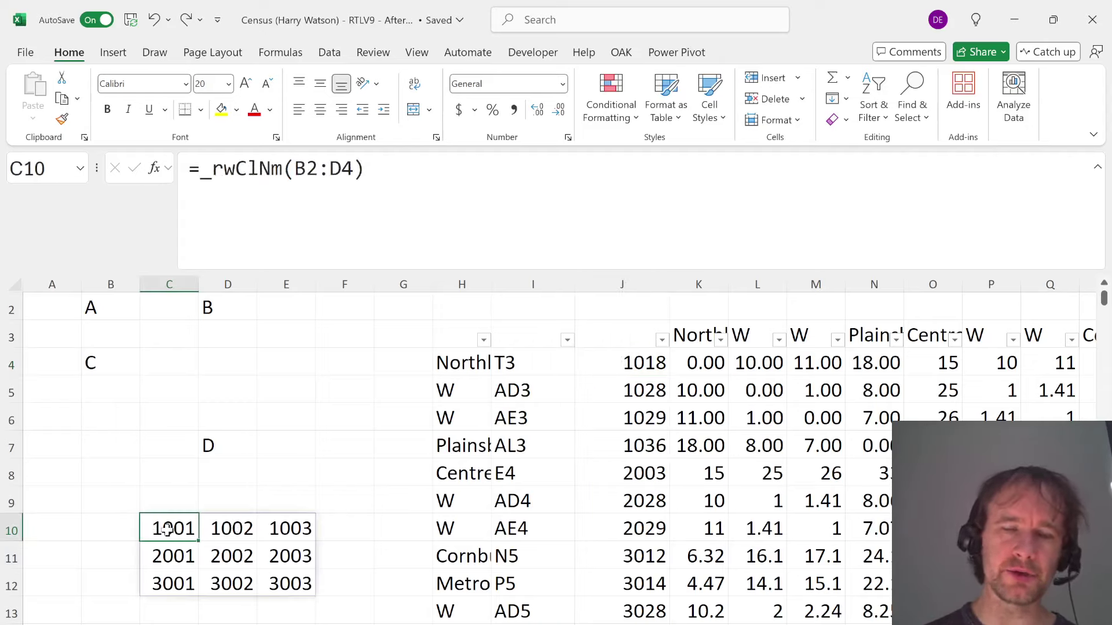
pyautogui.press('Delete')
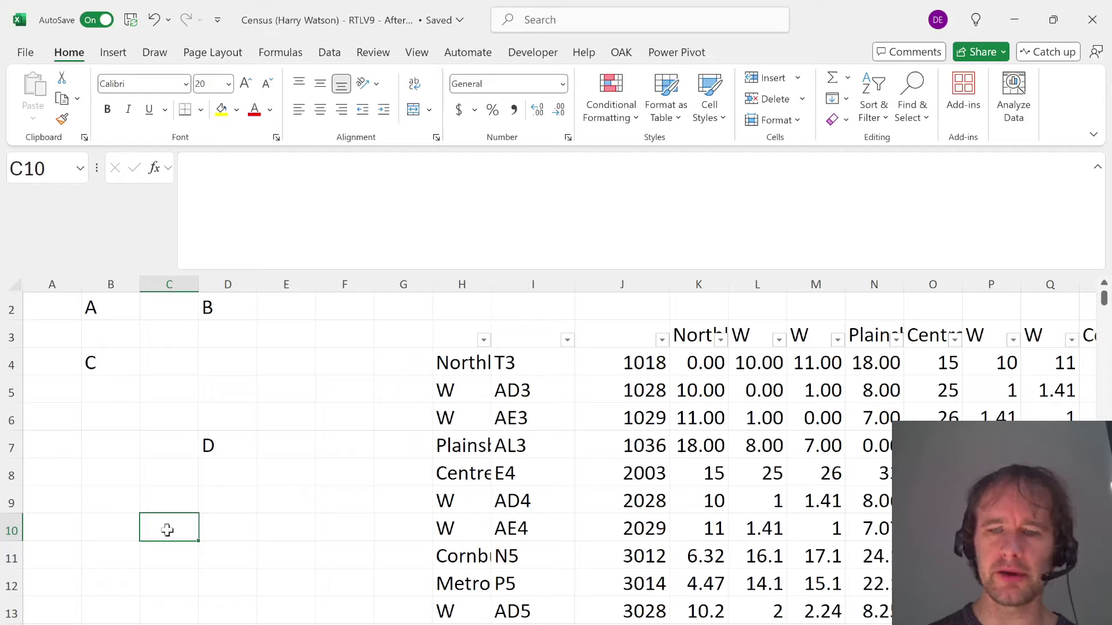
pyautogui.write('-1000')
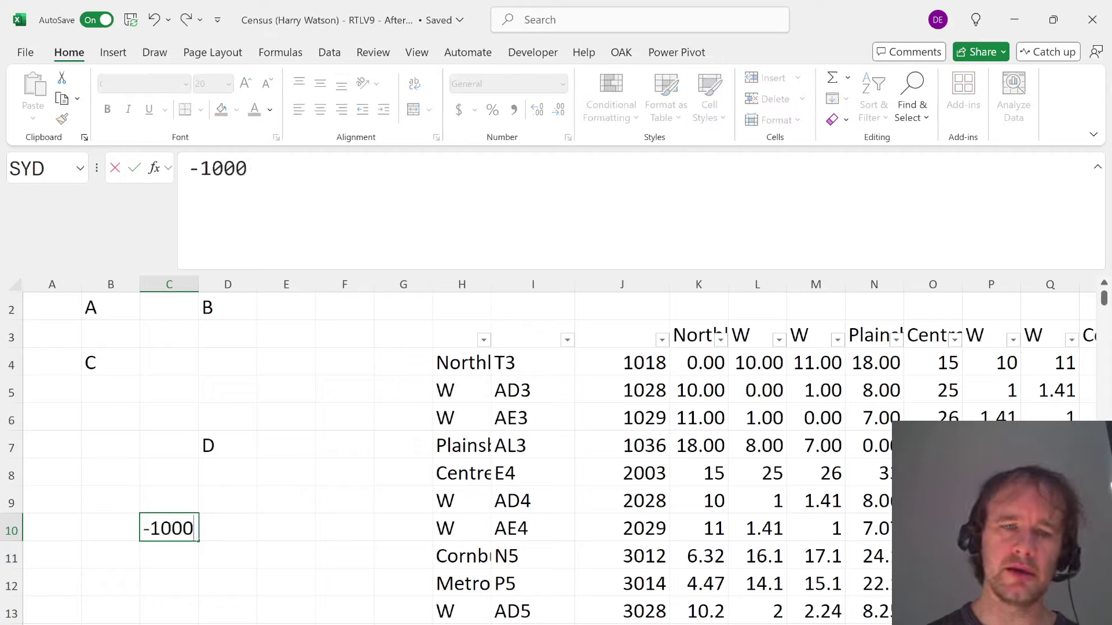
pyautogui.press('Return')
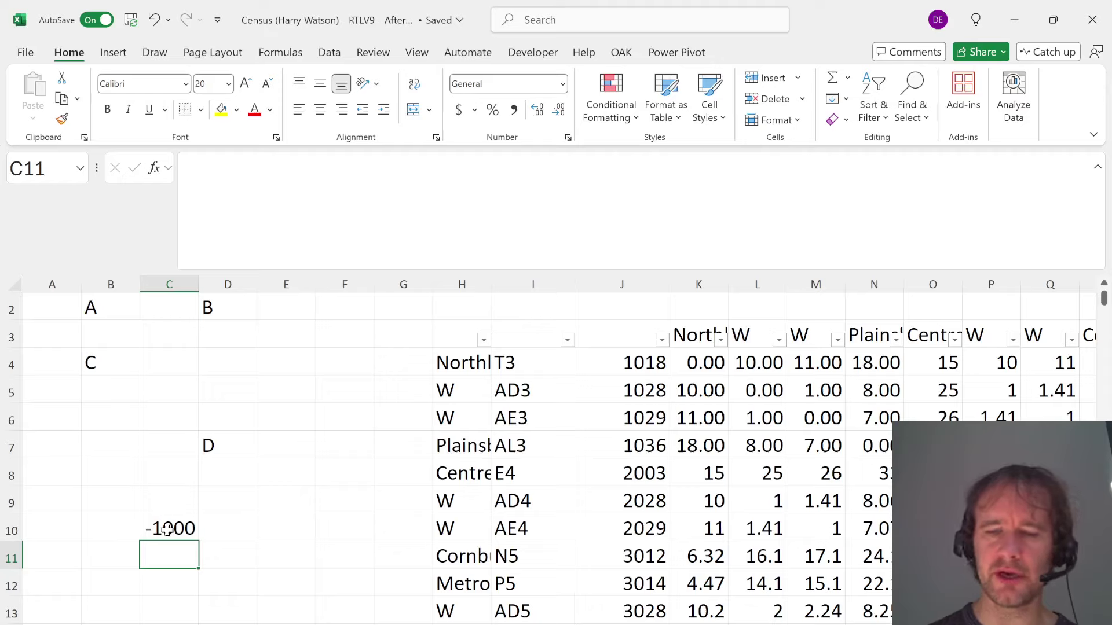
pyautogui.write('1000')
pyautogui.press('Return')
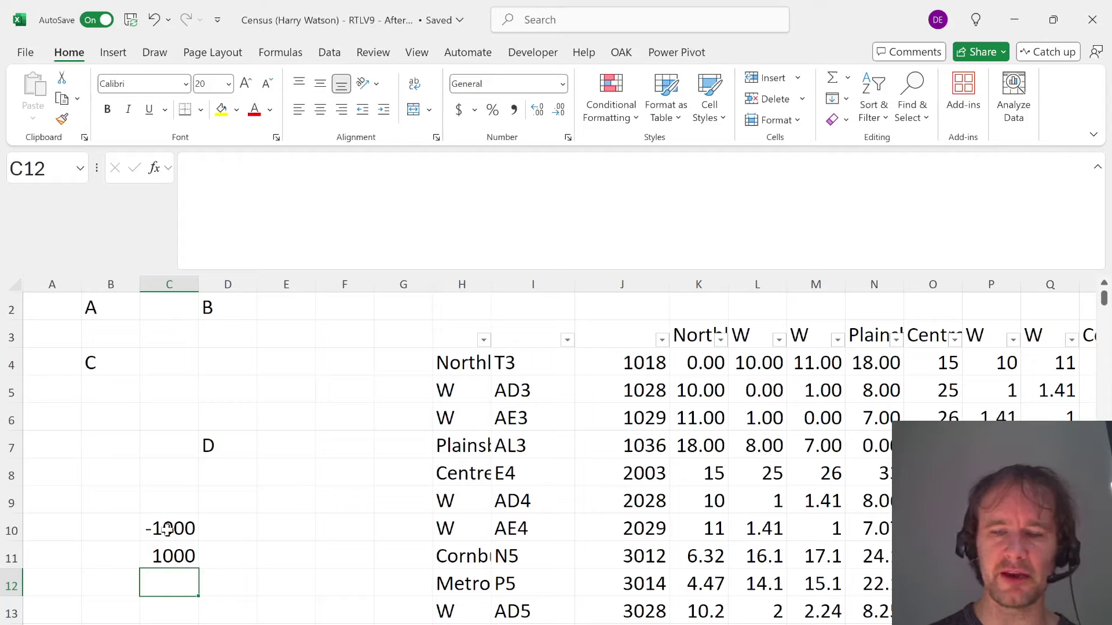
pyautogui.write('=-10')
pyautogui.press('Escape')
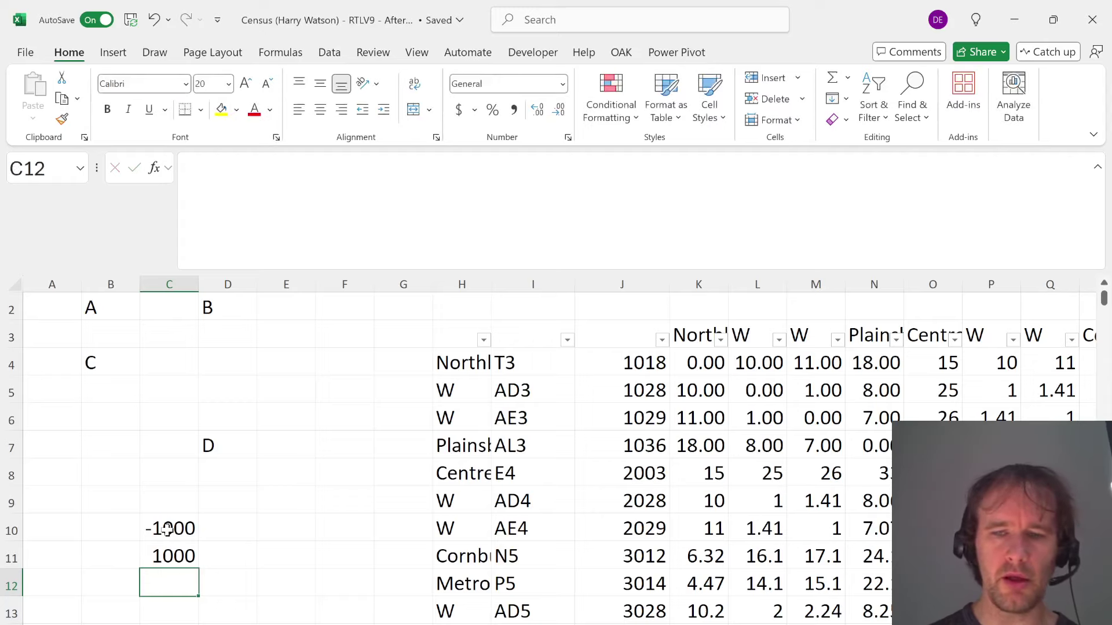
# Enter the test offsets -1001 in C12 and -999 in C13
pyautogui.write('-1001')
pyautogui.press('Return')
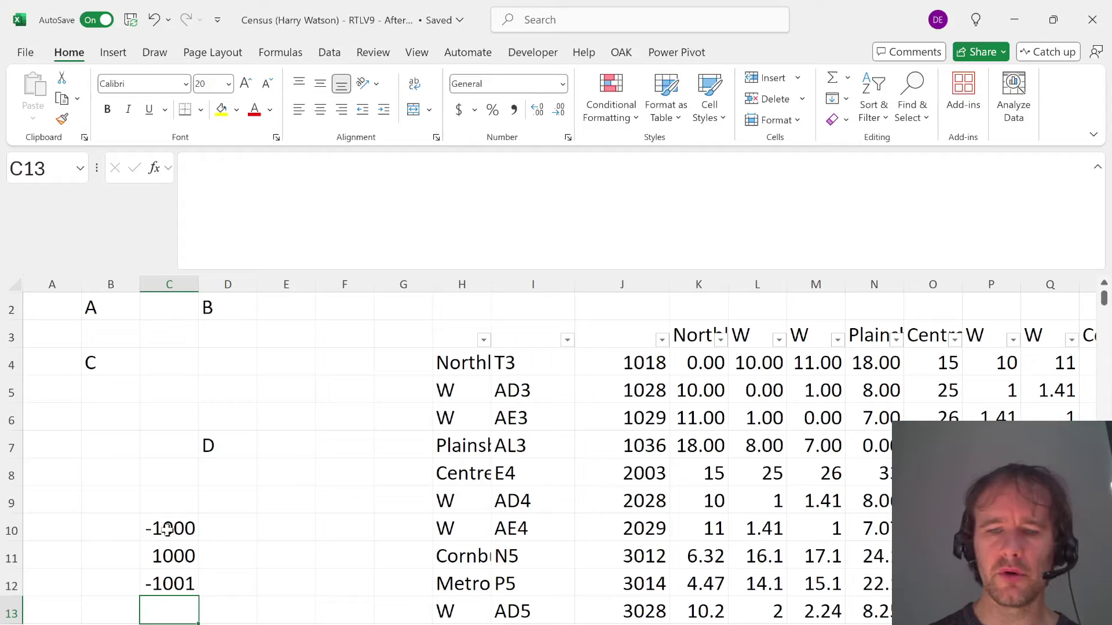
pyautogui.write('-999')
pyautogui.press('Return')
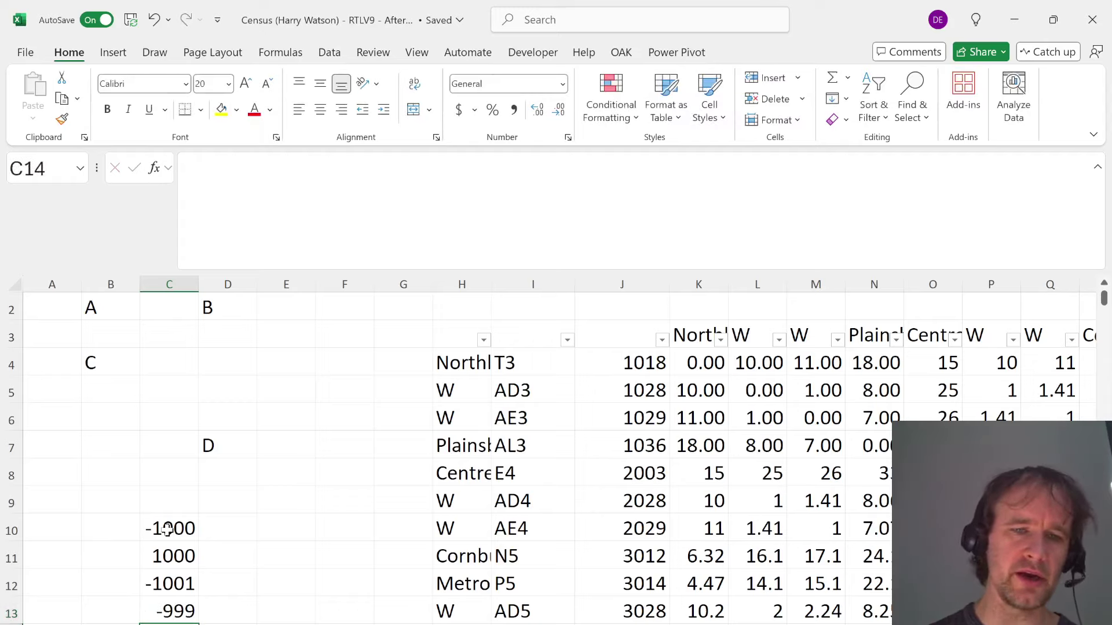
# Compare map cells C4 and AZ3 against the test offsets, and clear C10:C13 on the matrix sheet
pyautogui.click(167, 528)
pyautogui.hotkey('ctrl', 'shift', 'Down')
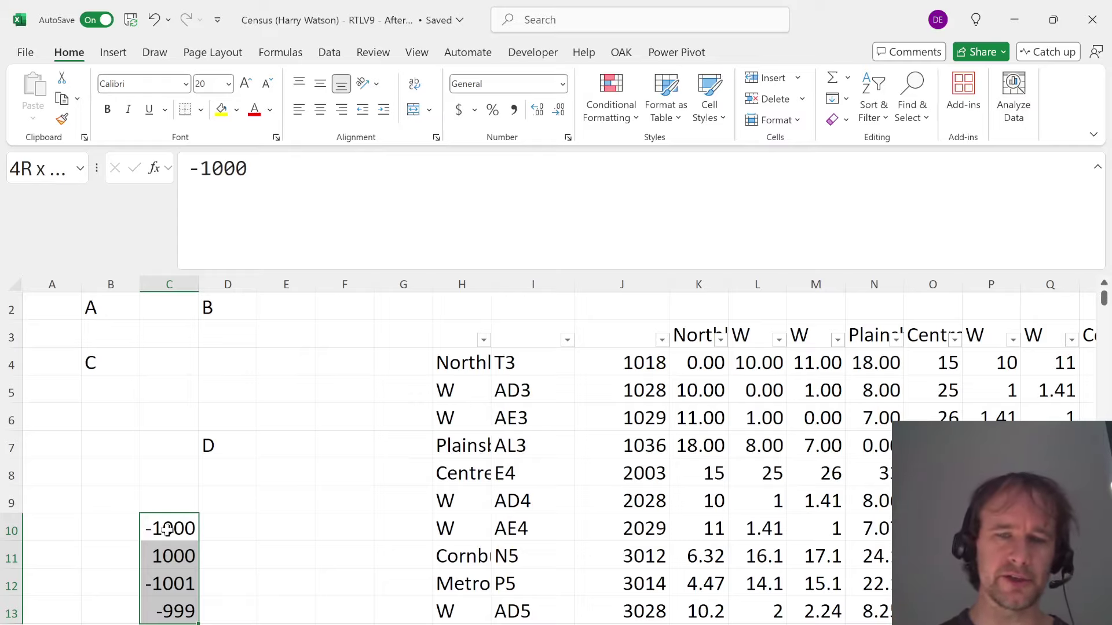
pyautogui.hotkey('ctrl', 'pagedown')
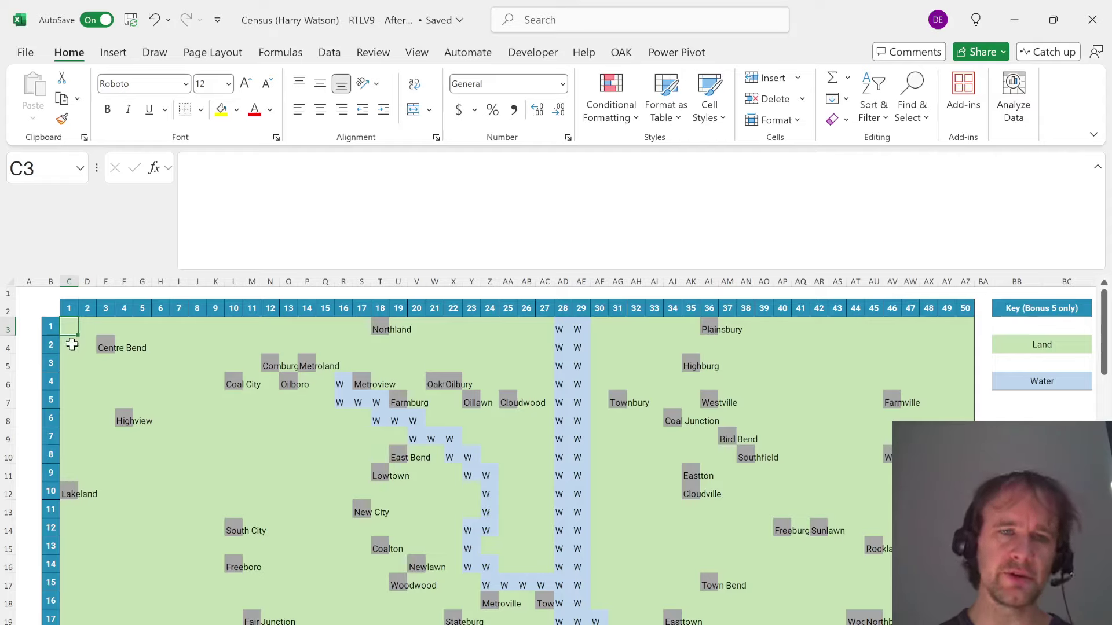
pyautogui.click(73, 343)
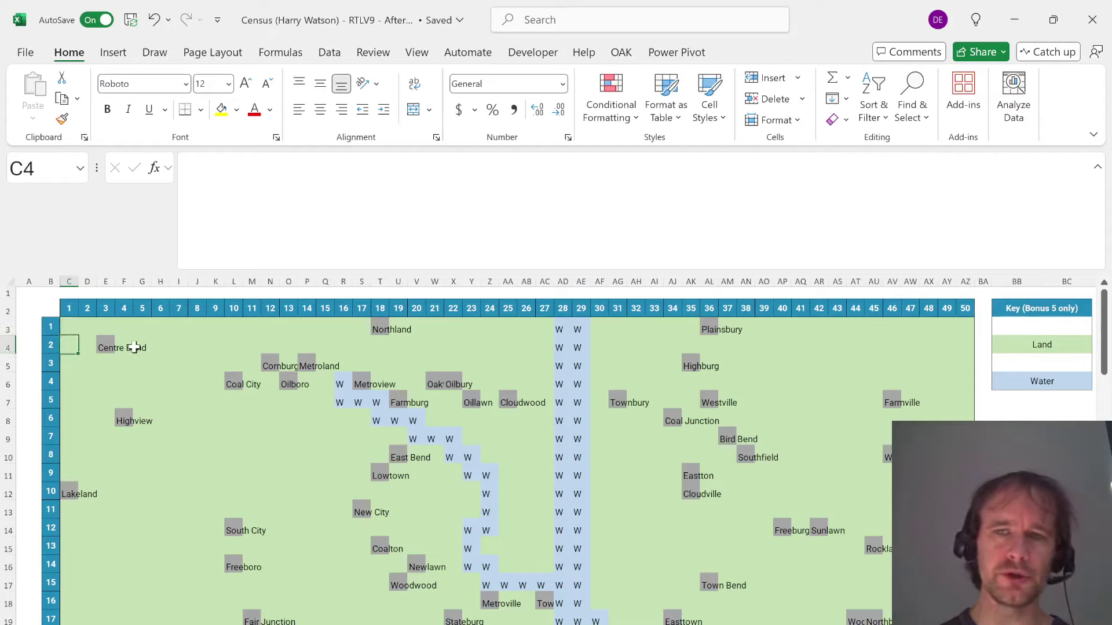
pyautogui.click(964, 324)
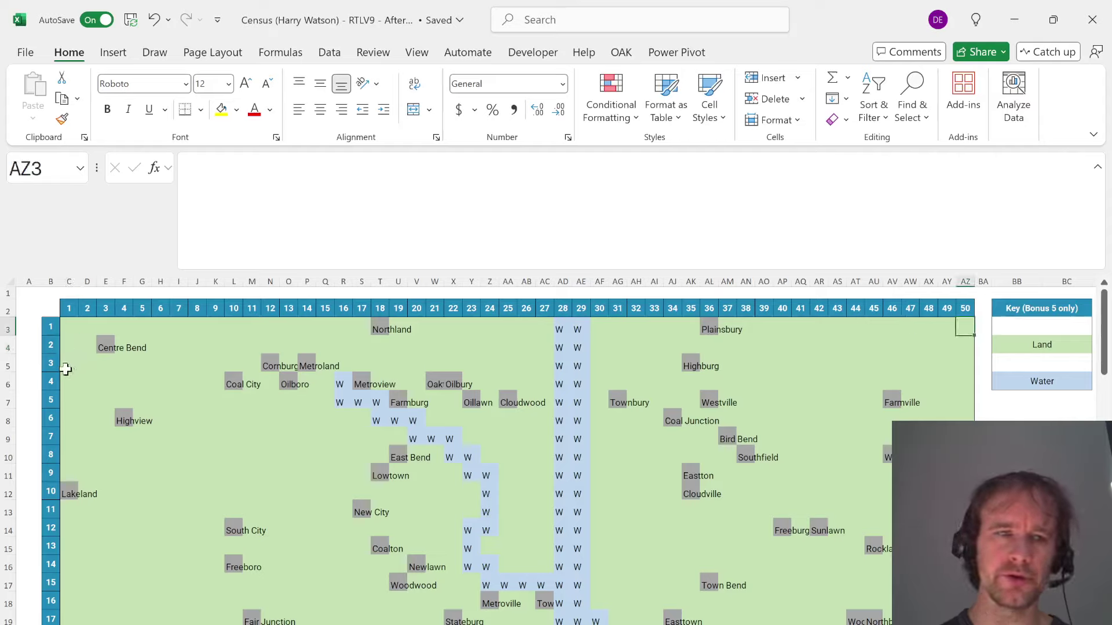
pyautogui.click(69, 347)
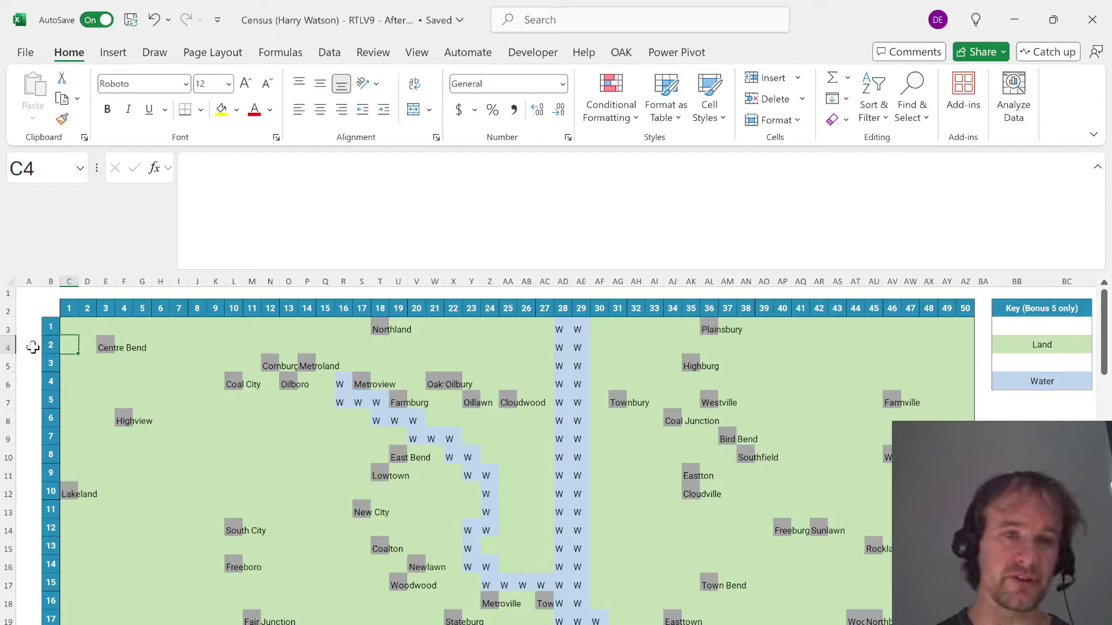
pyautogui.hotkey('ctrl', 'pagedown')
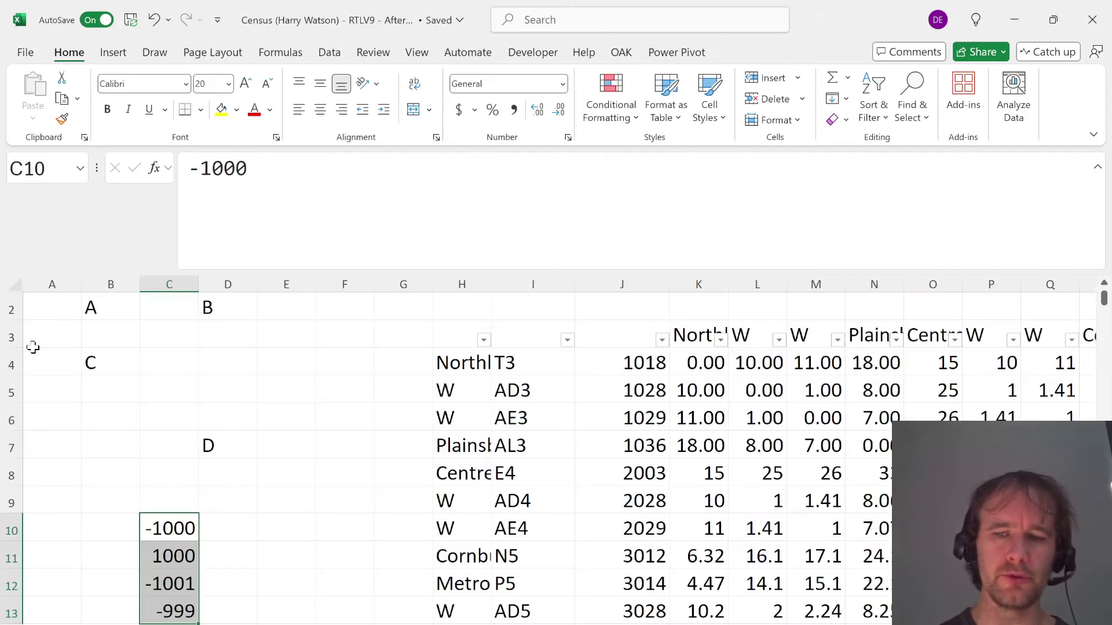
pyautogui.press('Delete')
# Inspect the TOROW header formula in K3 and the column H names it refers to
pyautogui.hotkey('ctrl', 'Right')
pyautogui.press('Right')
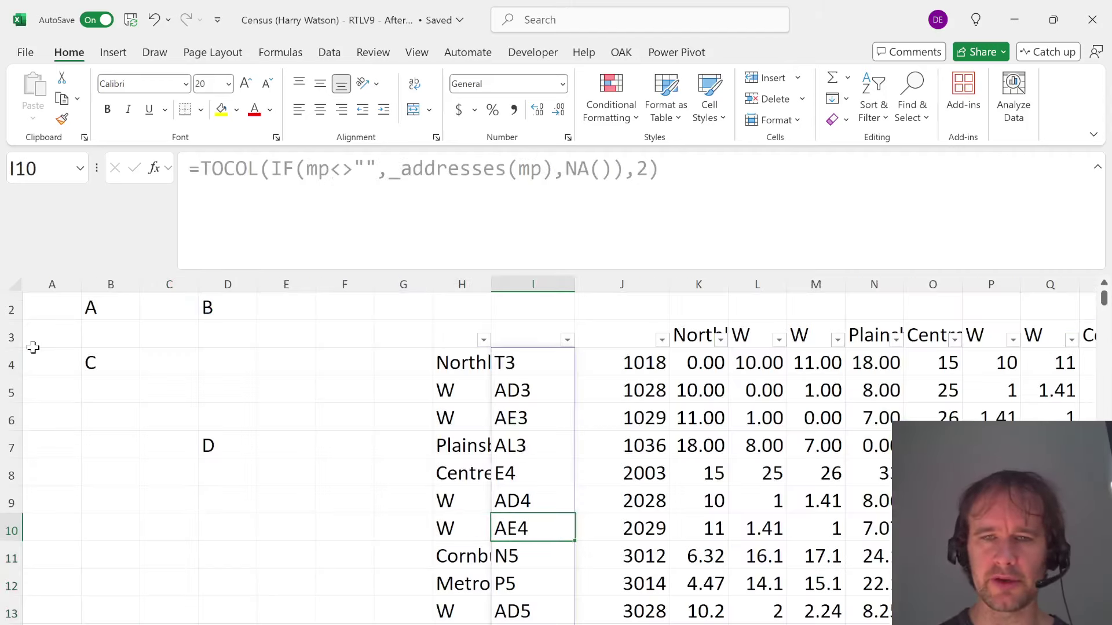
pyautogui.press('Right')
pyautogui.hotkey('ctrl', 'Up')
pyautogui.press('Up')
pyautogui.press('Right')
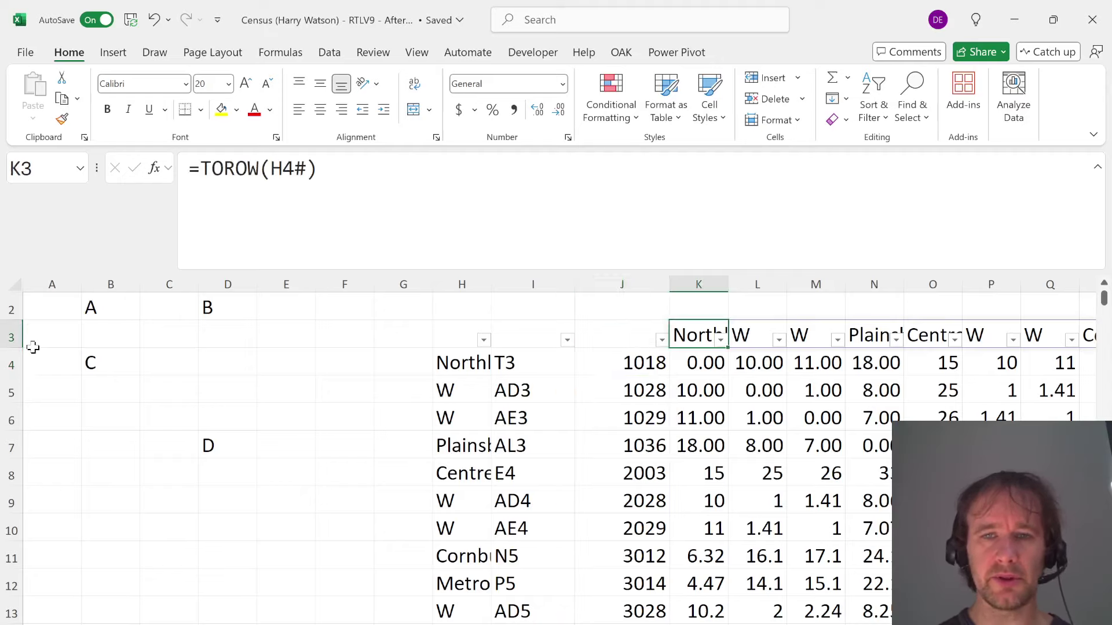
pyautogui.press('F2')
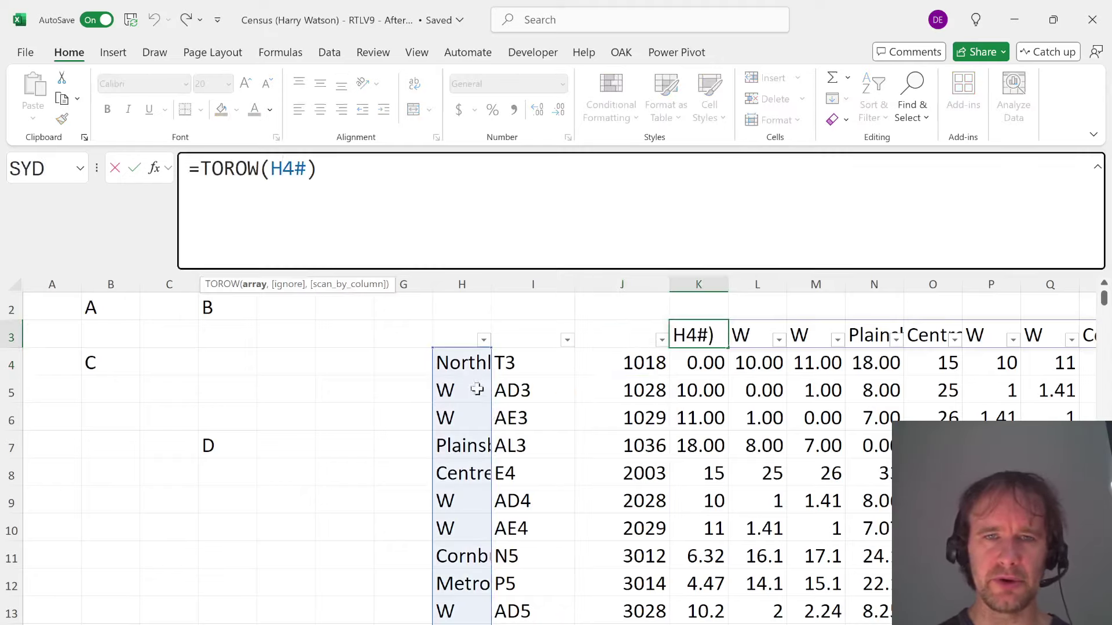
pyautogui.press('Escape')
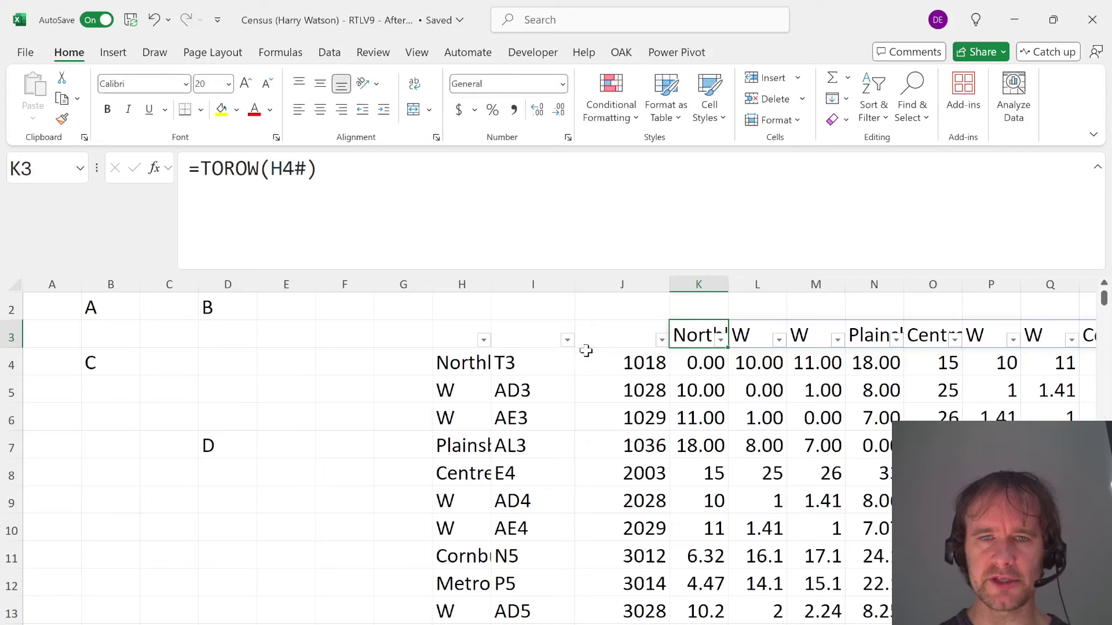
pyautogui.click(451, 383)
# Inspect the K4 distance formula, highlighting its rw definition with INT(a/1000)
pyautogui.click(698, 360)
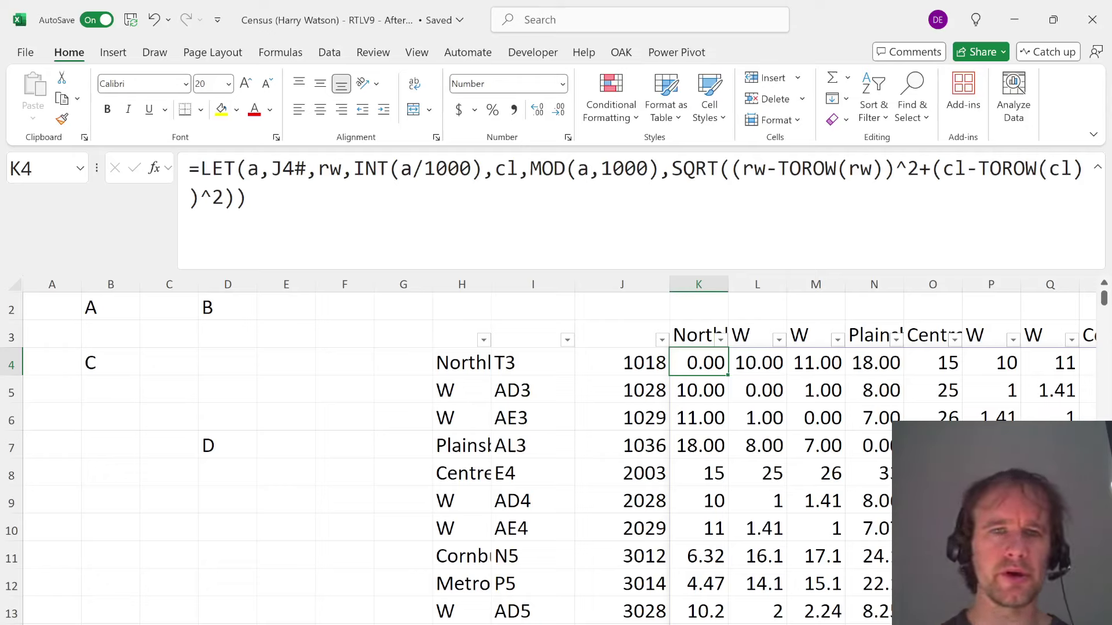
pyautogui.click(247, 168)
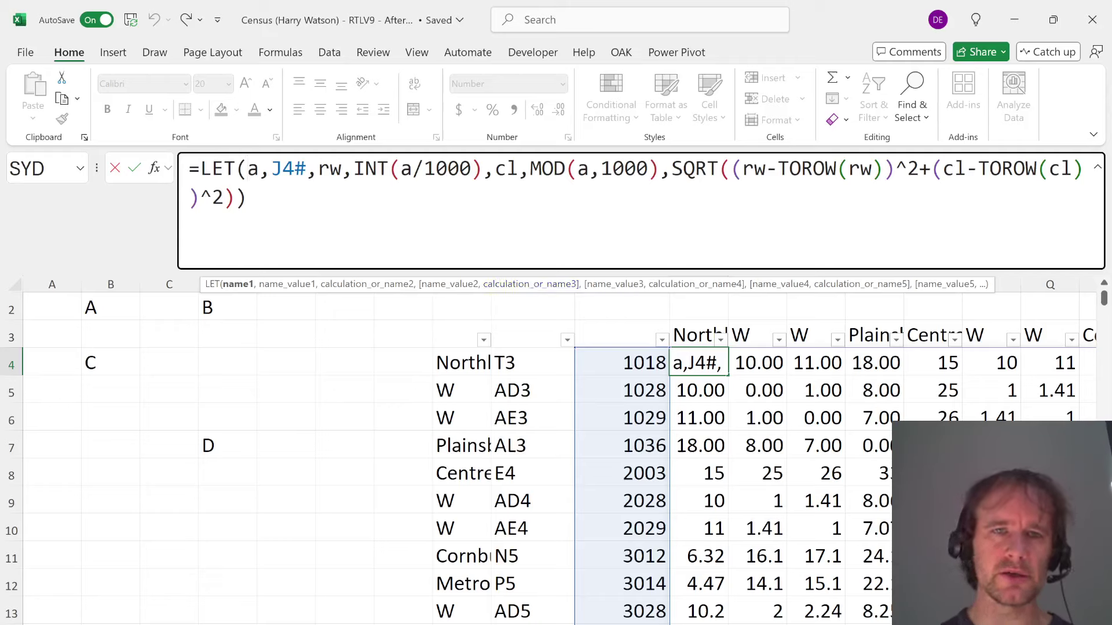
pyautogui.moveTo(318, 169); pyautogui.dragTo(483, 169)
pyautogui.press('Escape')
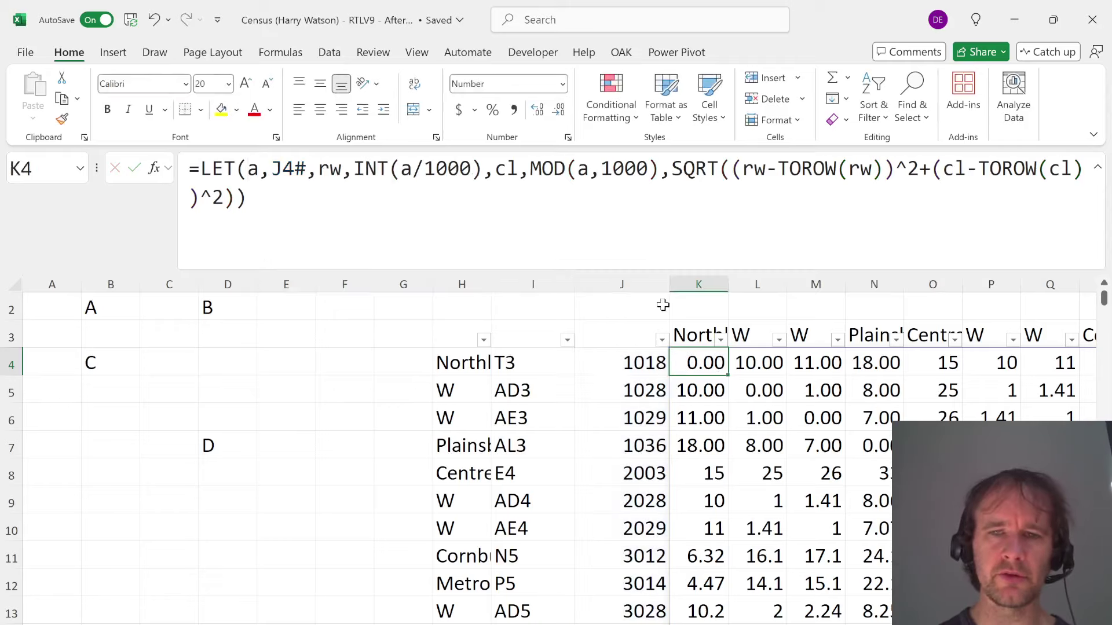
# Enter 7 in D10 and 13 in D11, and combine them in E11 with =D10*1000+D11
pyautogui.click(207, 522)
pyautogui.write('7')
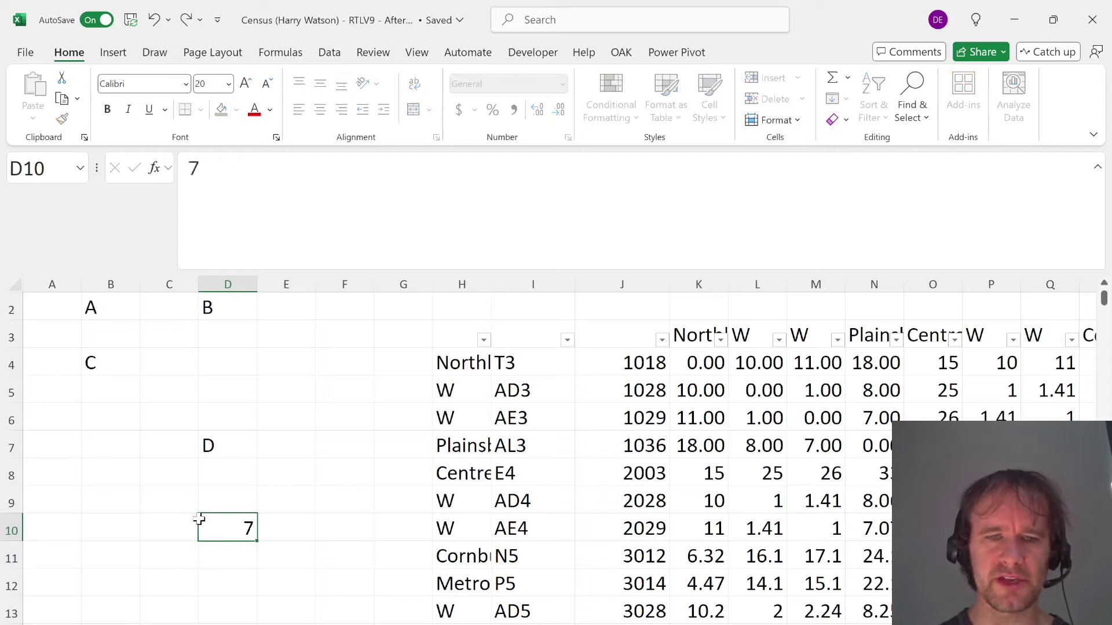
pyautogui.press('Return')
pyautogui.write('13')
pyautogui.press('Tab')
pyautogui.write('=')
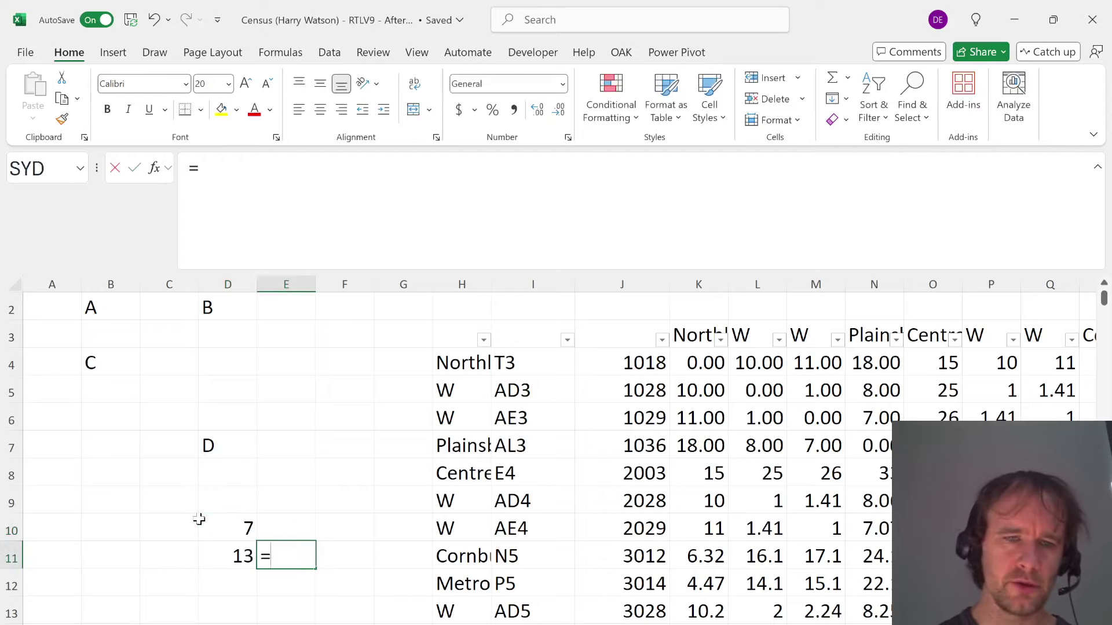
pyautogui.click(199, 519)
pyautogui.write('*100')
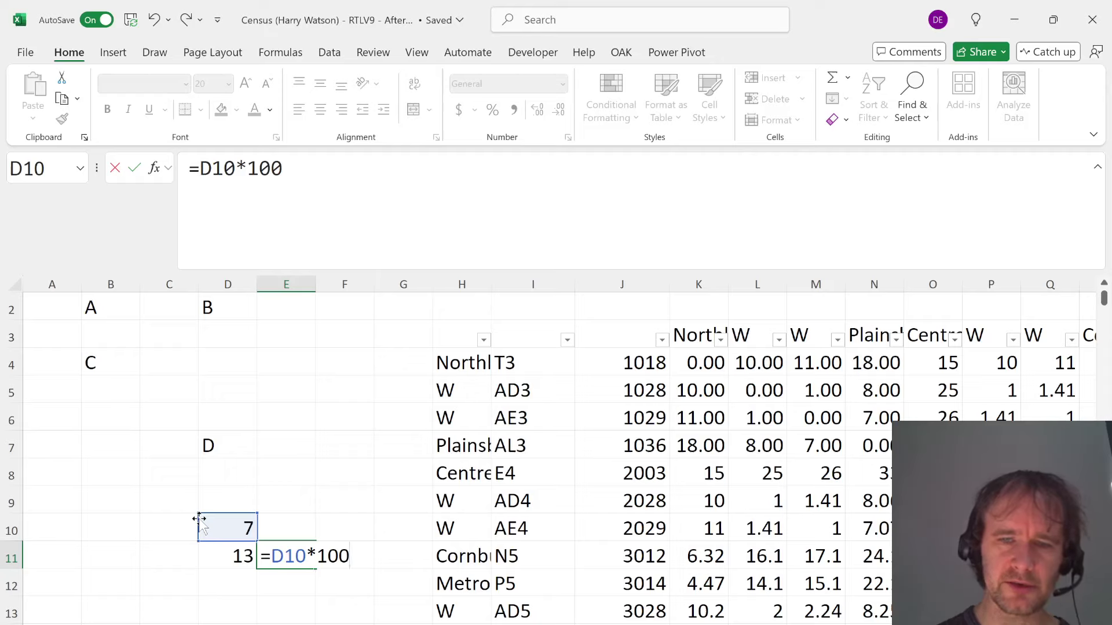
pyautogui.write('0+D11')
pyautogui.press('Return')
pyautogui.press('Up')
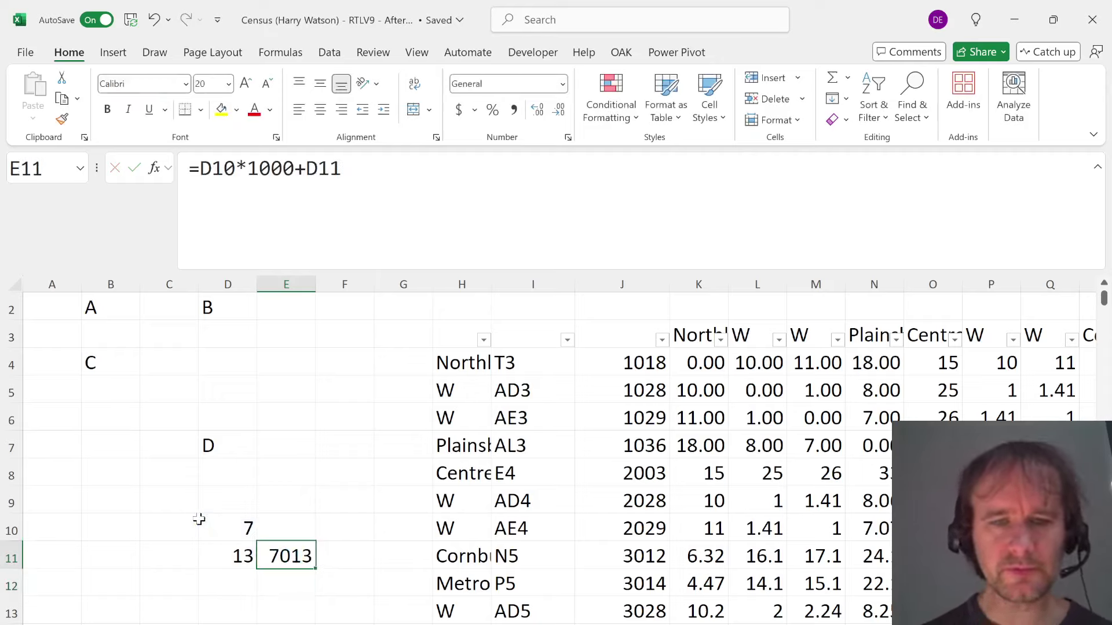
# Extract the row number from the combined code in E12 with =INT(E11/1000)
pyautogui.press('Down')
pyautogui.write('=int')
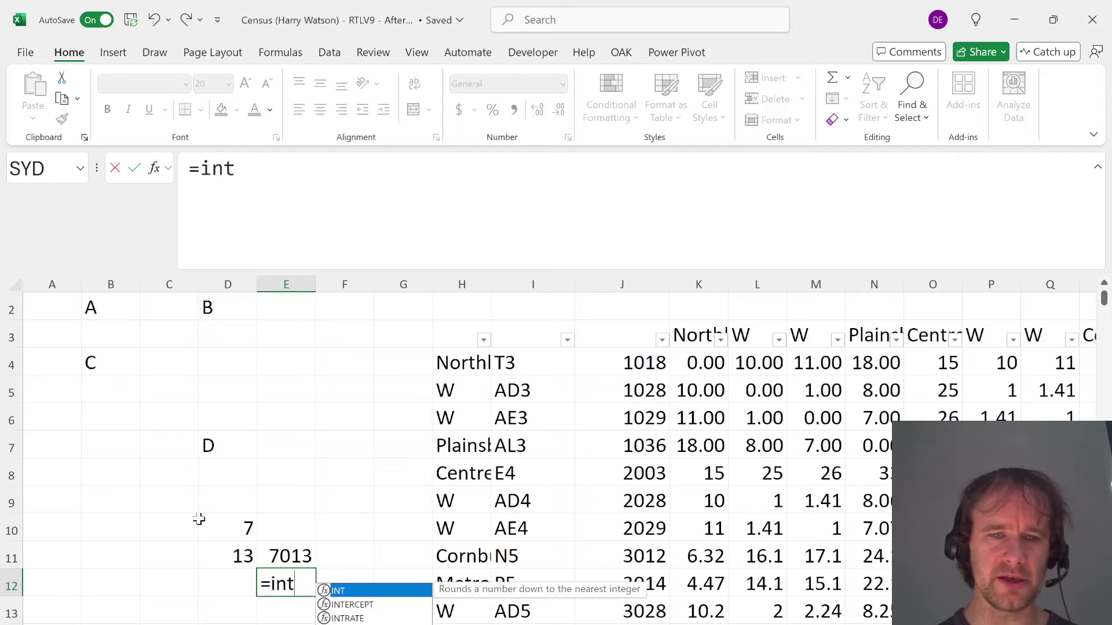
pyautogui.press('Tab')
pyautogui.press('Up')
pyautogui.write('/1000')
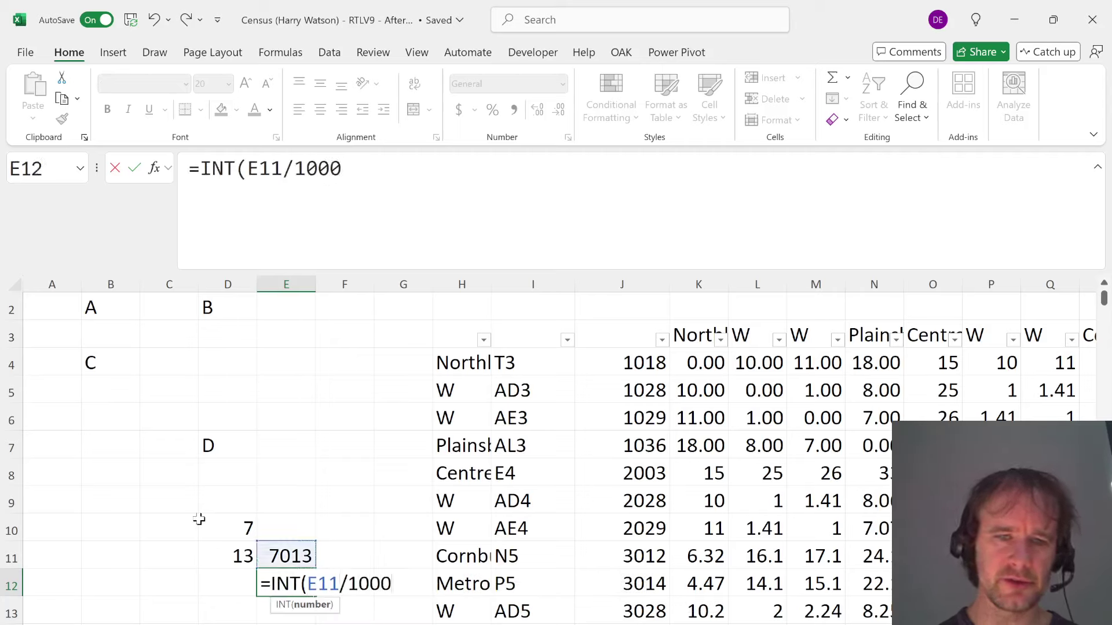
pyautogui.write(')')
pyautogui.press('Return')
# Extract the column number from the combined code in E13 with =MOD(E11,1000)
pyautogui.write('=')
pyautogui.press('Up')
pyautogui.press('Up')
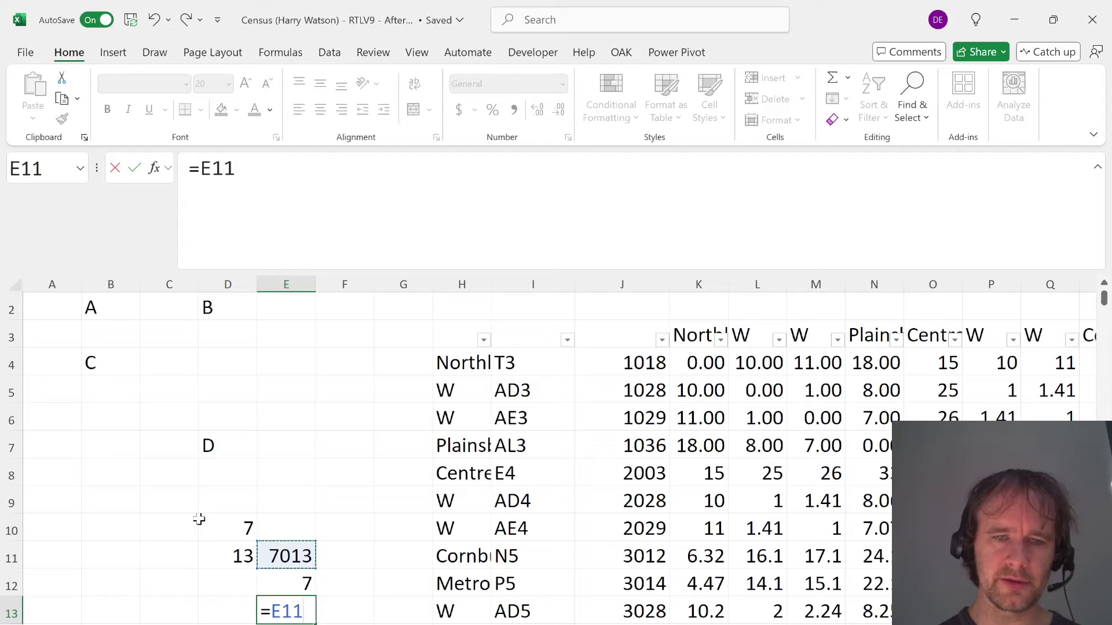
pyautogui.press('Escape')
pyautogui.write('=mod')
pyautogui.press('Tab')
pyautogui.press('Up')
pyautogui.press('Up')
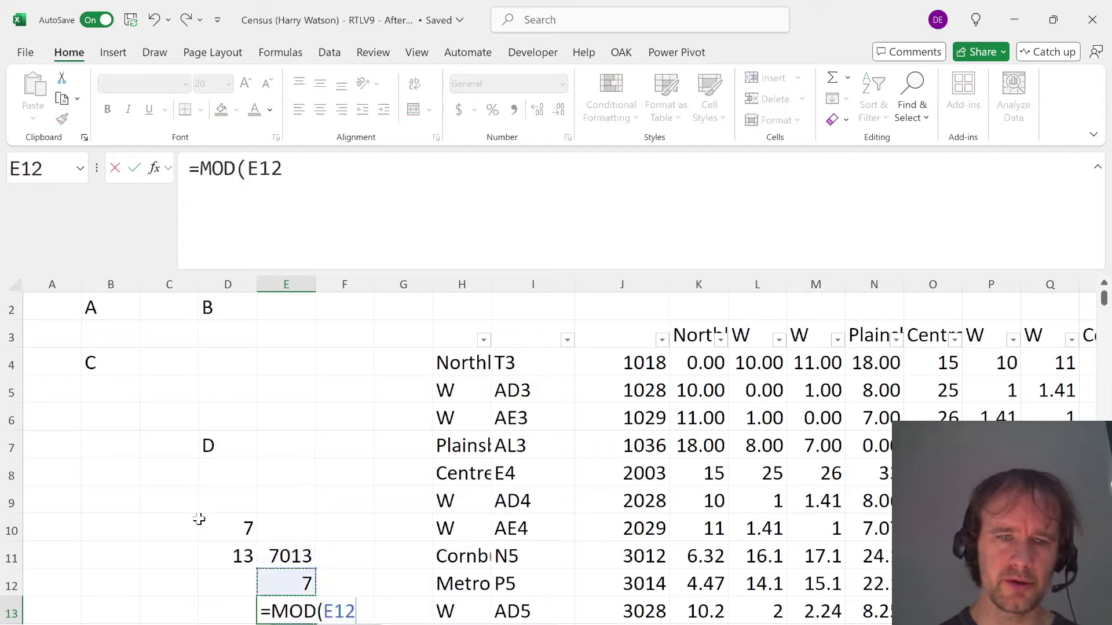
pyautogui.write(',1000)')
pyautogui.press('Return')
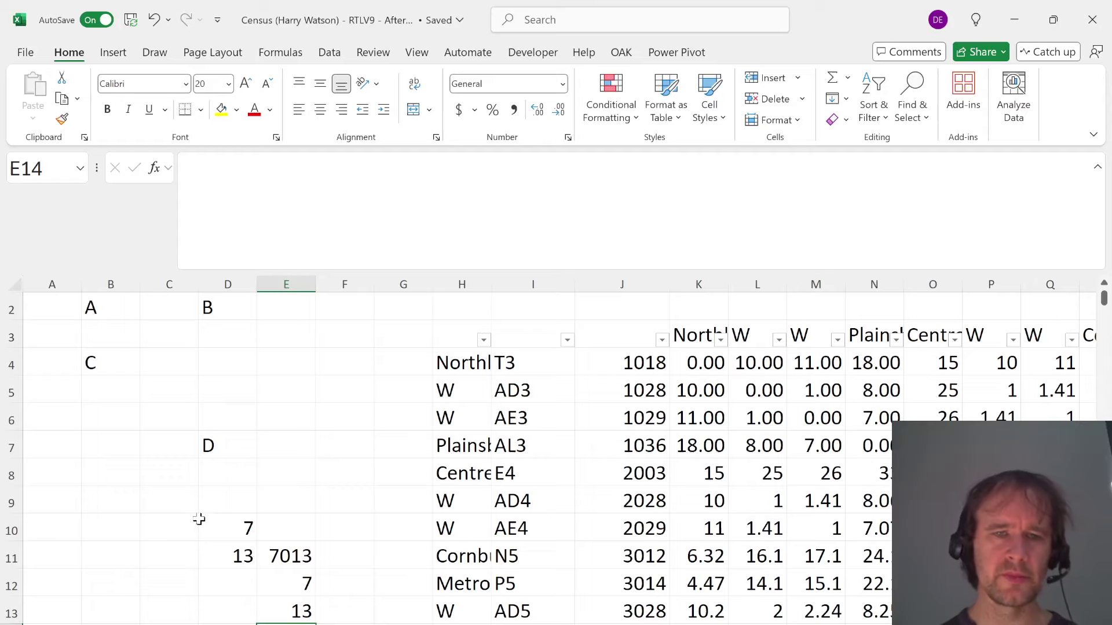
# Clear the row-column encoding example from D10:E13
pyautogui.press('Up')
pyautogui.press('Up')
pyautogui.hotkey('shift', 'Down')
pyautogui.press('Up')
pyautogui.press('Up')
pyautogui.press('Left')
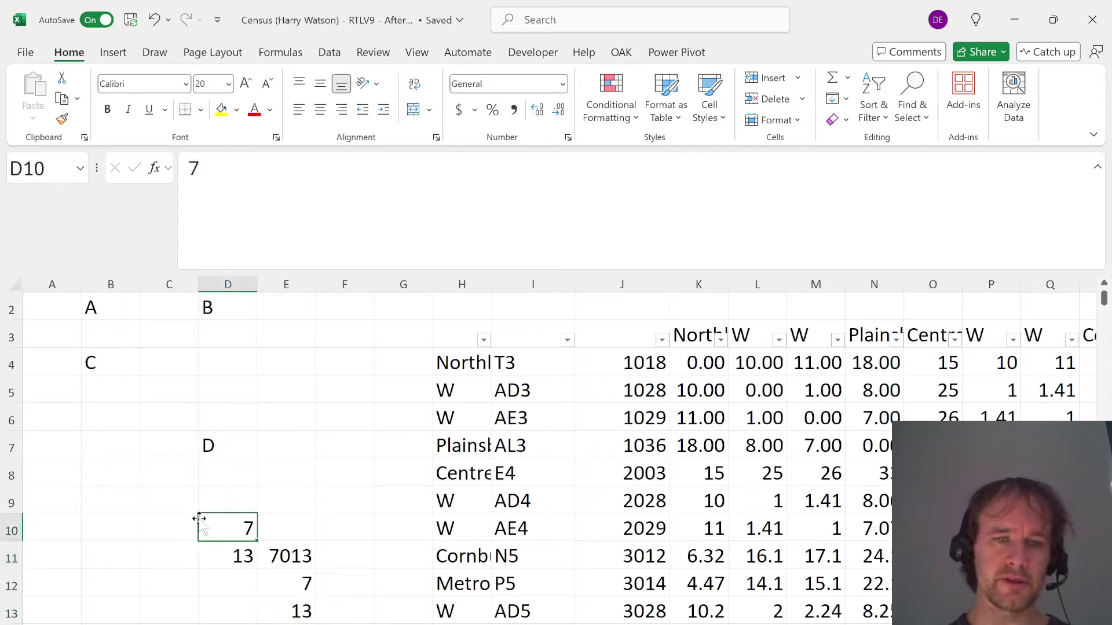
pyautogui.press('Down')
pyautogui.press('Right')
pyautogui.press('Up')
pyautogui.press('Left')
pyautogui.hotkey('shift', 'Down')
pyautogui.hotkey('shift', 'Right')
pyautogui.hotkey('shift', 'Right')
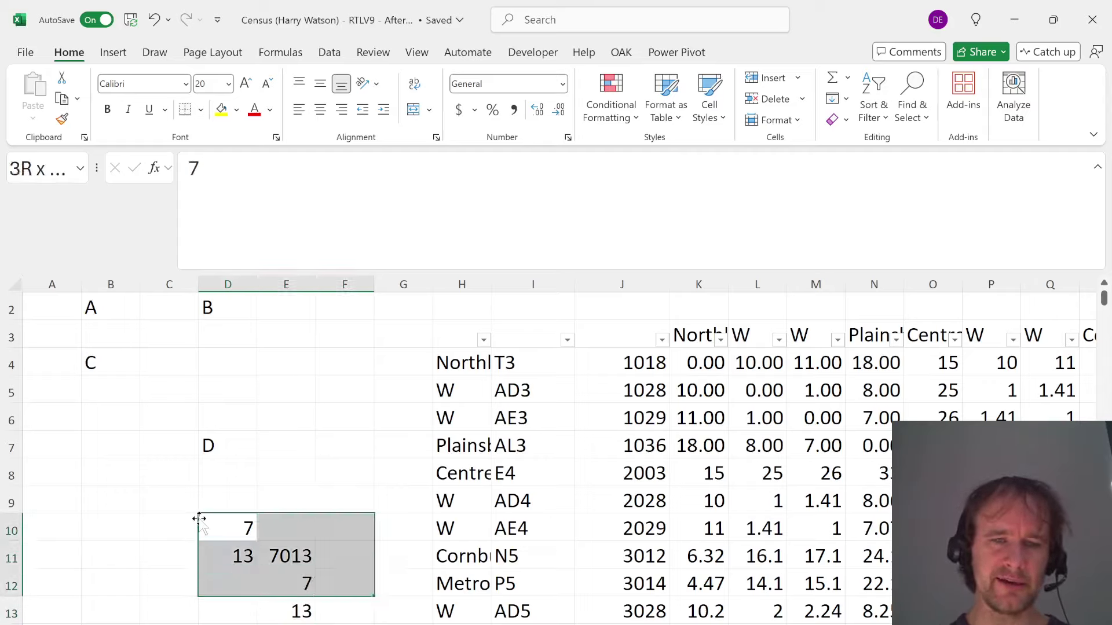
pyautogui.hotkey('shift', 'Down')
pyautogui.hotkey('shift', 'Down')
pyautogui.hotkey('shift', 'Up')
pyautogui.hotkey('shift', 'Left')
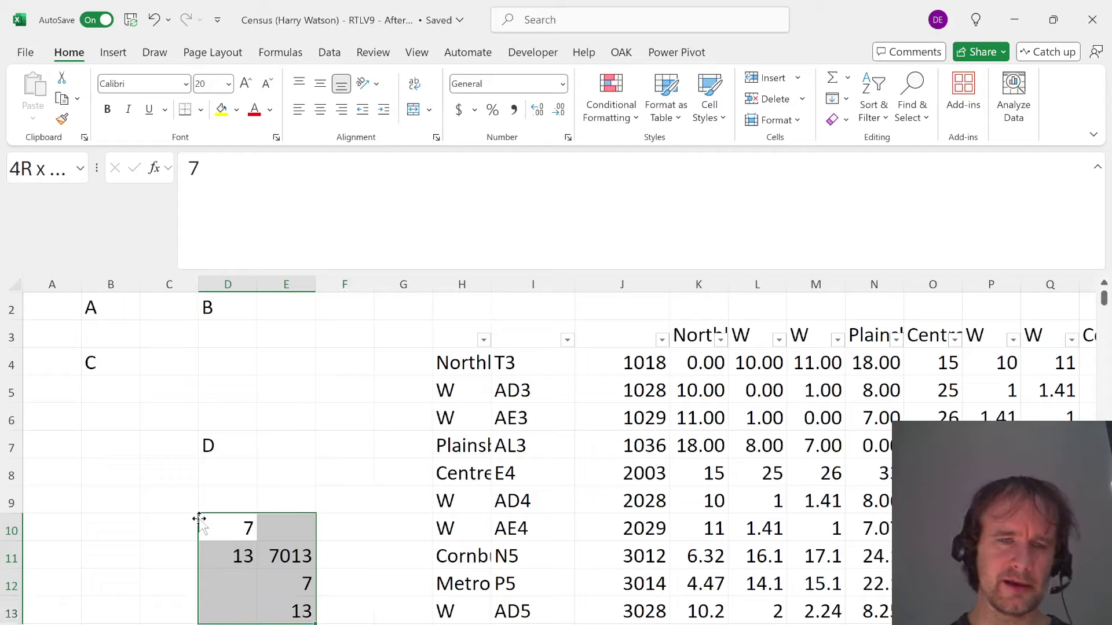
pyautogui.press('Delete')
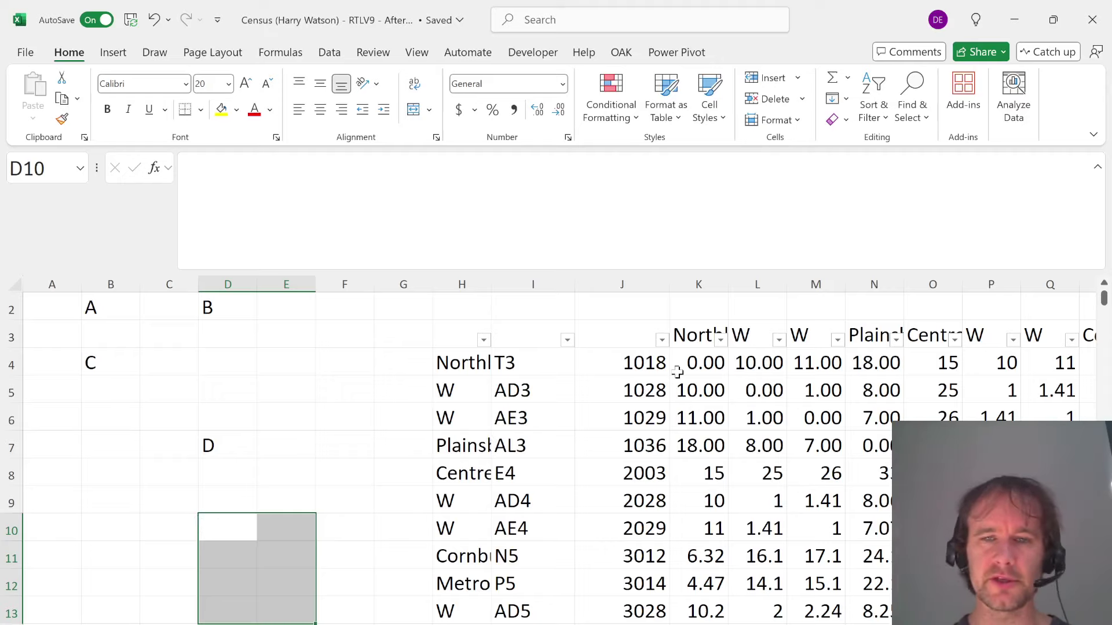
# Examine the INT and MOD definitions and the rw-TOROW(rw) difference in the K4 distance formula
pyautogui.click(699, 360)
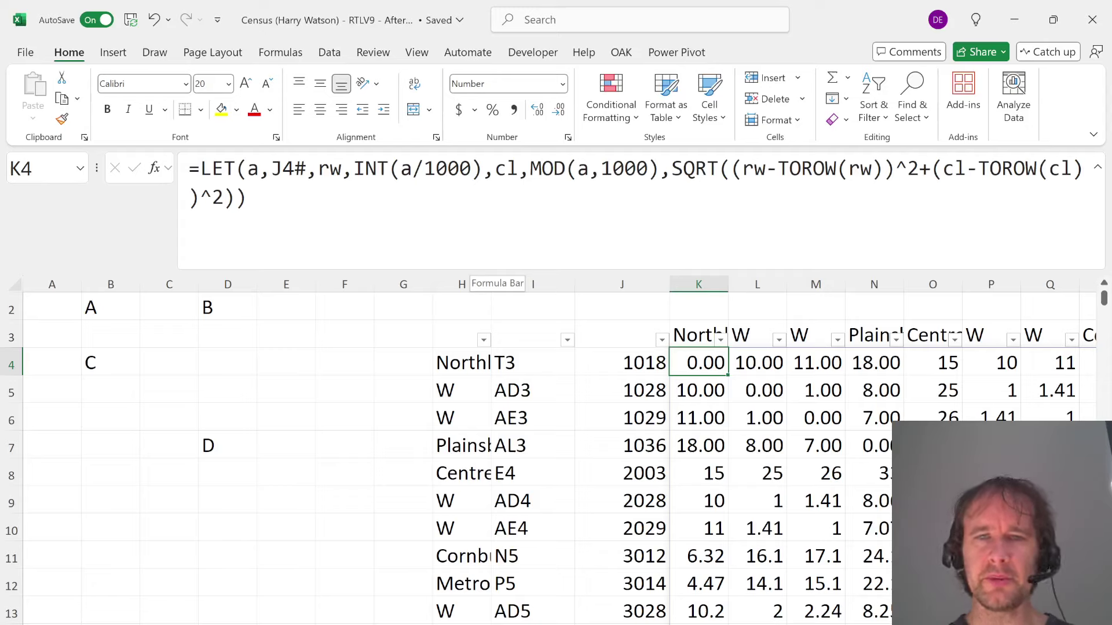
pyautogui.click(424, 168)
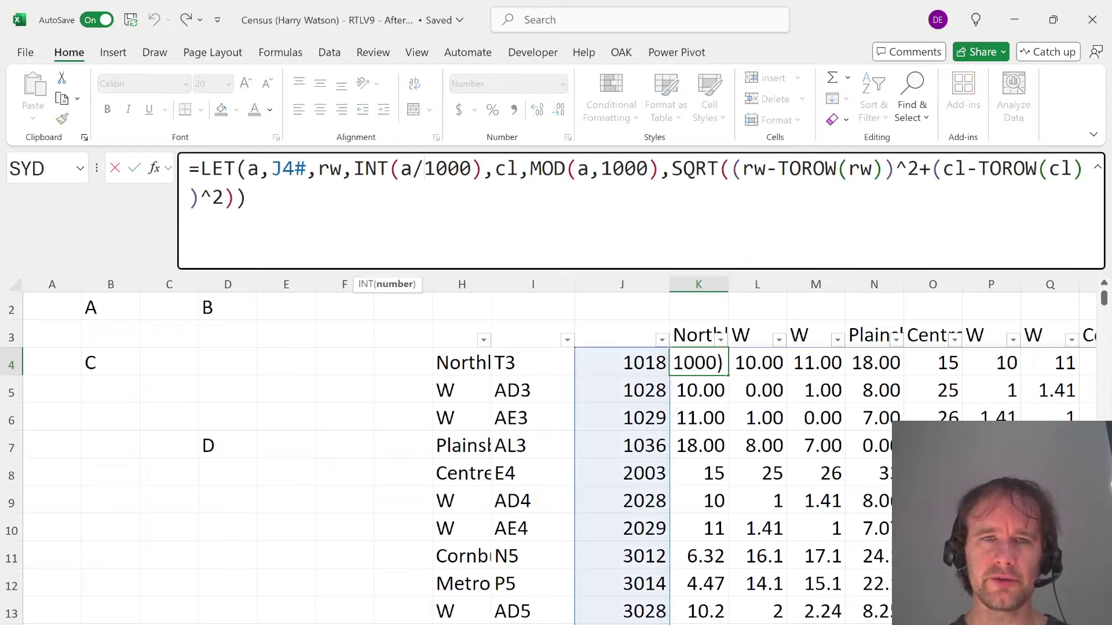
pyautogui.moveTo(353, 169); pyautogui.dragTo(659, 168)
pyautogui.moveTo(743, 167); pyautogui.dragTo(884, 167)
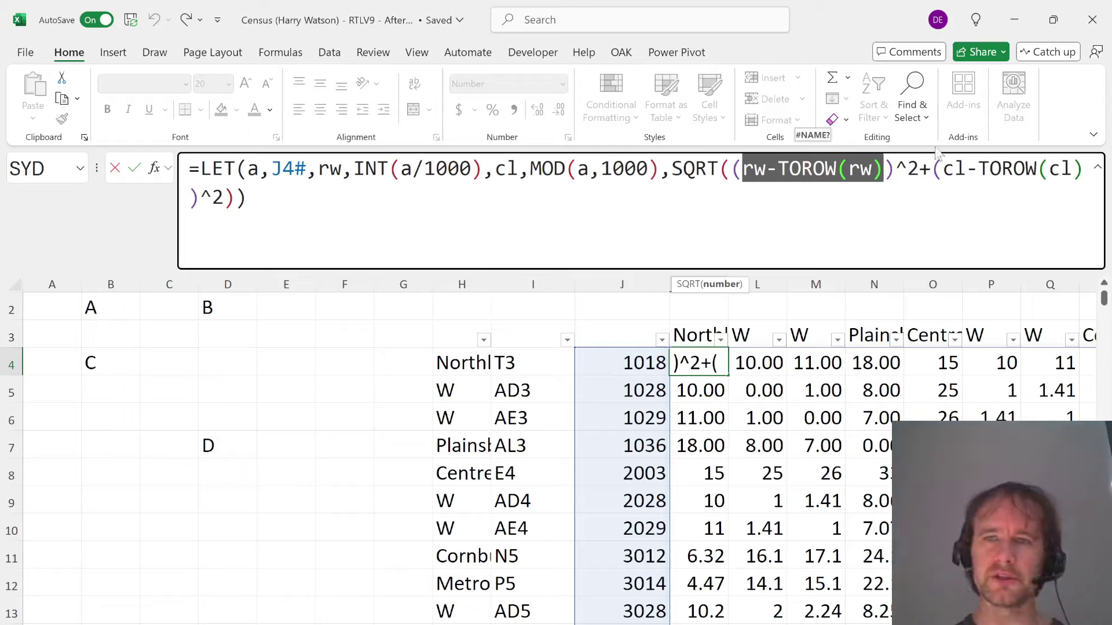
pyautogui.hotkey('ctrl', 'Return')
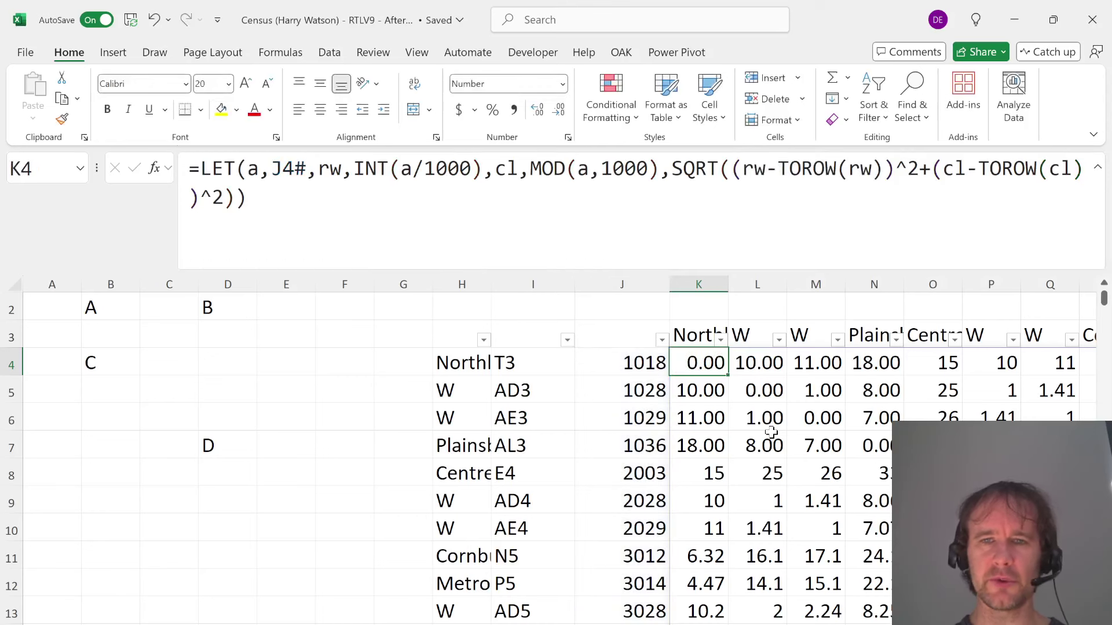
# Examine the distance matrix along its diagonal from K4 and its header row starting at K3
pyautogui.press('Right')
pyautogui.press('Down')
pyautogui.press('Right')
pyautogui.press('Down')
pyautogui.press('Right')
pyautogui.press('Down')
pyautogui.hotkey('ctrl', 'shift', 'Right')
pyautogui.press('Left')
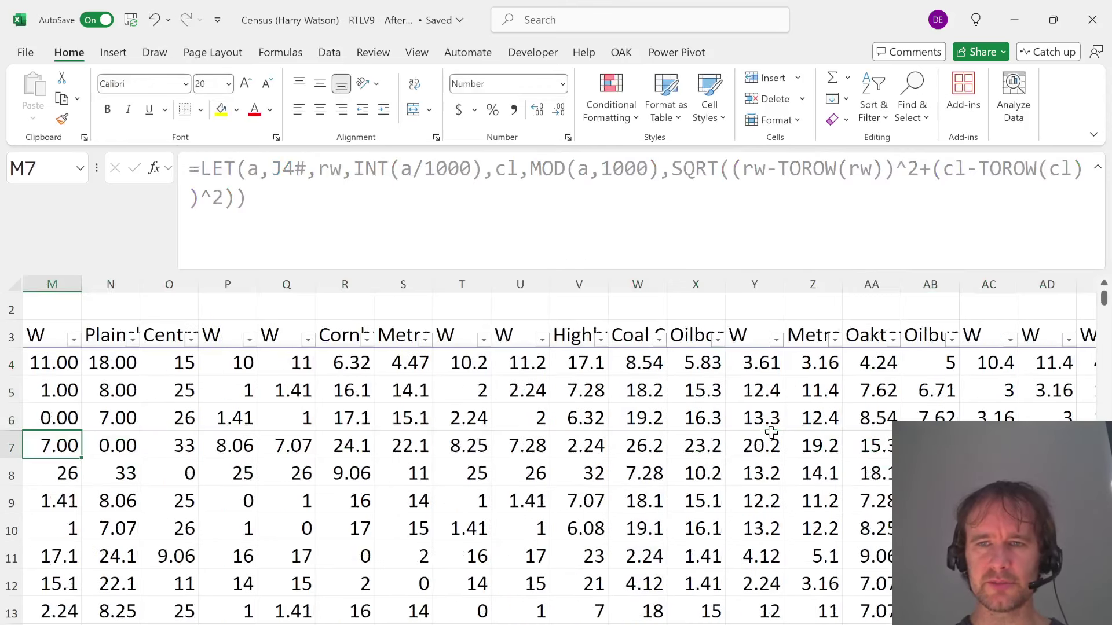
pyautogui.hotkey('ctrl', 'Left')
pyautogui.press('Up')
pyautogui.press('Right')
pyautogui.press('Right')
pyautogui.press('Right')
pyautogui.press('Up')
pyautogui.press('Up')
pyautogui.press('Up')
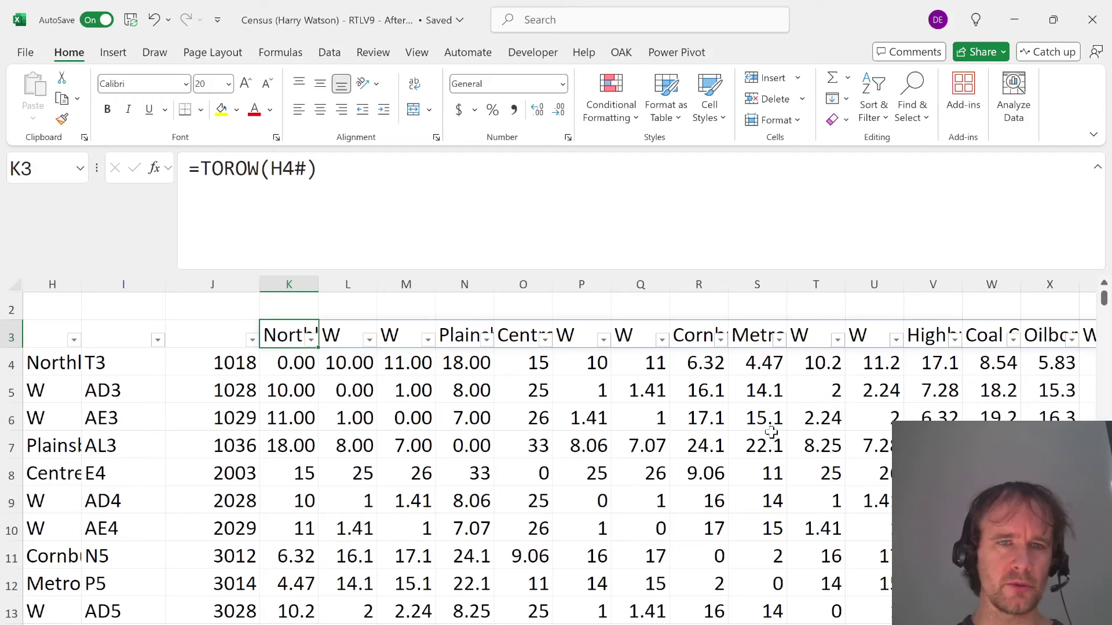
# Autofit column H's width to the place name in H4
pyautogui.press('Down')
pyautogui.press('Left')
pyautogui.press('Left')
pyautogui.press('Left')
pyautogui.hotkey('alt', 'h')
pyautogui.press('o')
pyautogui.press('i')
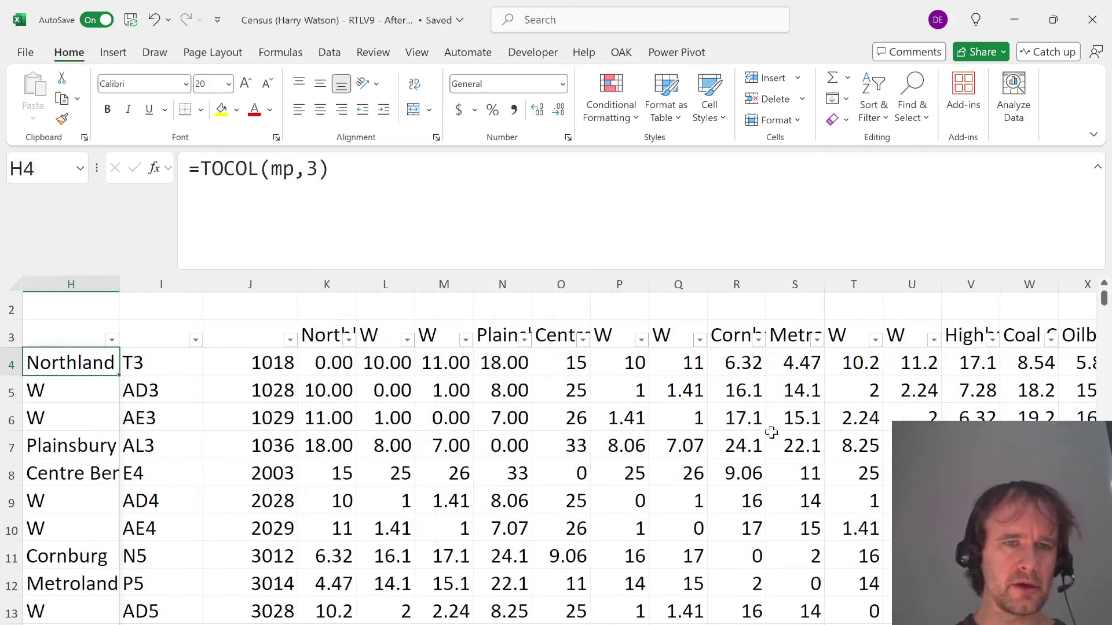
# Autofit column N's width to the Plainsbury header in N3
pyautogui.press('Right')
pyautogui.press('Right')
pyautogui.press('Right')
pyautogui.press('Right')
pyautogui.press('Right')
pyautogui.press('Right')
pyautogui.press('Up')
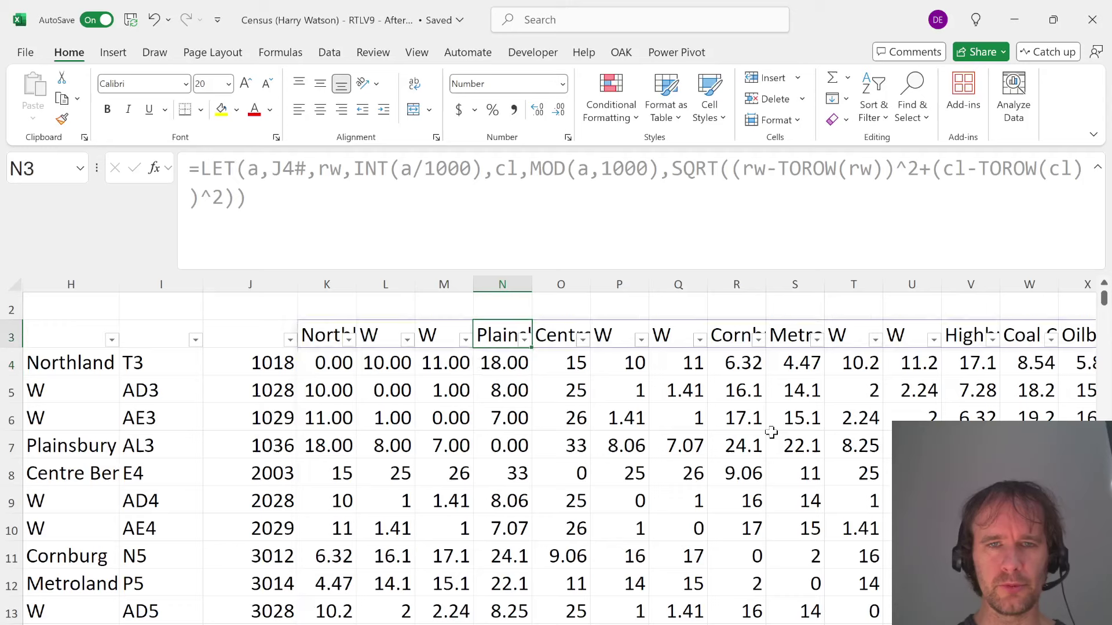
pyautogui.hotkey('alt', 'h')
pyautogui.press('o')
pyautogui.press('i')
pyautogui.press('Down')
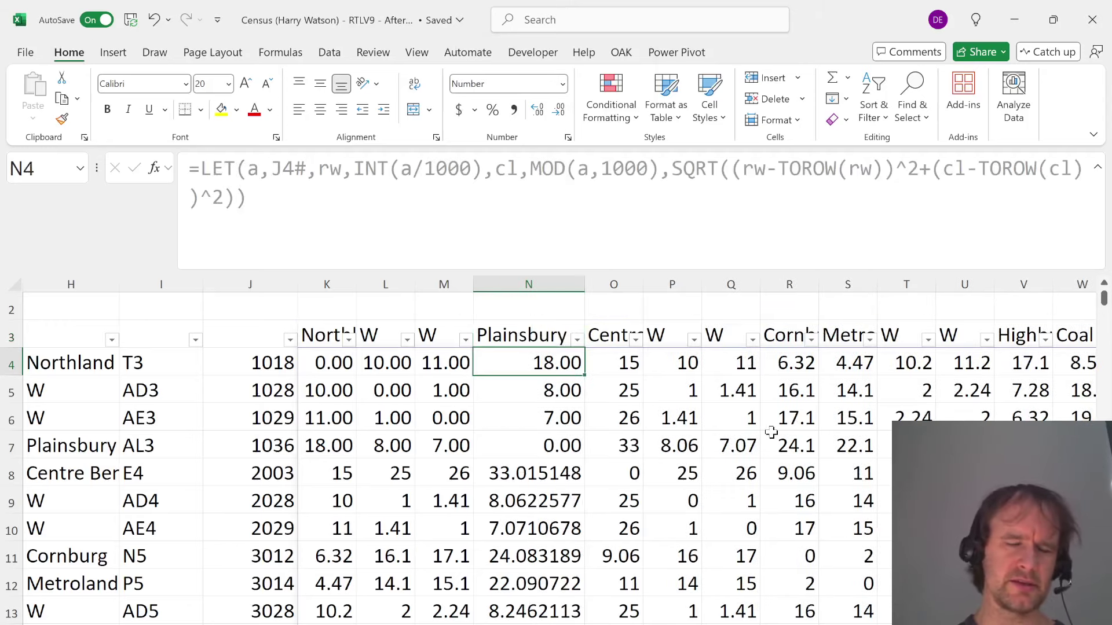
# Compare Northland's map position with Plainsbury and Highburg by selecting the cell ranges between them
pyautogui.hotkey('ctrl', 'pageup')
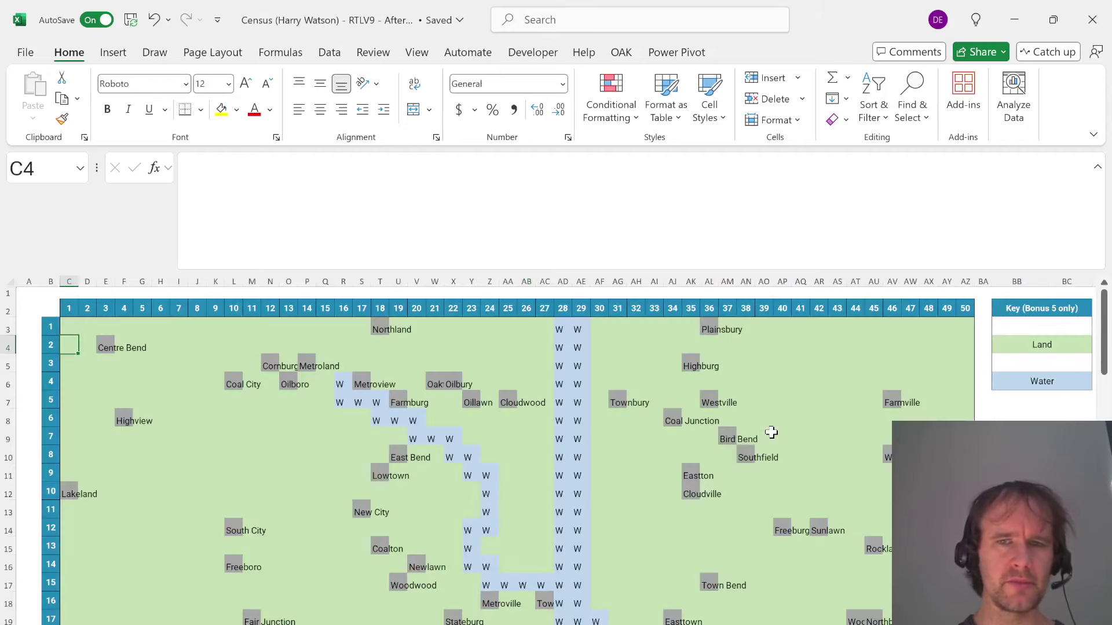
pyautogui.moveTo(382, 328); pyautogui.dragTo(707, 329)
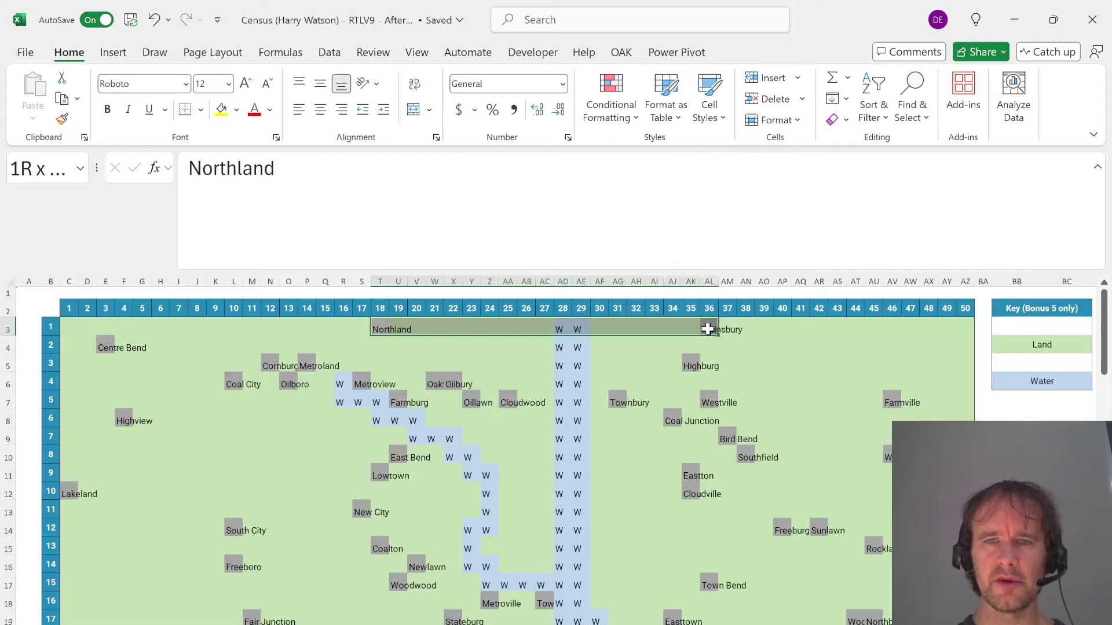
pyautogui.keyDown('shift'); pyautogui.click(687, 363); pyautogui.keyUp('shift')
pyautogui.hotkey('ctrl', 'pagedown')
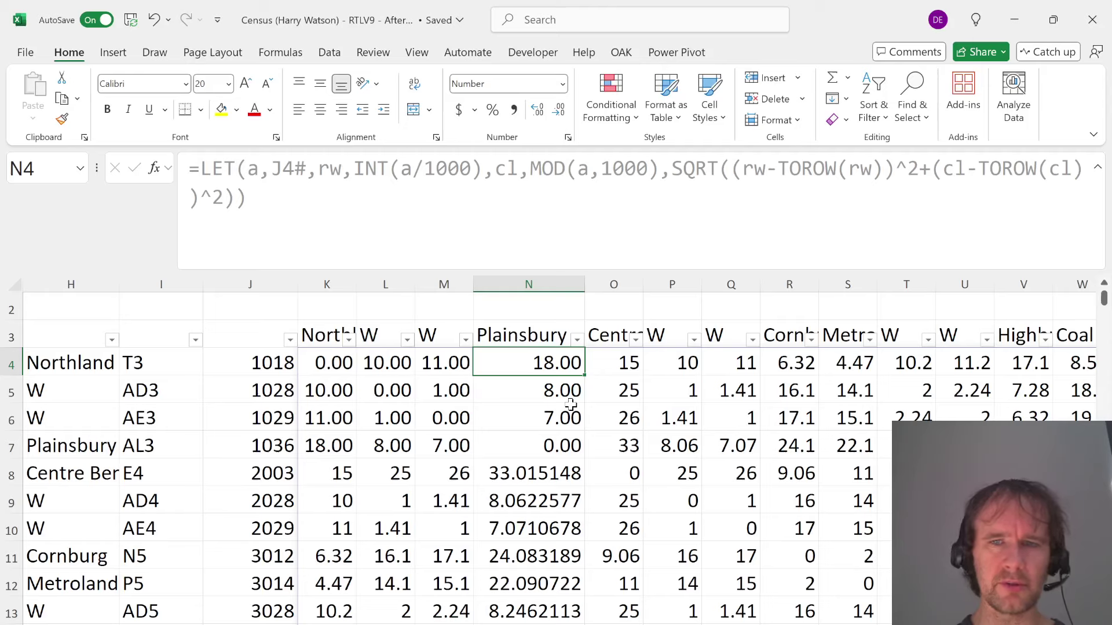
# Autofit column V's width to the Highburg header in V3
pyautogui.press('Up')
pyautogui.press('Right')
pyautogui.press('Right')
pyautogui.press('Right')
pyautogui.press('Right')
pyautogui.press('Right')
pyautogui.press('Right')
pyautogui.press('Right')
pyautogui.press('Right')
pyautogui.press('alt')
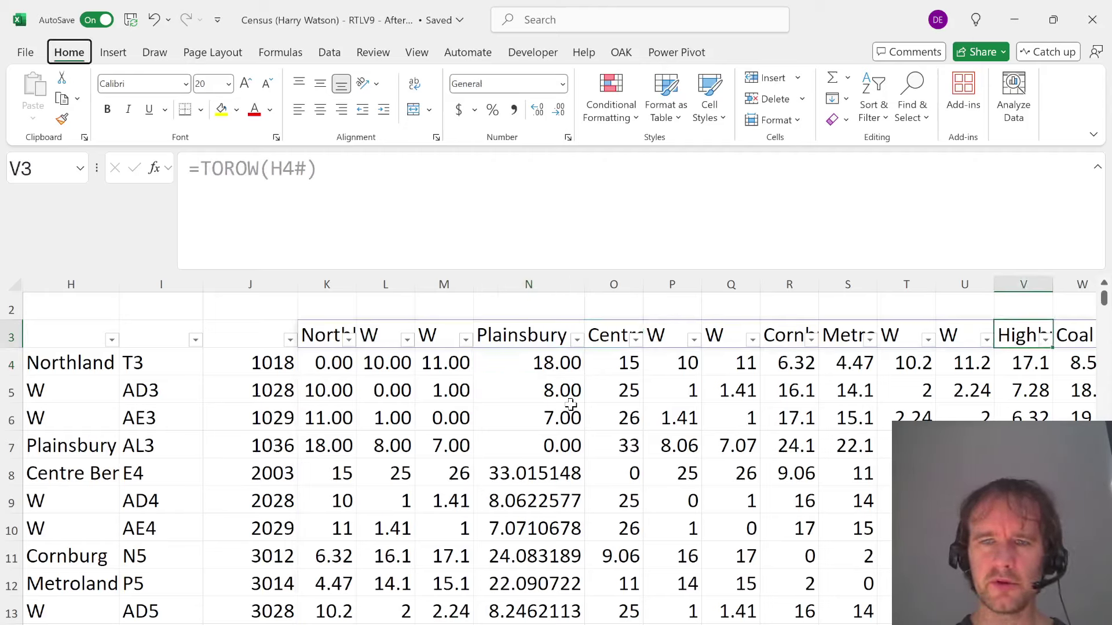
pyautogui.press('h')
pyautogui.press('o')
pyautogui.press('i')
pyautogui.press('Down')
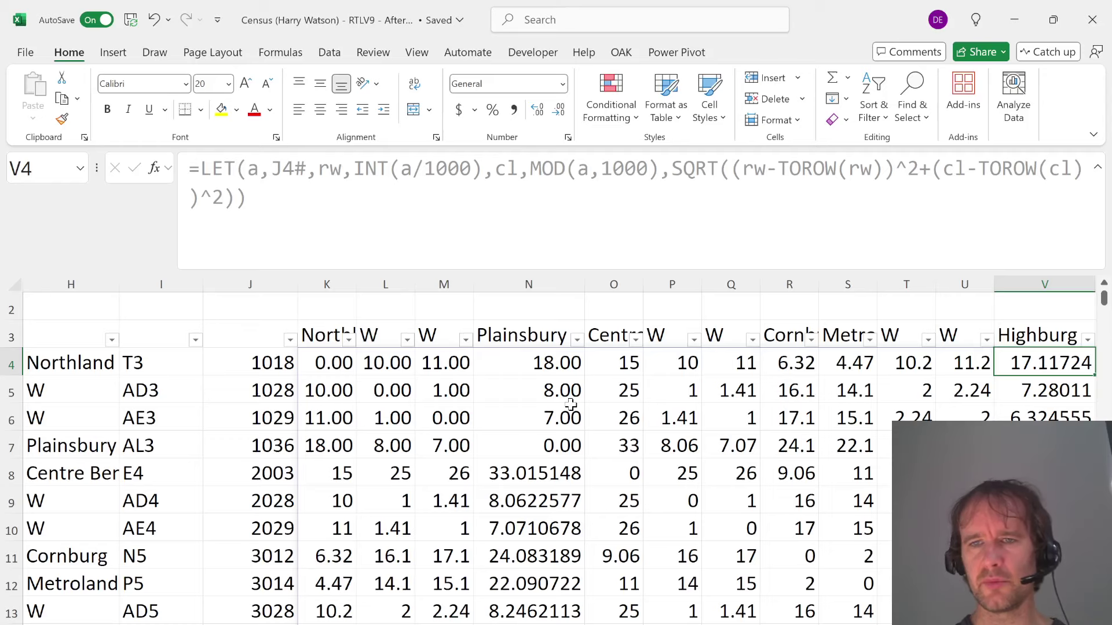
# Examine Highburg's row offset on the map by comparing AK5 with AK3 in Northland's row
pyautogui.hotkey('ctrl', 'pageup')
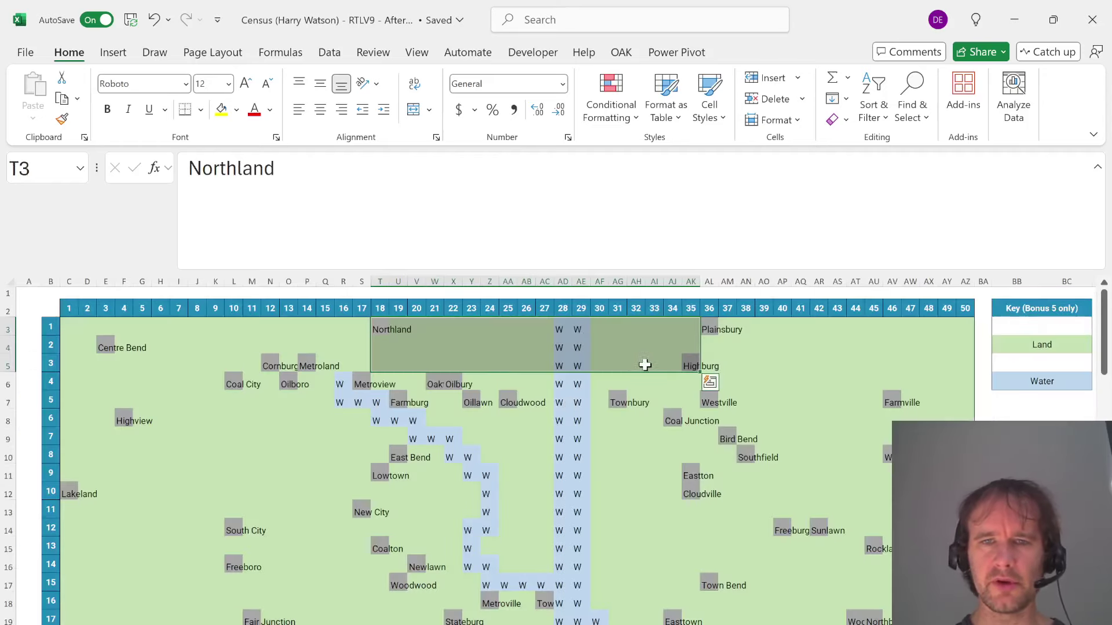
pyautogui.click(689, 363)
pyautogui.click(692, 328)
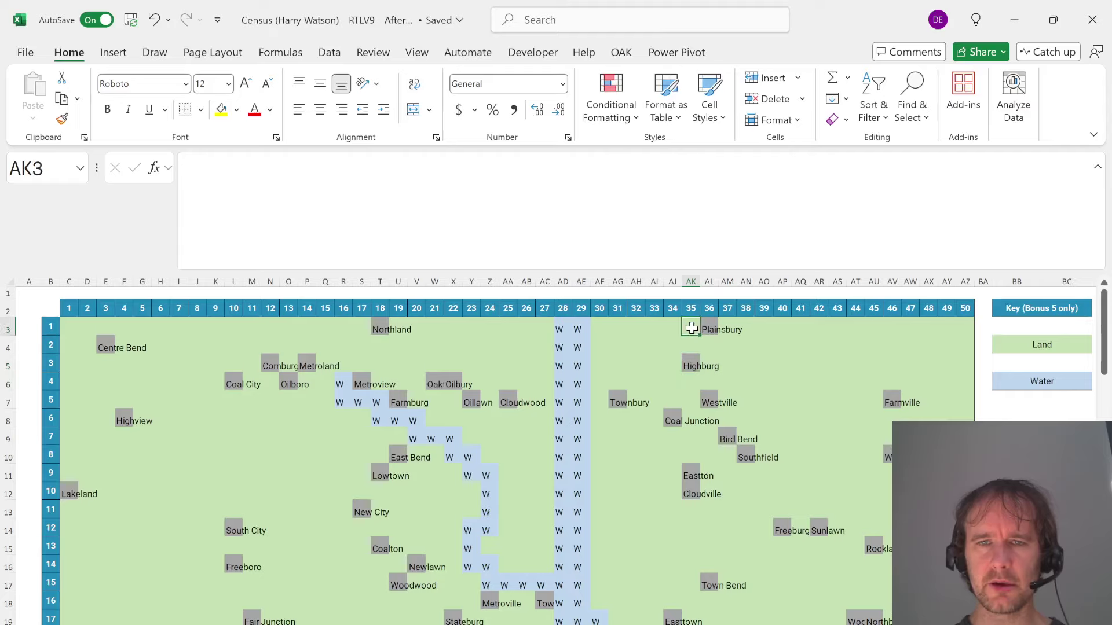
pyautogui.click(690, 365)
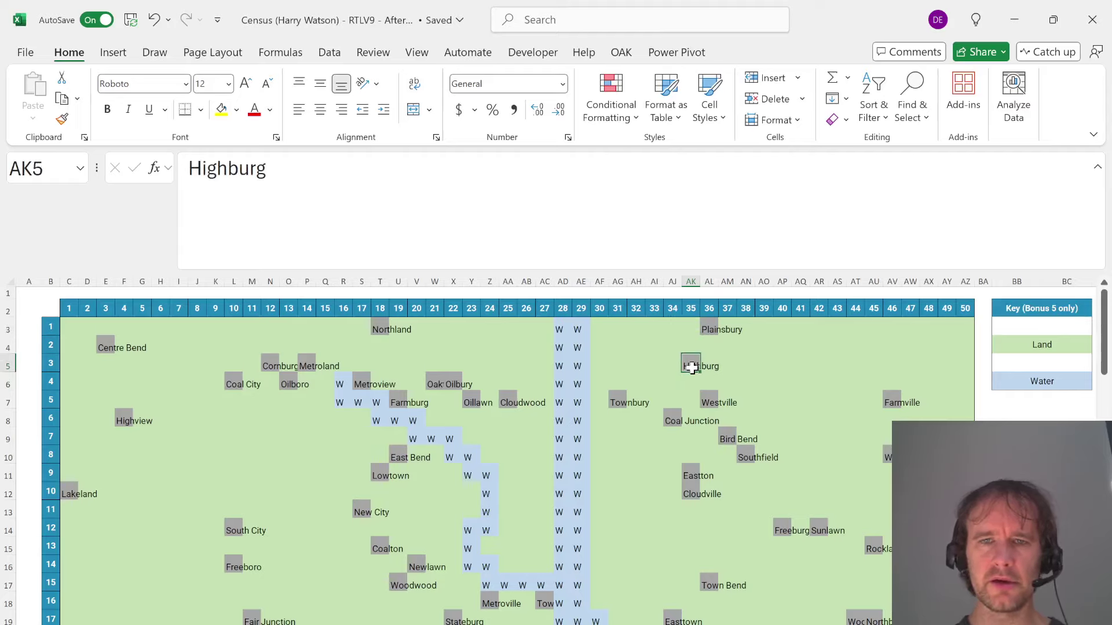
pyautogui.click(690, 326)
pyautogui.click(688, 363)
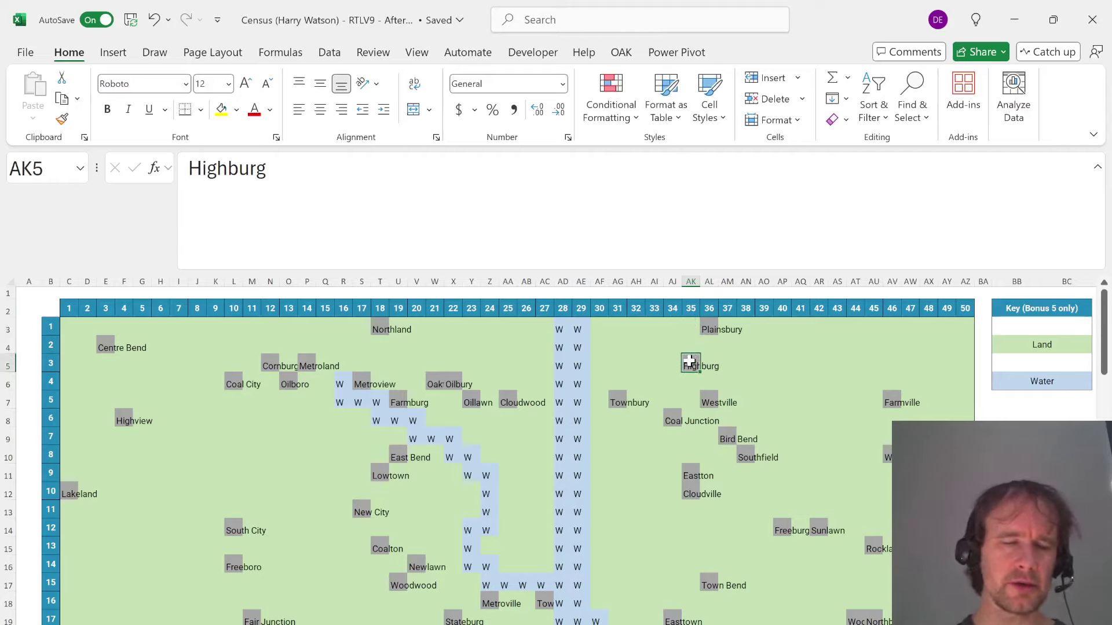
# Examine the small A–D letter layout in B2:D7 beside the location list on the distance matrix sheet
pyautogui.hotkey('ctrl', 'pagedown')
pyautogui.hotkey('ctrl', 'Left')
pyautogui.hotkey('ctrl', 'Left')
pyautogui.hotkey('ctrl', 'Left')
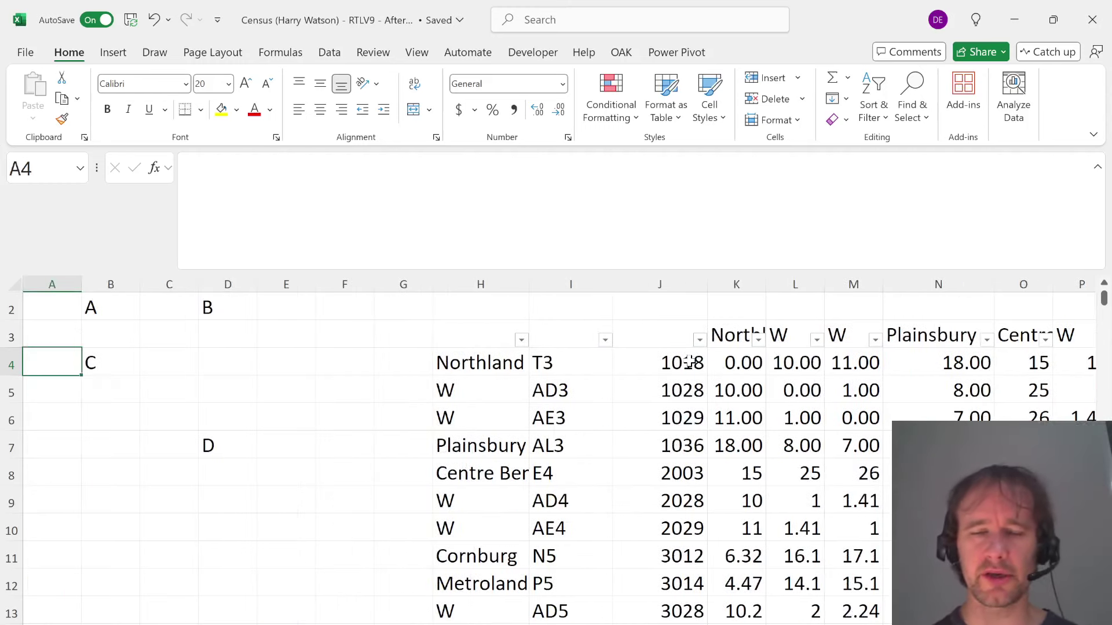
pyautogui.hotkey('ctrl', 'Right')
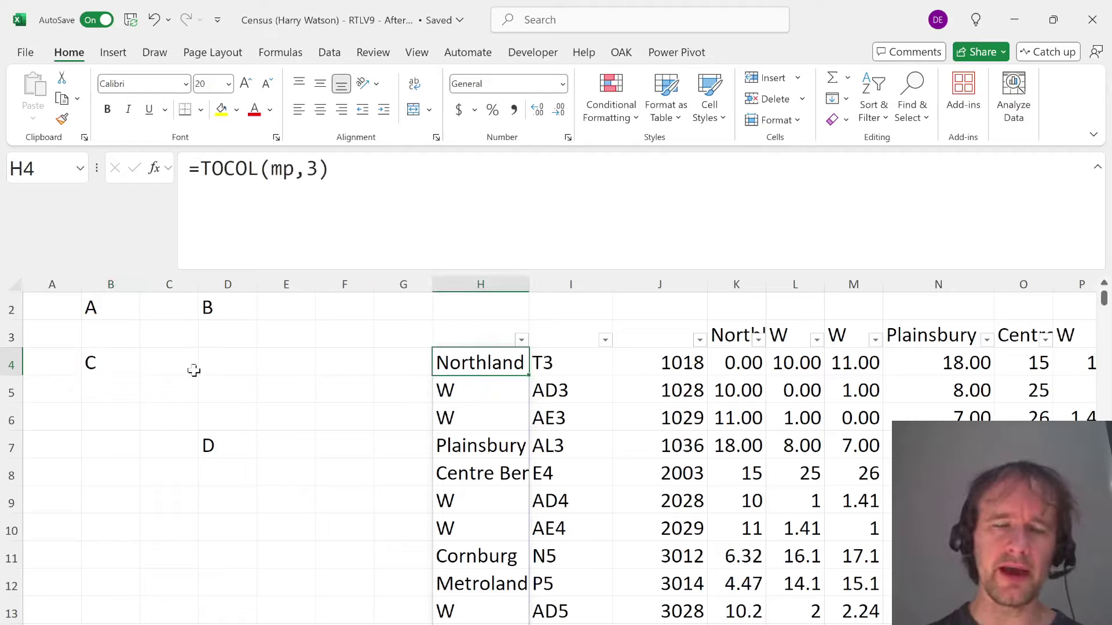
pyautogui.click(152, 343)
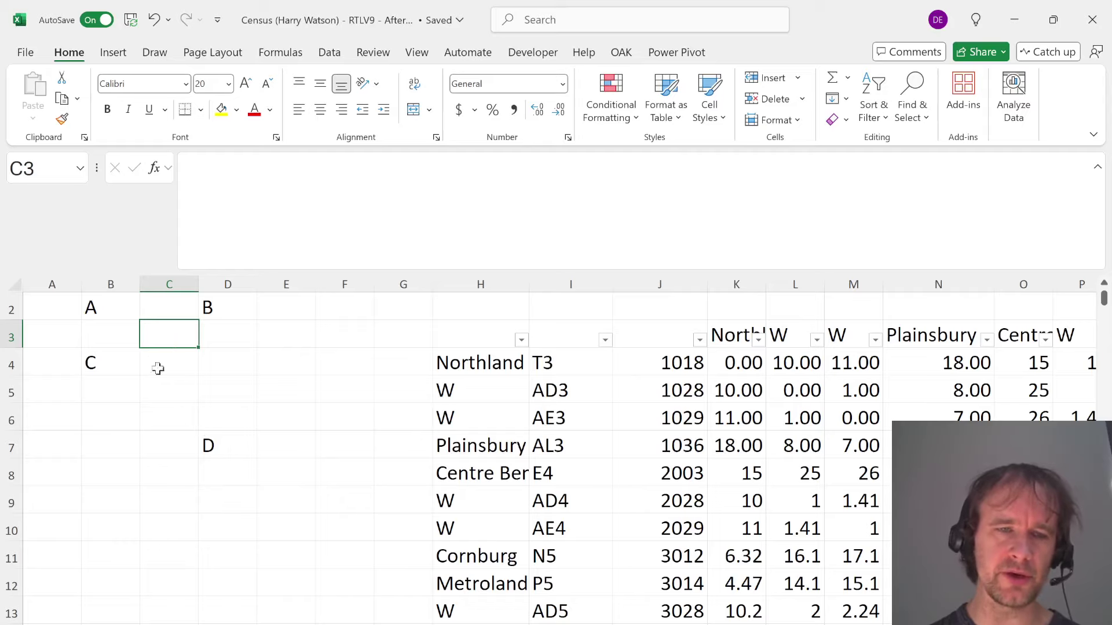
# Check the map's first cell C3 and select the full extent of the distance matrix starting at K4
pyautogui.hotkey('ctrl', 'pageup')
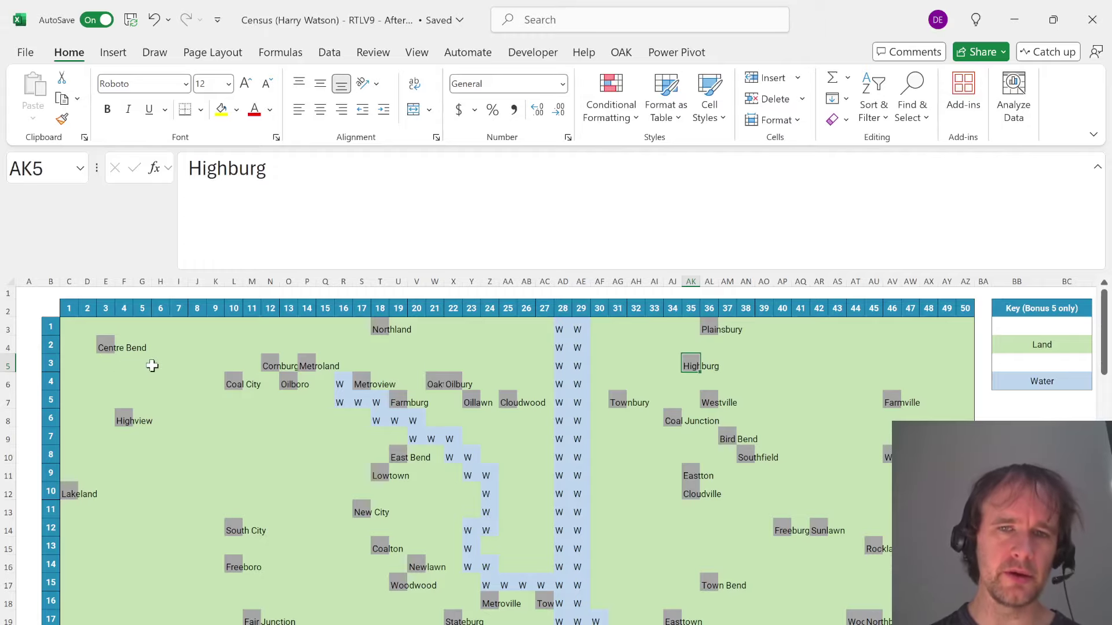
pyautogui.click(68, 331)
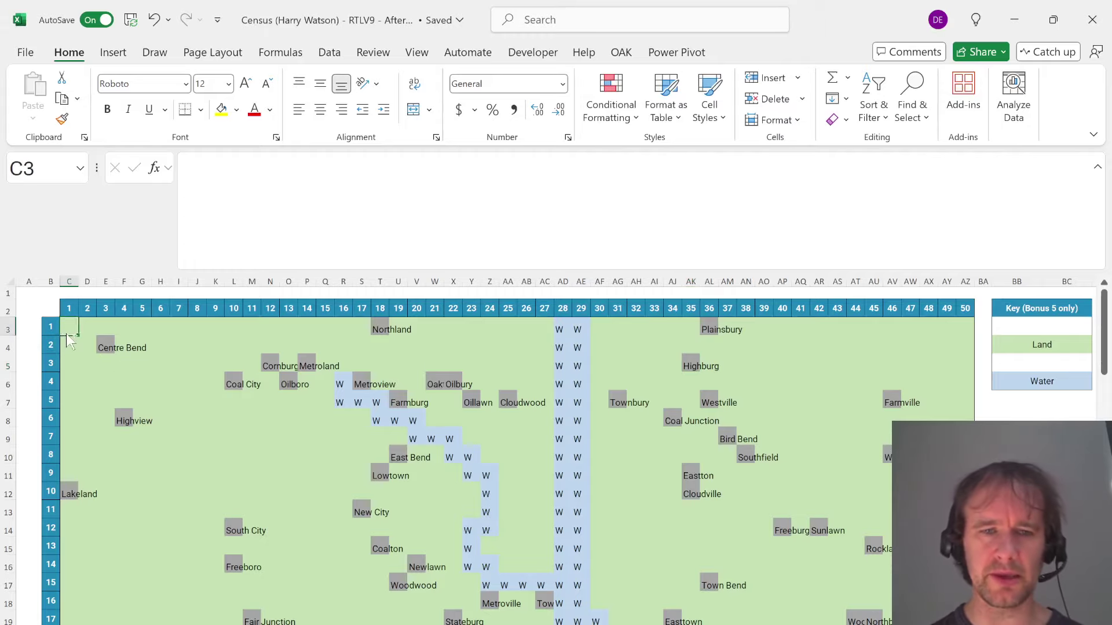
pyautogui.hotkey('ctrl', 'pagedown')
pyautogui.click(739, 365)
pyautogui.hotkey('ctrl', 'shift', 'End')
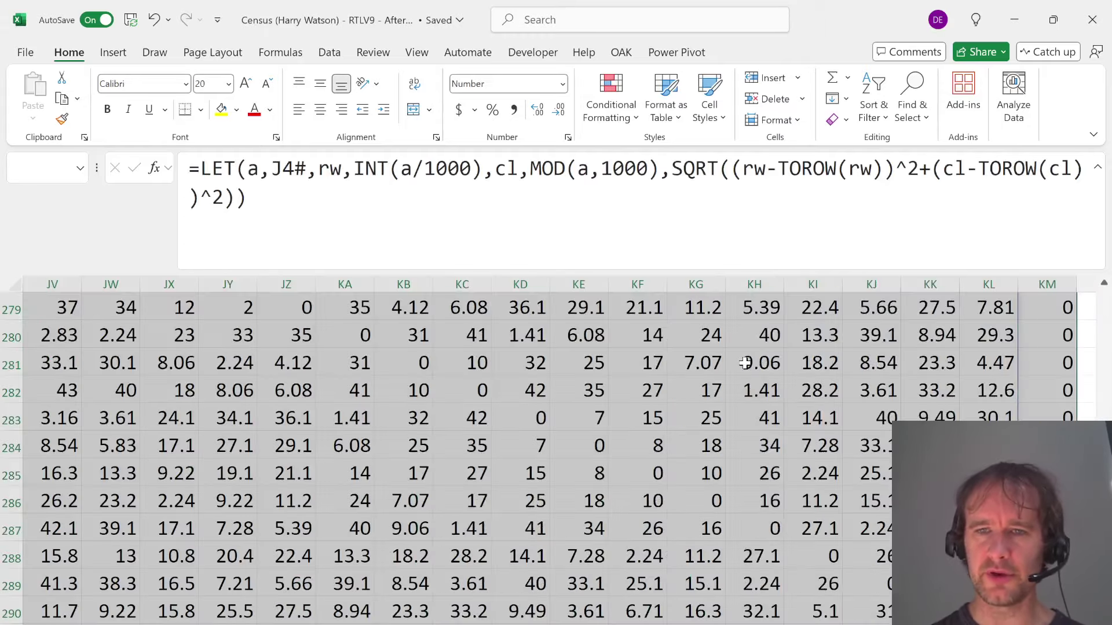
pyautogui.hotkey('ctrl', 'Home')
# Examine the Level 5 answer formula in E210, including its 1000-metre multiplier and lookup into the units table
pyautogui.hotkey('ctrl', 'pageup')
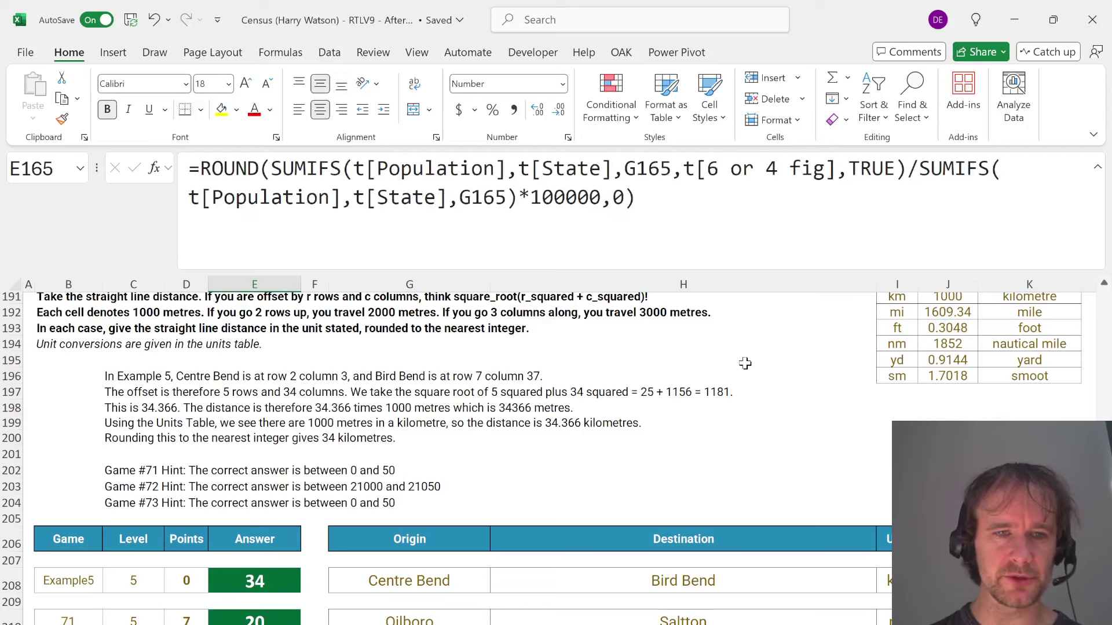
pyautogui.scroll(-2, 422, 525)
pyautogui.click(281, 508)
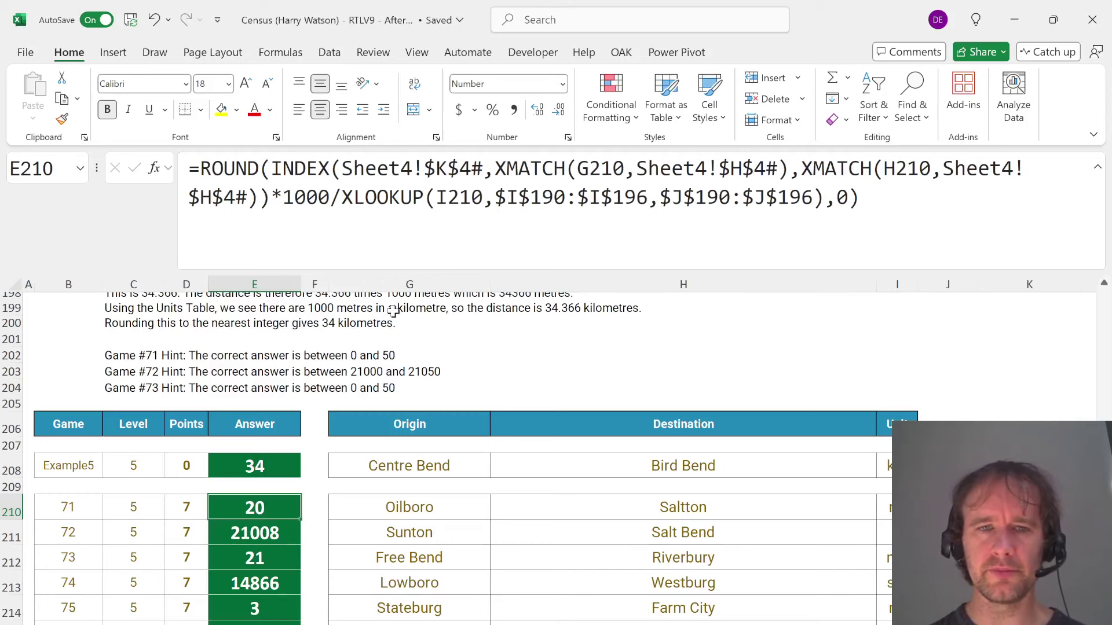
pyautogui.scroll(3, 393, 311)
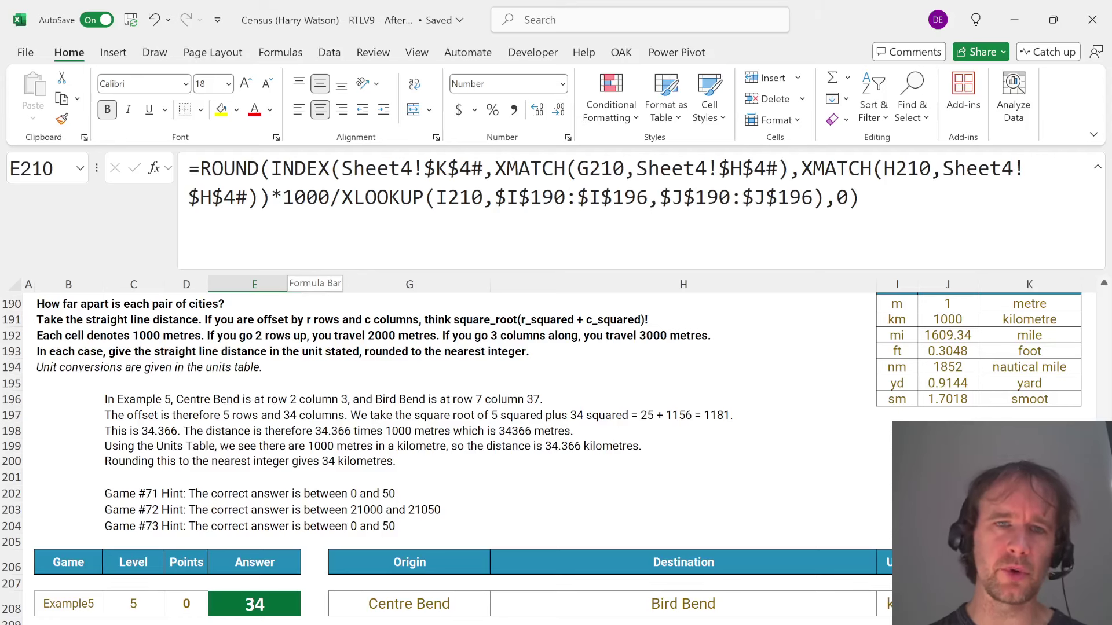
pyautogui.doubleClick(305, 198)
pyautogui.press('Escape')
pyautogui.scroll(1, 919, 412)
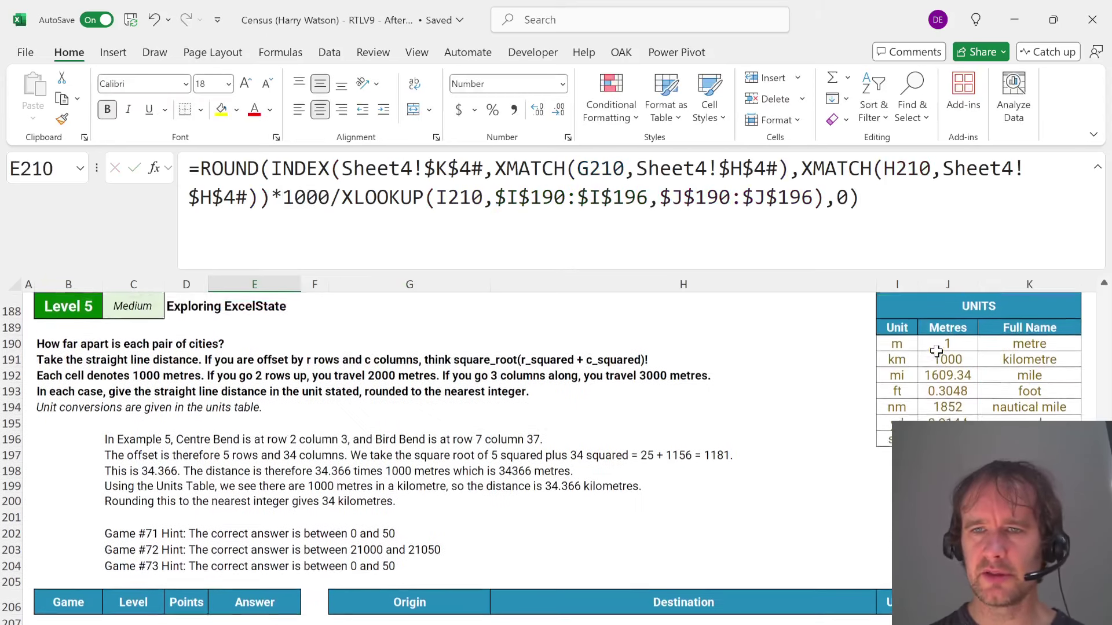
pyautogui.click(295, 198)
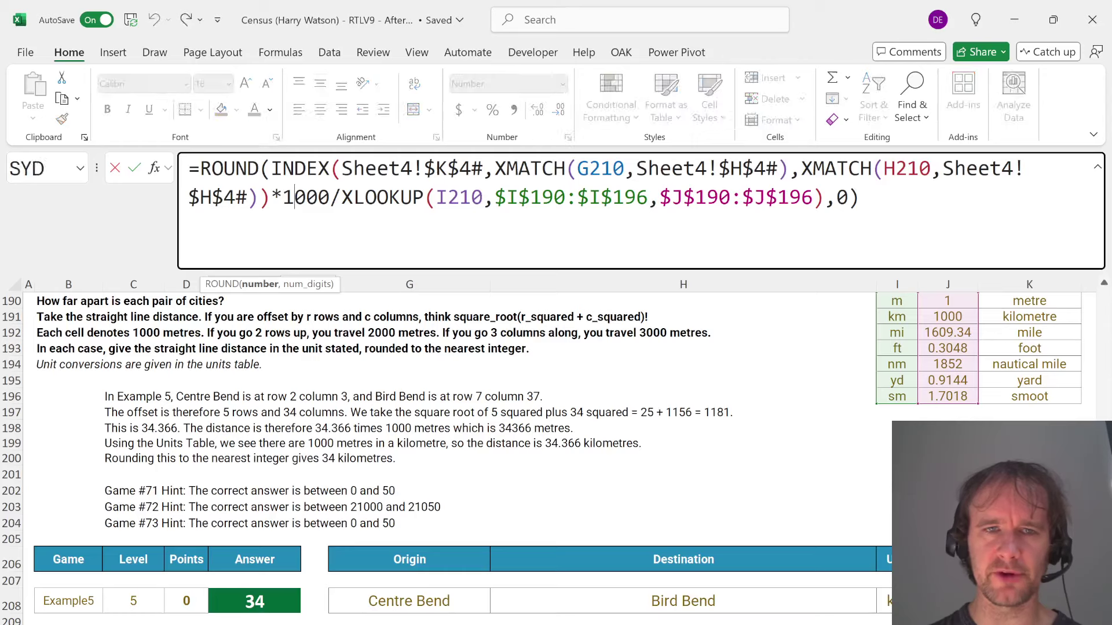
pyautogui.press('Escape')
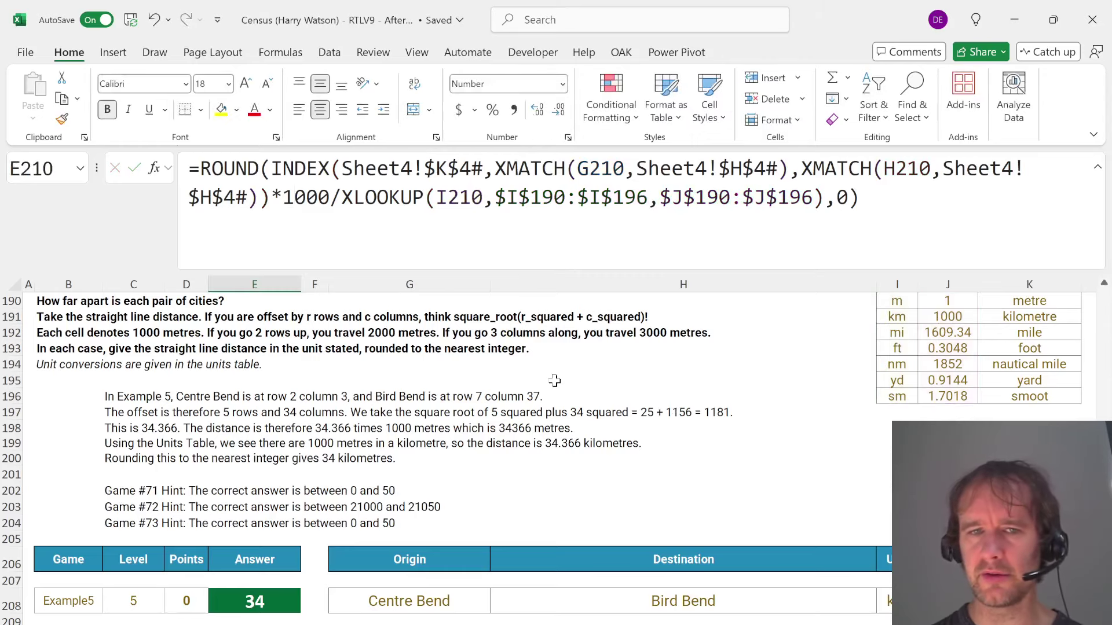
# Review the Level 6 Population Density instructions, worked example and box bounds data
pyautogui.scroll(-14, 307, 500)
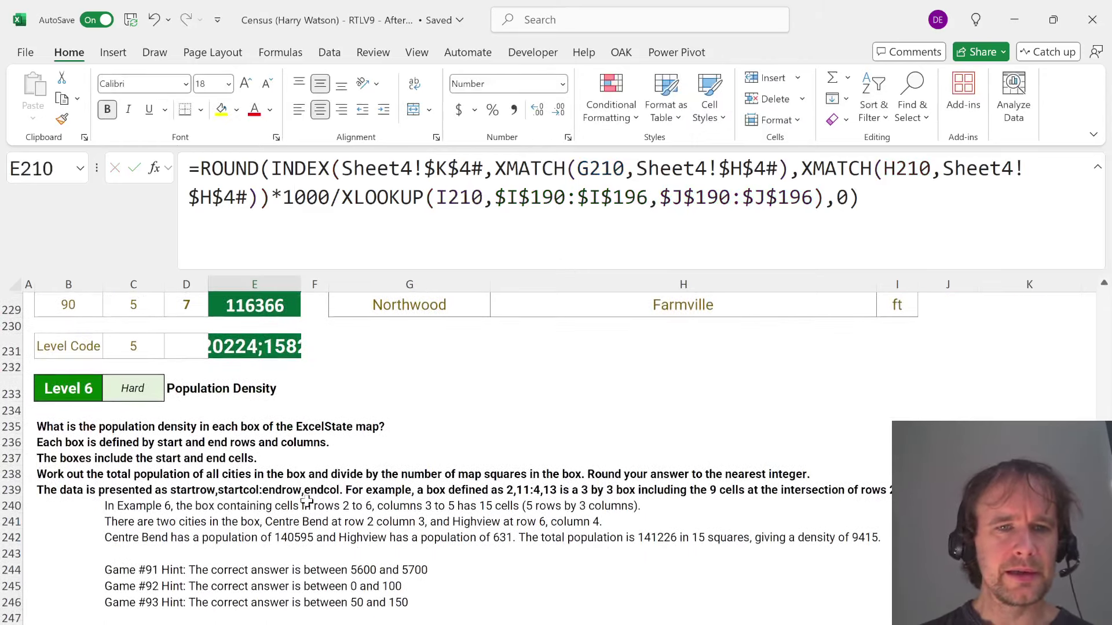
pyautogui.scroll(-4, 307, 500)
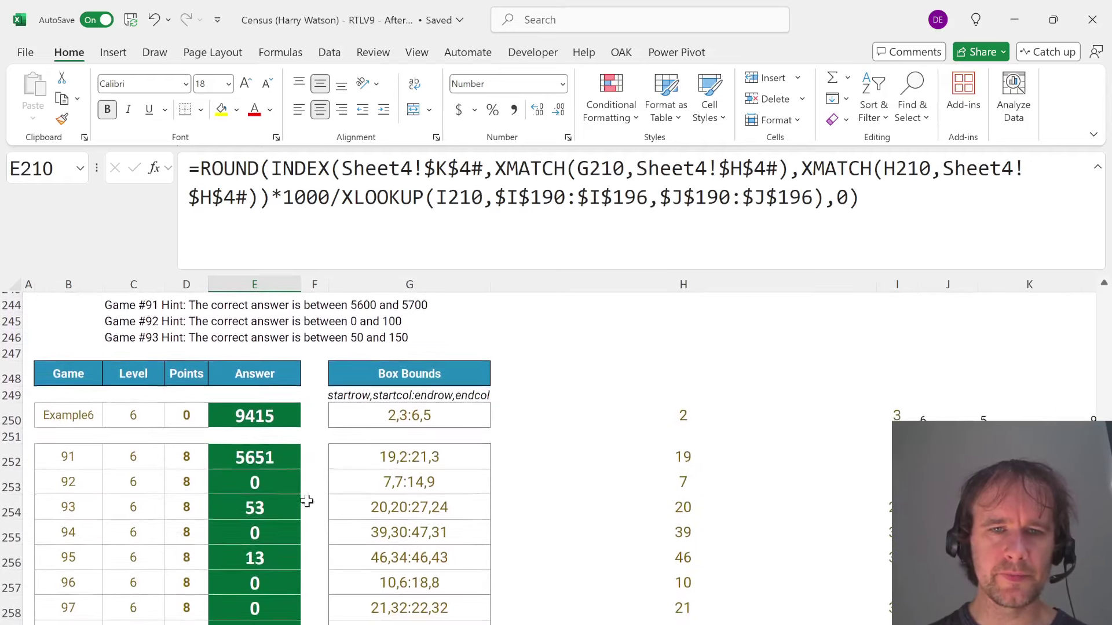
pyautogui.scroll(3, 307, 501)
pyautogui.scroll(1, 307, 501)
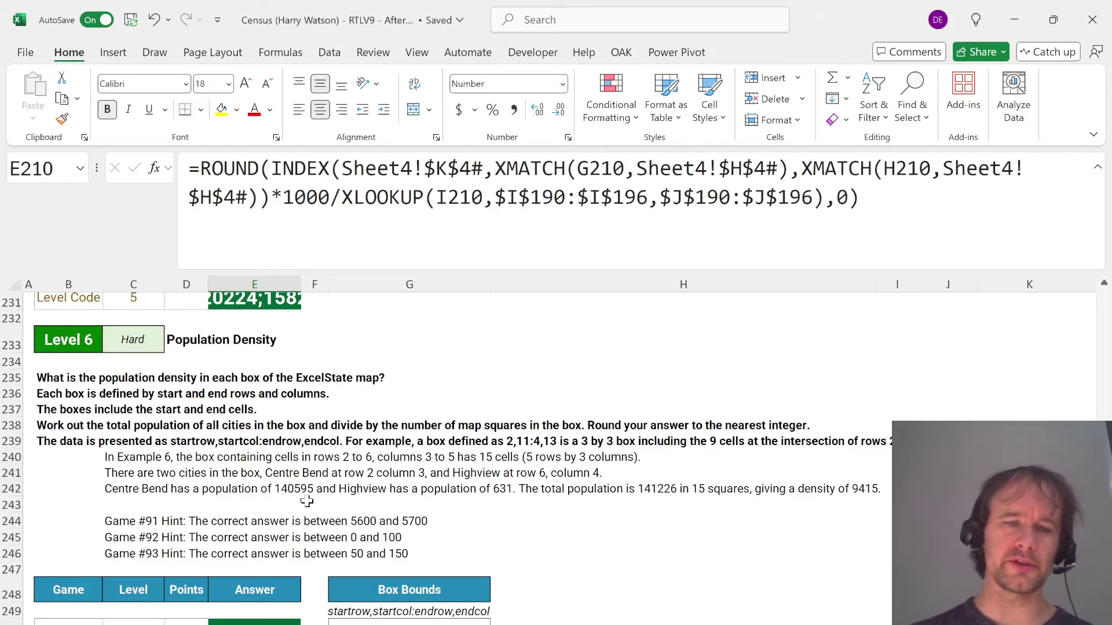
# Examine how the map's row numbers align with the worksheet rows, checking B3, C3 and the whole of row 3
pyautogui.hotkey('ctrl', 'pagedown')
pyautogui.hotkey('ctrl', 'pagedown')
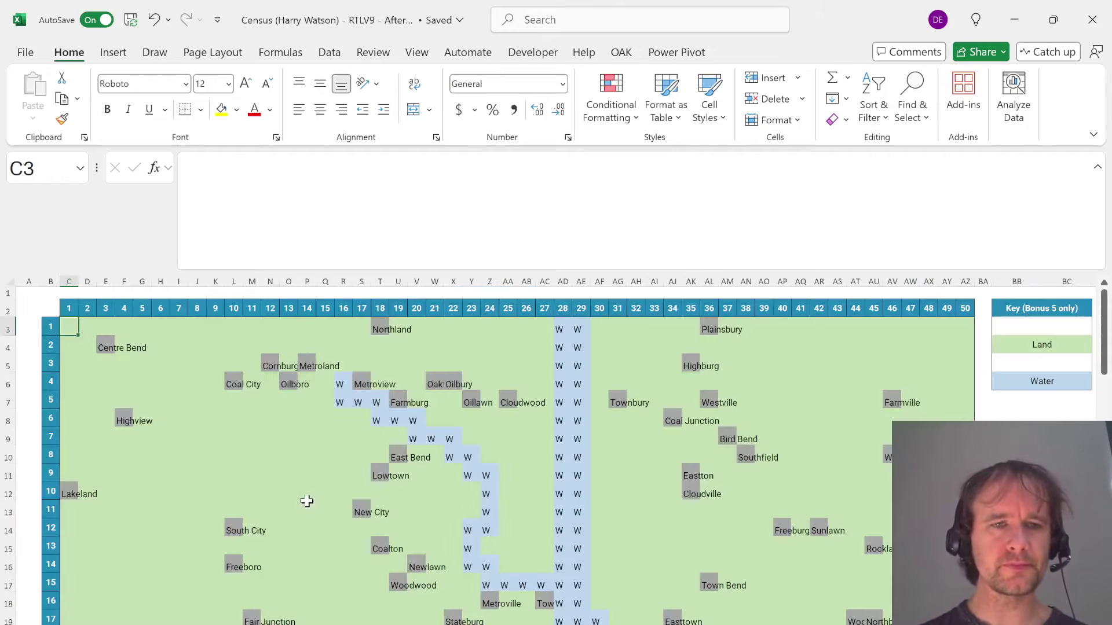
pyautogui.click(52, 330)
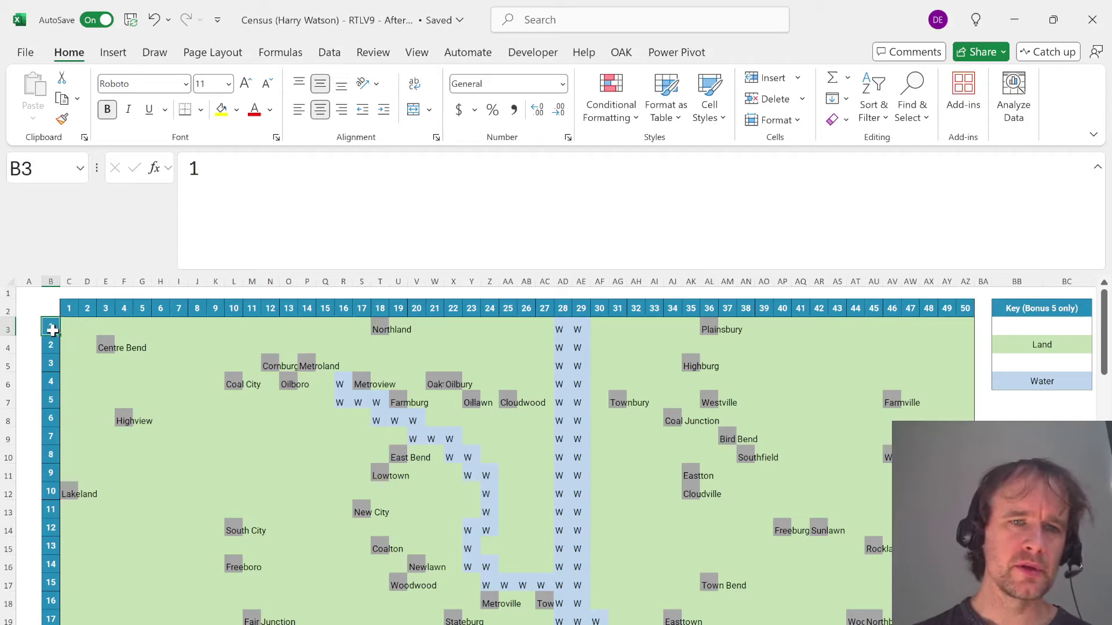
pyautogui.scroll(-5, 52, 330)
pyautogui.hotkey('ctrl', 'Home')
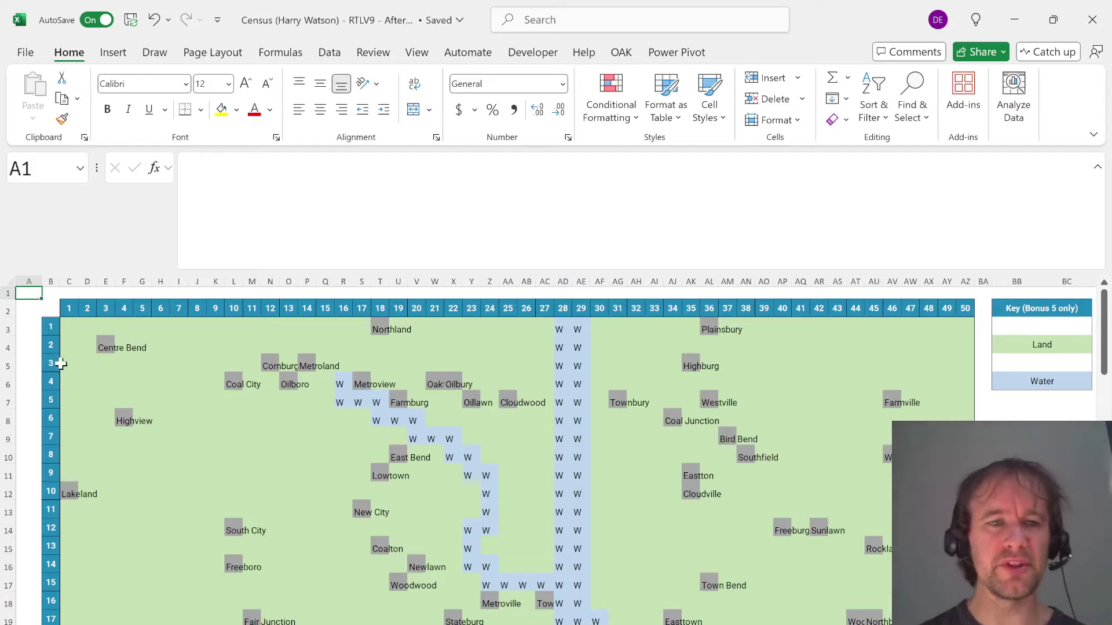
pyautogui.click(70, 332)
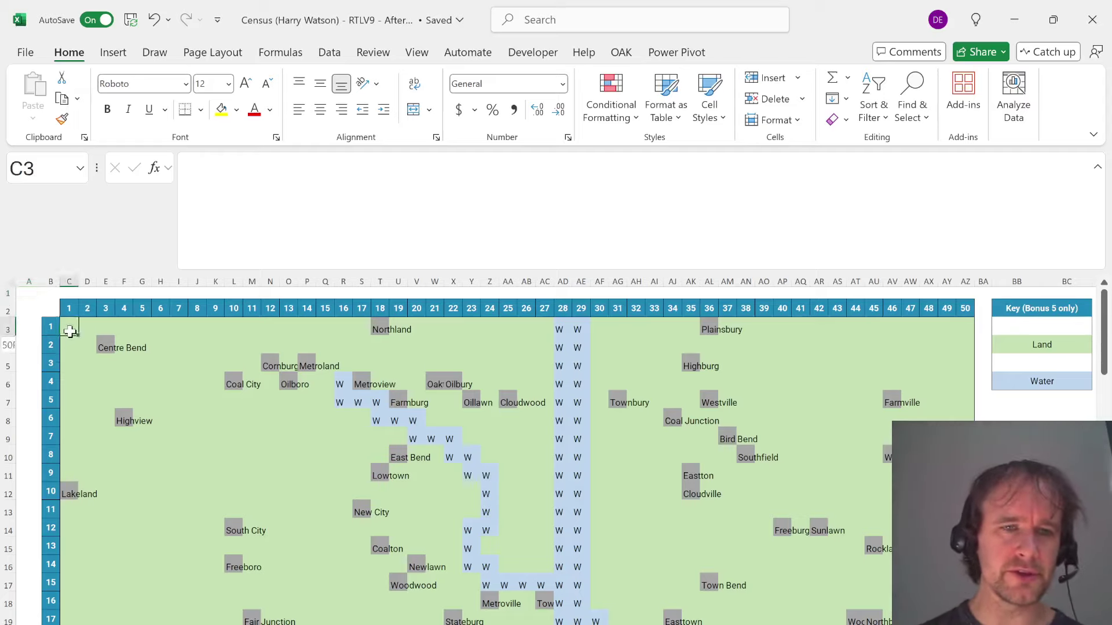
pyautogui.hotkey('shift', 'space')
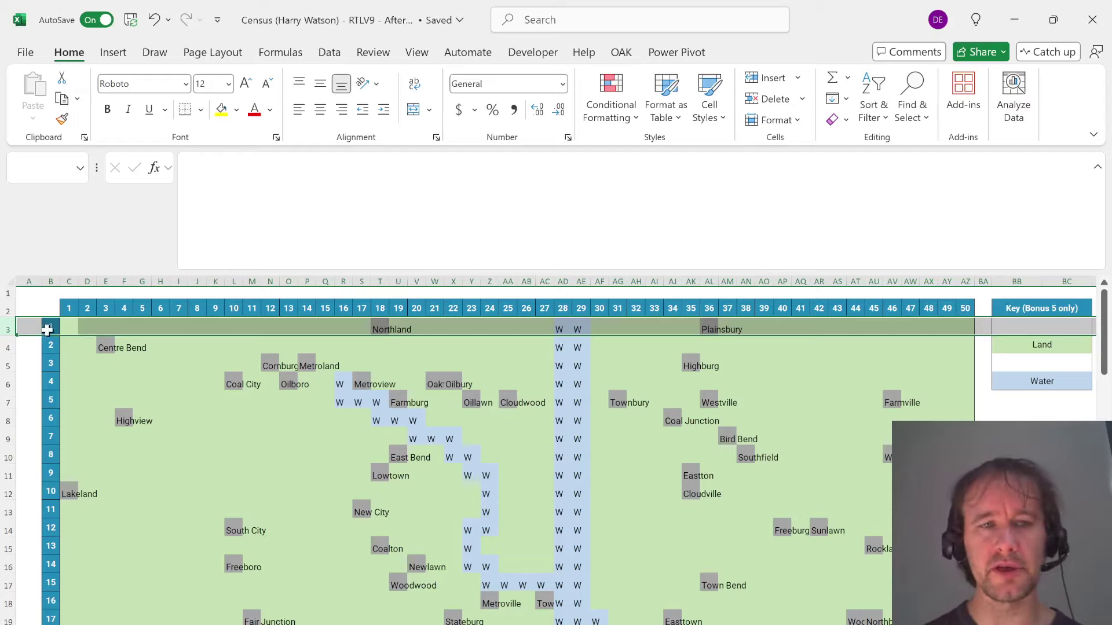
# Try numbering the map's first row as 3 in B3, undo the change and return to A1
pyautogui.click(46, 326)
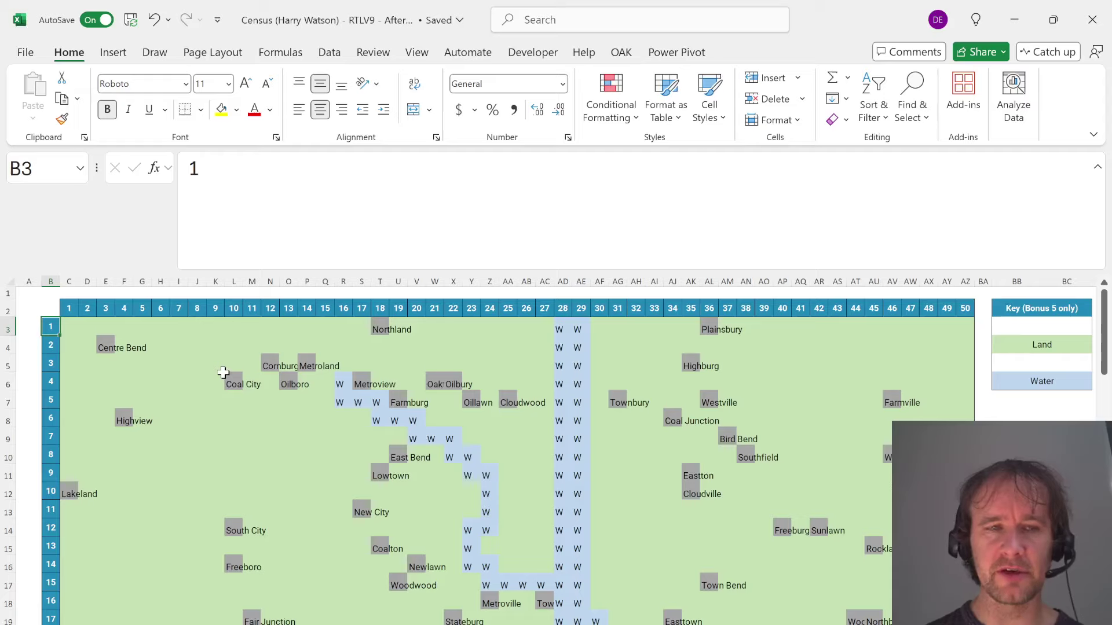
pyautogui.write('3')
pyautogui.press('Return')
pyautogui.press('Up')
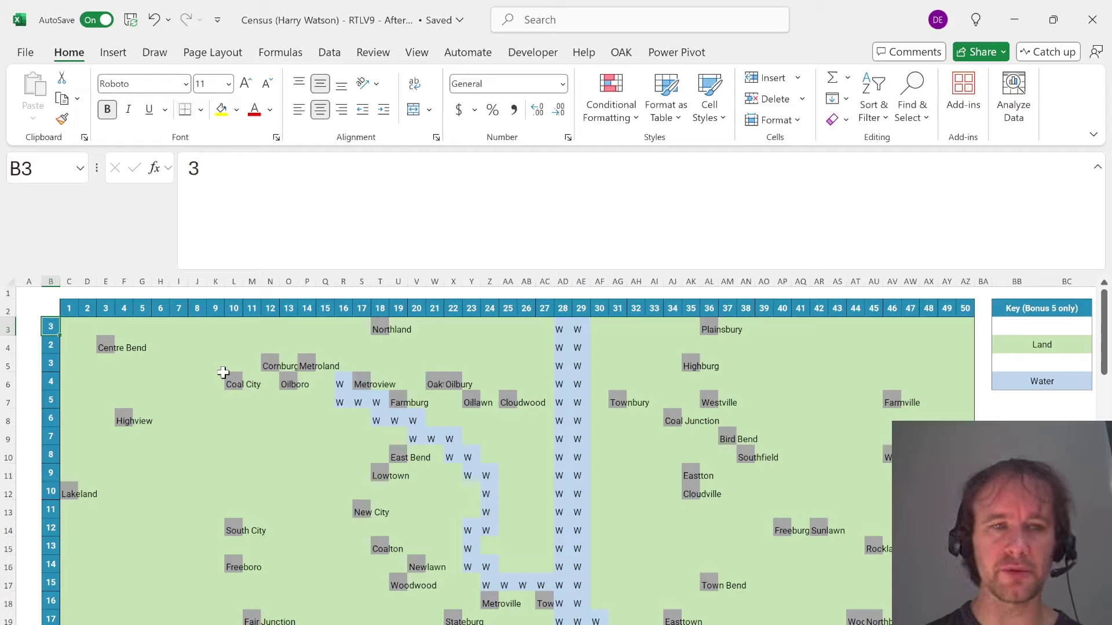
pyautogui.hotkey('shift', 'space')
pyautogui.hotkey('ctrl', 'z')
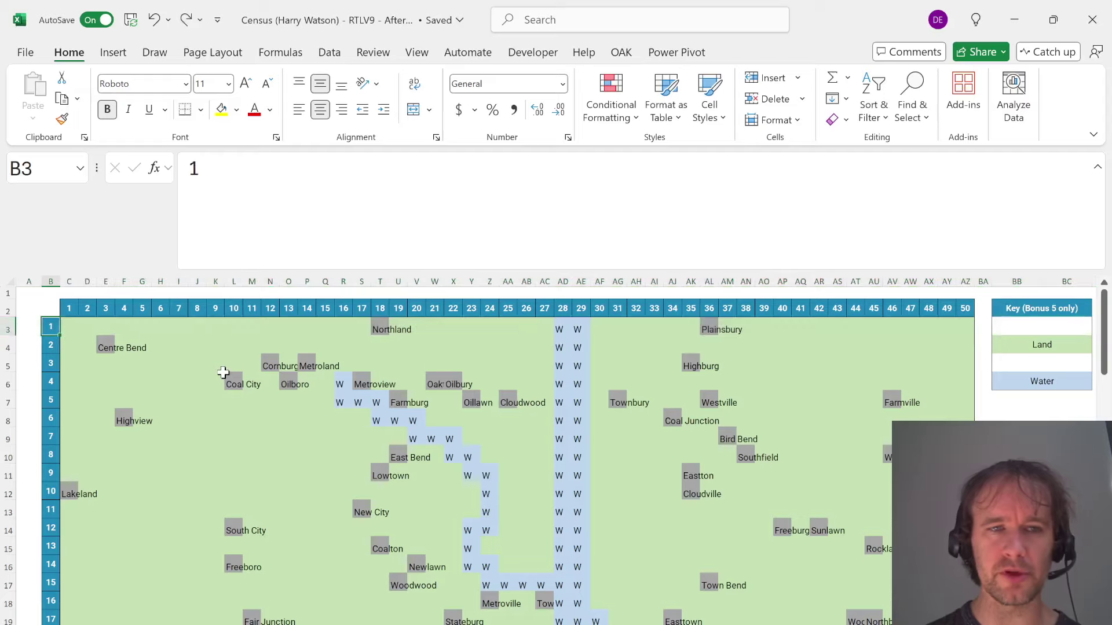
pyautogui.press('Left')
pyautogui.press('Up')
pyautogui.press('Up')
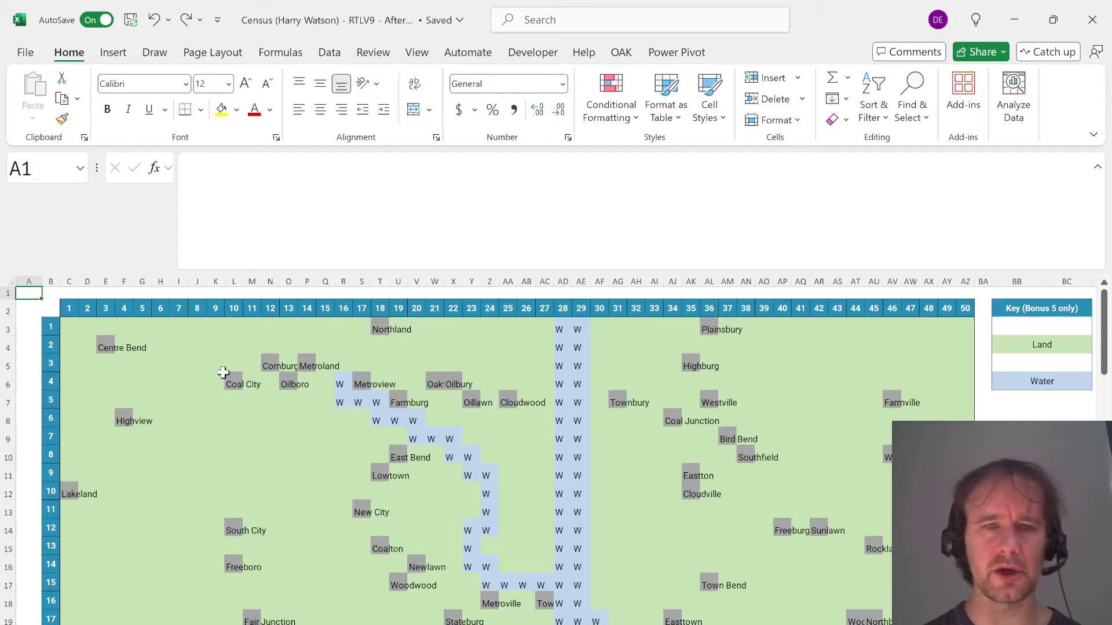
# Compare the map's first square, cell C3, with the Example 6 box bounds in G250
pyautogui.press('Right')
pyautogui.press('Right')
pyautogui.press('Down')
pyautogui.press('Down')
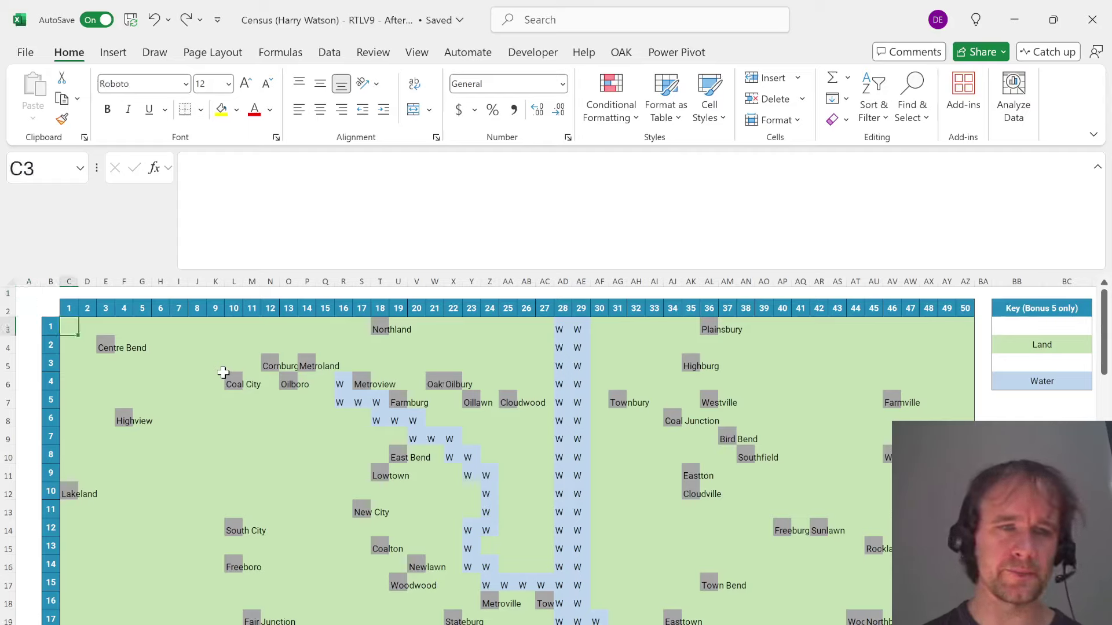
pyautogui.hotkey('ctrl', 'pageup')
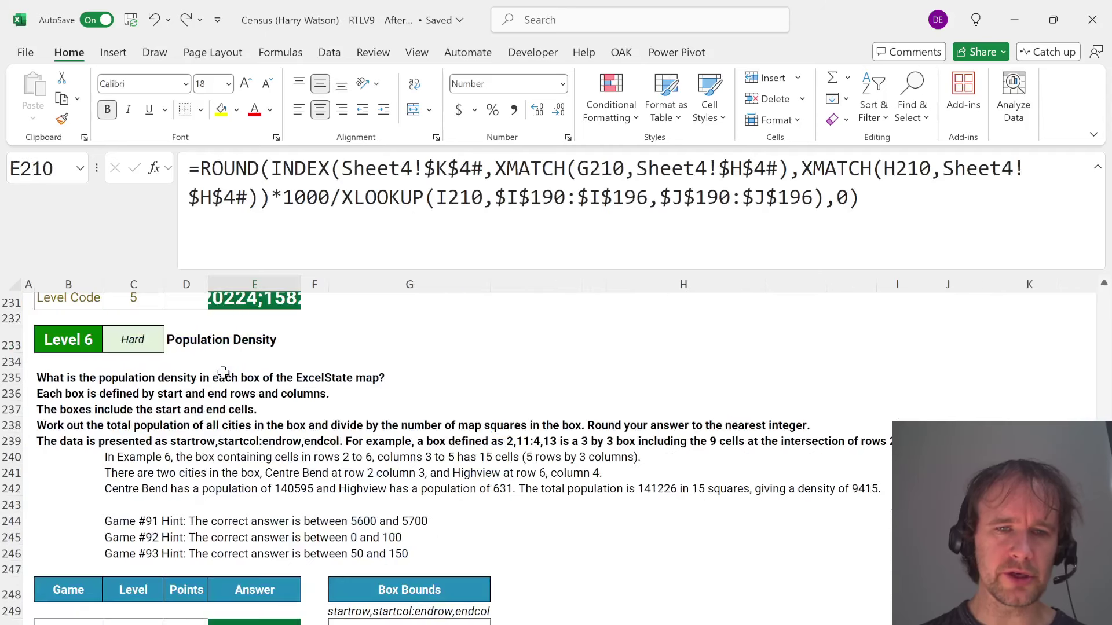
pyautogui.scroll(-2, 524, 490)
pyautogui.click(372, 520)
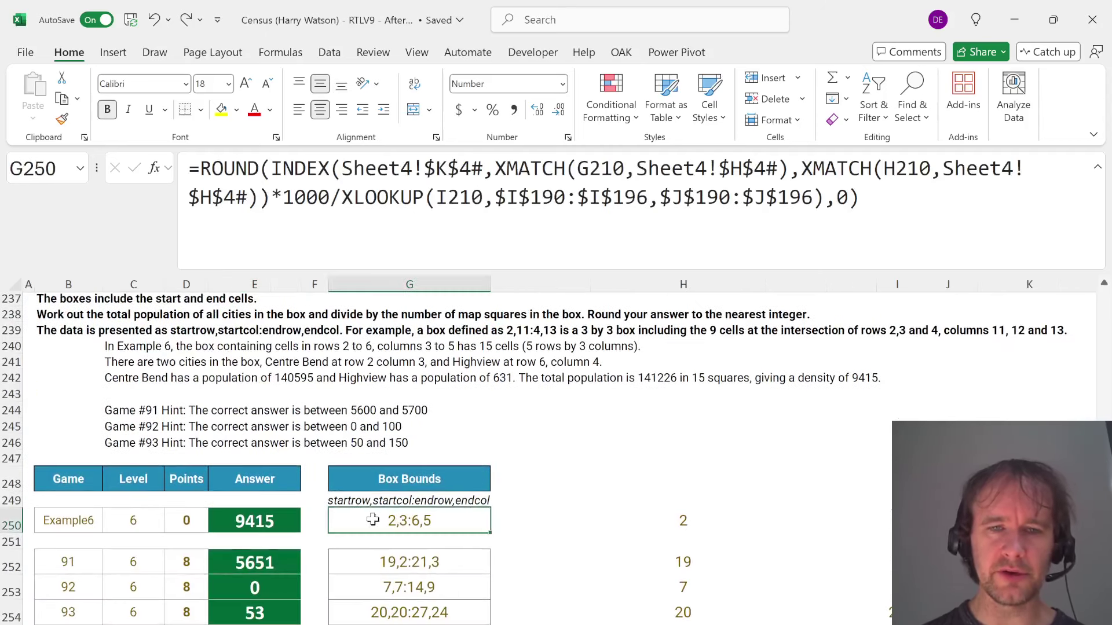
# Trace the Example 6 box on the map, checking worksheet rows 2 to 6 and the squares around Centre Bend and Highview
pyautogui.hotkey('ctrl', 'pagedown')
pyautogui.hotkey('ctrl', 'pagedown')
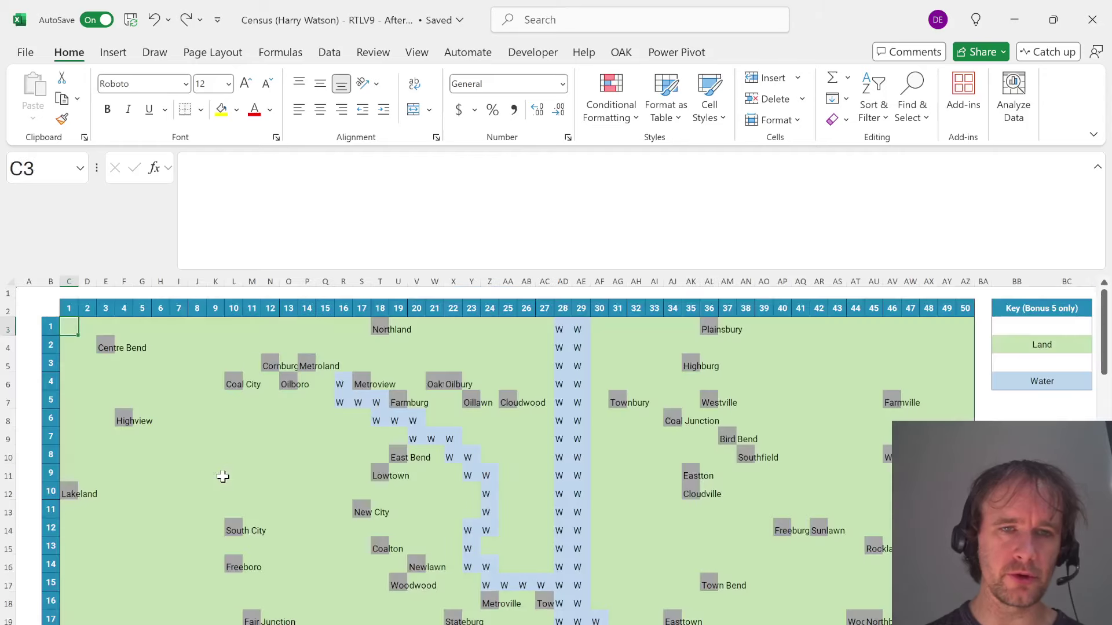
pyautogui.click(9, 310)
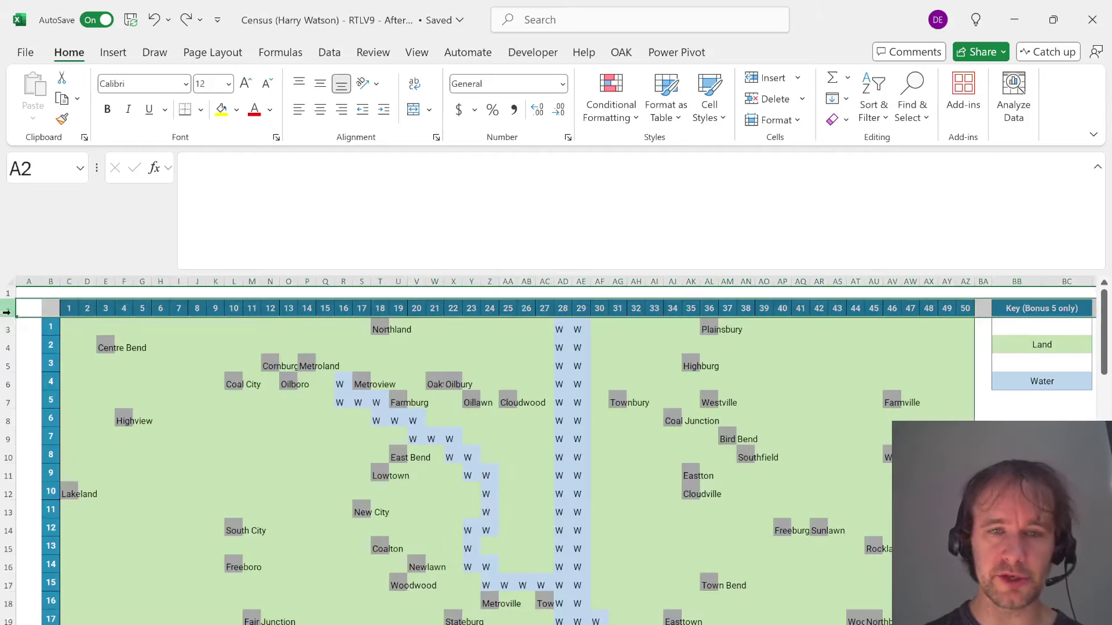
pyautogui.keyDown('shift'); pyautogui.click(3, 384); pyautogui.keyUp('shift')
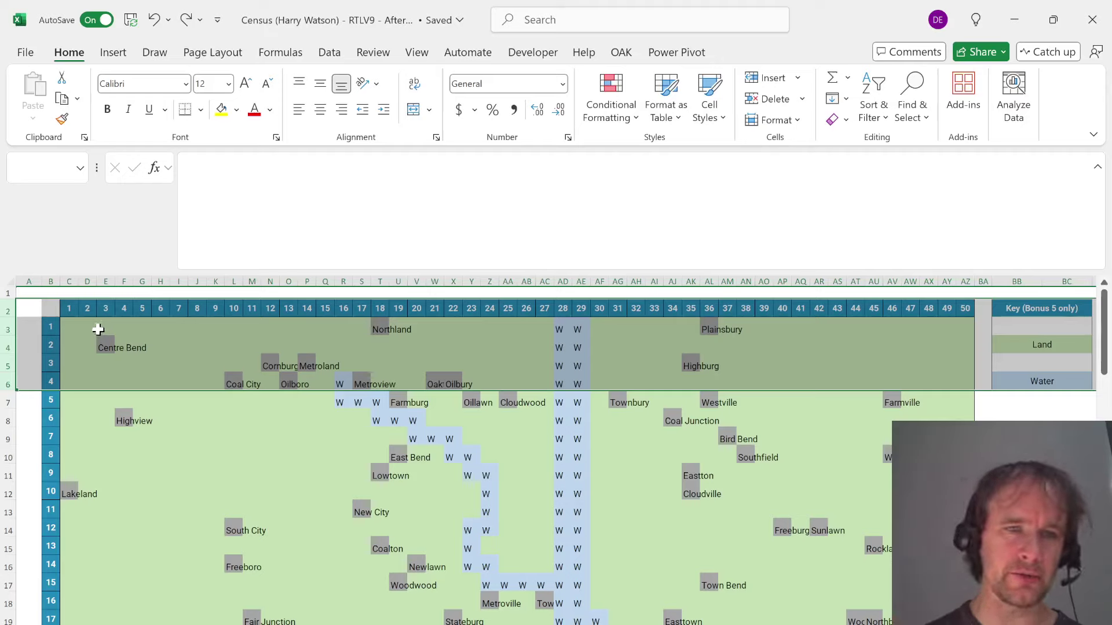
pyautogui.moveTo(94, 327); pyautogui.dragTo(138, 404)
pyautogui.hotkey('shift', 'Tab')
pyautogui.hotkey('shift', 'Up')
pyautogui.hotkey('shift', 'Up')
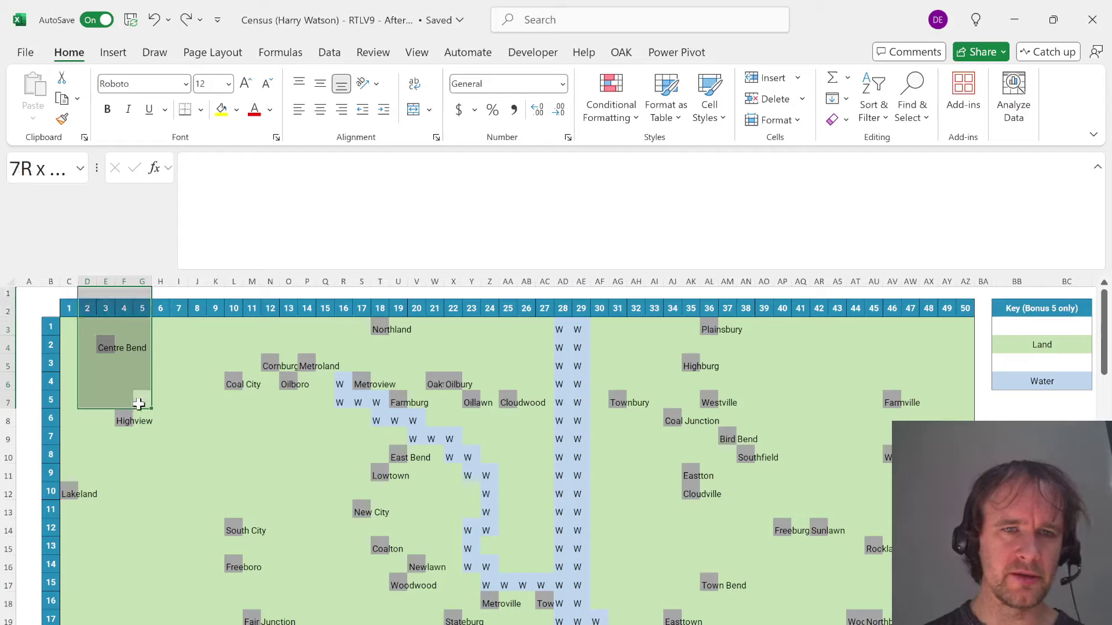
pyautogui.hotkey('shift', 'Down')
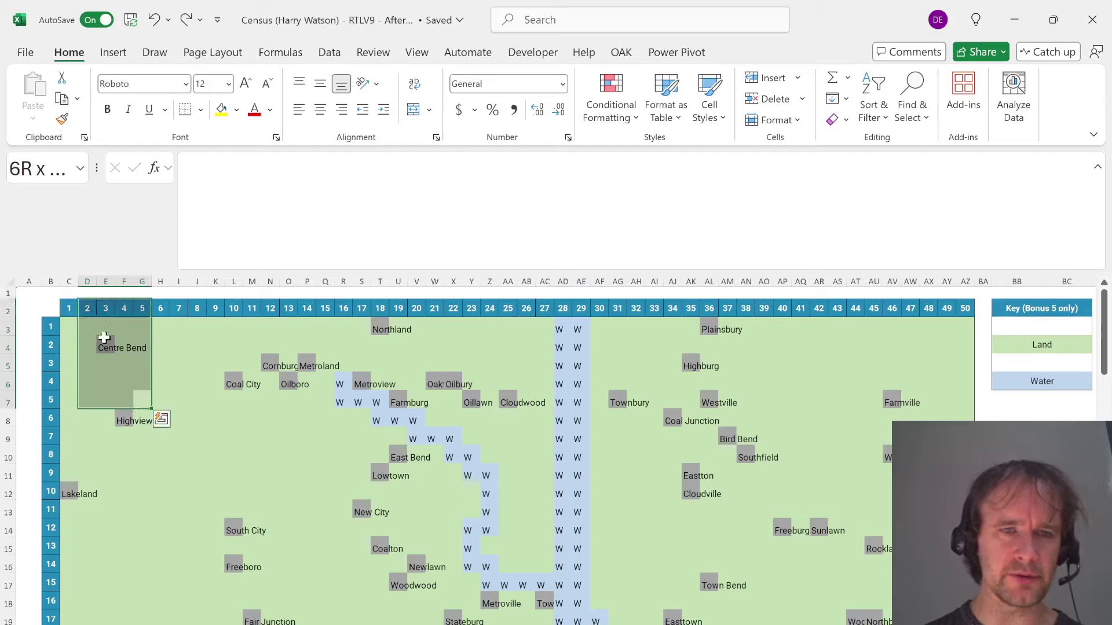
pyautogui.moveTo(106, 348); pyautogui.dragTo(166, 436)
pyautogui.click(125, 414)
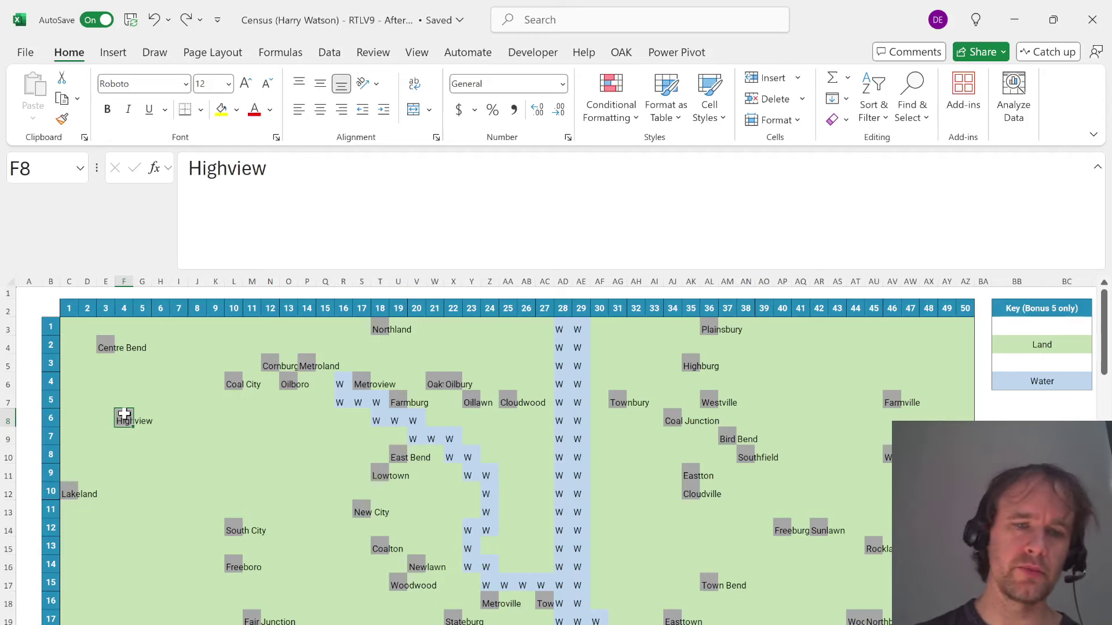
# Review the Level 6 worked example text in C240:C242
pyautogui.hotkey('ctrl', 'pageup')
pyautogui.scroll(1, 467, 372)
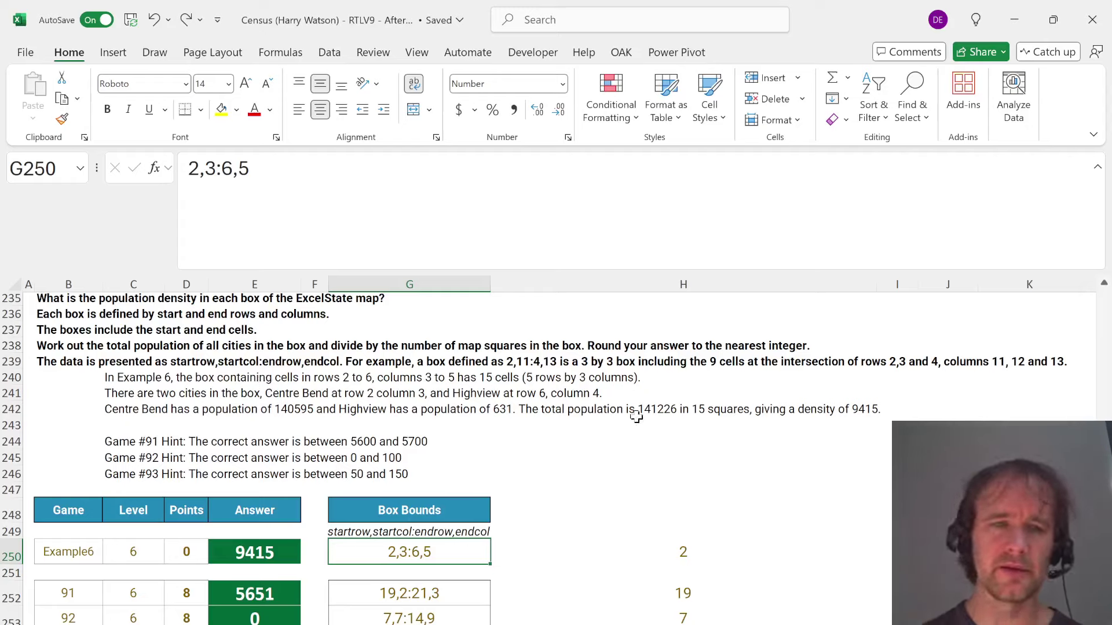
pyautogui.click(129, 380)
pyautogui.moveTo(126, 396); pyautogui.dragTo(128, 412)
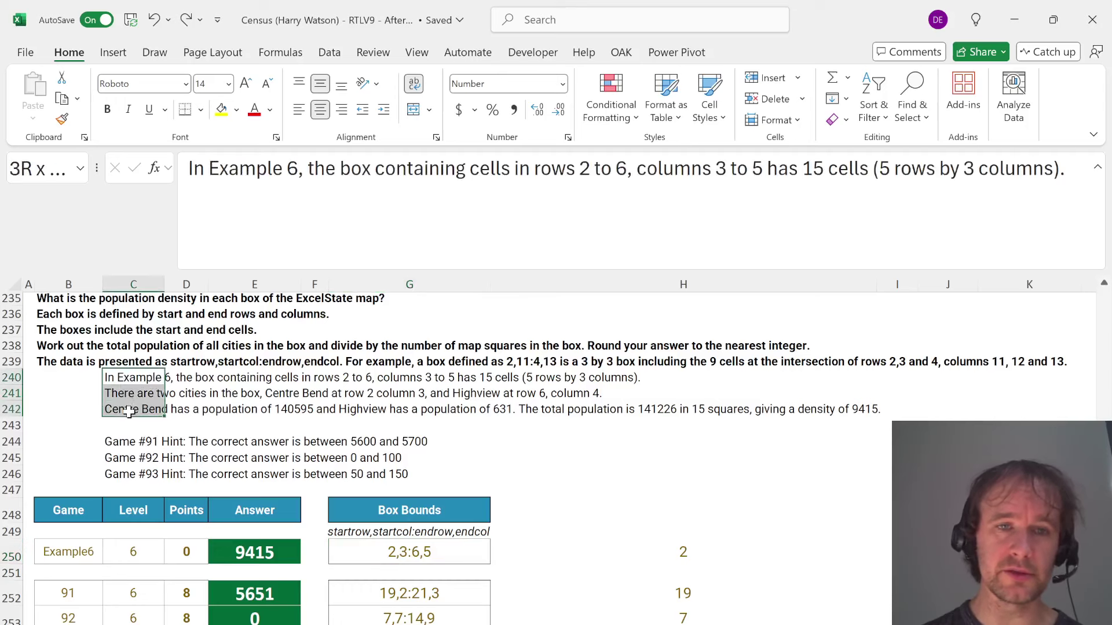
pyautogui.scroll(1, 128, 412)
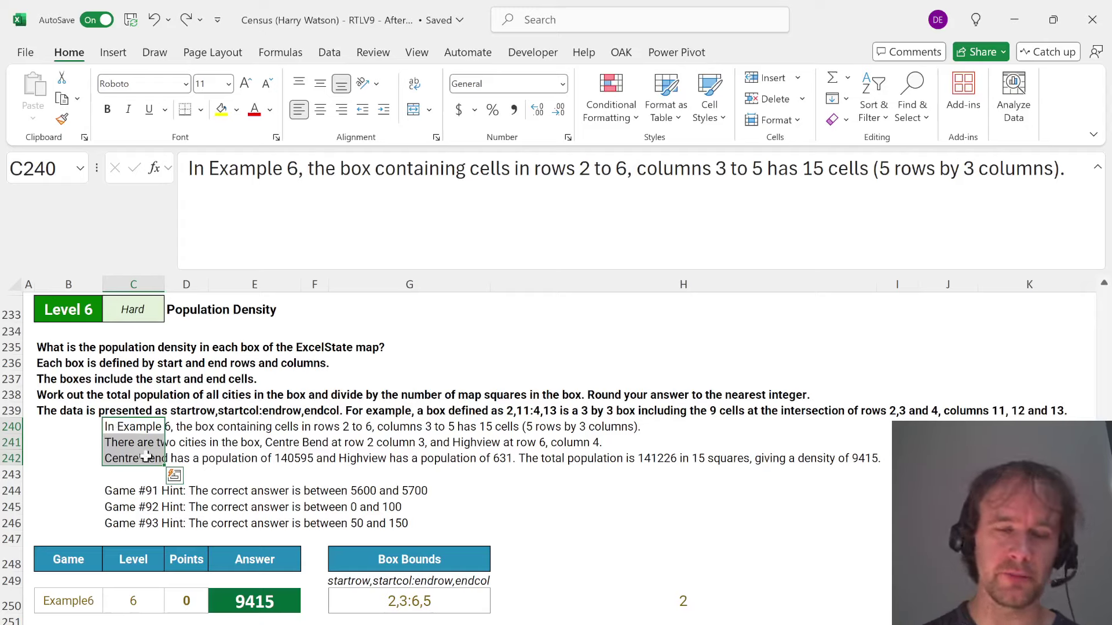
pyautogui.moveTo(125, 427); pyautogui.dragTo(126, 457)
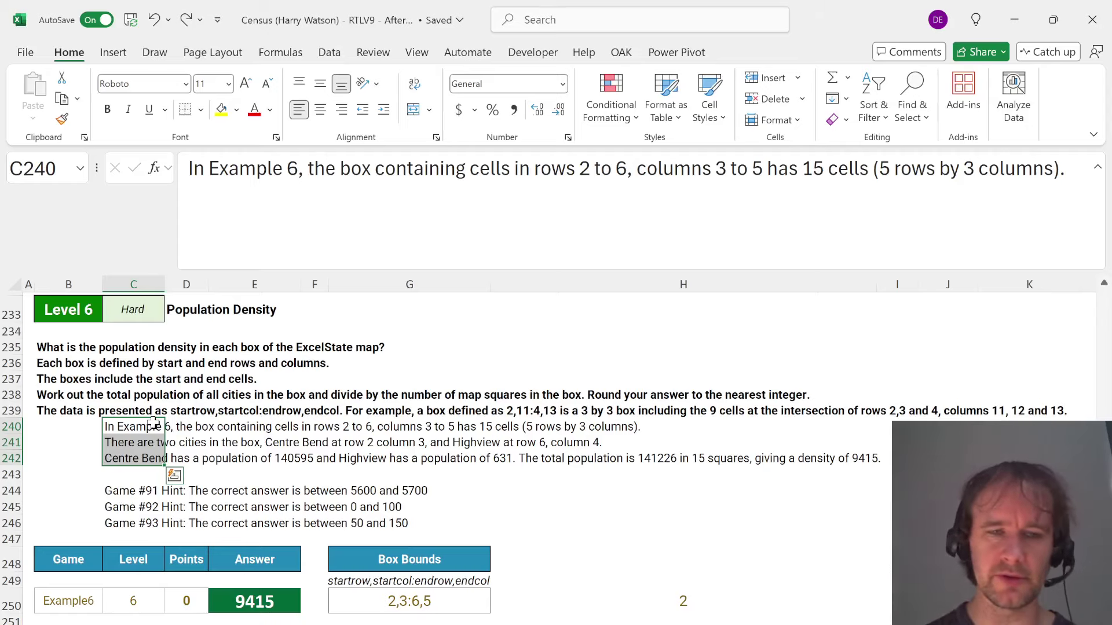
# Return to the map sheet's first cell and highlight worksheet rows 2 to 7 across the map
pyautogui.hotkey('ctrl', 'pageup')
pyautogui.hotkey('ctrl', 'pageup')
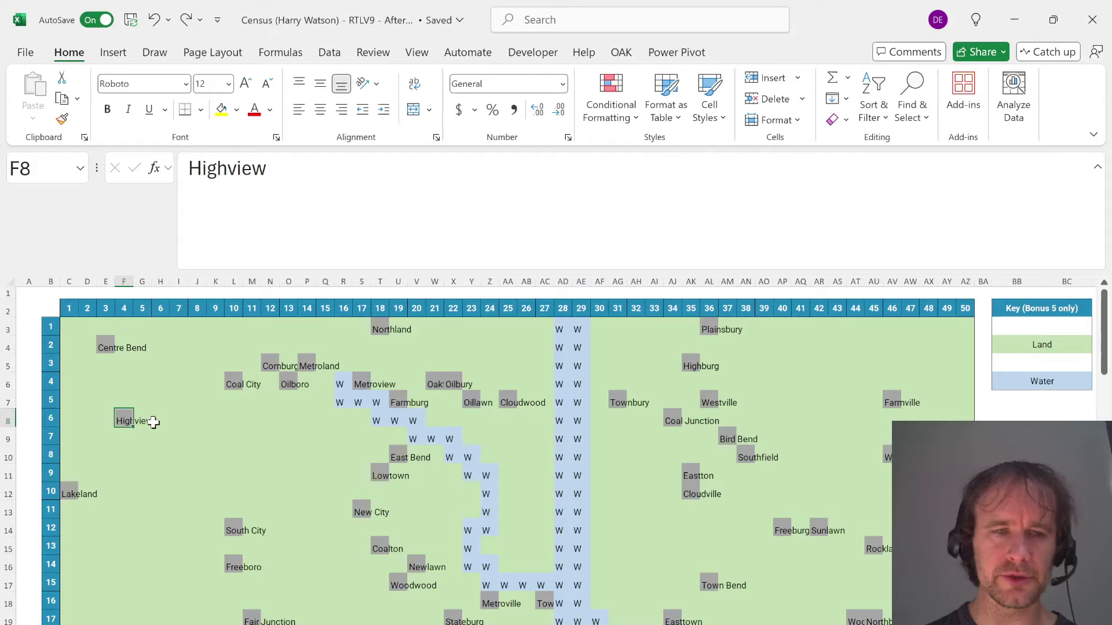
pyautogui.hotkey('ctrl', 'Home')
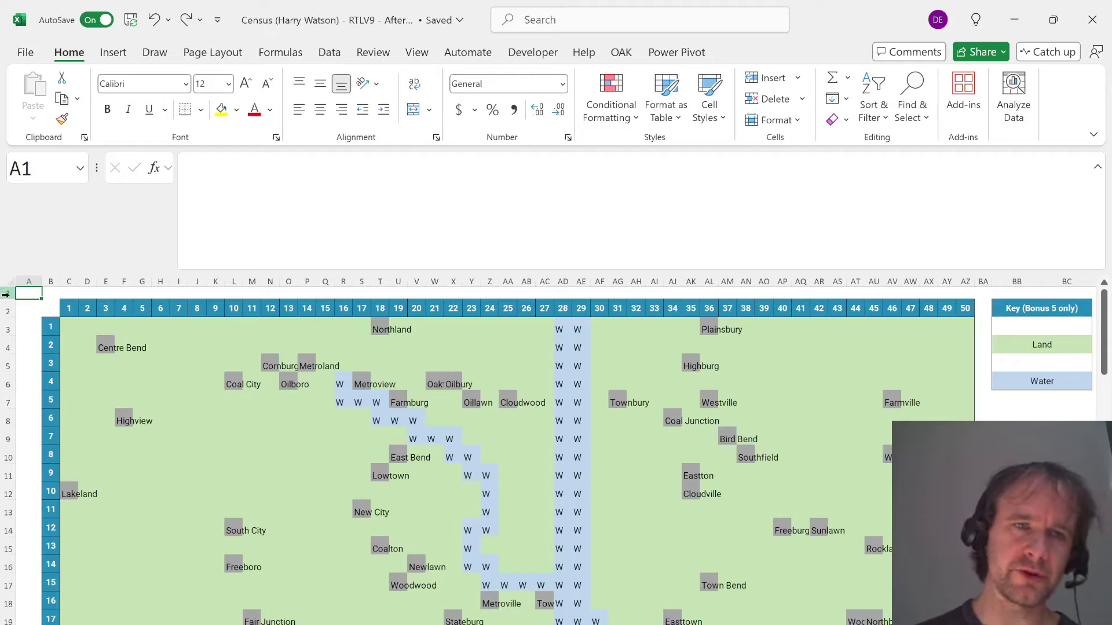
pyautogui.moveTo(8, 293); pyautogui.dragTo(16, 391)
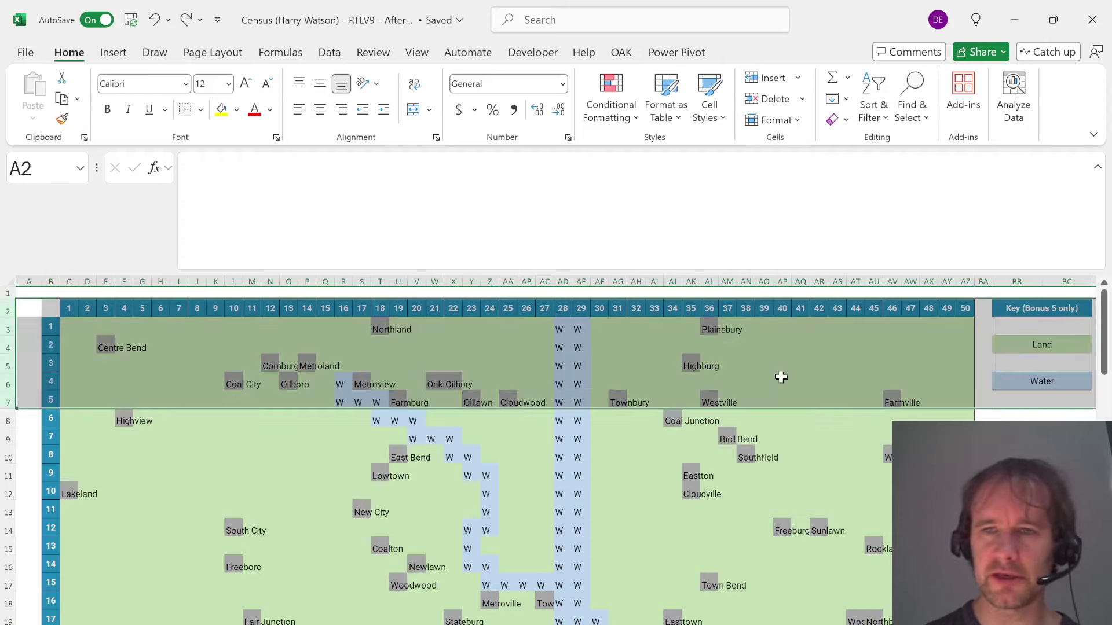
# Demonstrate a range intersection beside the map by entering =AH1:AQ7 mp in BI6
pyautogui.hscroll(5, 799, 440)
pyautogui.click(780, 473)
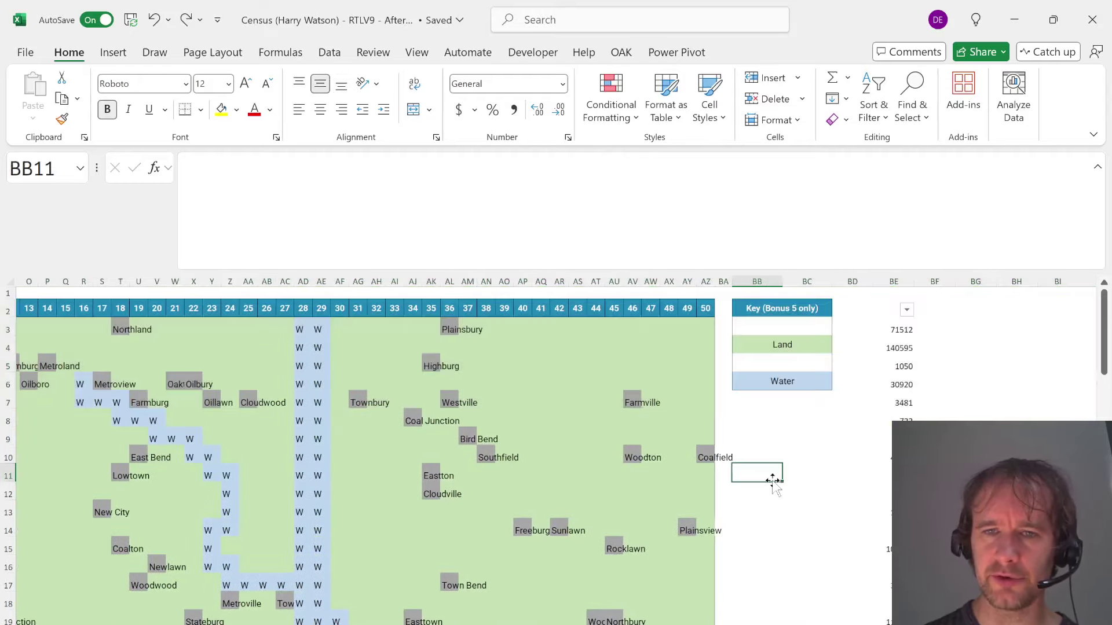
pyautogui.hscroll(4, 787, 475)
pyautogui.click(834, 382)
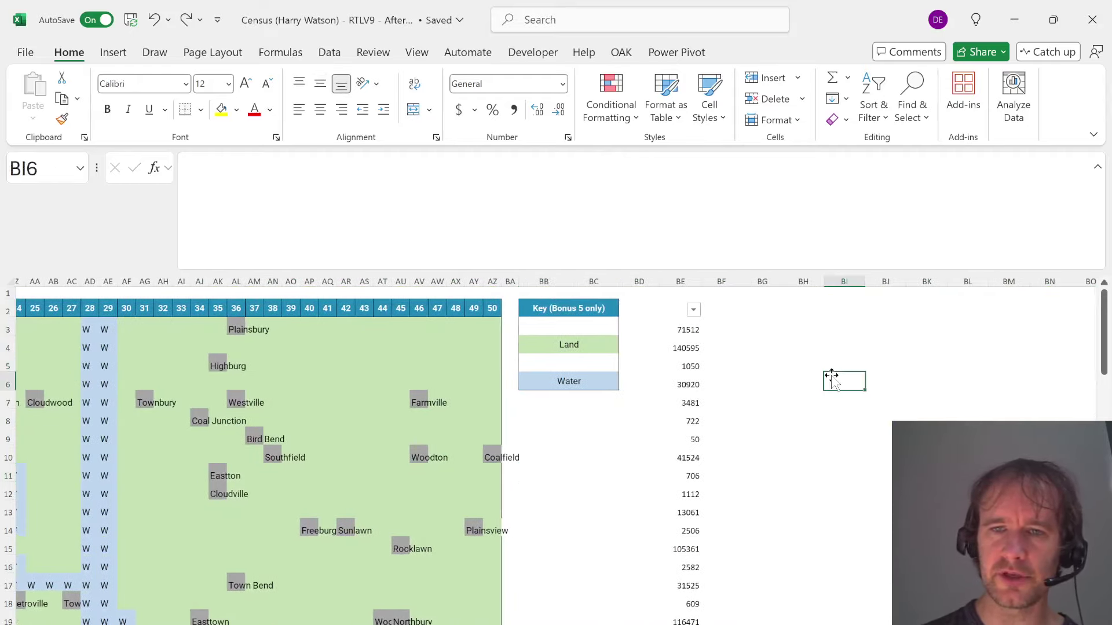
pyautogui.write('=')
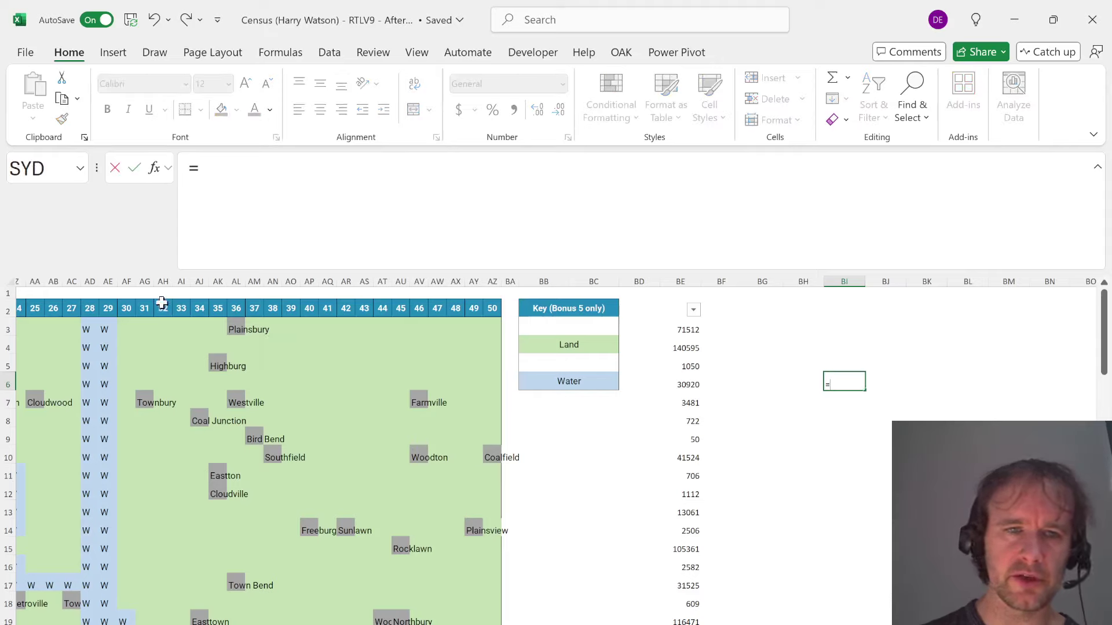
pyautogui.moveTo(157, 294); pyautogui.dragTo(335, 399)
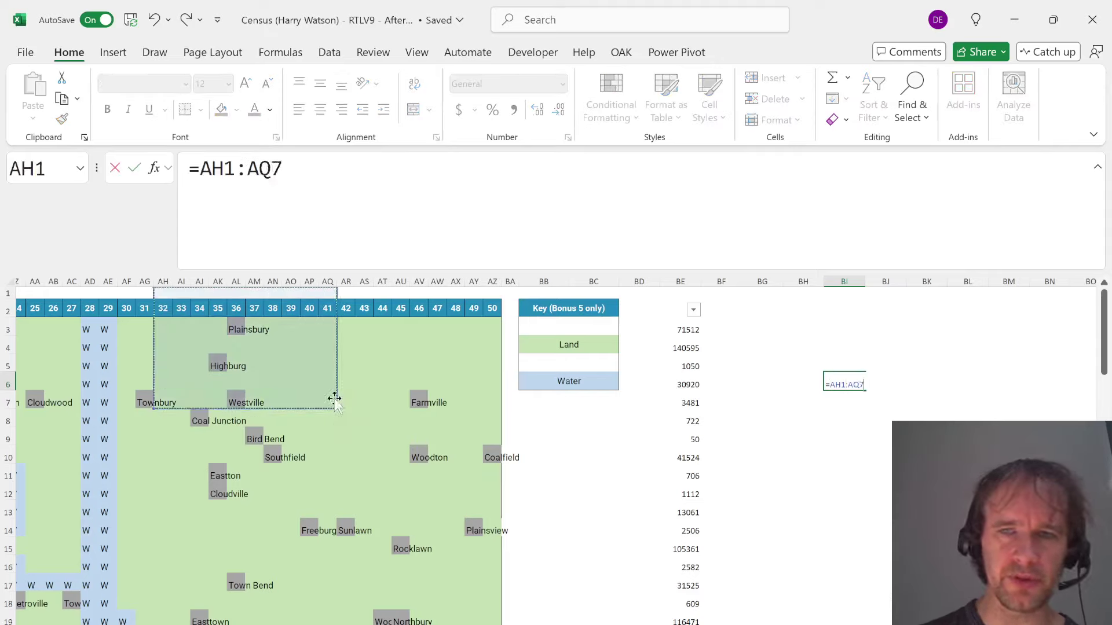
pyautogui.write('mp')
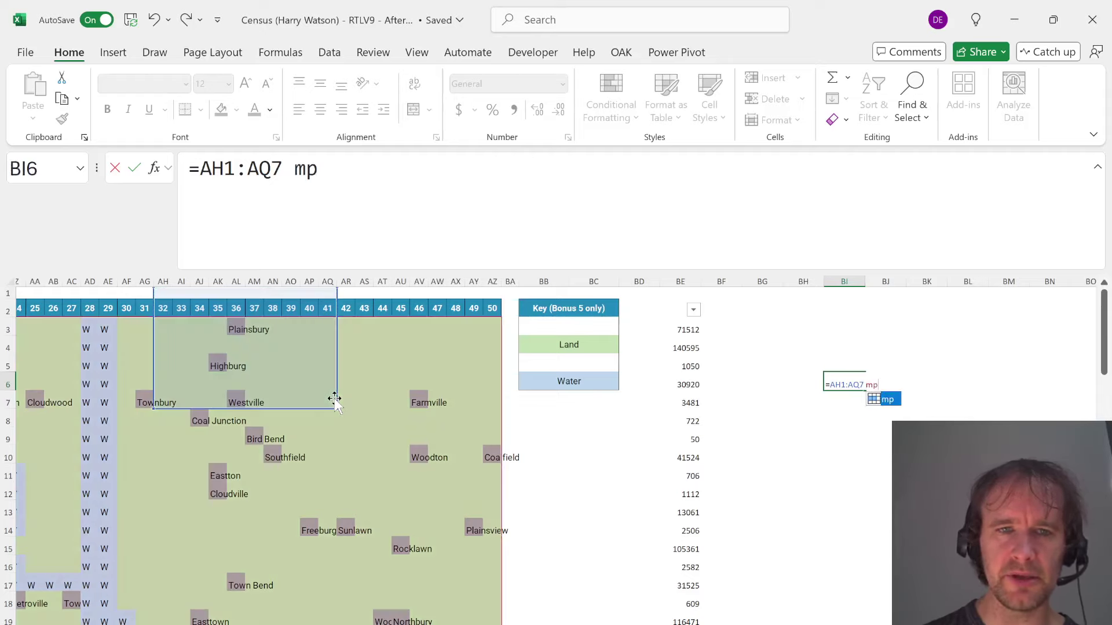
pyautogui.press('Return')
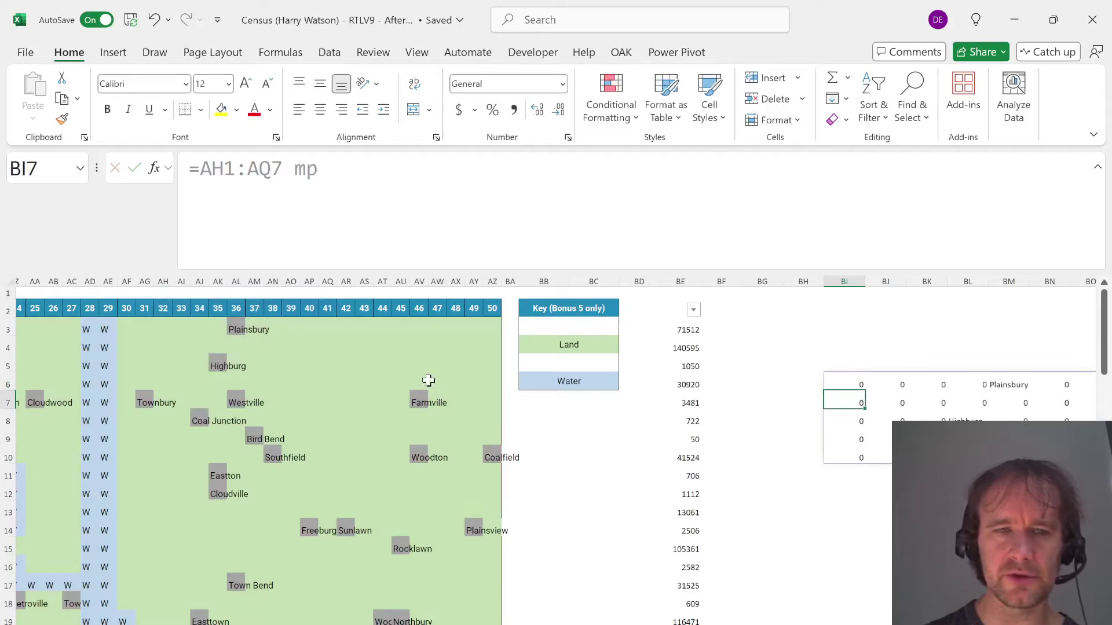
# Inspect the intersection formula in BI6 and its five spilled rows, and delete it
pyautogui.click(428, 381)
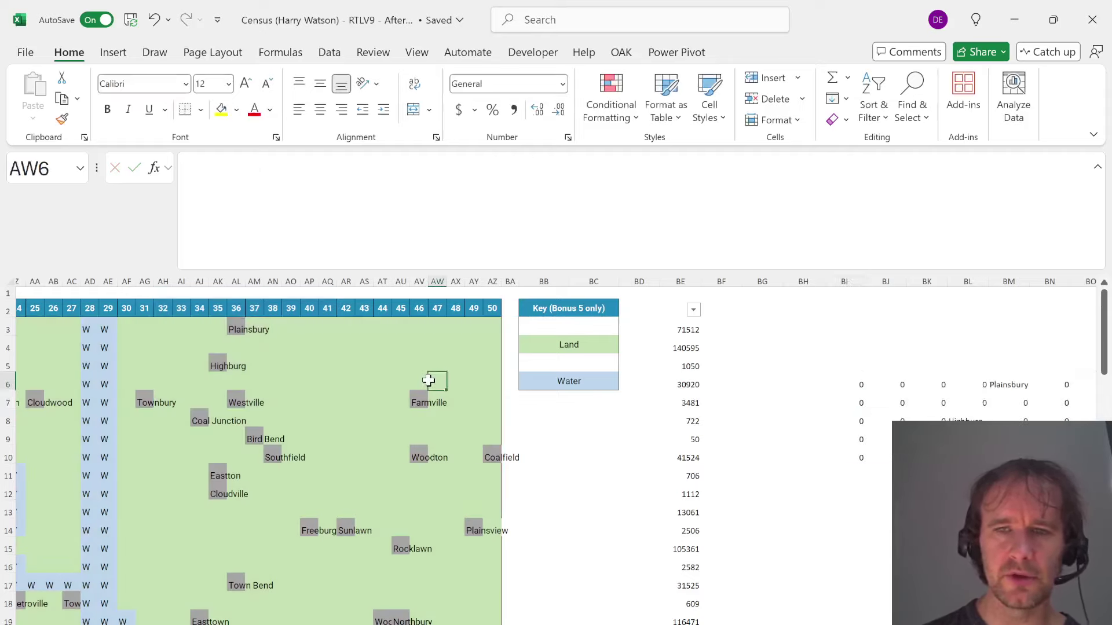
pyautogui.click(861, 386)
pyautogui.press('F2')
pyautogui.press('Escape')
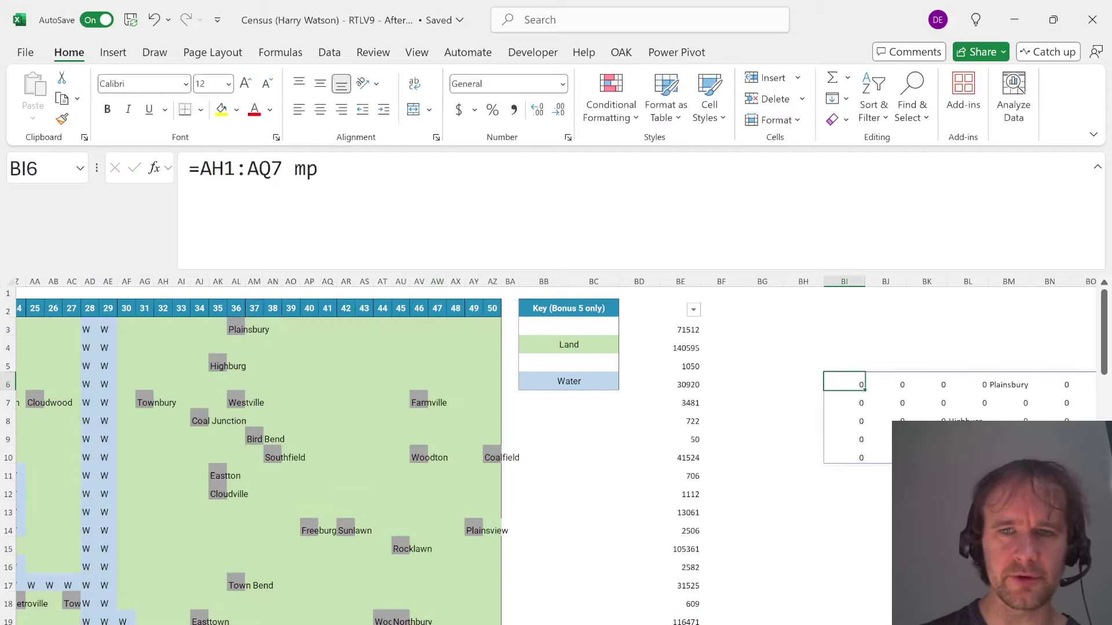
pyautogui.hotkey('shift', 'Down')
pyautogui.hotkey('shift', 'Down')
pyautogui.hotkey('shift', 'Down')
pyautogui.hotkey('shift', 'Down')
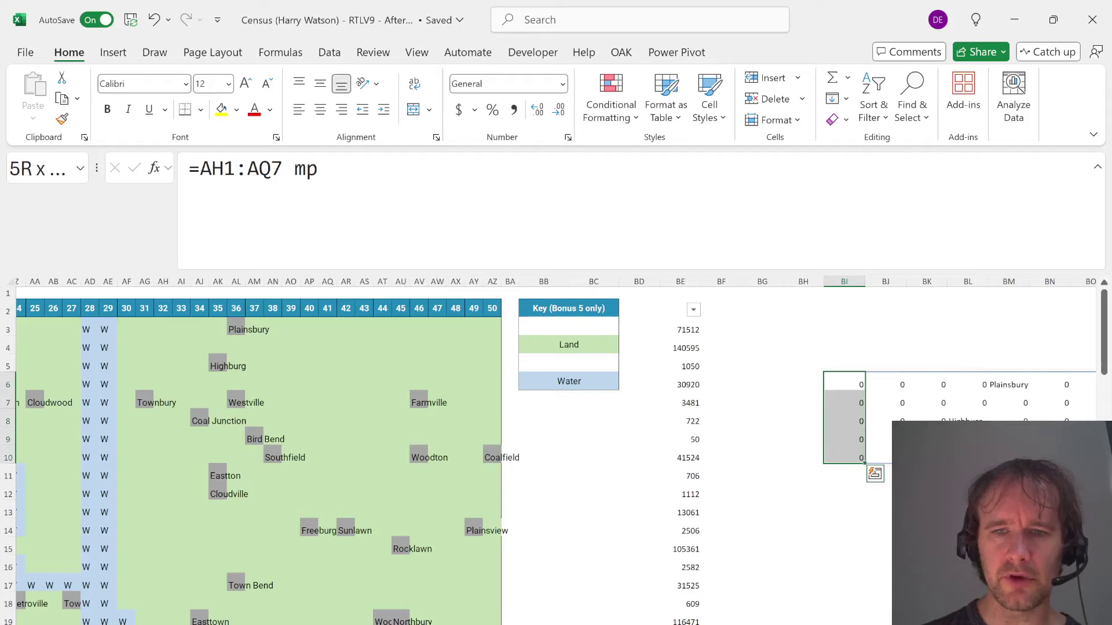
pyautogui.press('F2')
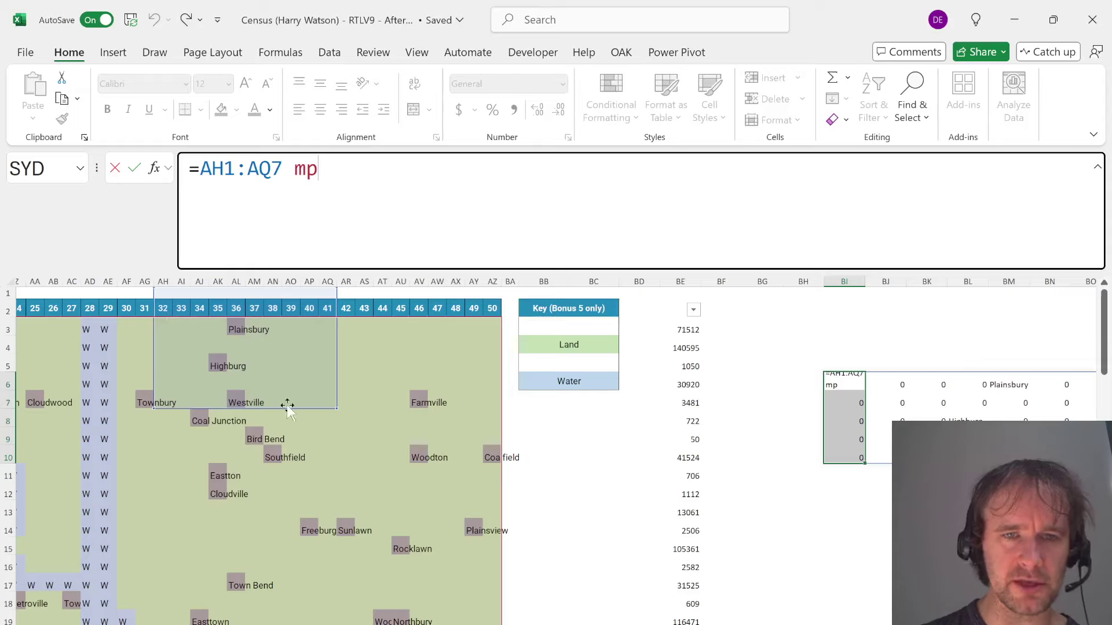
pyautogui.press('Escape')
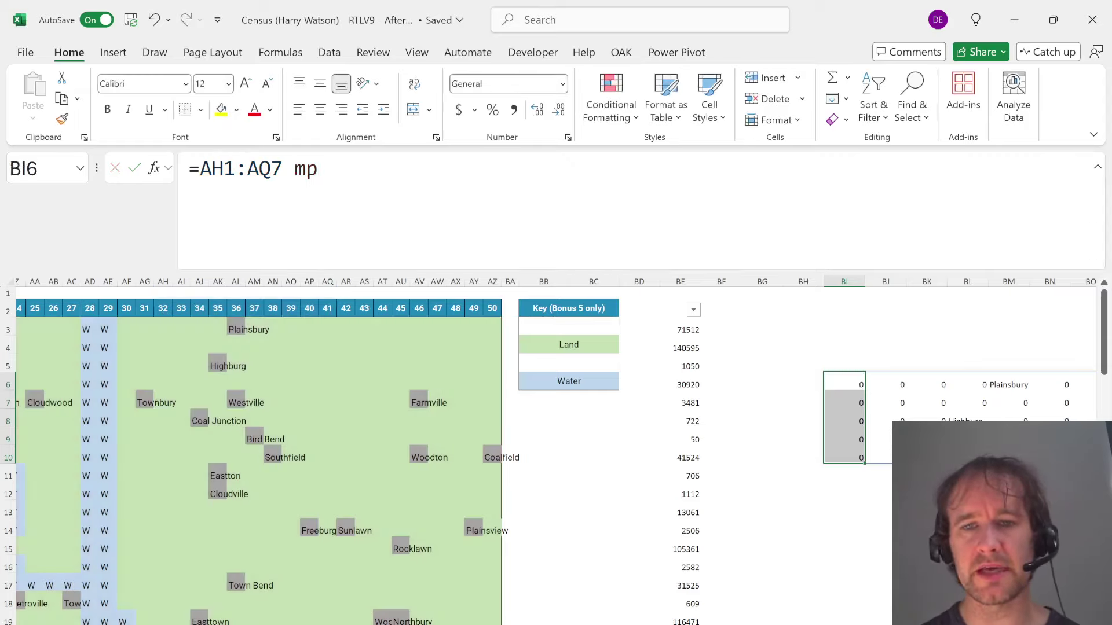
pyautogui.press('Delete')
# Examine the Level 6 formulas in H250 and L250, focusing on the mp range inside the first INDEX
pyautogui.hotkey('ctrl', 'pageup')
pyautogui.hotkey('ctrl', 'pageup')
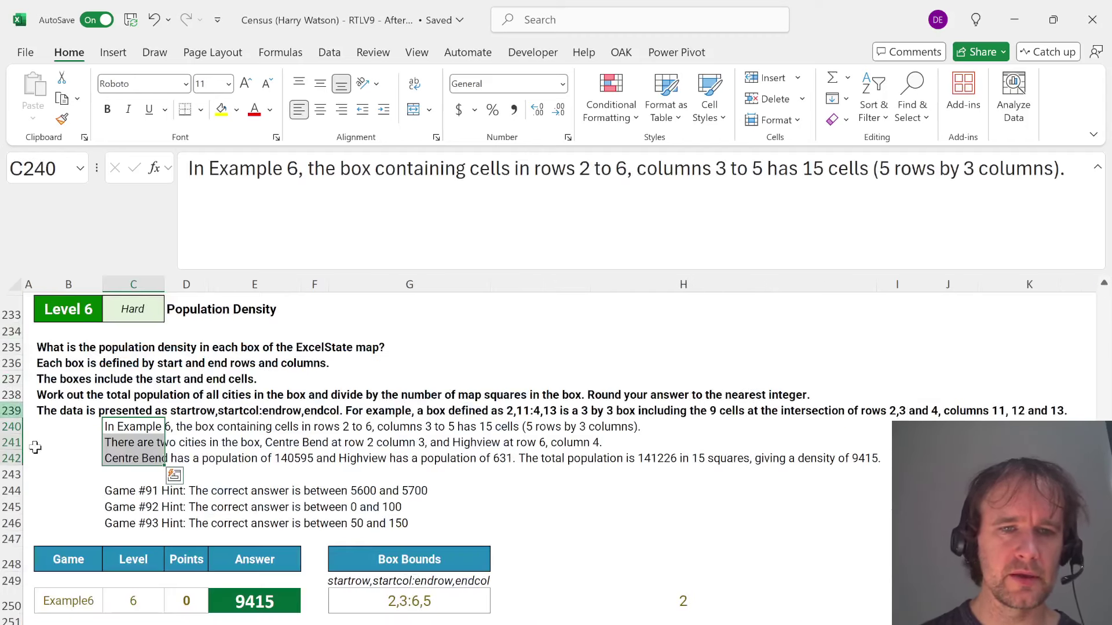
pyautogui.scroll(-3, 307, 503)
pyautogui.click(652, 477)
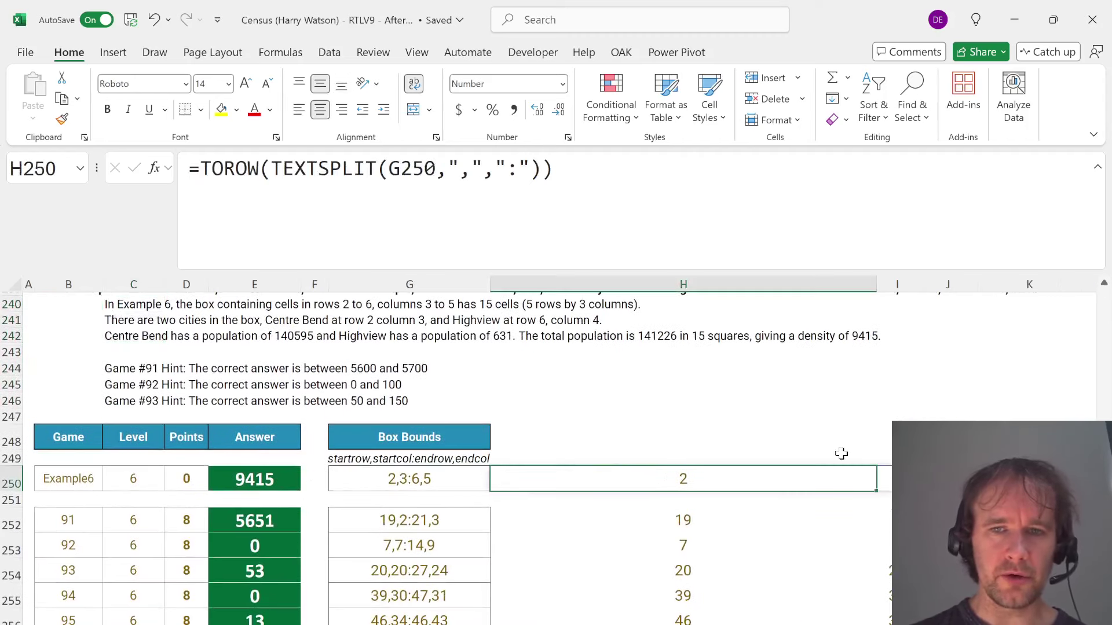
pyautogui.press('Right')
pyautogui.press('Right')
pyautogui.press('Right')
pyautogui.press('Right')
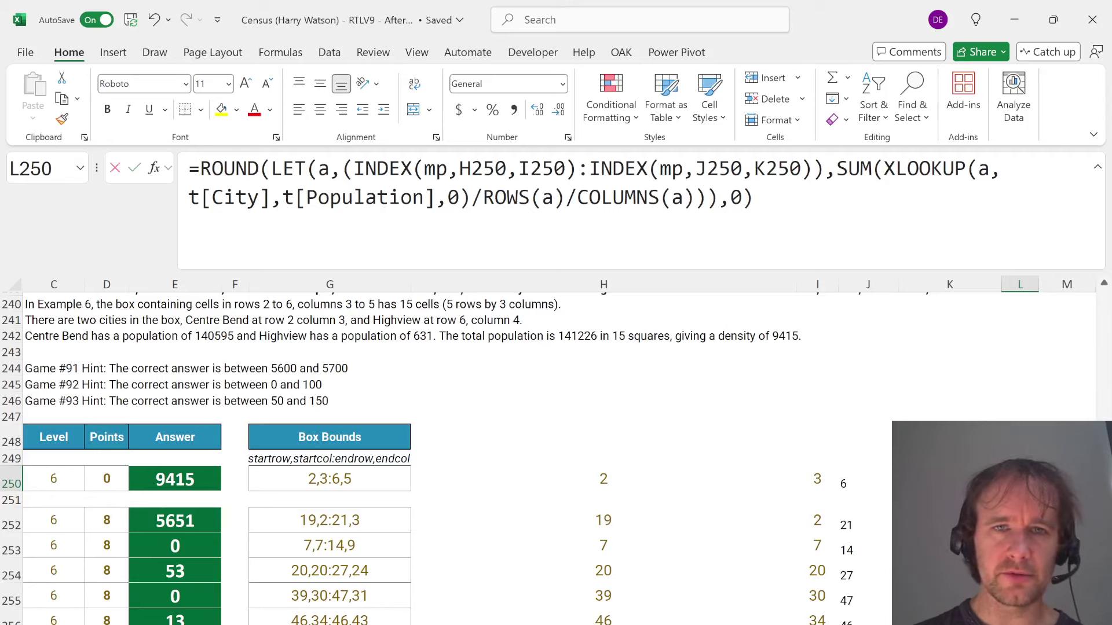
pyautogui.moveTo(461, 197); pyautogui.dragTo(424, 169)
pyautogui.doubleClick(436, 169)
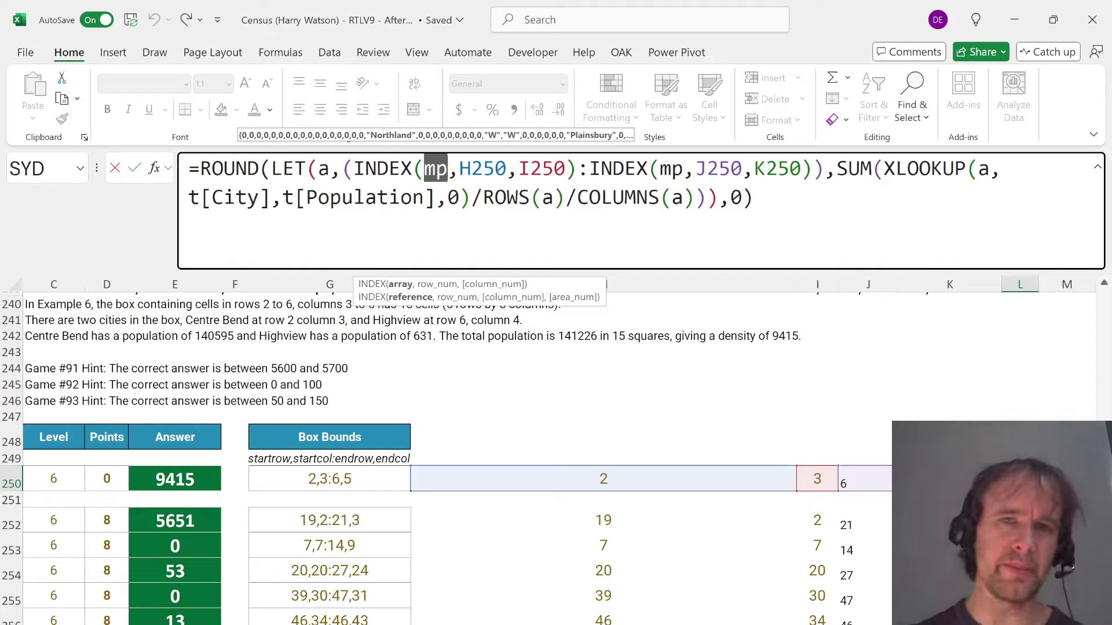
pyautogui.press('Escape')
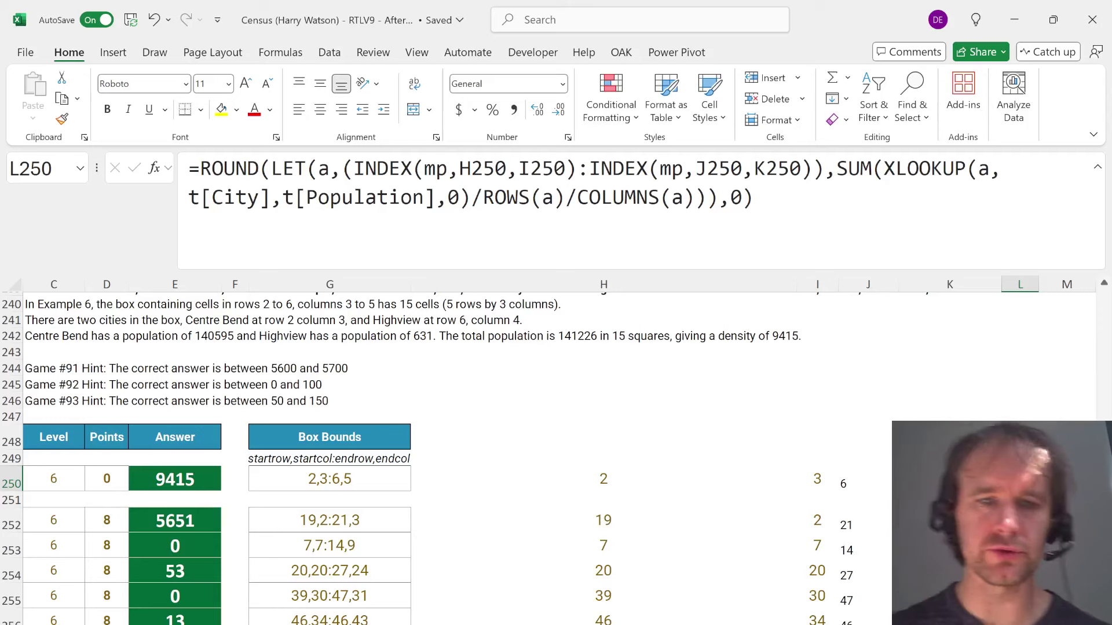
# Review the Example 6 row and its density formula in L250, checking the map sheet and returning to the formula
pyautogui.hotkey('ctrl', 'Left')
pyautogui.press('Home')
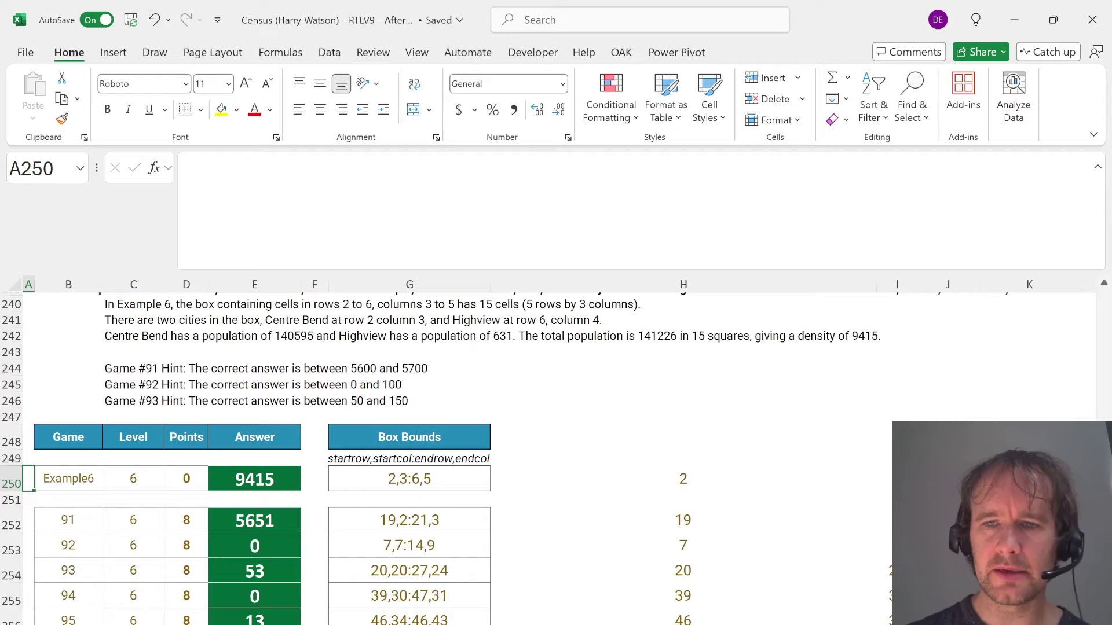
pyautogui.click(1029, 479)
pyautogui.press('Right')
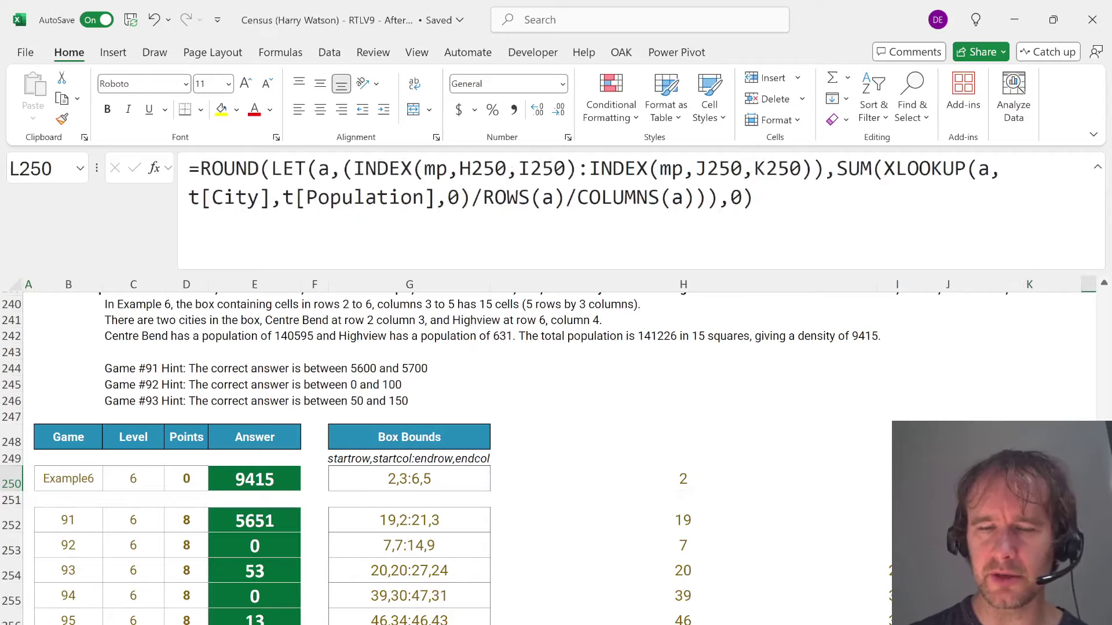
pyautogui.hotkey('ctrl', 'pagedown')
pyautogui.hotkey('ctrl', 'pagedown')
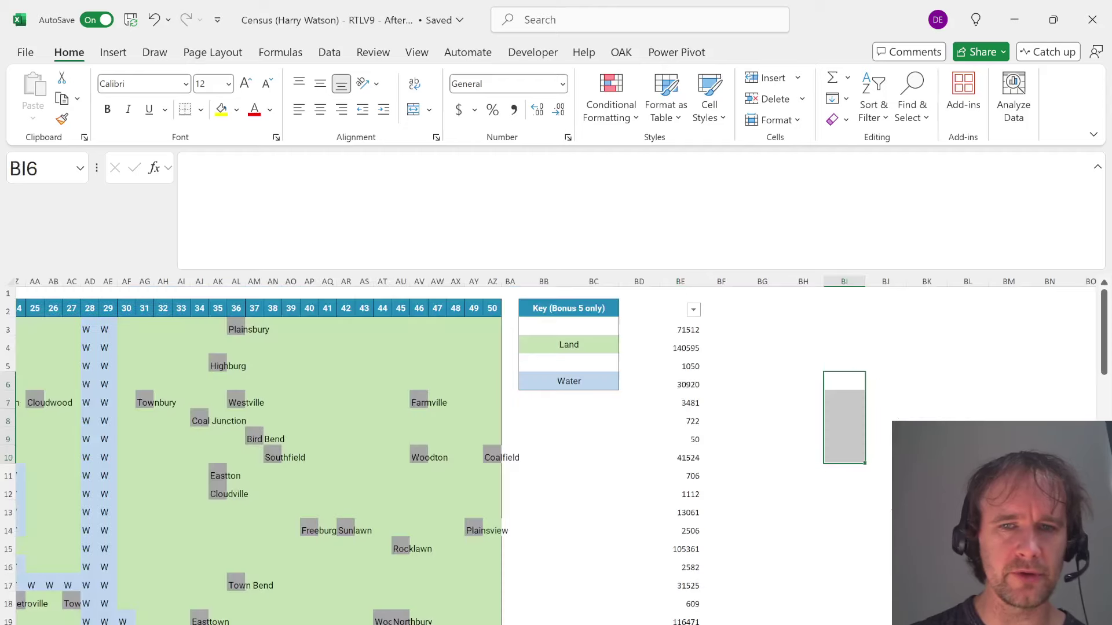
pyautogui.hotkey('ctrl', 'pagedown')
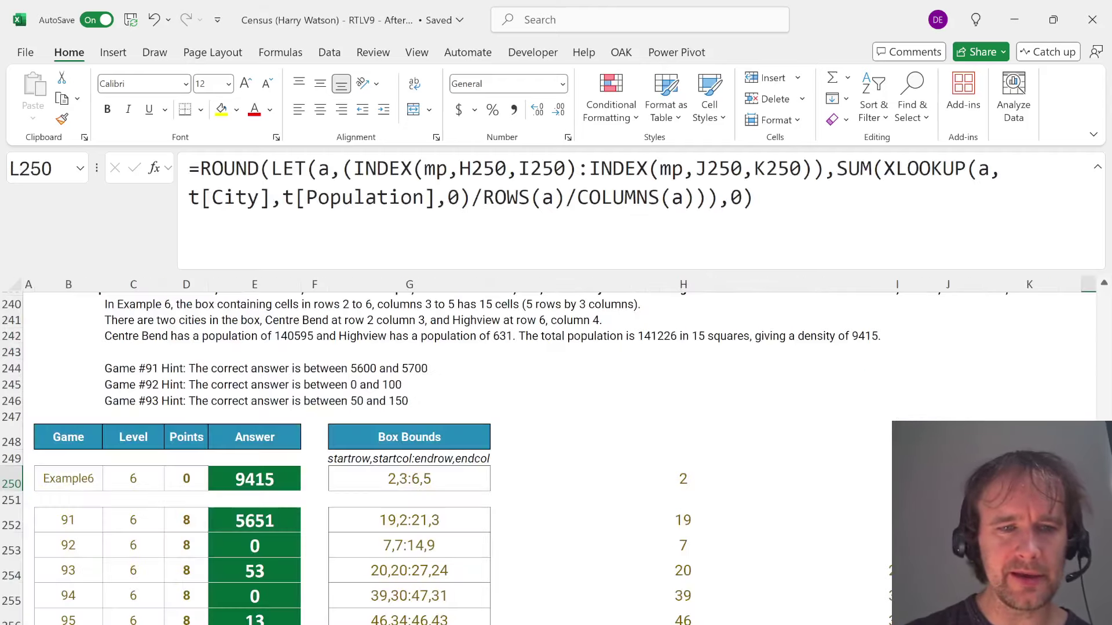
# Go to Level 7 and encode Example 7's centre 23,17 as the number 23017 in J298
pyautogui.scroll(-18, 758, 575)
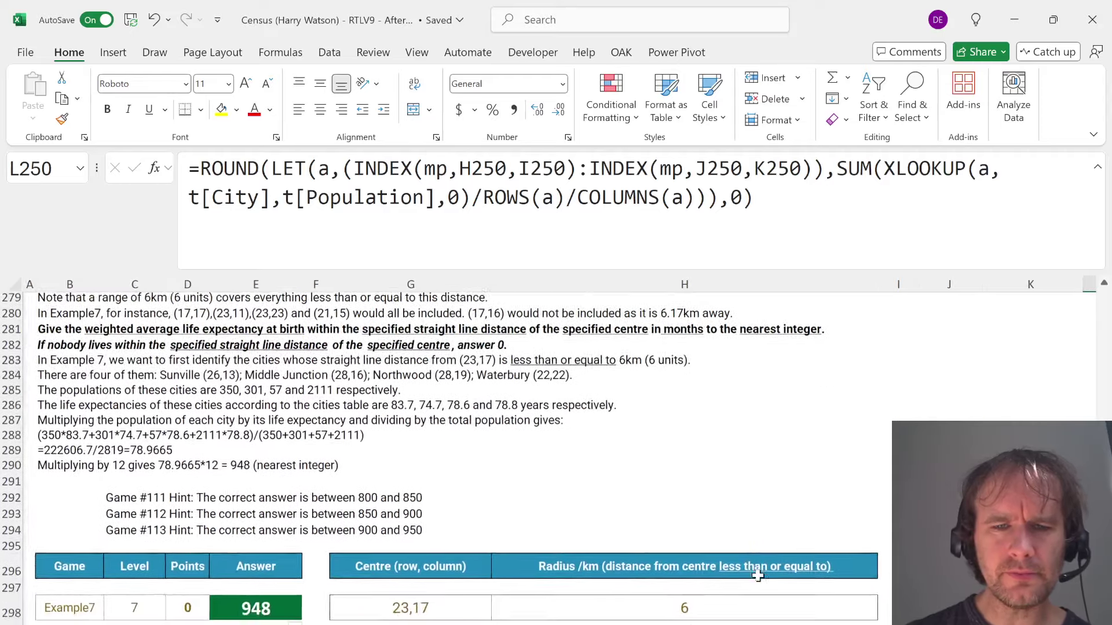
pyautogui.scroll(1, 758, 575)
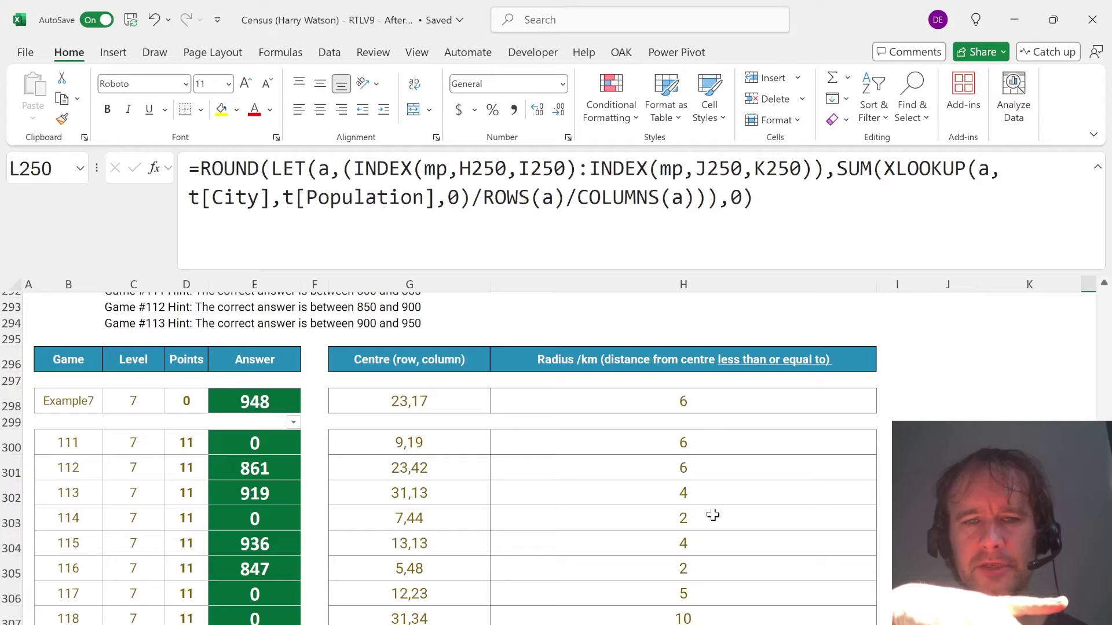
pyautogui.click(396, 399)
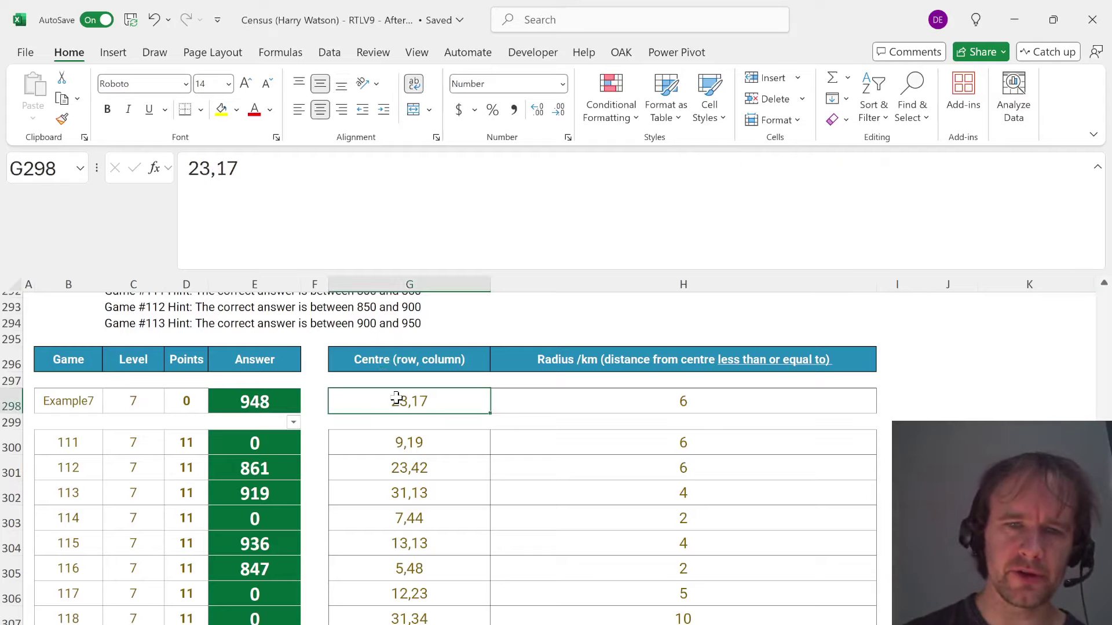
pyautogui.press('Right')
pyautogui.press('Right')
pyautogui.press('Right')
pyautogui.write('230')
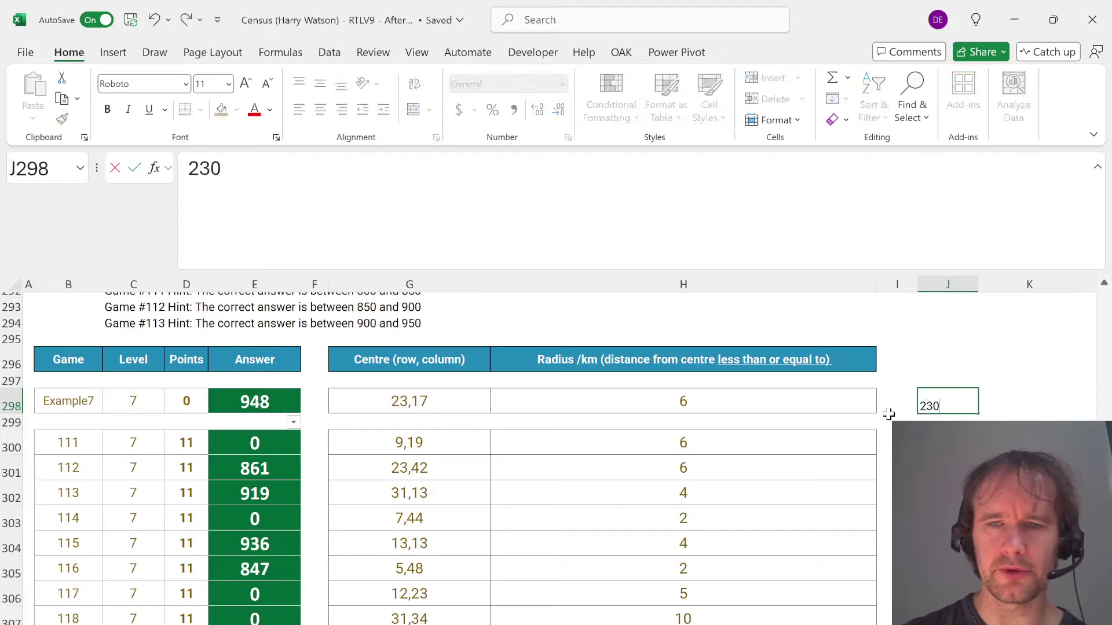
pyautogui.write('17')
pyautogui.press('Return')
pyautogui.press('Up')
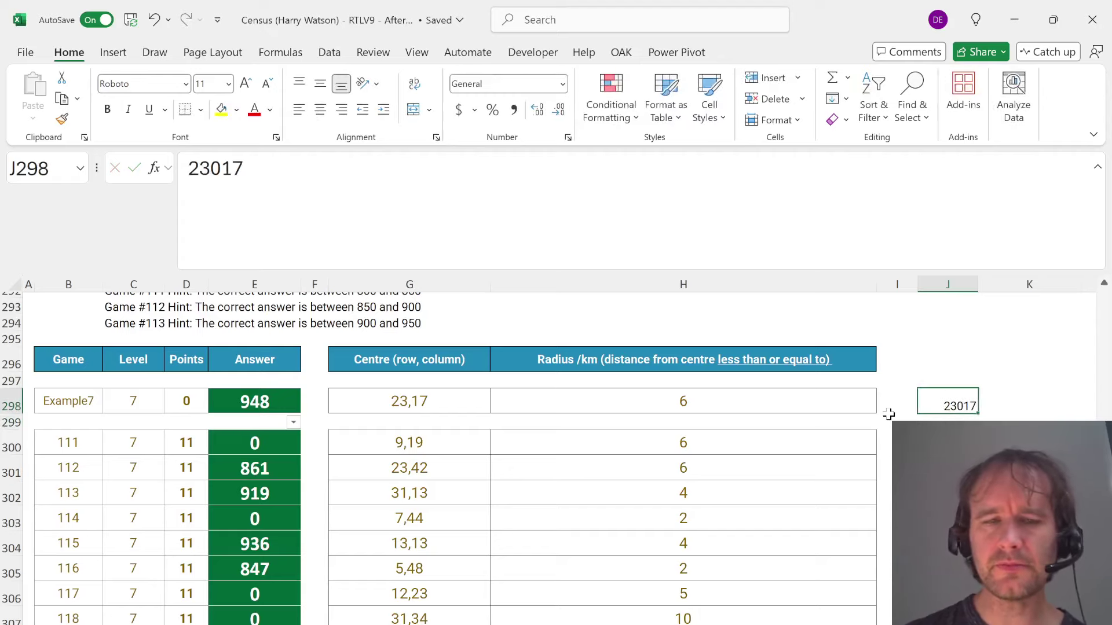
# Examine Sheet4's spilled coordinate codes from J4 and spilled city names from H4, and return to the Level 7 example
pyautogui.hotkey('ctrl', 'pagedown')
pyautogui.hotkey('ctrl', 'pagedown')
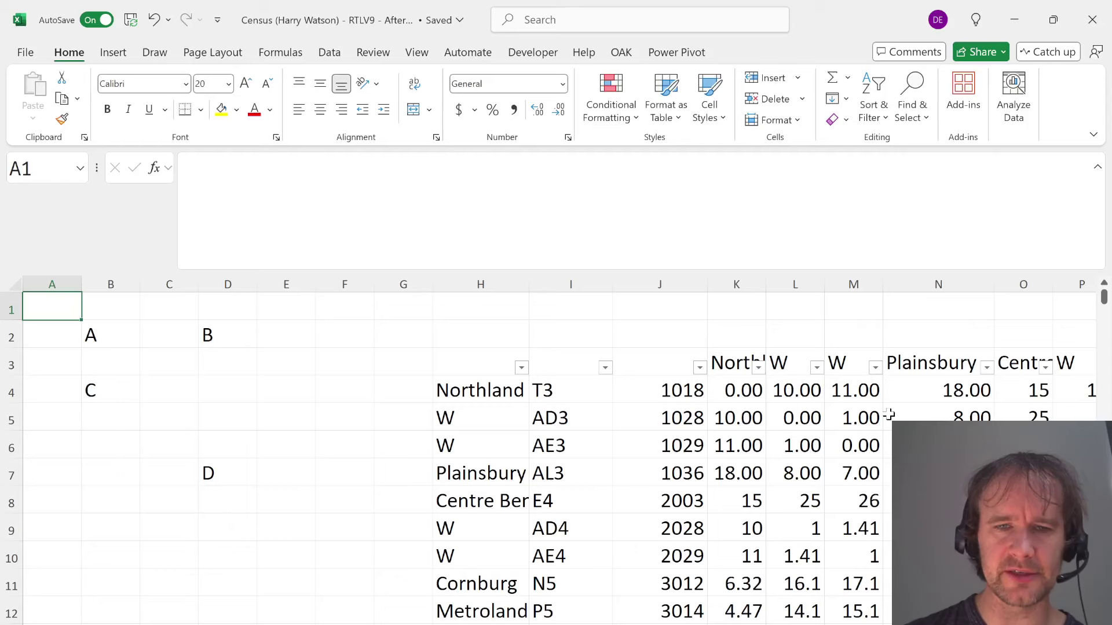
pyautogui.click(686, 388)
pyautogui.hotkey('ctrl', 'shift', 'Down')
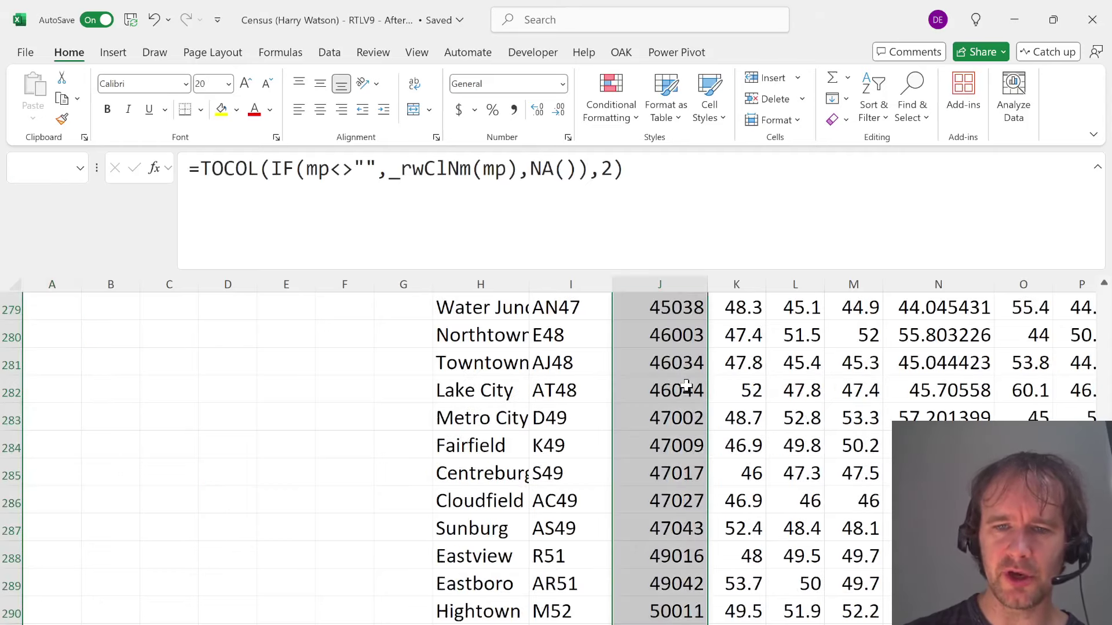
pyautogui.press('Left')
pyautogui.press('Left')
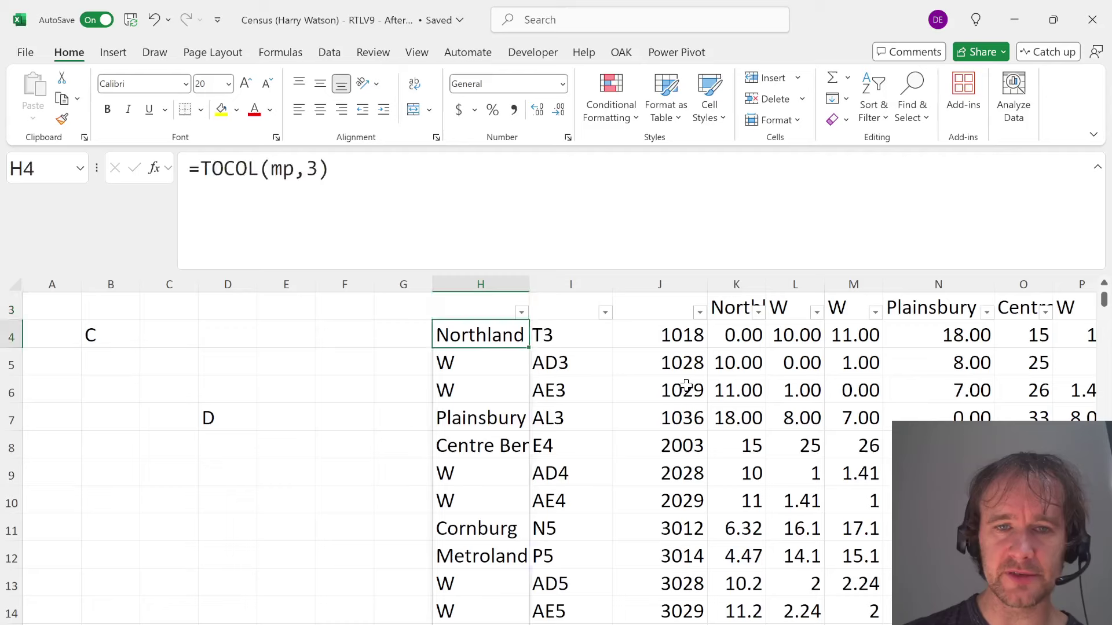
pyautogui.hotkey('ctrl', 'shift', 'Down')
pyautogui.hotkey('ctrl', 'pagedown')
pyautogui.hotkey('ctrl', 'pagedown')
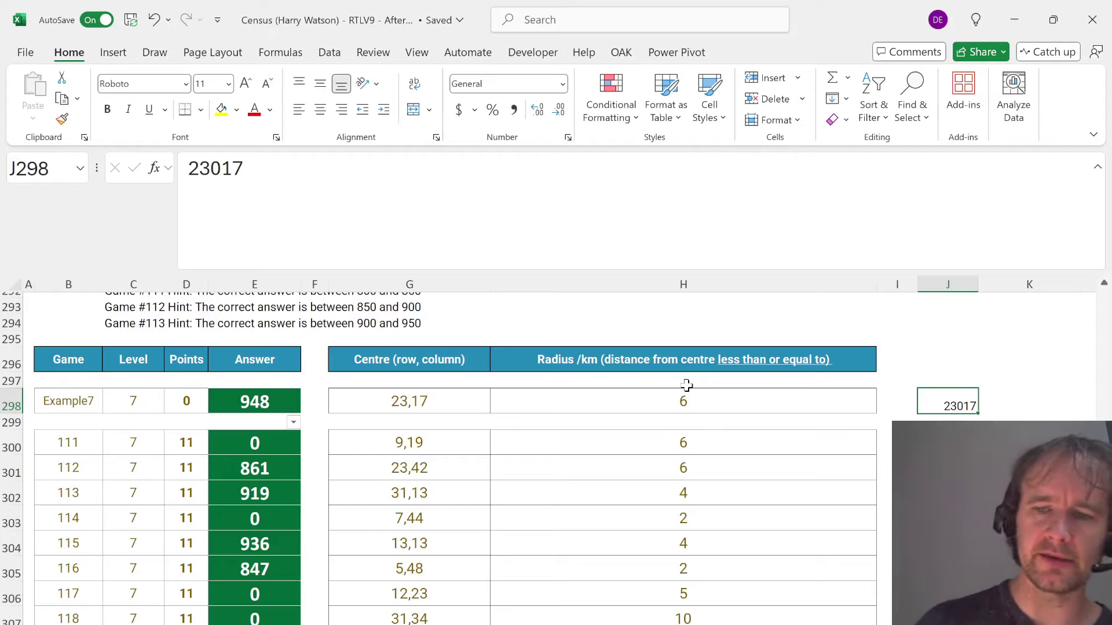
# Clear the sample code from J298 and examine the Example 7 answer formula in E298
pyautogui.press('Delete')
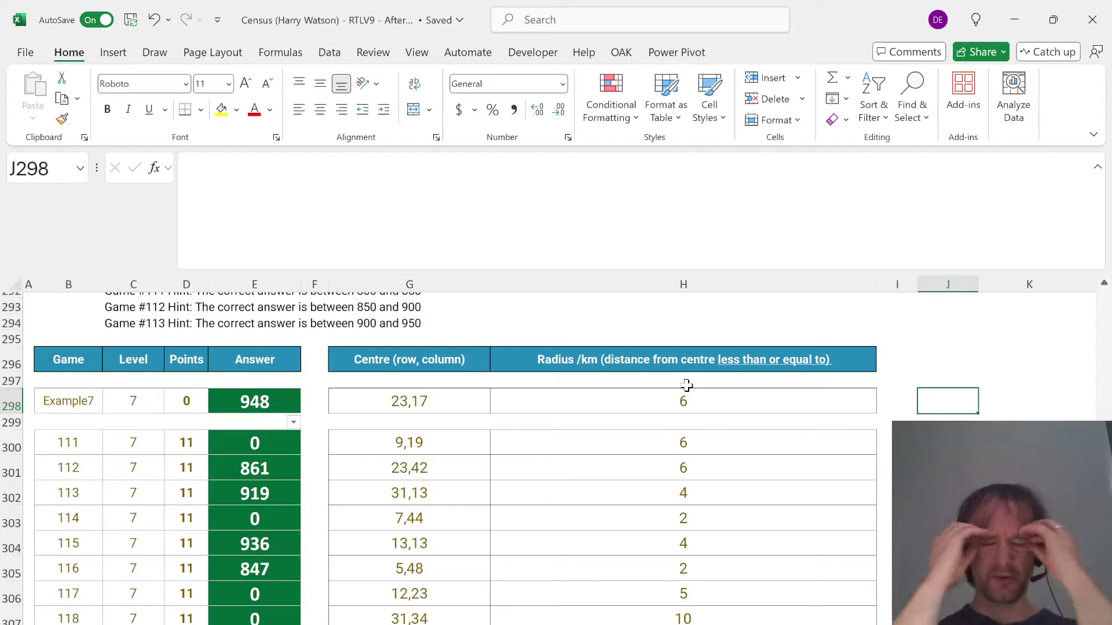
pyautogui.press('Left')
pyautogui.press('Left')
pyautogui.press('Left')
pyautogui.press('Left')
pyautogui.press('Left')
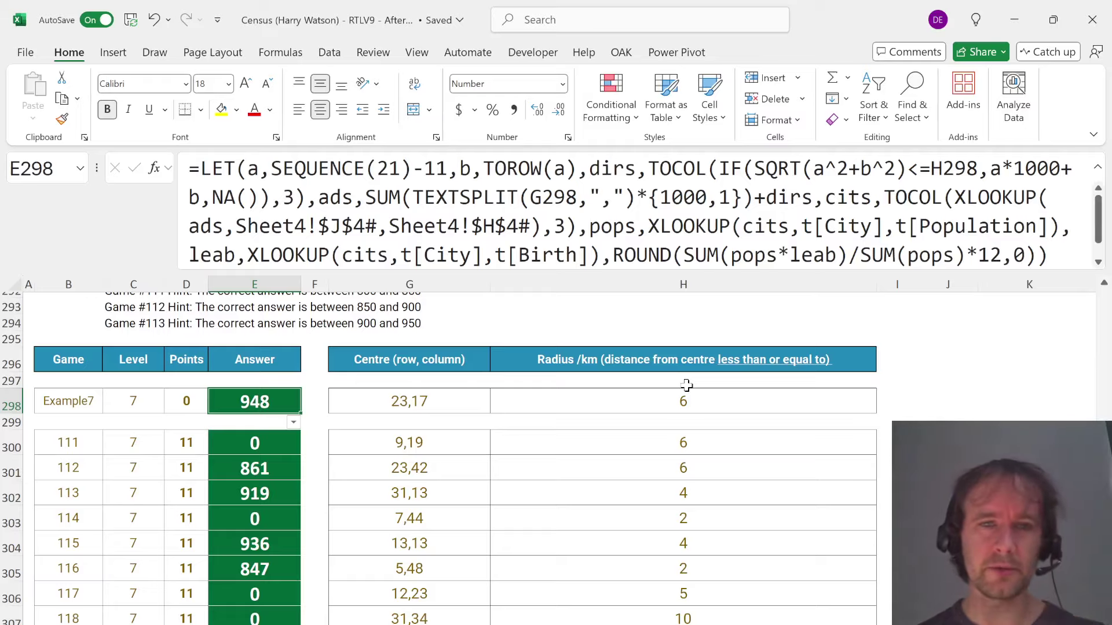
# Copy the expression SEQUENCE(21)-11 out of the LET formula in L298, leaving that formula intact
pyautogui.press('Right')
pyautogui.press('Right')
pyautogui.press('Right')
pyautogui.press('Right')
pyautogui.press('Right')
pyautogui.press('Right')
pyautogui.press('Right')
pyautogui.press('Right')
pyautogui.press('Right')
pyautogui.press('Right')
pyautogui.press('Right')
pyautogui.press('Right')
pyautogui.press('Left')
pyautogui.press('Left')
pyautogui.press('Left')
pyautogui.press('Left')
pyautogui.press('Left')
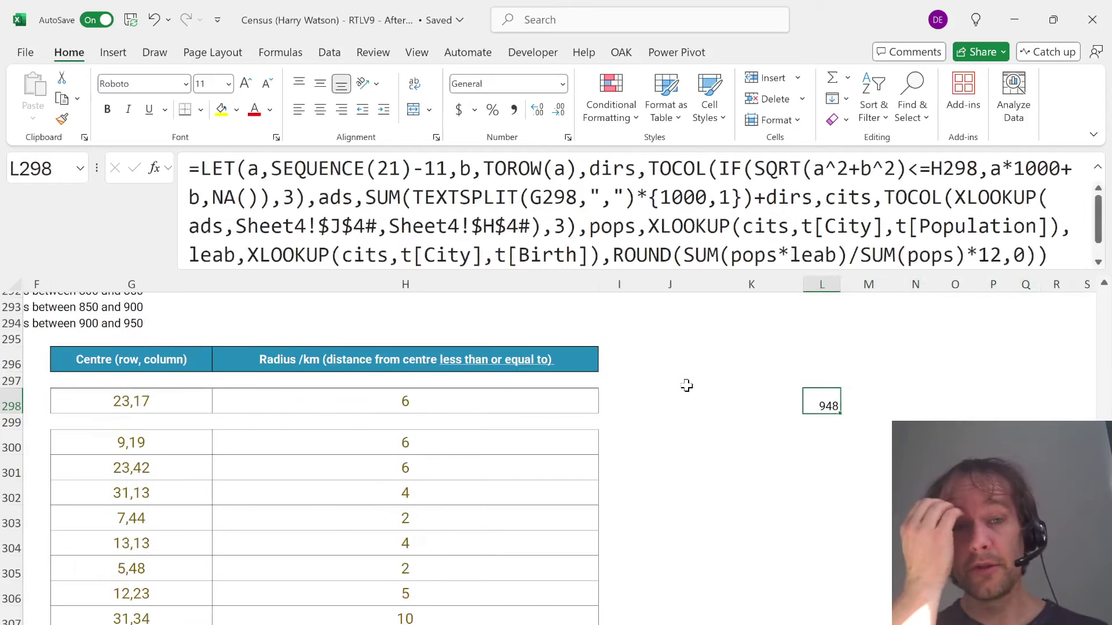
pyautogui.moveTo(271, 169); pyautogui.dragTo(448, 169)
pyautogui.hotkey('ctrl', 'c')
pyautogui.press('Return')
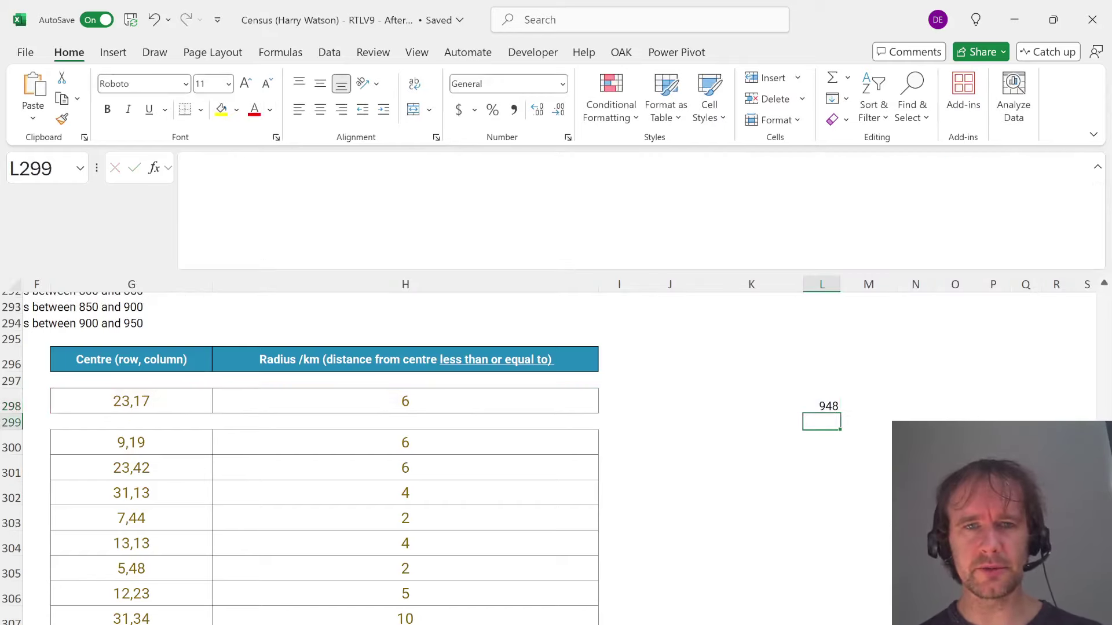
# Enter the copied expression as the formula =SEQUENCE(21)-11 in L301
pyautogui.press('Down')
pyautogui.press('Down')
pyautogui.hotkey('ctrl', 'v')
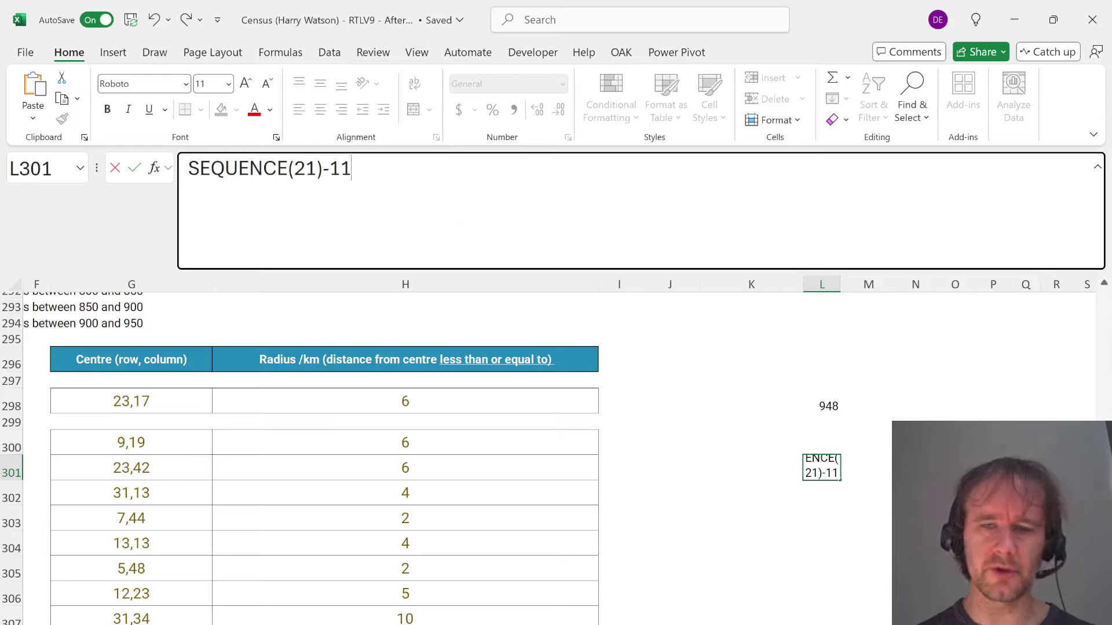
pyautogui.press('Home')
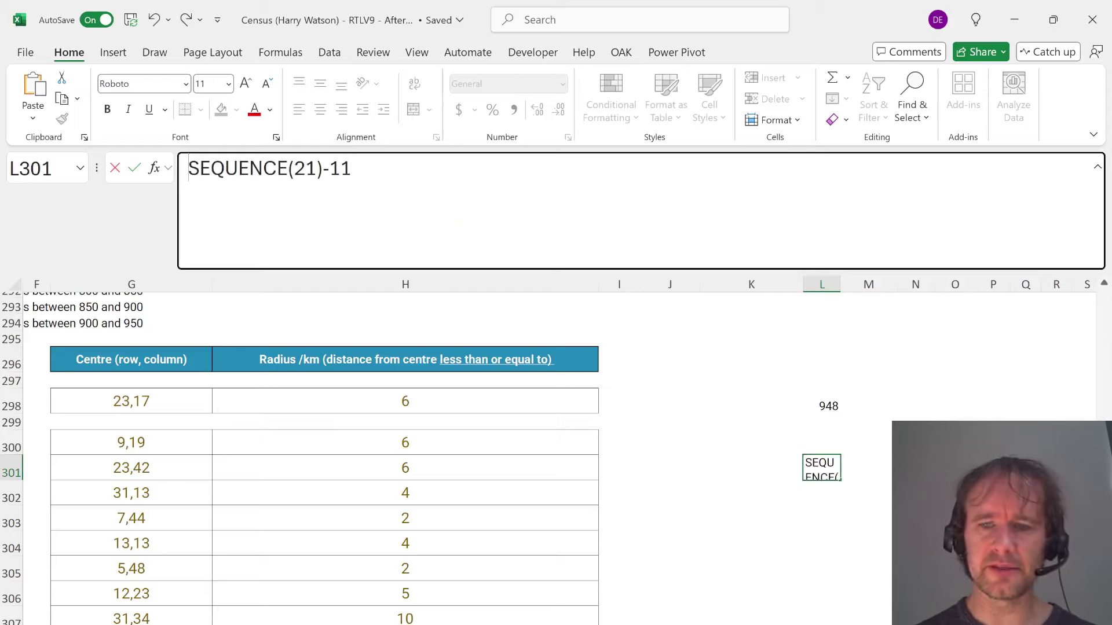
pyautogui.write('=')
pyautogui.press('Return')
# Look over the Level 7 radii from H300 downward and compare them with the sequence starting in L301
pyautogui.click(417, 449)
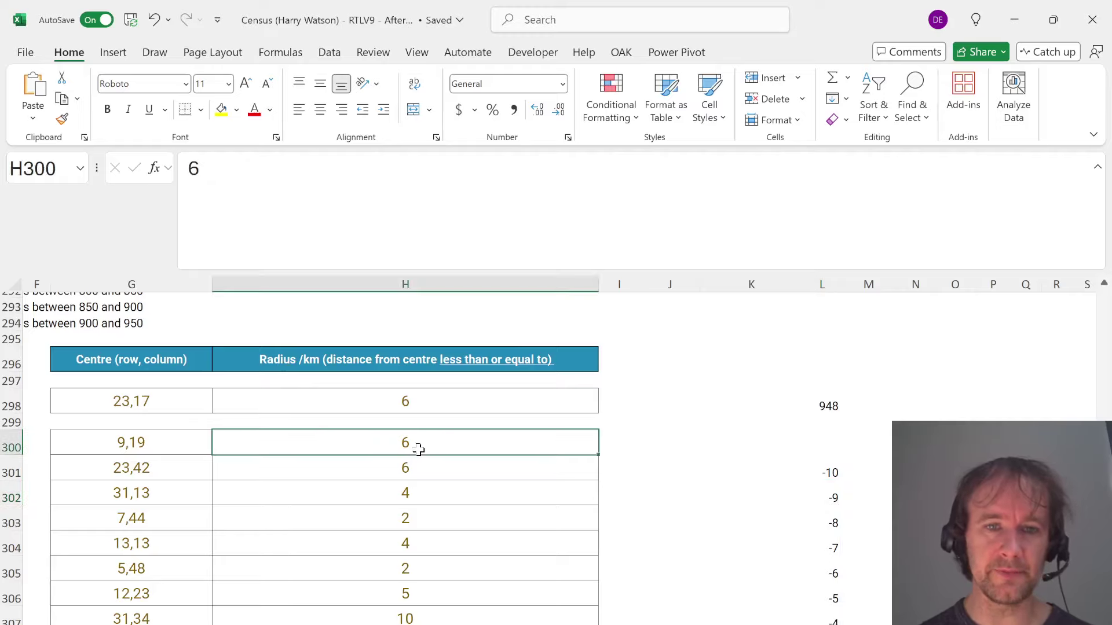
pyautogui.hotkey('ctrl', 'shift', 'Down')
pyautogui.scroll(3, 449, 390)
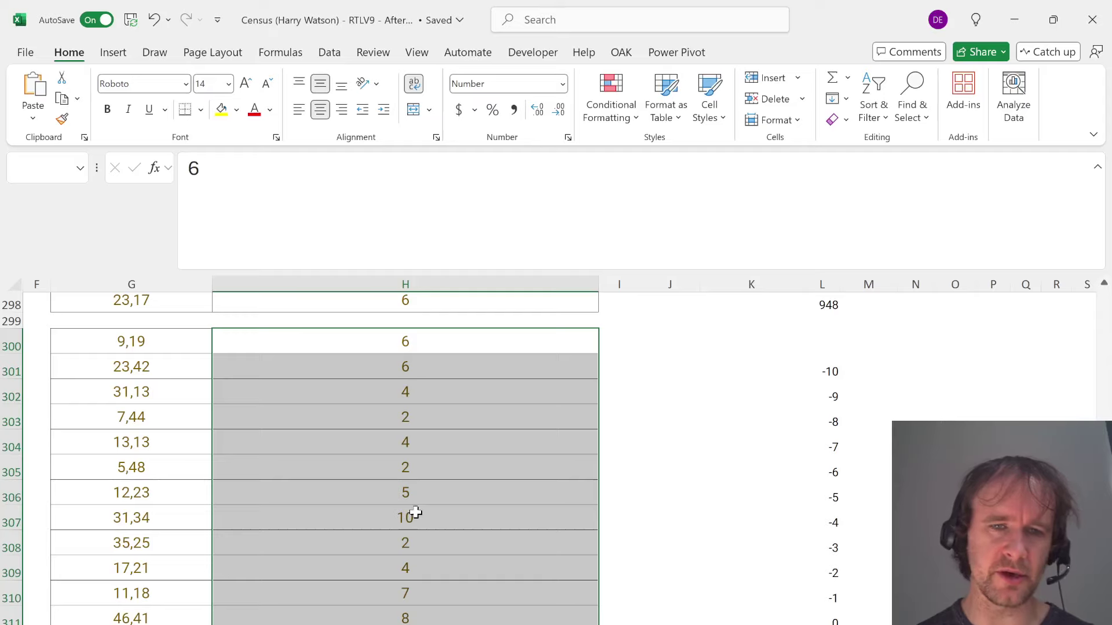
pyautogui.hotkey('ctrl', 'pagedown')
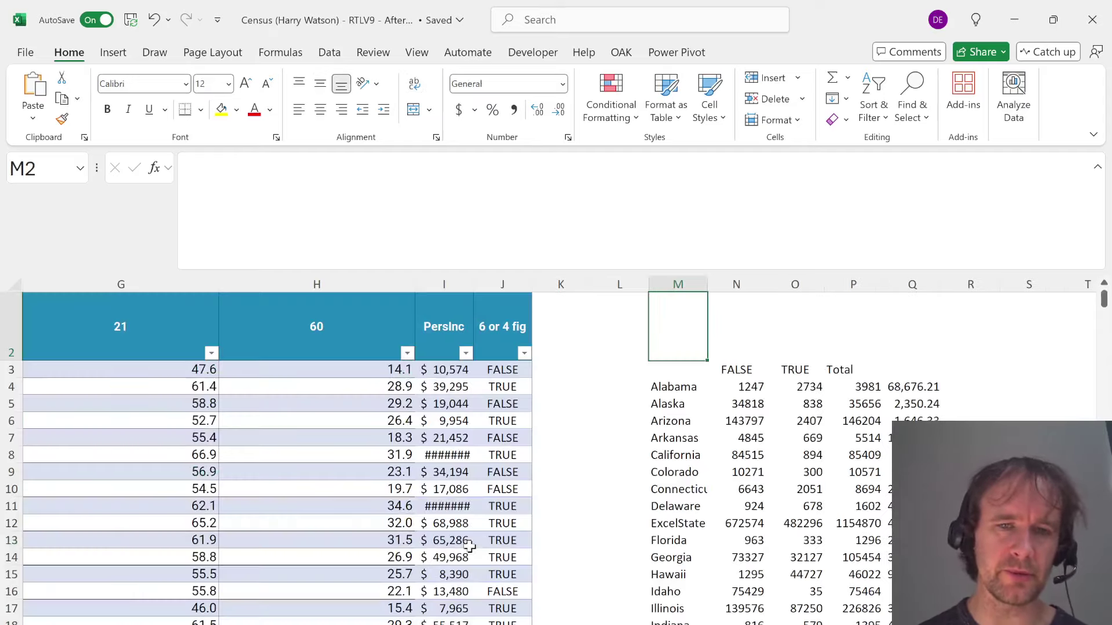
pyautogui.hotkey('ctrl', 'pageup')
pyautogui.hotkey('ctrl', 'pagedown')
pyautogui.hotkey('ctrl', 'pagedown')
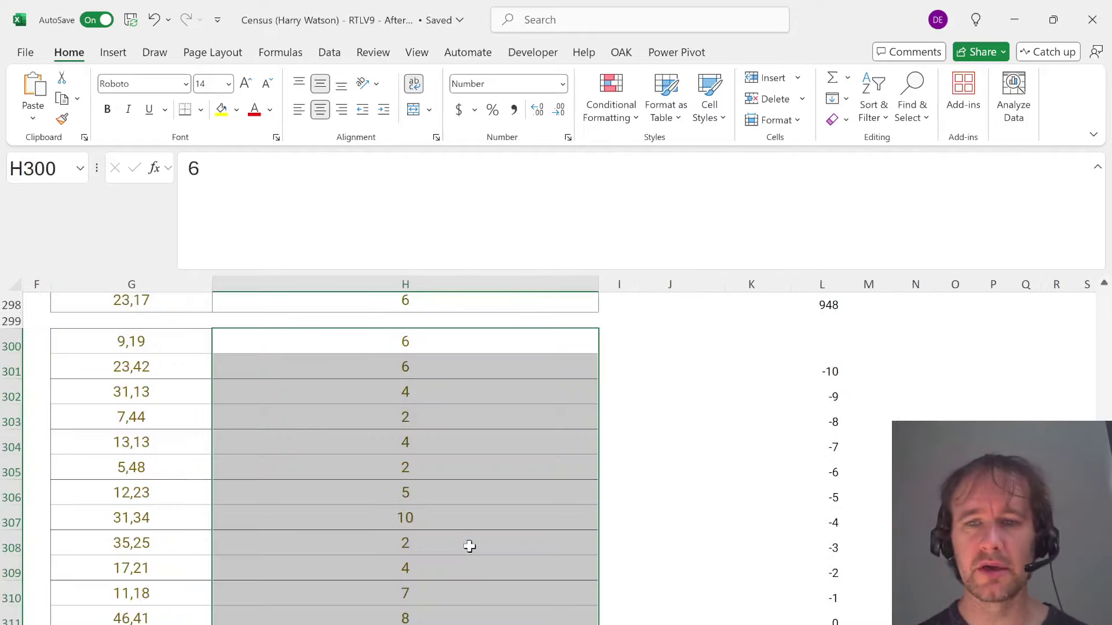
pyautogui.click(832, 368)
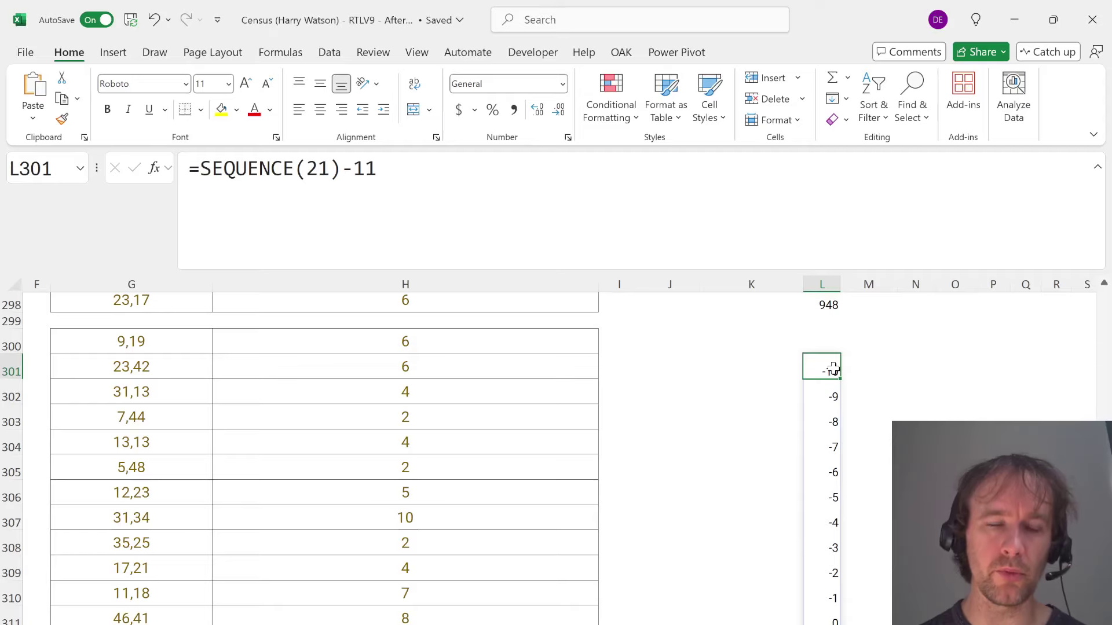
# Recheck the city list and coordinate-code formulas in Sheet4's H4 and J4, and return to the sequence in L301
pyautogui.hotkey('ctrl', 'pageup')
pyautogui.hotkey('ctrl', 'pageup')
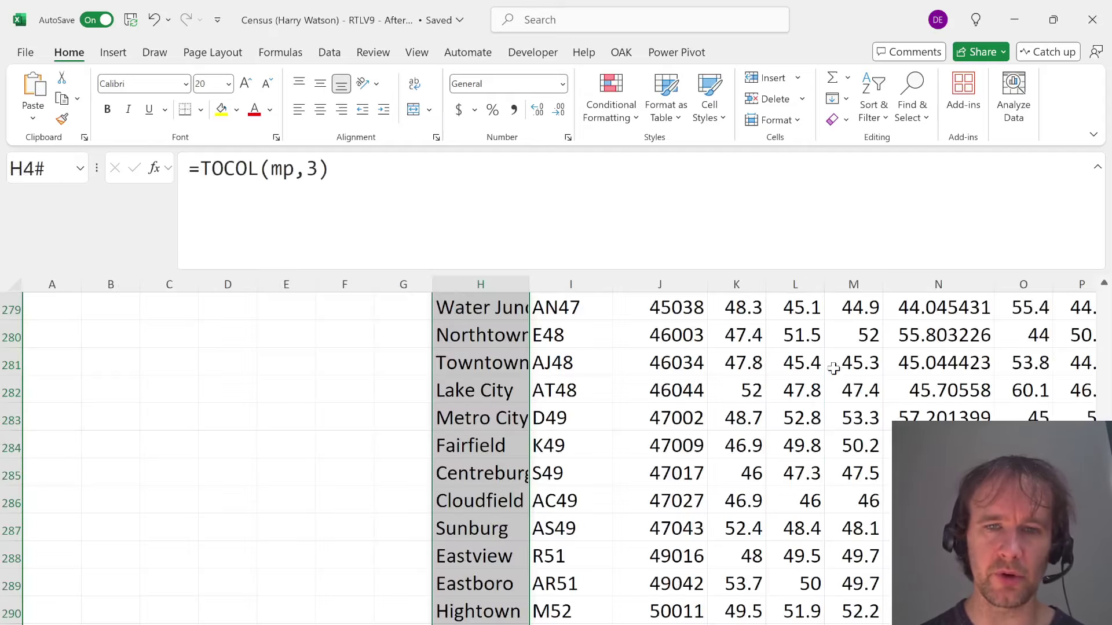
pyautogui.hotkey('ctrl', 'pageup')
pyautogui.hotkey('ctrl', 'pageup')
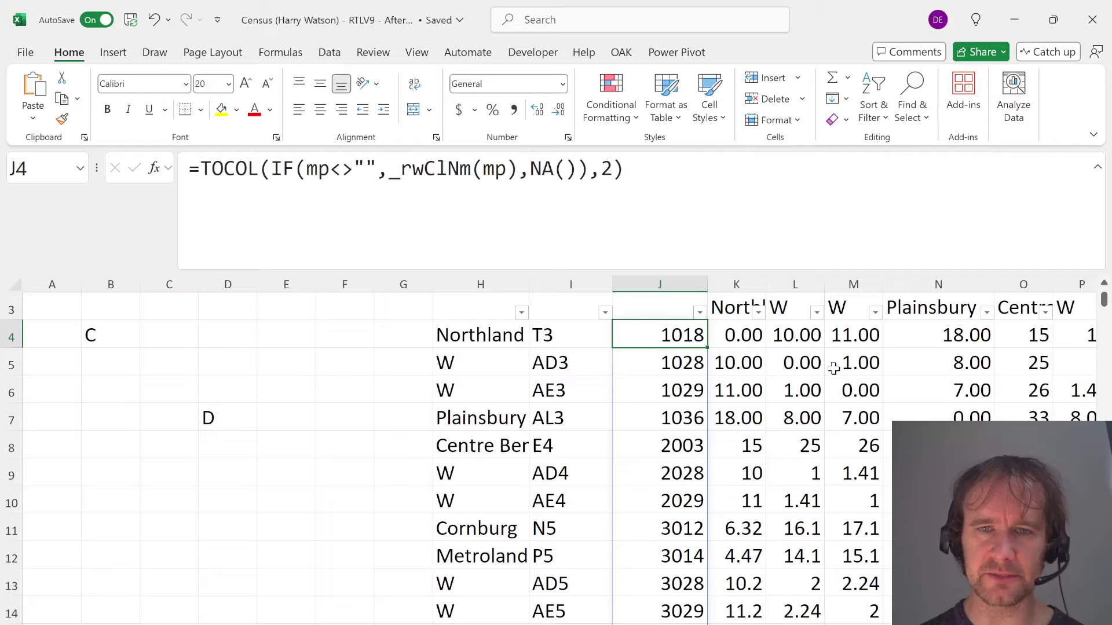
pyautogui.hotkey('ctrl', 'pagedown')
pyautogui.hotkey('ctrl', 'pagedown')
pyautogui.hotkey('ctrl', 'pagedown')
pyautogui.hotkey('ctrl', 'pagedown')
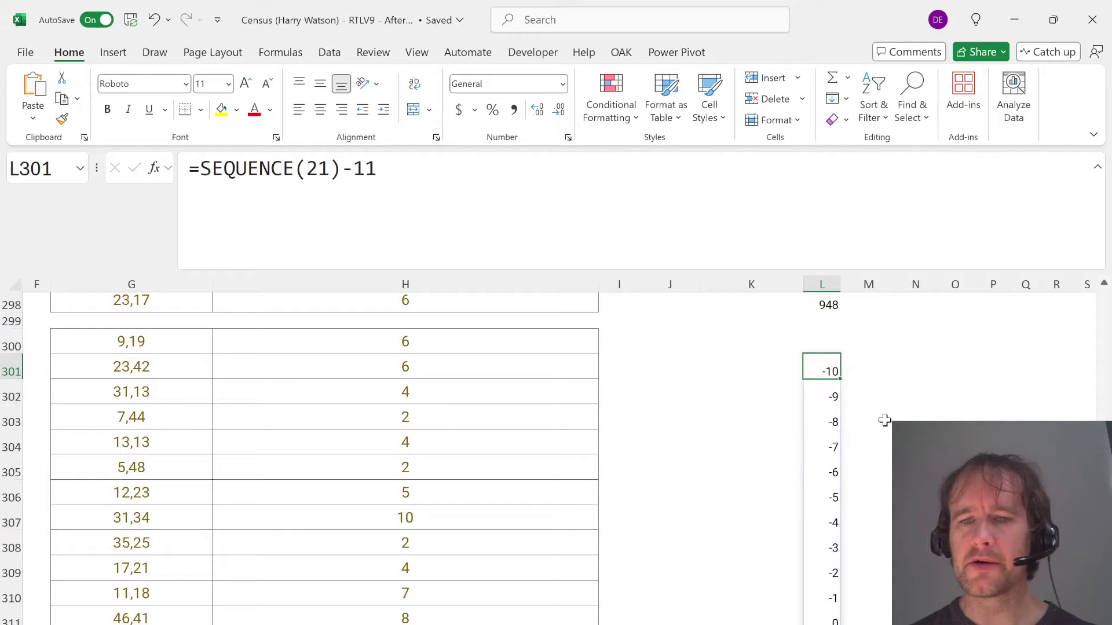
# Inspect the offsets spilled from L301, including the midpoint in L311 and the values below it
pyautogui.scroll(-1, 884, 420)
pyautogui.scroll(1, 885, 420)
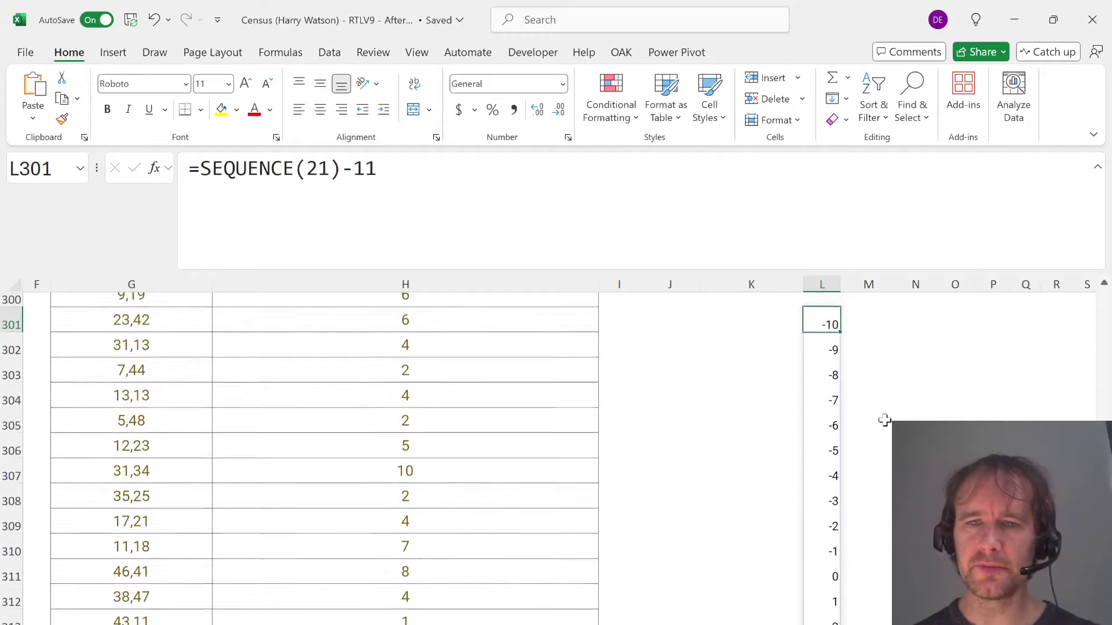
pyautogui.click(823, 573)
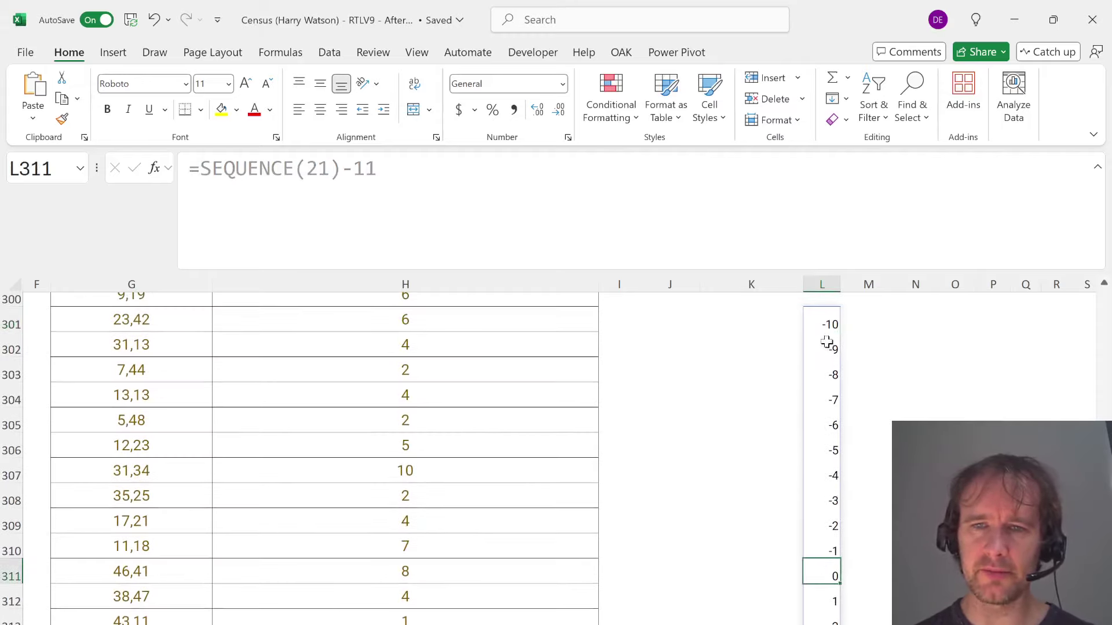
pyautogui.scroll(-2, 842, 443)
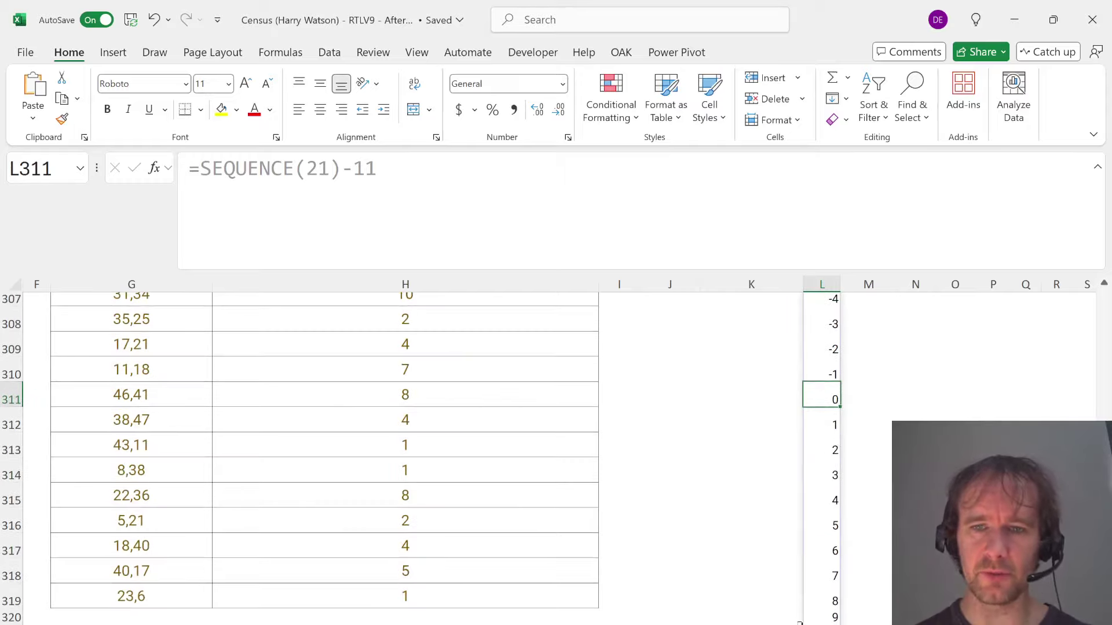
pyautogui.scroll(3, 542, 347)
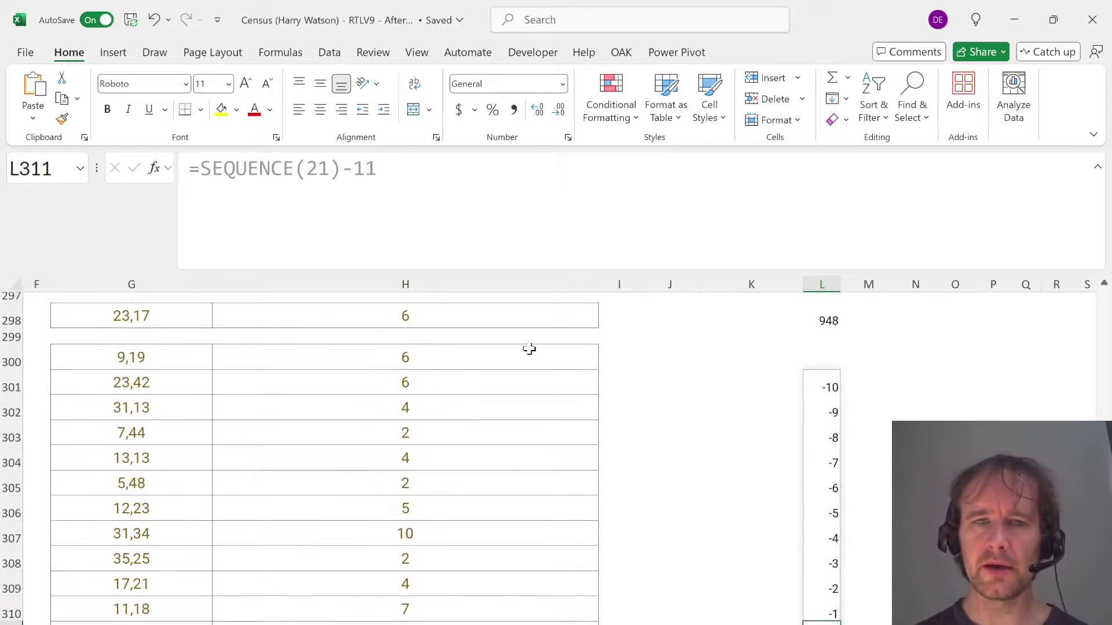
# Copy the complete life expectancy LET formula from L298 and replace the formula in L301 with it
pyautogui.click(827, 318)
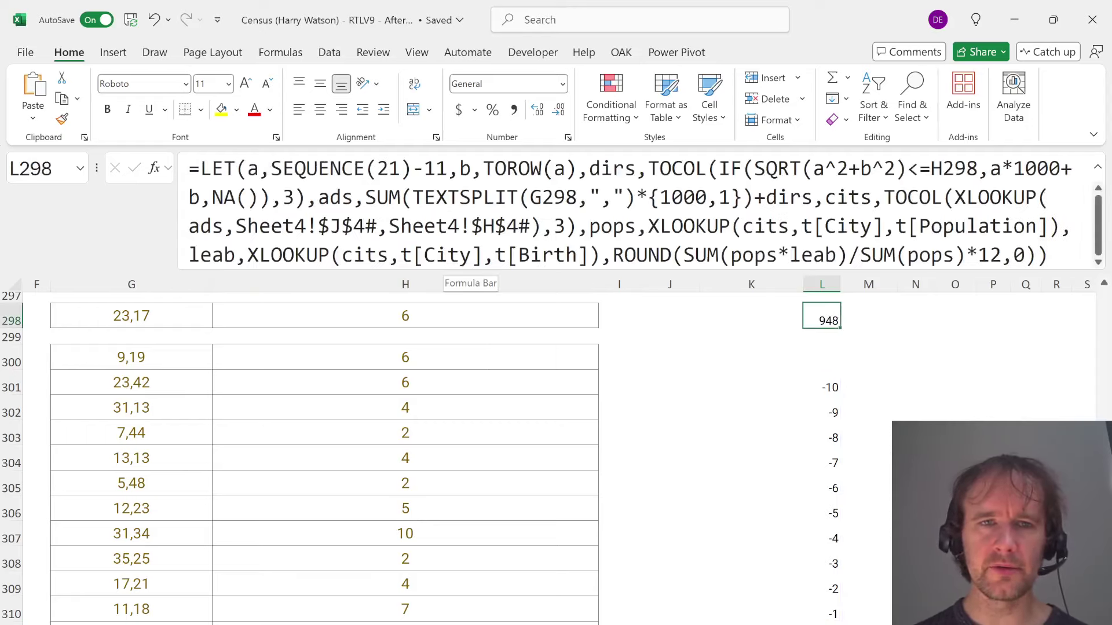
pyautogui.click(444, 257)
pyautogui.hotkey('ctrl', 'a')
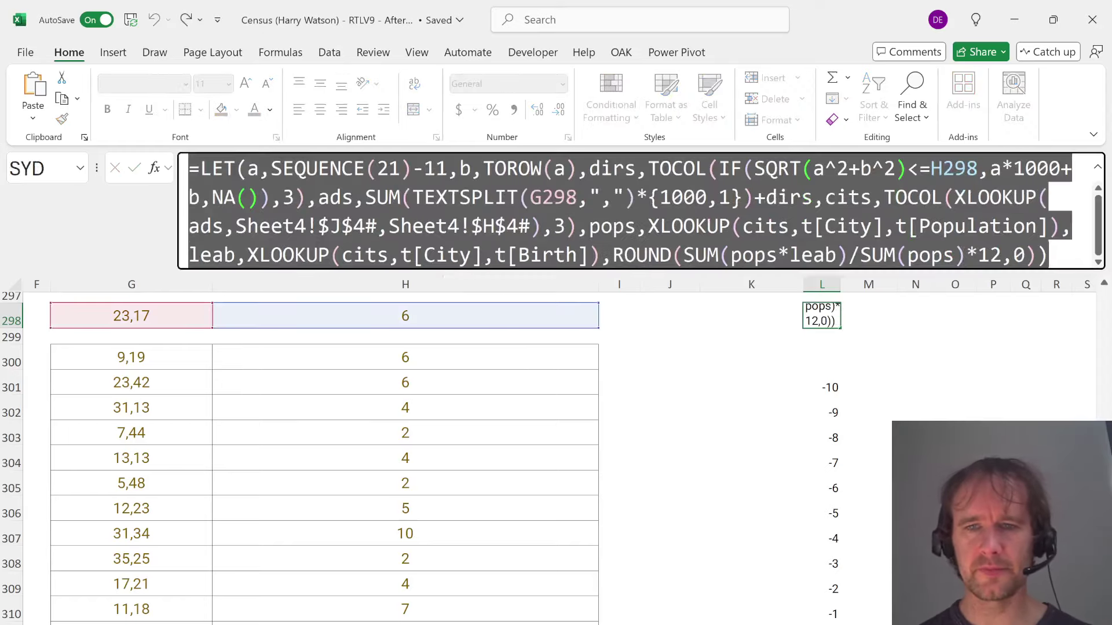
pyautogui.press('Return')
pyautogui.press('Down')
pyautogui.press('Down')
pyautogui.press('Down')
pyautogui.press('Up')
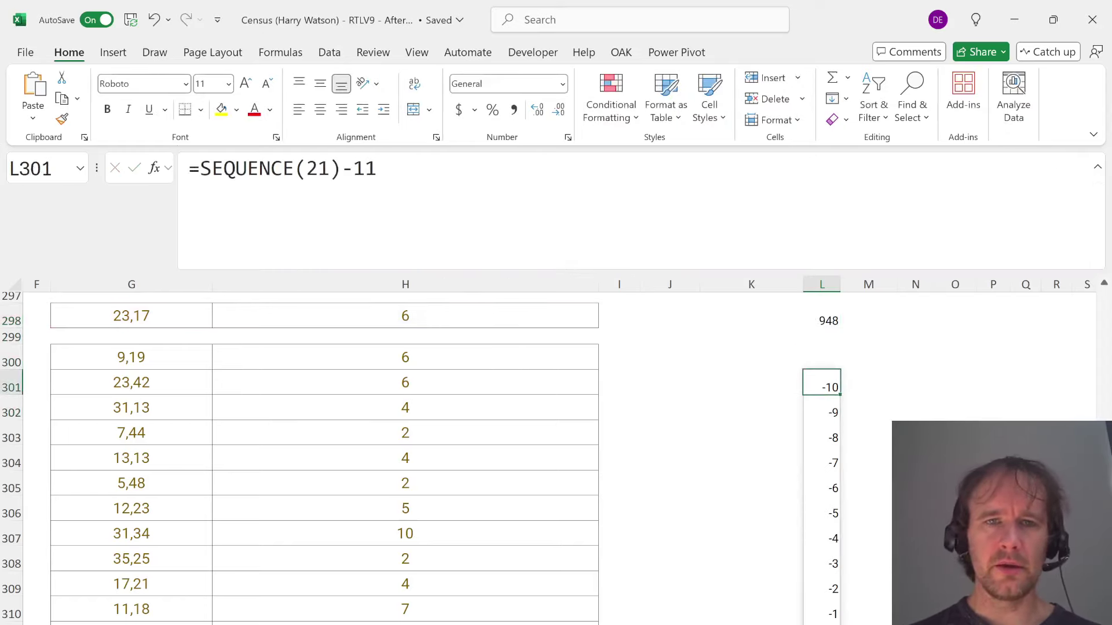
pyautogui.press('F2')
pyautogui.hotkey('ctrl', 'a')
pyautogui.hotkey('ctrl', 'v')
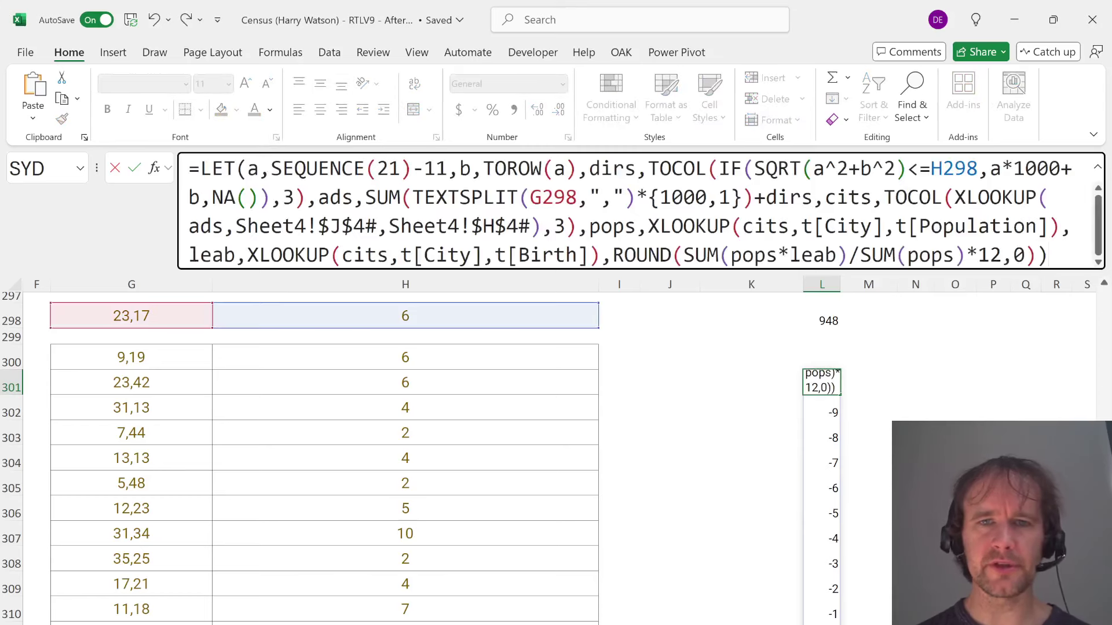
# Put the dirs and ads definitions of L301's LET formula on their own indented lines
pyautogui.hotkey('alt', 'Return')
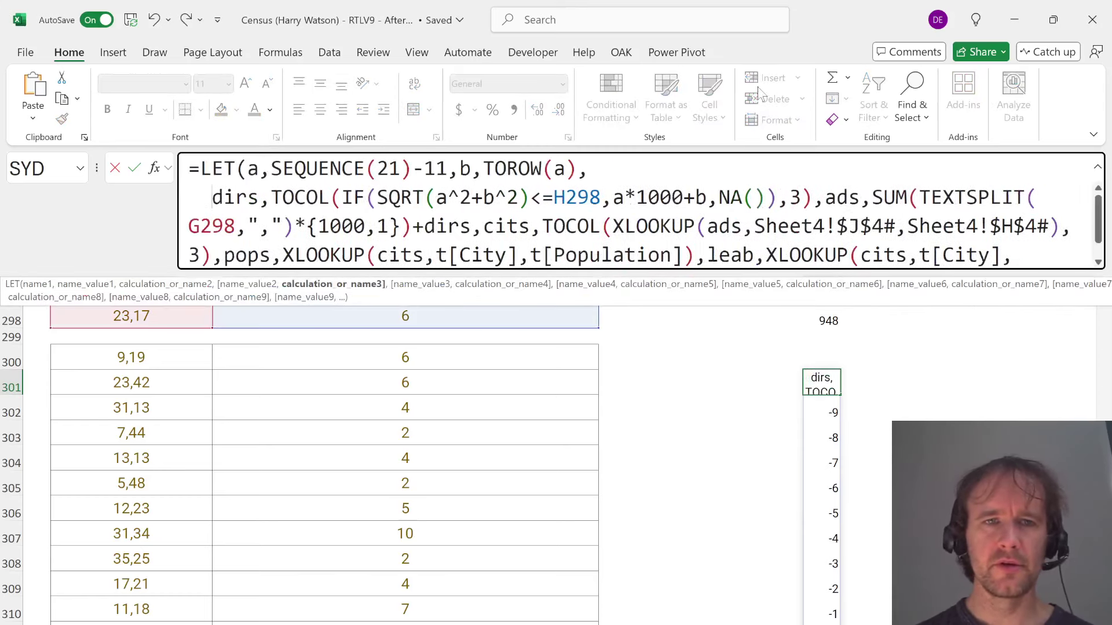
pyautogui.hotkey('shift', 'Left')
pyautogui.hotkey('shift', 'Left')
pyautogui.hotkey('shift', 'Left')
pyautogui.hotkey('shift', 'Left')
pyautogui.hotkey('shift', 'Left')
pyautogui.hotkey('shift', 'Left')
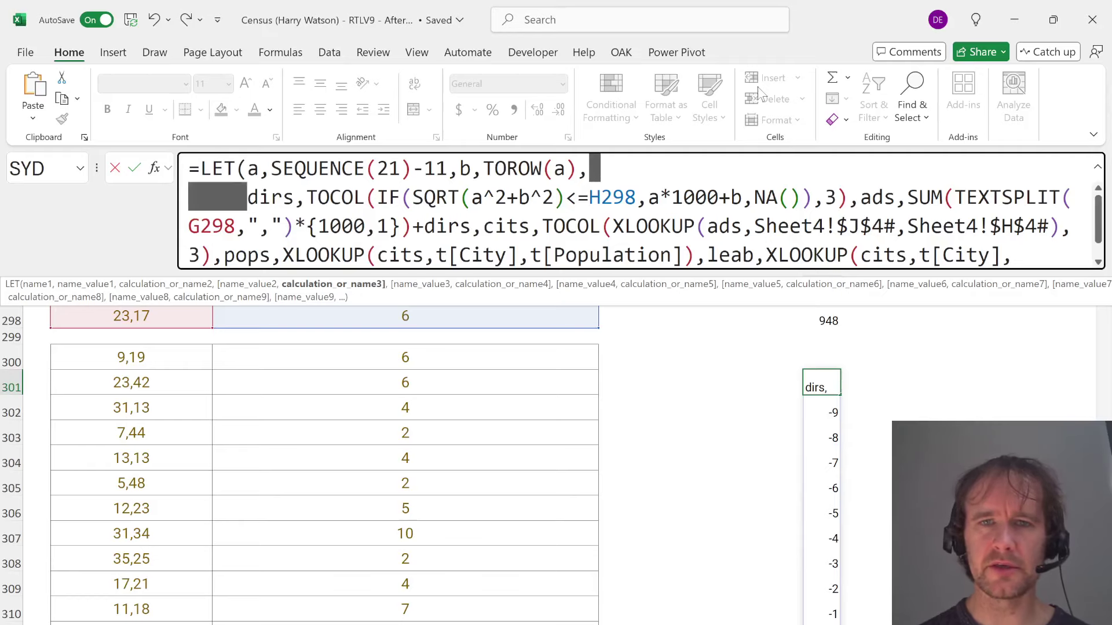
pyautogui.hotkey('ctrl', 'c')
pyautogui.click(860, 197)
pyautogui.hotkey('ctrl', 'v')
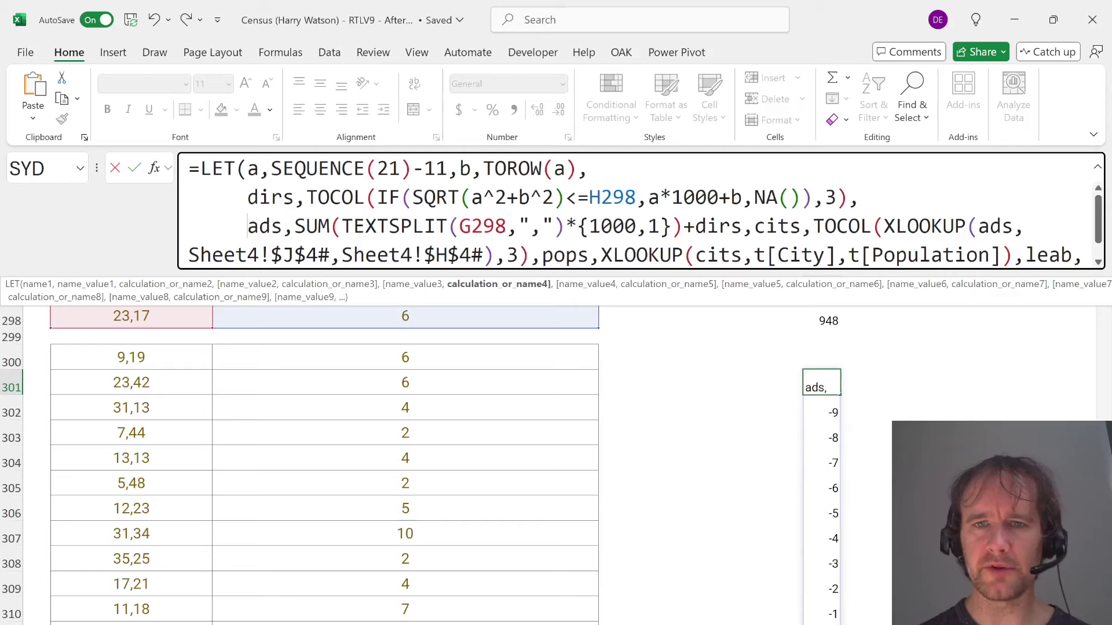
# Put cits, pops, leab and the final ROUND on separate indented lines, and enlarge the formula bar to fit the whole formula
pyautogui.click(754, 225)
pyautogui.hotkey('ctrl', 'v')
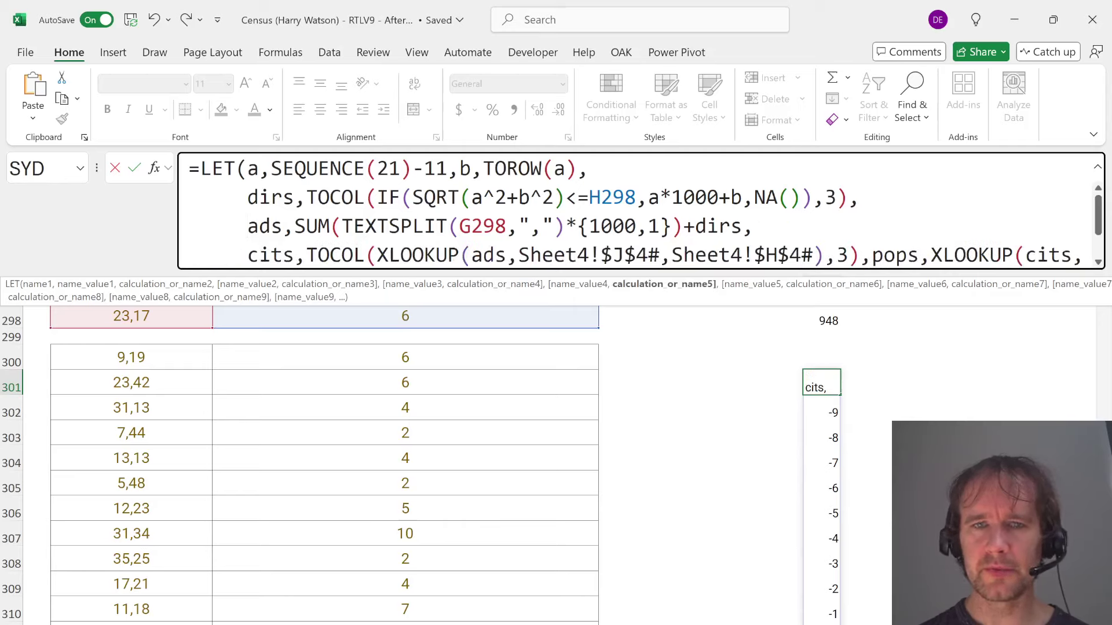
pyautogui.click(864, 254)
pyautogui.hotkey('ctrl', 'v')
pyautogui.click(731, 255)
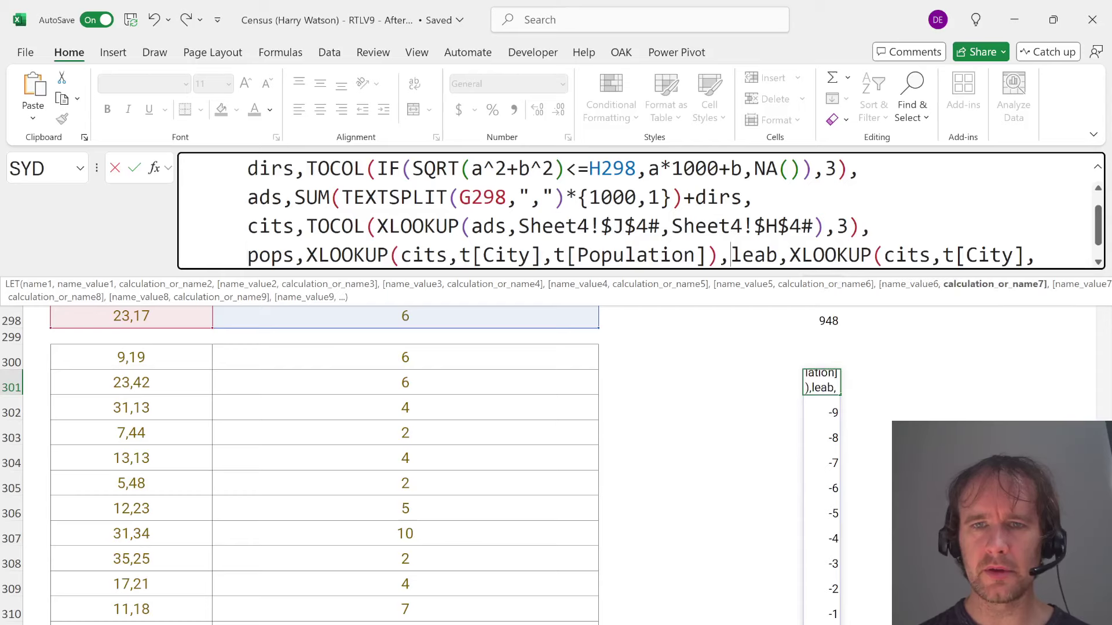
pyautogui.hotkey('ctrl', 'v')
pyautogui.click(671, 255)
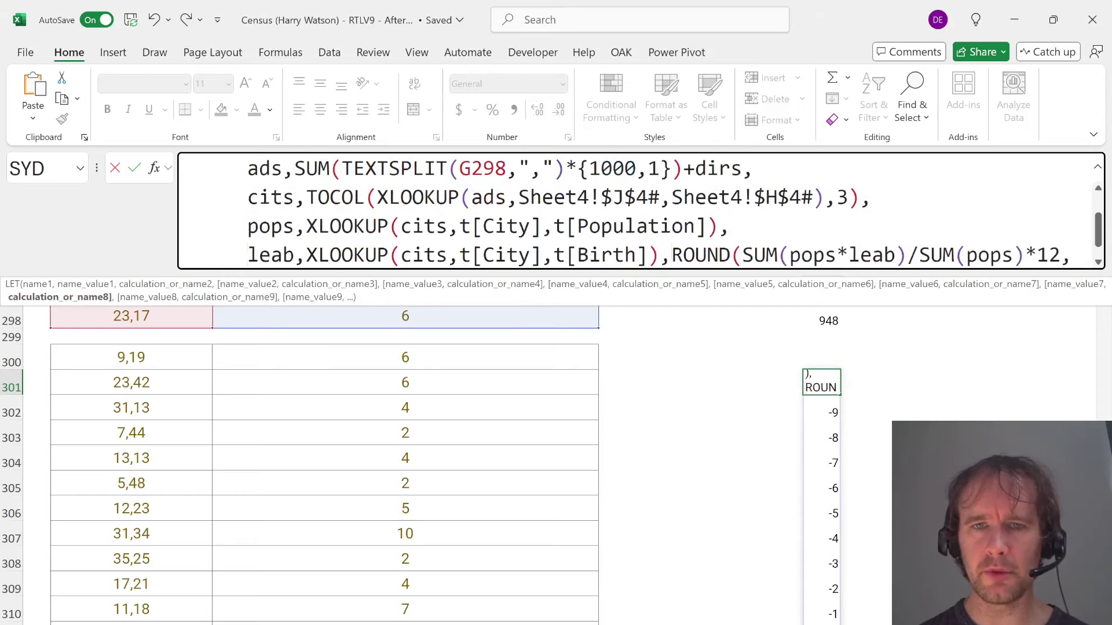
pyautogui.hotkey('ctrl', 'v')
pyautogui.moveTo(694, 272); pyautogui.dragTo(694, 330)
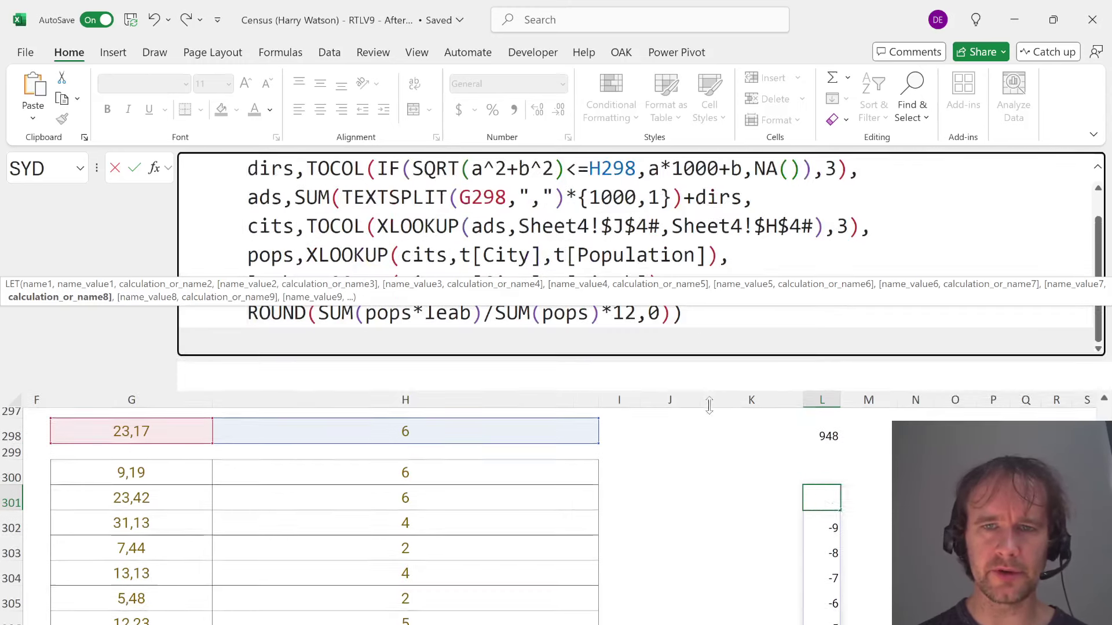
pyautogui.moveTo(707, 329); pyautogui.dragTo(709, 428)
# Name the ROUND calculation out and make the LET formula in L301 return out on a new last line
pyautogui.write('out,')
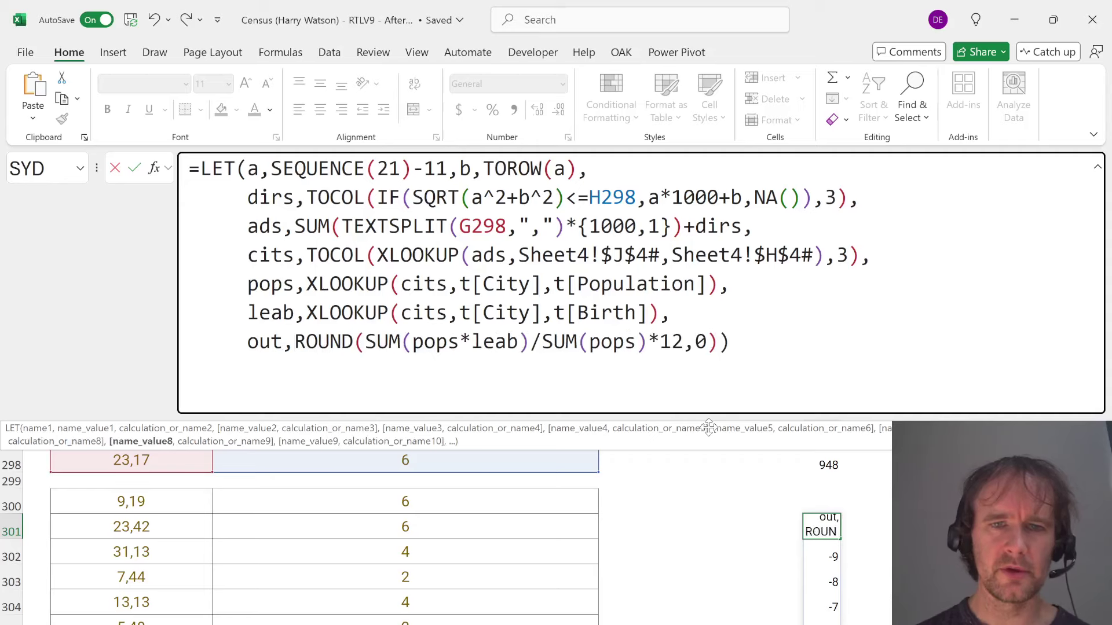
pyautogui.press('End')
pyautogui.press('Left')
pyautogui.write(',')
pyautogui.hotkey('alt', 'Return')
pyautogui.press('Left')
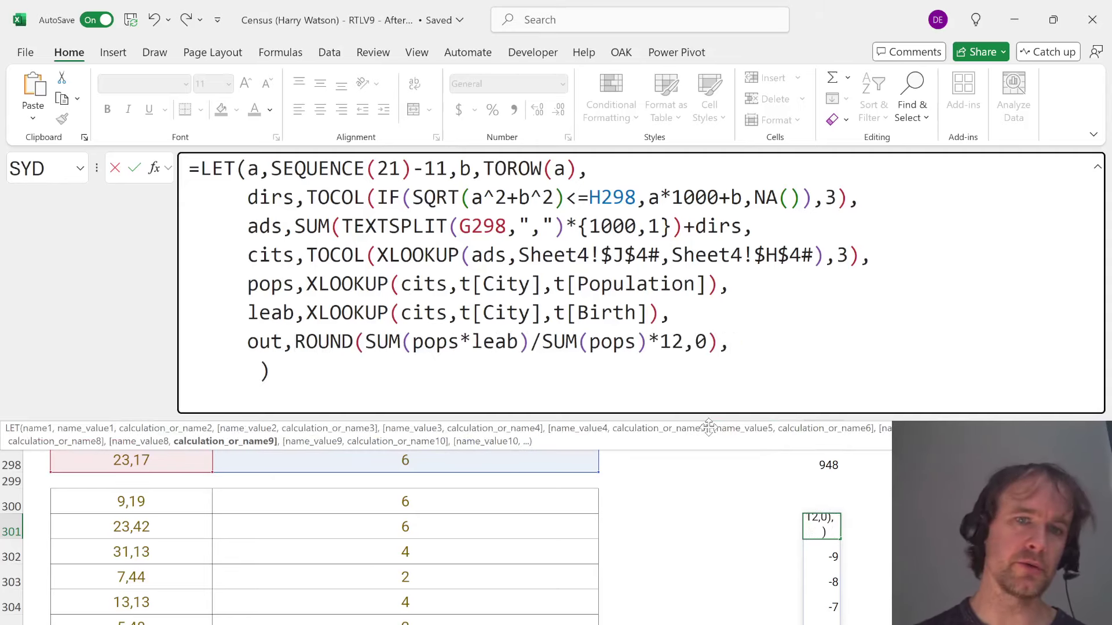
pyautogui.press('BackSpace')
pyautogui.write('out')
pyautogui.press('Return')
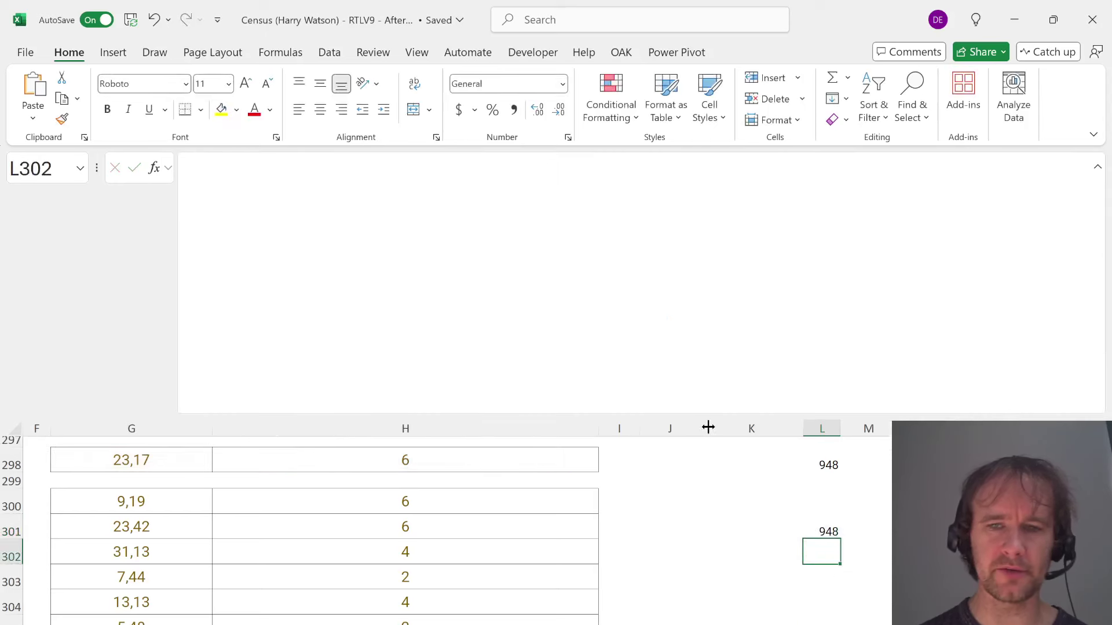
# Change the final argument of L301's LET formula to a so the cell spills the vertical offsets
pyautogui.press('Up')
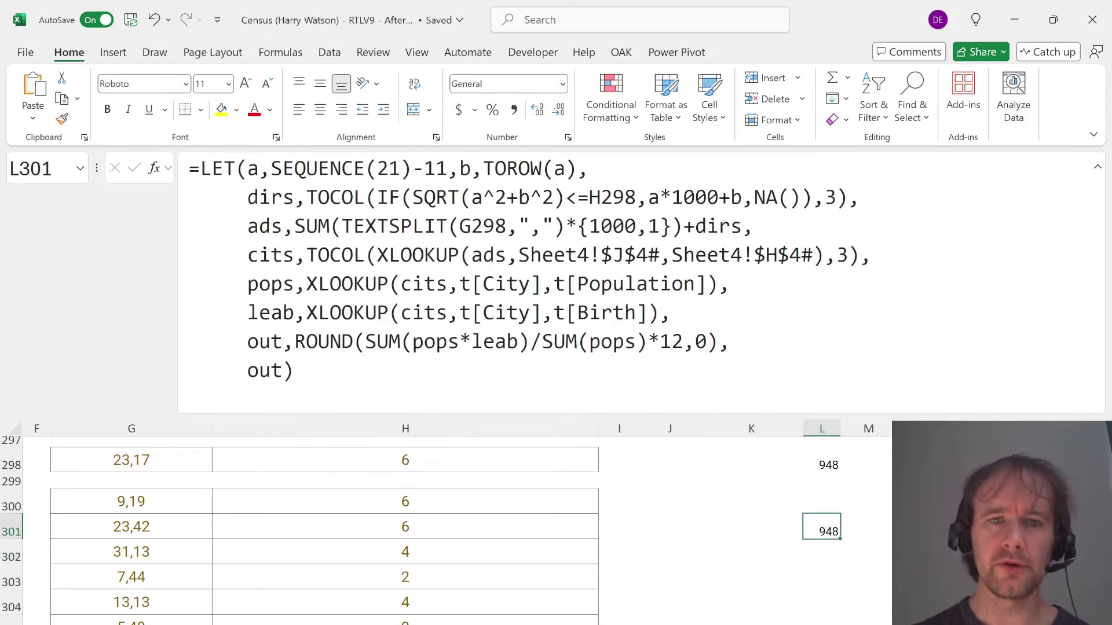
pyautogui.doubleClick(264, 371)
pyautogui.write('a')
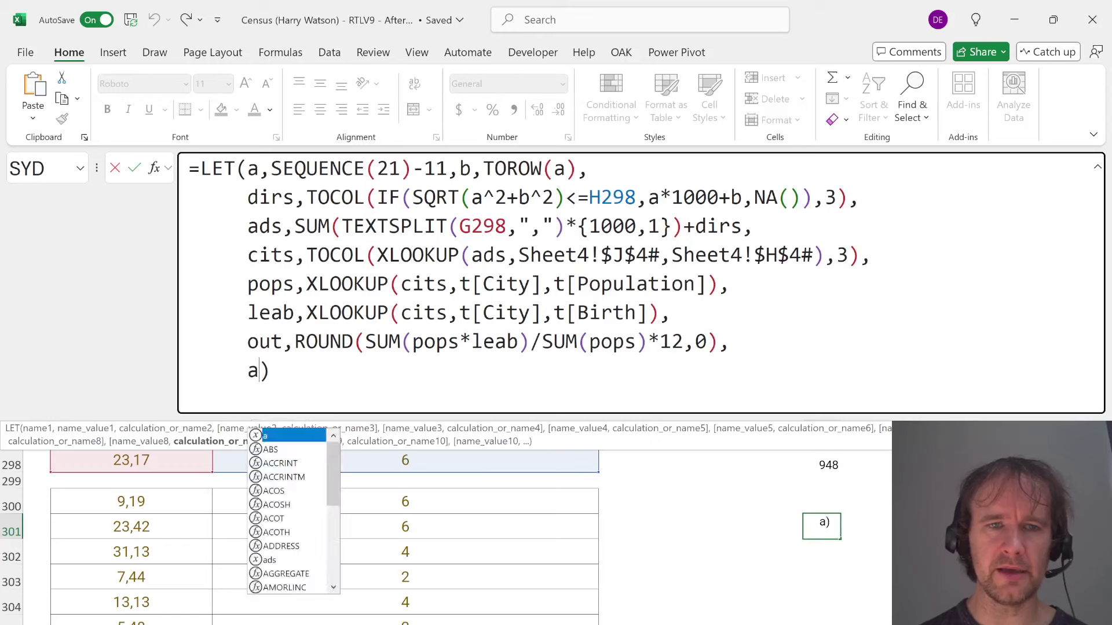
pyautogui.press('Return')
# Change the returned variable in L301 to b and view the horizontally spilled offsets
pyautogui.press('Up')
pyautogui.doubleClick(253, 371)
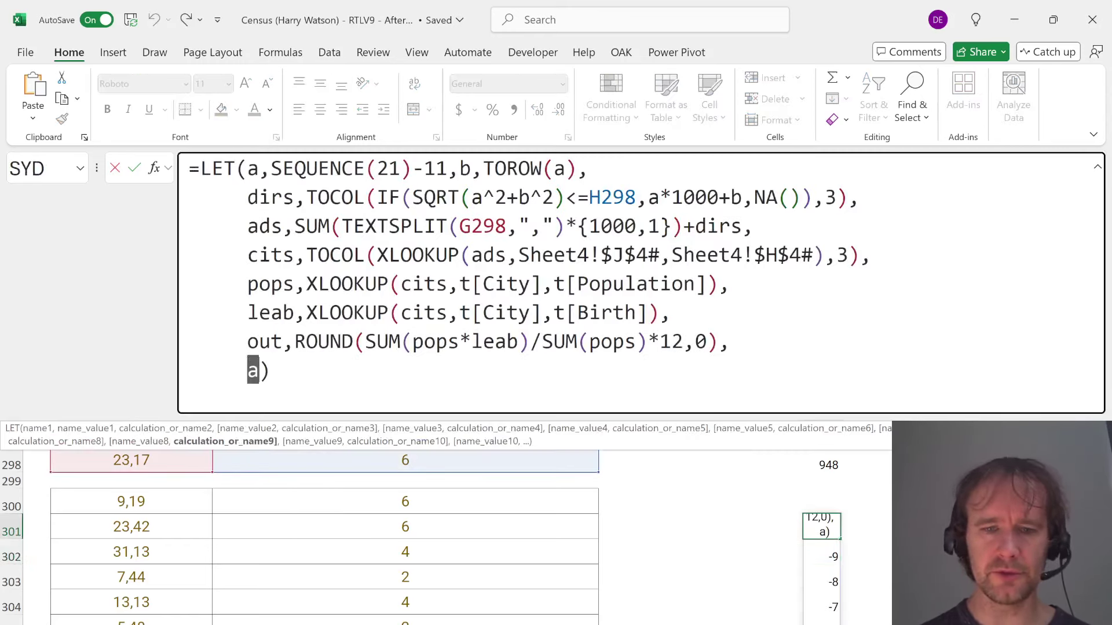
pyautogui.write('b')
pyautogui.press('Return')
pyautogui.press('Up')
pyautogui.hscroll(3, 457, 521)
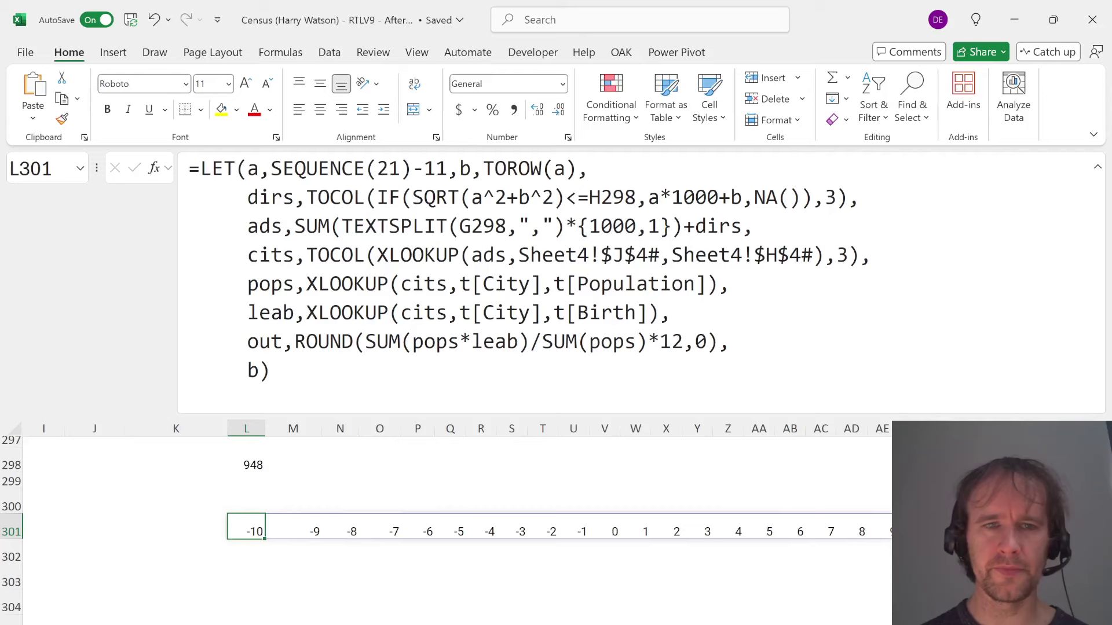
# Make L301's LET formula return ABS(a)+ABS(b) instead of b
pyautogui.doubleClick(258, 371)
pyautogui.write('a')
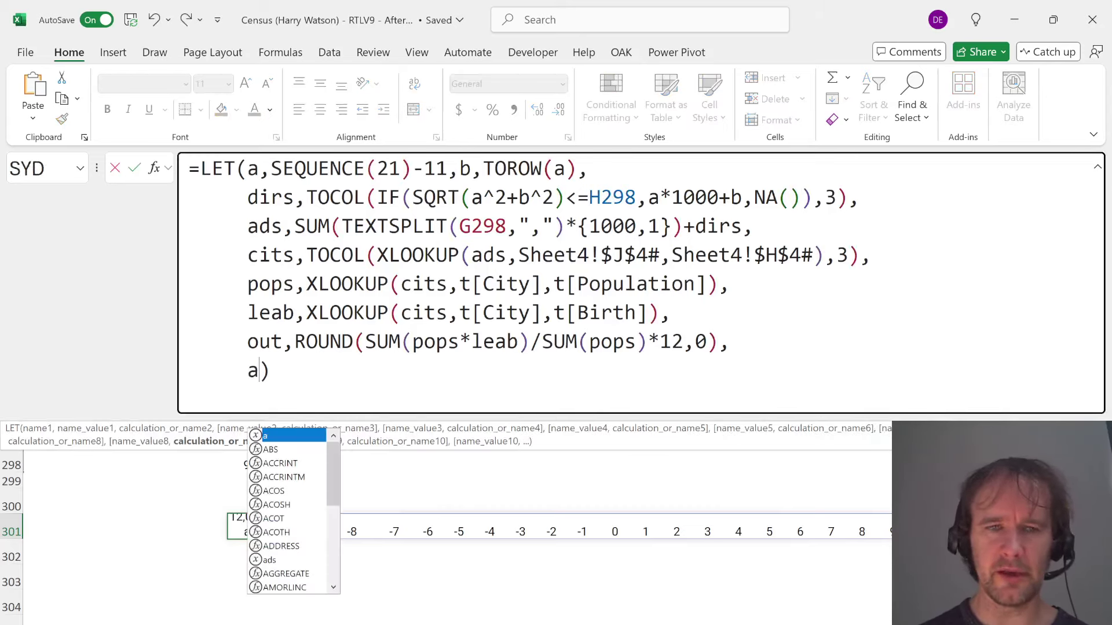
pyautogui.press('BackSpace')
pyautogui.write('abs(')
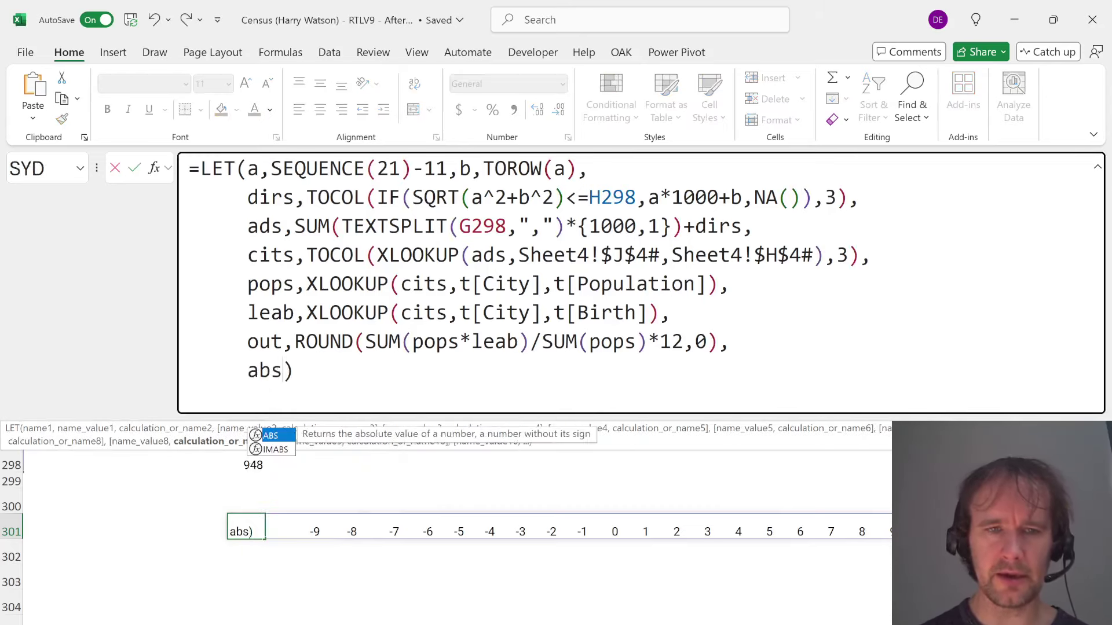
pyautogui.write('a)+abs')
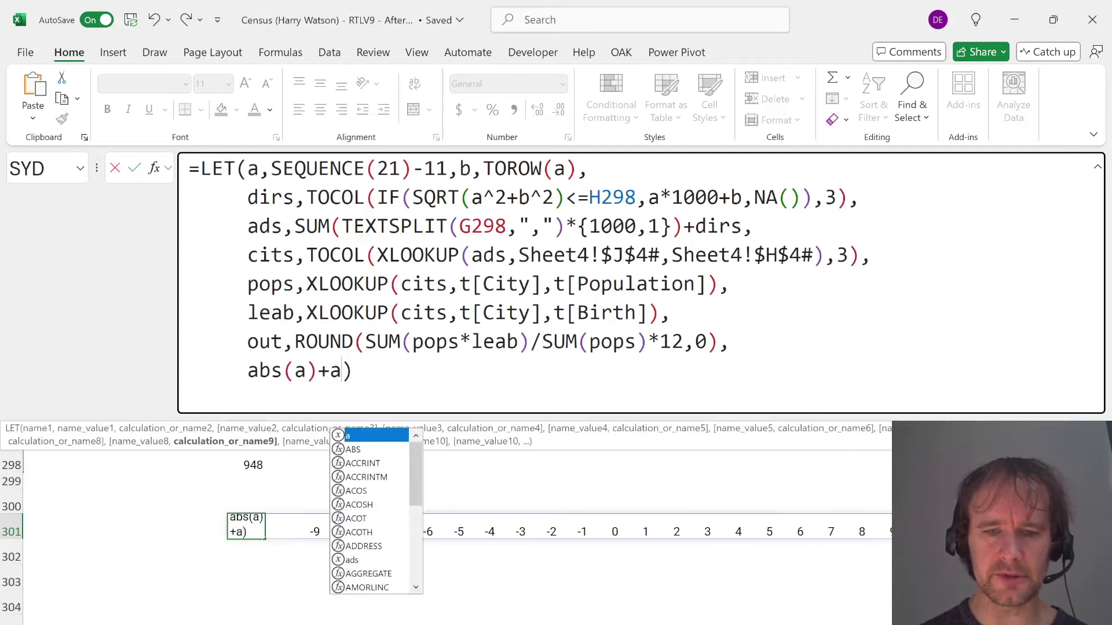
pyautogui.write('(b)')
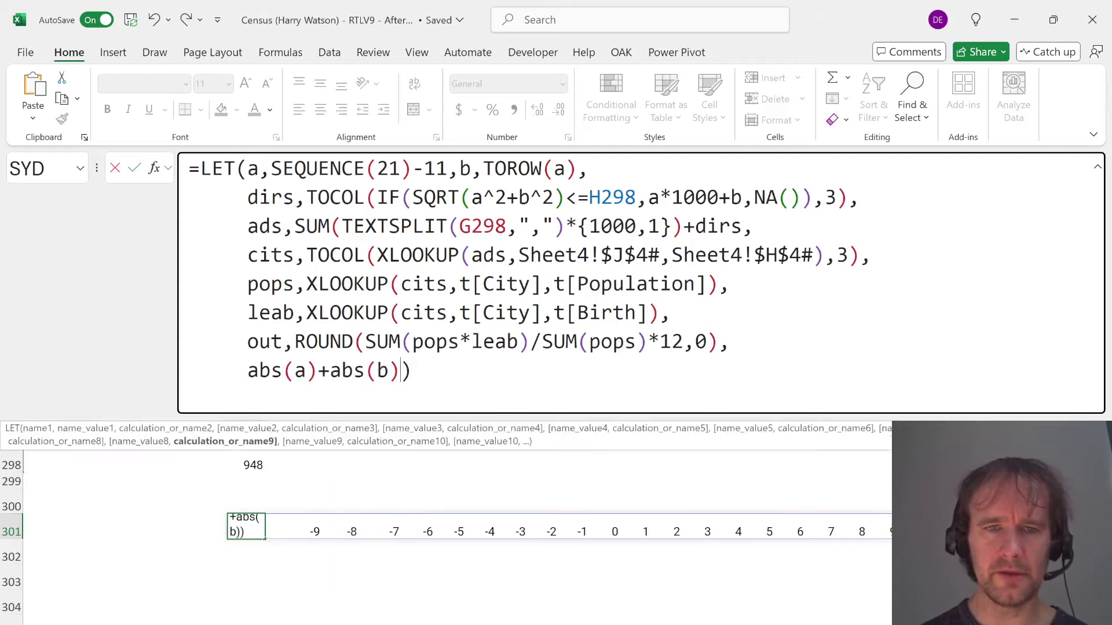
pyautogui.press('Return')
# Reduce the final argument in L301 to ABS(a) and inspect the spilled midpoint in L311
pyautogui.click(246, 527)
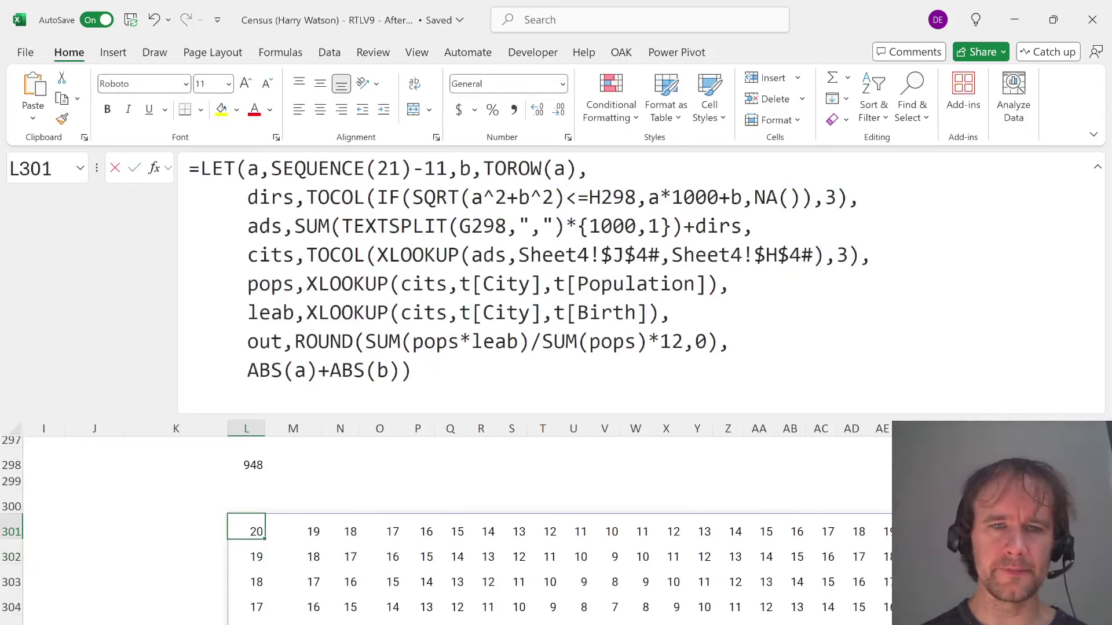
pyautogui.moveTo(317, 370); pyautogui.dragTo(402, 370)
pyautogui.press('BackSpace')
pyautogui.press('Return')
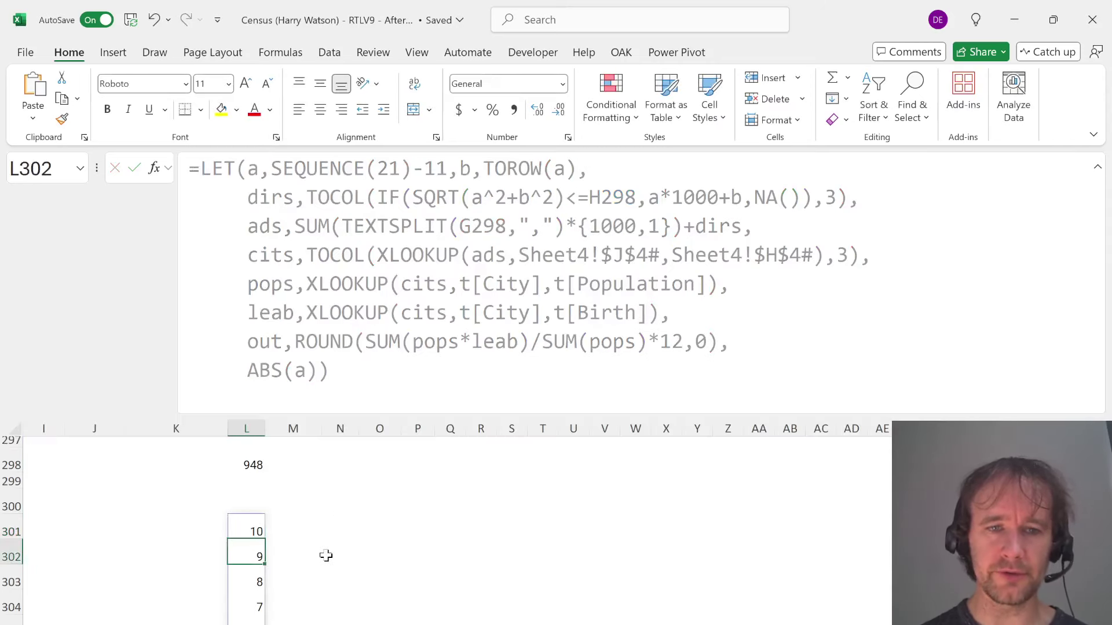
pyautogui.scroll(-4, 326, 555)
pyautogui.click(257, 545)
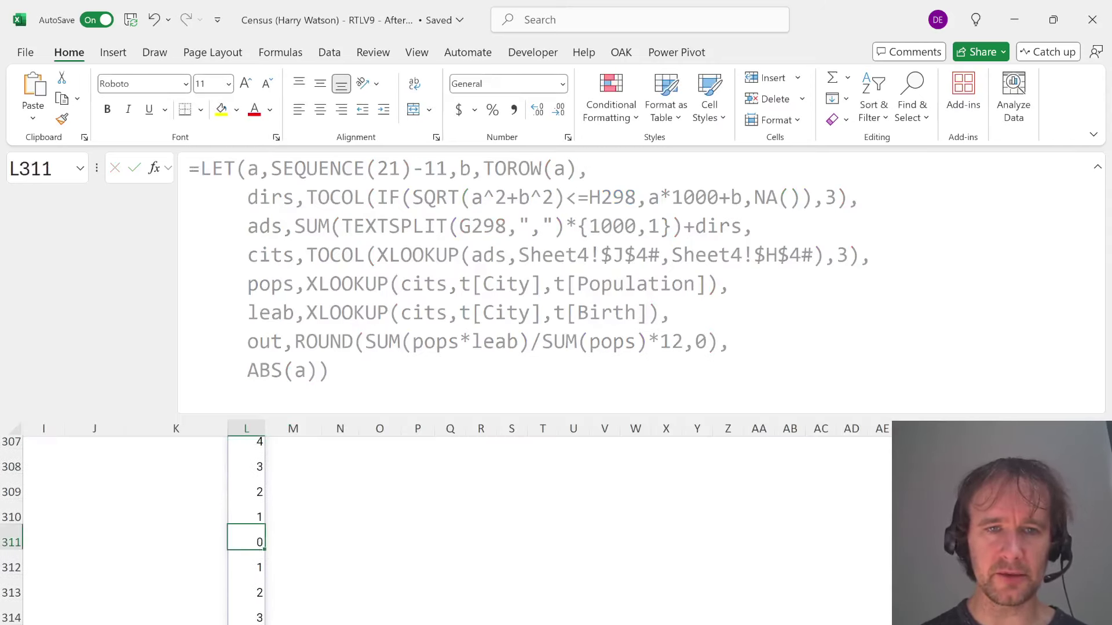
# Add +ABS(b) back after ABS(a) in the last line of L301's formula
pyautogui.hotkey('ctrl', 'Up')
pyautogui.click(318, 371)
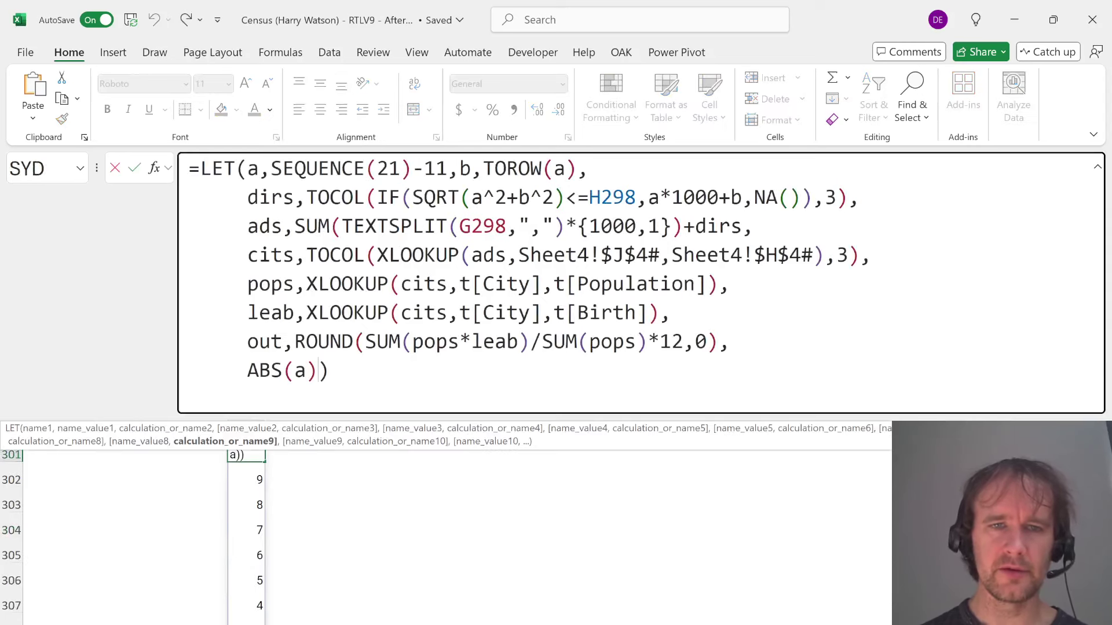
pyautogui.write('+abs(b)')
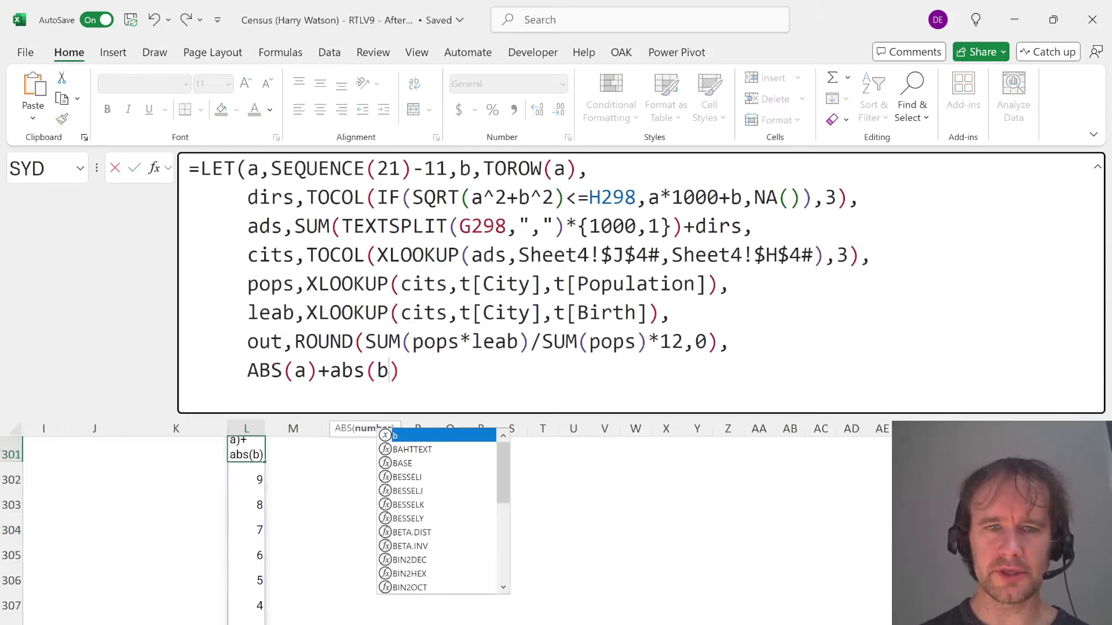
pyautogui.press('Return')
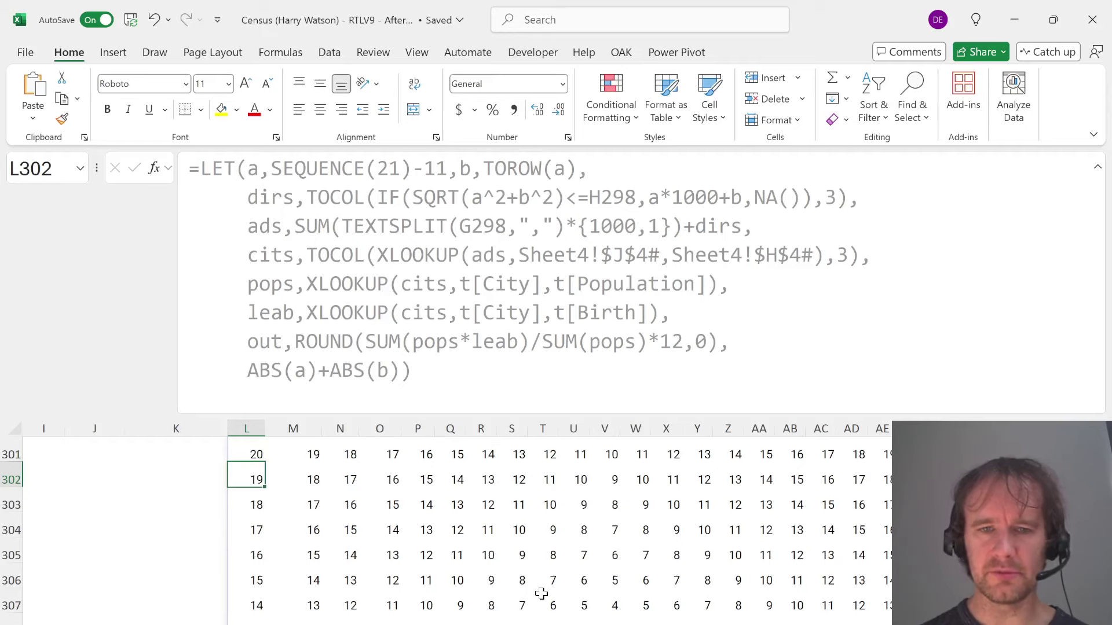
# Examine the spilled distance grid around its centre in V311 and diagonally outward to T309
pyautogui.scroll(-3, 542, 591)
pyautogui.scroll(-2, 614, 585)
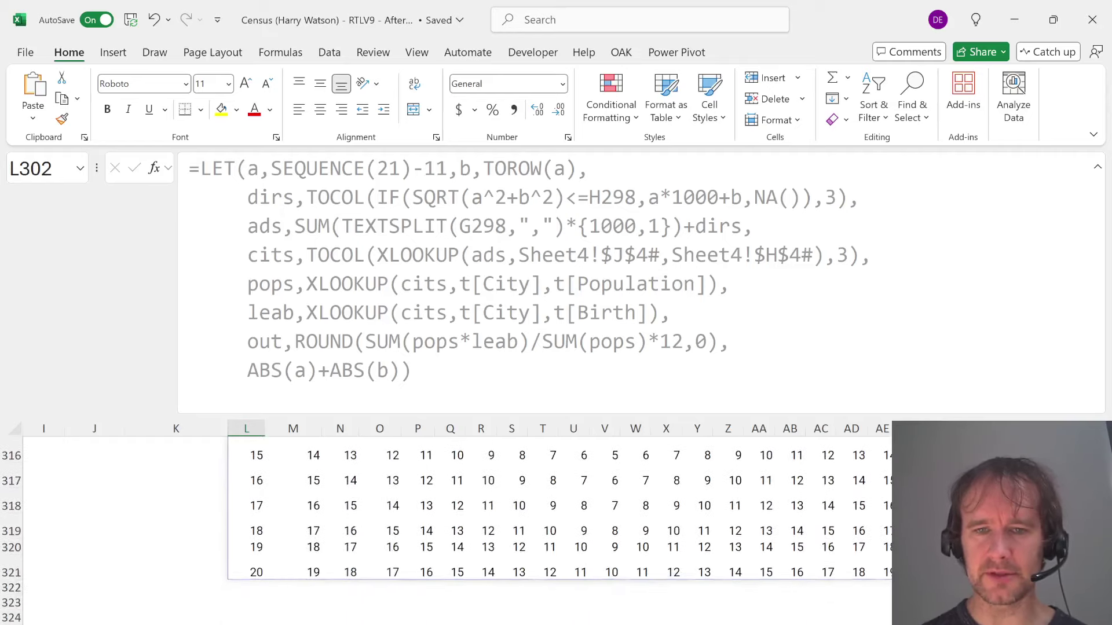
pyautogui.scroll(3, 614, 585)
pyautogui.click(620, 557)
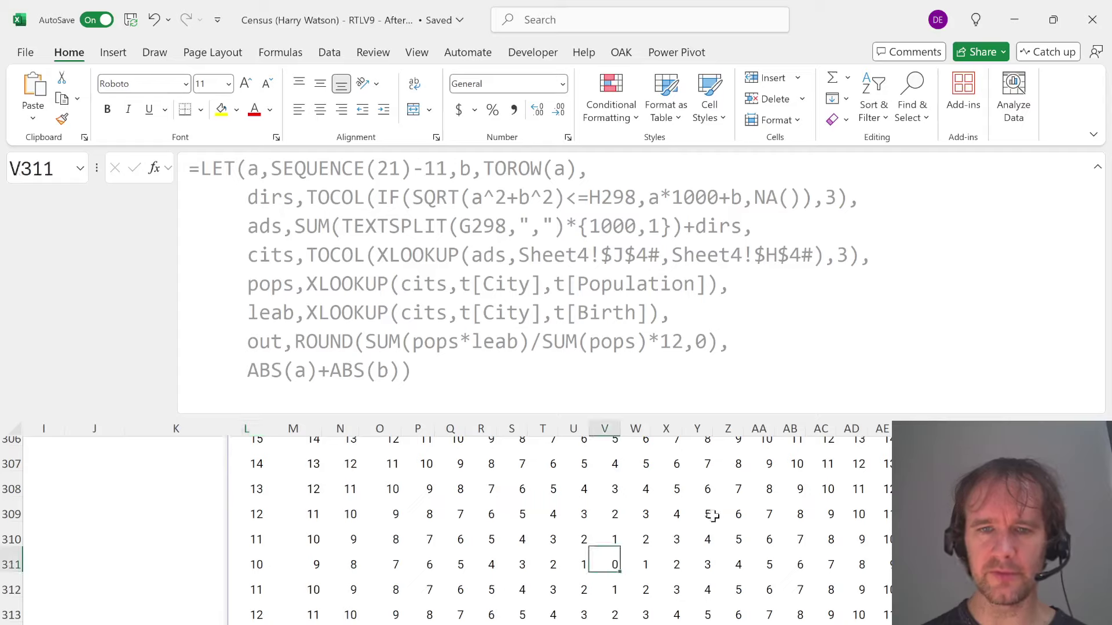
pyautogui.press('Left')
pyautogui.press('Up')
pyautogui.press('Left')
pyautogui.press('Up')
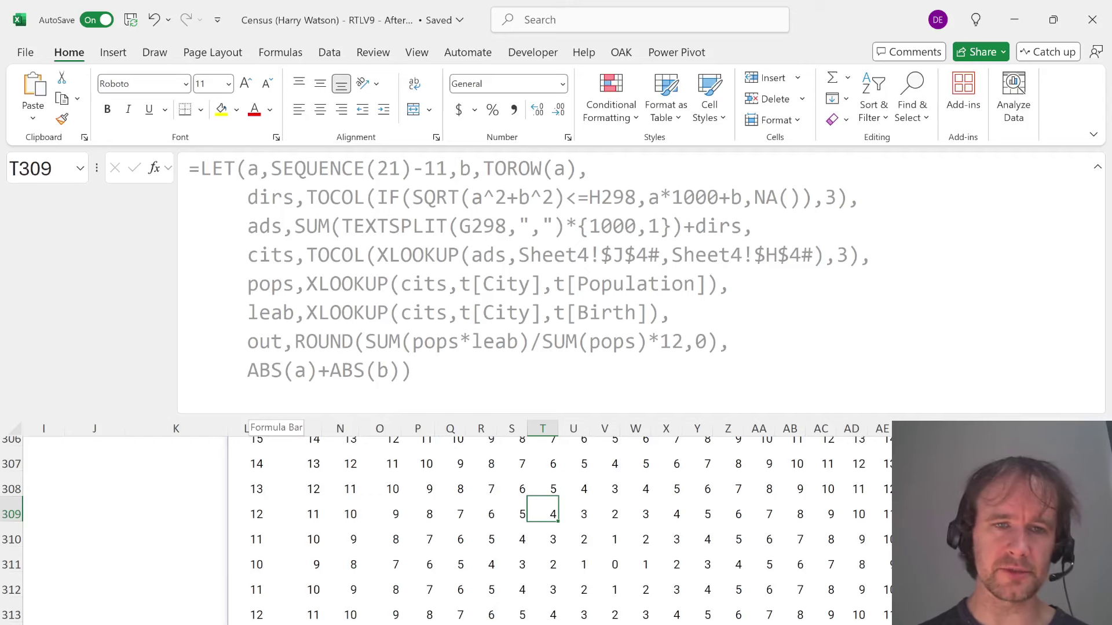
pyautogui.press('BackSpace')
pyautogui.press('Escape')
# Replace the final argument in L301 with SQRT(a^2+b^2), copied from the dirs definition
pyautogui.hotkey('ctrl', 'Left')
pyautogui.hotkey('ctrl', 'Up')
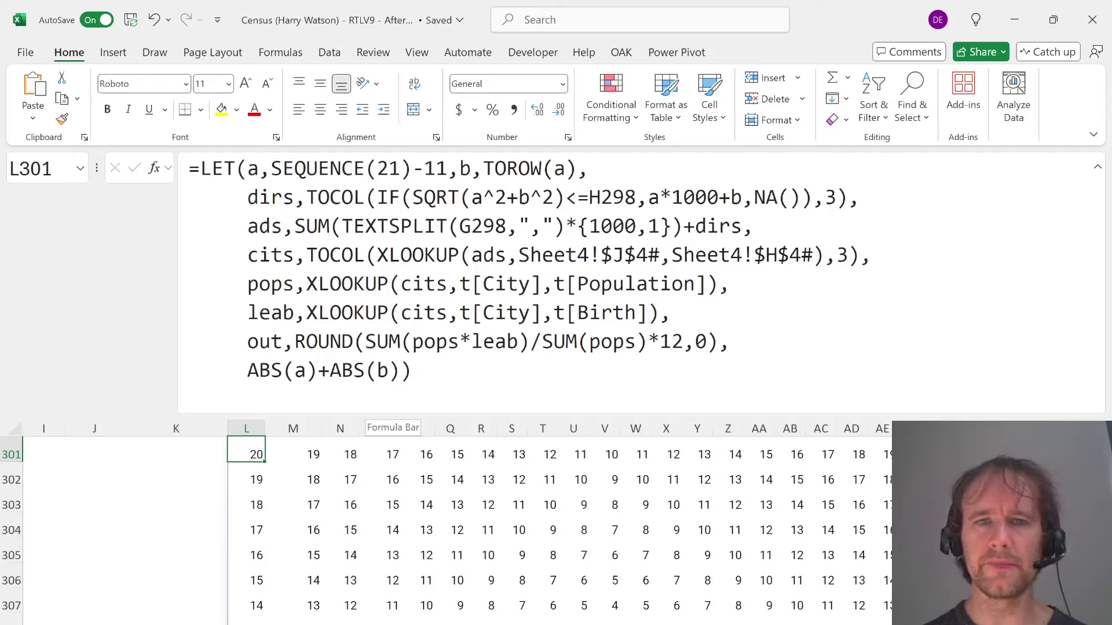
pyautogui.moveTo(413, 197); pyautogui.dragTo(565, 197)
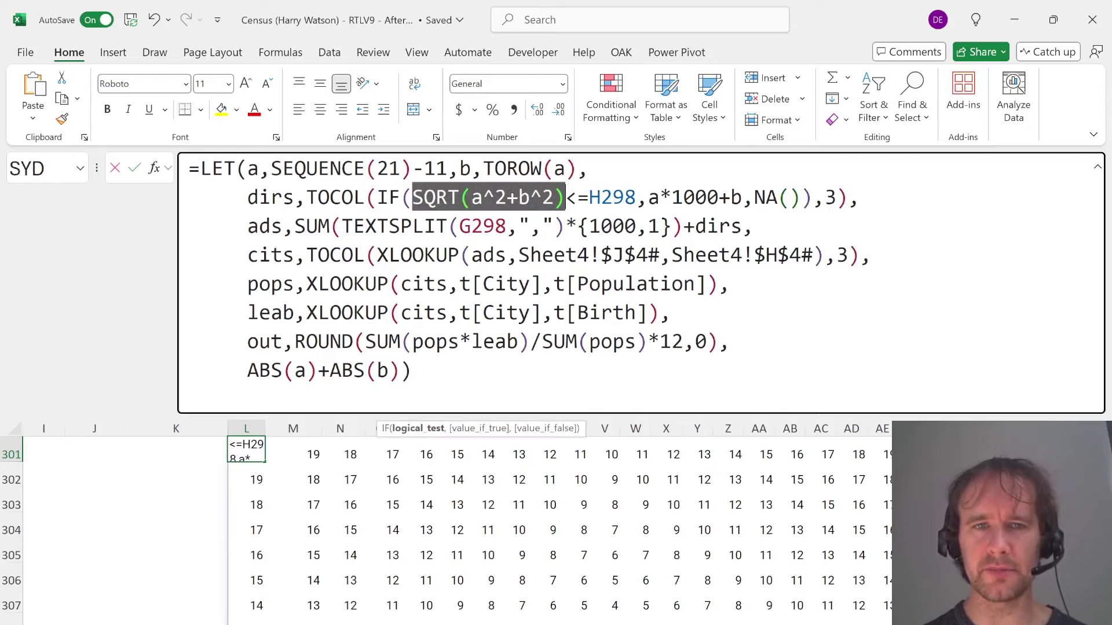
pyautogui.hotkey('ctrl', 'c')
pyautogui.moveTo(247, 371); pyautogui.dragTo(399, 371)
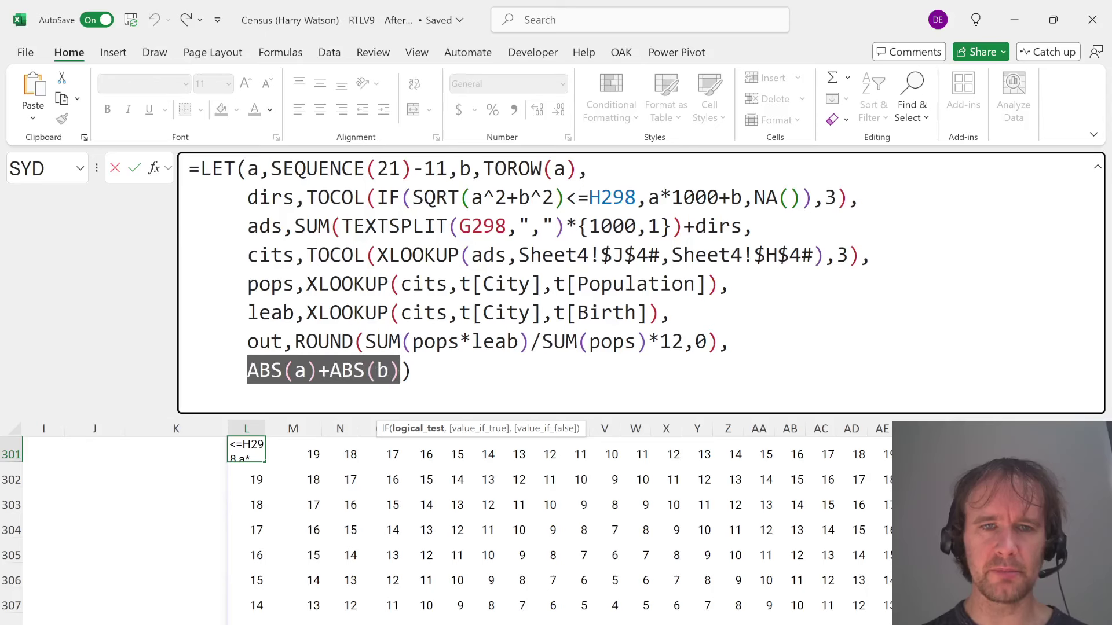
pyautogui.hotkey('ctrl', 'v')
pyautogui.press('Return')
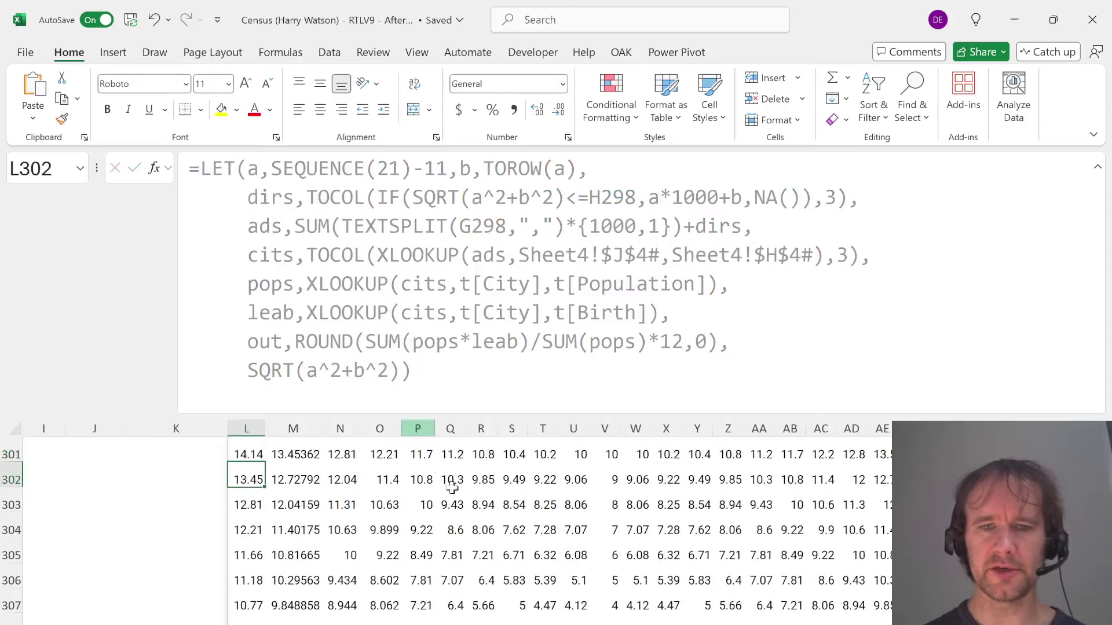
# Apply the Green-White-Red color scale to the whole spilled distance grid starting at L301
pyautogui.press('Up')
pyautogui.hotkey('ctrl', 'shift', 'Right')
pyautogui.hotkey('ctrl', 'shift', 'Down')
pyautogui.press('alt')
pyautogui.press('h')
pyautogui.press('l')
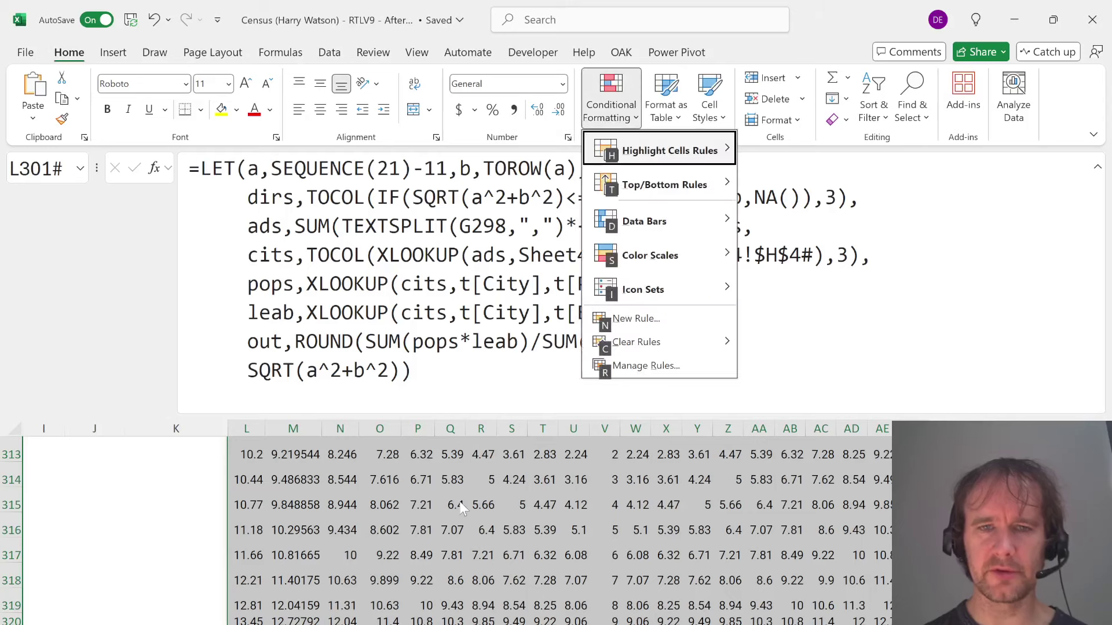
pyautogui.press('s')
pyautogui.press('Right')
pyautogui.press('Down')
pyautogui.press('Right')
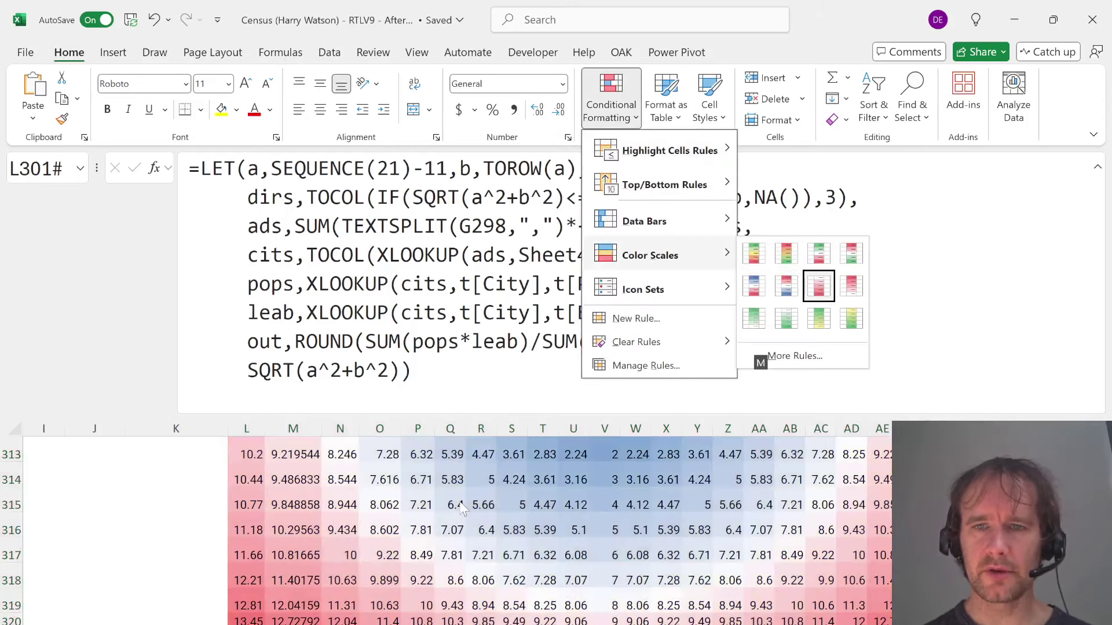
pyautogui.press('Left')
pyautogui.press('Up')
pyautogui.press('Left')
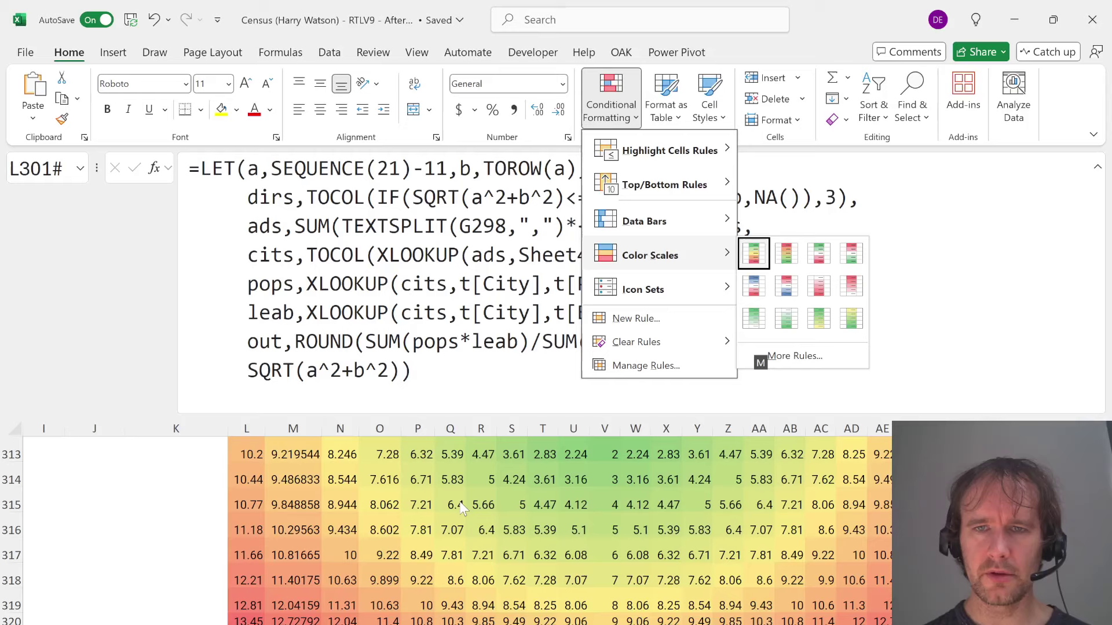
pyautogui.press('Right')
pyautogui.press('Right')
pyautogui.press('Return')
# Shrink the formula bar to two lines and examine the coloured distance grid outward from its centre in V311
pyautogui.scroll(3, 472, 493)
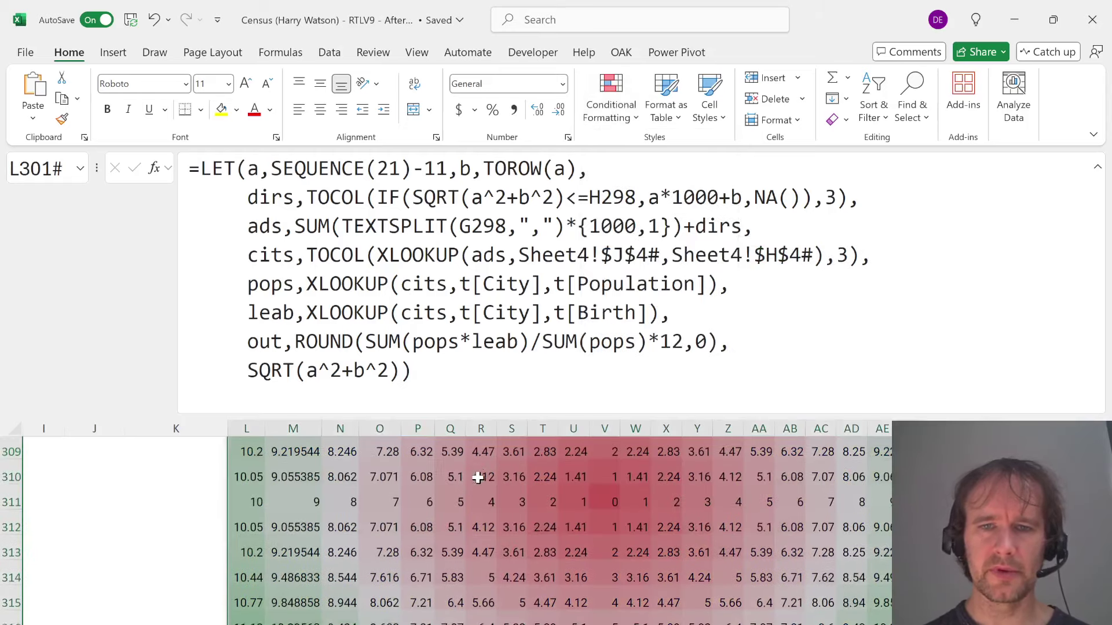
pyautogui.click(598, 571)
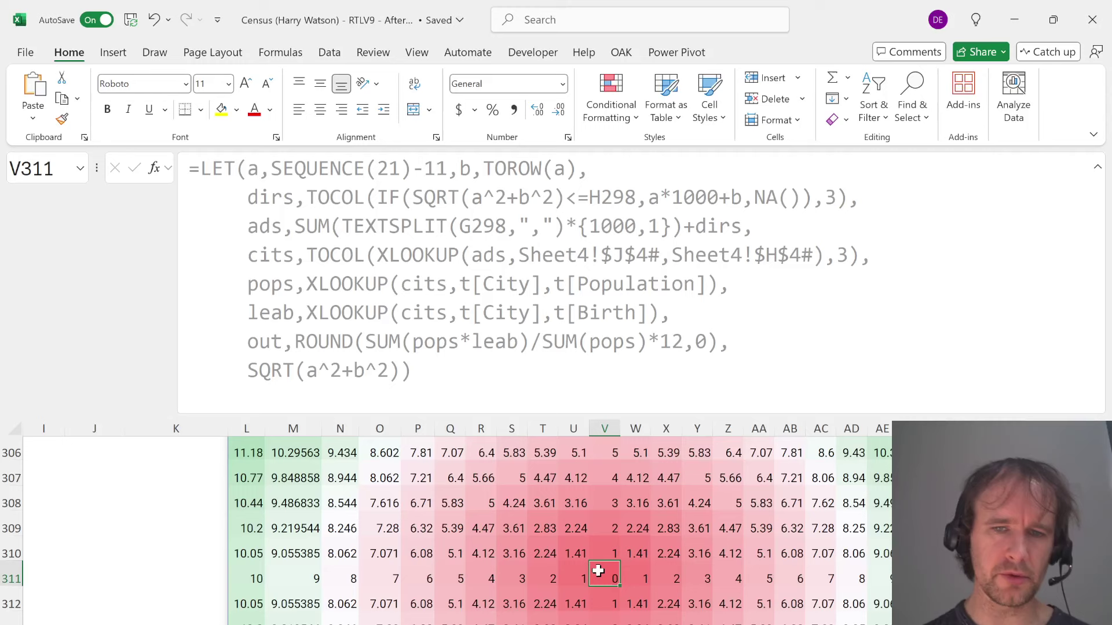
pyautogui.scroll(3, 599, 571)
pyautogui.scroll(-2, 597, 565)
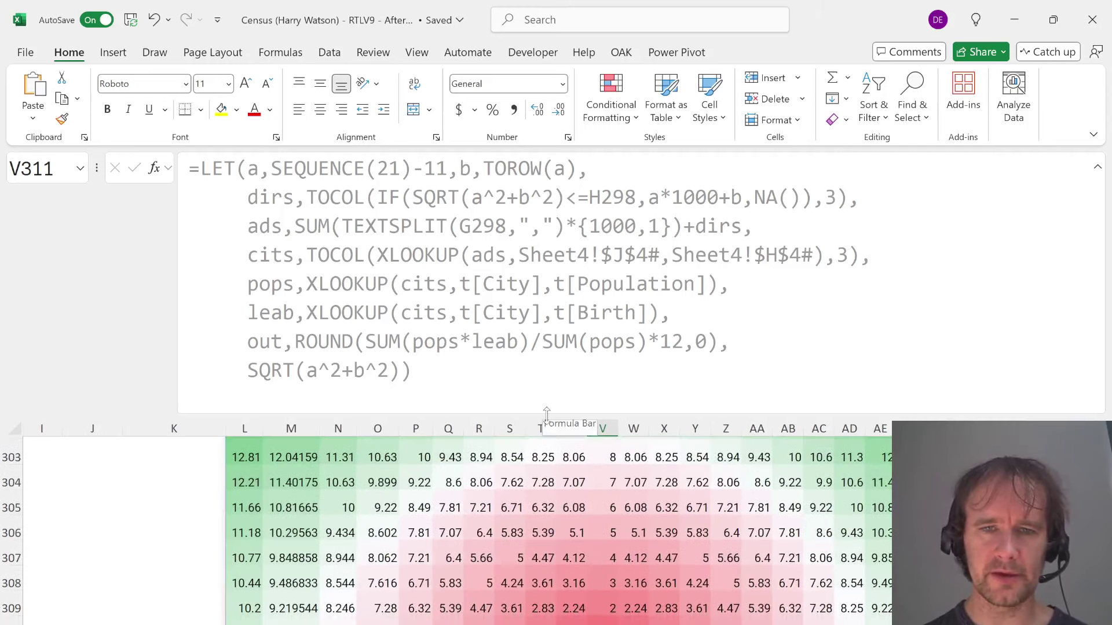
pyautogui.moveTo(546, 414); pyautogui.dragTo(529, 225)
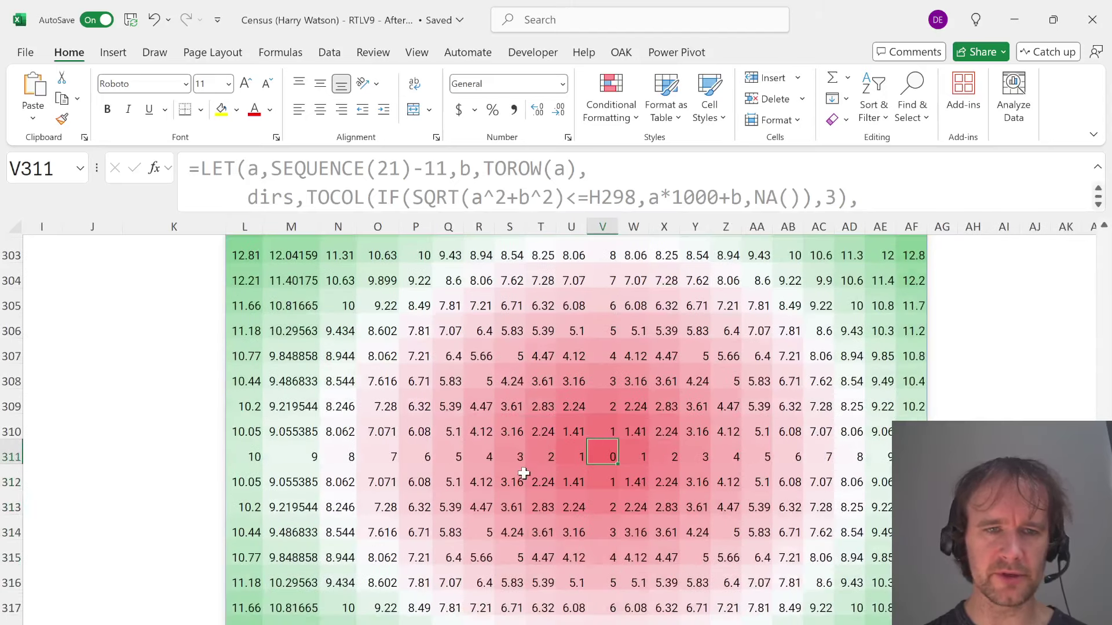
pyautogui.scroll(-2, 524, 473)
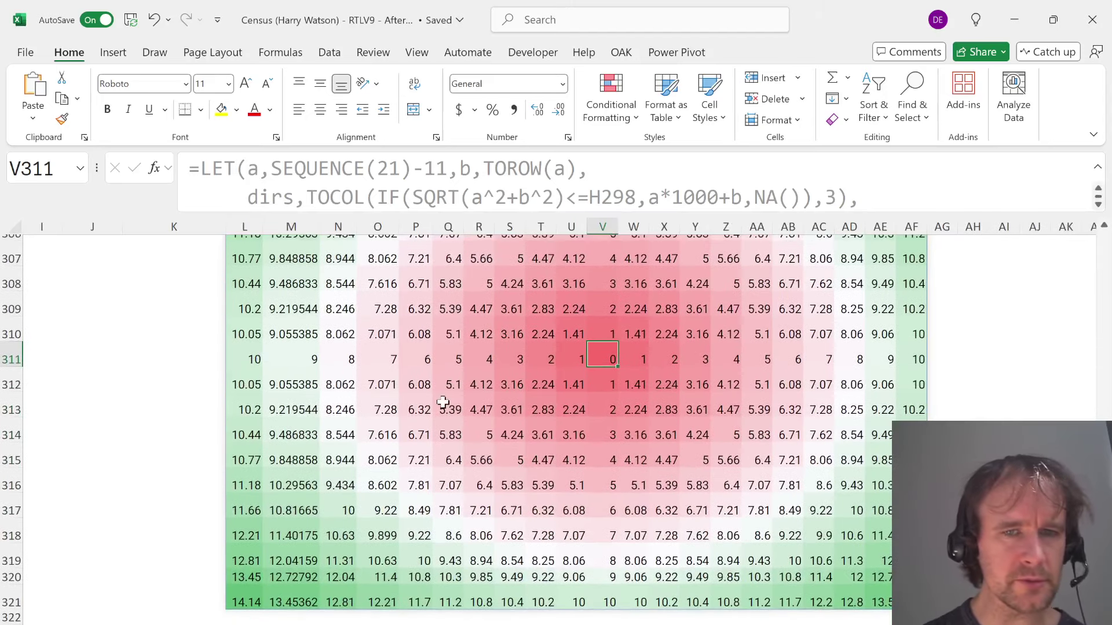
pyautogui.scroll(3, 443, 402)
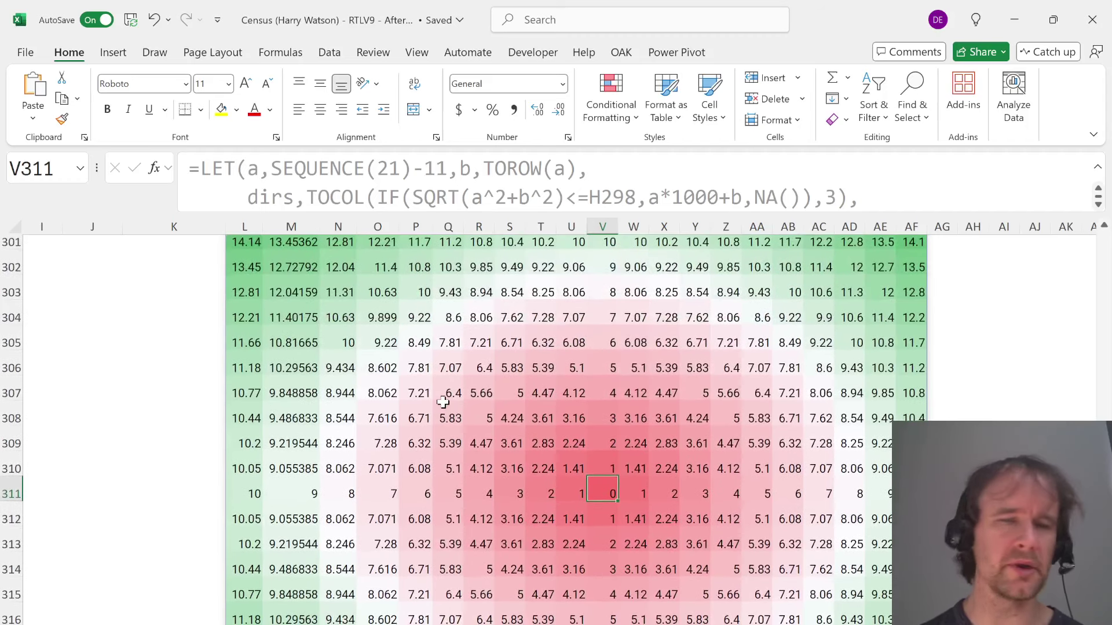
pyautogui.scroll(1, 443, 402)
# Inspect the <=H298 condition in L301's dirs definition against the radius cell it refers to, without changing the formula
pyautogui.click(239, 296)
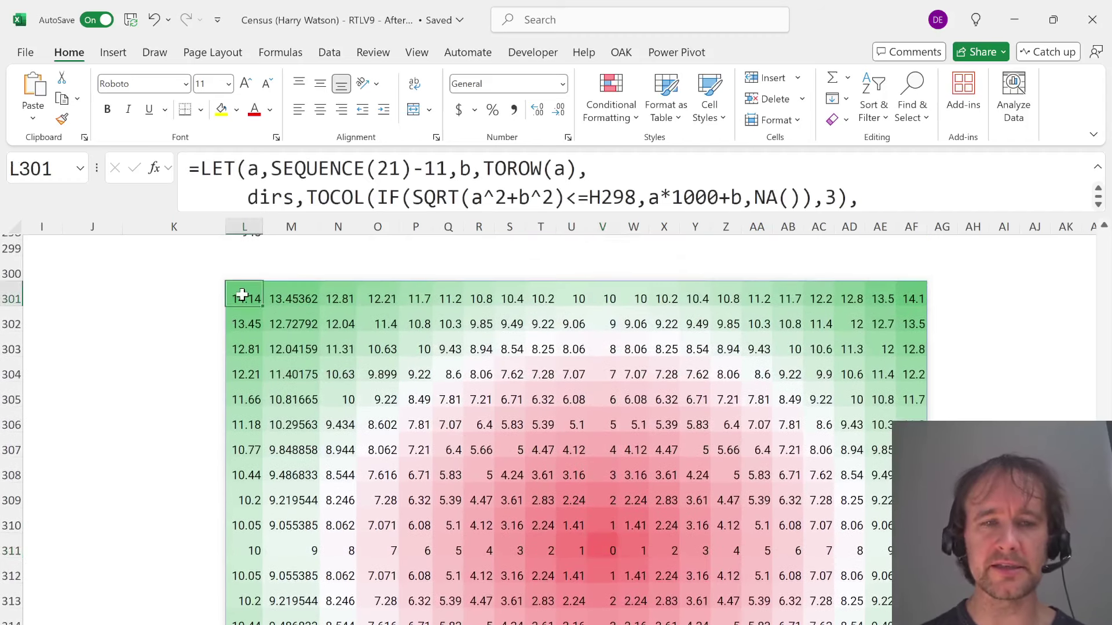
pyautogui.click(576, 197)
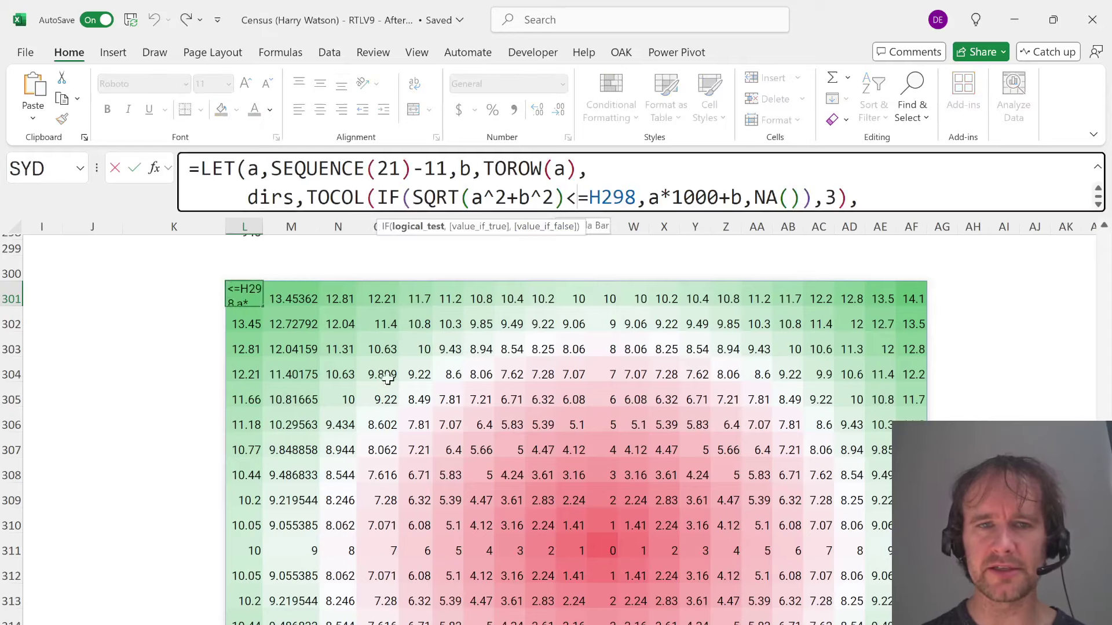
pyautogui.hscroll(-1, 386, 379)
pyautogui.hscroll(-1, 386, 379)
pyautogui.scroll(4, 385, 380)
pyautogui.hscroll(-1, 385, 380)
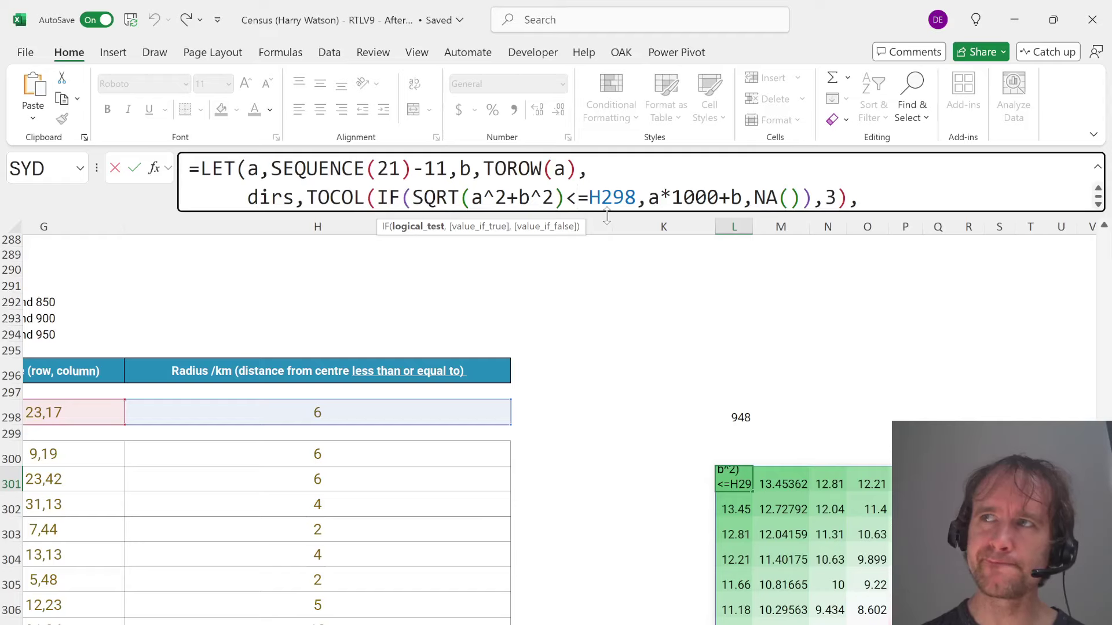
pyautogui.press('Escape')
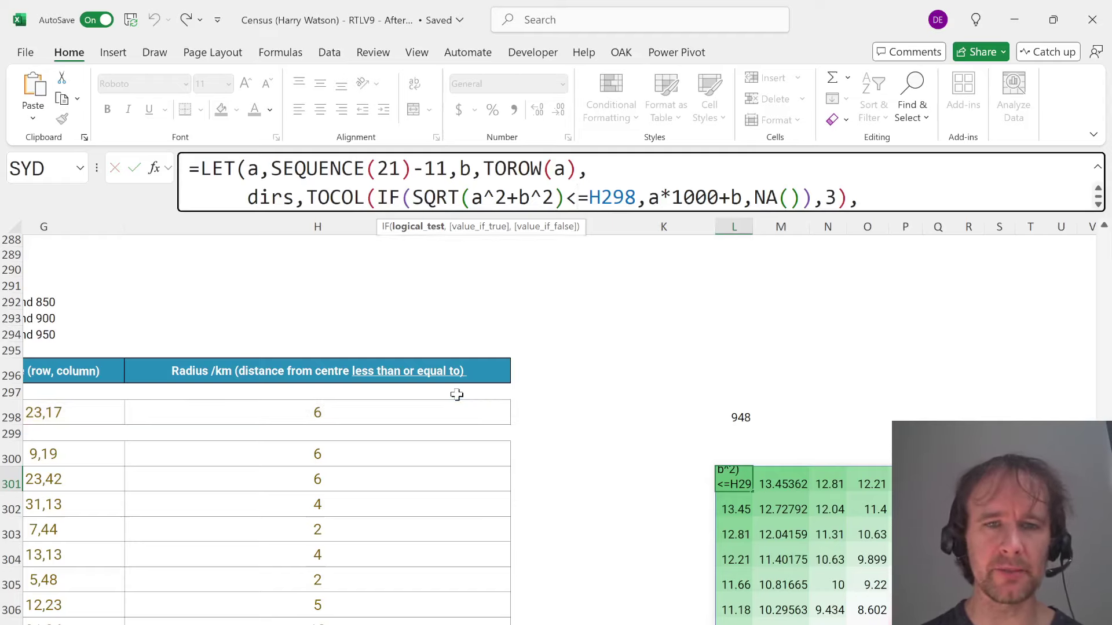
# Inspect the OR formula in J3 of the cities table's "6 or 4 fig" column, leaving it unedited
pyautogui.scroll(20, 149, 504)
pyautogui.hscroll(-3, 150, 504)
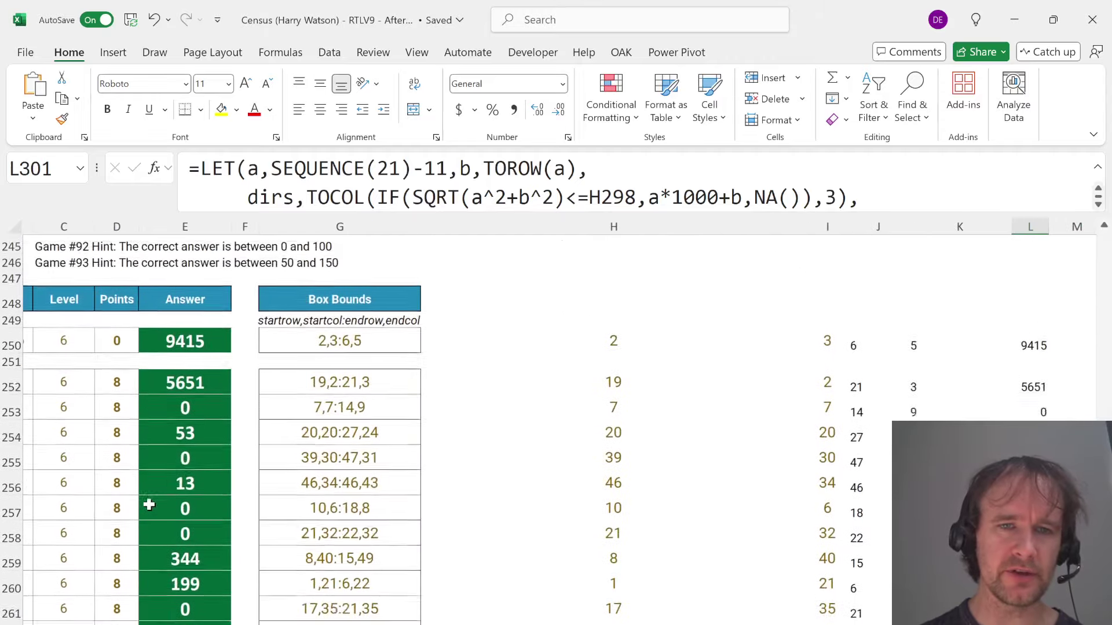
pyautogui.scroll(14, 149, 505)
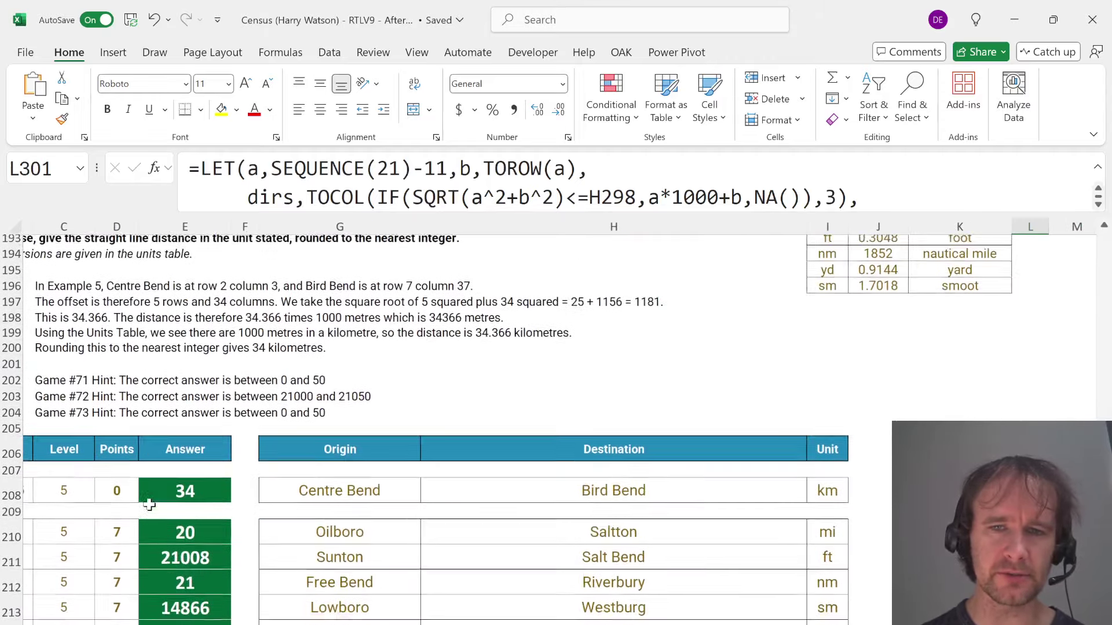
pyautogui.scroll(3, 149, 504)
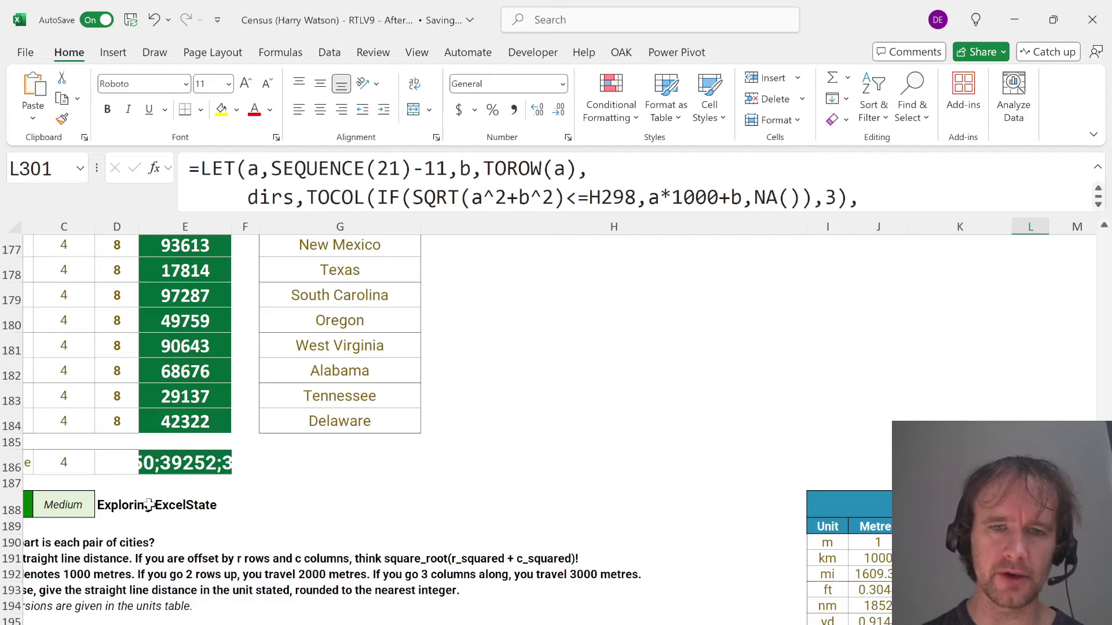
pyautogui.scroll(4, 149, 504)
pyautogui.hotkey('ctrl', 'pagedown')
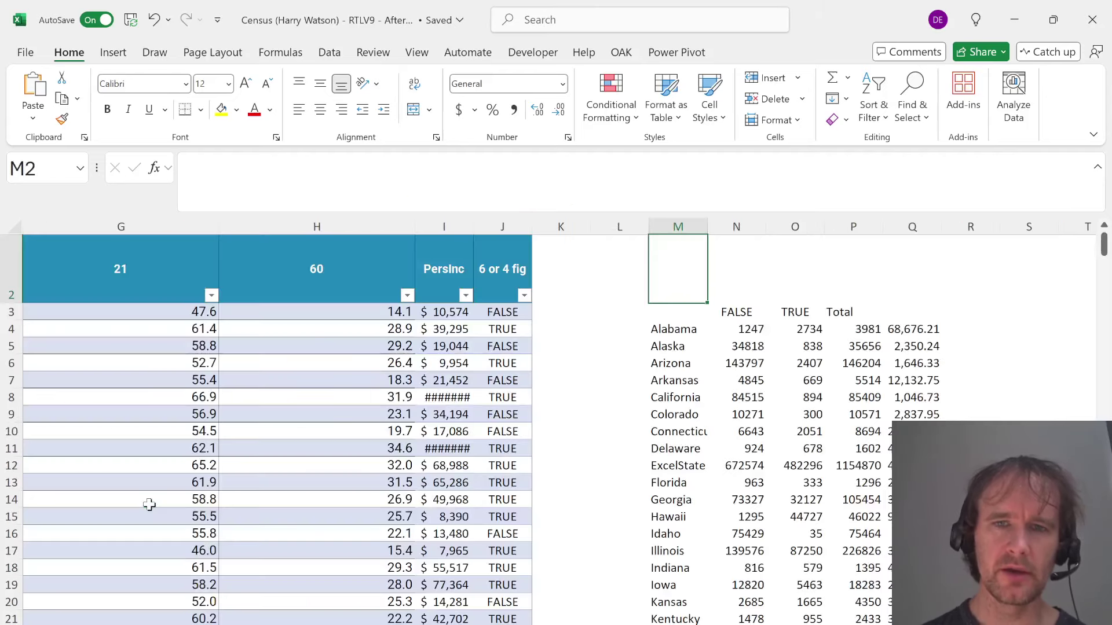
pyautogui.press('Left')
pyautogui.press('Down')
pyautogui.press('Left')
pyautogui.press('Left')
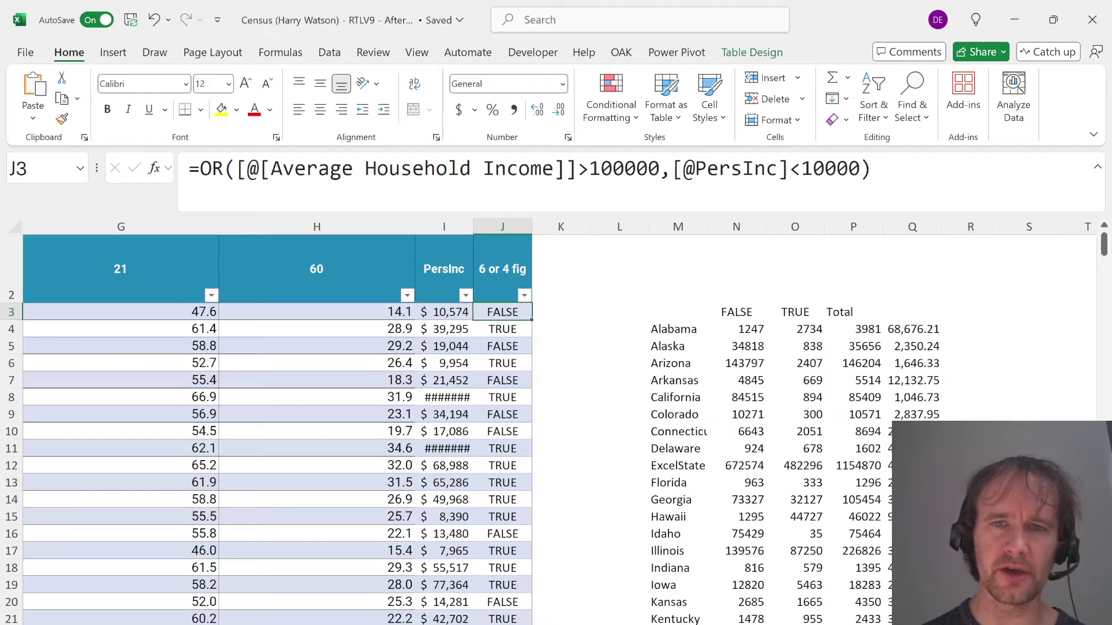
pyautogui.click(577, 169)
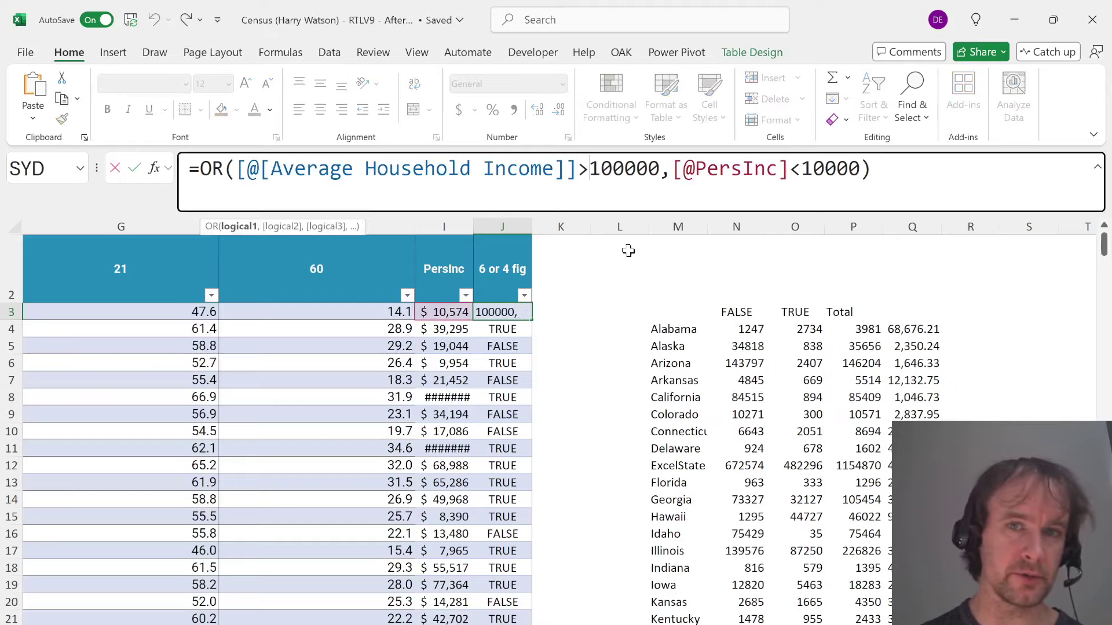
pyautogui.press('Escape')
# Examine the lowest values in the Average Household Income column's filter list without applying a filter
pyautogui.hotkey('ctrl', 'Home')
pyautogui.press('Right')
pyautogui.press('Right')
pyautogui.press('Right')
pyautogui.press('Right')
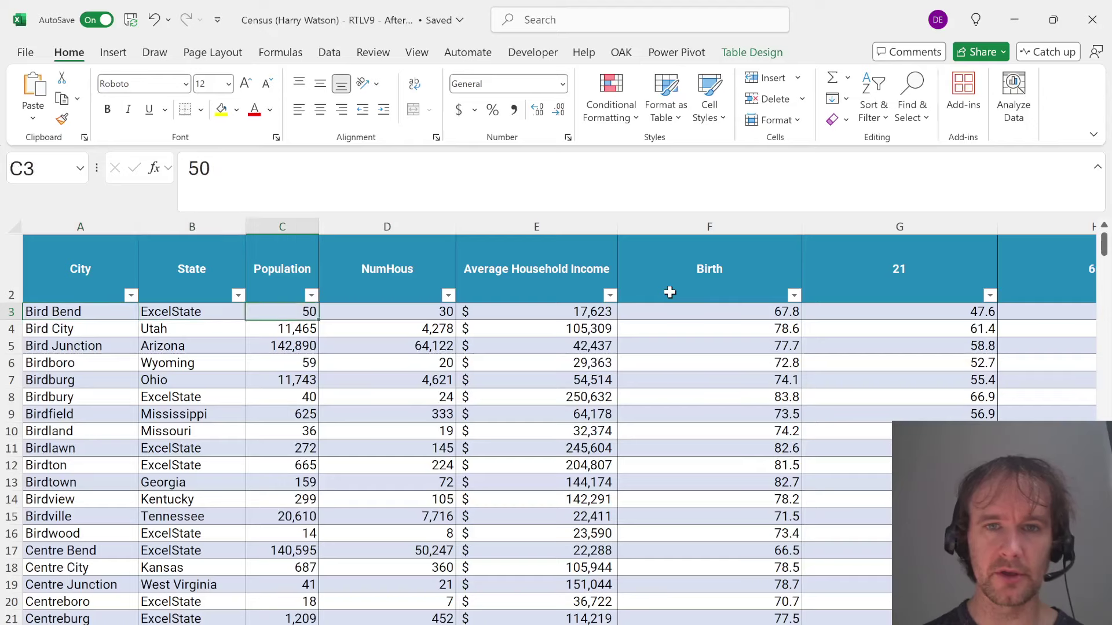
pyautogui.press('Up')
pyautogui.hotkey('alt', 'Down')
pyautogui.press('Down')
pyautogui.press('Down')
pyautogui.press('Down')
pyautogui.press('Down')
pyautogui.press('Down')
pyautogui.press('Down')
pyautogui.press('Down')
pyautogui.press('Down')
pyautogui.press('Down')
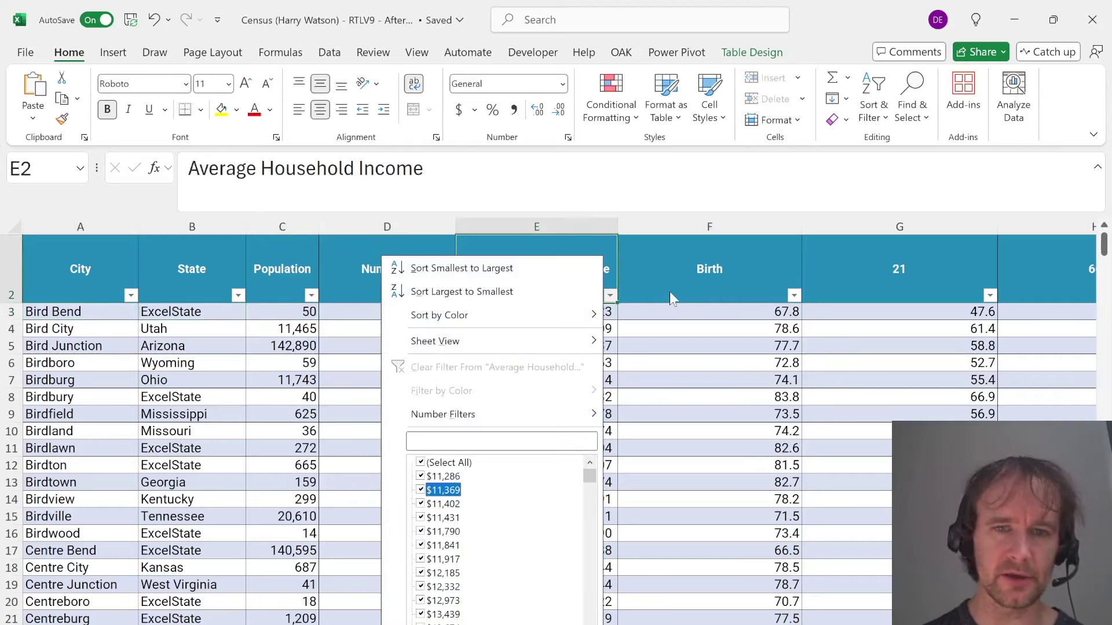
pyautogui.press('Up')
pyautogui.press('Up')
pyautogui.press('Escape')
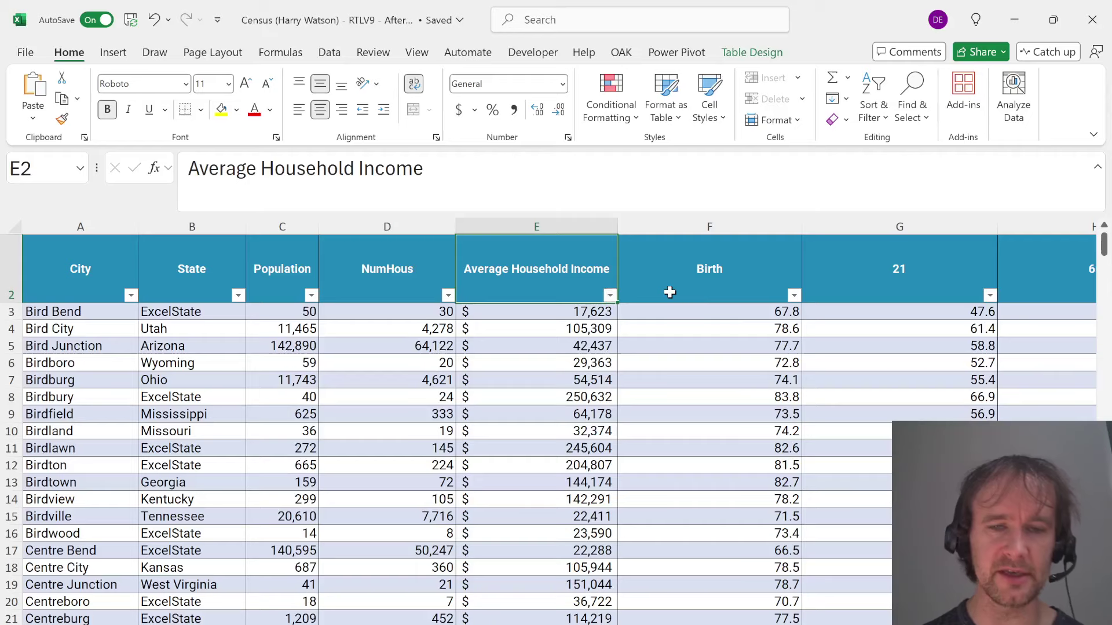
# Return to the Level 7 formula in L301 and enlarge the formula bar to three lines
pyautogui.hotkey('ctrl', 'Right')
pyautogui.press('Down')
pyautogui.hotkey('ctrl', 'pagedown')
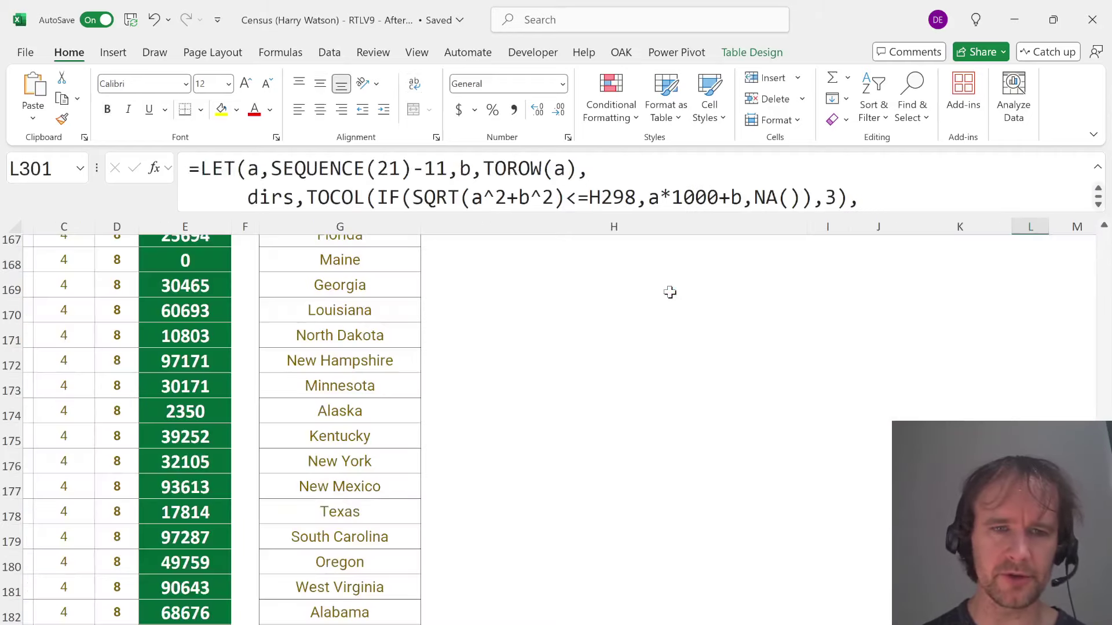
pyautogui.press('pagedown')
pyautogui.hotkey('ctrl', 'pagedown')
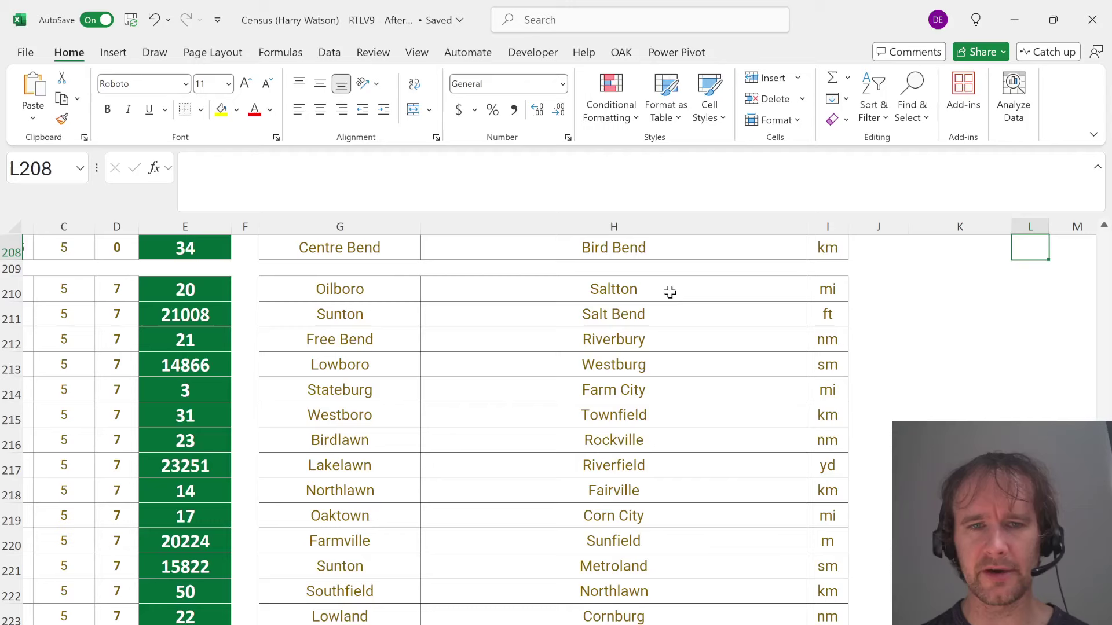
pyautogui.press('pagedown')
pyautogui.press('pagedown')
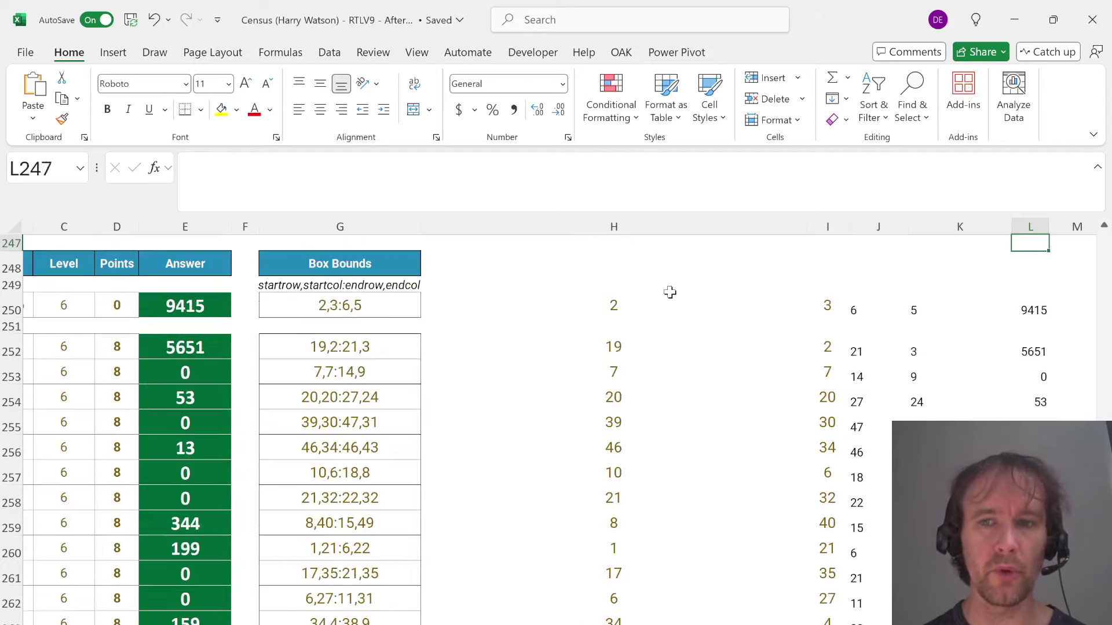
pyautogui.press('pagedown')
pyautogui.press('pagedown')
pyautogui.press('Right')
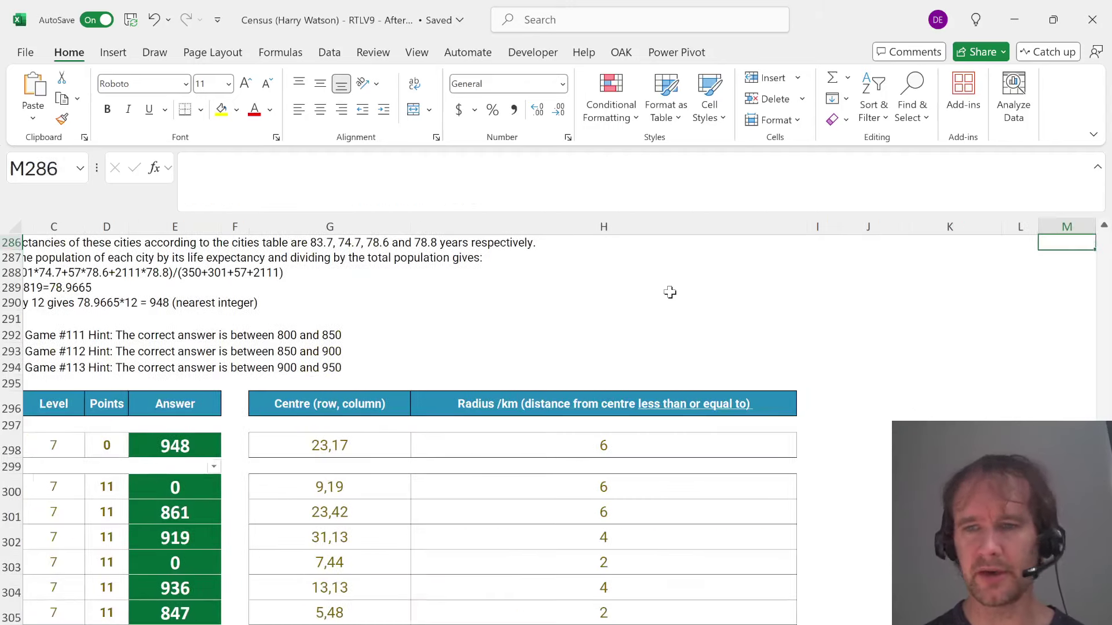
pyautogui.press('Right')
pyautogui.press('Right')
pyautogui.press('Down')
pyautogui.press('Down')
pyautogui.press('Down')
pyautogui.press('Right')
pyautogui.press('Down')
pyautogui.hotkey('ctrl', 'Down')
pyautogui.hotkey('ctrl', 'Right')
pyautogui.hotkey('ctrl', 'Left')
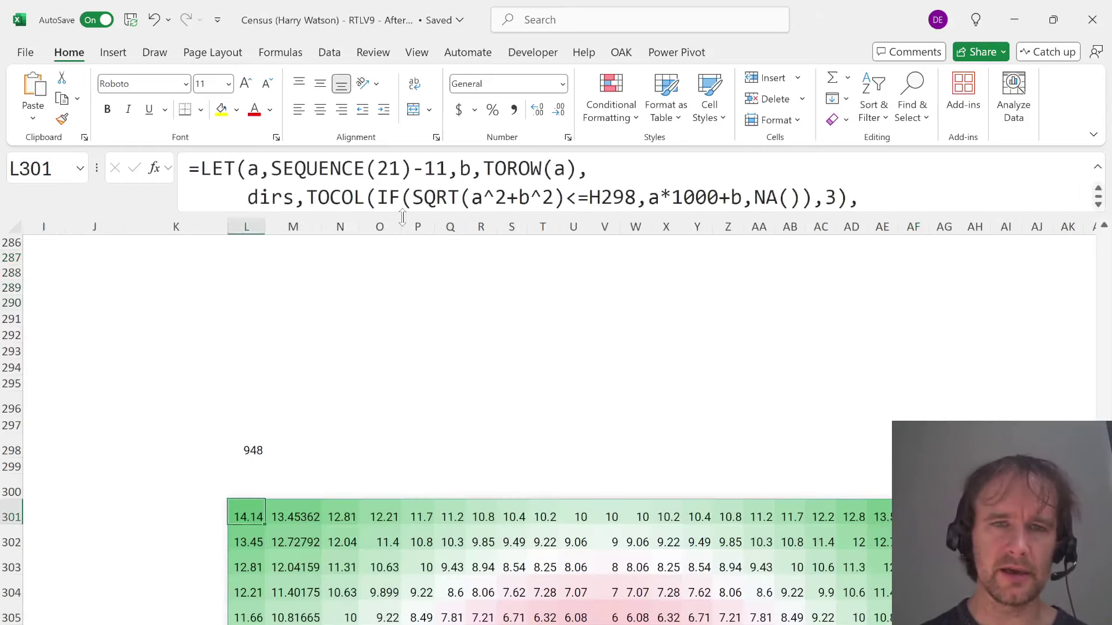
pyautogui.moveTo(403, 217); pyautogui.dragTo(399, 255)
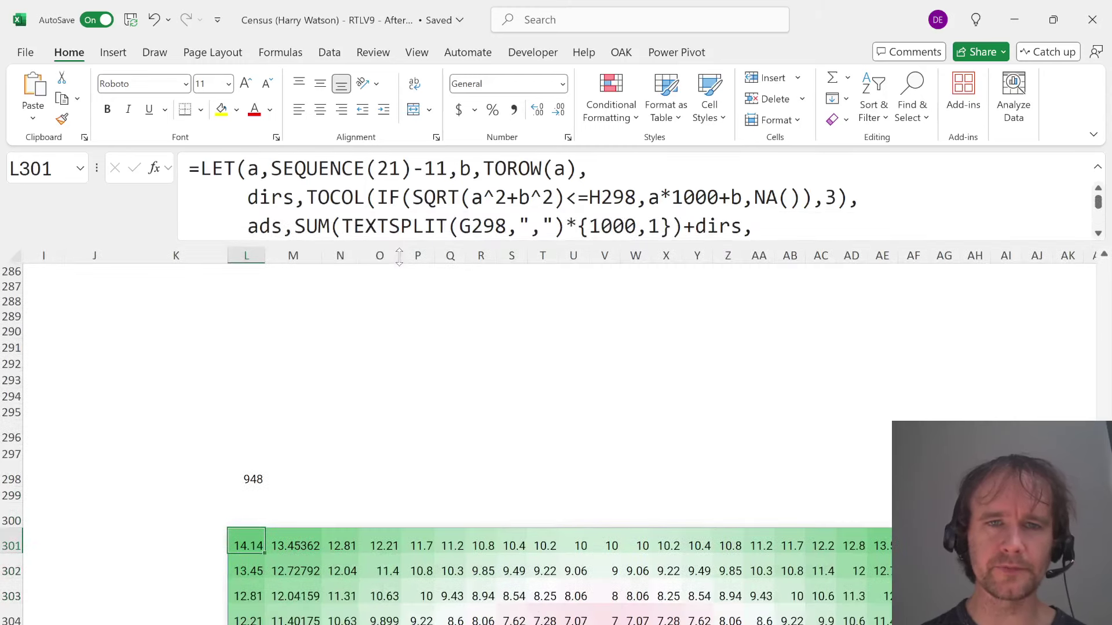
# Replace L301's final argument with IF(SQRT(a^2+b^2)<=H298,a*1000+b,NA()), copied from the dirs definition, and view the spilled grid
pyautogui.moveTo(377, 197); pyautogui.dragTo(741, 197)
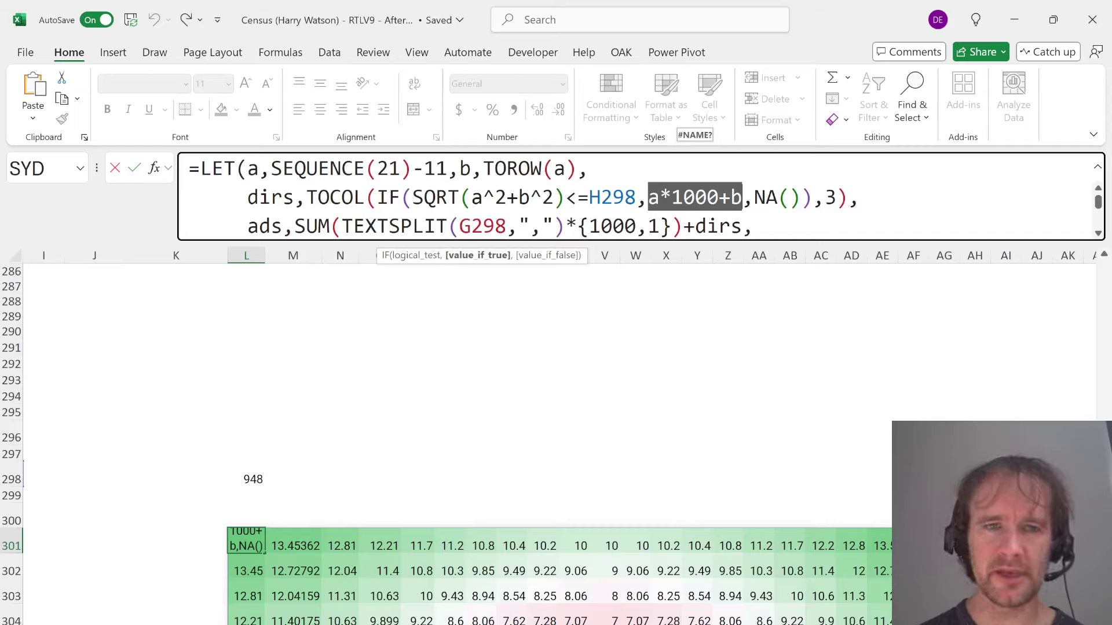
pyautogui.click(377, 198)
pyautogui.click(357, 255)
pyautogui.hotkey('ctrl', 'c')
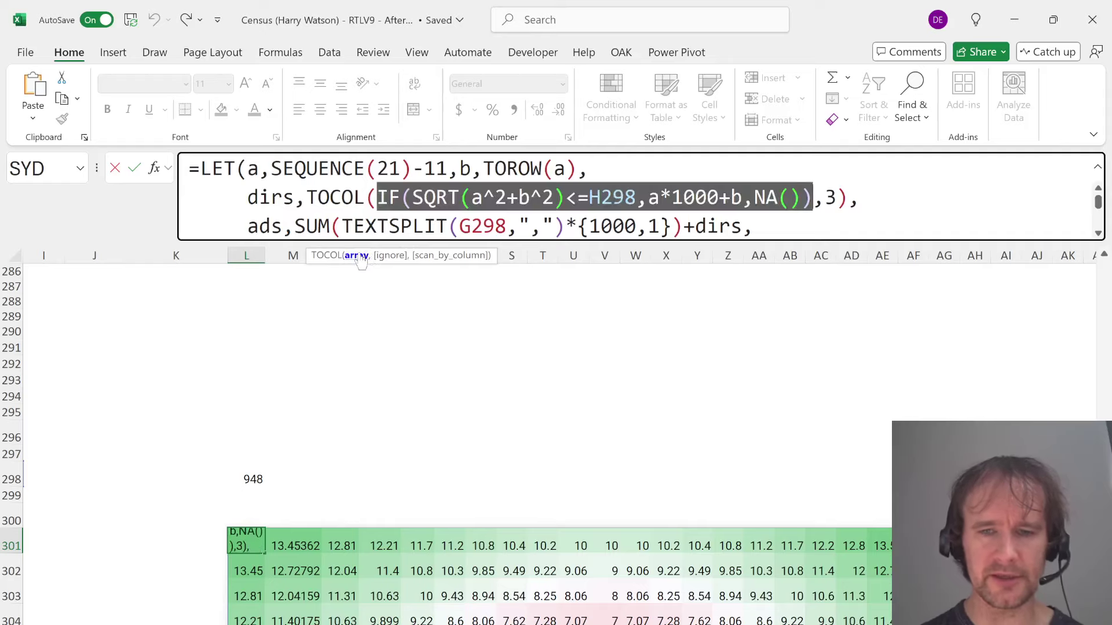
pyautogui.hotkey('ctrl', 'End')
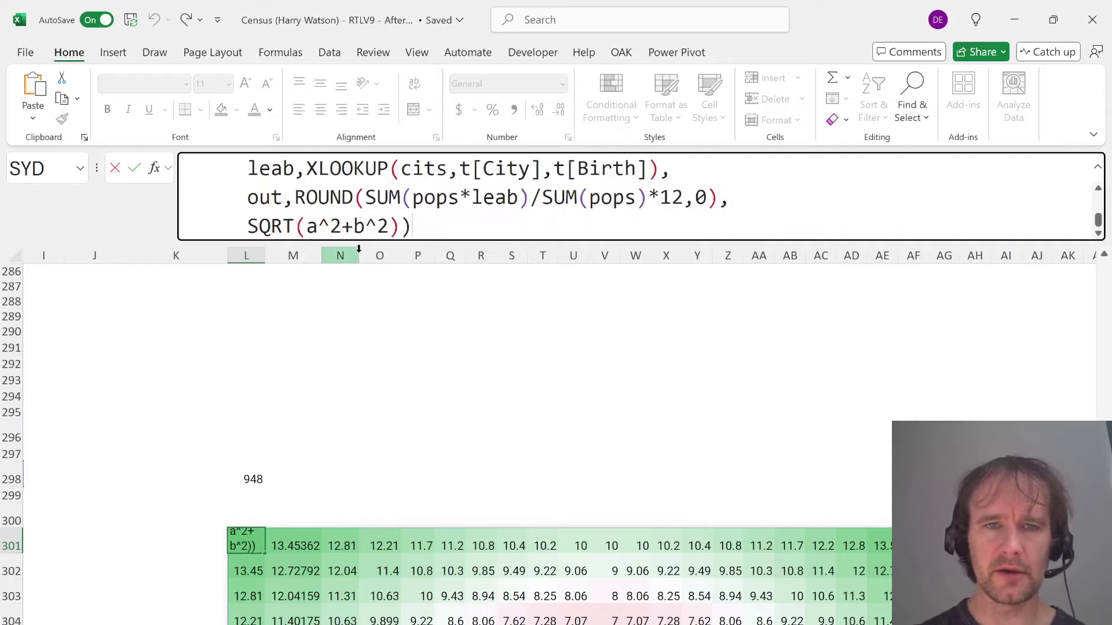
pyautogui.click(359, 255)
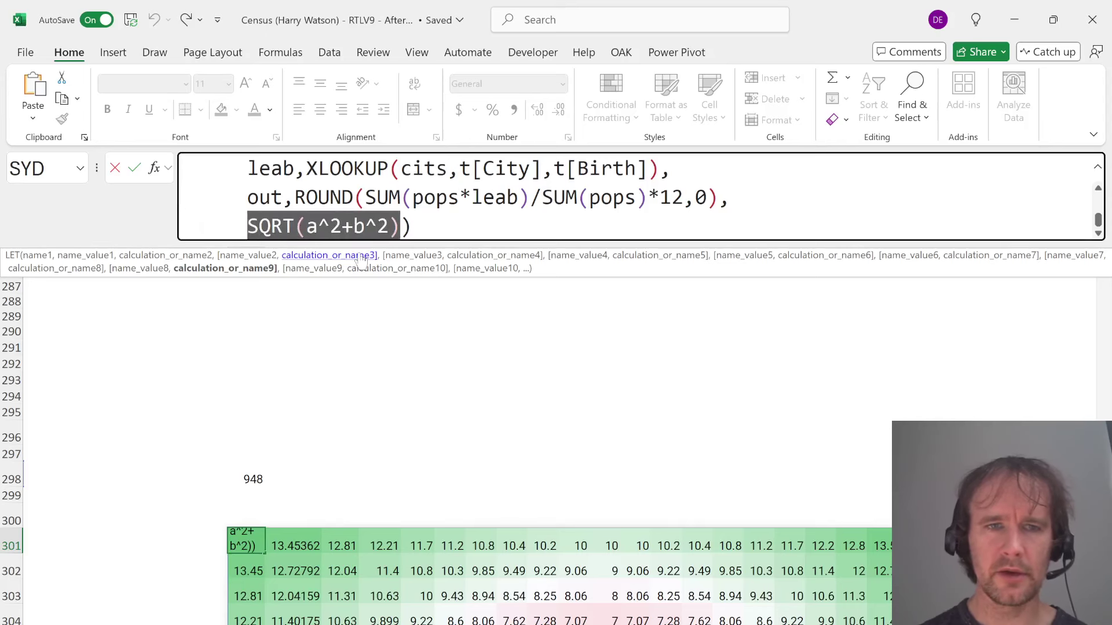
pyautogui.hotkey('ctrl', 'v')
pyautogui.press('Return')
pyautogui.press('Up')
pyautogui.hotkey('ctrl', 'Down')
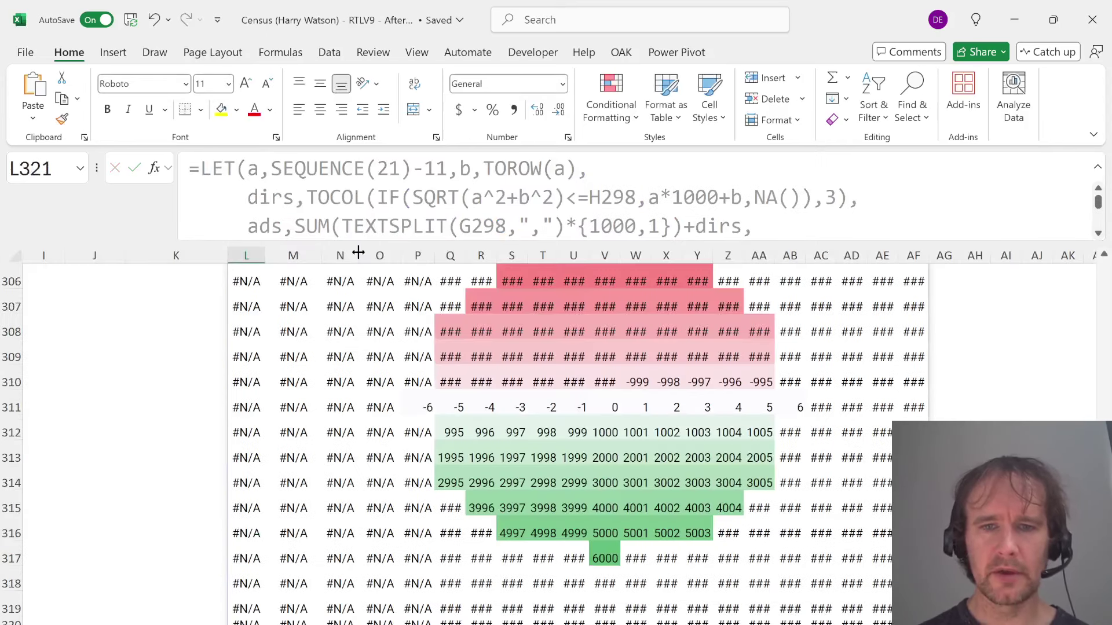
pyautogui.hotkey('ctrl', 'Up')
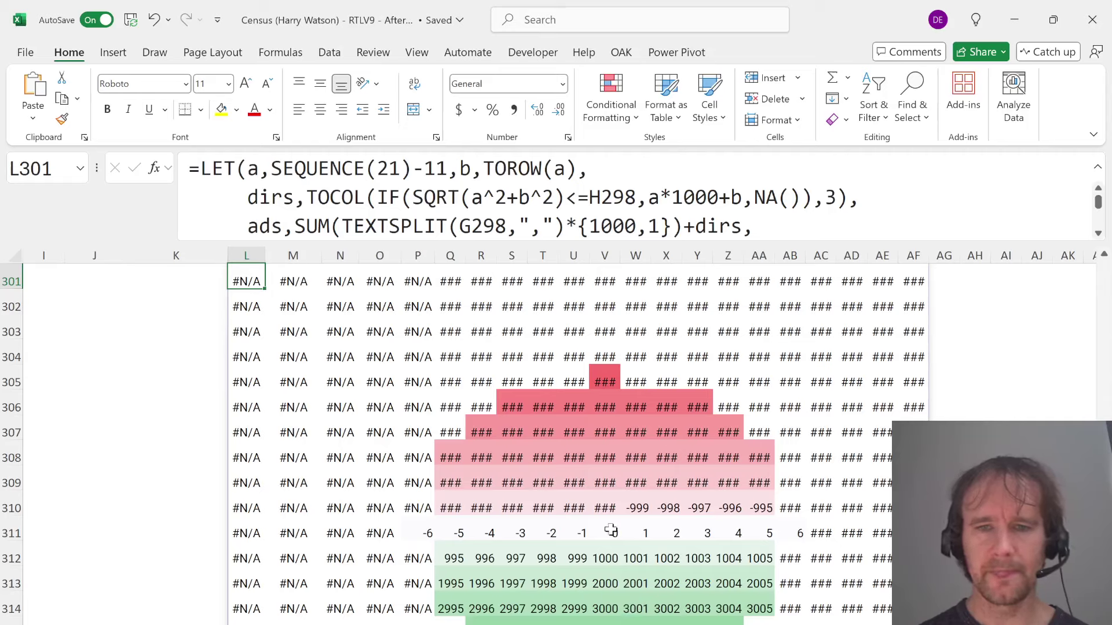
# AutoFit column V to the offset in V310, just above the grid's centre
pyautogui.click(611, 530)
pyautogui.press('Up')
pyautogui.hotkey('alt', 'h')
pyautogui.press('o')
pyautogui.press('i')
pyautogui.press('Down')
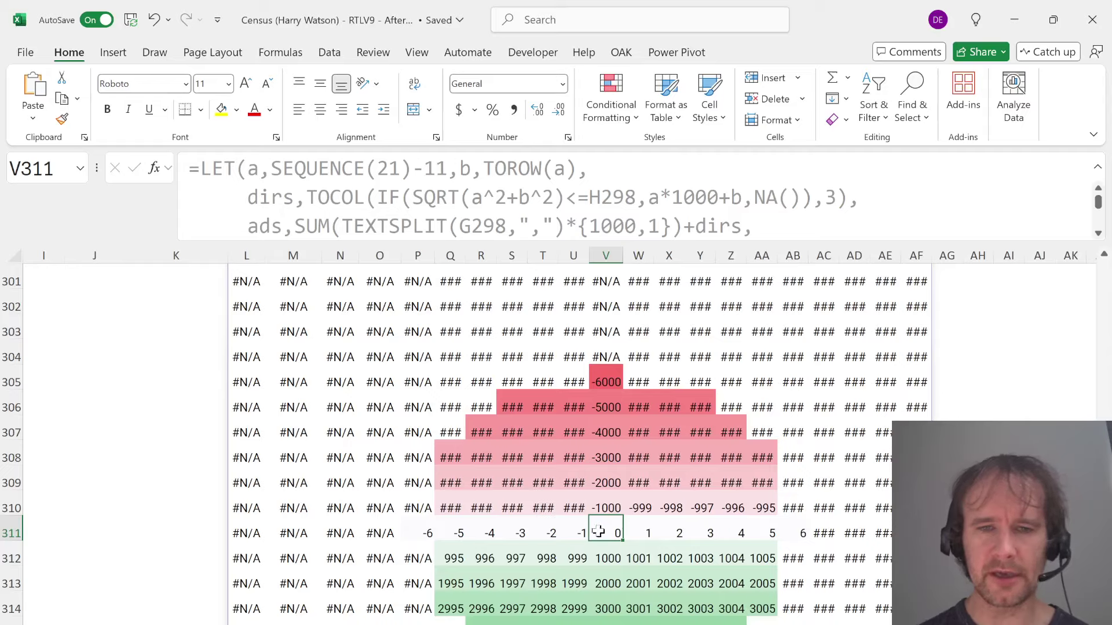
# Check sample offsets around the centre of L301's spilled grid and AutoFit column R to the offset in R307
pyautogui.click(419, 527)
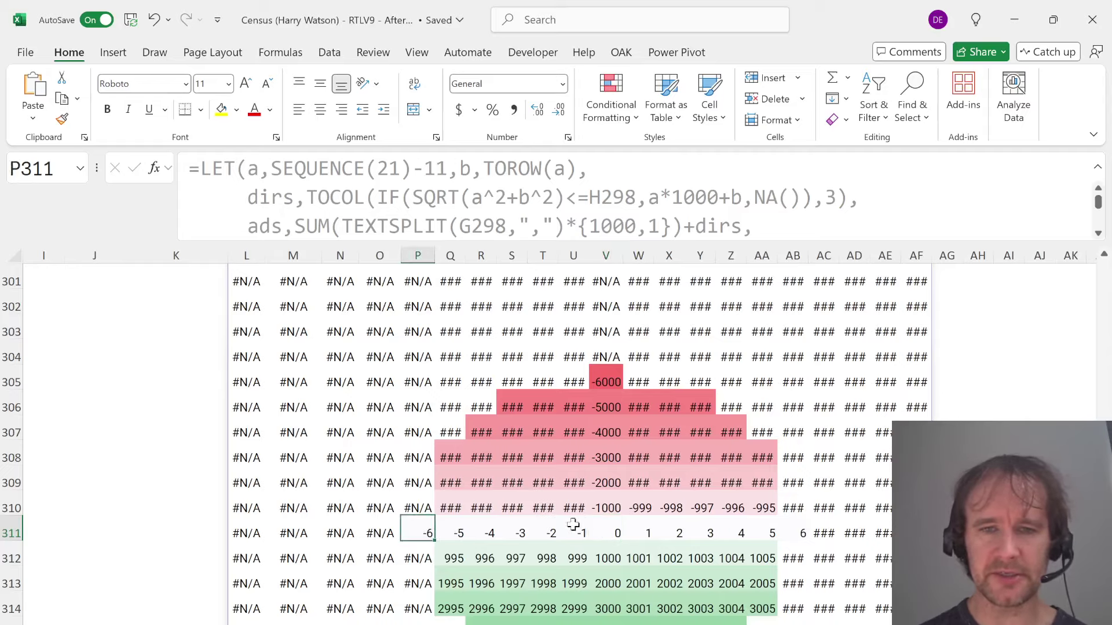
pyautogui.click(615, 529)
pyautogui.click(450, 503)
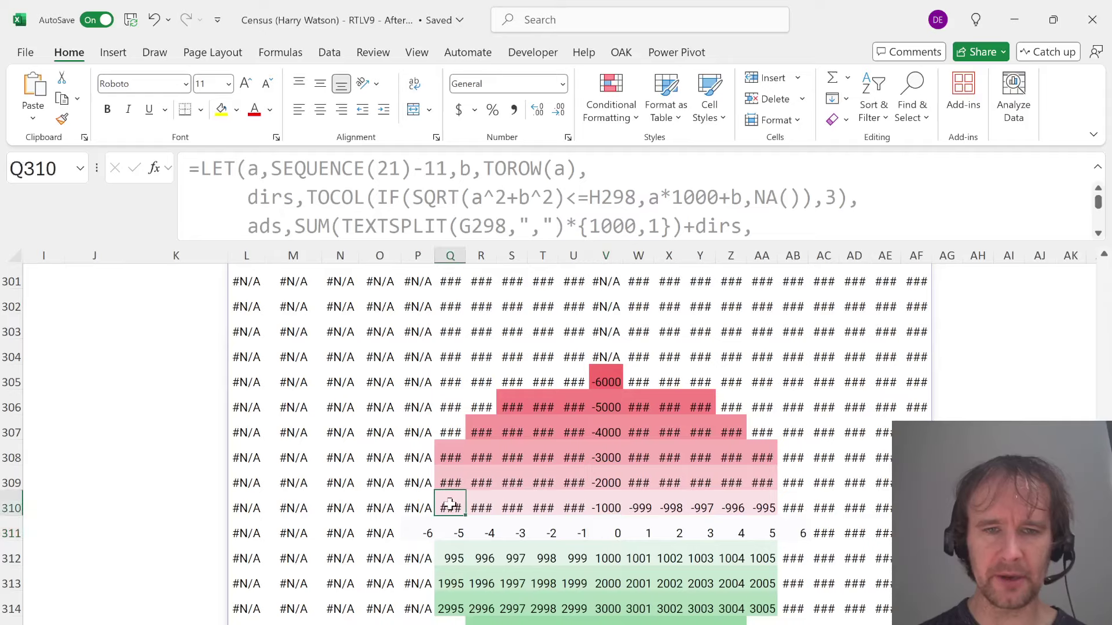
pyautogui.click(451, 480)
pyautogui.click(451, 451)
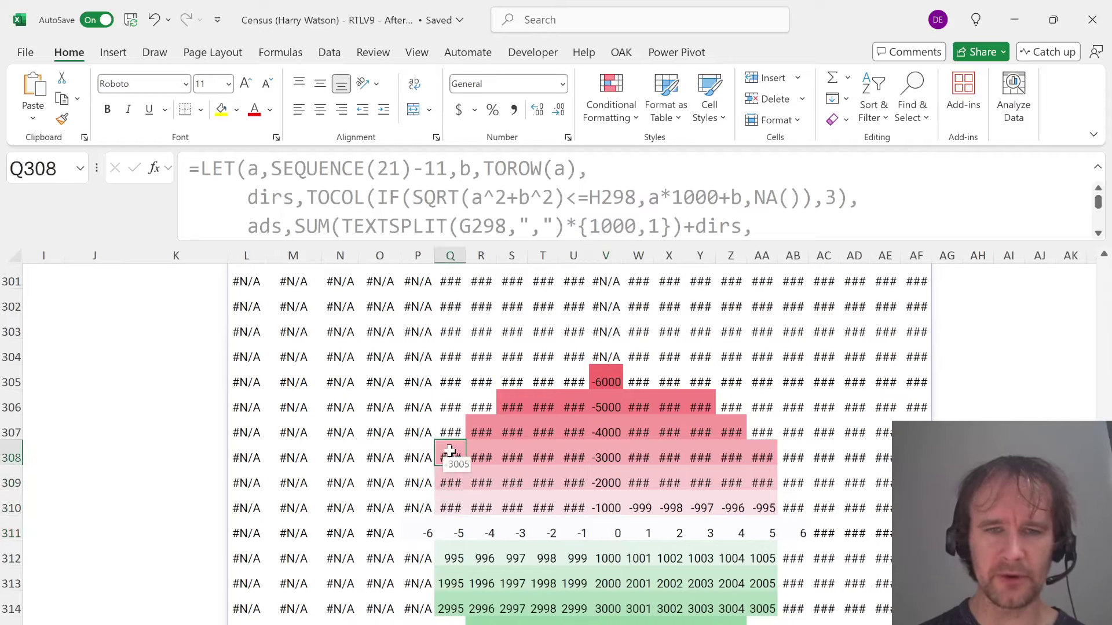
pyautogui.click(484, 433)
pyautogui.hotkey('alt', 'h')
pyautogui.press('o')
pyautogui.press('i')
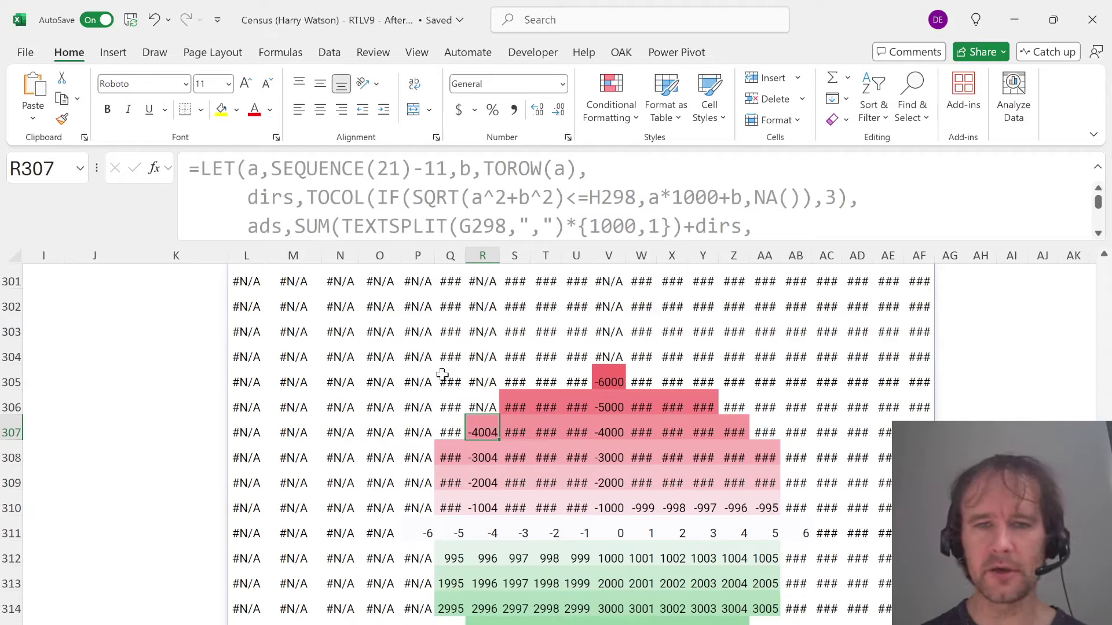
# Select the offset block P305:AB317 and compare its layout with the map sheet and the row-column code list in J4
pyautogui.moveTo(425, 372); pyautogui.dragTo(786, 613)
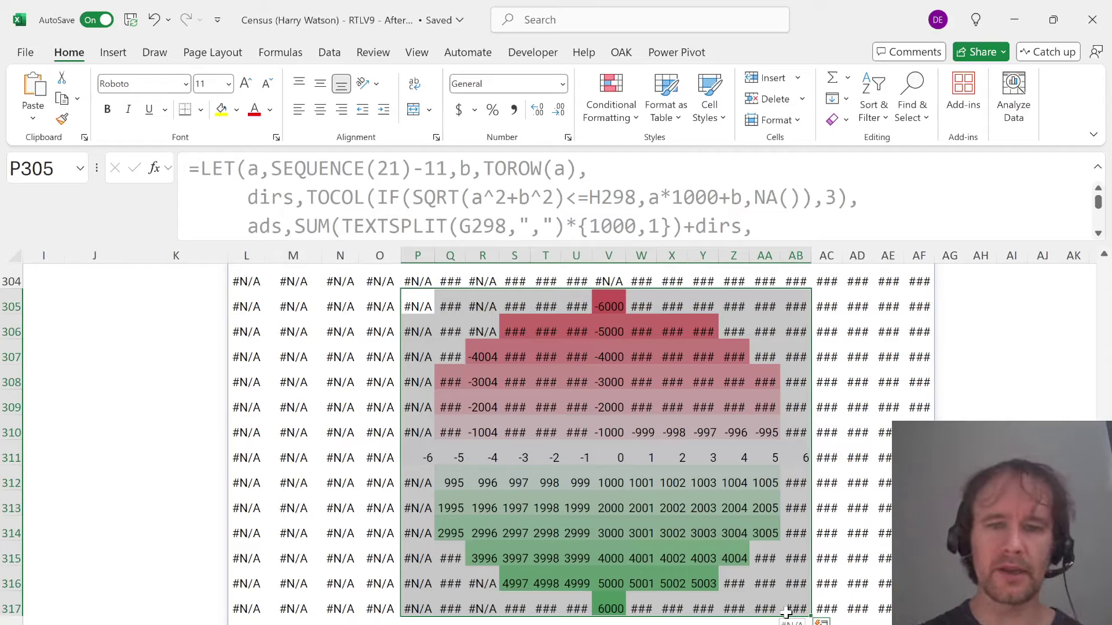
pyautogui.hotkey('ctrl', 'pagedown')
pyautogui.hotkey('ctrl', 'pagedown')
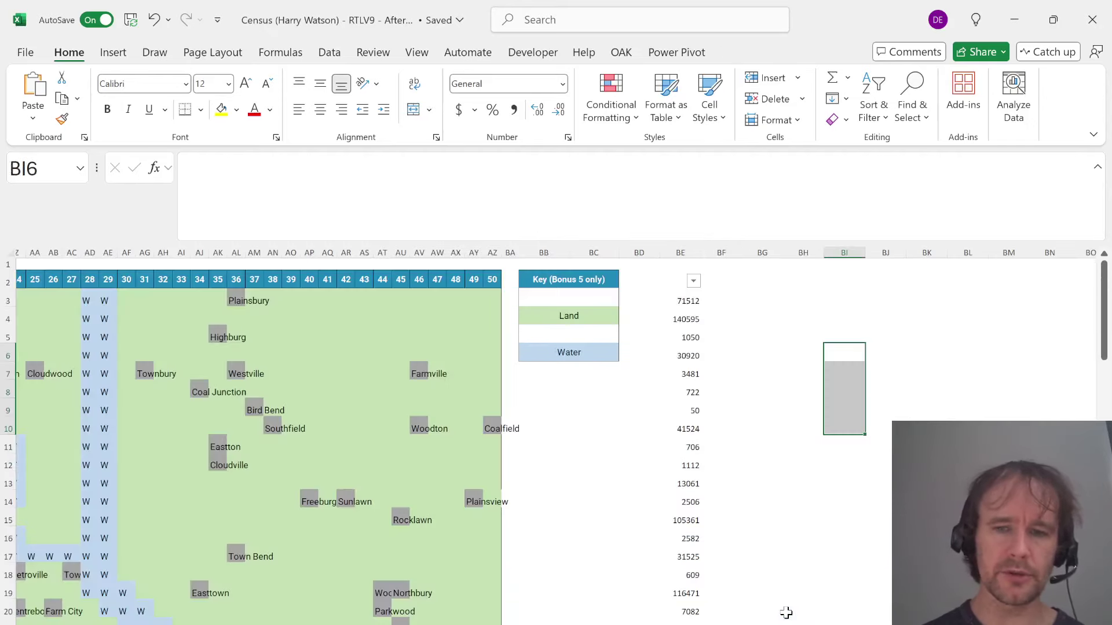
pyautogui.hotkey('ctrl', 'Home')
pyautogui.hotkey('ctrl', 'pagedown')
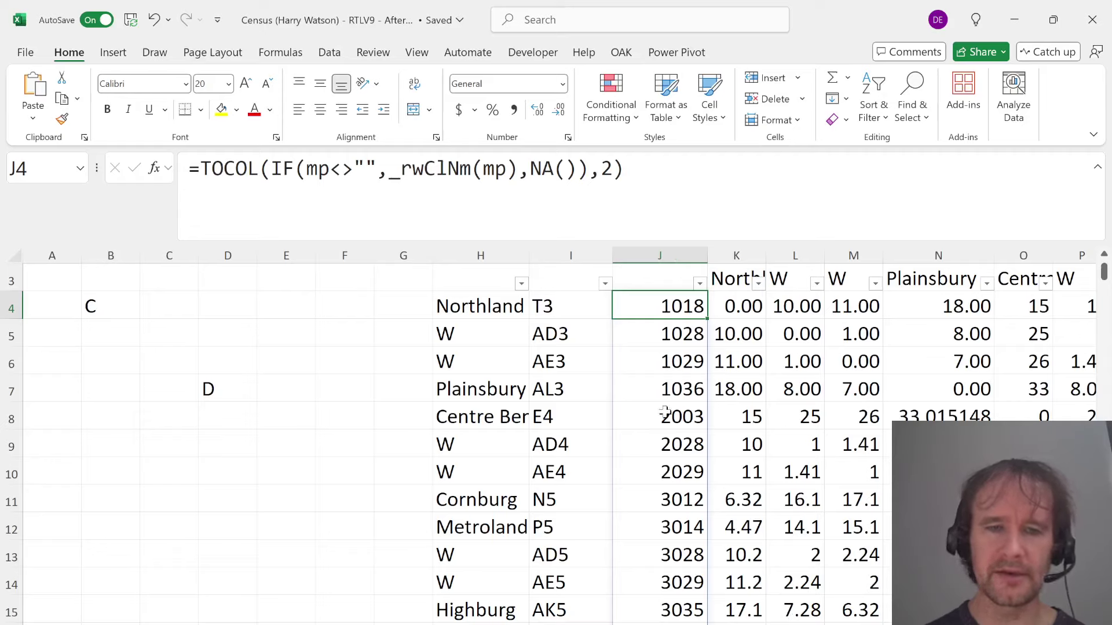
pyautogui.hotkey('ctrl', 'pageup')
pyautogui.hotkey('ctrl', 'pageup')
# Replace the final argument of L301's LET formula with dirs and view the spilled list of offsets
pyautogui.press('Left')
pyautogui.press('Up')
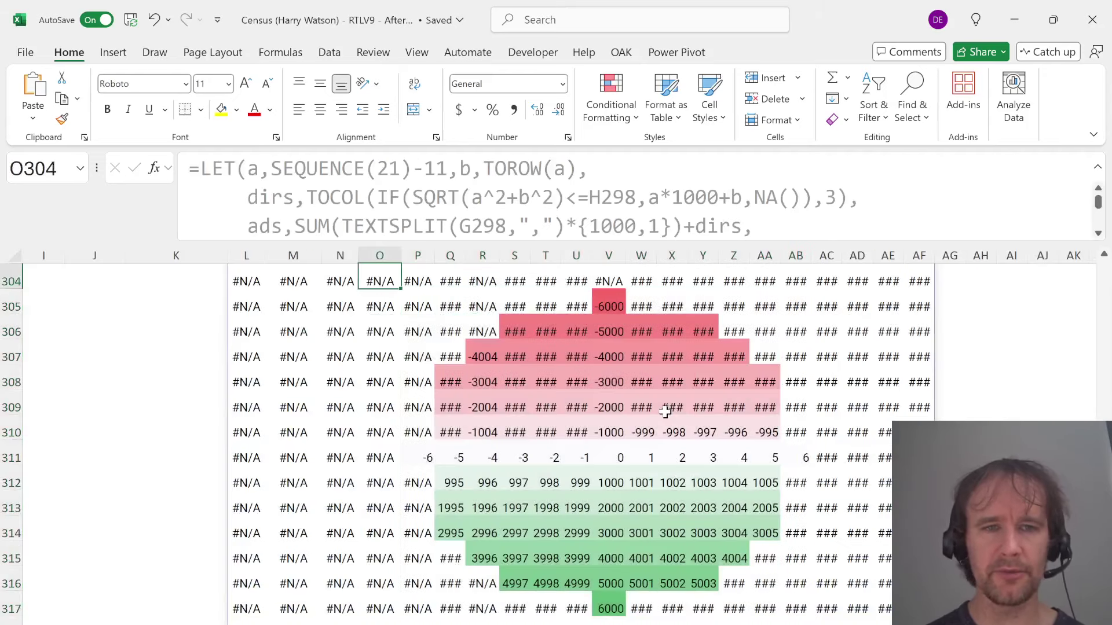
pyautogui.hotkey('ctrl', 'Left')
pyautogui.hotkey('ctrl', 'Up')
pyautogui.press('Up')
pyautogui.press('Down')
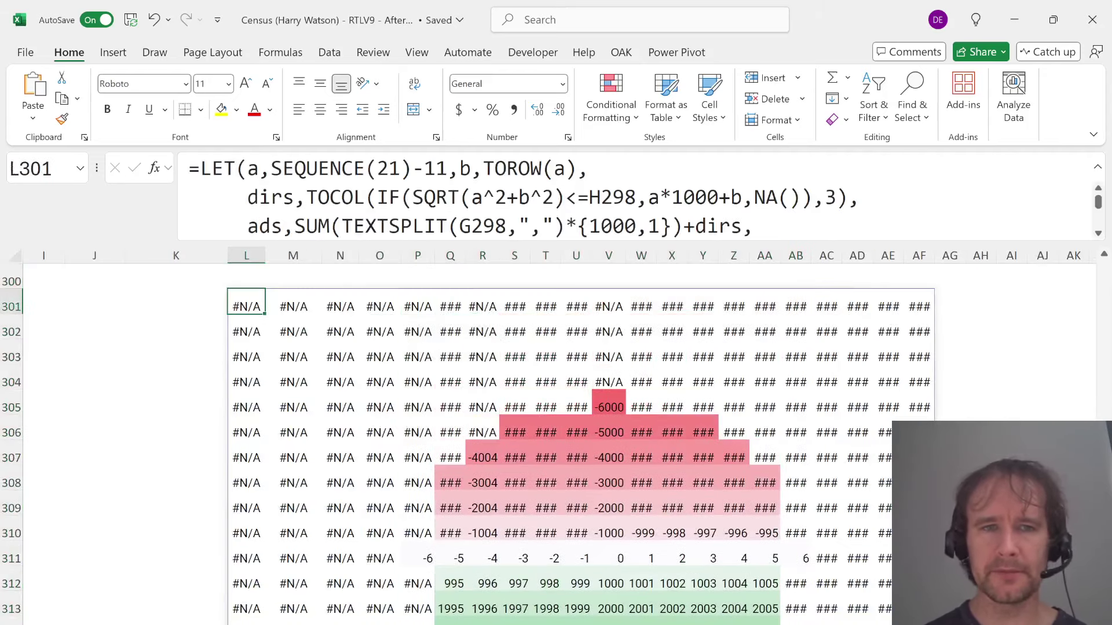
pyautogui.press('F2')
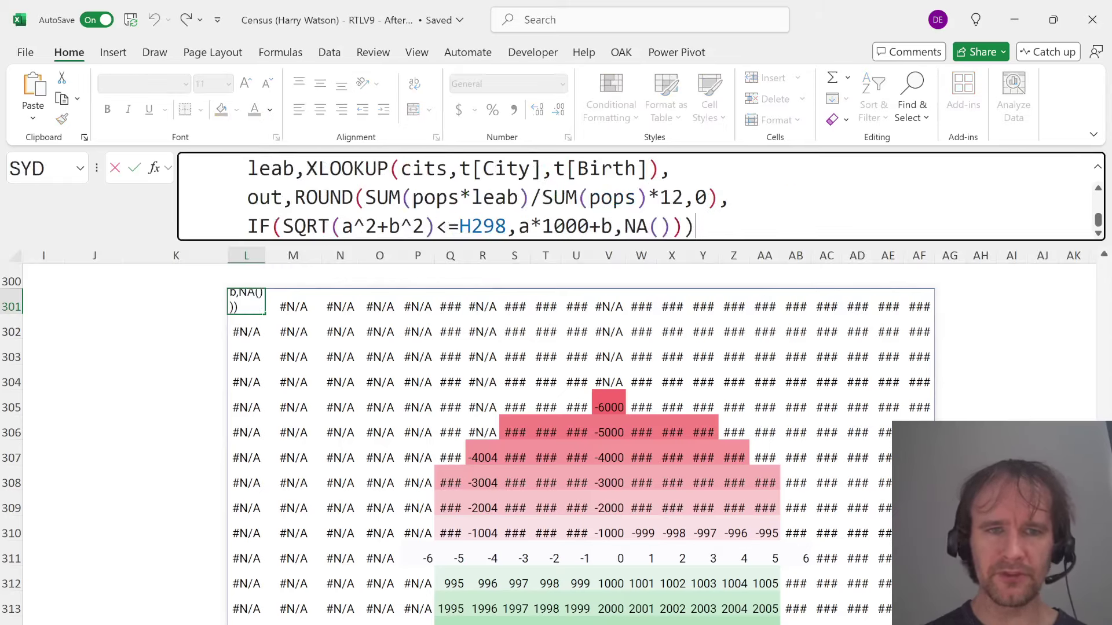
pyautogui.hotkey('shift', 'Home')
pyautogui.hotkey('shift', 'Left')
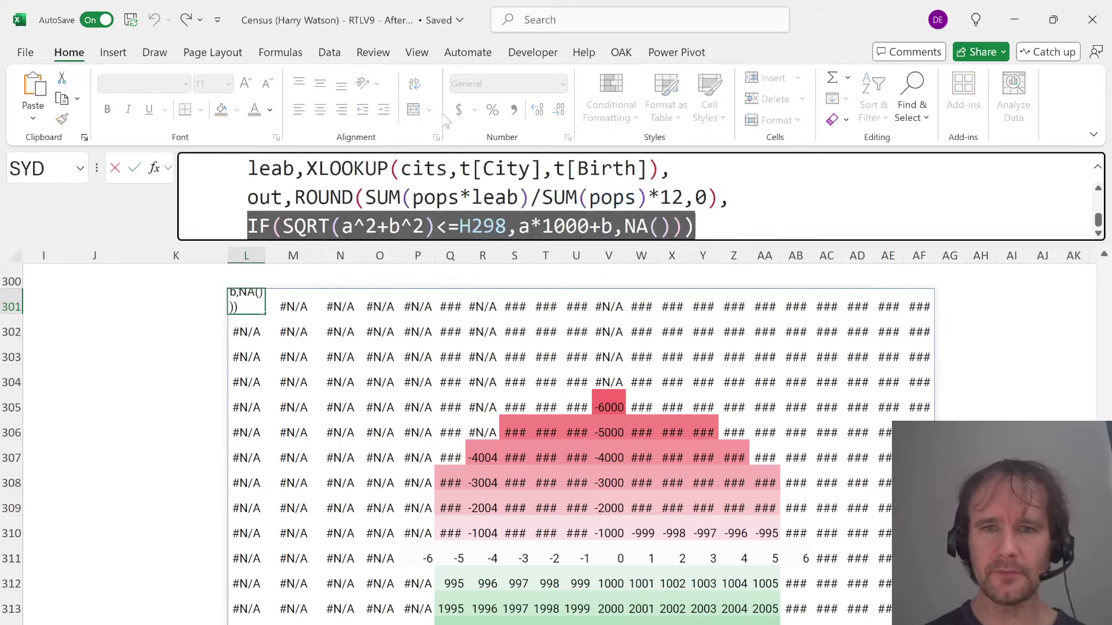
pyautogui.write('dirs')
pyautogui.press('Return')
pyautogui.press('Up')
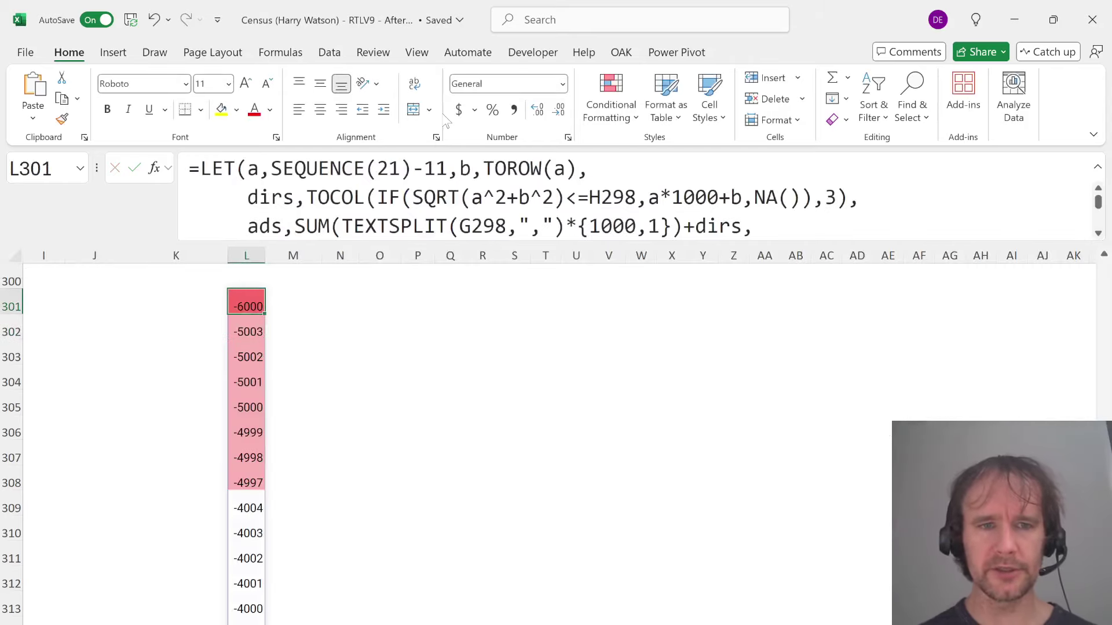
pyautogui.hotkey('ctrl', 'shift', 'Down')
pyautogui.hotkey('ctrl', 'q')
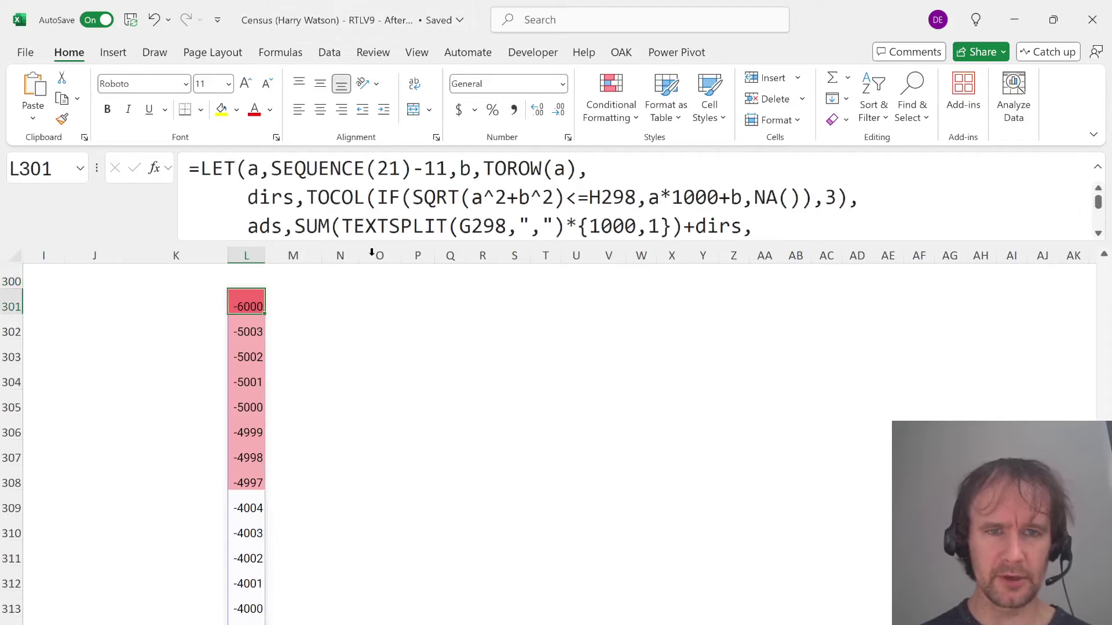
# Copy TEXTSPLIT(G298,",")*{1000,1} from L301's ads definition and enter it as a formula in J296
pyautogui.click(295, 226)
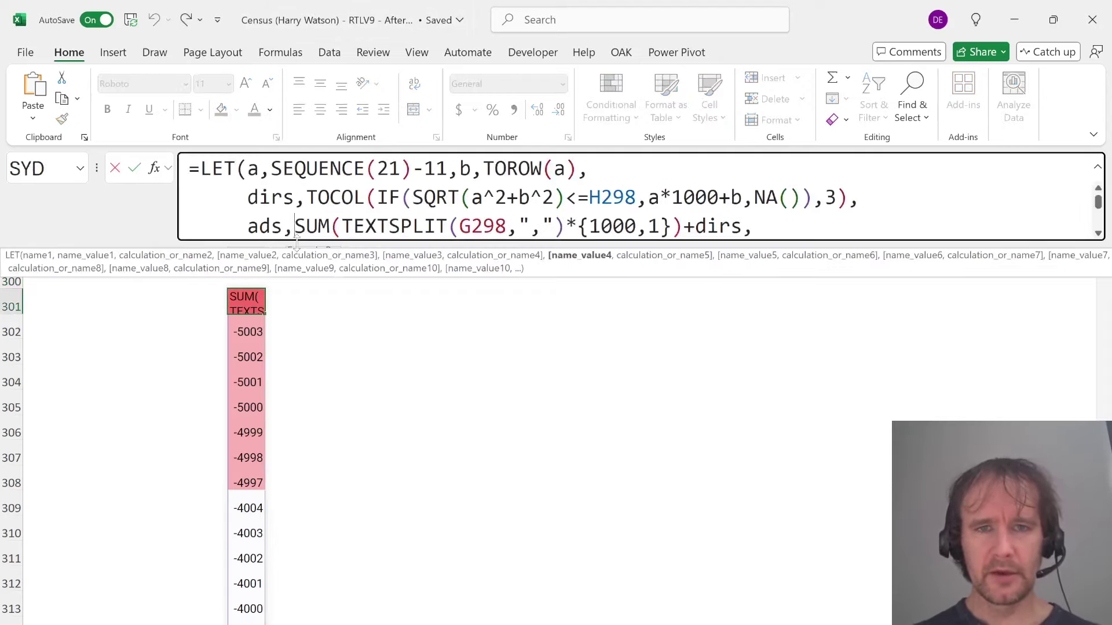
pyautogui.hscroll(-5, 307, 326)
pyautogui.scroll(3, 308, 326)
pyautogui.hscroll(-3, 308, 326)
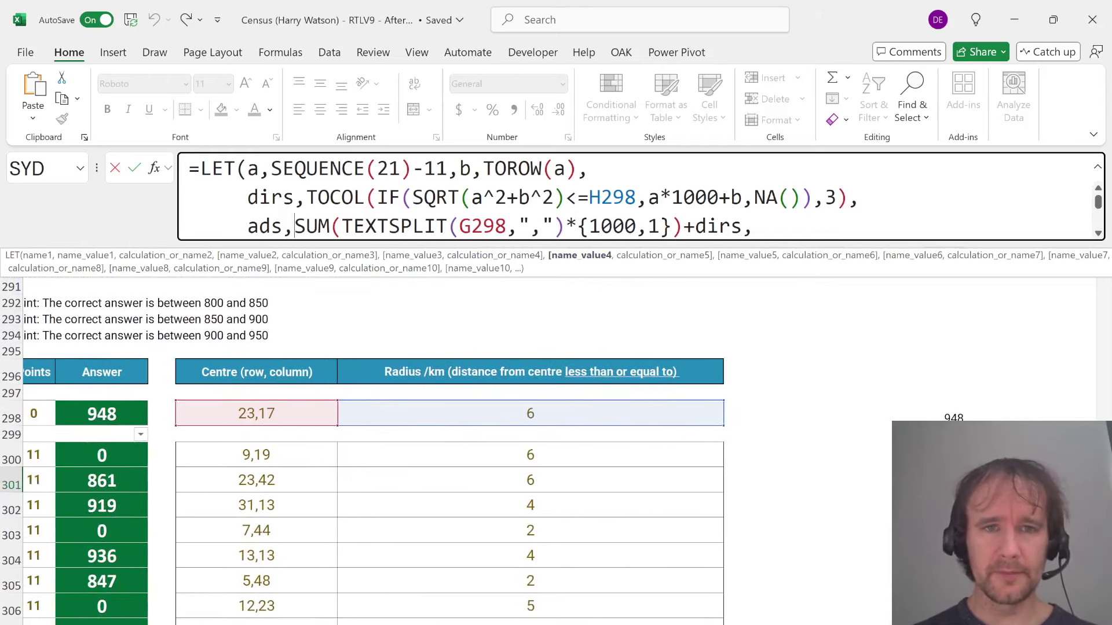
pyautogui.moveTo(341, 226); pyautogui.dragTo(671, 226)
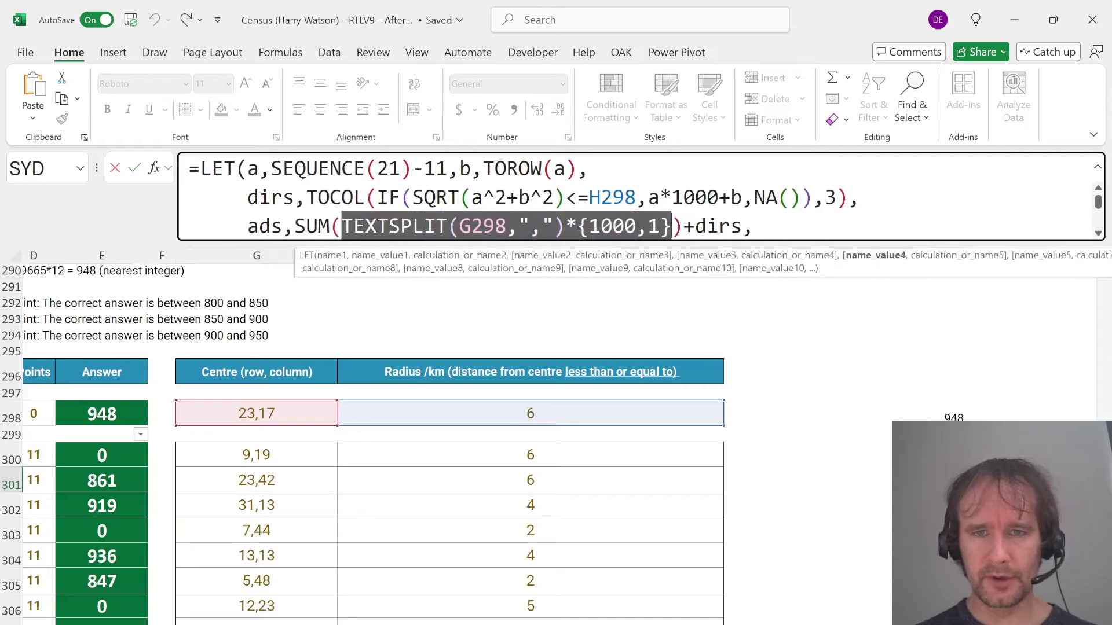
pyautogui.hotkey('ctrl', 'c')
pyautogui.press('Escape')
pyautogui.click(817, 368)
pyautogui.write('=')
pyautogui.hotkey('ctrl', 'v')
pyautogui.press('Return')
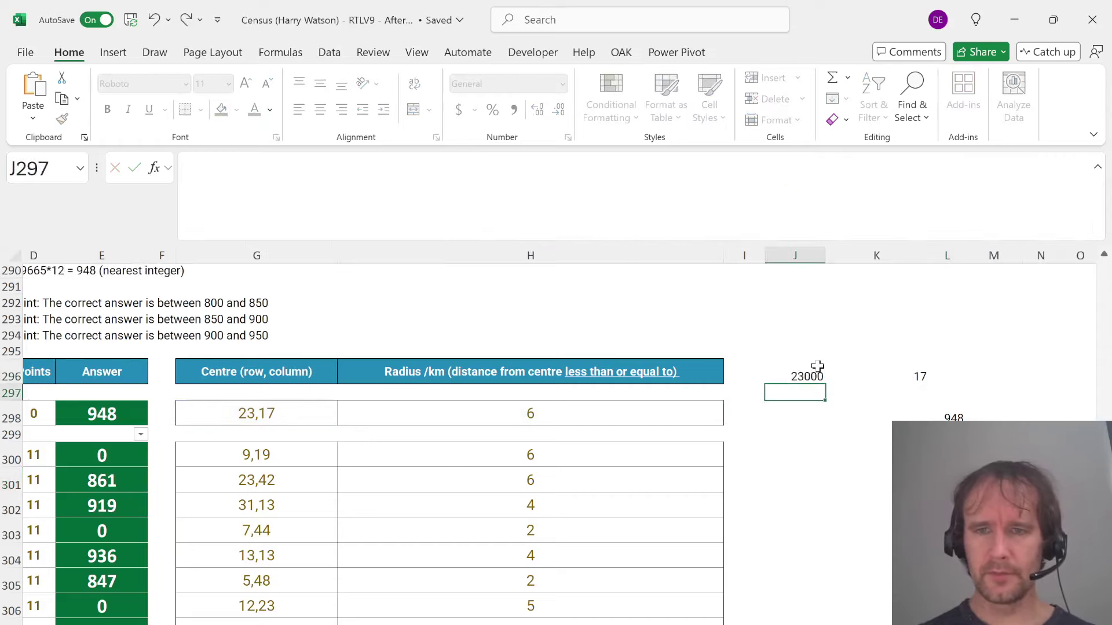
# Review the {1000,1} multipliers in J296 and wrap the formula in SUM as =SUM(TEXTSPLIT(G298,",")*{1000,1})
pyautogui.click(817, 366)
pyautogui.click(405, 169)
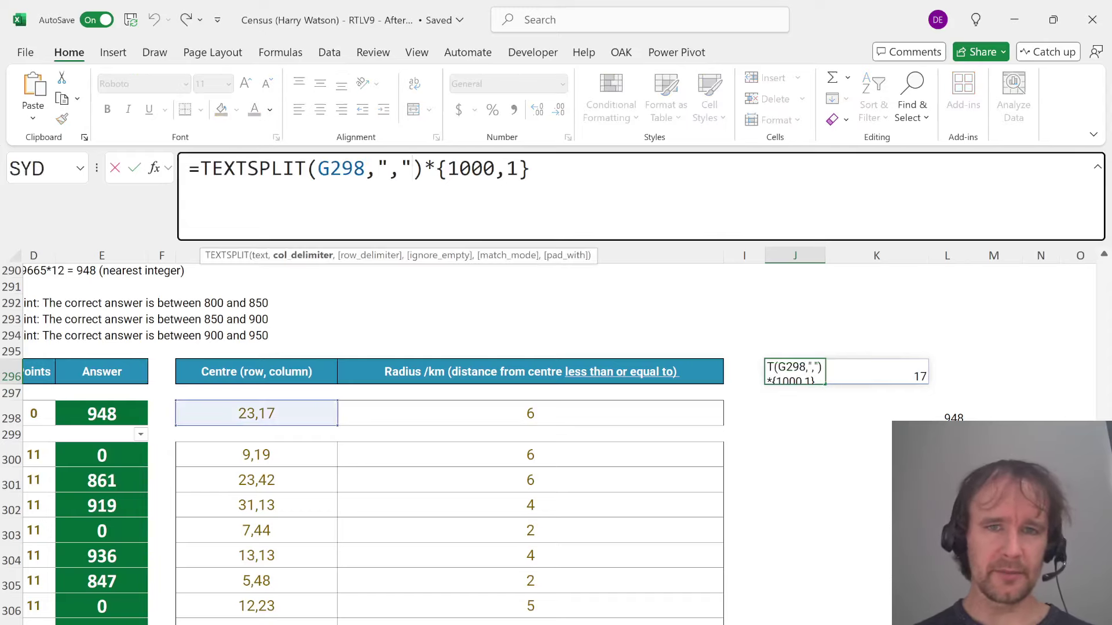
pyautogui.doubleClick(470, 169)
pyautogui.click(506, 169)
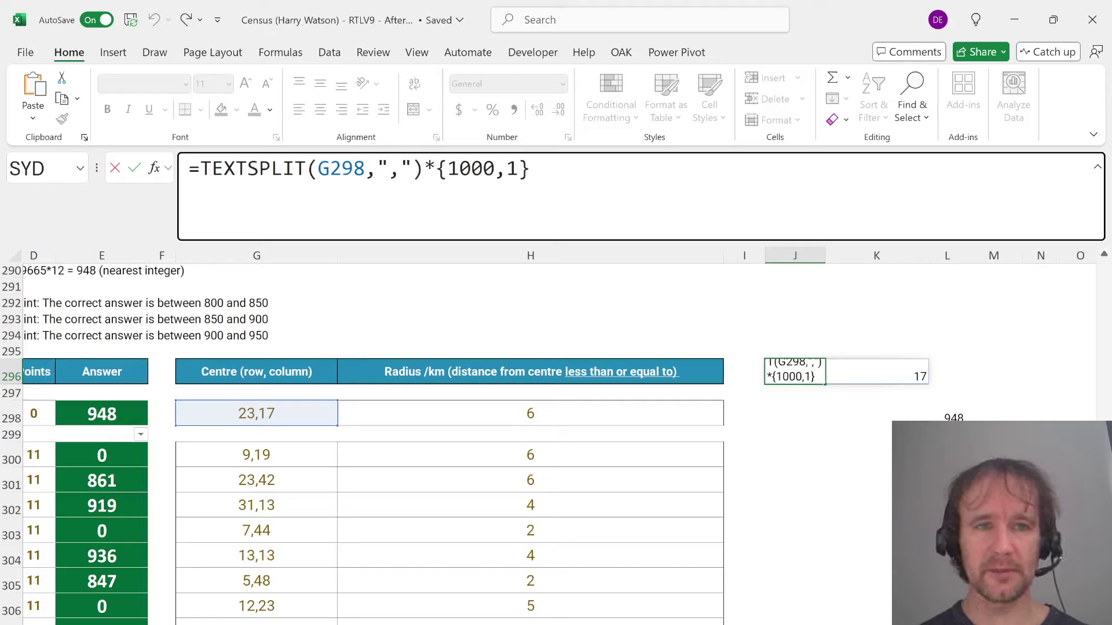
pyautogui.write('sum')
pyautogui.press('Tab')
pyautogui.press('End')
pyautogui.write(')')
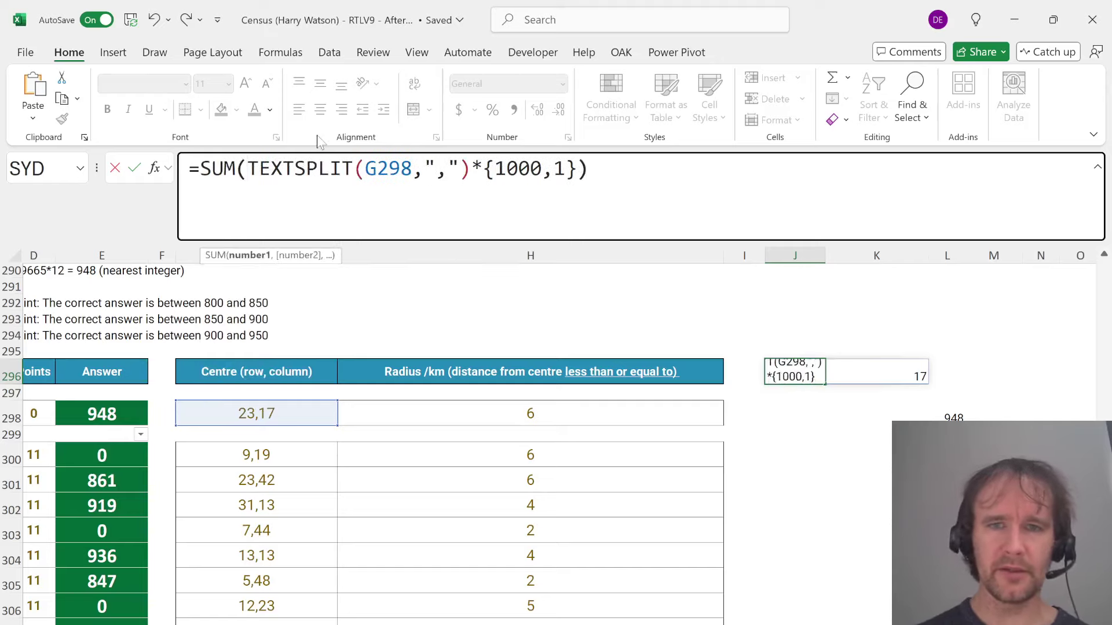
pyautogui.press('Return')
pyautogui.press('Up')
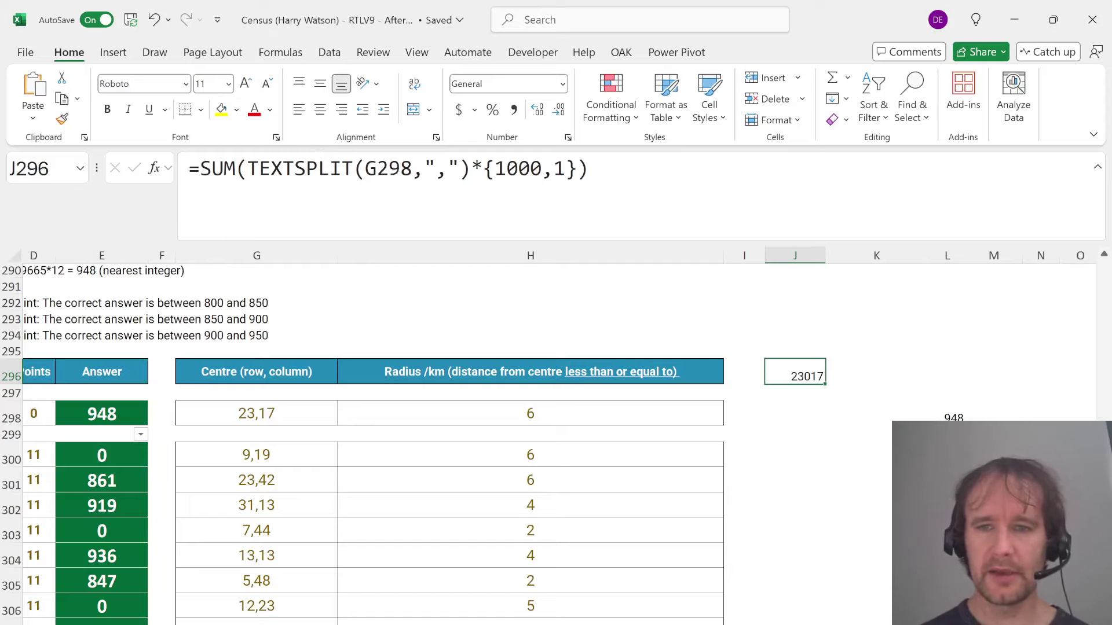
# Review the ads definition in L301, replace the formula's final argument with ads and select the spilled list
pyautogui.click(947, 481)
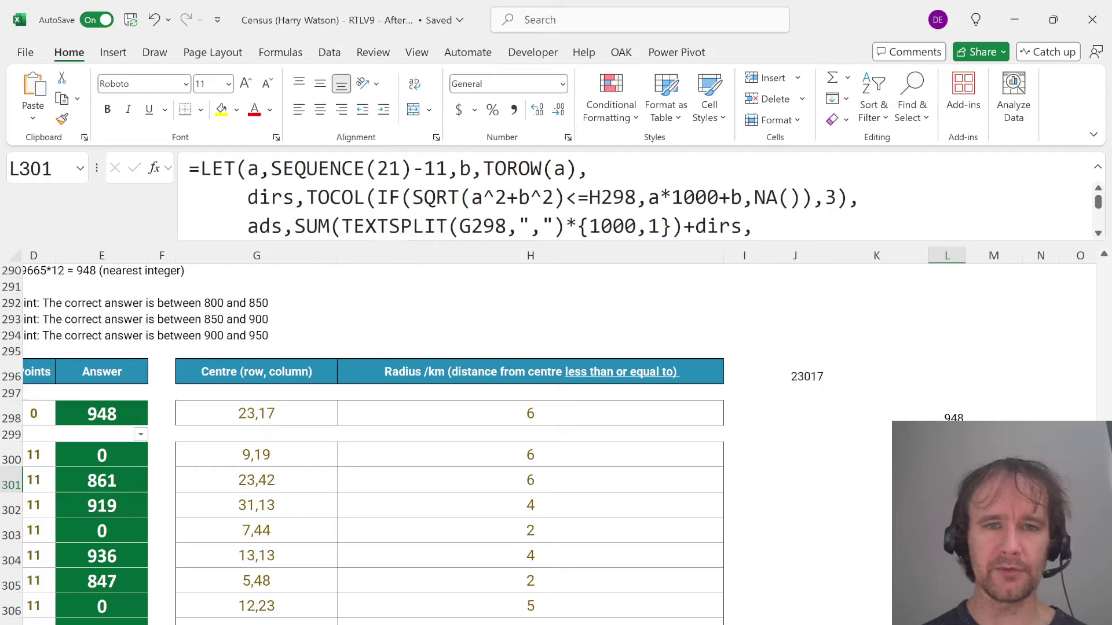
pyautogui.moveTo(294, 226); pyautogui.dragTo(743, 226)
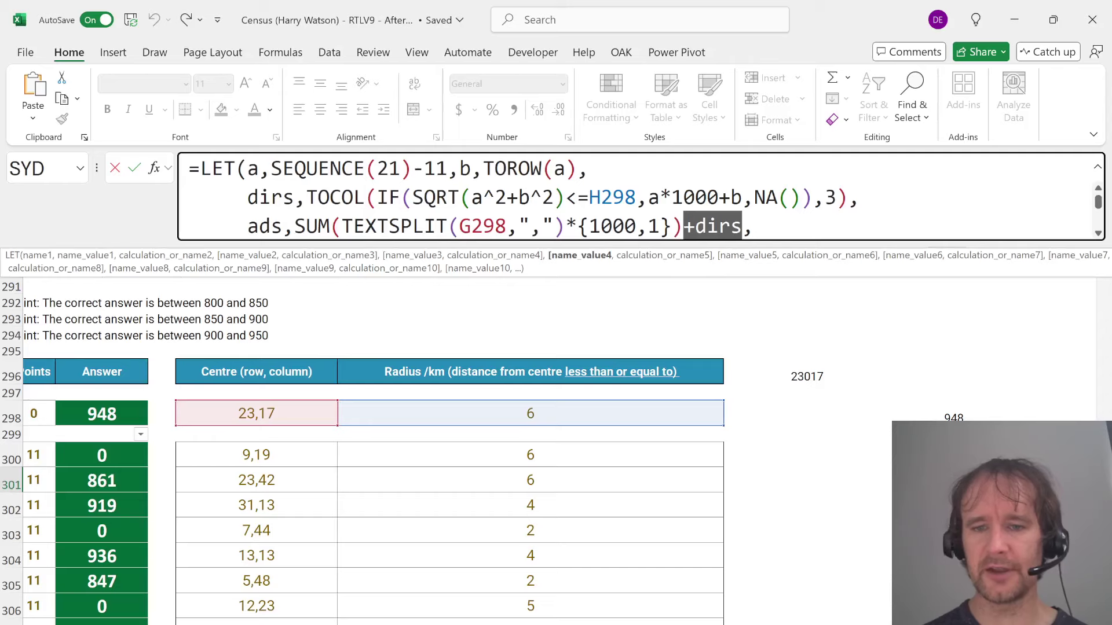
pyautogui.scroll(-2, 641, 197)
pyautogui.press('Left')
pyautogui.hotkey('ctrl', 'shift', 'Left')
pyautogui.write('ads')
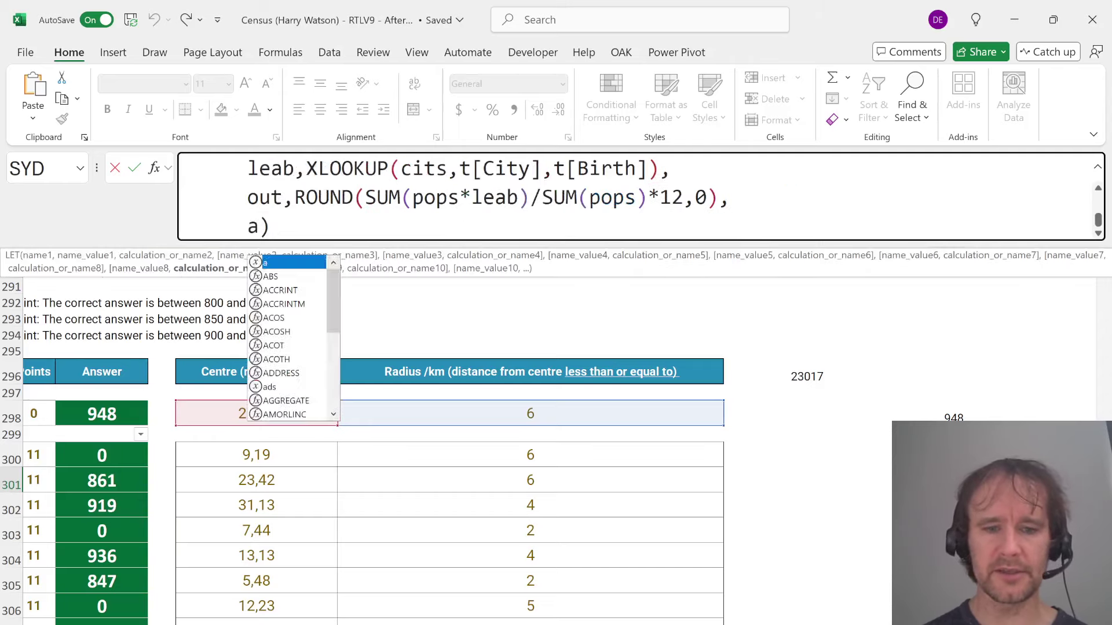
pyautogui.press('Return')
pyautogui.hotkey('ctrl', 'shift', 'Down')
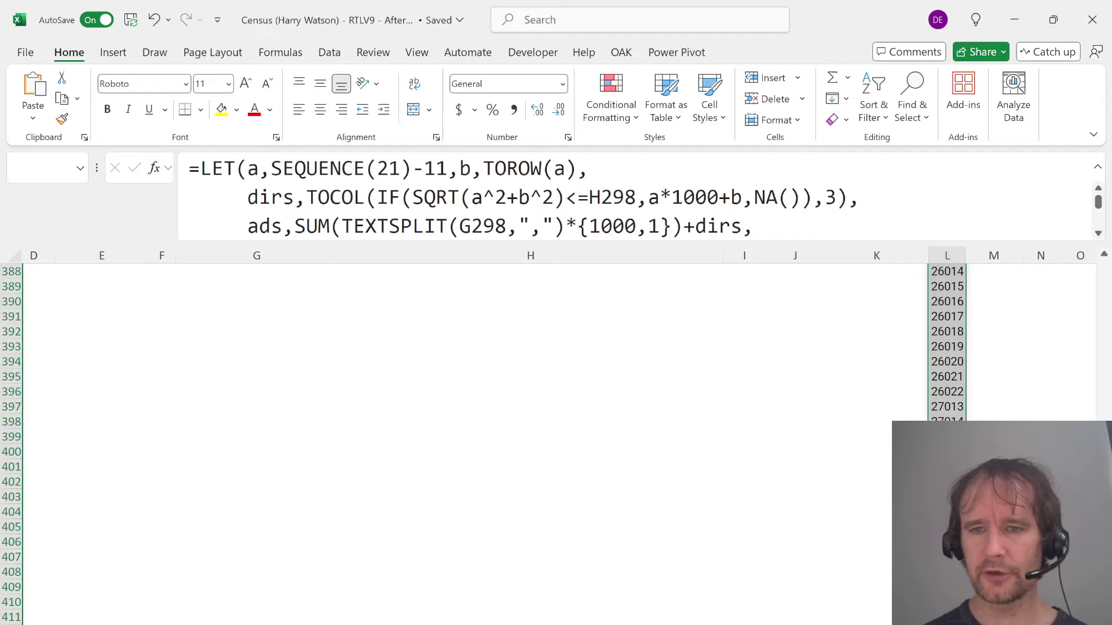
# Look over the start of the spilled ads list and the centres and radii in the Level 7 question table
pyautogui.press('Right')
pyautogui.press('Right')
pyautogui.press('Up')
pyautogui.press('Right')
pyautogui.press('Right')
pyautogui.press('Right')
pyautogui.press('Left')
pyautogui.press('Left')
pyautogui.press('Up')
pyautogui.press('Left')
pyautogui.press('Left')
pyautogui.press('Up')
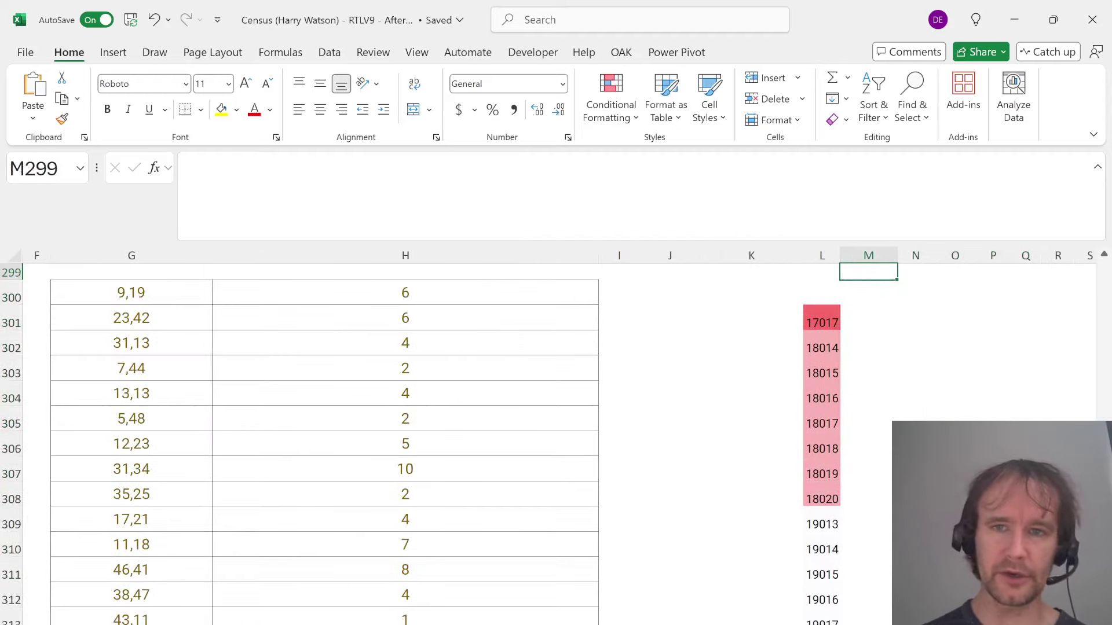
pyautogui.press('Up')
pyautogui.press('Left')
pyautogui.press('Left')
pyautogui.press('Left')
pyautogui.press('Left')
pyautogui.press('Left')
pyautogui.press('Left')
pyautogui.press('Left')
pyautogui.press('Left')
pyautogui.press('Left')
pyautogui.press('Left')
pyautogui.press('Right')
pyautogui.press('Right')
pyautogui.press('Right')
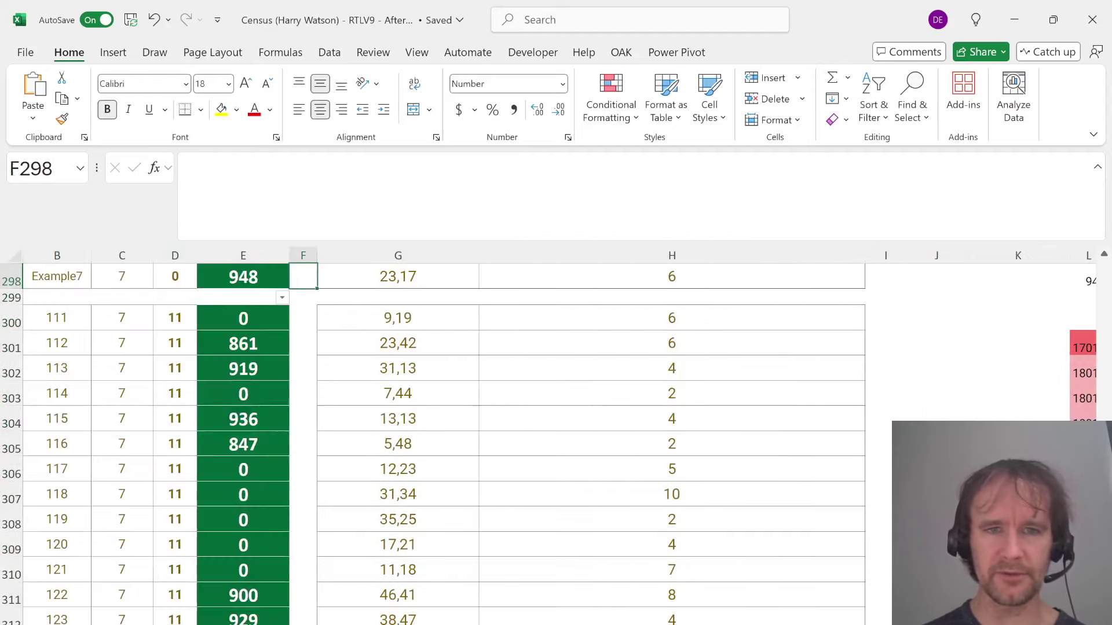